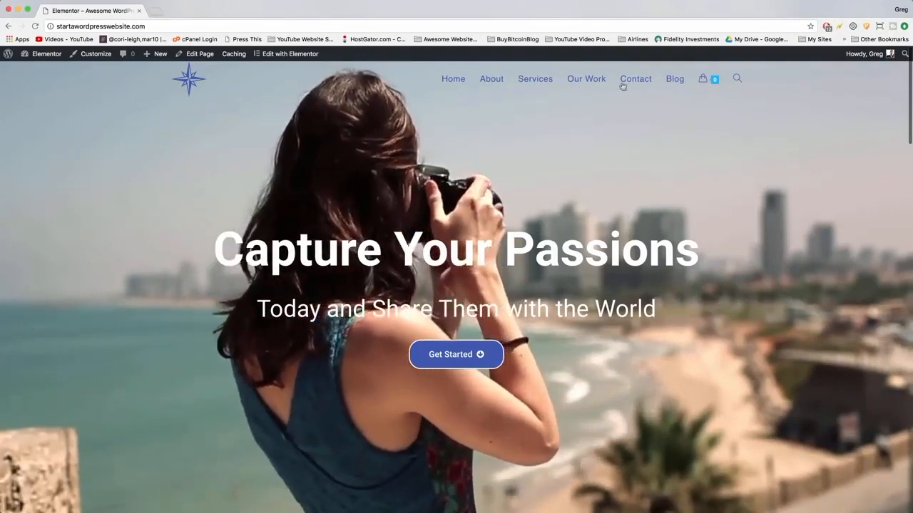
Browse the home page's hero, product, testimonial and café sections, advancing the image carousel once.
scroll(253, 211, down, 5)
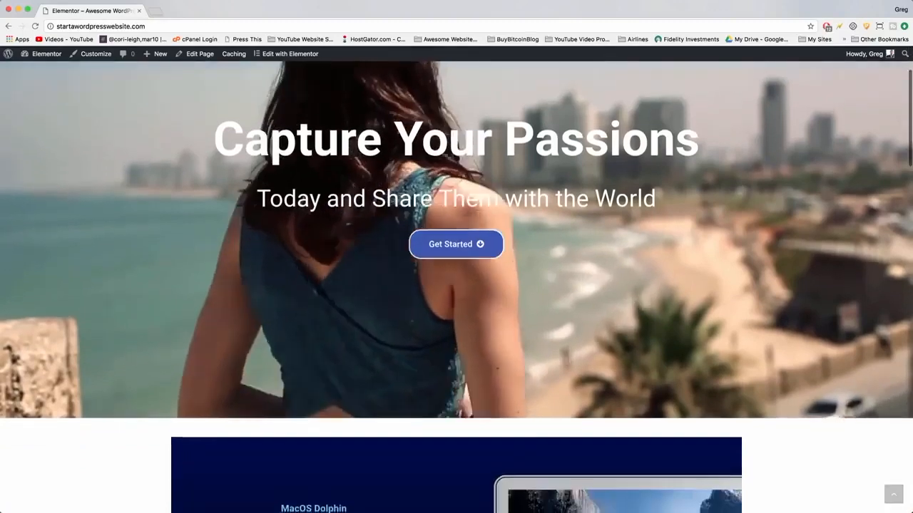
scroll(253, 211, down, 3)
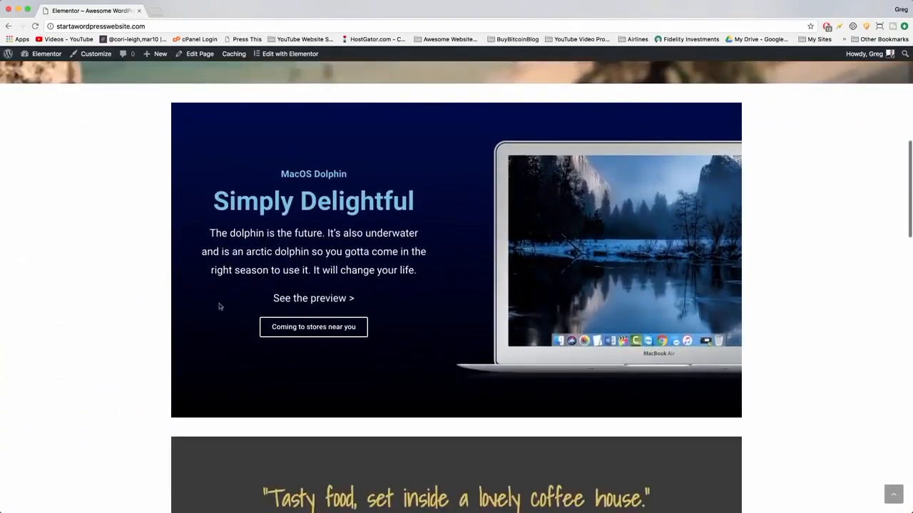
scroll(600, 254, down, 6)
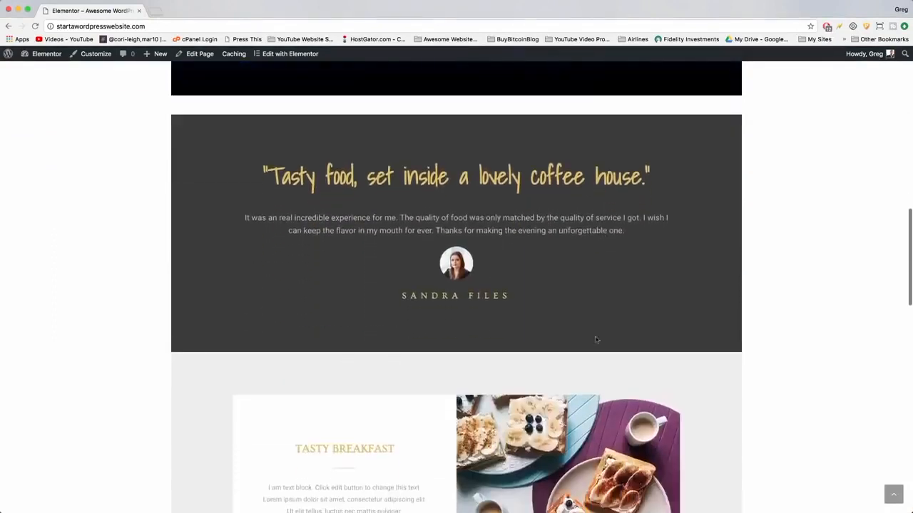
scroll(515, 283, down, 5)
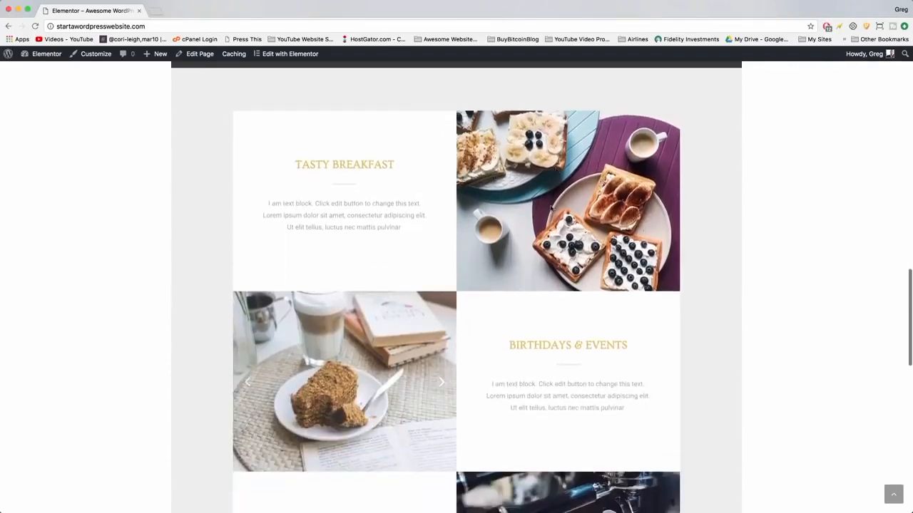
click(441, 381)
click(441, 381)
Scroll down to the home page footer and return to the top of the page.
scroll(441, 380, down, 3)
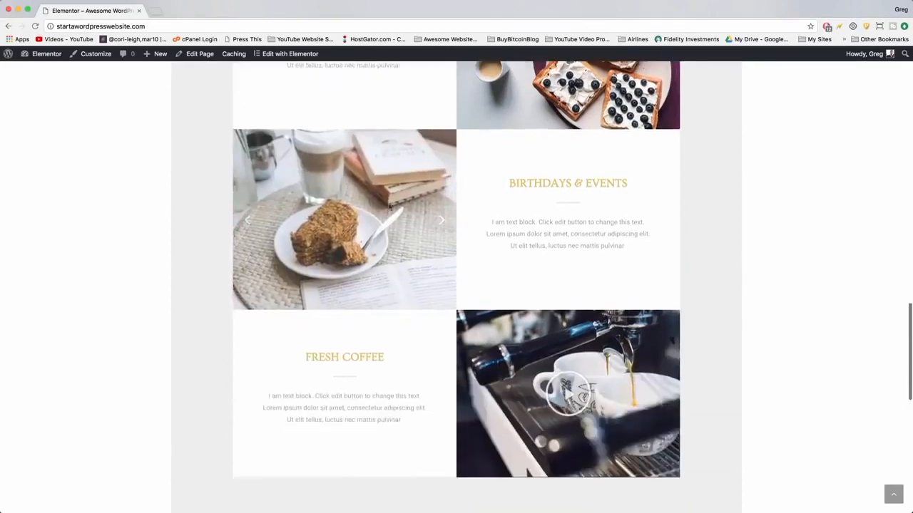
scroll(428, 169, down, 2)
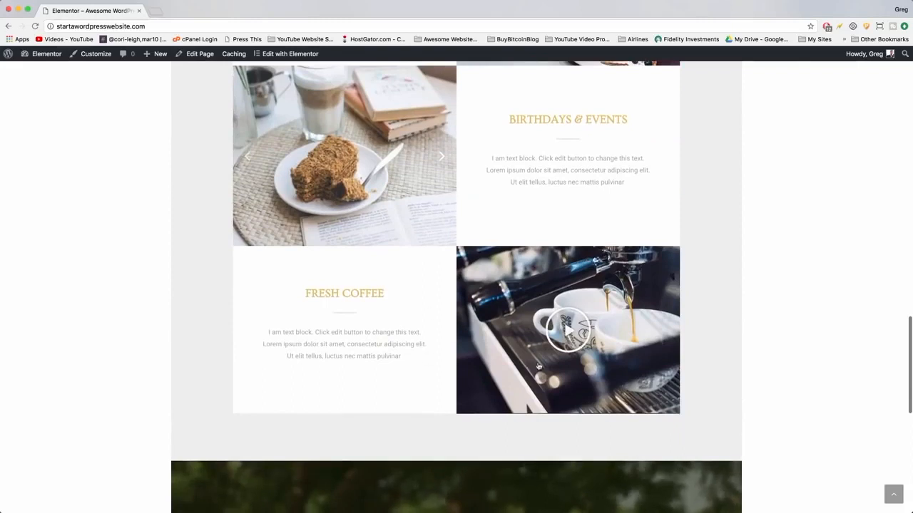
scroll(539, 367, down, 10)
scroll(536, 362, down, 4)
scroll(537, 362, up, 3)
scroll(537, 362, down, 2)
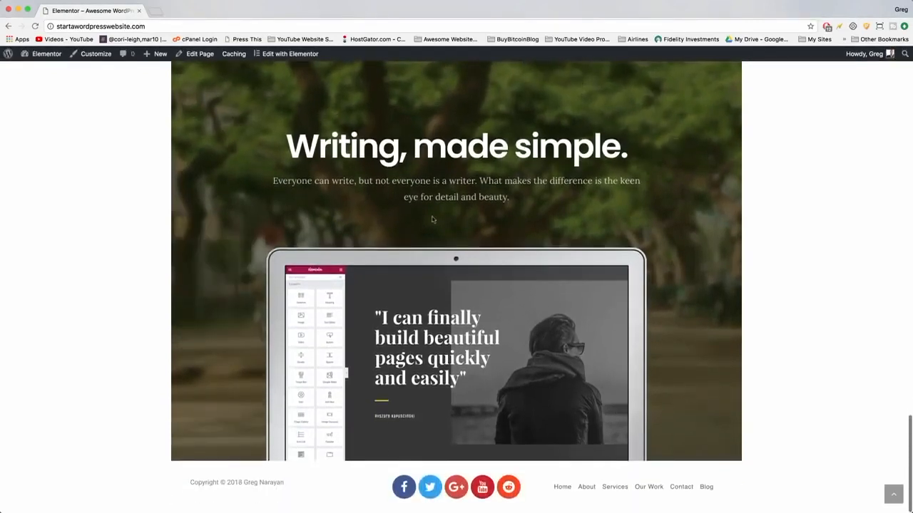
scroll(609, 223, up, 3)
scroll(609, 223, down, 3)
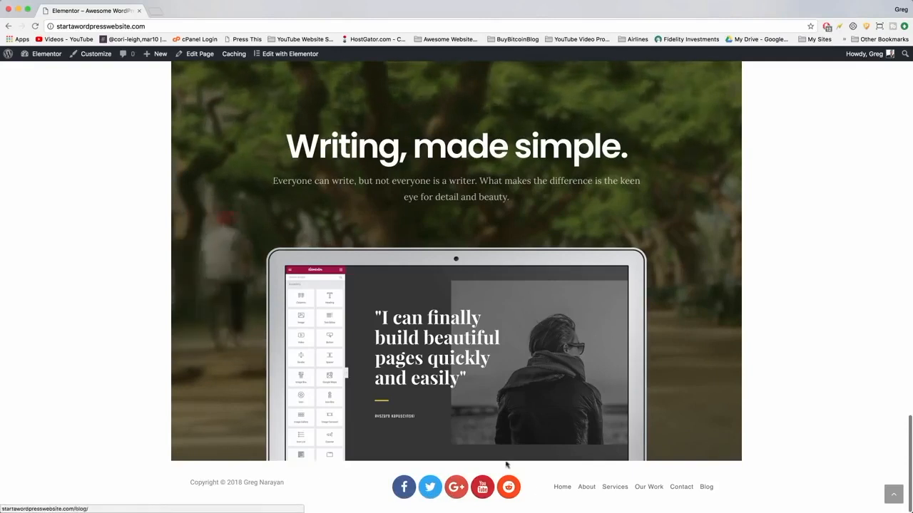
click(893, 494)
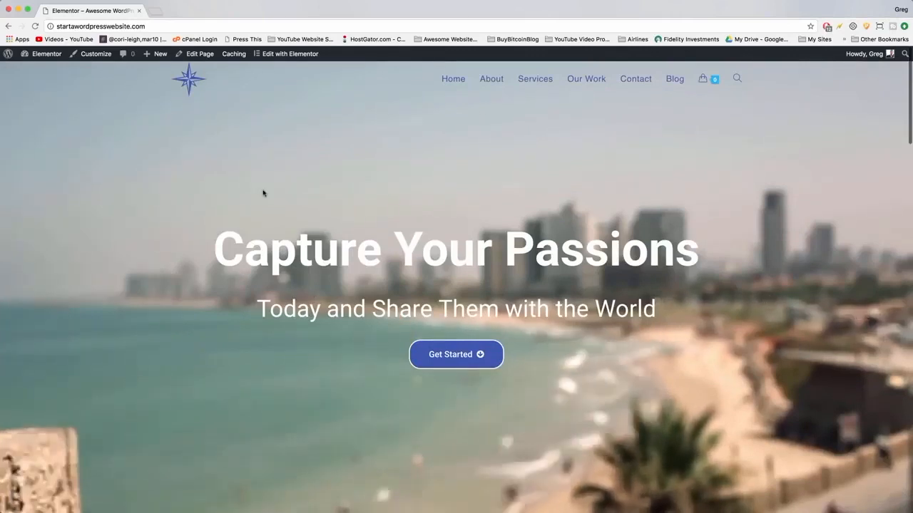
Open the About page and scroll through its photo, skills, quotes and Instagram sections.
click(492, 79)
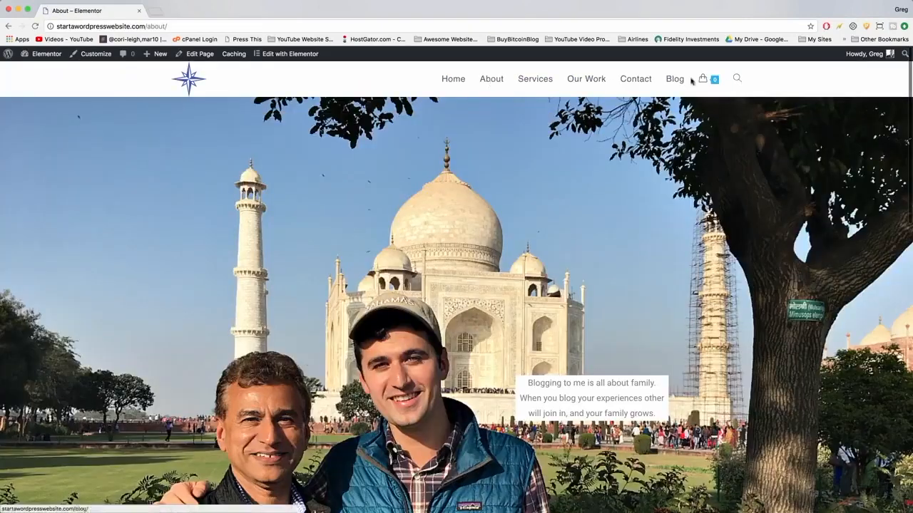
scroll(156, 223, down, 3)
scroll(156, 224, down, 1)
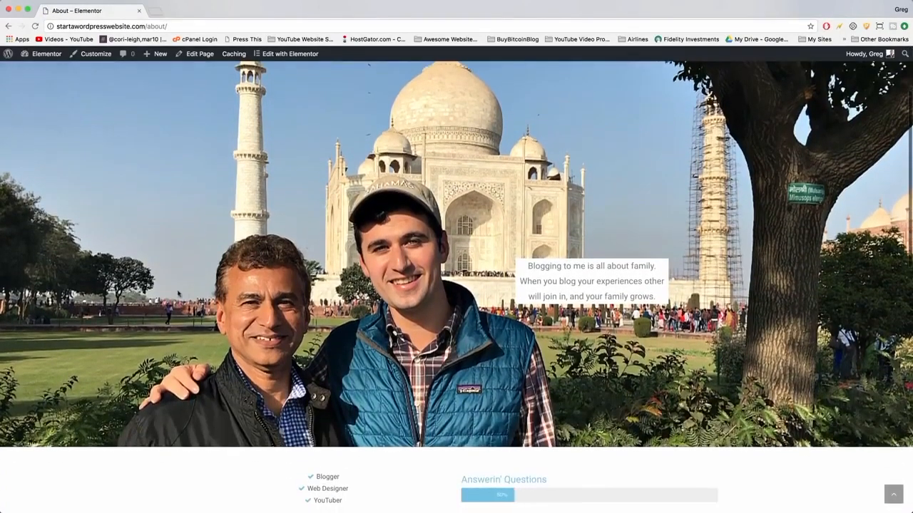
scroll(592, 288, up, 4)
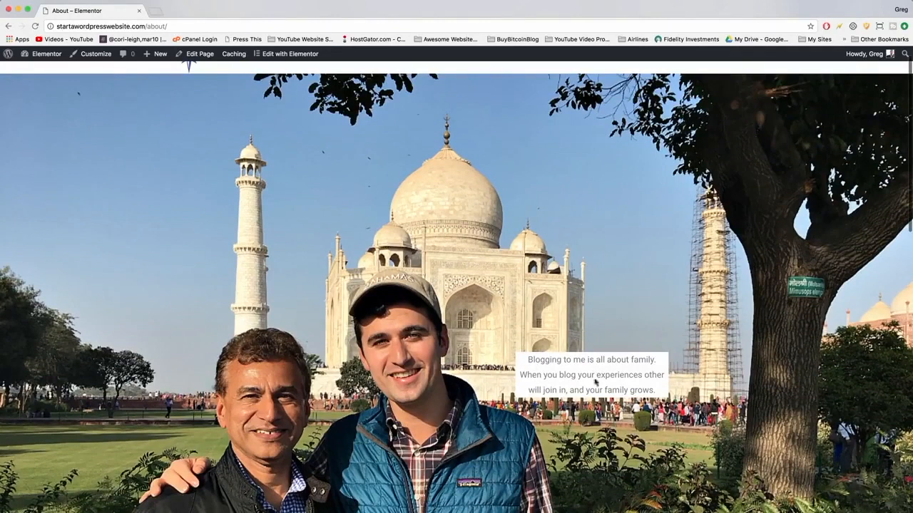
scroll(536, 365, down, 8)
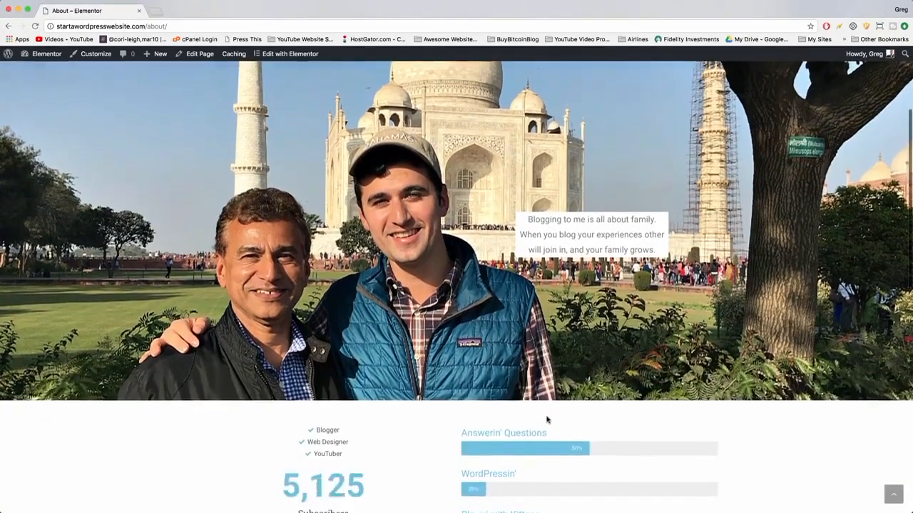
scroll(303, 235, up, 5)
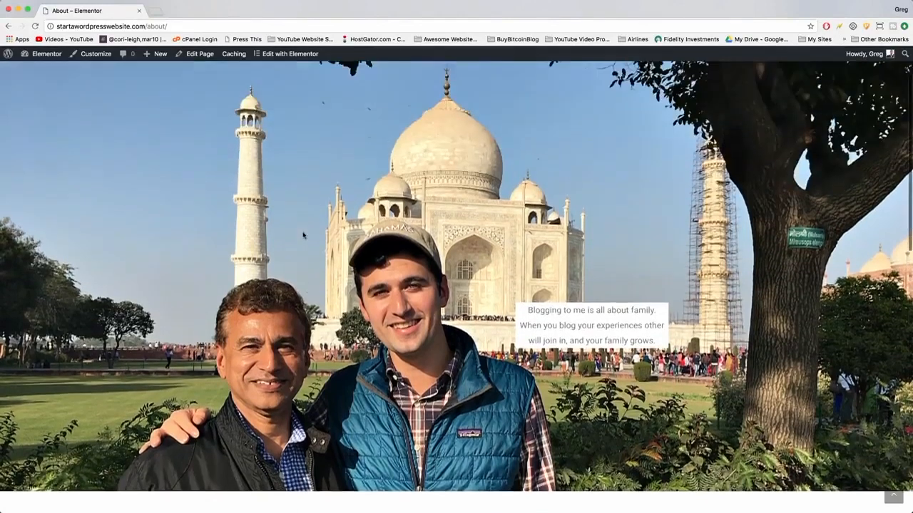
scroll(303, 235, down, 10)
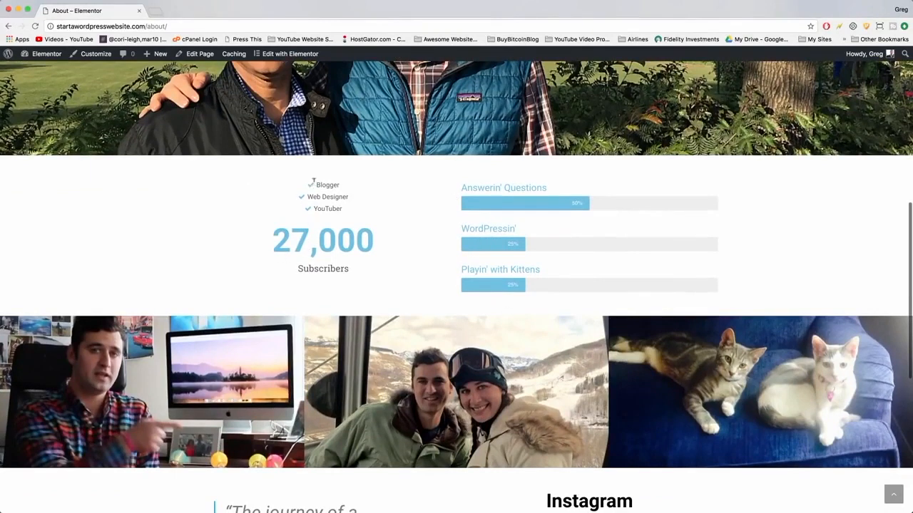
scroll(337, 204, down, 5)
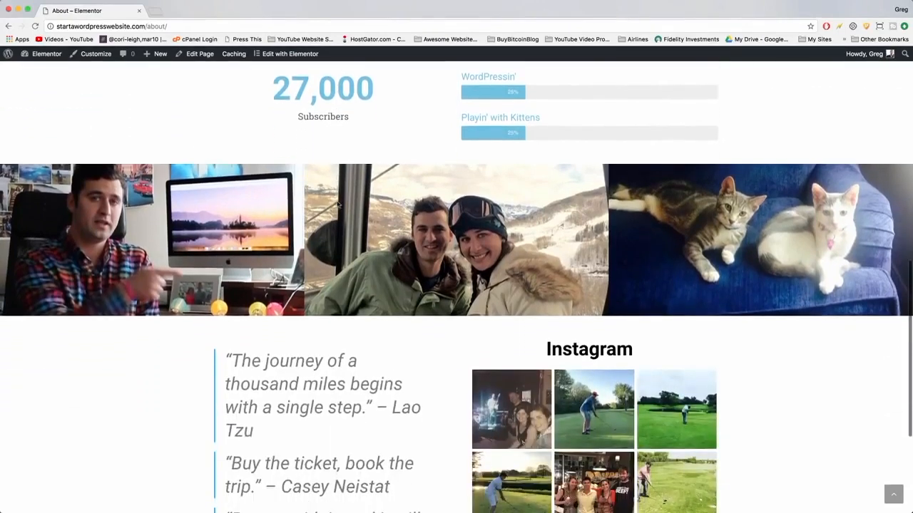
scroll(432, 242, down, 5)
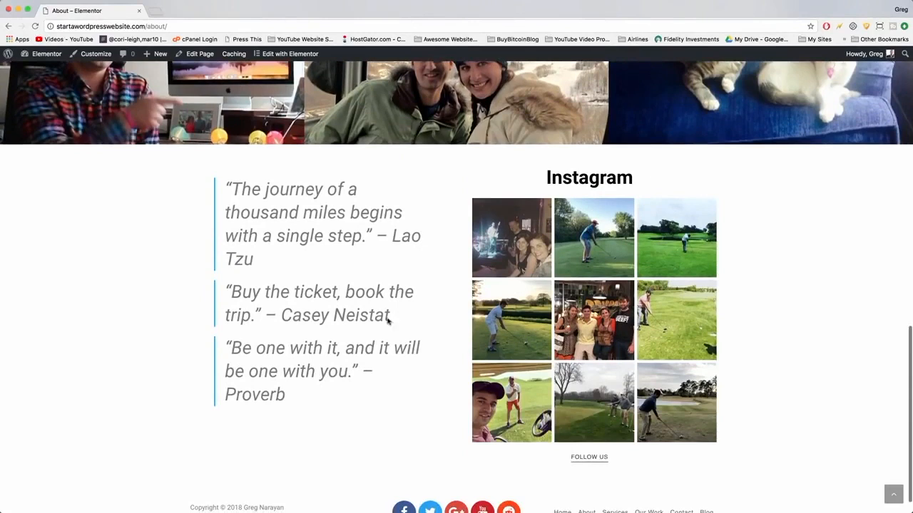
scroll(388, 321, up, 10)
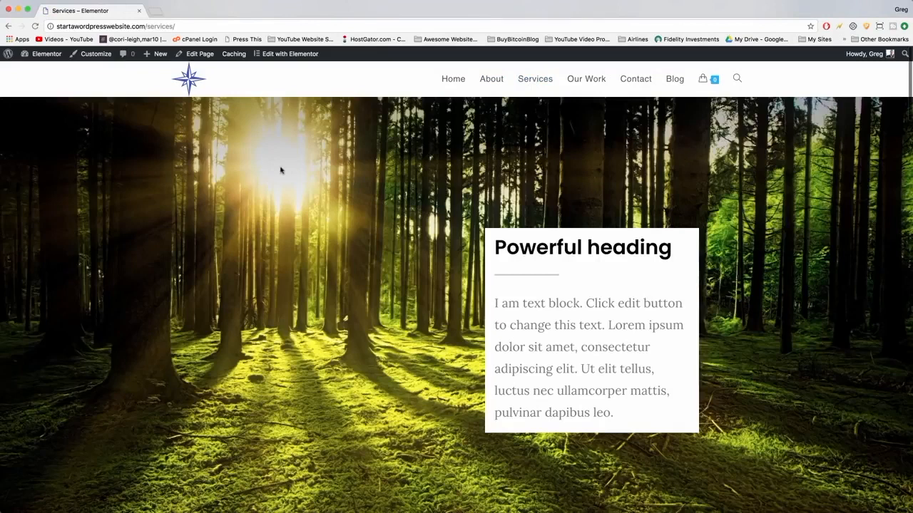
Browse the Services and Our Work pages down to the footer and back to the top.
scroll(280, 169, down, 3)
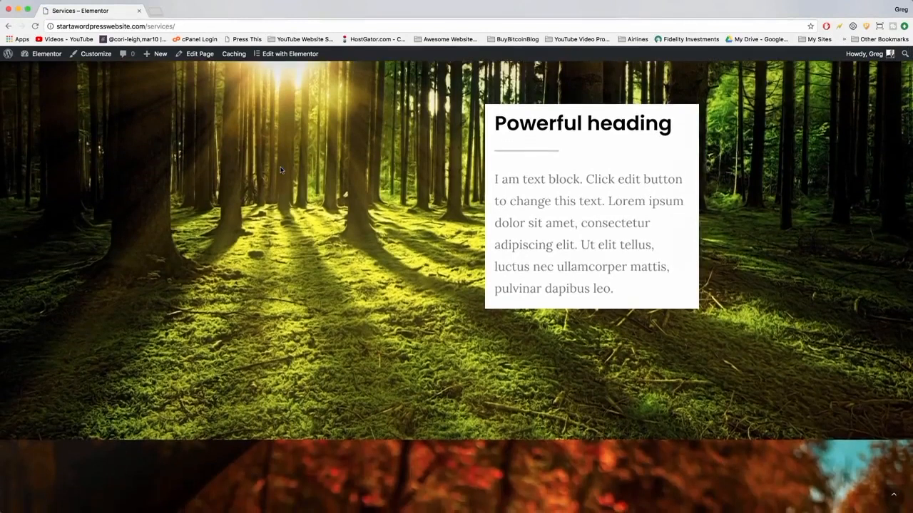
scroll(280, 170, down, 6)
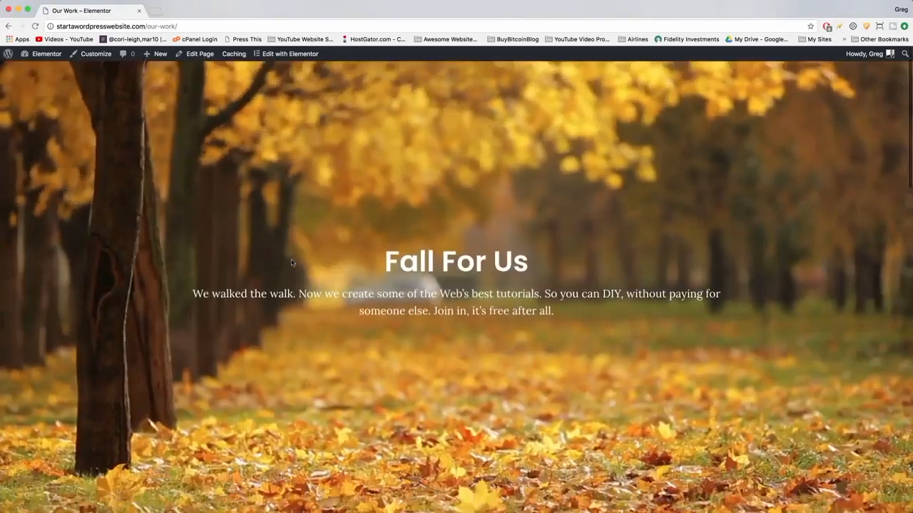
scroll(291, 263, down, 5)
scroll(291, 263, down, 2)
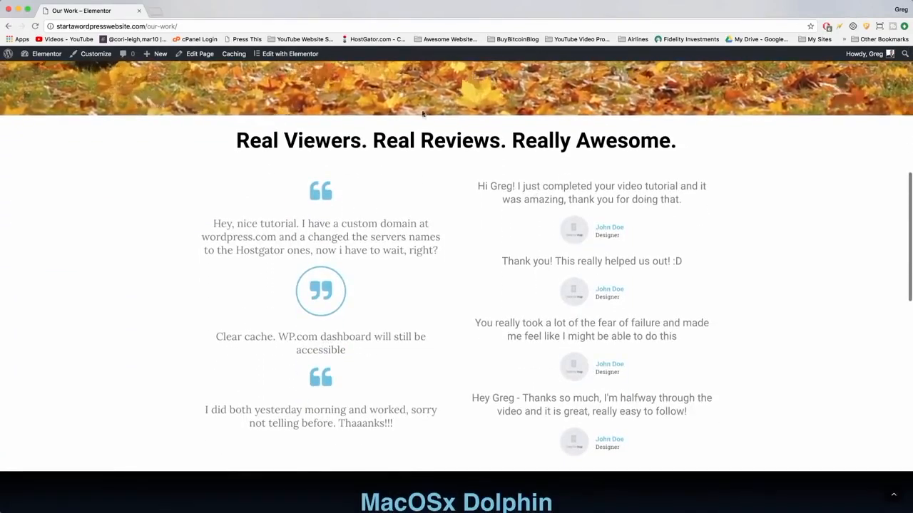
scroll(352, 155, down, 10)
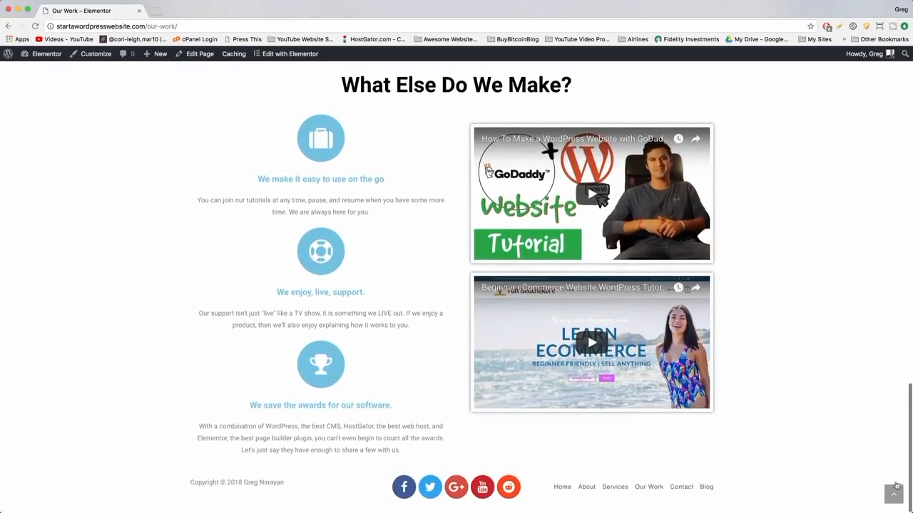
click(893, 495)
Open the Contact page and submit the contact form with your e-mail address and the subject Elementor website.
click(641, 79)
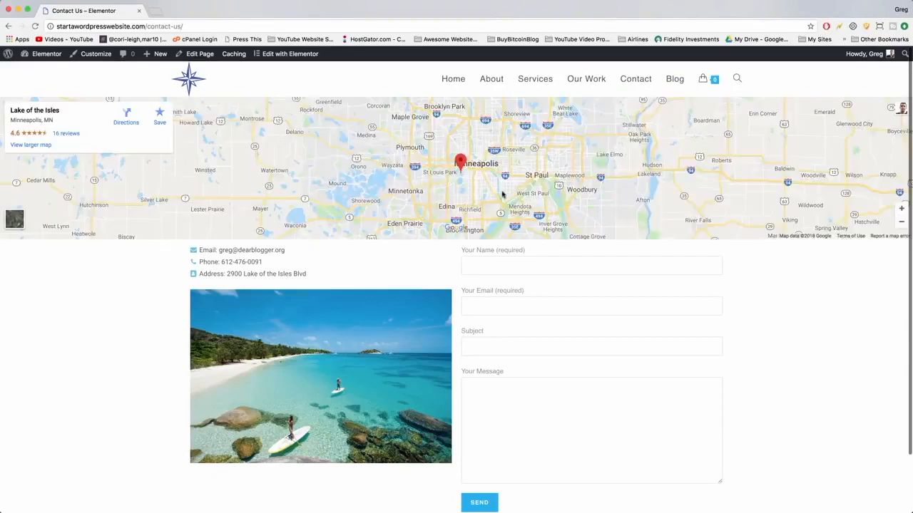
scroll(199, 191, down, 2)
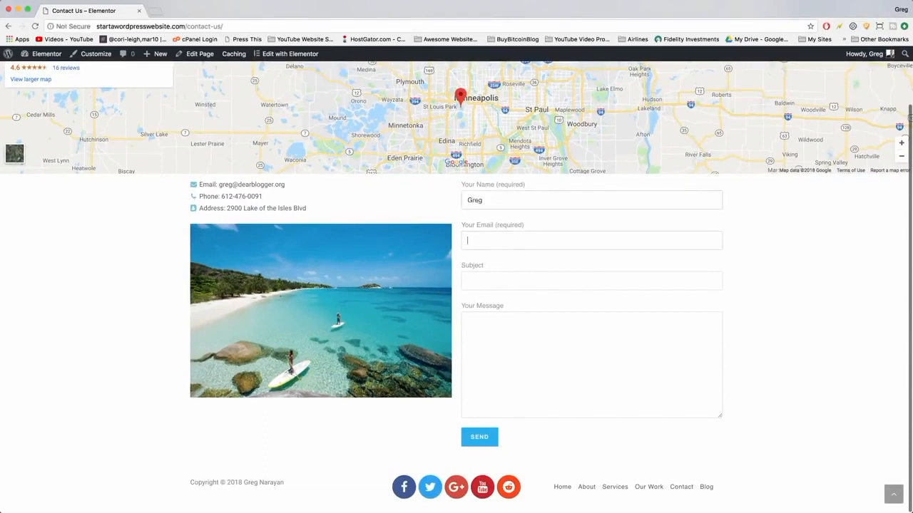
key(Tab)
text(Elementor website)
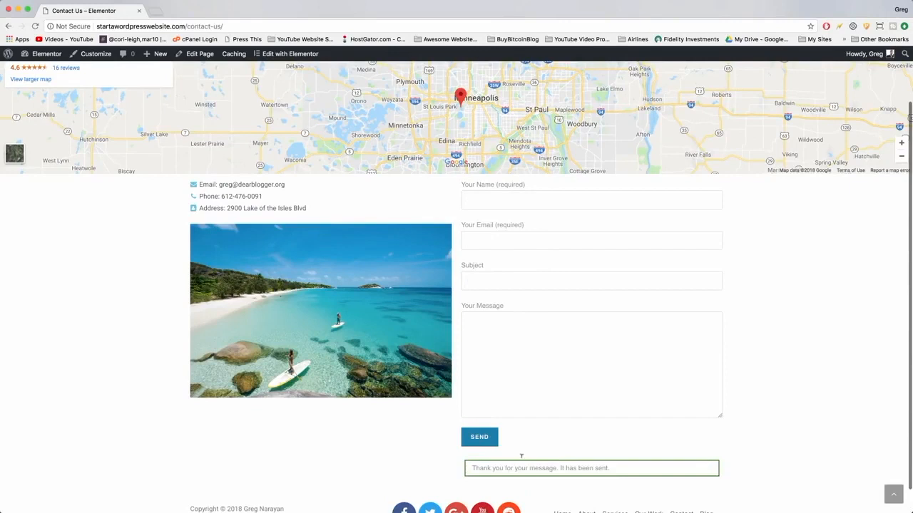
Open a new browser tab and go to gmail.com.
click(156, 13)
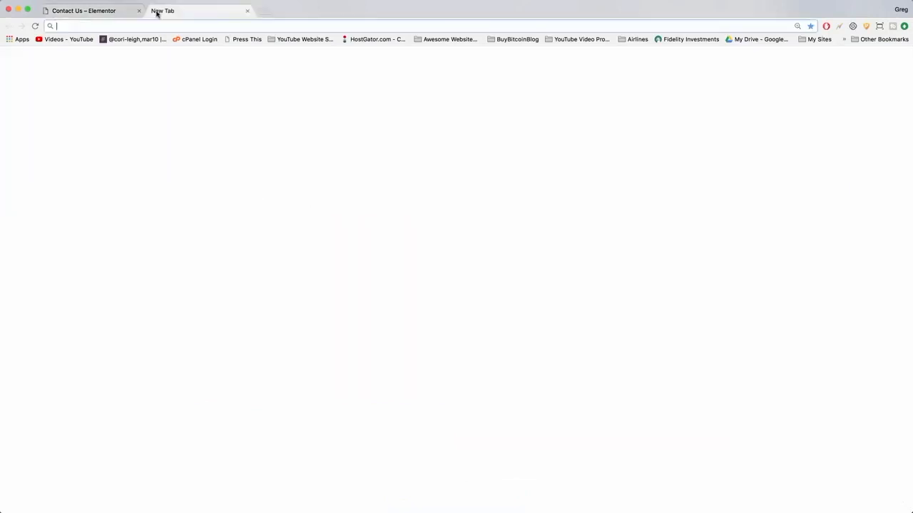
text(gmail.com)
key(Return)
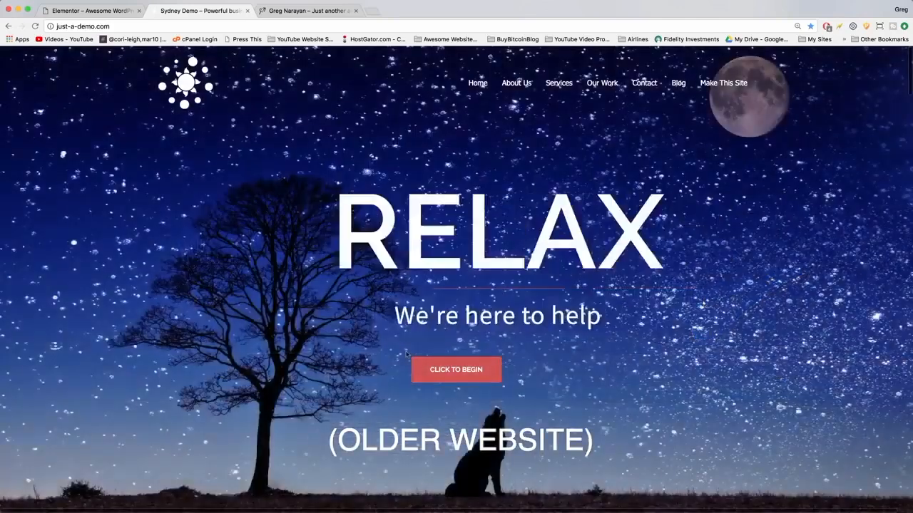
Scroll through the older demo website's home page and its hero slides.
scroll(462, 125, down, 5)
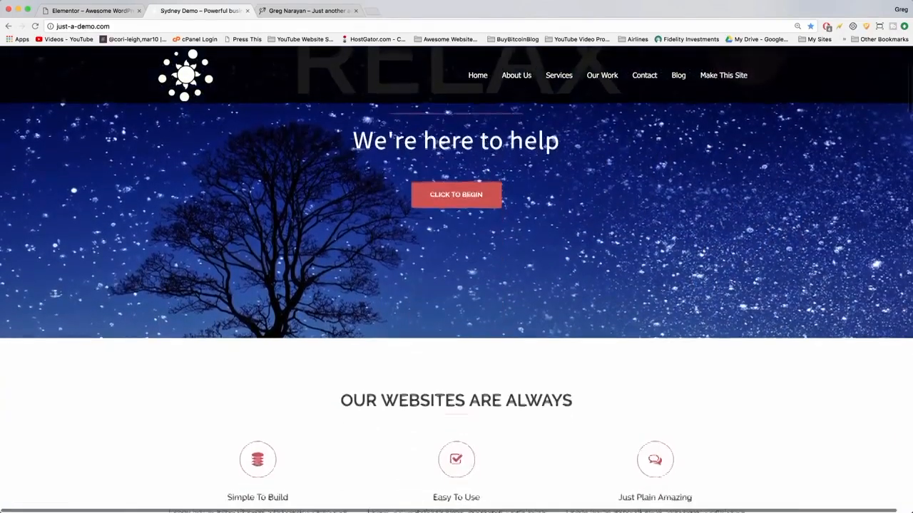
scroll(462, 126, down, 3)
scroll(455, 391, up, 10)
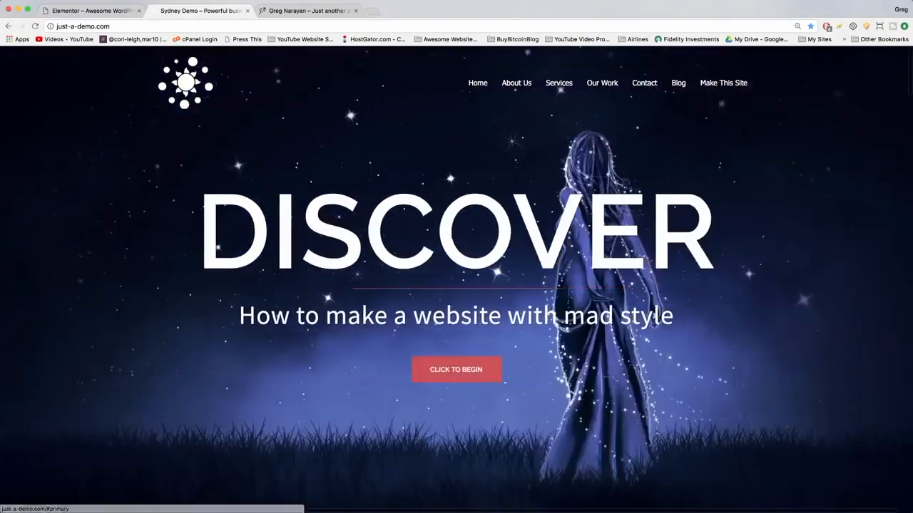
click(456, 369)
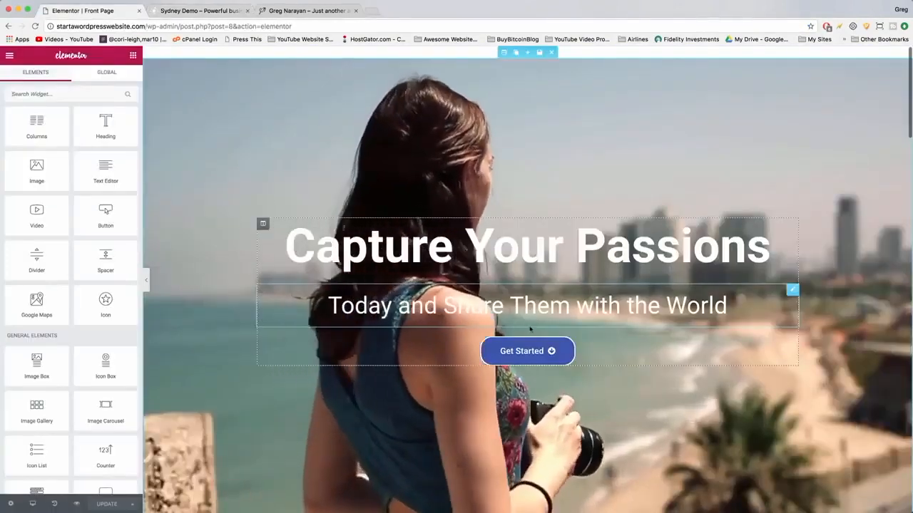
Align the hero section's Get Started button to the right.
click(504, 351)
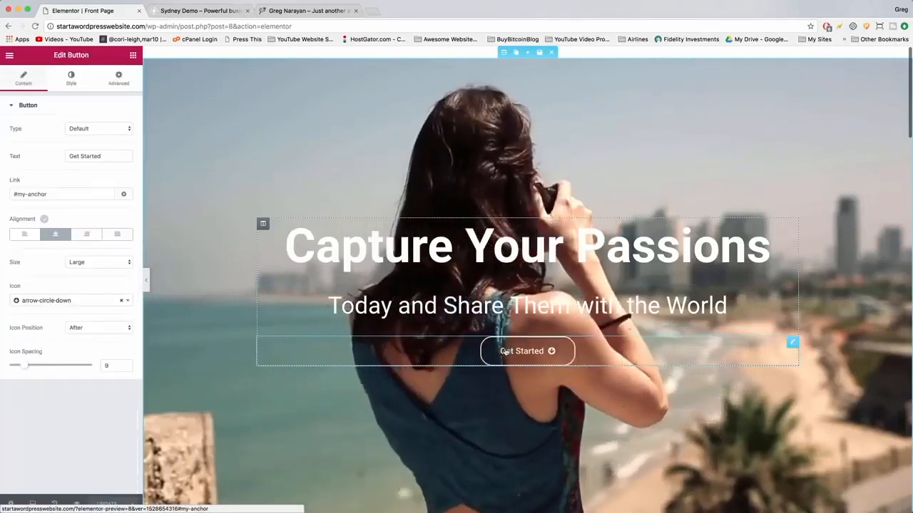
click(86, 234)
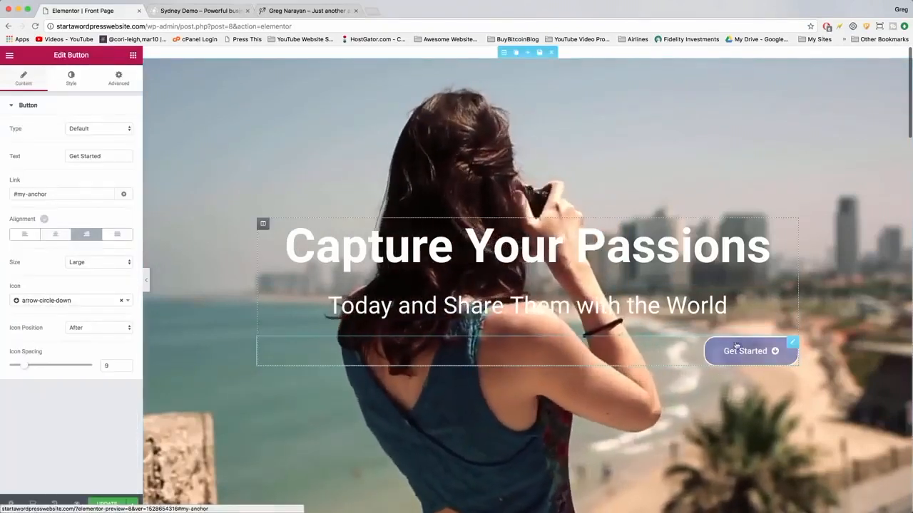
drag(749, 349, 815, 216)
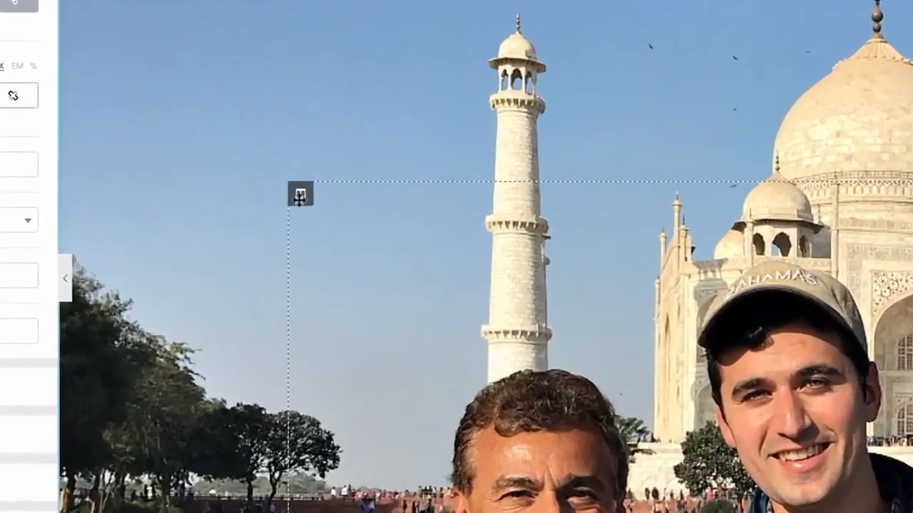
Try new margins on the image-text column, setting its top and left margins to 0 and then 60.
mouse_move(263, 239)
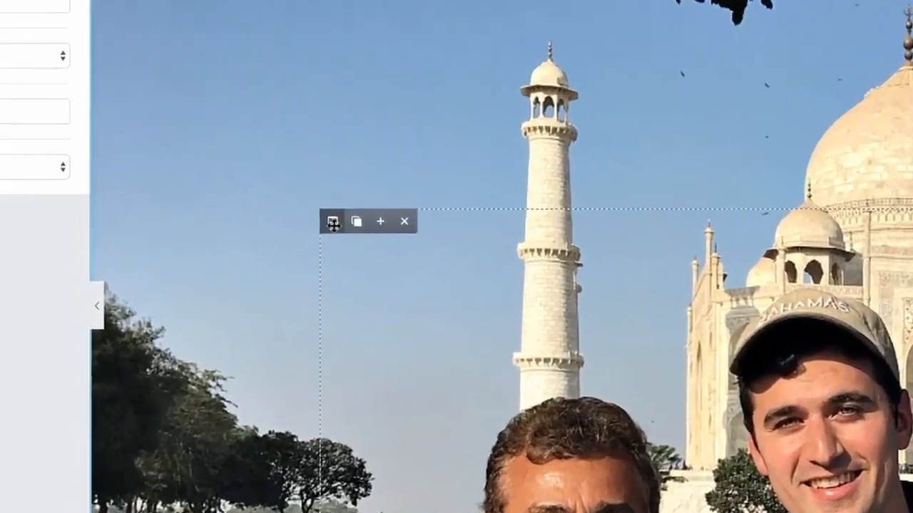
click(230, 57)
drag(30, 182, 20, 171)
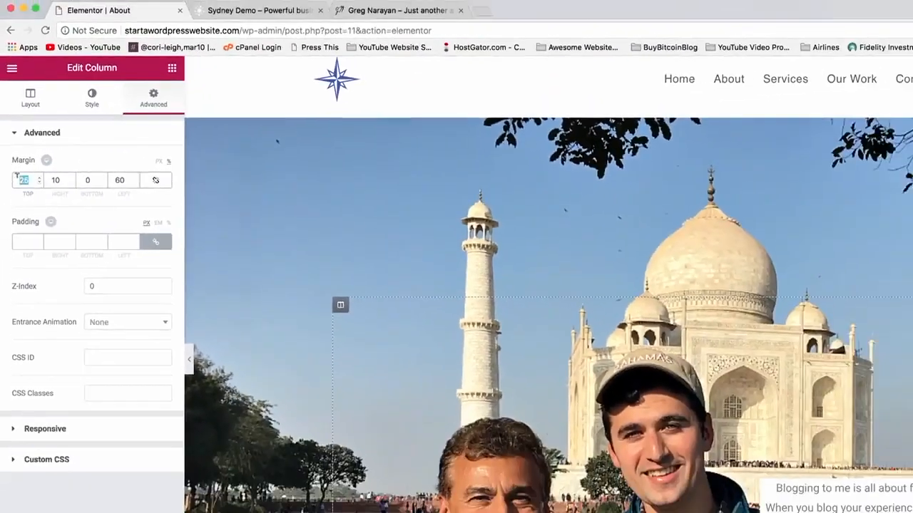
text(0)
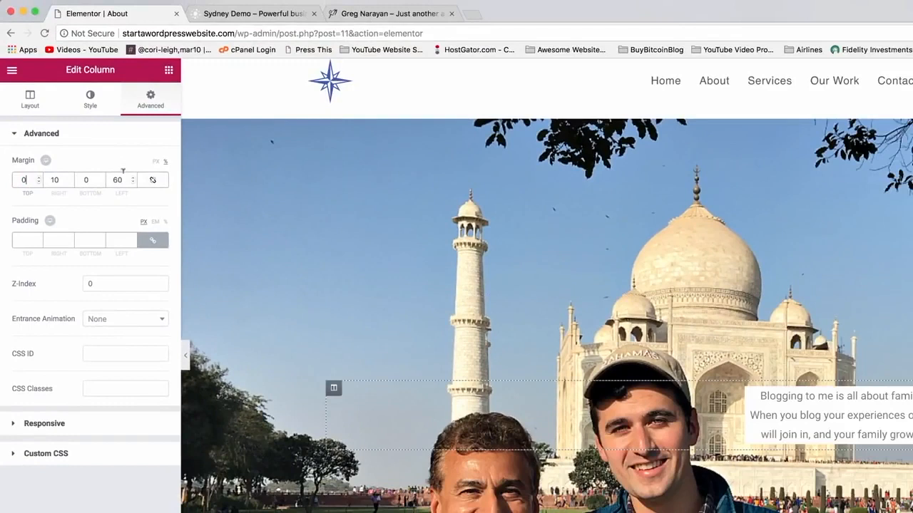
text(0)
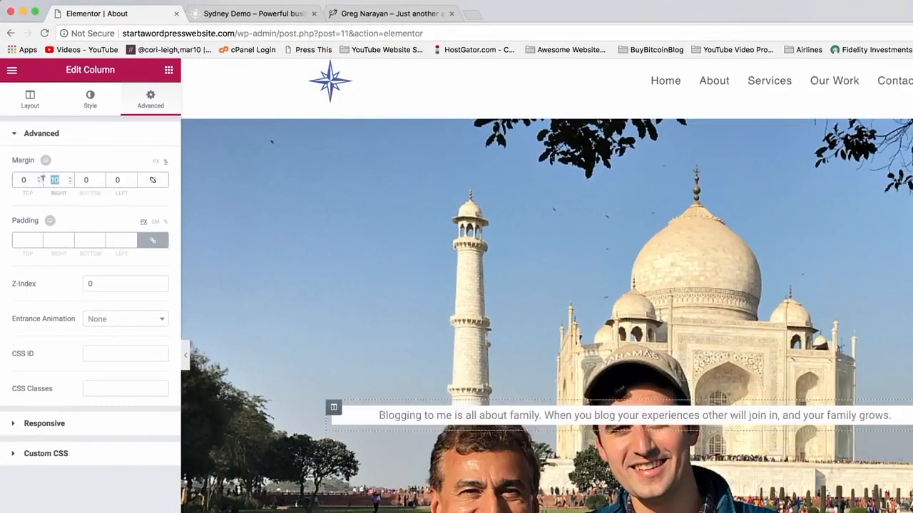
text(60)
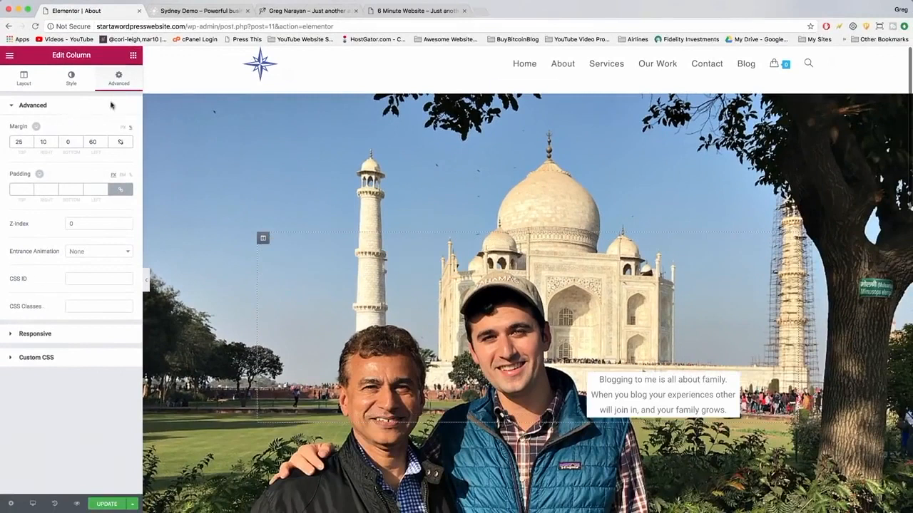
Switch to the older website's tab, scroll down, and follow its Instagram link.
click(307, 11)
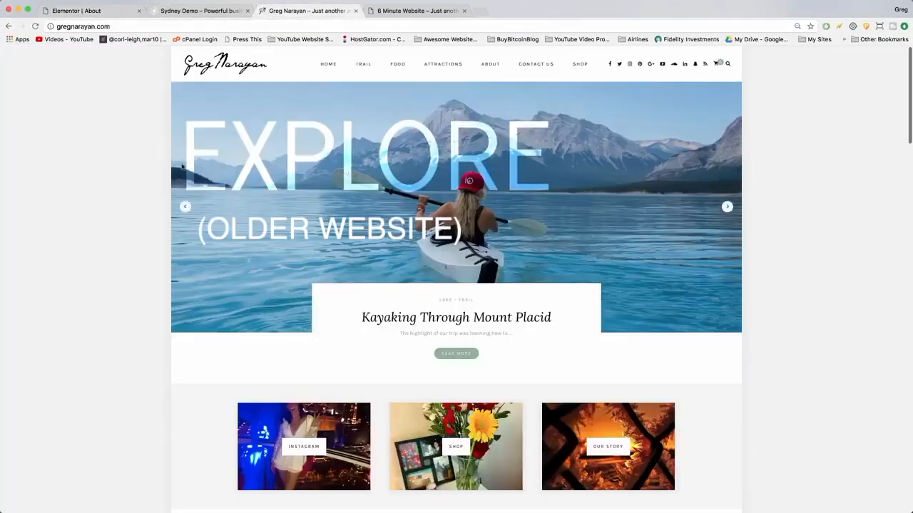
scroll(114, 232, down, 4)
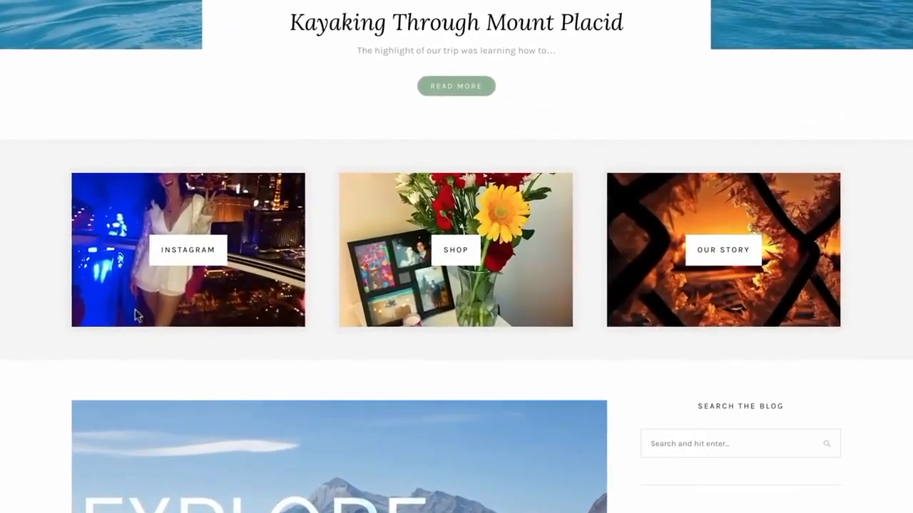
click(216, 250)
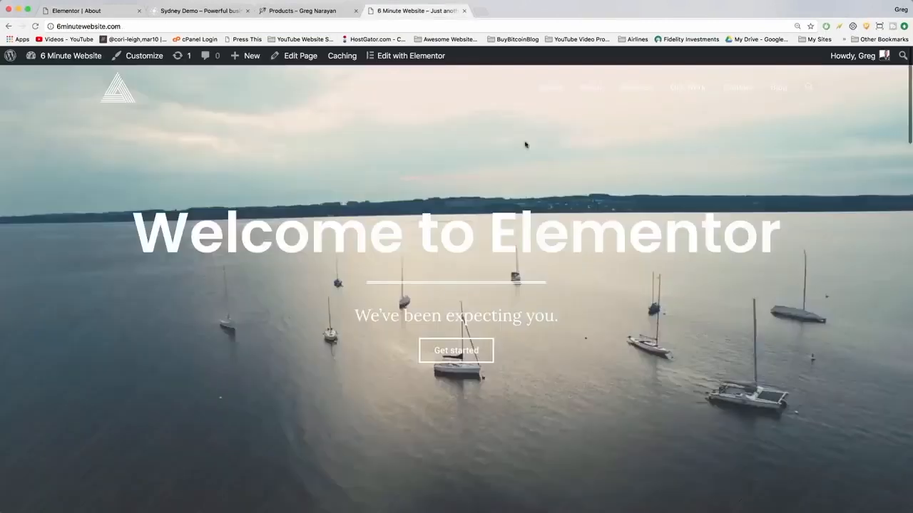
Open the 6 Minute Website editor and restyle the Travel Guides text's typography with Helvetica and a larger font size.
click(426, 10)
scroll(456, 285, down, 5)
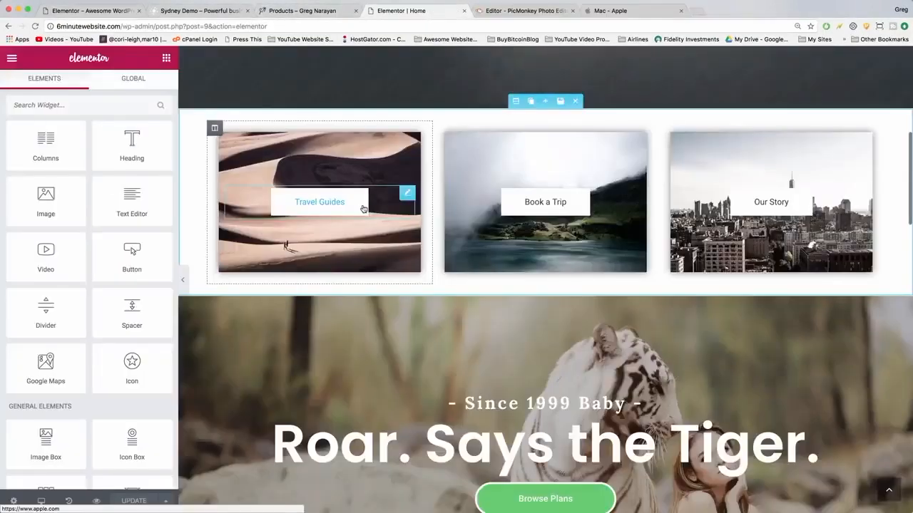
click(362, 208)
click(89, 86)
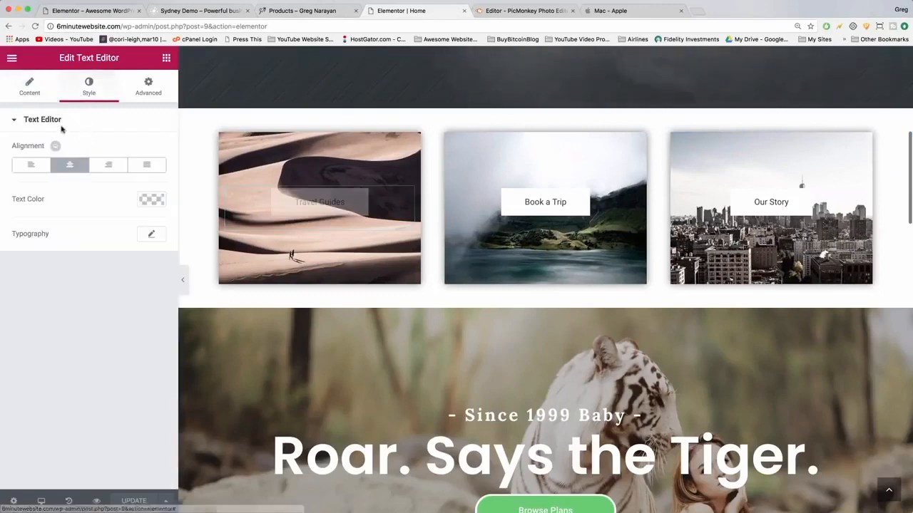
click(158, 237)
drag(23, 306, 36, 307)
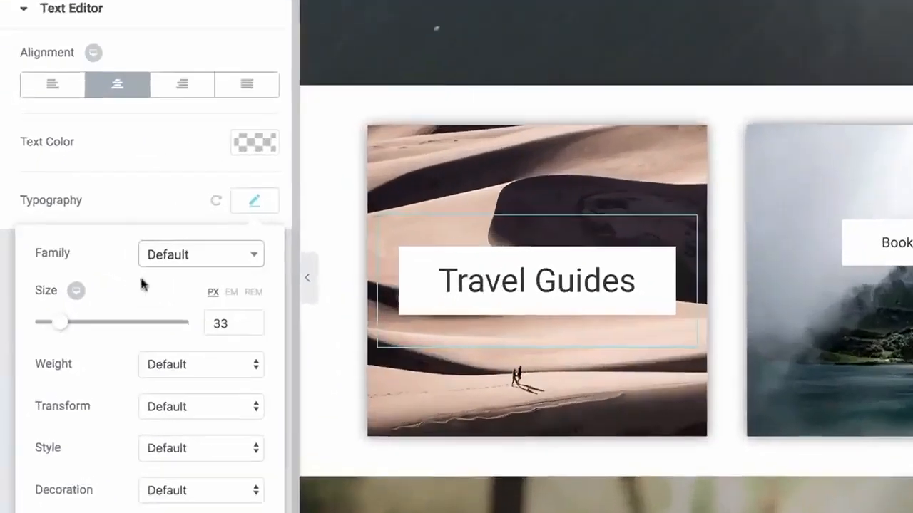
click(120, 266)
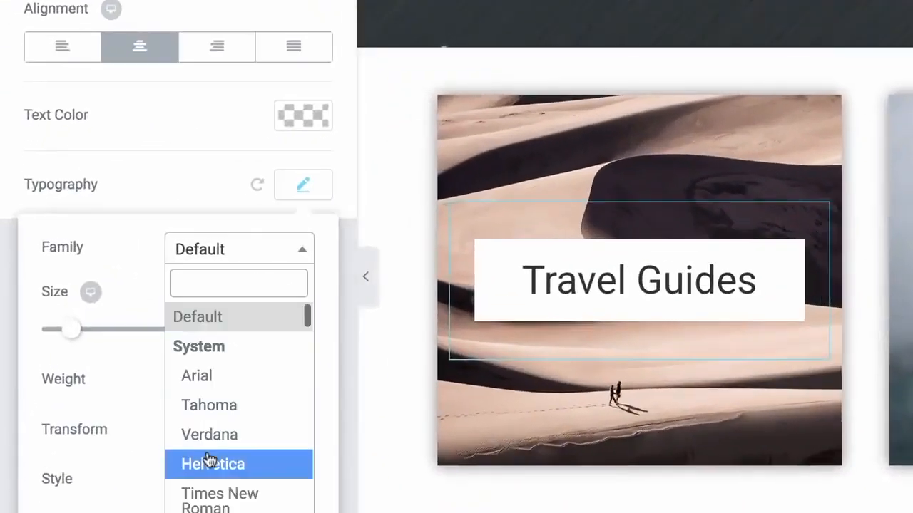
click(209, 460)
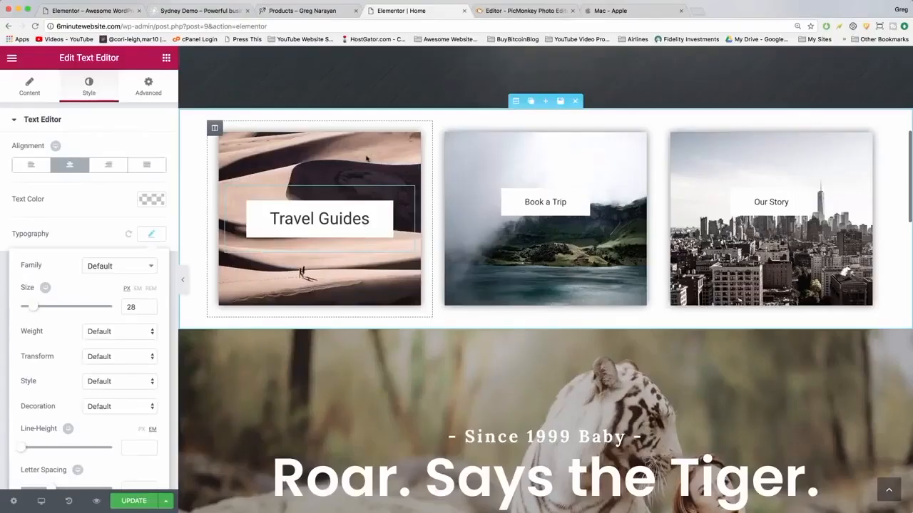
click(400, 165)
drag(432, 175, 388, 179)
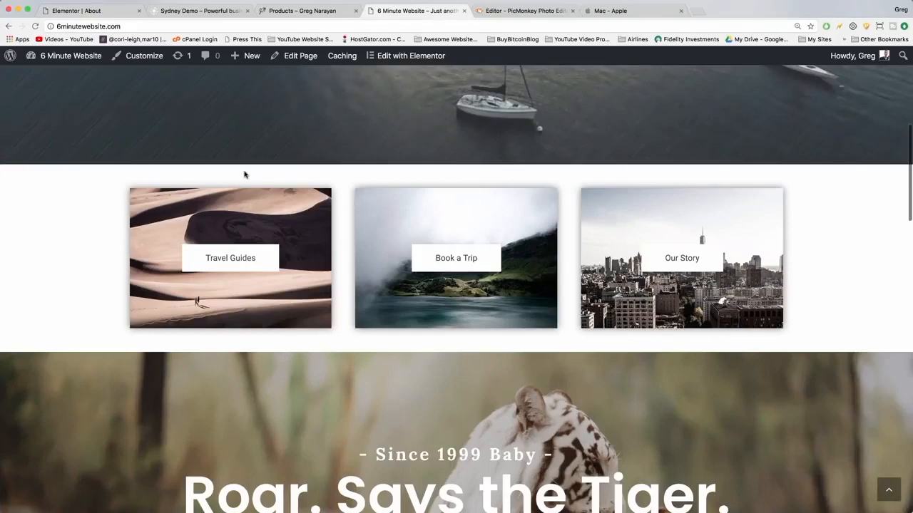
click(627, 11)
scroll(283, 200, down, 20)
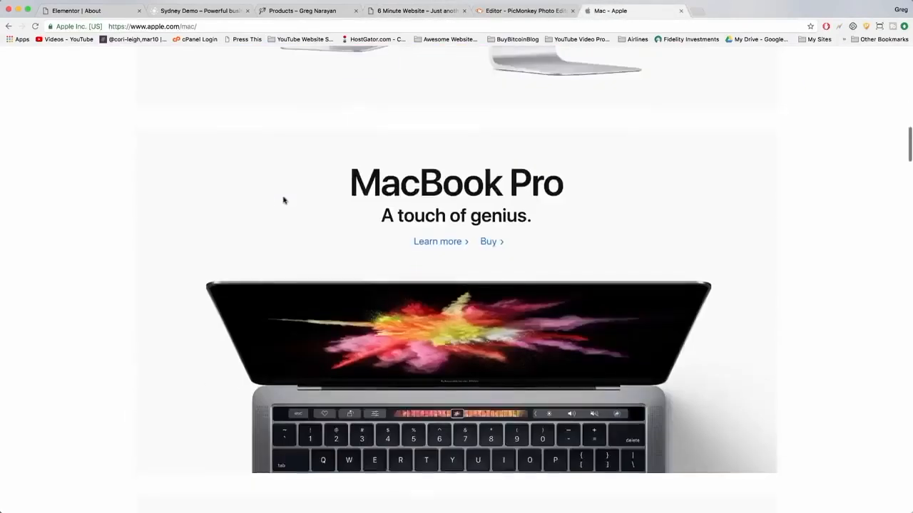
scroll(283, 201, down, 15)
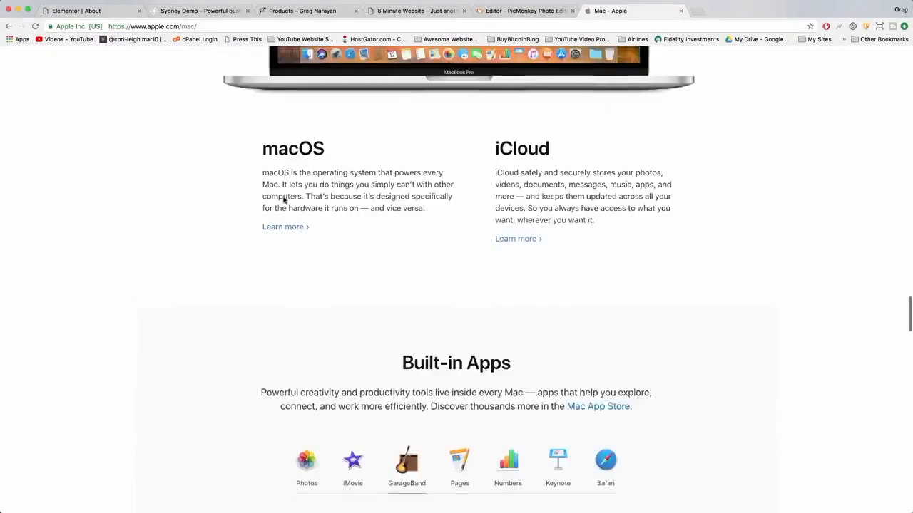
scroll(284, 200, down, 15)
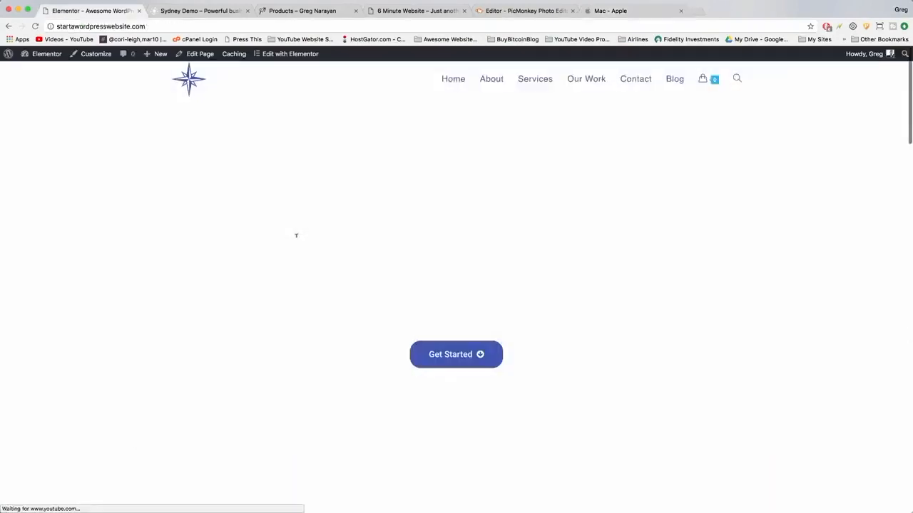
scroll(315, 287, down, 3)
scroll(316, 287, down, 5)
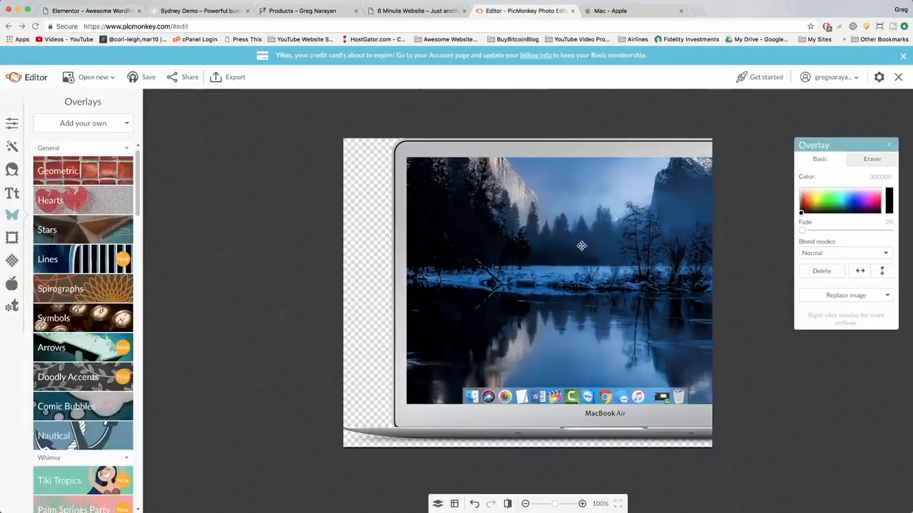
drag(580, 244, 559, 255)
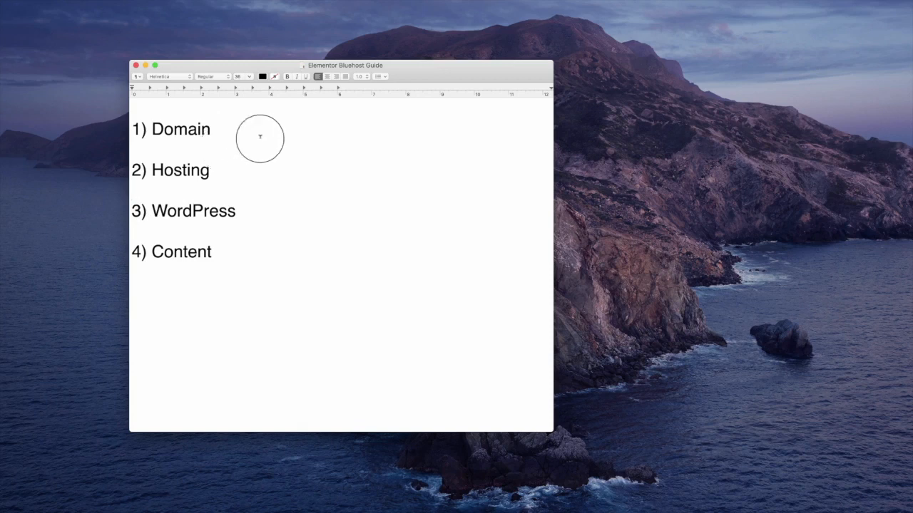
In TextEdit, append "- Address .. Free" to the Domain line of the guide.
click(223, 128)
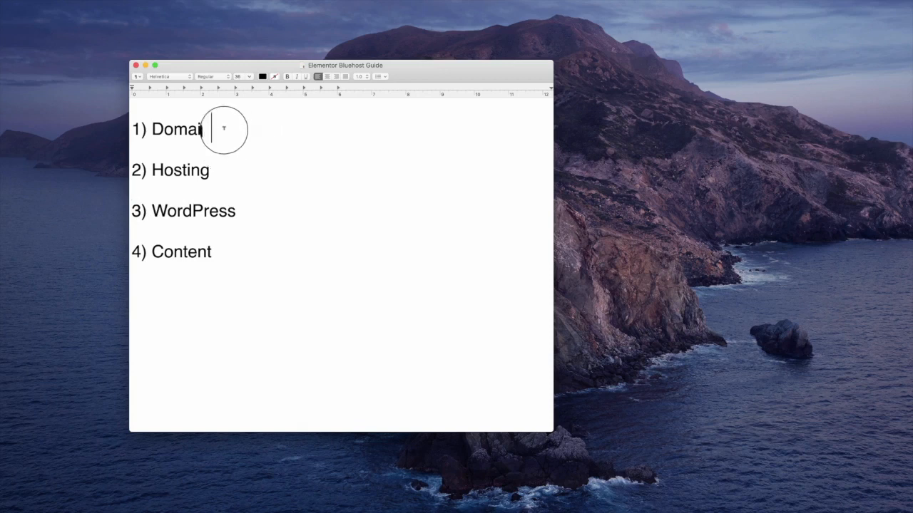
text(- Adress)
key(BackSpace)
key(BackSpace)
key(BackSpace)
key(BackSpace)
text(dress)
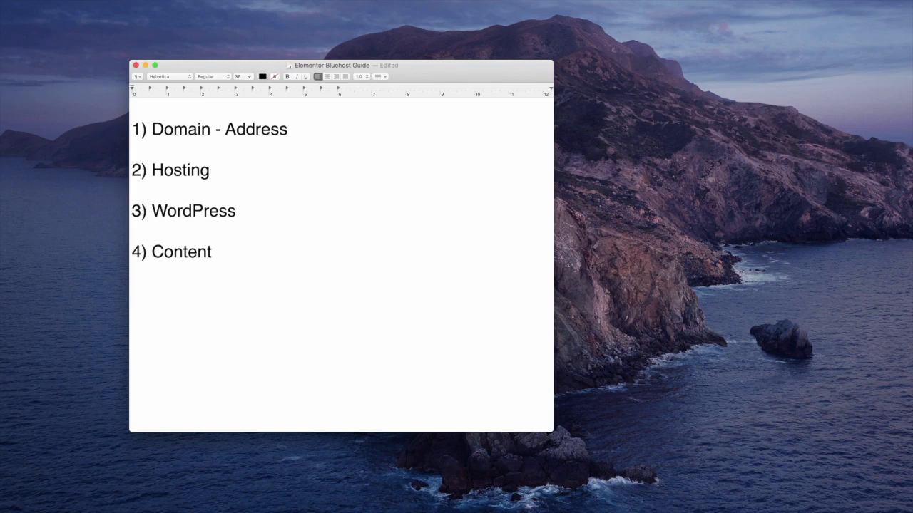
text(.. Free)
Append "- Plot of Land .. $4/mo" to the Hosting line.
click(214, 170)
text(- Plot A)
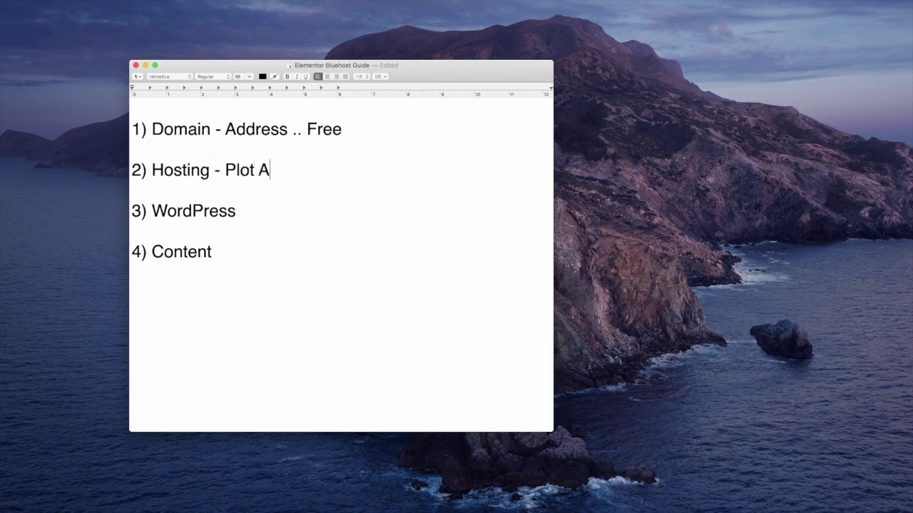
key(BackSpace)
text(of Land)
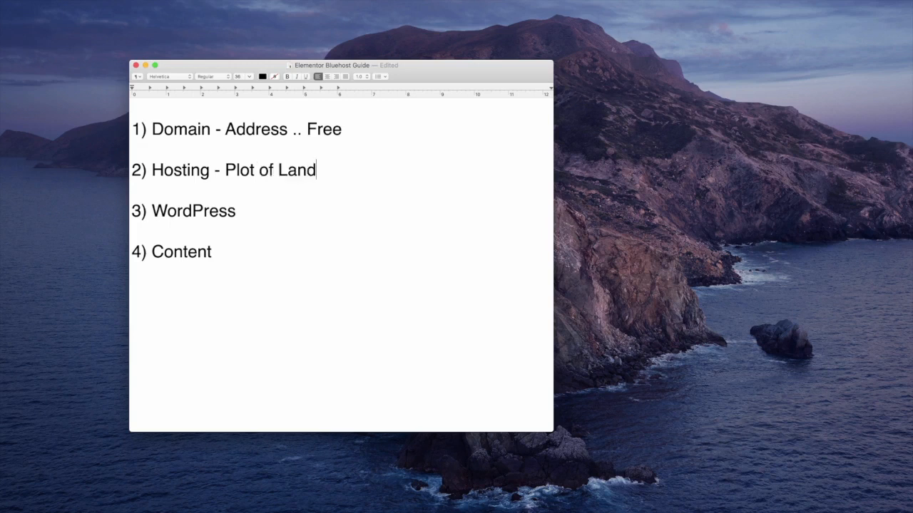
text( .. $4/mo)
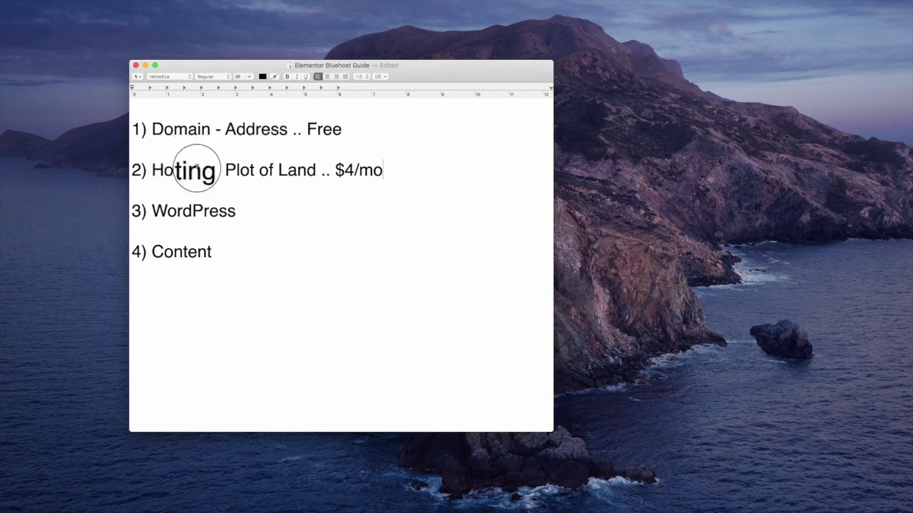
Append "- House (WordPress.org self hosted) .. Free" to the WordPress line.
text(s - )
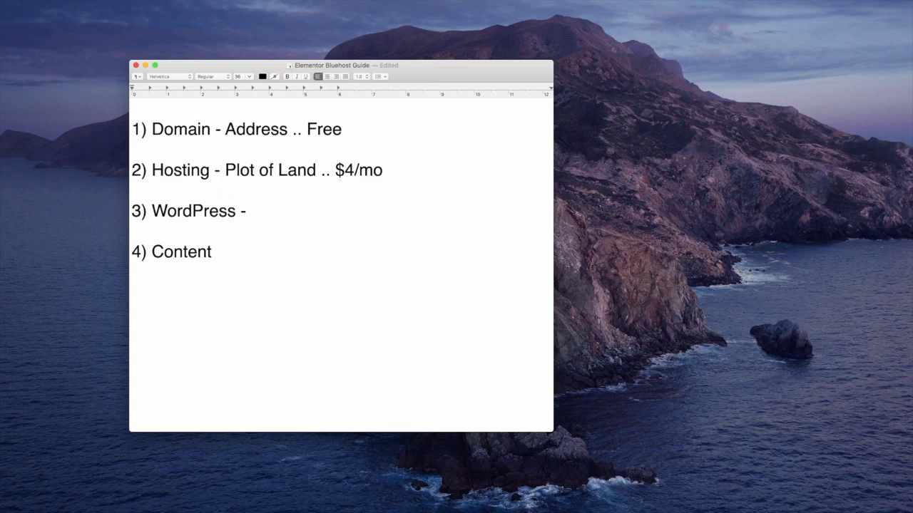
text(House (WordPress.org self hoste)
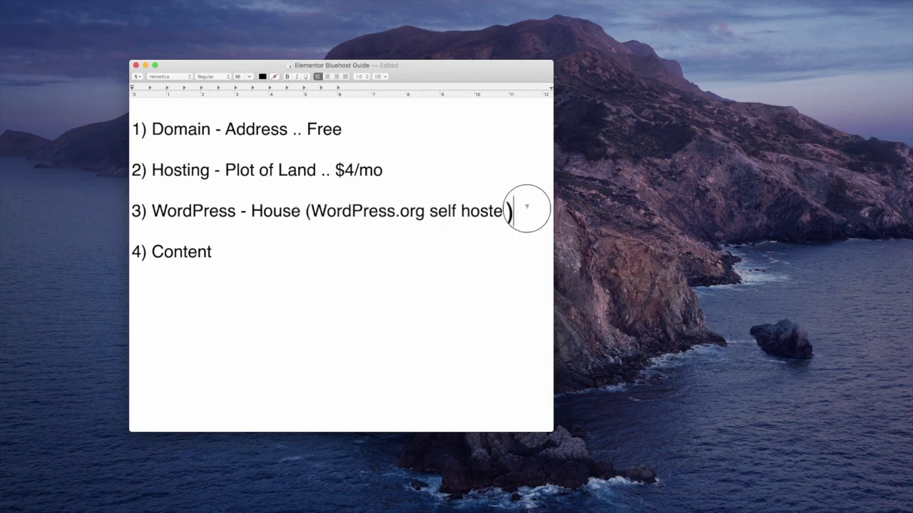
text(.)
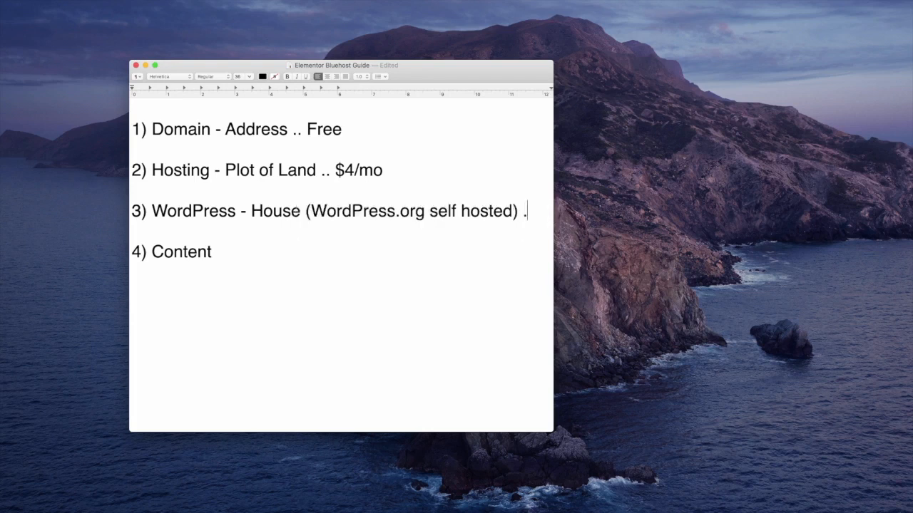
text(. Free)
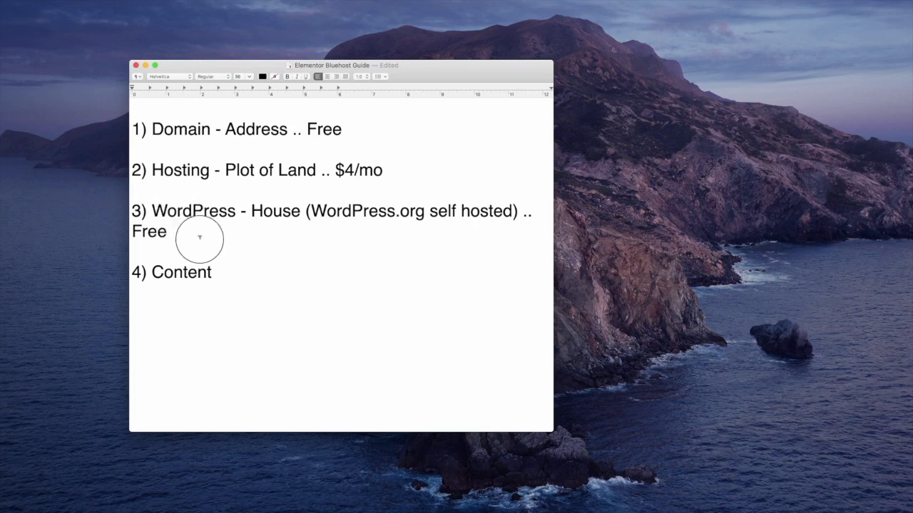
Add a Bluehost line with a pasted upward arrow between the WordPress and Content lines.
key(Return)
key(Return)
text(Bluehost)
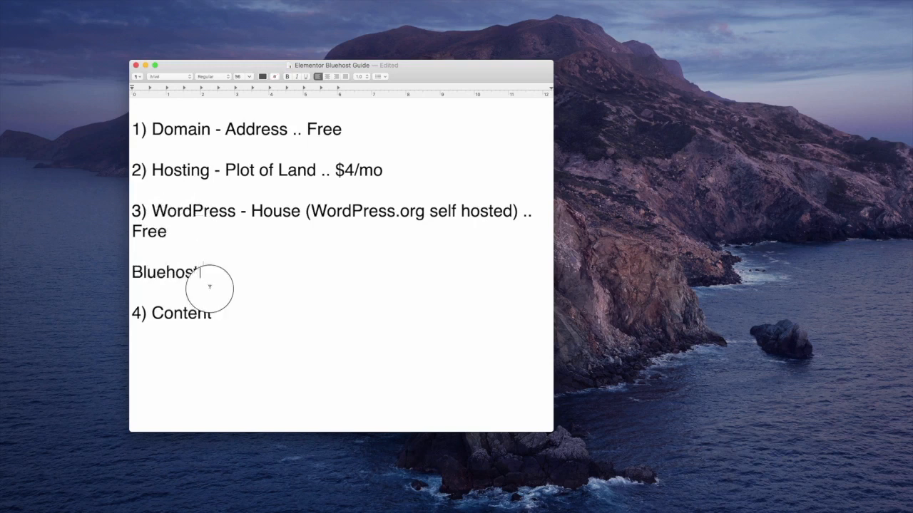
text(↑)
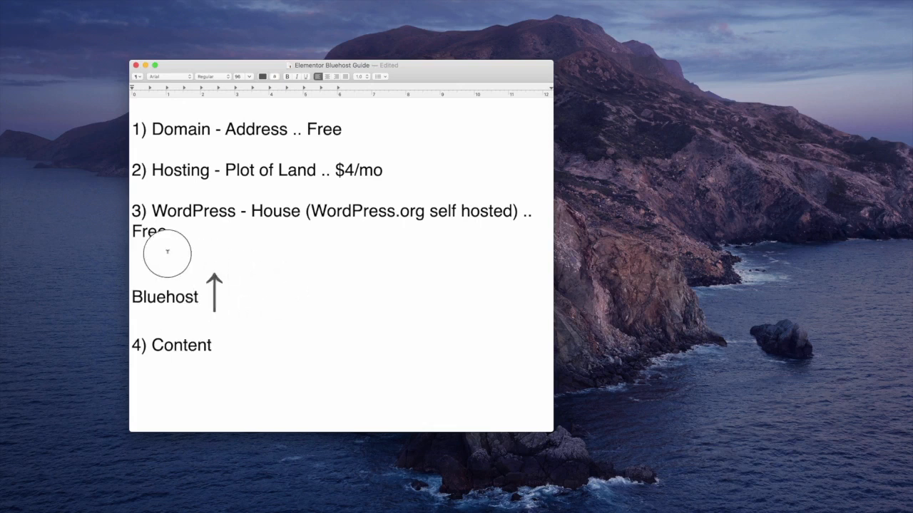
click(179, 255)
click(277, 294)
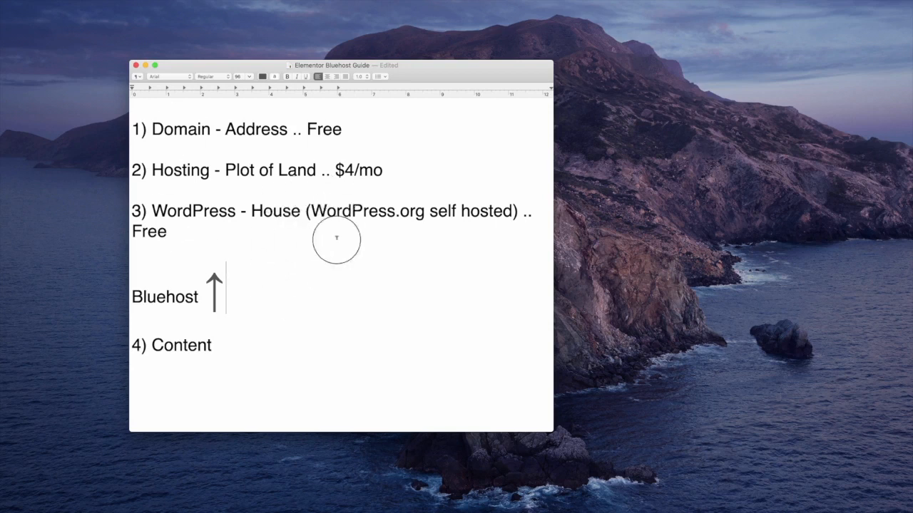
Append "- Elementor .. Free" to the Content line.
click(230, 346)
text(- El)
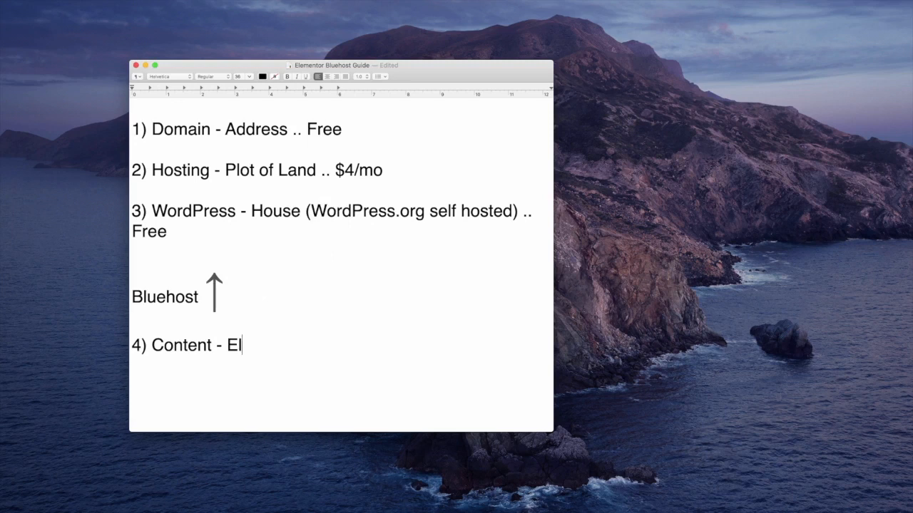
text(ementor)
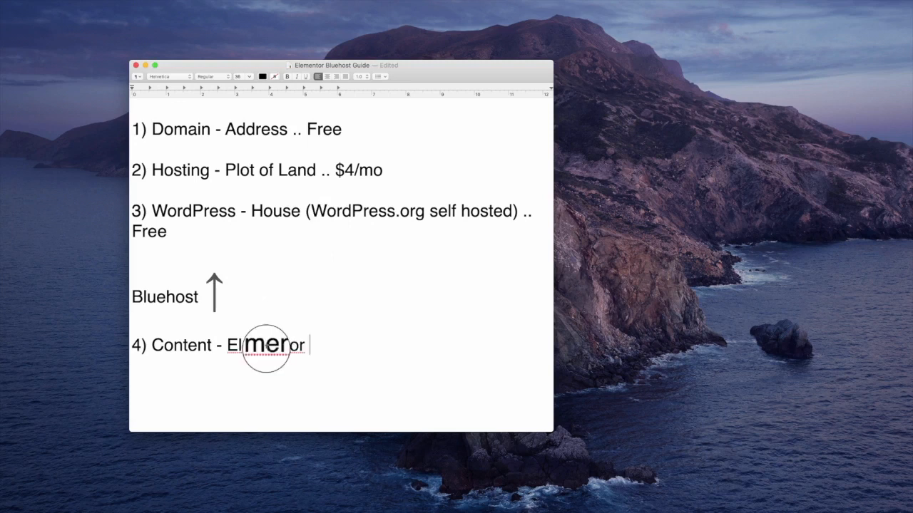
text( ..)
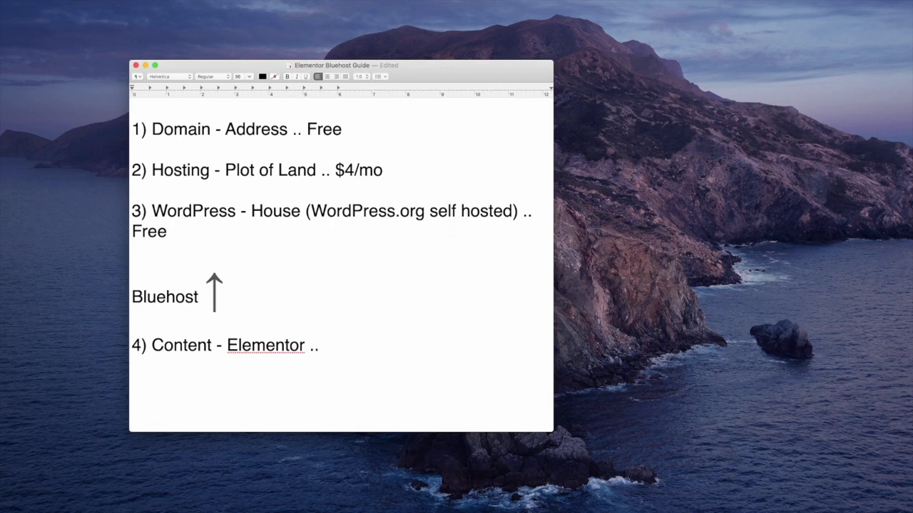
text(Free)
right_click(547, 512)
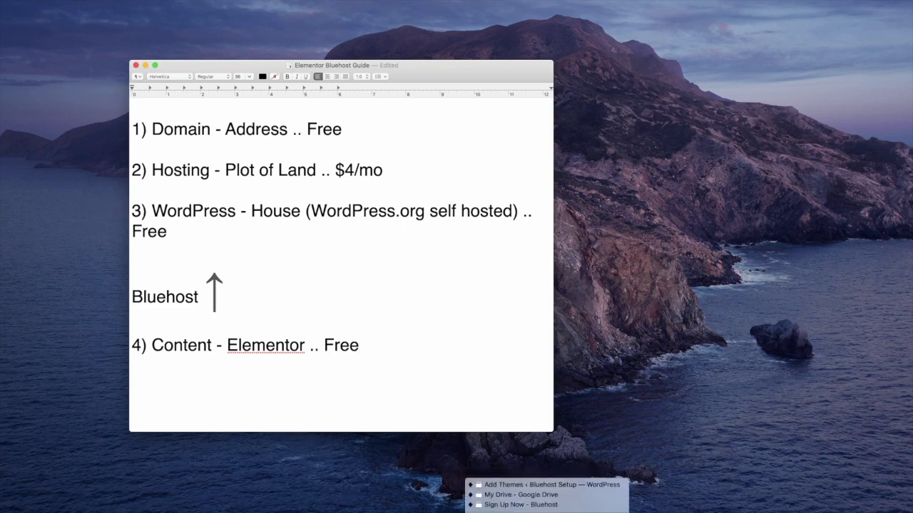
click(505, 509)
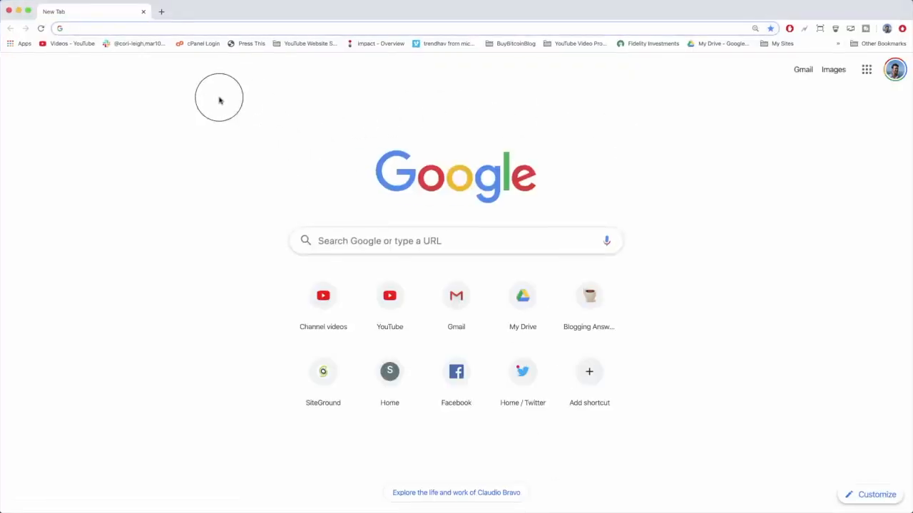
click(114, 27)
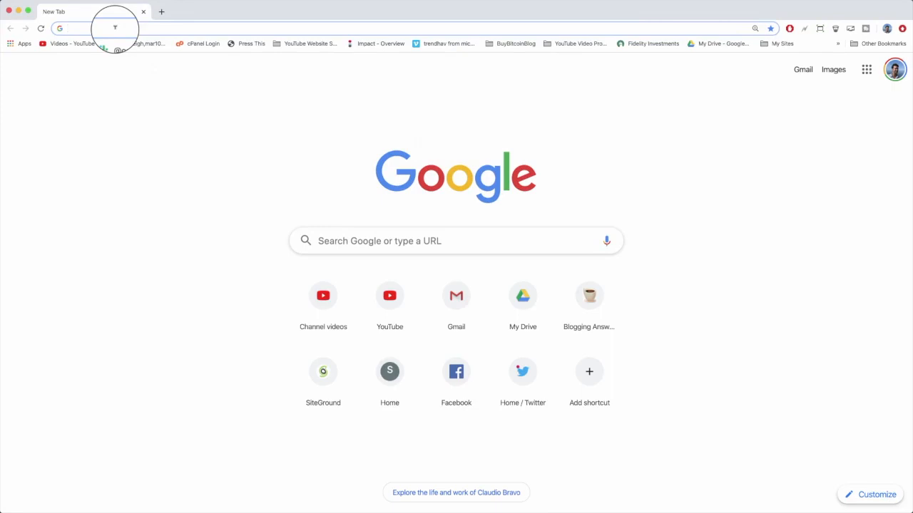
text(https)
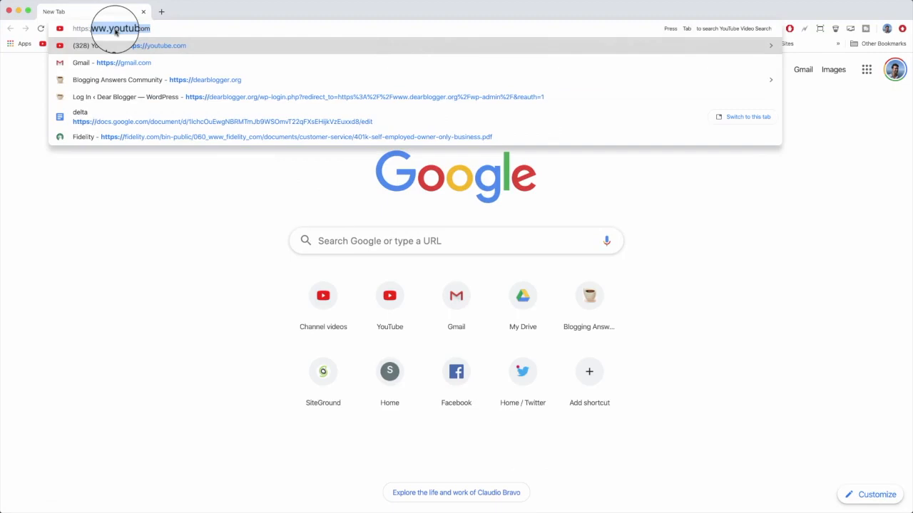
text(wwww)
key(BackSpace)
text(.dearblogger.o)
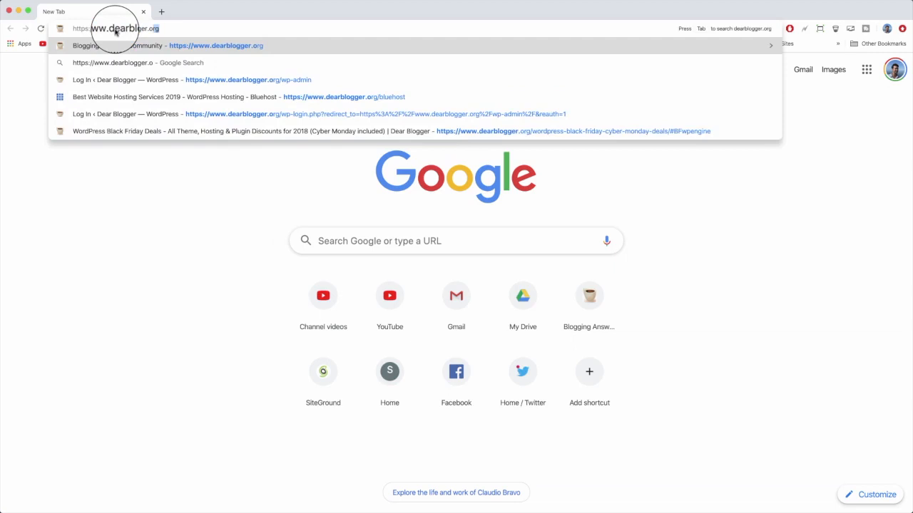
text(rg/)
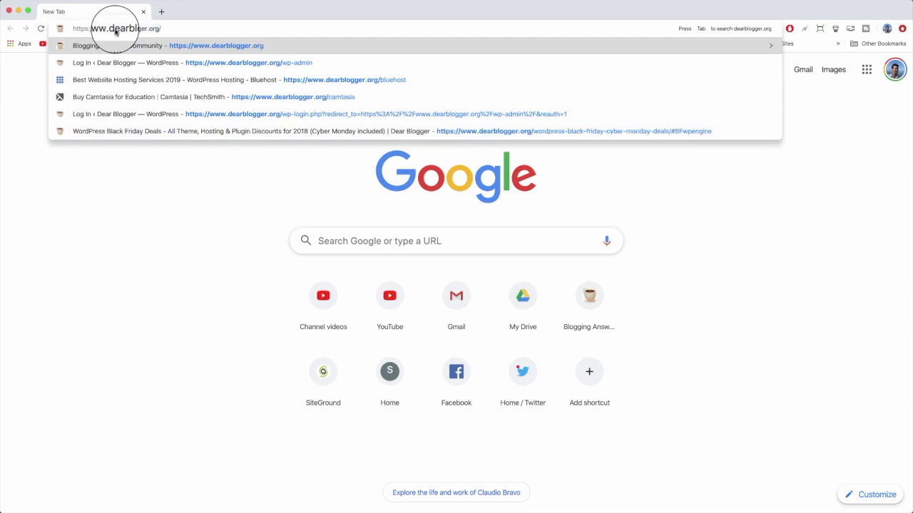
text(bluehost)
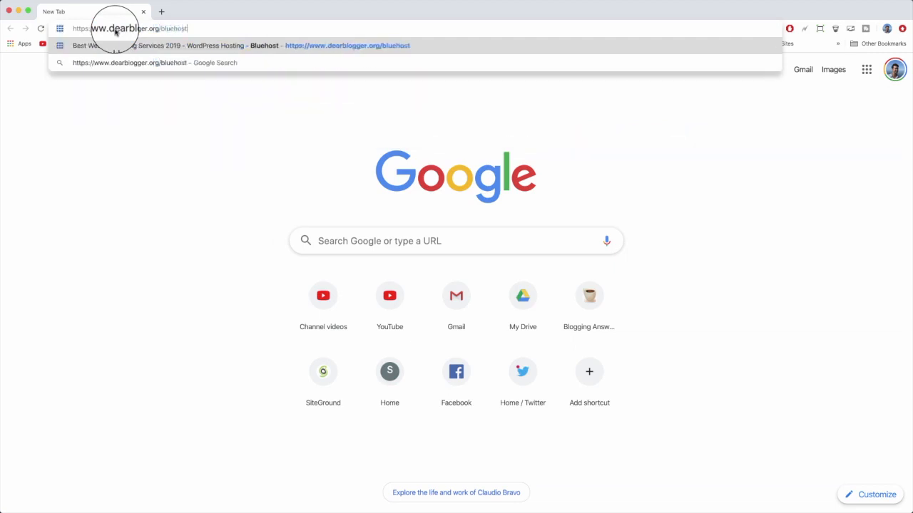
key(Return)
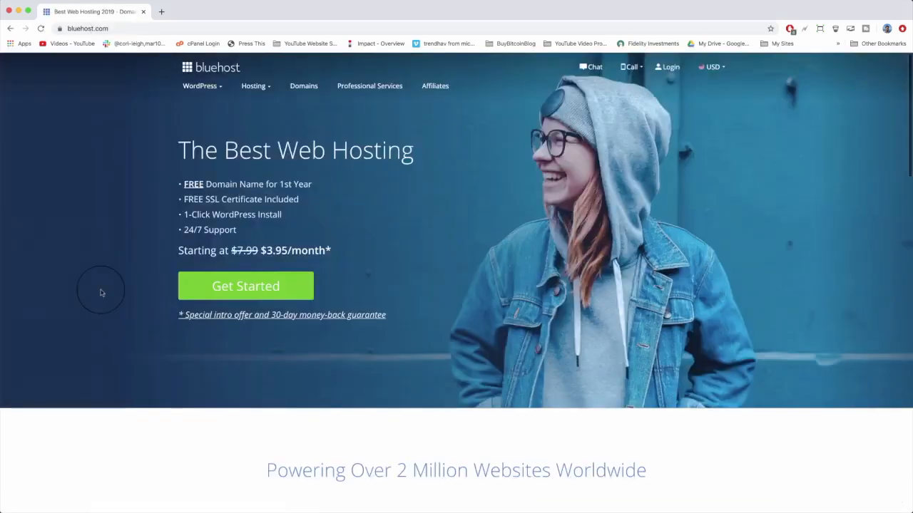
Examine the Bluehost homepage and its shared hosting plans, highlighting the Basic plan, then return to the homepage.
scroll(129, 268, down, 20)
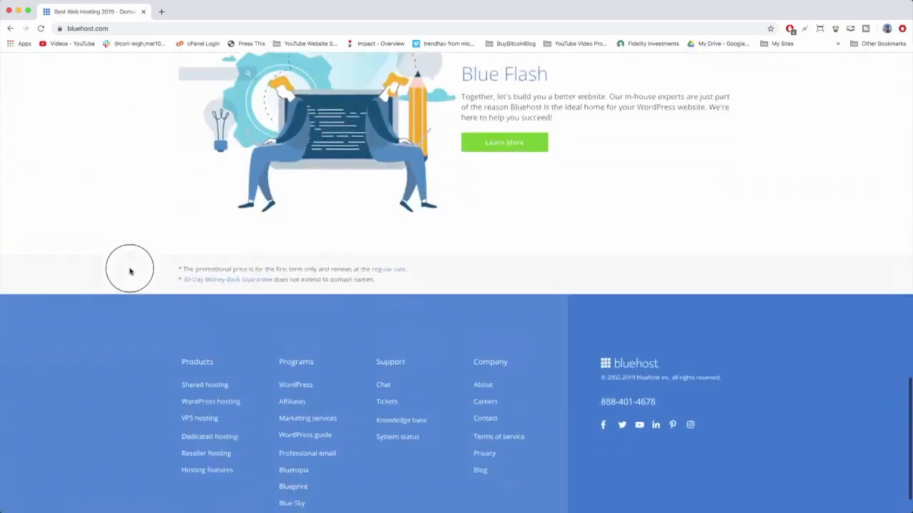
scroll(130, 271, up, 20)
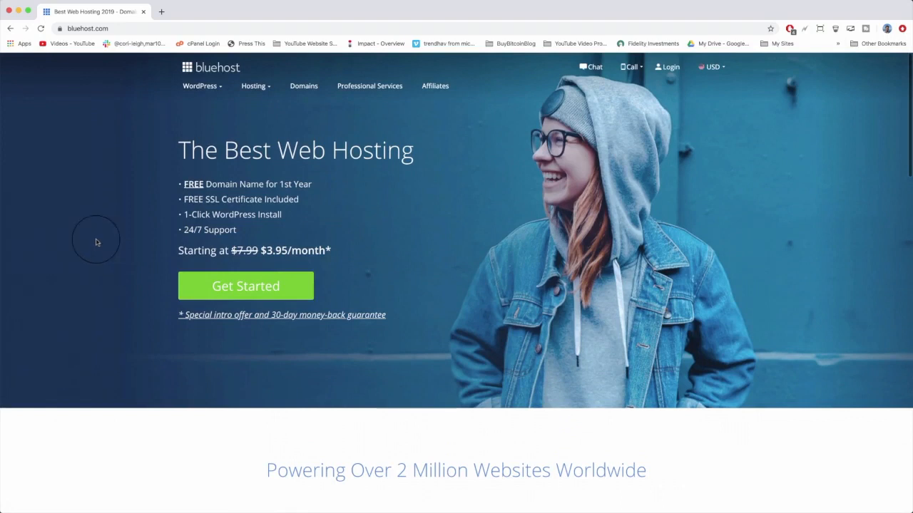
mouse_move(199, 100)
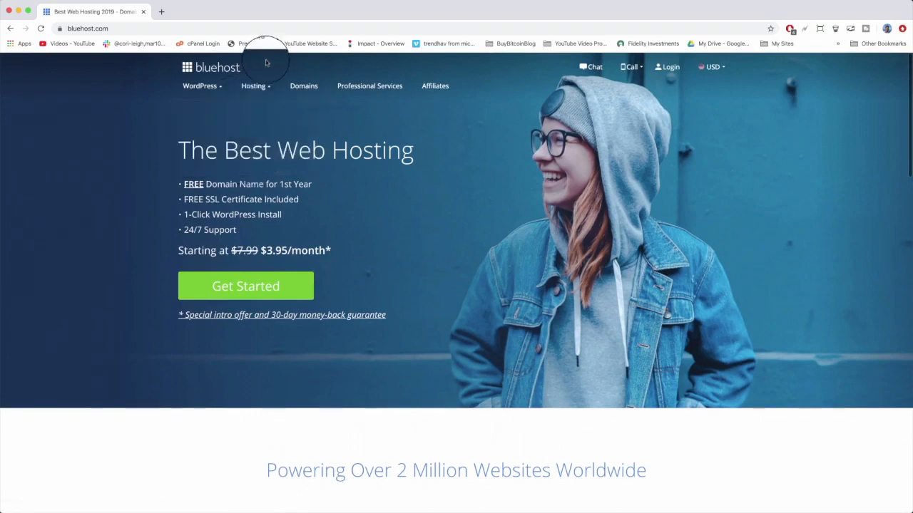
mouse_move(254, 86)
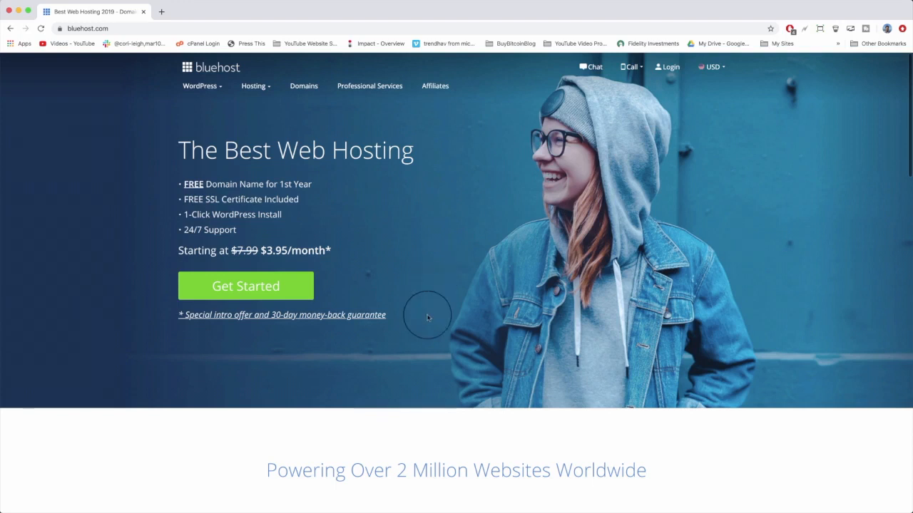
click(243, 292)
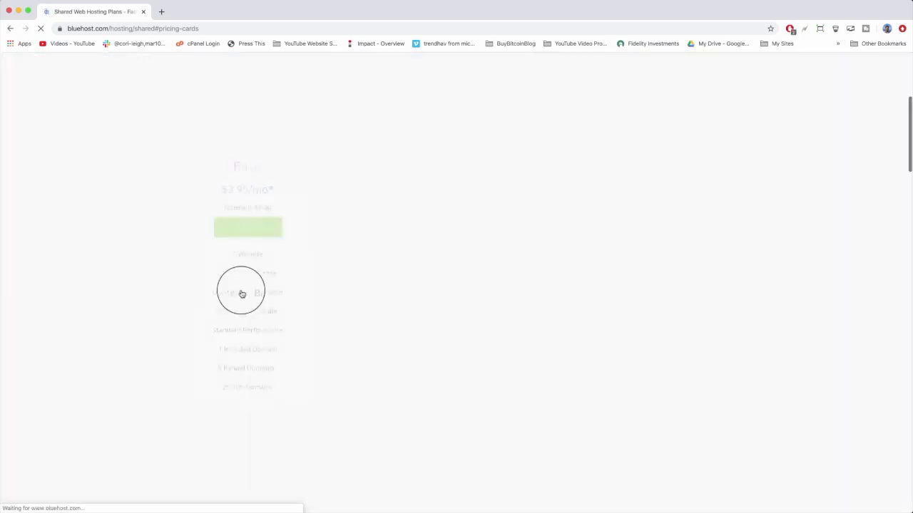
drag(230, 158, 301, 371)
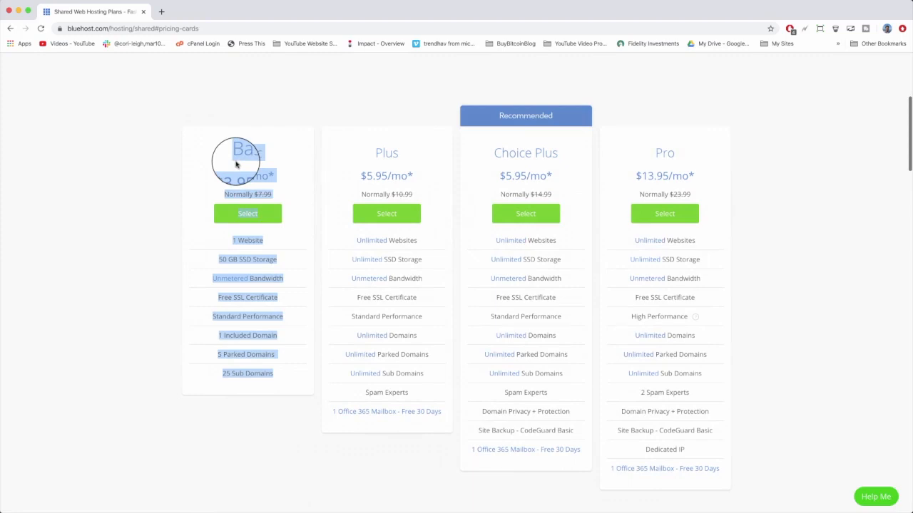
click(381, 153)
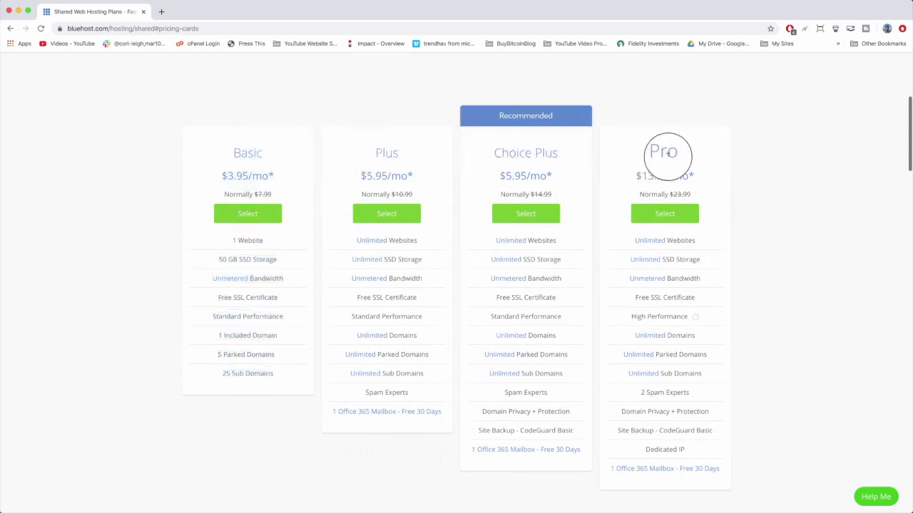
drag(232, 153, 270, 428)
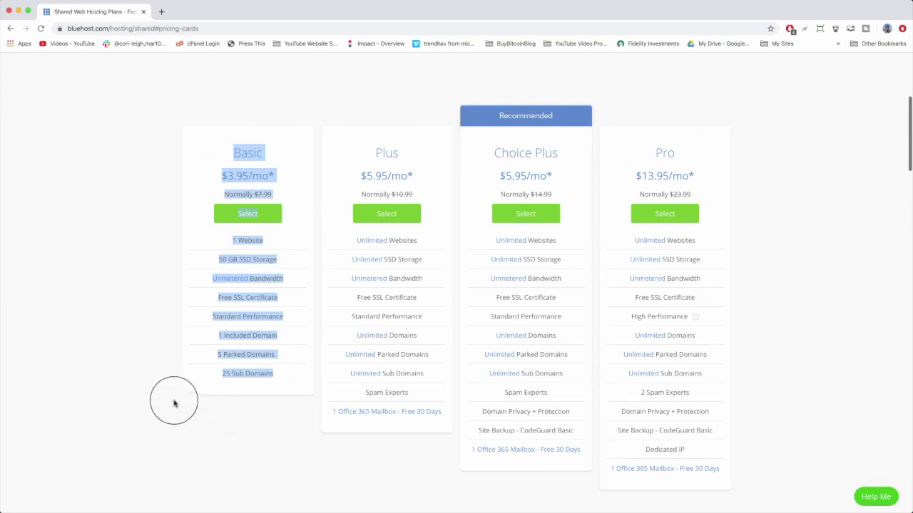
click(212, 157)
click(10, 28)
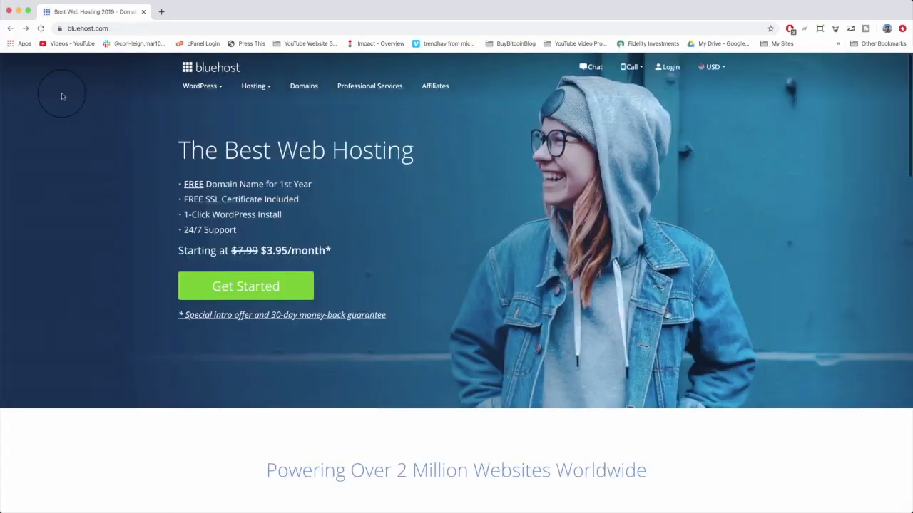
Open the WordPress hosting page and review its plans, highlighting the Basic plan's marketing credit and the page intro.
click(224, 114)
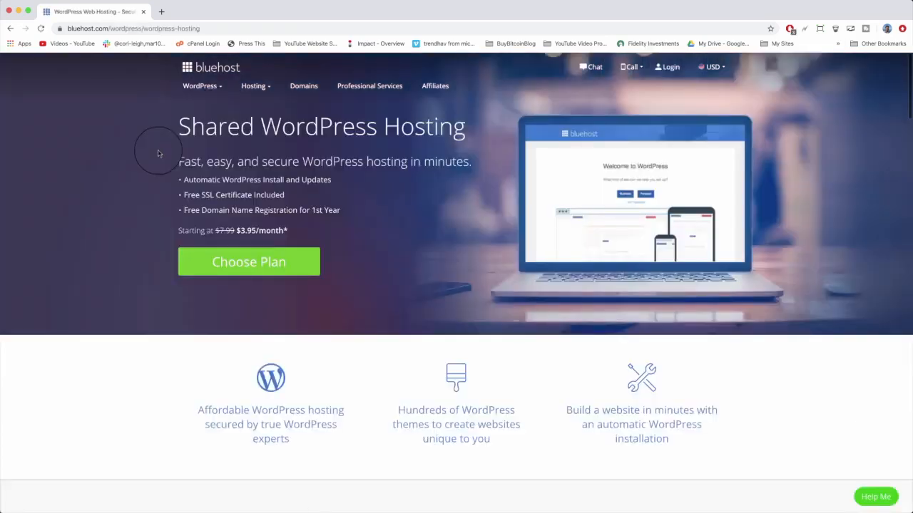
scroll(160, 171, down, 5)
scroll(163, 180, down, 3)
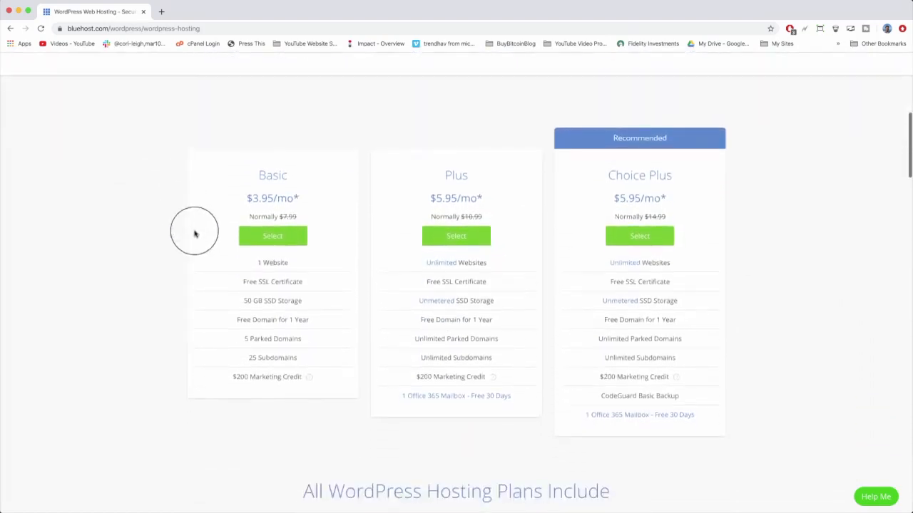
drag(234, 376, 300, 377)
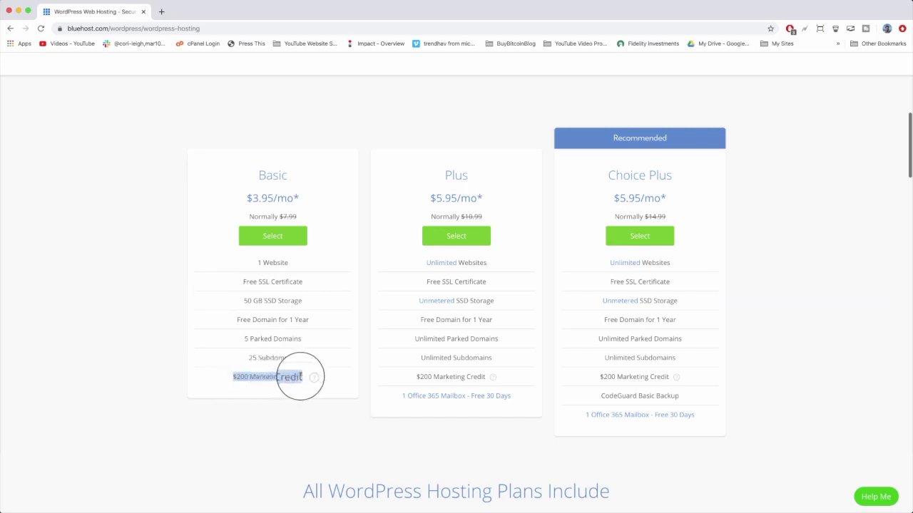
mouse_move(308, 379)
click(358, 320)
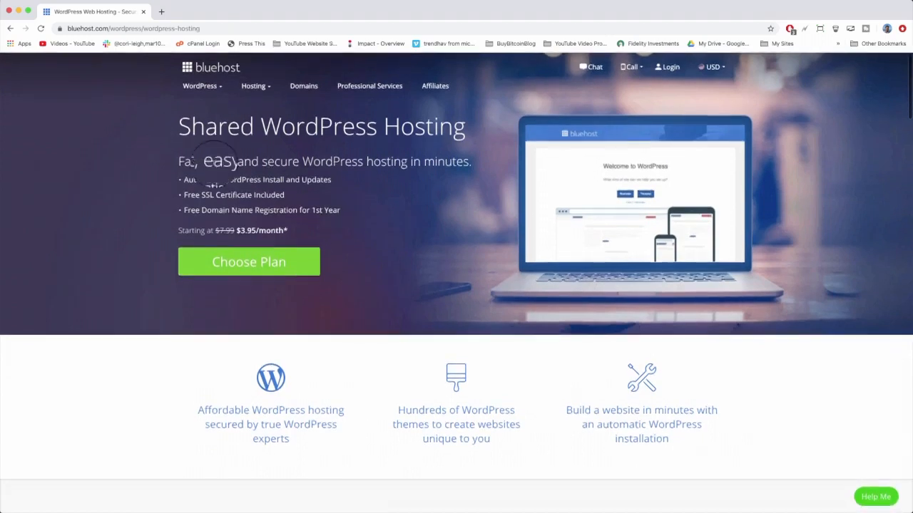
drag(184, 180, 347, 184)
click(346, 186)
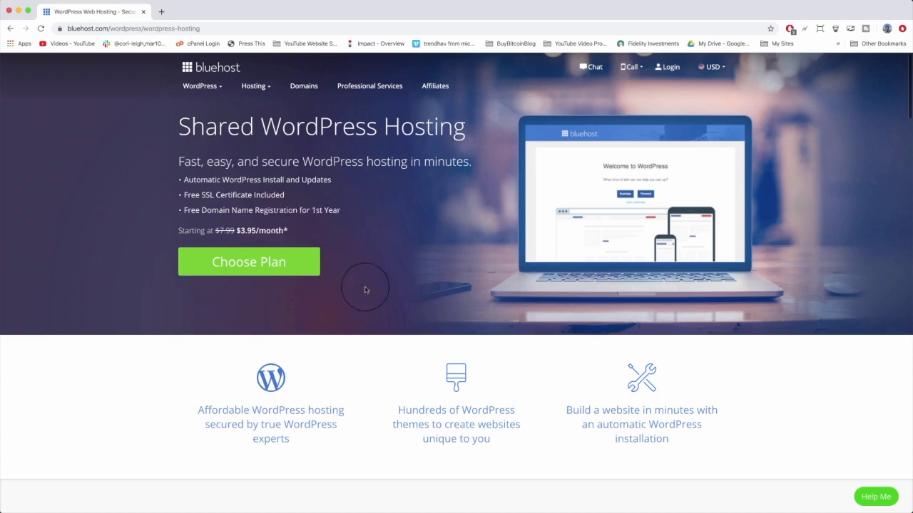
Select the Basic WordPress hosting plan.
scroll(365, 289, down, 5)
scroll(365, 289, down, 2)
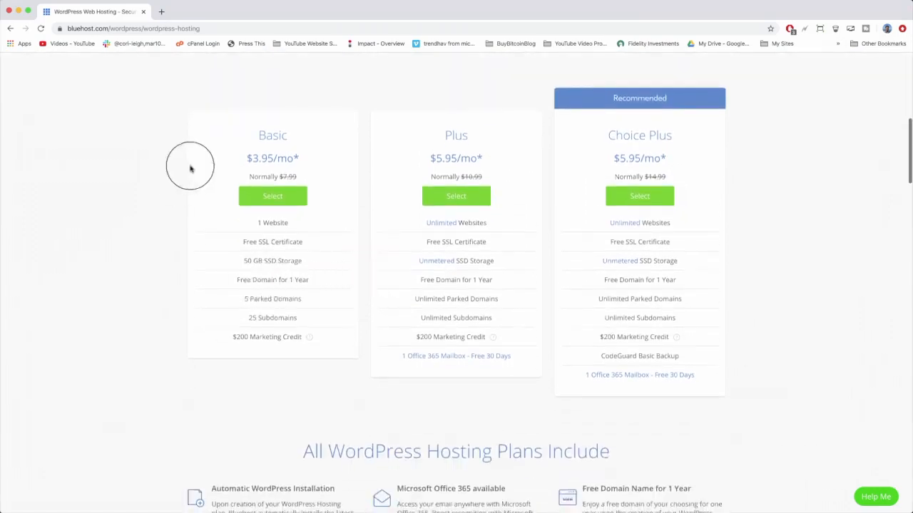
drag(259, 134, 320, 332)
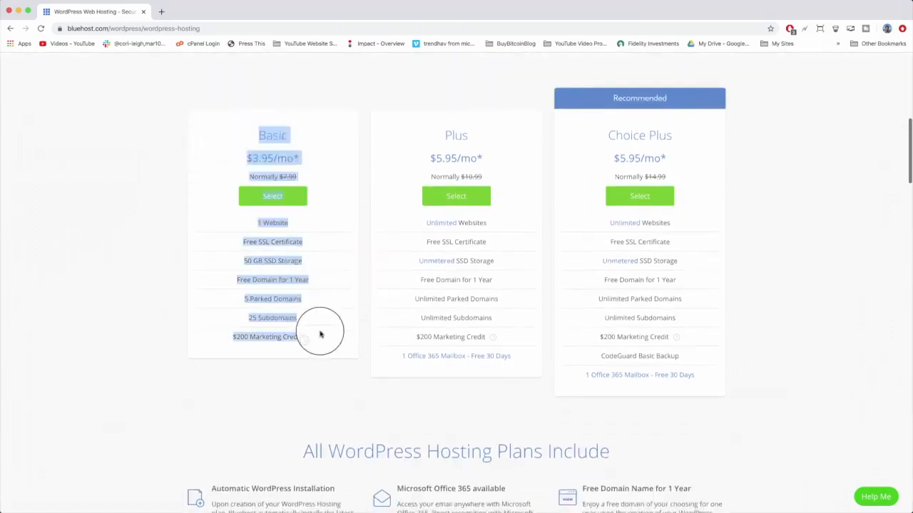
click(322, 338)
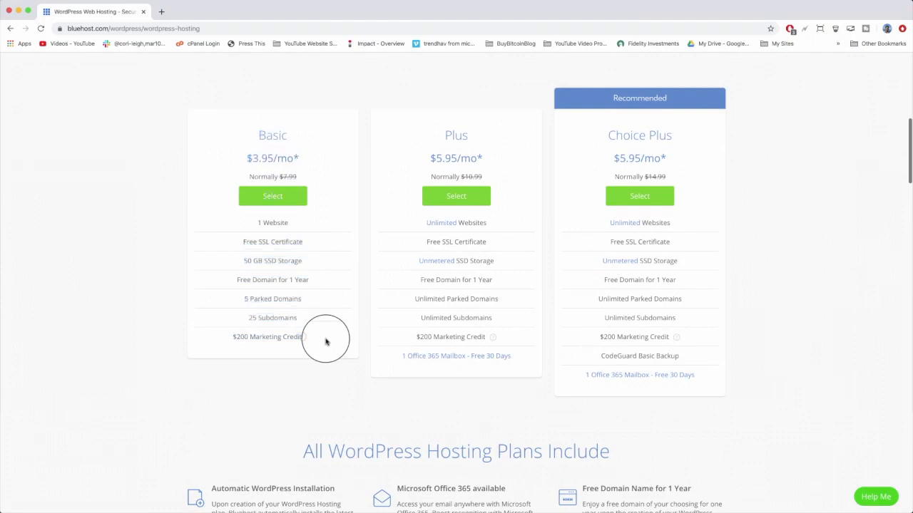
click(276, 199)
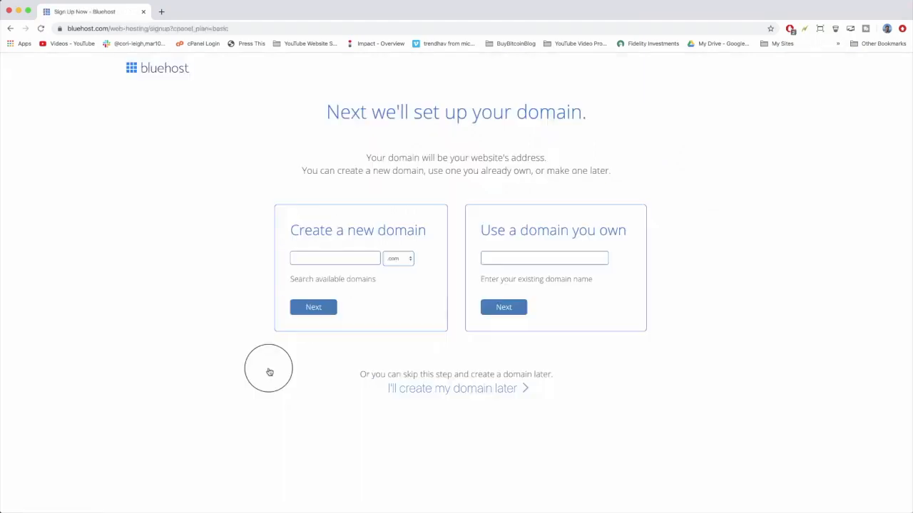
Try to create the new domain bluehosttutorial with the .com extension.
click(357, 254)
click(488, 256)
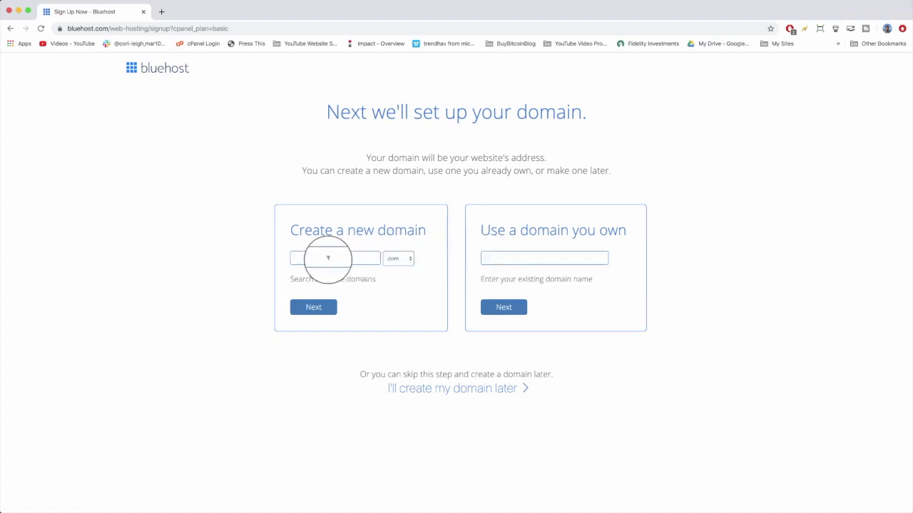
text(bluehosttutorial)
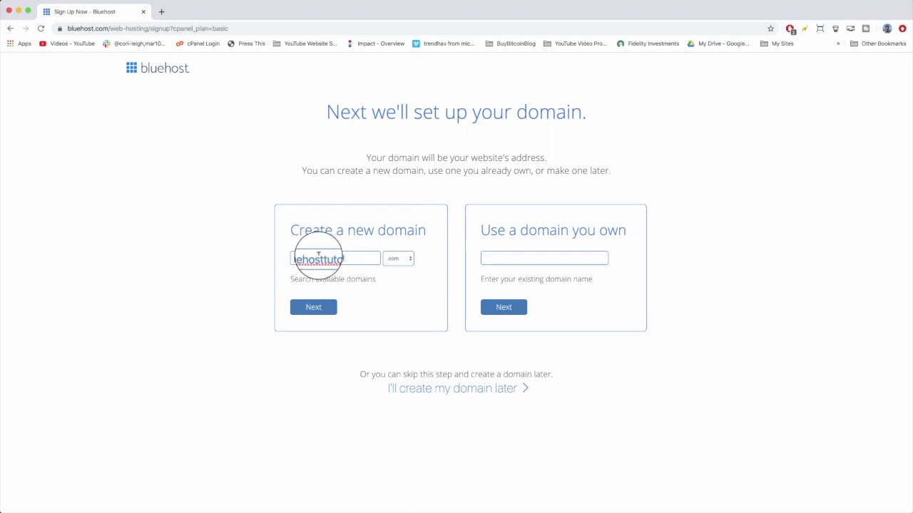
click(400, 260)
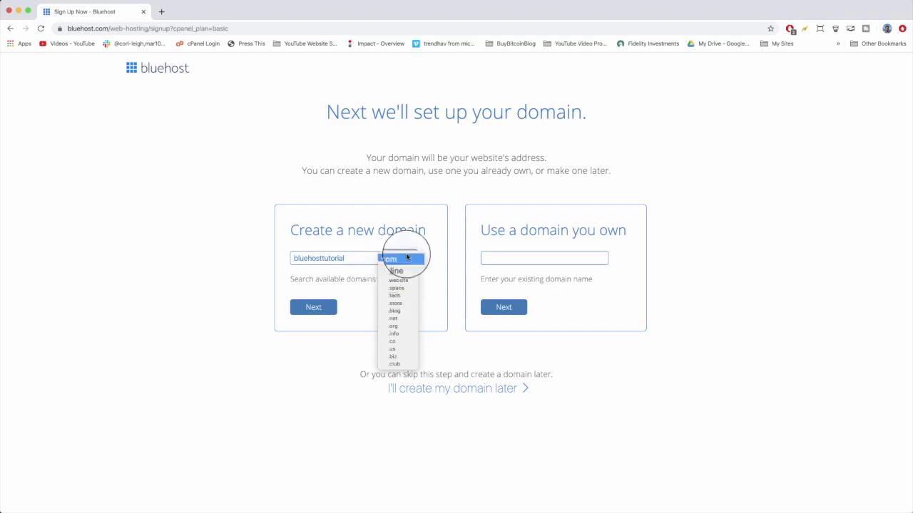
click(437, 239)
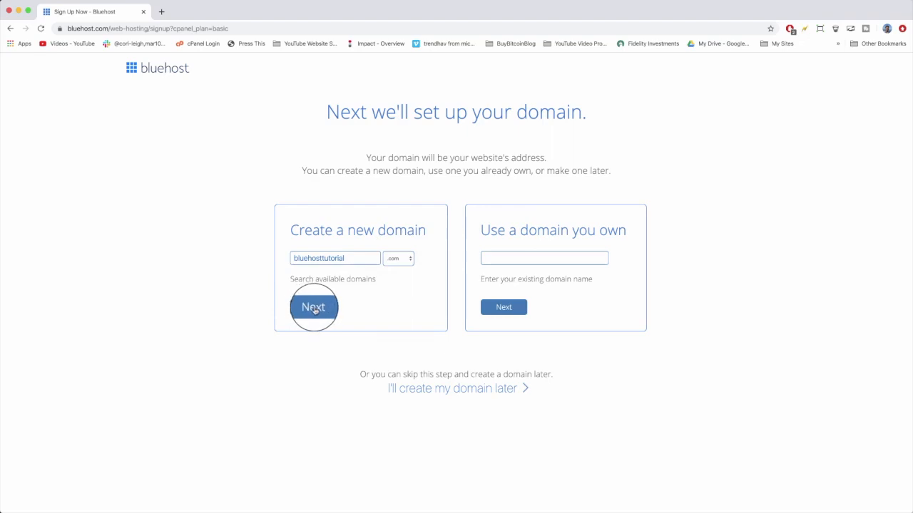
click(315, 308)
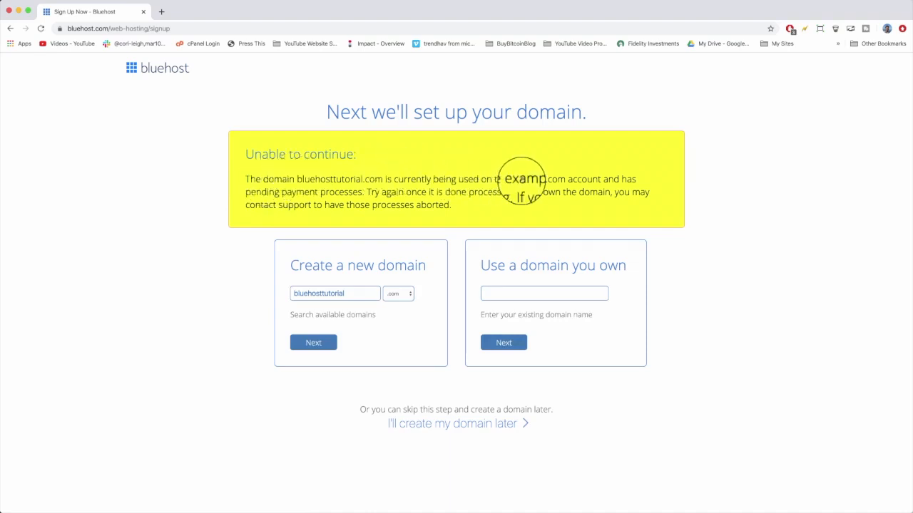
Try the new domain bluehosttutorials.com instead.
drag(510, 179, 565, 179)
click(564, 178)
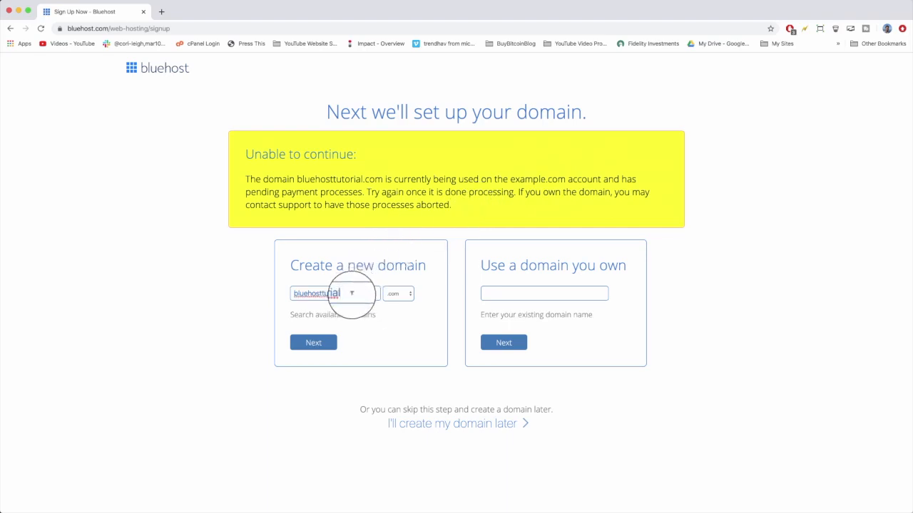
text(s)
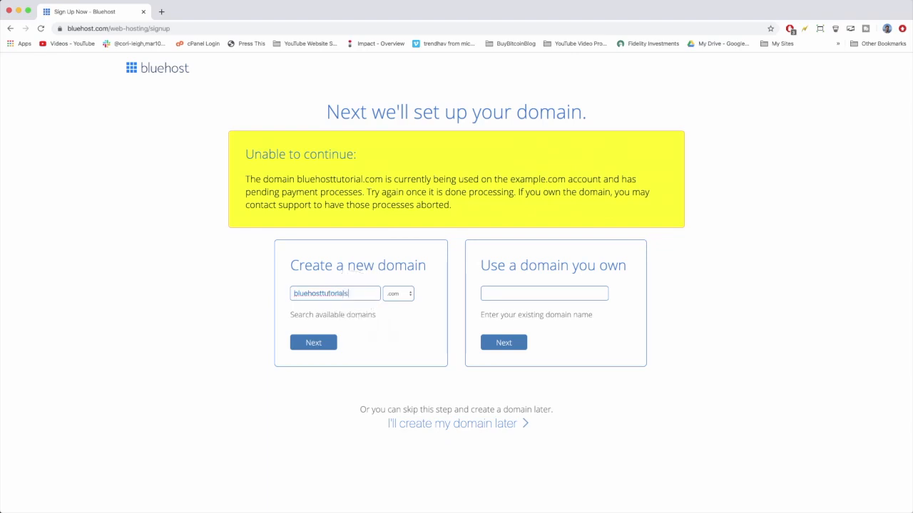
click(309, 344)
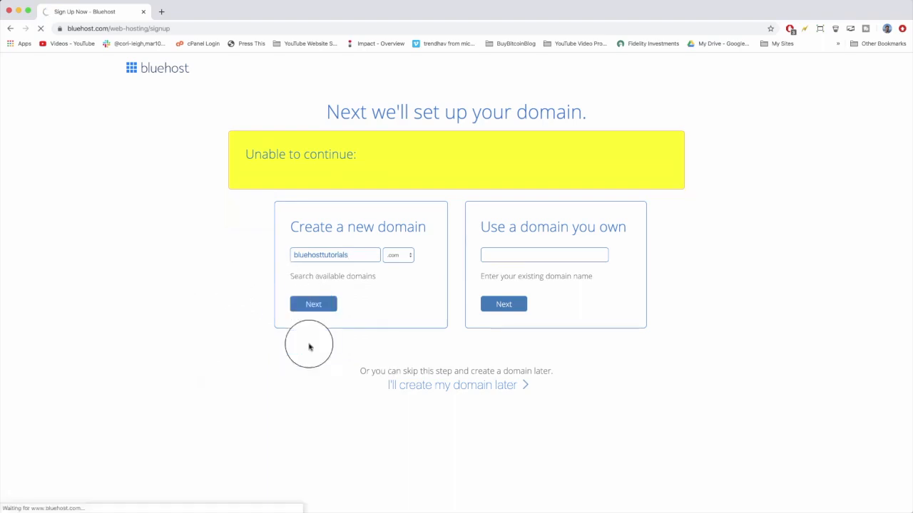
Search for the new domain bluehostguide.com instead.
click(345, 294)
key(BackSpace)
key(BackSpace)
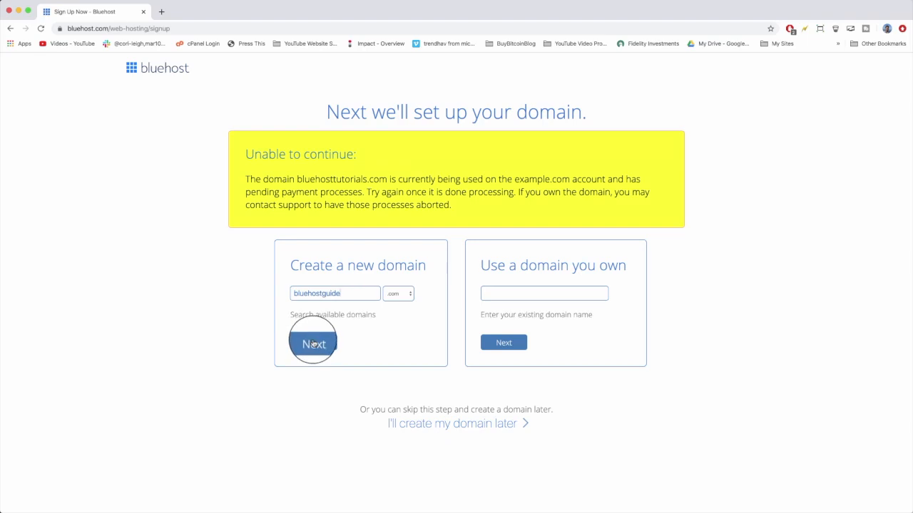
click(313, 343)
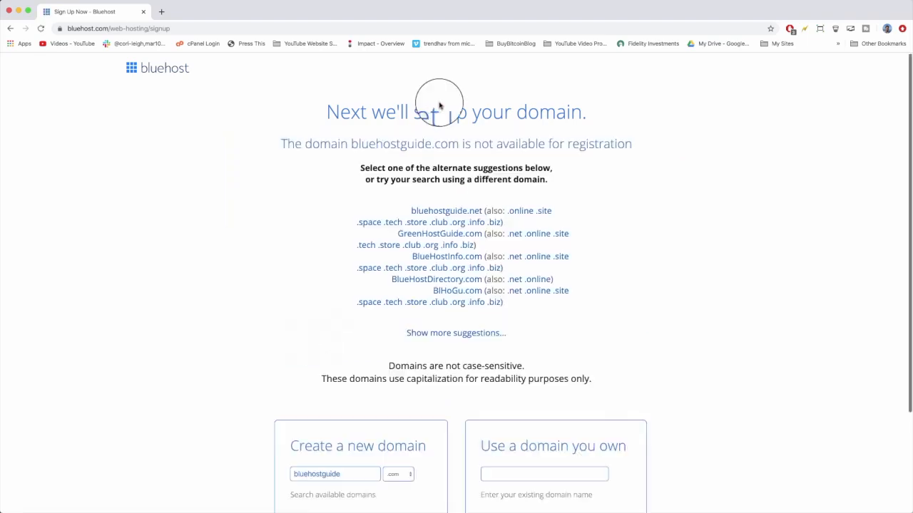
Search for the new domain bluehostsetup.com instead.
scroll(387, 130, down, 3)
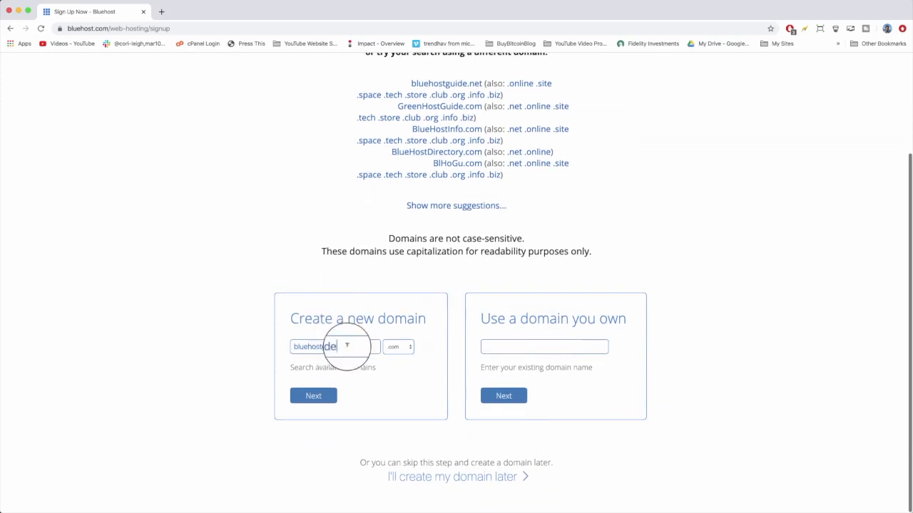
key(BackSpace)
key(BackSpace)
text(setup)
click(317, 398)
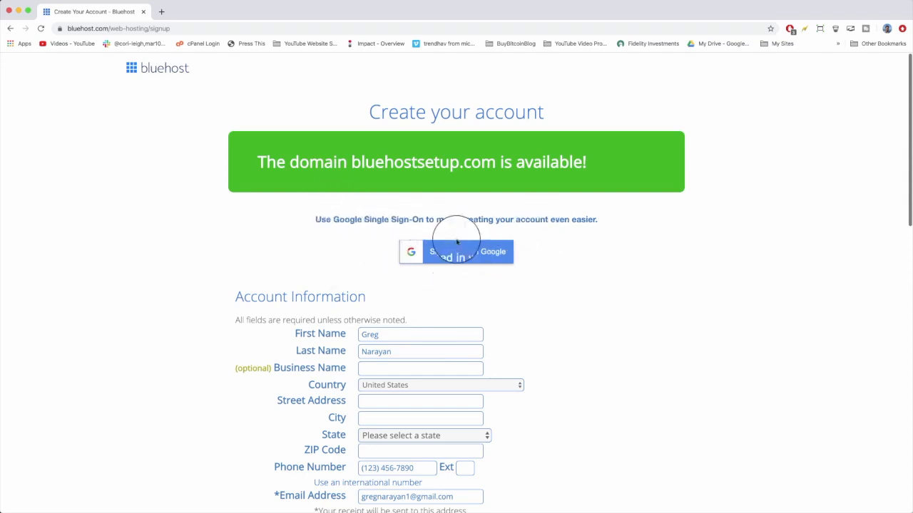
Enter DearBlogger Inc. as the optional business name in the account information.
scroll(482, 286, down, 5)
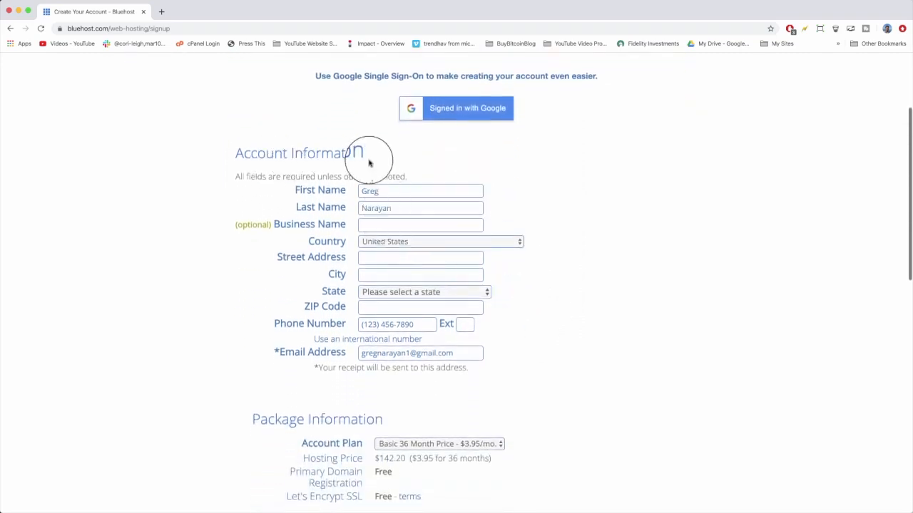
click(382, 222)
text(DearBlogger Inc.)
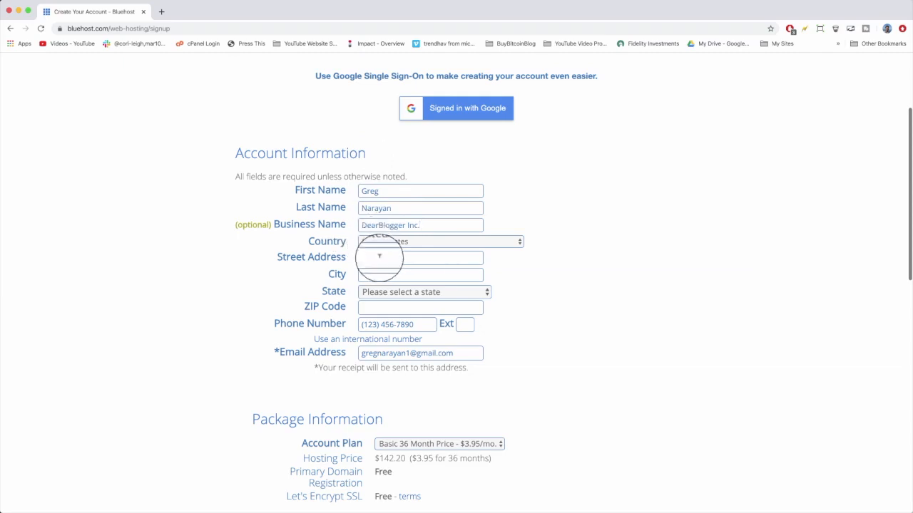
Choose the Basic 36 Month Price account plan for the package.
scroll(379, 257, down, 2)
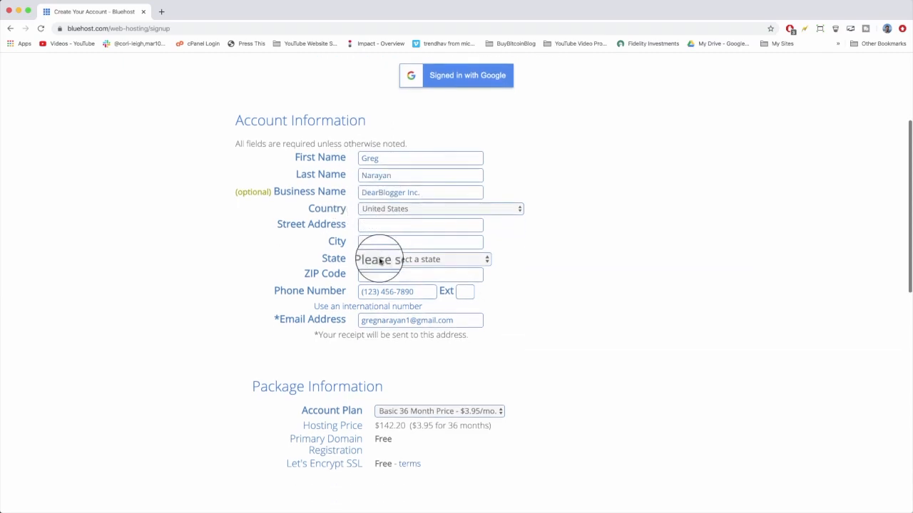
scroll(380, 261, down, 5)
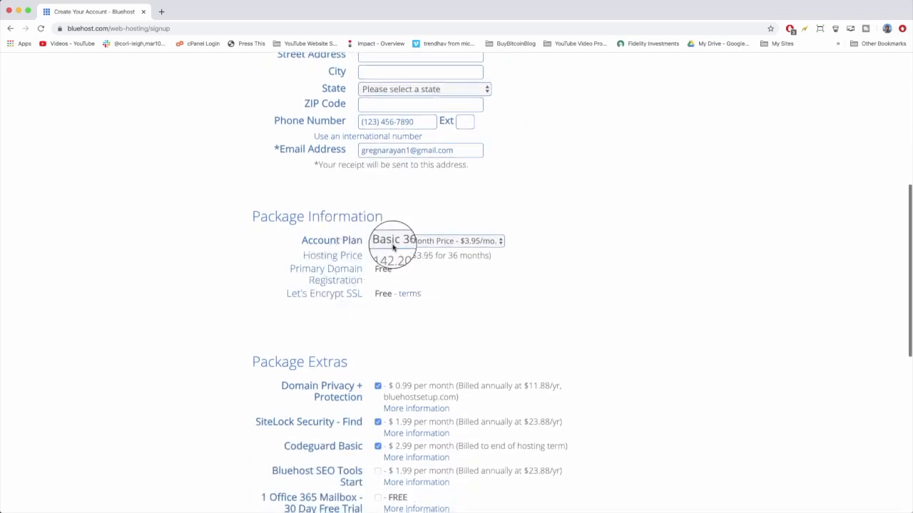
click(424, 242)
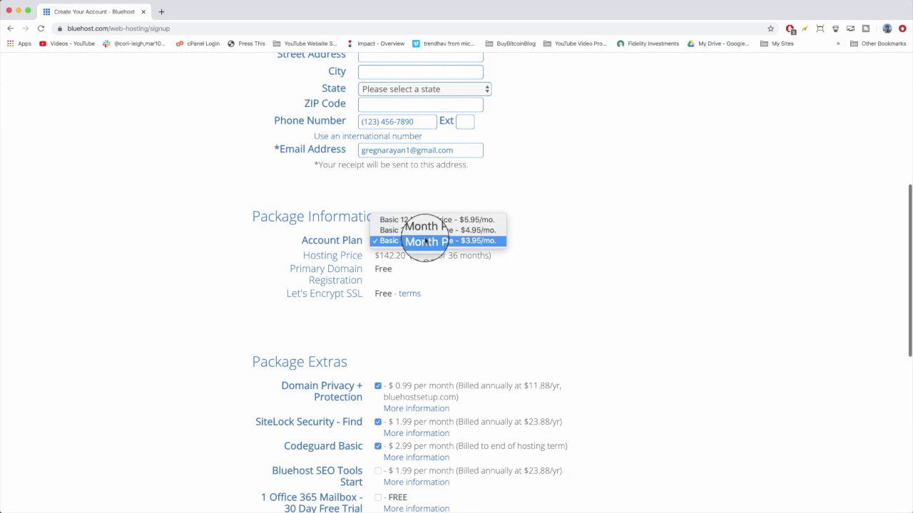
click(470, 241)
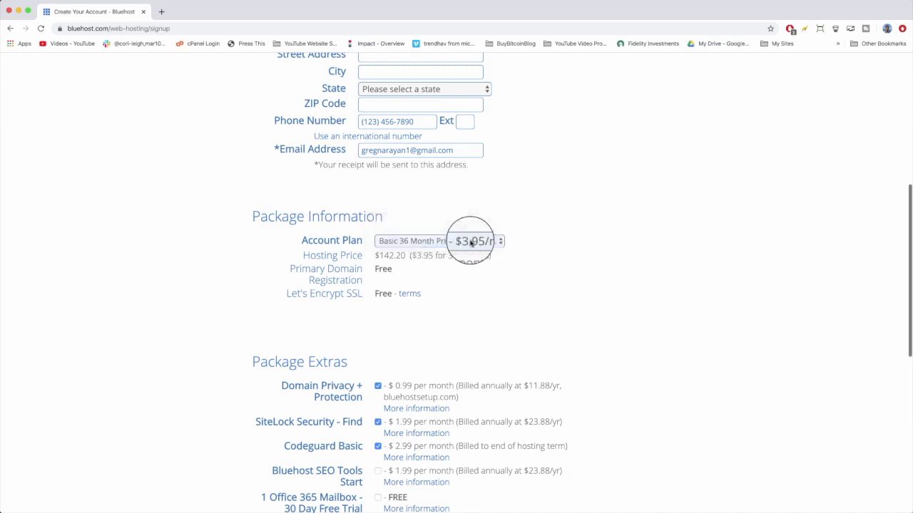
Turn off the Domain Privacy + Protection, SiteLock Security and Codeguard Basic package extras.
scroll(546, 289, down, 2)
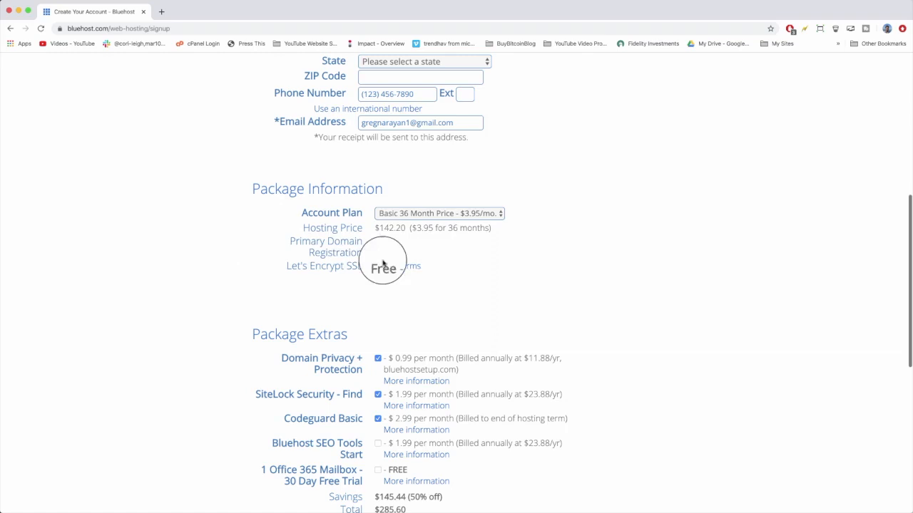
scroll(372, 266, down, 3)
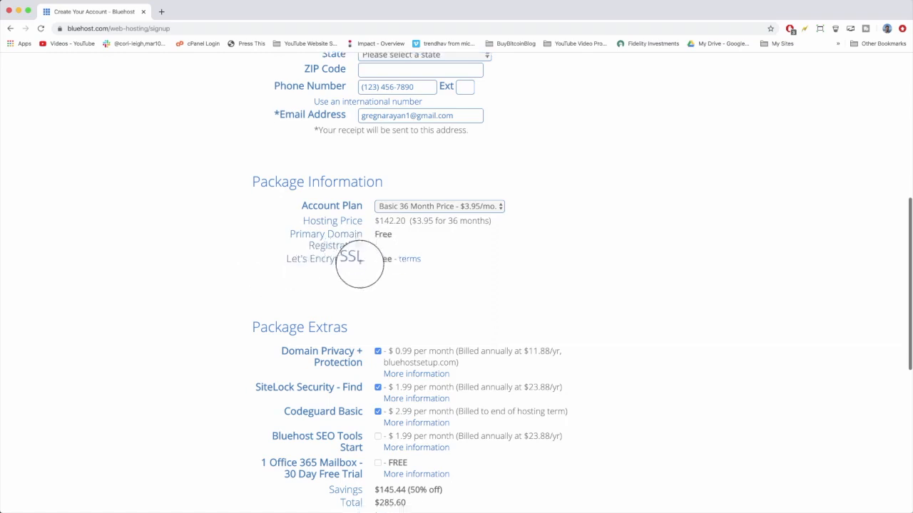
scroll(360, 267, down, 3)
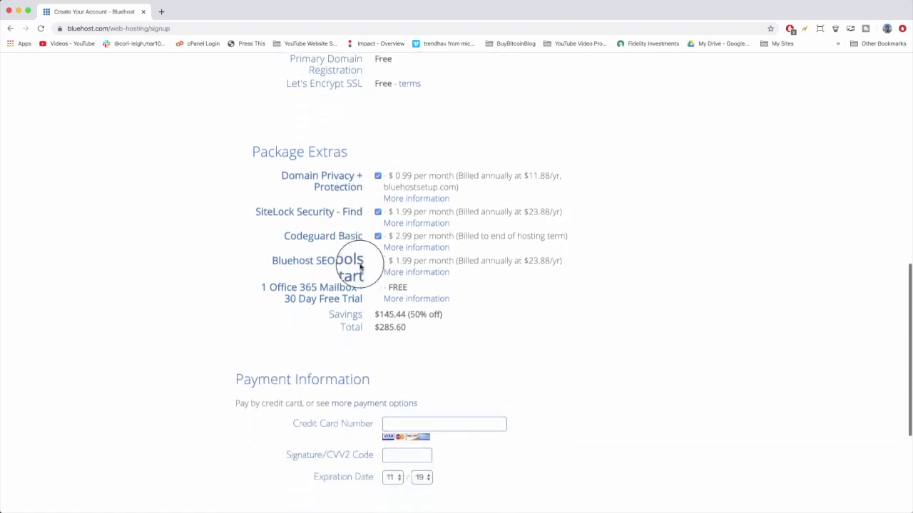
click(378, 143)
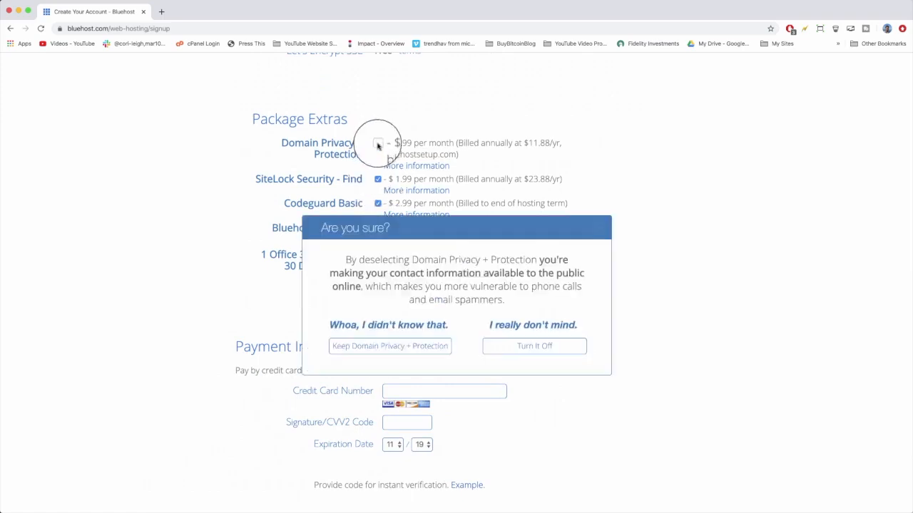
click(512, 345)
click(378, 179)
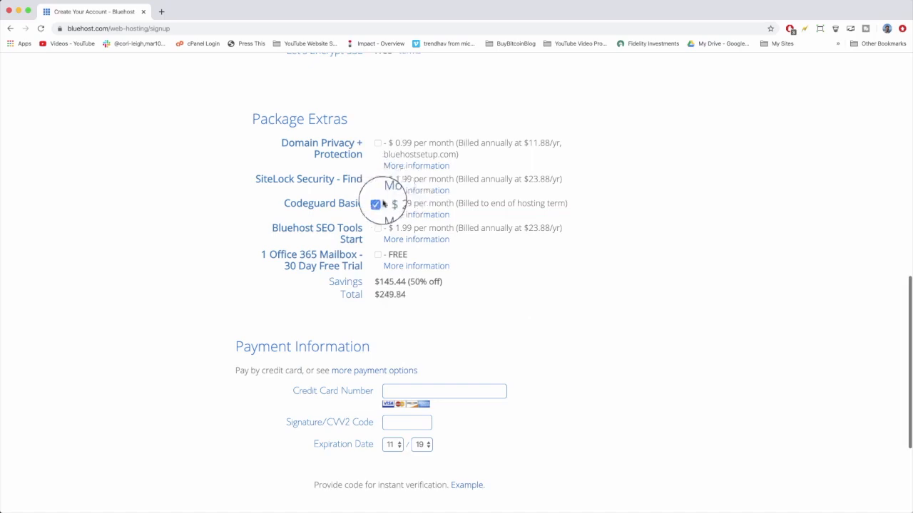
click(377, 203)
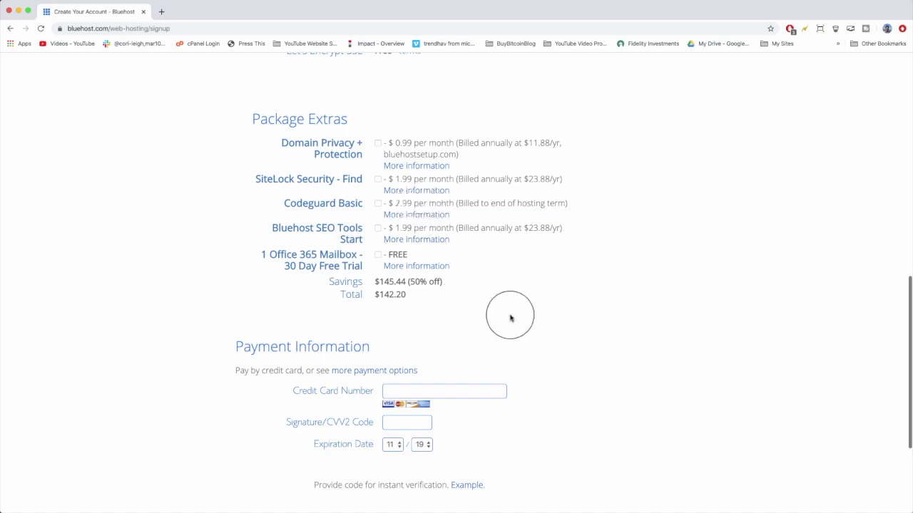
Enter the credit card number and its expiration date in the payment information.
scroll(631, 310, down, 3)
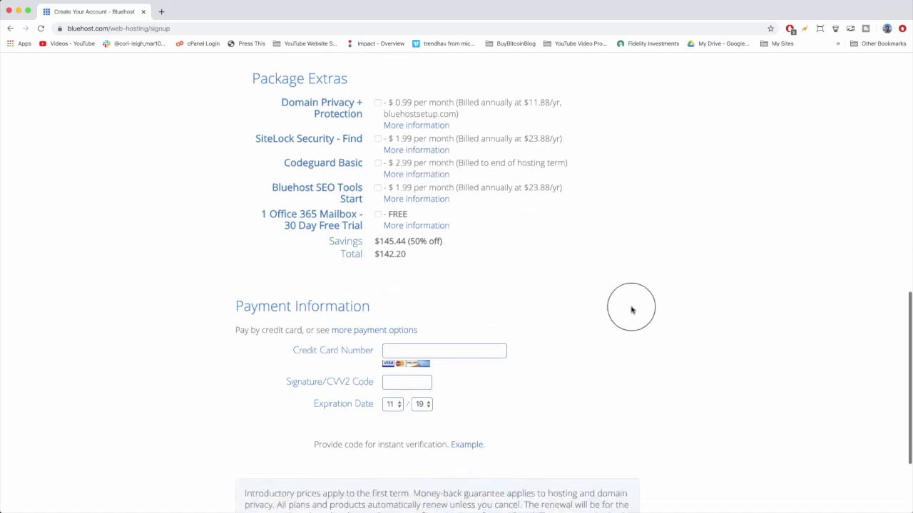
scroll(632, 310, down, 2)
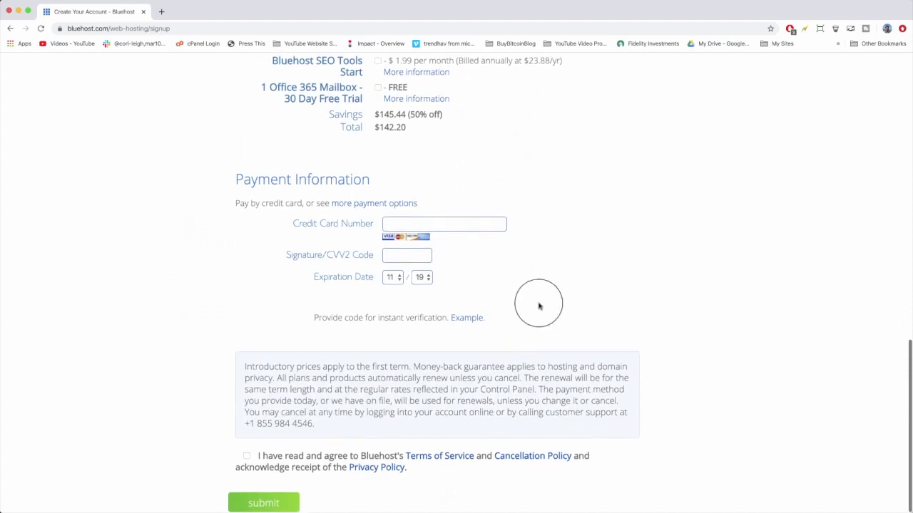
click(451, 218)
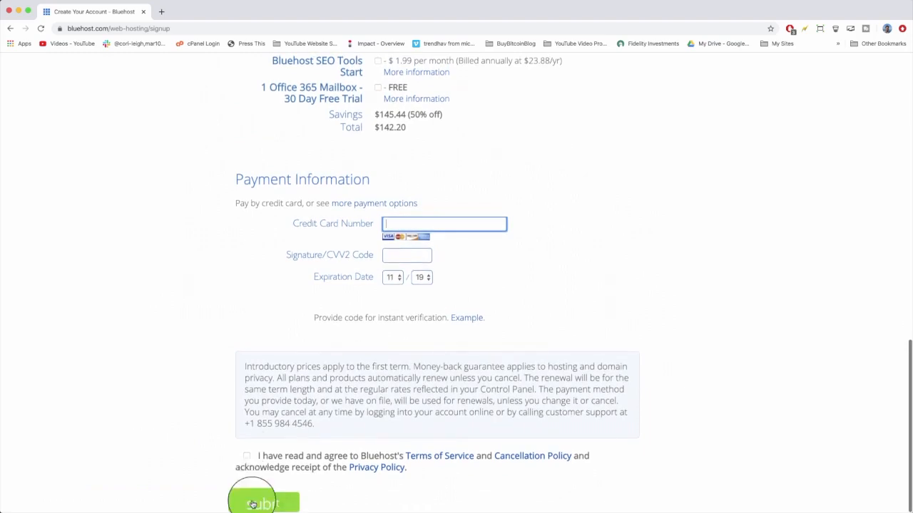
scroll(552, 502, up, 4)
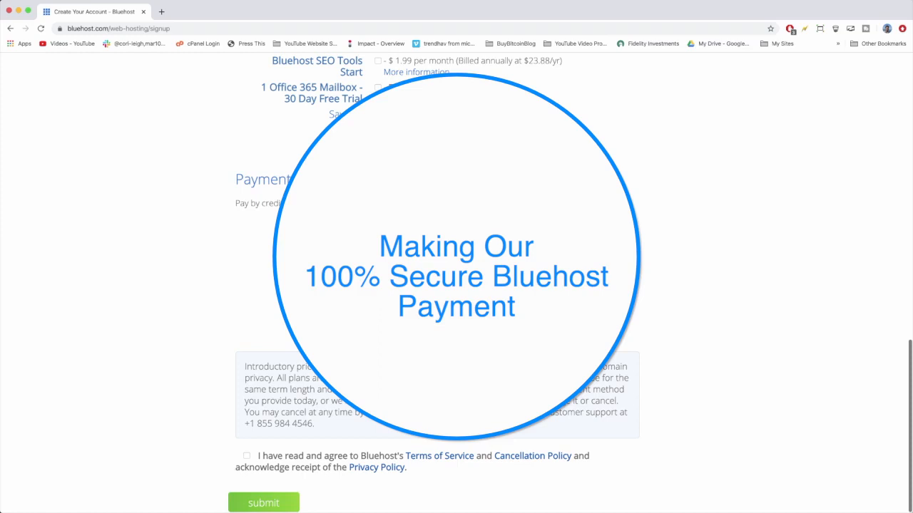
click(422, 285)
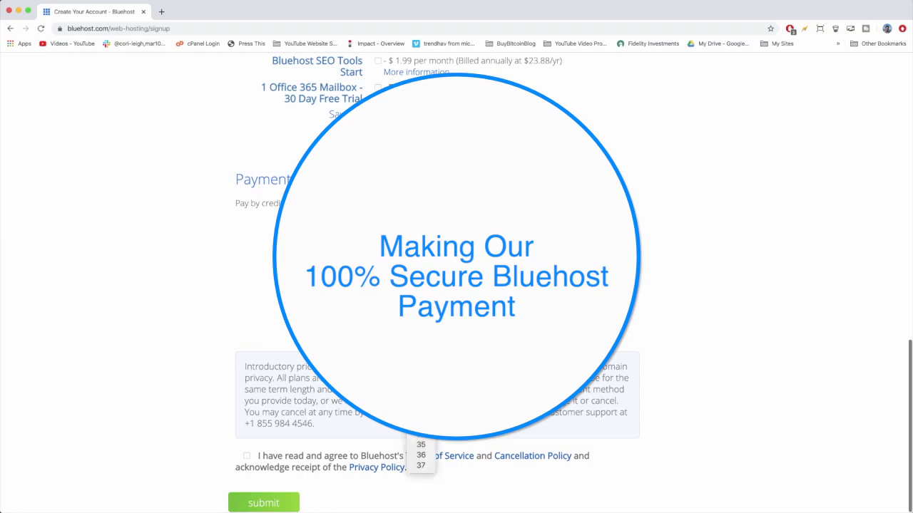
click(422, 321)
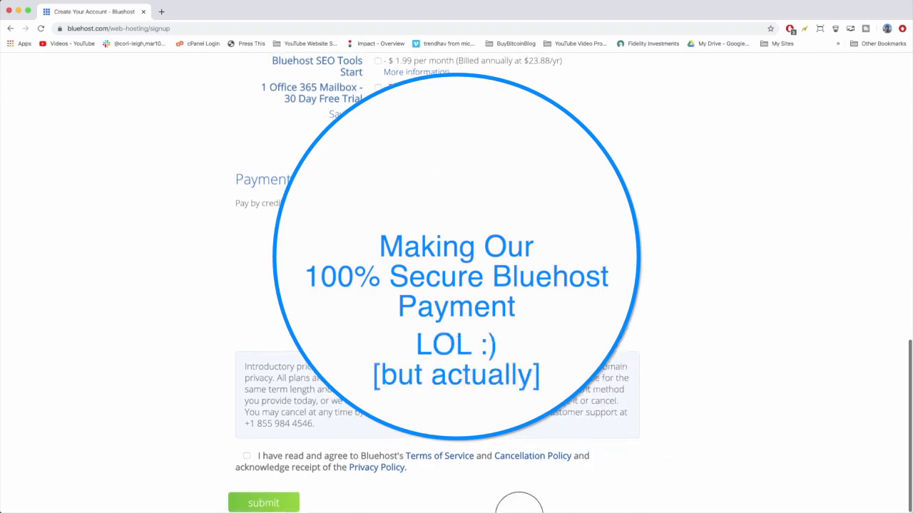
Accept the Terms of Service, Cancellation Policy and Privacy Policy and submit the purchase.
click(247, 457)
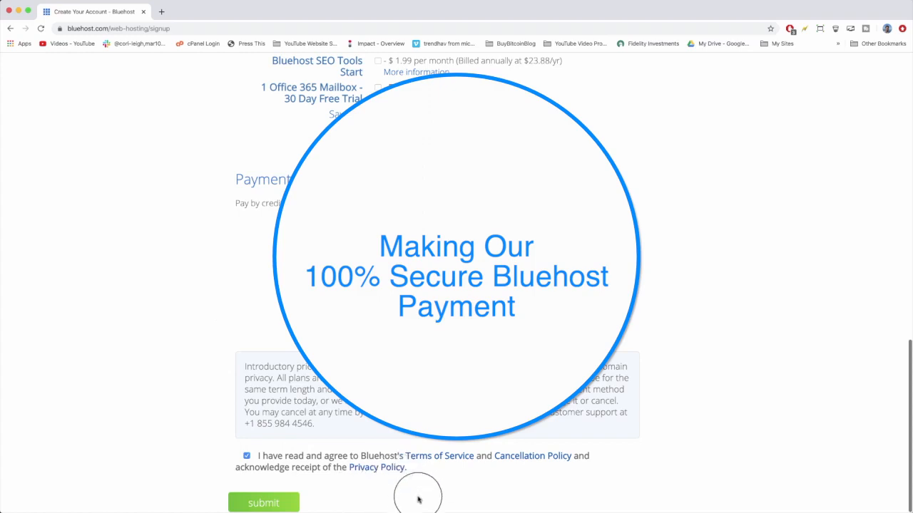
click(279, 506)
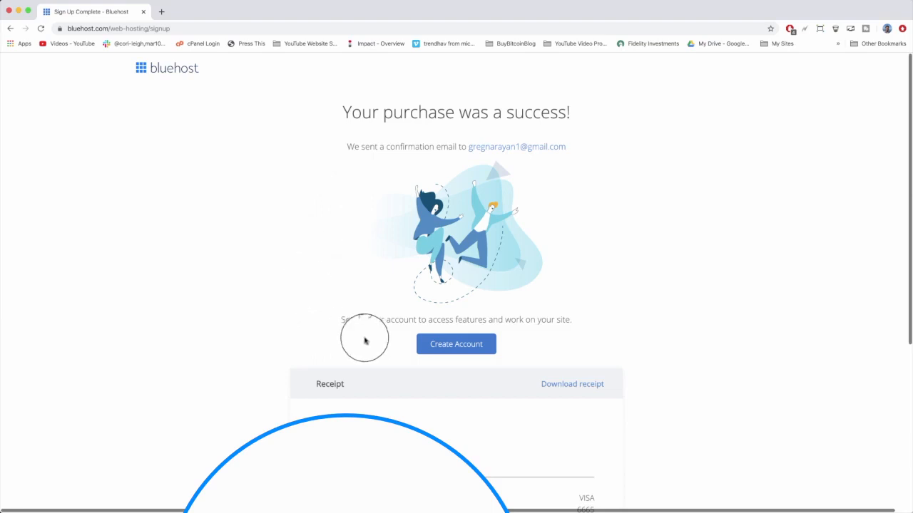
Create the account password, retype it, and accept the privacy policy and terms to create the account.
click(465, 345)
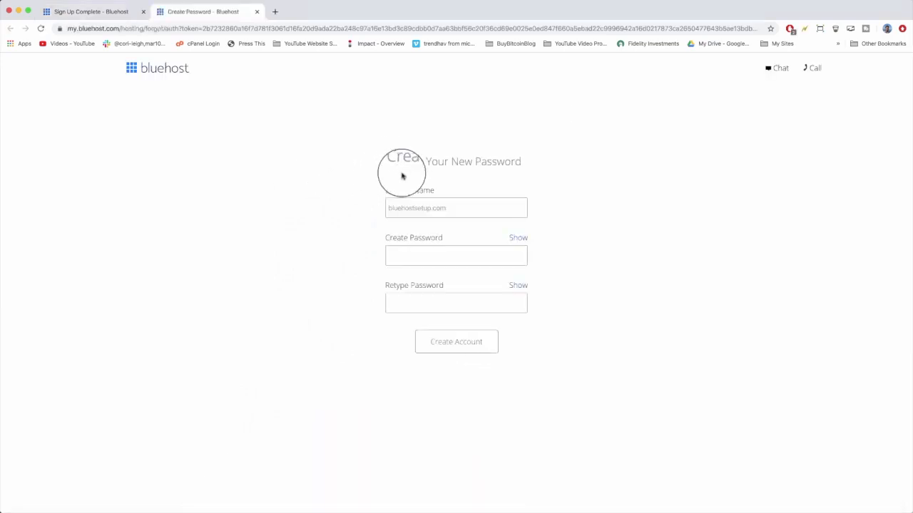
click(446, 254)
text(••••••••••)
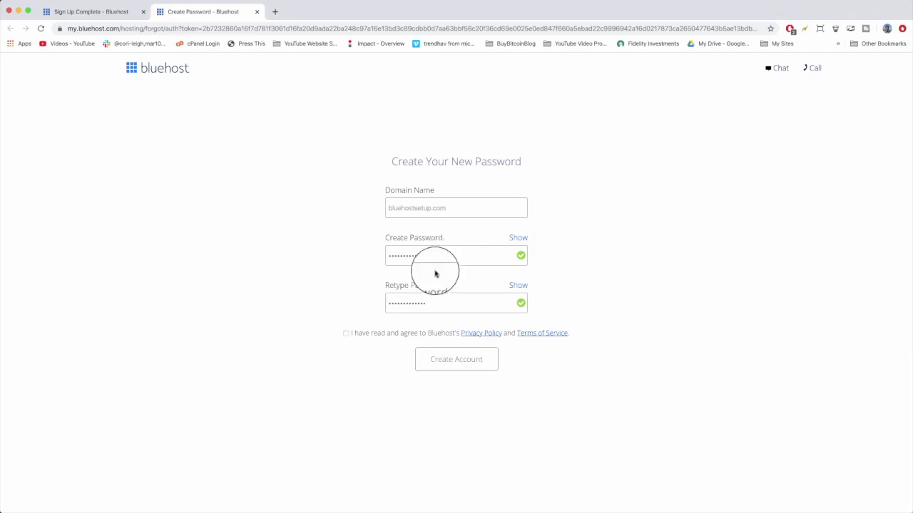
click(347, 333)
click(457, 361)
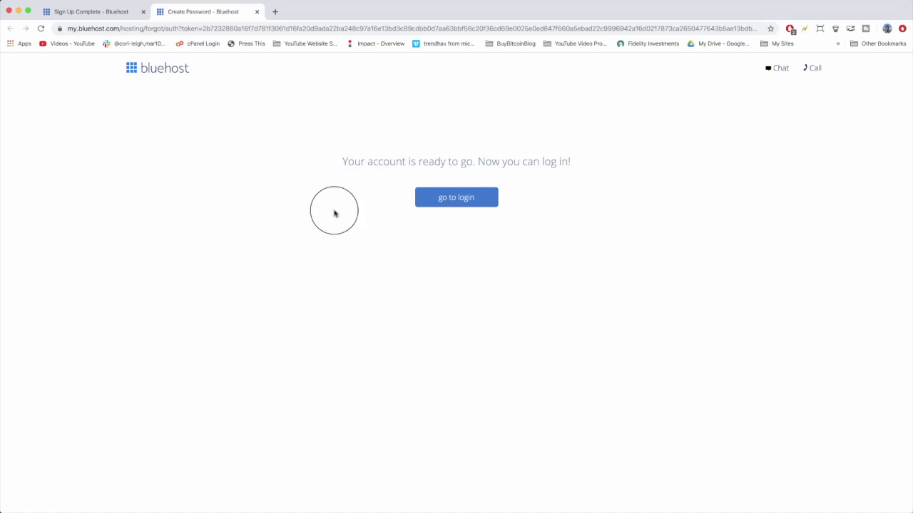
Log in to the hosting account for bluehostsetup.com with the new password.
click(467, 203)
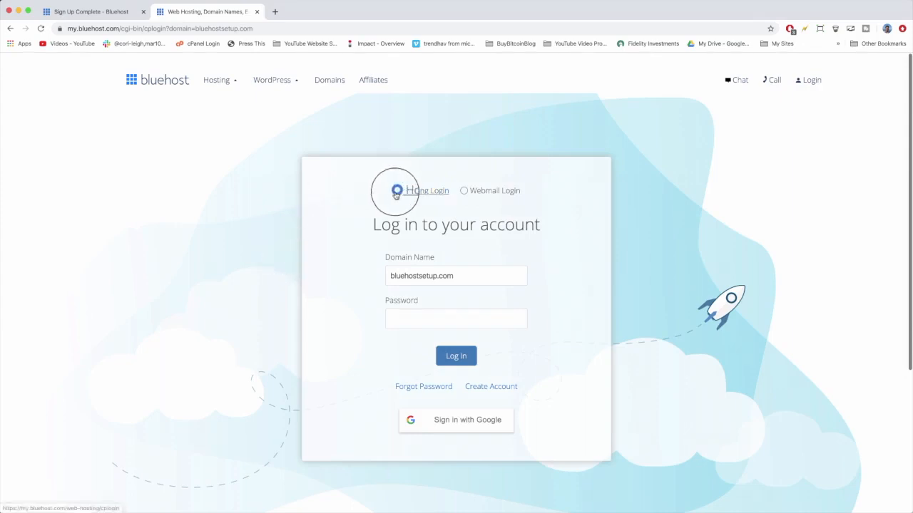
click(448, 314)
text(•)
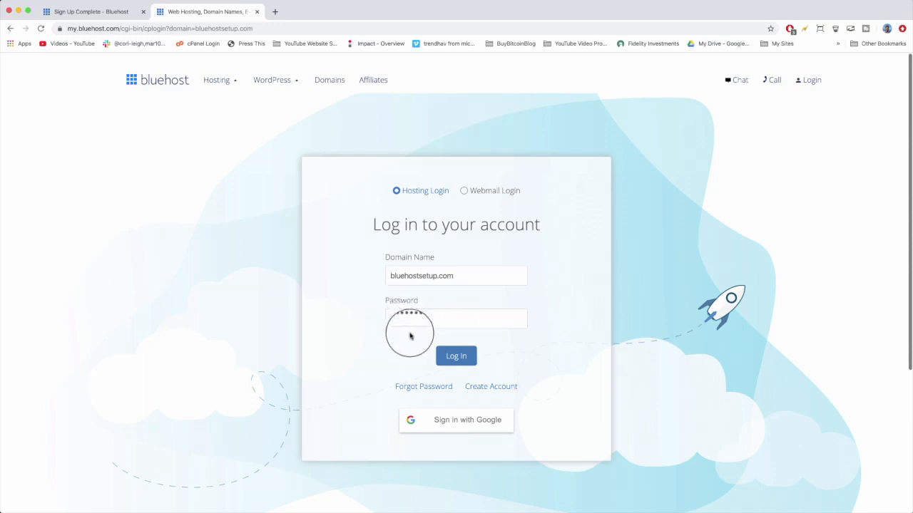
click(452, 358)
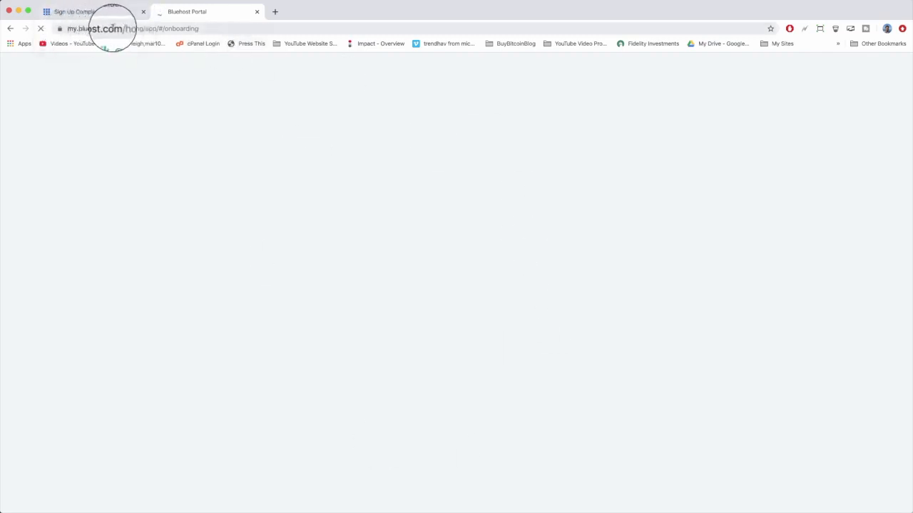
drag(118, 29, 67, 29)
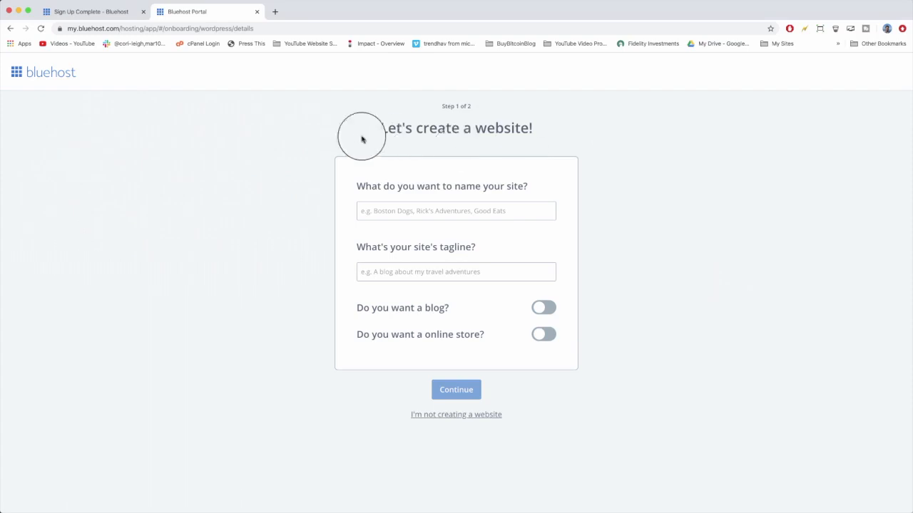
drag(383, 126, 540, 130)
click(582, 130)
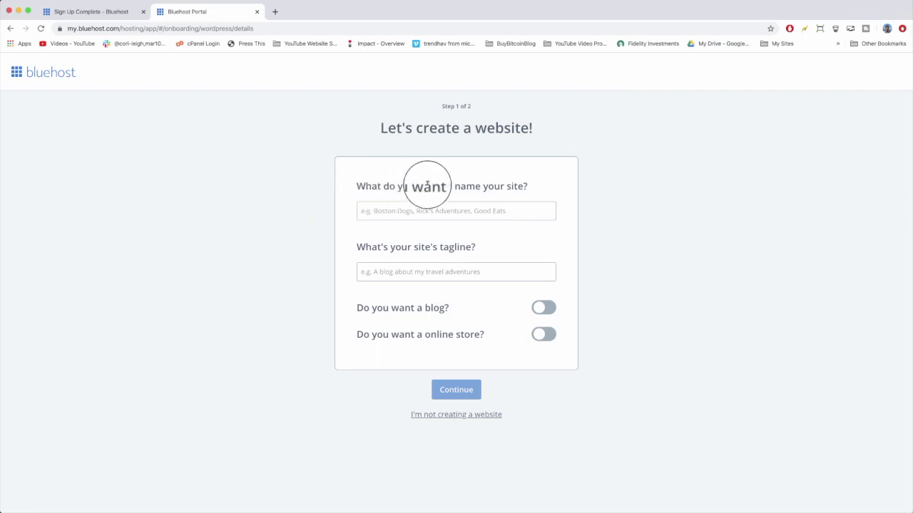
Name the site Bluehost Setup.
click(483, 211)
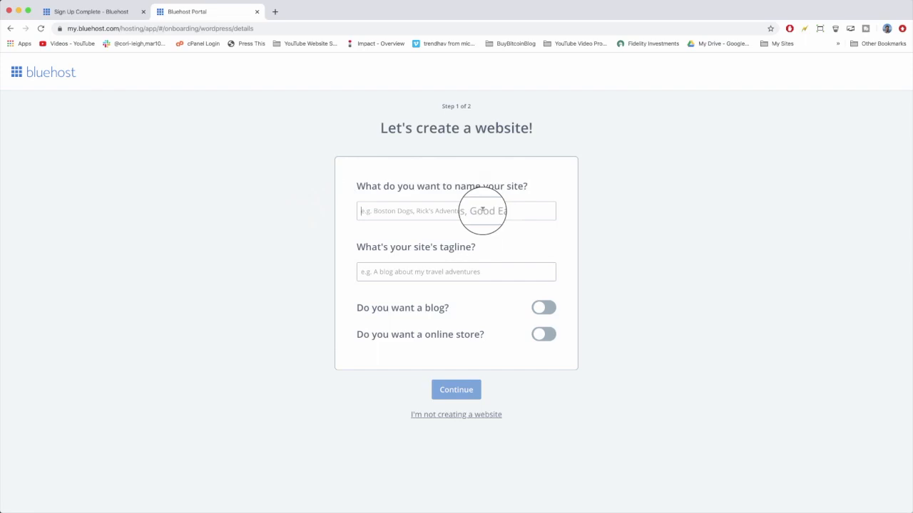
text(Blue)
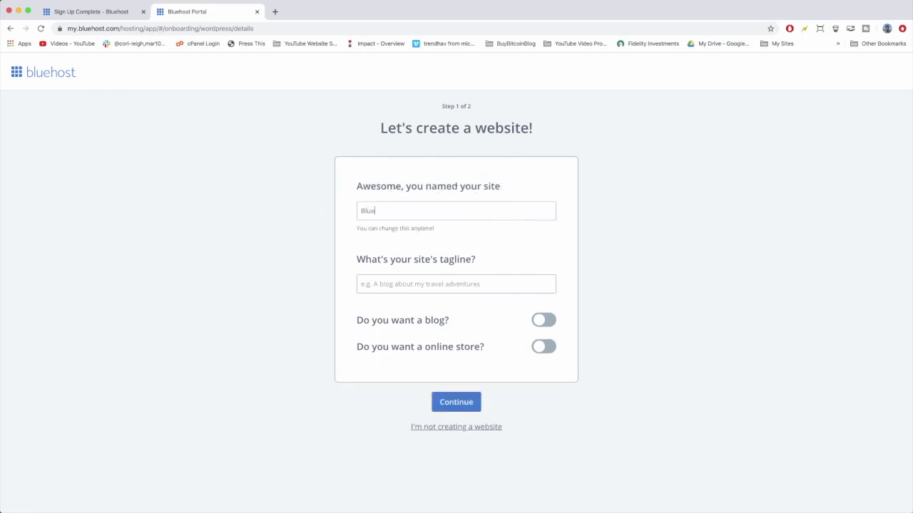
text(host Setup)
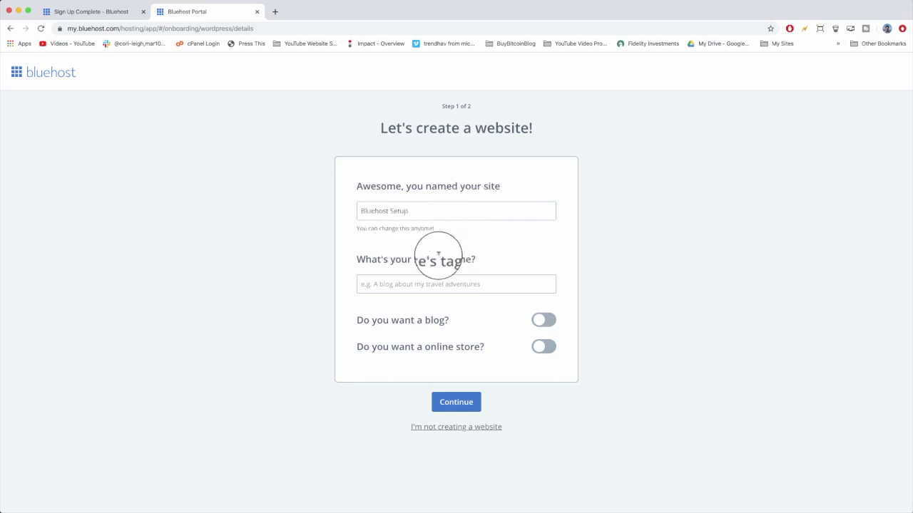
Set the site's tagline to Awesome Bluehost Setup Guide Made Easier for Beginners.
click(395, 285)
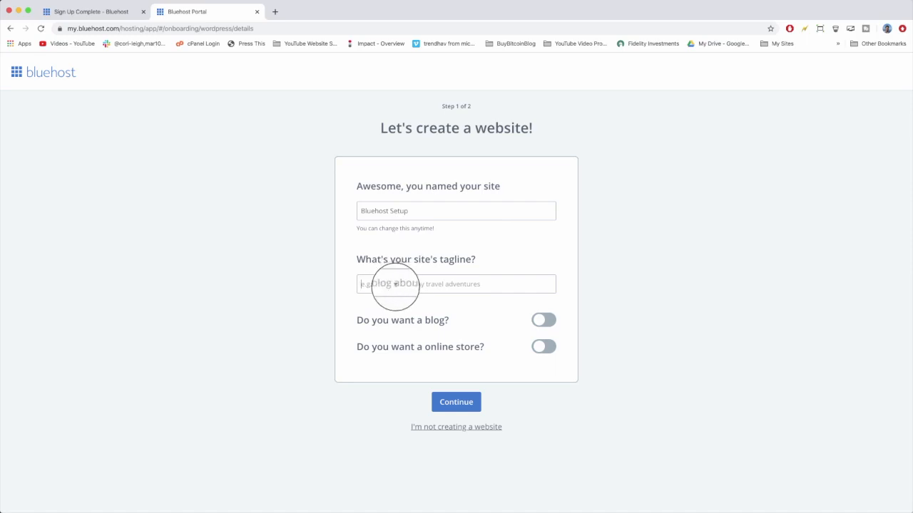
text(This)
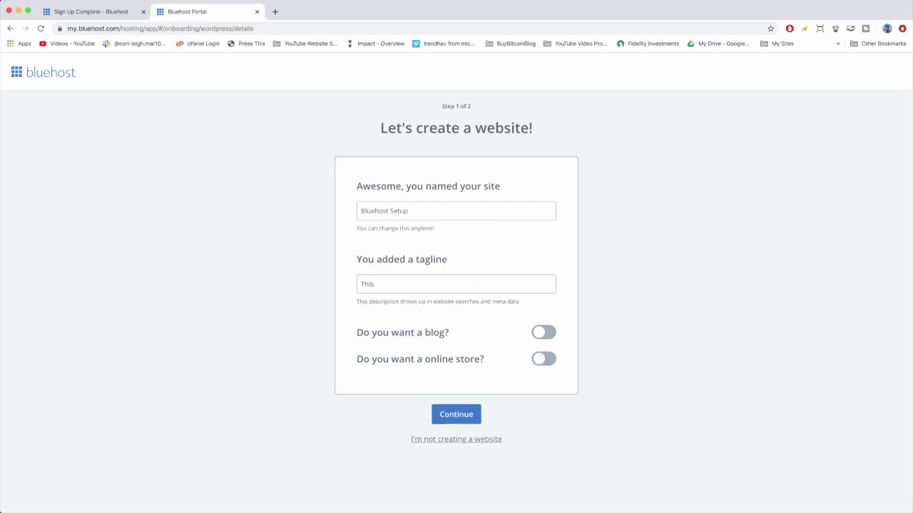
key(BackSpace)
key(BackSpace)
key(BackSpace)
key(BackSpace)
text(Awesome Bluehost Setup Guide Made E)
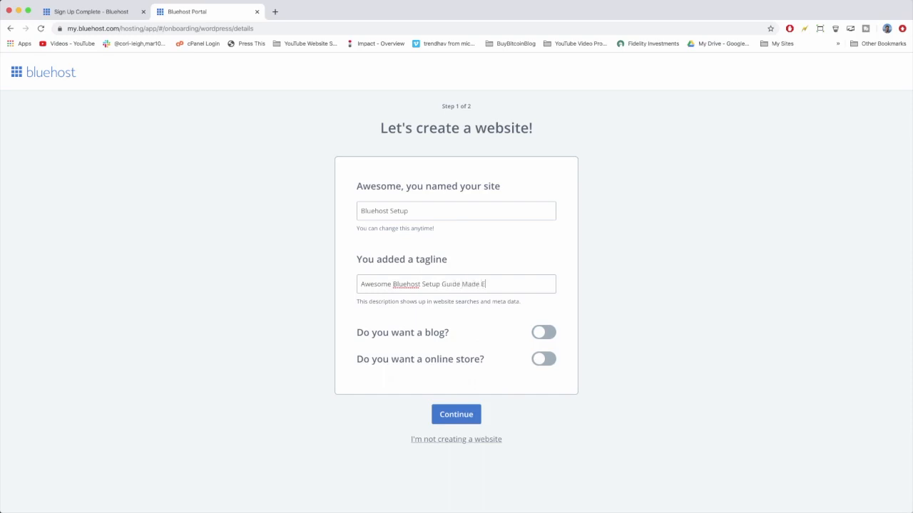
text(asier for Beginners)
double_click(526, 284)
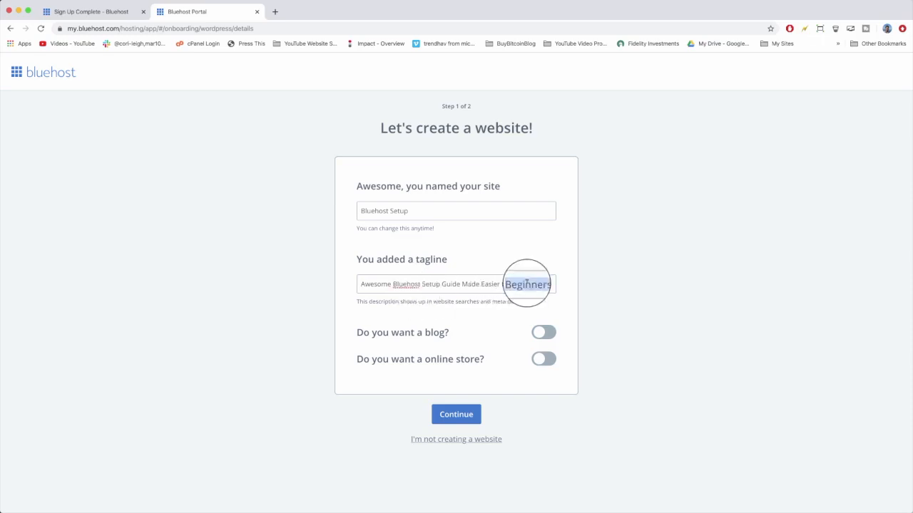
click(547, 283)
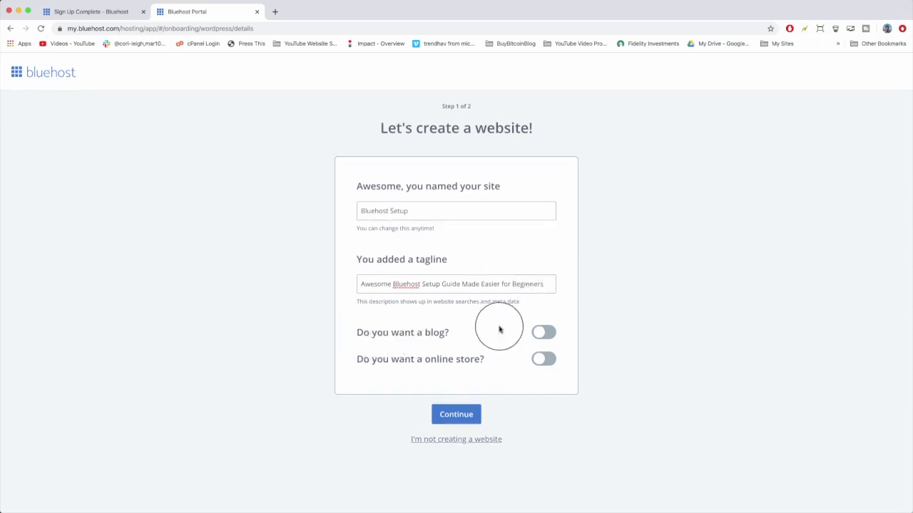
Add a blog and choose to display blog posts on My home page.
click(544, 332)
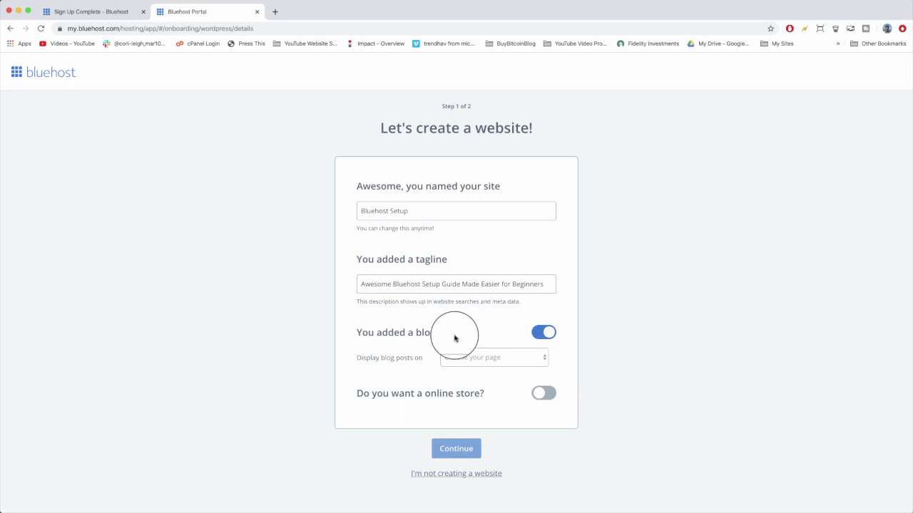
click(513, 358)
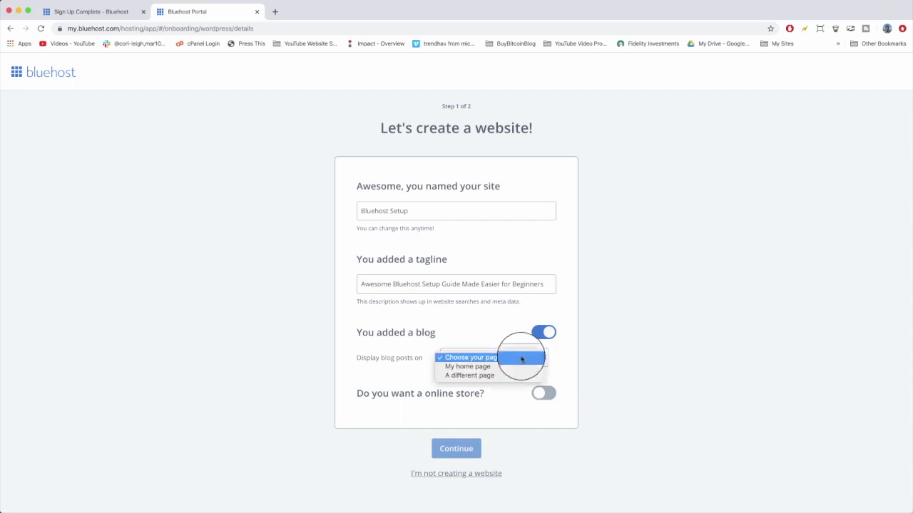
click(503, 375)
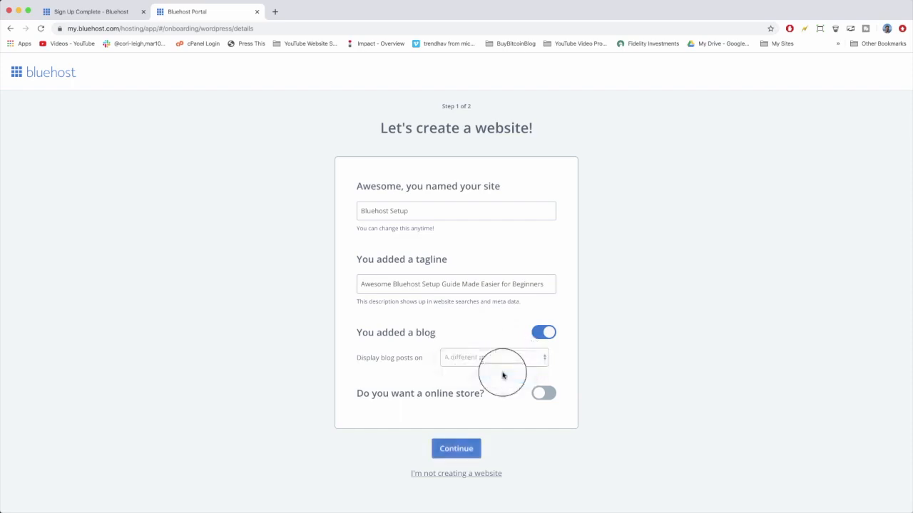
click(485, 359)
click(474, 349)
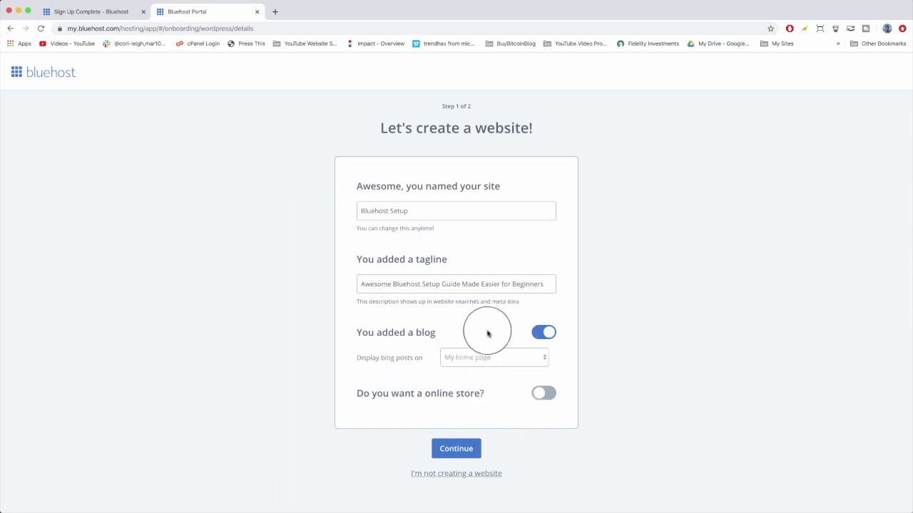
Add an online store with WooCommerce and continue to the next onboarding step.
click(542, 393)
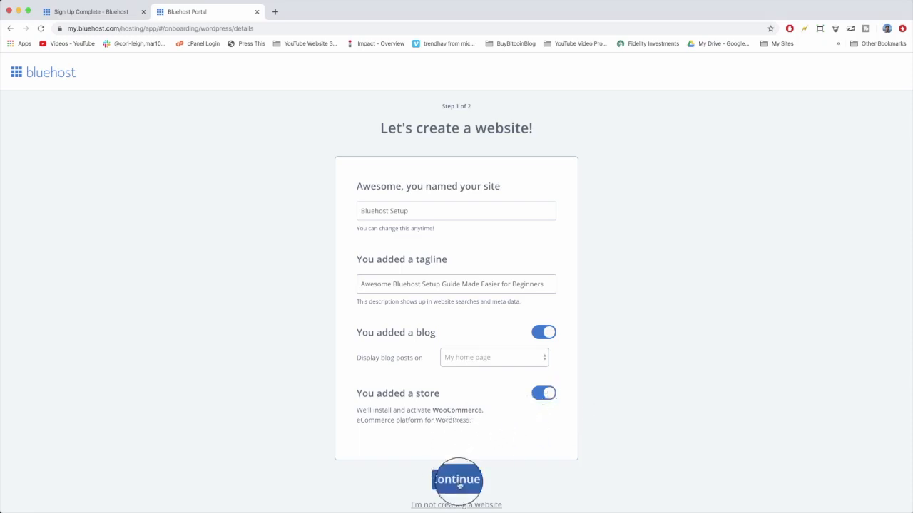
click(544, 392)
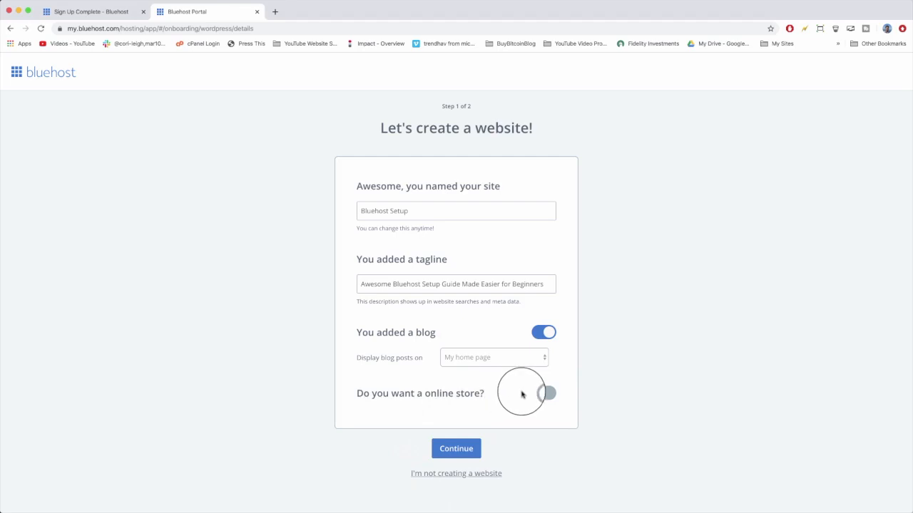
click(542, 396)
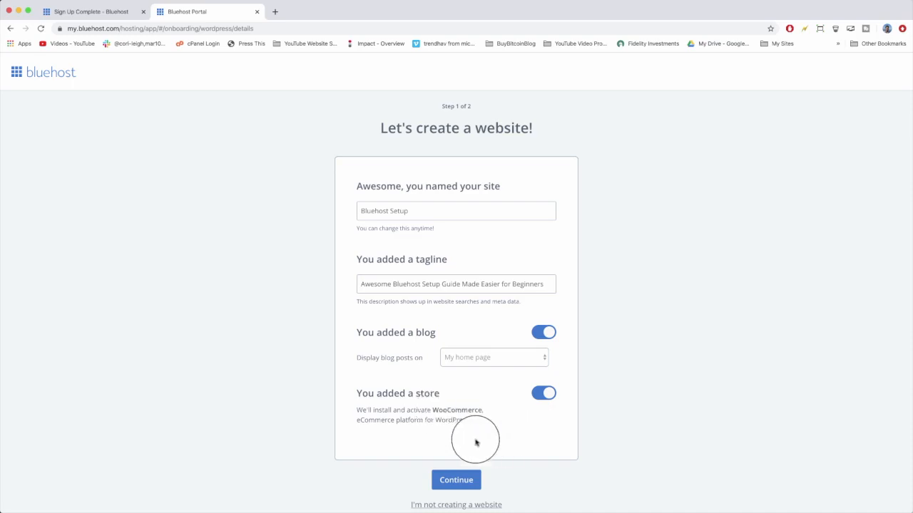
drag(432, 410, 491, 412)
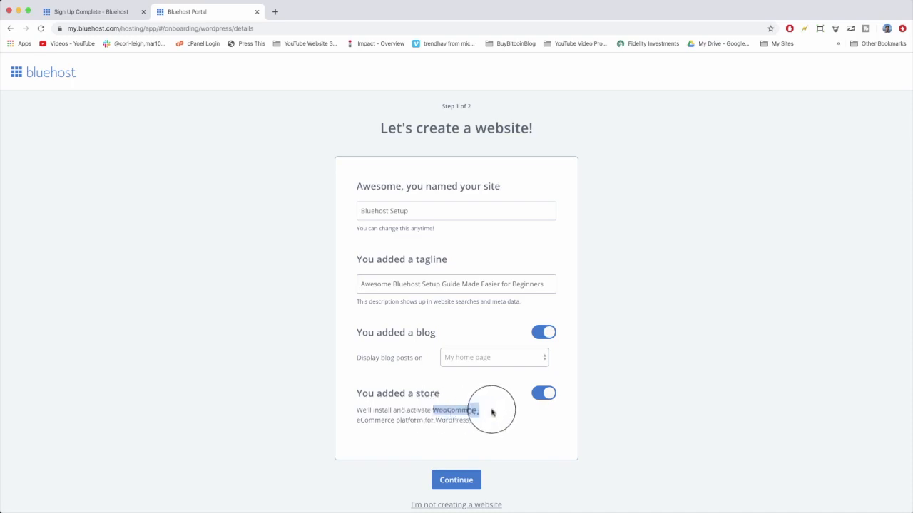
click(491, 412)
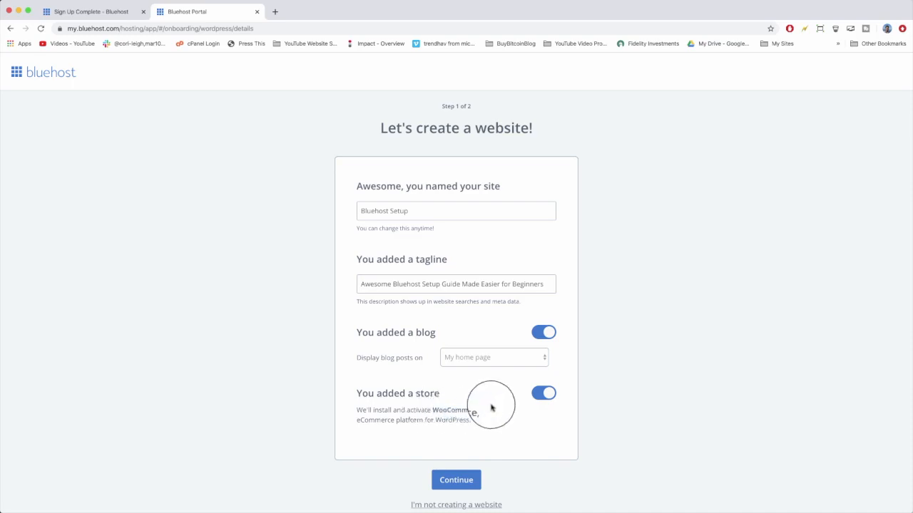
click(462, 483)
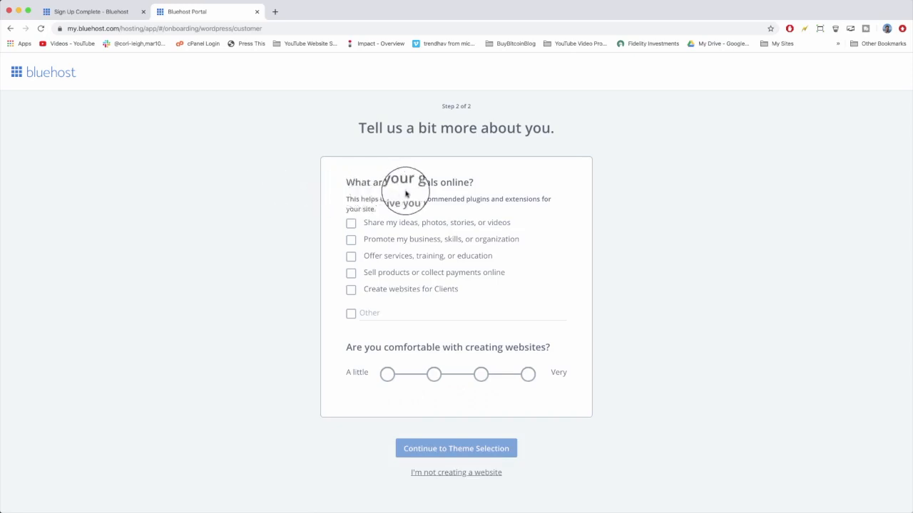
Select all five online goals, from sharing ideas to creating websites for clients.
drag(418, 199, 489, 199)
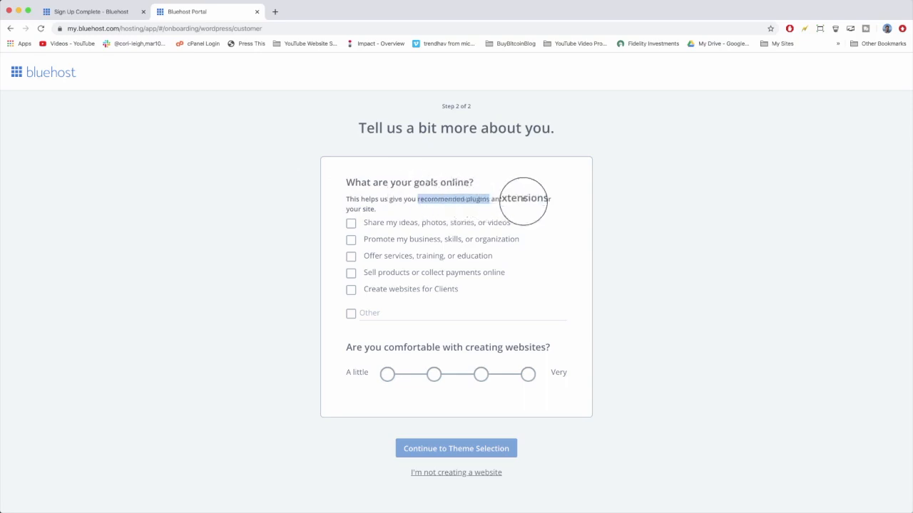
click(524, 198)
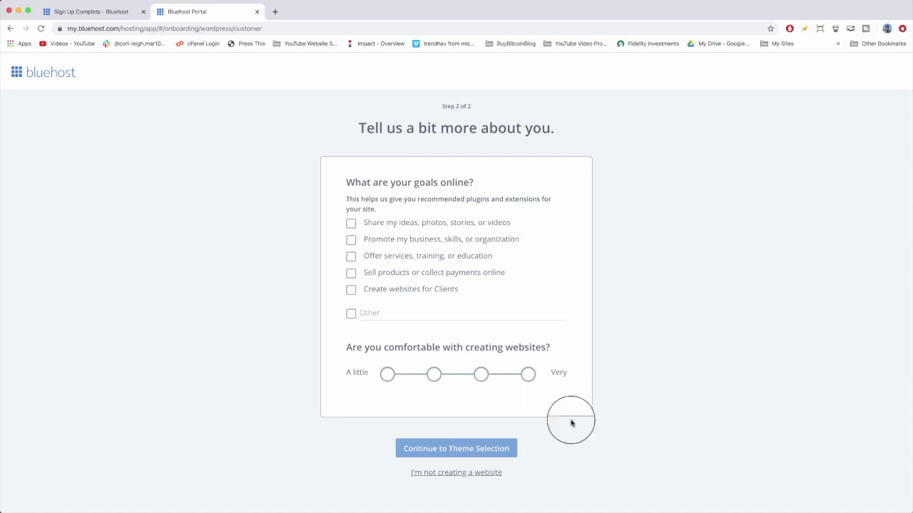
click(351, 223)
click(351, 240)
click(351, 256)
click(351, 274)
click(351, 289)
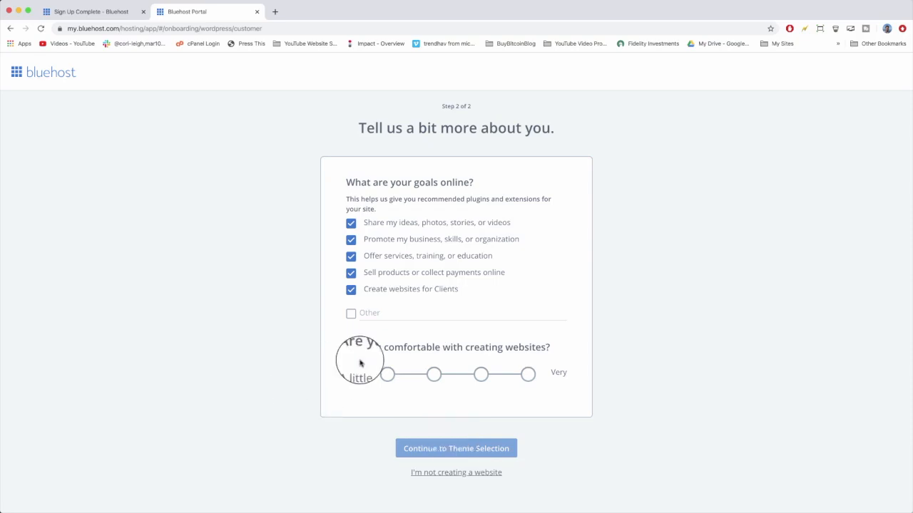
Set the comfort level with creating websites to A little and continue to theme selection.
click(477, 379)
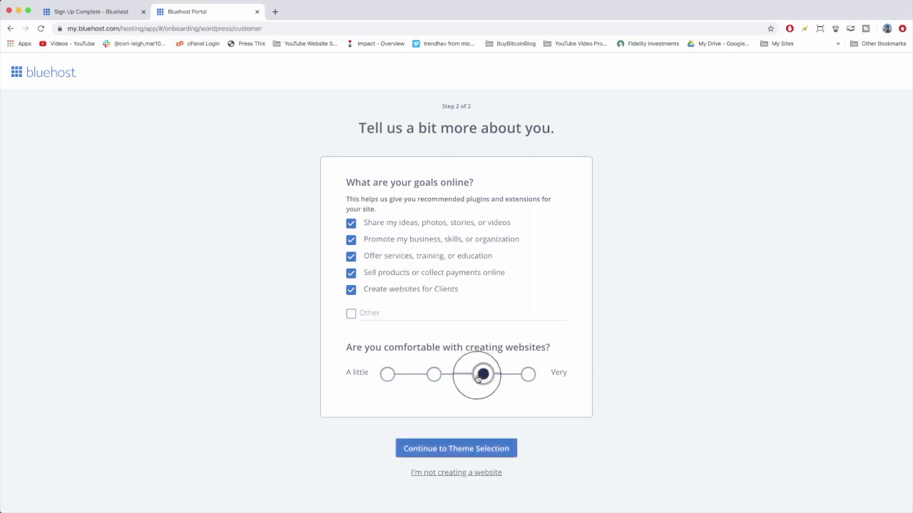
click(387, 375)
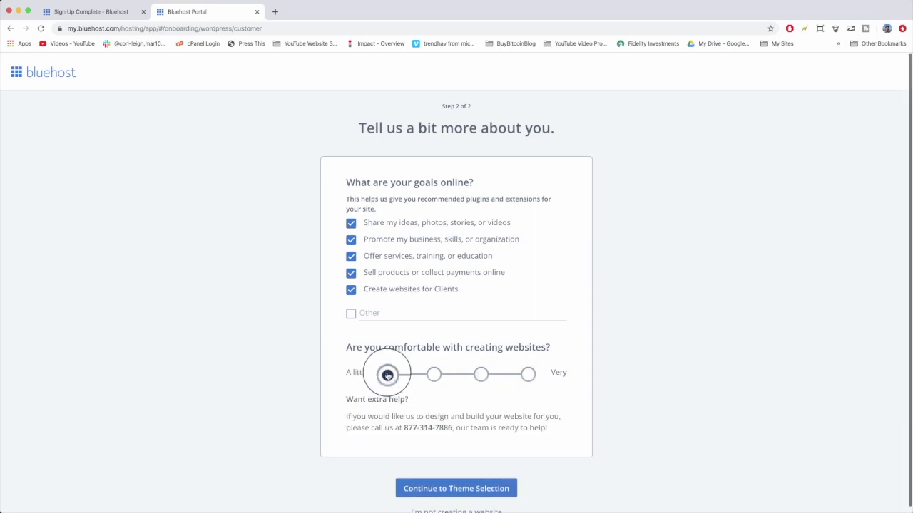
scroll(387, 374, down, 1)
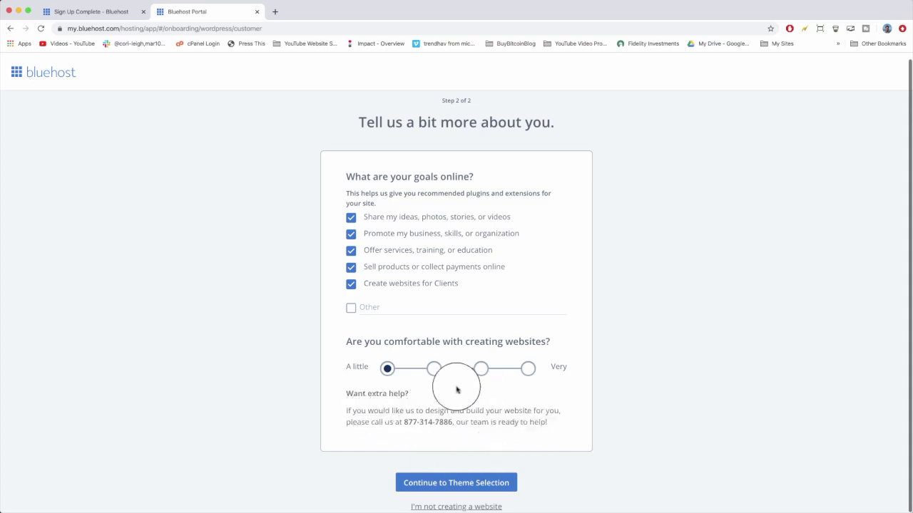
click(433, 369)
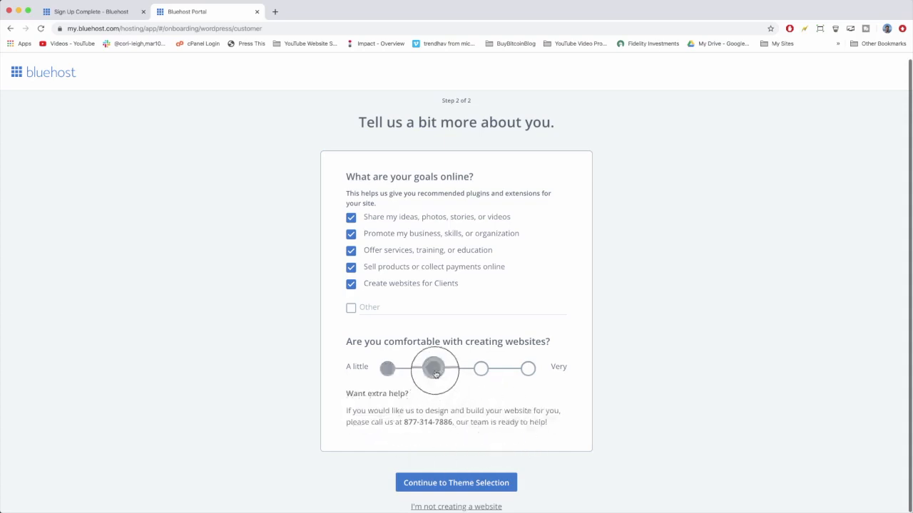
click(481, 370)
click(528, 373)
click(480, 373)
click(434, 375)
click(387, 376)
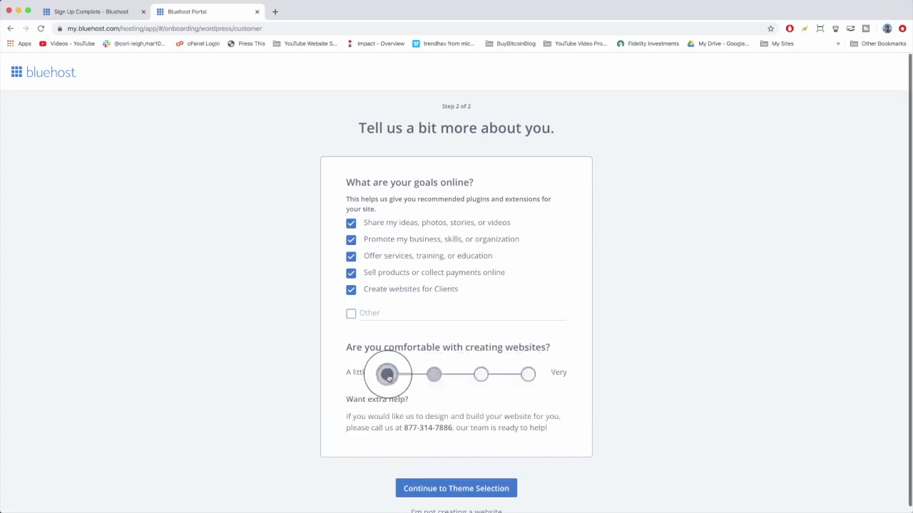
scroll(426, 391, down, 1)
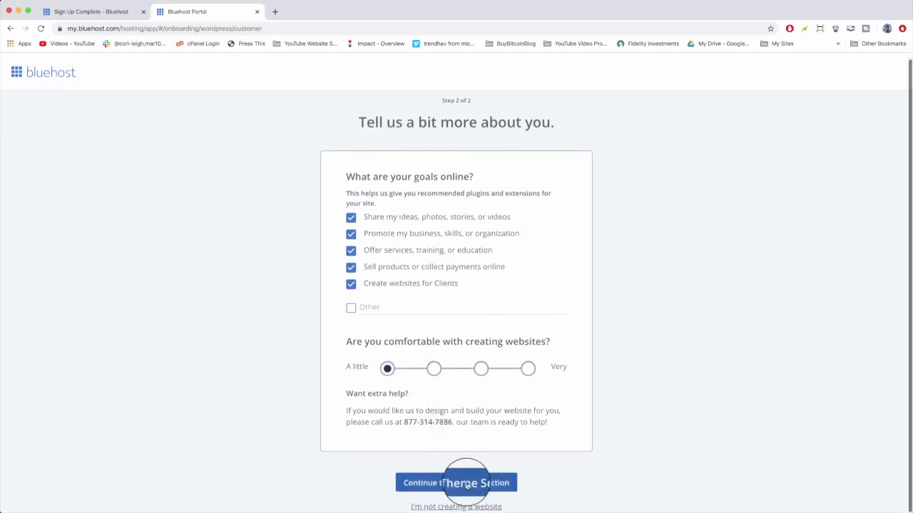
click(490, 483)
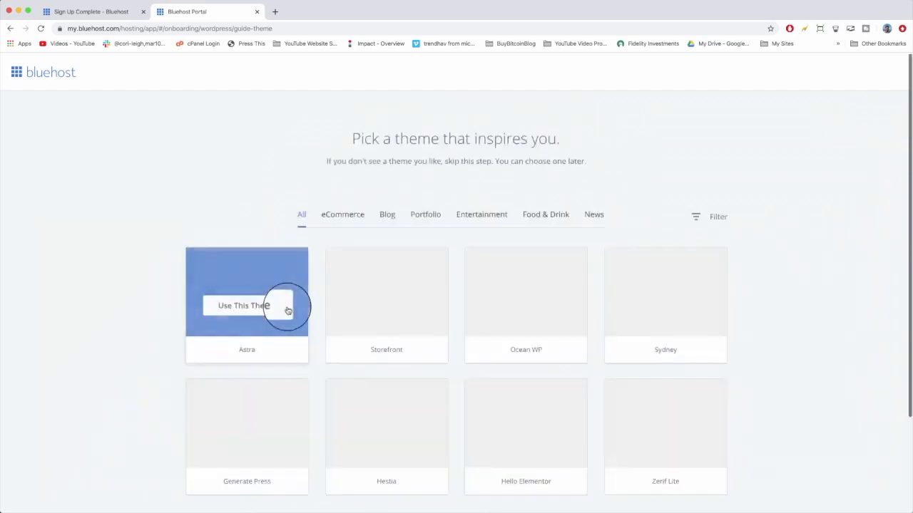
Browse the theme gallery's first and last pages, then skip choosing a theme.
key(super+minus)
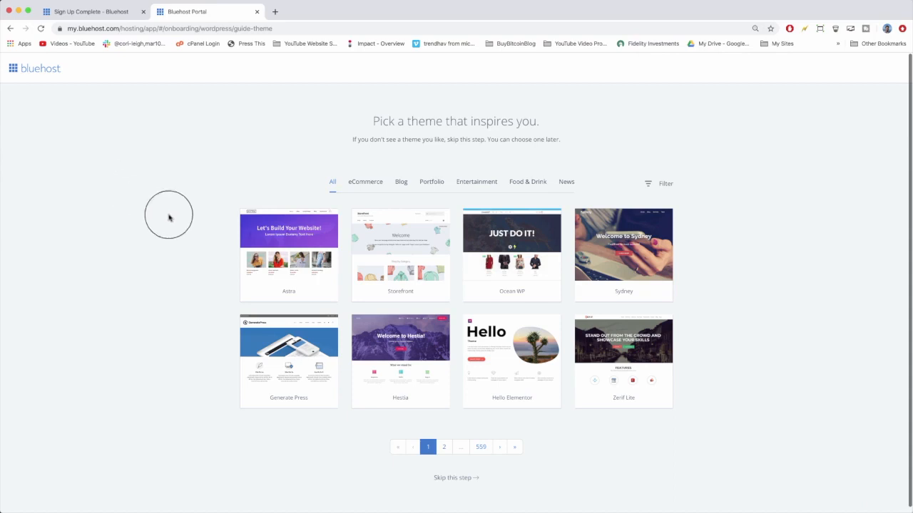
mouse_move(294, 255)
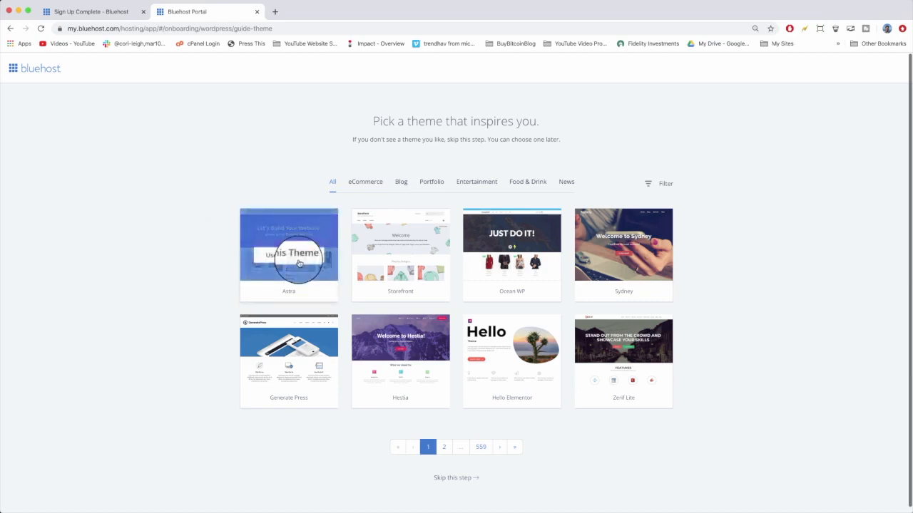
mouse_move(387, 254)
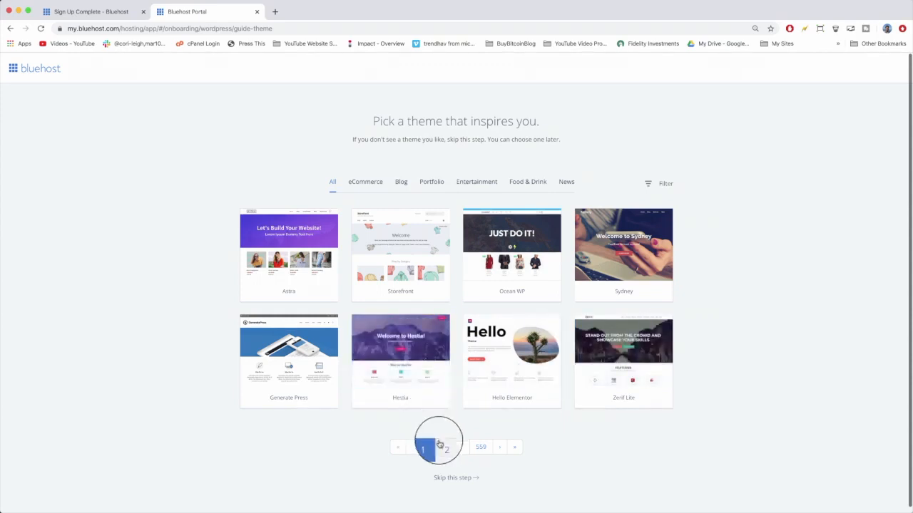
click(485, 449)
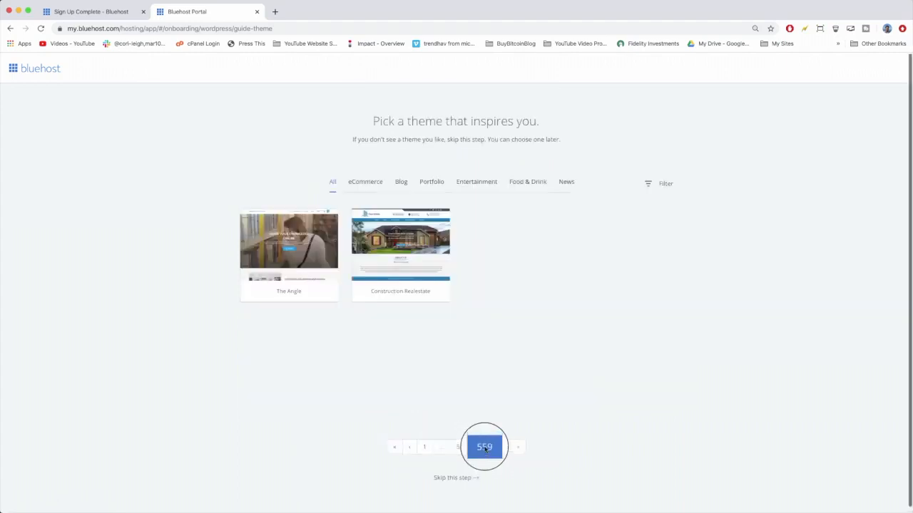
mouse_move(444, 280)
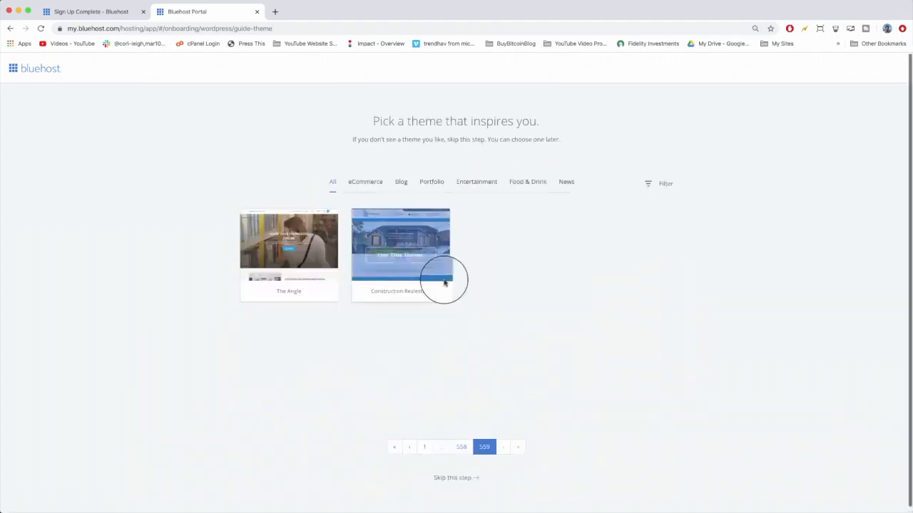
click(427, 447)
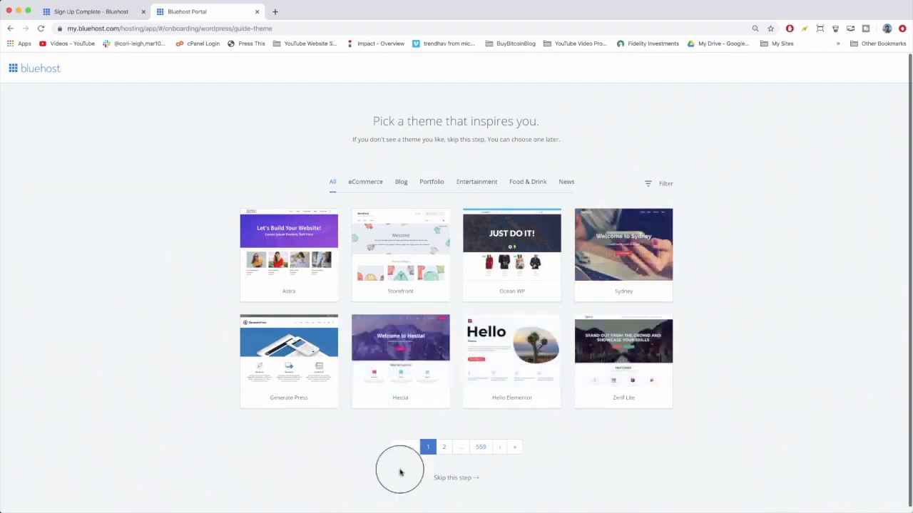
click(455, 478)
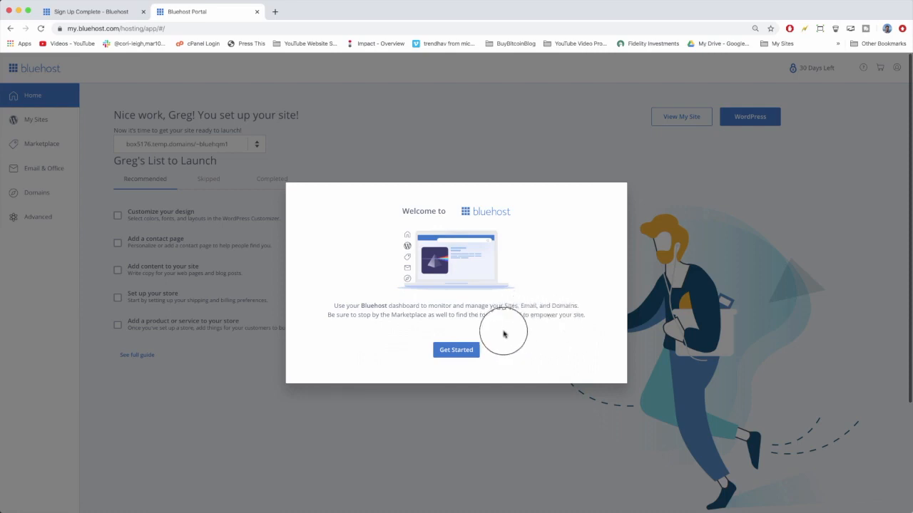
Dismiss the welcome dialog and turn off Domain Privacy + Protection, declining the free trial offer.
click(471, 350)
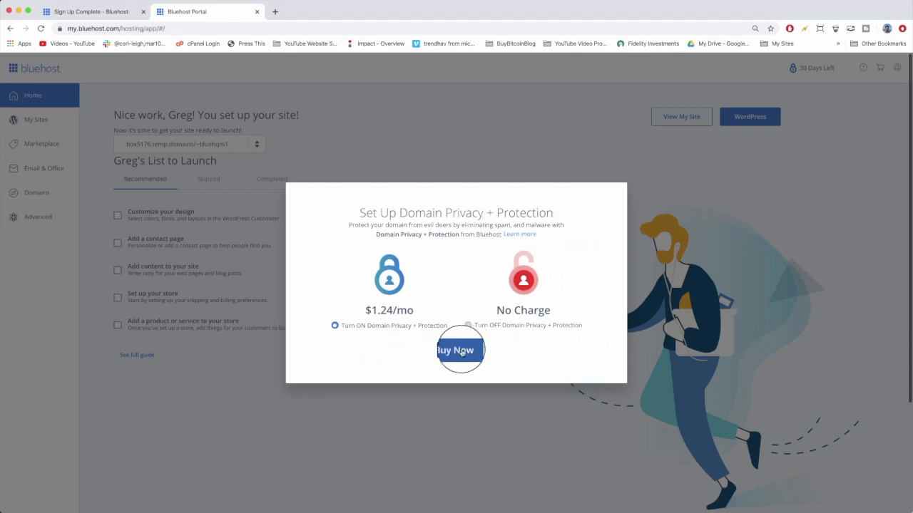
click(468, 326)
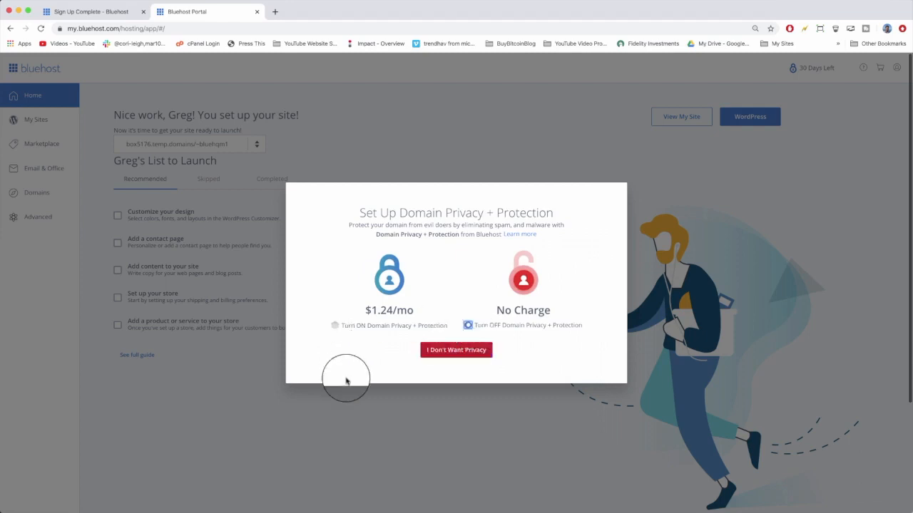
click(436, 350)
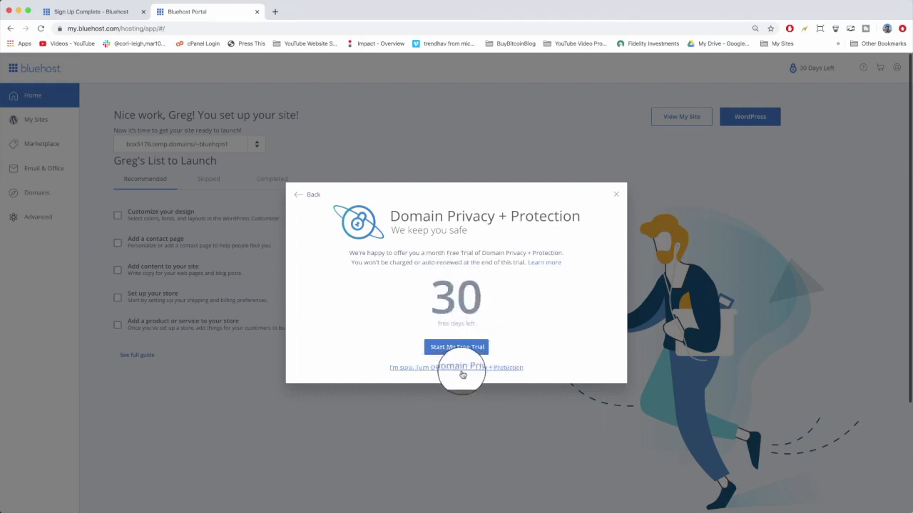
click(469, 368)
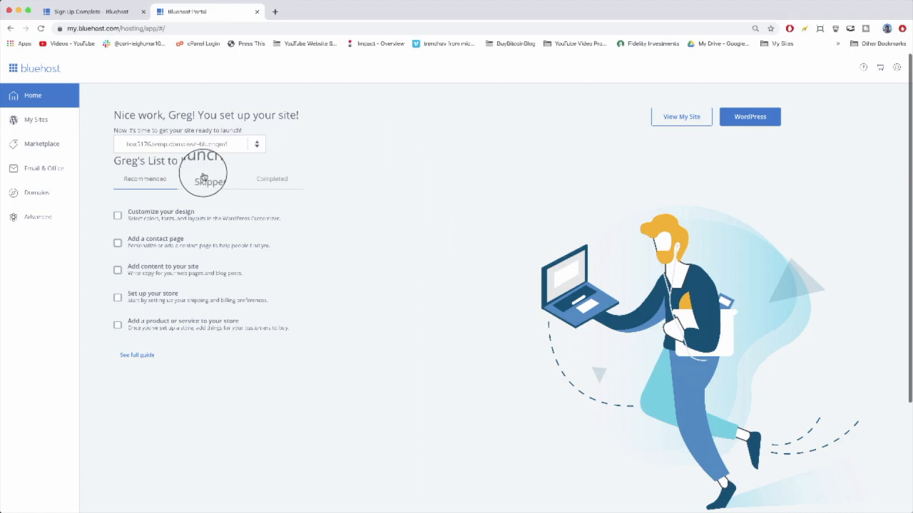
Browse the Skipped, Completed and Recommended tabs of the launch checklist.
click(206, 187)
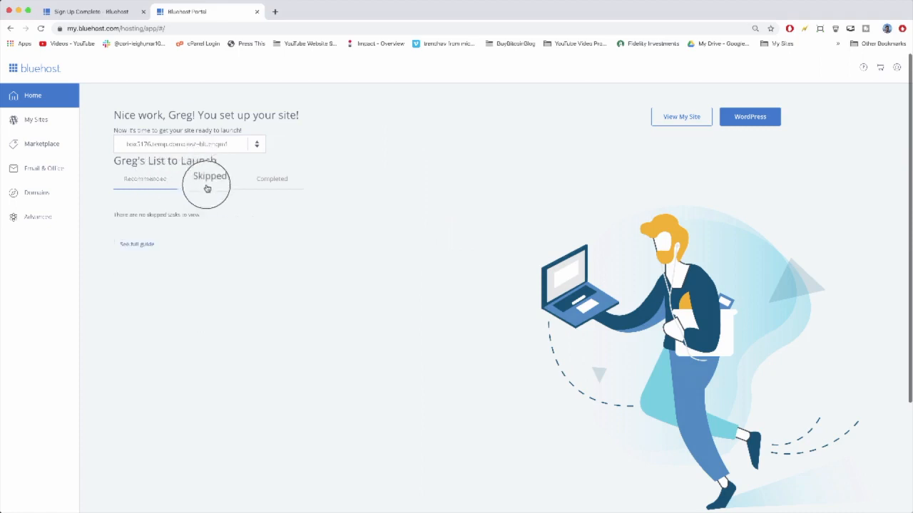
click(270, 179)
click(146, 180)
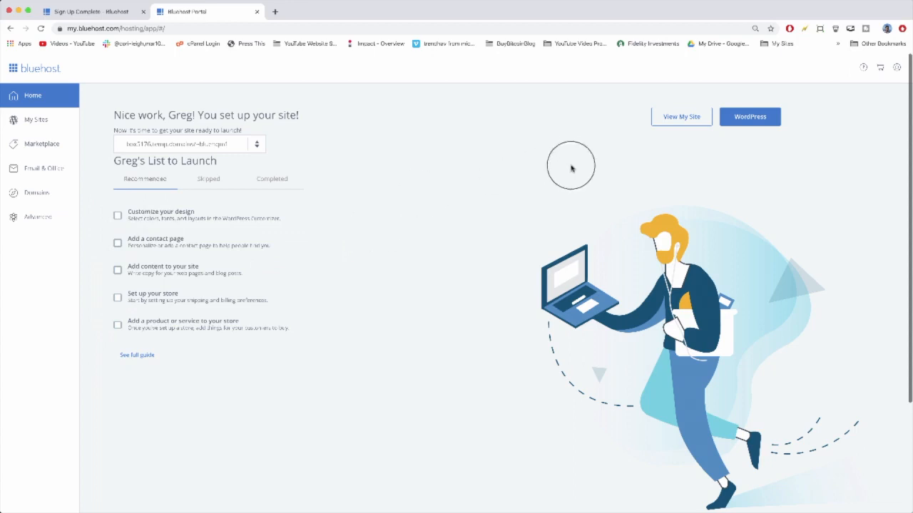
click(683, 128)
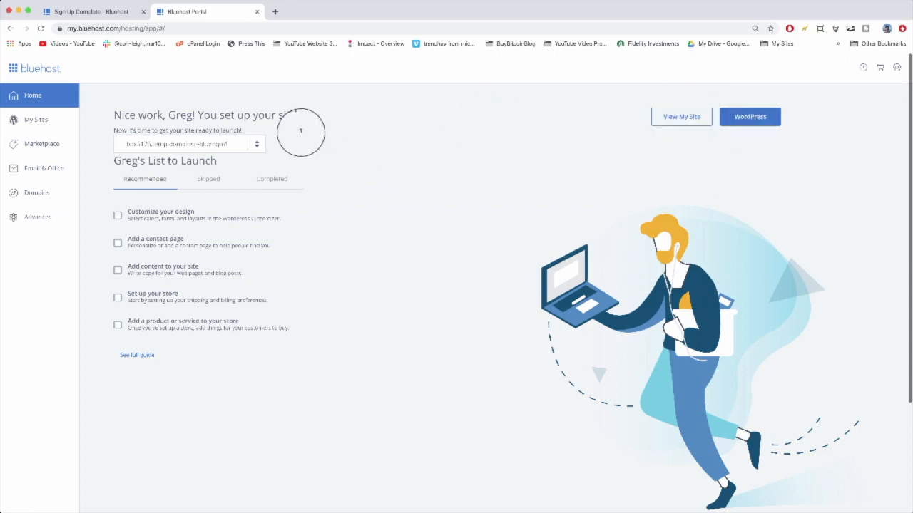
Open bluehostsetup.com in a new browser tab.
click(277, 8)
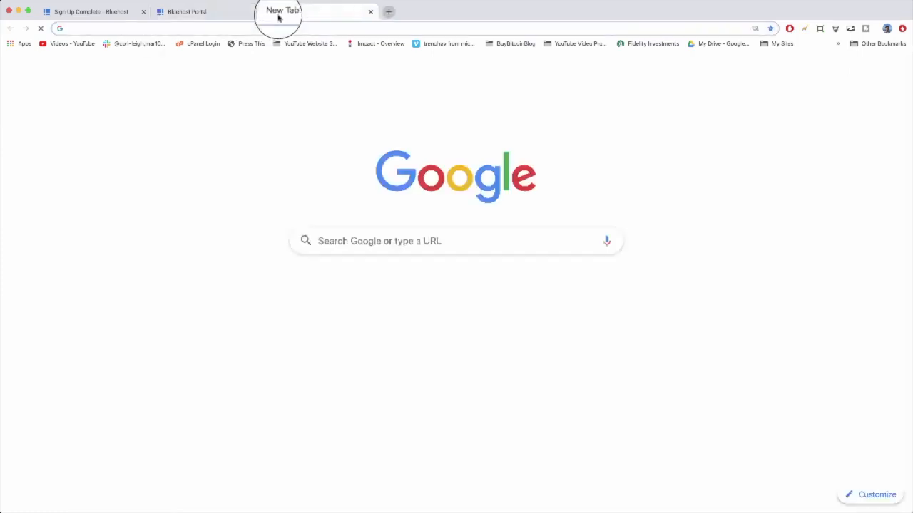
text(bluehost)
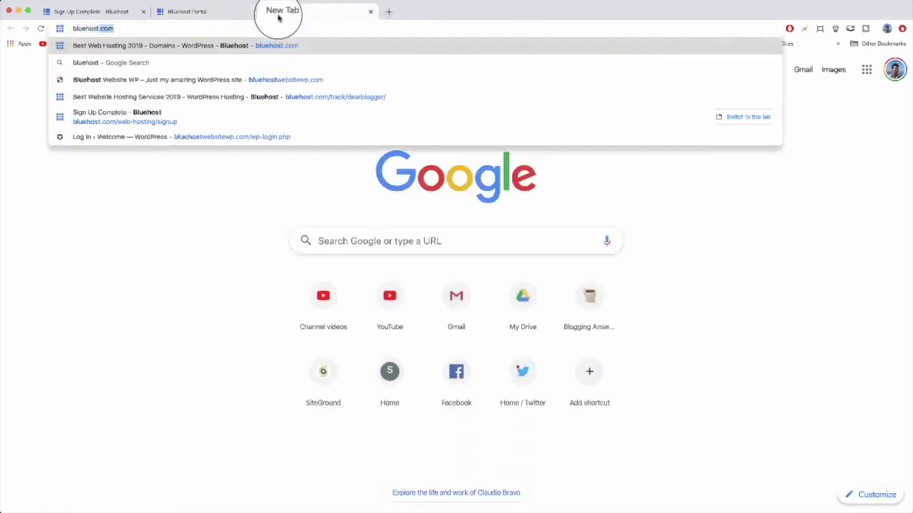
text(setup.com)
key(Return)
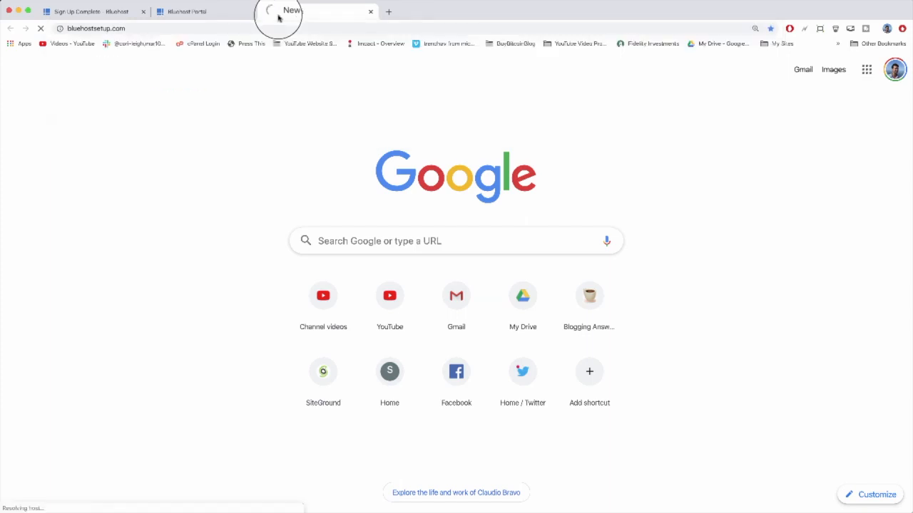
click(236, 13)
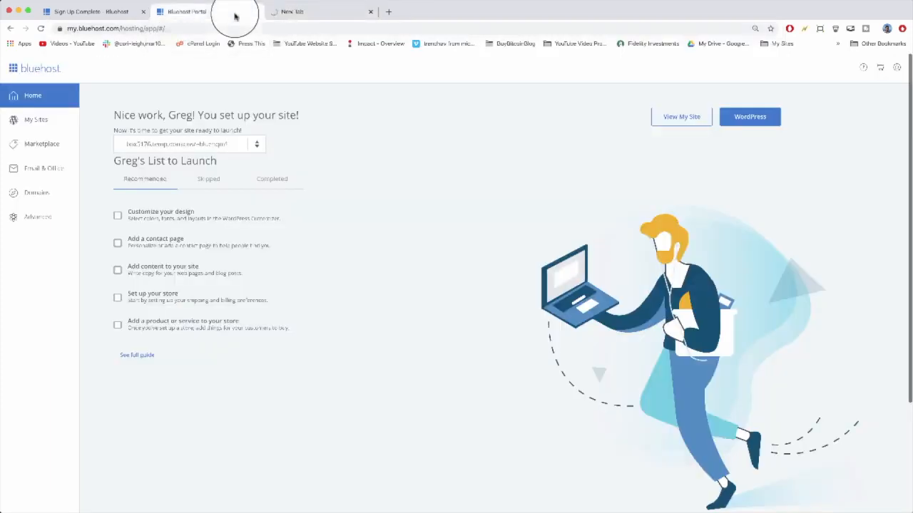
click(300, 12)
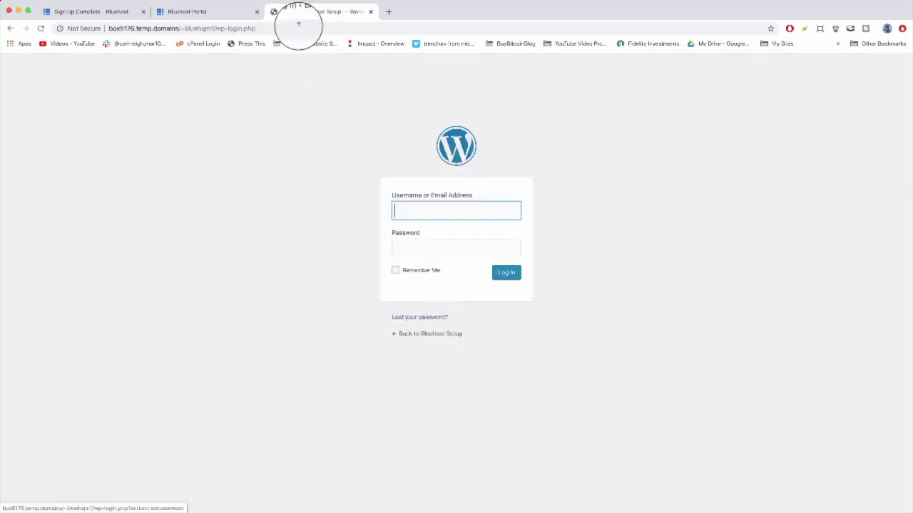
Switch to Gmail in a new tab and verify the domain's contact information from the WHOIS verification email.
click(272, 86)
click(390, 11)
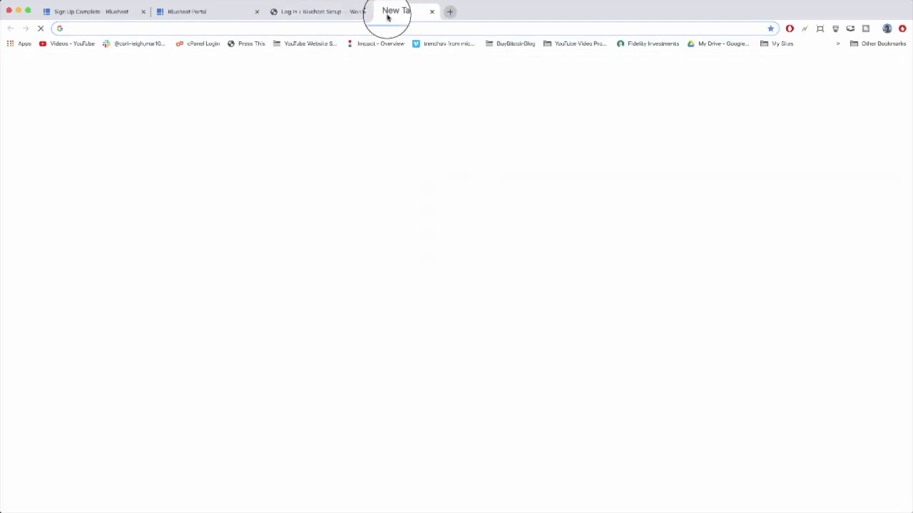
text(gmail.com)
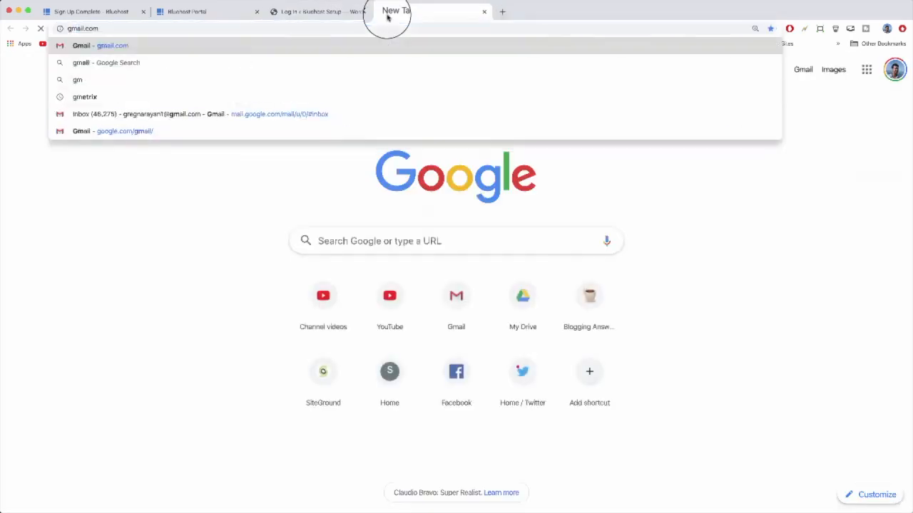
key(Return)
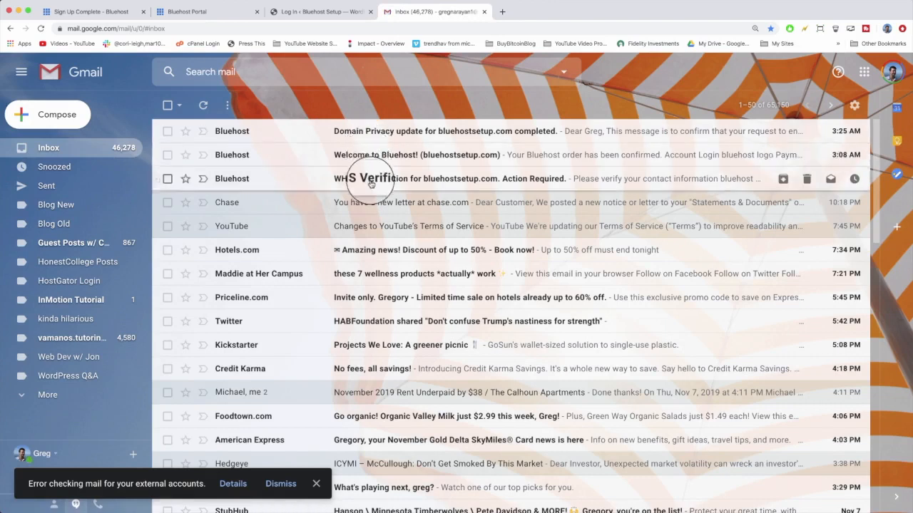
click(403, 181)
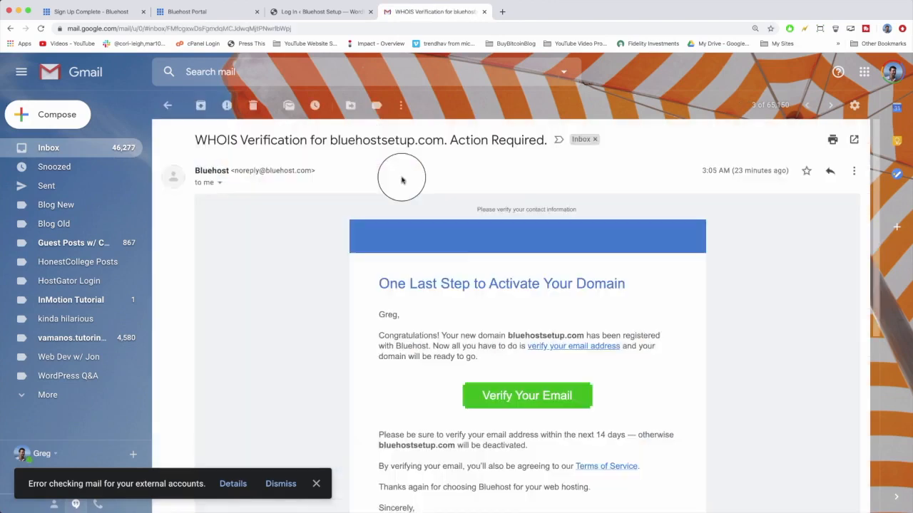
click(521, 400)
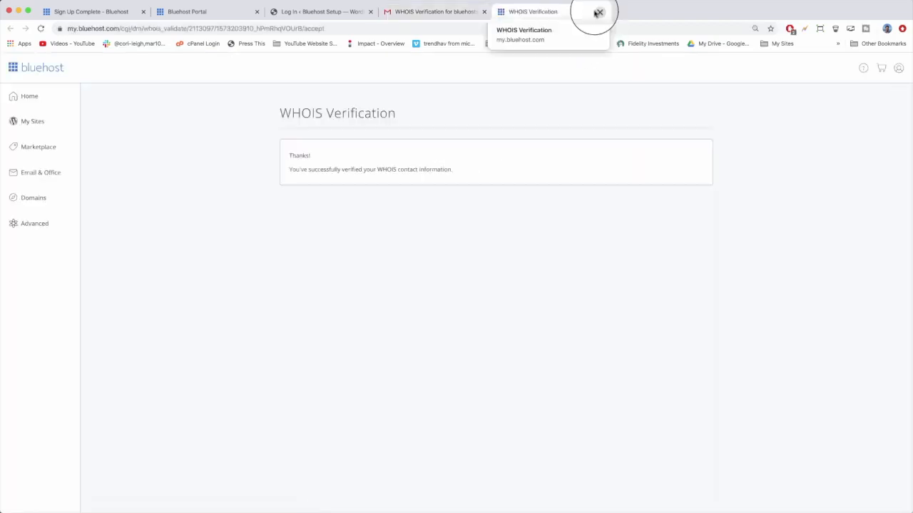
click(598, 12)
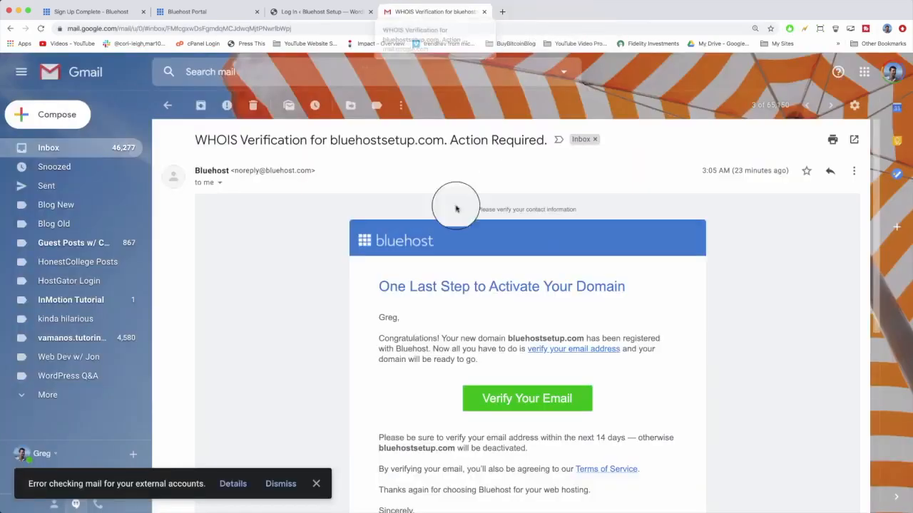
Read the Bluehost welcome and domain privacy confirmation emails, then close the Gmail tab.
click(55, 149)
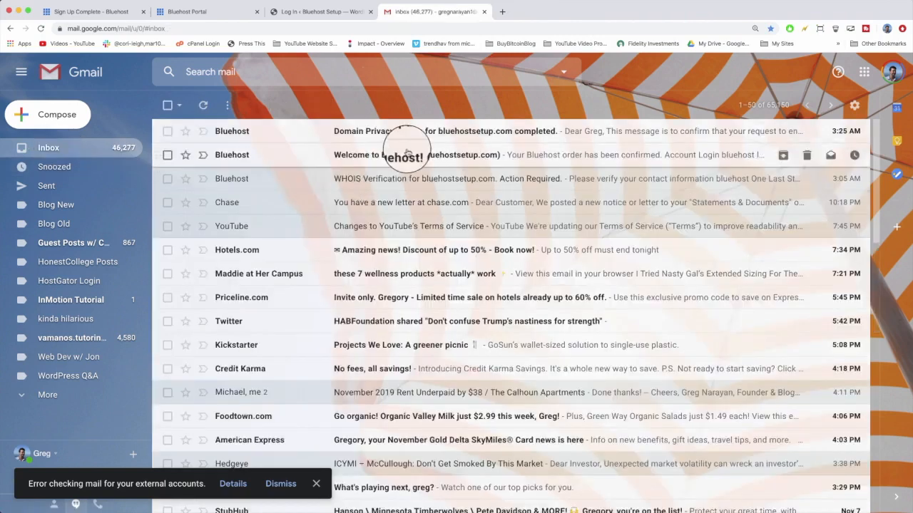
click(406, 153)
scroll(456, 223, down, 5)
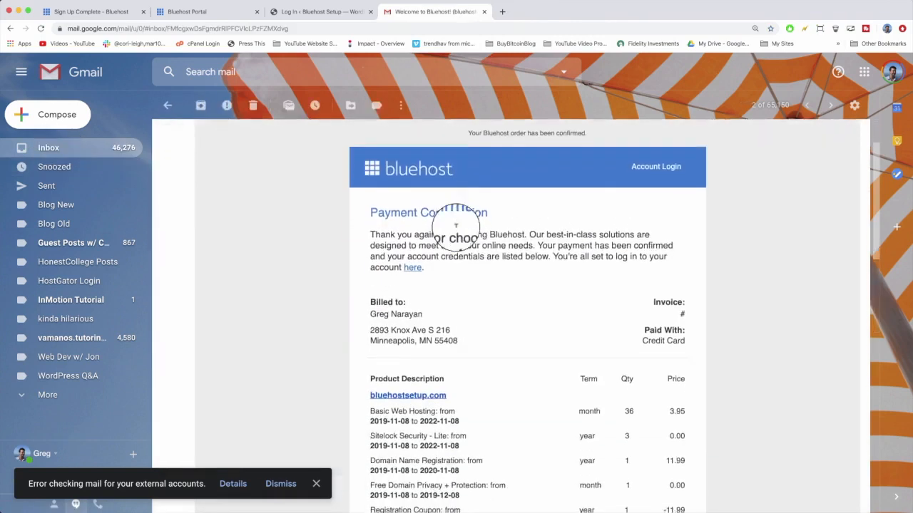
scroll(456, 224, down, 3)
scroll(464, 209, up, 5)
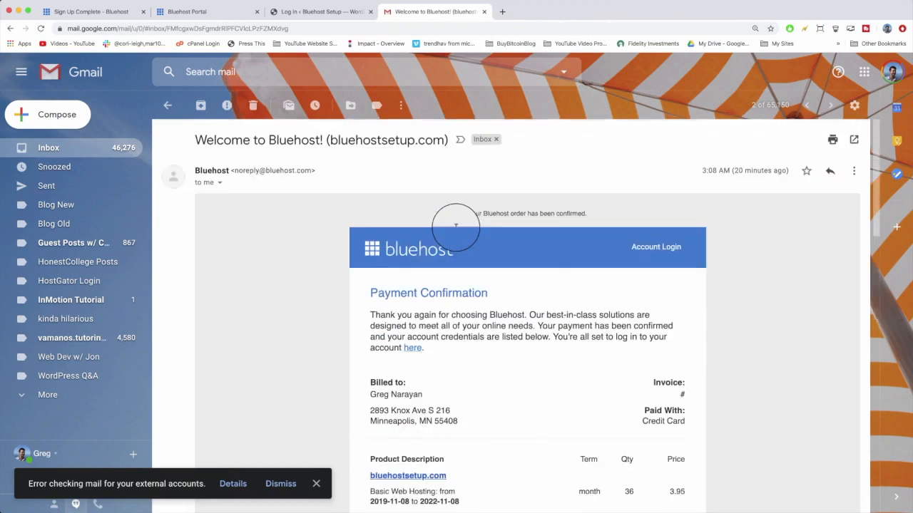
click(49, 147)
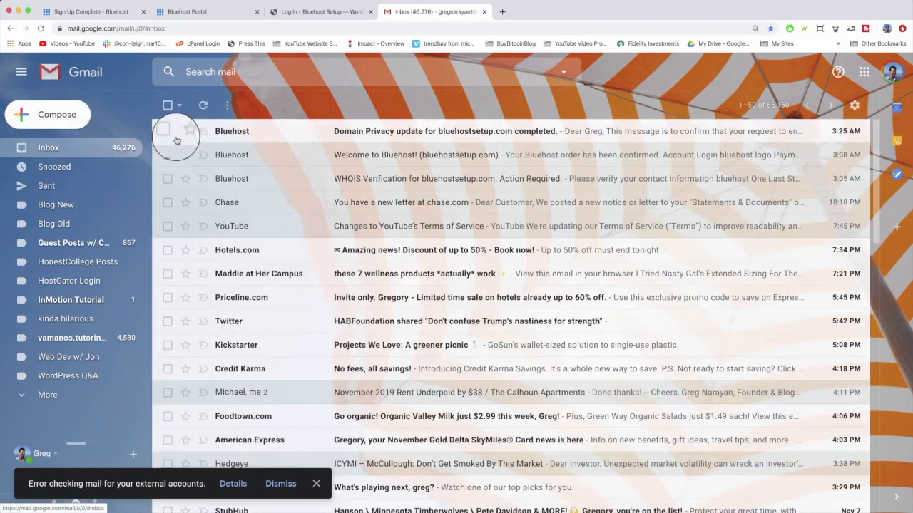
click(353, 132)
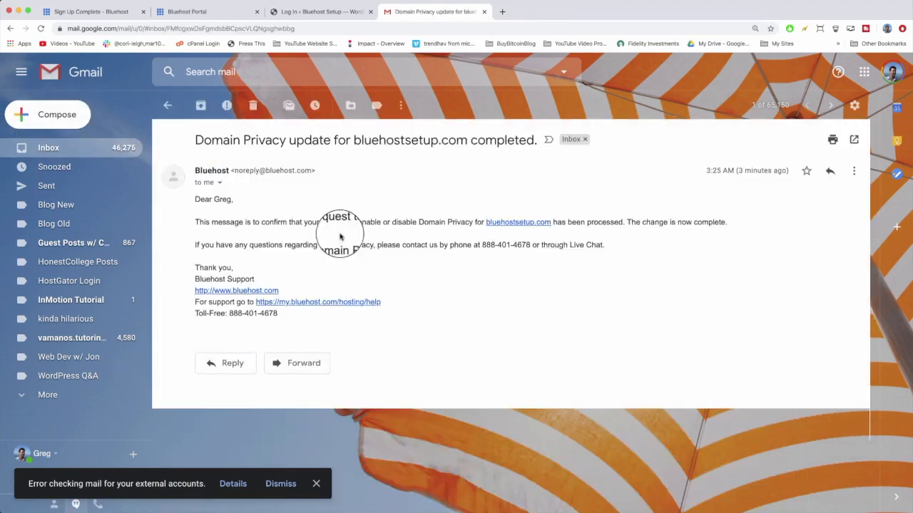
click(74, 147)
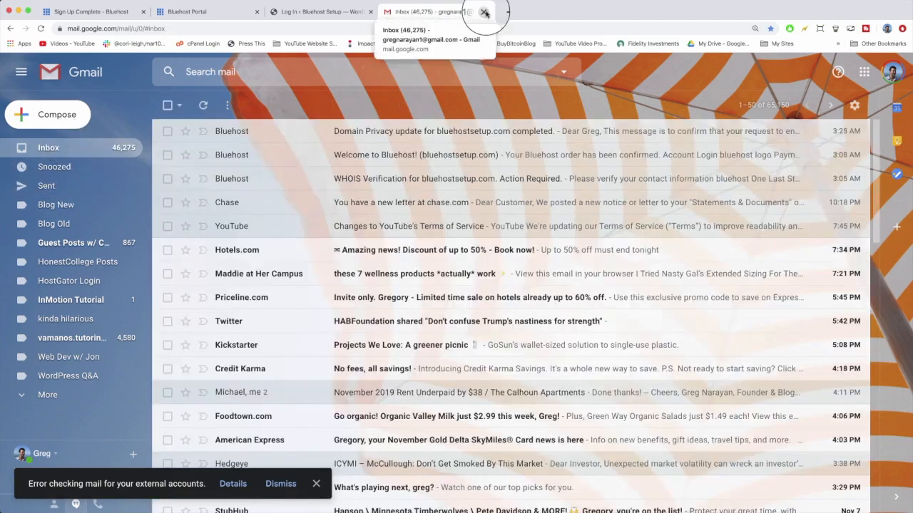
click(484, 12)
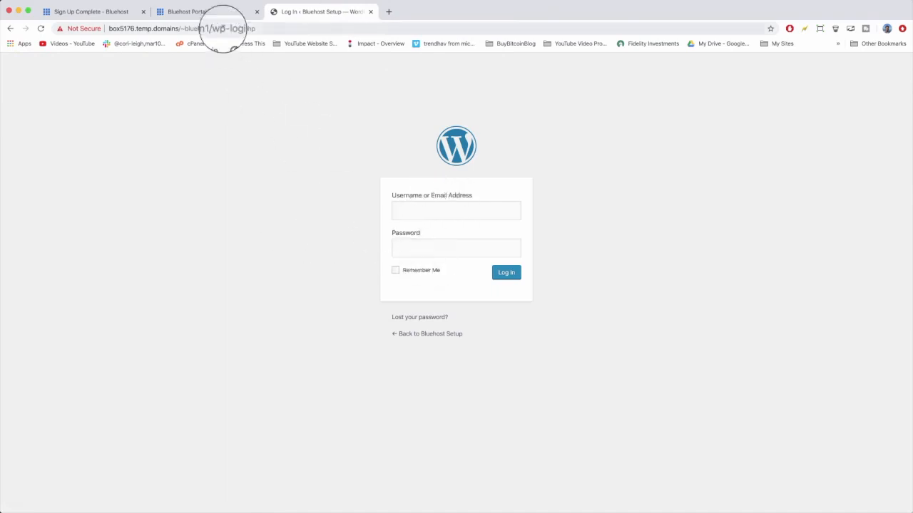
Open the site's management page from My Sites and log into WordPress as the site's user.
click(216, 14)
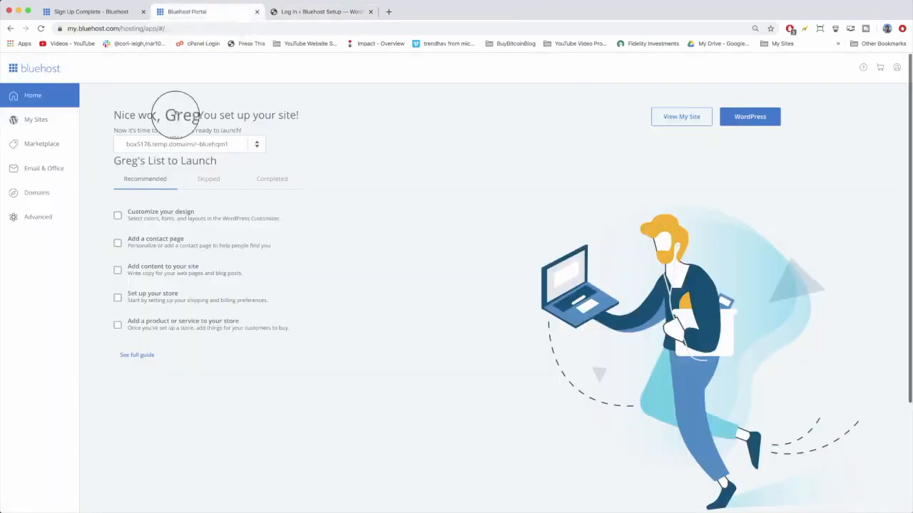
click(26, 120)
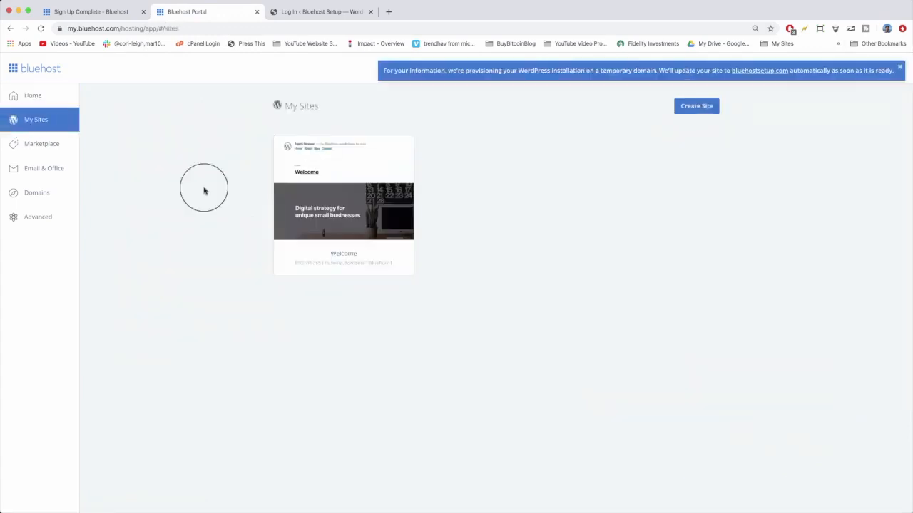
mouse_move(336, 171)
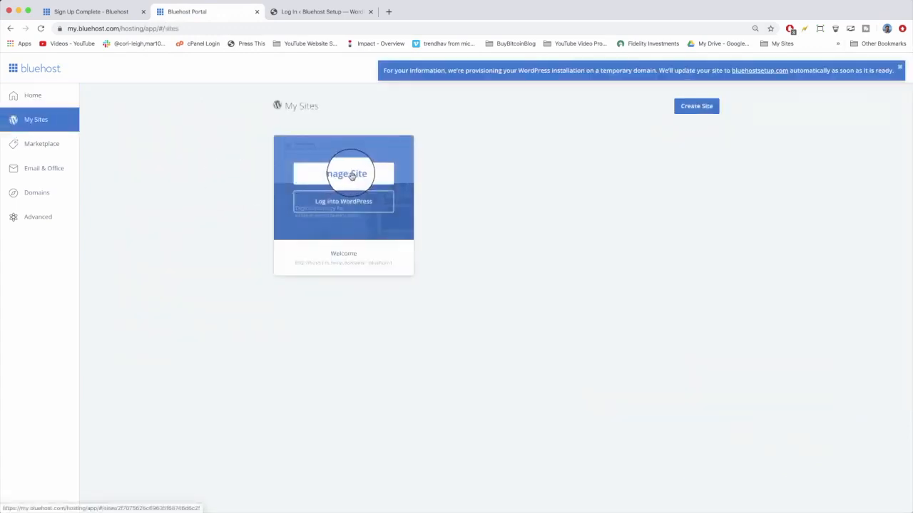
click(352, 174)
scroll(230, 230, down, 5)
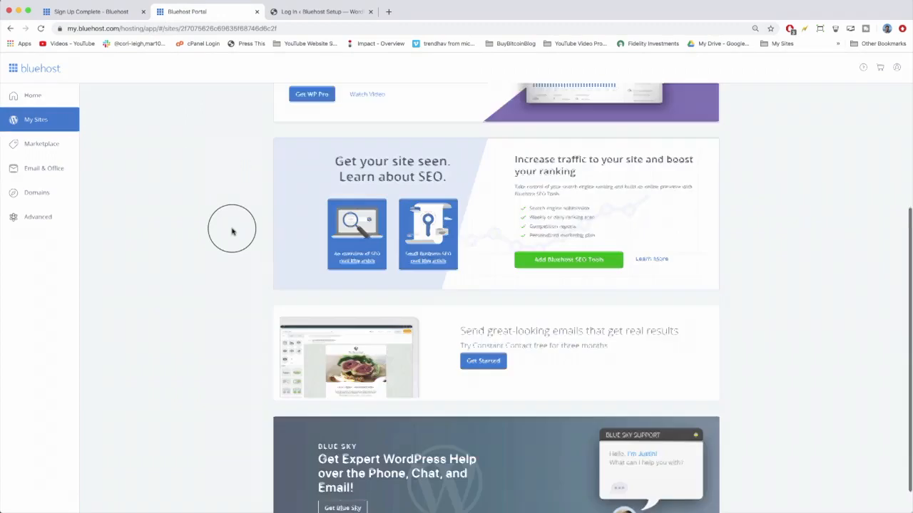
scroll(232, 231, up, 5)
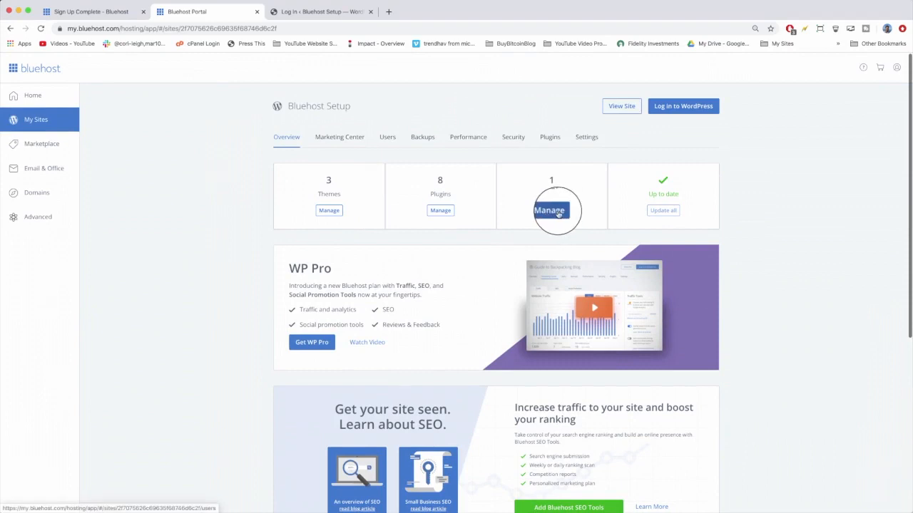
click(554, 212)
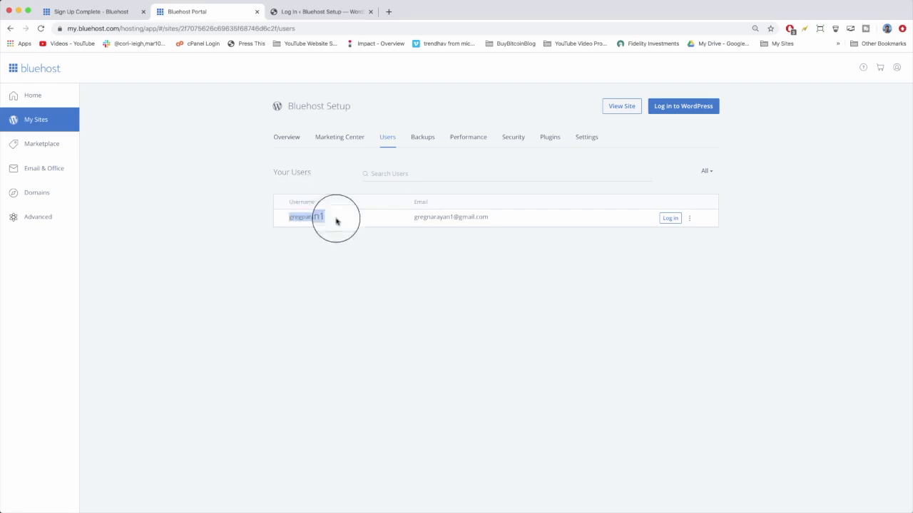
click(668, 219)
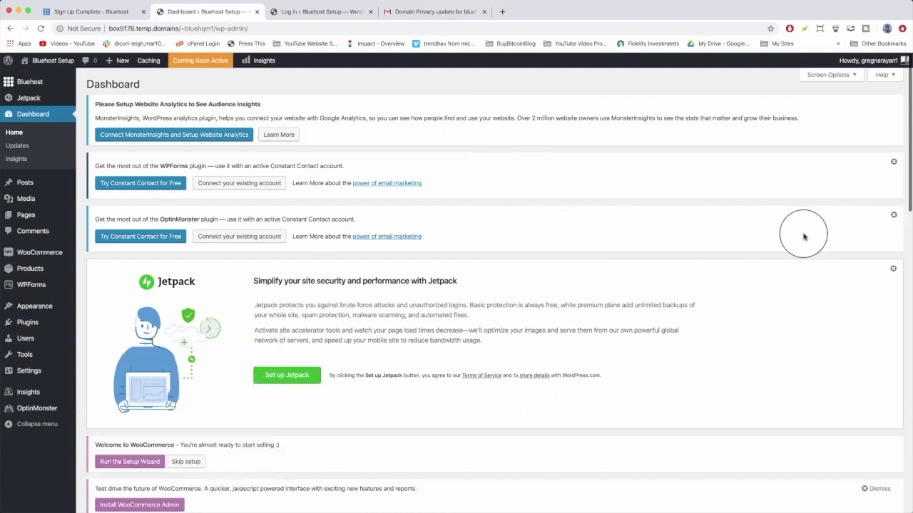
Dismiss the two Constant Contact notices for OptinMonster and WPForms on the WordPress dashboard.
click(893, 216)
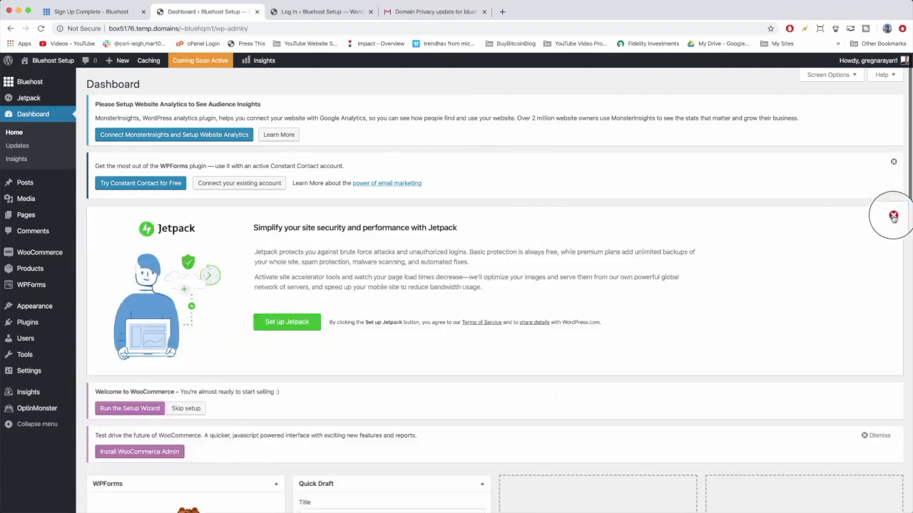
click(893, 162)
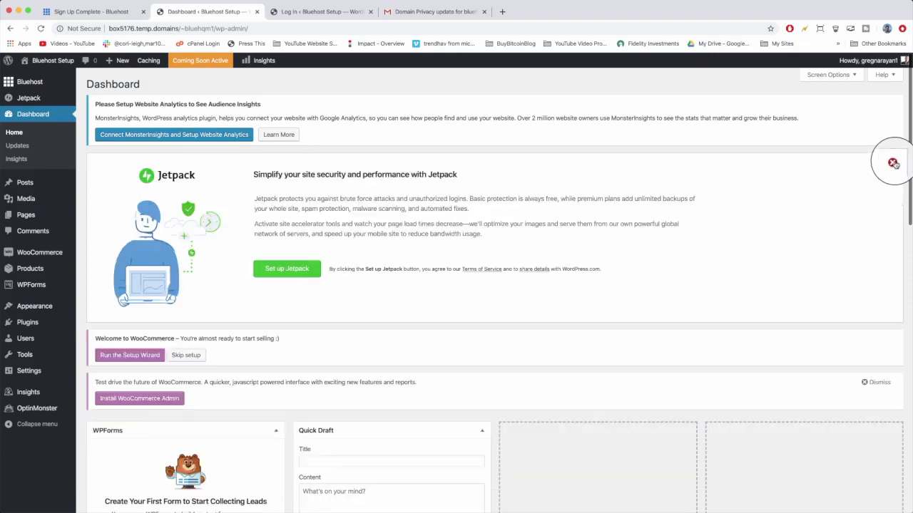
scroll(888, 129, down, 2)
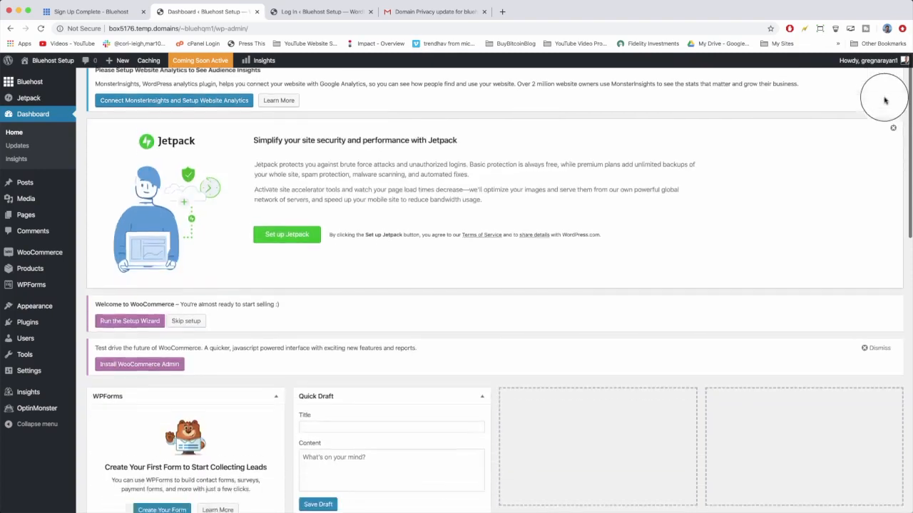
Dismiss the WooCommerce Admin test-drive notice on the dashboard.
click(865, 323)
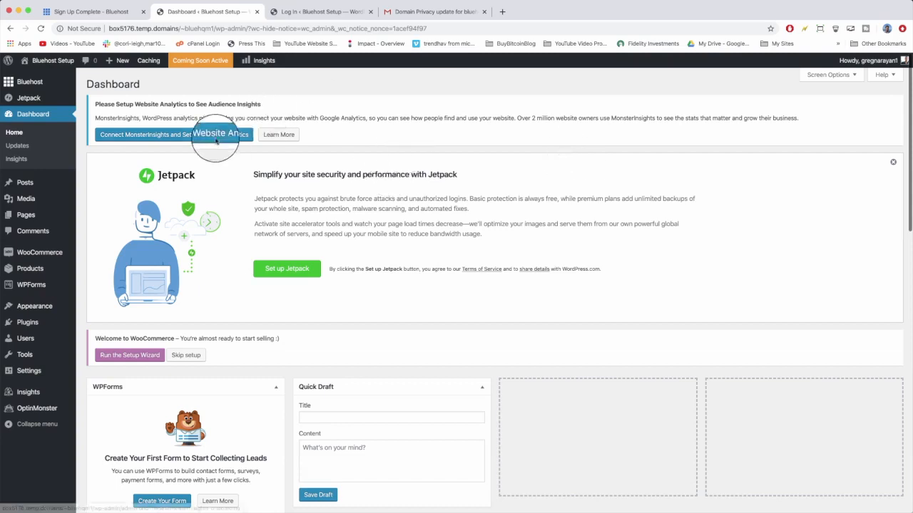
Edit the site user's profile, generate a new strong password for it, and update the profile.
click(25, 344)
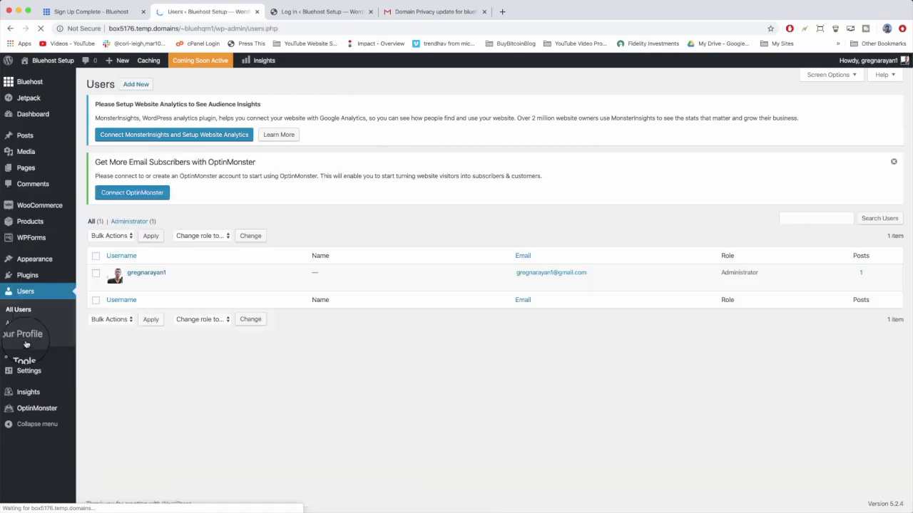
click(132, 284)
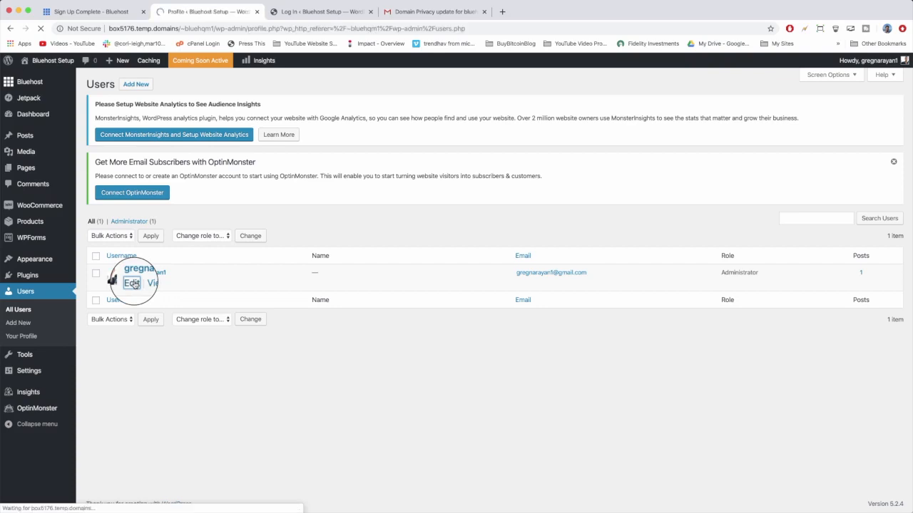
scroll(305, 283, down, 5)
scroll(305, 283, down, 8)
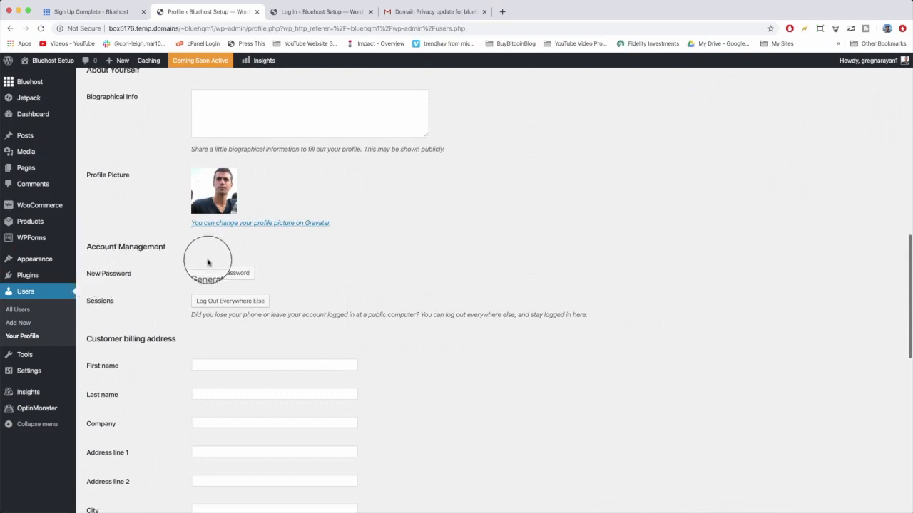
click(244, 278)
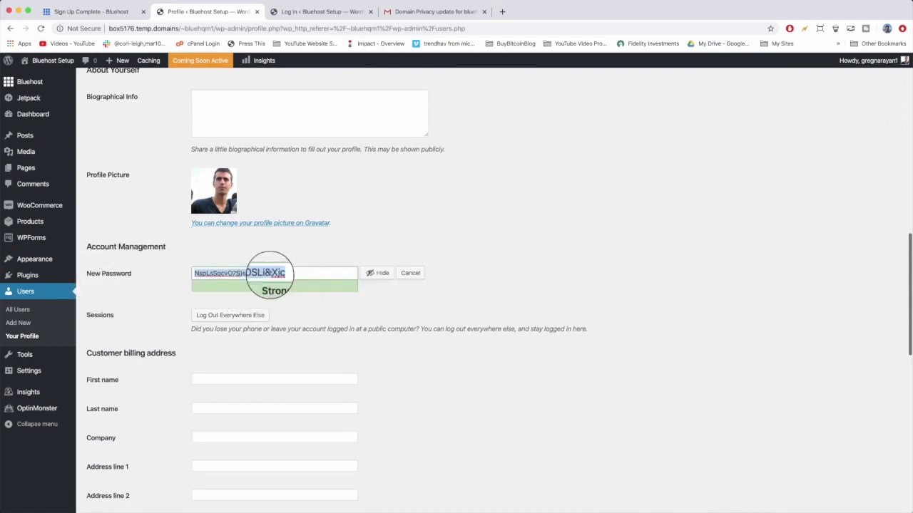
click(371, 277)
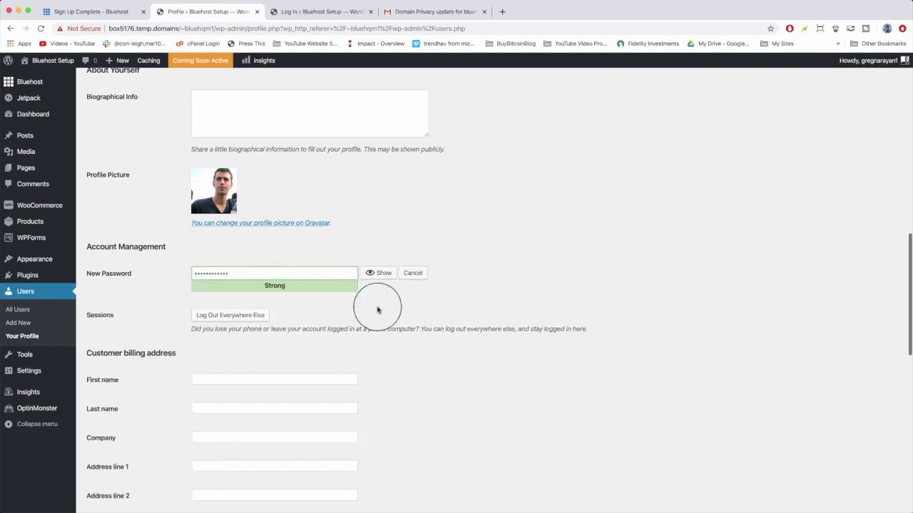
scroll(377, 301, down, 10)
scroll(378, 311, down, 3)
click(98, 465)
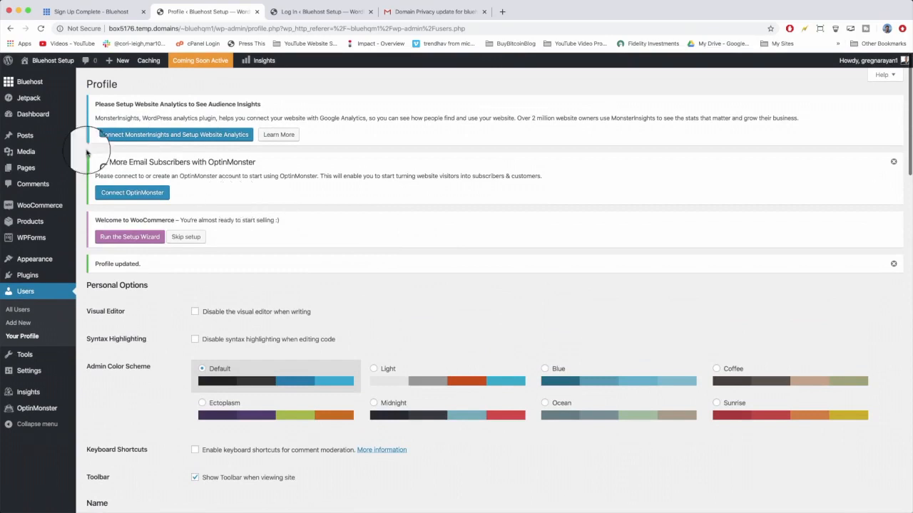
Visit the site's front end and scroll through its Hello world page.
mouse_move(37, 65)
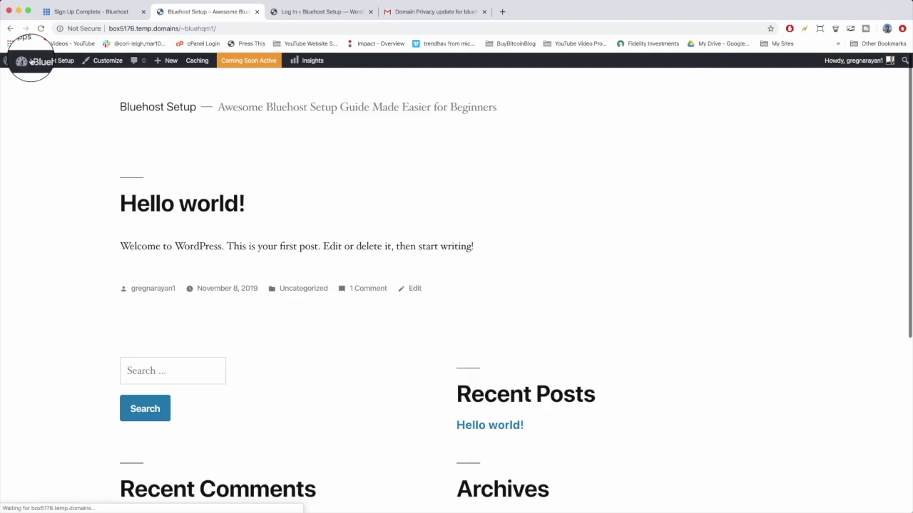
scroll(318, 213, down, 5)
scroll(320, 214, up, 3)
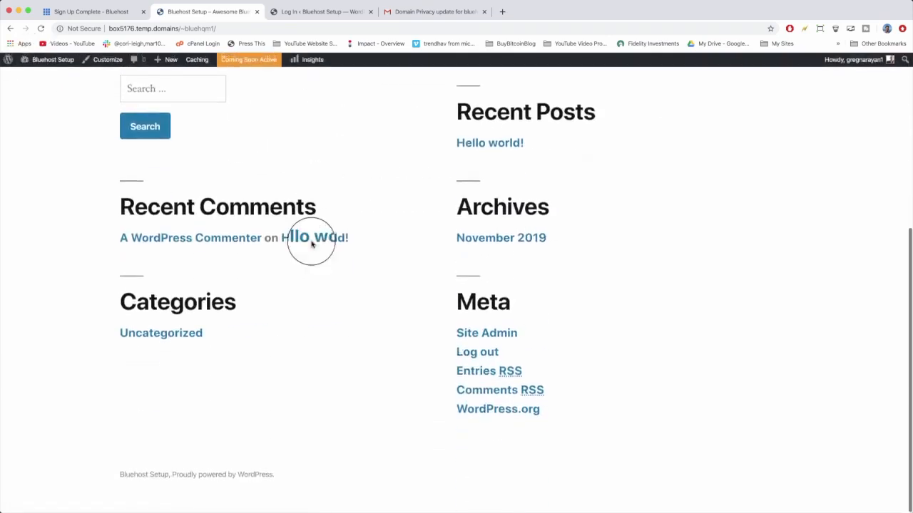
scroll(326, 285, up, 2)
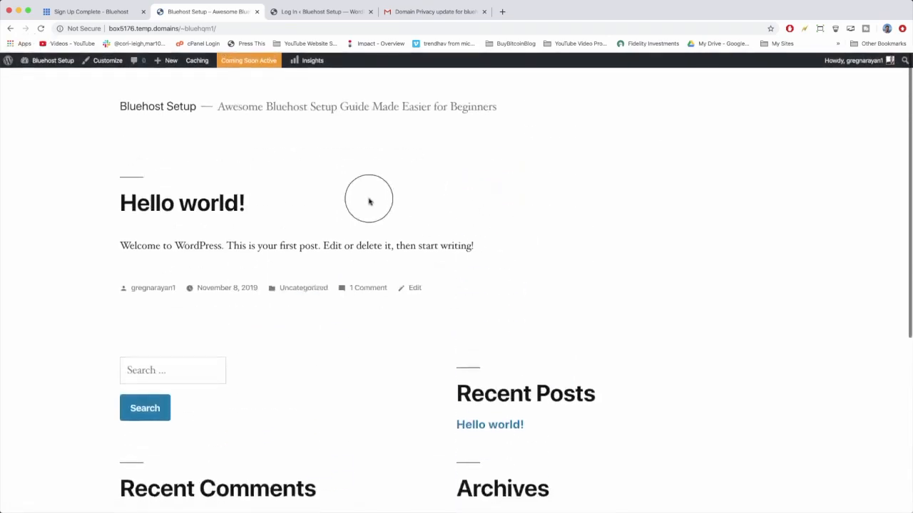
scroll(367, 200, down, 4)
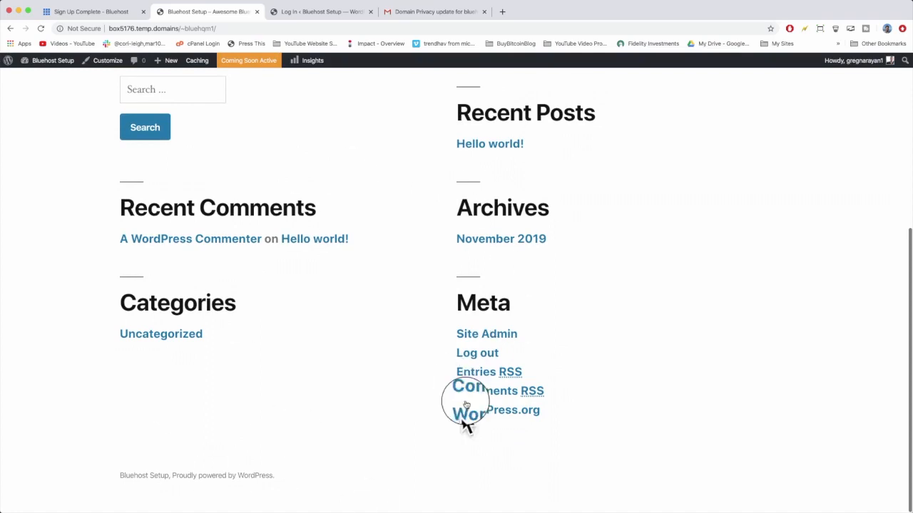
scroll(453, 310, up, 5)
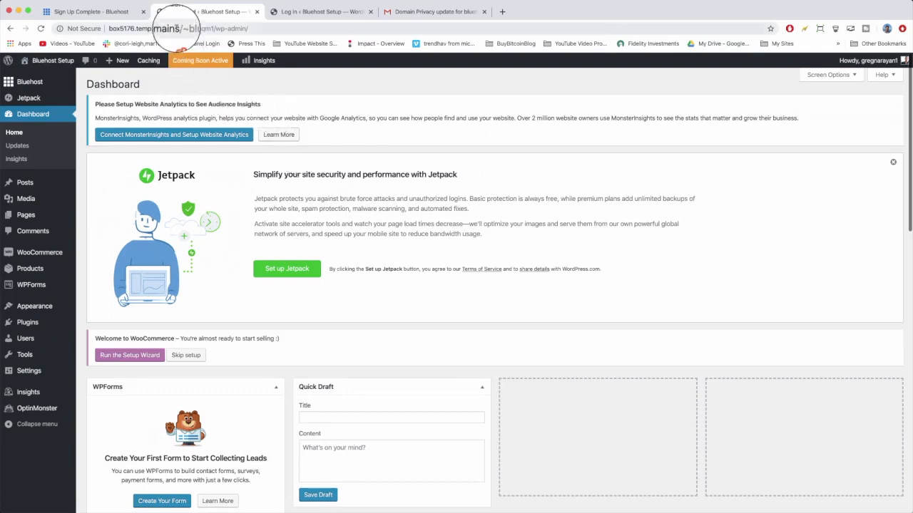
click(176, 29)
click(177, 29)
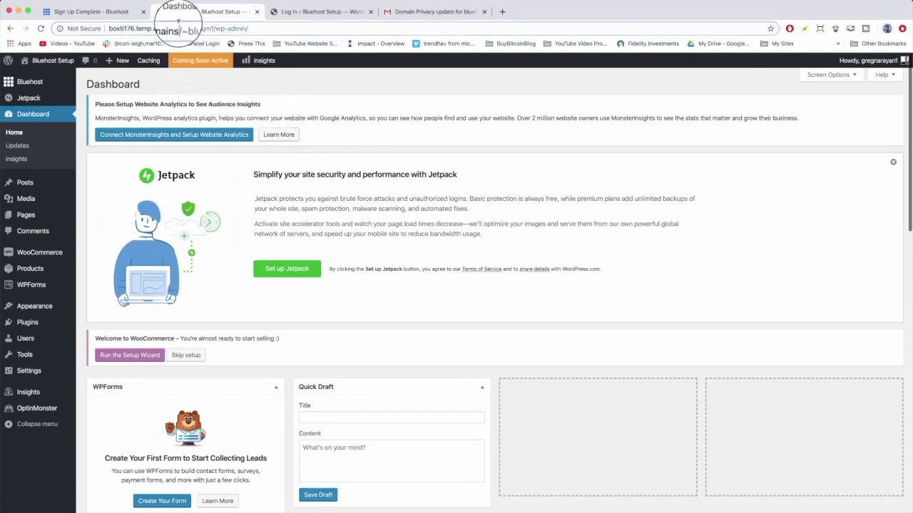
drag(177, 29, 101, 34)
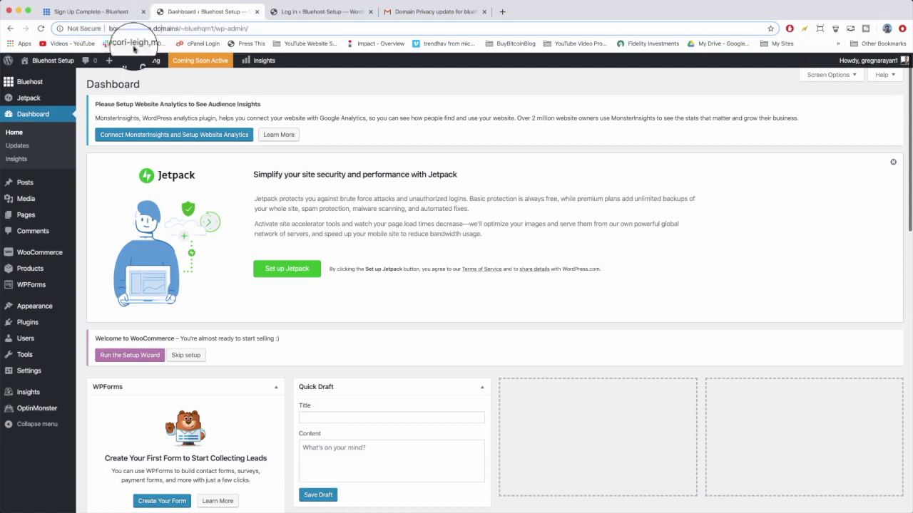
Open Manage My Sites from the Hosting section of the Bluehost plugin home page.
click(22, 85)
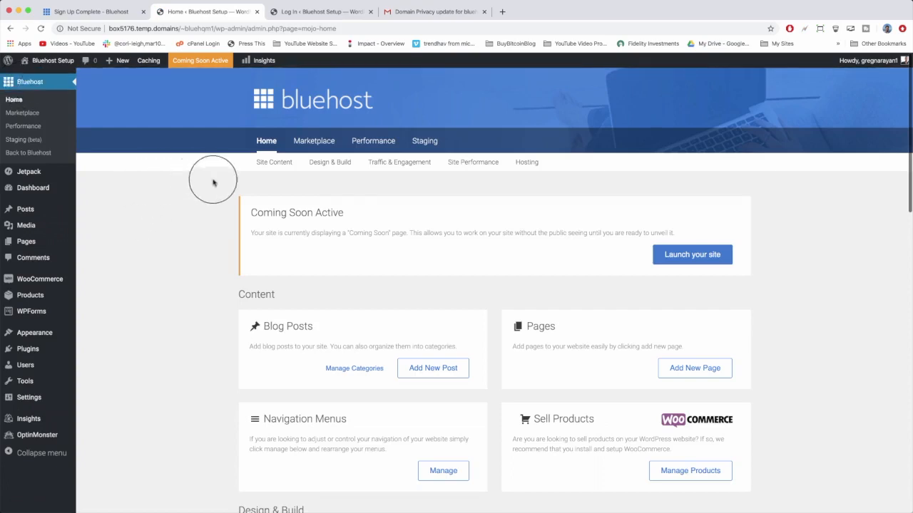
click(518, 171)
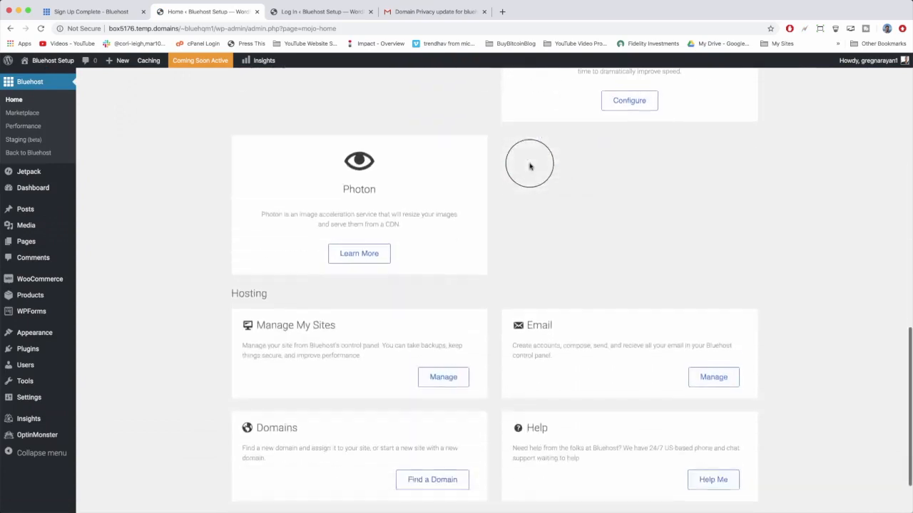
click(445, 301)
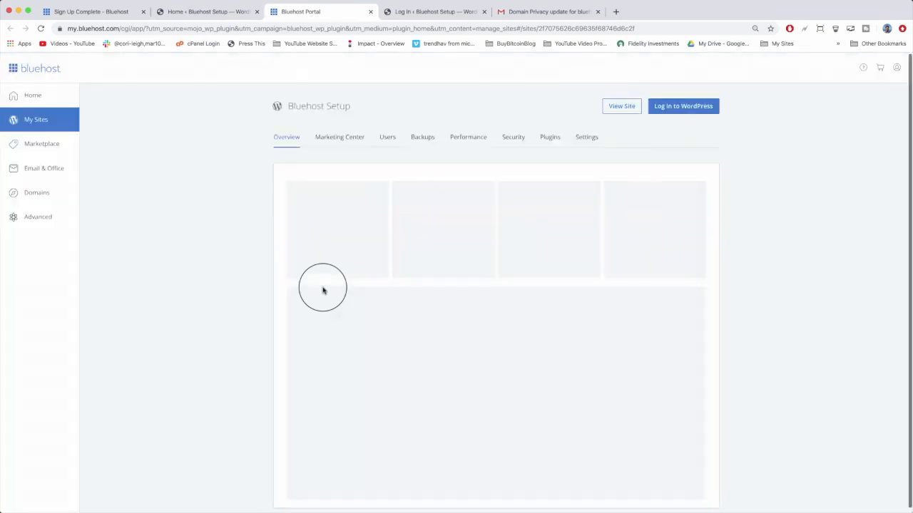
Examine the Bluehost portal home page and its site selector.
click(29, 97)
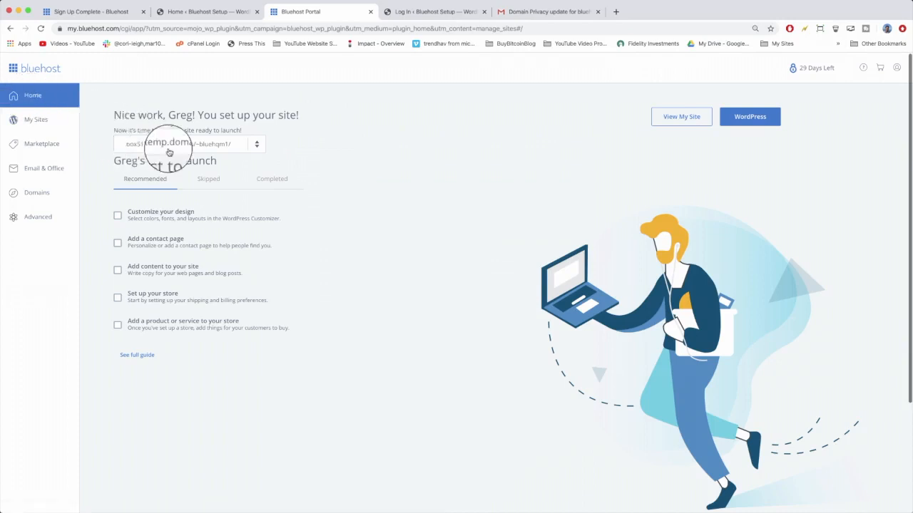
click(257, 145)
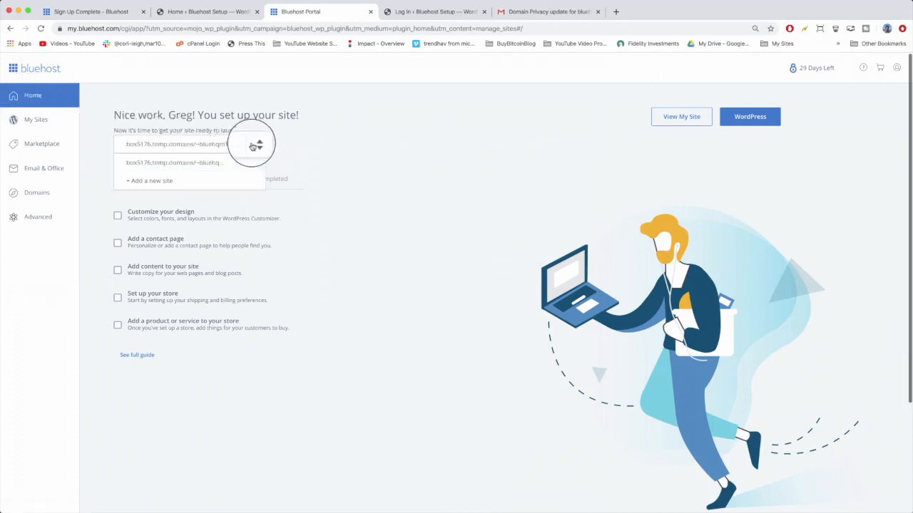
click(319, 143)
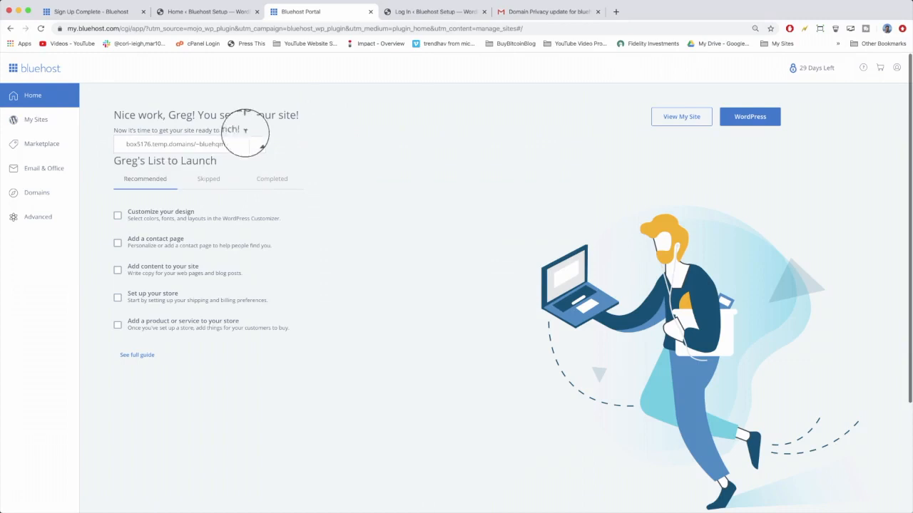
click(39, 121)
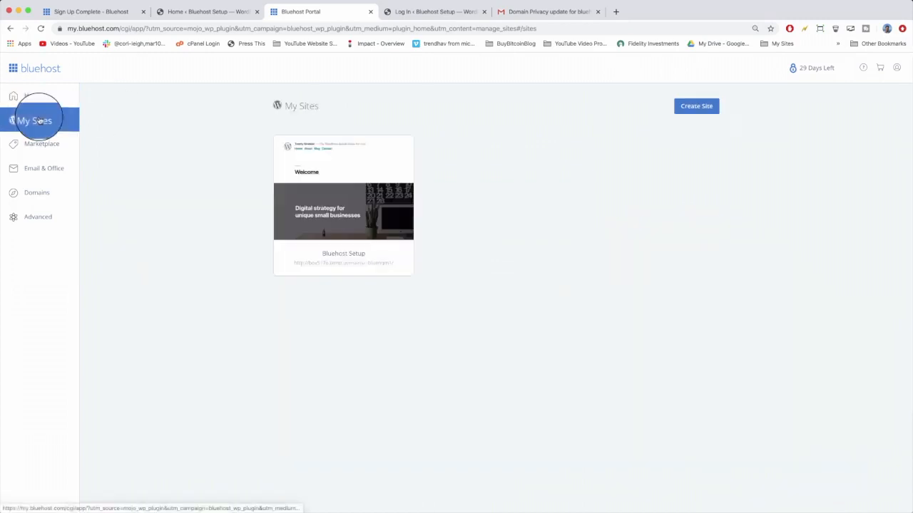
mouse_move(305, 167)
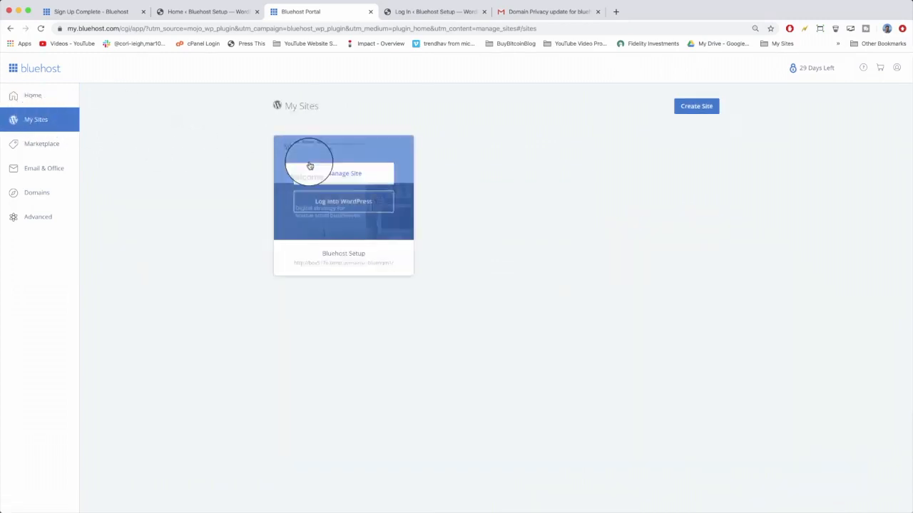
click(344, 176)
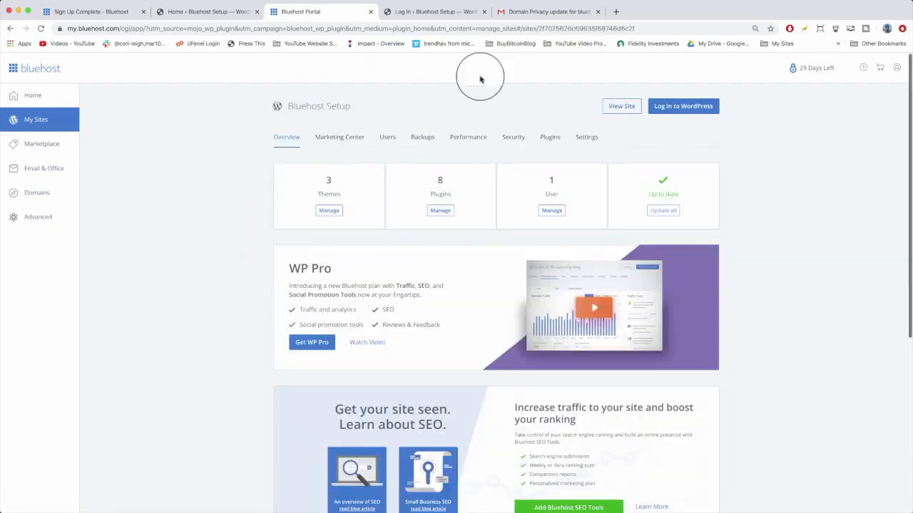
click(583, 136)
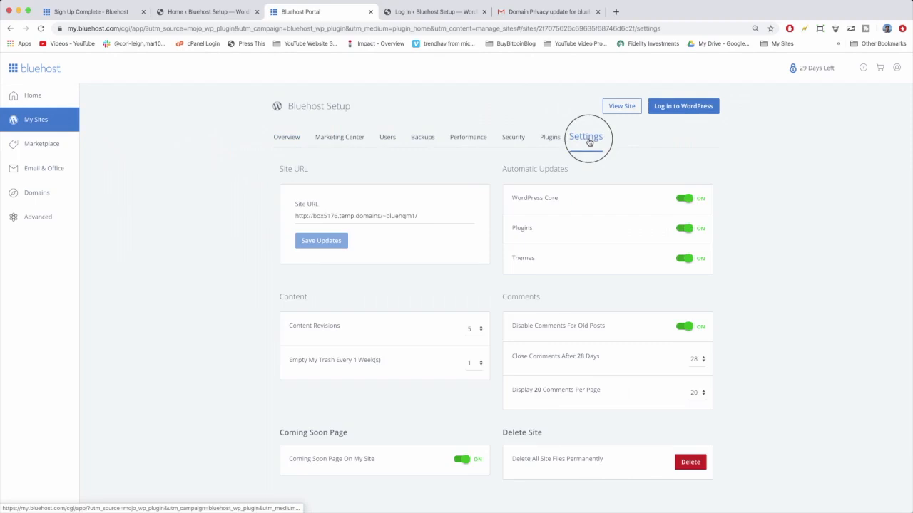
triple_click(344, 216)
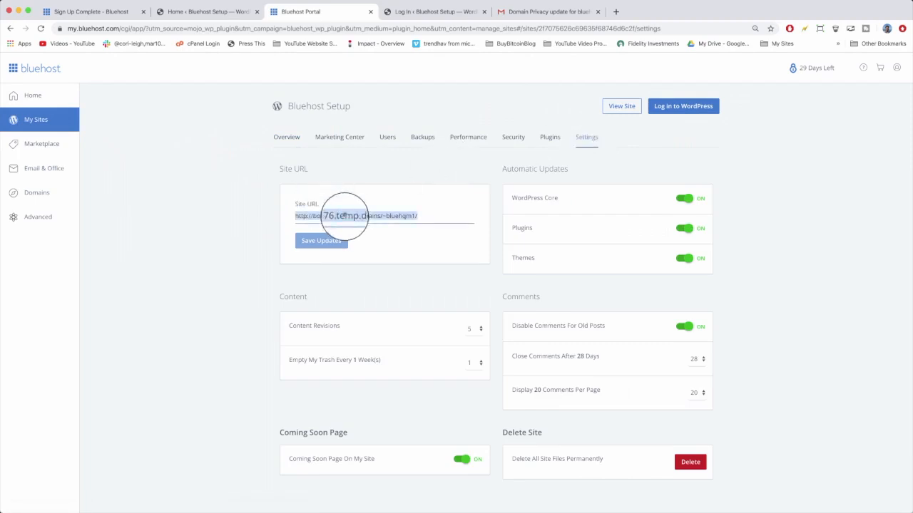
key(BackSpace)
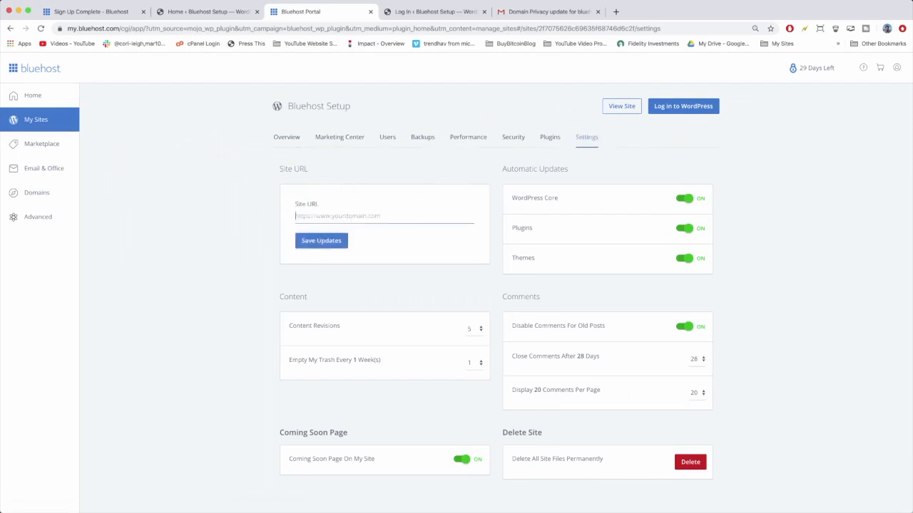
text(http://bluehostsetup.com)
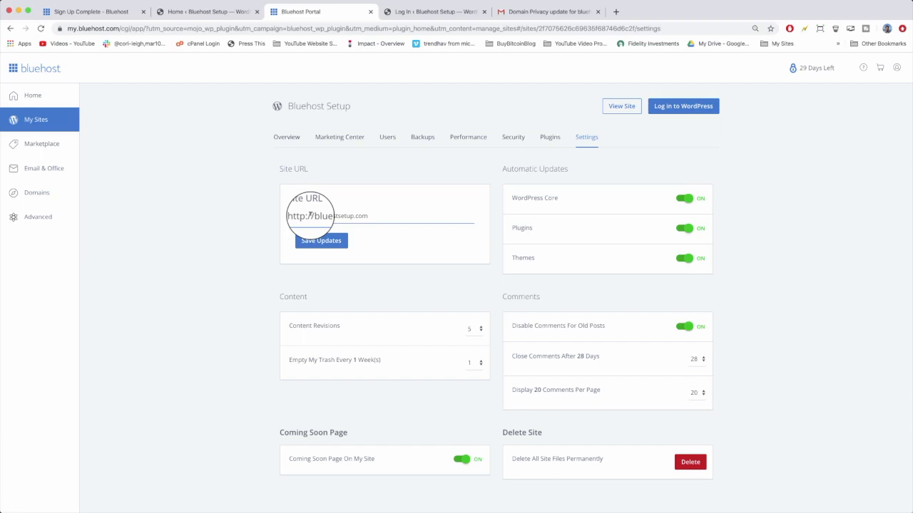
drag(370, 215, 352, 215)
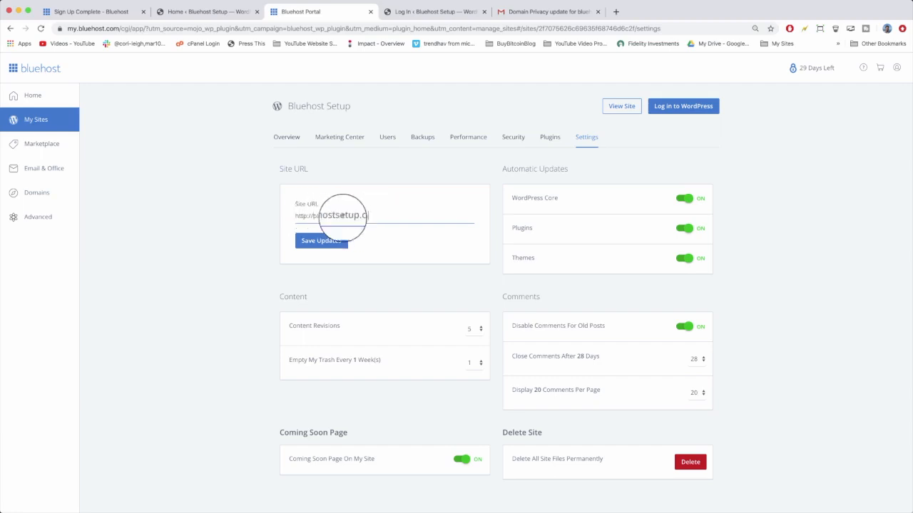
click(326, 244)
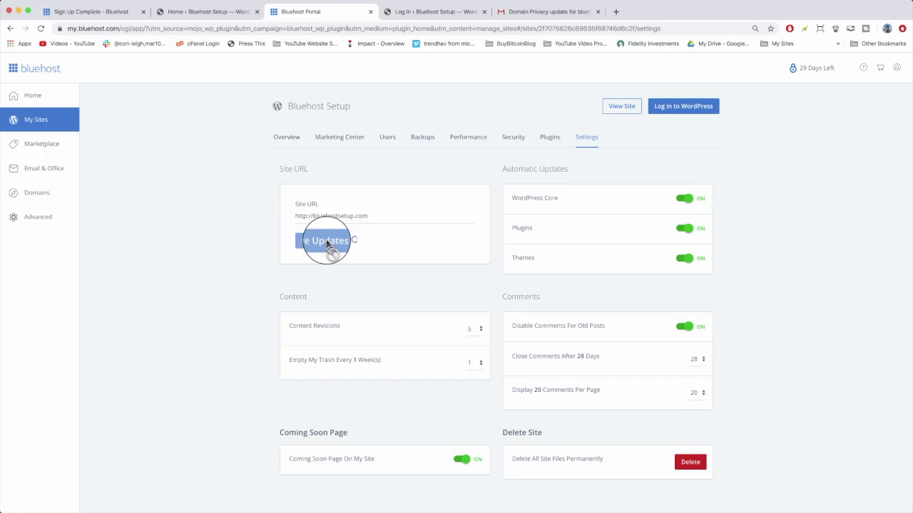
Return to My Sites and log into WordPress for the Bluehost Setup site.
scroll(326, 244, down, 1)
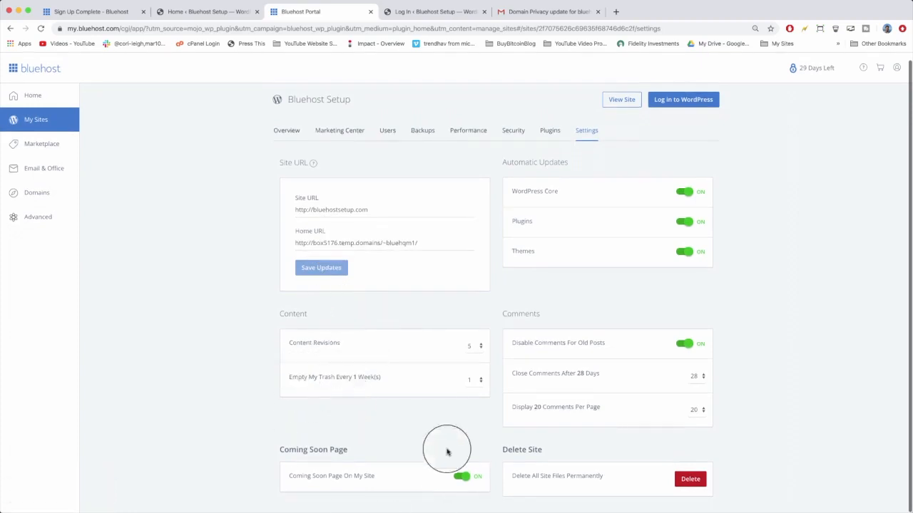
scroll(621, 463, up, 1)
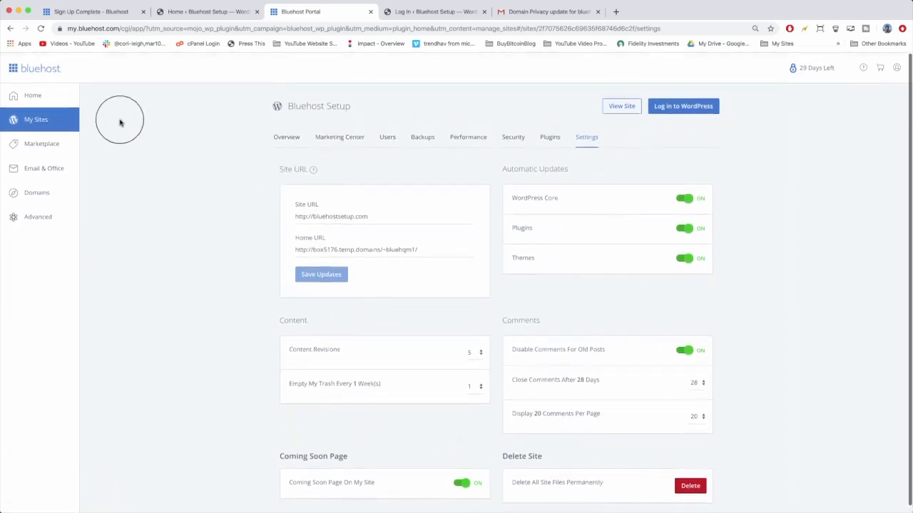
click(33, 119)
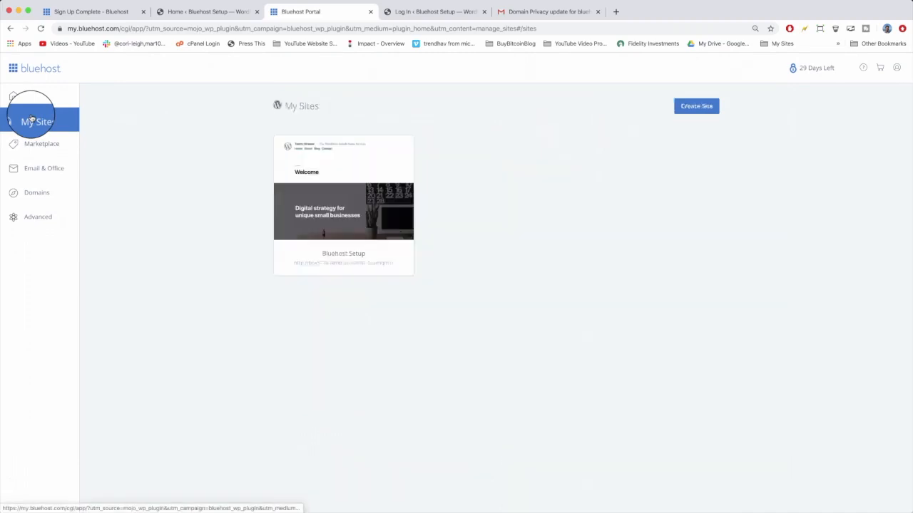
mouse_move(326, 159)
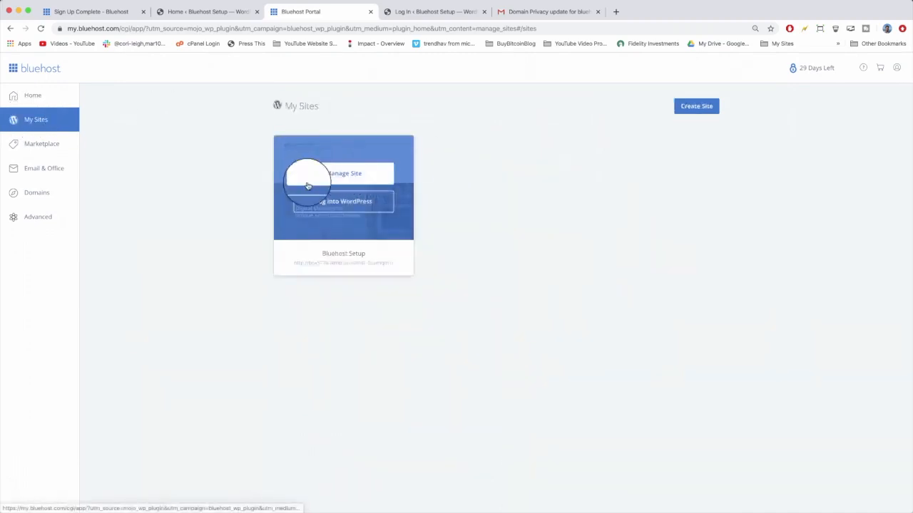
click(339, 203)
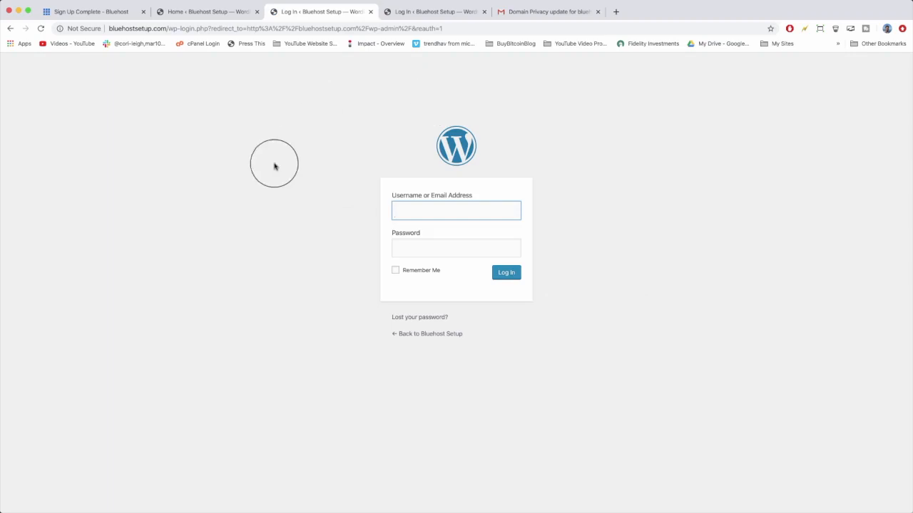
Open a new browser tab and go to bluehostsetup.com/wp-admin.
click(614, 12)
text(blue)
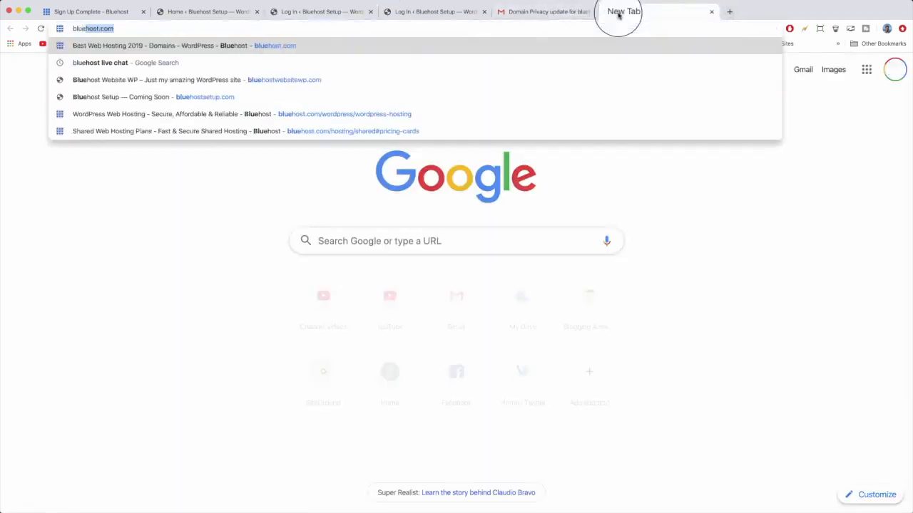
text(hostwe)
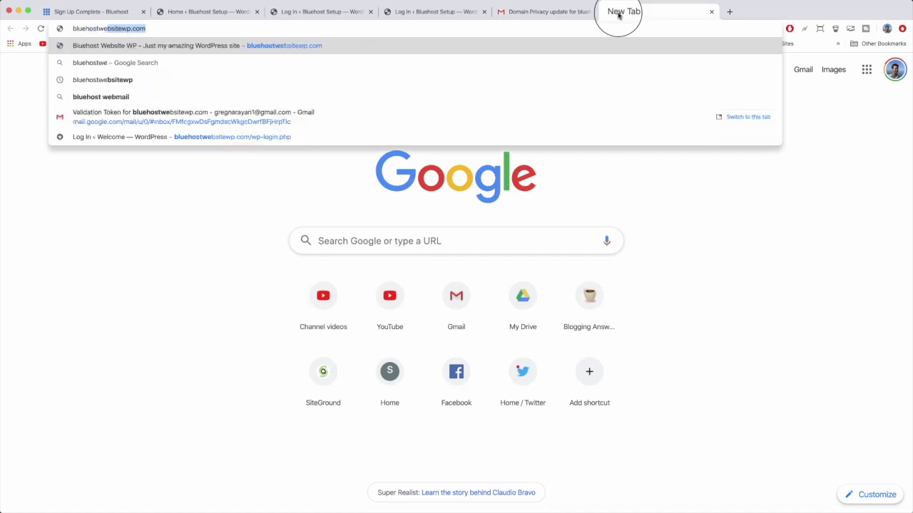
key(BackSpace)
key(BackSpace)
key(BackSpace)
text(setup)
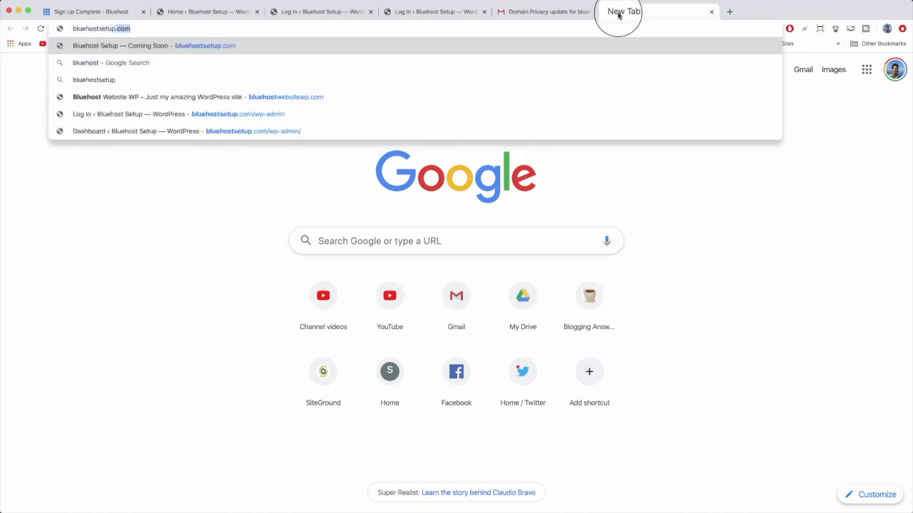
text(.com/wp-admin)
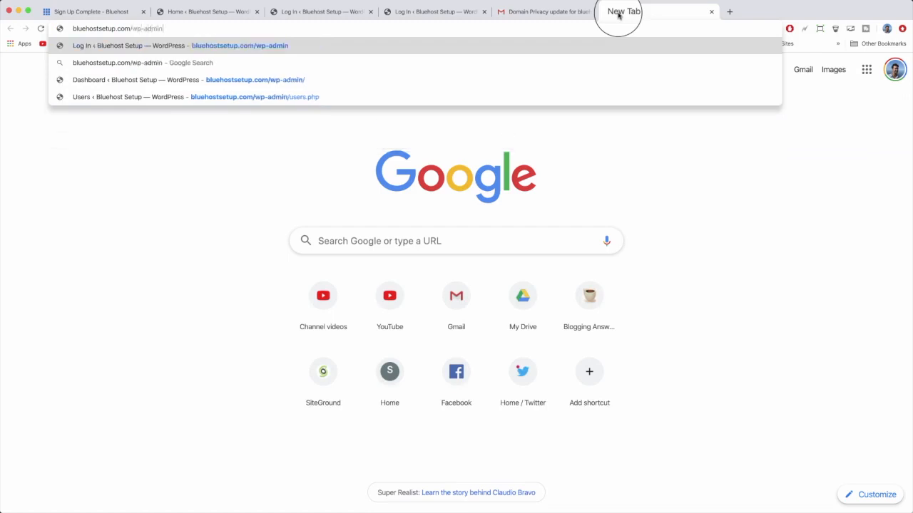
click(166, 210)
click(156, 29)
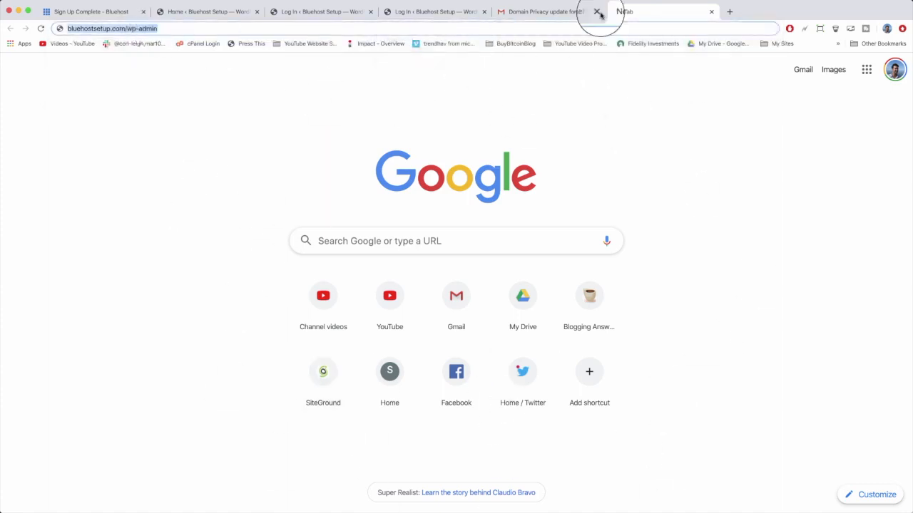
click(210, 13)
click(303, 11)
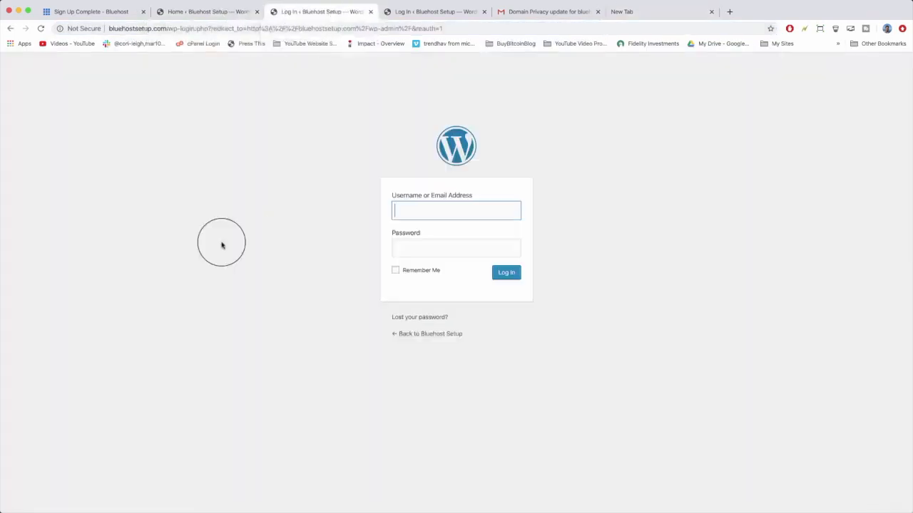
click(650, 11)
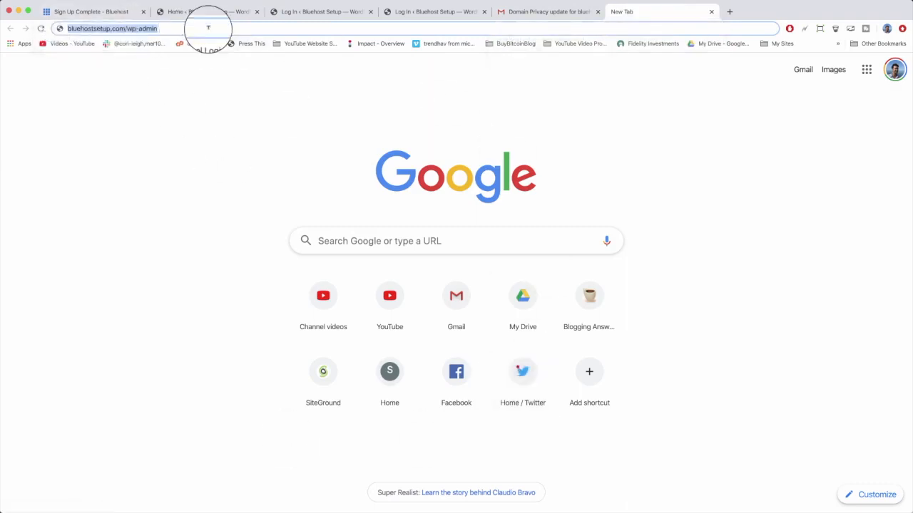
key(Return)
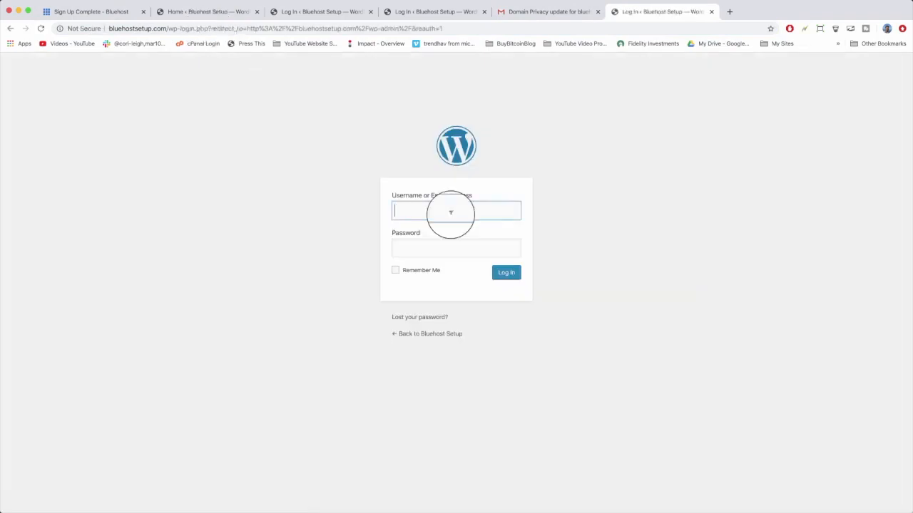
Enter the WordPress admin username and password on the login form and tick Remember Me.
text(gregnarayan1)
key(Tab)
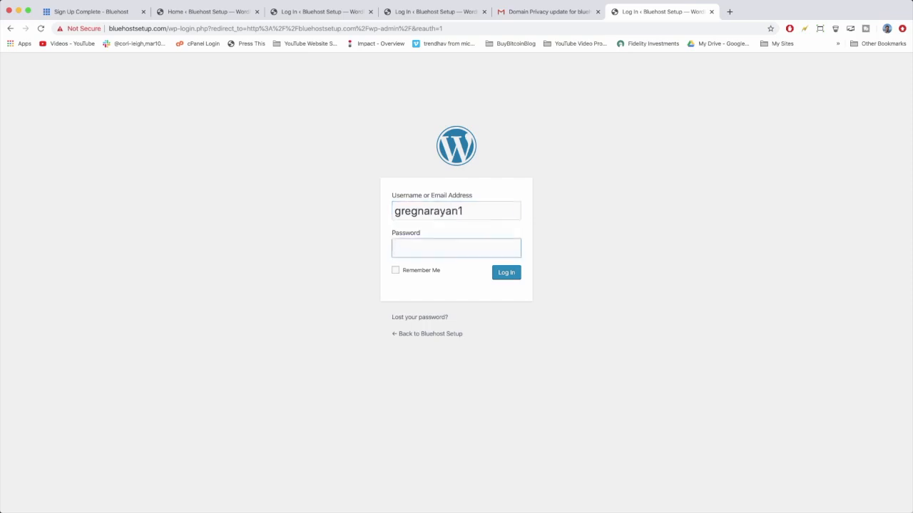
text(••••••••••••)
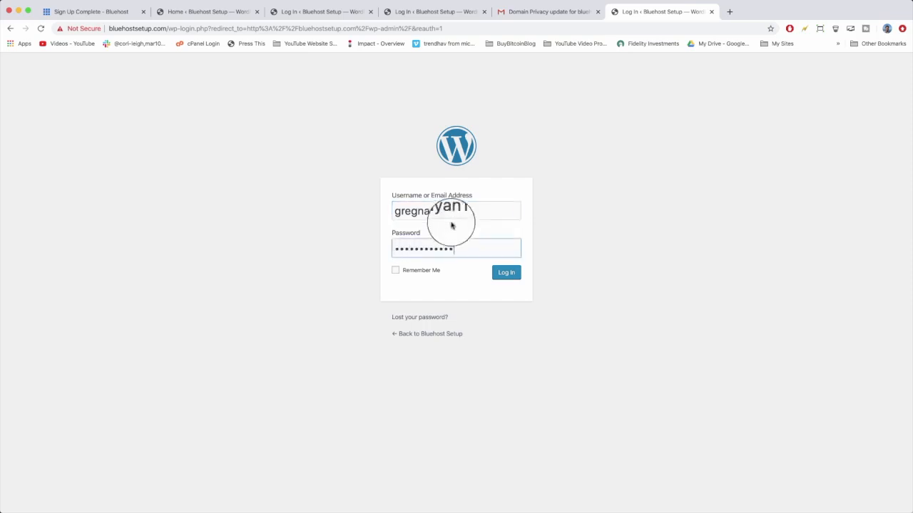
click(427, 274)
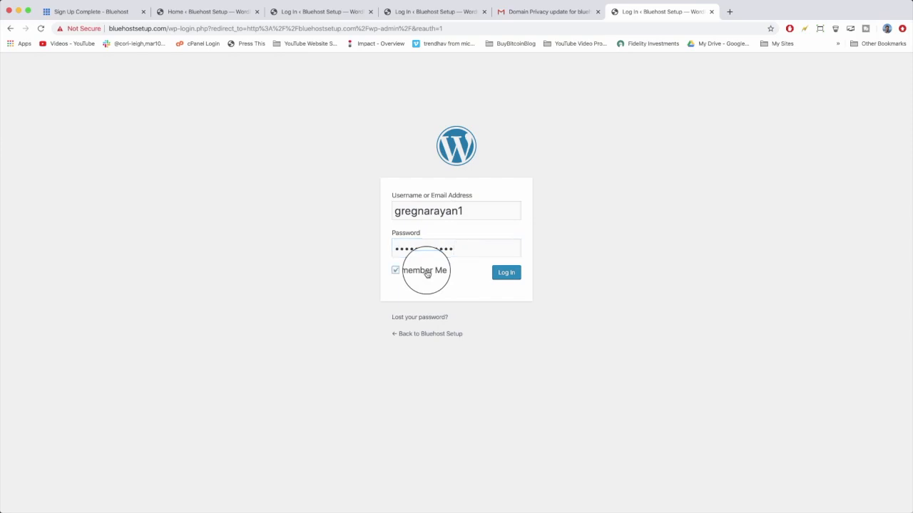
Bookmark the Bluehost Setup WordPress login page and submit the login.
click(770, 28)
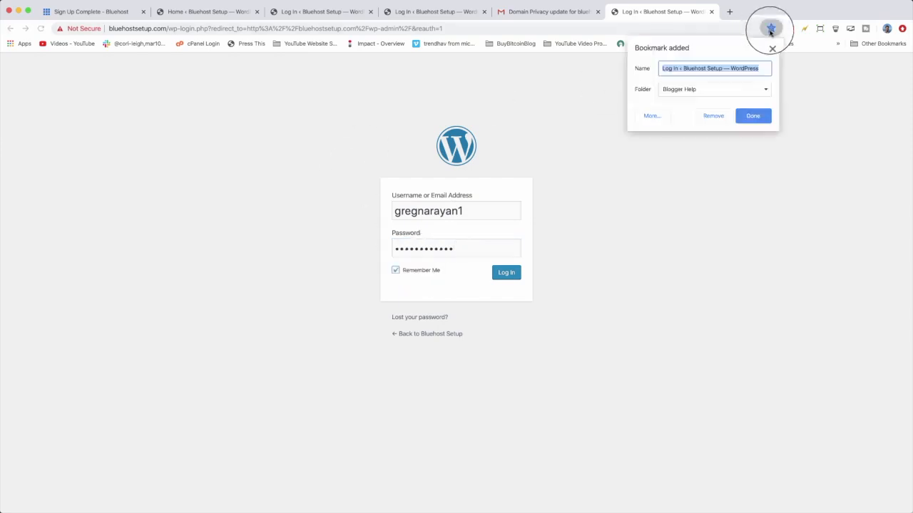
click(752, 116)
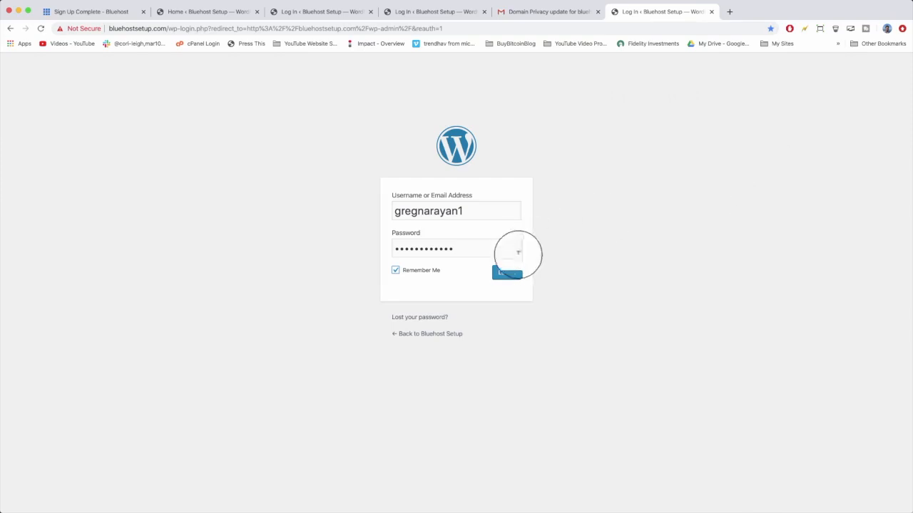
click(515, 275)
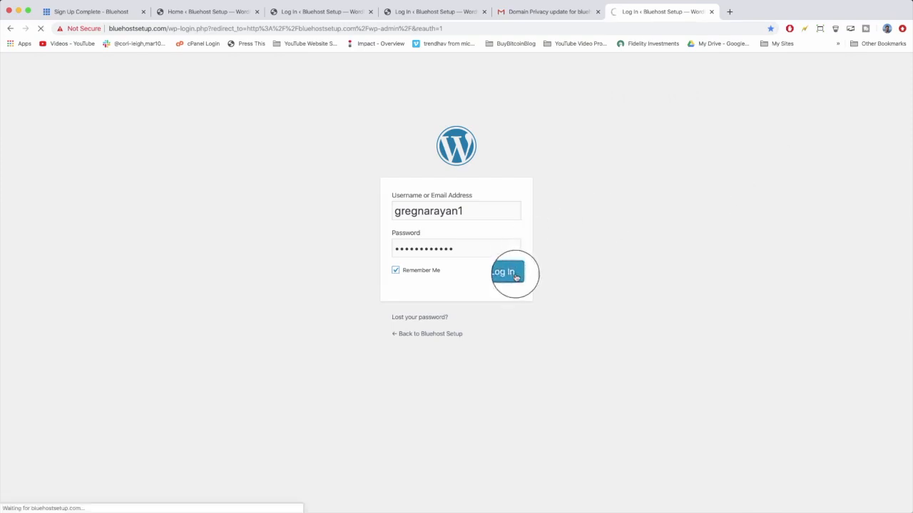
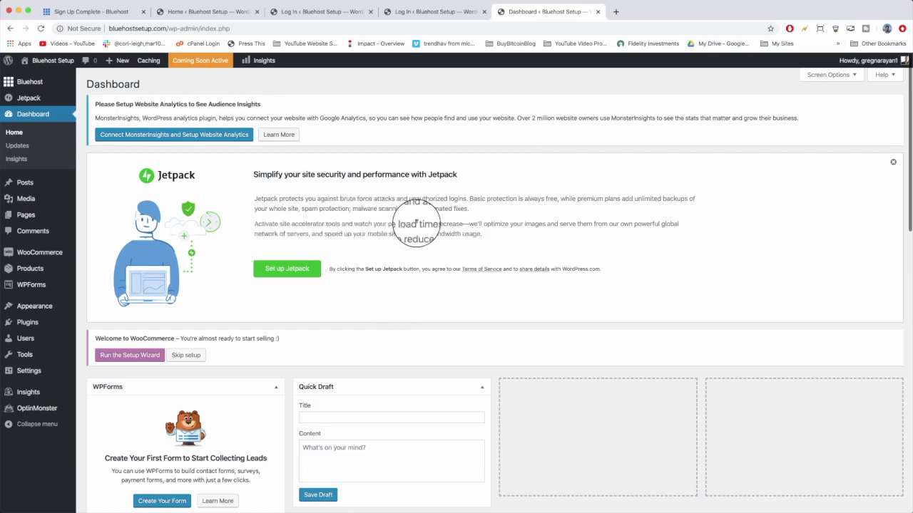
Open the installed plugins list and scroll through it to review which plugins are present.
click(298, 268)
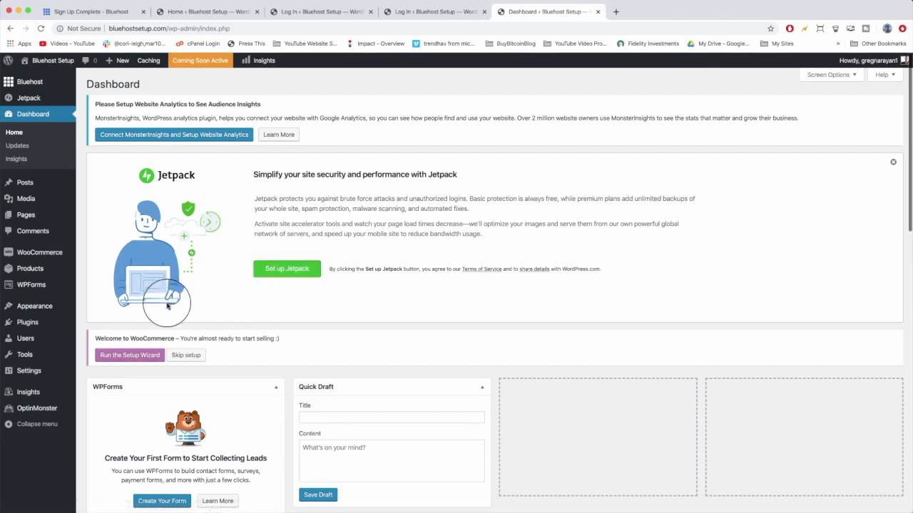
click(32, 324)
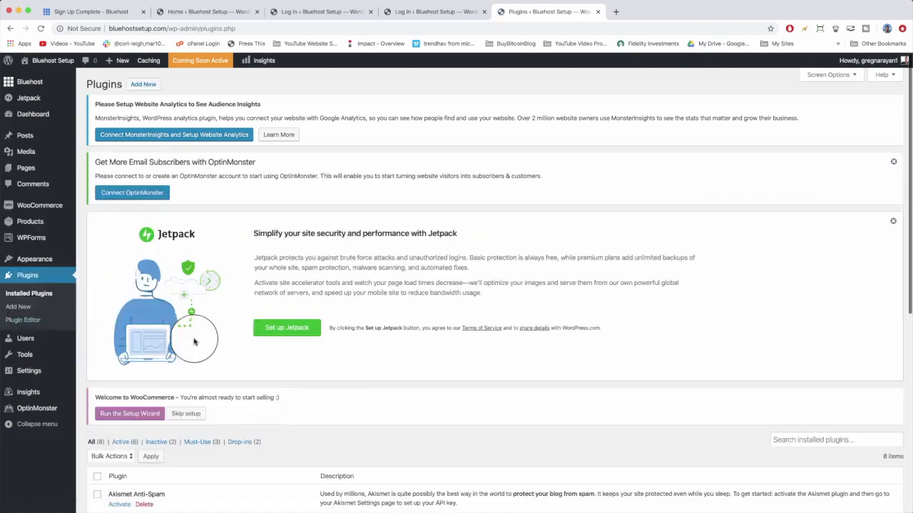
scroll(194, 341, down, 4)
scroll(194, 341, down, 3)
scroll(194, 341, up, 1)
scroll(194, 342, down, 1)
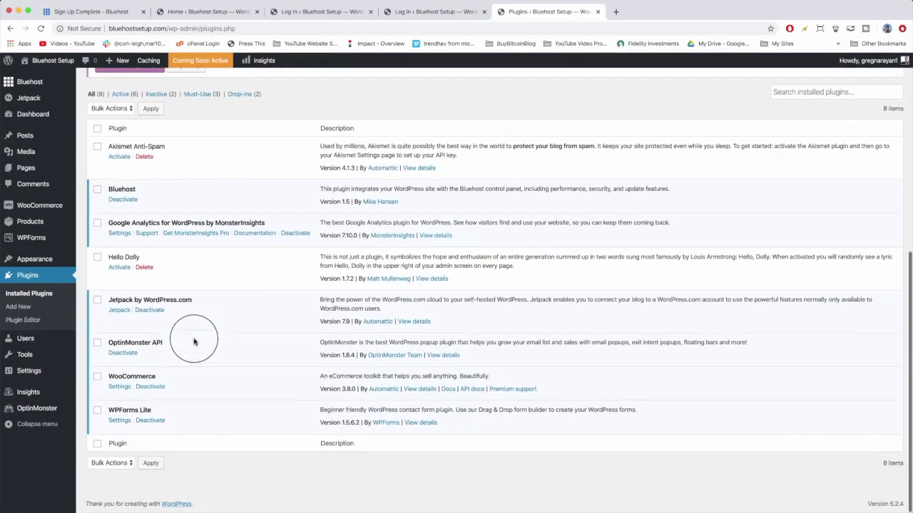
scroll(191, 341, up, 5)
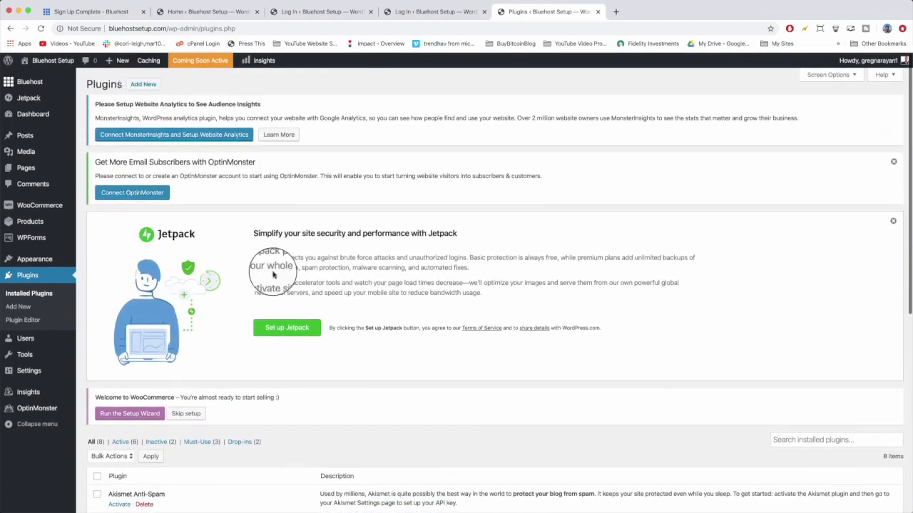
scroll(278, 270, down, 5)
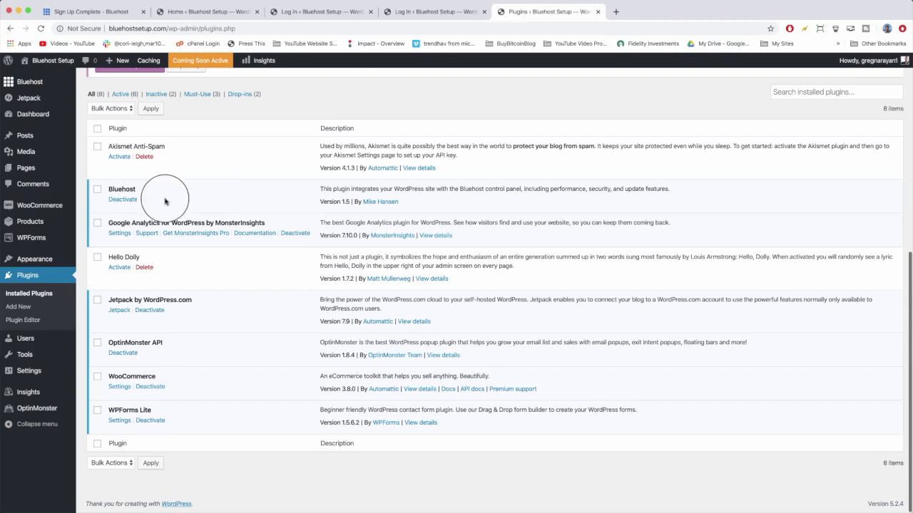
Activate the Akismet Anti-Spam plugin and return to the installed plugins list.
click(118, 160)
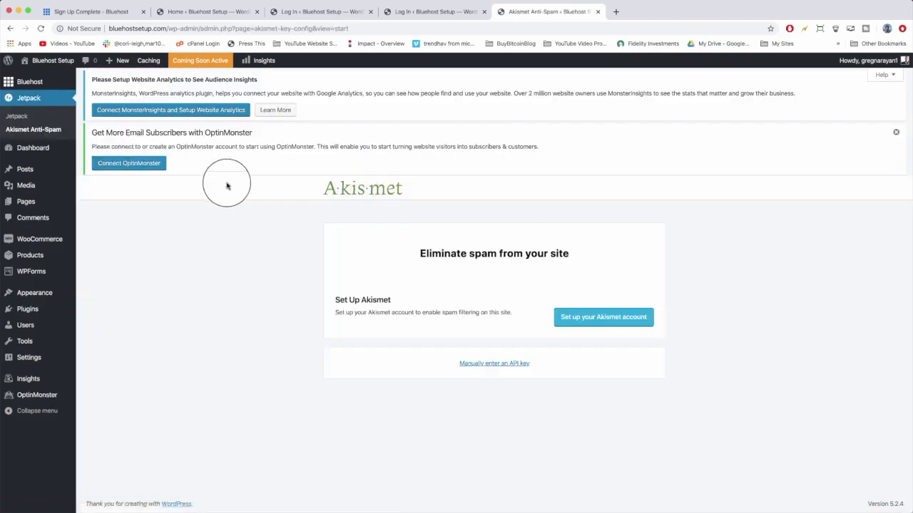
click(24, 312)
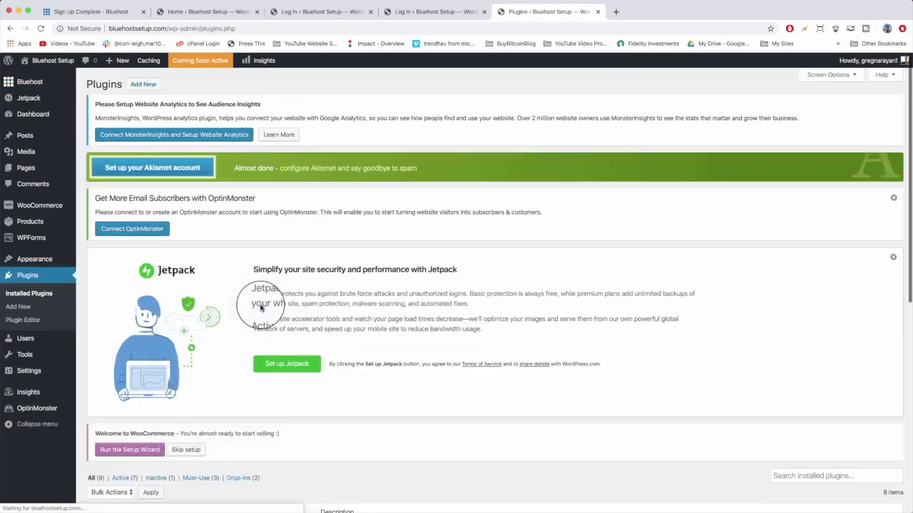
Deactivate the Google Analytics for WordPress by MonsterInsights plugin, submitting the quick feedback dialog.
scroll(260, 307, down, 10)
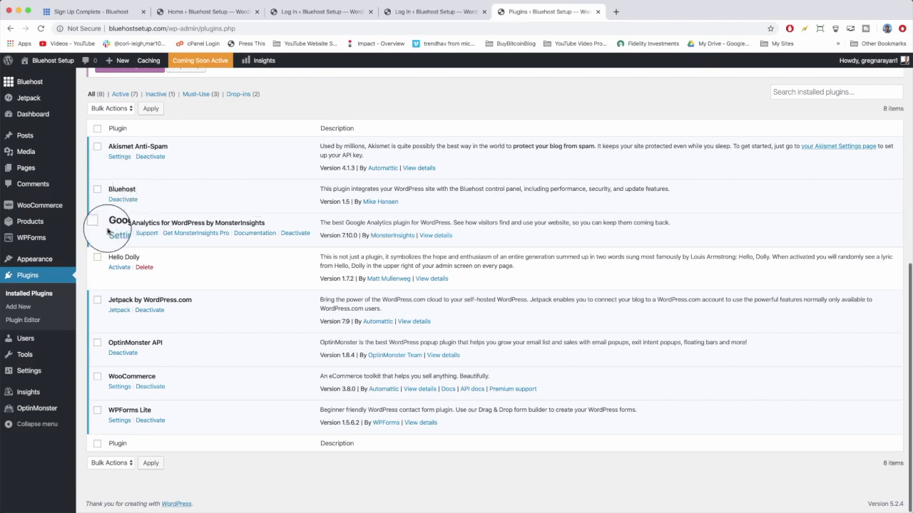
click(293, 234)
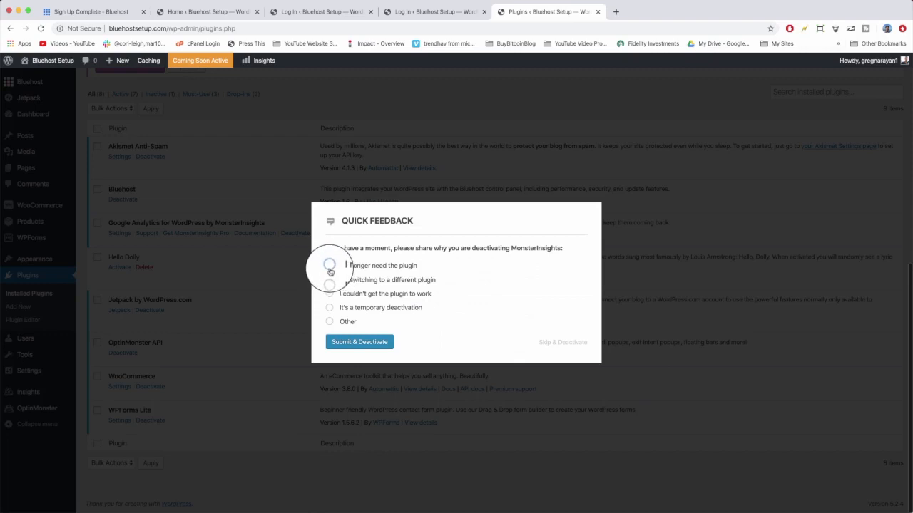
click(351, 343)
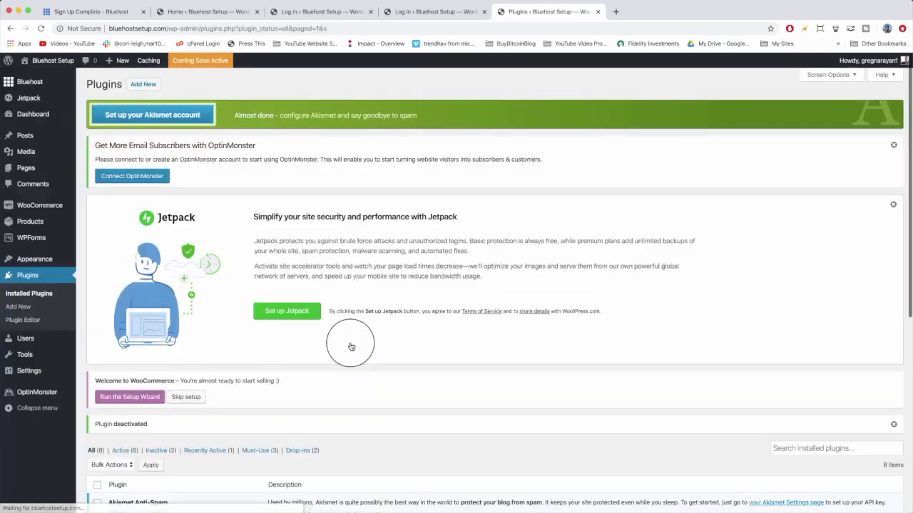
Delete the Google Analytics for WordPress by MonsterInsights and Hello Dolly plugins, confirming each deletion.
scroll(351, 347, down, 10)
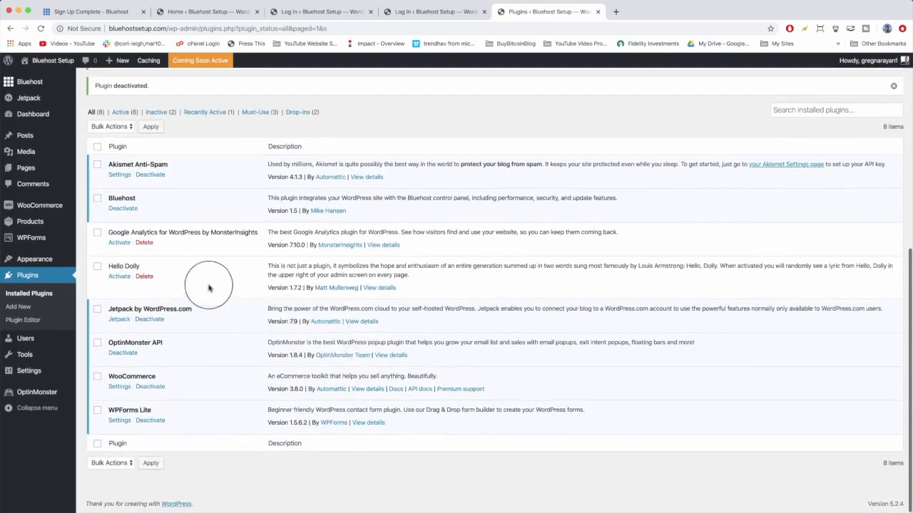
click(145, 242)
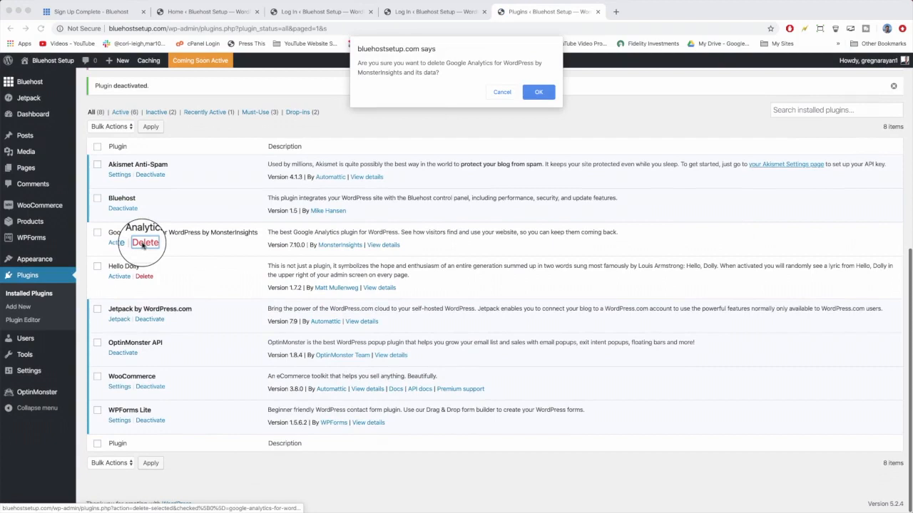
key(Return)
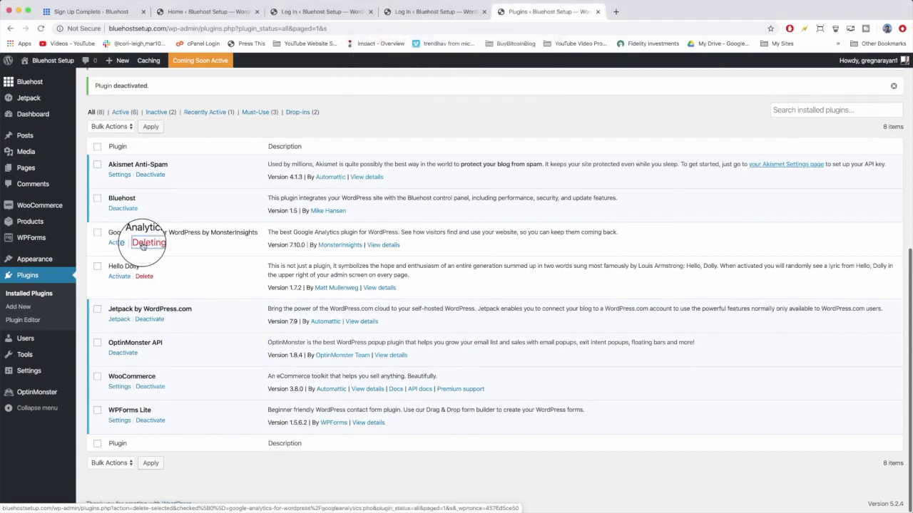
click(149, 277)
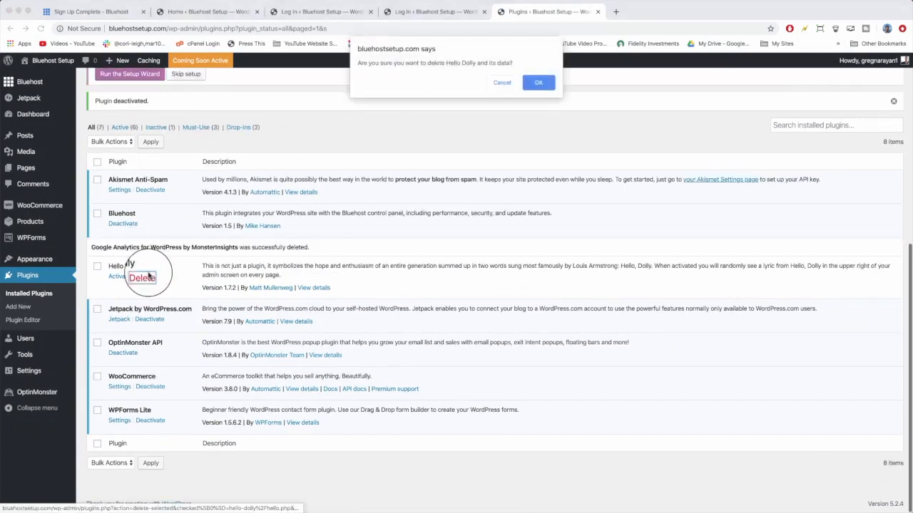
key(Return)
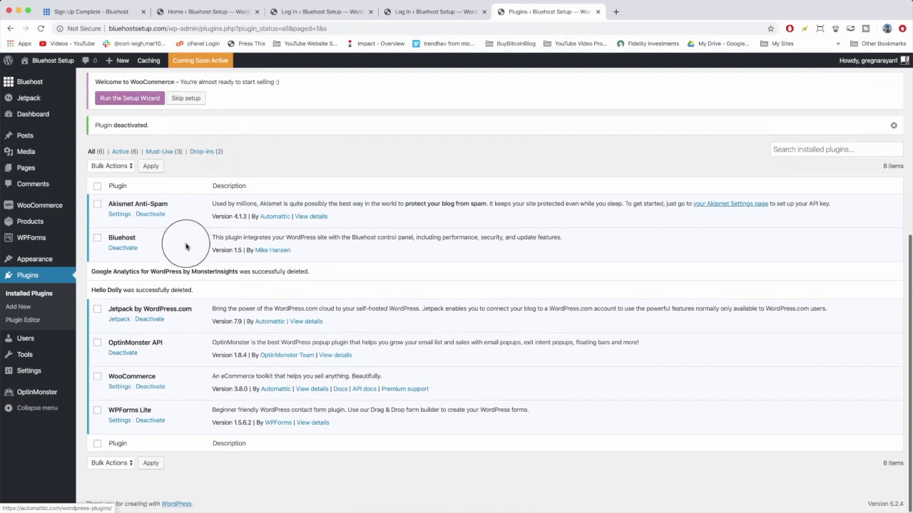
Deactivate the Jetpack by WordPress.com and OptinMonster API plugins.
click(155, 323)
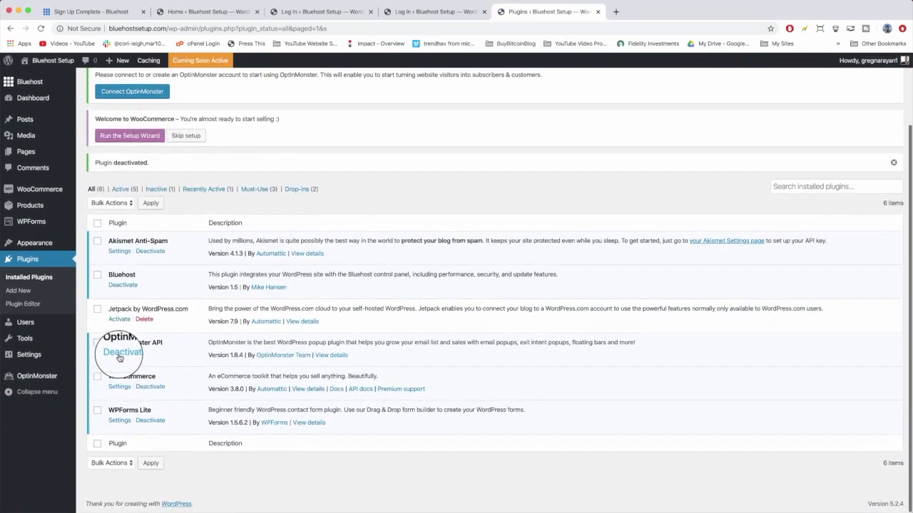
click(121, 353)
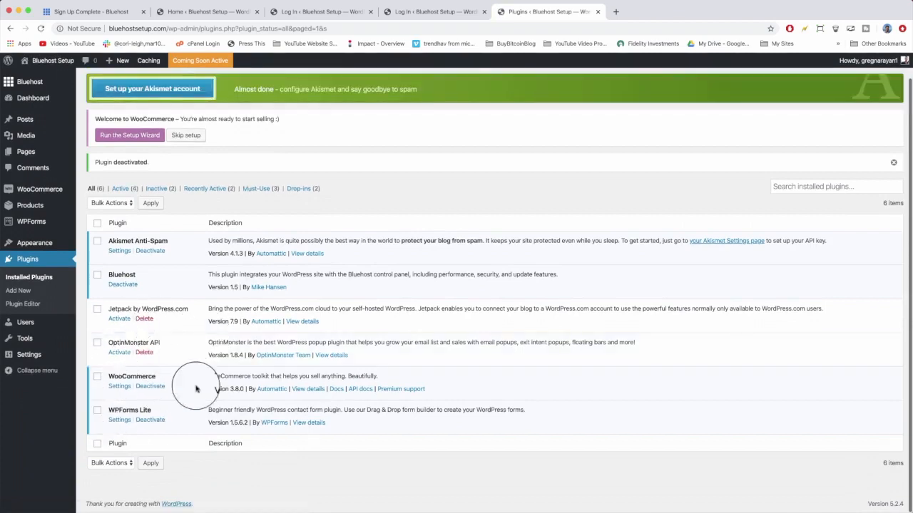
Deactivate WPForms Lite with the reason 'I no longer need the plugin', then delete it.
click(149, 420)
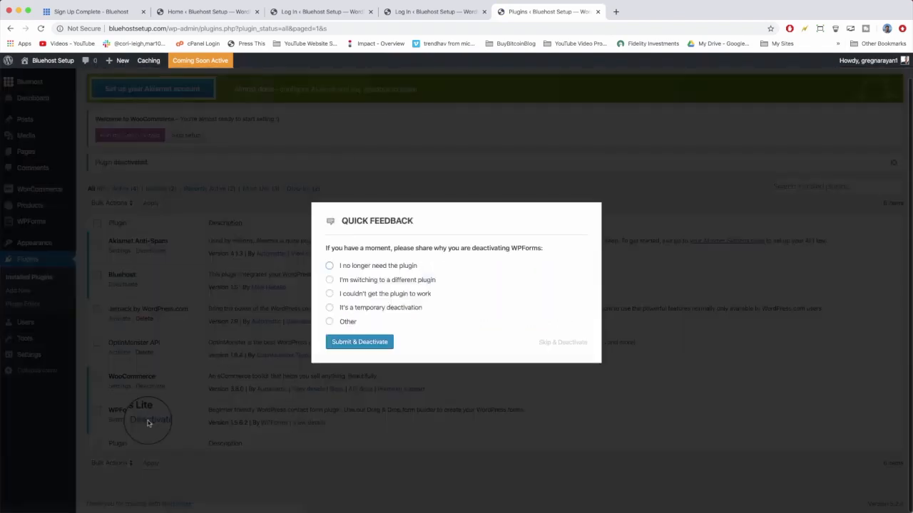
click(329, 266)
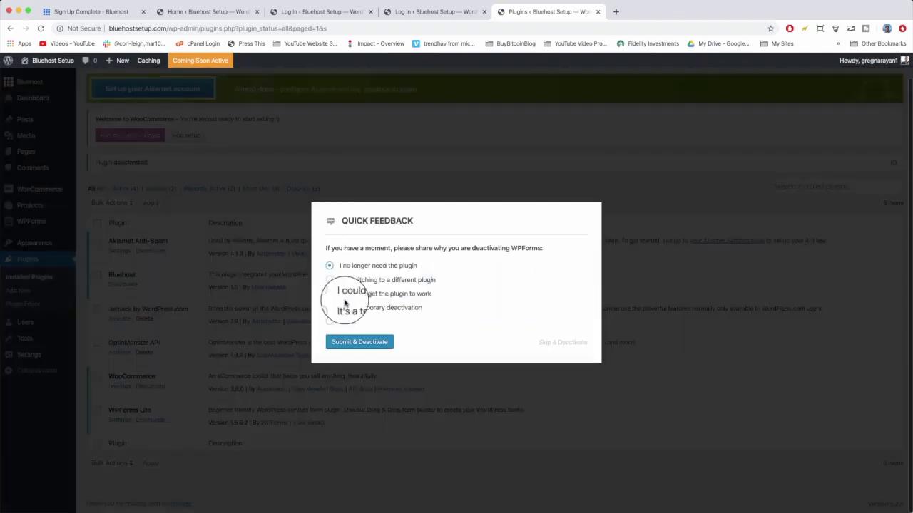
click(359, 343)
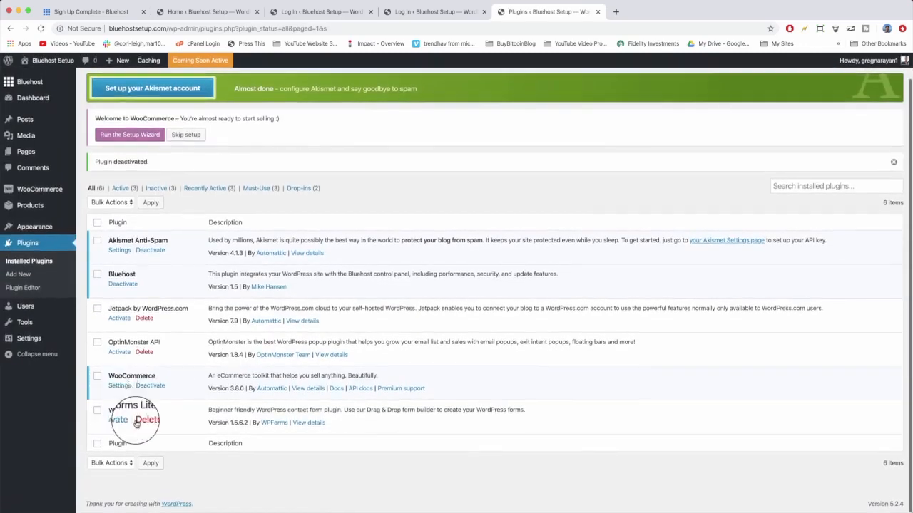
click(143, 421)
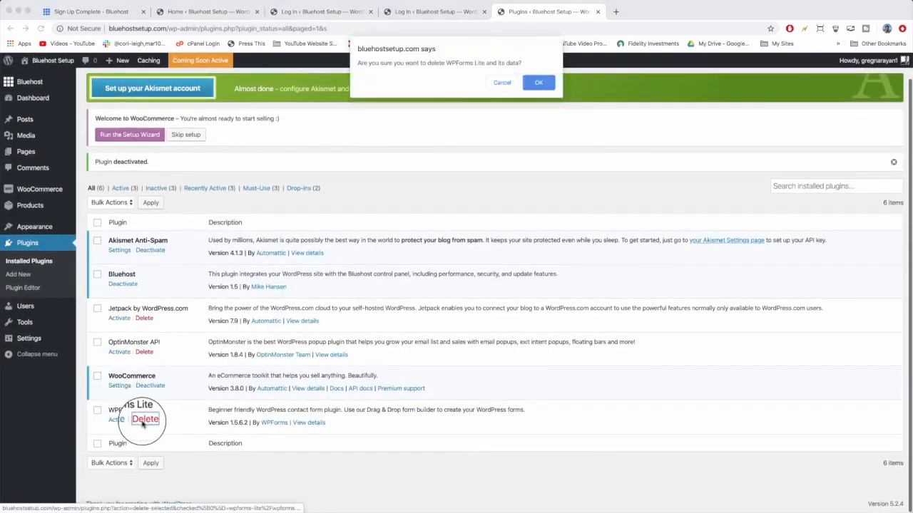
key(Return)
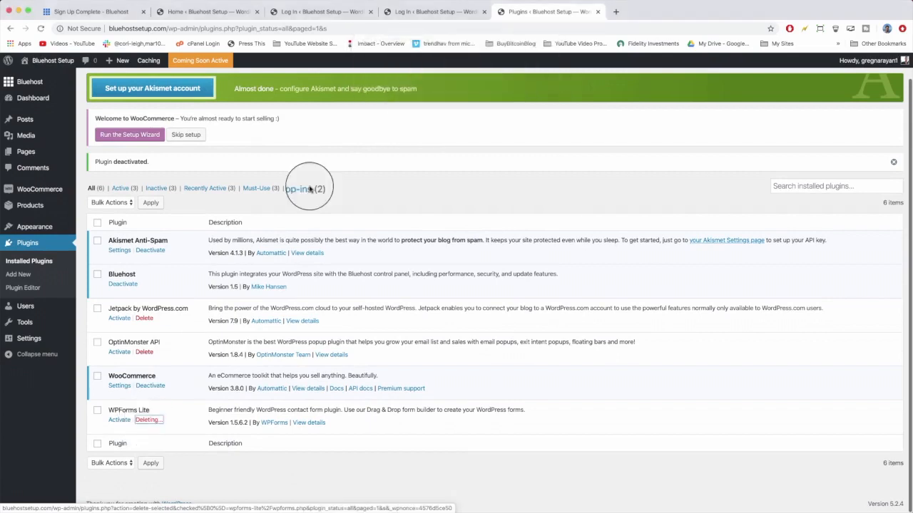
Select Jetpack by WordPress.com and OptinMonster API and delete both with the Delete bulk action.
click(97, 323)
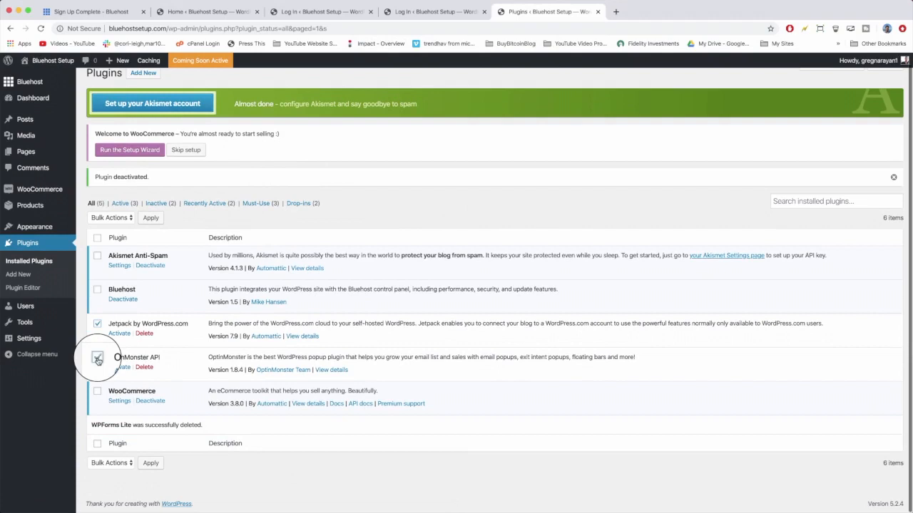
click(113, 218)
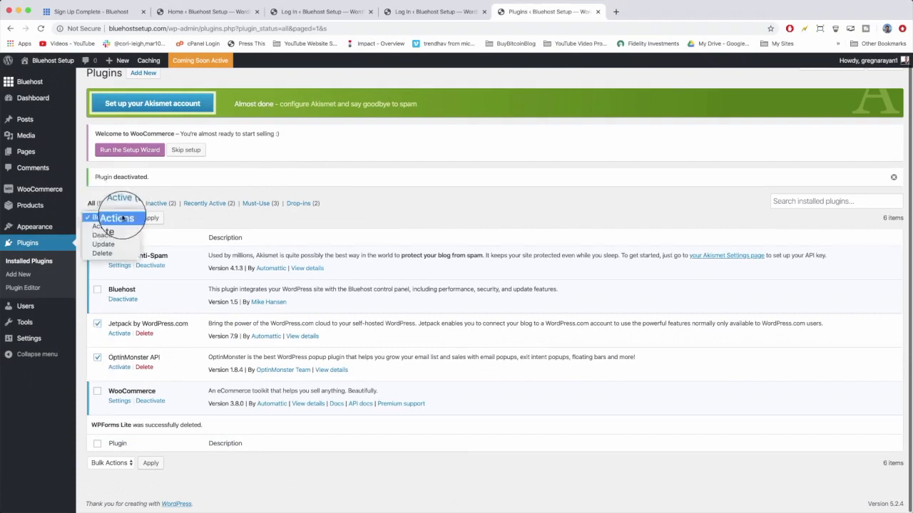
click(123, 255)
click(151, 217)
key(Return)
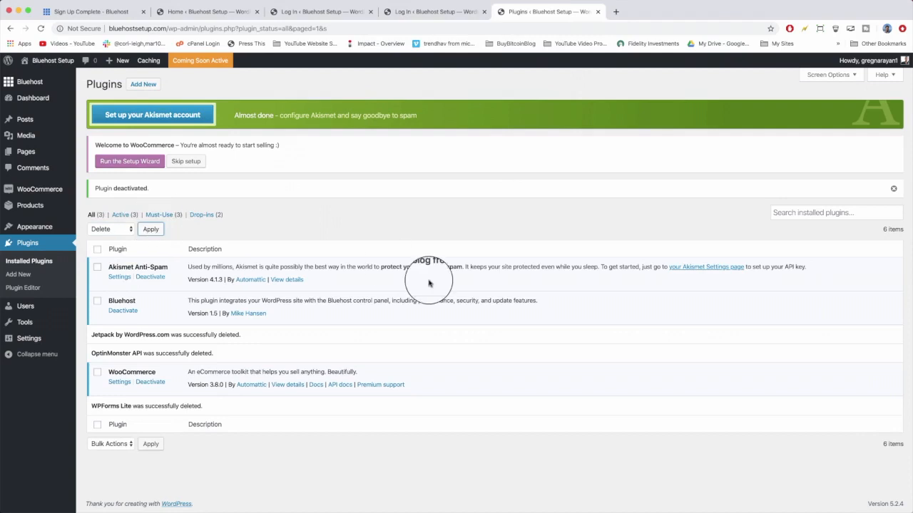
Search new plugins for elementor, then install and activate Elementor Page Builder.
click(137, 89)
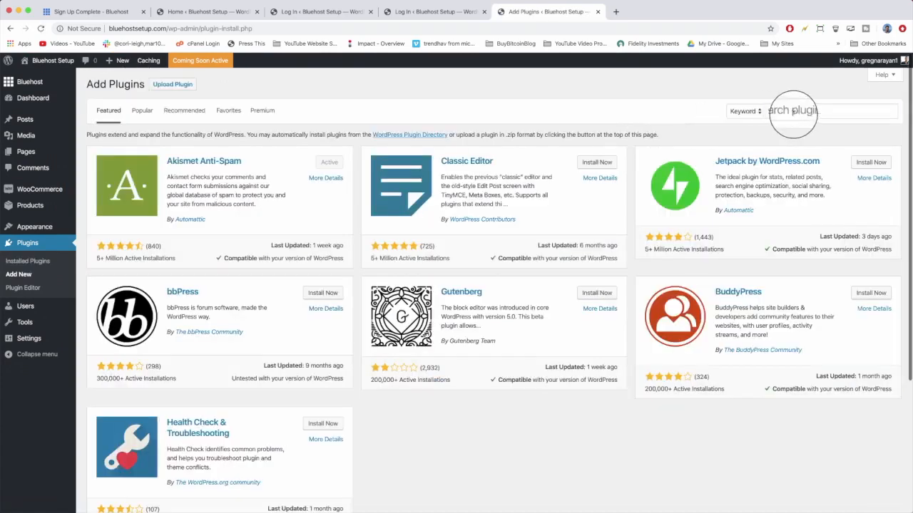
text(elementor)
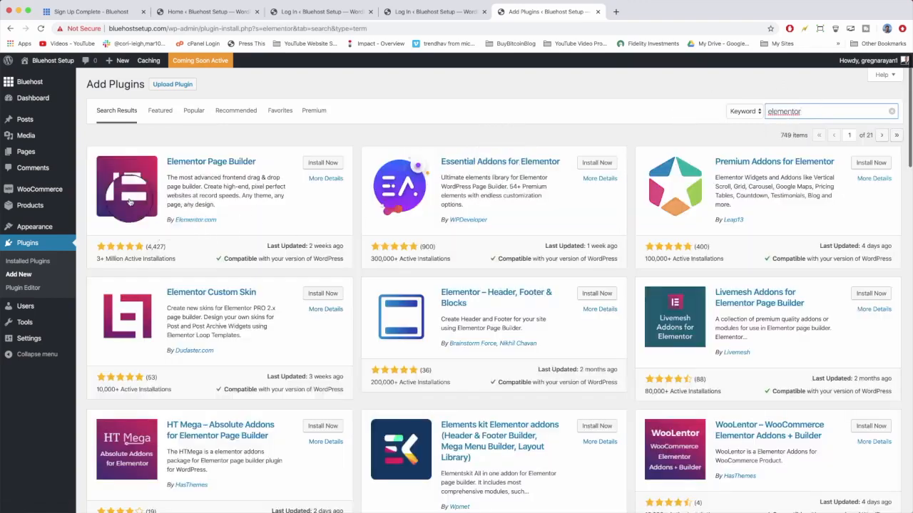
click(312, 165)
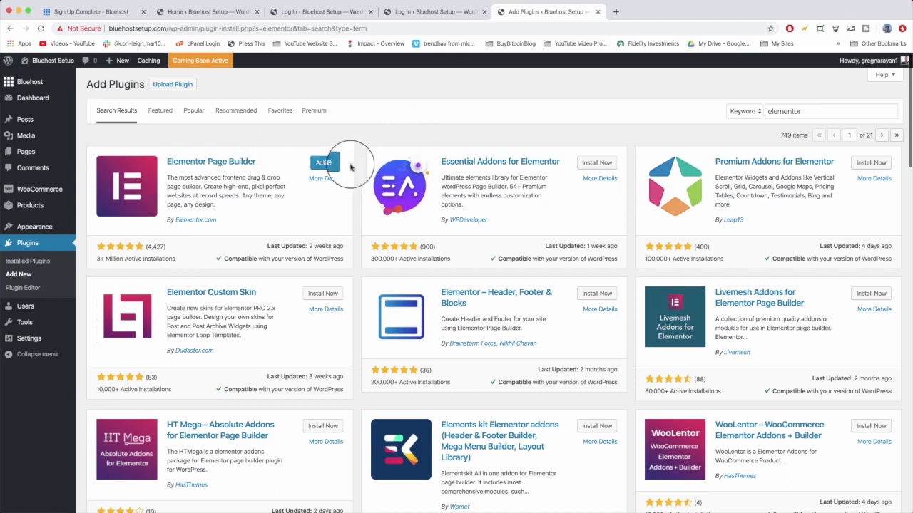
click(326, 162)
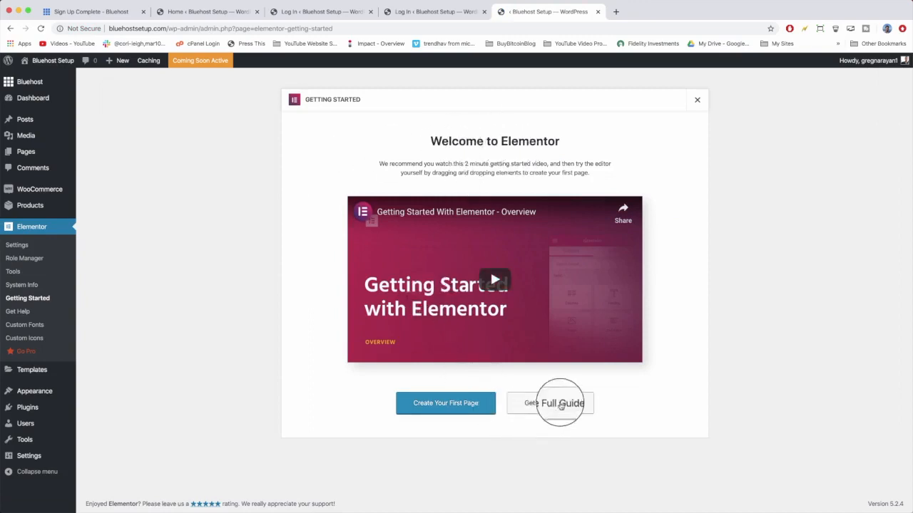
Open Elementor's Get the Full Guide page in a new tab, browse it, and return to the WordPress tab.
right_click(554, 405)
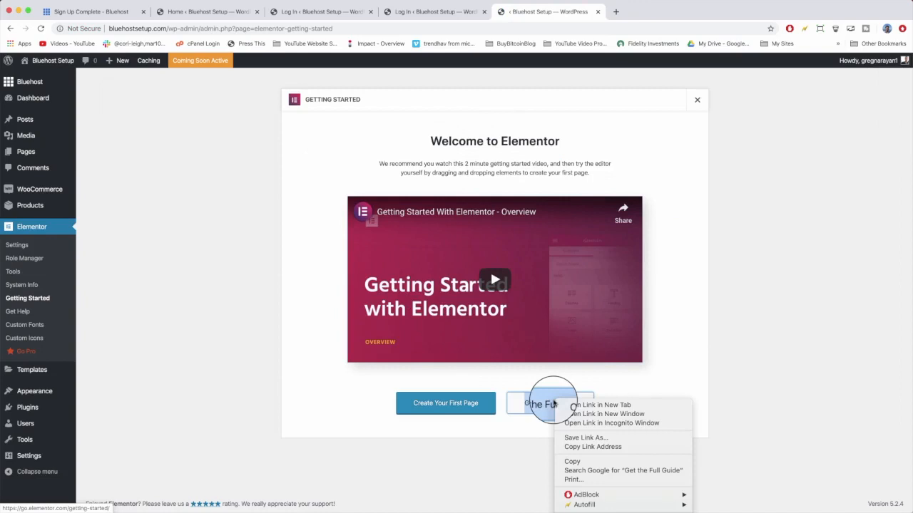
click(575, 405)
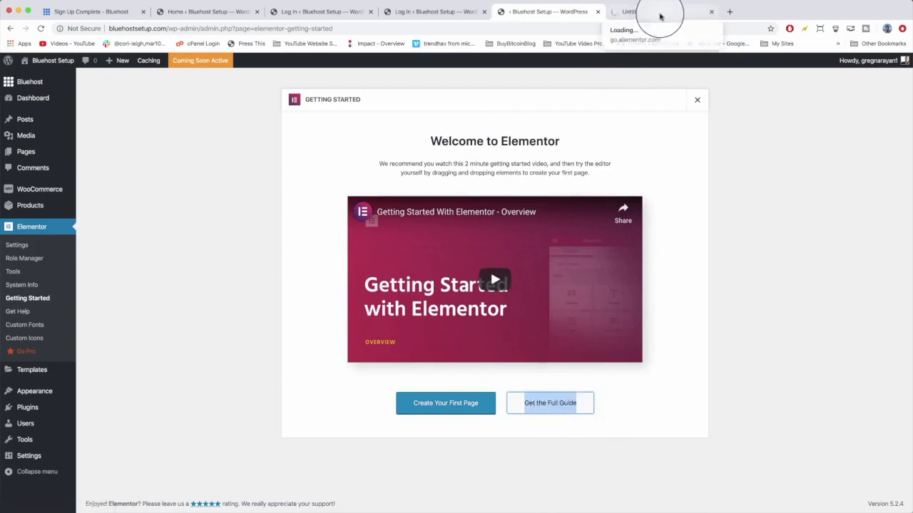
click(653, 12)
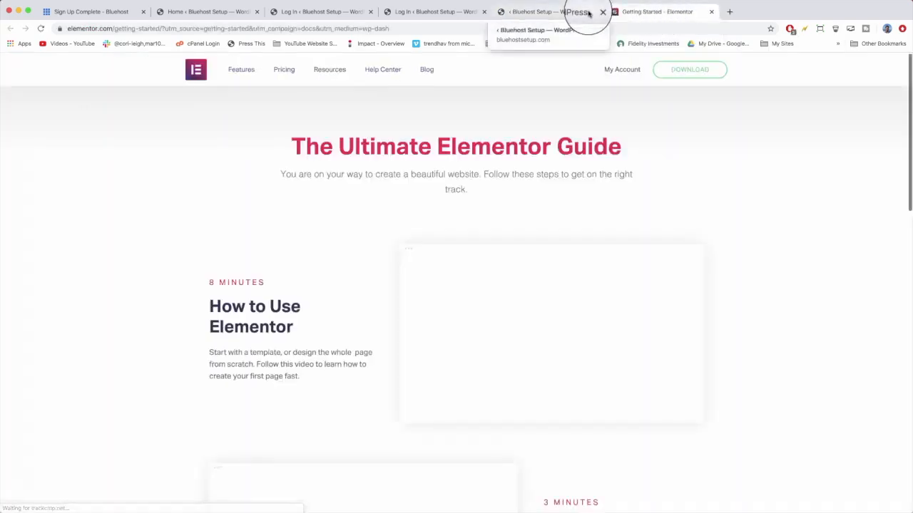
scroll(363, 209, down, 15)
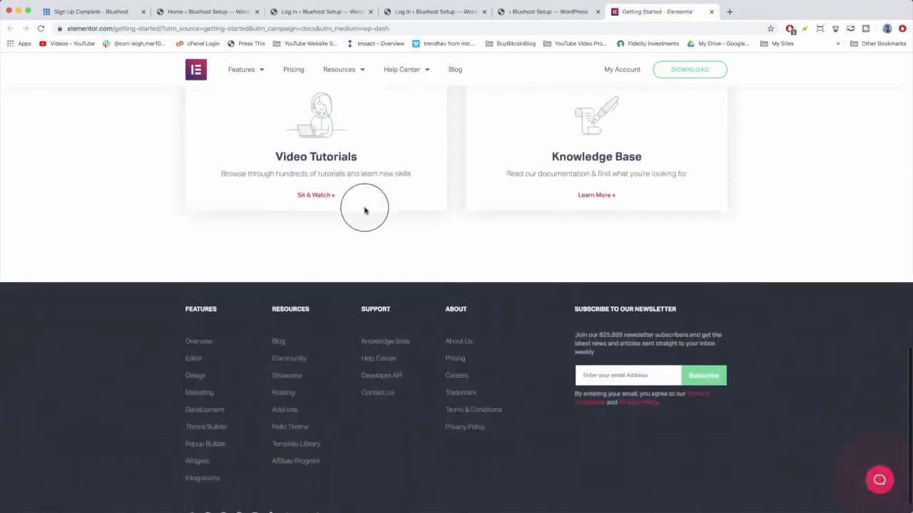
scroll(364, 210, up, 15)
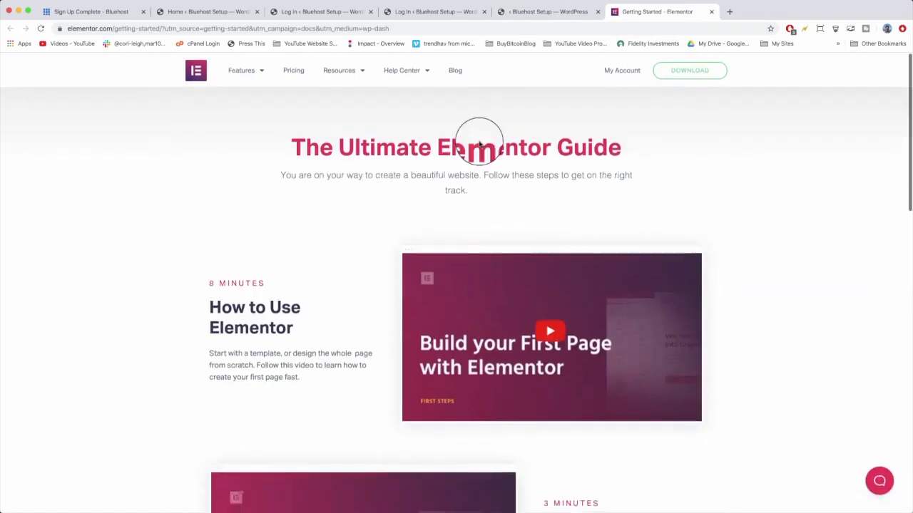
click(549, 13)
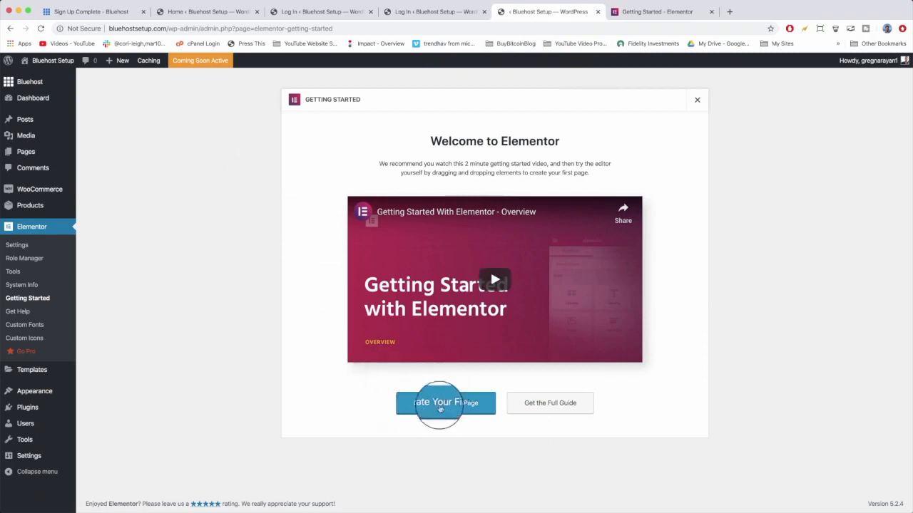
Search new plugins for contact form 7, then install and activate Contact Form 7.
mouse_move(23, 157)
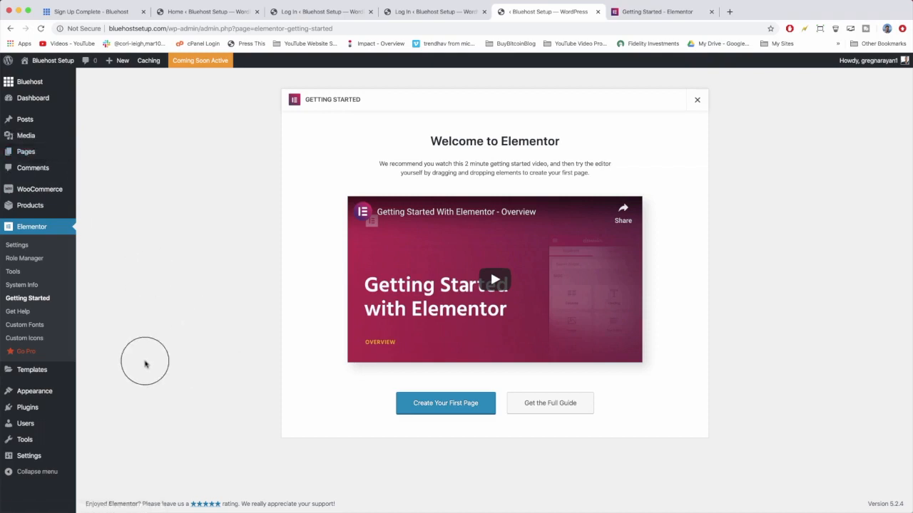
mouse_move(24, 408)
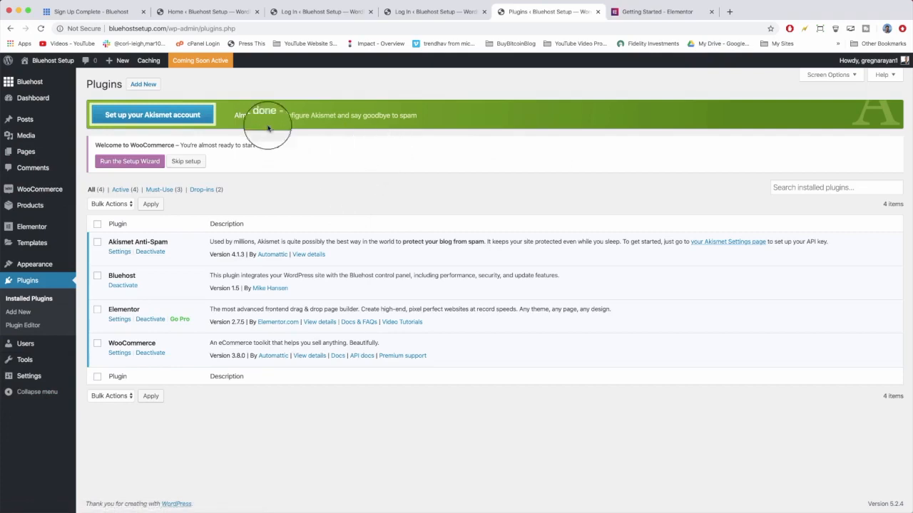
click(142, 85)
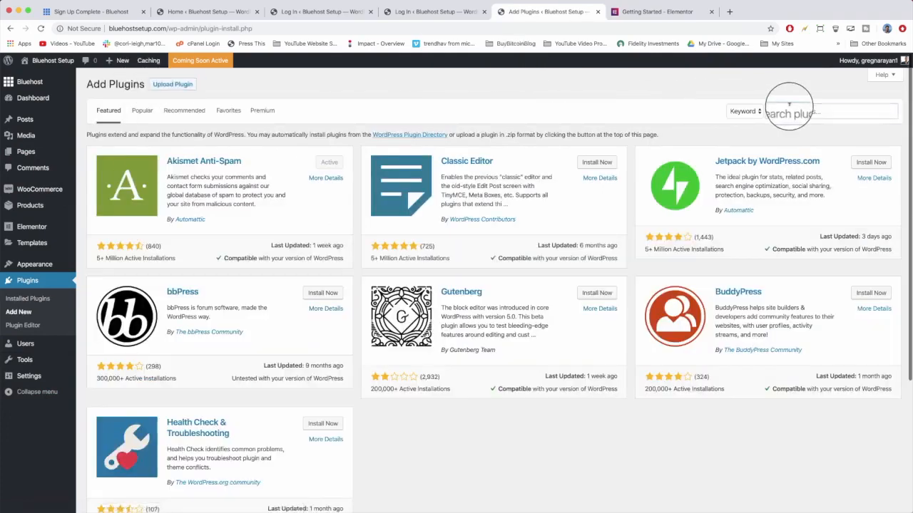
text(contact form 7)
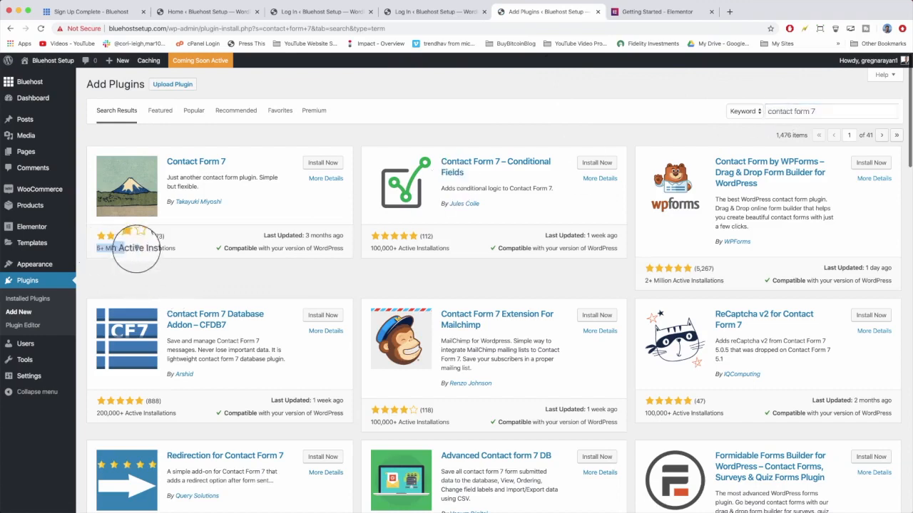
drag(142, 236, 176, 251)
click(180, 251)
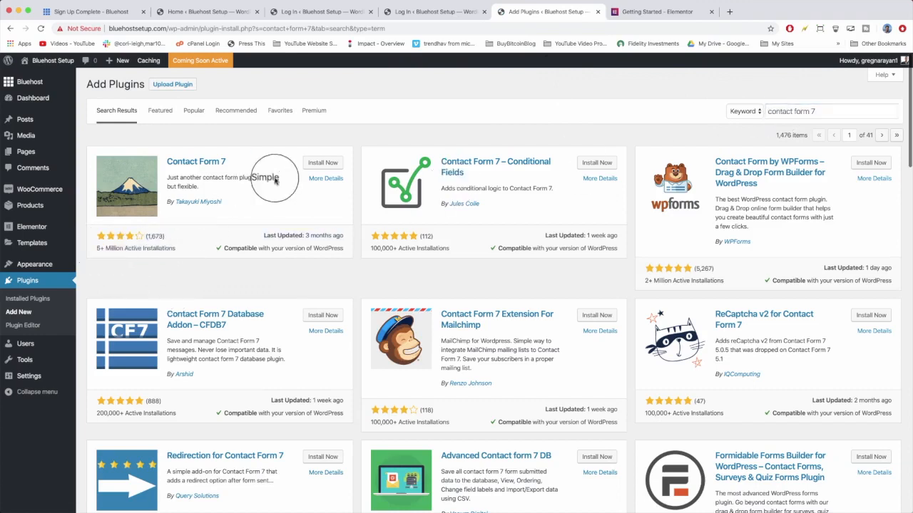
click(322, 163)
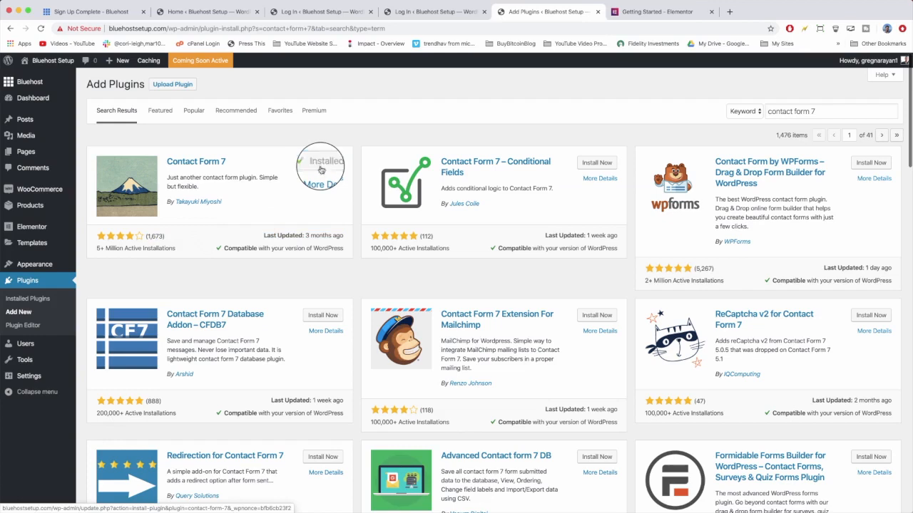
click(322, 164)
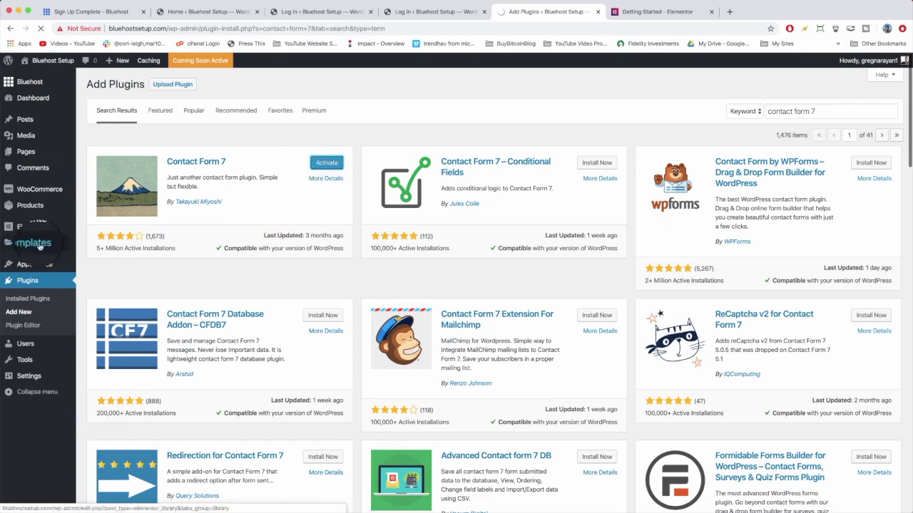
click(26, 285)
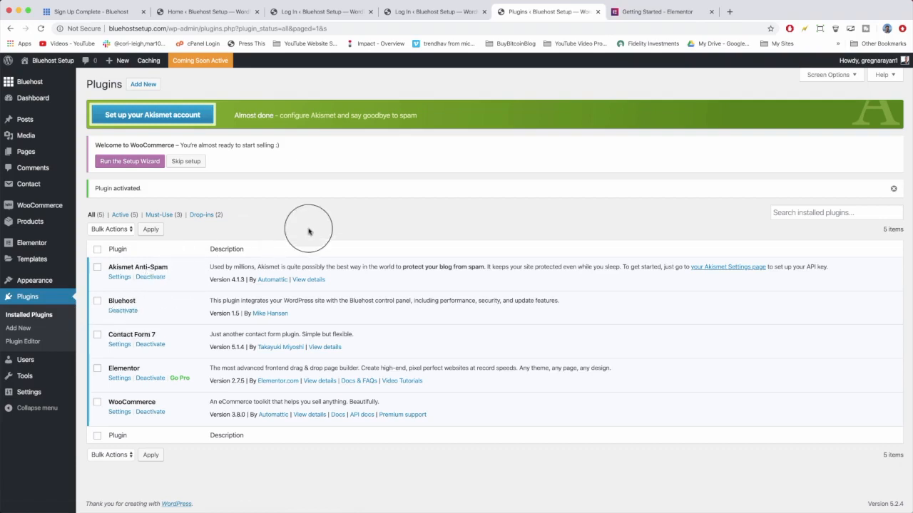
Visit the live site, scroll through its front page, and return to the dashboard.
mouse_move(57, 62)
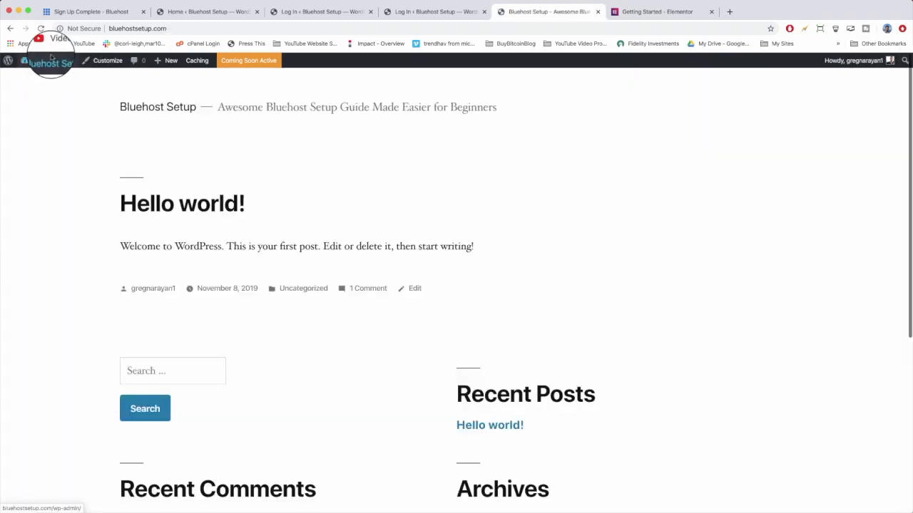
scroll(393, 297, down, 5)
scroll(394, 297, up, 5)
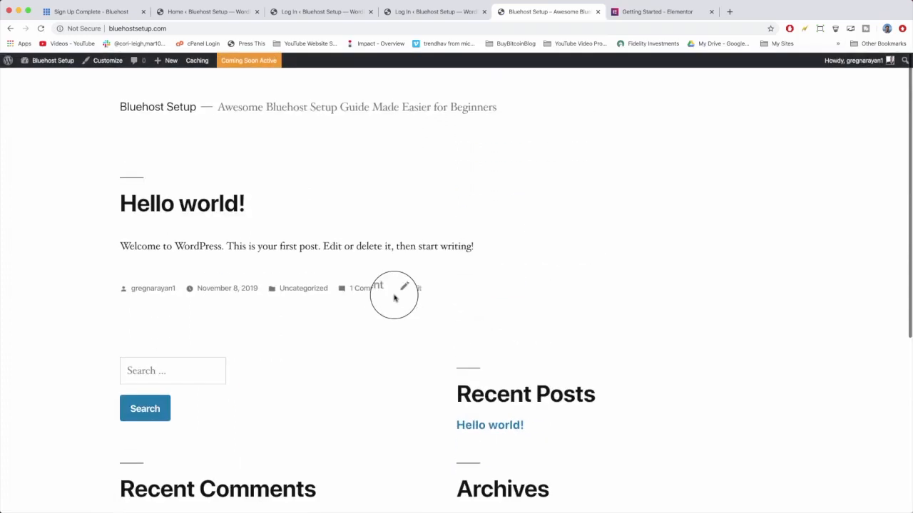
scroll(394, 298, down, 5)
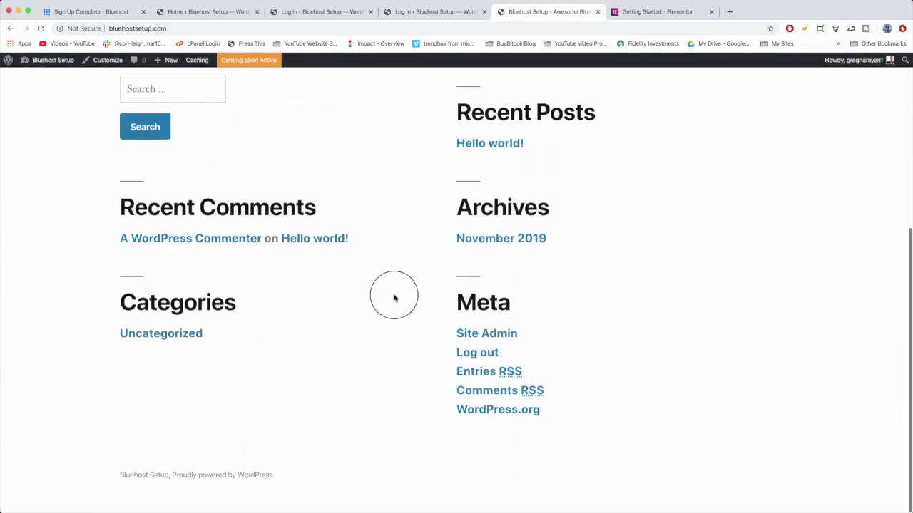
scroll(394, 298, up, 5)
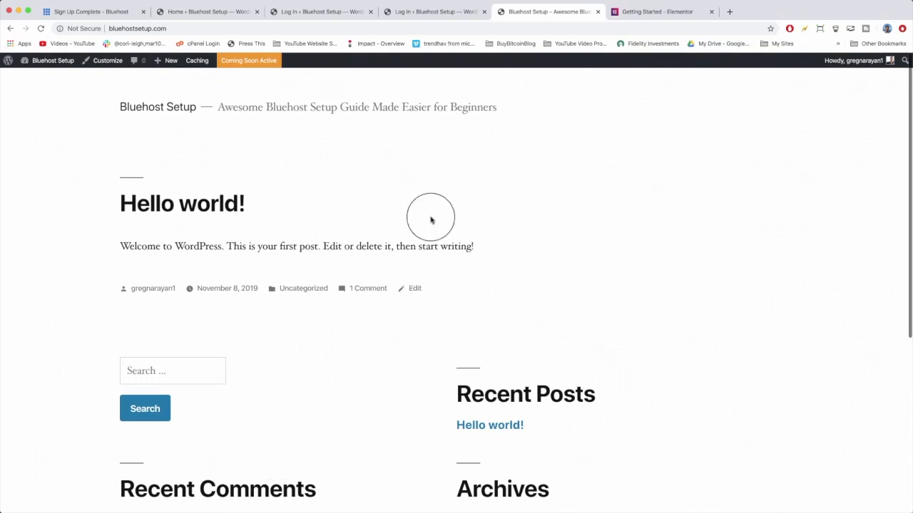
scroll(431, 220, down, 5)
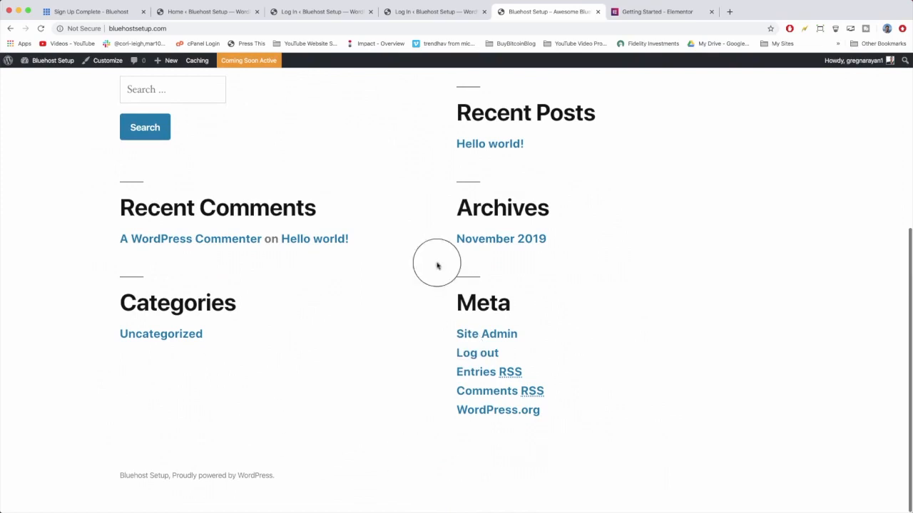
scroll(437, 265, up, 3)
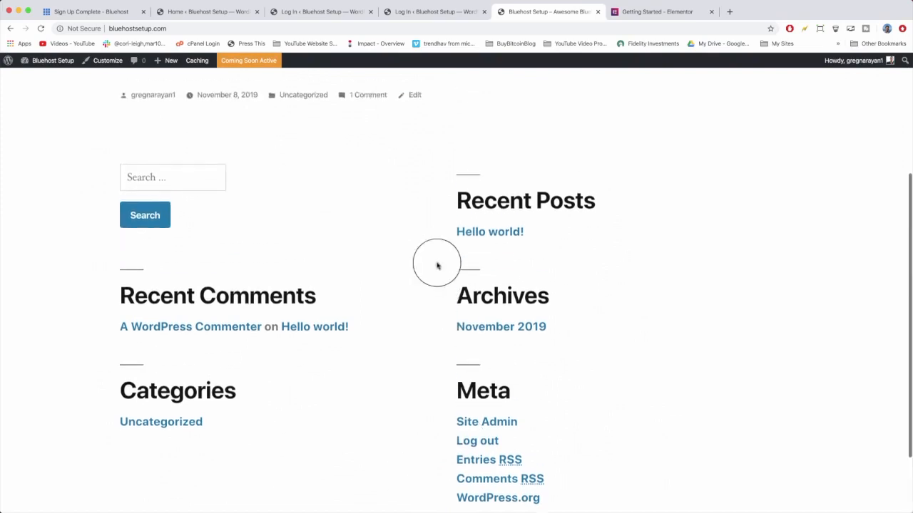
scroll(437, 265, up, 6)
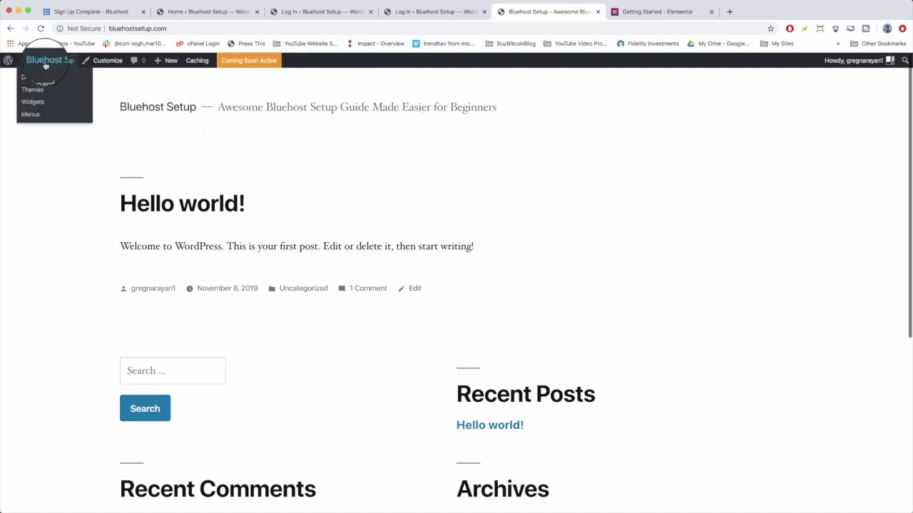
click(45, 64)
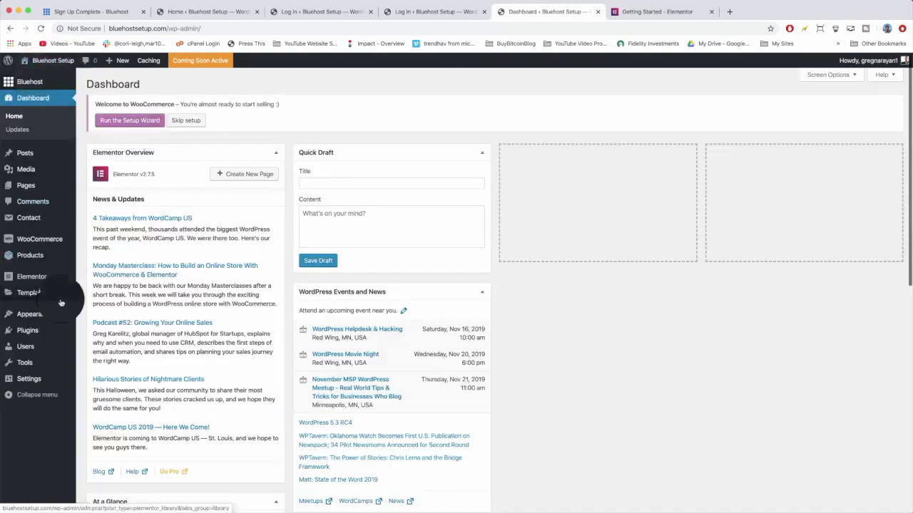
Open the Twenty Seventeen theme's details and activate it.
mouse_move(37, 322)
click(87, 318)
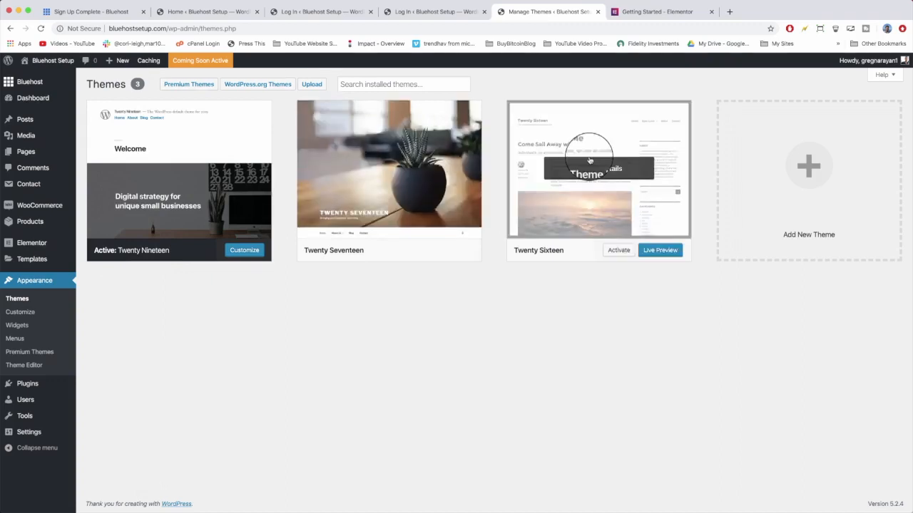
click(348, 138)
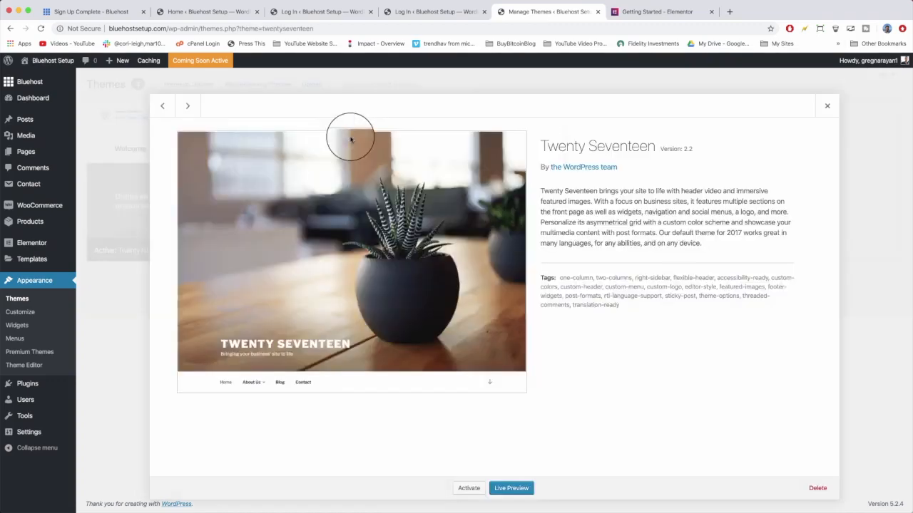
click(463, 489)
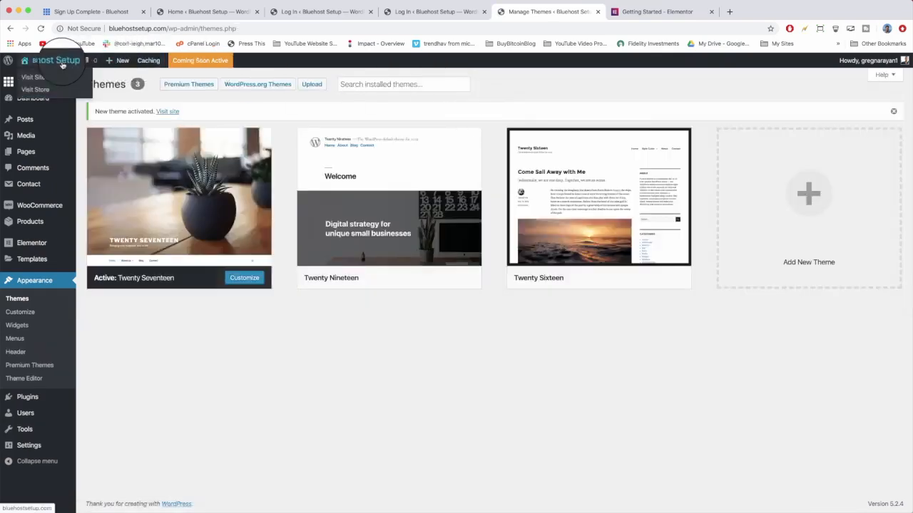
Visit the site to view its front page with the new theme, then go back to the dashboard.
click(62, 64)
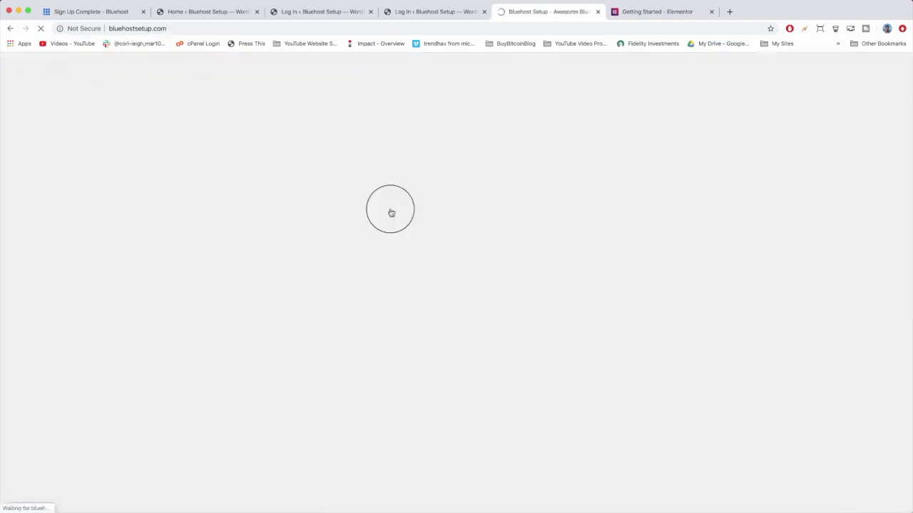
scroll(390, 212, down, 5)
scroll(391, 209, down, 3)
scroll(393, 352, up, 10)
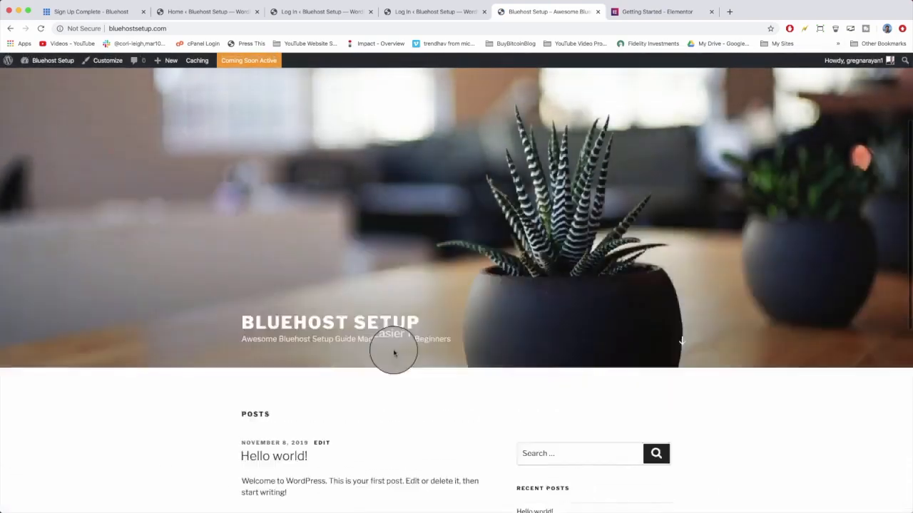
scroll(393, 352, up, 2)
mouse_move(51, 65)
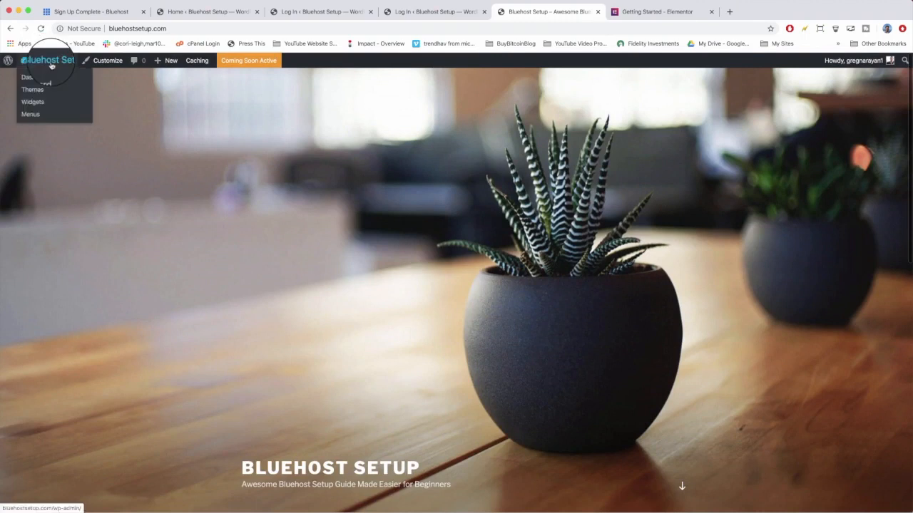
click(55, 62)
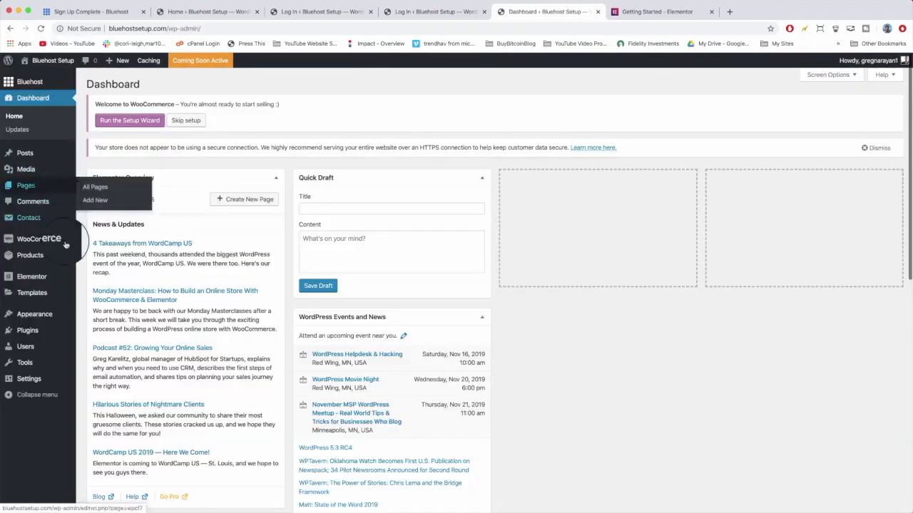
Open the Twenty Nineteen theme's details and delete the theme, confirming the deletion.
mouse_move(43, 315)
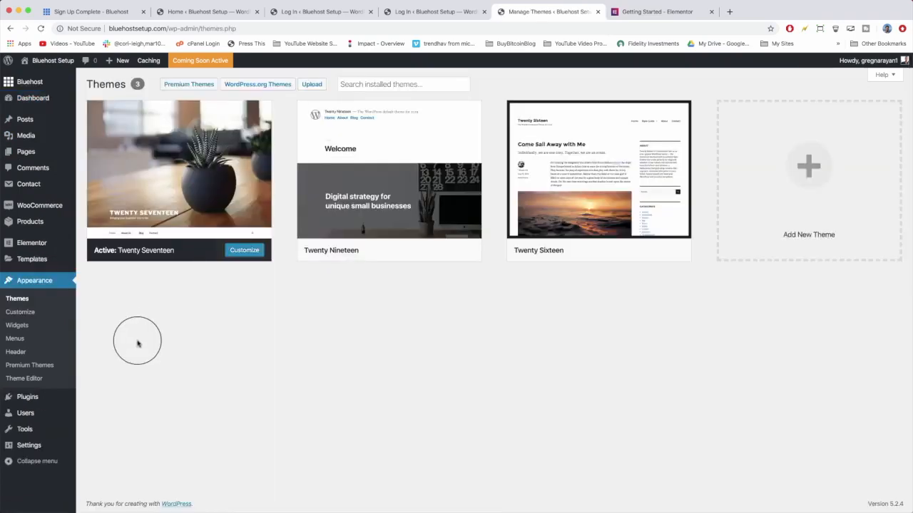
mouse_move(361, 189)
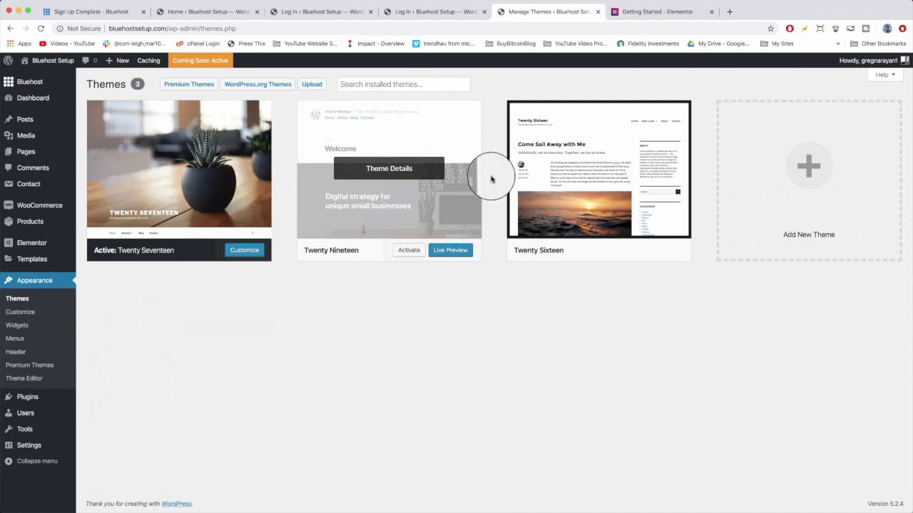
click(439, 139)
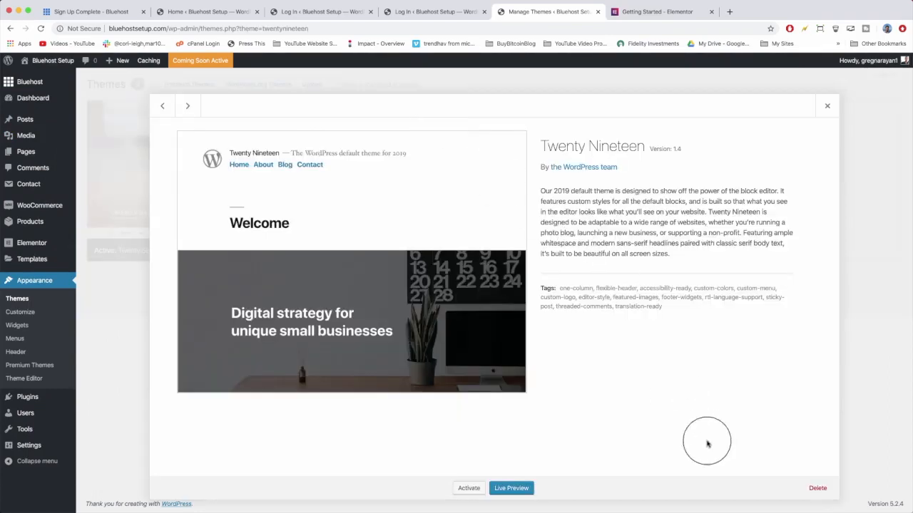
click(820, 489)
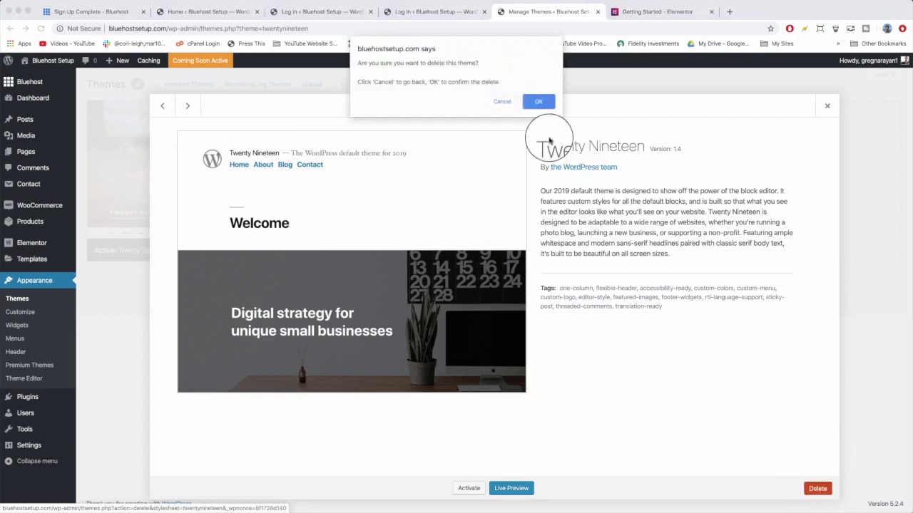
click(538, 102)
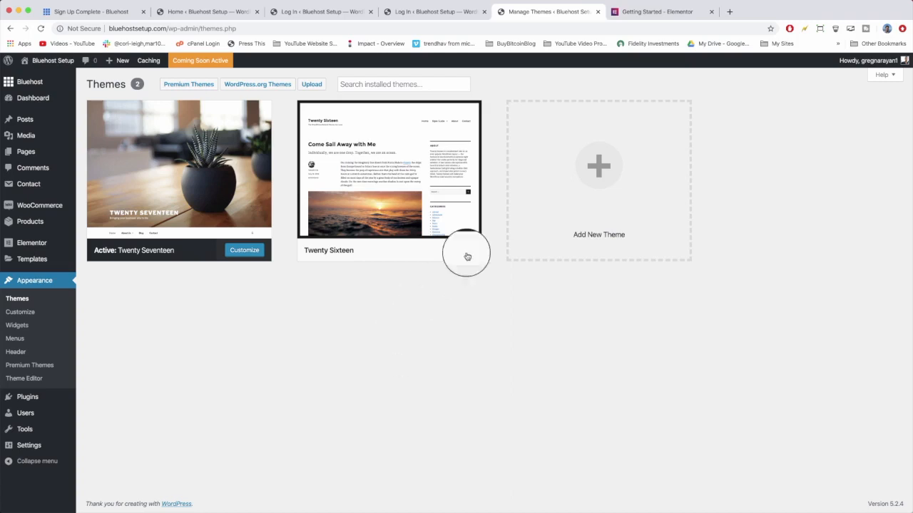
Add a new theme by searching for oceanwp, then install and activate OceanWP.
click(604, 174)
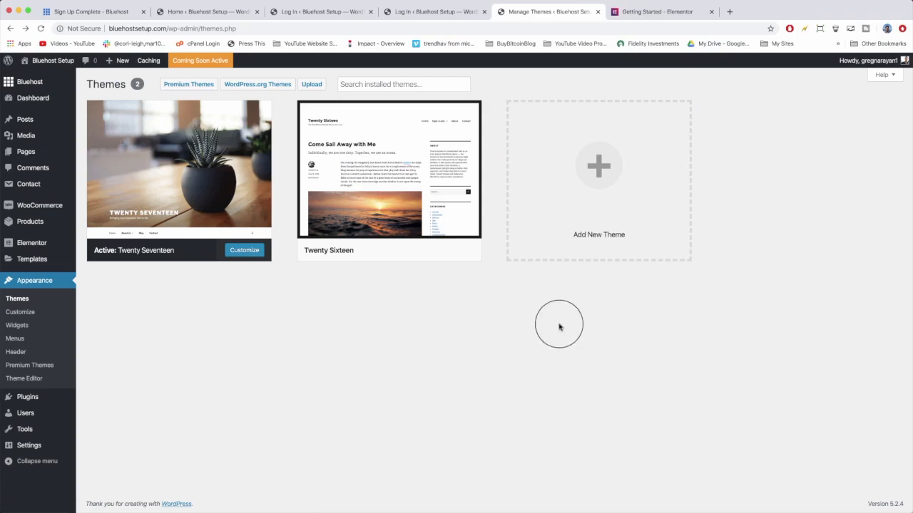
click(583, 202)
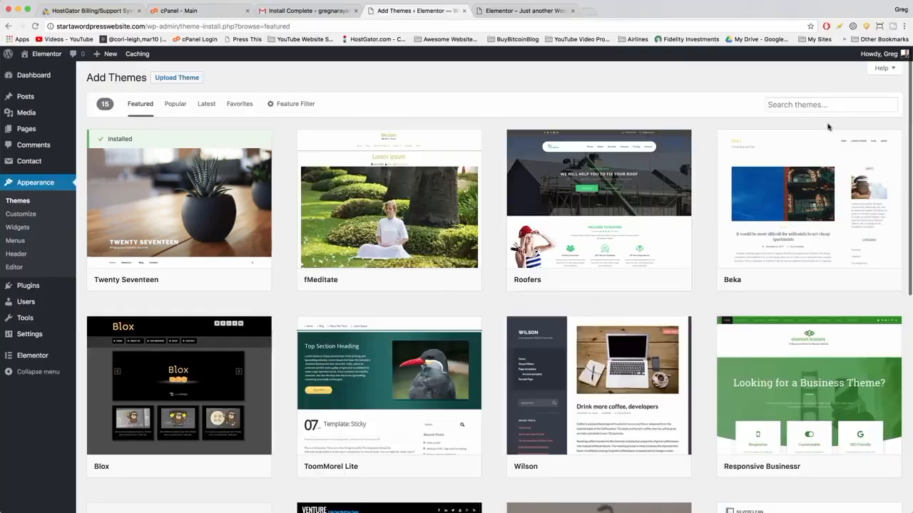
click(770, 105)
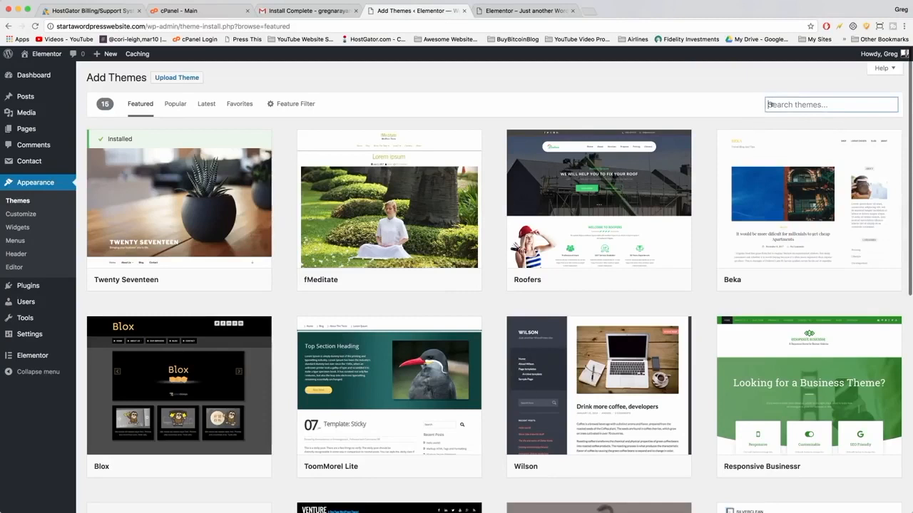
text(oceanwp)
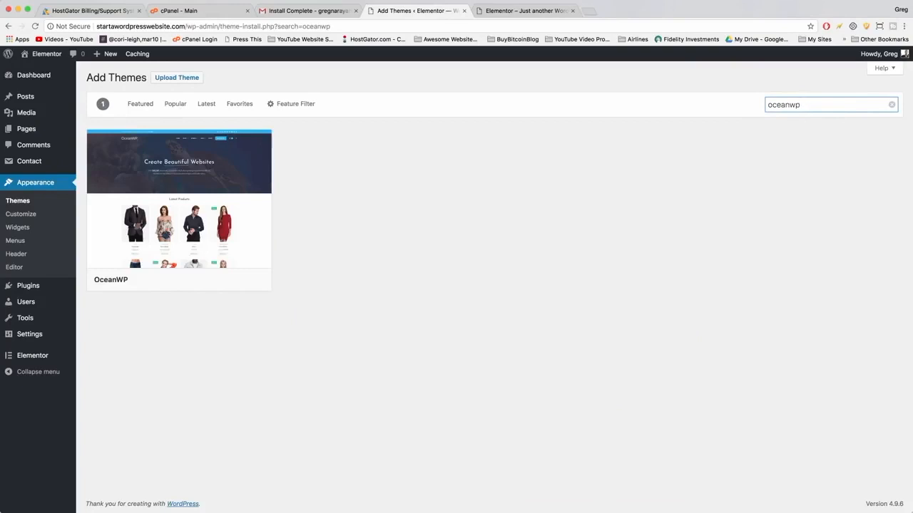
mouse_move(152, 292)
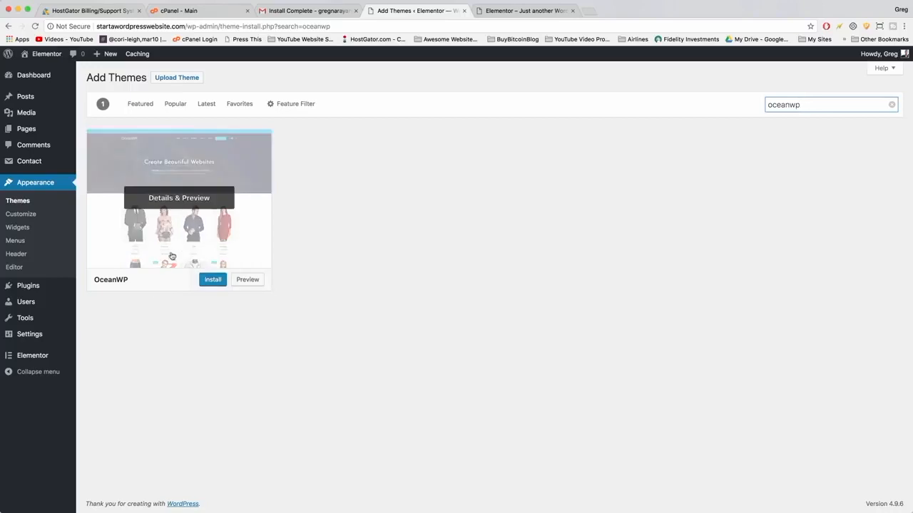
click(212, 280)
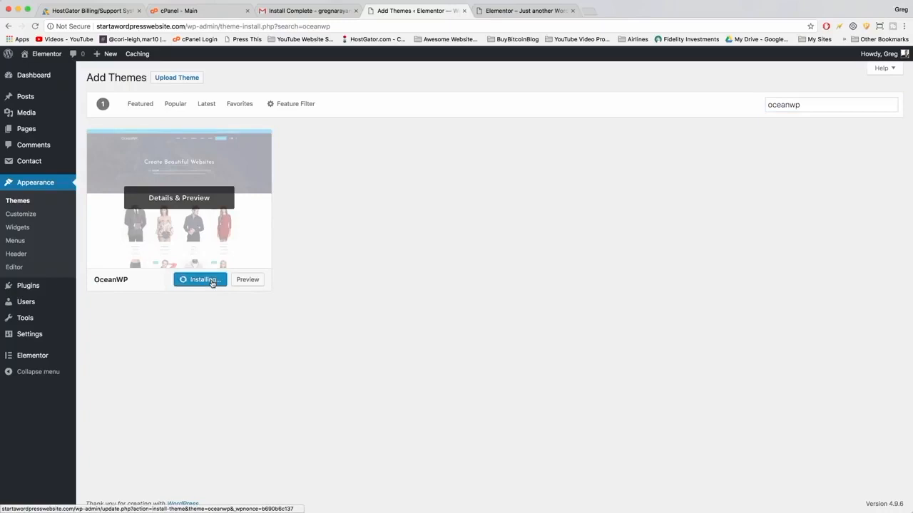
click(199, 278)
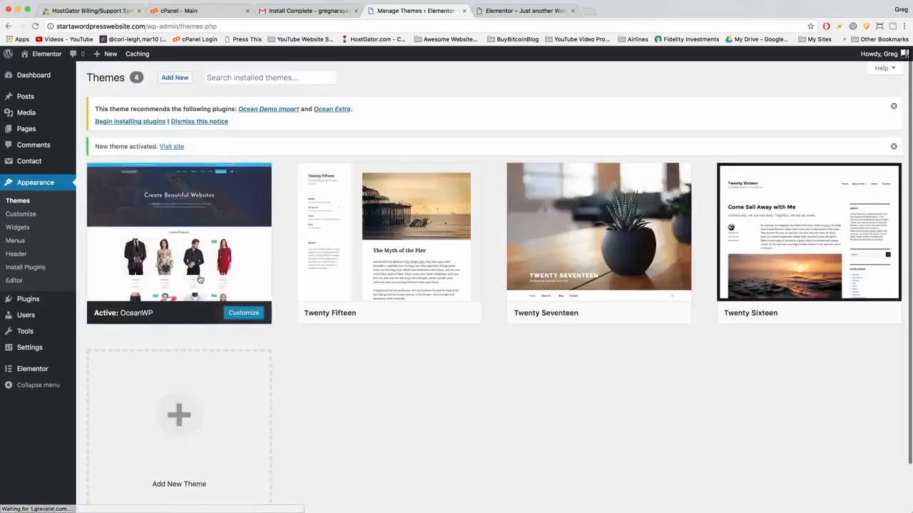
Reload the site's front page to view it with the OceanWP theme, then return to the themes screen.
click(514, 10)
click(35, 26)
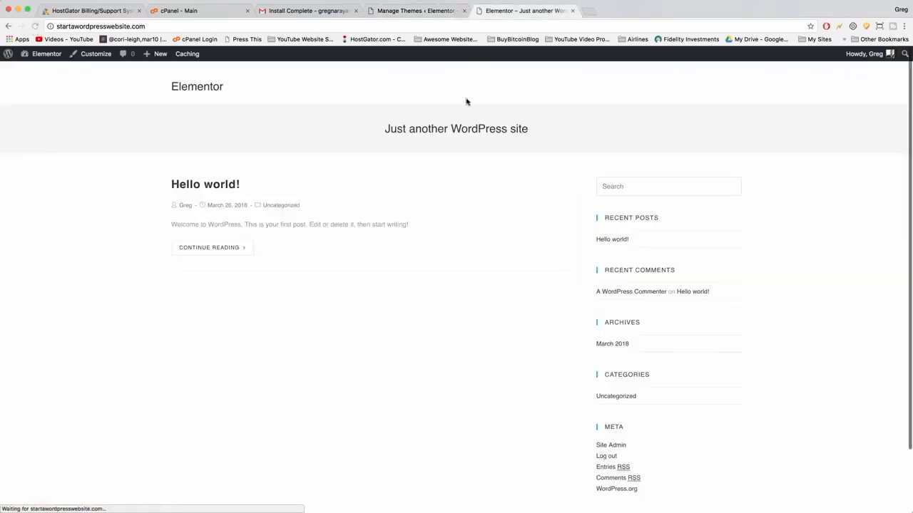
scroll(373, 147, down, 2)
scroll(373, 147, up, 2)
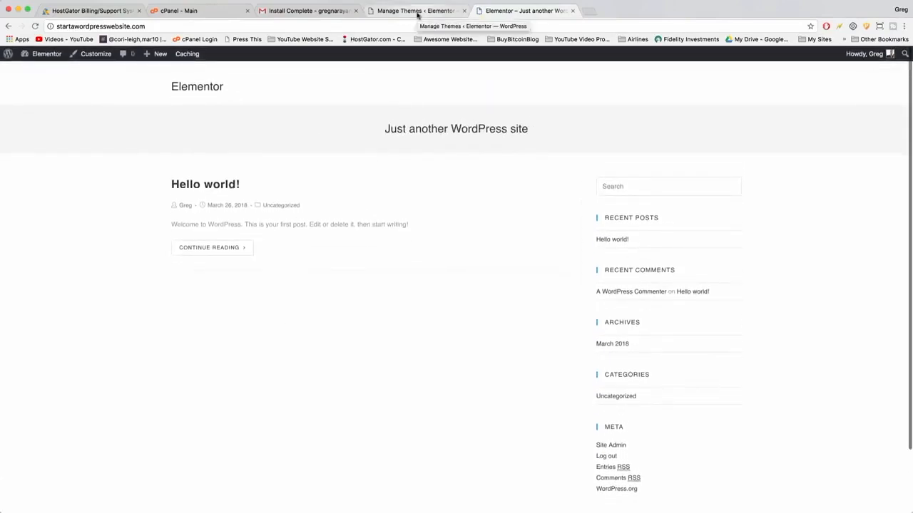
click(417, 12)
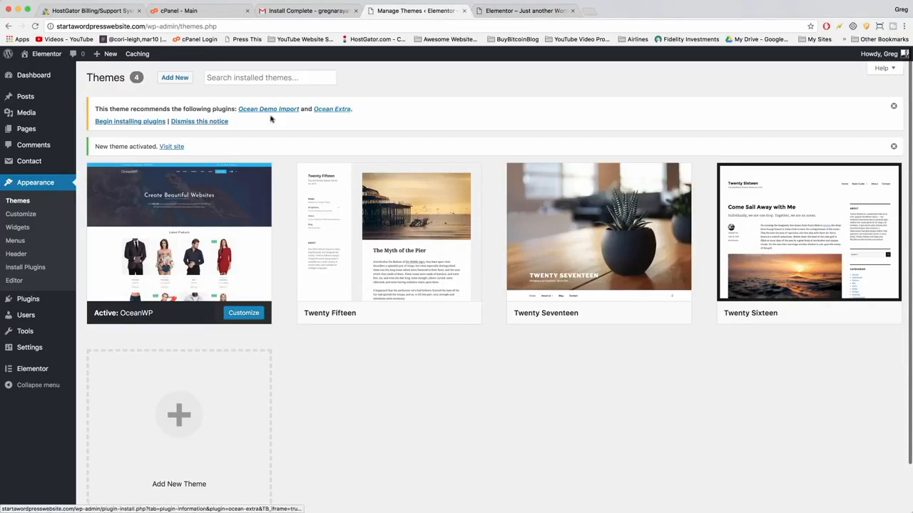
Bulk-install and activate the recommended Ocean Demo Import and Ocean Extra plugins, then open the plugins list.
click(132, 121)
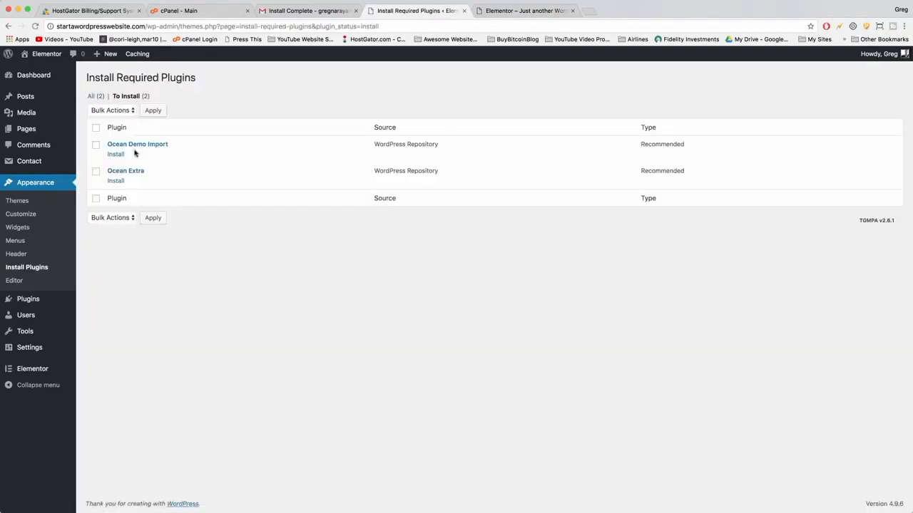
click(96, 128)
click(112, 112)
click(112, 119)
click(156, 112)
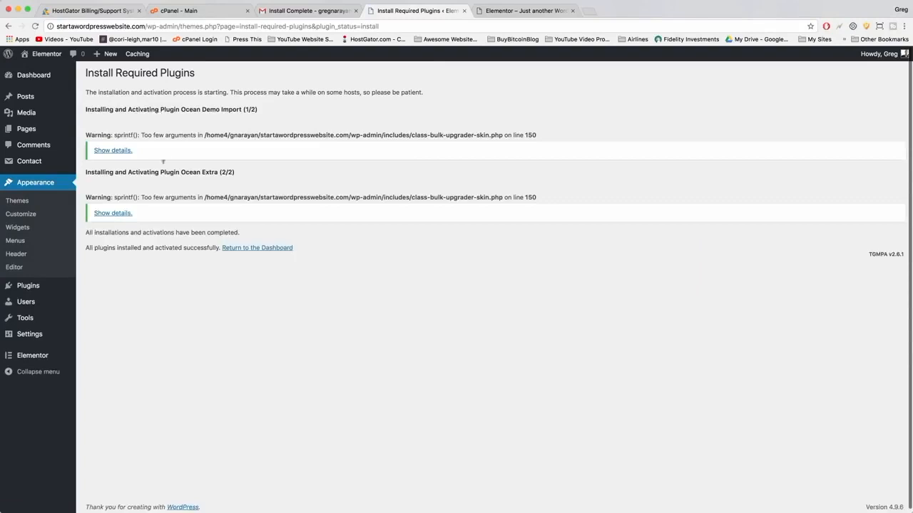
click(31, 287)
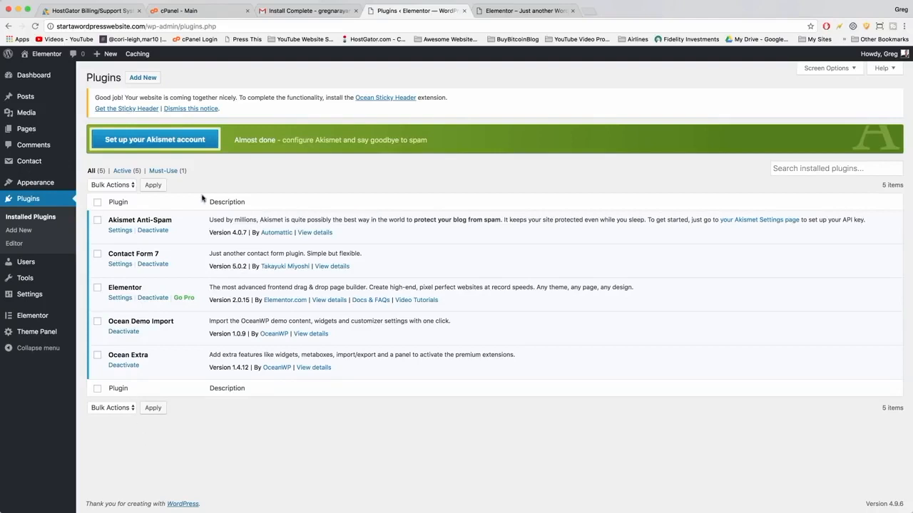
Browse the live site's Hello world! post, March 2018 archive and home page, then return to the plugins screen.
click(519, 12)
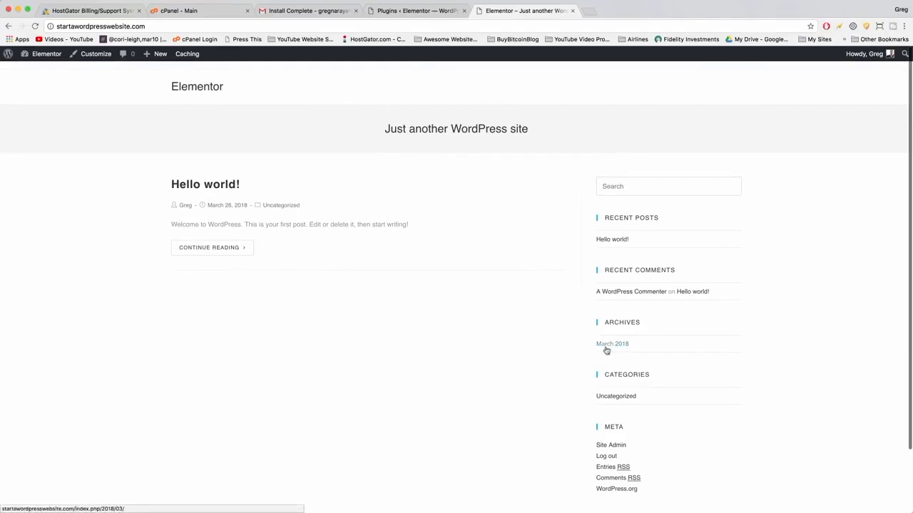
click(206, 186)
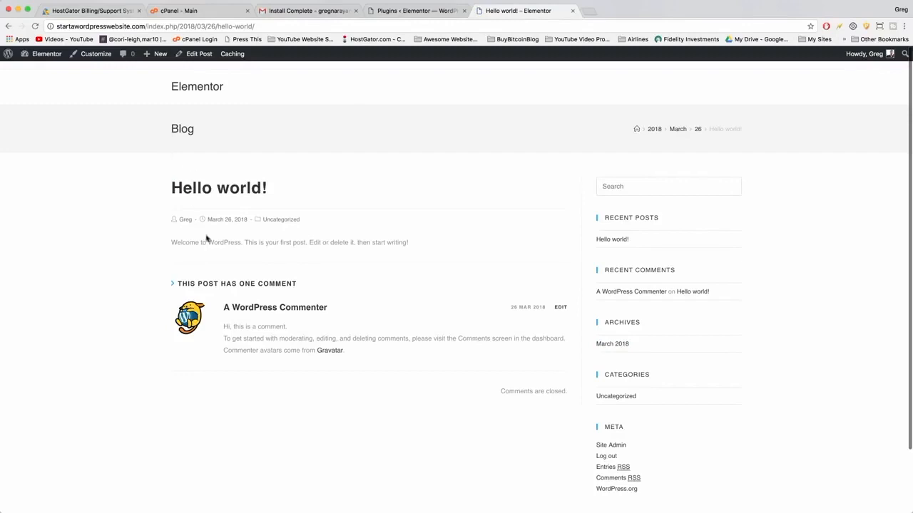
scroll(579, 263, down, 2)
scroll(631, 285, down, 1)
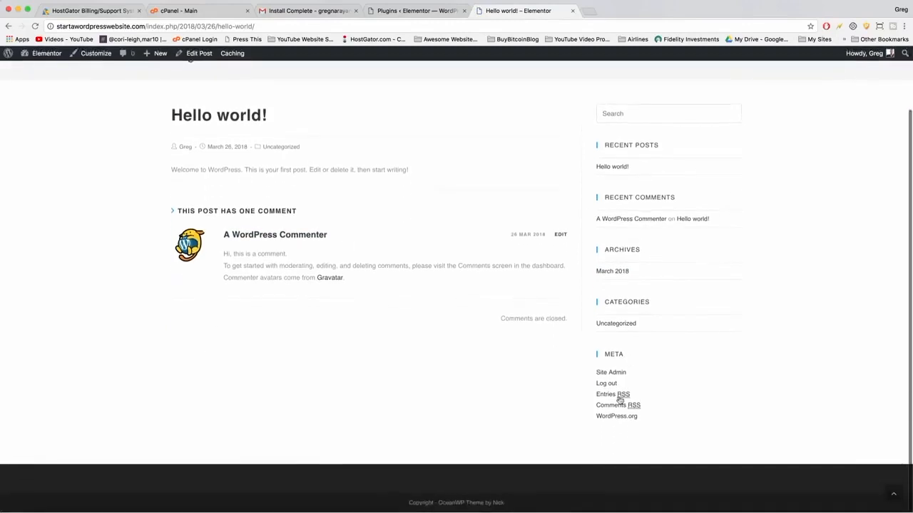
click(612, 272)
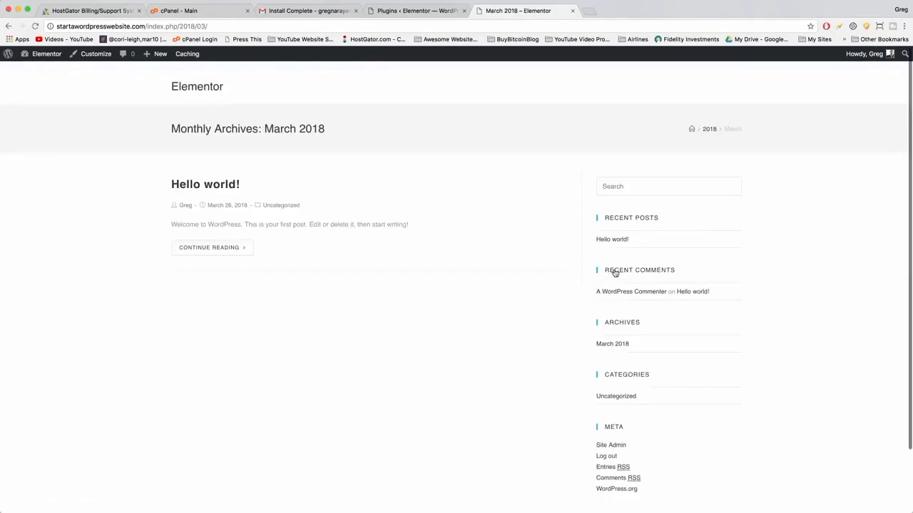
scroll(470, 297, down, 2)
scroll(471, 298, up, 3)
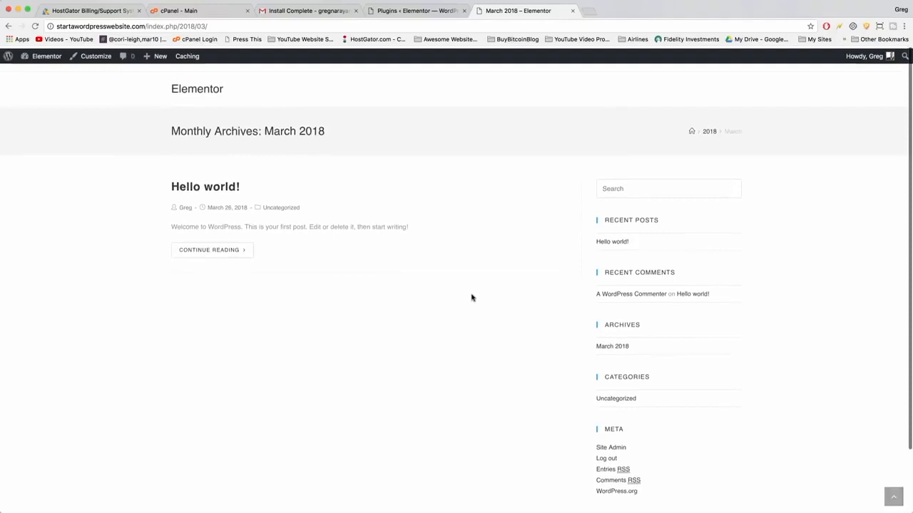
click(197, 90)
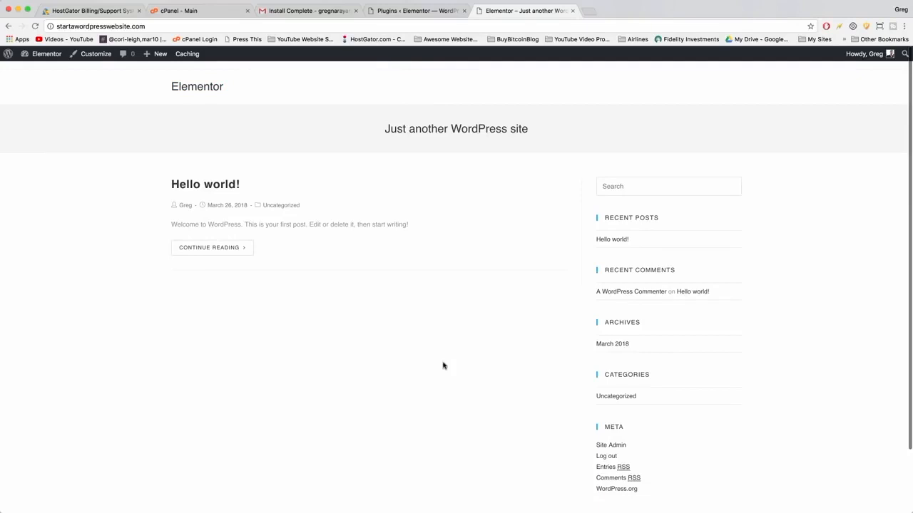
click(406, 11)
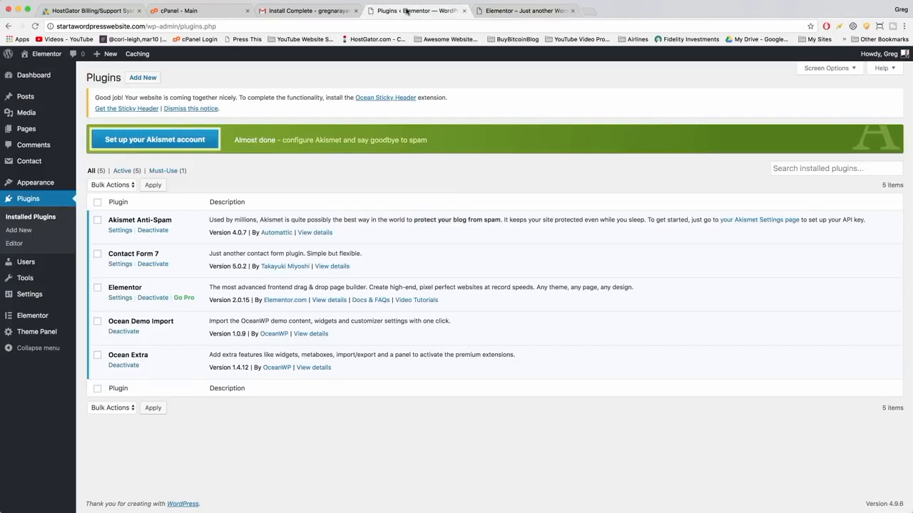
Move the Sample Page and WPForms Preview pages to the trash.
click(31, 132)
click(166, 157)
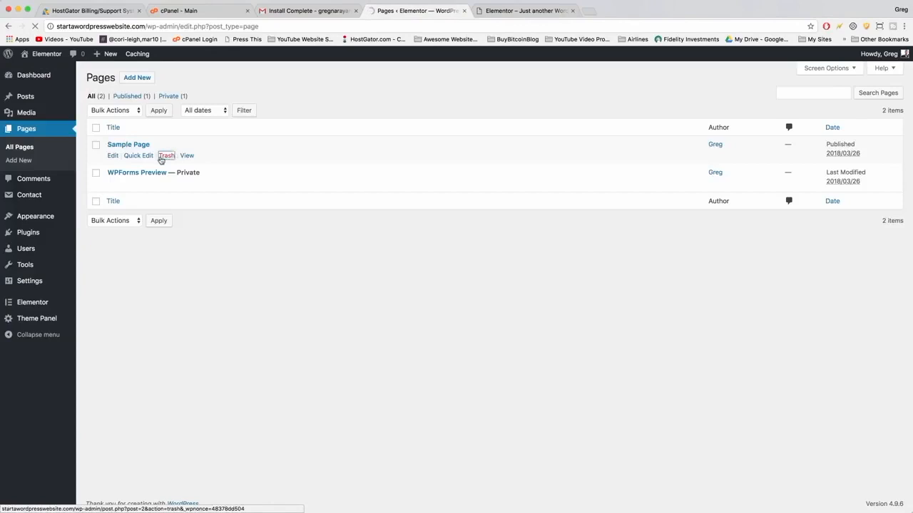
click(166, 183)
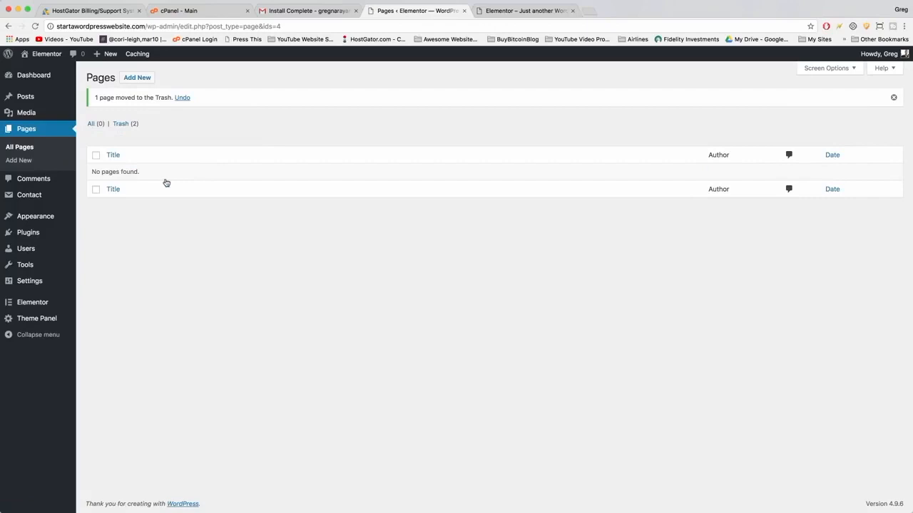
Add a new page titled Front Page.
click(133, 77)
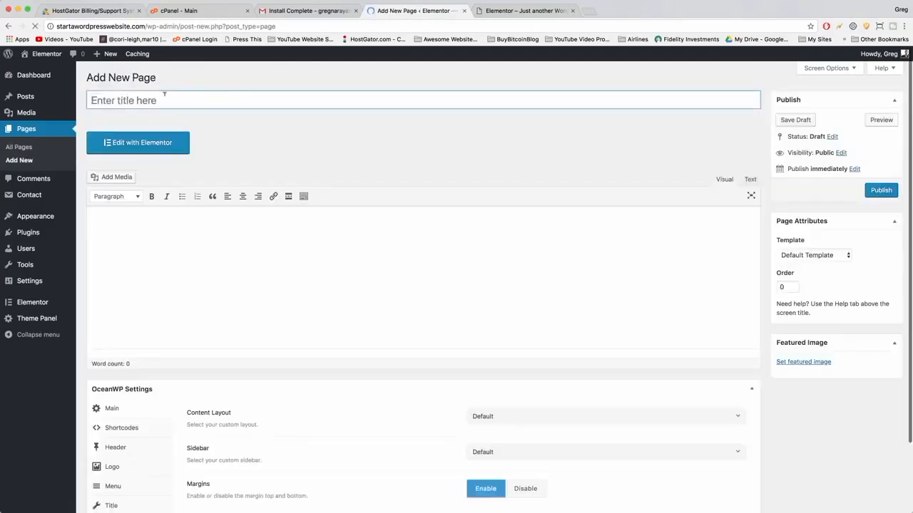
text(Front Page)
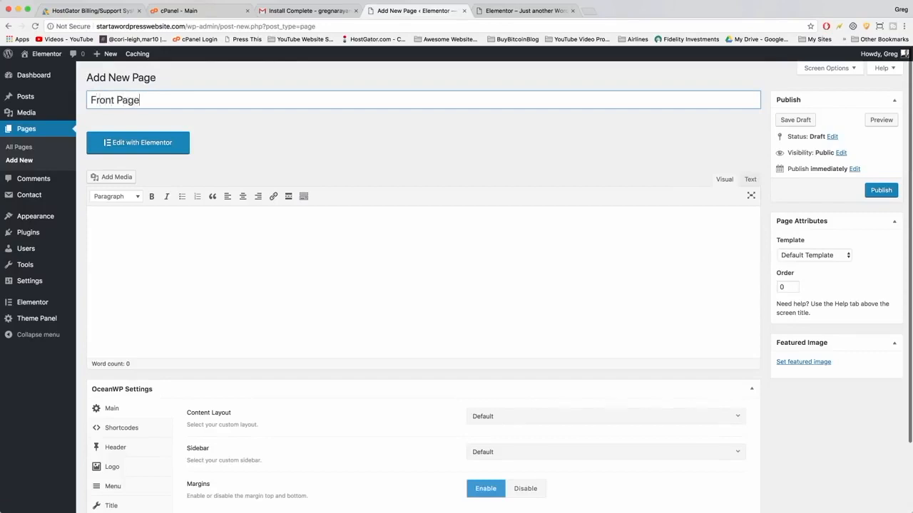
click(194, 251)
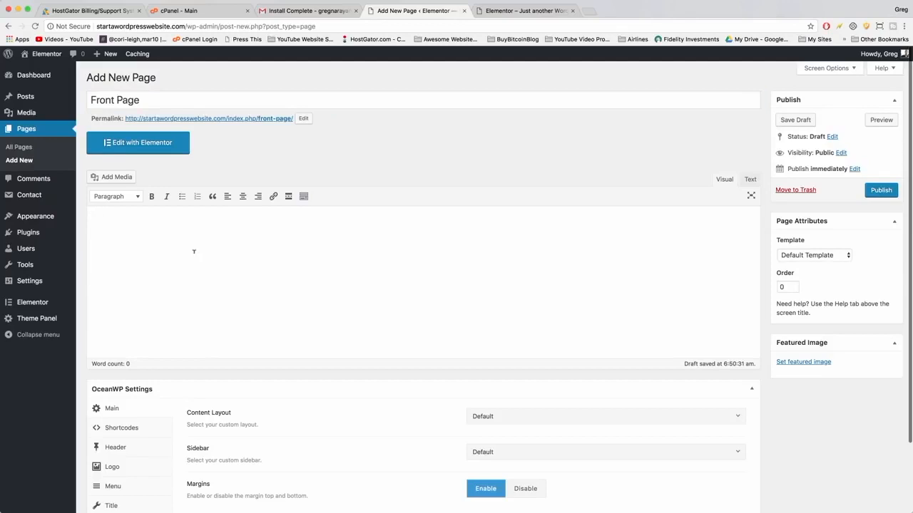
scroll(194, 251, down, 3)
scroll(194, 251, up, 3)
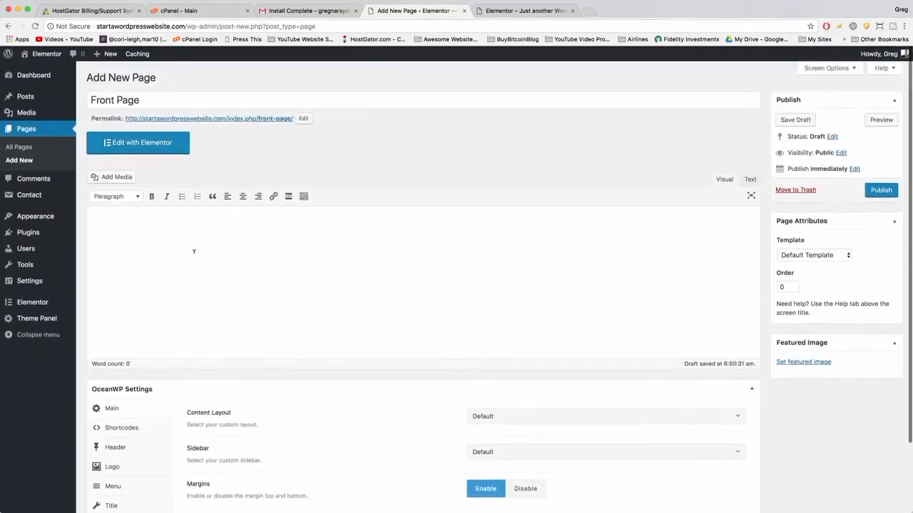
scroll(193, 250, down, 3)
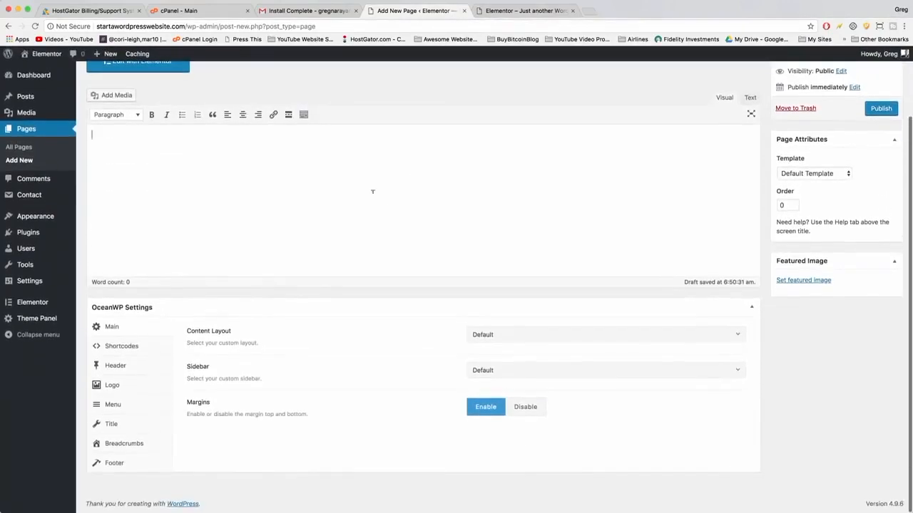
Set the page's OceanWP content layout to Full Width.
key(ctrl+Tab)
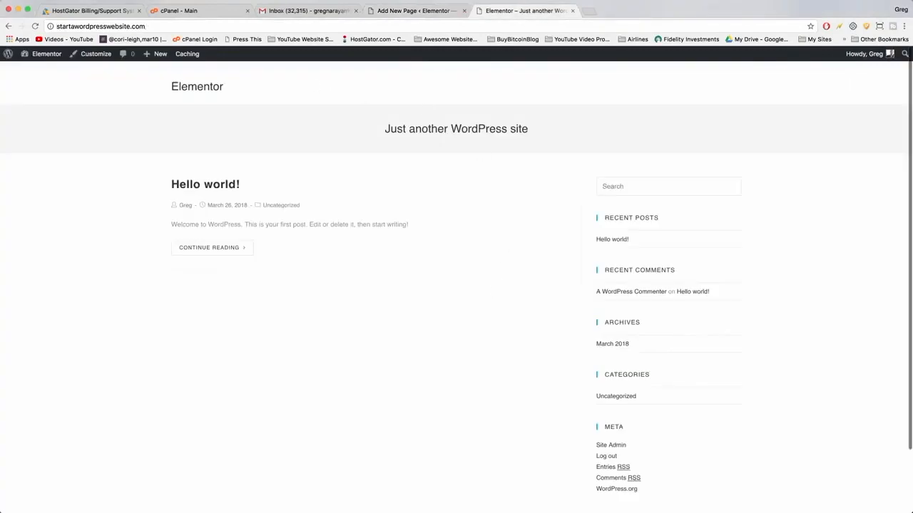
click(420, 14)
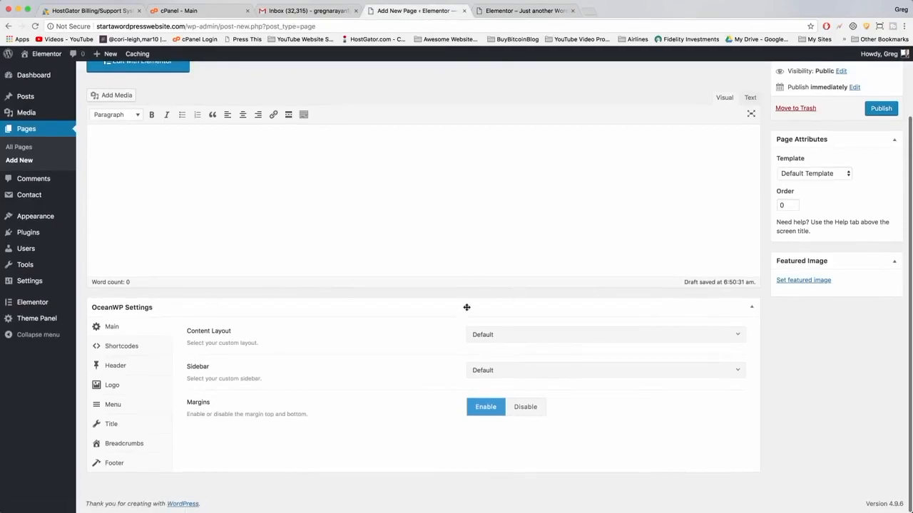
click(522, 334)
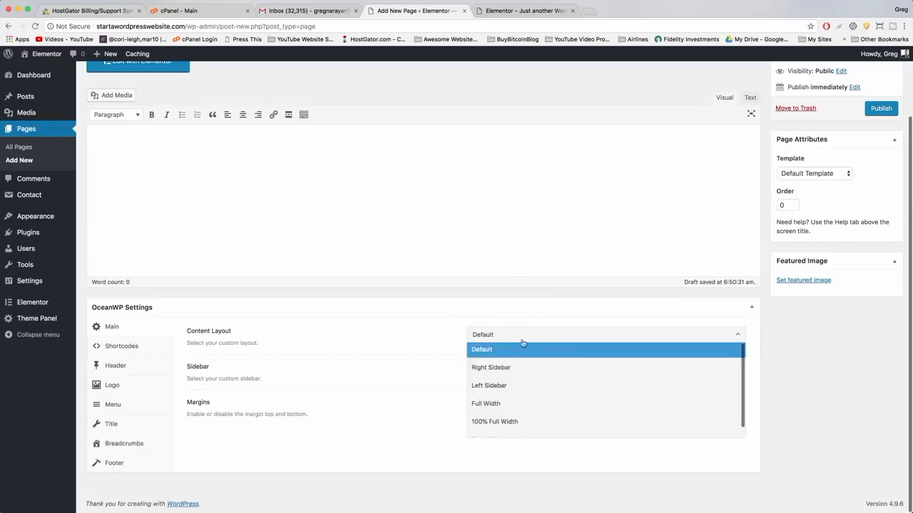
click(518, 404)
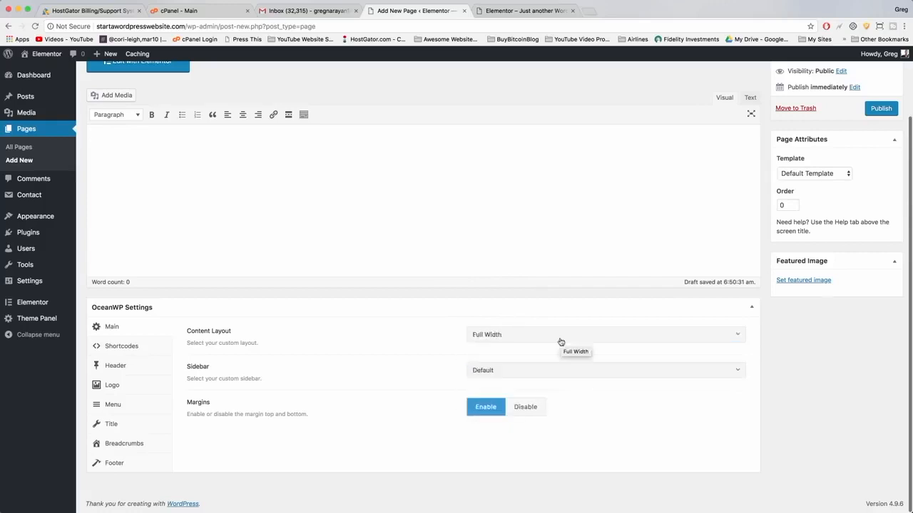
Disable the top and bottom margins in the page's OceanWP settings.
click(473, 12)
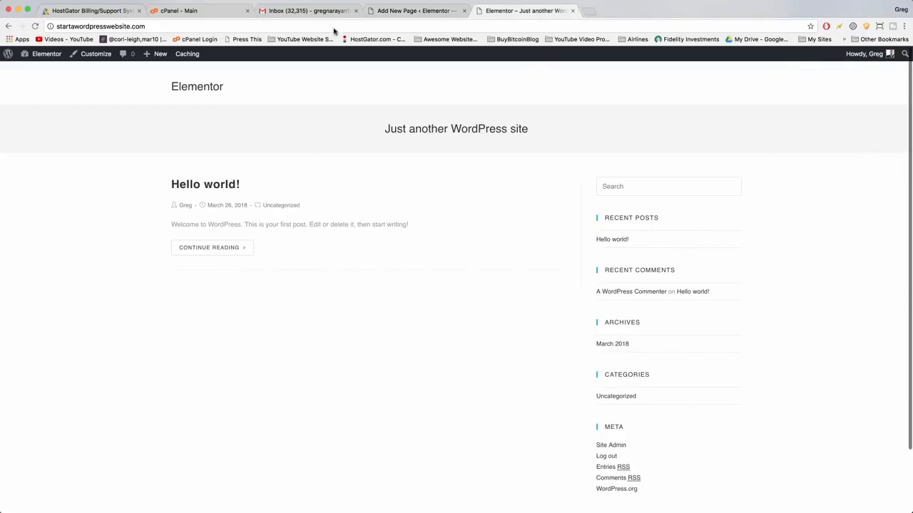
click(422, 11)
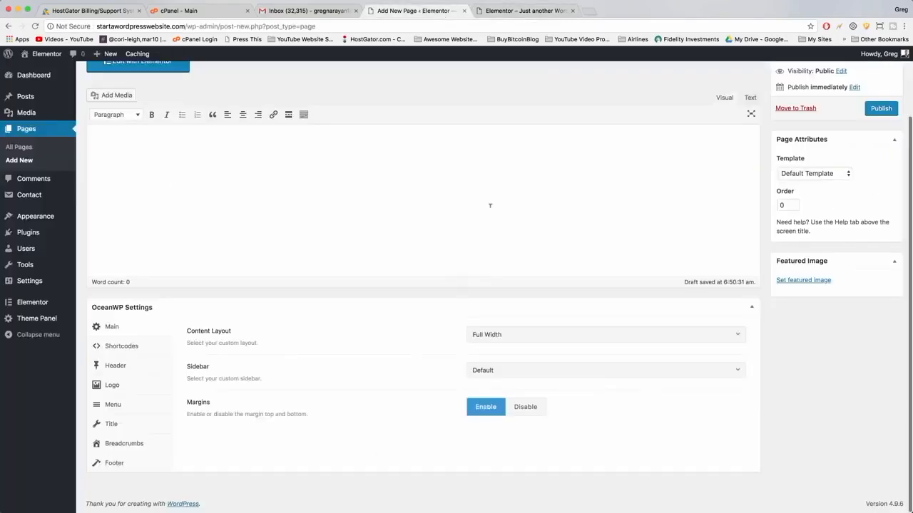
click(532, 406)
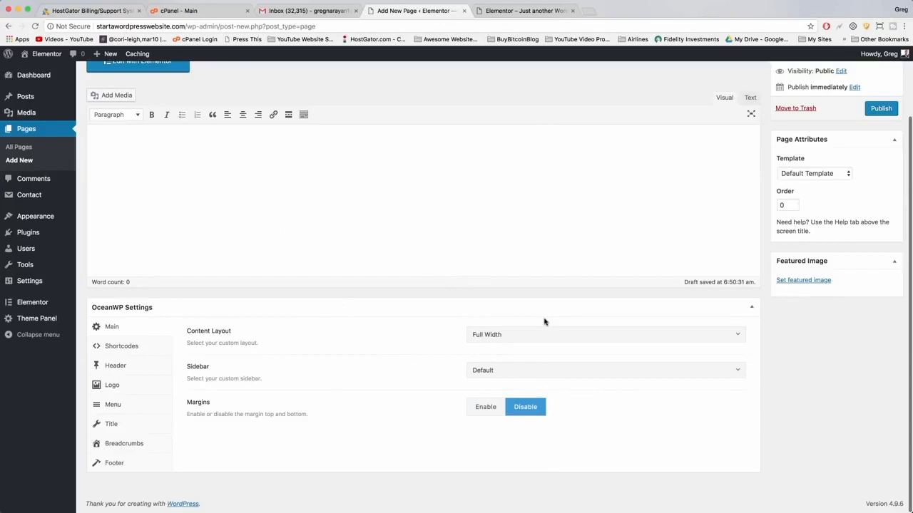
In the page's OceanWP header settings, disable the top bar and enable the header.
click(115, 370)
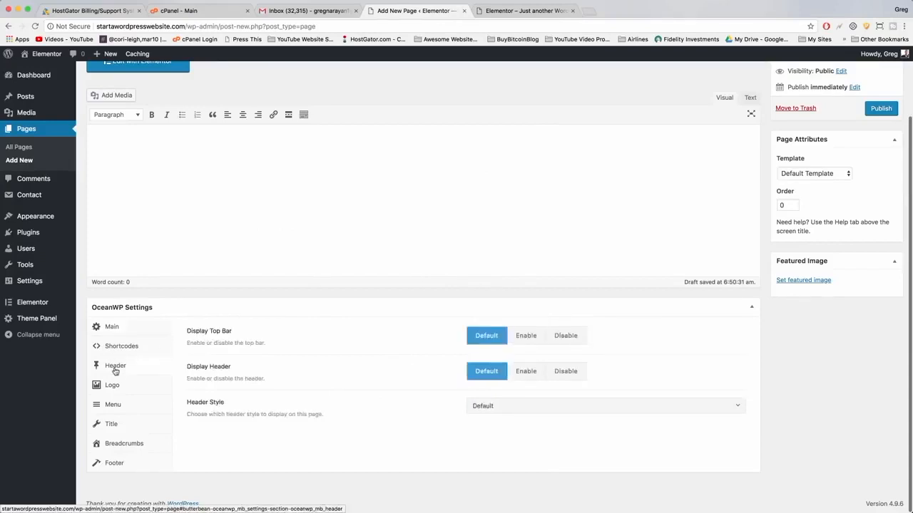
click(562, 336)
click(495, 11)
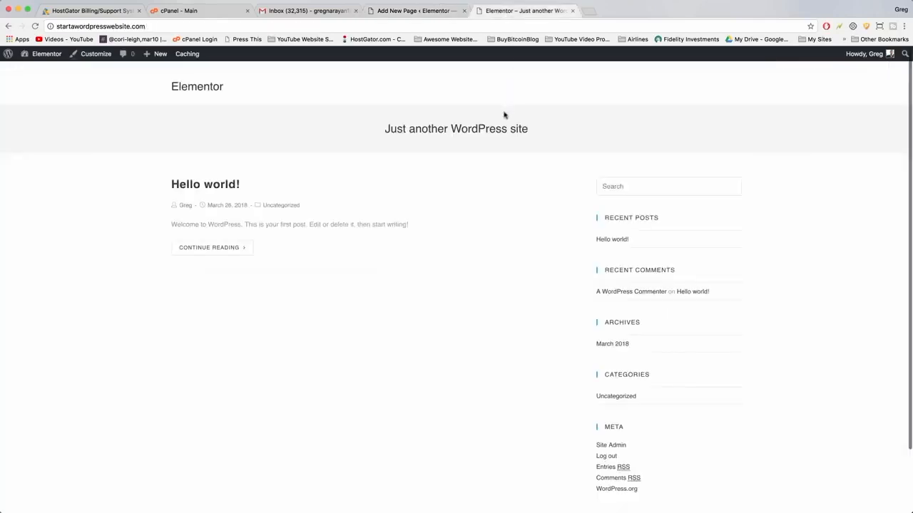
drag(535, 130, 385, 118)
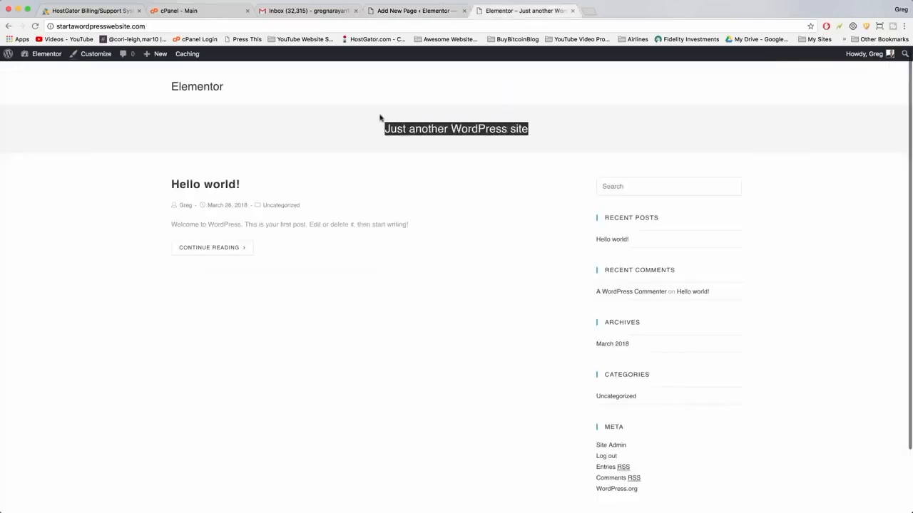
click(422, 11)
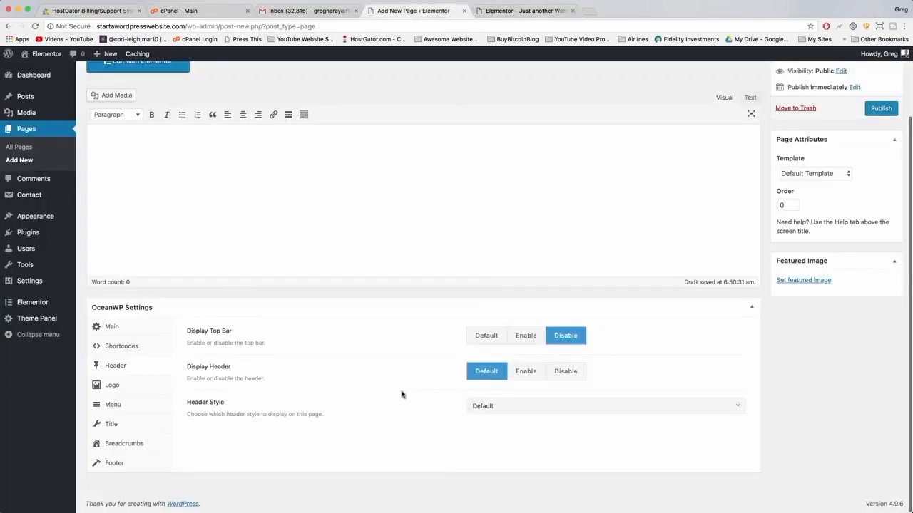
click(525, 378)
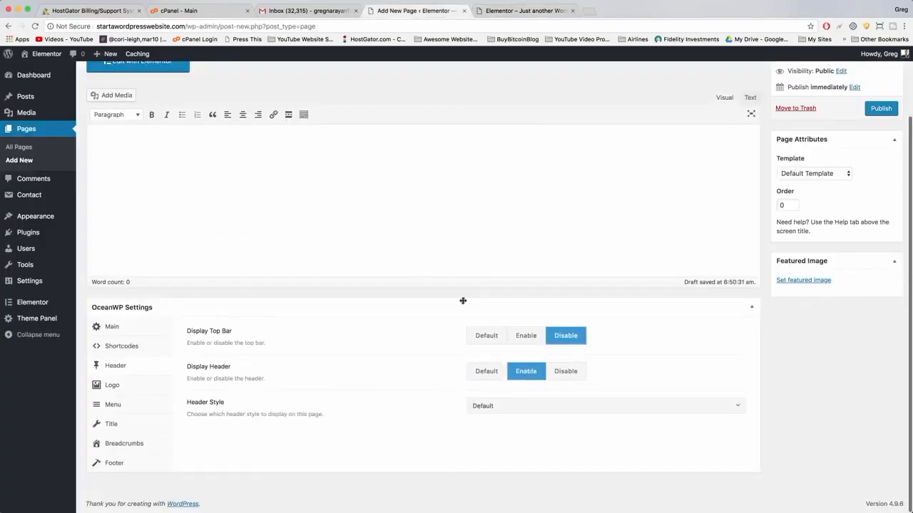
Disable the page title in the page's OceanWP title settings and publish the Front Page.
click(542, 10)
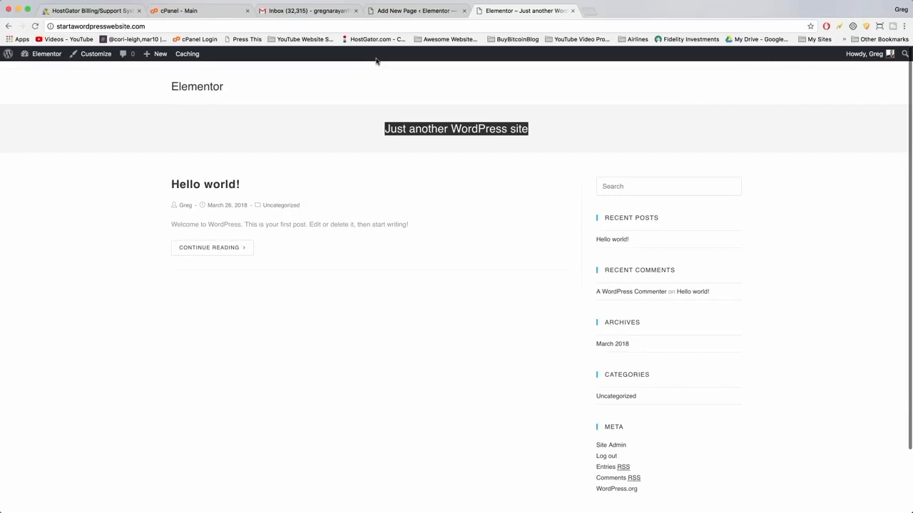
click(418, 13)
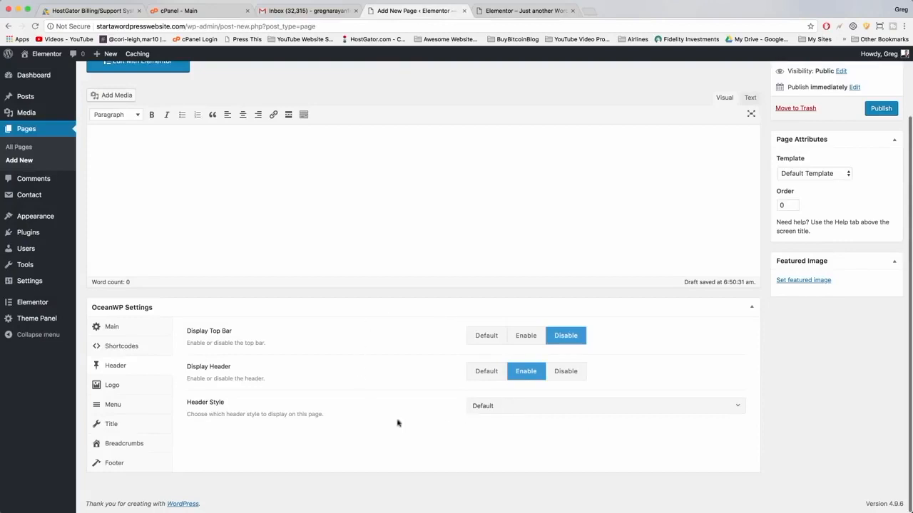
click(117, 428)
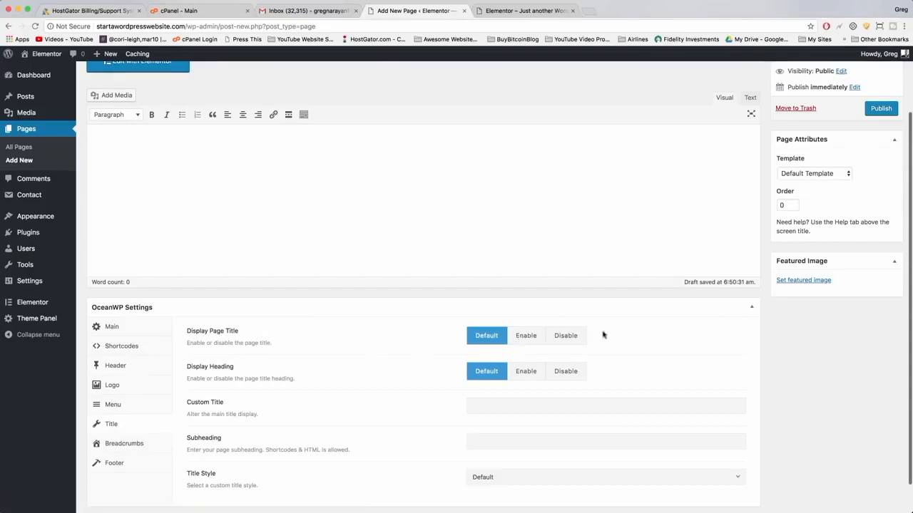
click(563, 336)
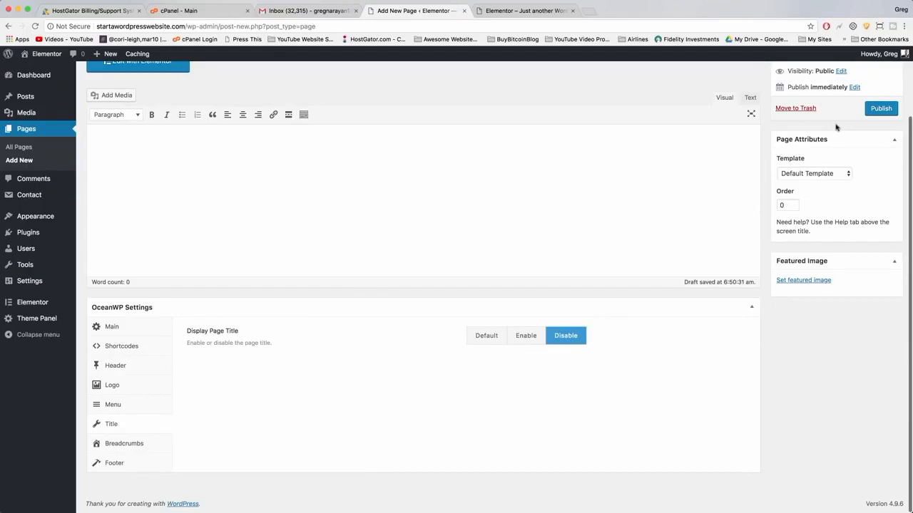
click(878, 113)
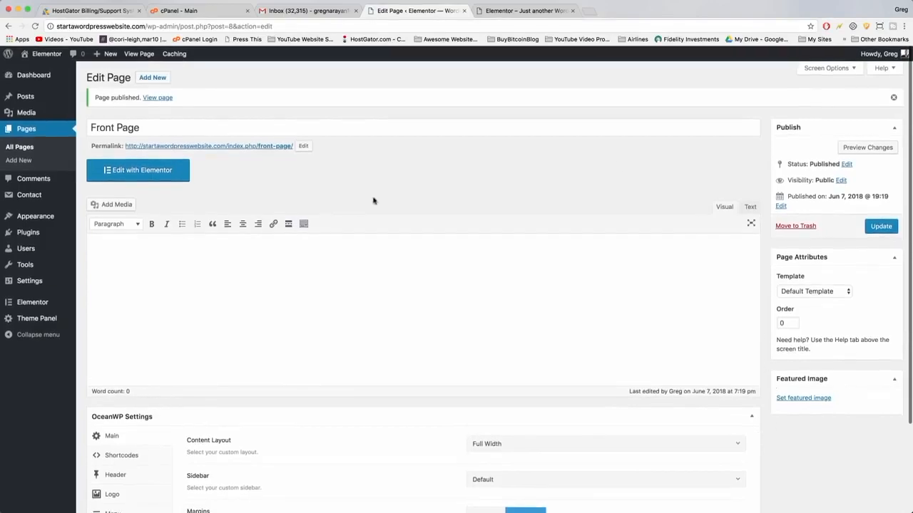
Add a new page titled About.
click(153, 77)
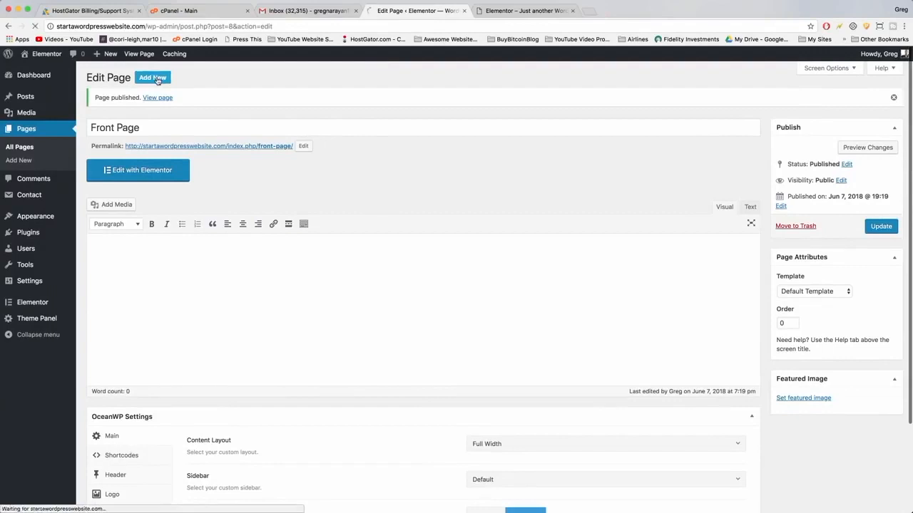
click(146, 99)
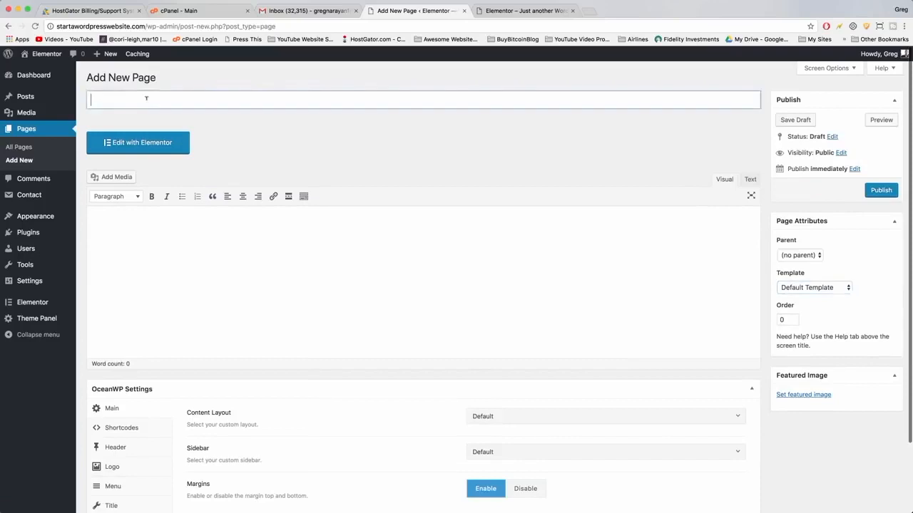
text(About)
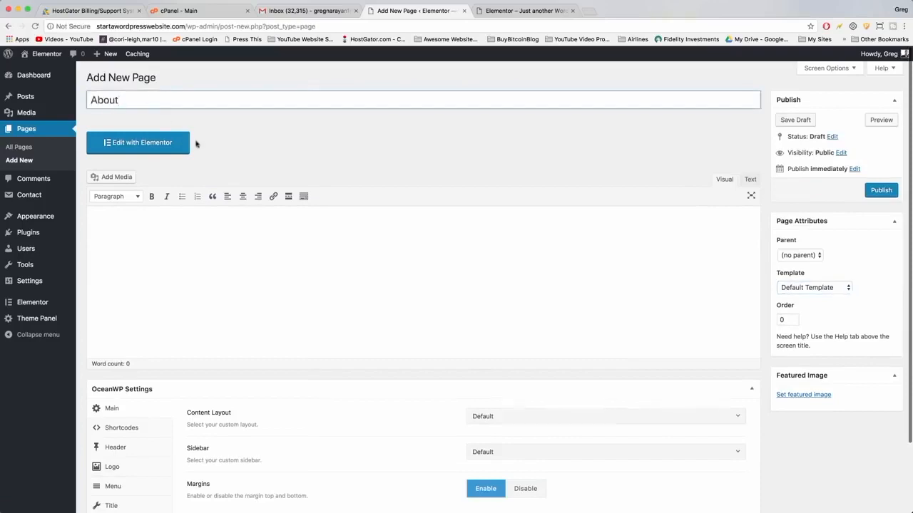
click(248, 243)
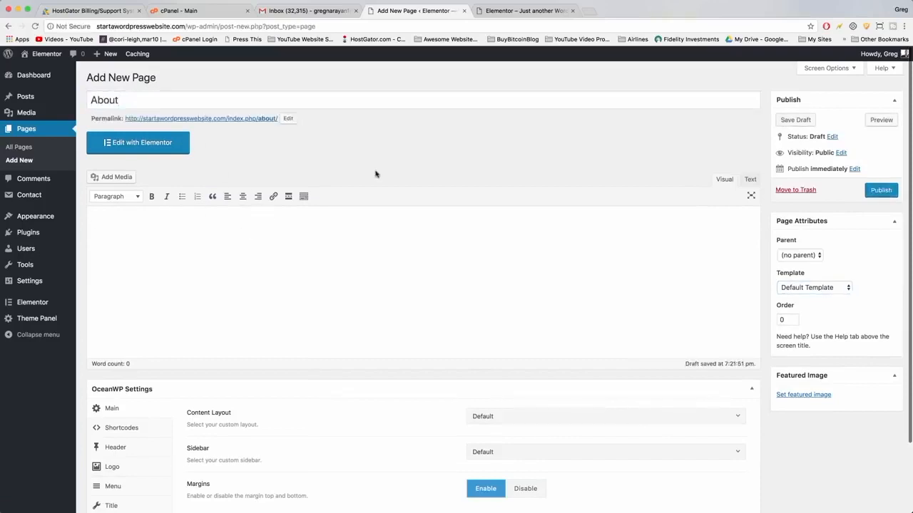
Set the About page's OceanWP content layout to Full Width and disable its margins.
scroll(375, 168, down, 3)
click(556, 337)
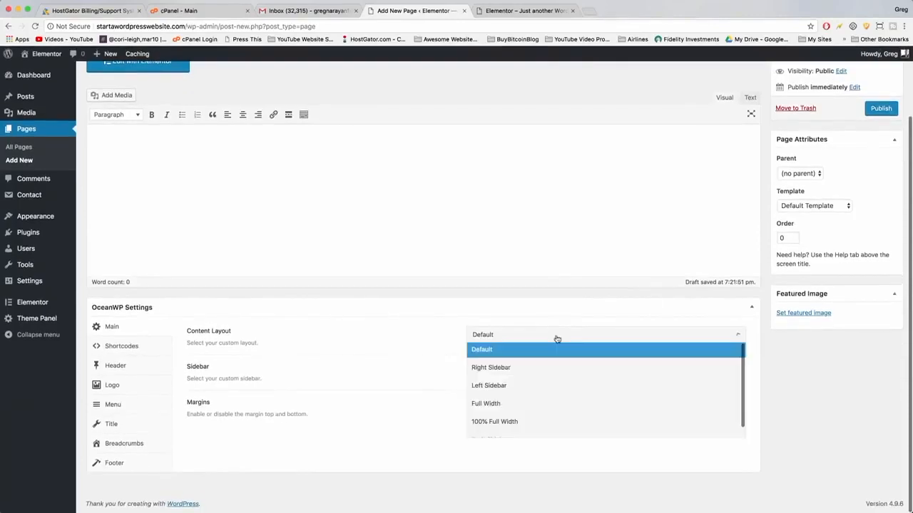
click(535, 403)
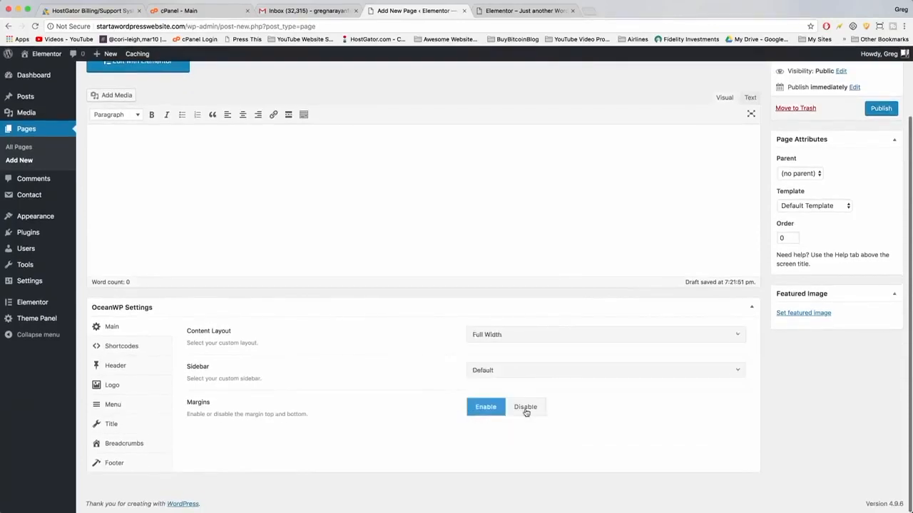
click(525, 412)
In the About page's OceanWP header settings, disable the top bar and enable the header.
click(113, 367)
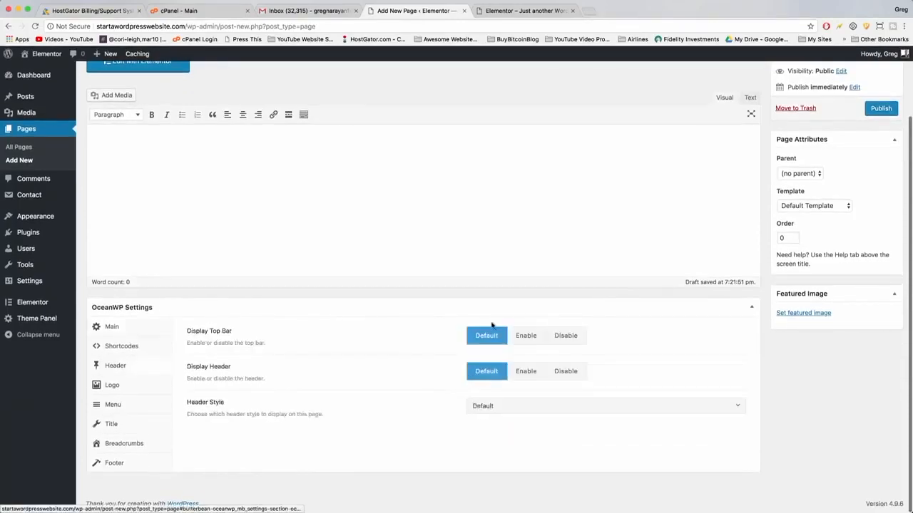
click(567, 337)
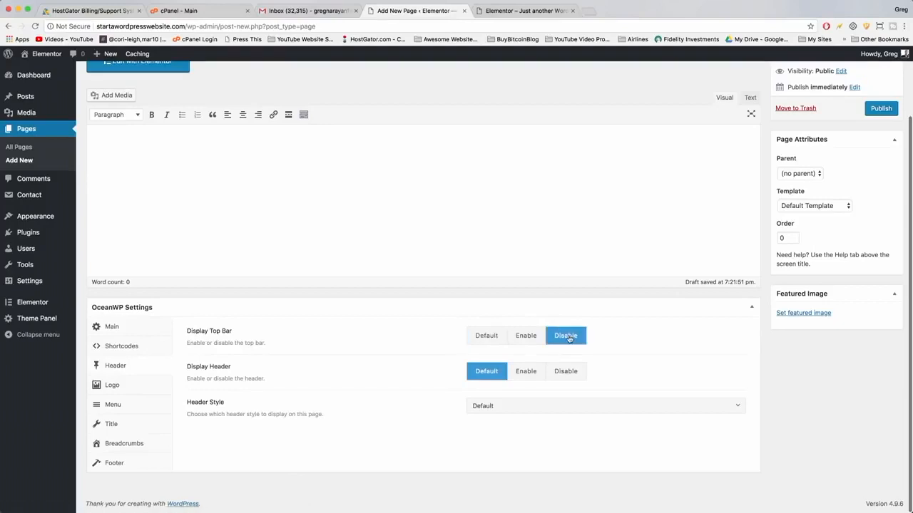
click(528, 380)
Disable the About page's title in OceanWP settings and publish the page.
click(112, 432)
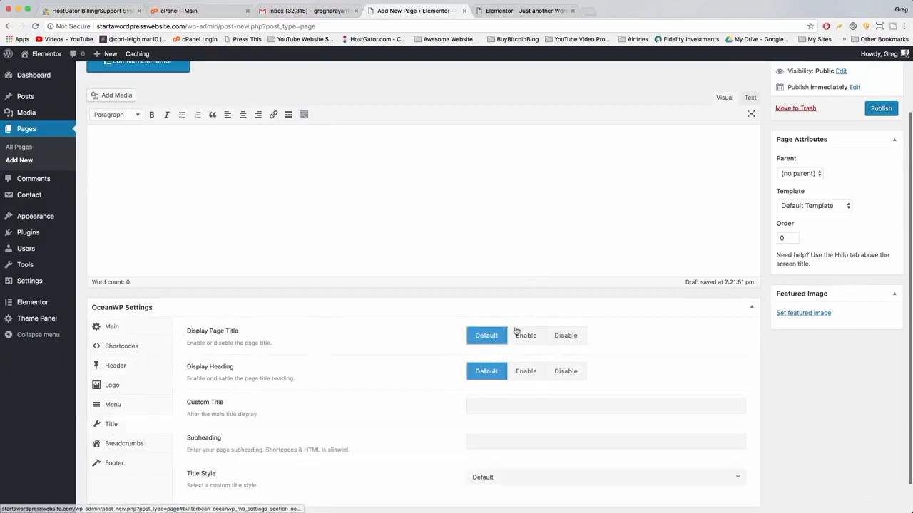
click(566, 336)
scroll(848, 264, up, 2)
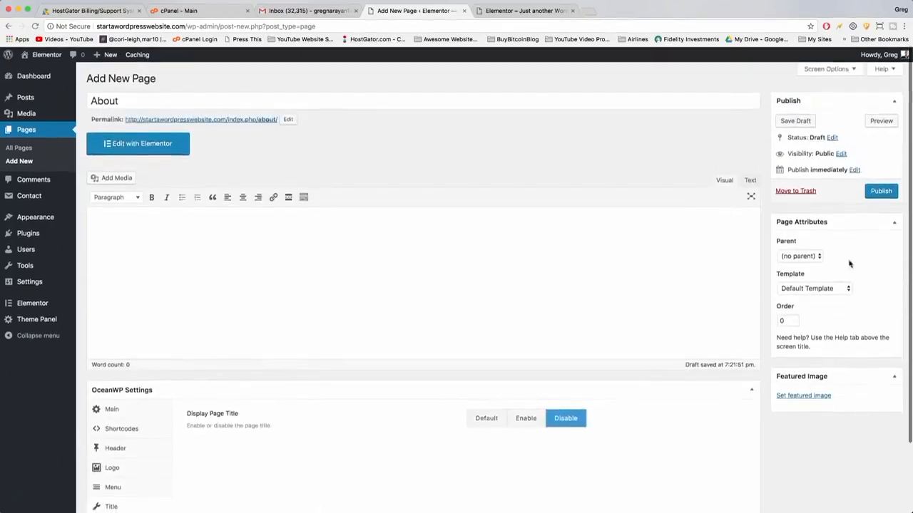
click(881, 191)
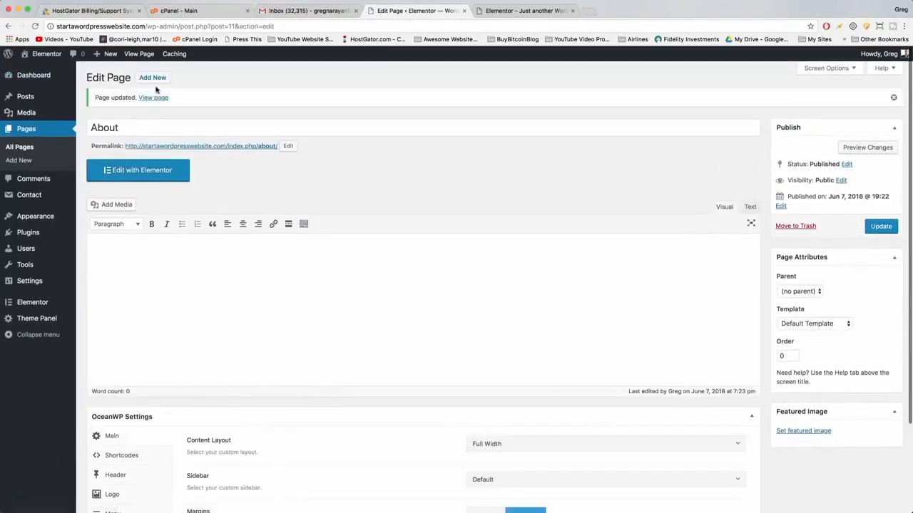
Add a new page titled Our Work with a Full Width content layout and margins disabled.
click(152, 77)
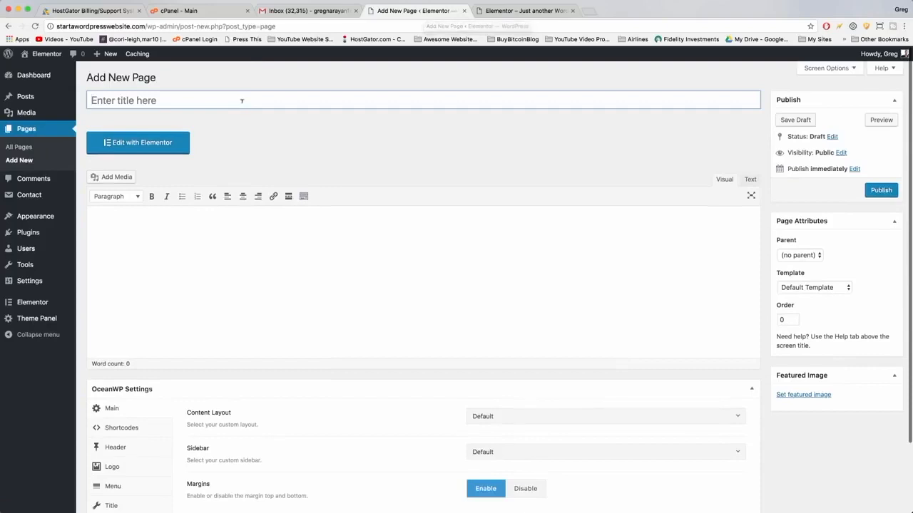
text(Our Work)
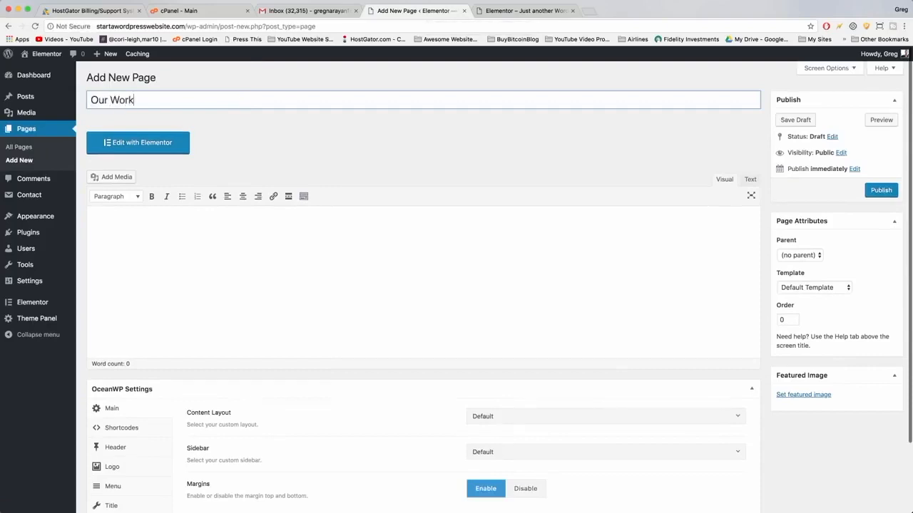
scroll(413, 259, down, 3)
click(495, 334)
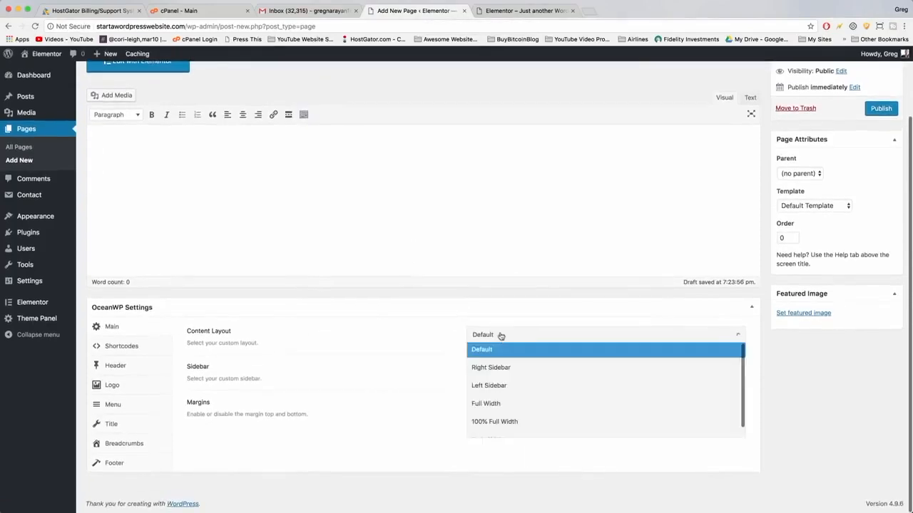
click(501, 401)
click(525, 407)
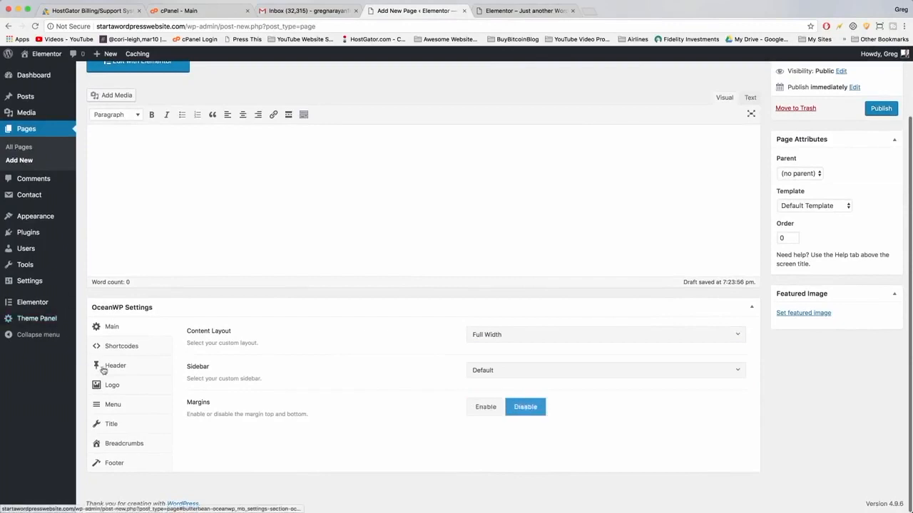
In the Our Work page's OceanWP header settings, disable the top bar and enable the header.
click(139, 372)
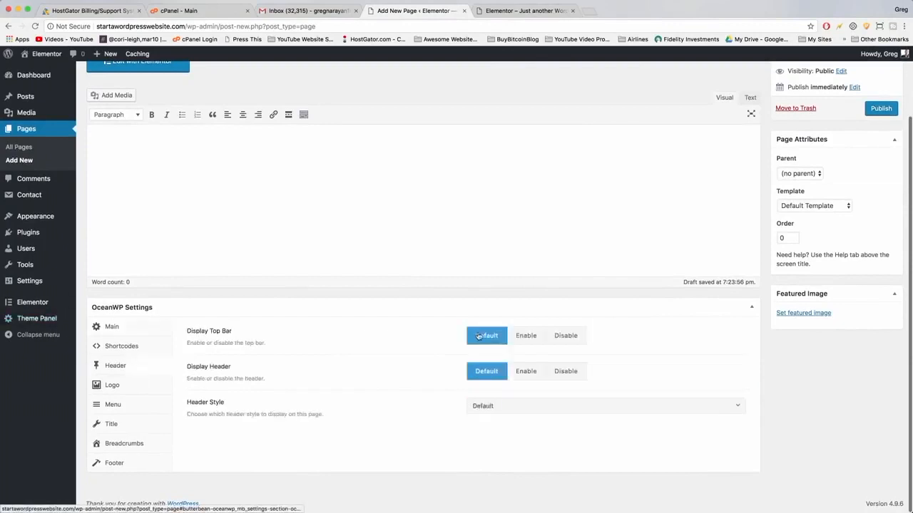
click(574, 337)
click(528, 369)
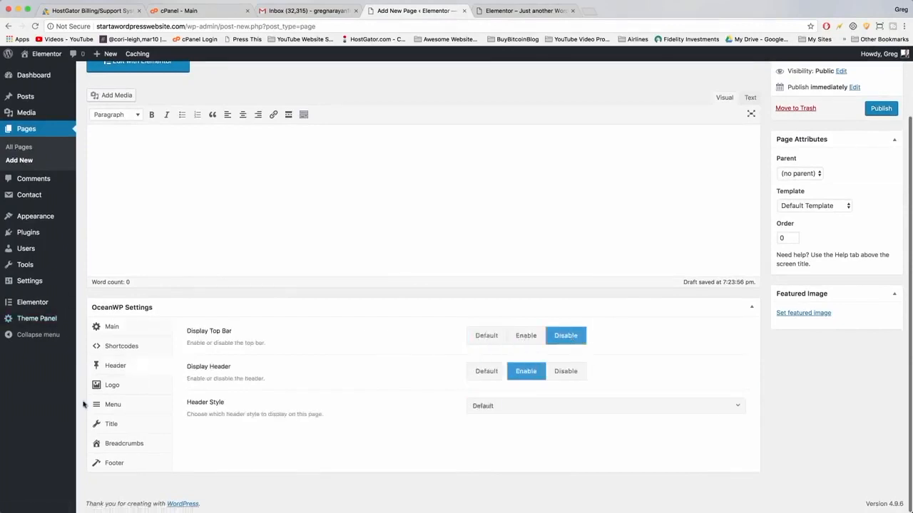
Disable the Our Work page's title in OceanWP settings and publish the page.
click(112, 423)
click(566, 335)
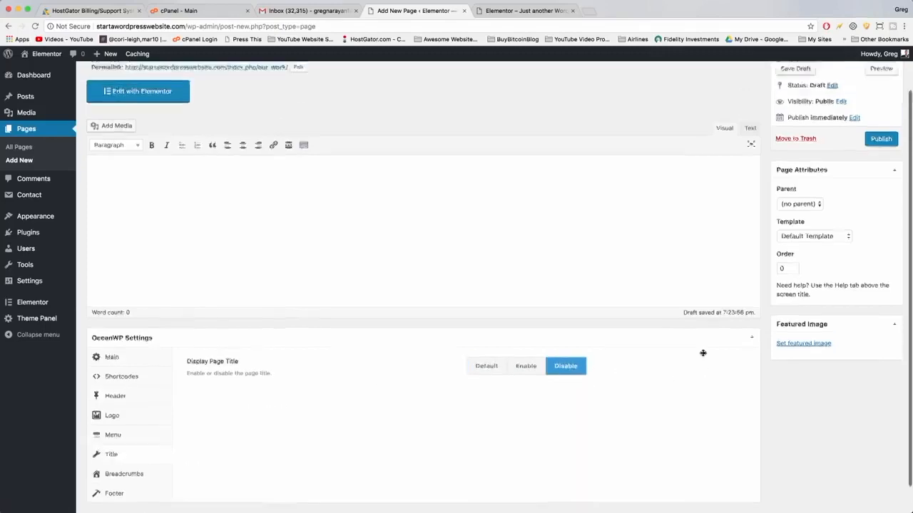
scroll(703, 353, up, 2)
click(881, 189)
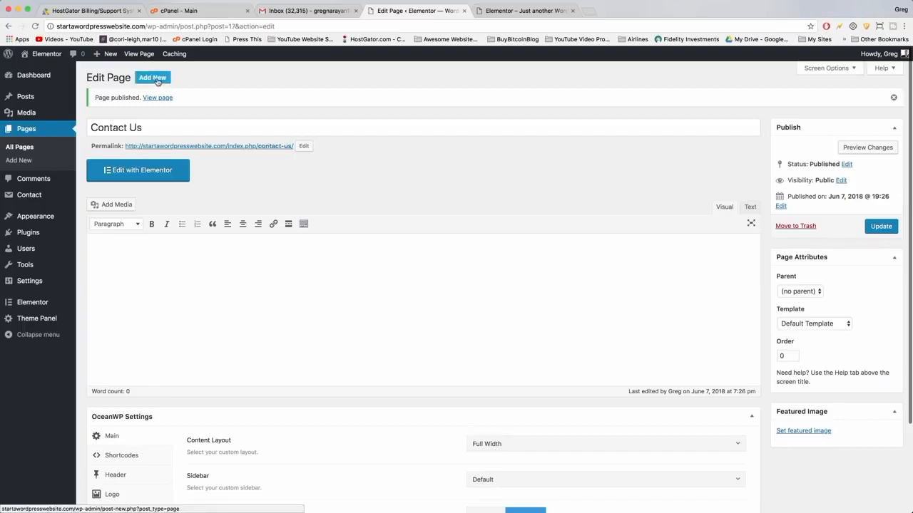
Add and publish a new page titled Blog.
click(158, 79)
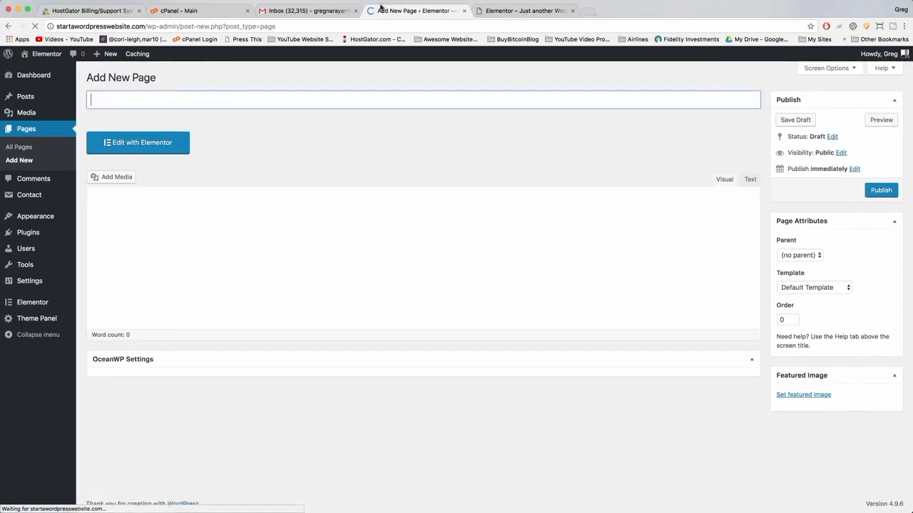
text(Blog)
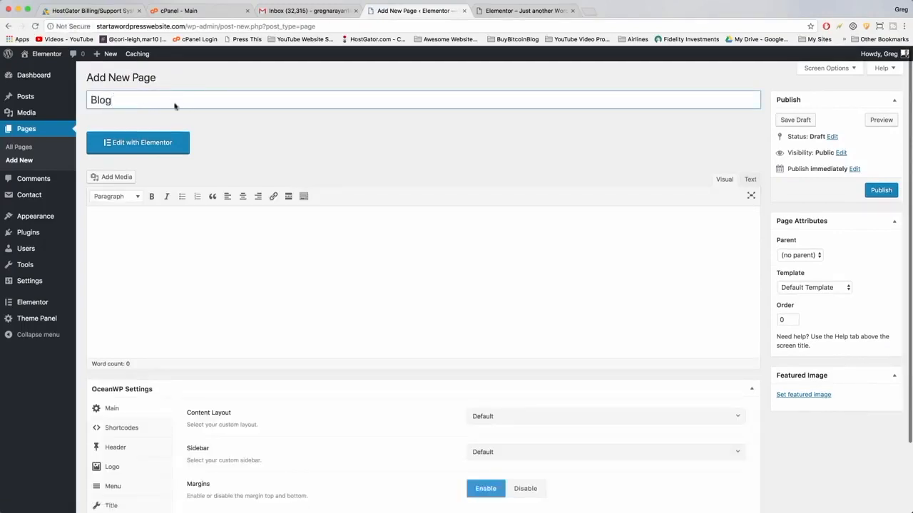
click(315, 158)
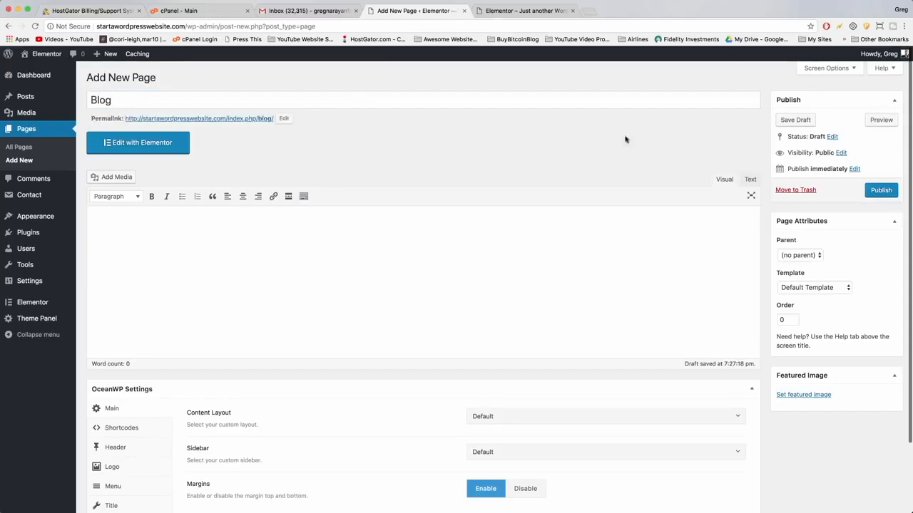
click(881, 190)
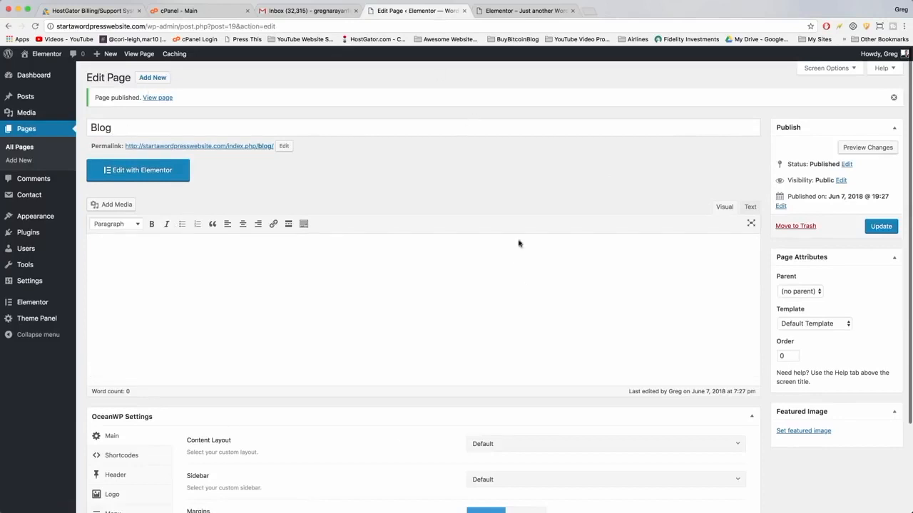
Open the Reading settings and view the site's current homepage.
mouse_move(26, 281)
click(100, 309)
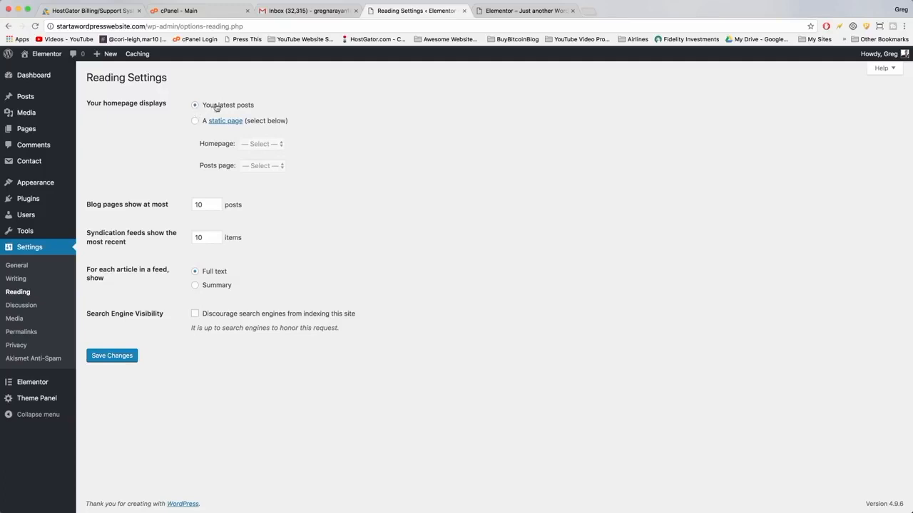
click(522, 11)
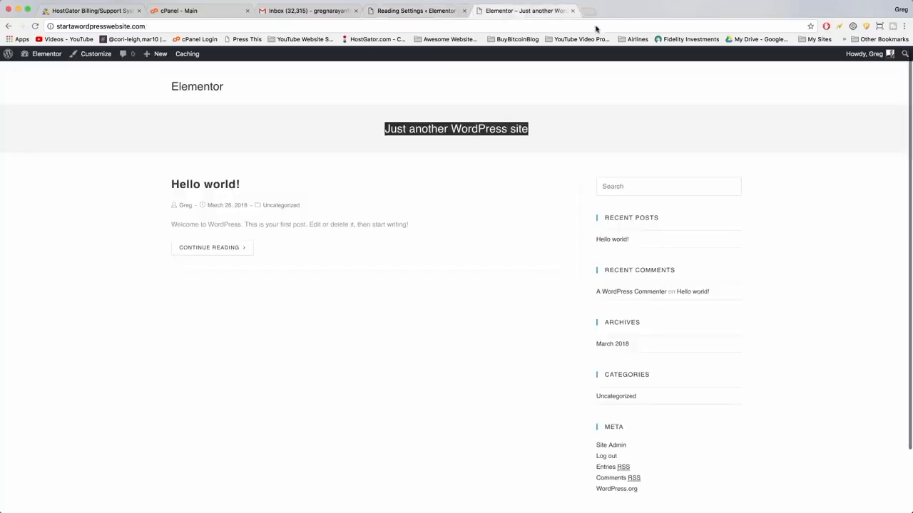
click(540, 244)
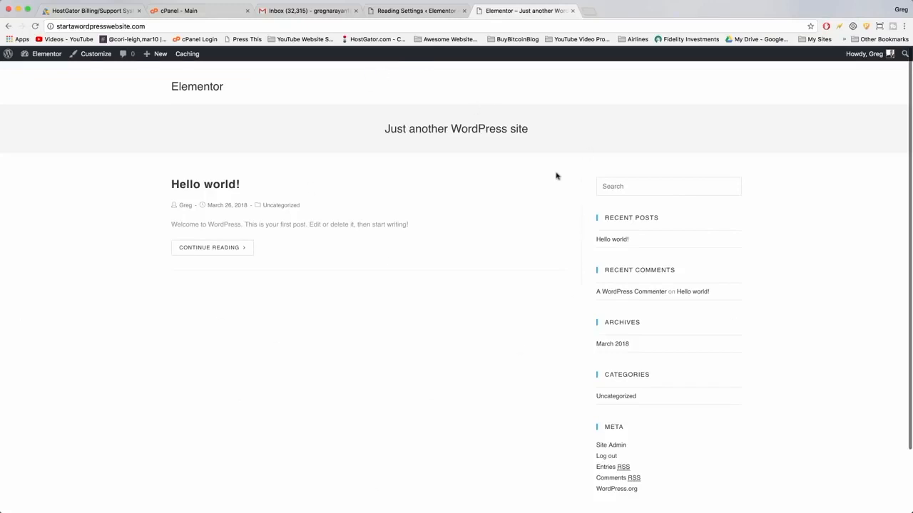
click(408, 12)
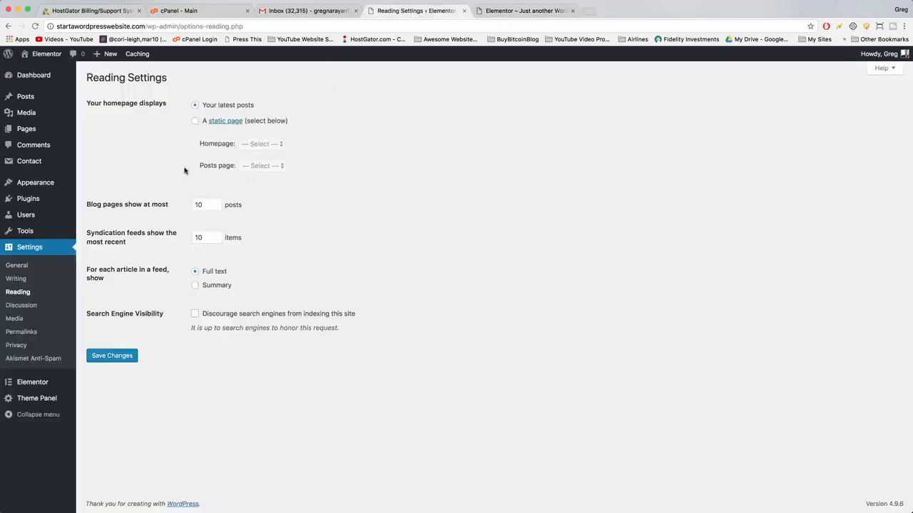
Set the homepage to display a static page, Front Page, with Blog as the posts page, and save the changes.
click(195, 122)
click(257, 149)
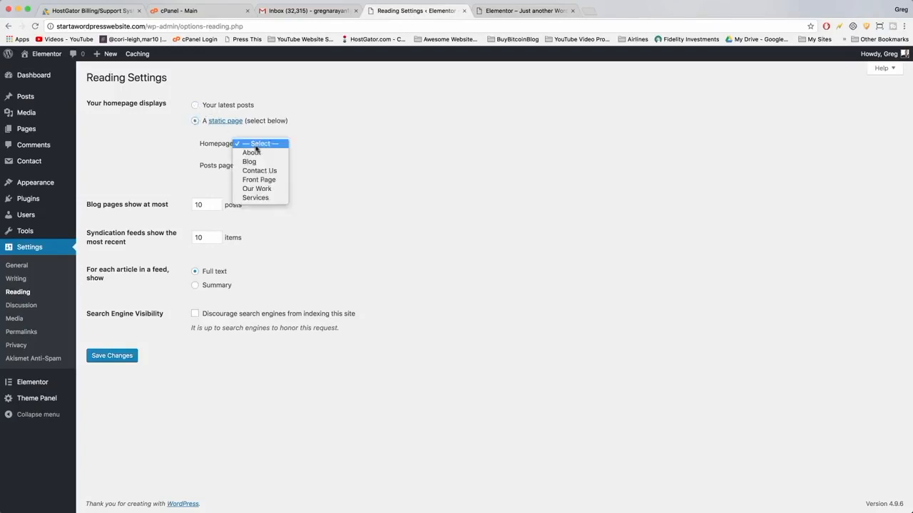
click(258, 180)
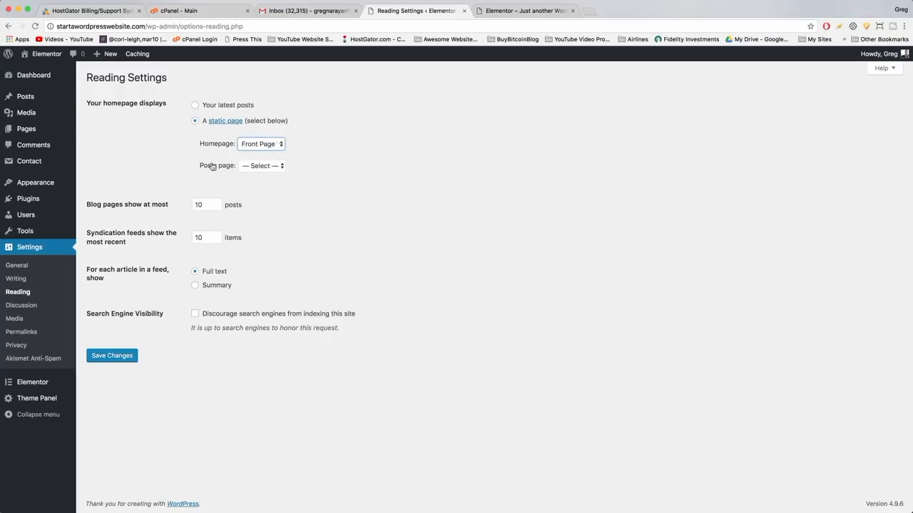
click(247, 168)
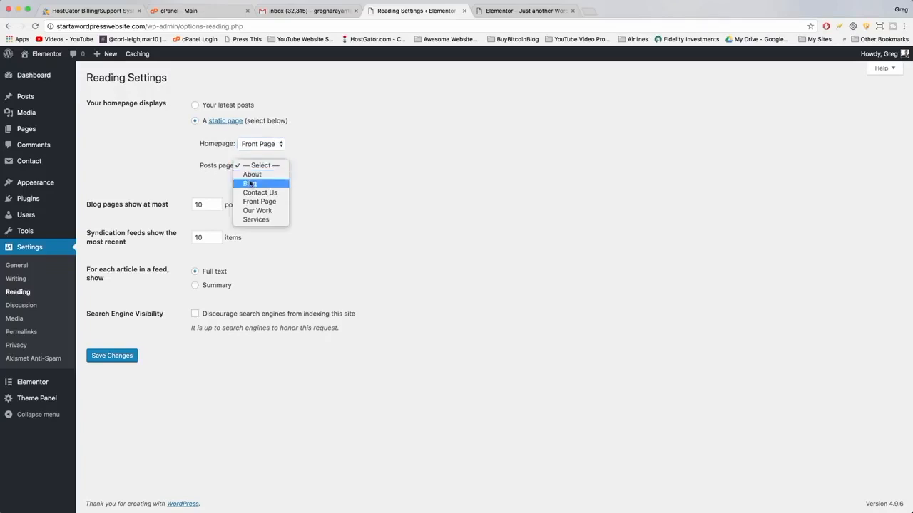
click(251, 183)
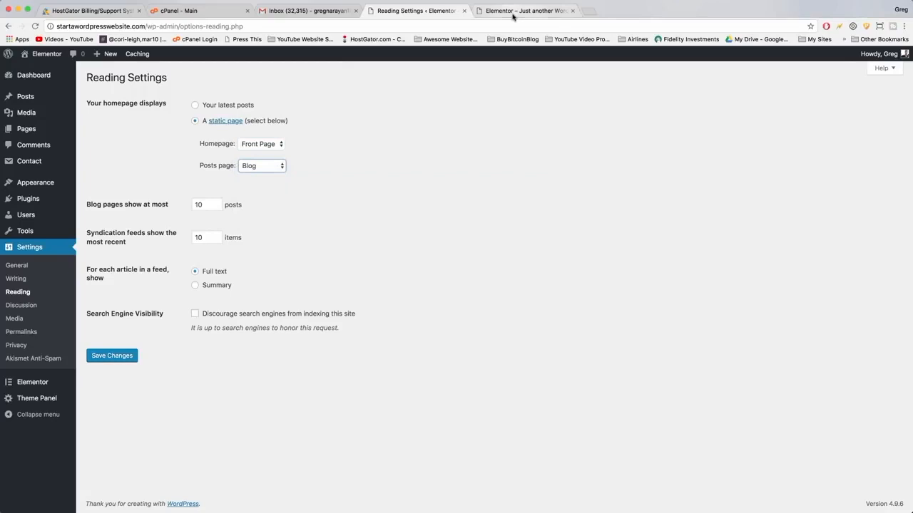
click(514, 12)
click(419, 10)
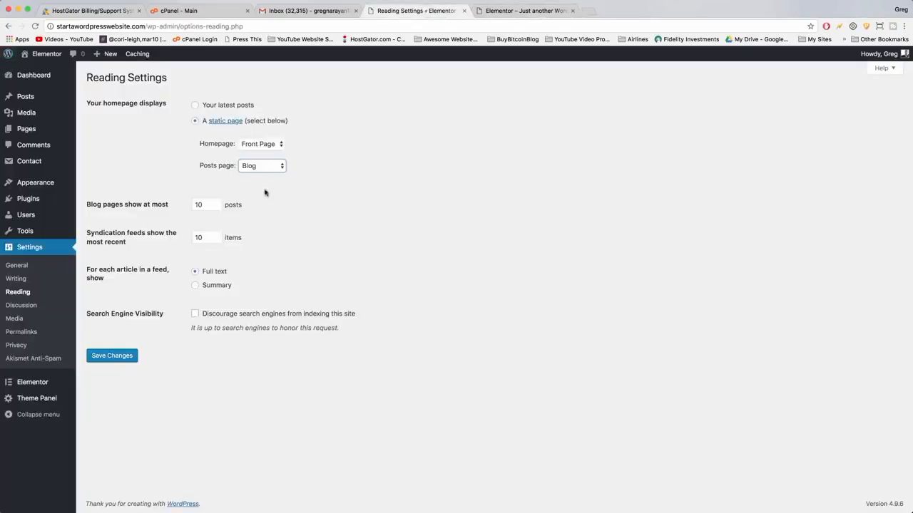
click(119, 360)
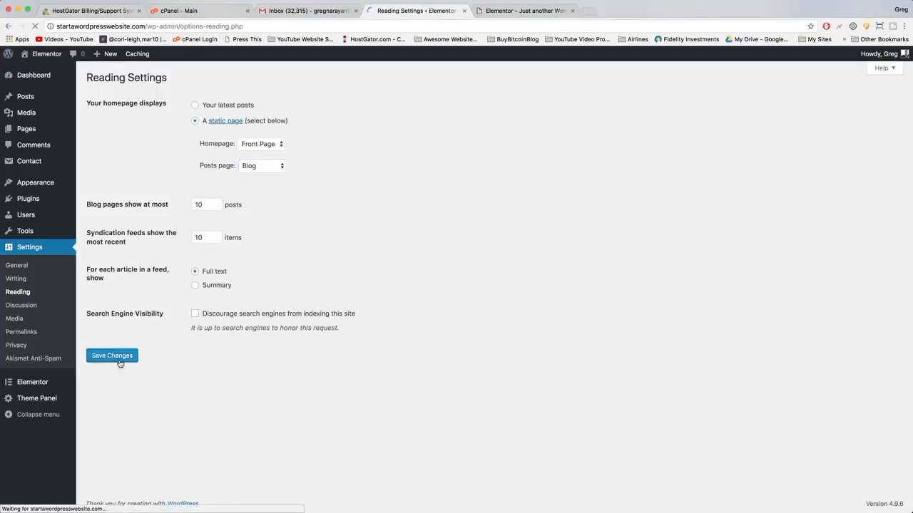
click(525, 10)
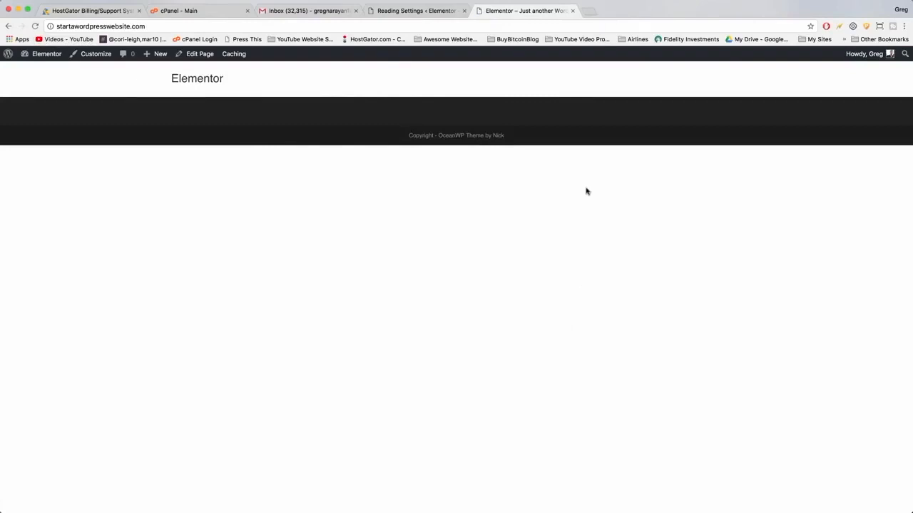
click(429, 10)
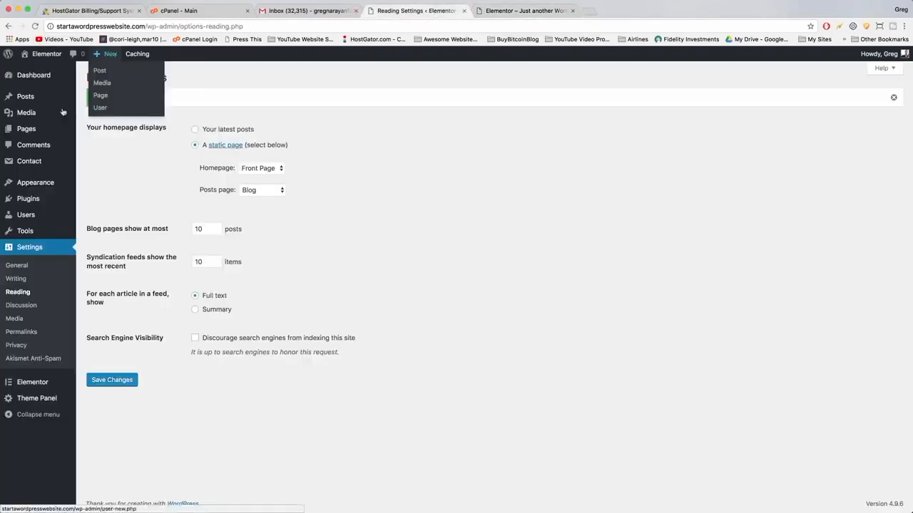
Choose the Post name permalink structure.
click(20, 332)
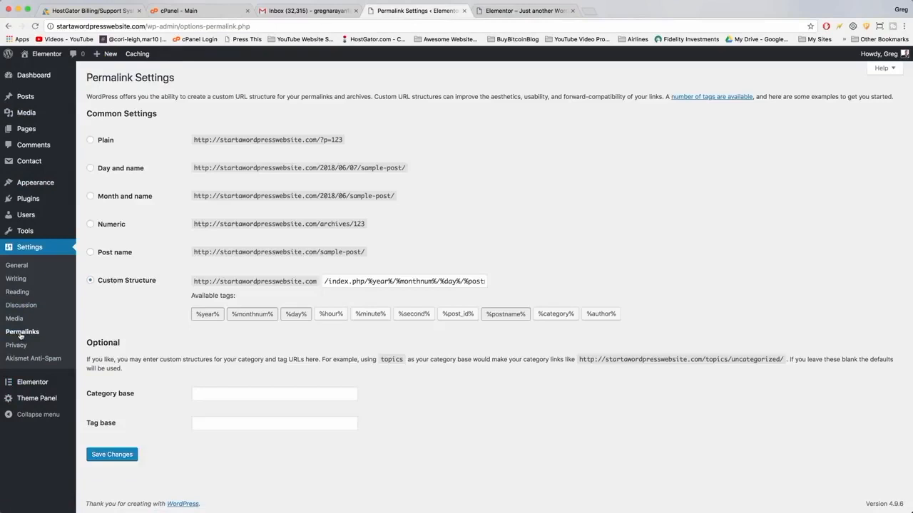
click(90, 252)
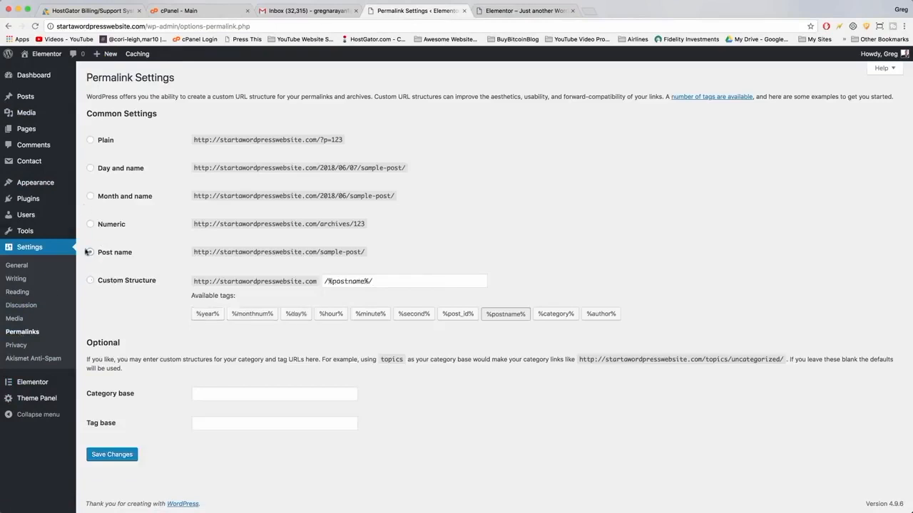
click(534, 10)
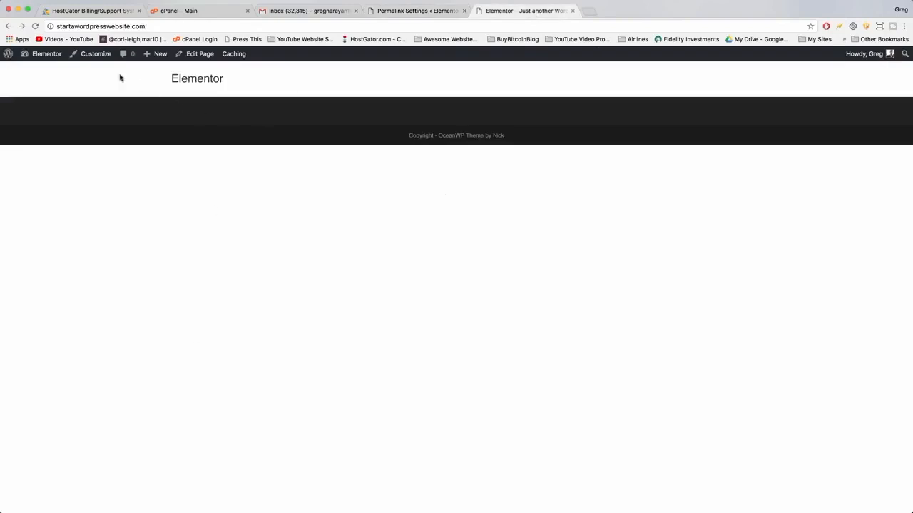
Open the Our Work page from the pages list and examine its web address.
click(44, 54)
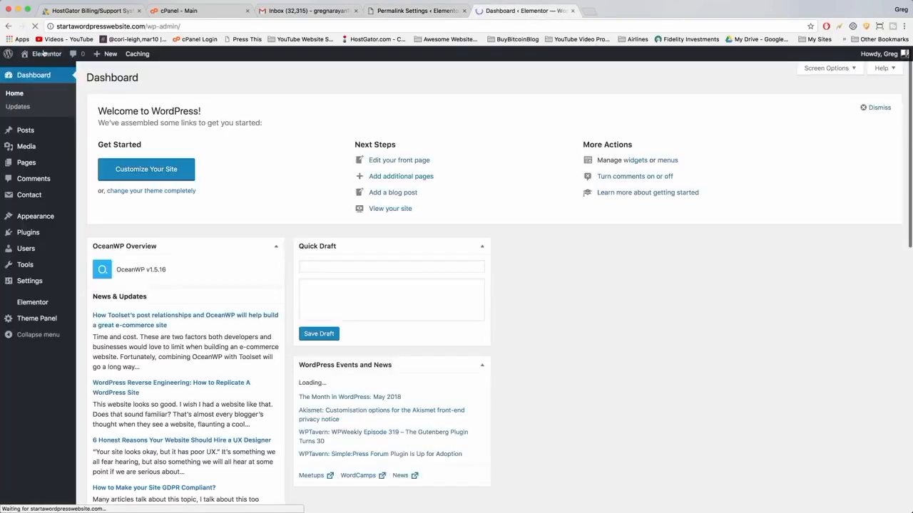
mouse_move(28, 164)
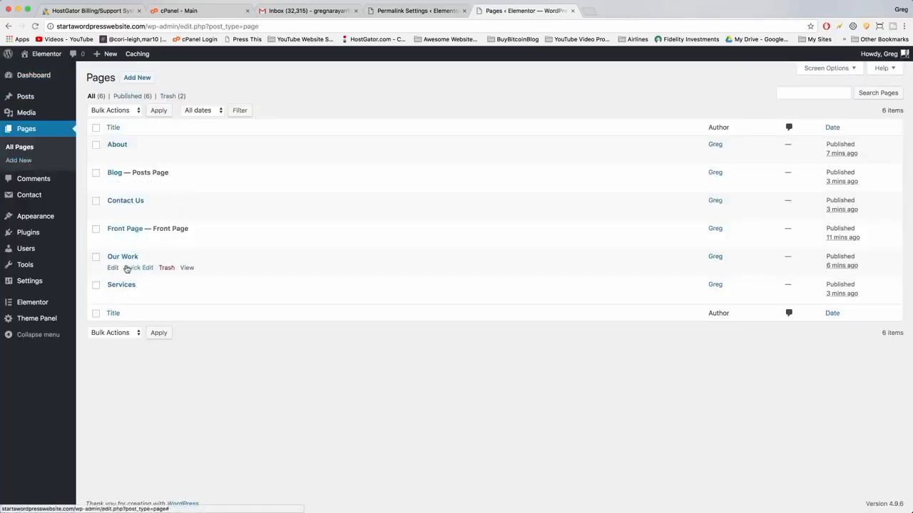
click(123, 258)
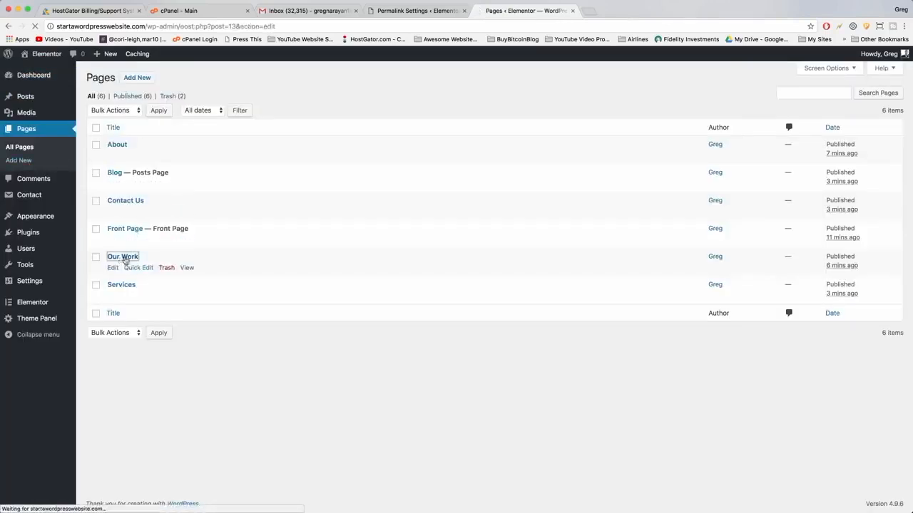
click(137, 55)
click(146, 27)
click(147, 26)
drag(146, 26, 163, 26)
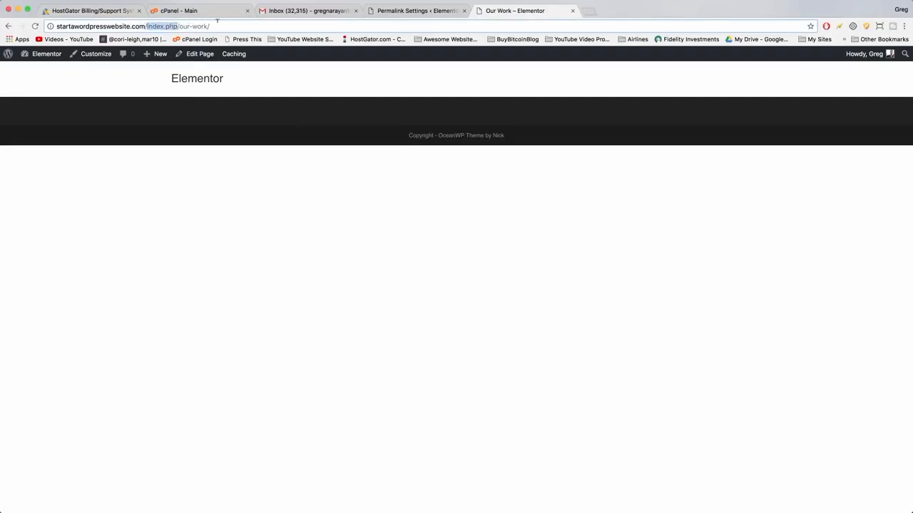
drag(178, 26, 148, 26)
click(180, 26)
double_click(197, 27)
double_click(184, 26)
double_click(197, 26)
click(212, 26)
Save the permalink settings and reload the Our Work page.
click(408, 12)
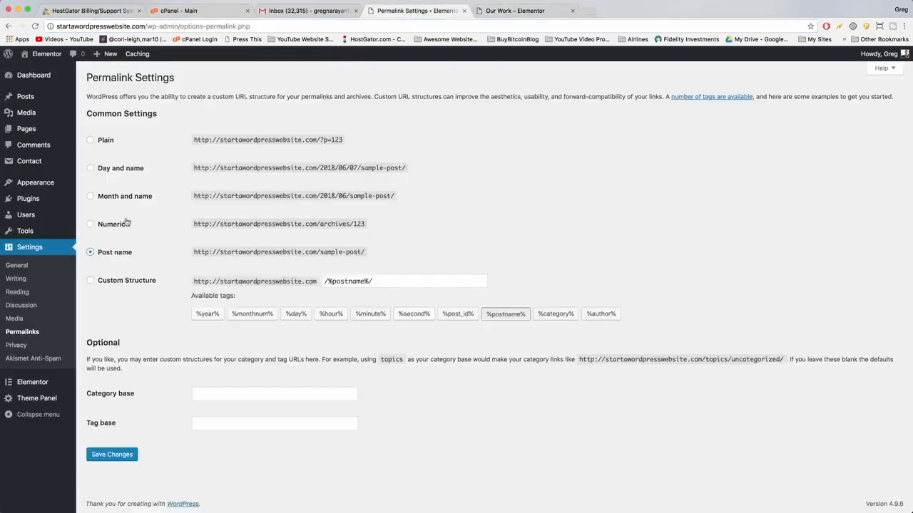
click(110, 455)
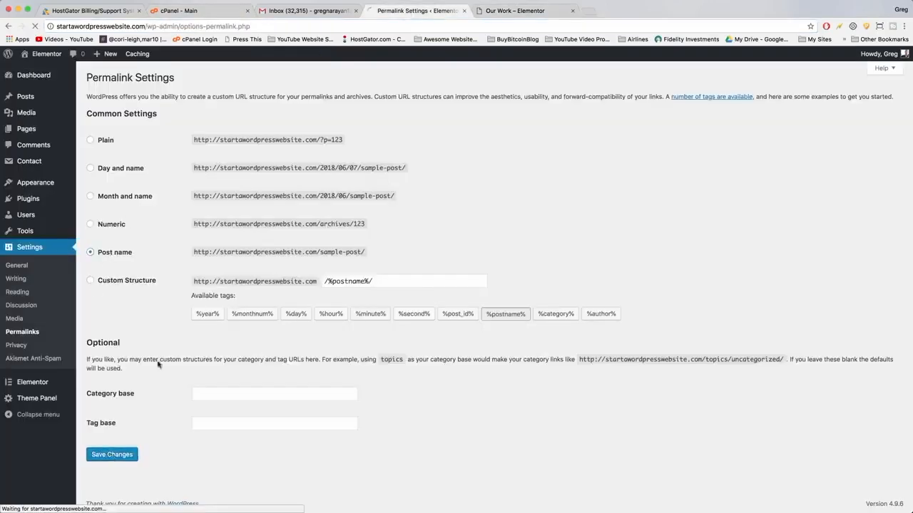
click(527, 12)
click(35, 26)
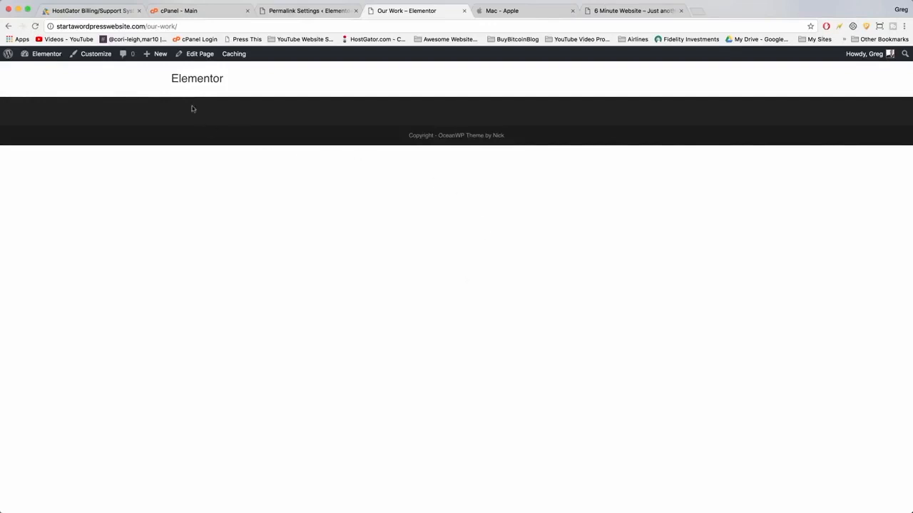
Edit the Front Page with Elementor and open the template library.
click(195, 80)
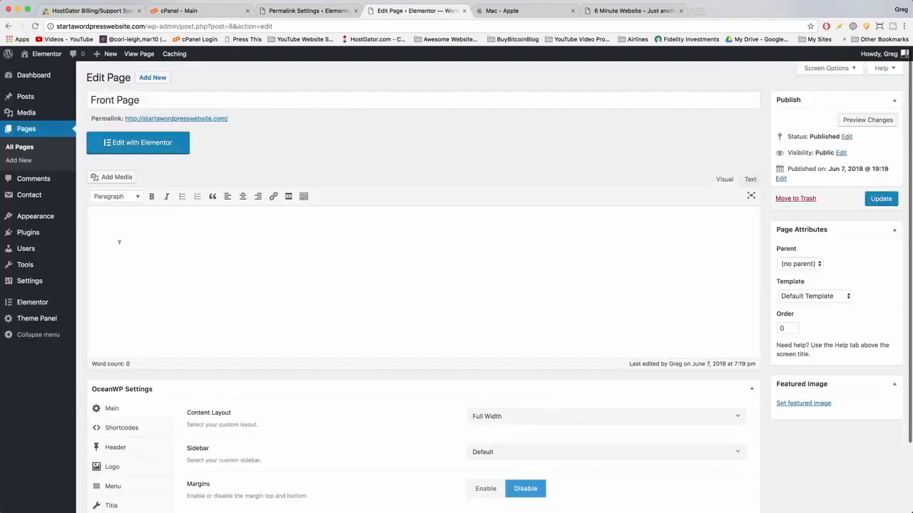
click(153, 143)
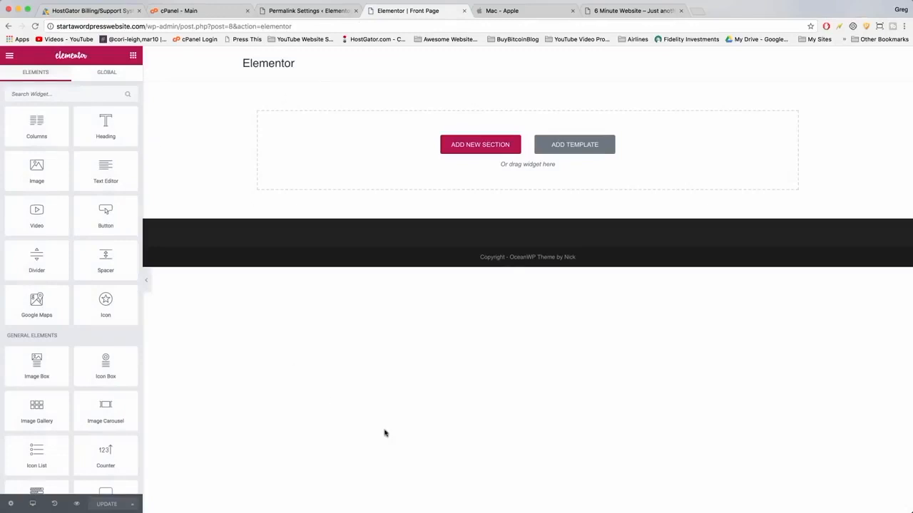
click(564, 147)
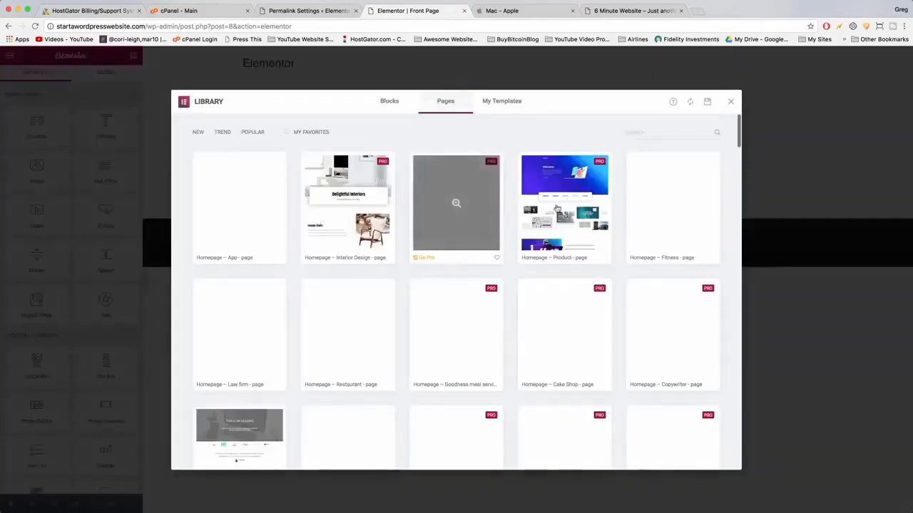
Browse the page templates in the library, preview the Homepage – Law firm template, and close the library.
scroll(348, 203, down, 5)
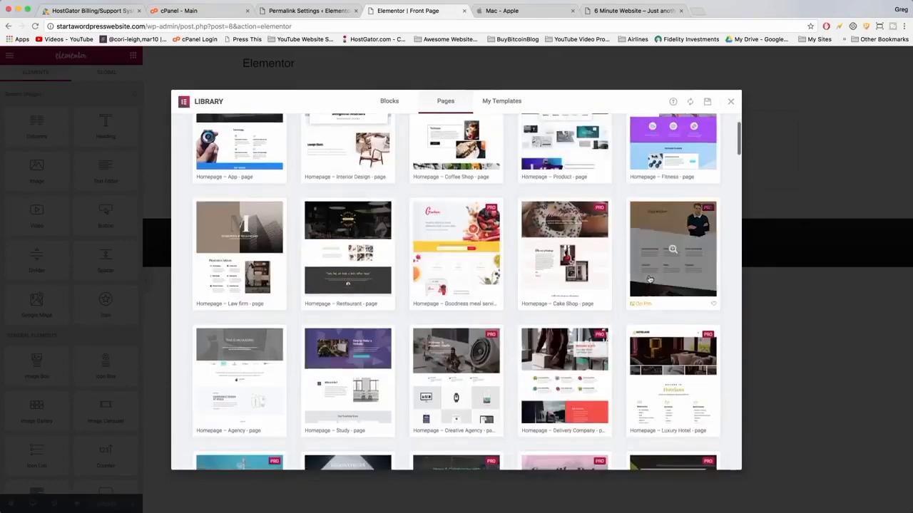
scroll(649, 278, up, 5)
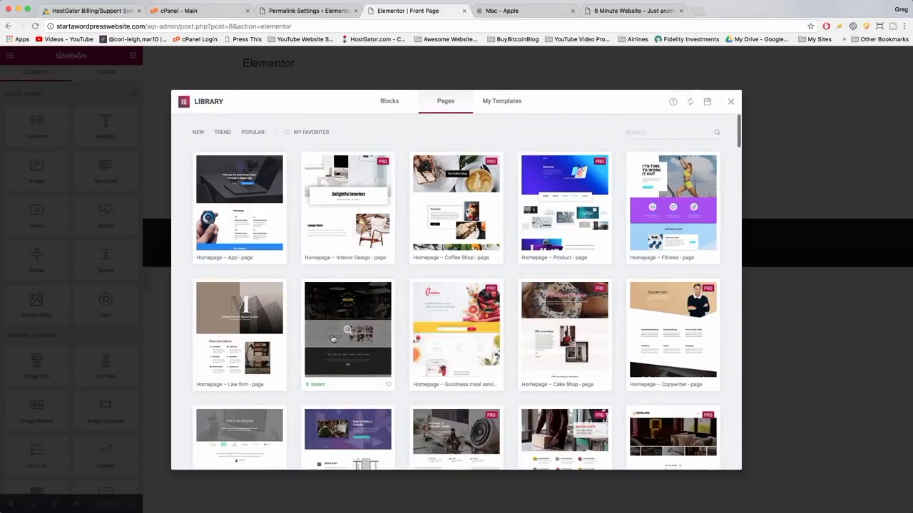
click(239, 328)
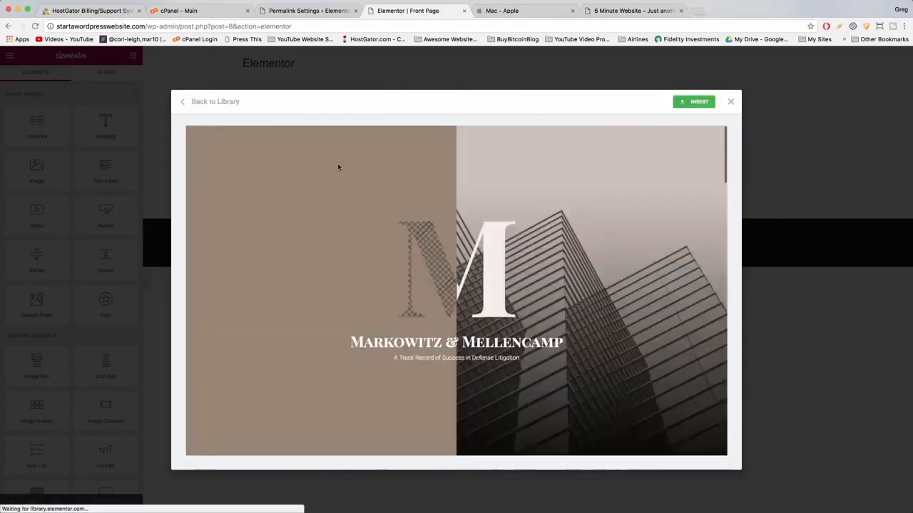
scroll(412, 187, down, 5)
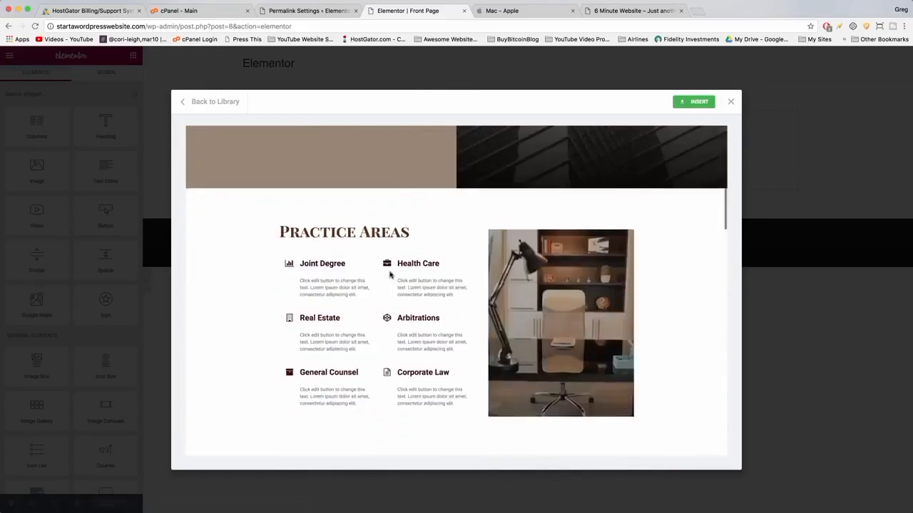
scroll(326, 189, down, 1)
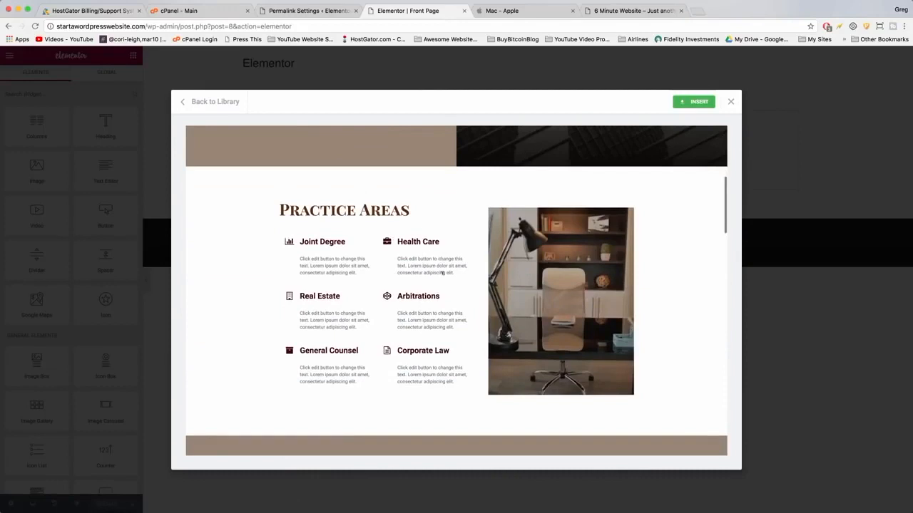
scroll(442, 272, down, 4)
scroll(524, 257, down, 12)
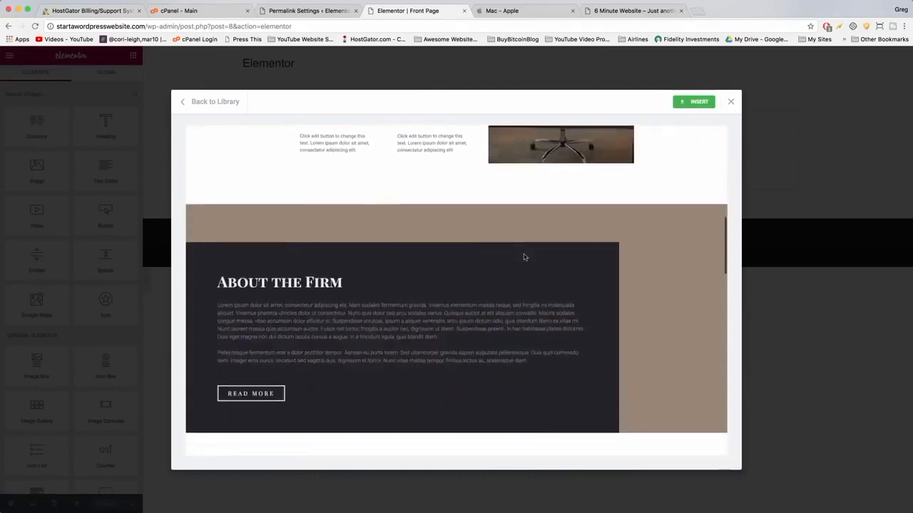
scroll(524, 257, down, 11)
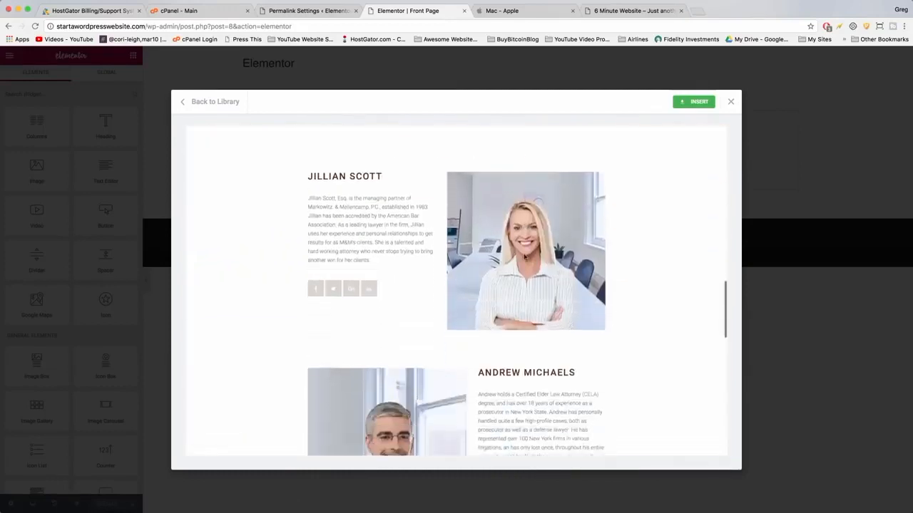
scroll(524, 253, down, 9)
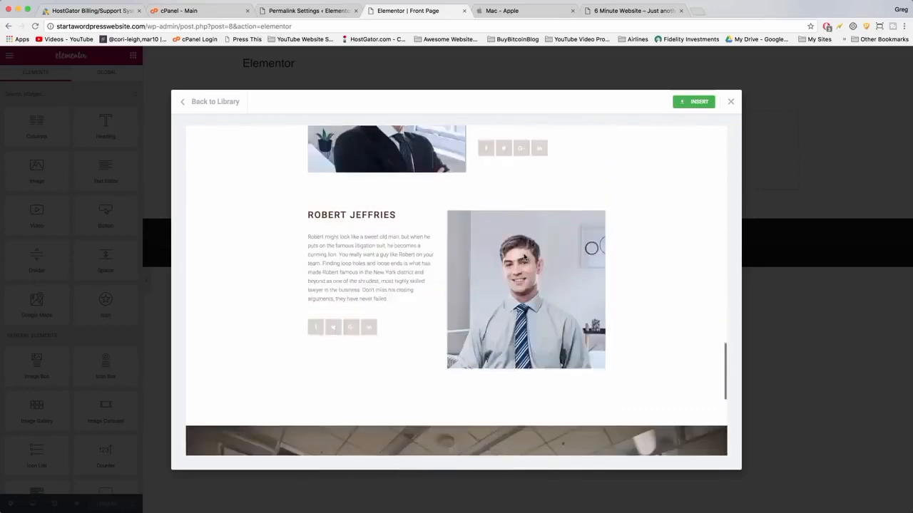
scroll(523, 255, down, 8)
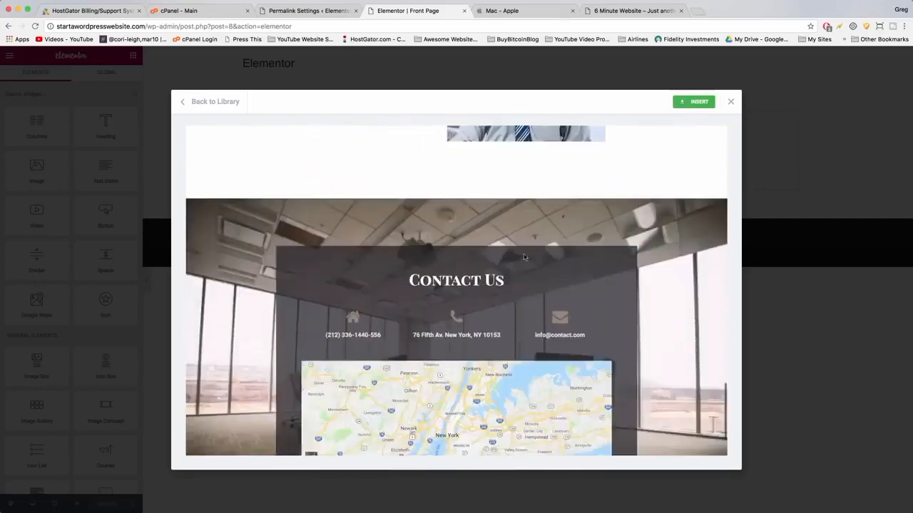
scroll(524, 253, up, 20)
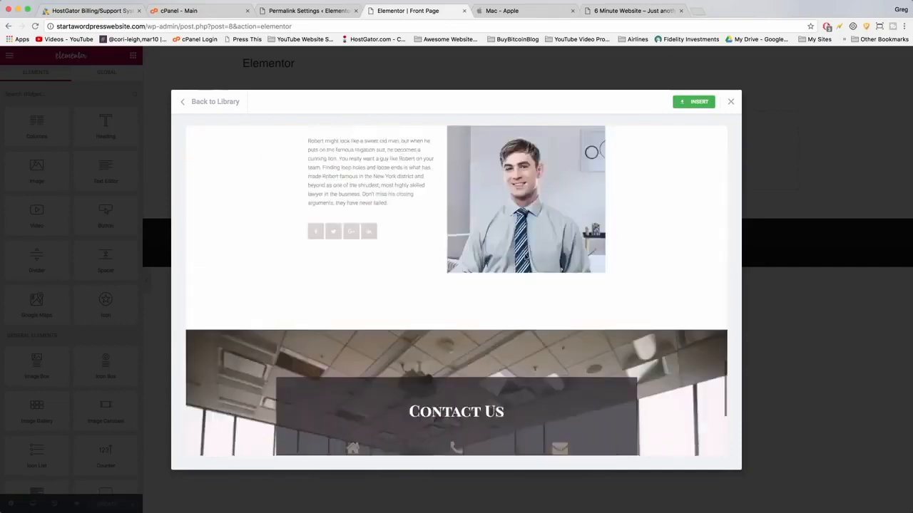
scroll(526, 257, up, 20)
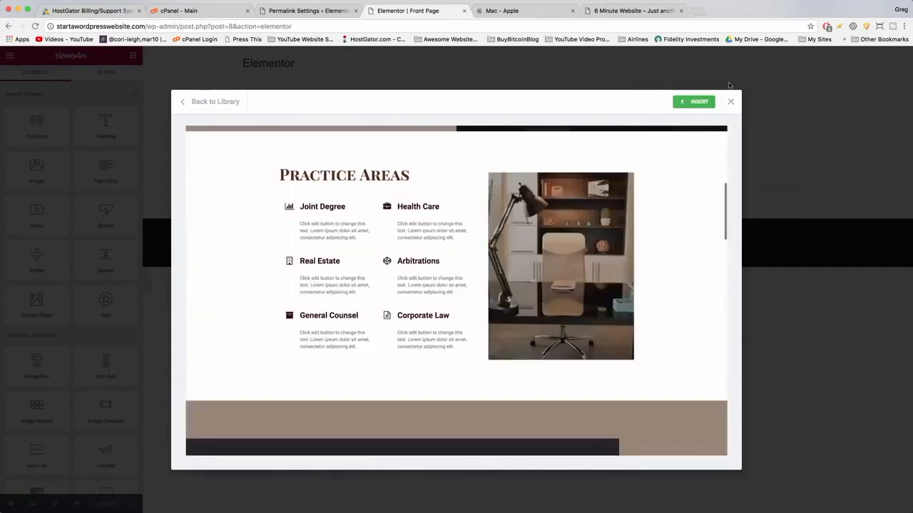
key(Escape)
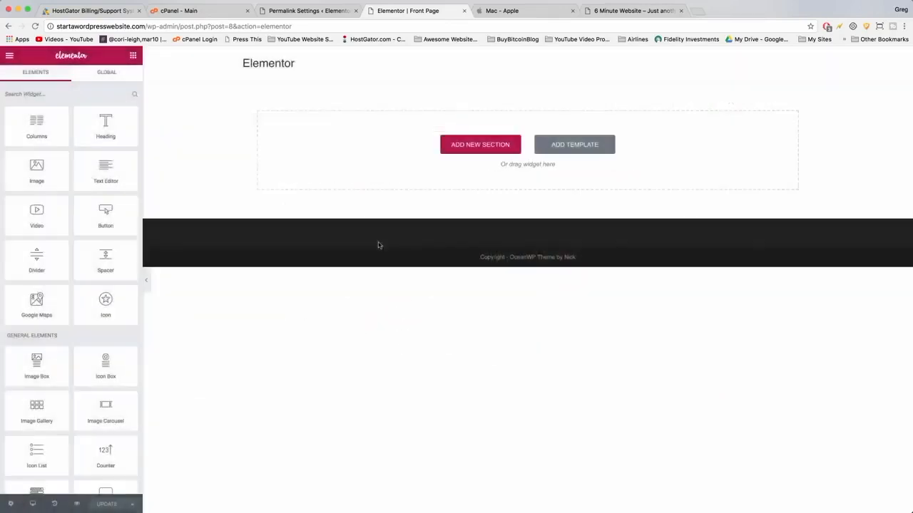
Reopen the template library, preview the Homepage – Restaurant template, and insert it into the Front Page.
click(570, 145)
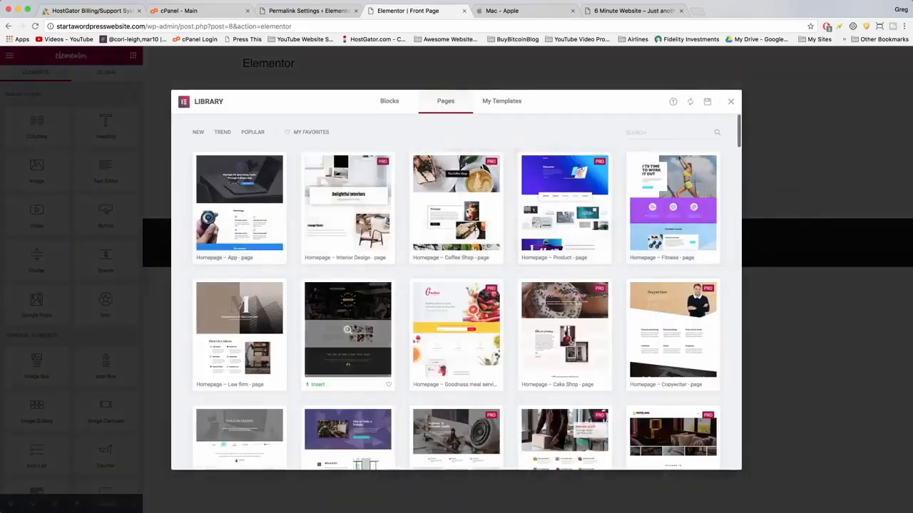
click(352, 324)
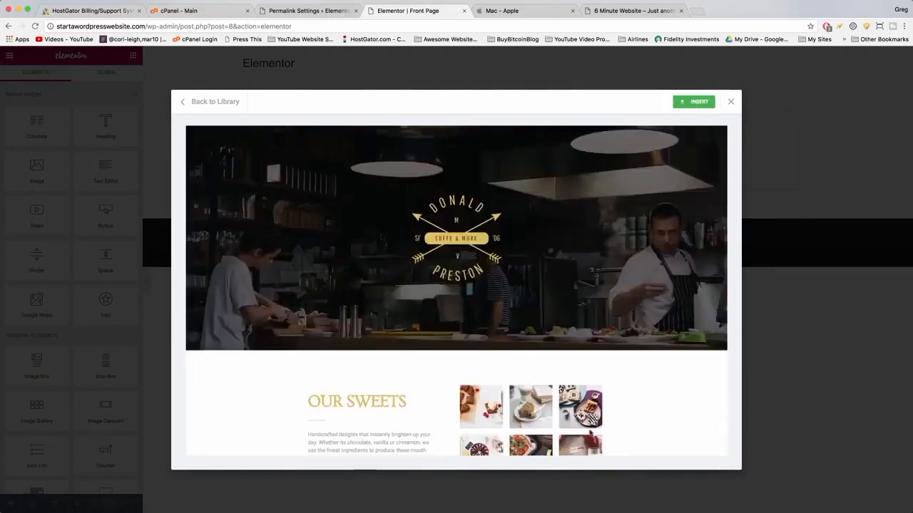
scroll(459, 248, down, 8)
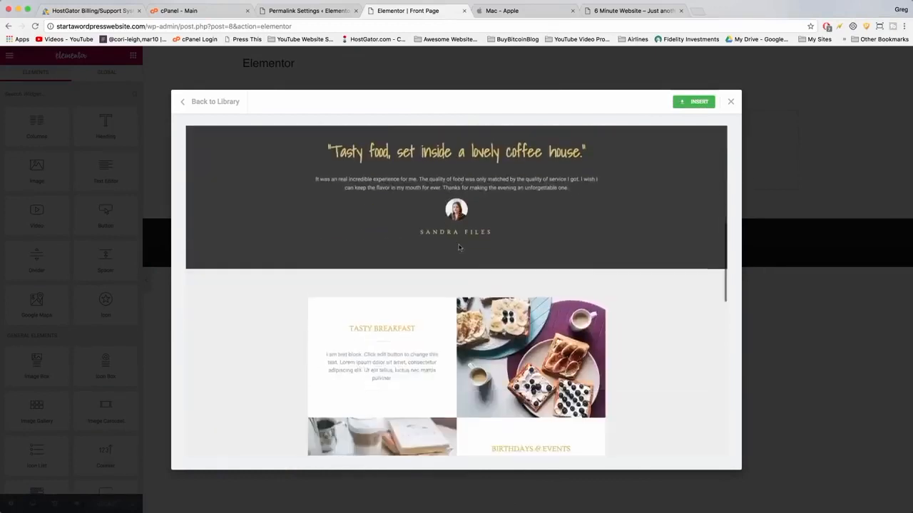
scroll(460, 247, down, 5)
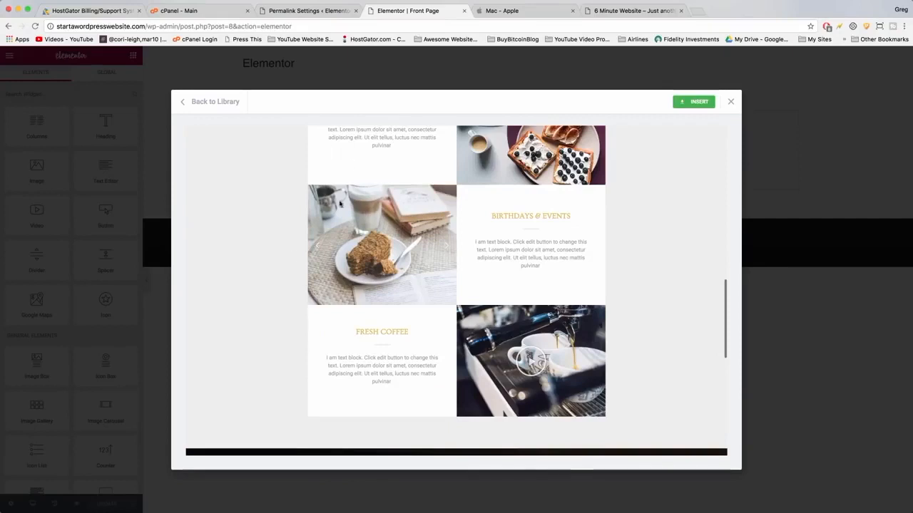
scroll(385, 134, down, 1)
scroll(385, 134, up, 1)
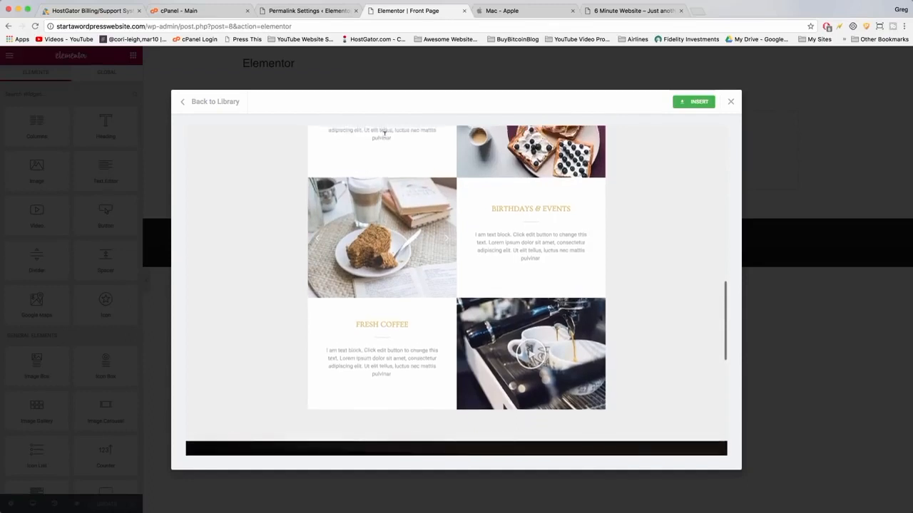
scroll(385, 135, up, 3)
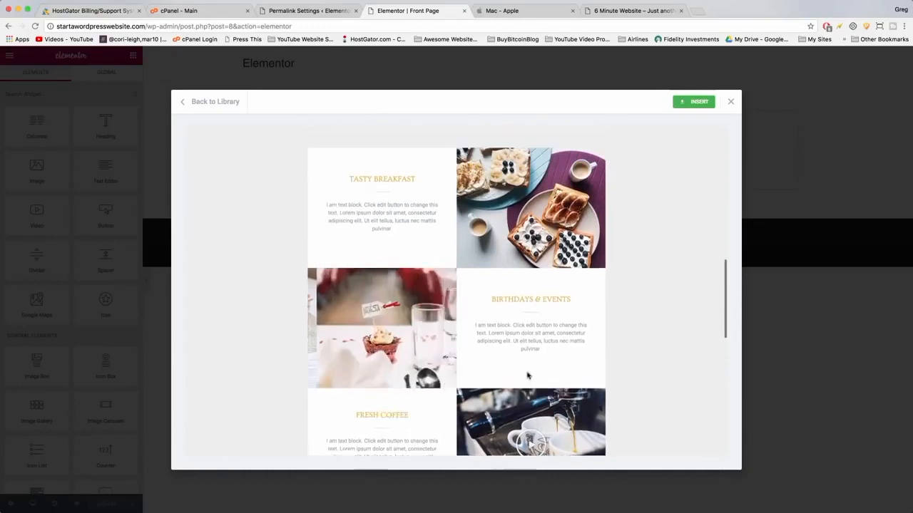
scroll(525, 372, up, 3)
scroll(526, 371, down, 3)
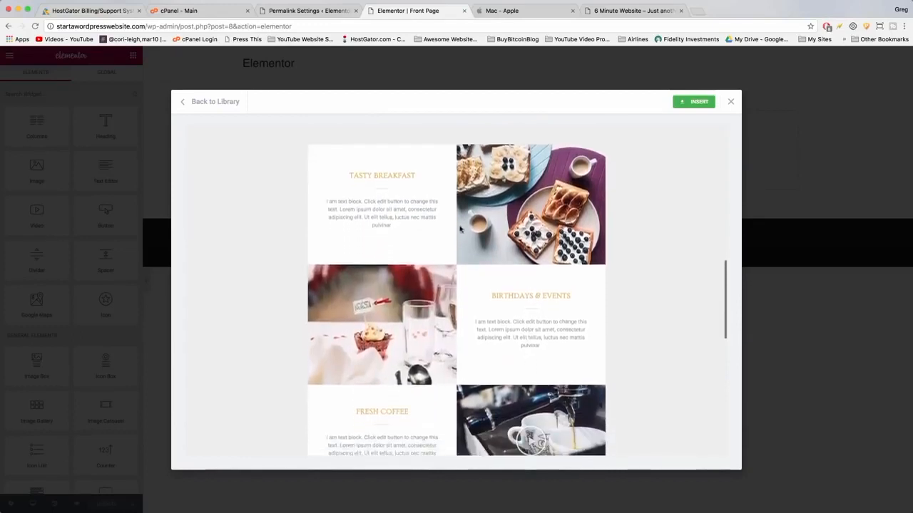
scroll(462, 229, down, 2)
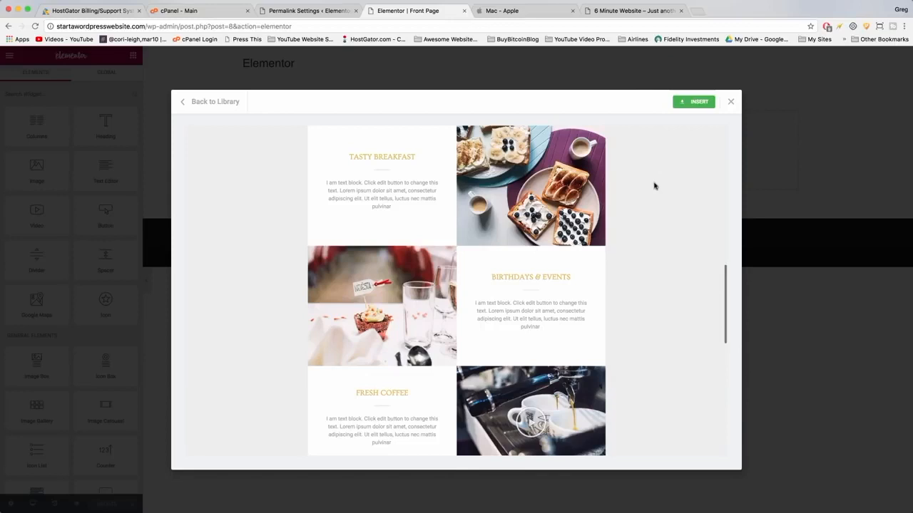
click(695, 103)
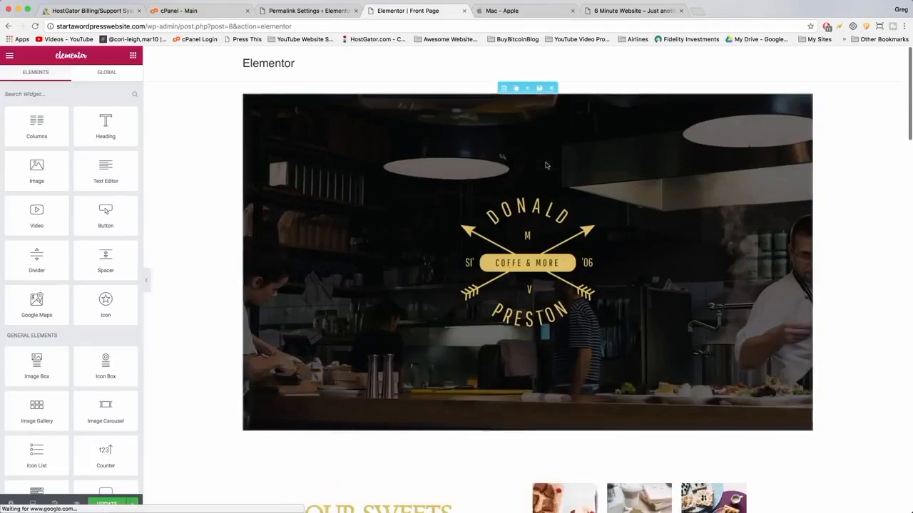
Scroll through the inserted homepage sections and open the coffee video widget's settings.
scroll(391, 173, down, 5)
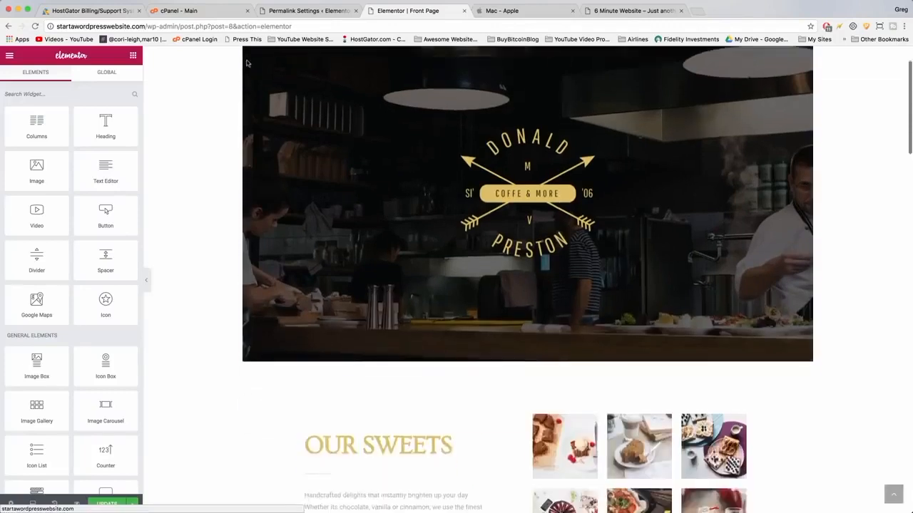
scroll(391, 173, down, 2)
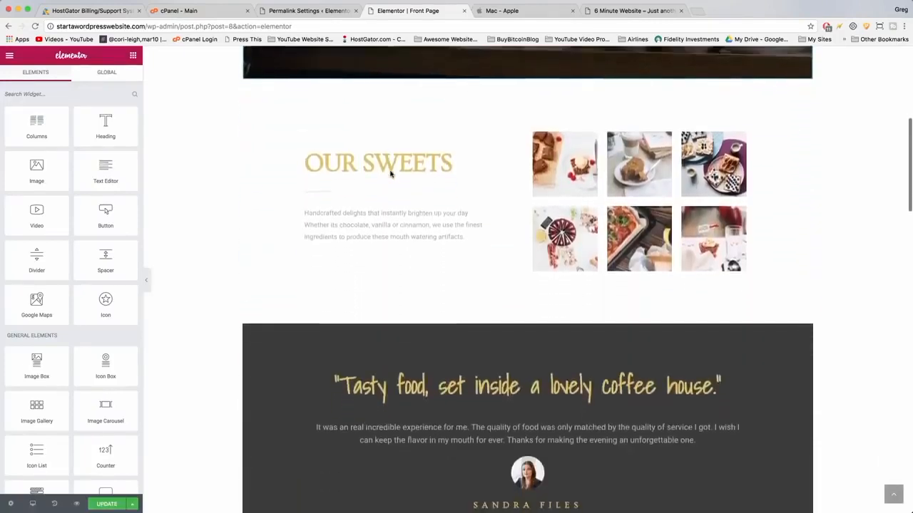
scroll(547, 157, down, 5)
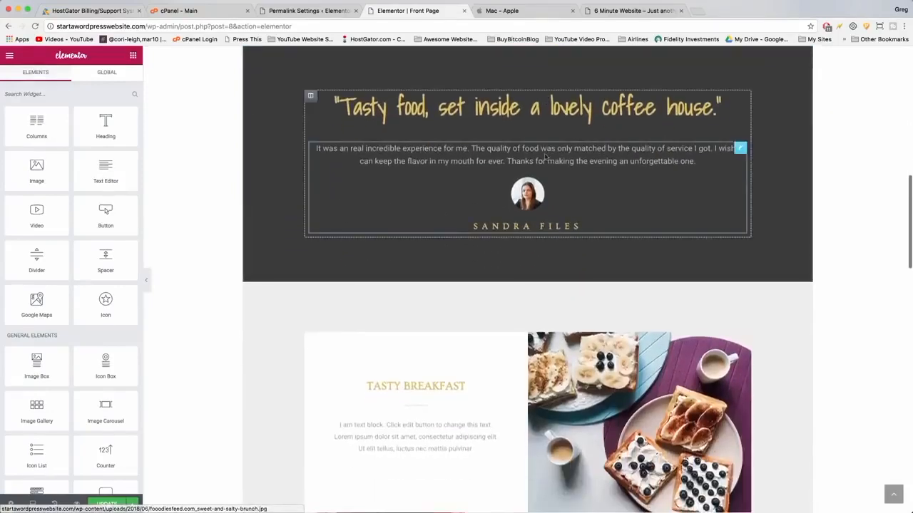
scroll(549, 146, down, 3)
scroll(528, 142, down, 1)
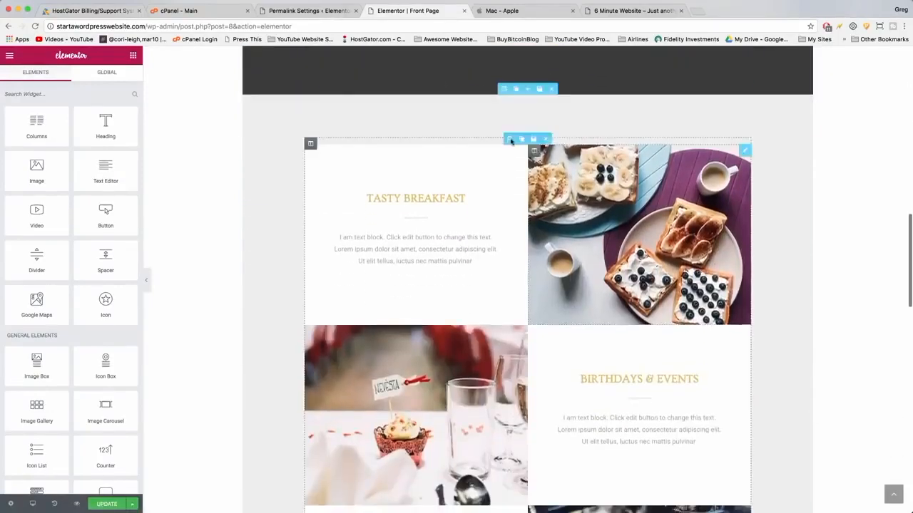
scroll(556, 194, down, 7)
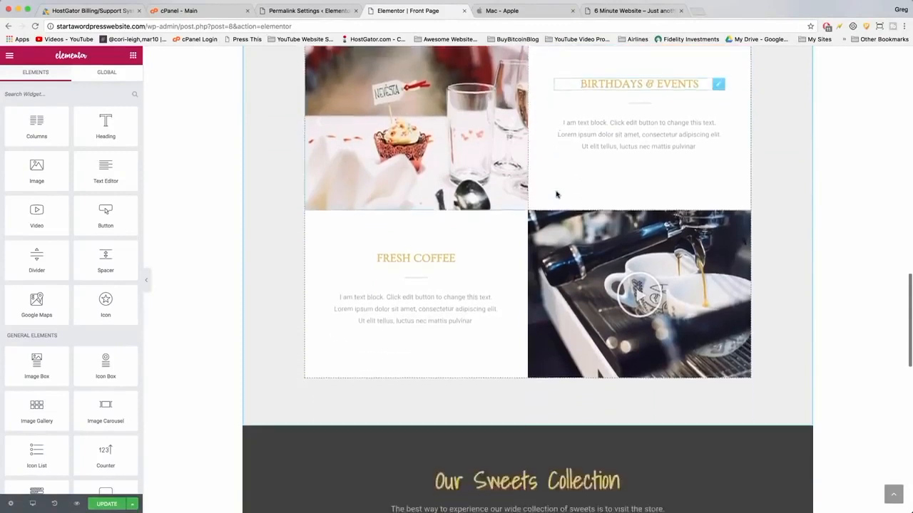
scroll(556, 194, up, 5)
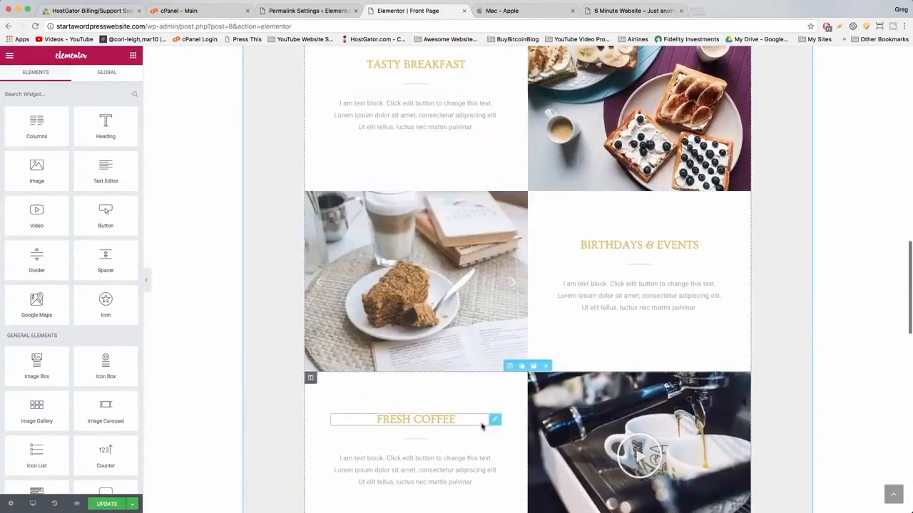
click(511, 285)
click(640, 461)
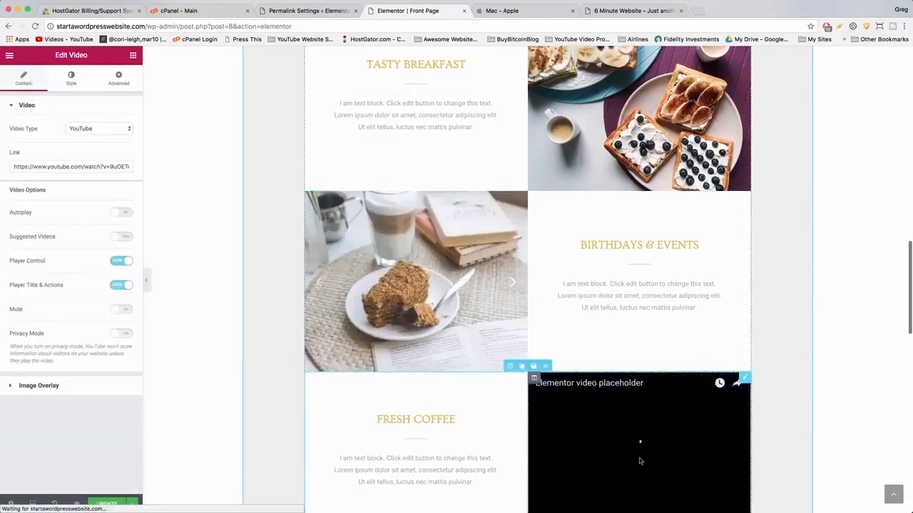
Delete the Visit Us section with the address and map.
scroll(640, 462, down, 4)
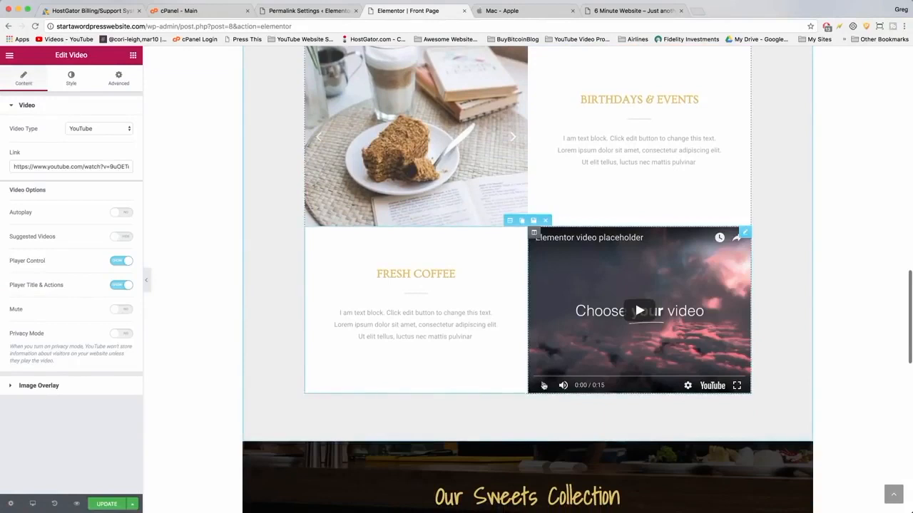
scroll(594, 332, down, 10)
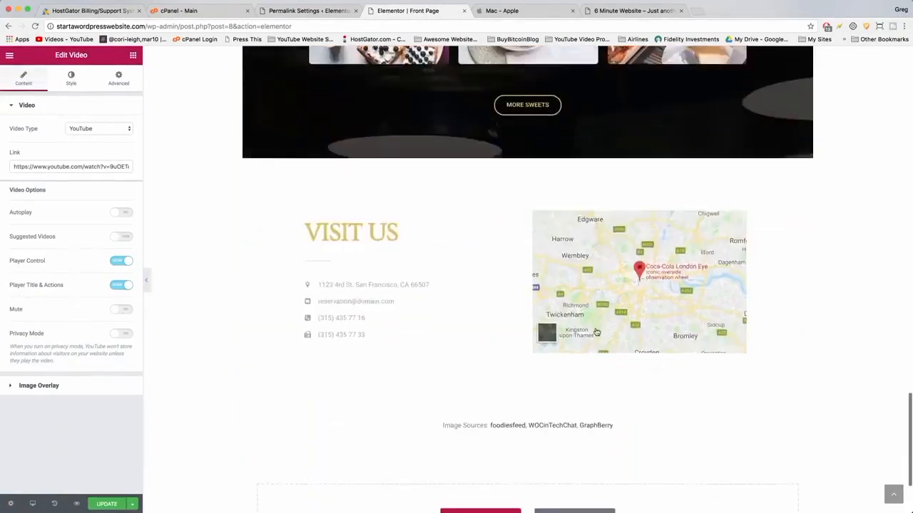
scroll(596, 332, down, 3)
scroll(597, 332, up, 4)
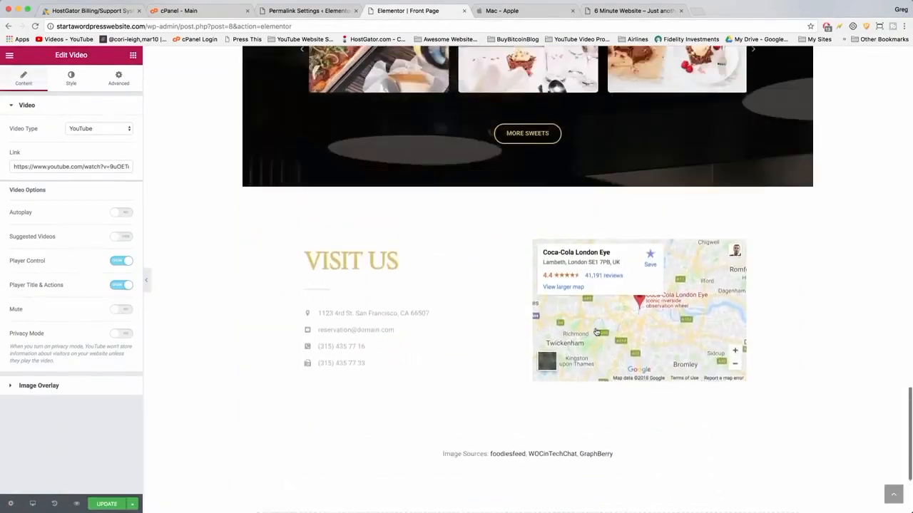
scroll(597, 333, up, 2)
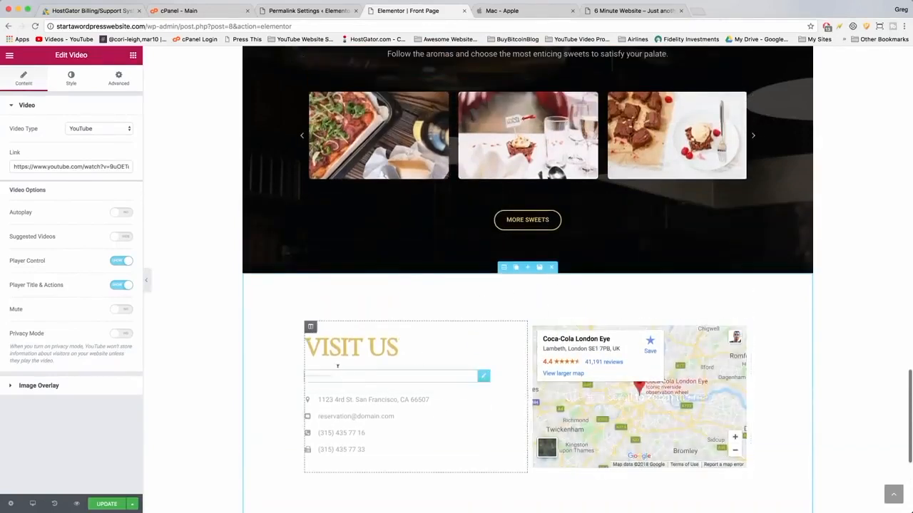
click(552, 268)
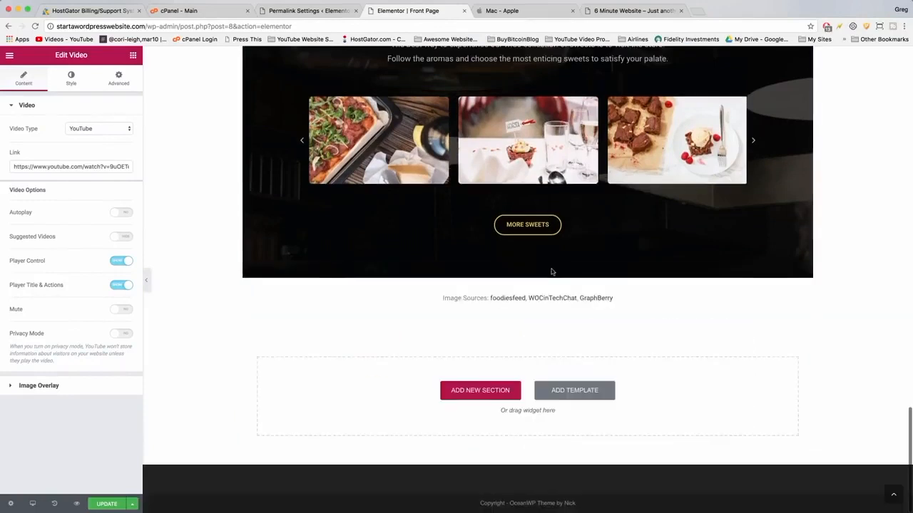
Delete the Our Sweets Collection section.
scroll(550, 269, up, 5)
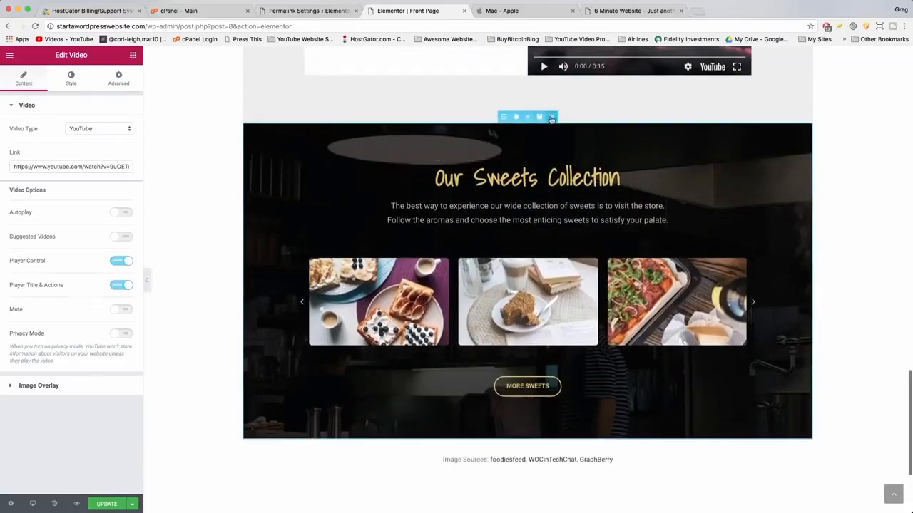
click(552, 118)
scroll(549, 118, up, 10)
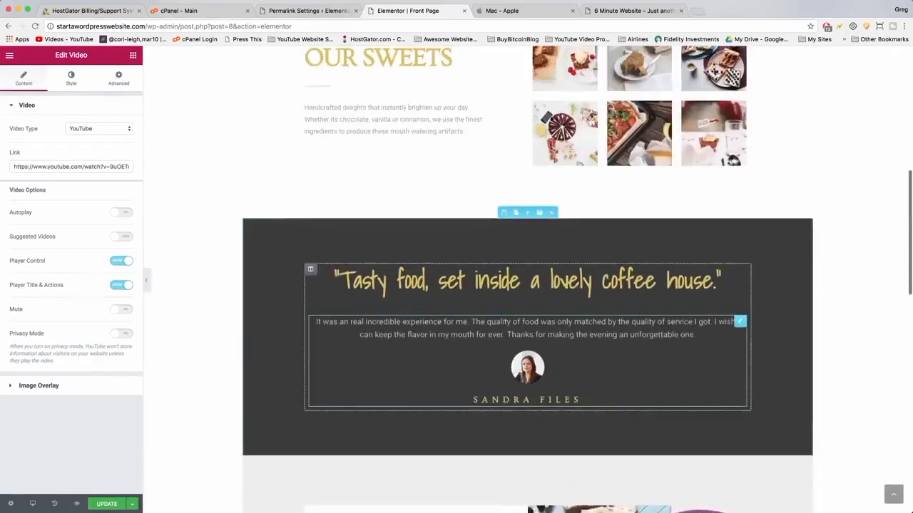
Delete the Our Sweets image gallery section and the Coffee & More header banner section from the homepage.
scroll(550, 229, down, 2)
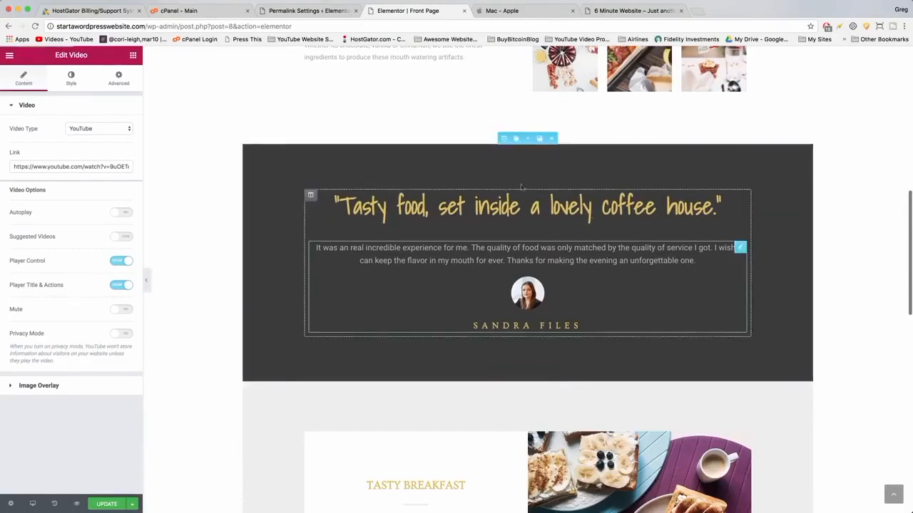
scroll(532, 189, up, 1)
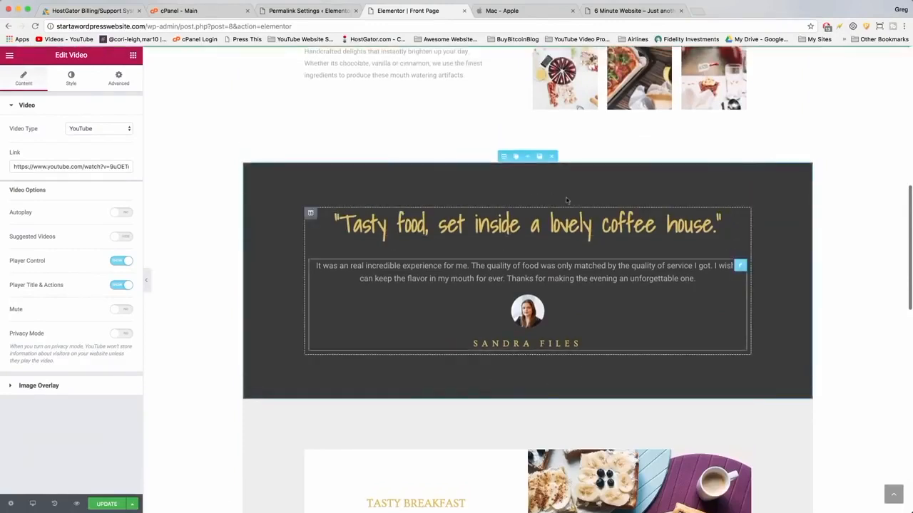
scroll(506, 214, up, 3)
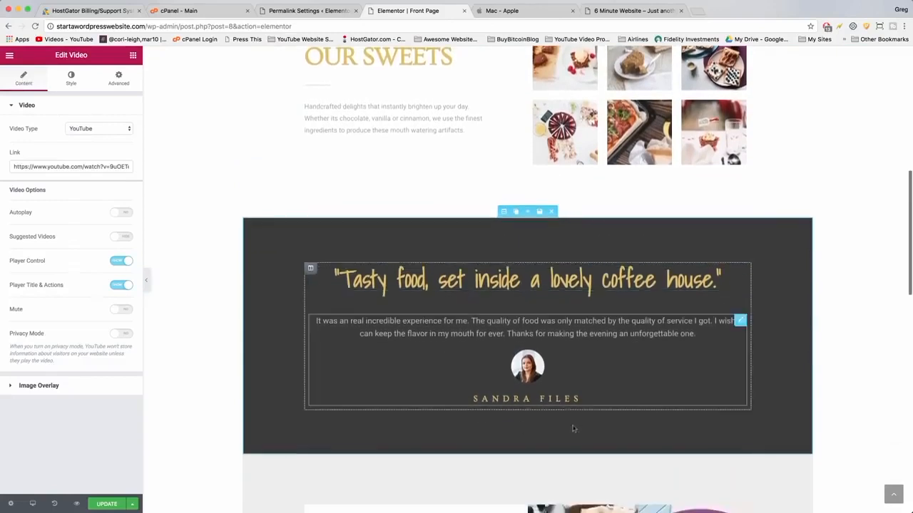
scroll(556, 244, up, 6)
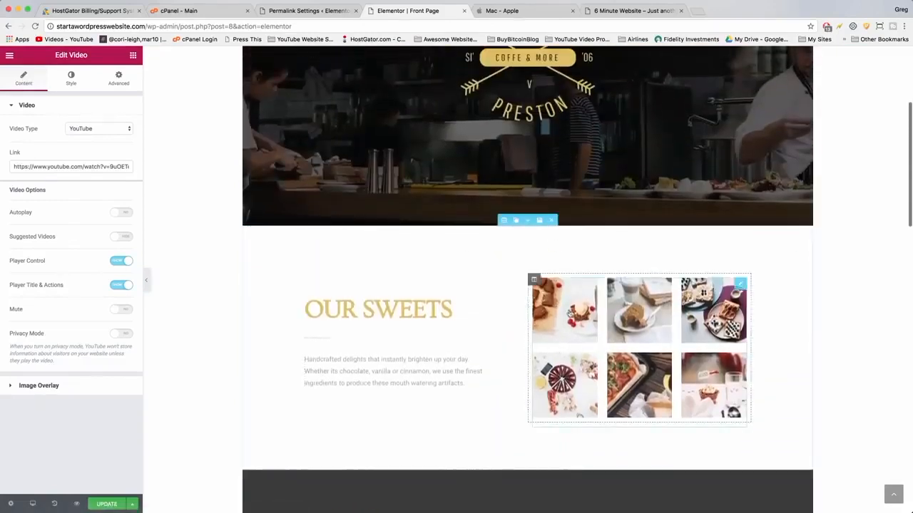
click(551, 222)
scroll(551, 103, up, 6)
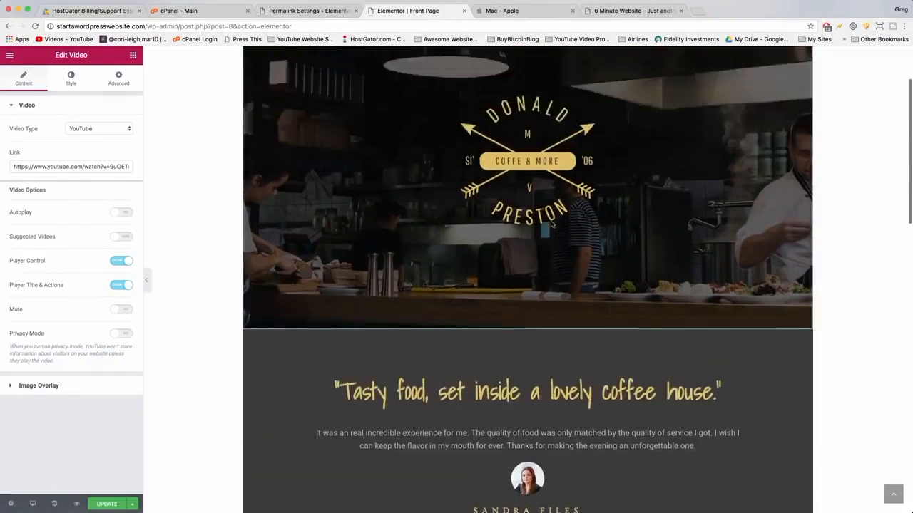
click(553, 88)
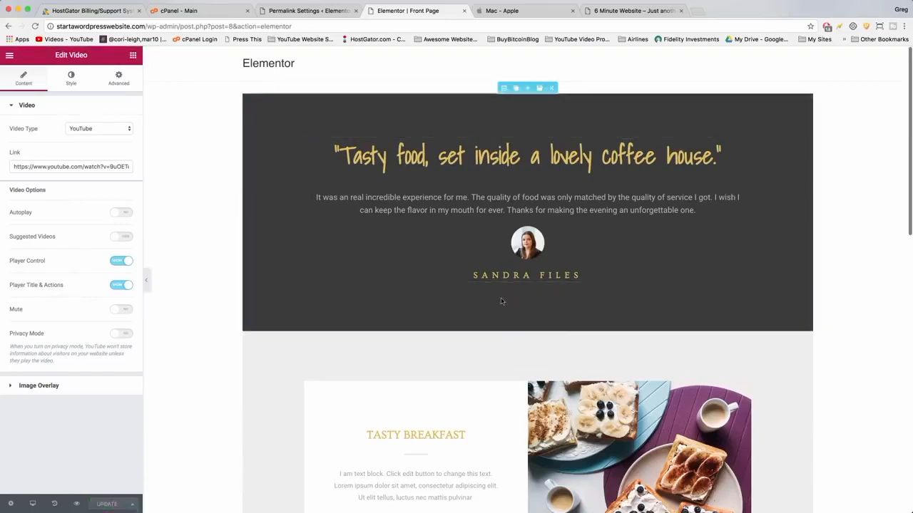
Open the template library at the end of the page and preview the Hero Kit page template.
scroll(501, 302, down, 5)
scroll(501, 302, down, 2)
scroll(429, 398, up, 3)
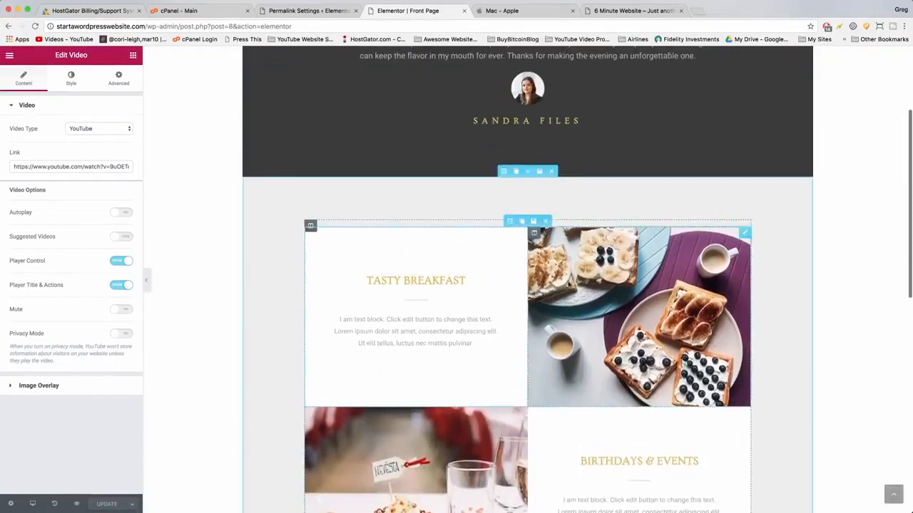
scroll(569, 284, up, 3)
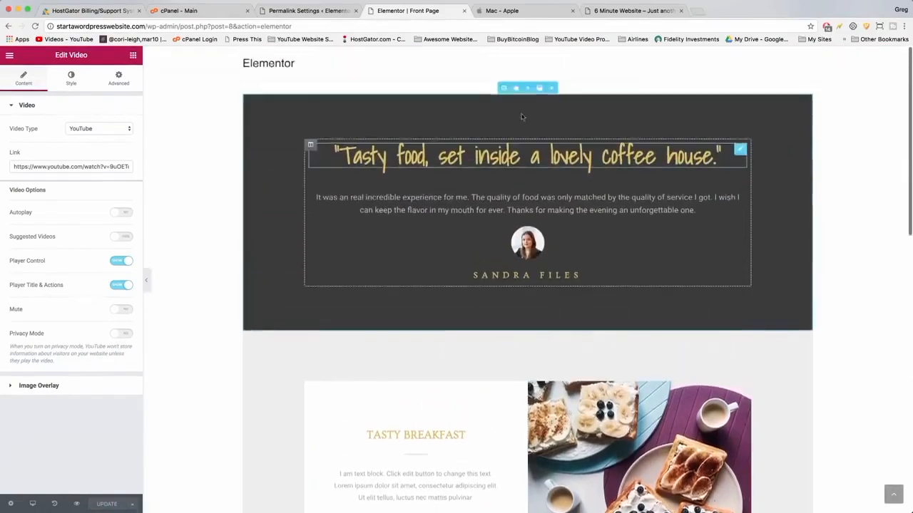
scroll(521, 116, down, 10)
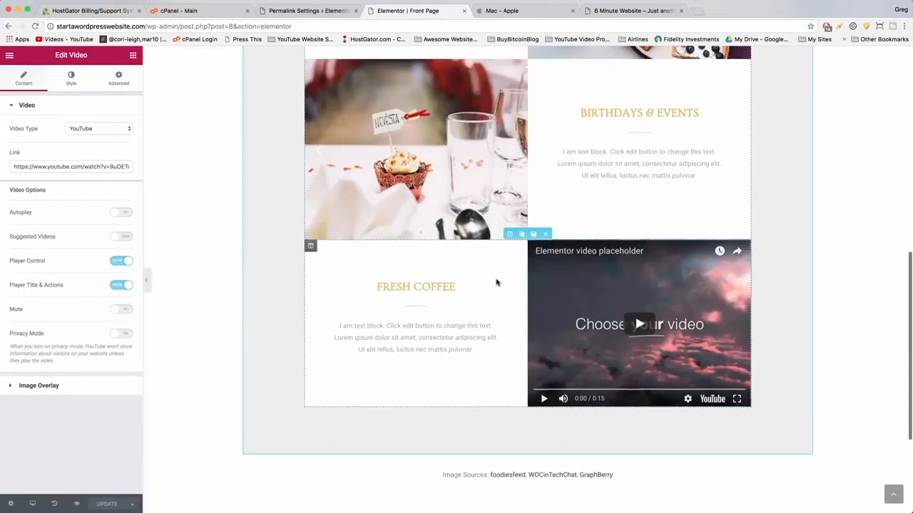
scroll(497, 283, down, 4)
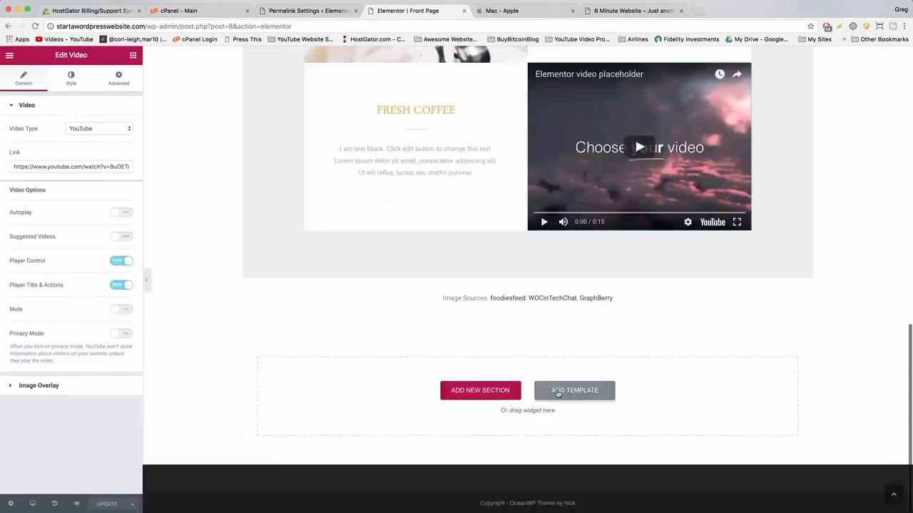
click(558, 393)
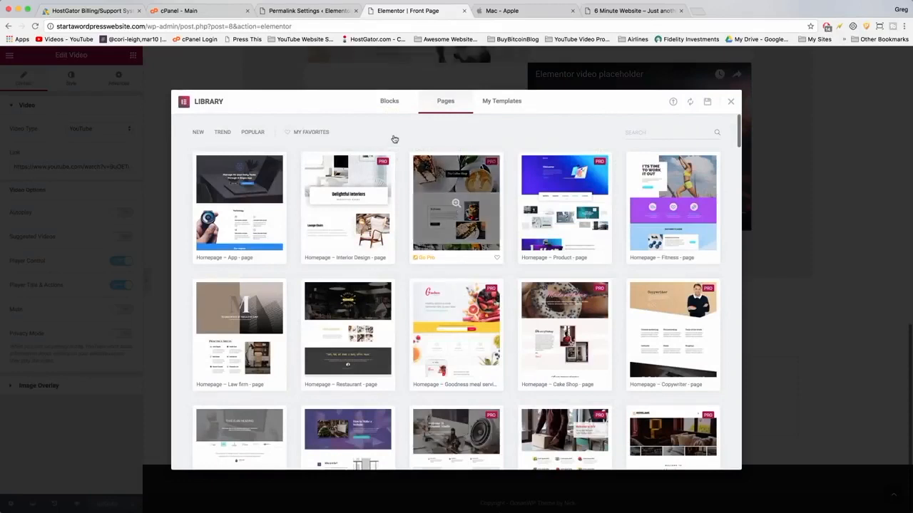
scroll(444, 127, down, 10)
scroll(444, 128, down, 15)
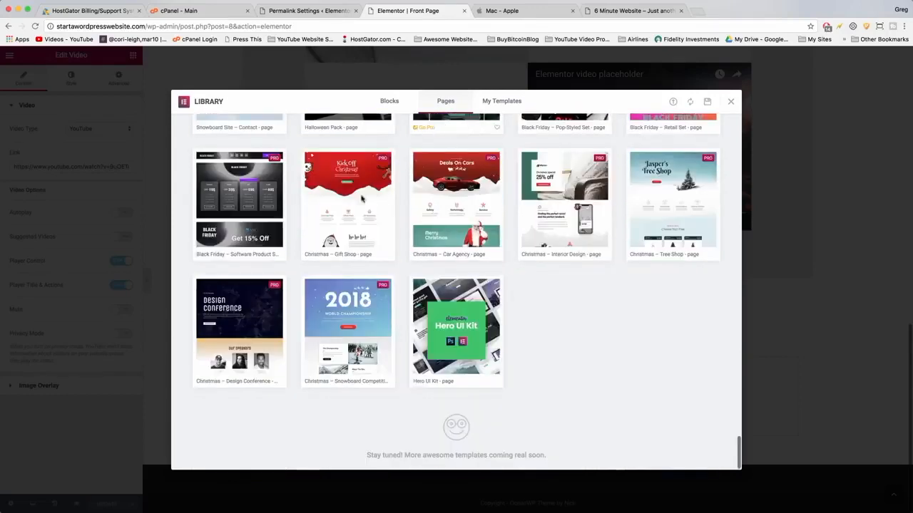
click(445, 317)
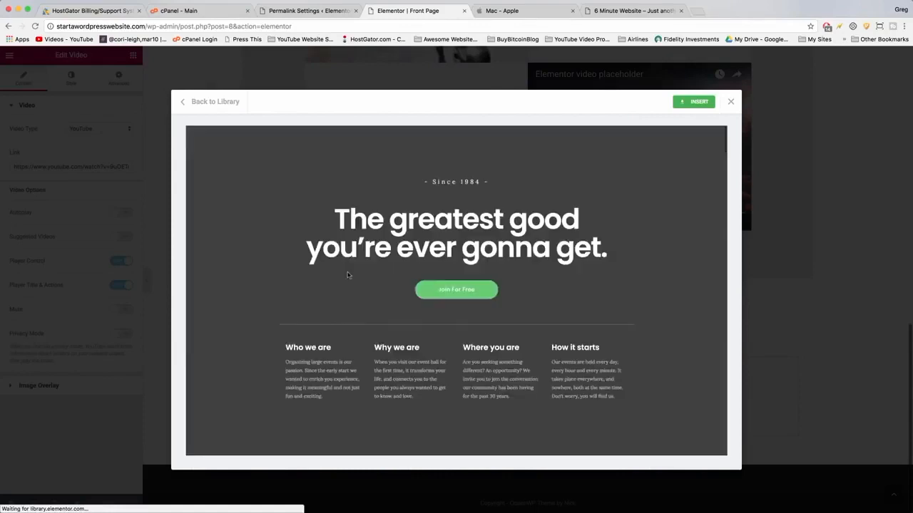
Review the Hero Kit template preview and insert it at the bottom of the Front Page.
scroll(312, 246, down, 10)
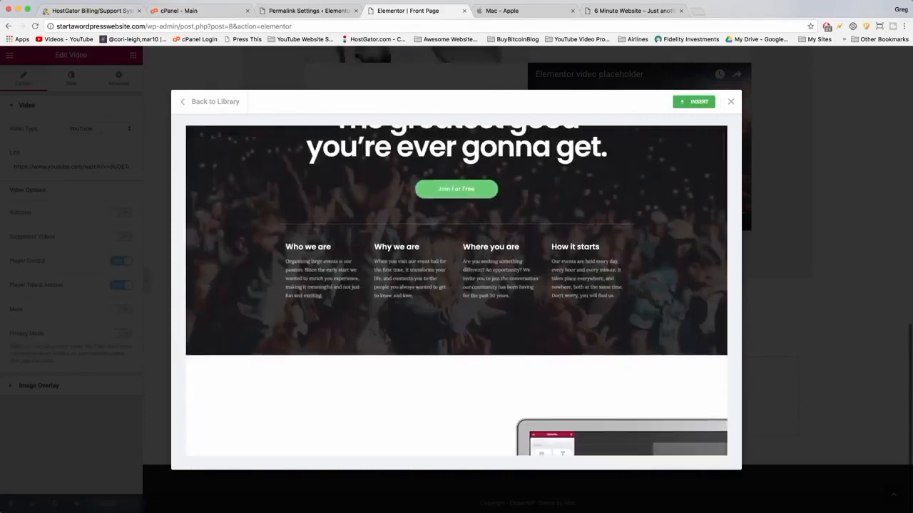
scroll(312, 246, down, 10)
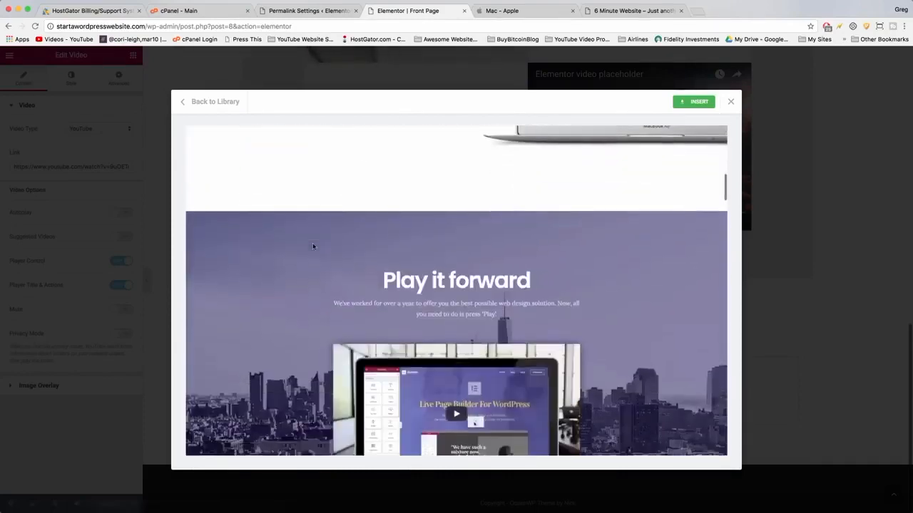
scroll(313, 246, down, 8)
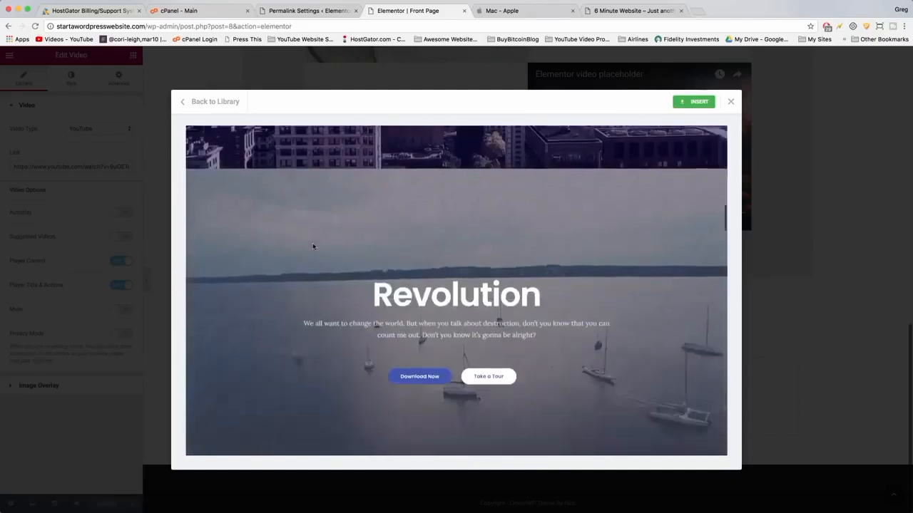
scroll(313, 247, down, 10)
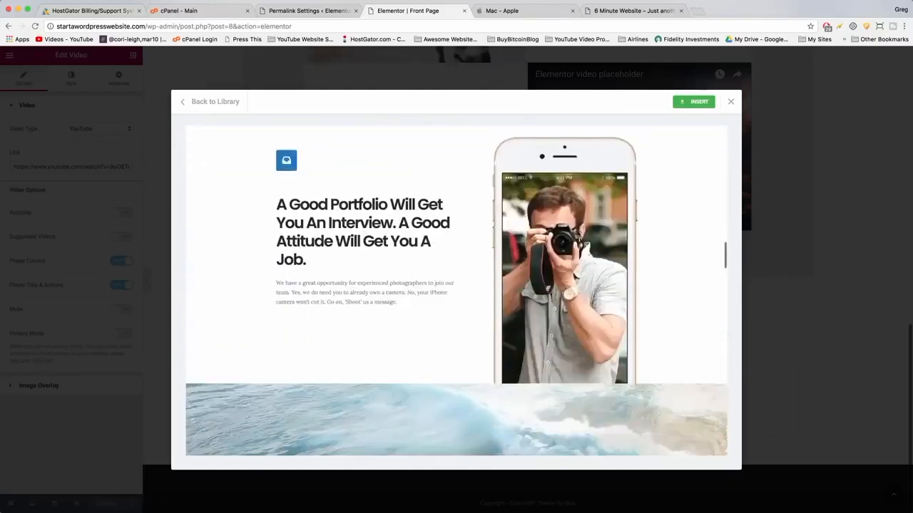
scroll(541, 194, down, 10)
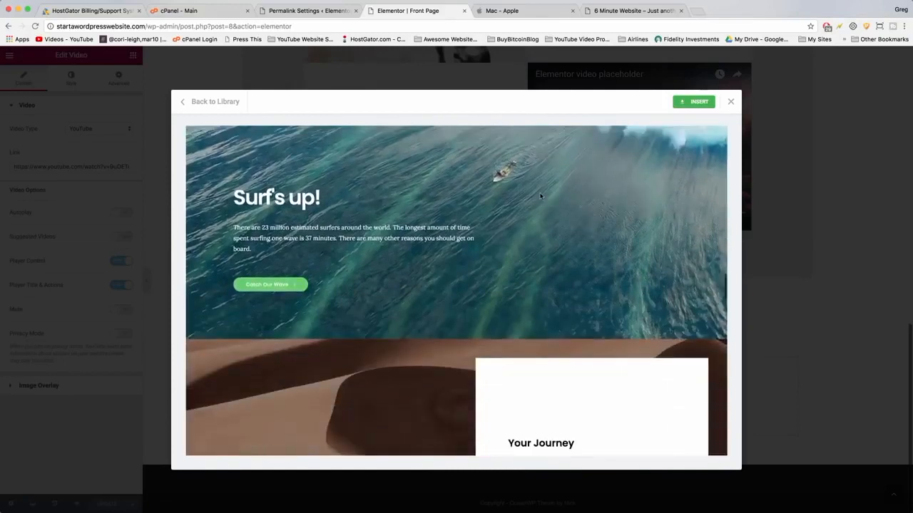
scroll(400, 259, down, 10)
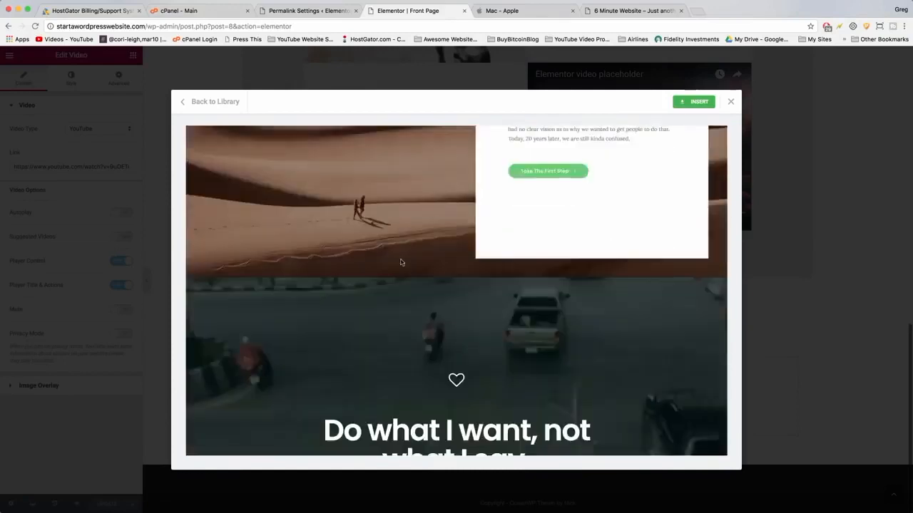
scroll(400, 262, down, 3)
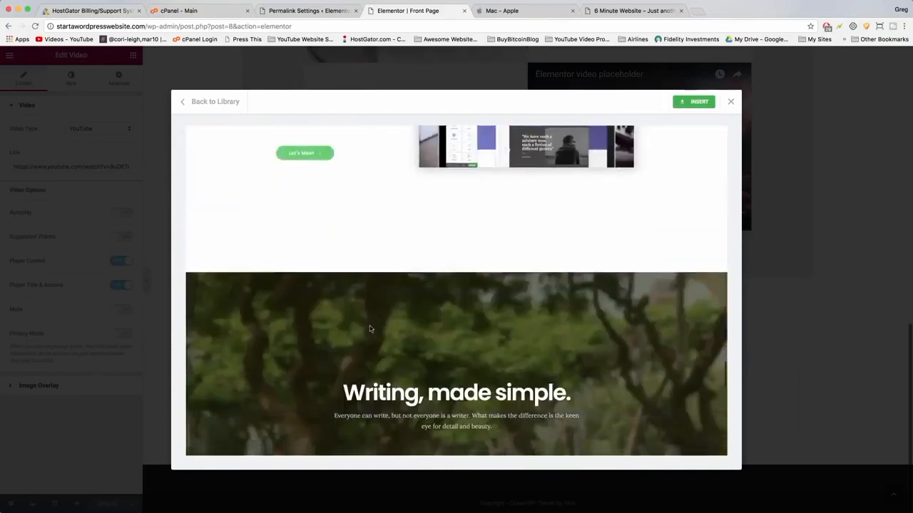
scroll(363, 404, down, 5)
scroll(320, 330, down, 8)
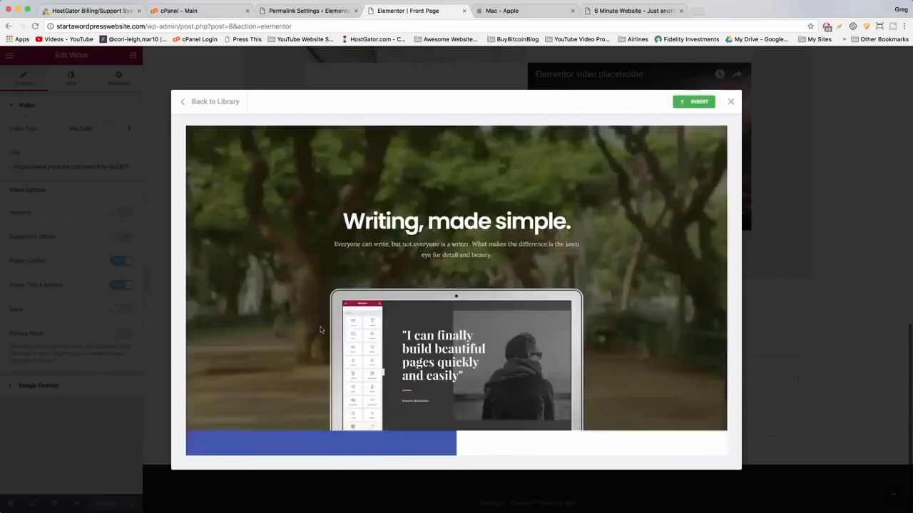
scroll(455, 269, down, 3)
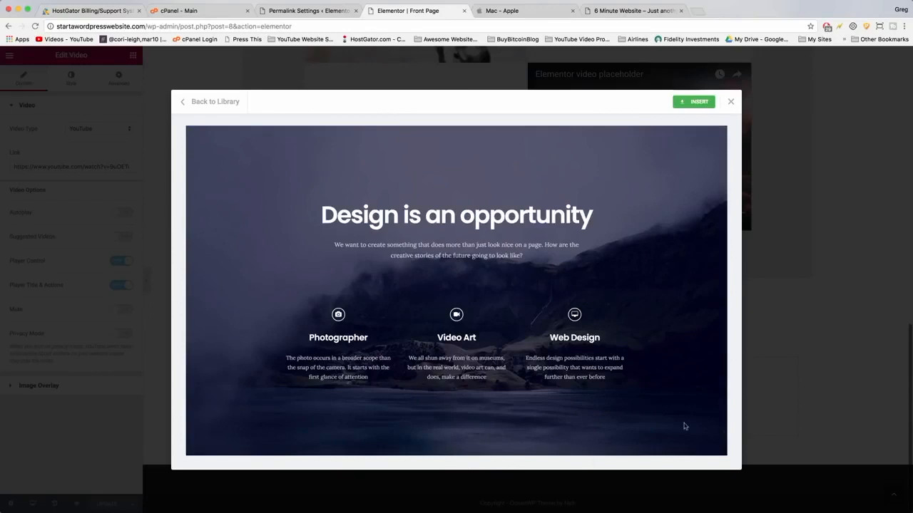
click(701, 103)
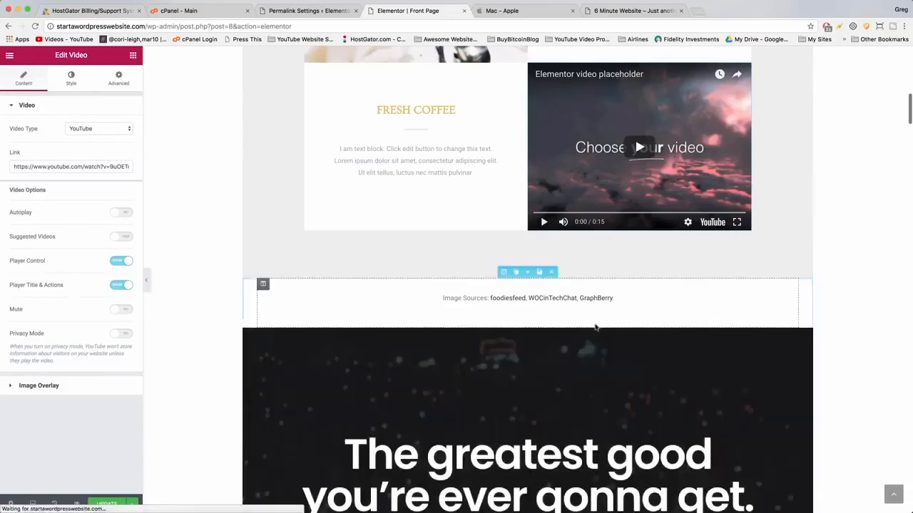
Scroll through the sections inserted from the Hero Kit template.
scroll(595, 327, down, 5)
scroll(595, 328, down, 7)
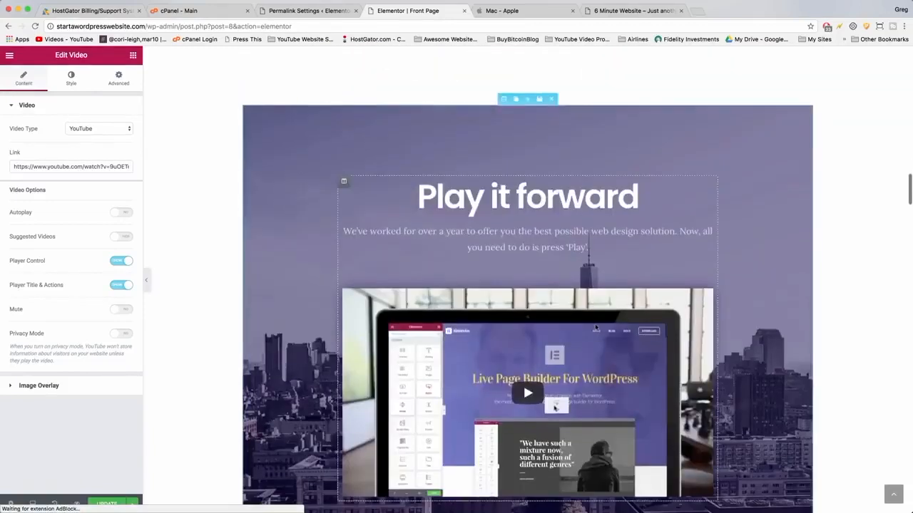
scroll(595, 327, down, 10)
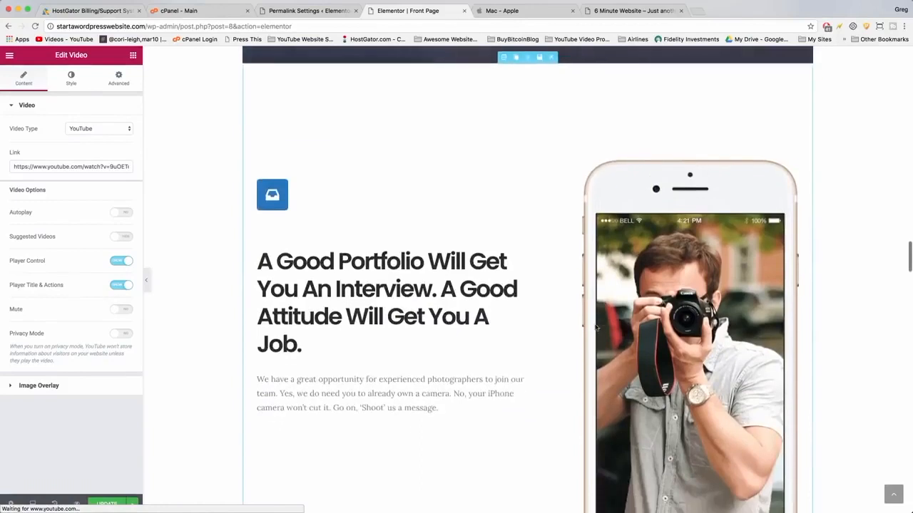
scroll(595, 327, down, 12)
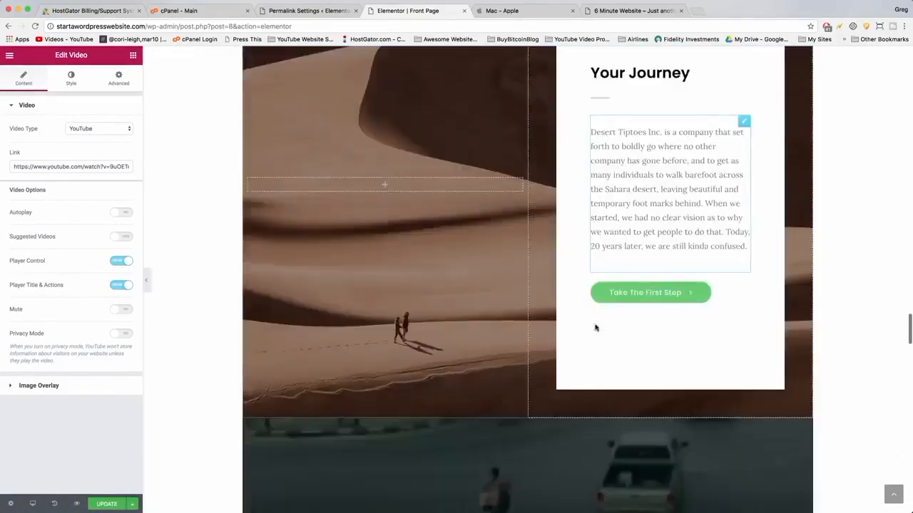
scroll(596, 327, down, 12)
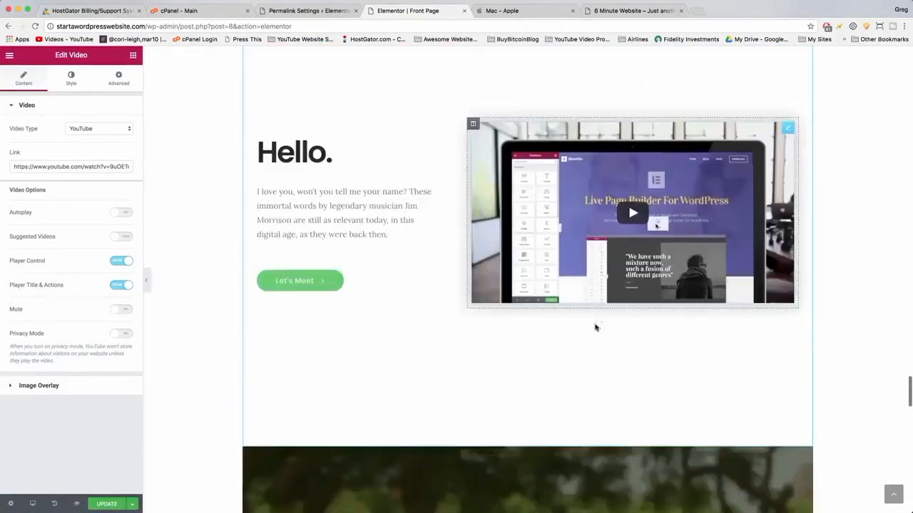
scroll(595, 327, down, 5)
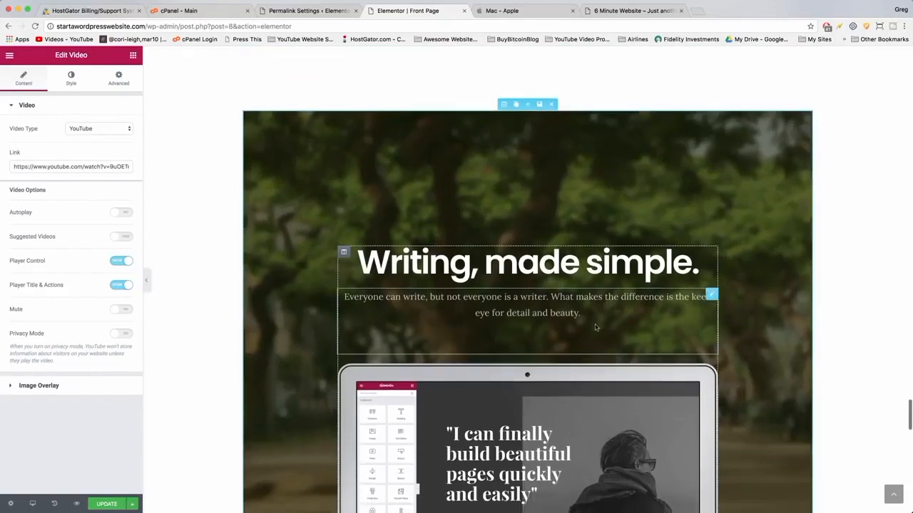
scroll(595, 328, down, 1)
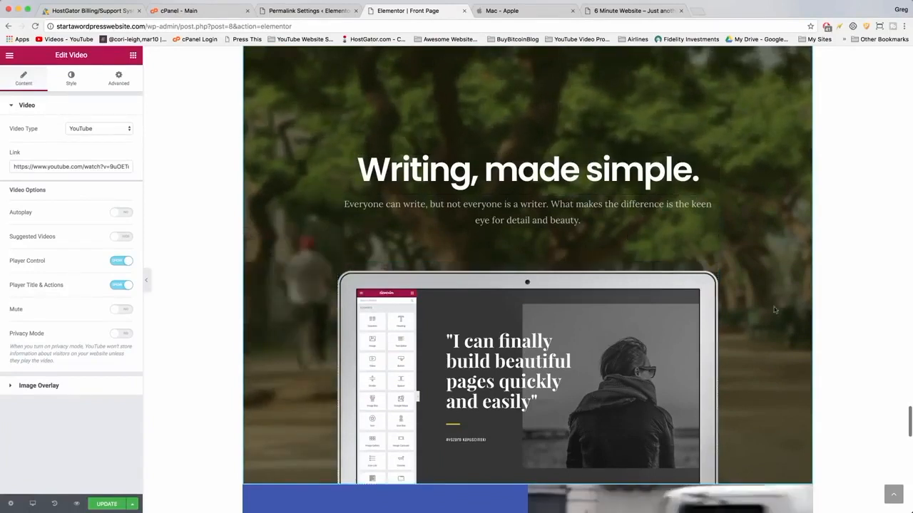
Delete the Masaru Emoto quote section and the Design is an opportunity section.
scroll(633, 385, down, 10)
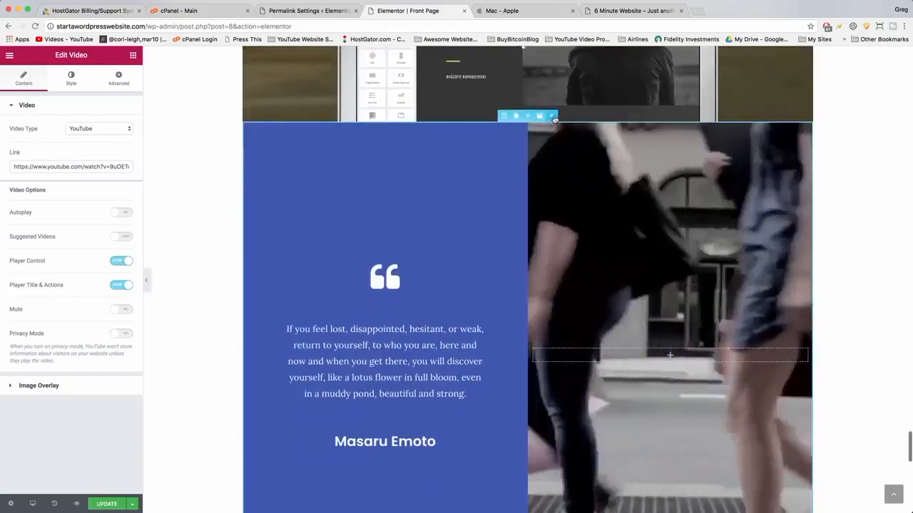
click(550, 116)
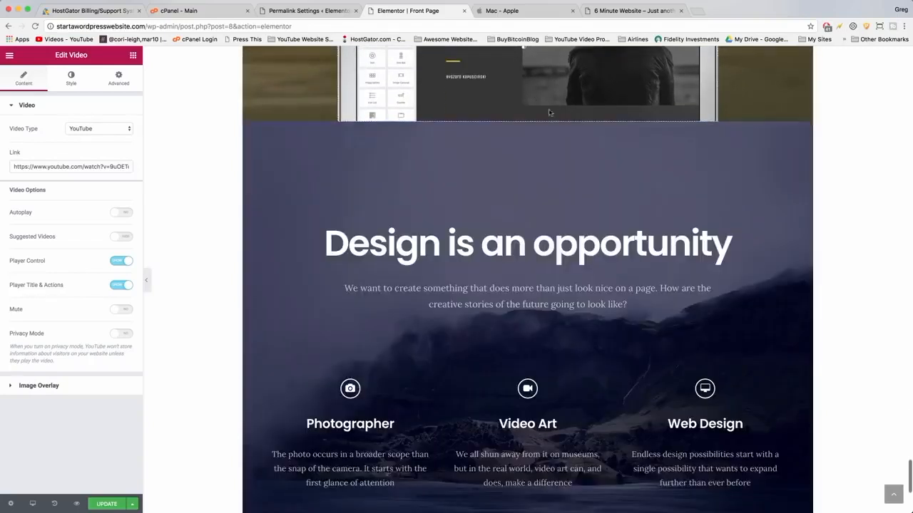
click(551, 120)
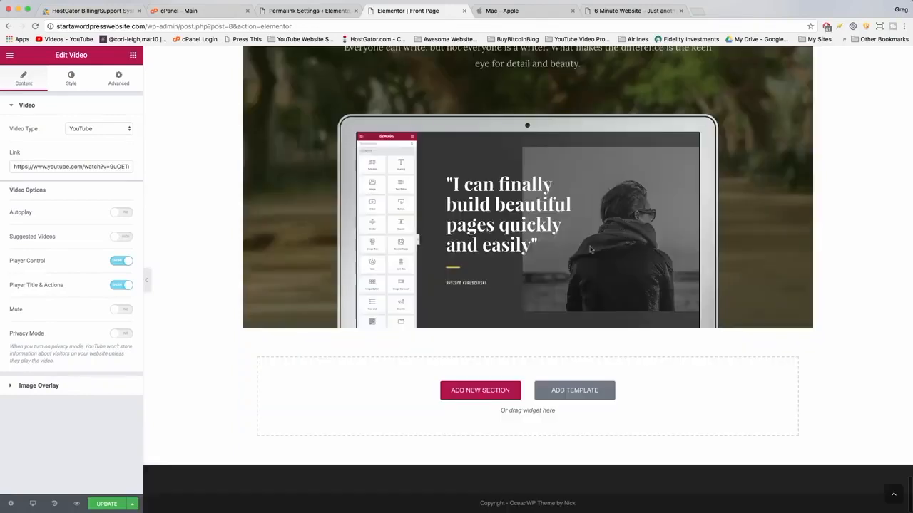
Delete the Hello video section and the Do what I want, not what I say section.
scroll(546, 261, up, 10)
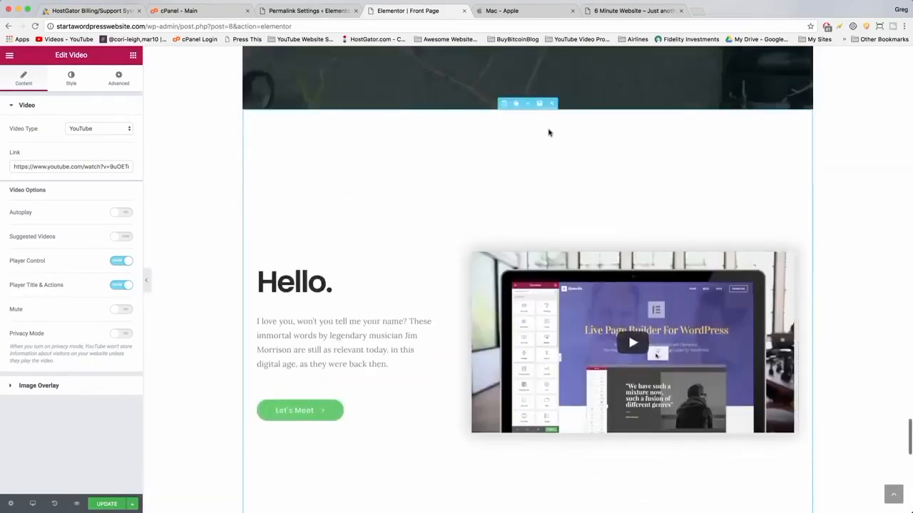
click(551, 104)
scroll(554, 162, up, 6)
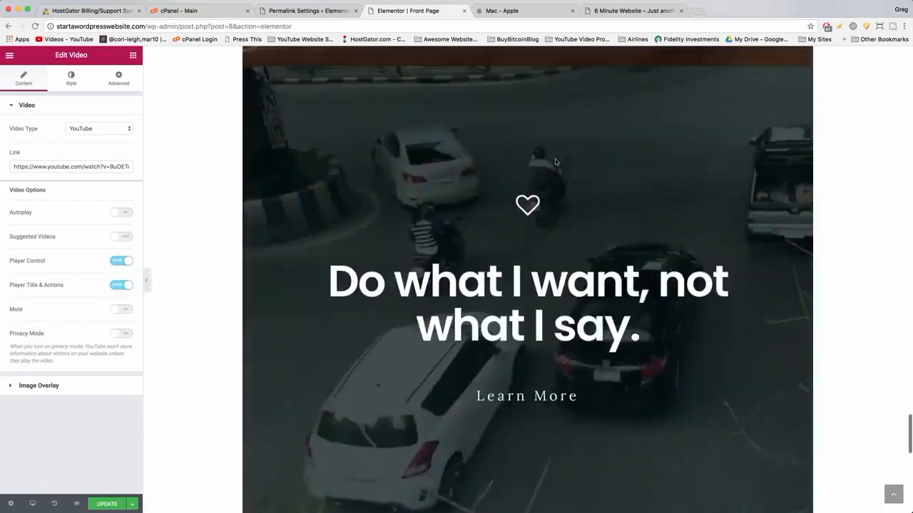
click(550, 156)
scroll(551, 159, up, 5)
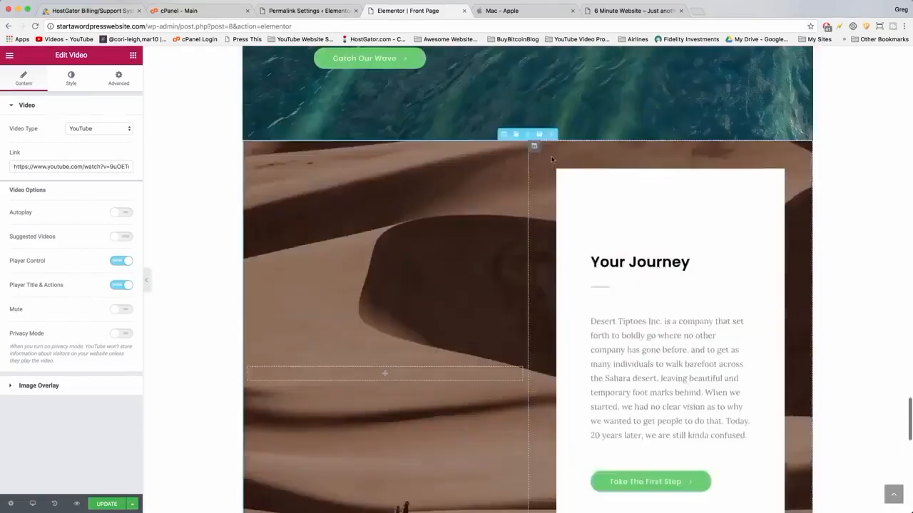
Delete the Your Journey, Surf's up and A Good Portfolio sections from the Front Page.
click(551, 191)
scroll(553, 194, up, 5)
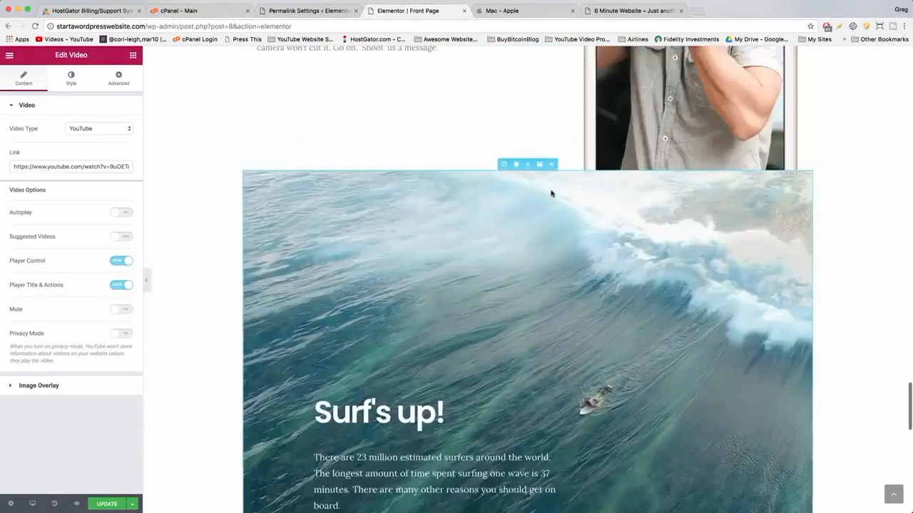
click(552, 205)
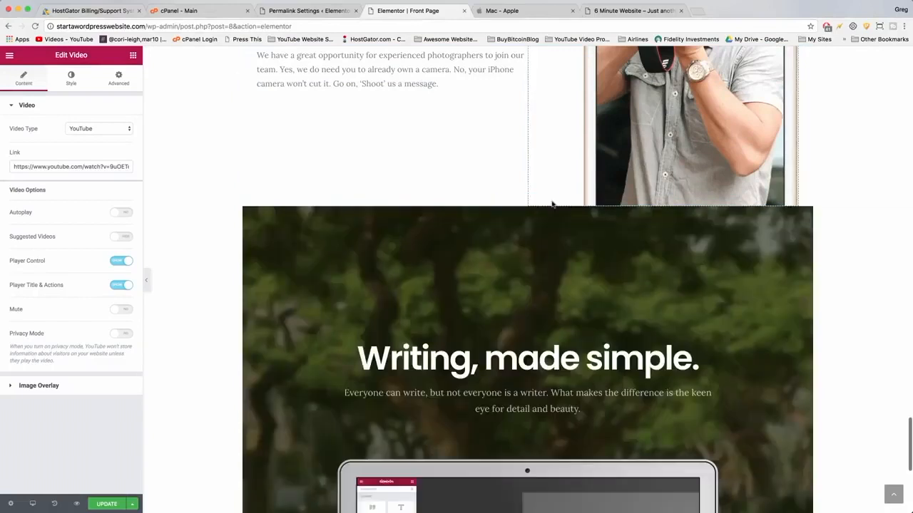
scroll(552, 204, up, 5)
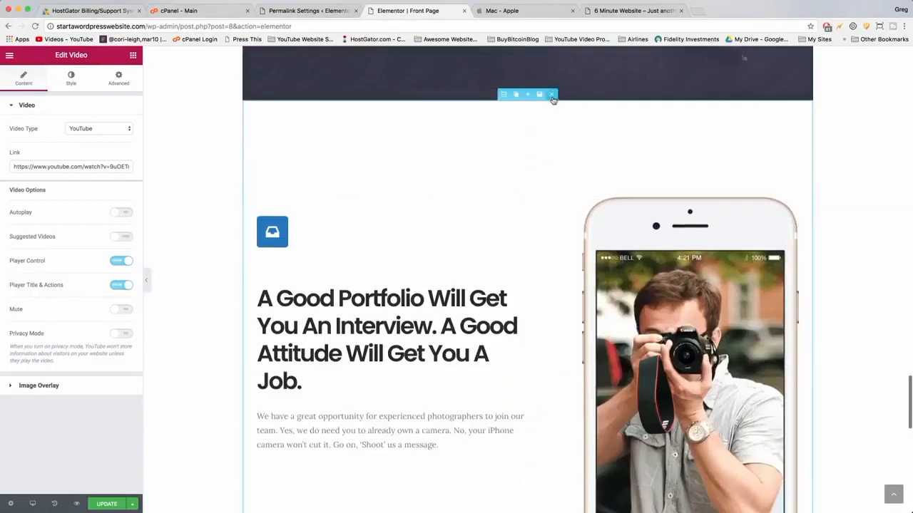
click(552, 96)
scroll(553, 111, up, 5)
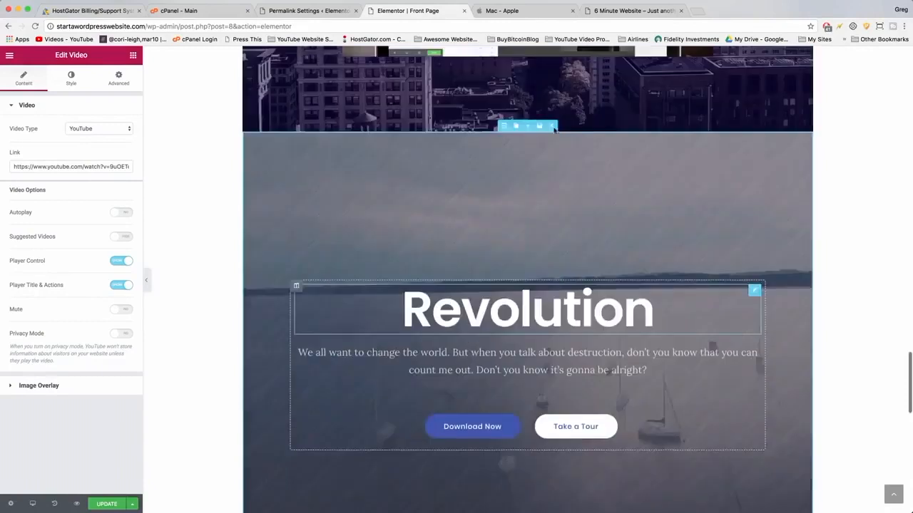
Delete the Revolution and Play it forward sections.
scroll(554, 130, up, 1)
click(552, 151)
scroll(550, 153, down, 5)
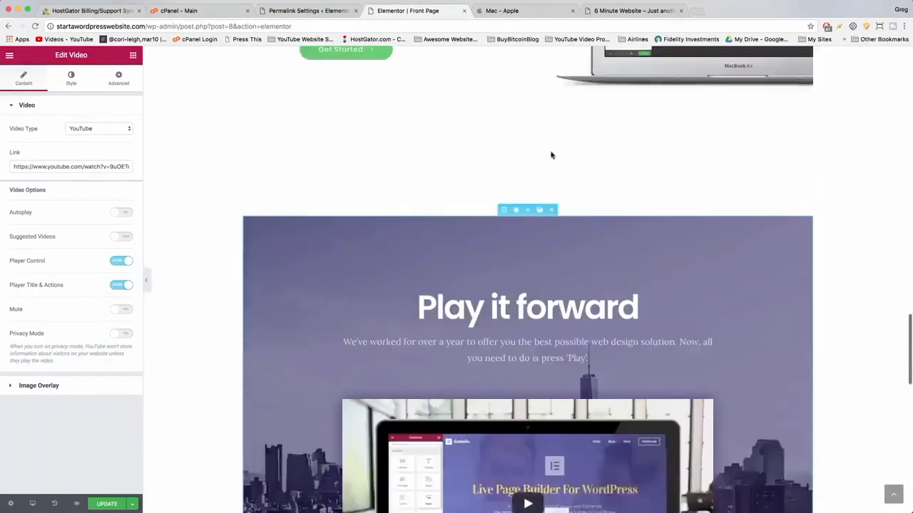
scroll(553, 283, up, 1)
click(550, 289)
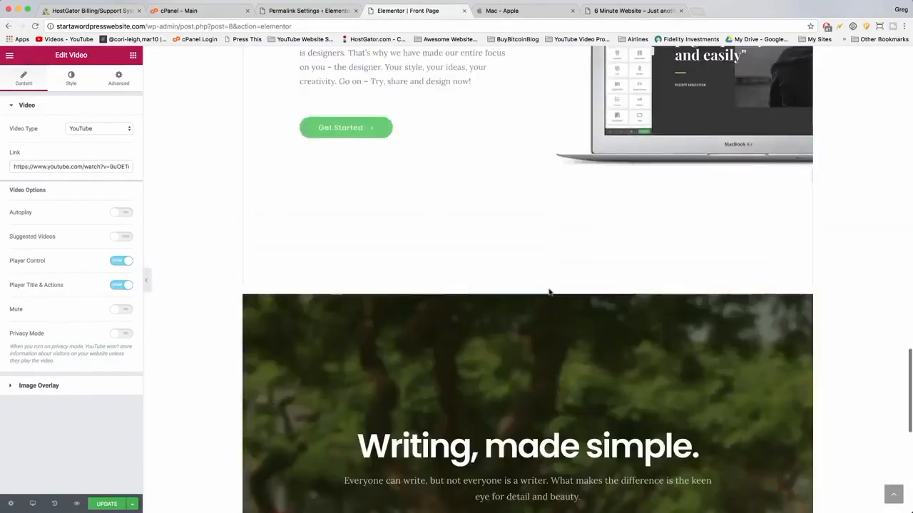
Delete the Try it Yourself, The greatest good and Image Sources sections.
scroll(550, 296, up, 4)
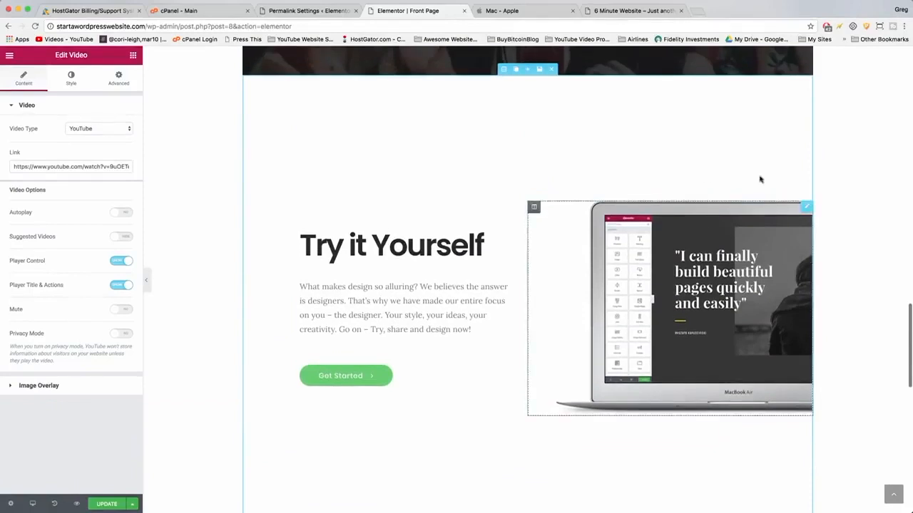
scroll(566, 238, up, 3)
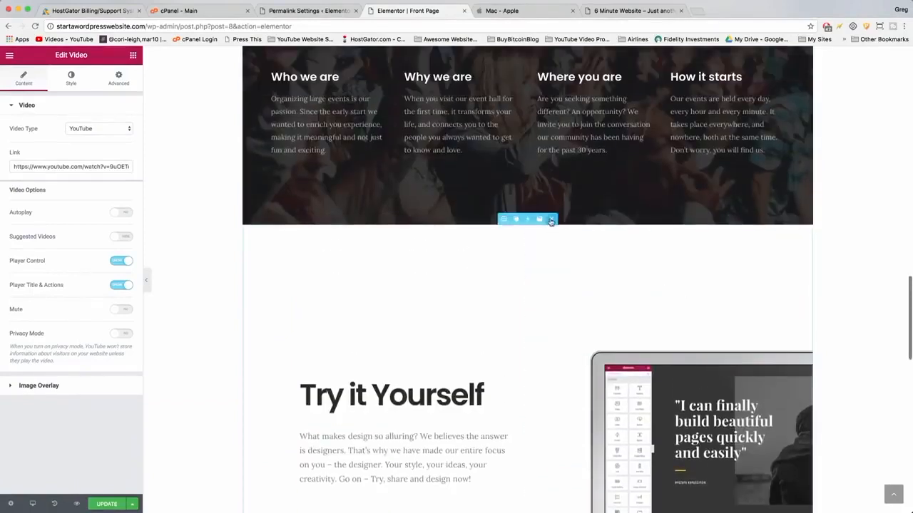
click(551, 221)
scroll(545, 142, up, 7)
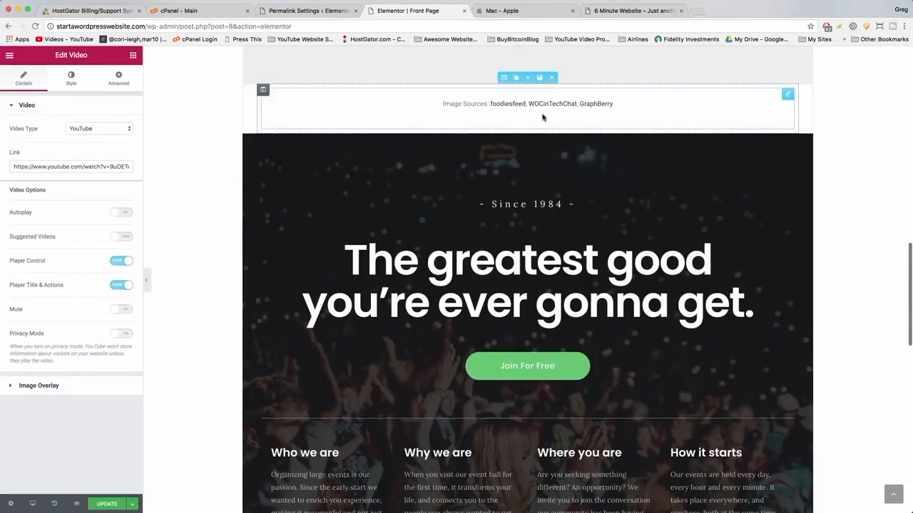
click(549, 128)
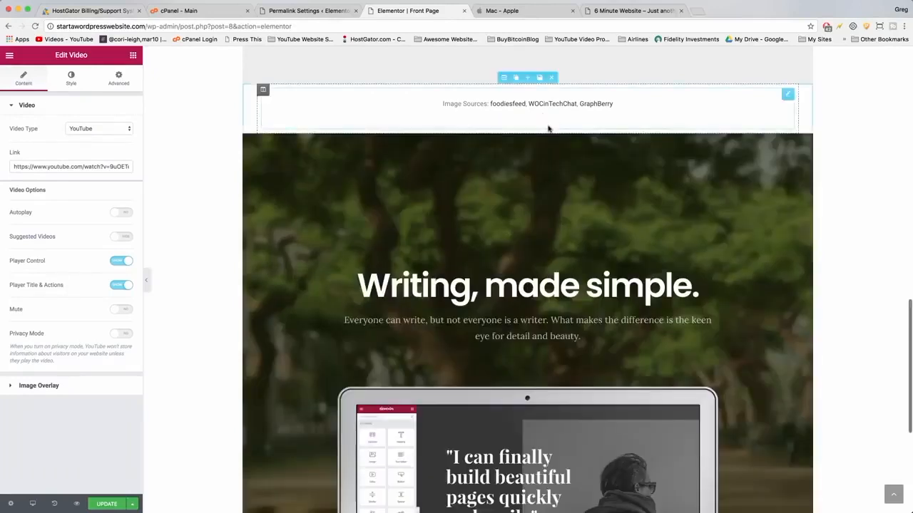
scroll(552, 257, up, 4)
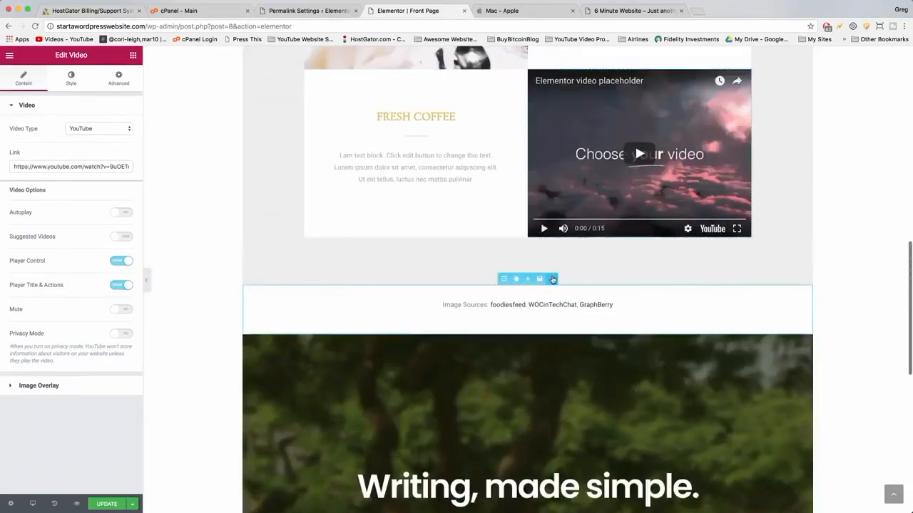
click(553, 278)
Scroll through the remaining Front Page sections to review the layout.
scroll(550, 275, up, 3)
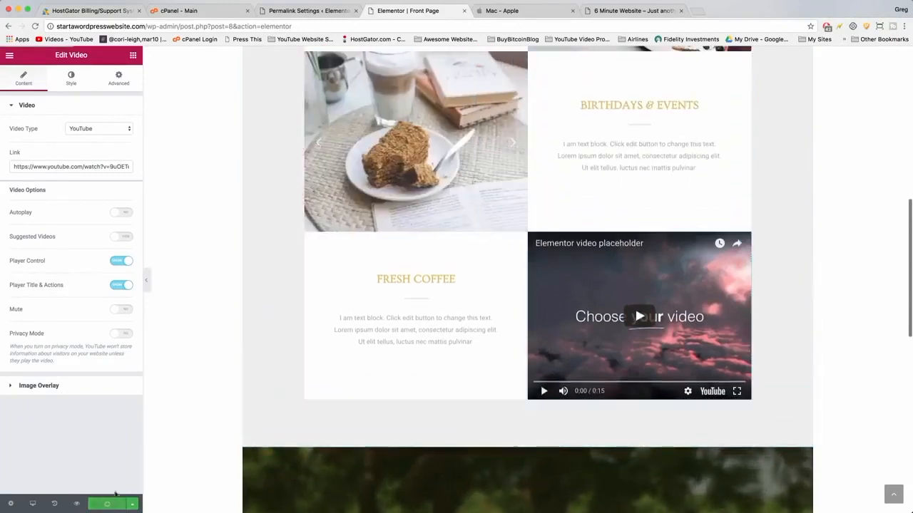
scroll(509, 318, up, 6)
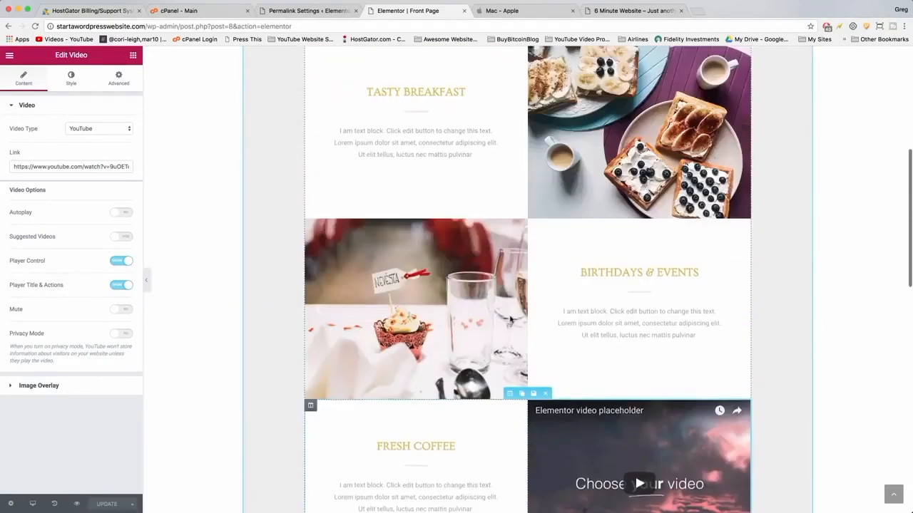
scroll(509, 320, down, 8)
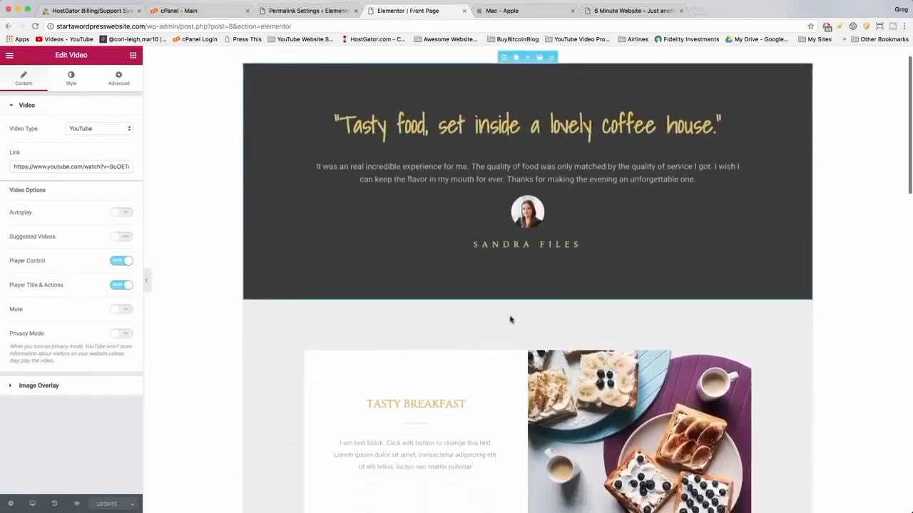
scroll(509, 319, down, 5)
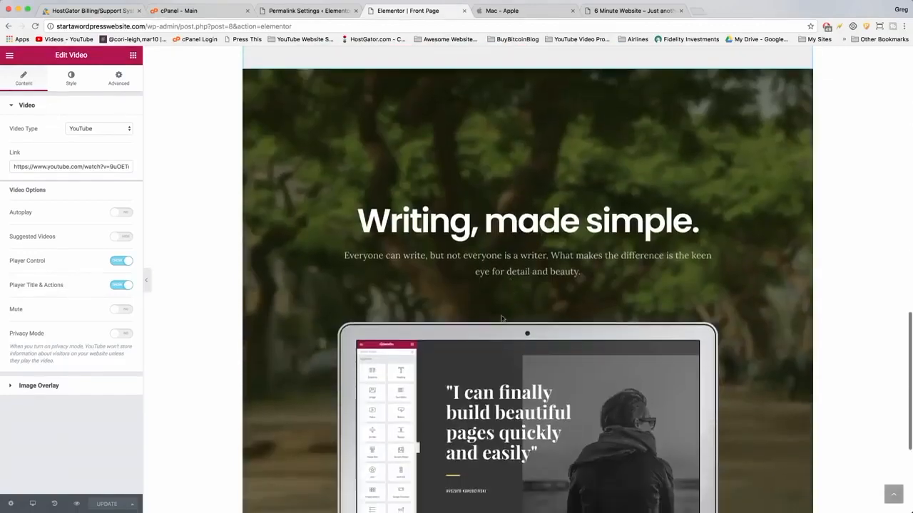
scroll(429, 150, up, 12)
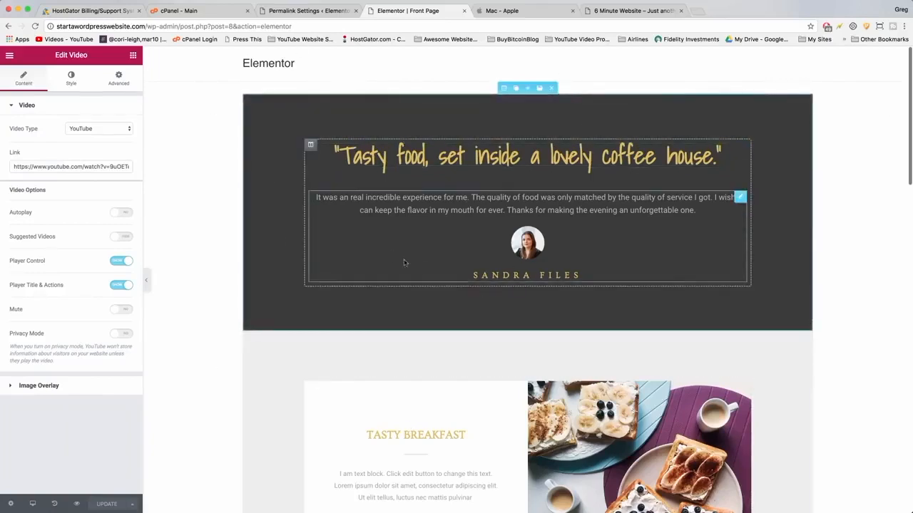
scroll(480, 292, down, 2)
scroll(479, 293, down, 10)
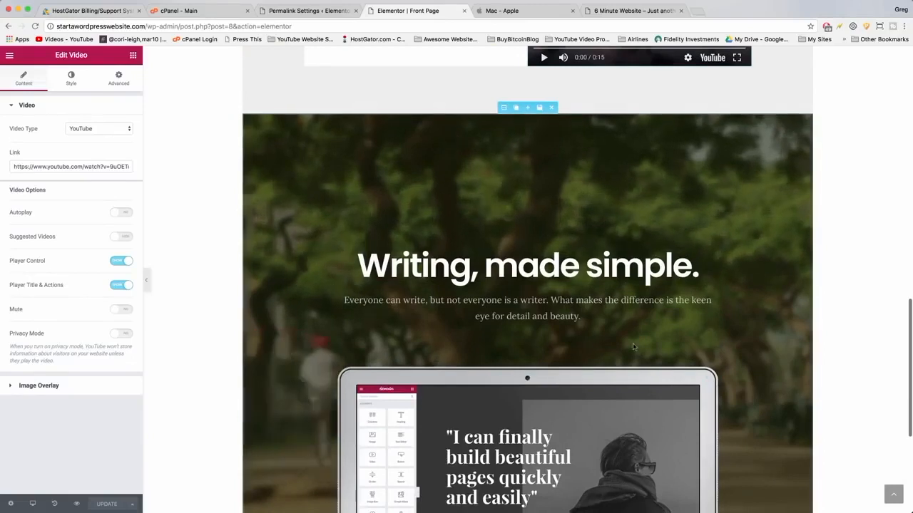
Copy the background video link of the Writing, made simple section and open it in a new browser tab.
click(503, 107)
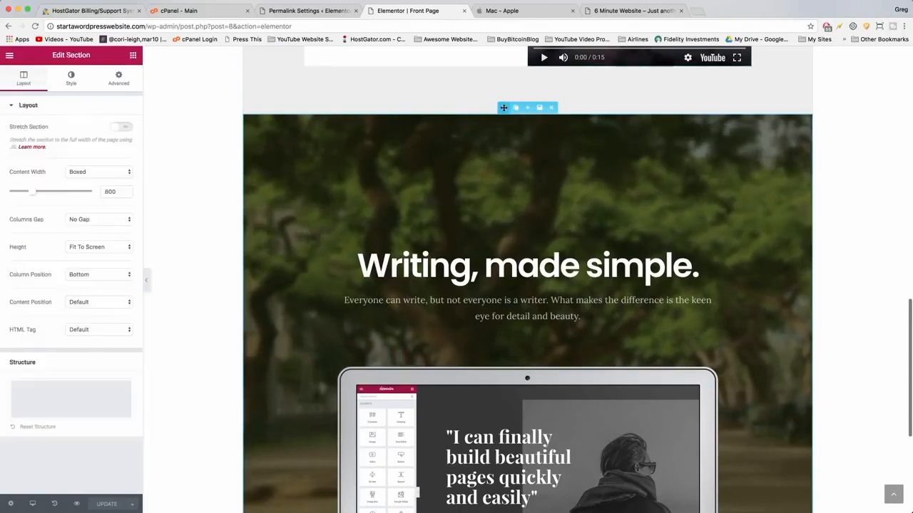
click(69, 84)
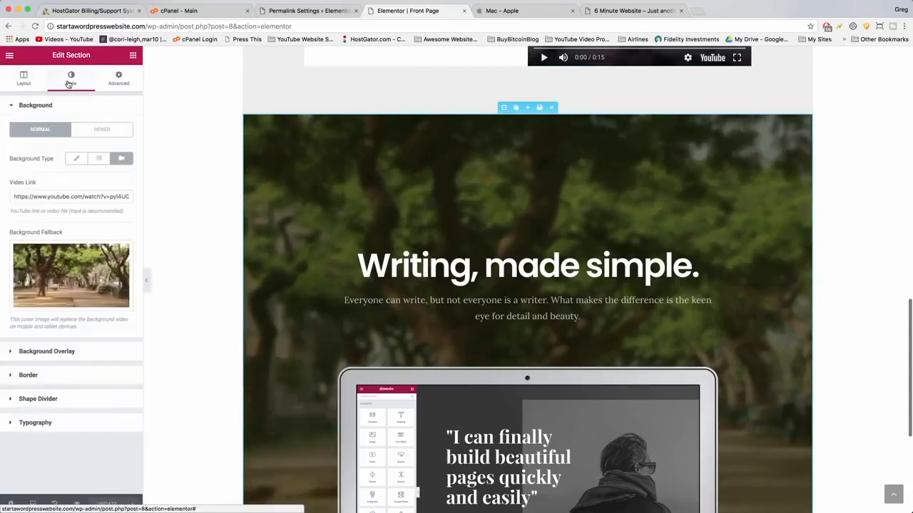
triple_click(36, 196)
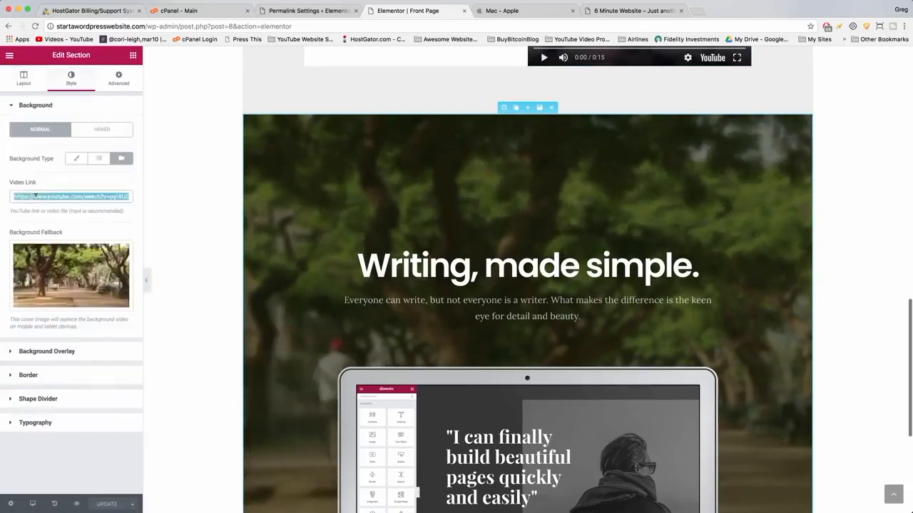
text(https://www.youtube.com/watch?v=pyI4UGSvE7k)
double_click(43, 196)
right_click(55, 191)
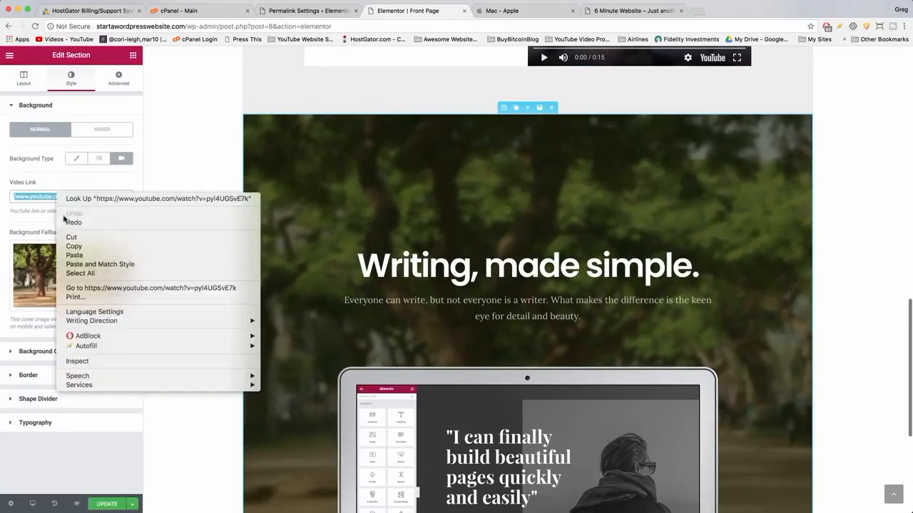
click(71, 247)
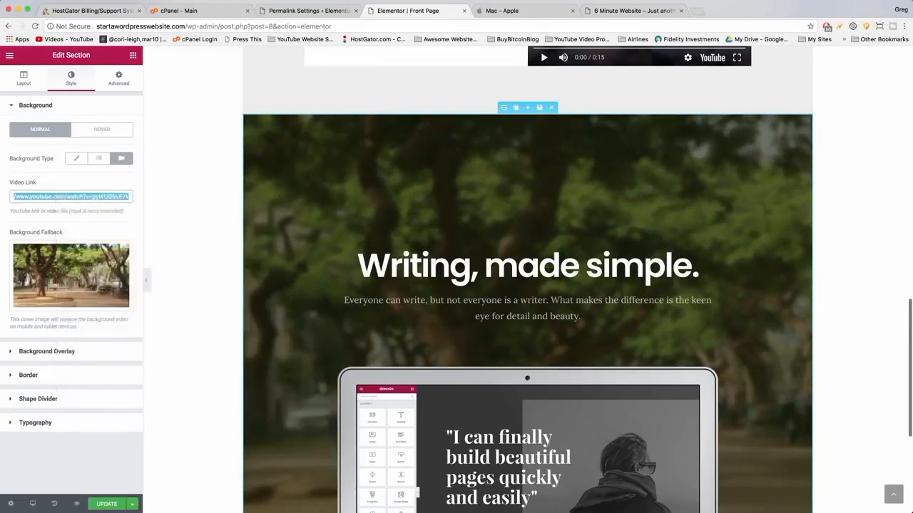
click(695, 10)
key(super+v)
key(Return)
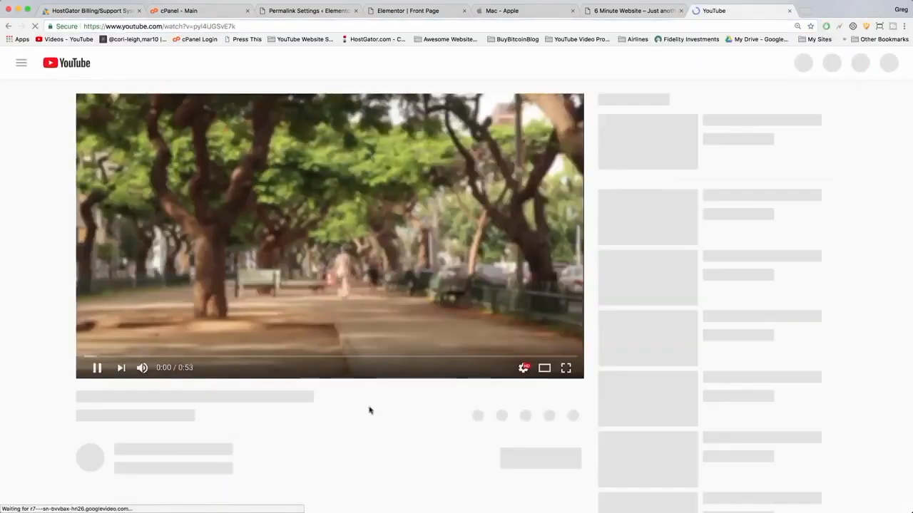
Watch the background video on YouTube and open the Typer video from the Up next list.
mouse_move(400, 212)
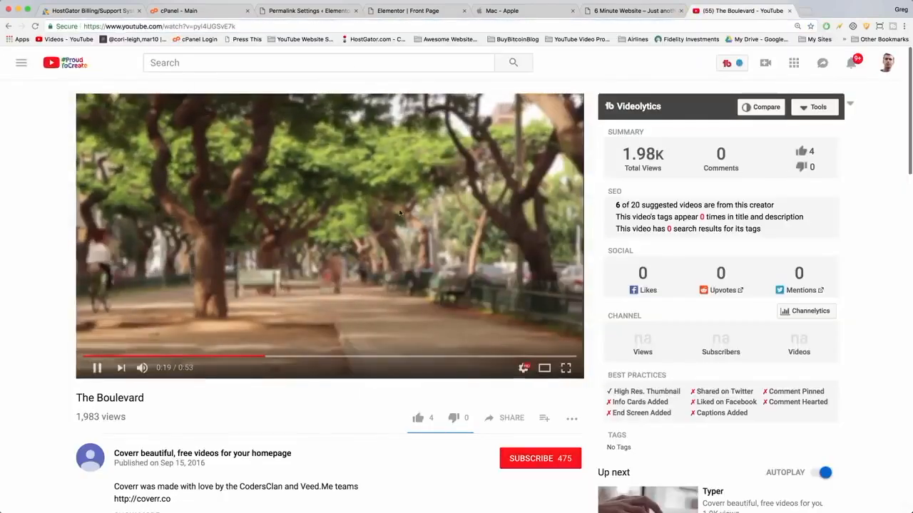
scroll(398, 209, down, 2)
click(398, 209)
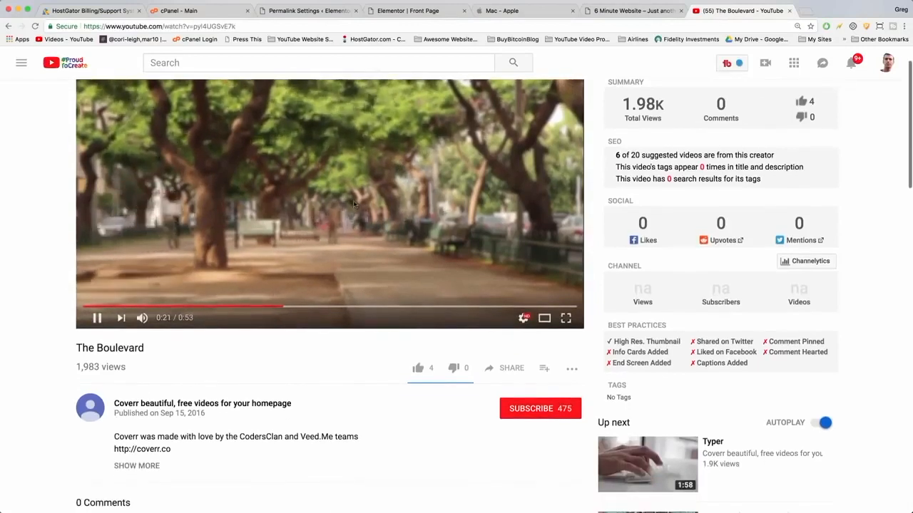
scroll(353, 200, down, 1)
scroll(353, 200, down, 6)
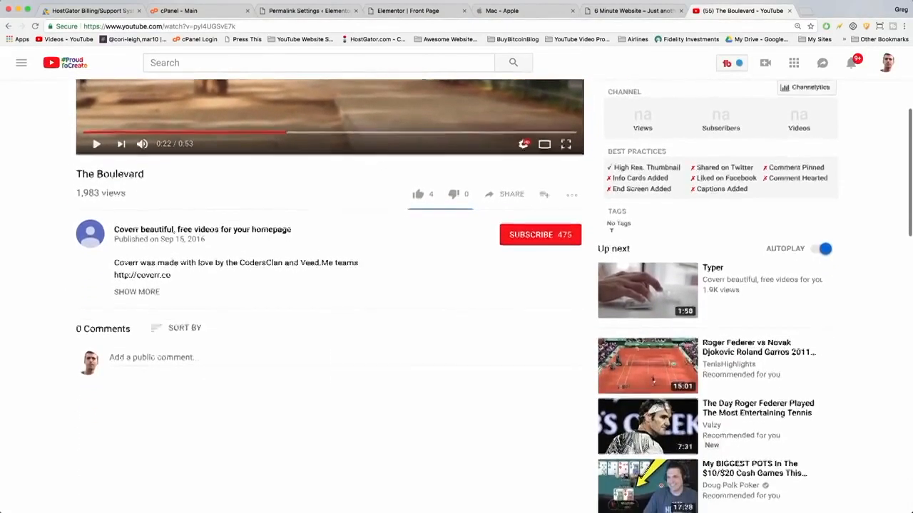
scroll(647, 229, down, 1)
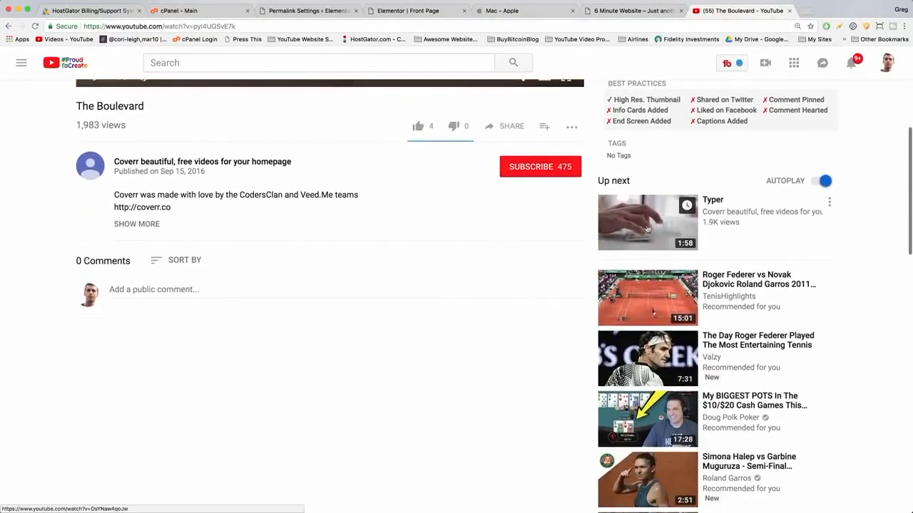
click(650, 241)
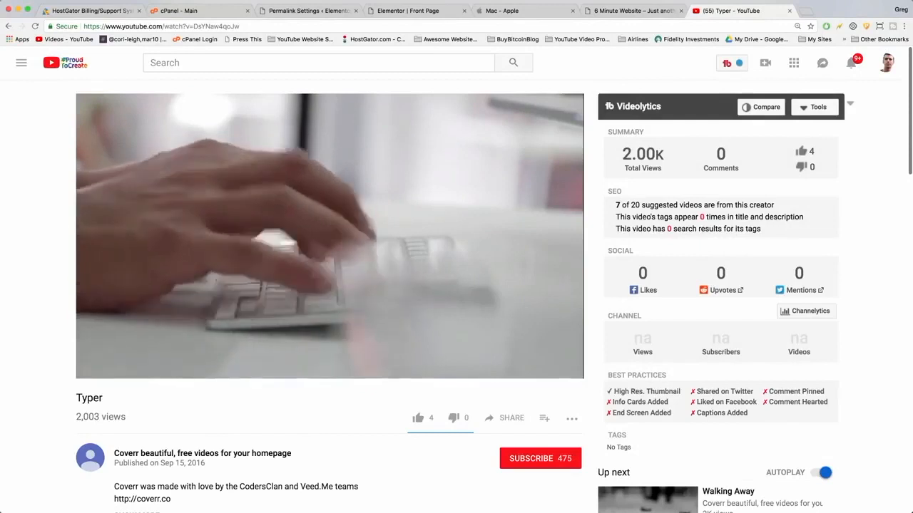
Open the Coverr channel page and play the Cheer Up video.
click(417, 356)
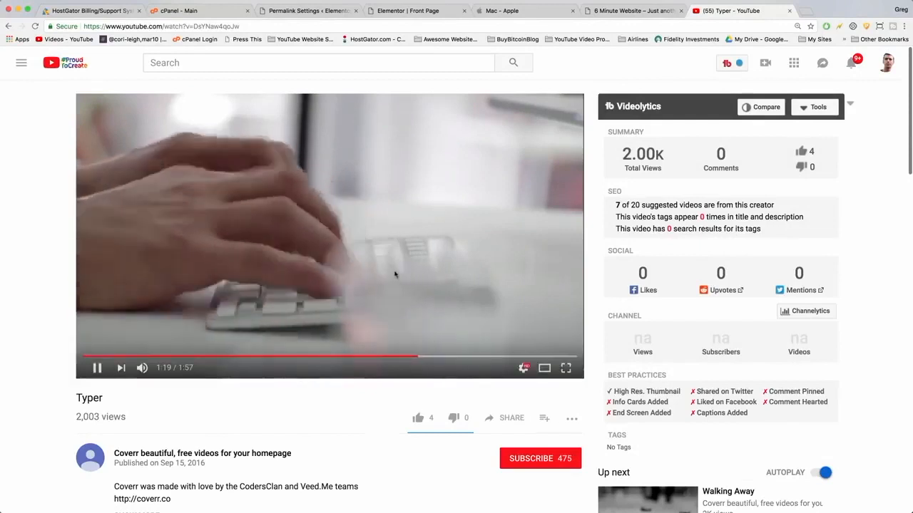
scroll(513, 335, down, 3)
click(637, 401)
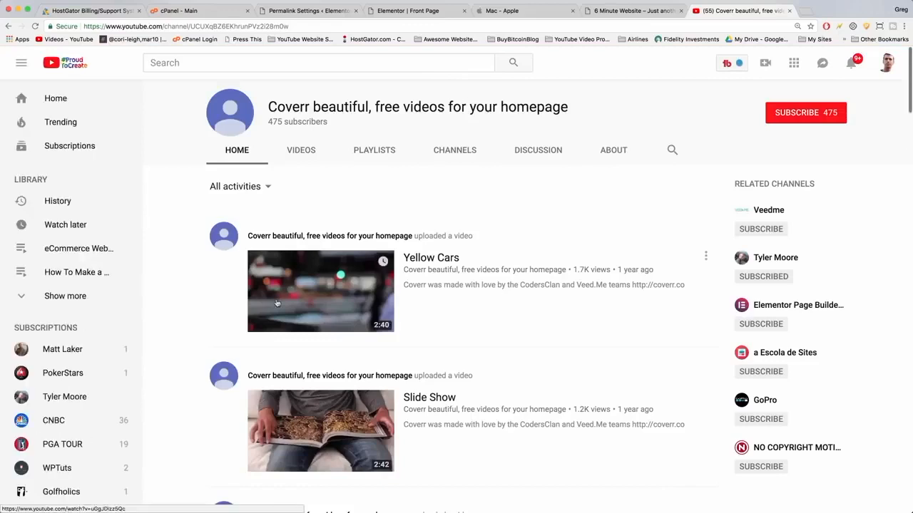
scroll(277, 304, down, 10)
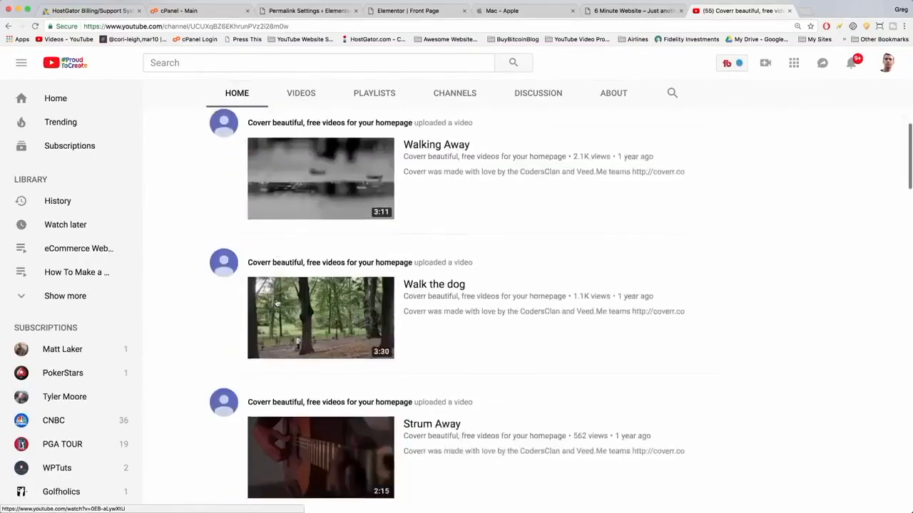
scroll(276, 304, down, 1)
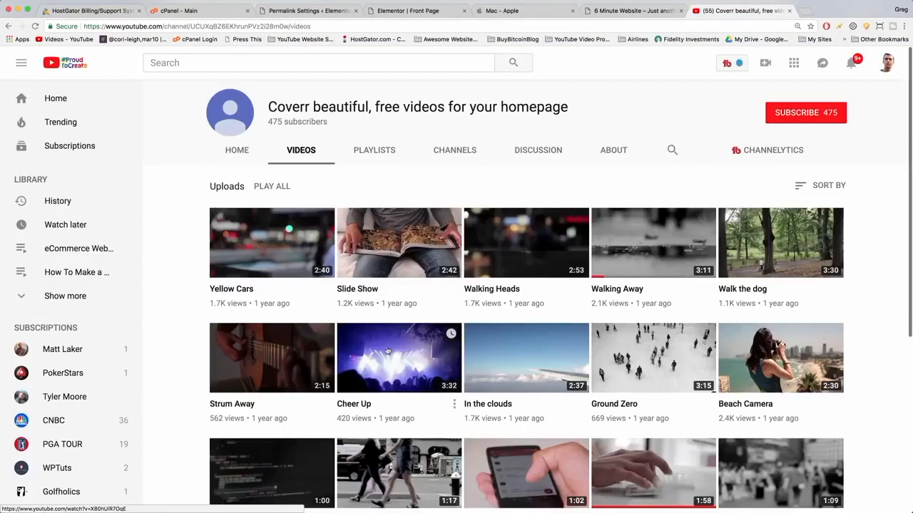
click(387, 350)
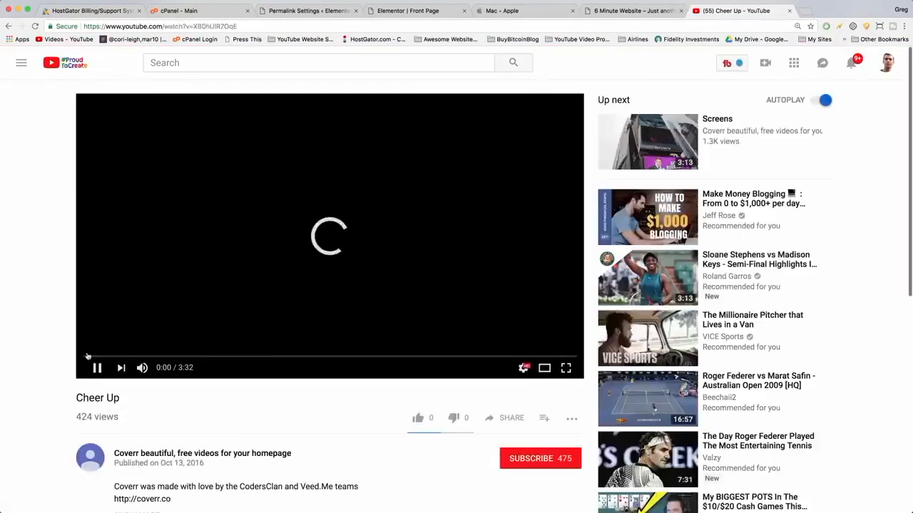
Browse the Coverr channel's uploads and preview the Beach Camera video.
scroll(353, 420, down, 2)
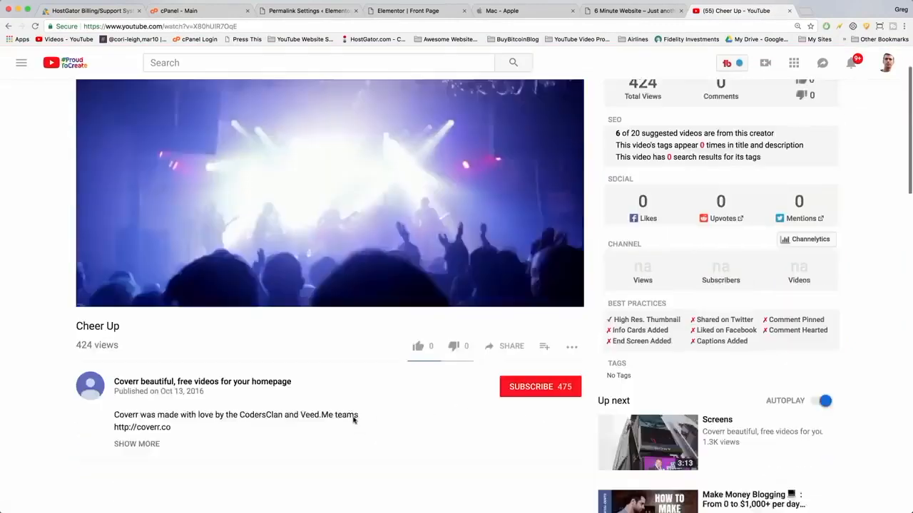
scroll(353, 420, down, 3)
scroll(353, 420, up, 5)
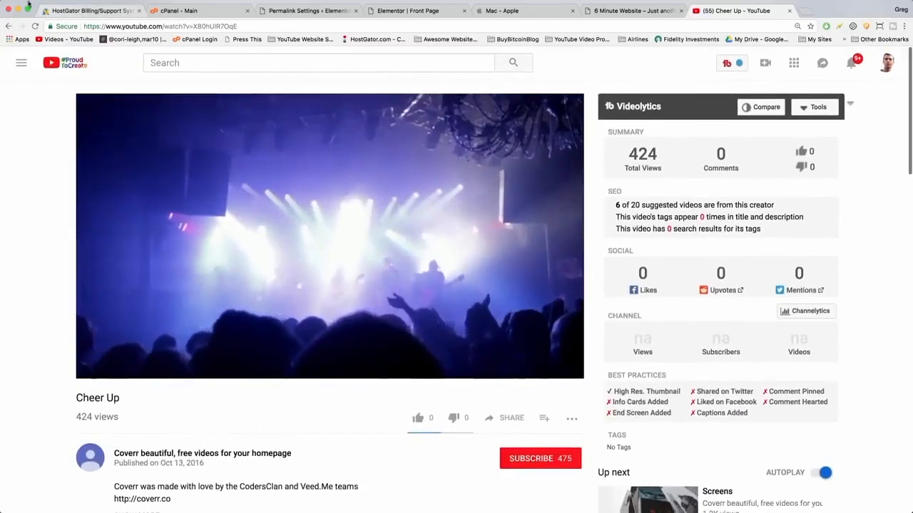
click(7, 26)
scroll(397, 342, down, 3)
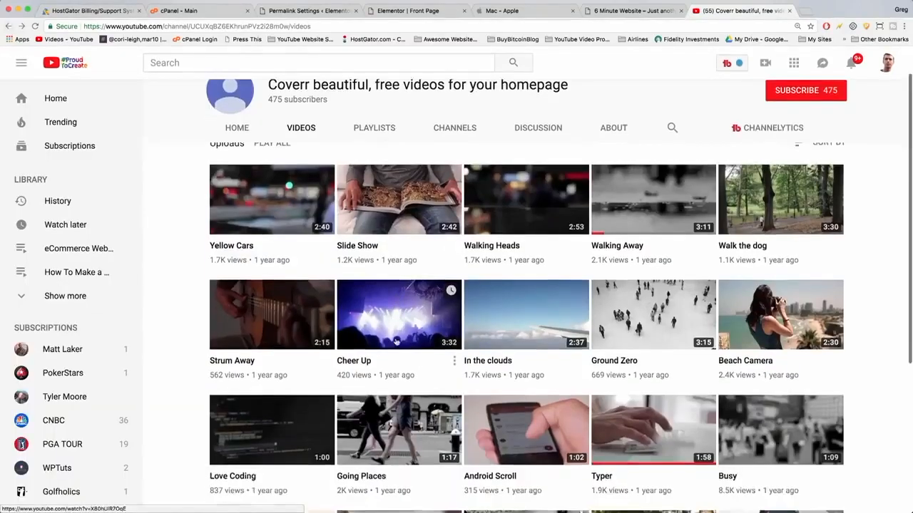
click(767, 241)
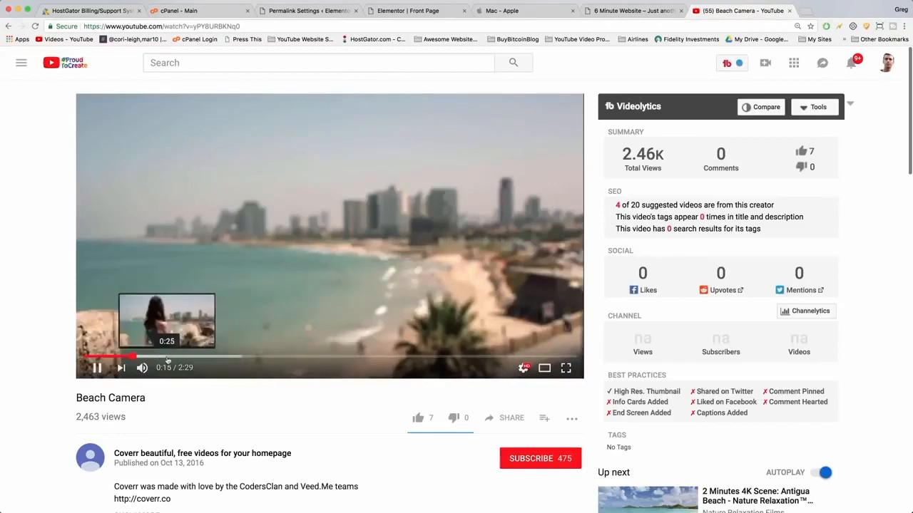
drag(168, 357, 230, 360)
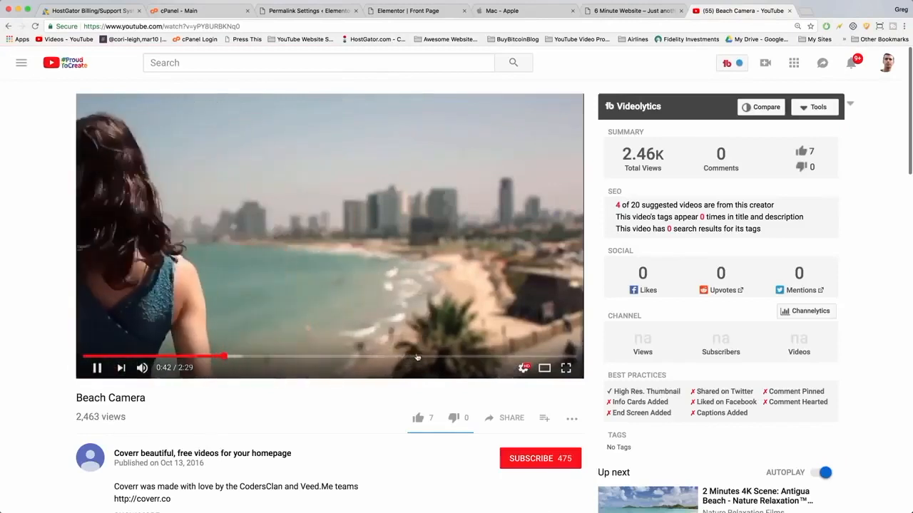
click(417, 357)
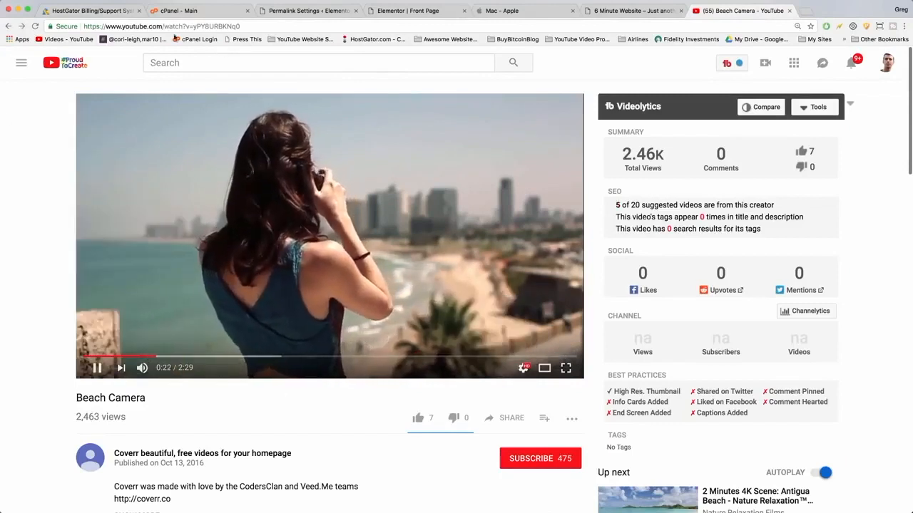
Copy the Beach Camera video's address and return to the Elementor Front Page tab.
click(143, 27)
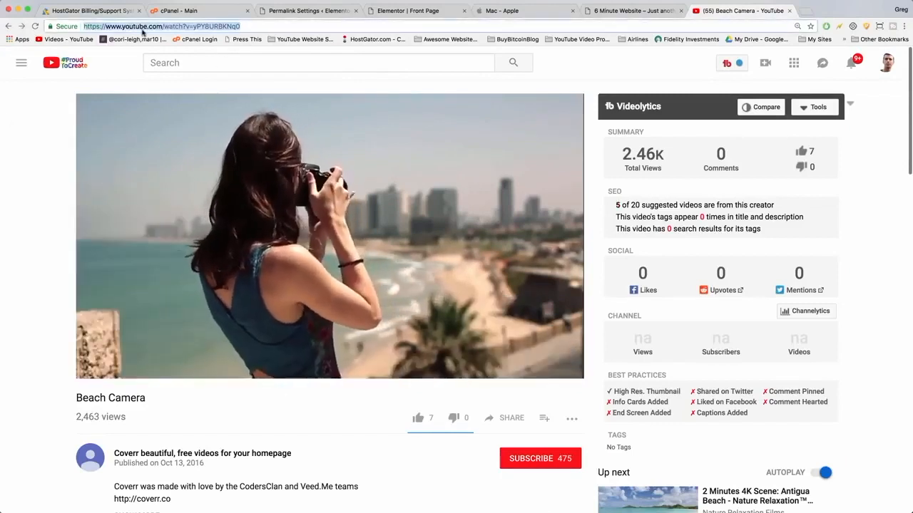
right_click(144, 27)
click(160, 44)
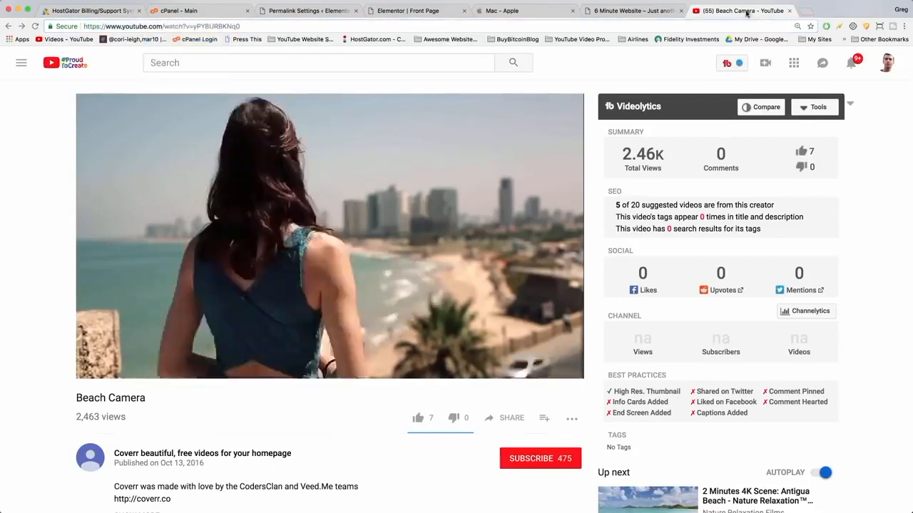
click(391, 12)
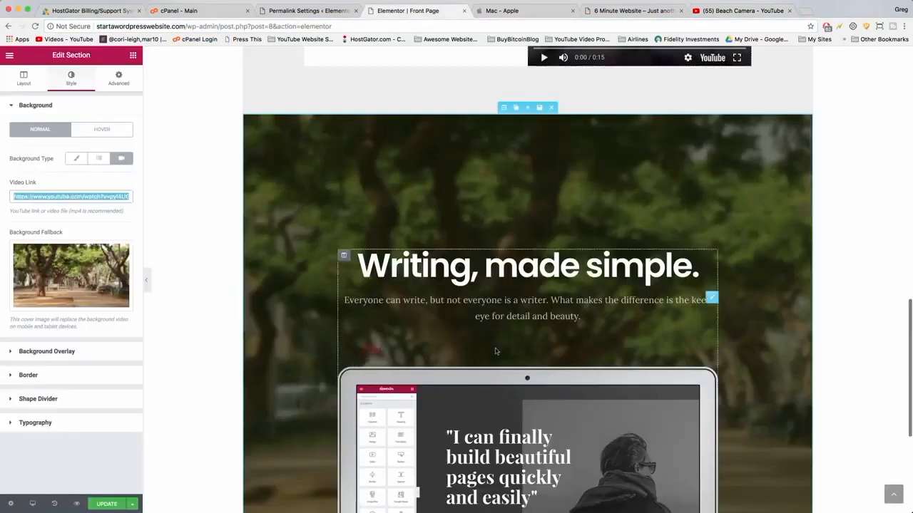
Add a new single-column section above the testimonial section.
scroll(378, 332, down, 5)
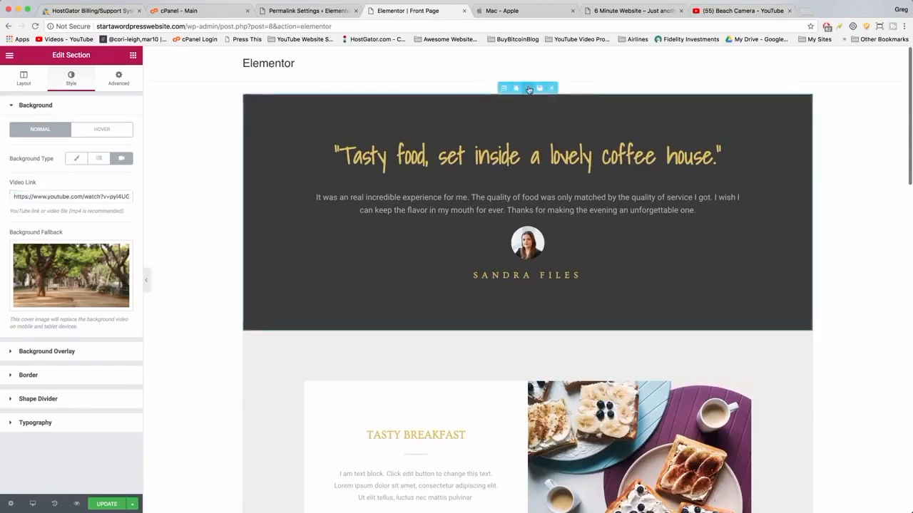
click(529, 88)
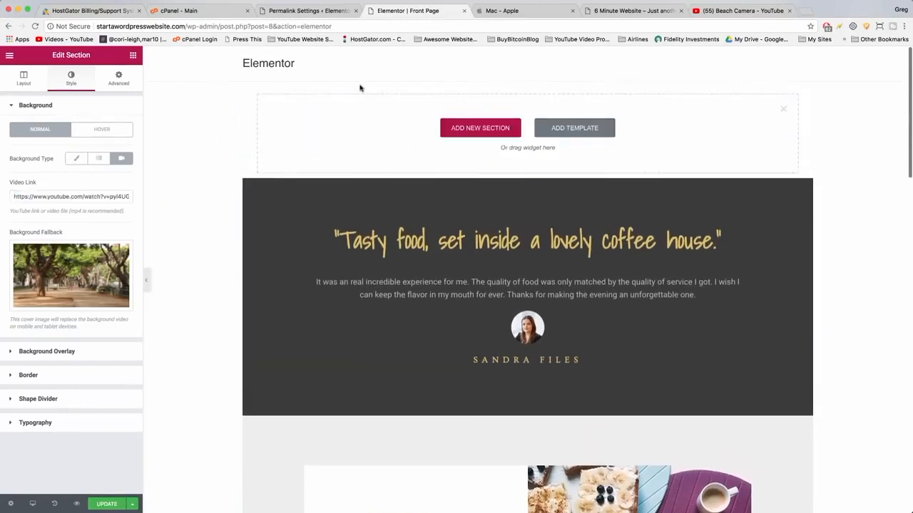
click(474, 133)
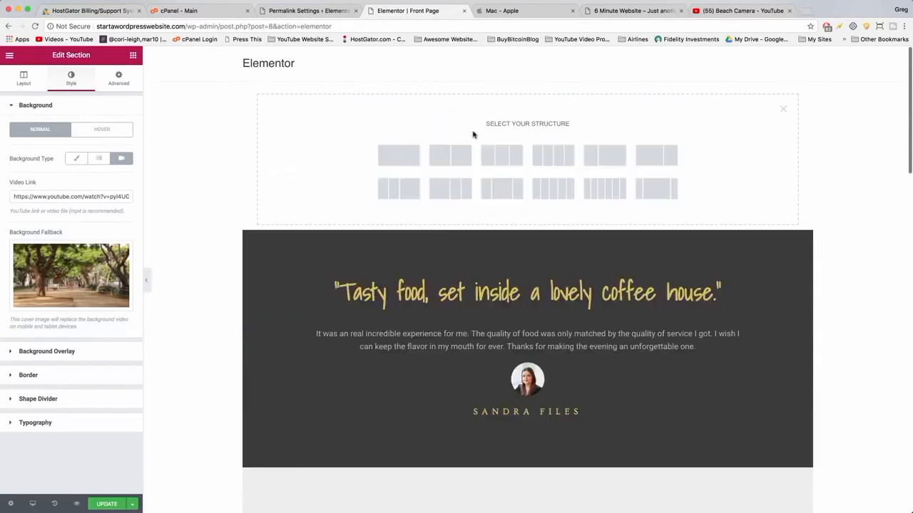
click(396, 155)
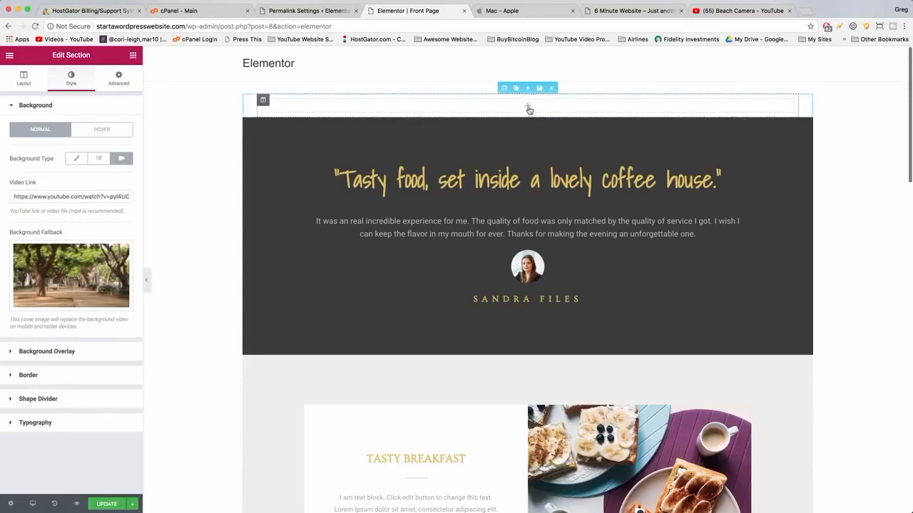
Add a Heading widget to the new section.
key(Escape)
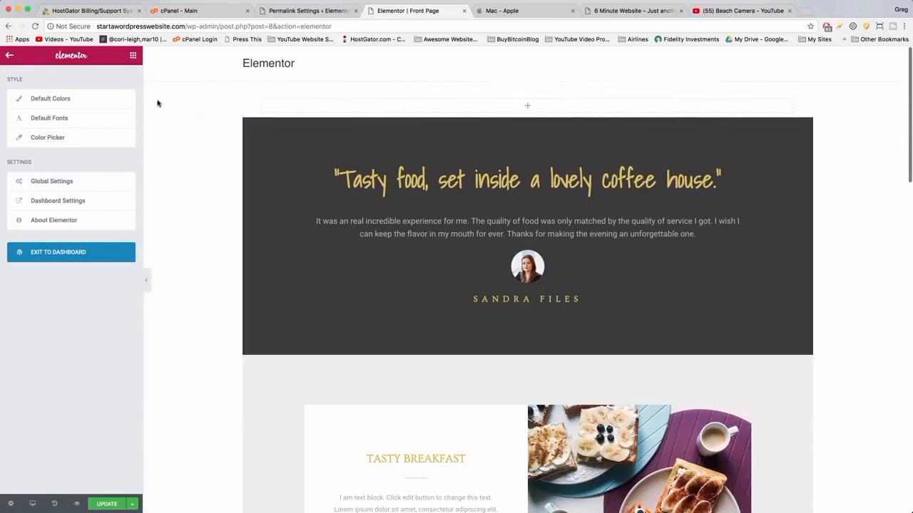
click(133, 57)
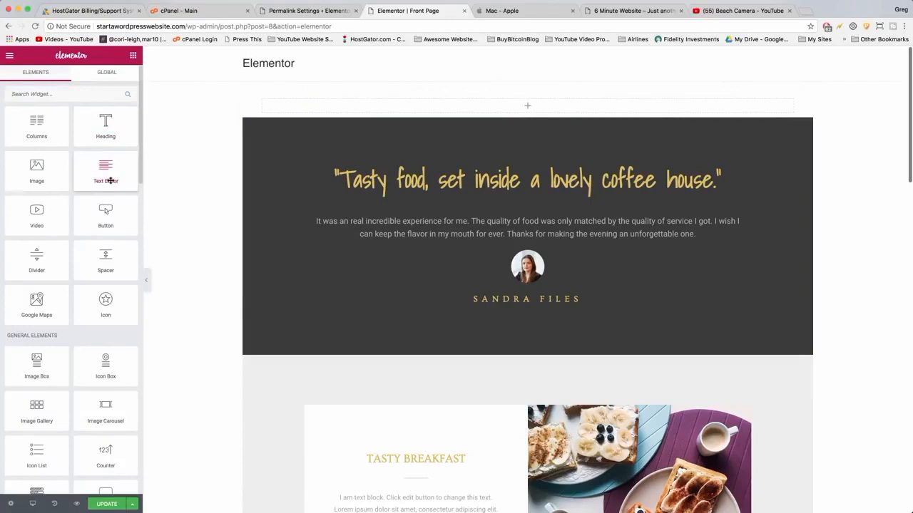
drag(107, 130, 515, 113)
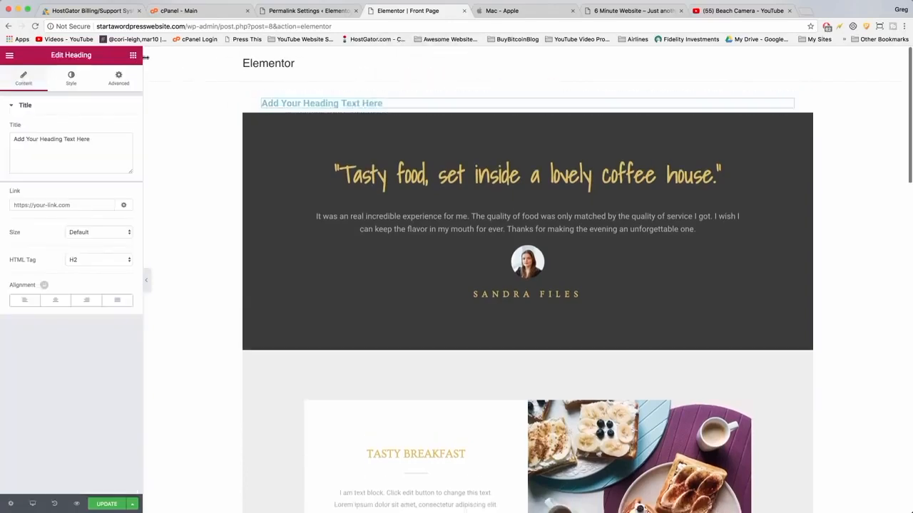
Add a Text Editor widget and then a Button widget below the heading in the new section.
click(133, 55)
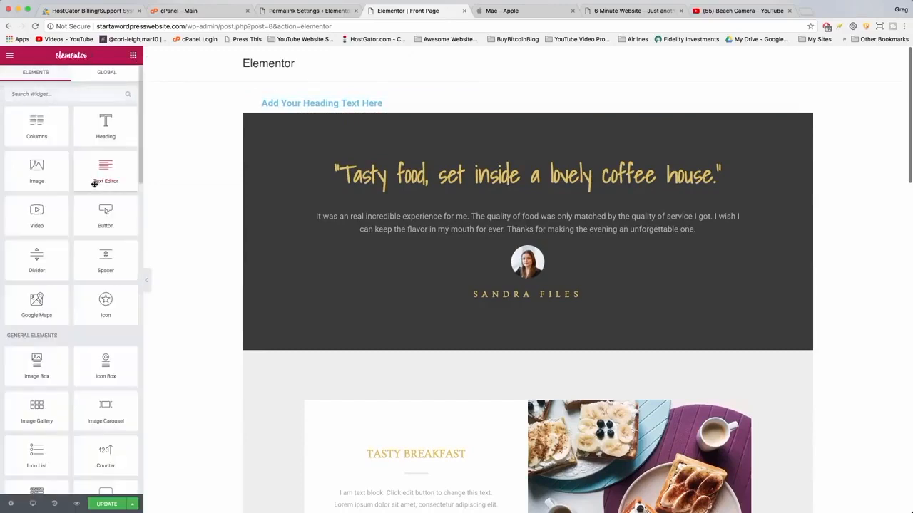
drag(100, 170, 120, 163)
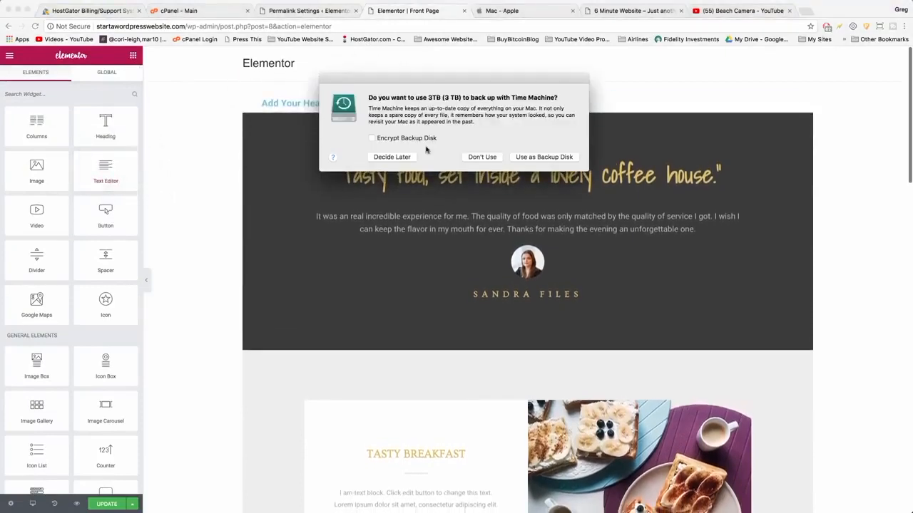
click(392, 157)
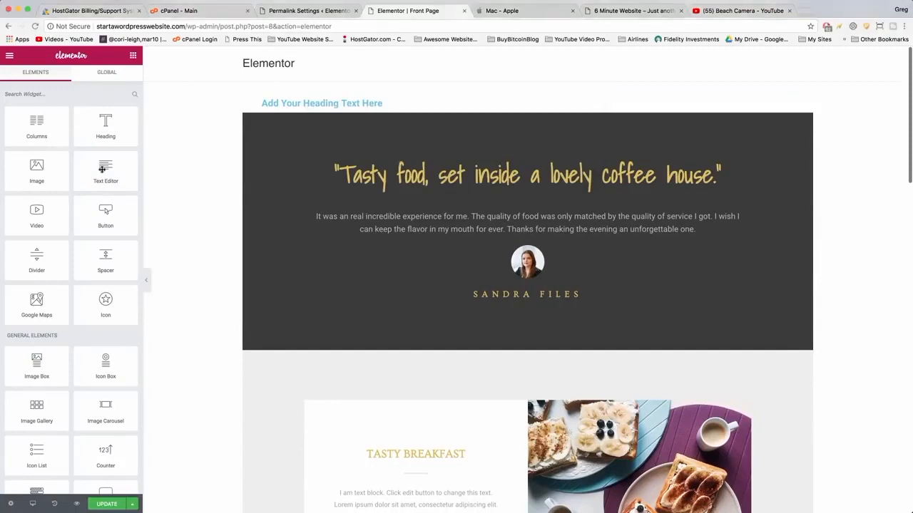
drag(104, 170, 306, 111)
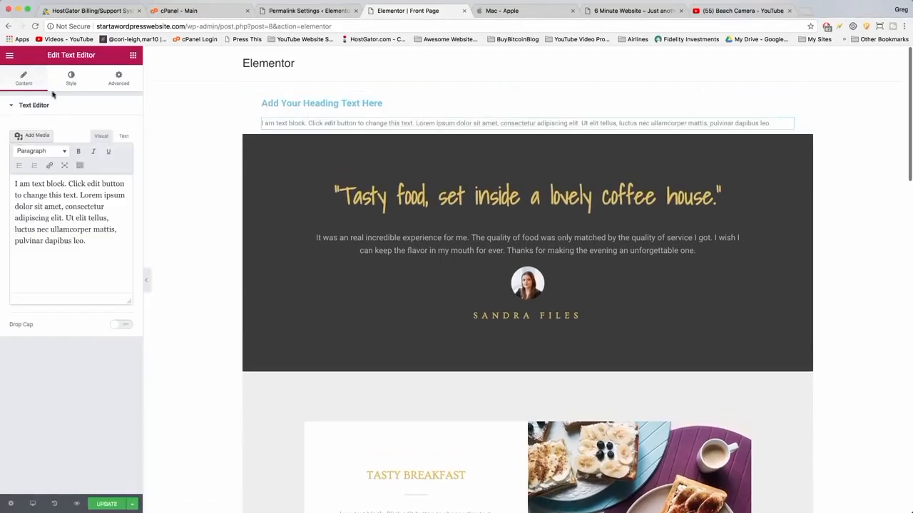
click(132, 57)
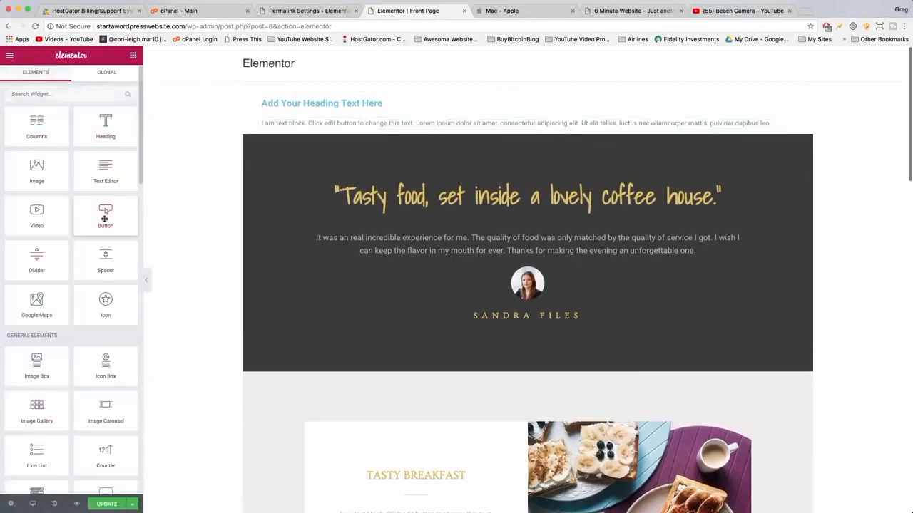
drag(117, 207, 308, 136)
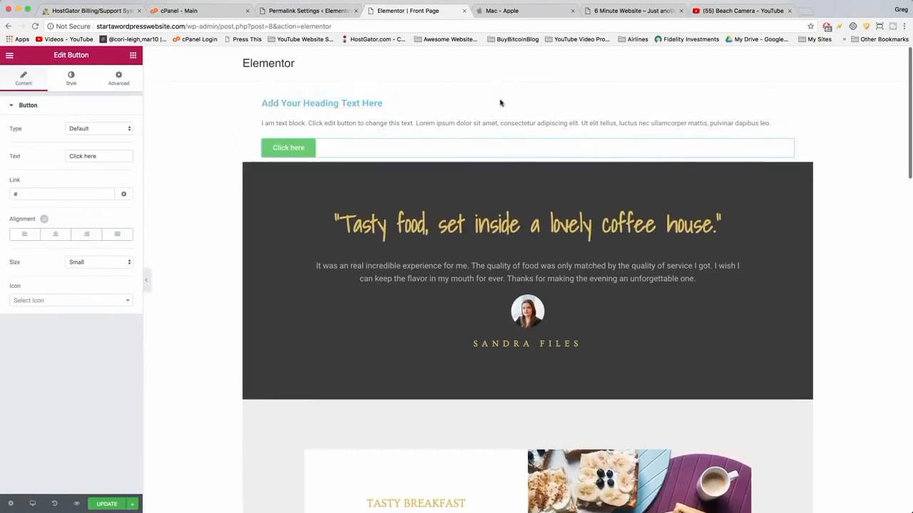
Set the new section's background type to video and paste the Beach Camera video link.
click(502, 87)
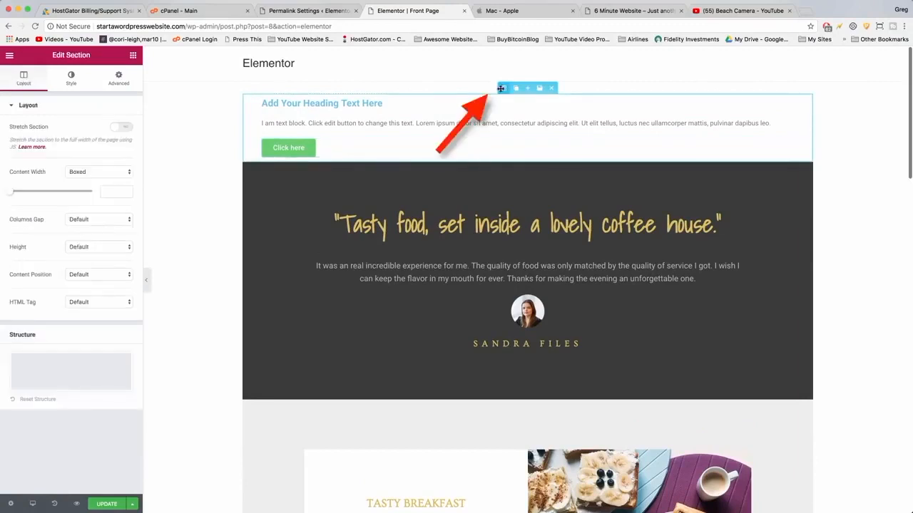
click(66, 81)
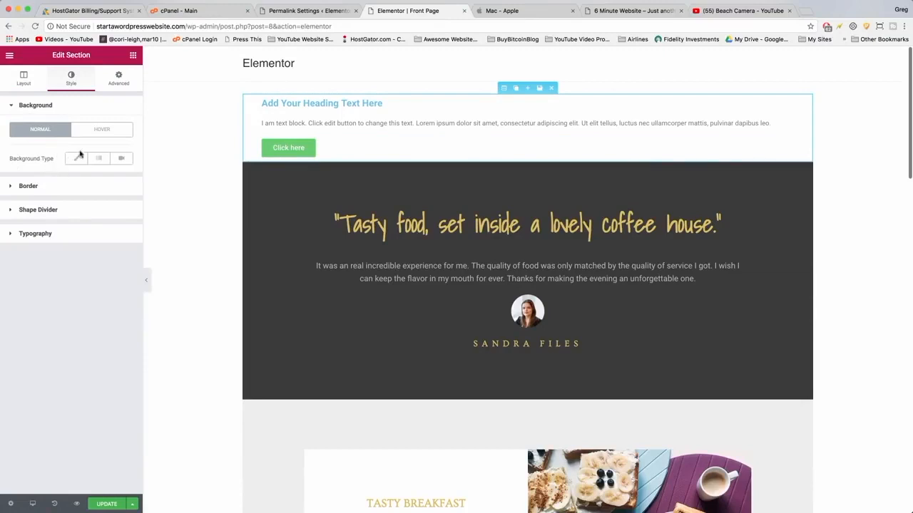
click(120, 159)
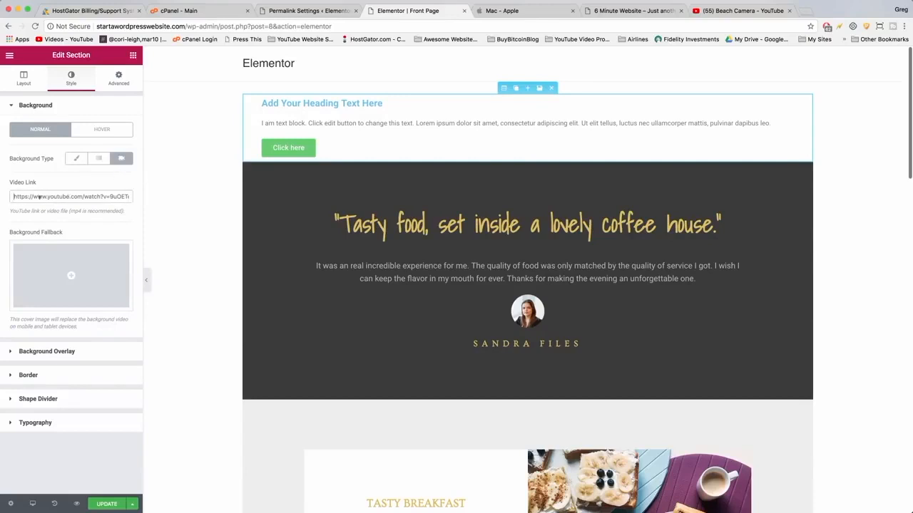
right_click(40, 198)
click(58, 247)
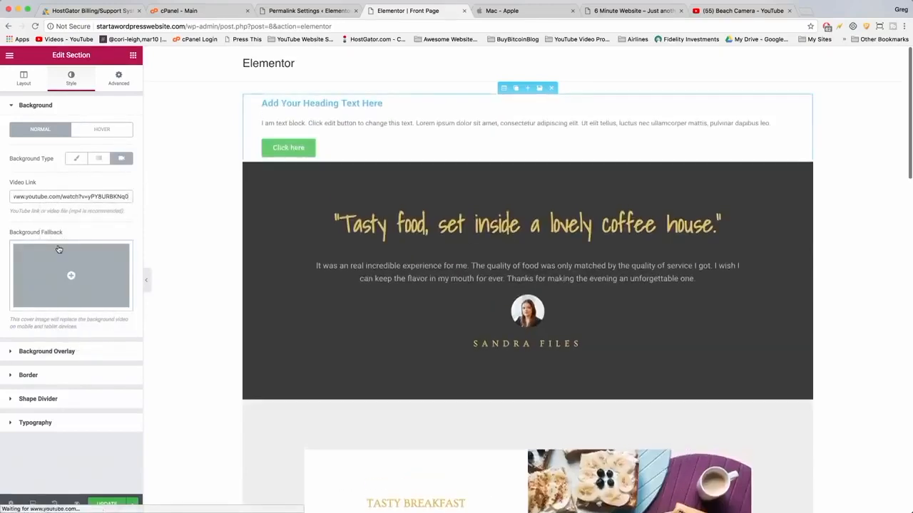
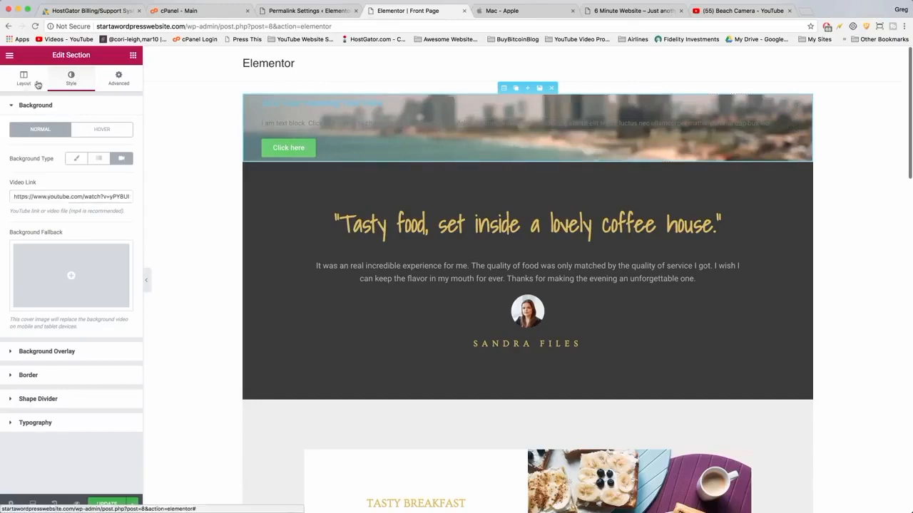
Stretch the new section to full width and set its height to Fit To Screen.
click(29, 79)
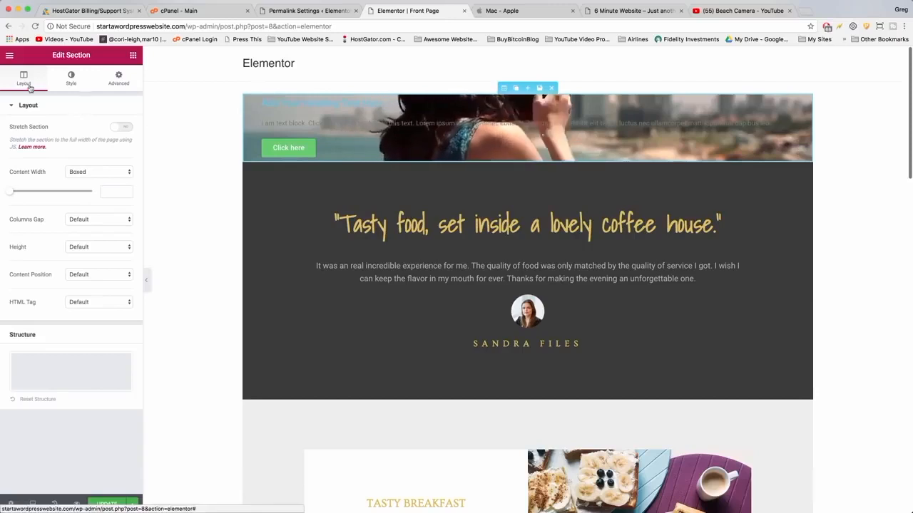
click(120, 127)
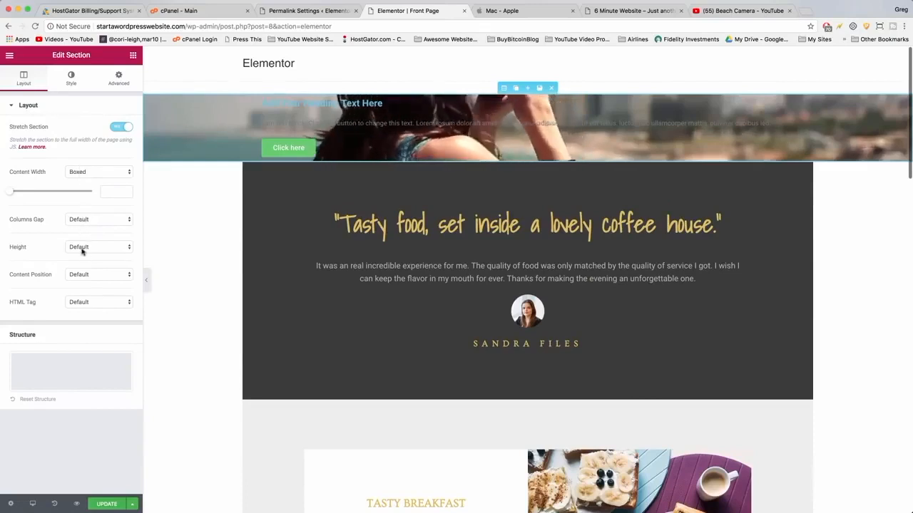
click(82, 248)
key(Escape)
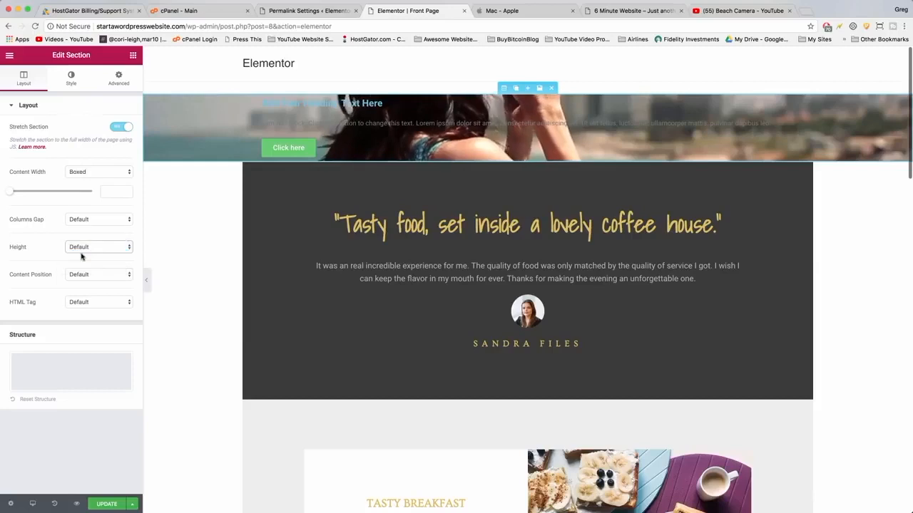
click(82, 257)
Set the section's columns gap to No Gap.
scroll(289, 261, down, 5)
scroll(290, 262, down, 3)
scroll(289, 262, up, 10)
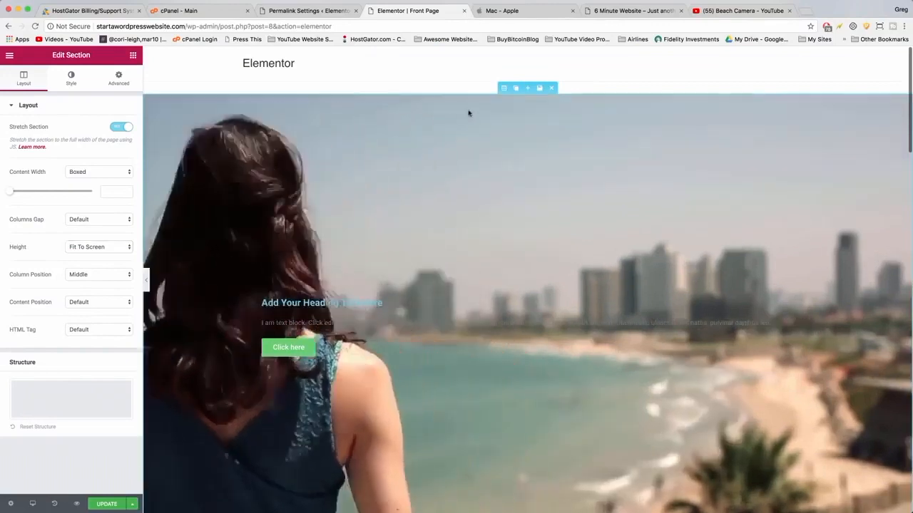
click(106, 222)
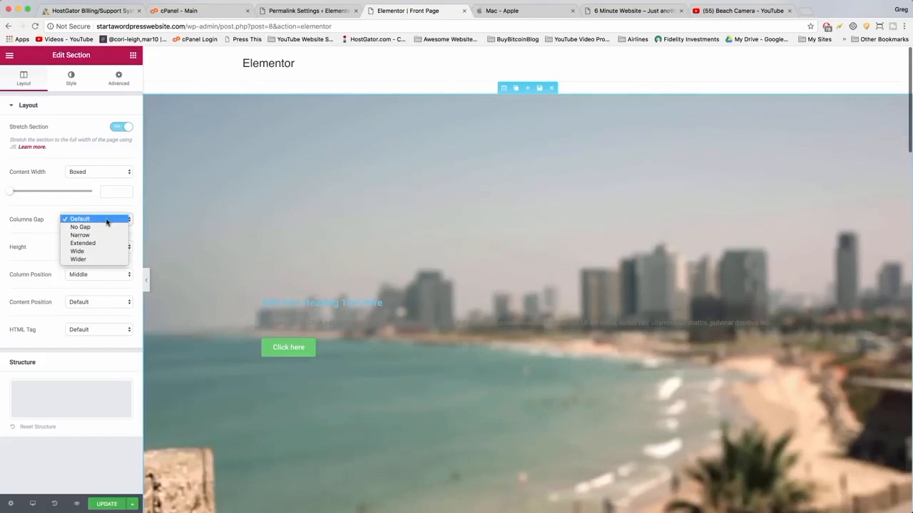
click(107, 227)
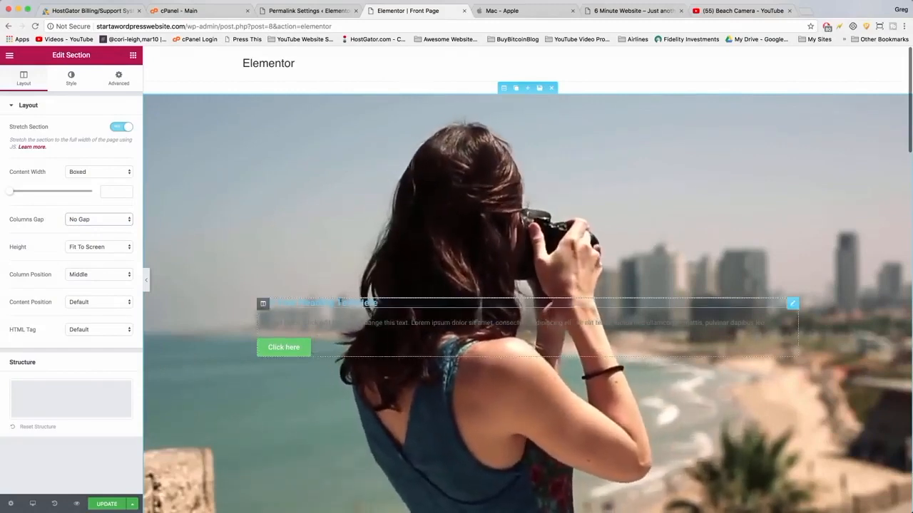
Change the heading text to Capture Your Passions.
click(792, 323)
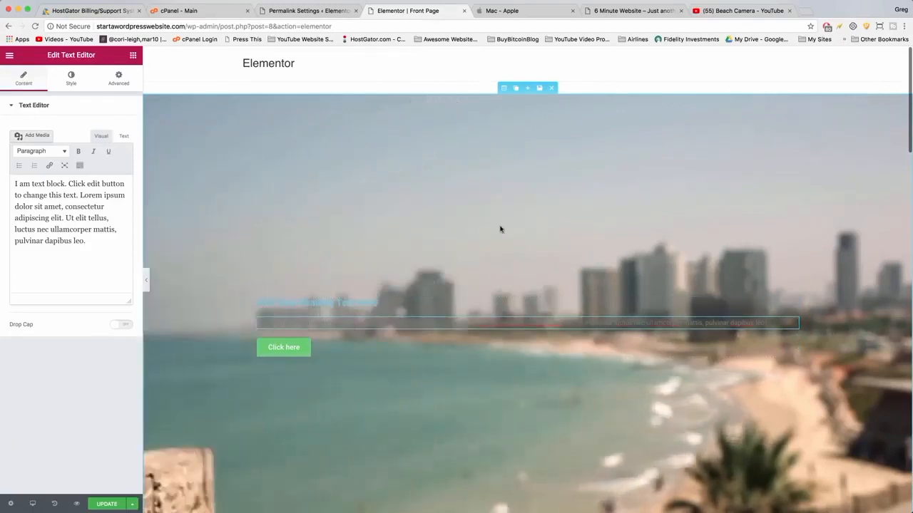
click(378, 304)
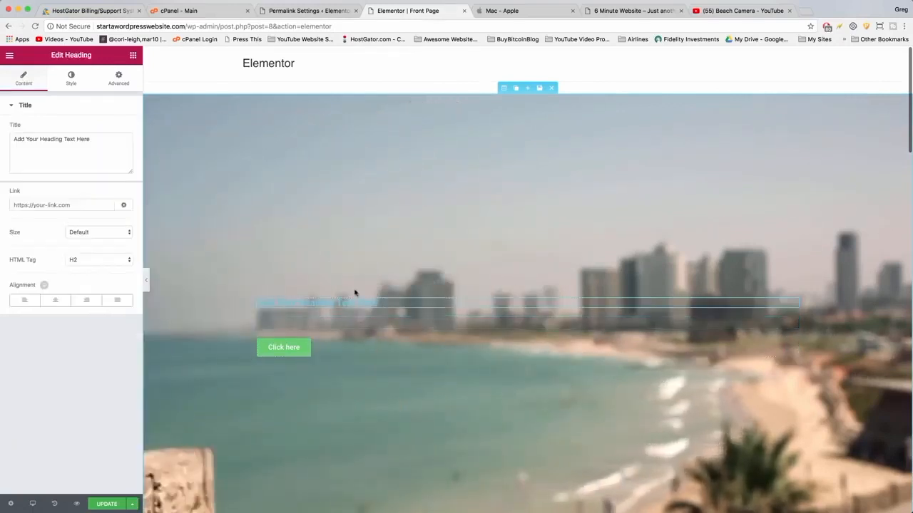
drag(91, 139, 7, 145)
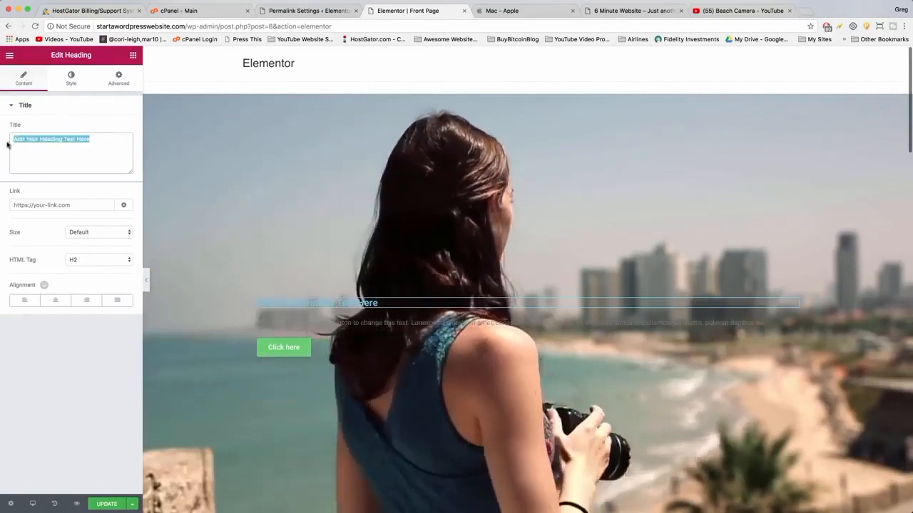
click(43, 136)
triple_click(44, 136)
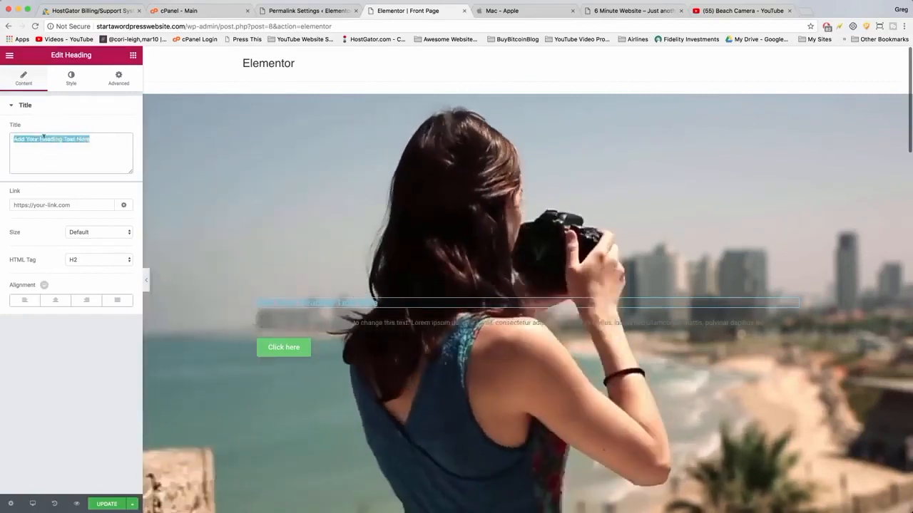
text(Capti)
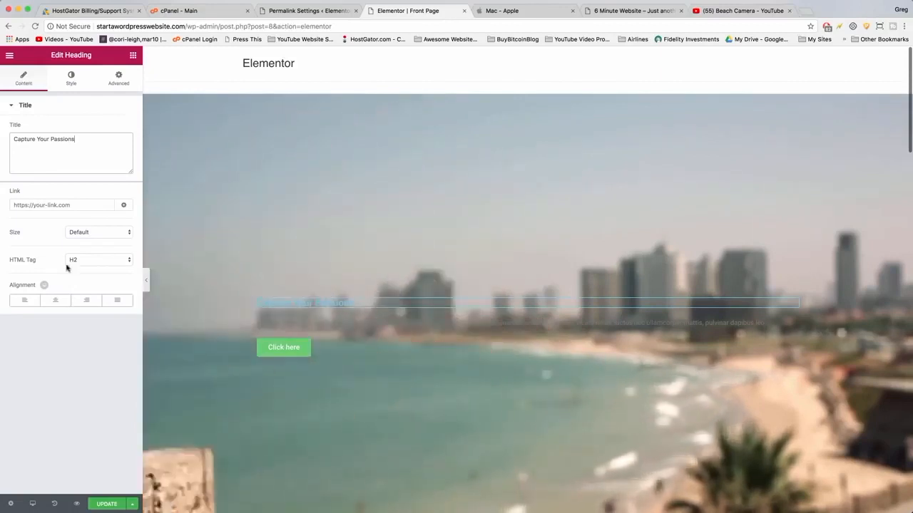
Center the heading and set its typography size to 80 px.
click(56, 303)
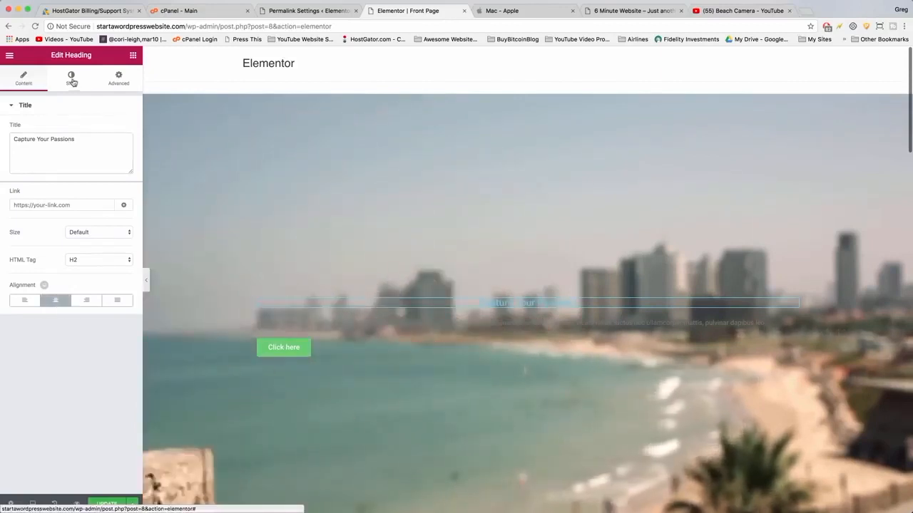
click(72, 79)
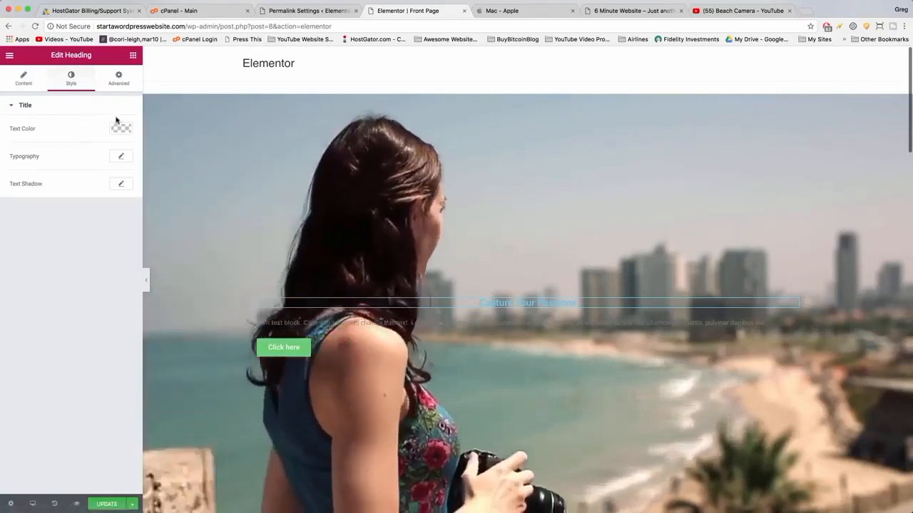
click(122, 157)
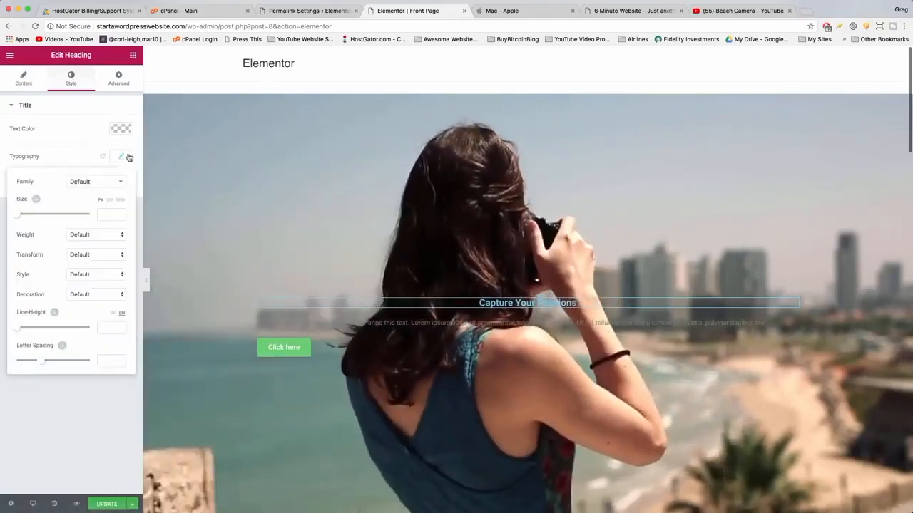
drag(27, 215, 46, 218)
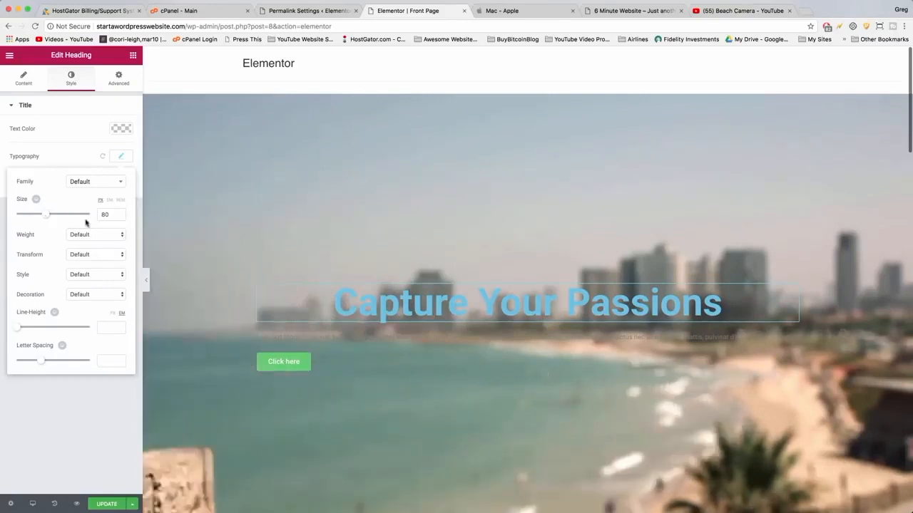
Browse the font families and set the heading's font to Roboto.
click(112, 184)
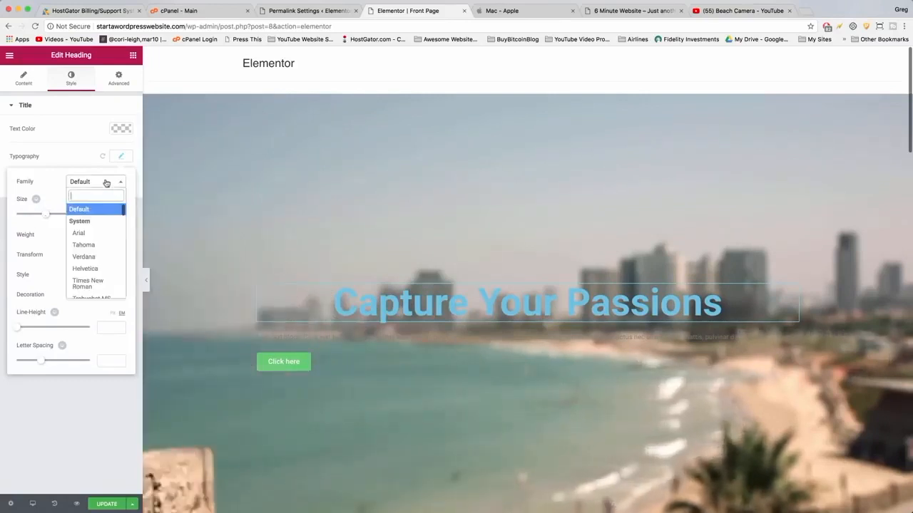
scroll(94, 252, down, 5)
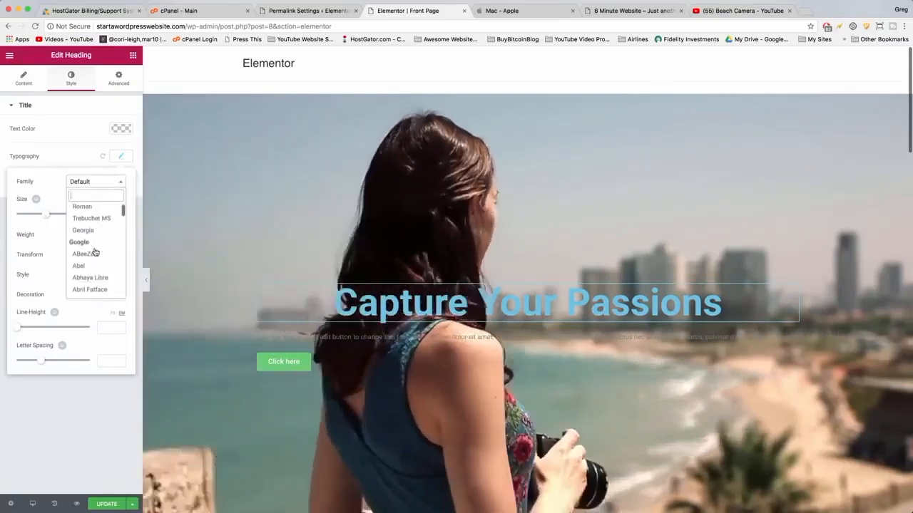
scroll(94, 256, down, 1)
click(84, 262)
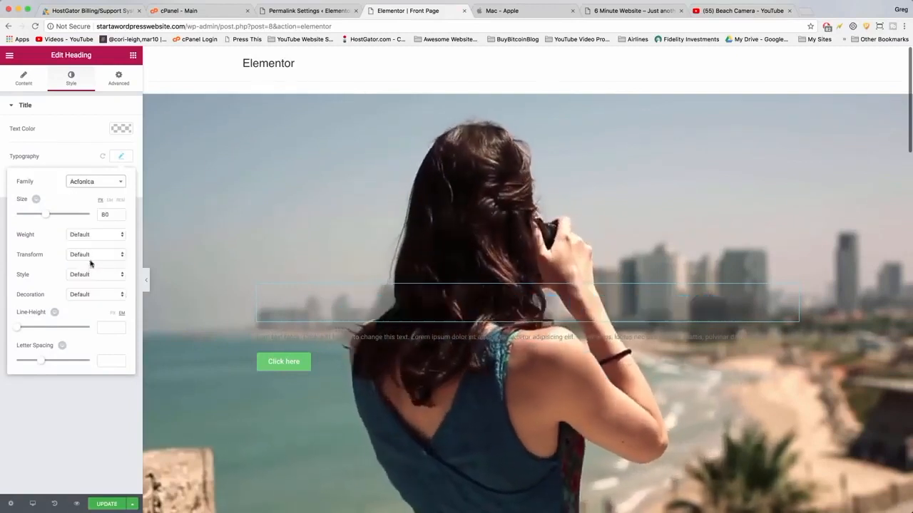
click(97, 184)
scroll(95, 268, down, 3)
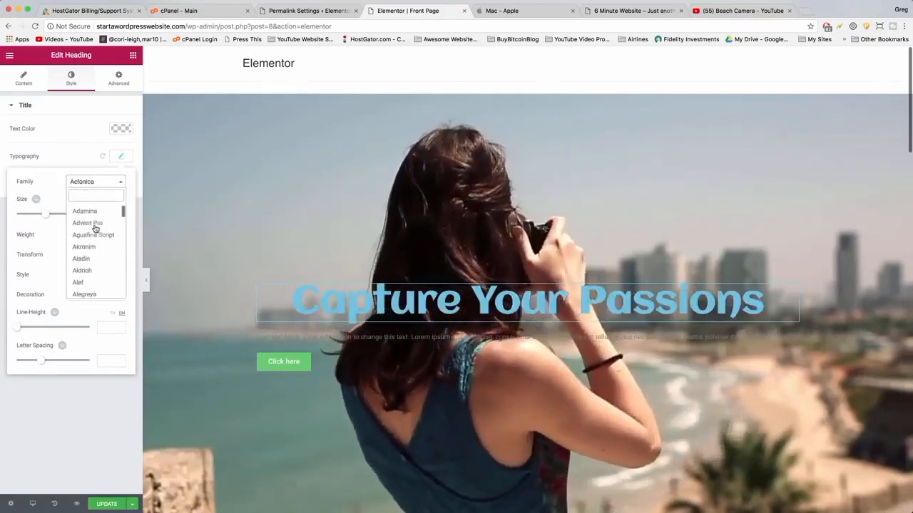
click(93, 261)
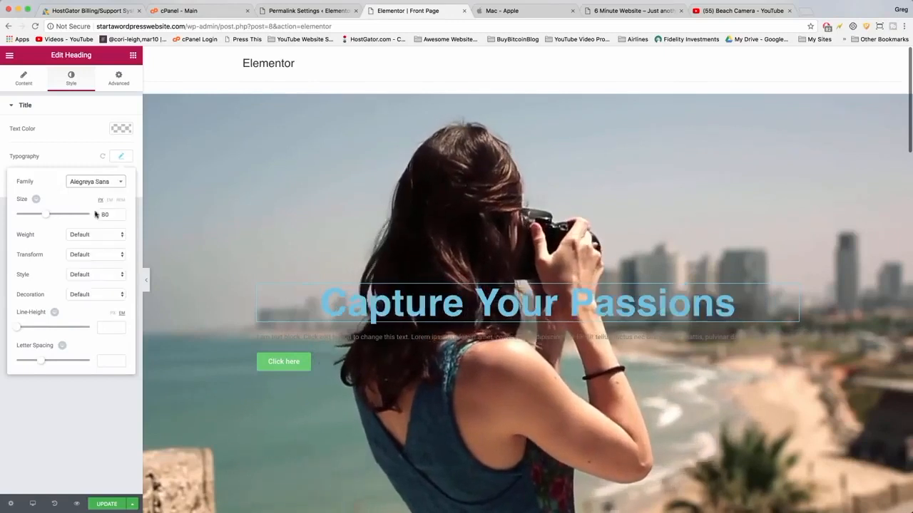
click(96, 181)
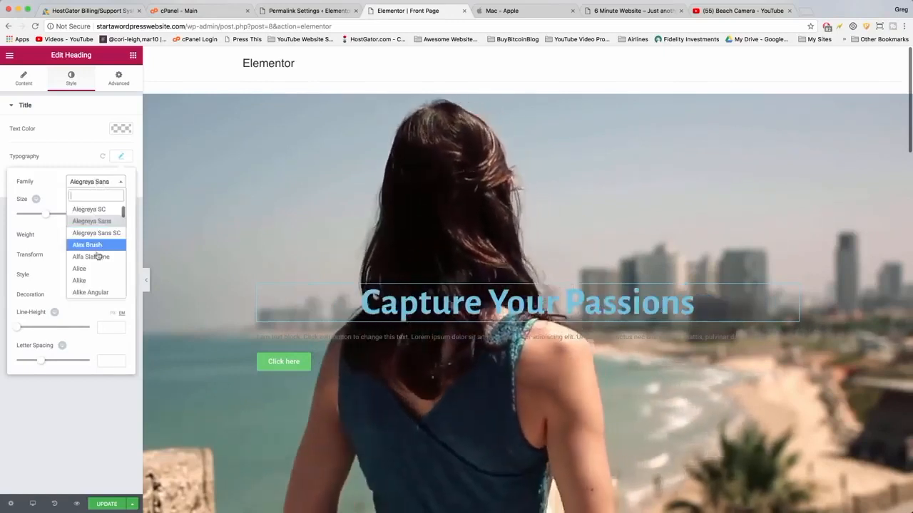
scroll(93, 264, down, 5)
click(90, 271)
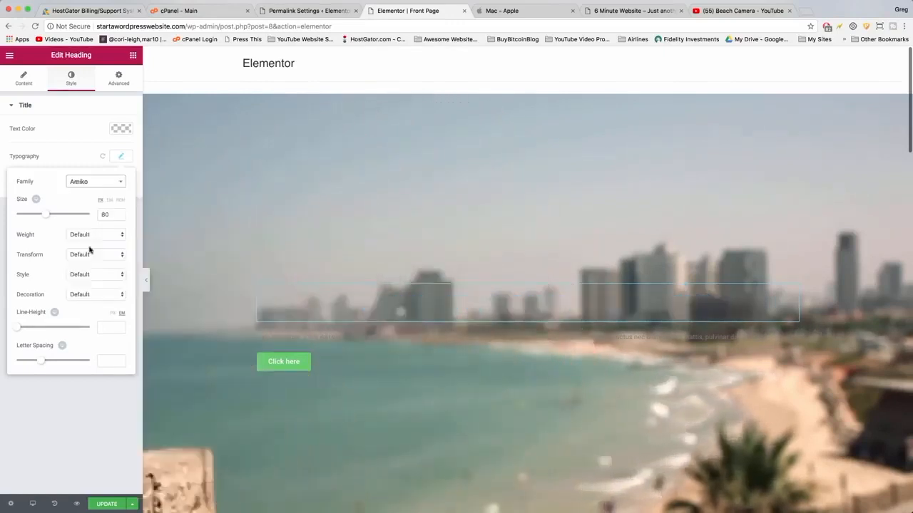
click(106, 186)
scroll(95, 214, up, 3)
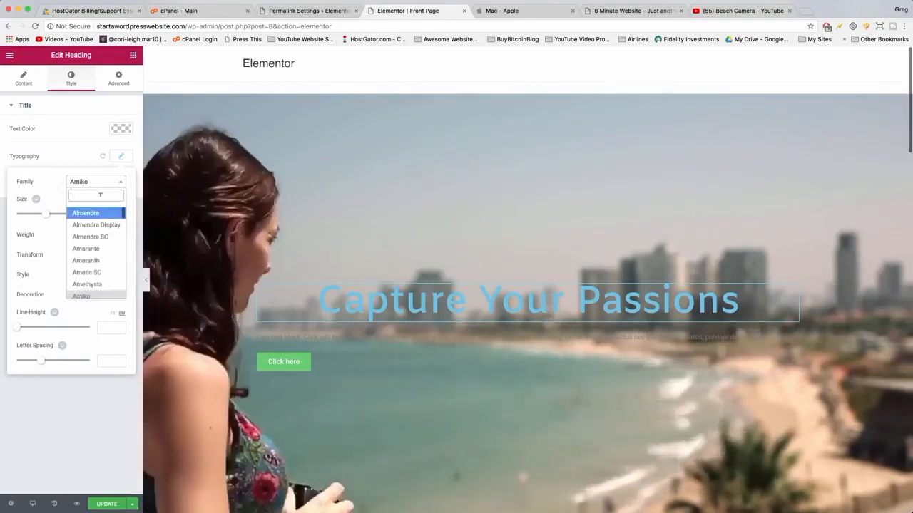
text(robot)
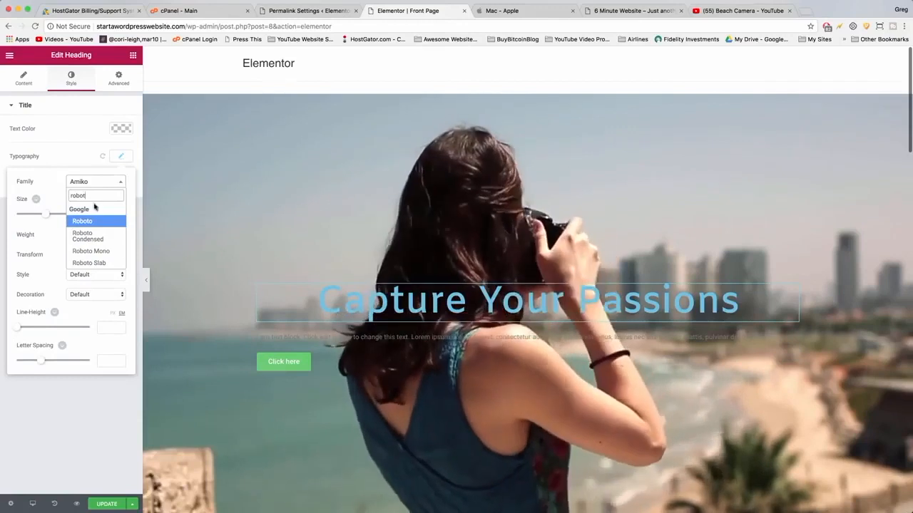
click(82, 221)
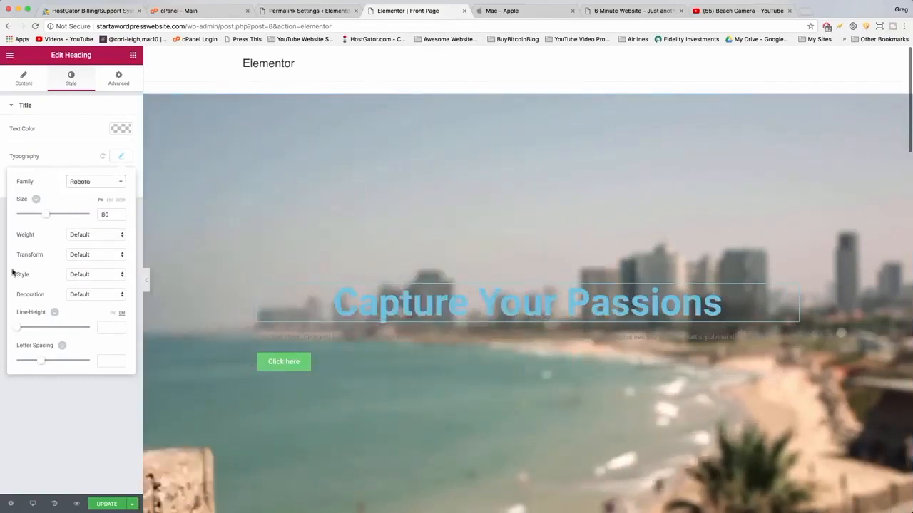
Set the heading's line height to 1.2 and its text color to white.
mouse_move(19, 332)
mouse_down()
mouse_move(43, 331)
mouse_move(14, 328)
mouse_move(27, 332)
mouse_up()
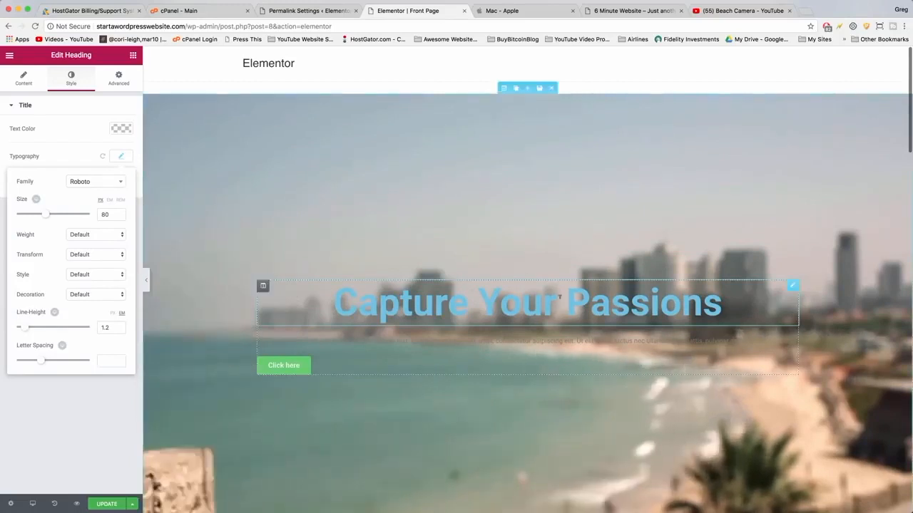
click(560, 297)
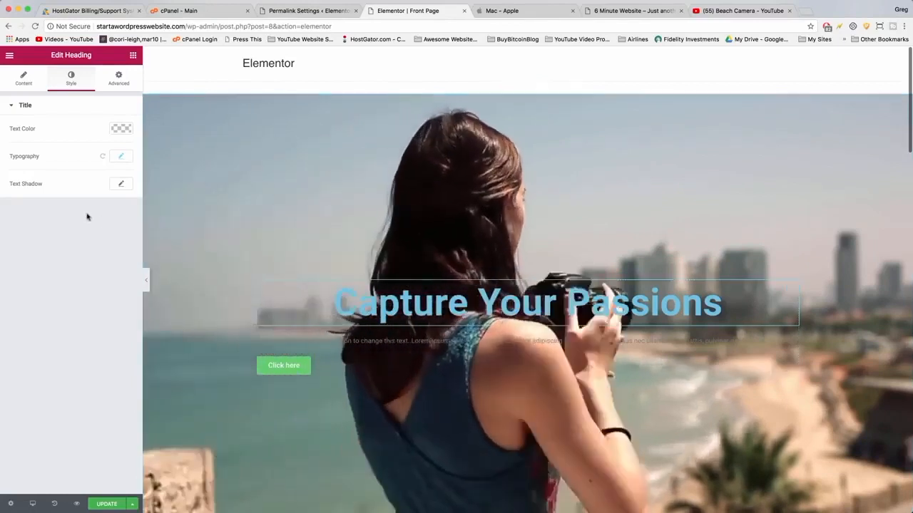
click(123, 128)
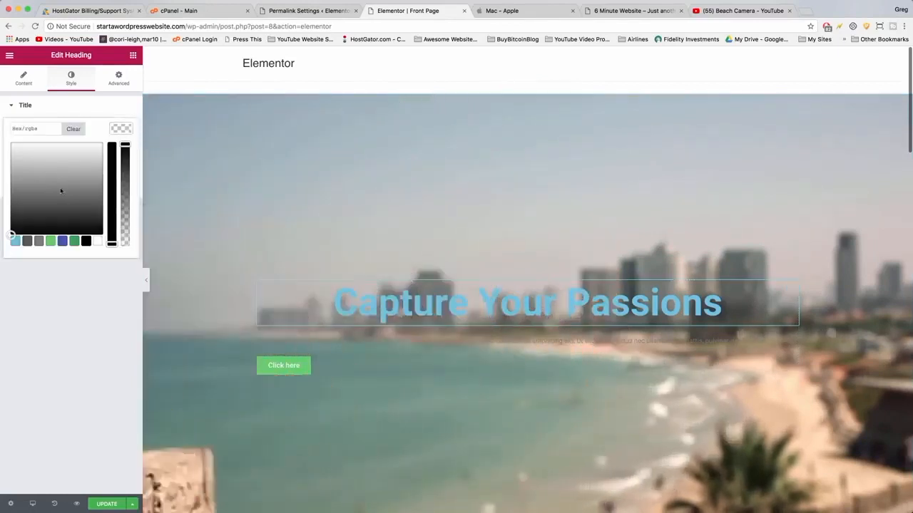
click(98, 242)
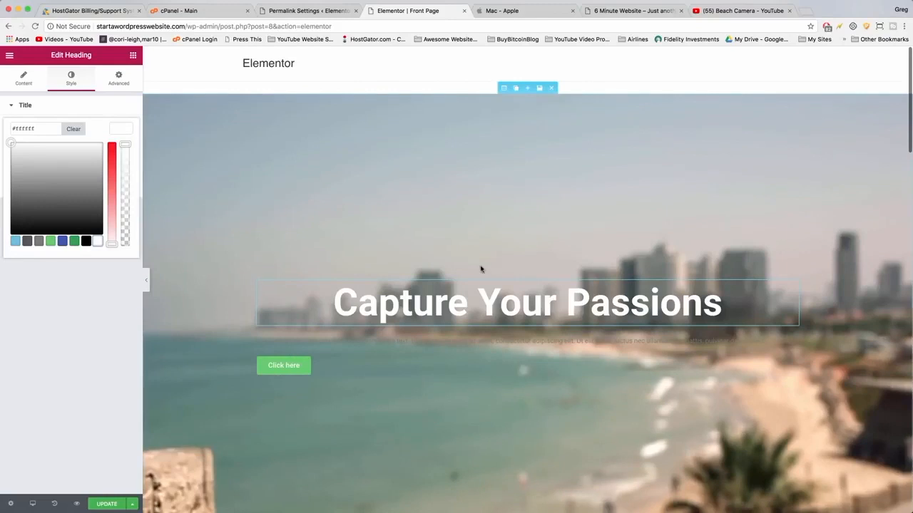
Replace the text block's content with Today and Share Them with the World.
click(448, 340)
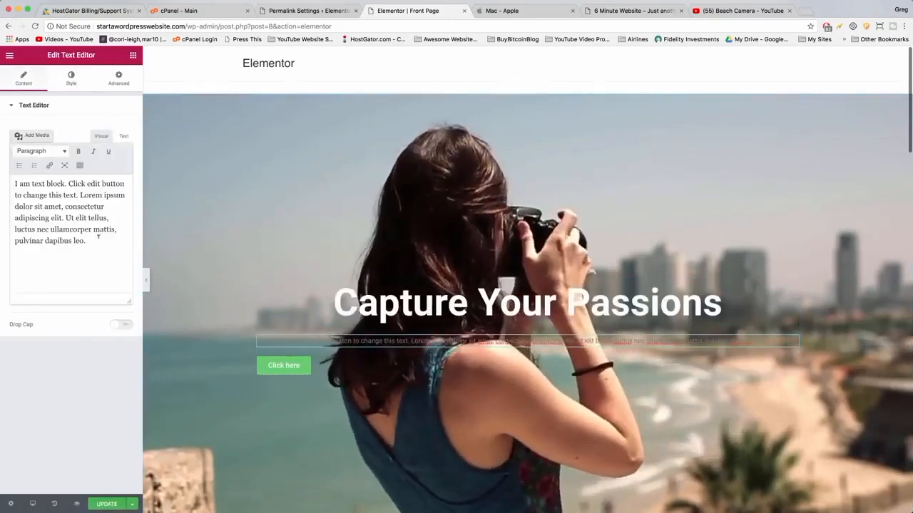
drag(90, 242, 12, 181)
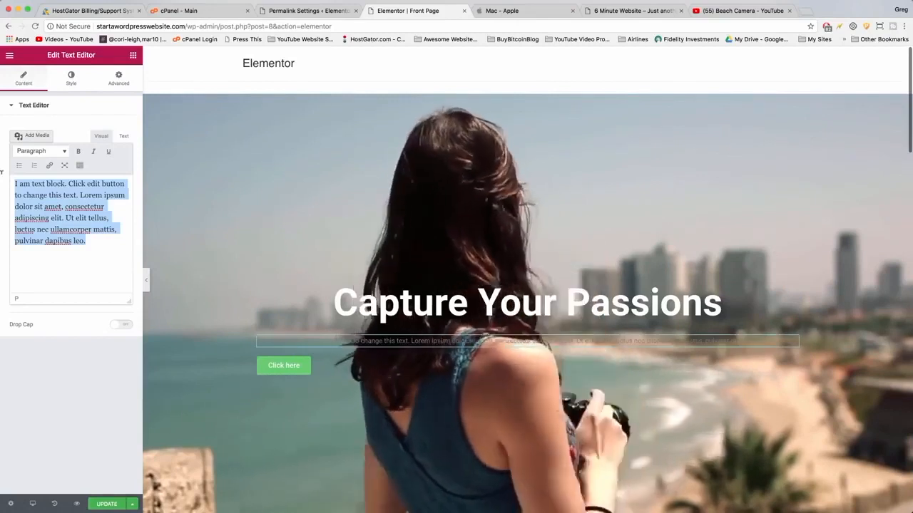
key(BackSpace)
text(Tod)
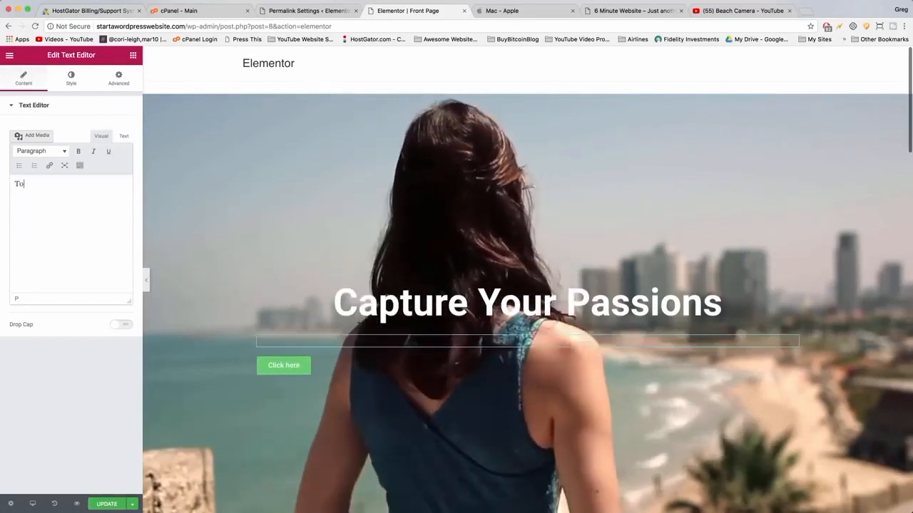
text(ay n)
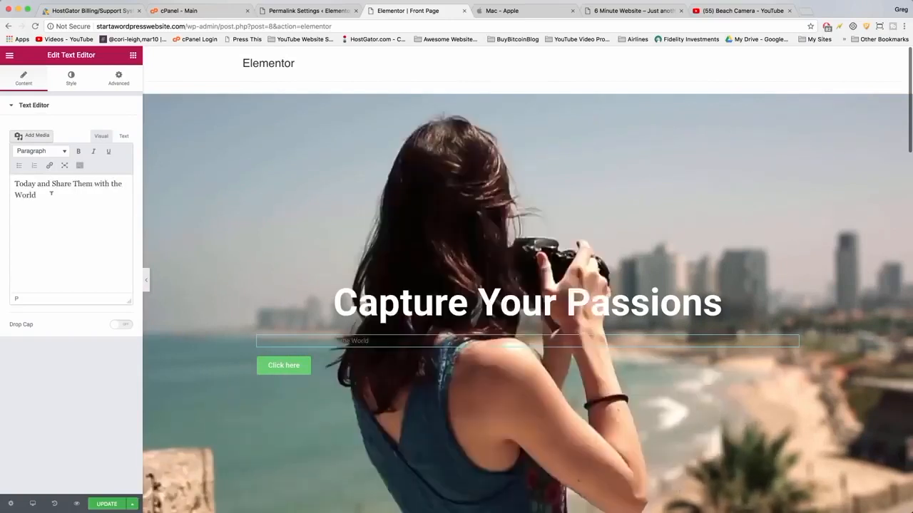
drag(36, 195, 23, 184)
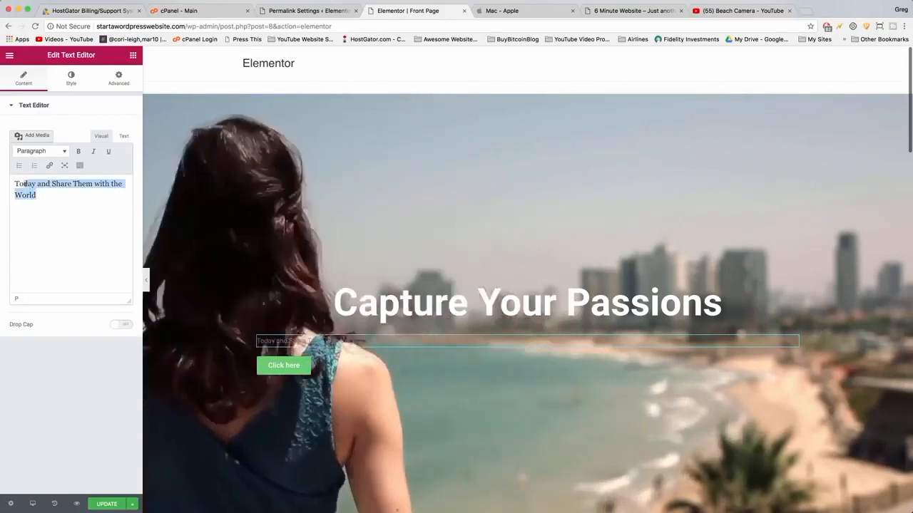
click(57, 198)
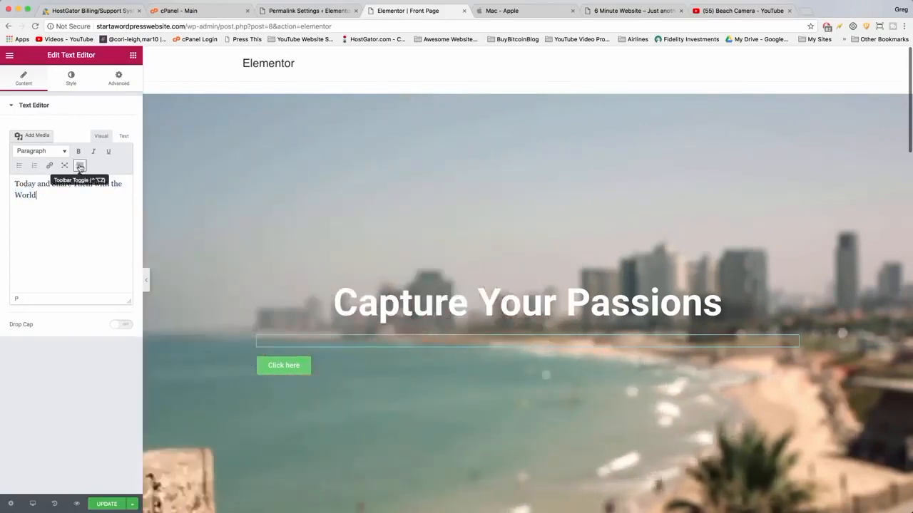
click(80, 165)
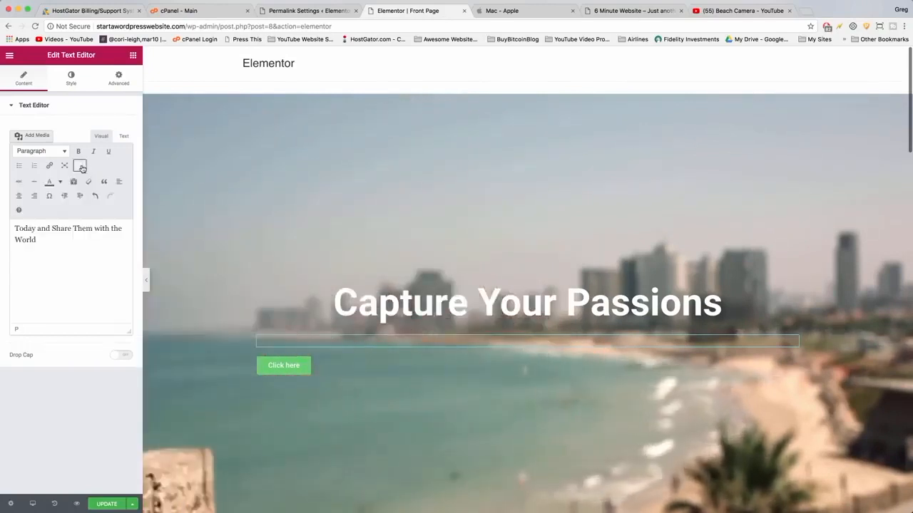
triple_click(66, 235)
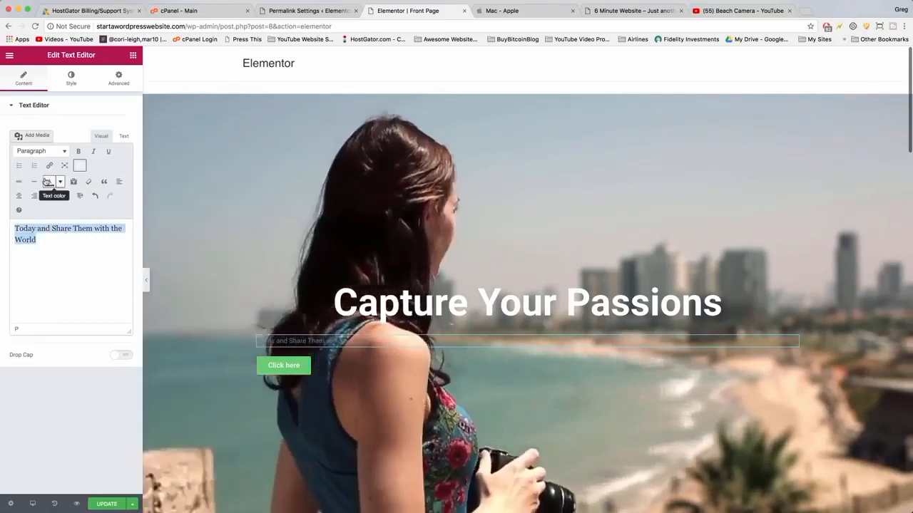
click(45, 243)
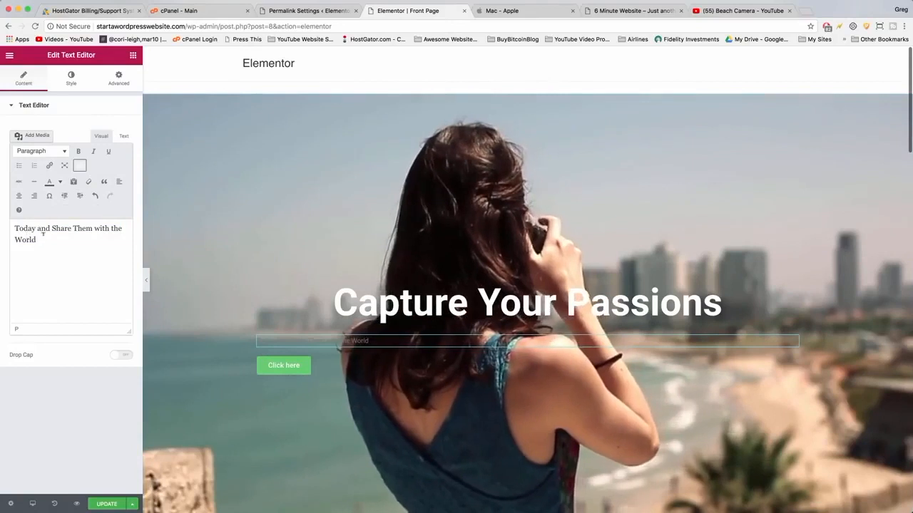
drag(39, 240, 17, 226)
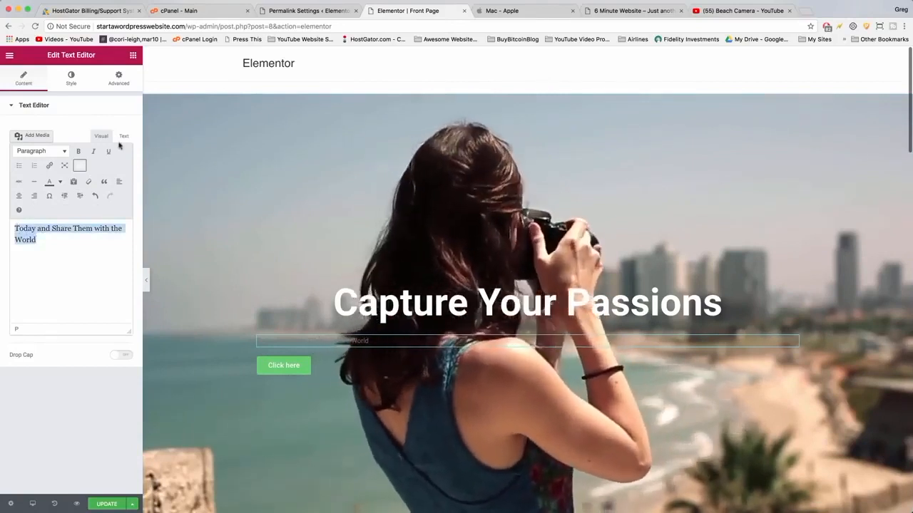
click(125, 136)
drag(40, 193, 12, 184)
click(51, 190)
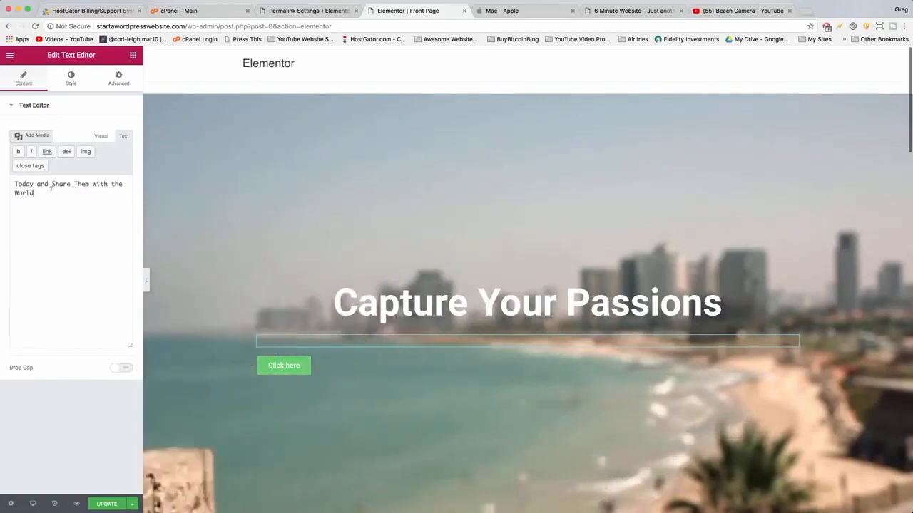
click(101, 136)
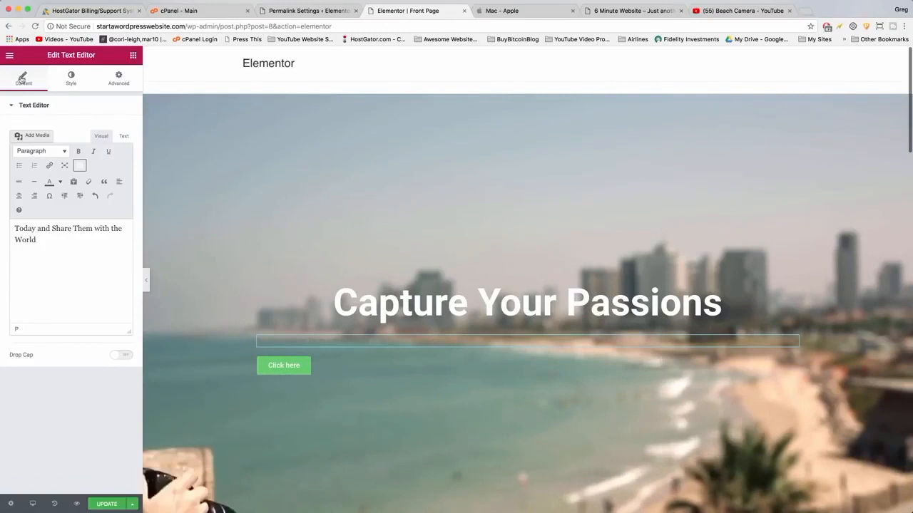
Center the text block and set its text color to white.
click(71, 78)
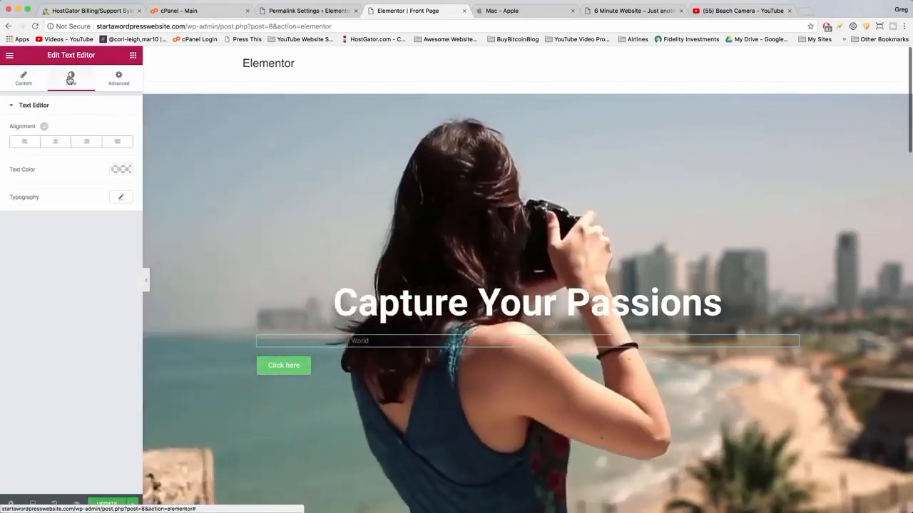
click(53, 144)
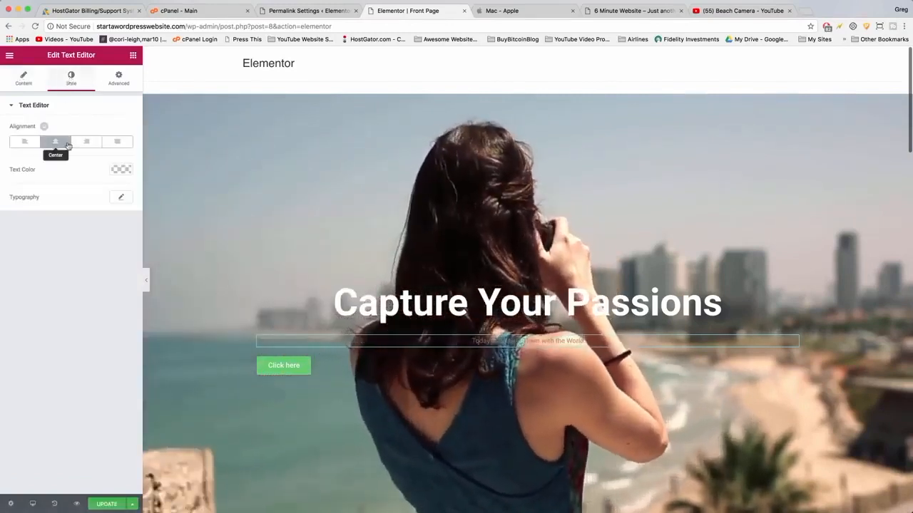
click(122, 171)
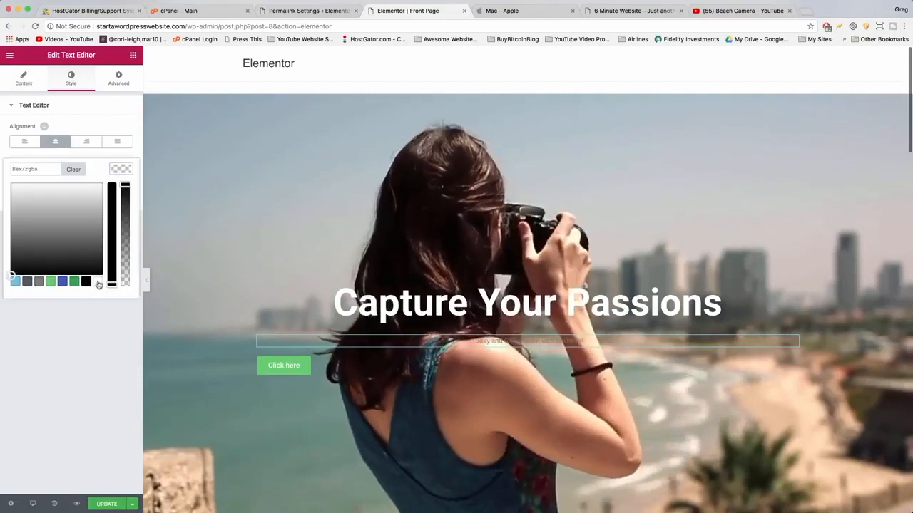
click(99, 283)
click(73, 338)
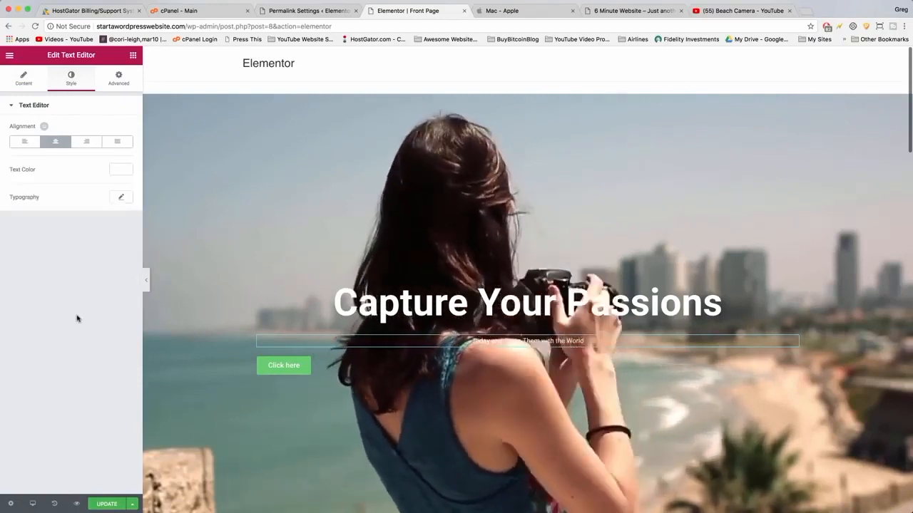
Set the text block's typography size to 48 px.
click(121, 197)
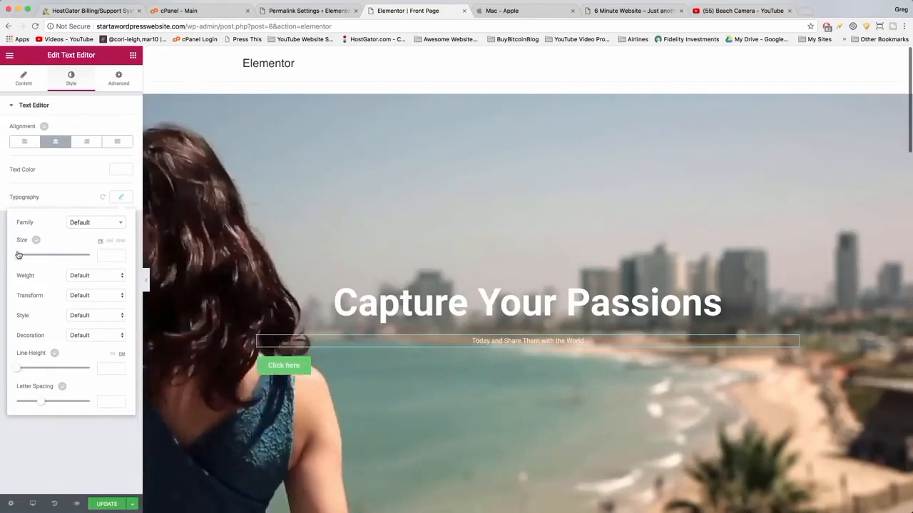
drag(23, 256, 34, 256)
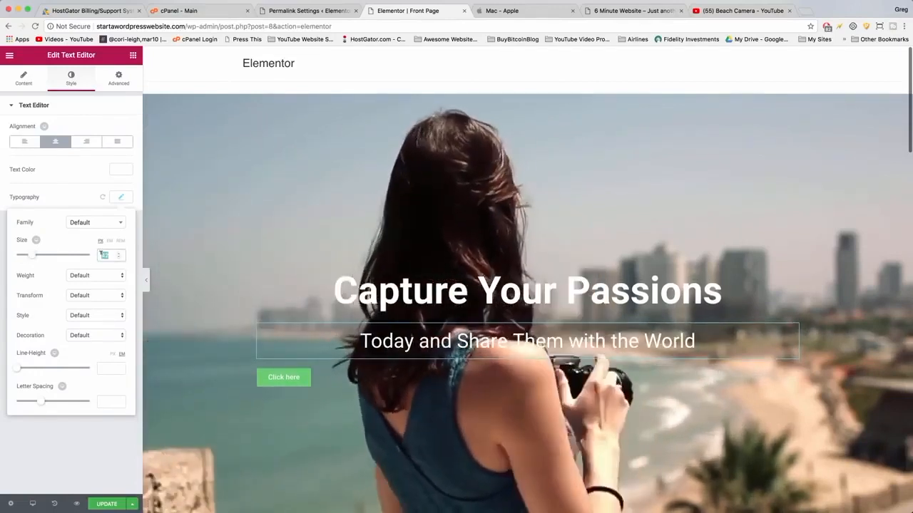
text(43)
double_click(104, 254)
text(48)
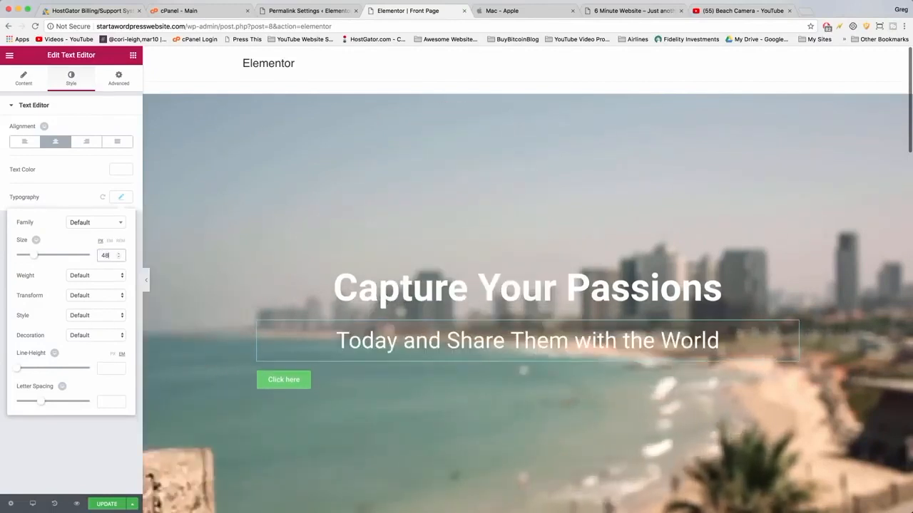
Set the heading's typography size to 100 px.
click(524, 289)
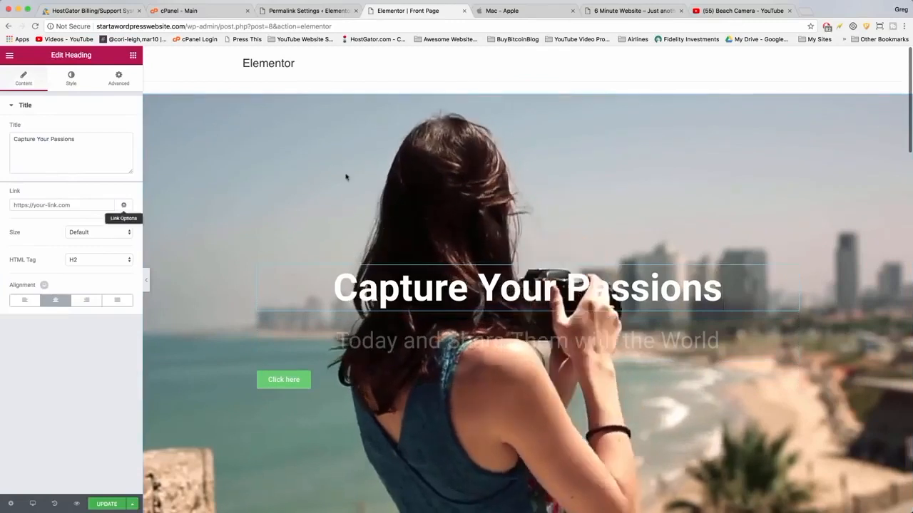
click(70, 78)
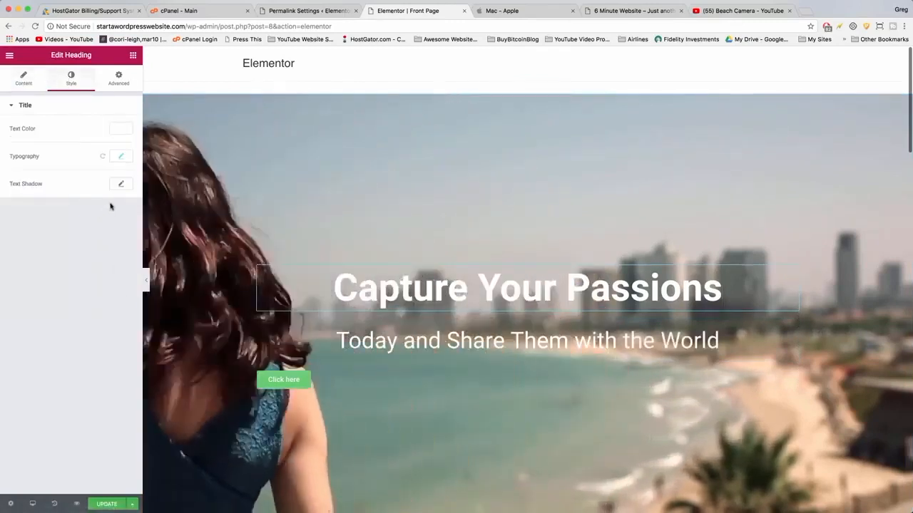
click(123, 156)
drag(47, 217, 56, 217)
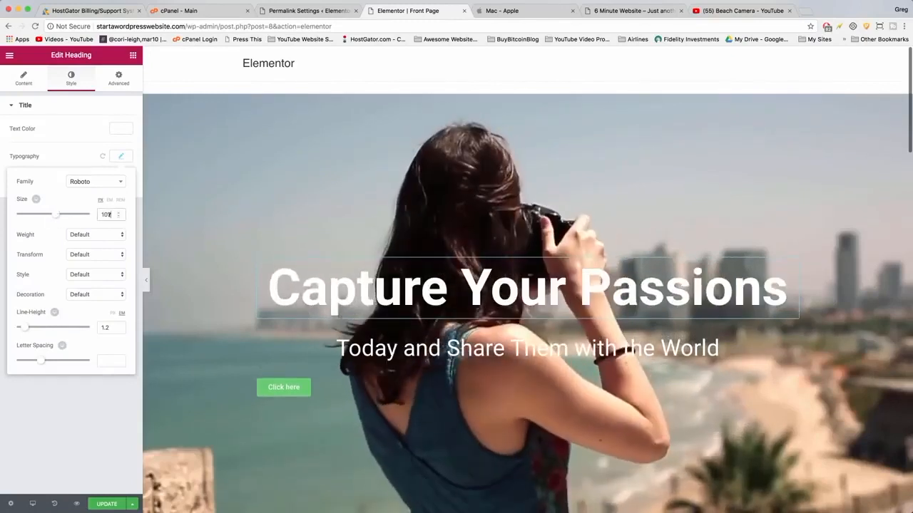
text(100)
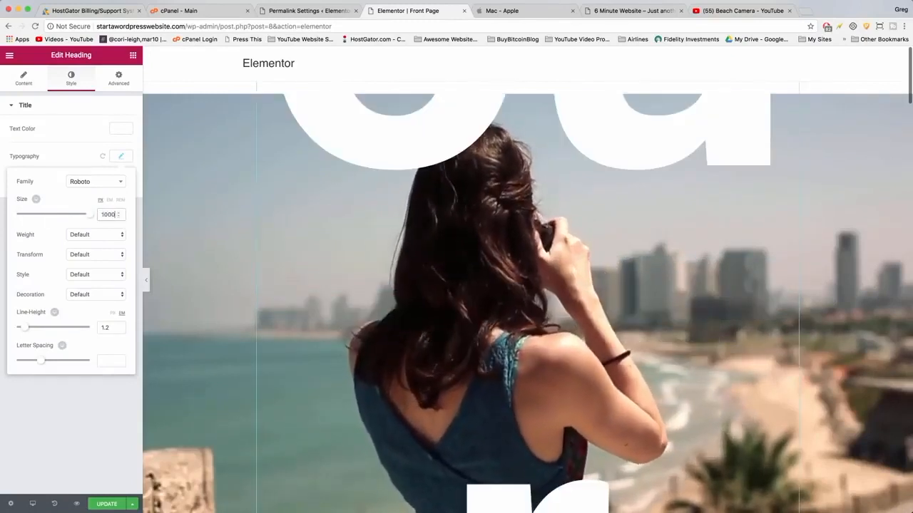
Set the text block's font family to Roboto.
click(369, 330)
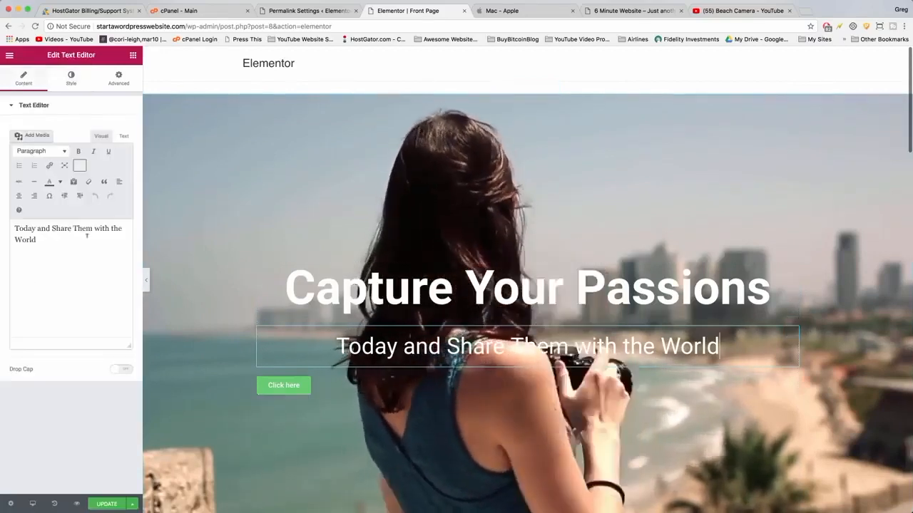
click(70, 79)
click(121, 197)
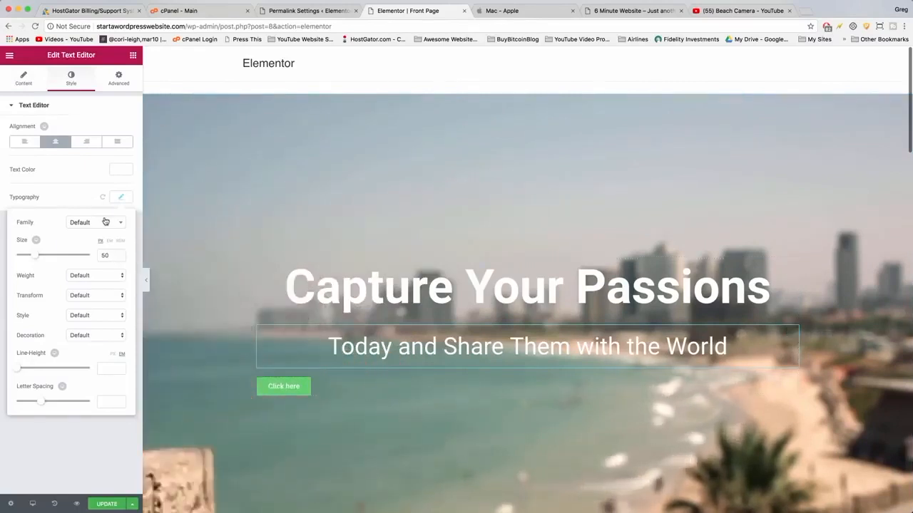
click(105, 221)
text(robot)
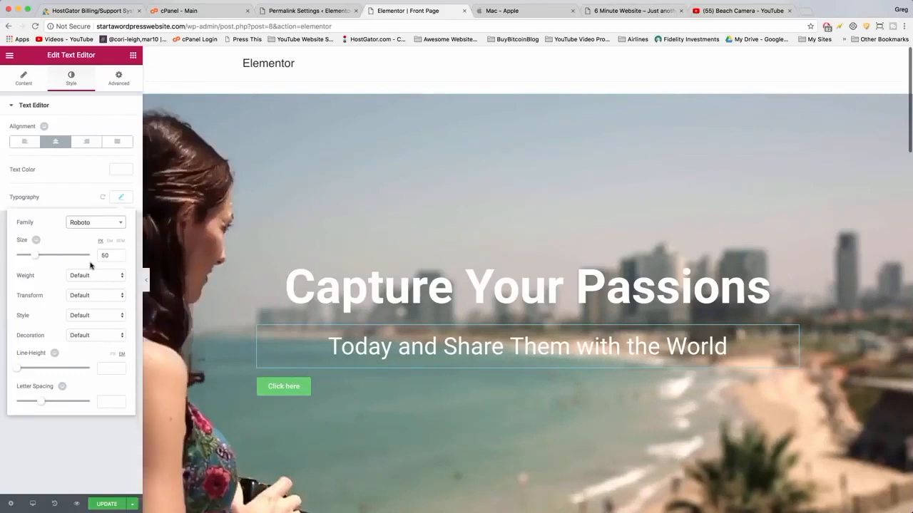
Center the button and set its size to Large.
click(321, 396)
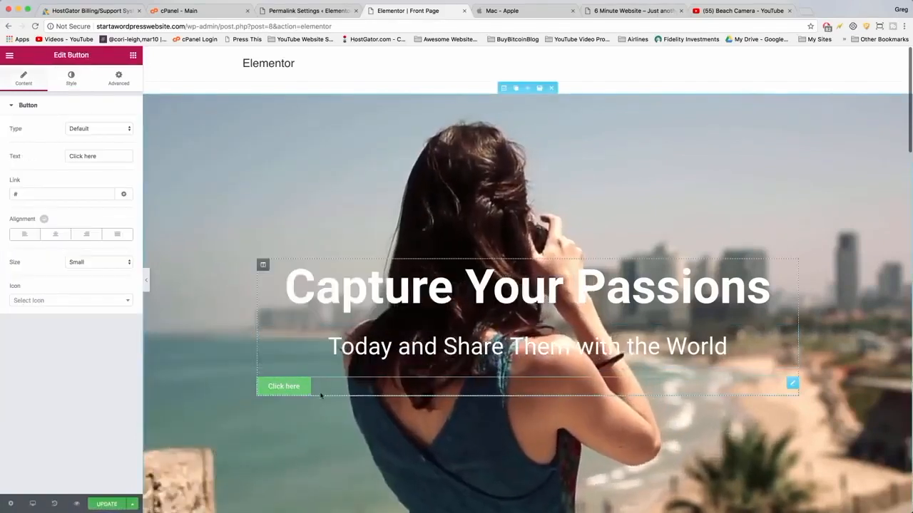
click(53, 234)
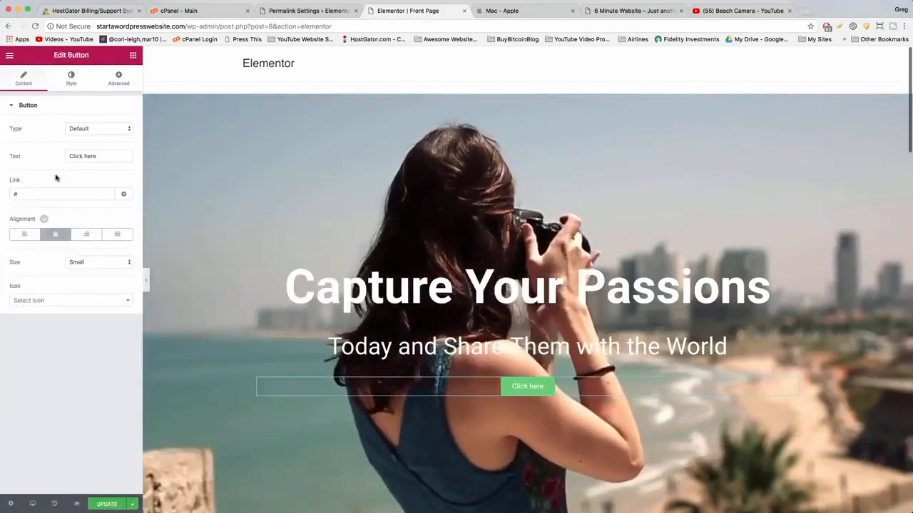
click(110, 262)
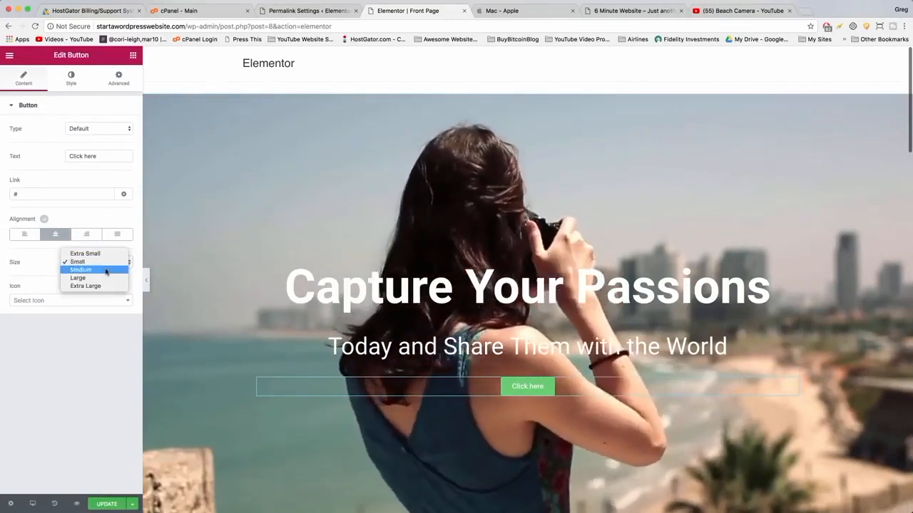
click(99, 270)
click(103, 263)
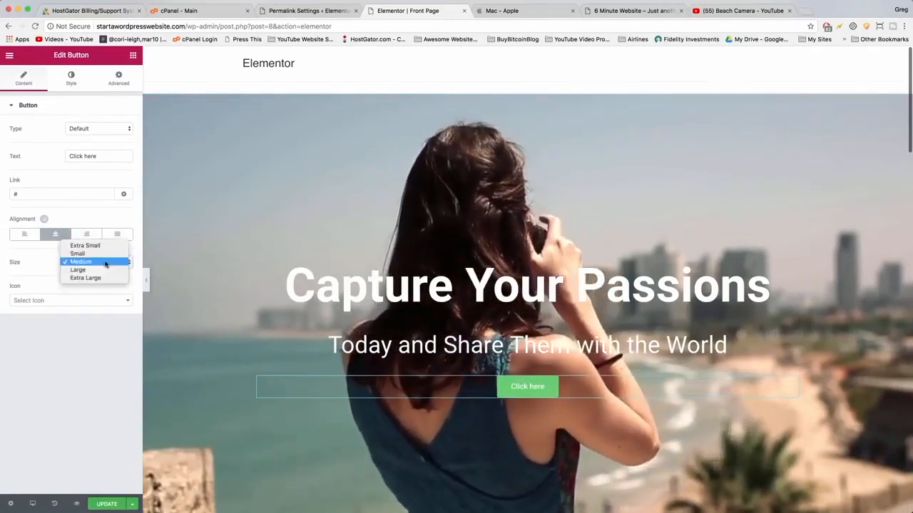
click(98, 271)
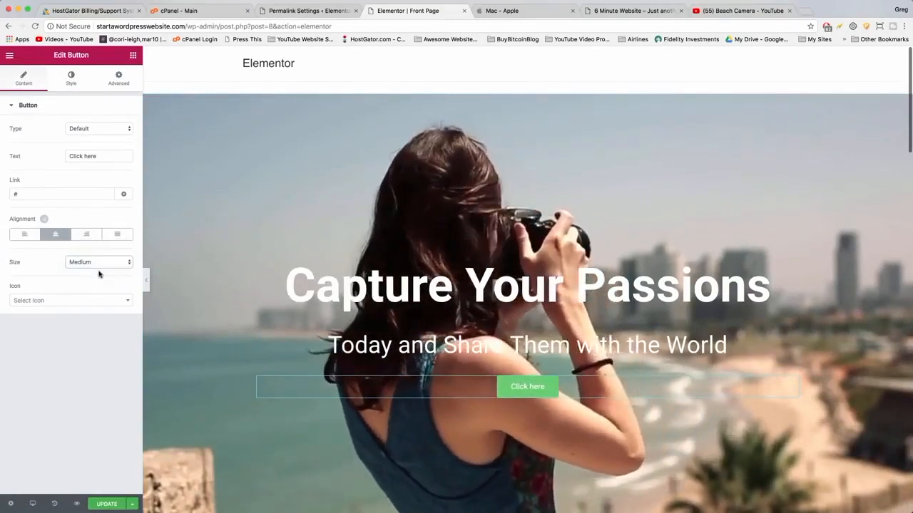
Search the button icons for arrow and add the arrow-circle-down icon.
click(125, 302)
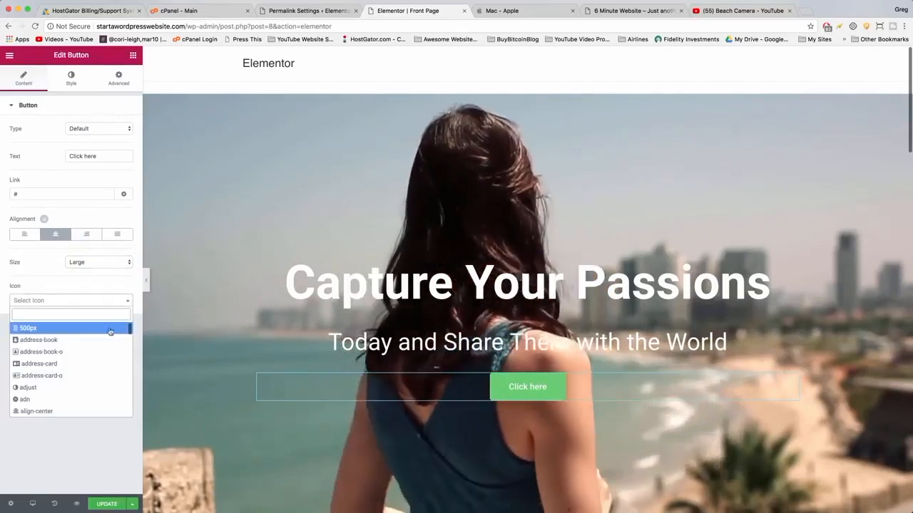
scroll(107, 335, down, 1)
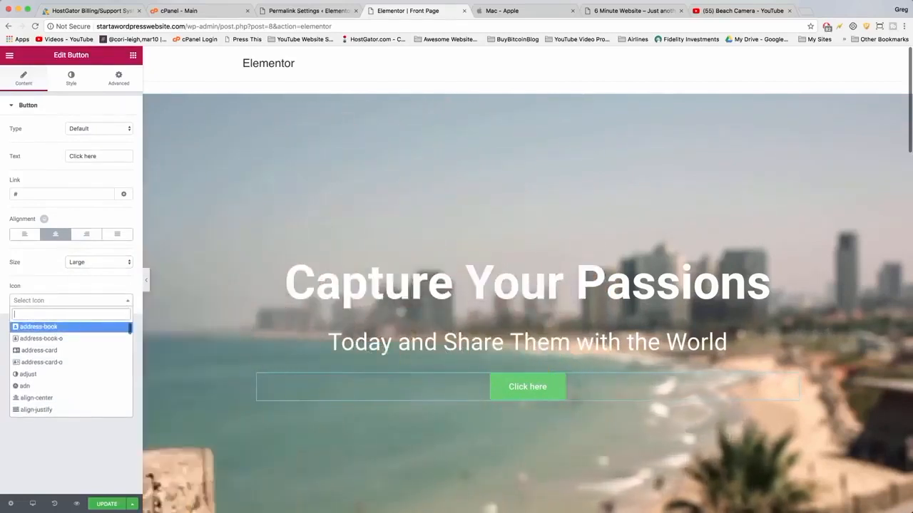
text(arrow)
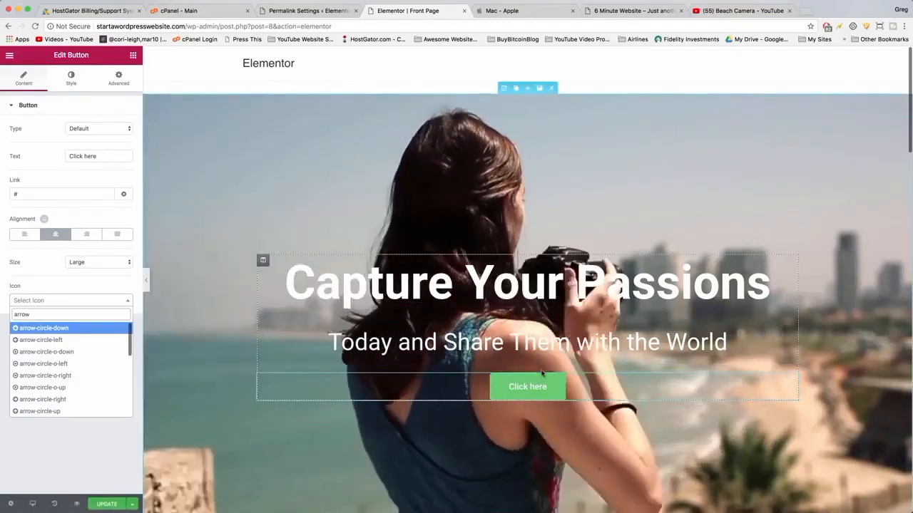
click(42, 328)
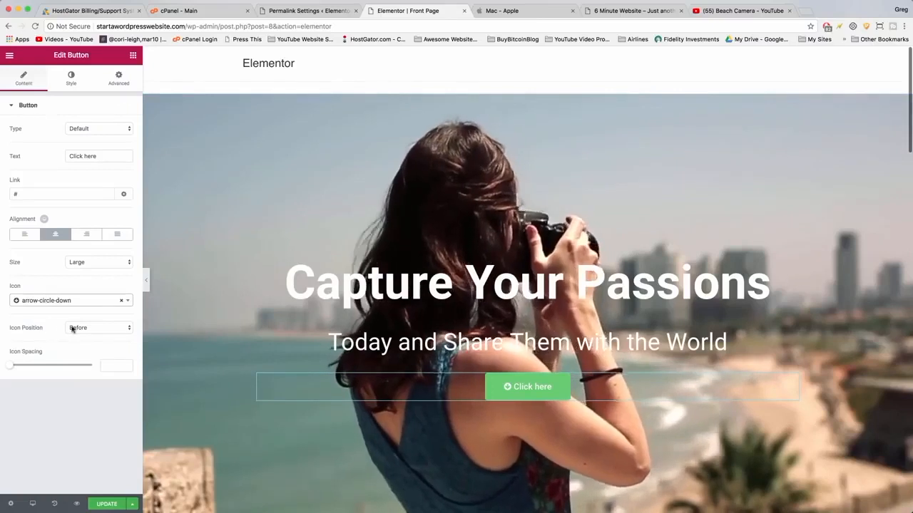
Place the button icon after the text with an icon spacing of 9.
click(81, 328)
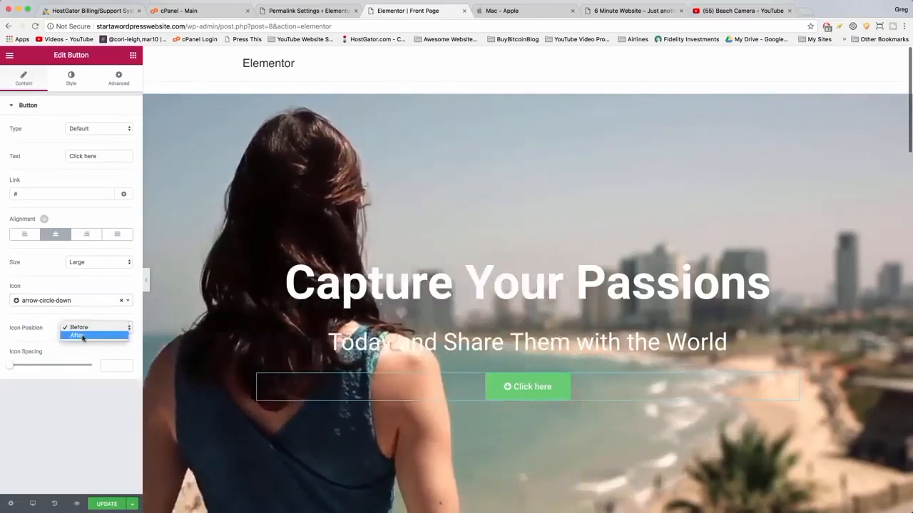
click(83, 339)
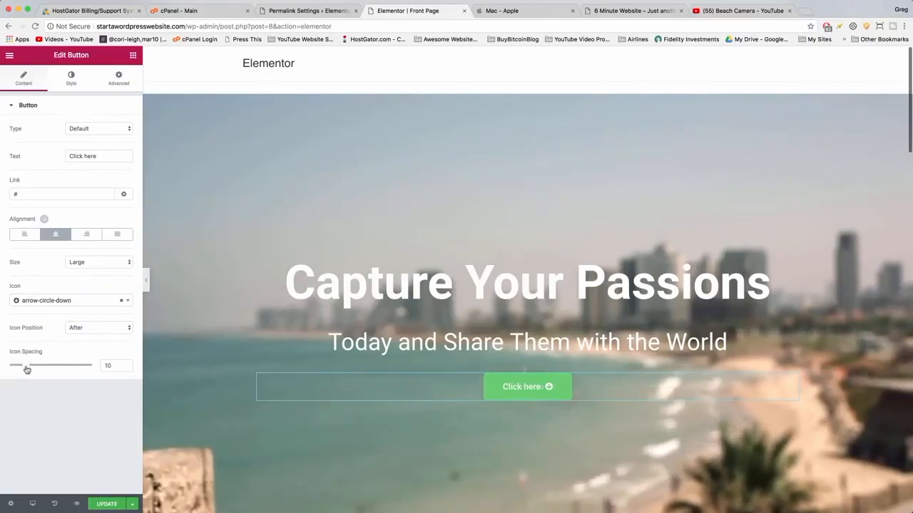
drag(25, 369, 24, 369)
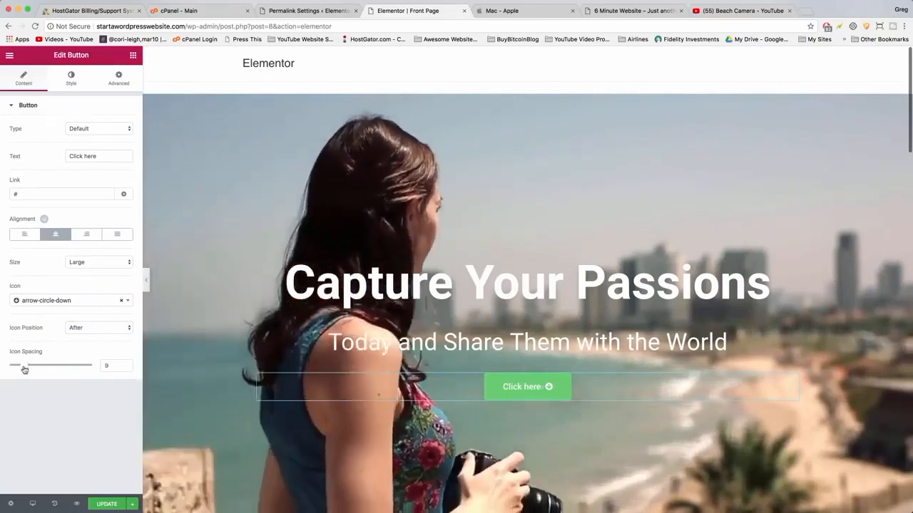
Change the button text to Get Started.
drag(97, 156, 66, 154)
text(Get Started)
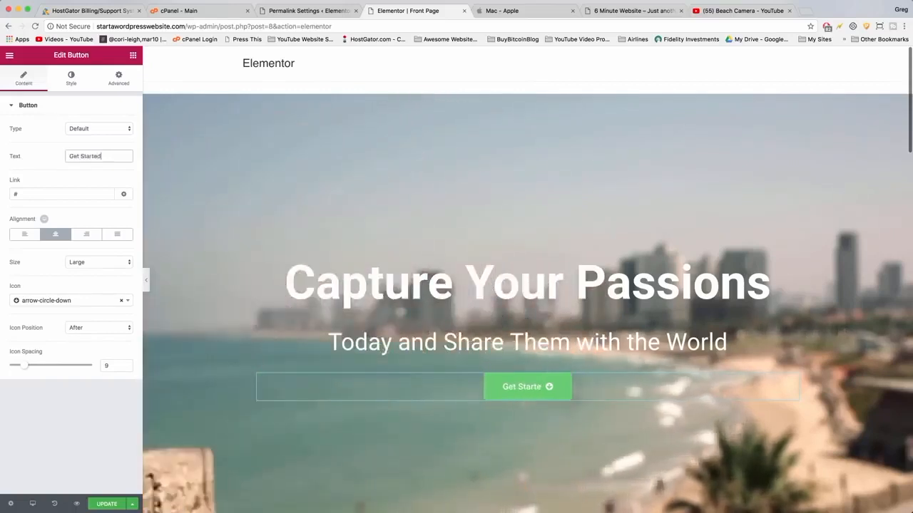
drag(102, 156, 65, 155)
click(91, 151)
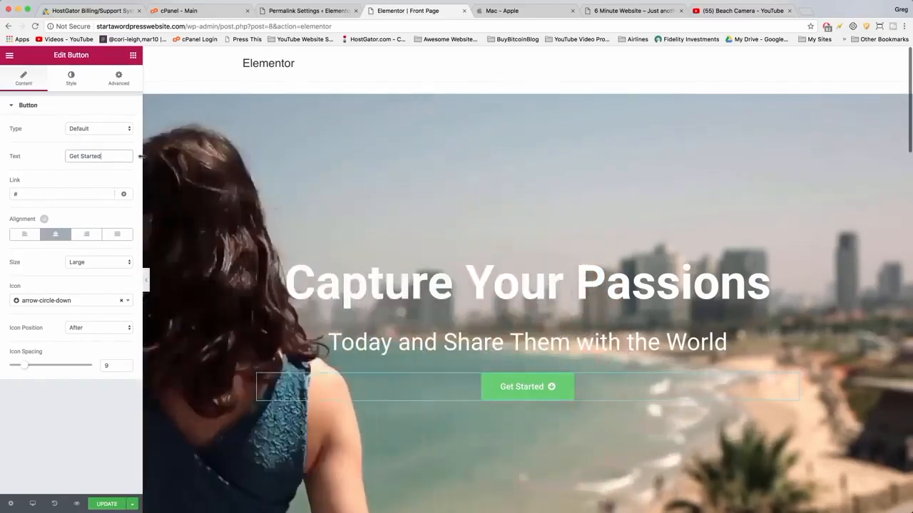
Set the button's normal background color to the blue swatch #4054b2.
click(74, 81)
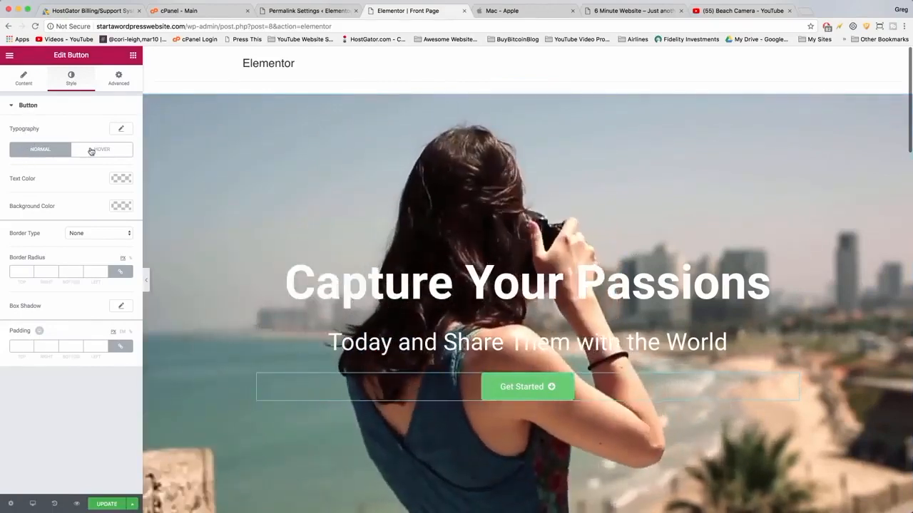
click(90, 151)
click(46, 152)
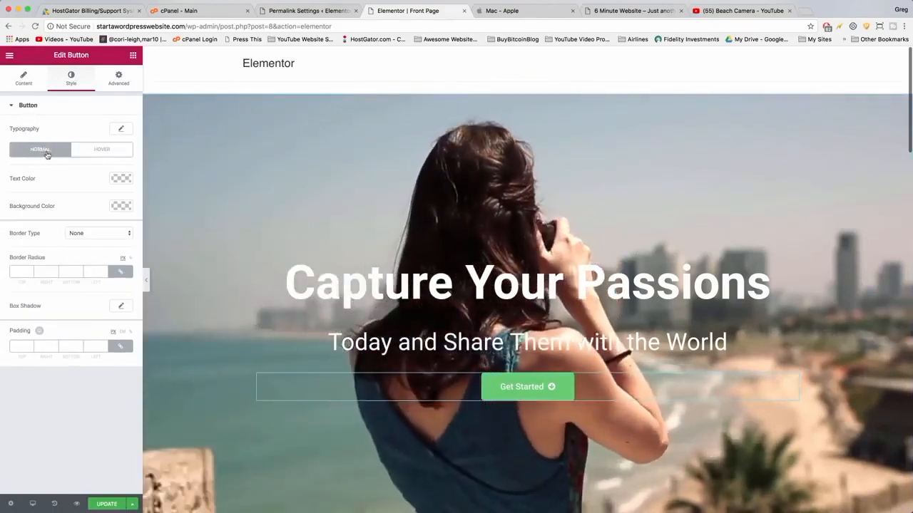
click(119, 206)
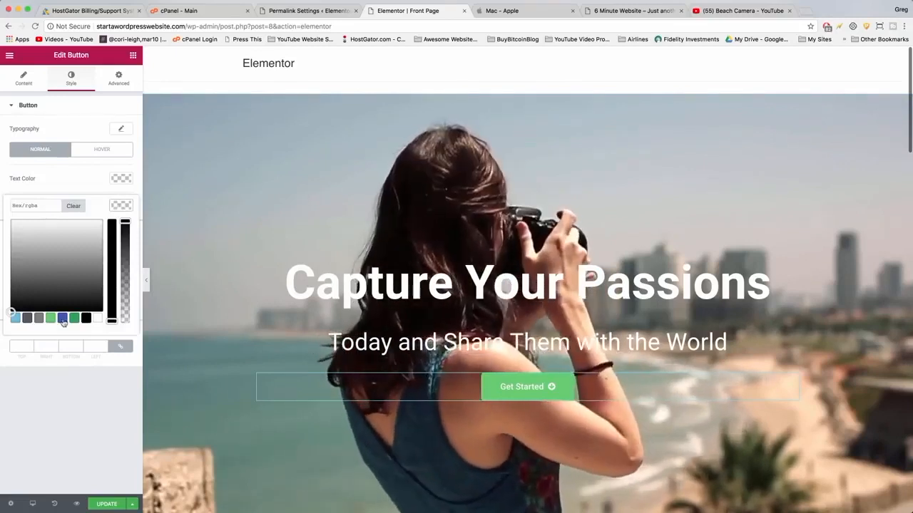
click(63, 318)
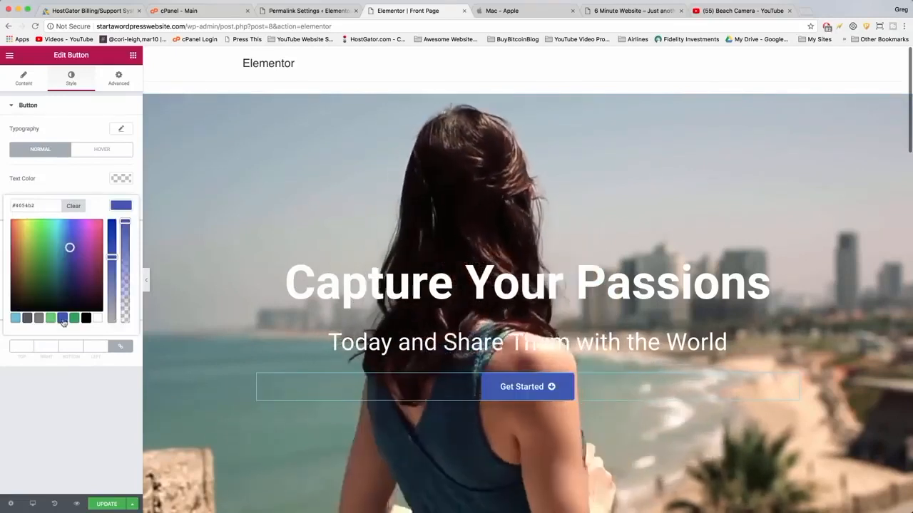
click(120, 206)
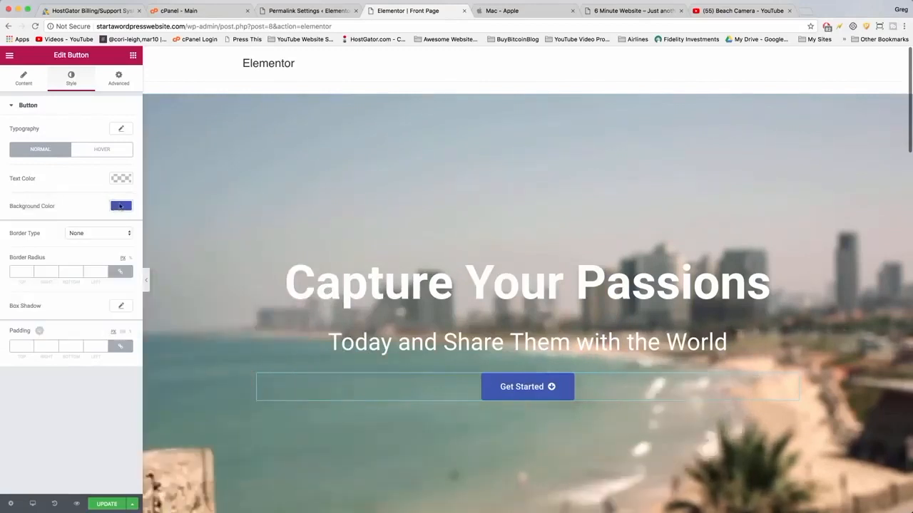
click(122, 207)
click(122, 206)
click(122, 206)
click(122, 207)
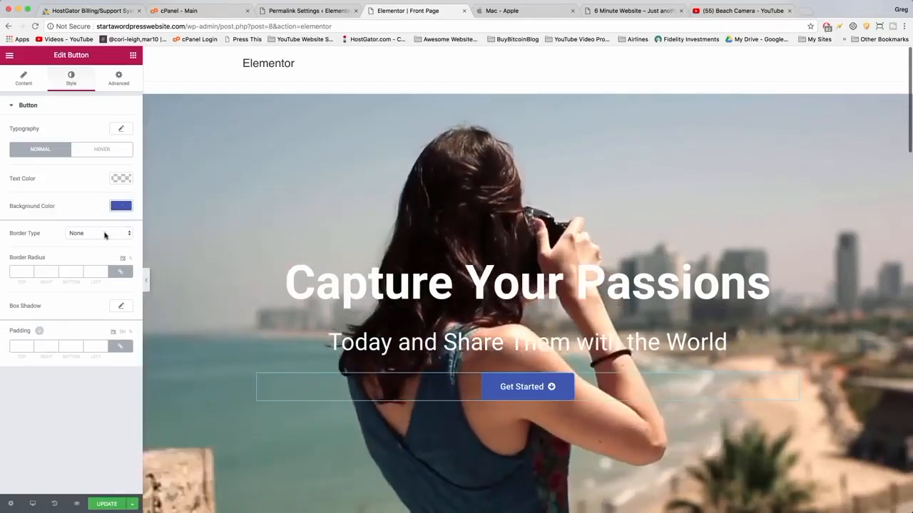
Give the button a Solid border in the blue #4054b2.
click(106, 233)
click(104, 241)
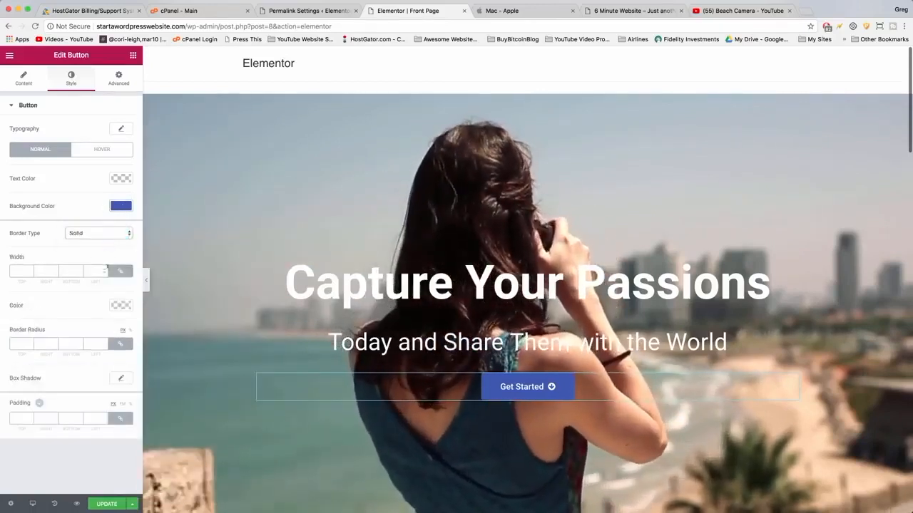
click(121, 307)
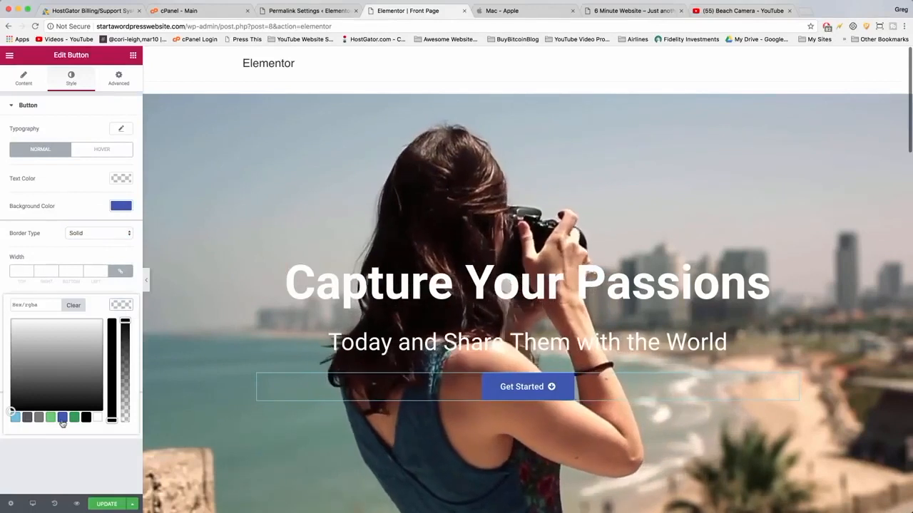
click(63, 421)
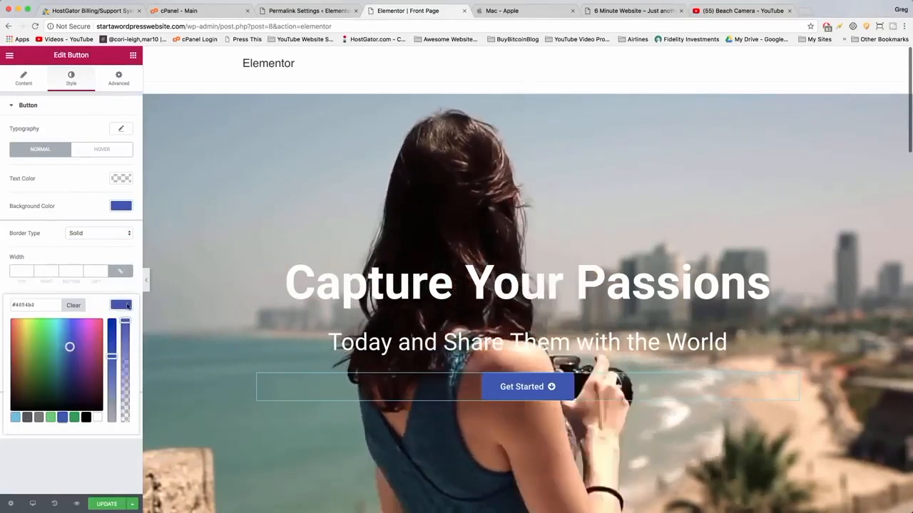
click(127, 306)
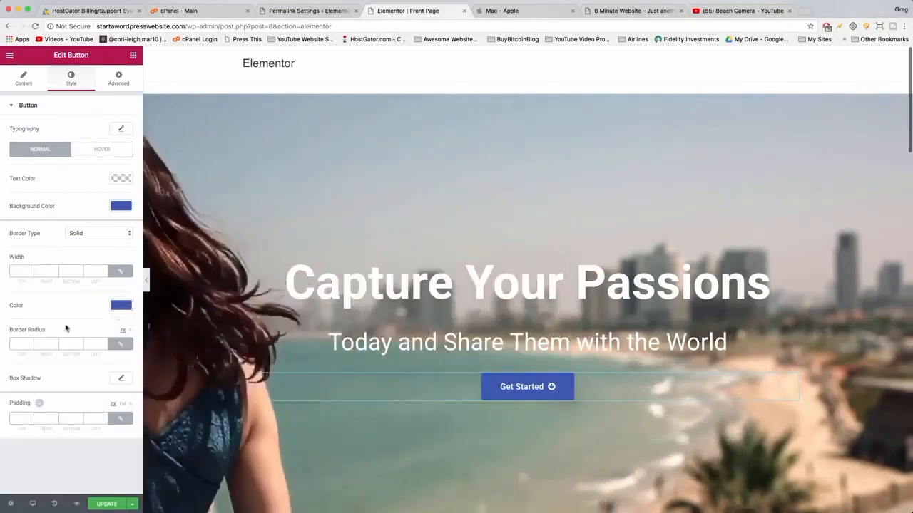
Set the button's border radius to 25 and its border width to 2.
click(22, 343)
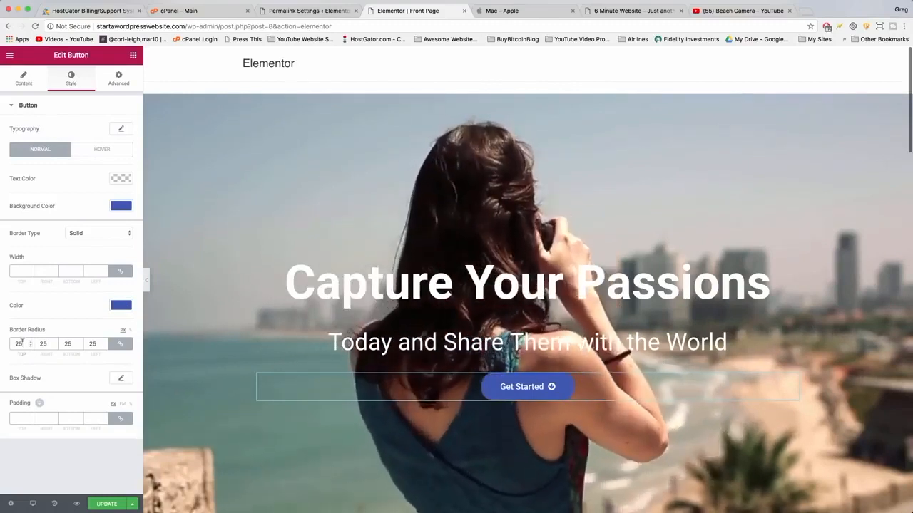
click(19, 270)
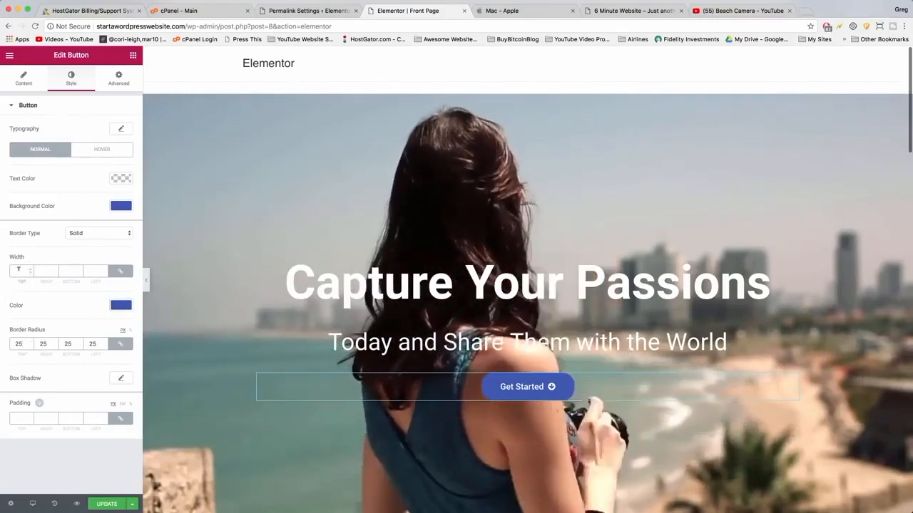
text(2)
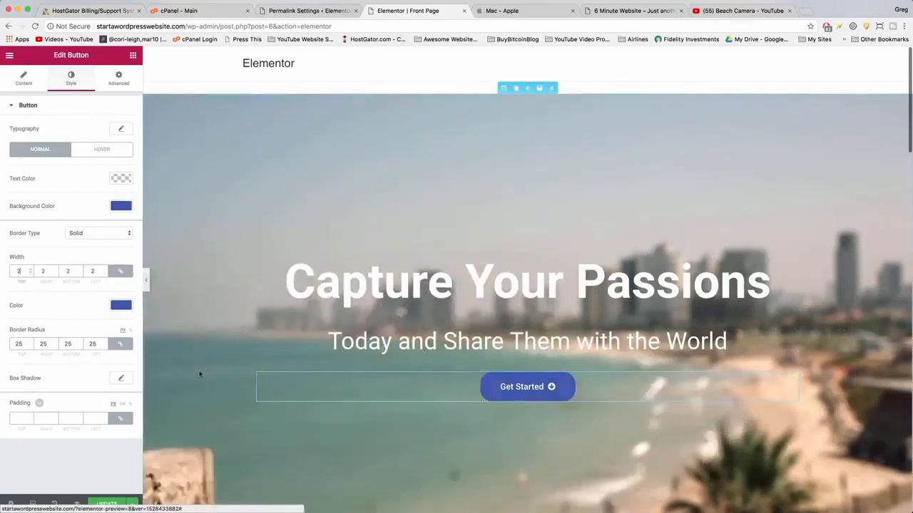
Set the button's hover text color to blue #4054b2 and open the hover background color.
click(107, 149)
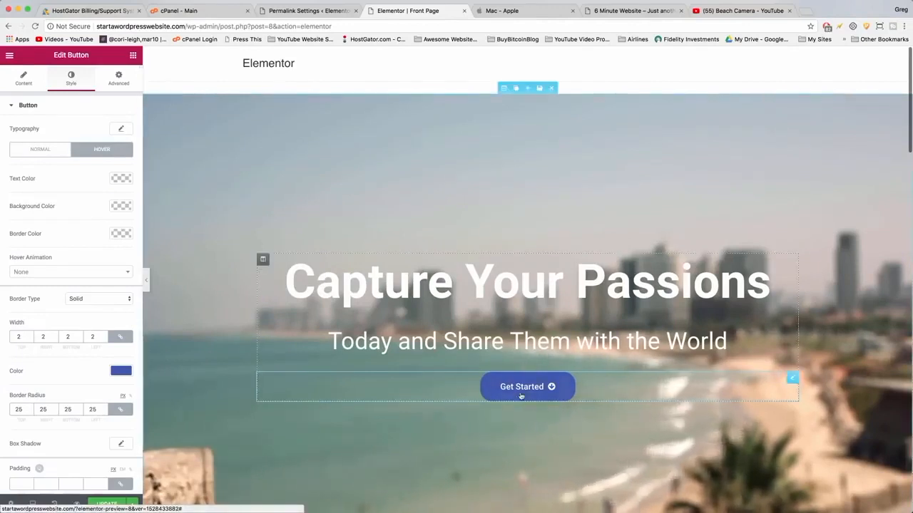
click(120, 178)
click(62, 290)
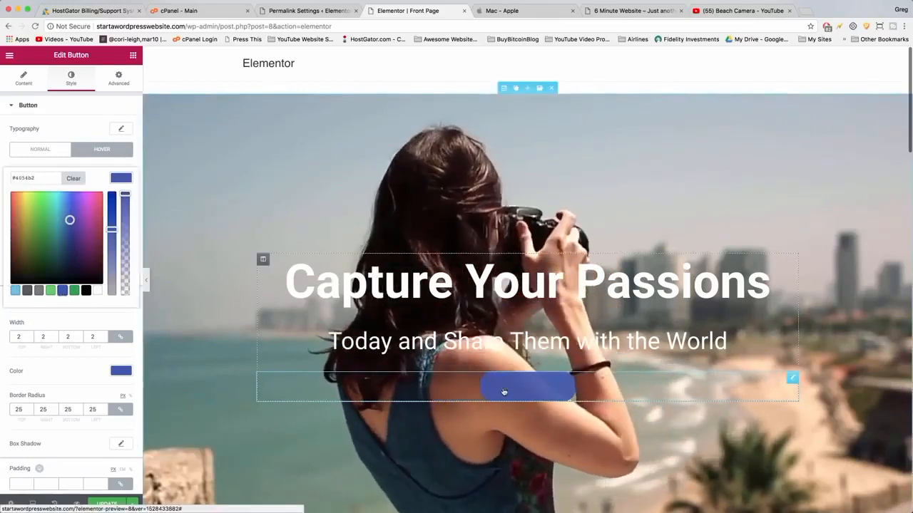
click(125, 183)
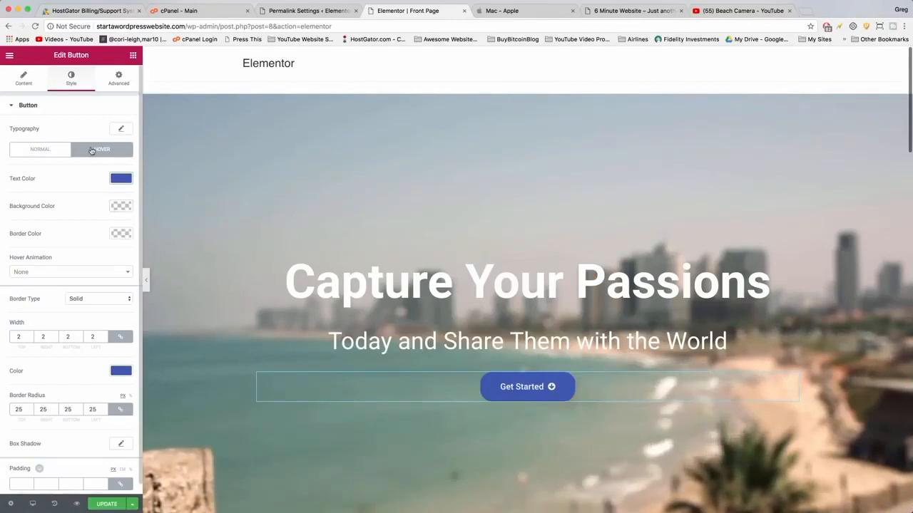
click(122, 206)
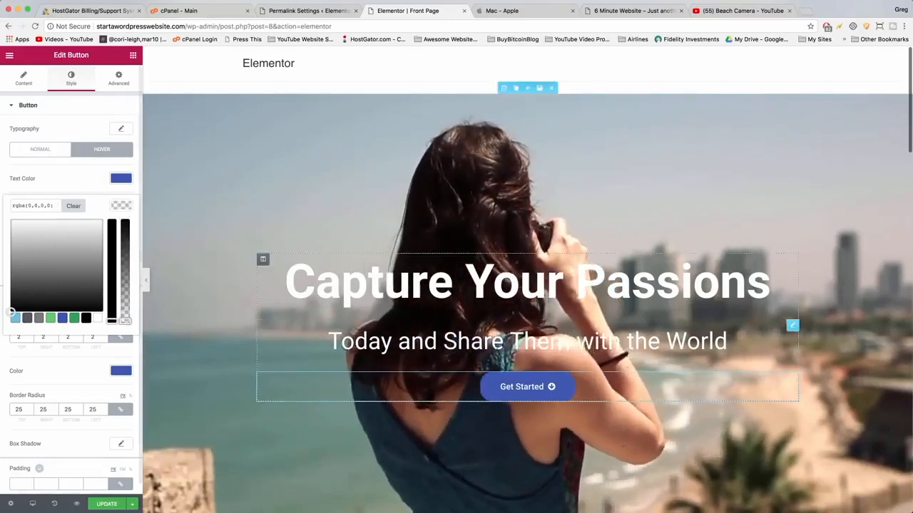
click(79, 374)
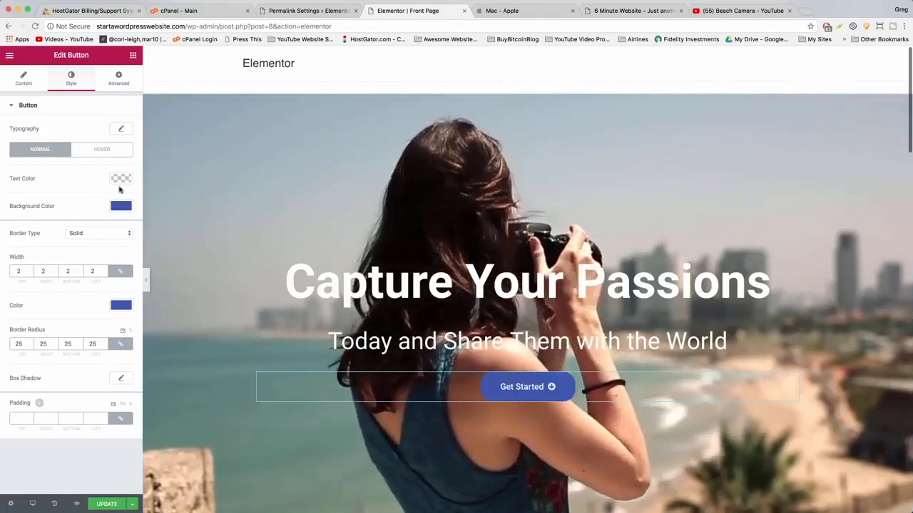
Set the button's hover text color to white #ffffff.
click(102, 149)
click(120, 178)
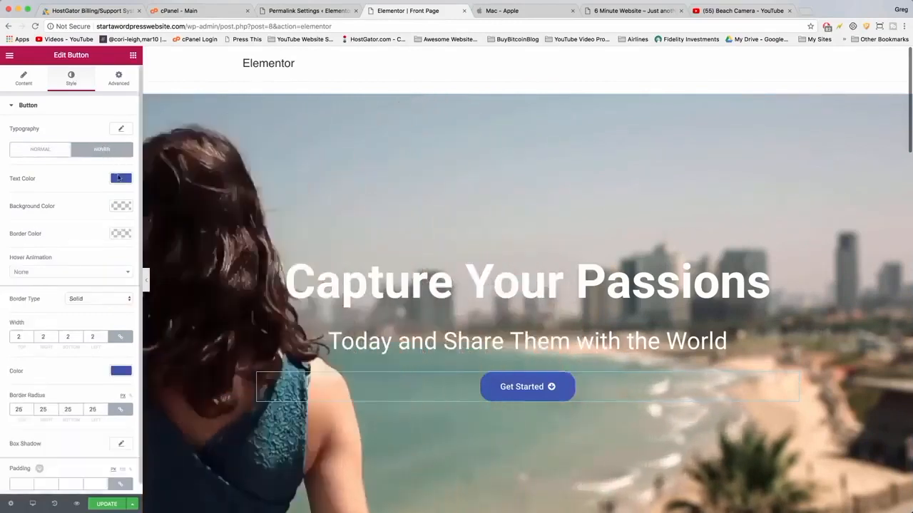
click(96, 291)
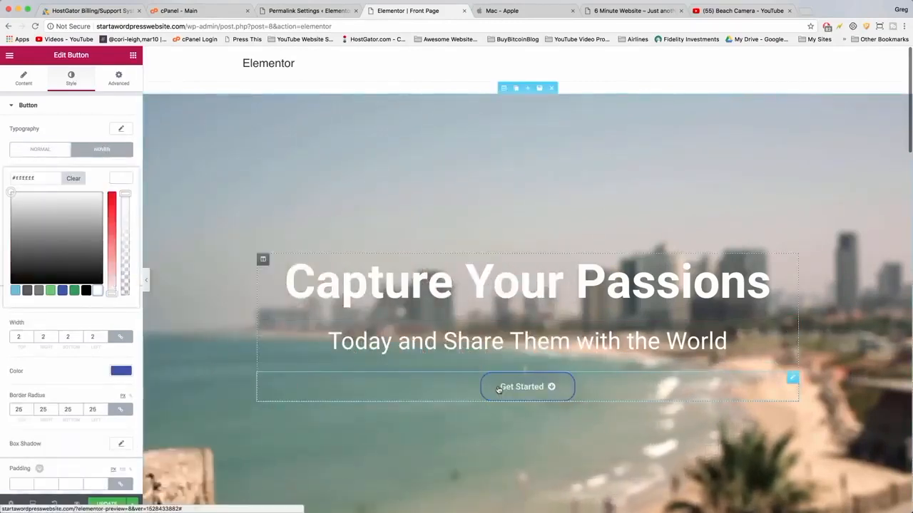
click(71, 373)
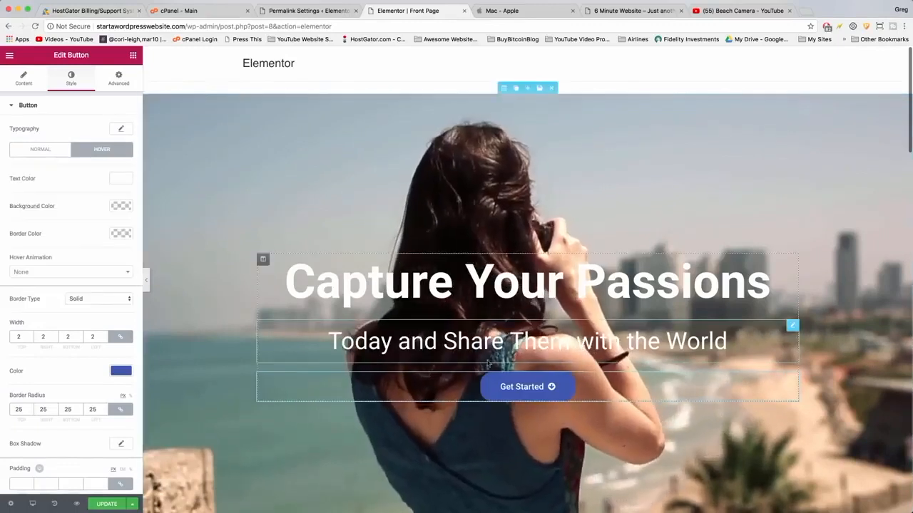
Try setting the normal border width to 3.
click(40, 149)
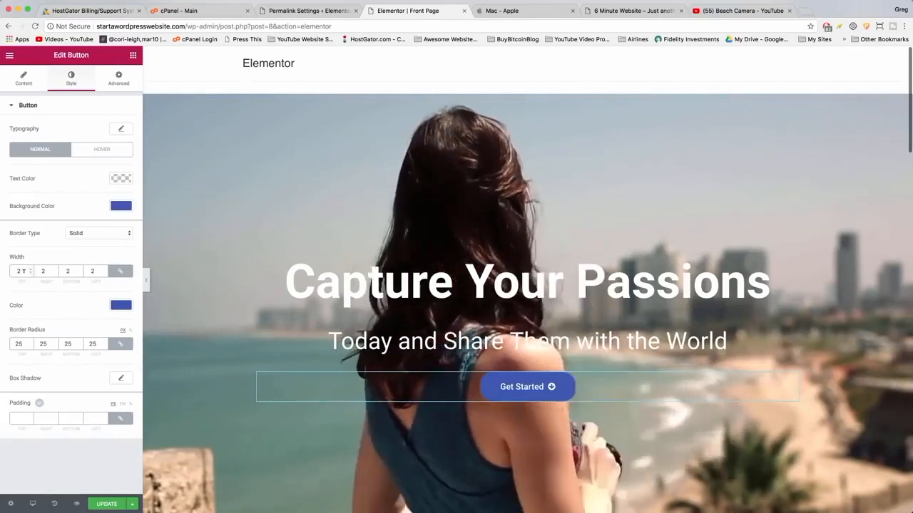
key(BackSpace)
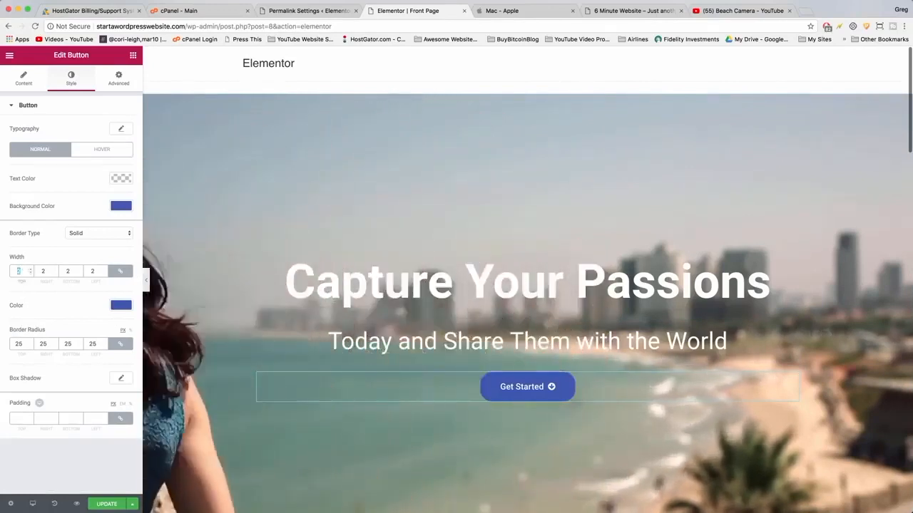
text(3)
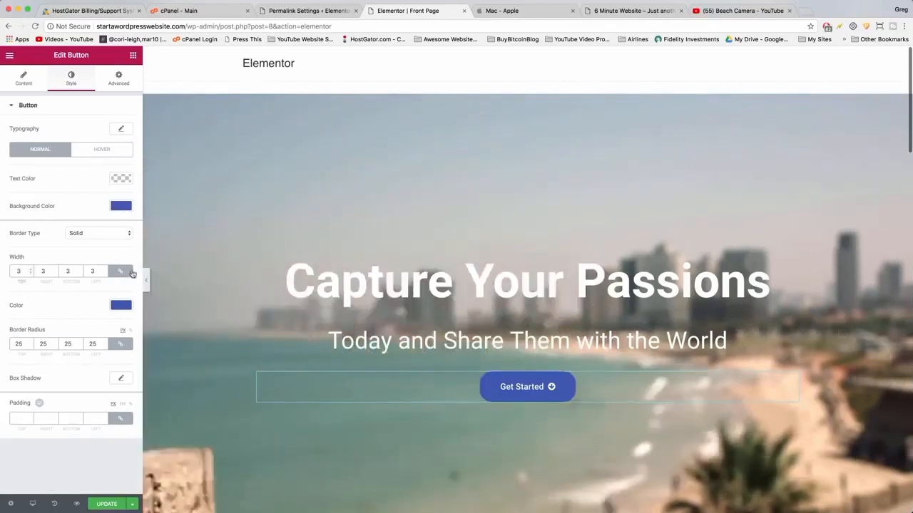
Change the button's normal border color to white and update the page.
click(120, 306)
click(97, 418)
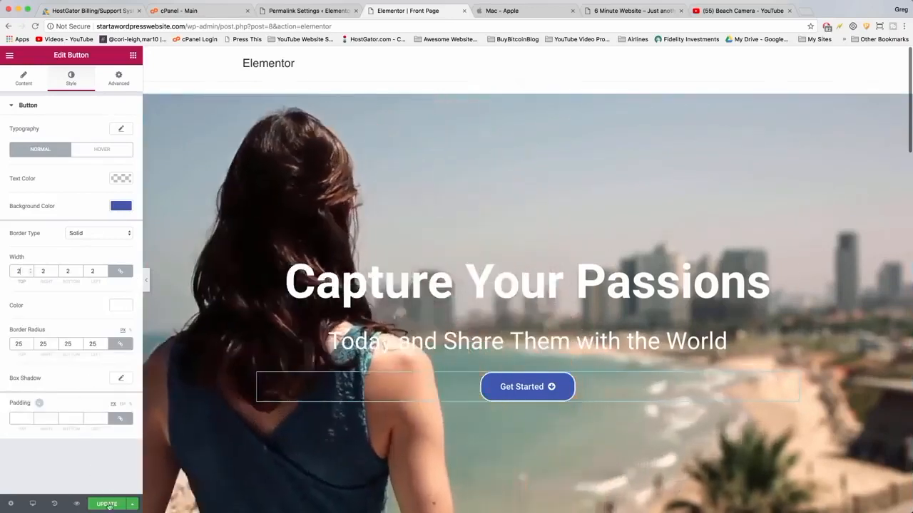
click(106, 507)
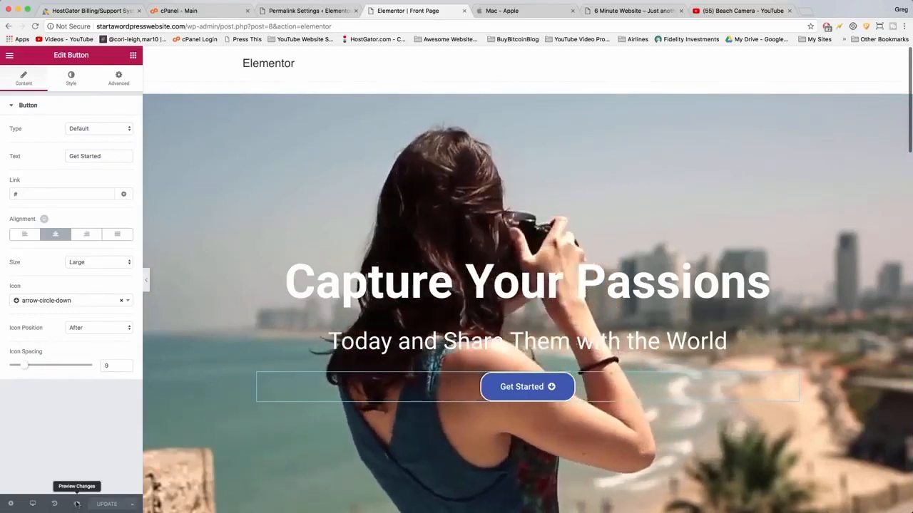
Preview the changes and open the site's homepage to review the video hero section.
click(78, 504)
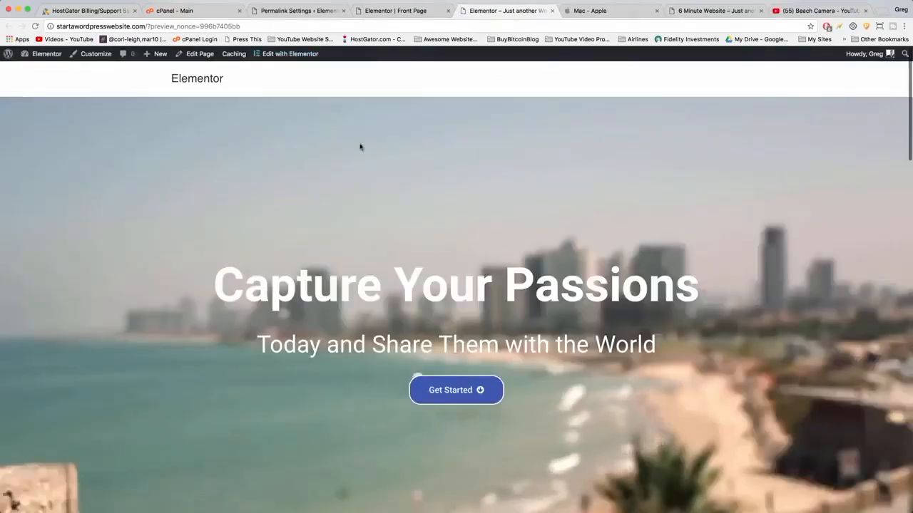
click(193, 80)
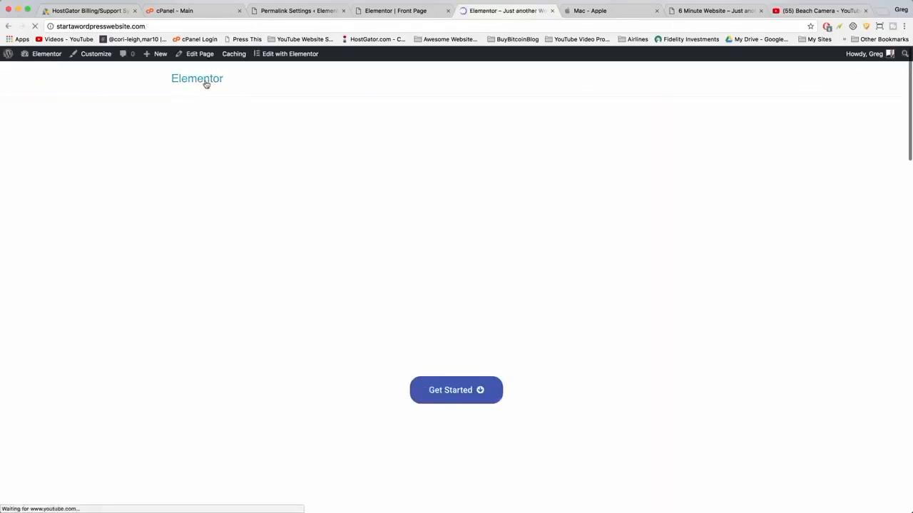
scroll(461, 226, down, 4)
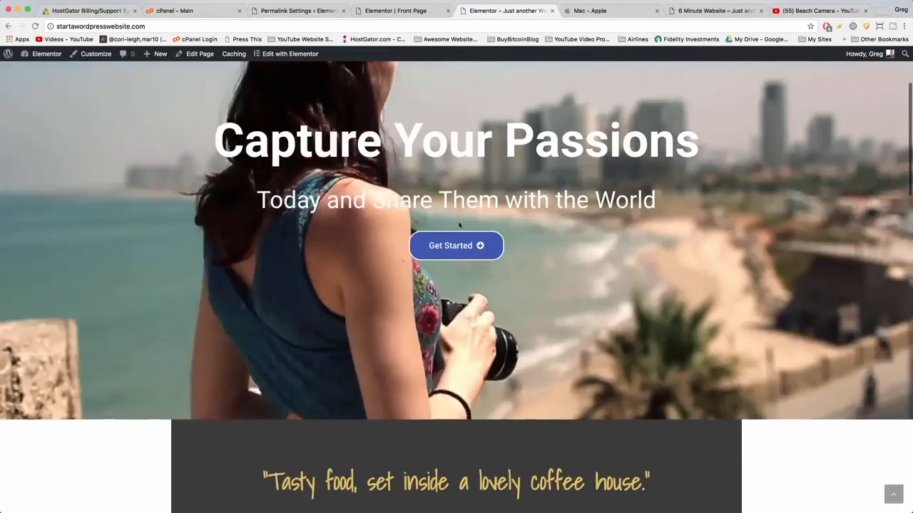
scroll(459, 225, up, 4)
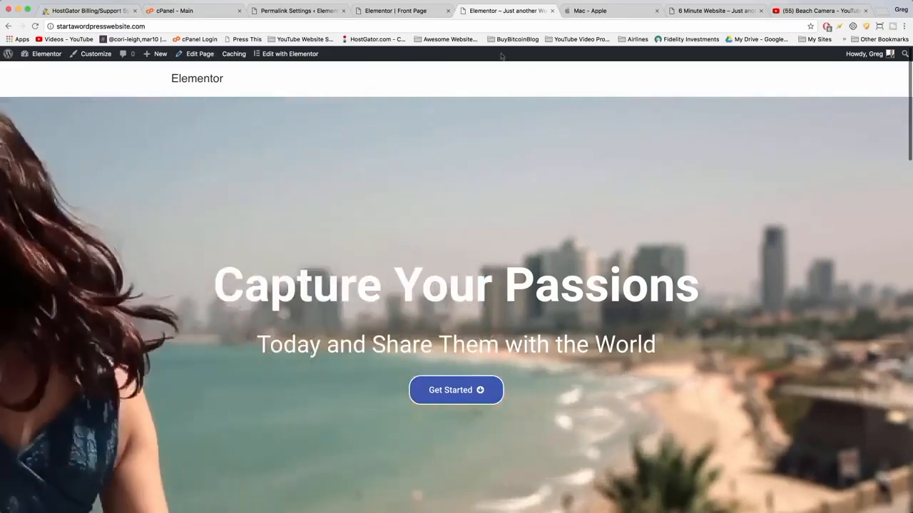
Exit to the dashboard page editor and set the OceanWP header style to Transparent.
click(390, 11)
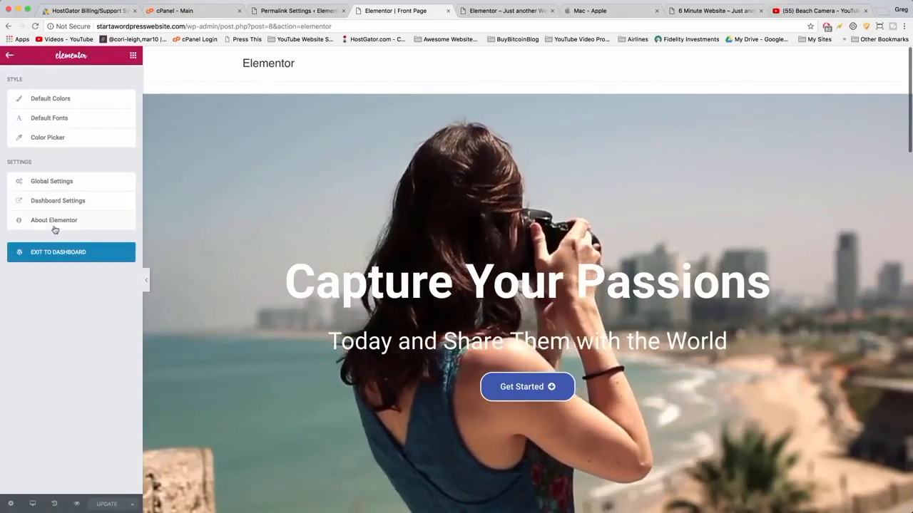
click(57, 257)
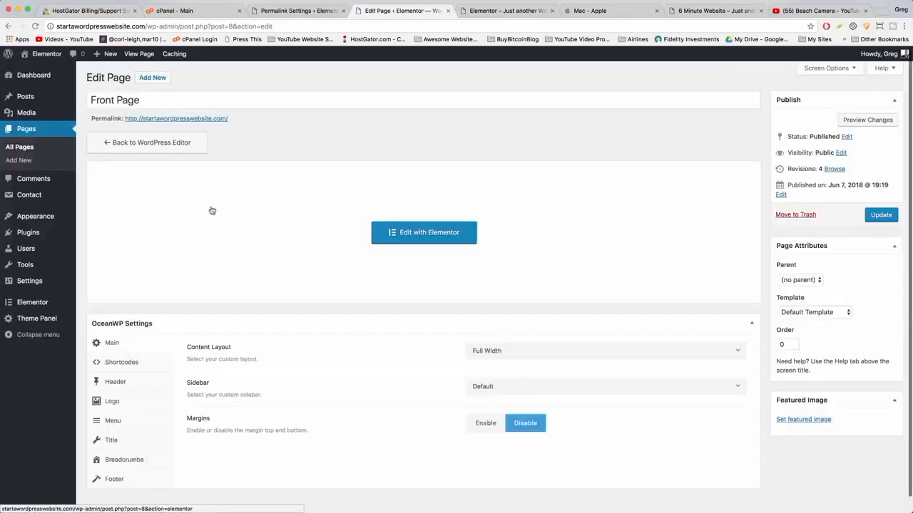
click(120, 387)
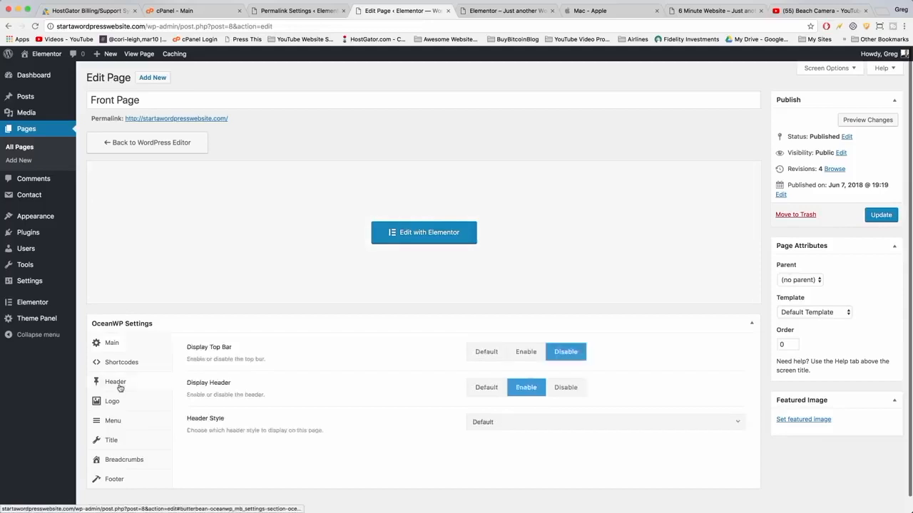
click(513, 422)
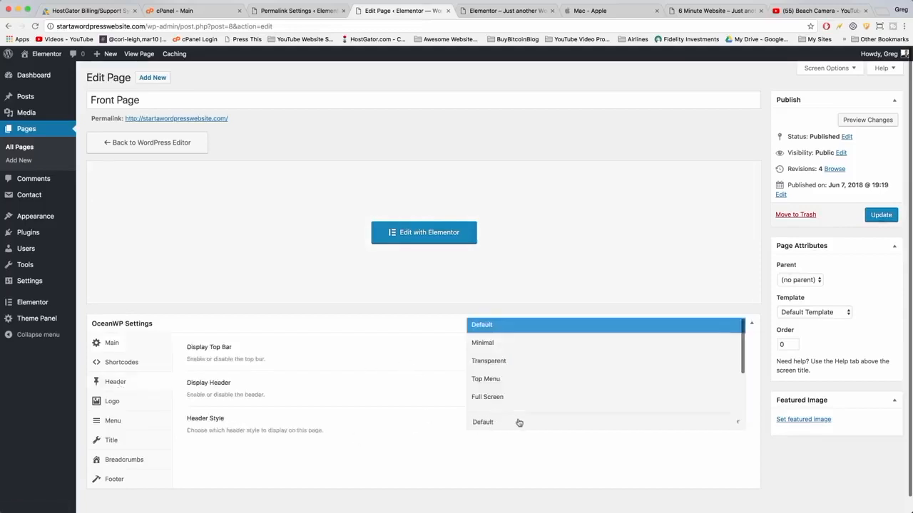
click(503, 361)
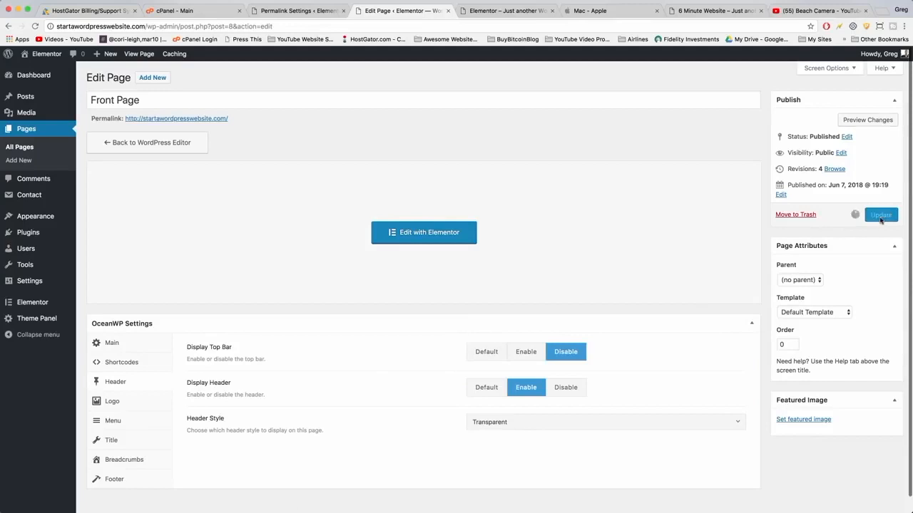
Switch to the live site tab, reload the homepage and review the video hero with the transparent header.
click(494, 9)
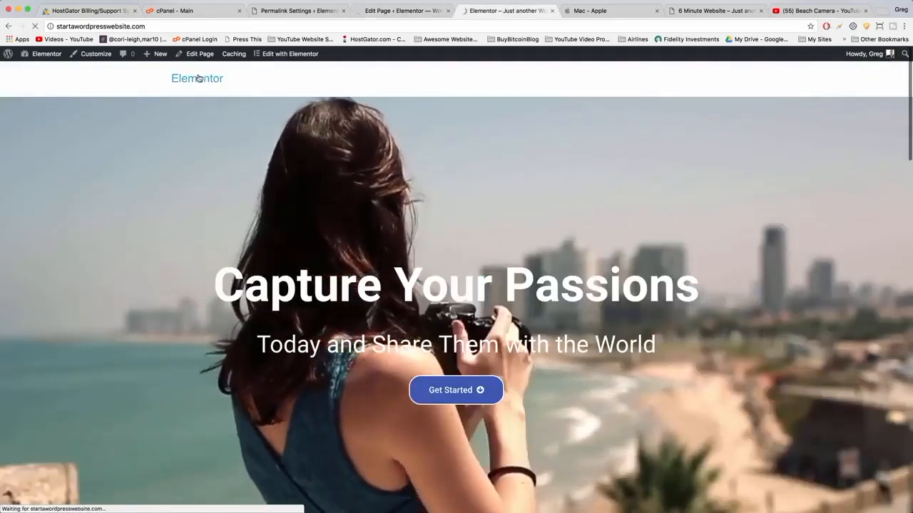
click(199, 79)
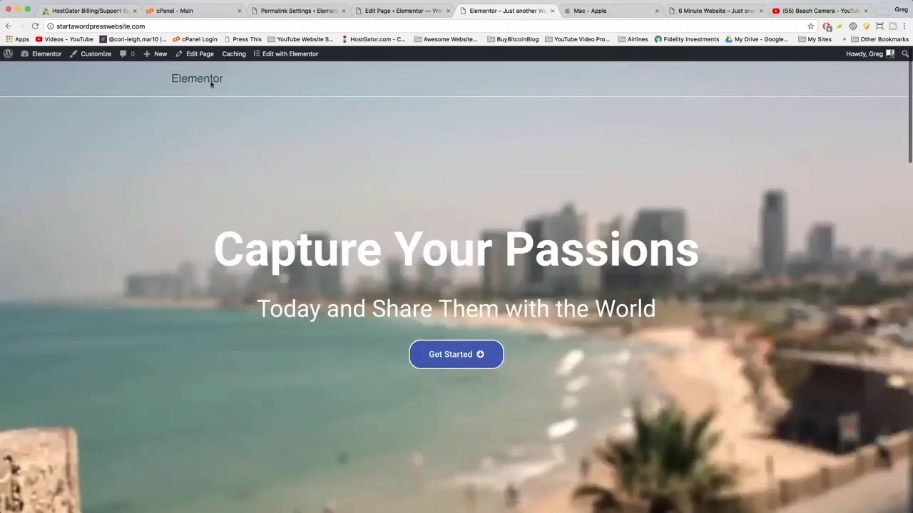
scroll(236, 112, down, 5)
scroll(154, 172, up, 5)
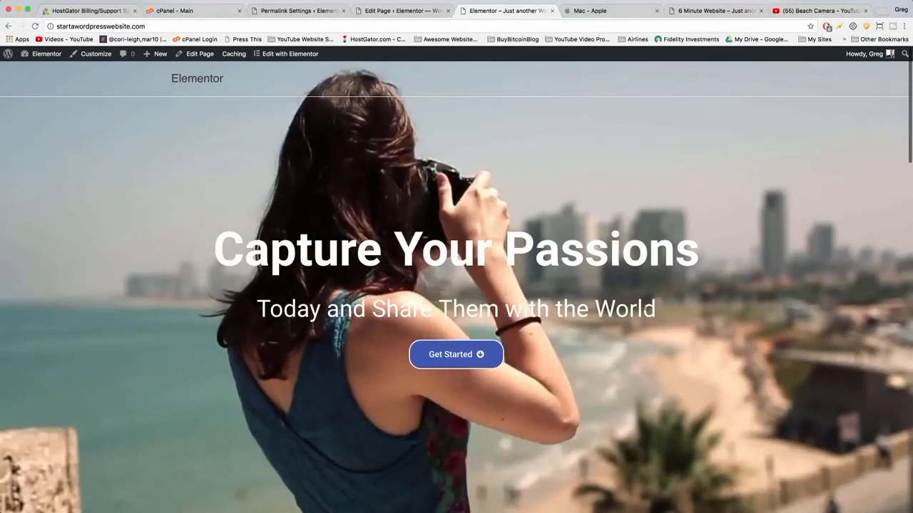
scroll(603, 411, down, 3)
scroll(604, 421, up, 4)
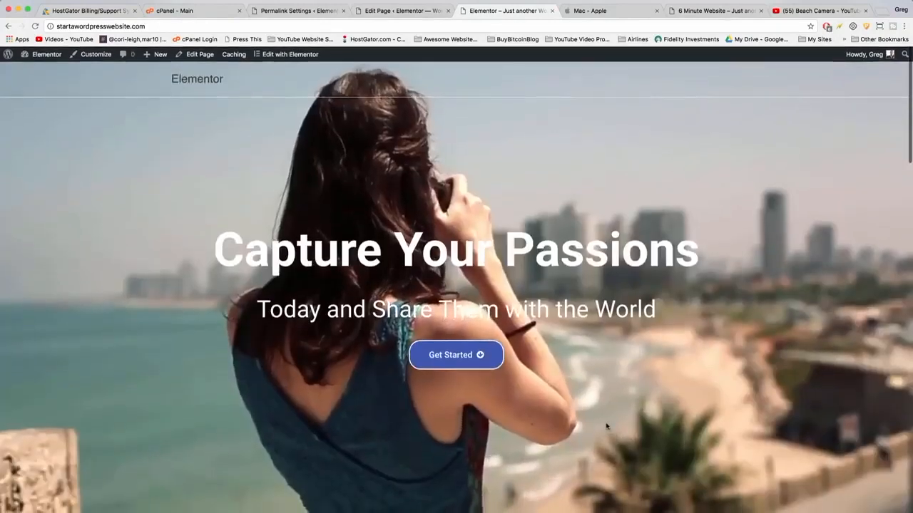
scroll(605, 427, down, 2)
scroll(605, 421, up, 2)
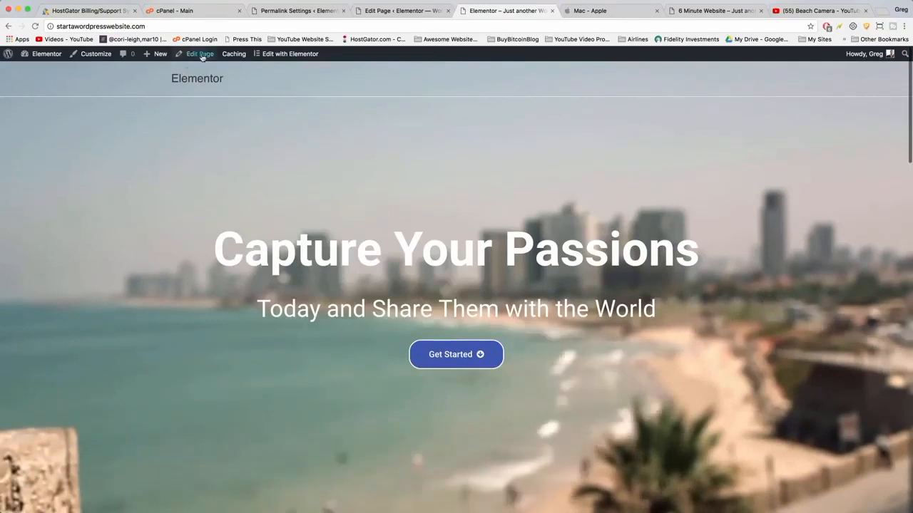
Open the Customizer's menus and create a new menu named Main Navigation assigned to the Main location.
click(383, 8)
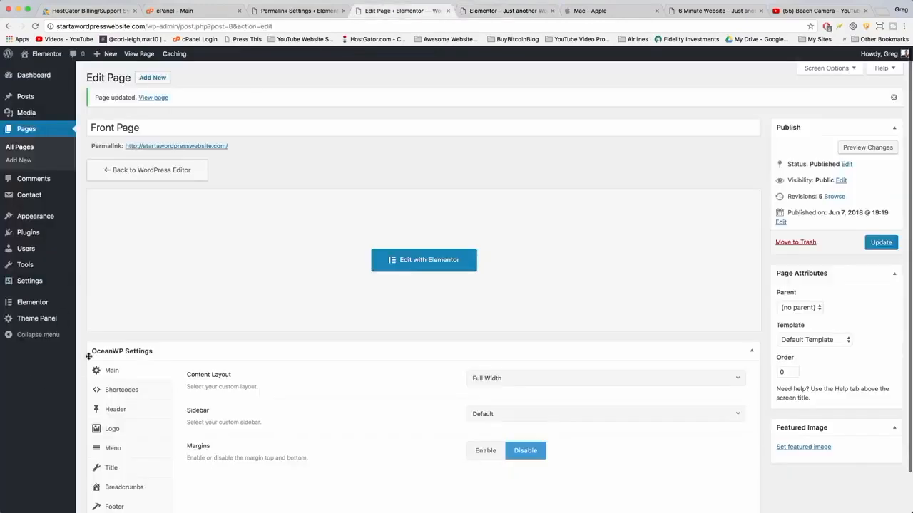
mouse_move(44, 219)
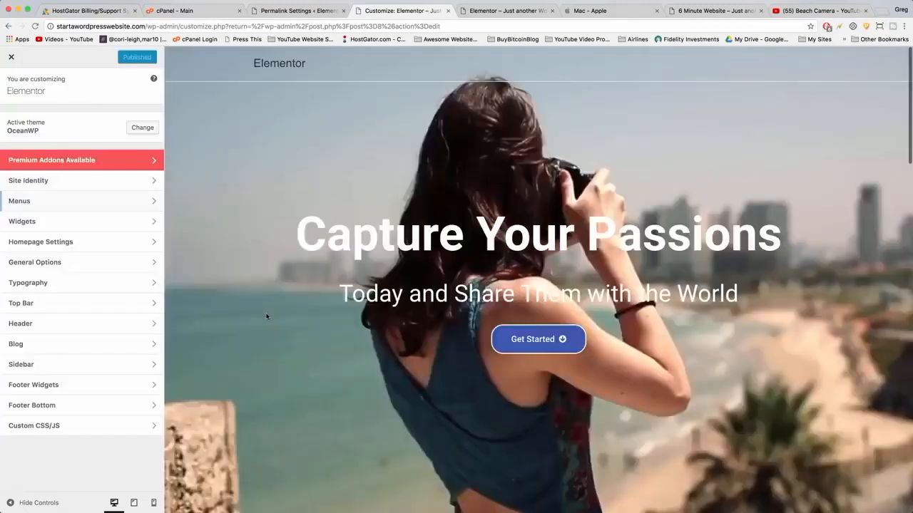
click(142, 204)
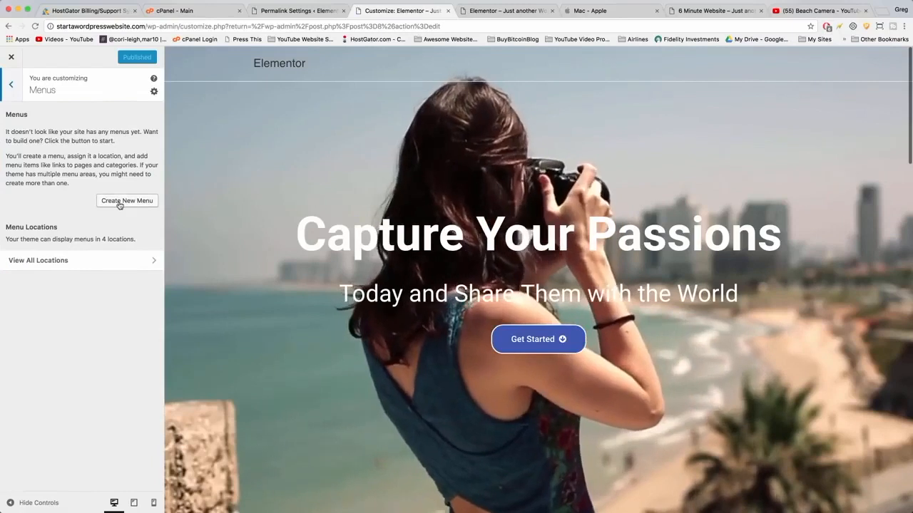
click(119, 201)
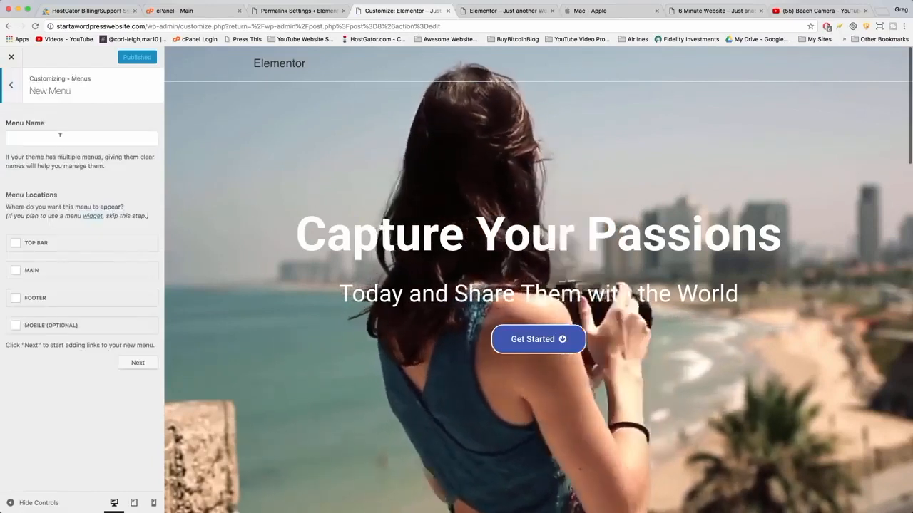
click(61, 139)
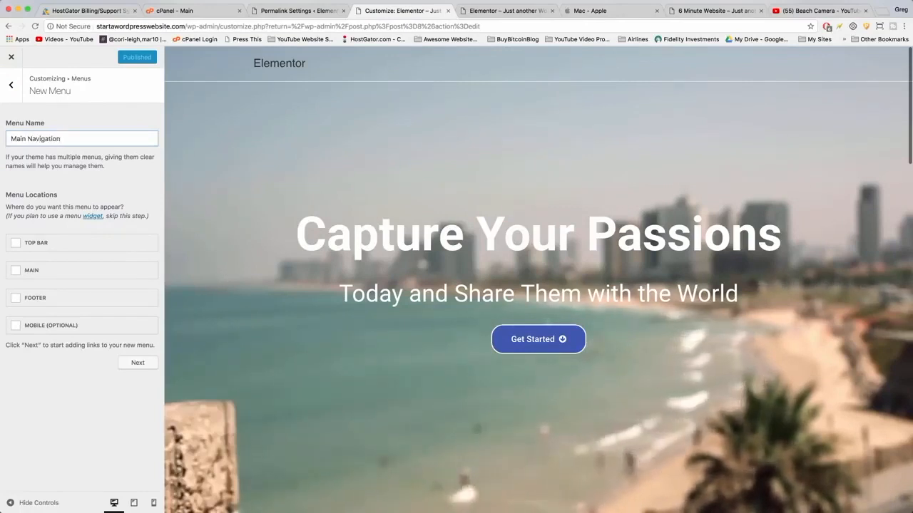
click(22, 227)
click(16, 271)
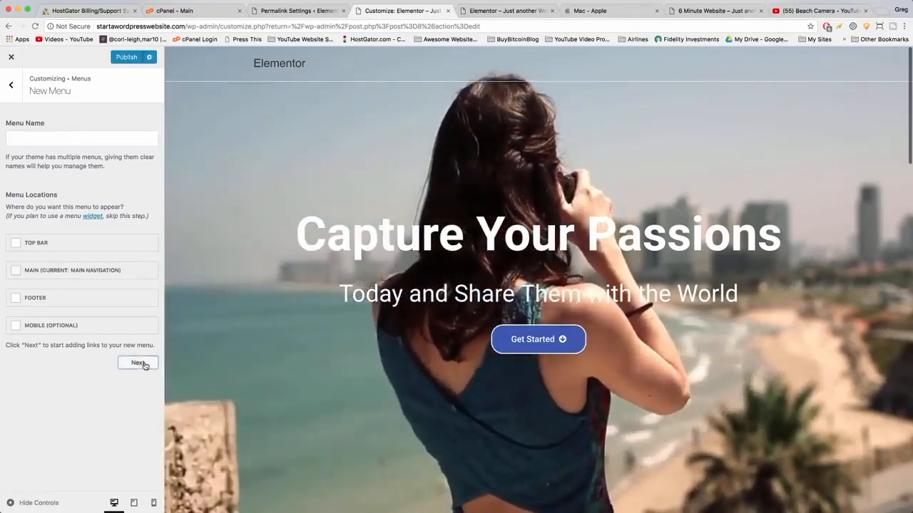
click(141, 363)
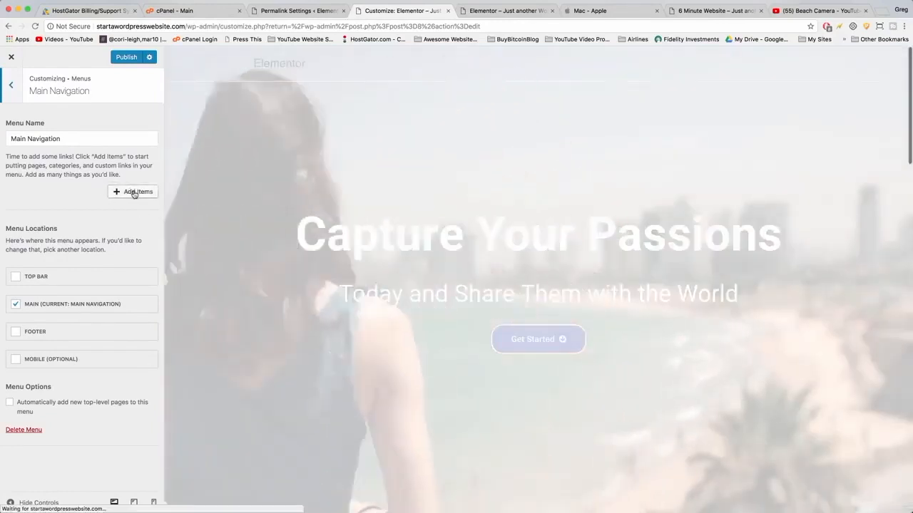
Add the Home, Blog, Contact Us, Services and Our Work pages to the Main Navigation menu.
click(134, 192)
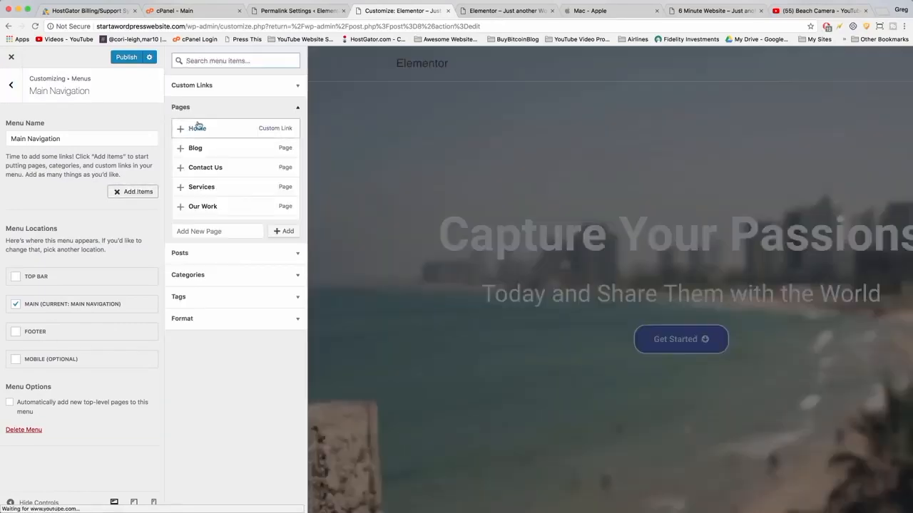
click(180, 130)
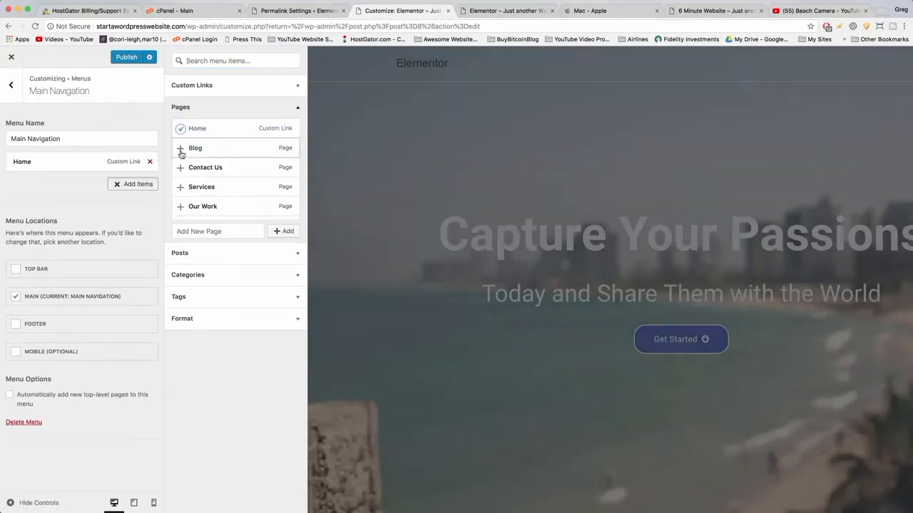
click(180, 148)
click(181, 168)
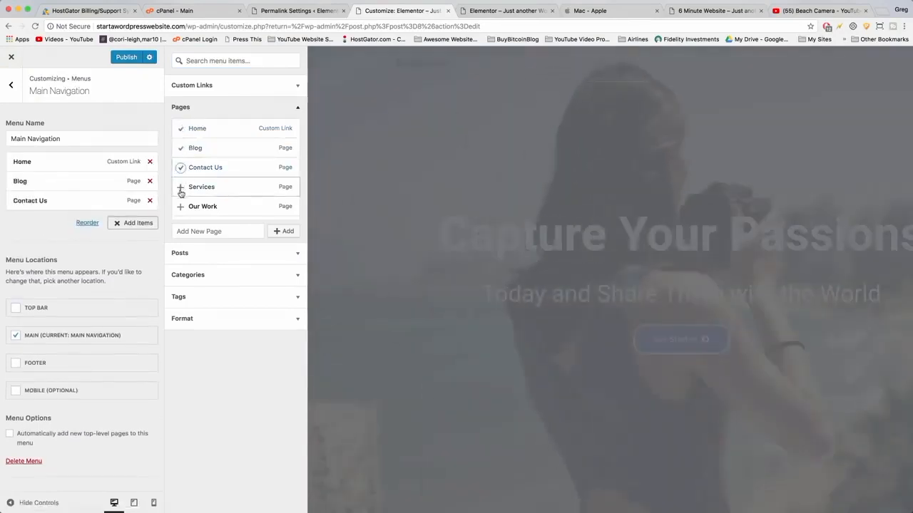
click(180, 187)
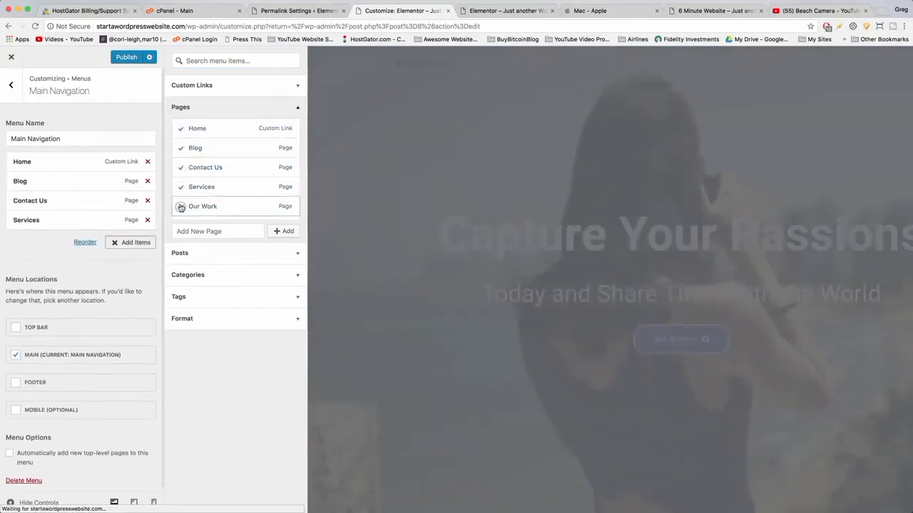
click(180, 207)
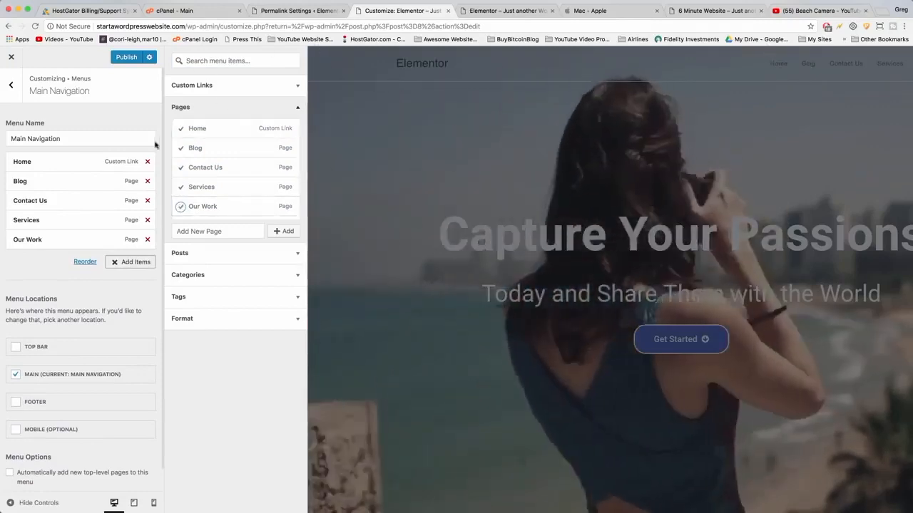
Add the About page and reorder the items as Home, About, Services, Our Work, Contact Us, Blog.
drag(54, 179, 52, 242)
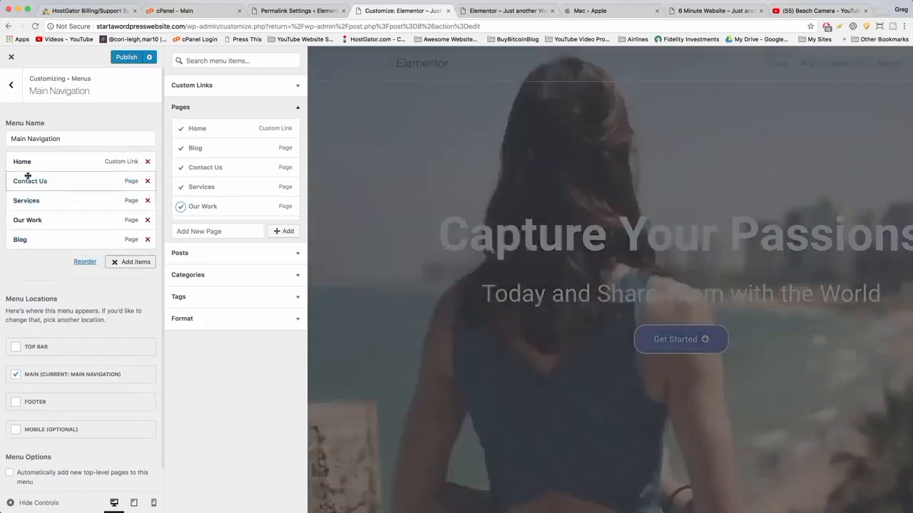
drag(26, 179, 27, 214)
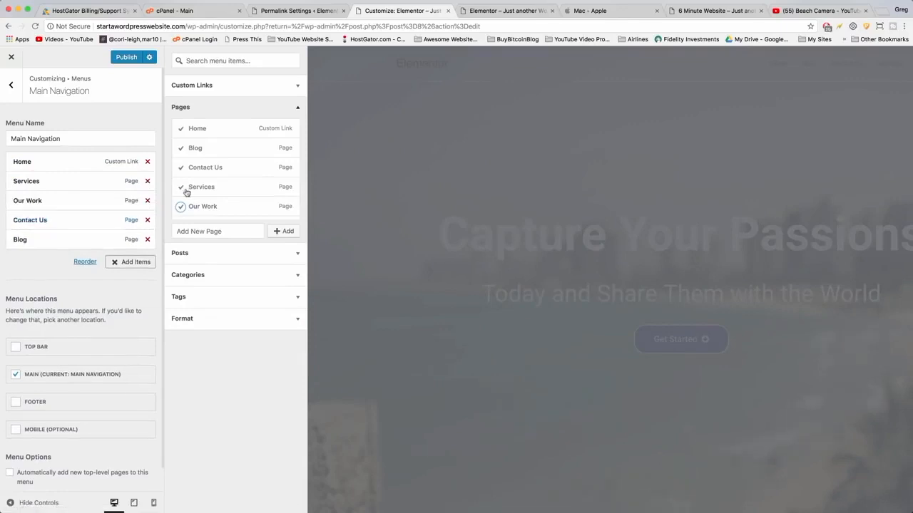
scroll(186, 192, down, 1)
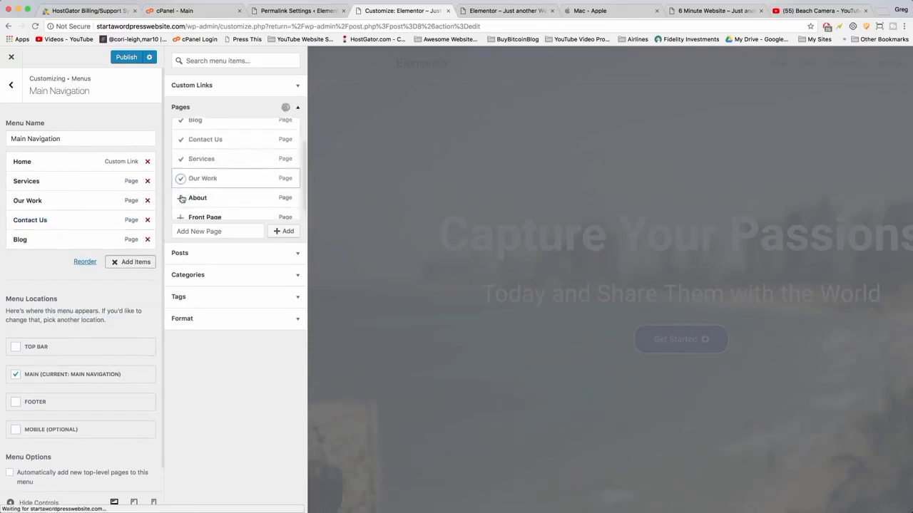
click(181, 199)
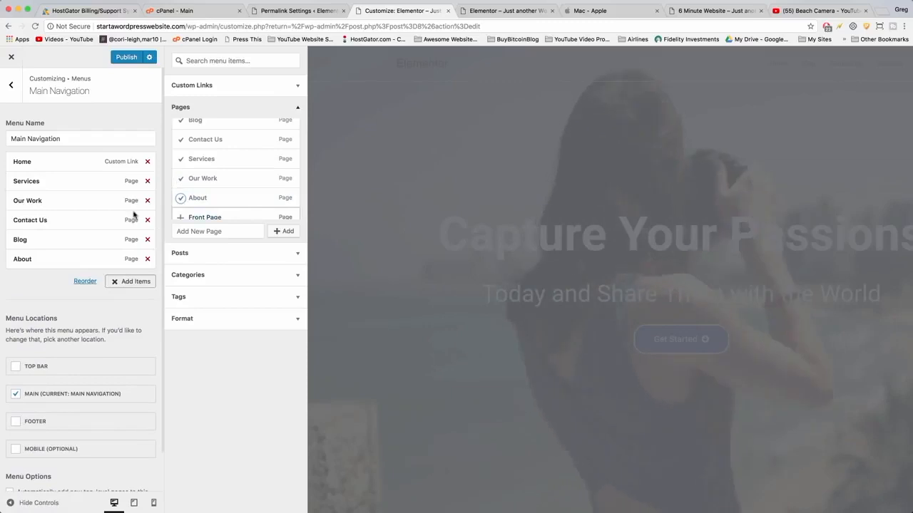
drag(37, 226, 34, 184)
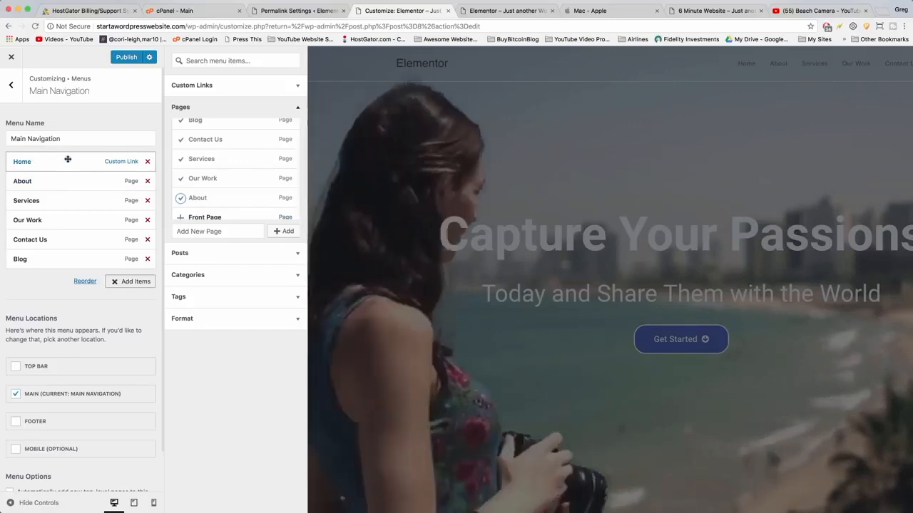
Expand the Home menu item to inspect its URL and navigation label, then collapse it.
click(68, 159)
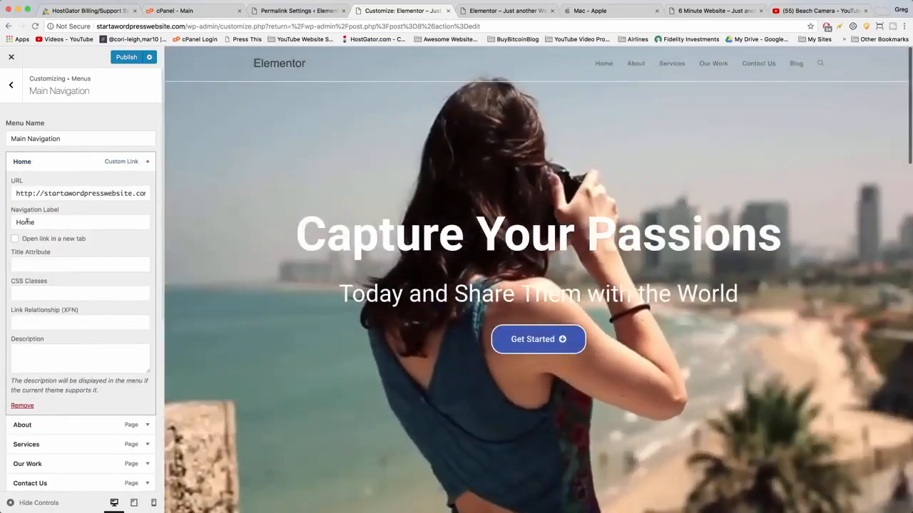
drag(37, 222, 14, 222)
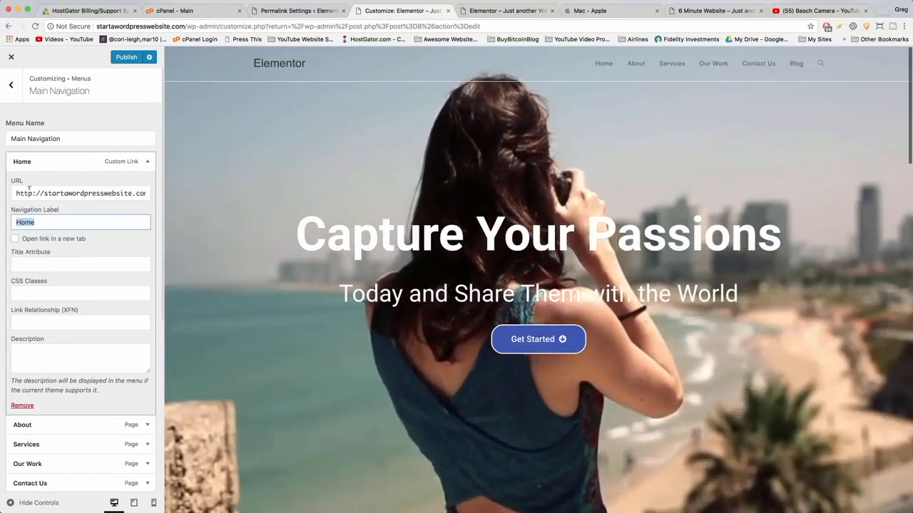
click(44, 193)
drag(44, 193, 127, 193)
click(128, 191)
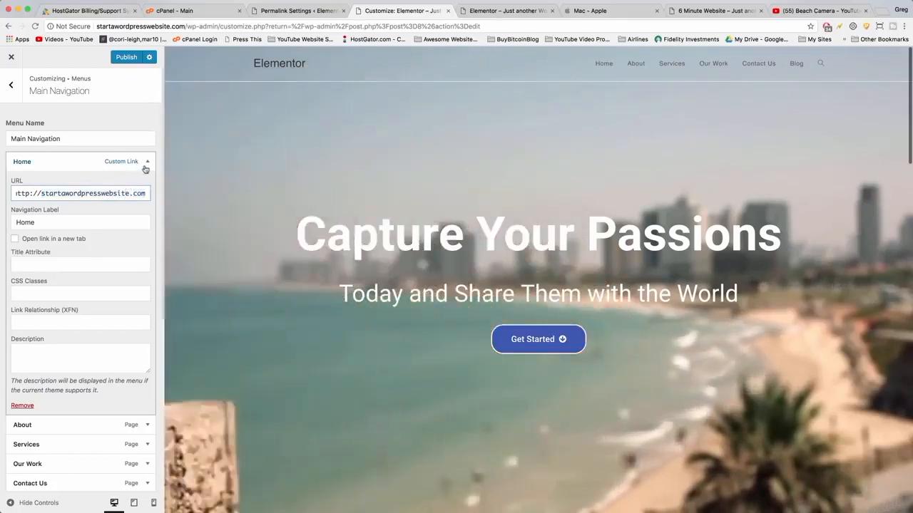
click(146, 162)
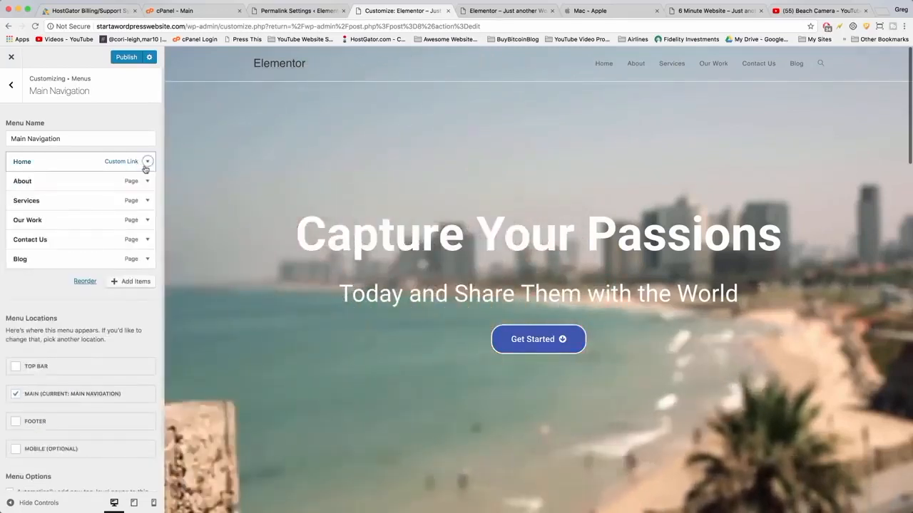
Change the Contact Us item's navigation label to Contact.
click(145, 241)
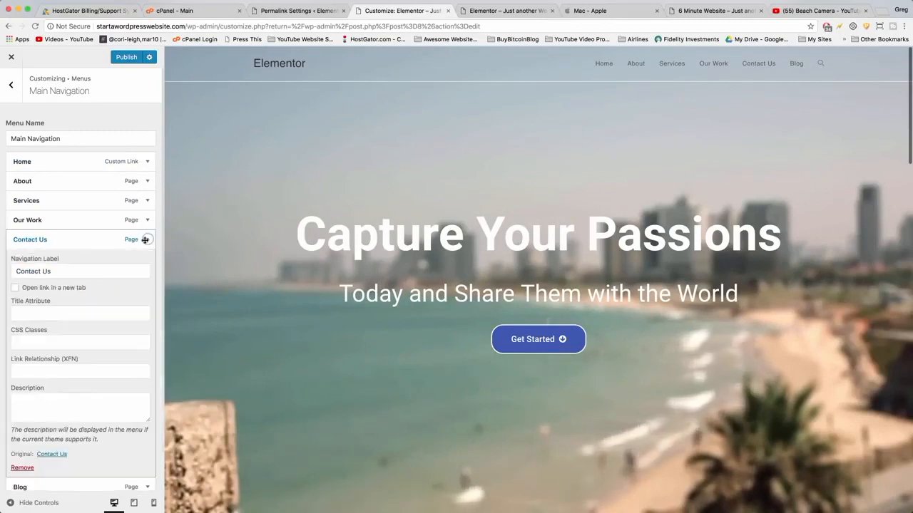
click(44, 271)
double_click(45, 271)
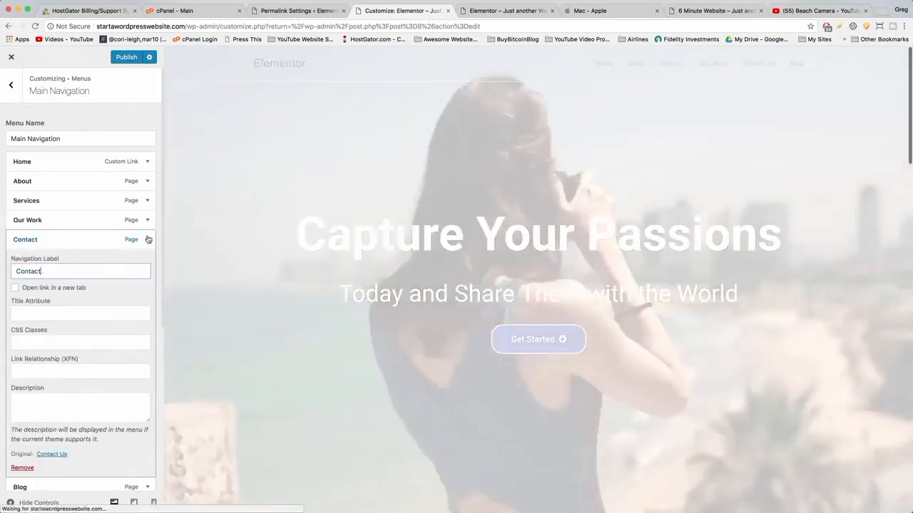
click(147, 240)
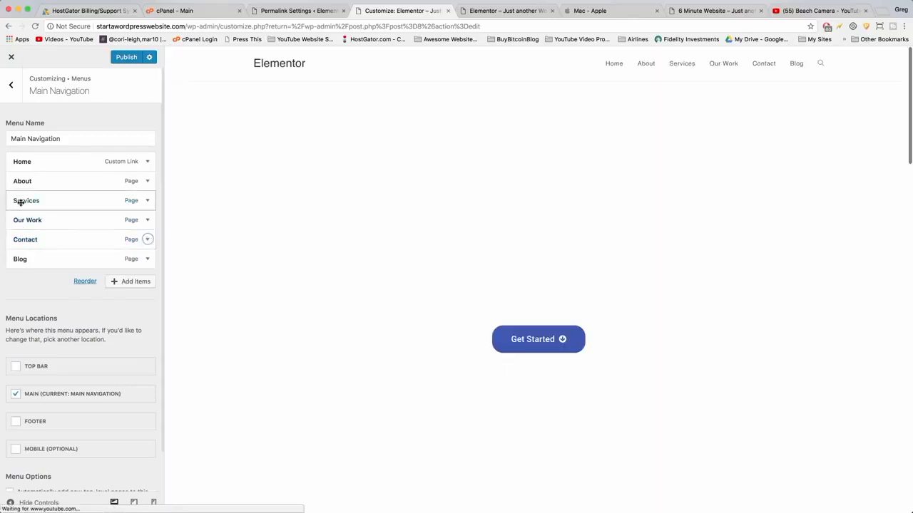
Try nesting Services and Our Work as submenu items under About.
drag(20, 203, 51, 218)
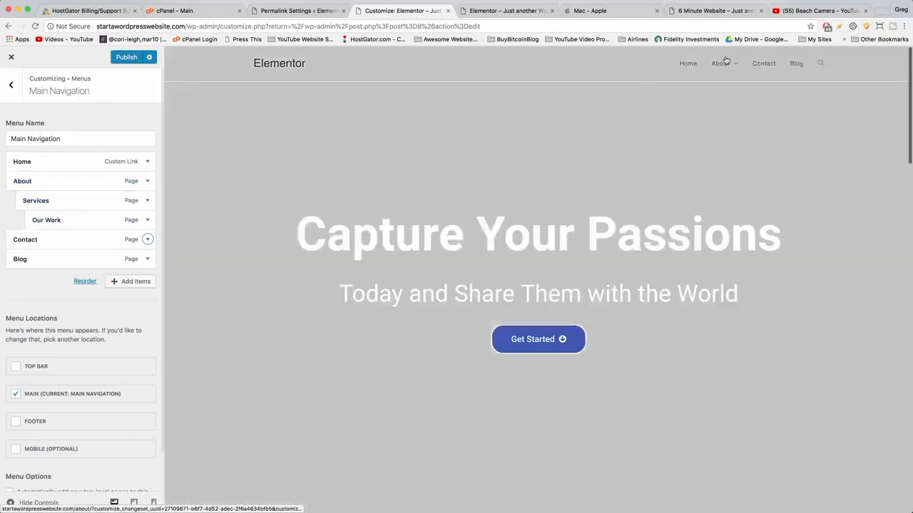
mouse_move(721, 63)
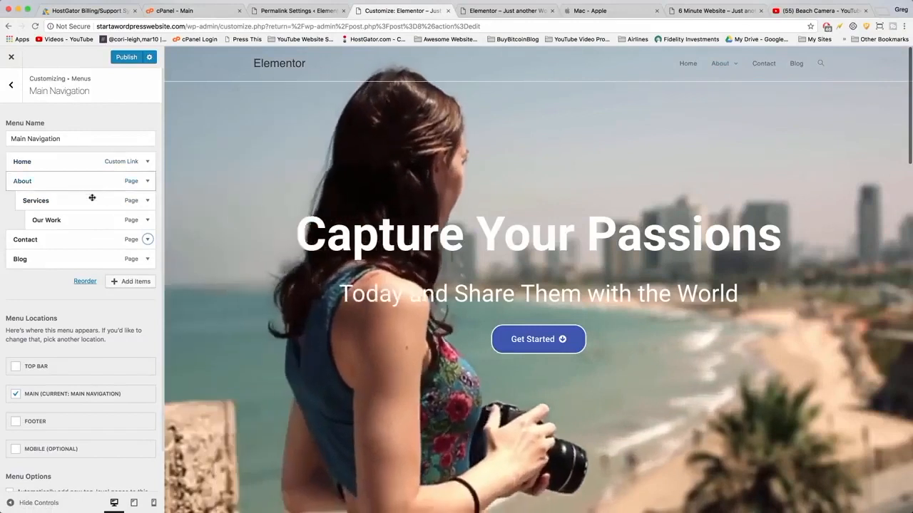
drag(88, 202, 63, 219)
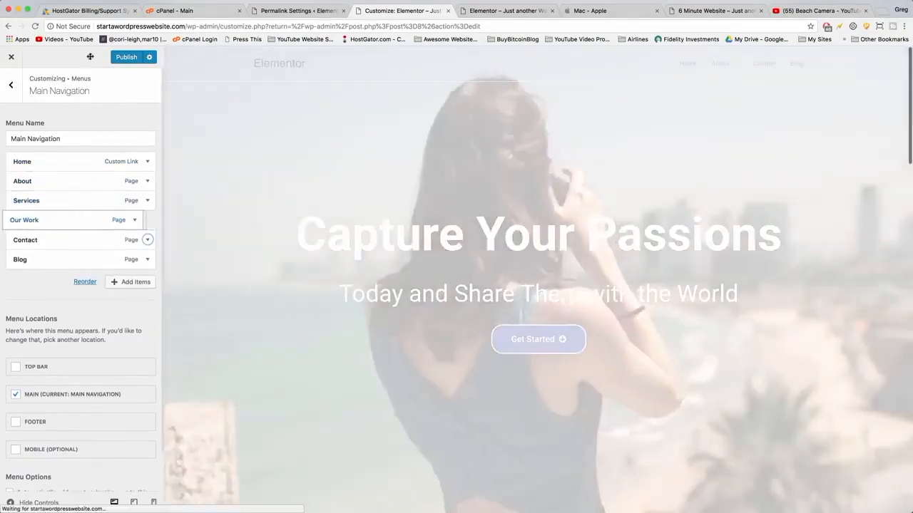
Publish the Main Navigation menu, return to the menus list and open a new browser tab.
click(120, 57)
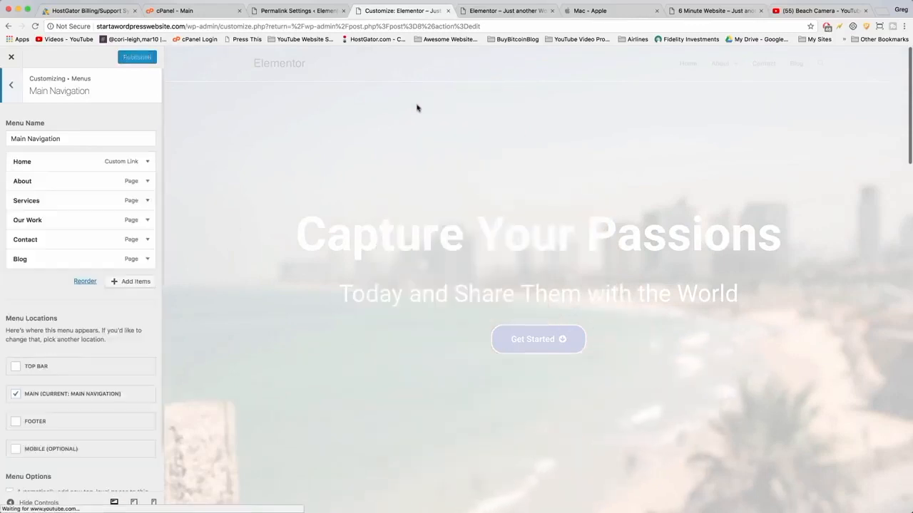
click(12, 87)
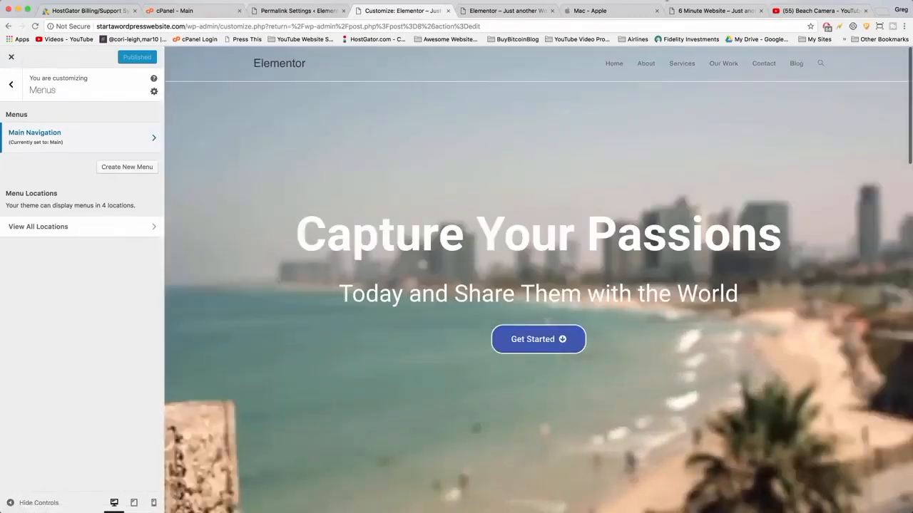
click(883, 12)
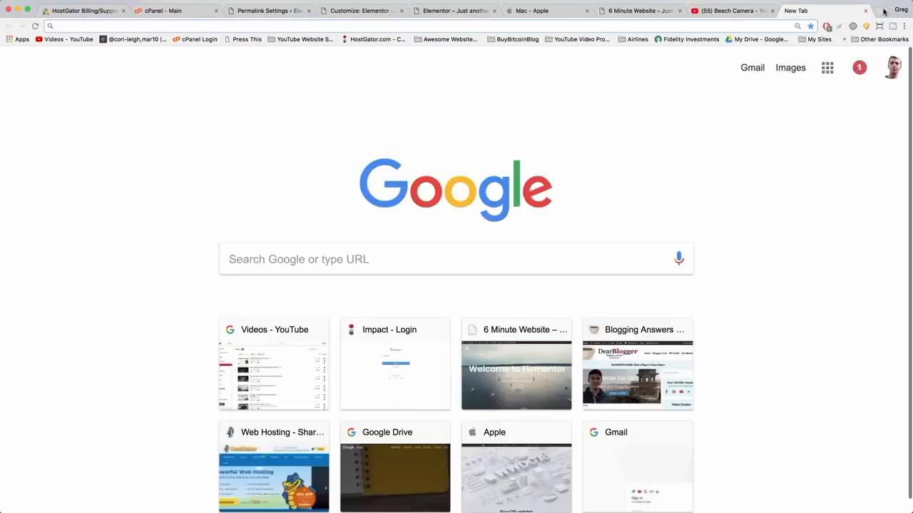
Go to logomakr.com in the new browser tab.
text(logomakr)
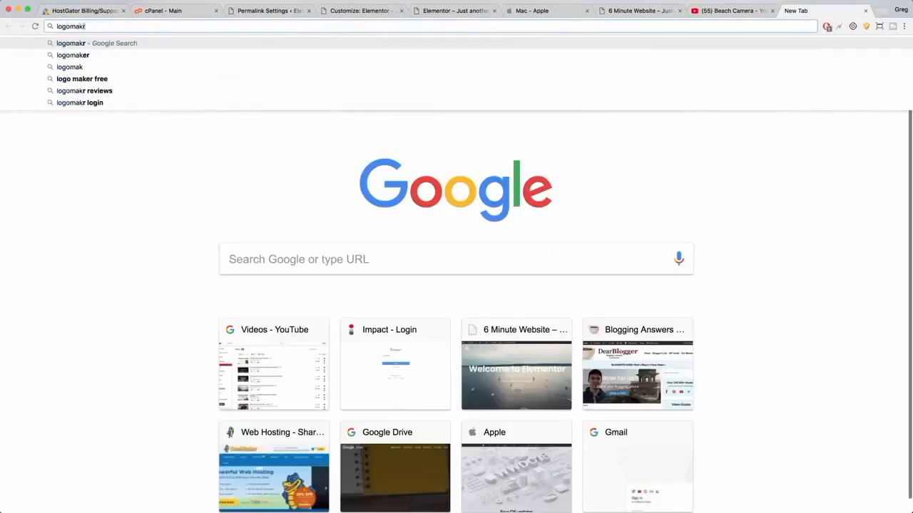
text(.com)
key(Return)
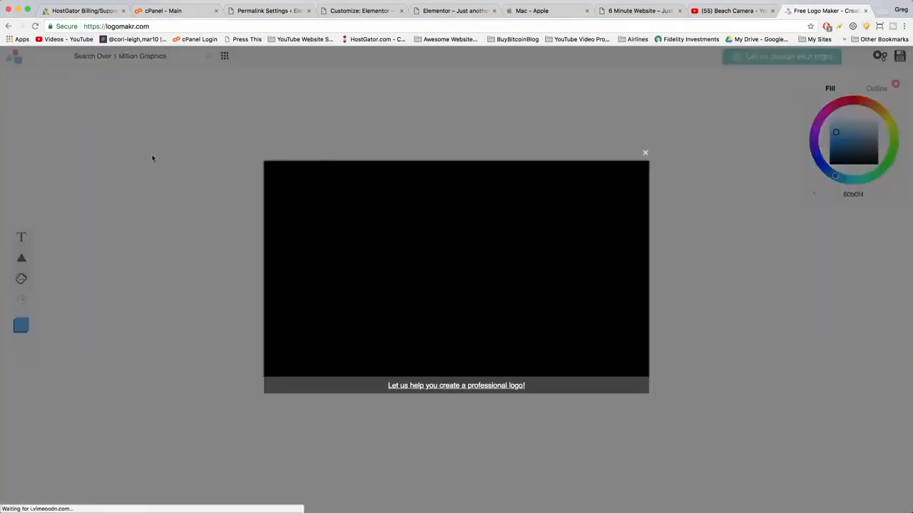
Search the Logomakr graphics library for triangle and compass icons and browse the results.
click(151, 158)
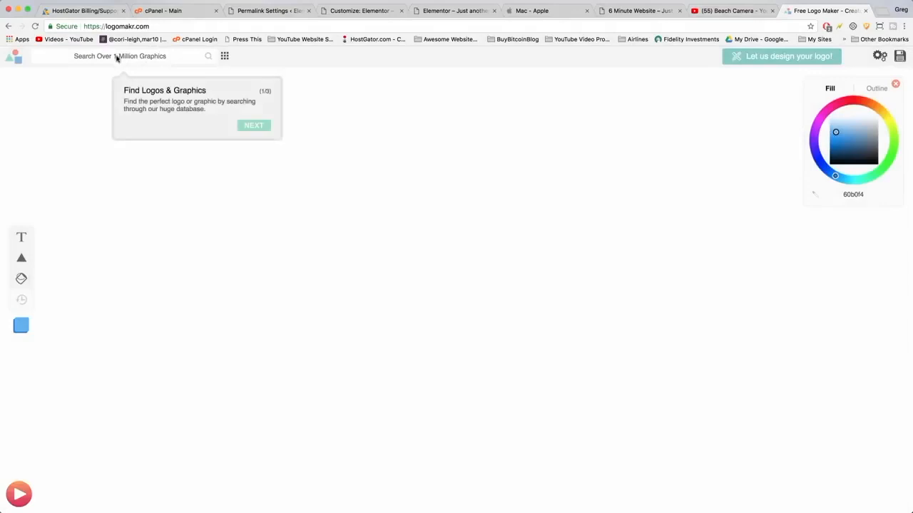
click(117, 58)
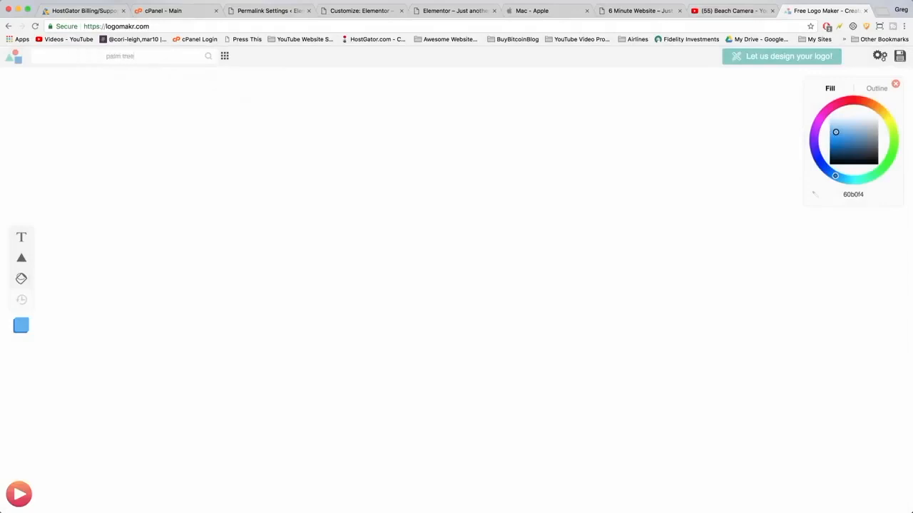
key(Return)
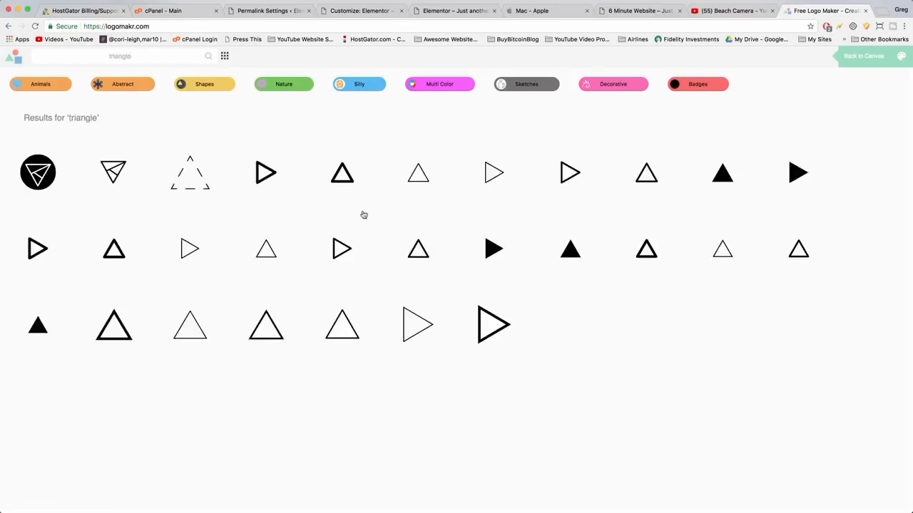
scroll(469, 286, down, 5)
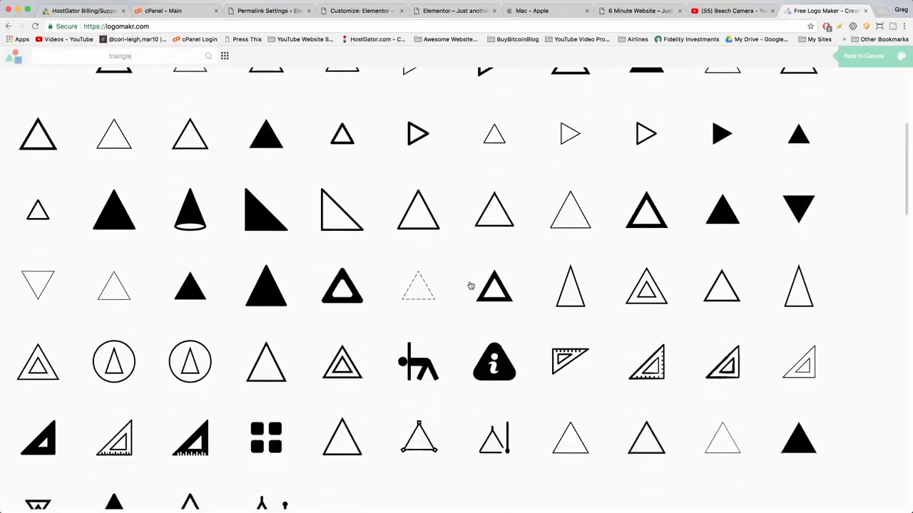
scroll(471, 285, up, 5)
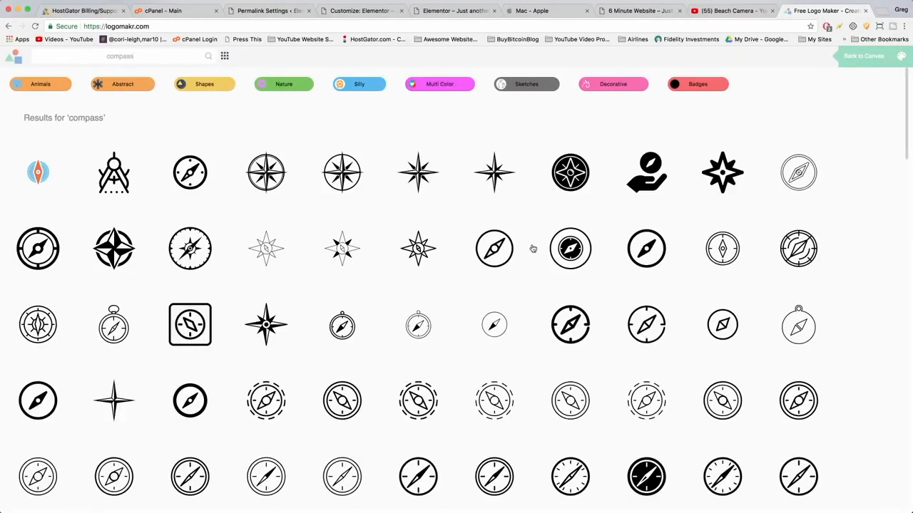
scroll(532, 249, down, 10)
scroll(533, 248, down, 3)
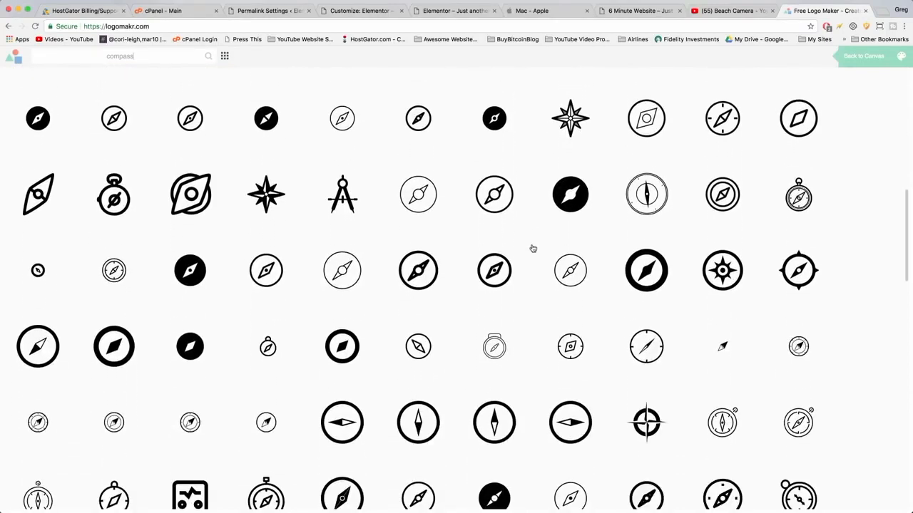
scroll(533, 248, down, 7)
scroll(532, 249, down, 4)
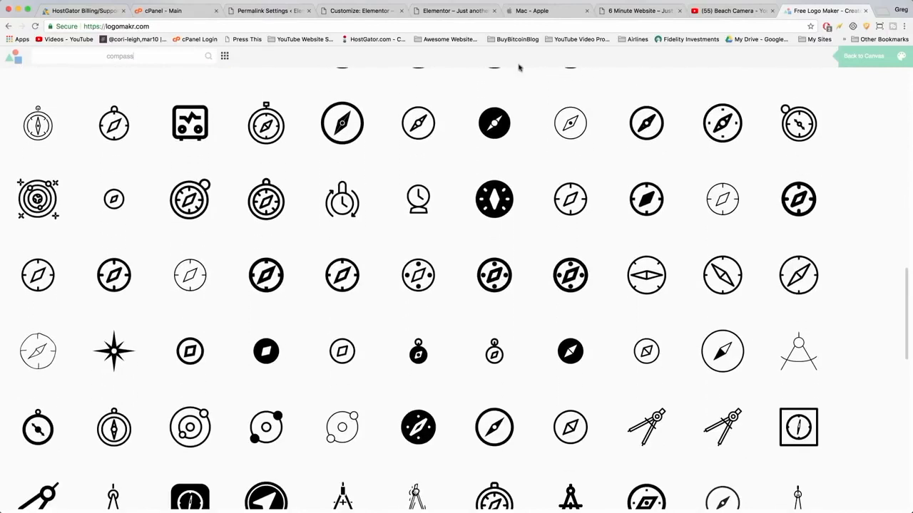
Add a four-pointed compass rose graphic to the Logomakr canvas.
click(449, 8)
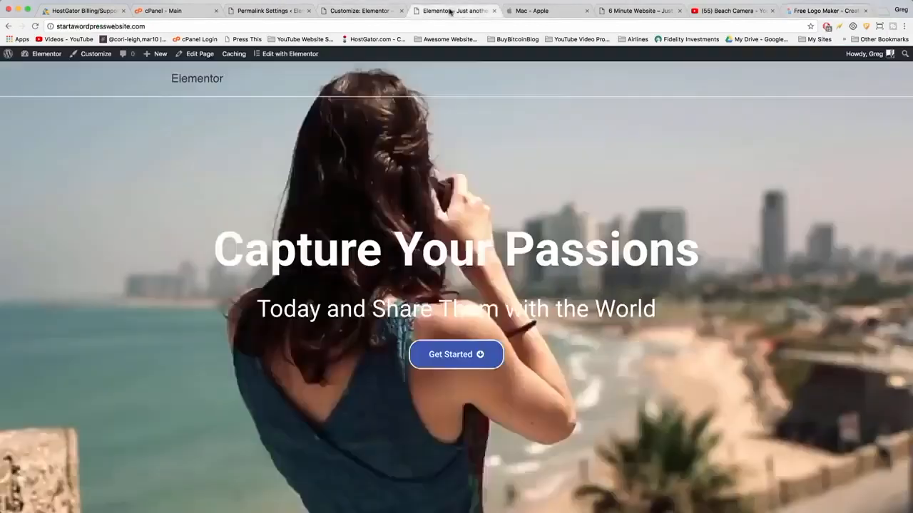
click(814, 14)
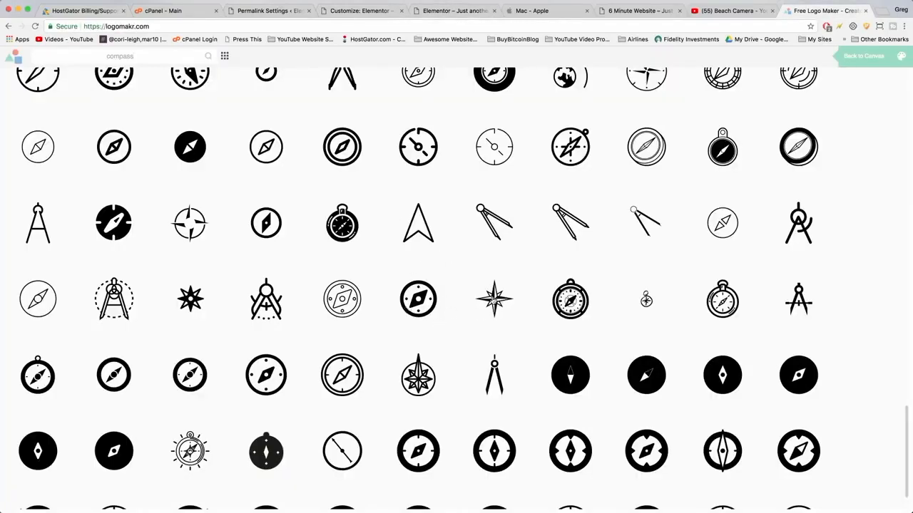
click(496, 300)
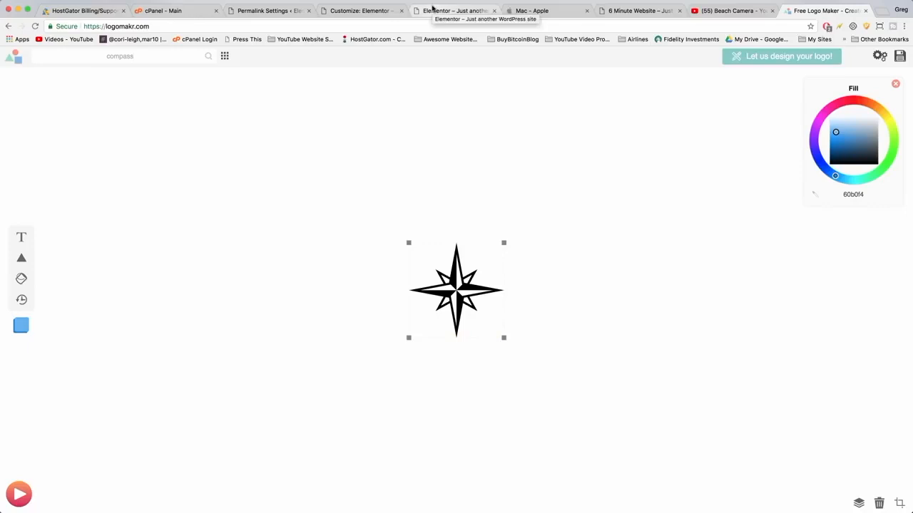
Open the Front Page in Elementor and copy the Get Started button's background colour hex code.
click(444, 10)
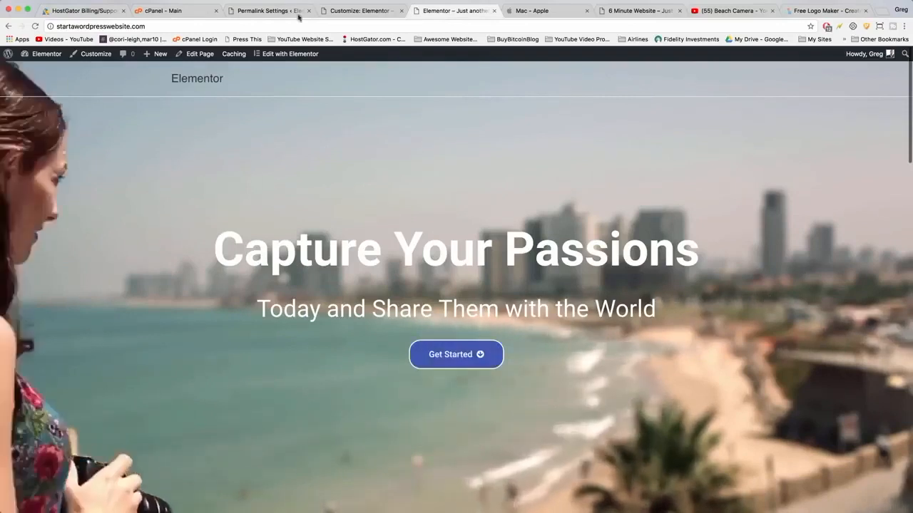
click(290, 58)
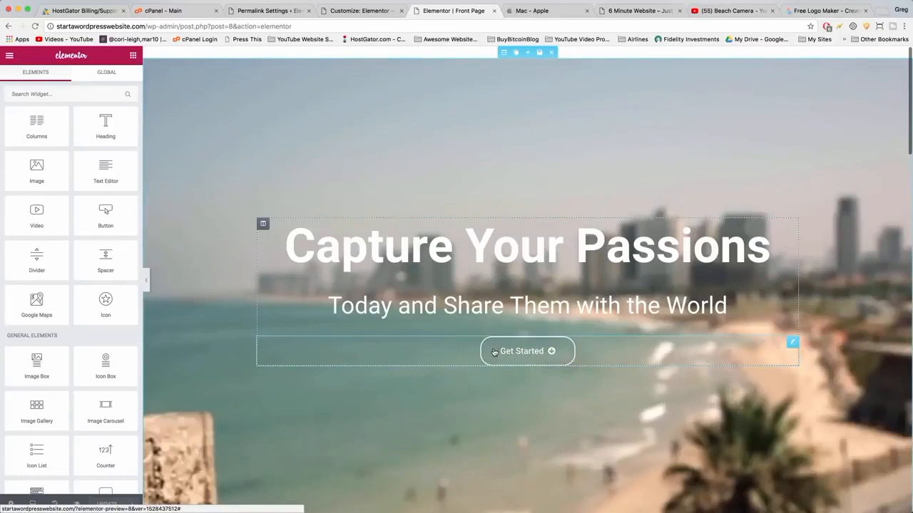
click(667, 353)
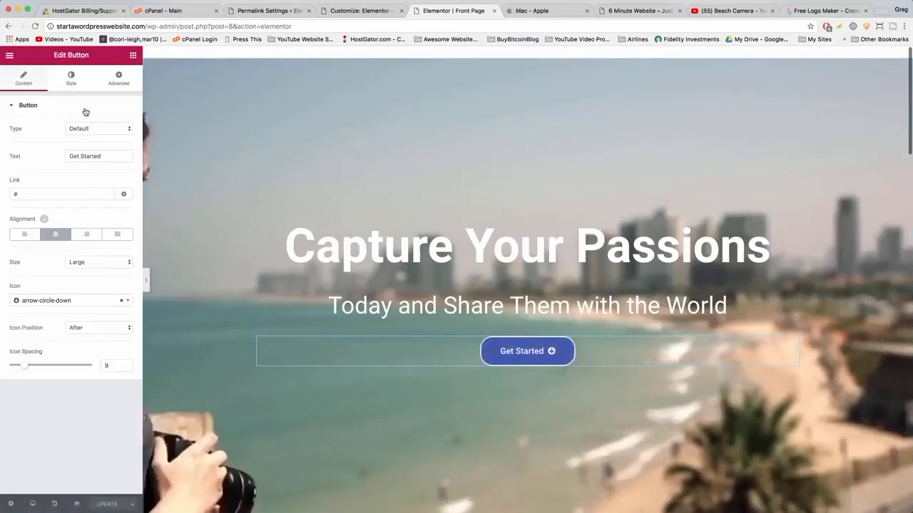
click(71, 79)
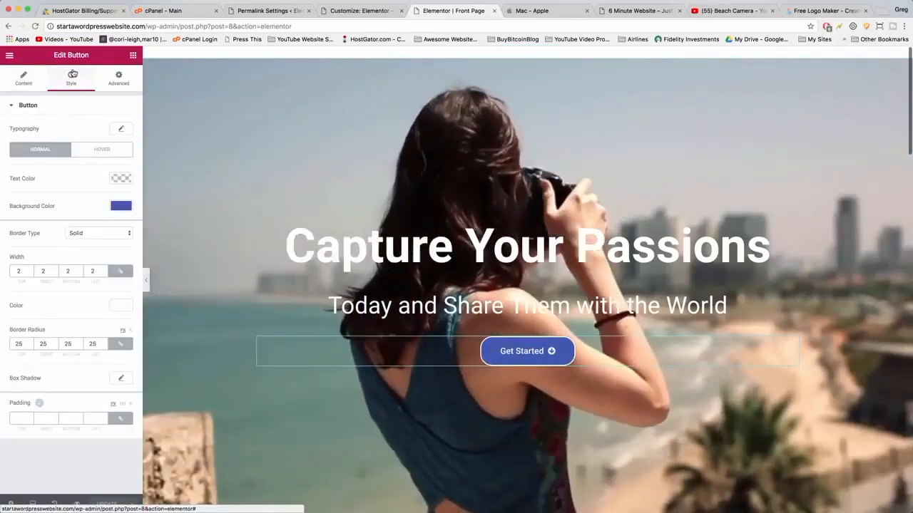
click(121, 207)
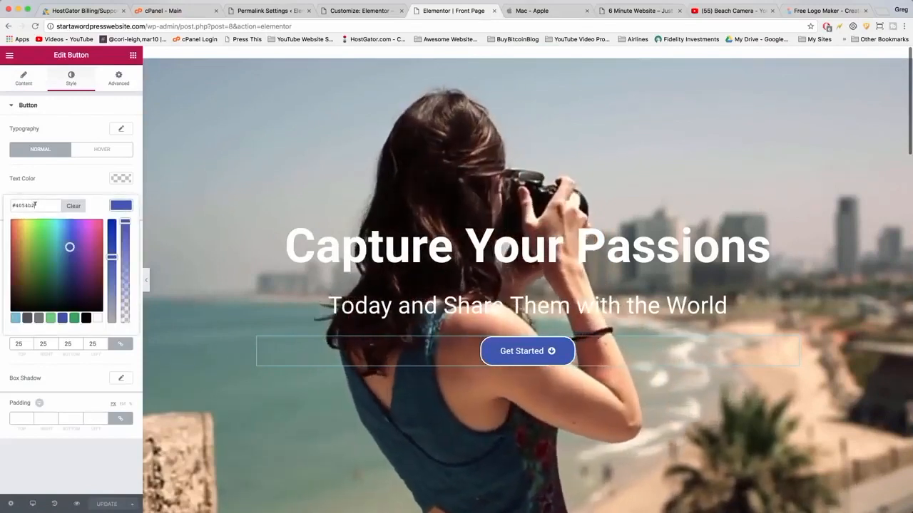
drag(34, 206, 10, 205)
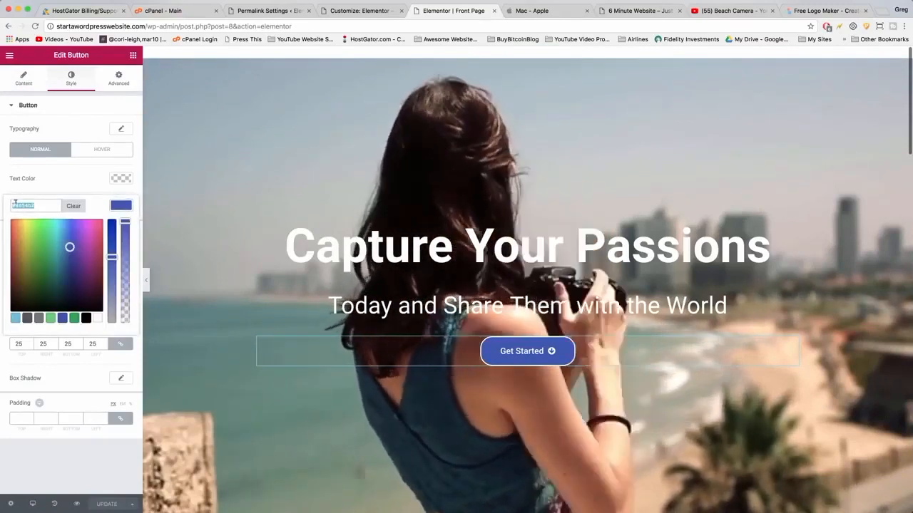
right_click(20, 204)
click(33, 256)
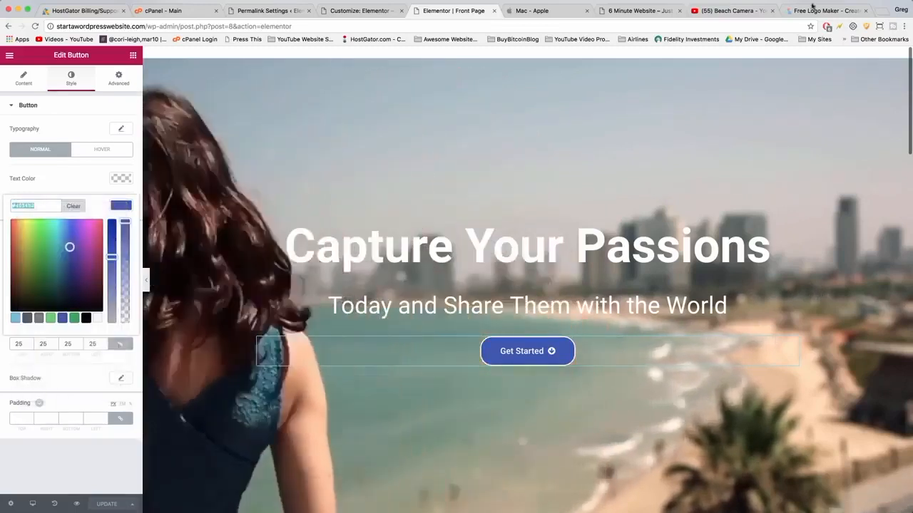
Apply the copied fill colour 4054b2 to the compass graphic in Logomakr.
click(820, 11)
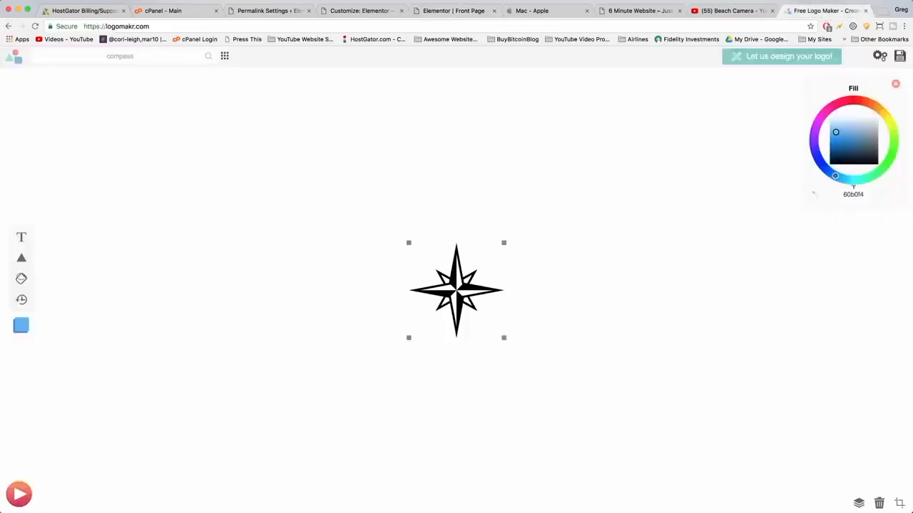
click(852, 193)
right_click(849, 194)
click(864, 256)
Reposition the compass graphic and enlarge it, undoing the last resize.
drag(470, 289, 436, 254)
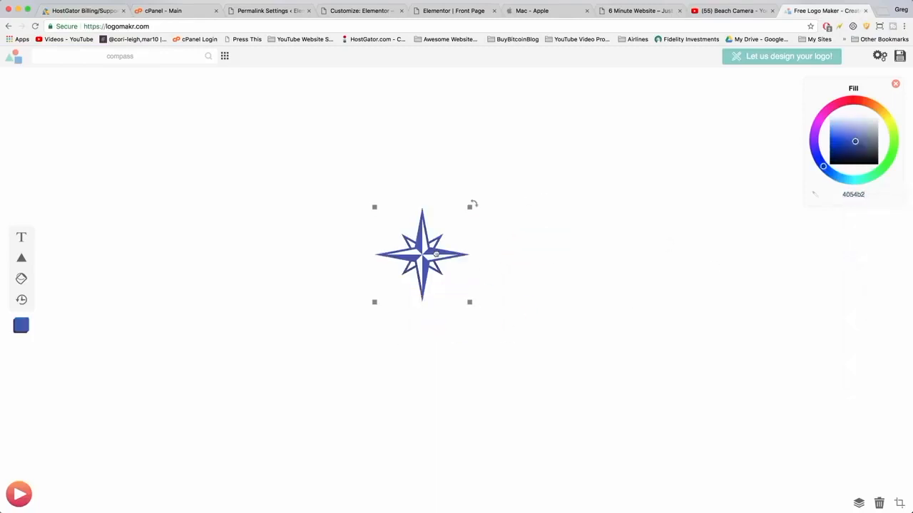
drag(470, 303, 615, 407)
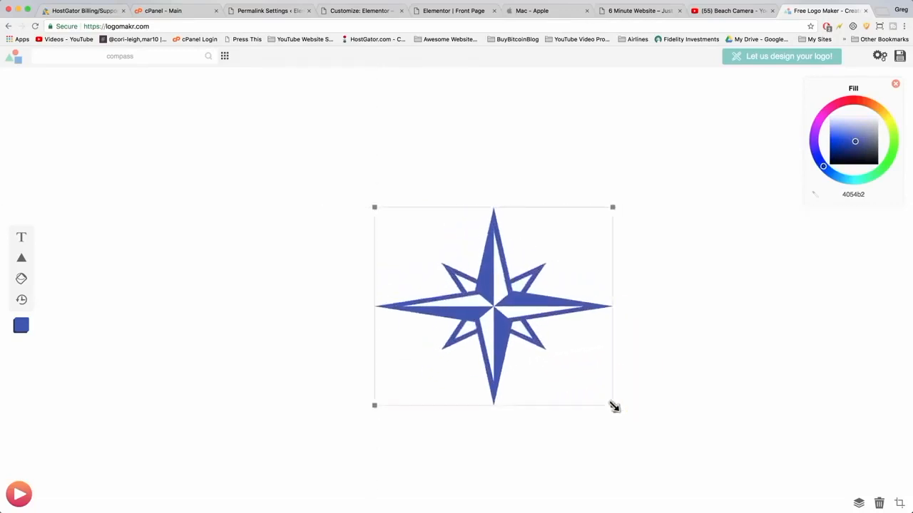
key(super+z)
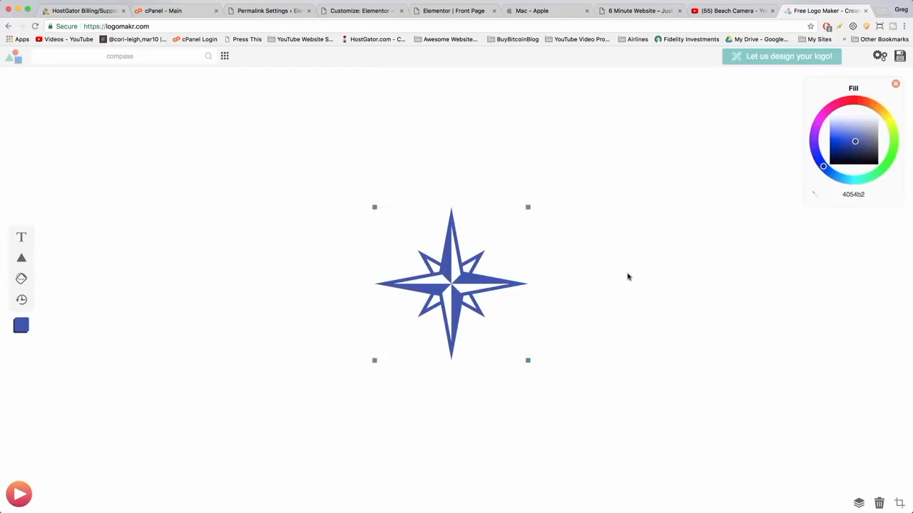
Add a Blue Compass text label in colour 4054b2 beside the compass, then delete it.
click(21, 236)
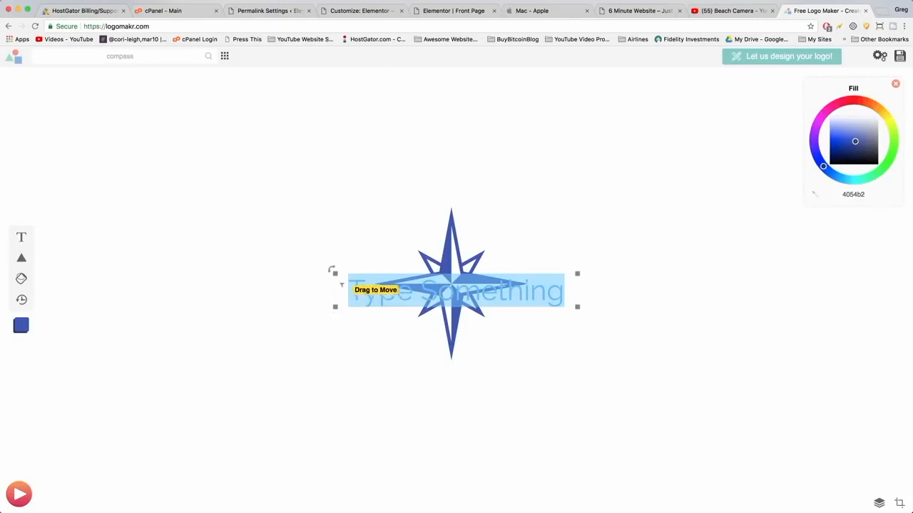
click(374, 360)
drag(388, 285, 576, 286)
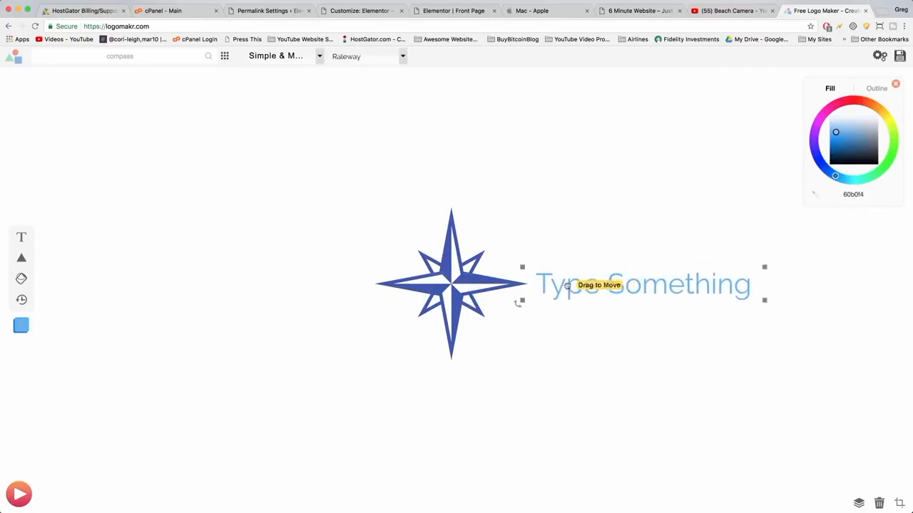
double_click(567, 283)
text(Blue )
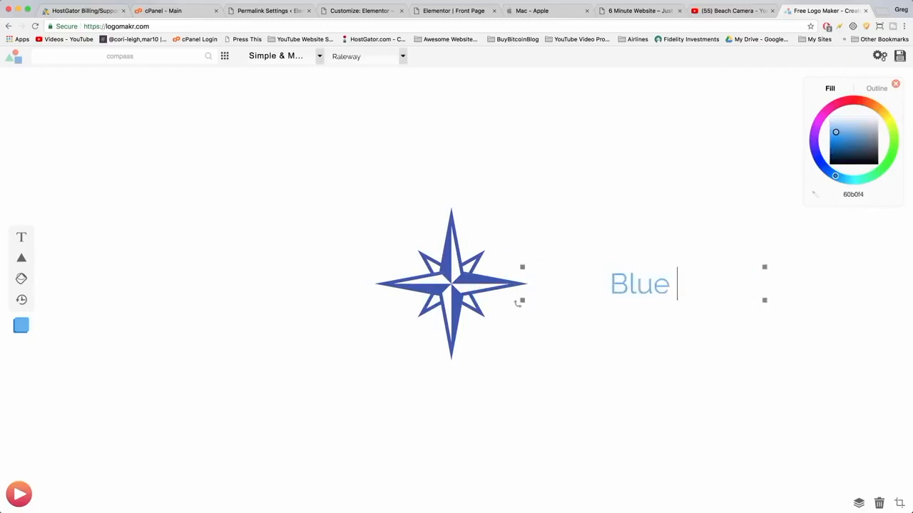
text(Compass)
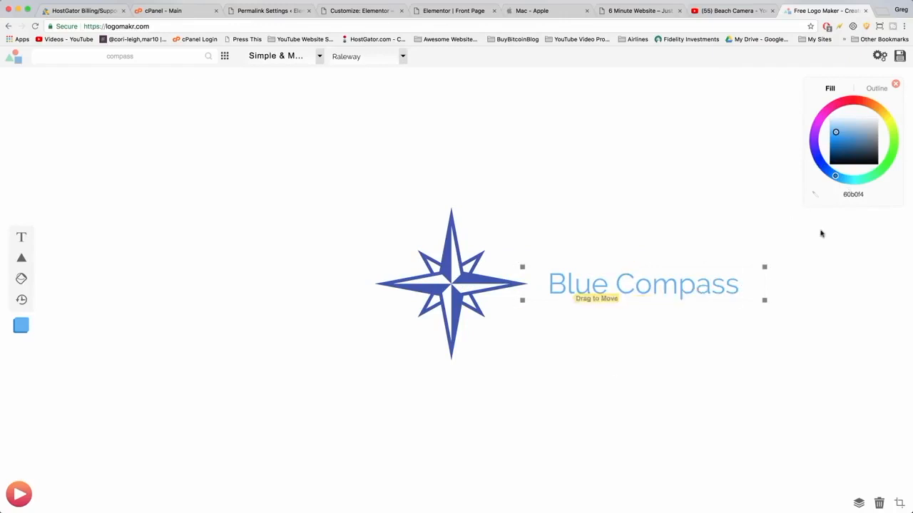
double_click(847, 193)
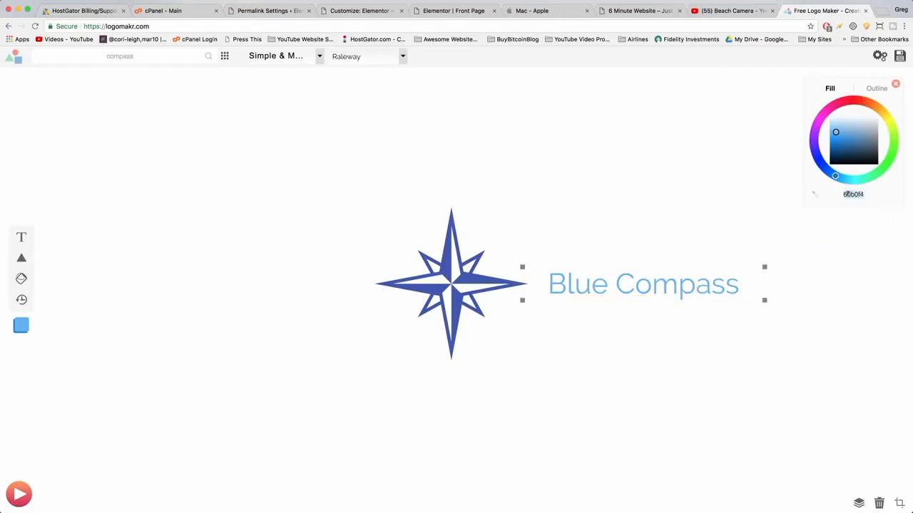
key(super+v)
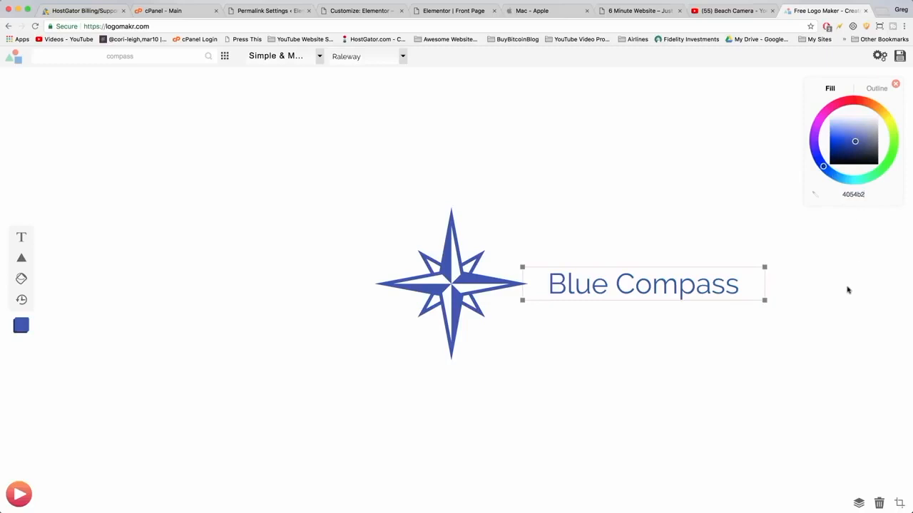
drag(765, 300, 673, 289)
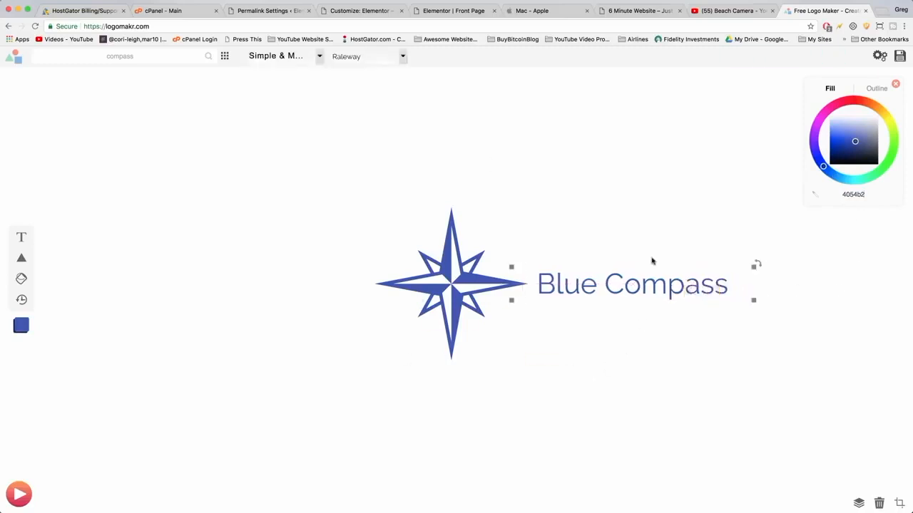
key(Delete)
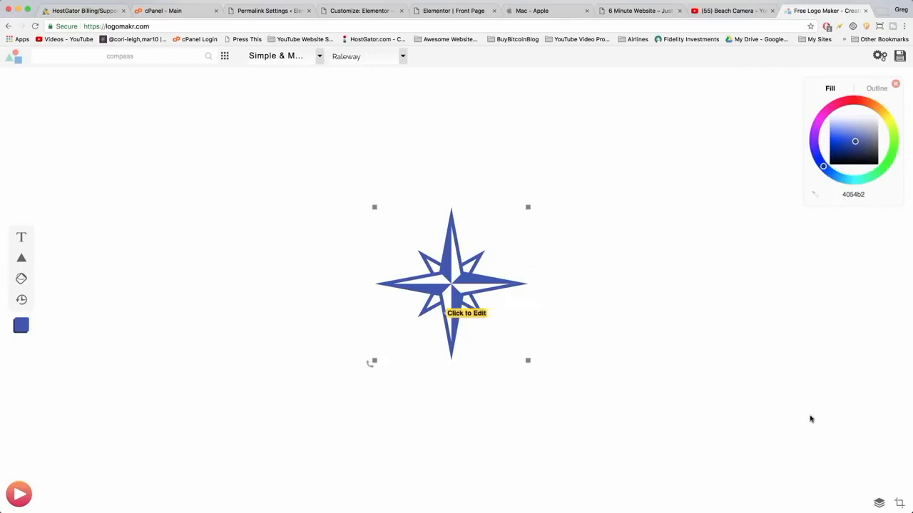
Crop the logo canvas to the compass, open the download options and return to the Elementor tab.
click(900, 504)
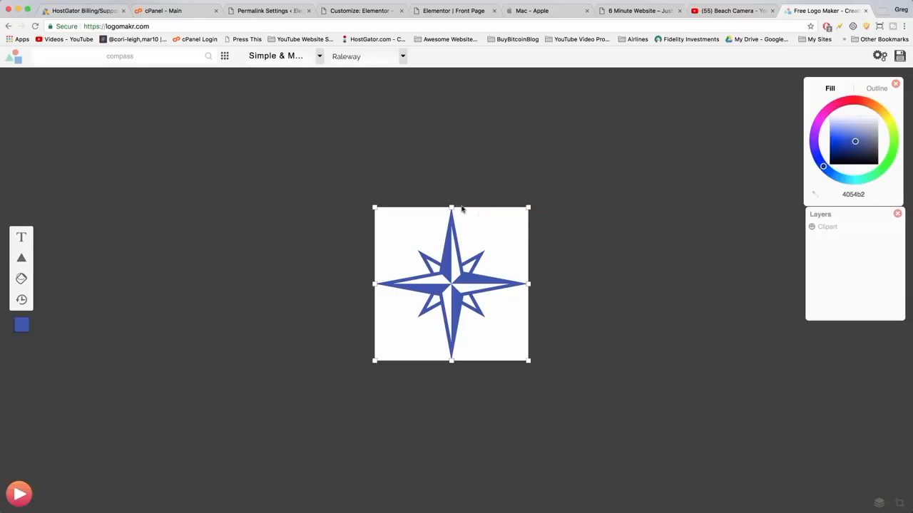
key(Return)
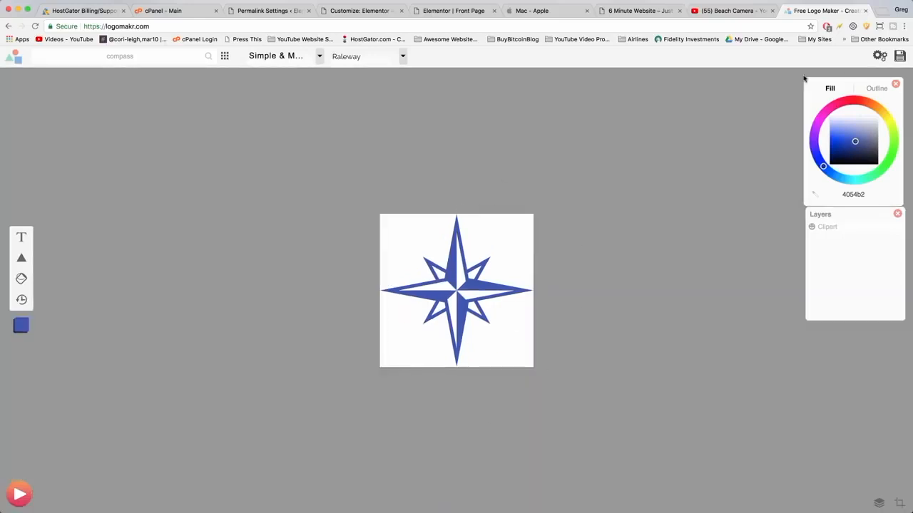
click(900, 57)
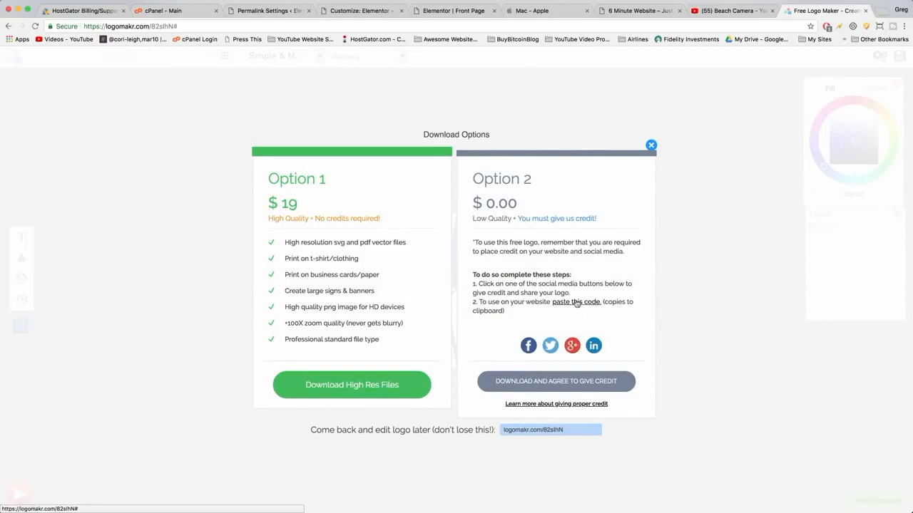
click(453, 10)
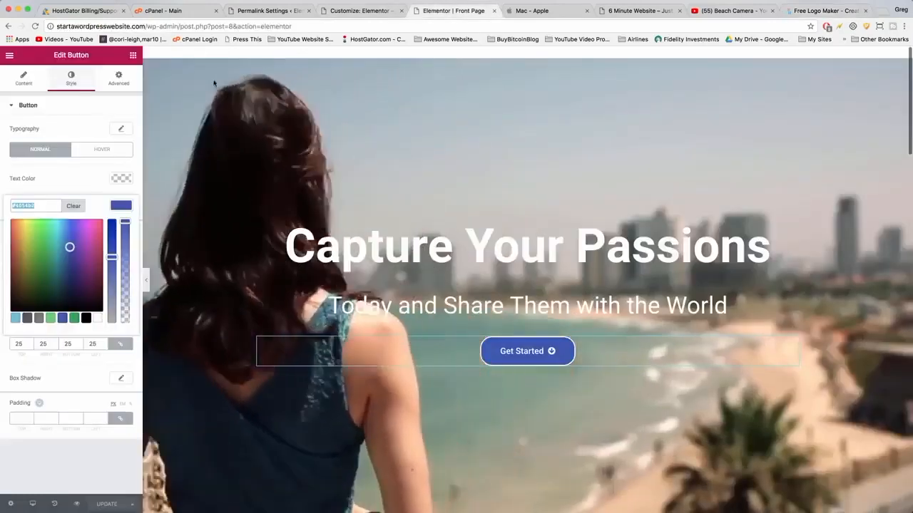
Leave the Elementor editor for the WordPress dashboard and start a new page titled Credits.
click(8, 55)
click(71, 252)
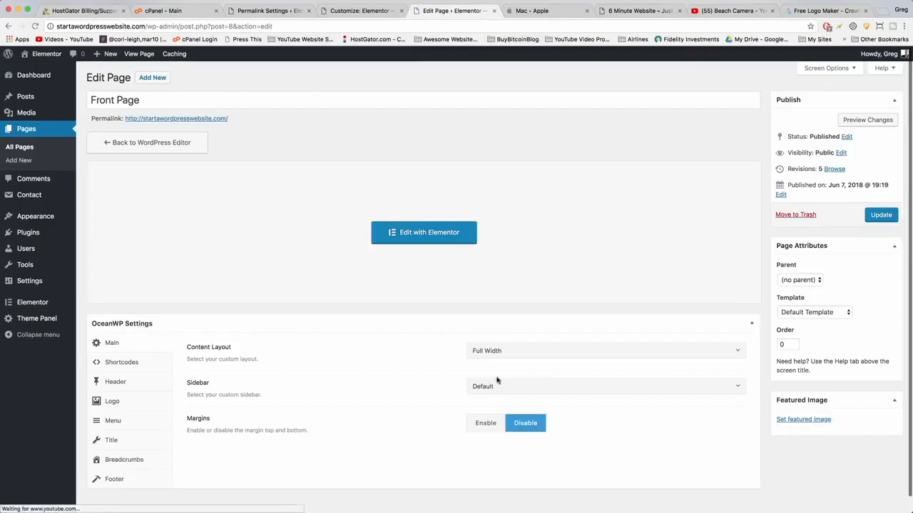
mouse_move(55, 100)
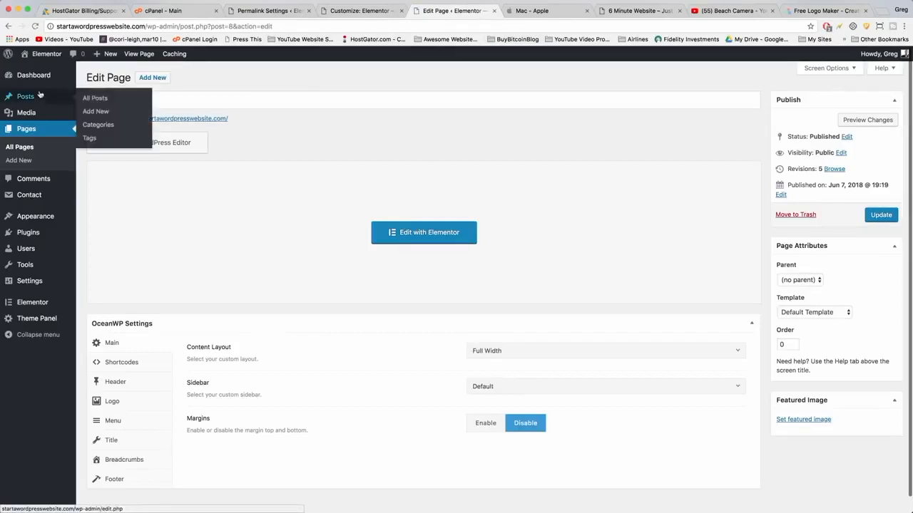
click(23, 161)
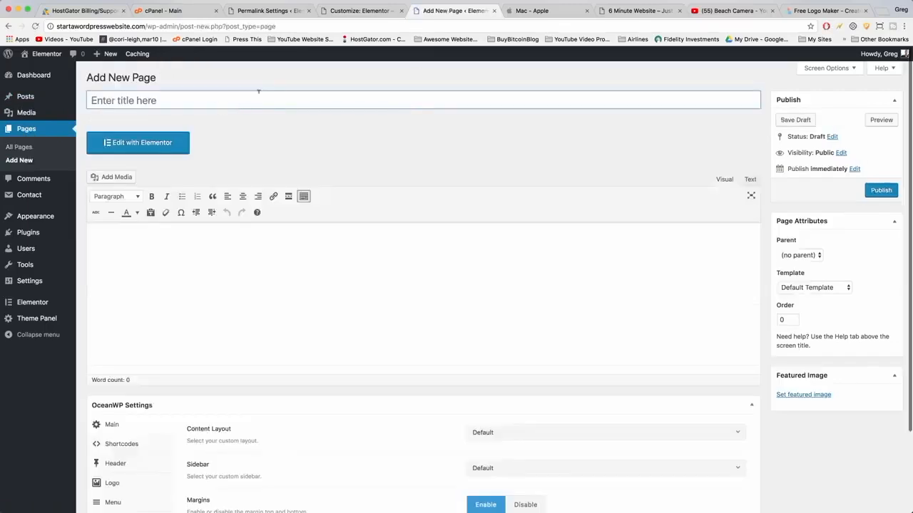
text(Credits)
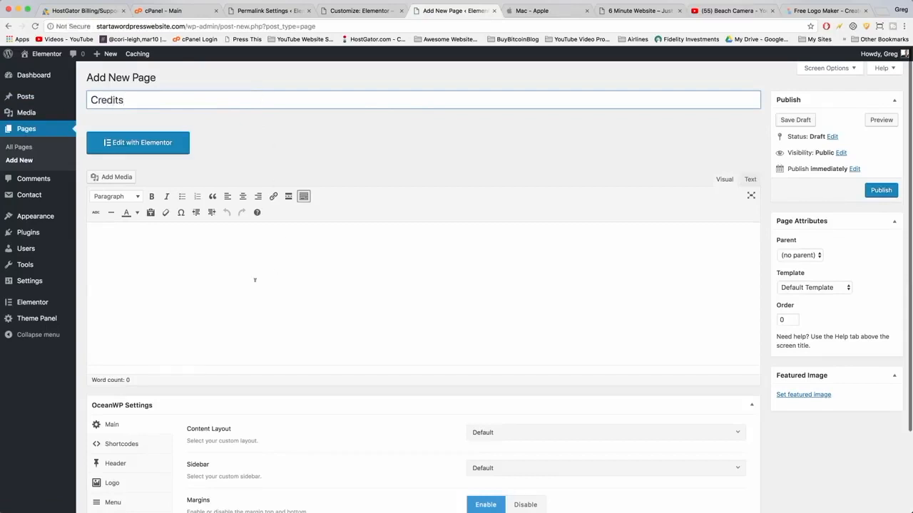
Paste the LogoMakr credit code into the page body's text view, save the draft and publish the page.
click(157, 231)
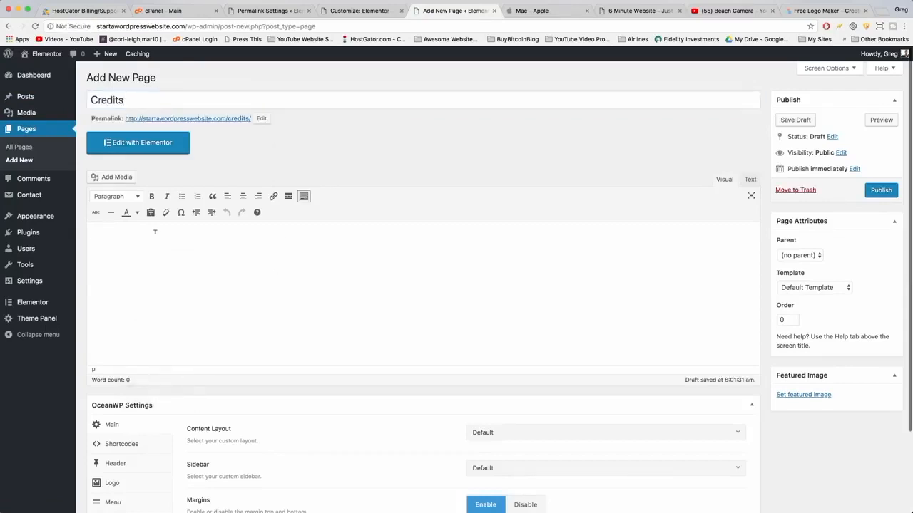
click(752, 180)
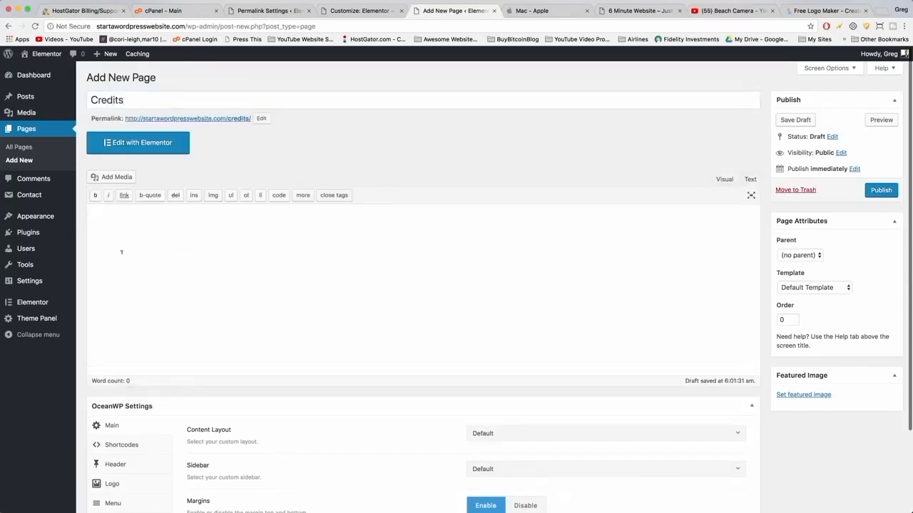
right_click(108, 208)
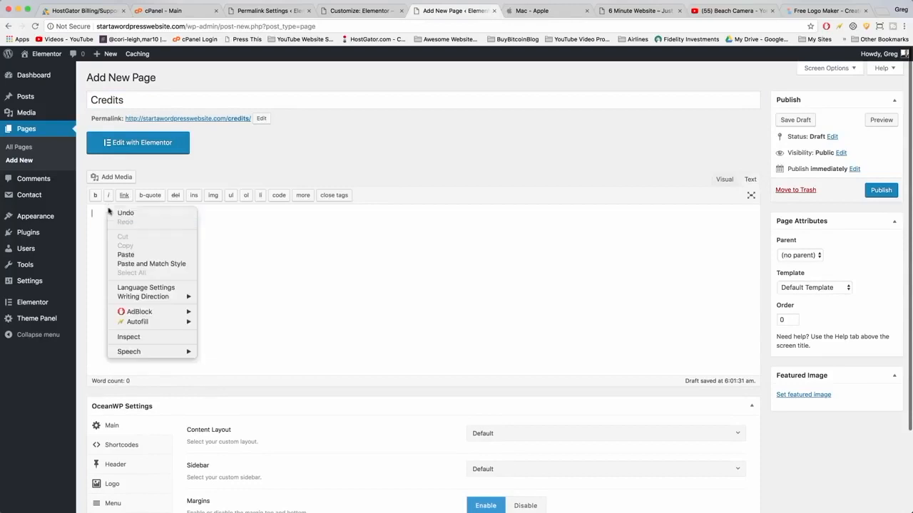
click(125, 254)
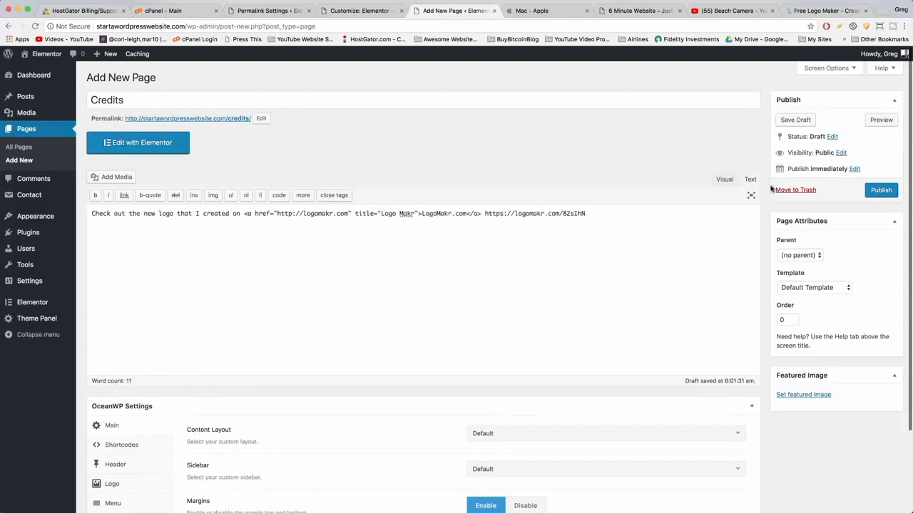
click(716, 183)
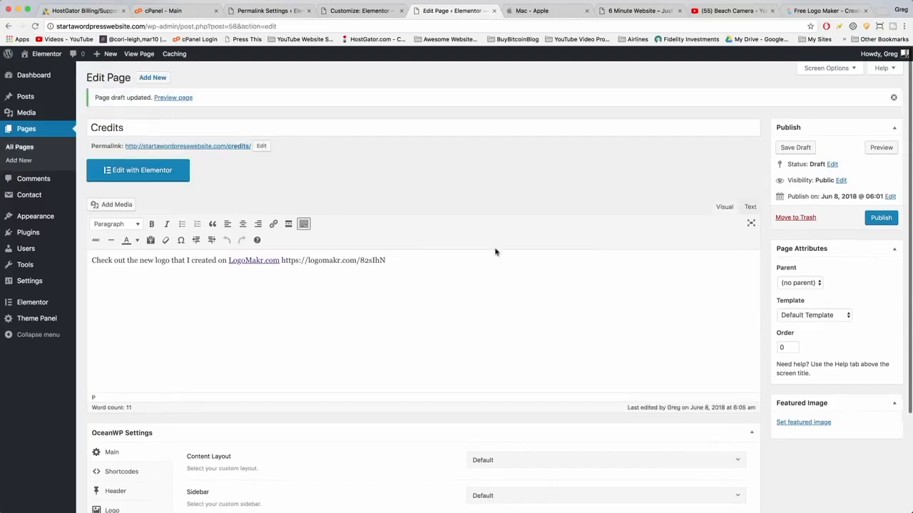
click(876, 218)
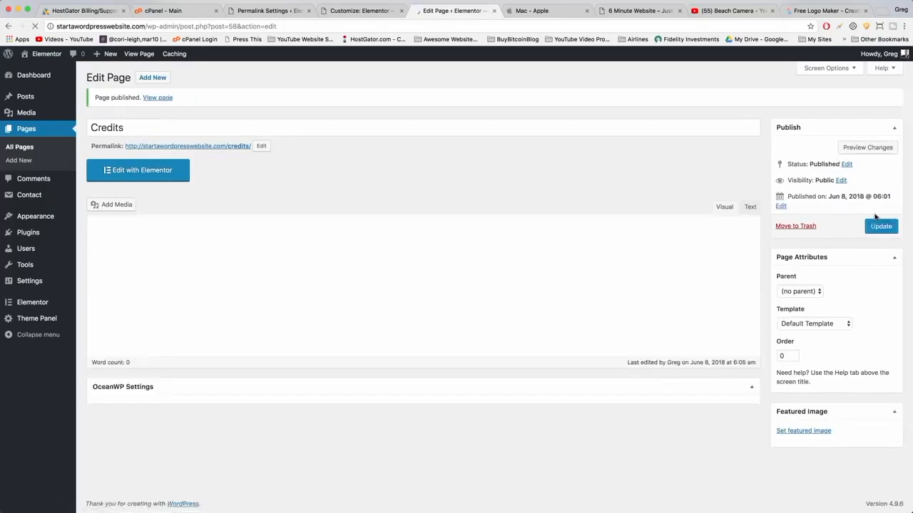
Download the free logo agreeing to give credit and save it as star-blue-logo in Documents.
click(819, 12)
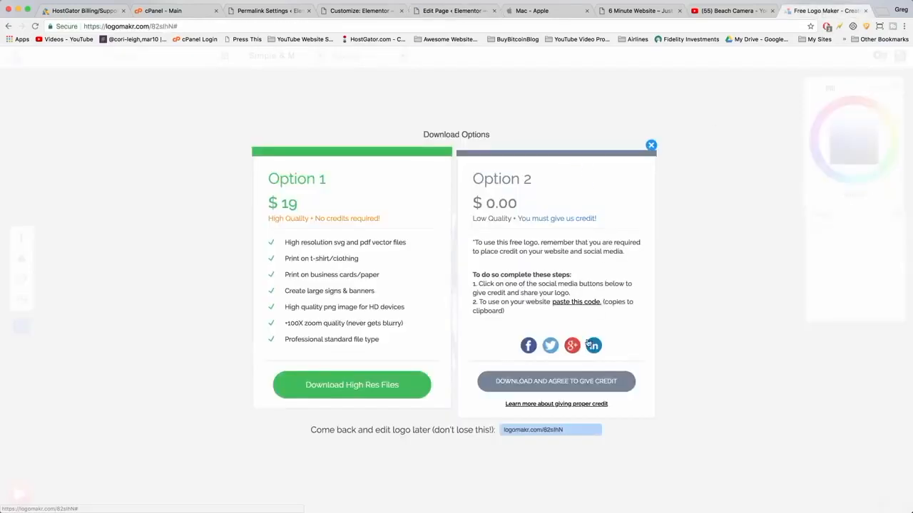
click(549, 383)
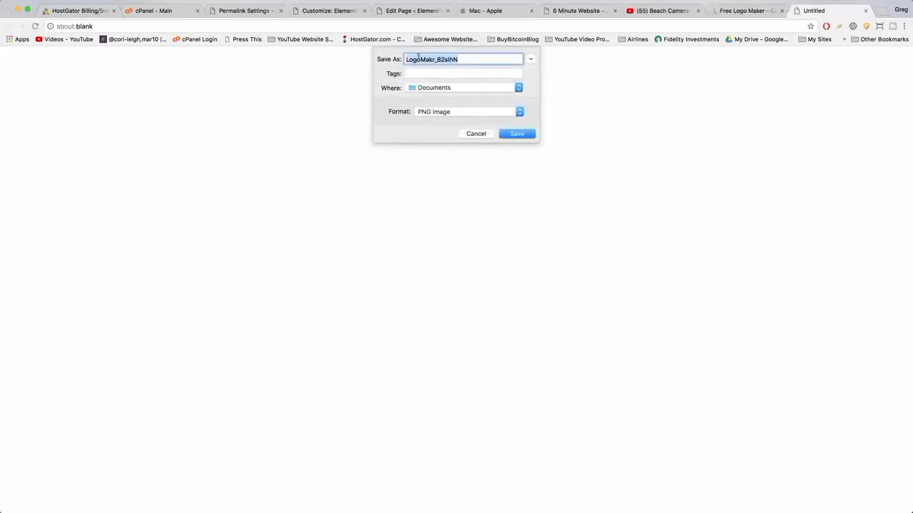
text(star-blue-logo)
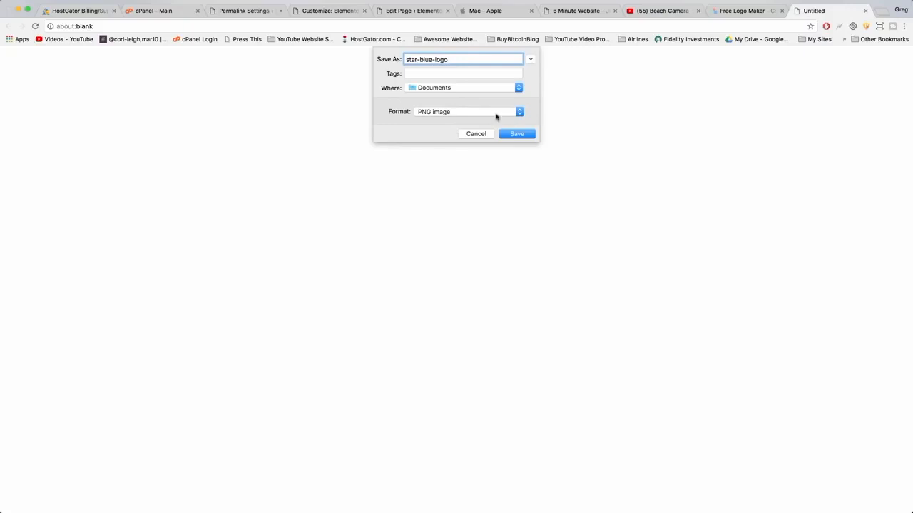
click(515, 134)
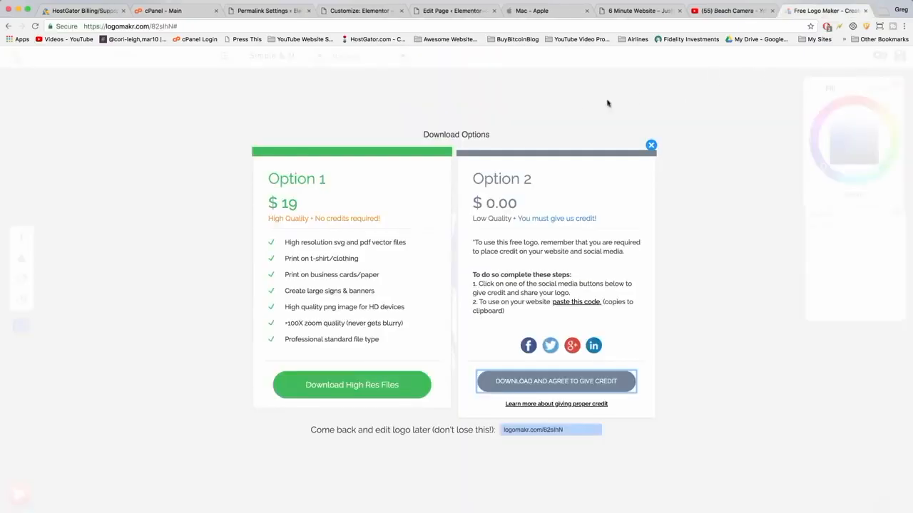
Recolour the compass graphic a light grey ebeef1 and reopen the logo download options.
click(651, 146)
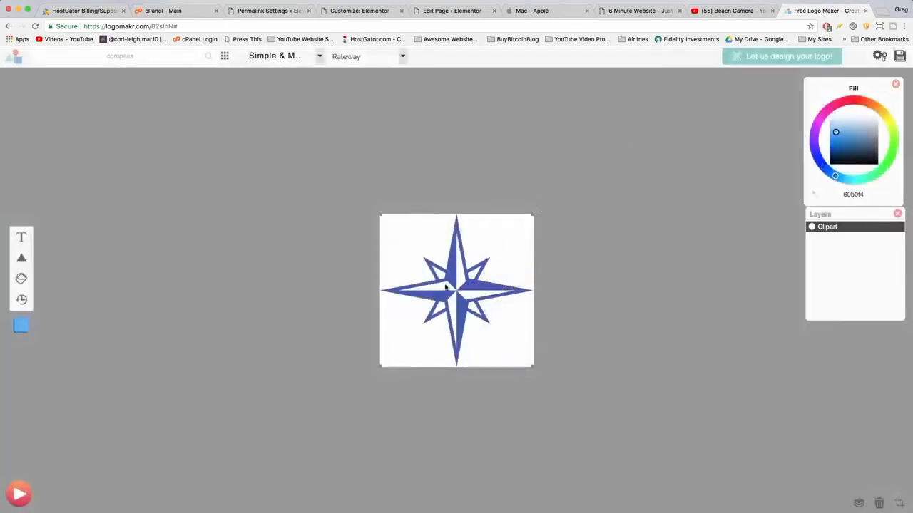
drag(835, 132, 866, 119)
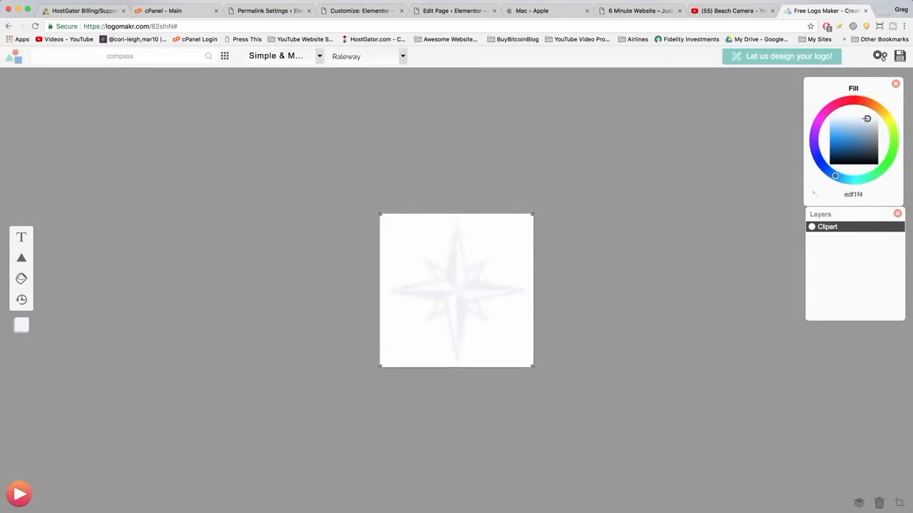
drag(866, 118, 869, 119)
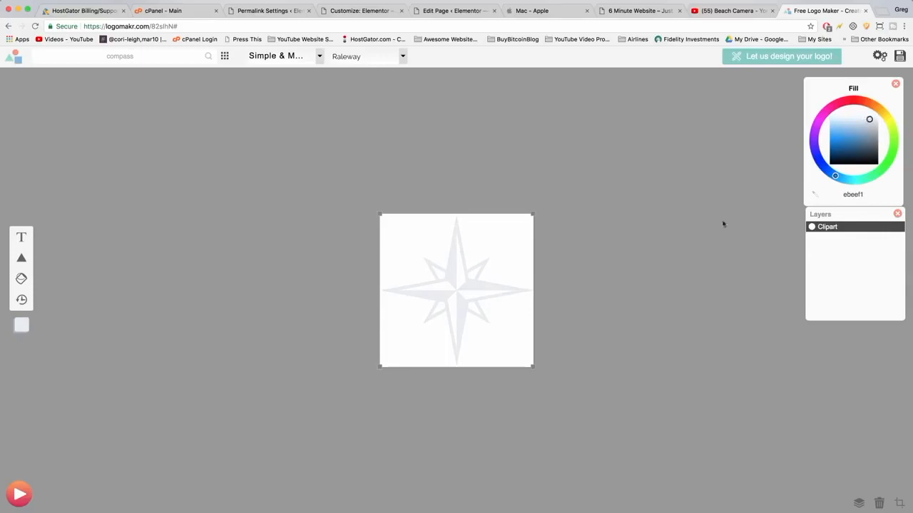
click(899, 57)
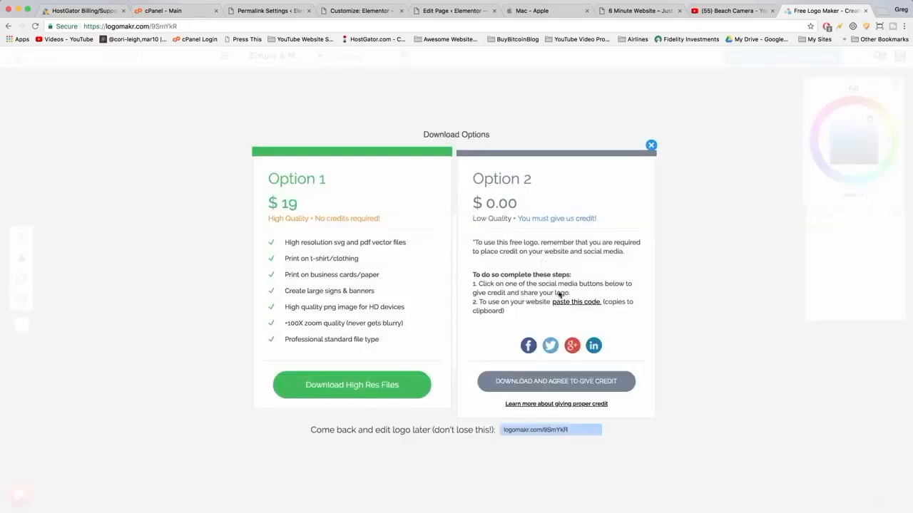
Add the second LogoMakr credit code on a new line in the Credits page and update it.
click(460, 10)
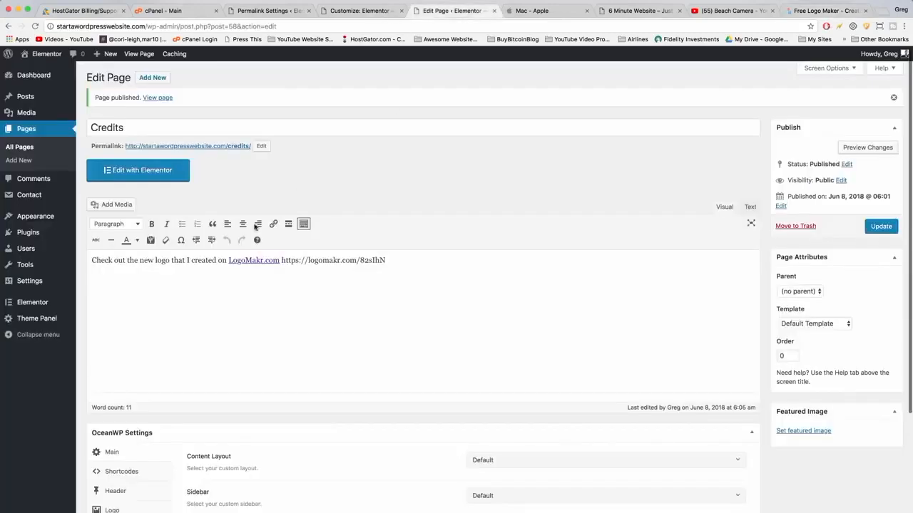
click(750, 209)
key(Return)
key(ctrl+v)
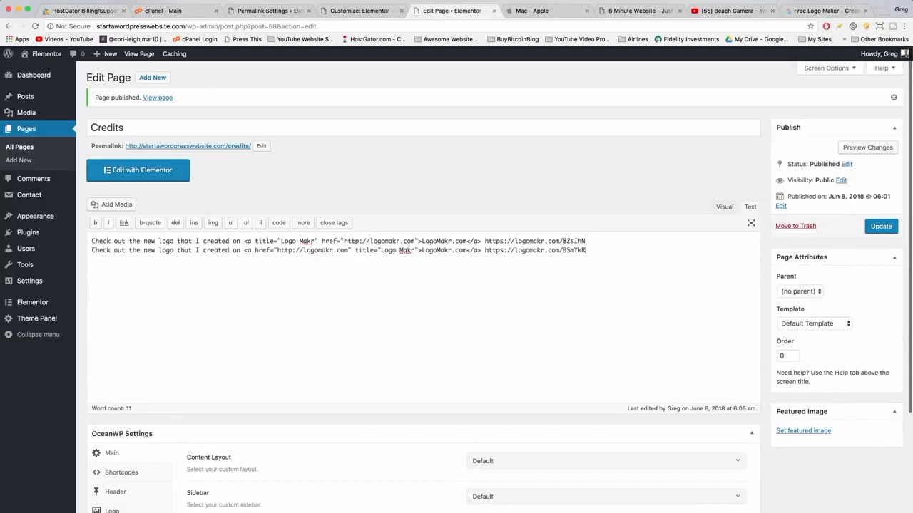
click(891, 231)
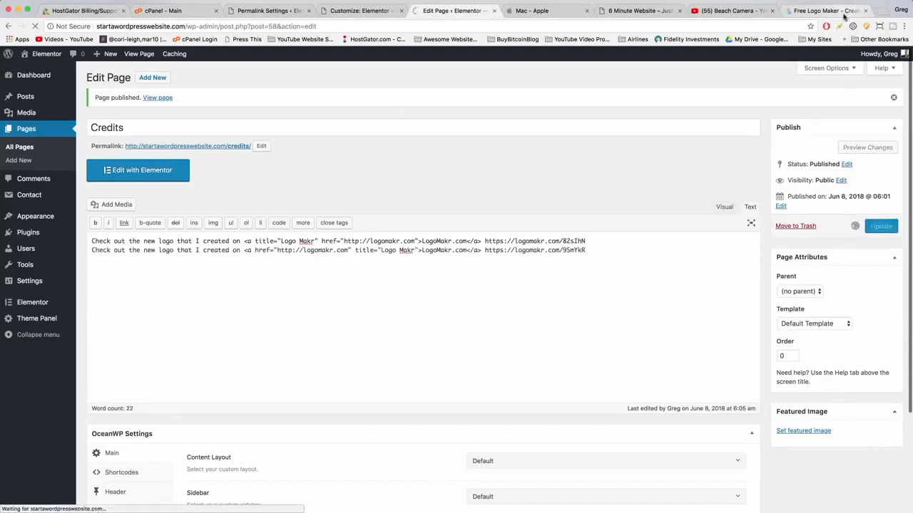
Download the grey logo with the free credit option and save it as star-grey-logo.
click(845, 13)
click(564, 390)
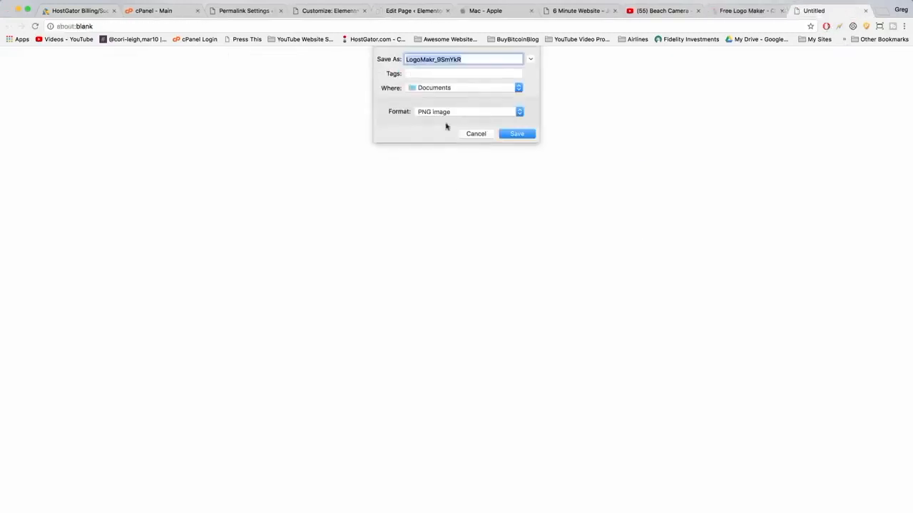
text(star-grey-logo)
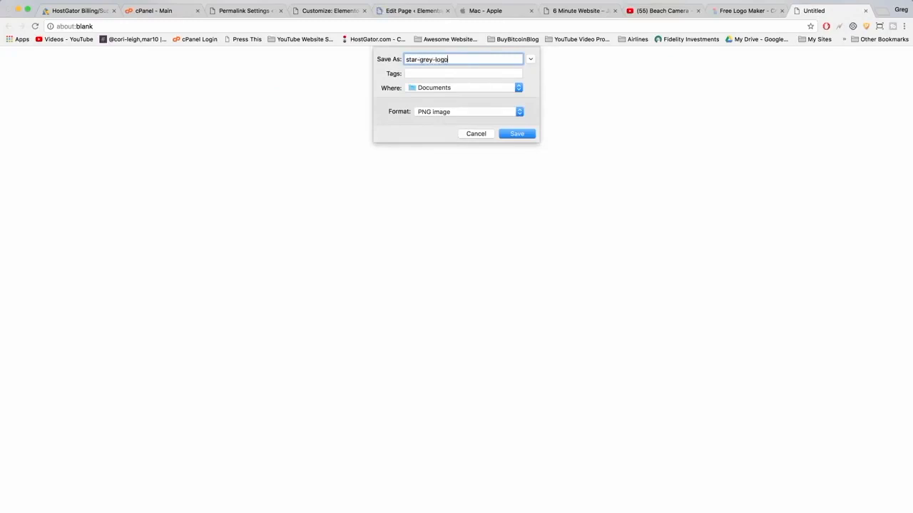
key(Return)
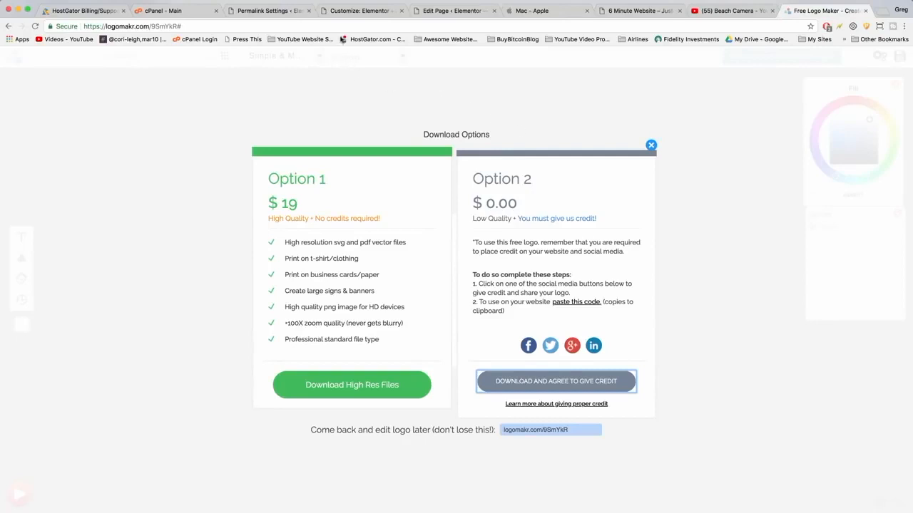
Open the Header Logo settings in the theme Customizer.
click(370, 11)
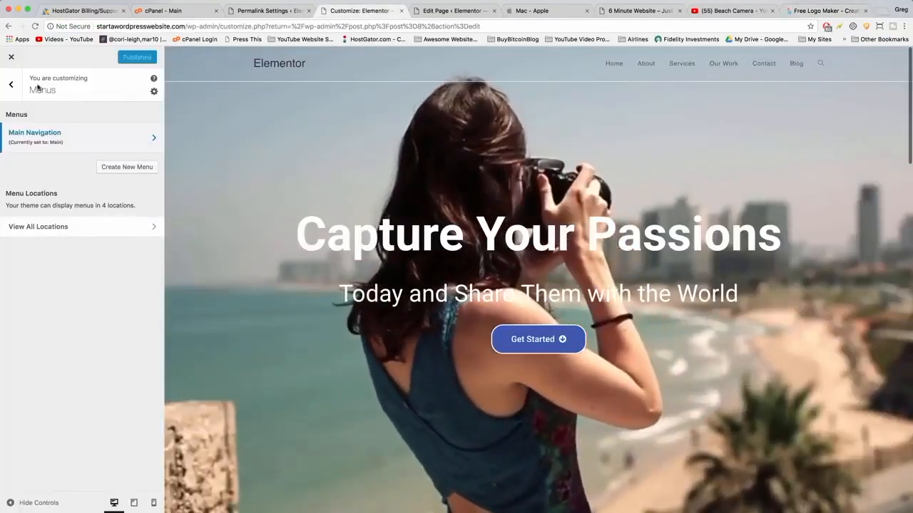
click(10, 84)
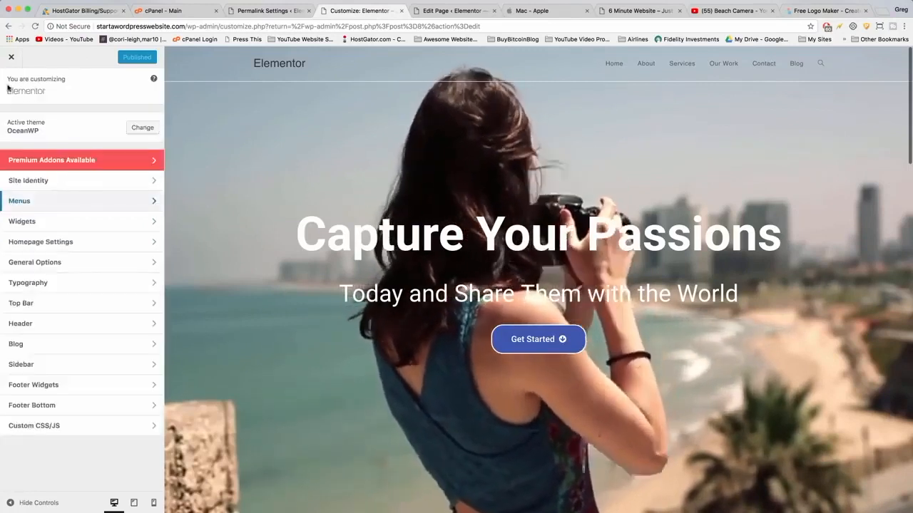
click(20, 324)
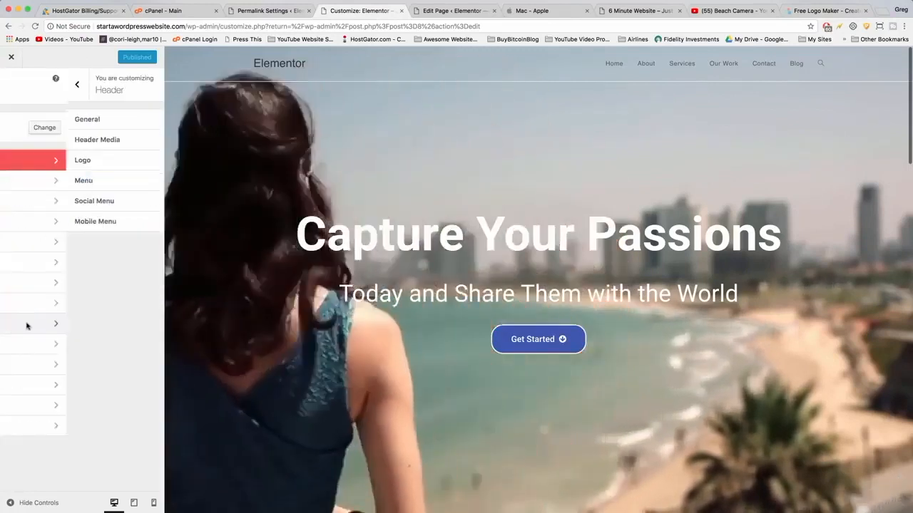
click(144, 160)
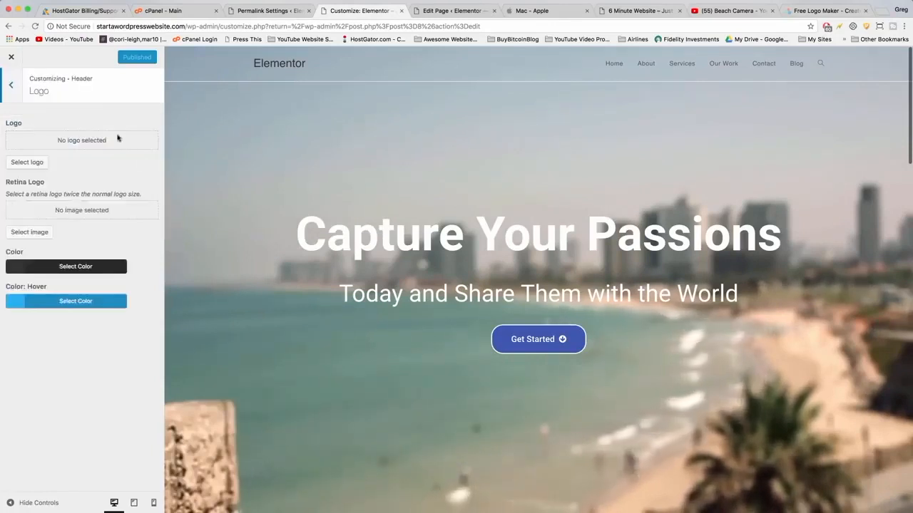
Upload star-blue-logo.png and star-grey-logo.png from Documents and select the blue compass as the site logo.
click(27, 163)
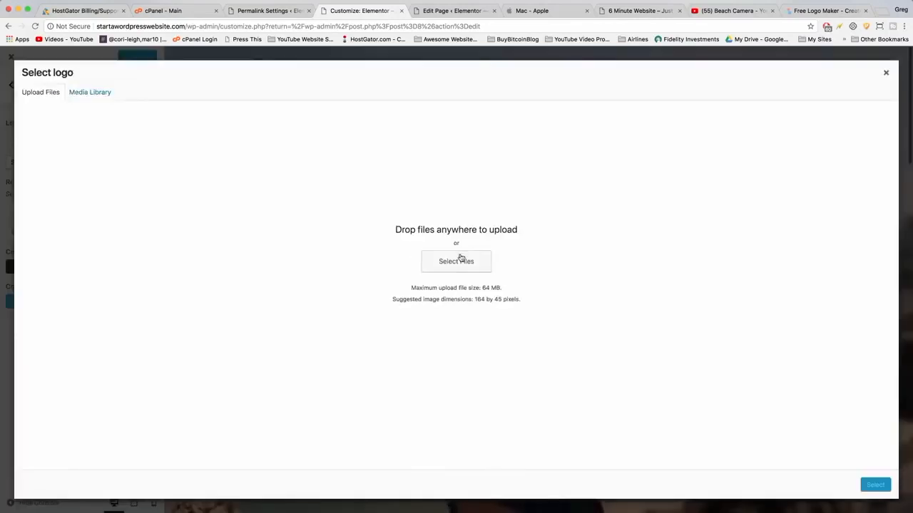
click(461, 259)
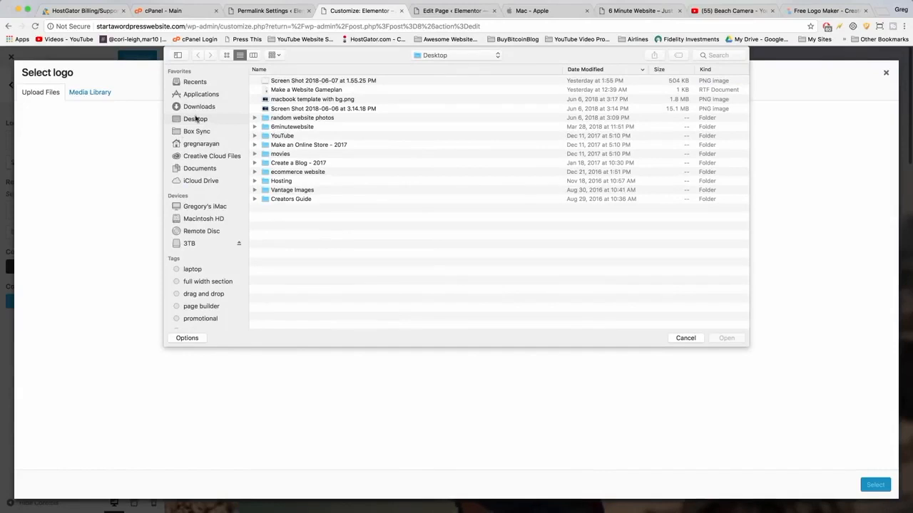
click(200, 169)
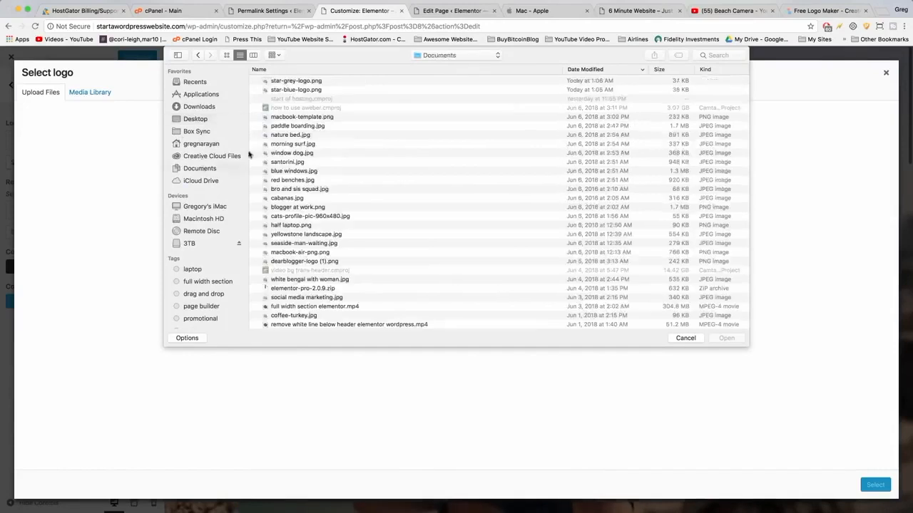
click(300, 92)
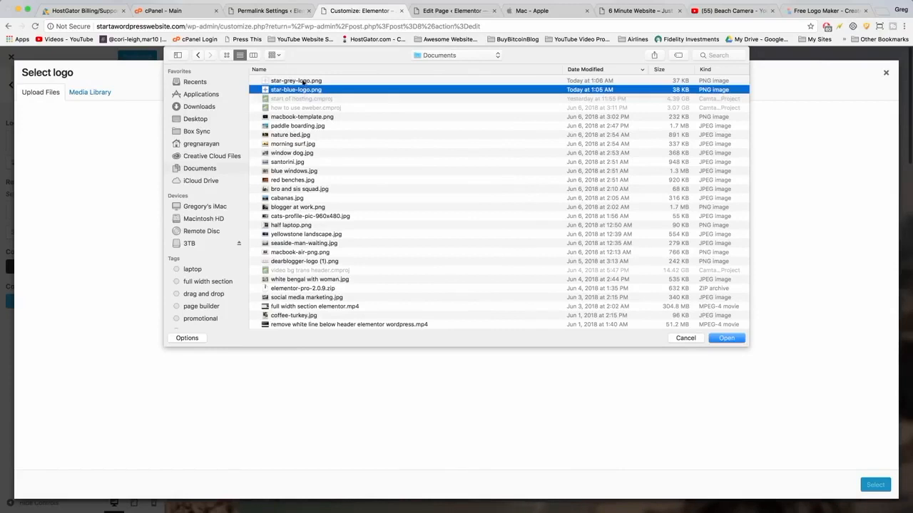
shift+click(303, 82)
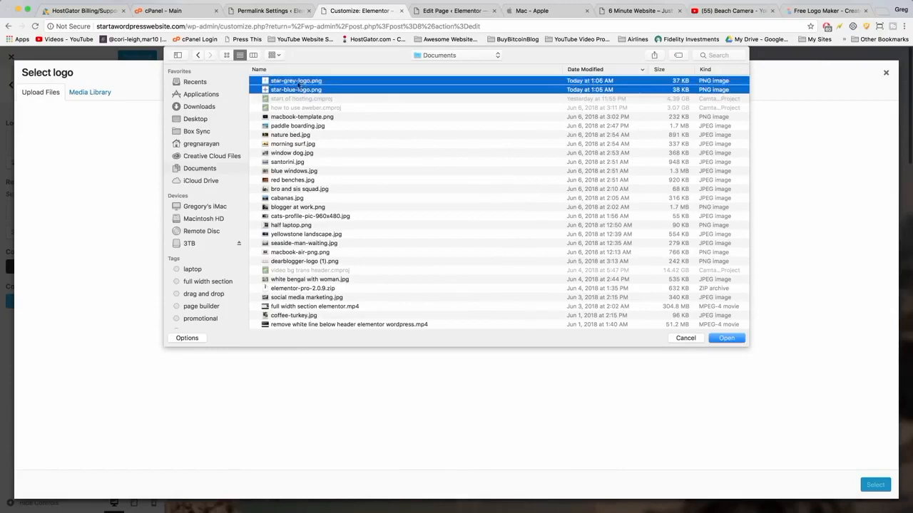
click(724, 338)
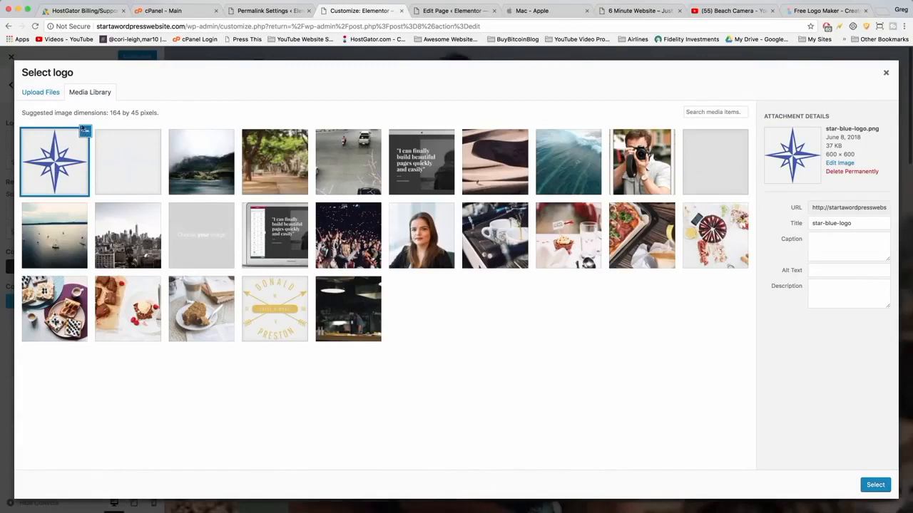
click(874, 485)
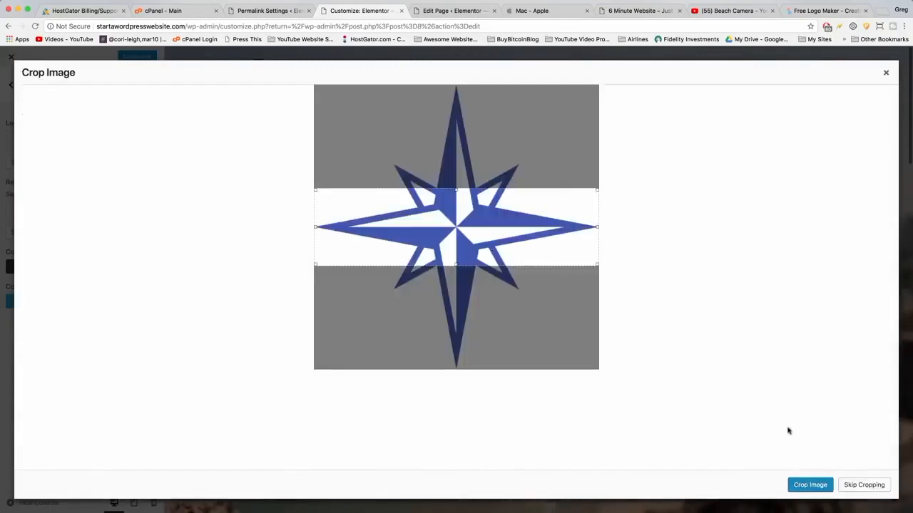
Skip cropping the logo, set its max width to 72 px and max height to 0, and publish.
click(858, 486)
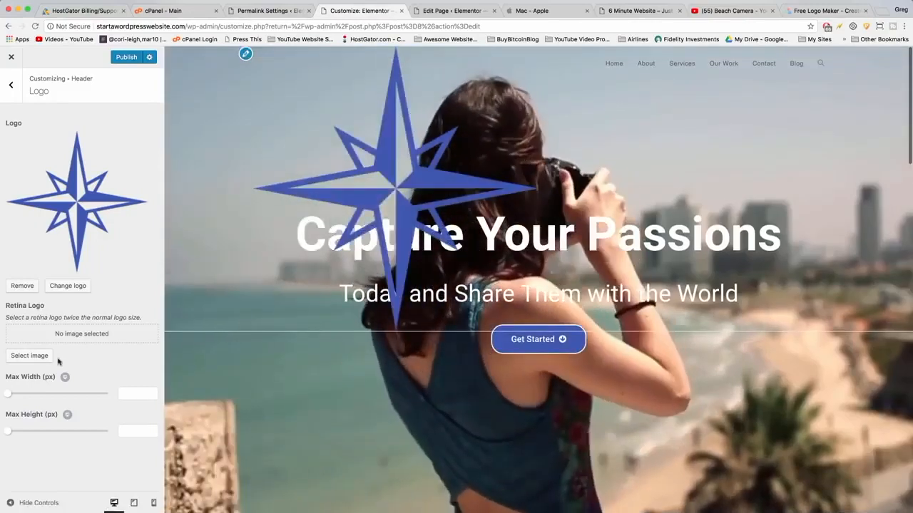
drag(6, 396, 28, 396)
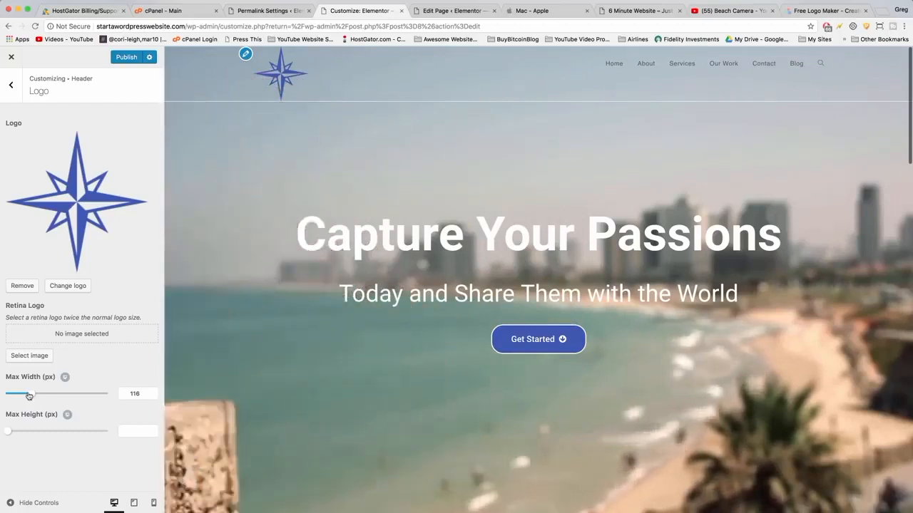
drag(25, 396, 20, 397)
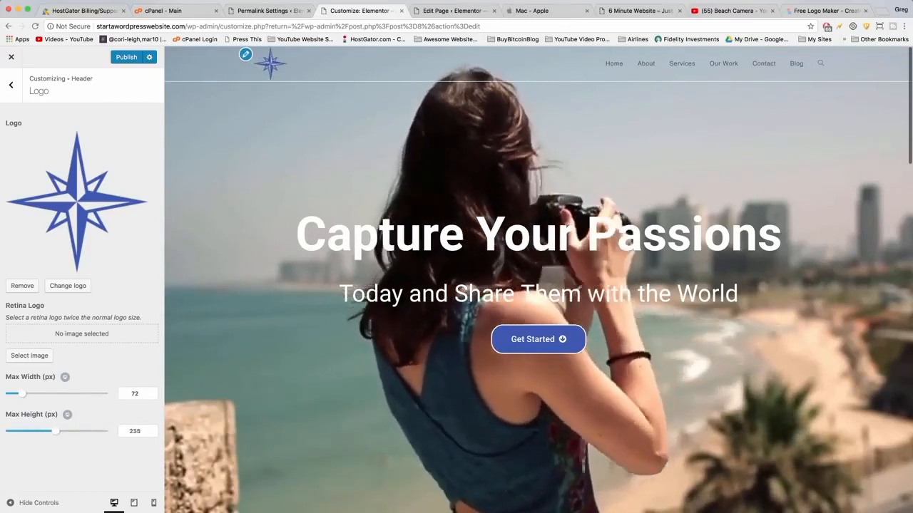
drag(56, 432, 8, 432)
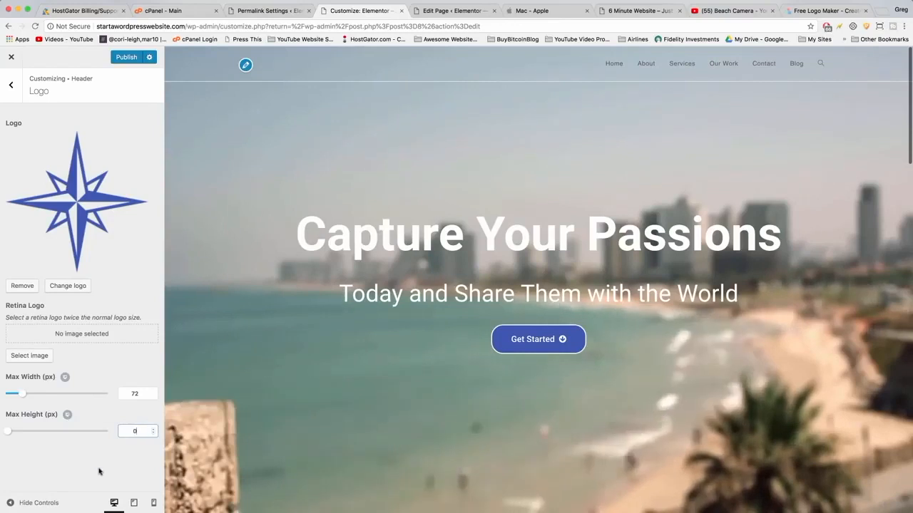
drag(8, 431, 9, 432)
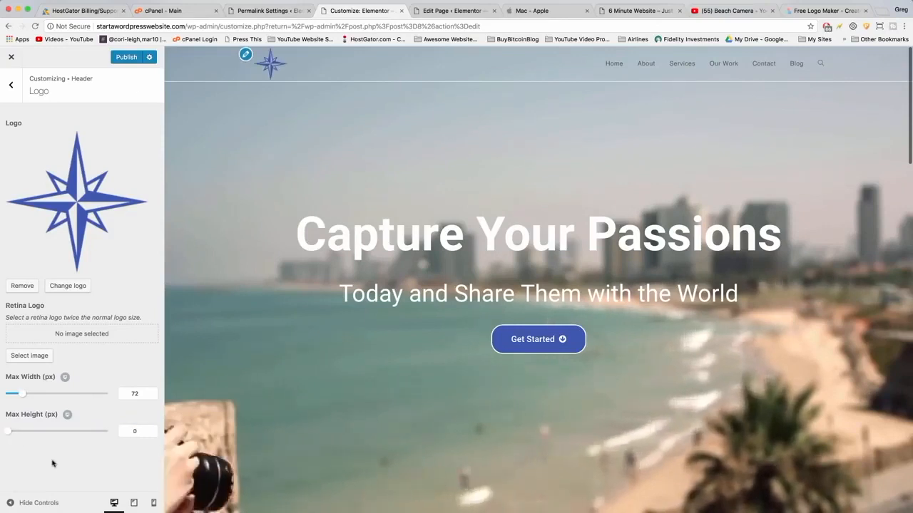
click(126, 57)
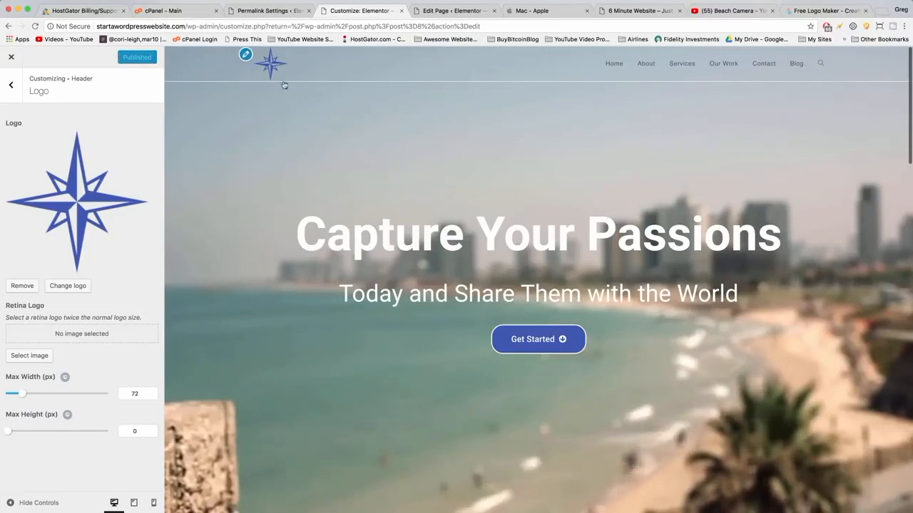
Turn off the header border bottom in the Header General settings and publish.
click(12, 87)
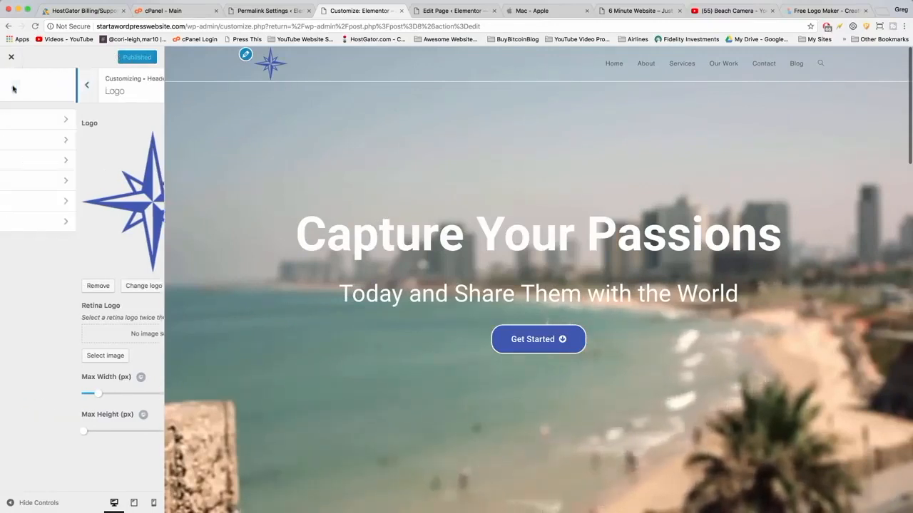
click(58, 121)
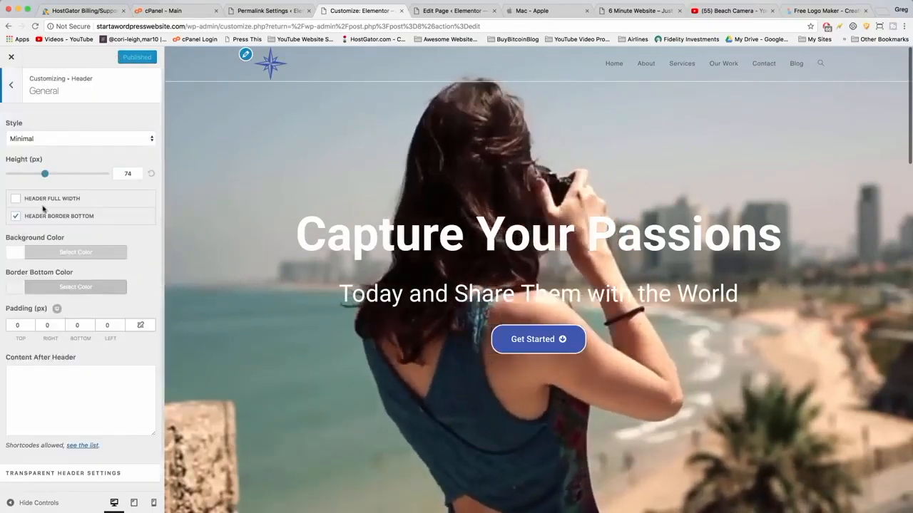
click(15, 217)
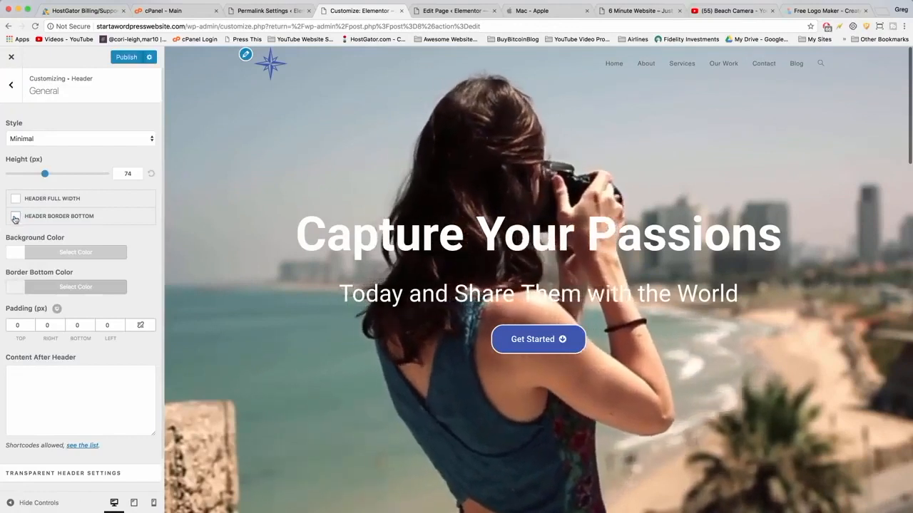
click(126, 58)
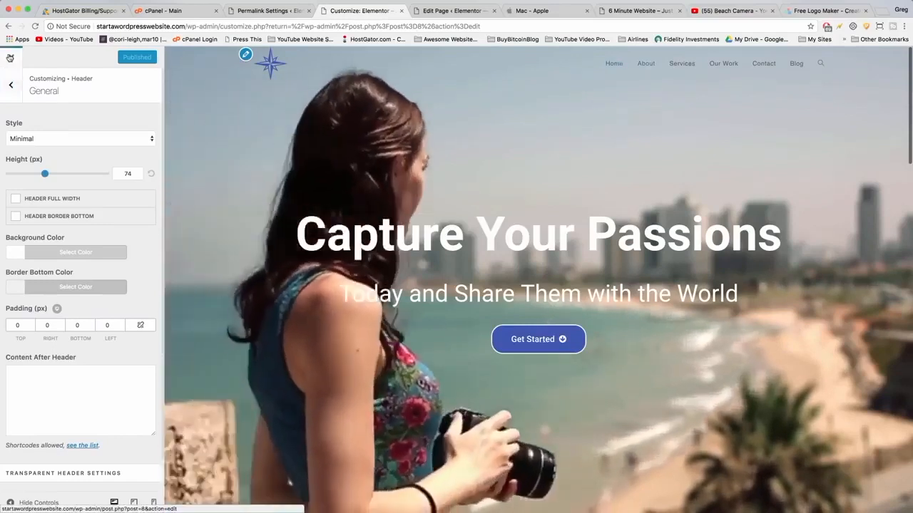
Leave the Customizer and open the Menu section of the Front Page's OceanWP settings.
click(10, 58)
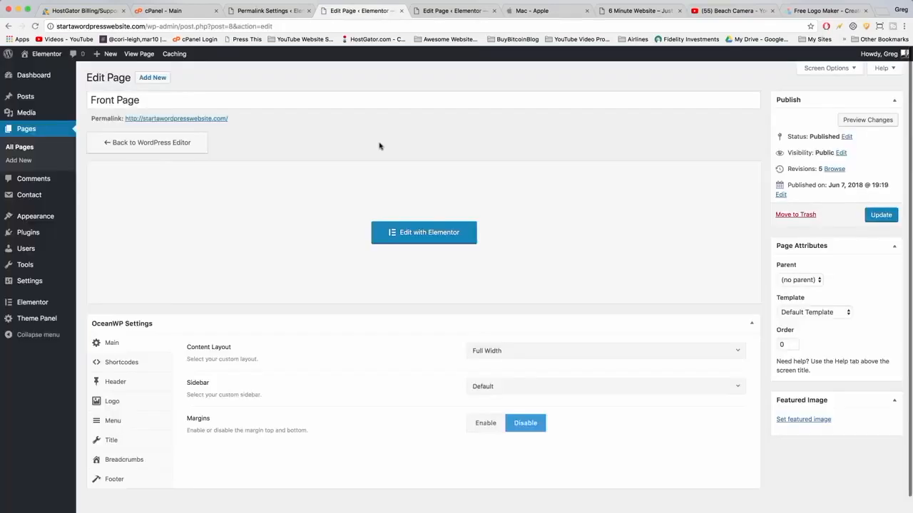
scroll(261, 329, down, 1)
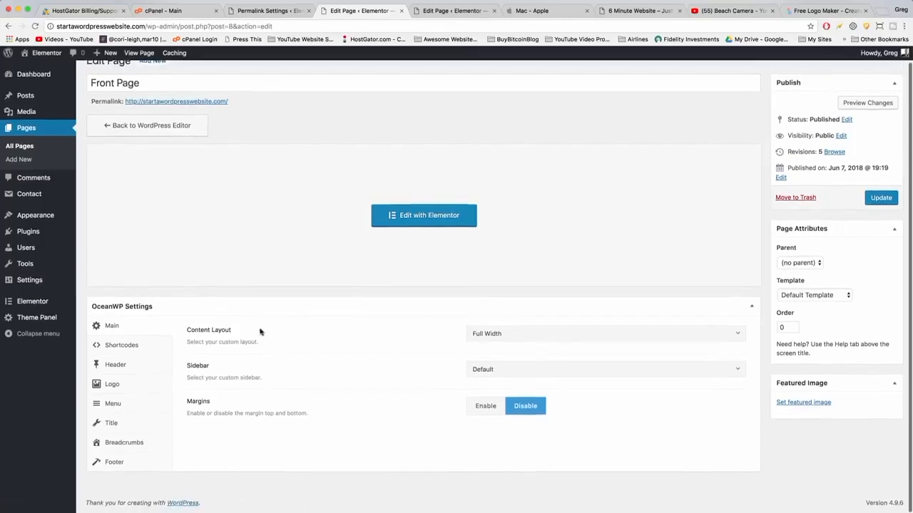
click(139, 407)
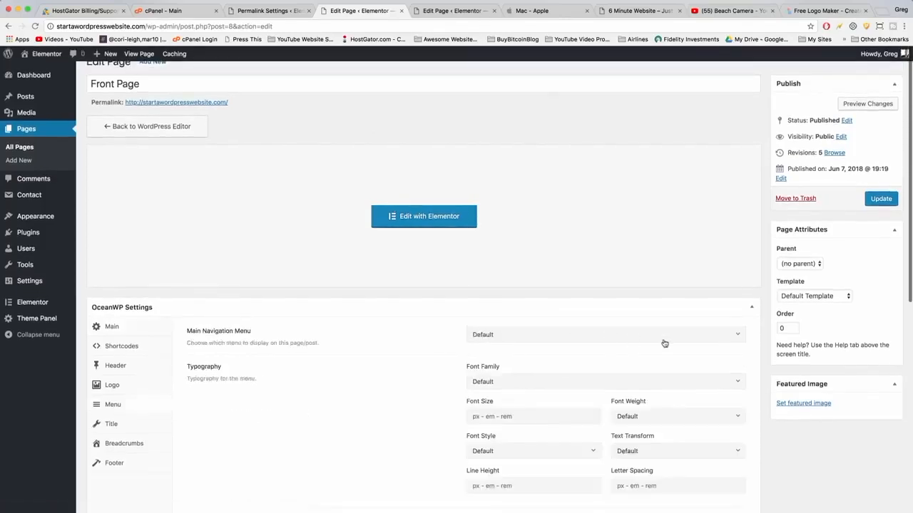
scroll(543, 328, down, 3)
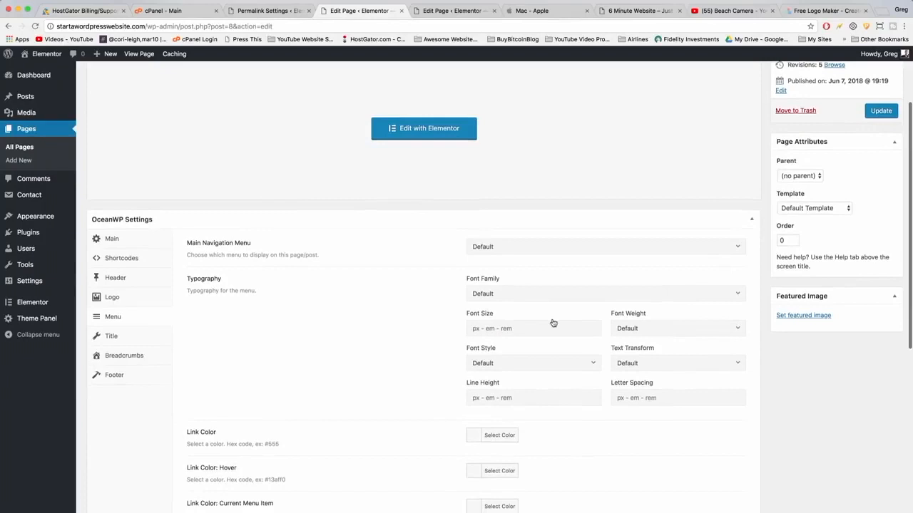
scroll(552, 323, down, 5)
Copy the Get Started button's background colour hex code #4054b2 from its Elementor style settings.
click(475, 243)
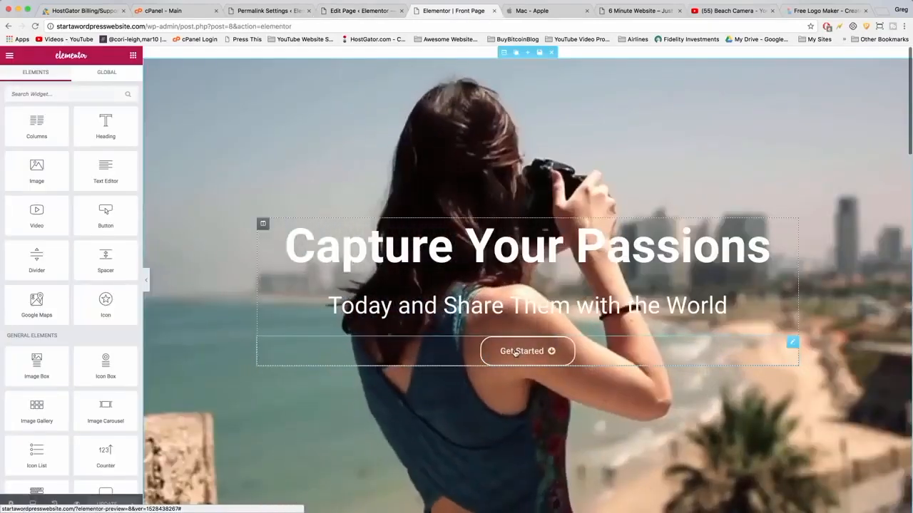
click(516, 352)
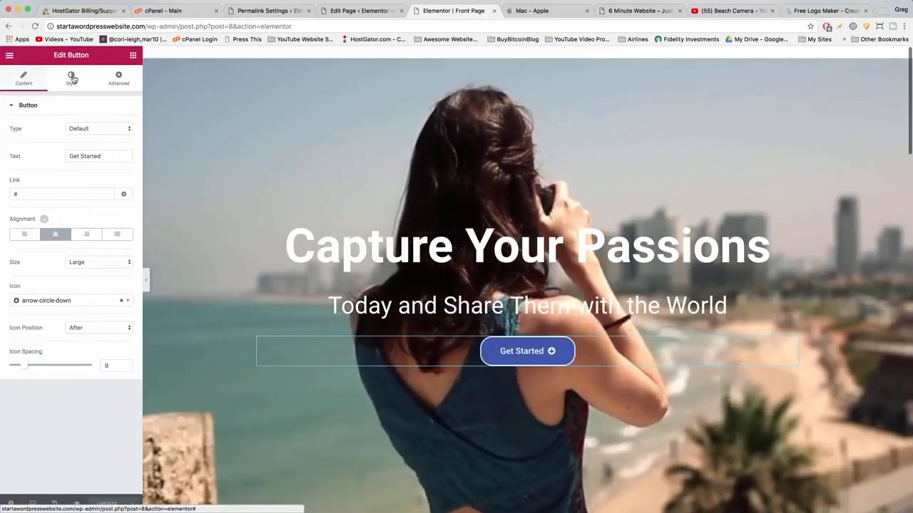
click(72, 78)
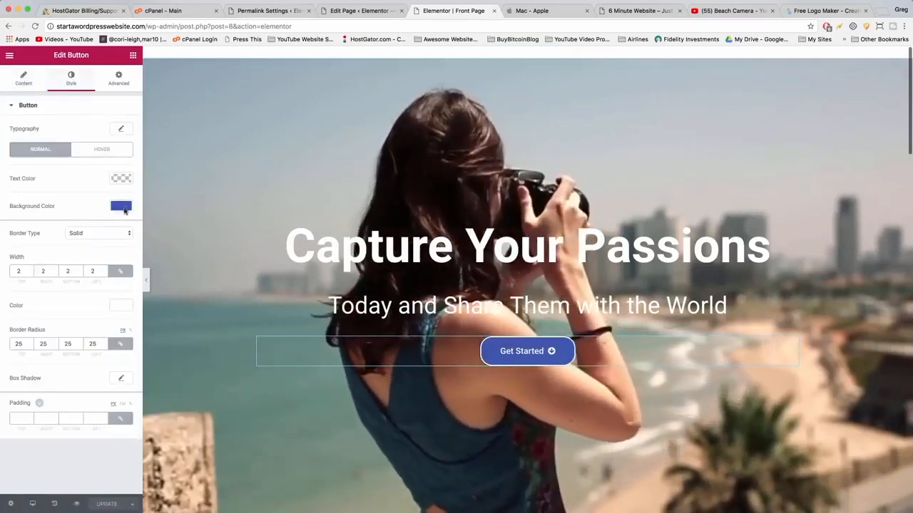
click(121, 207)
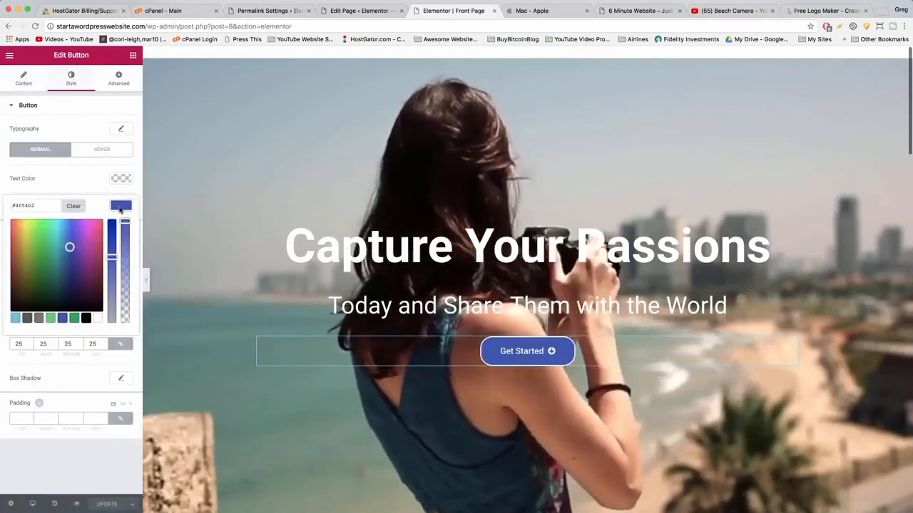
triple_click(20, 204)
right_click(30, 206)
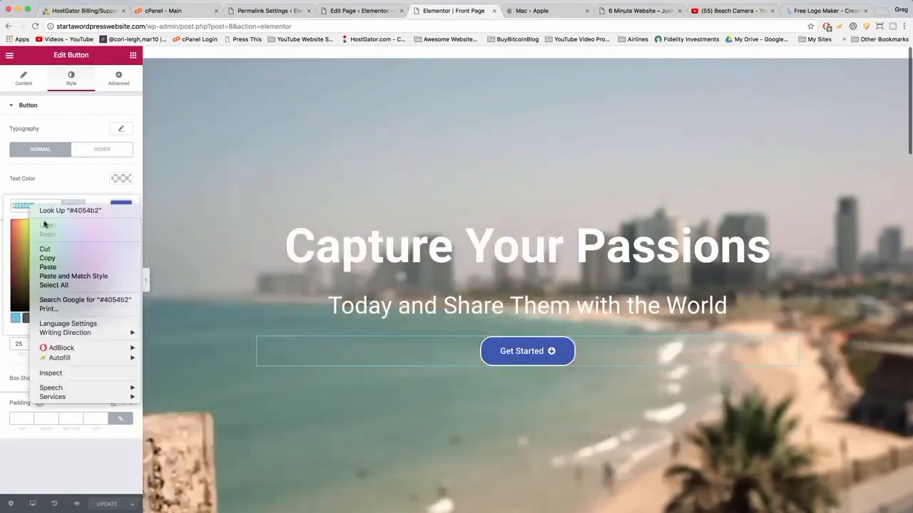
click(52, 258)
Paste #4054b2 as the menu Link Color in the Front Page's OceanWP settings and update the page.
click(360, 11)
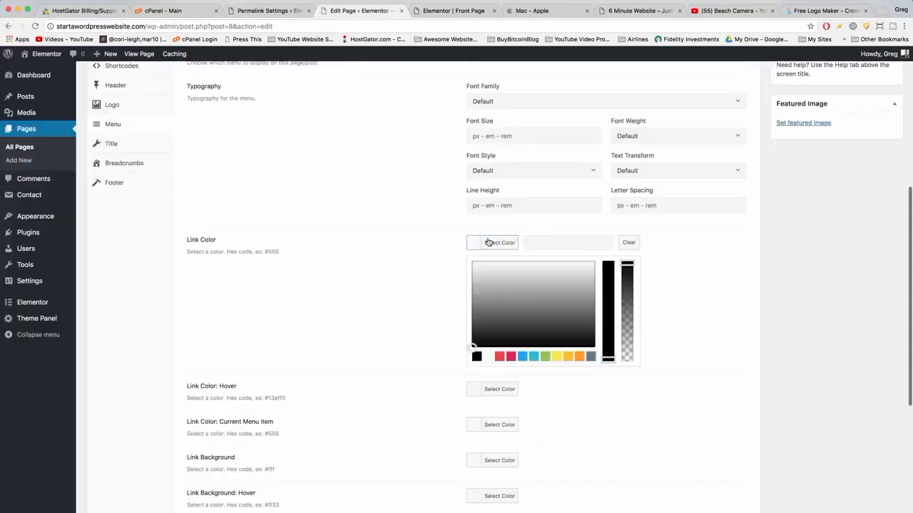
right_click(552, 242)
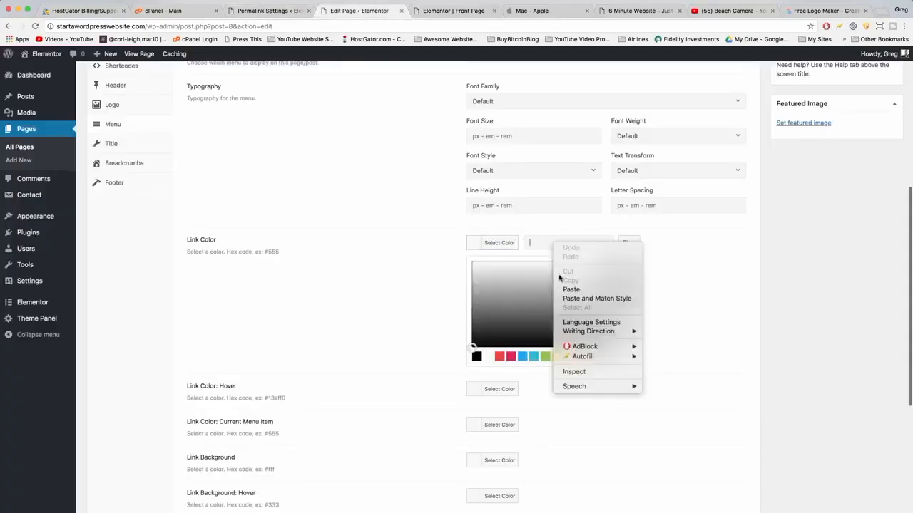
click(569, 289)
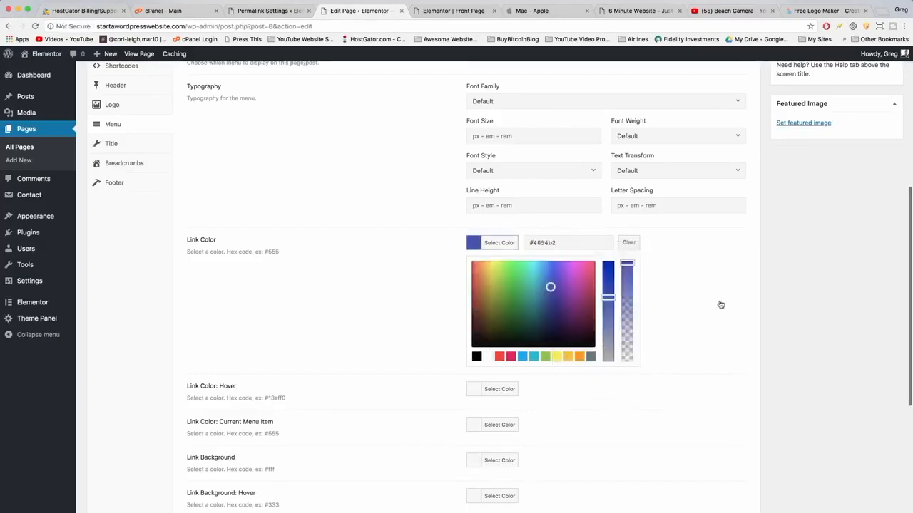
scroll(720, 305, up, 5)
click(882, 216)
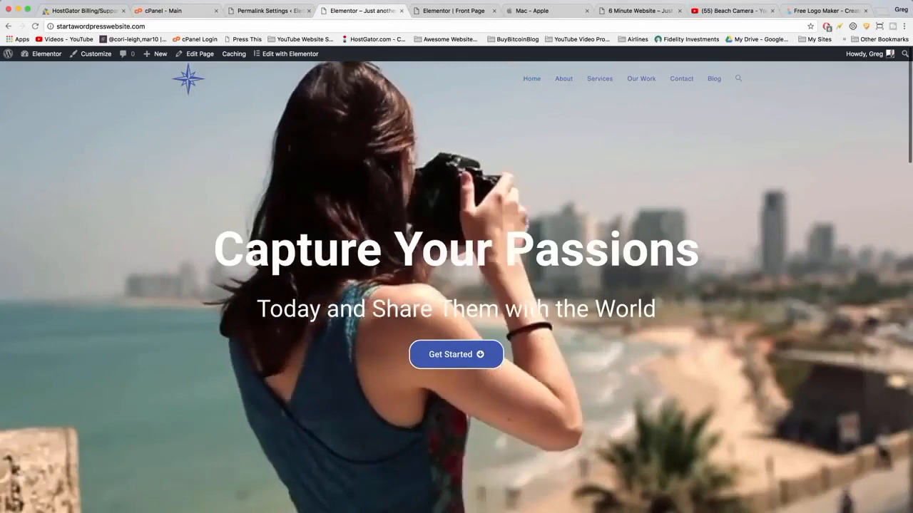
Scroll through the live front page to review the header logo and menu.
scroll(602, 286, down, 10)
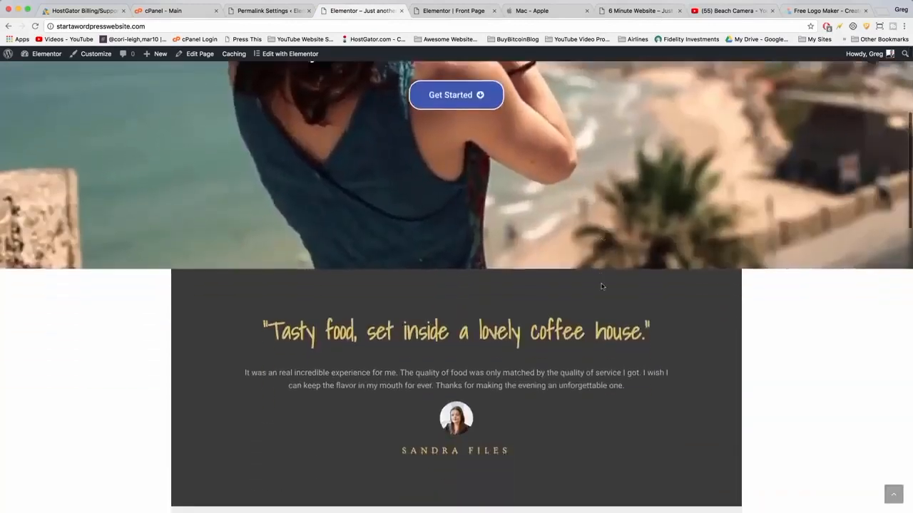
scroll(601, 282, down, 8)
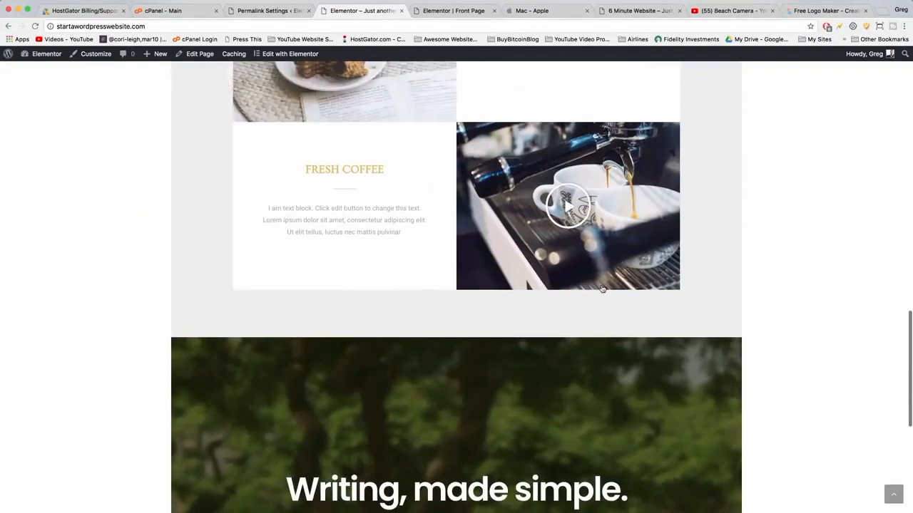
scroll(601, 288, down, 6)
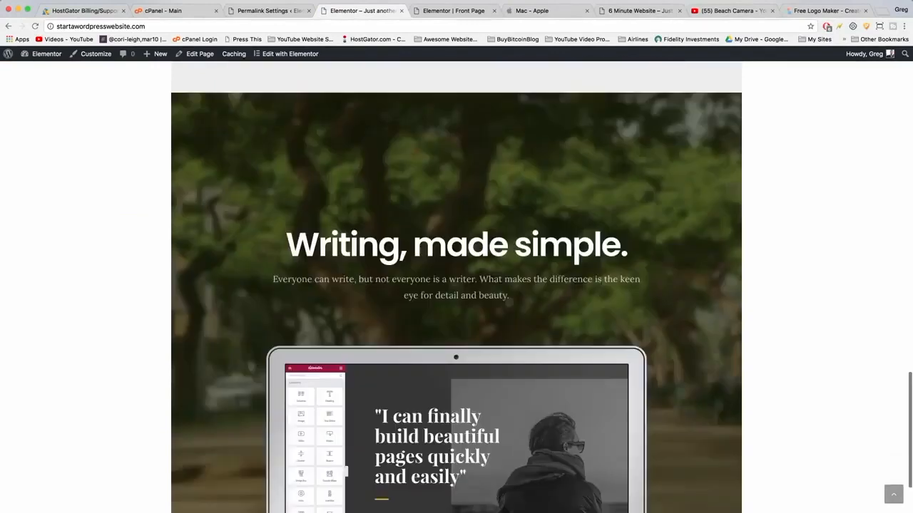
scroll(602, 288, up, 4)
scroll(602, 288, up, 5)
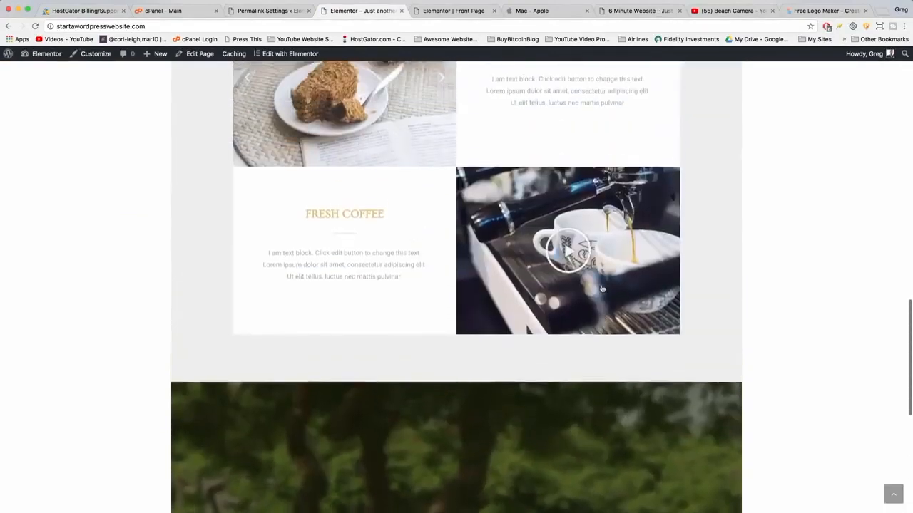
scroll(601, 288, up, 10)
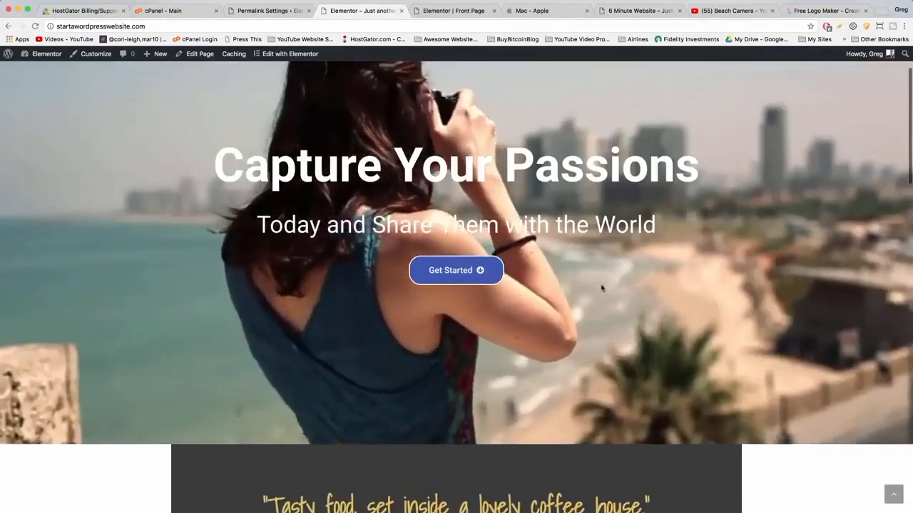
scroll(602, 288, up, 2)
Scroll through the Apple Mac page in another tab for layout reference.
click(543, 15)
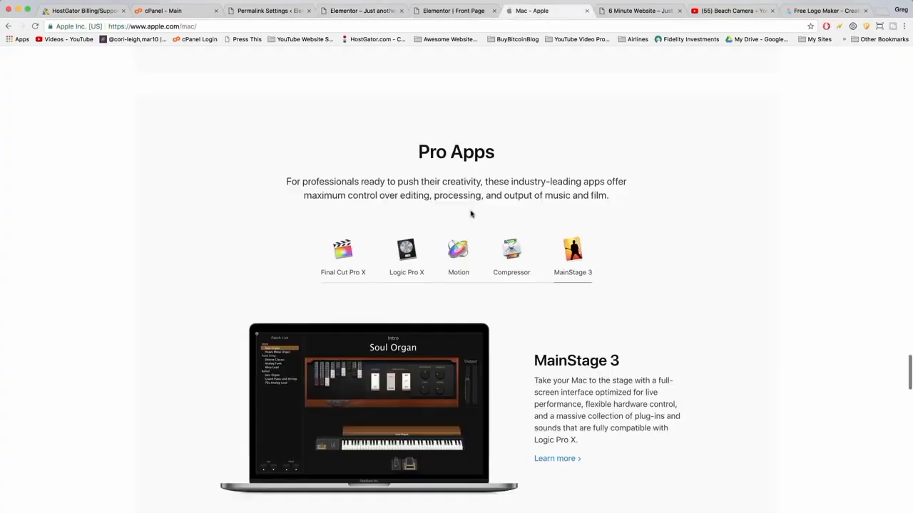
scroll(470, 214, up, 15)
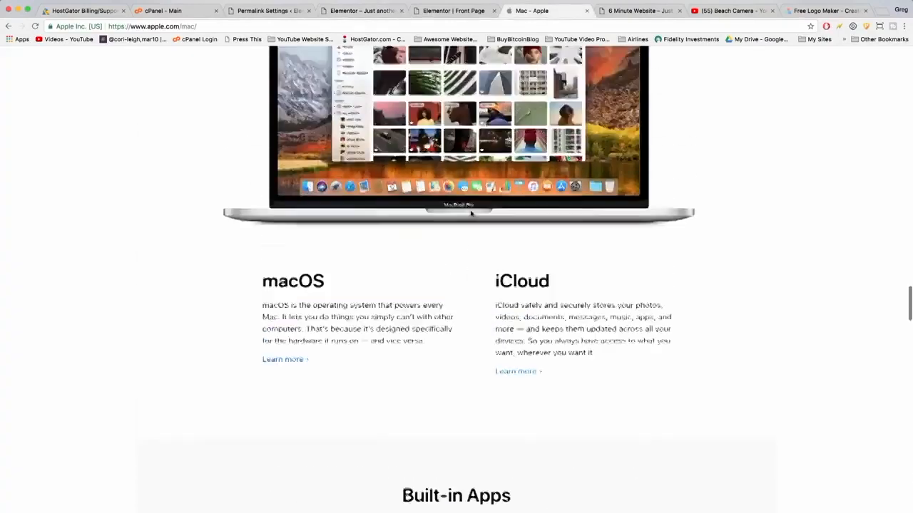
scroll(471, 214, down, 15)
scroll(471, 214, up, 6)
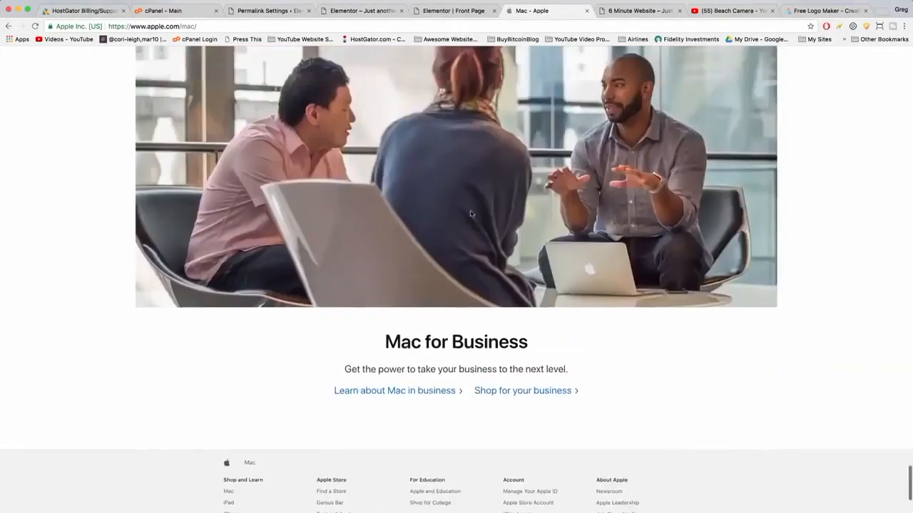
scroll(471, 214, up, 8)
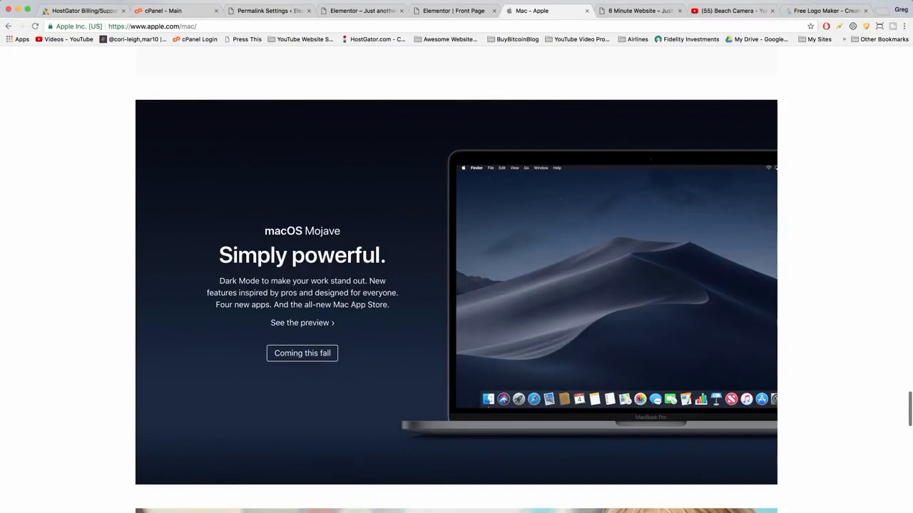
scroll(577, 336, down, 1)
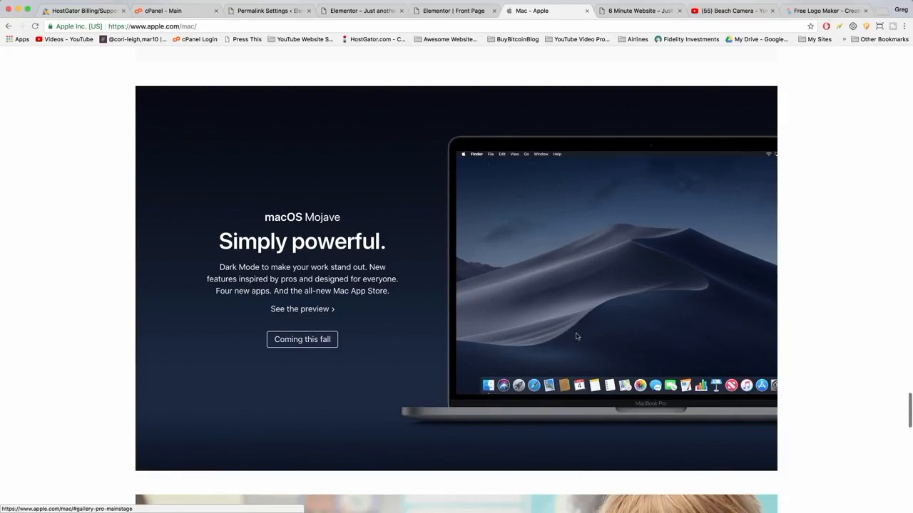
scroll(577, 336, down, 10)
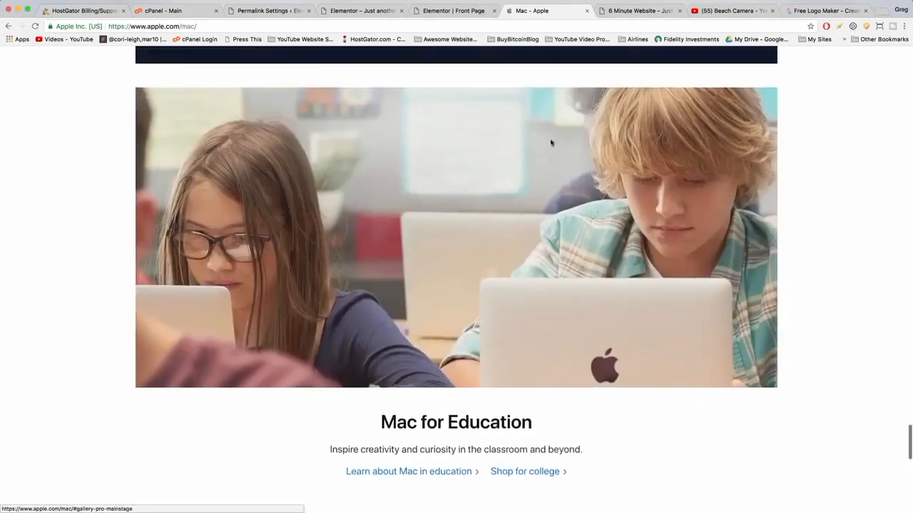
scroll(563, 187, down, 5)
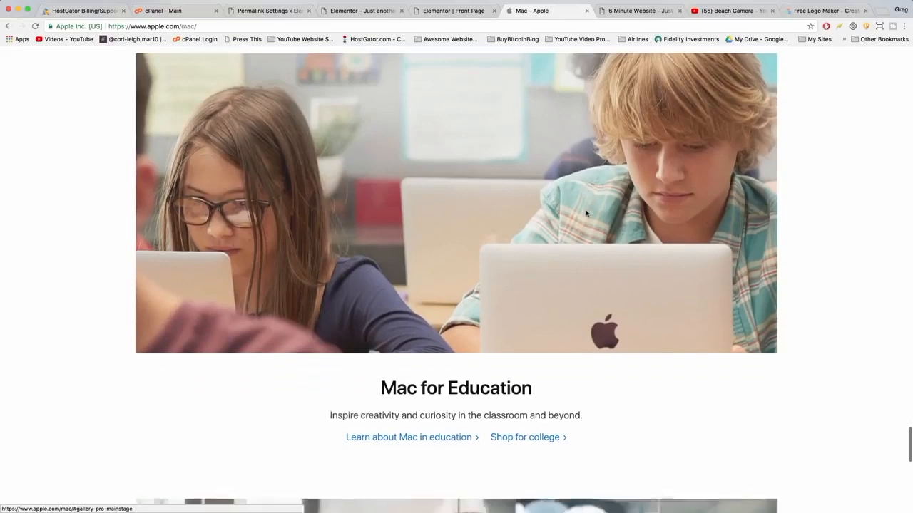
Browse the Apple Mac page's Built-in Apps gallery and sections for layout reference.
scroll(564, 187, down, 5)
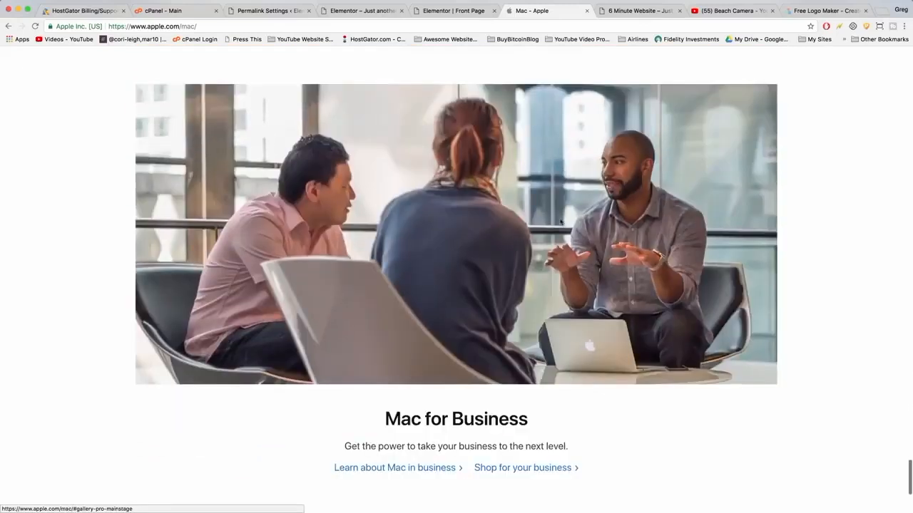
scroll(563, 220, down, 4)
scroll(560, 216, up, 8)
scroll(560, 217, up, 20)
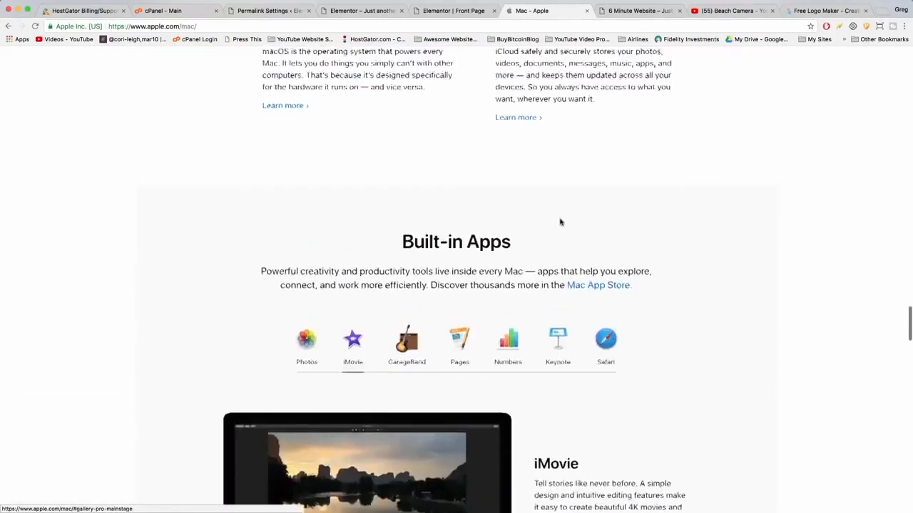
scroll(560, 217, down, 3)
click(557, 214)
click(605, 212)
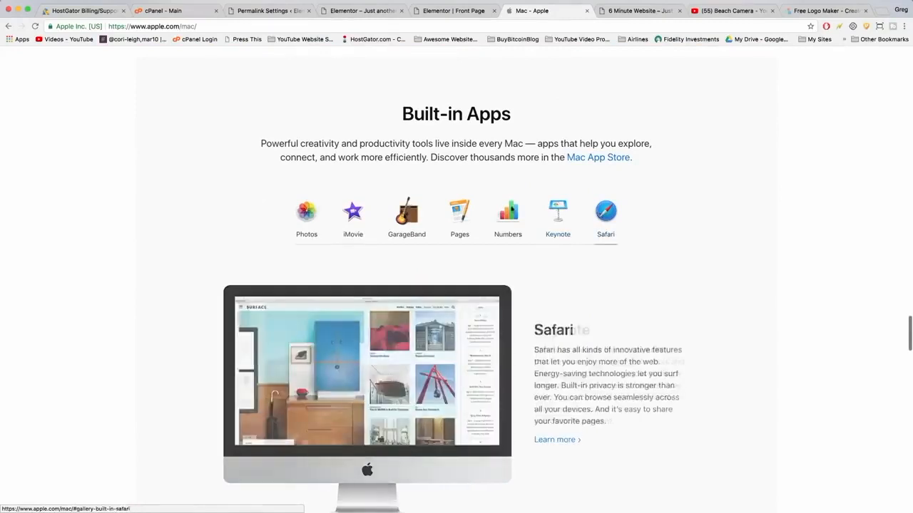
click(508, 212)
click(454, 218)
click(407, 212)
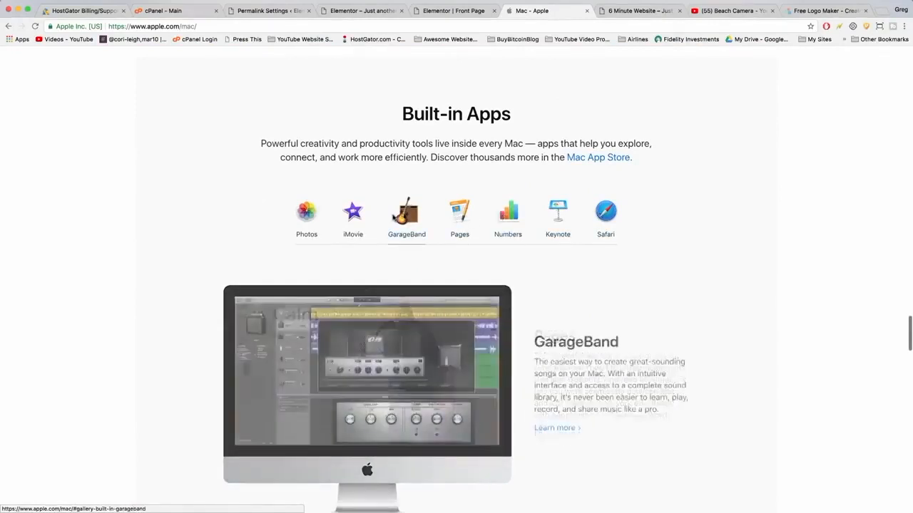
scroll(393, 216, down, 6)
scroll(392, 217, down, 10)
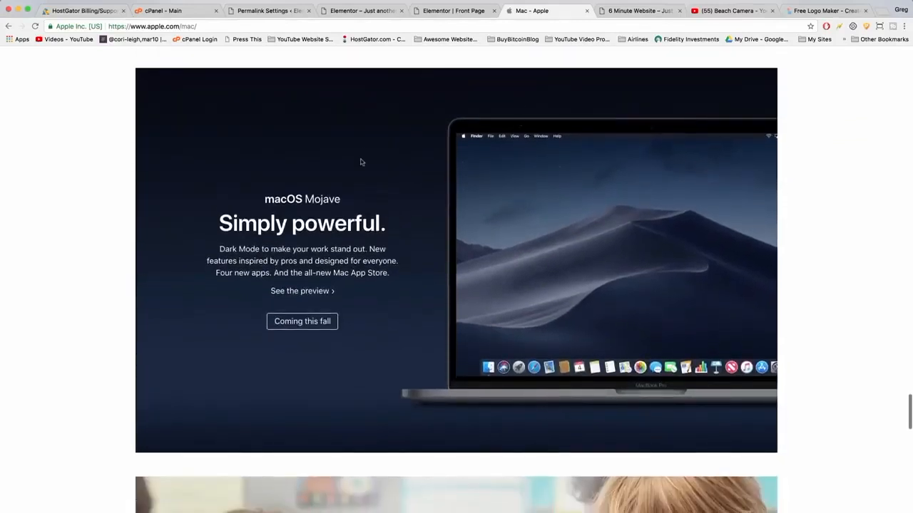
Add a new two-column section directly below the hero on the front page in Elementor.
click(457, 12)
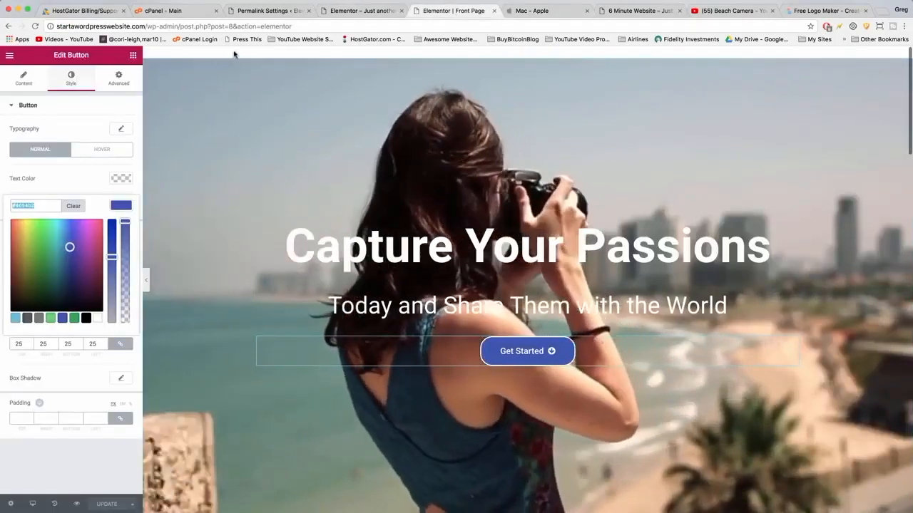
scroll(234, 54, down, 10)
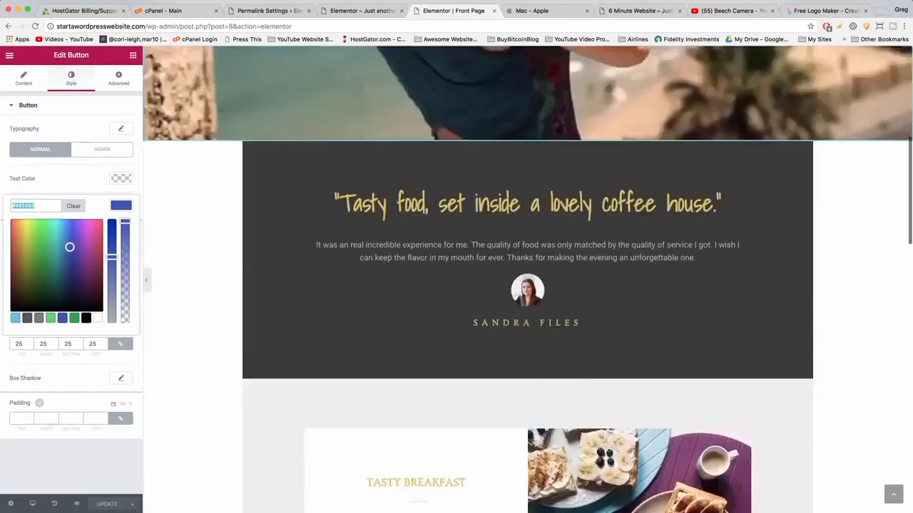
scroll(480, 122, down, 5)
scroll(480, 123, up, 8)
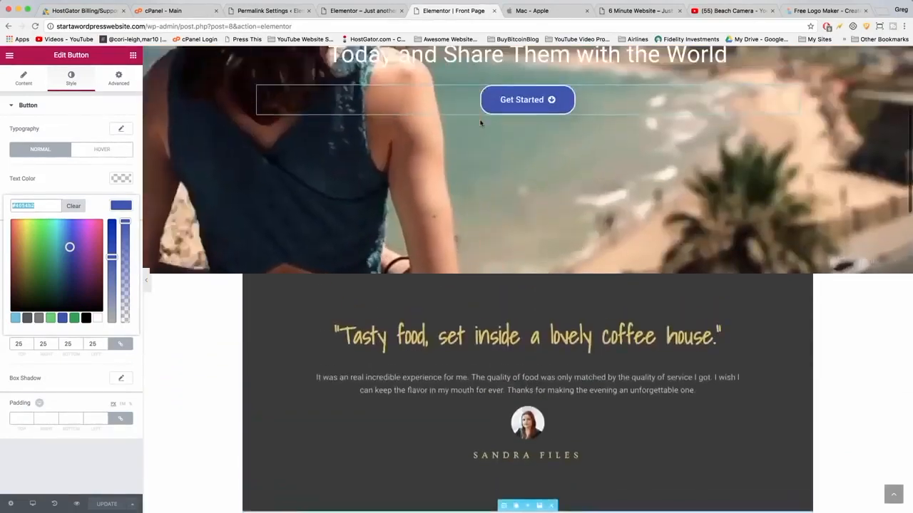
scroll(480, 122, up, 1)
scroll(510, 127, up, 2)
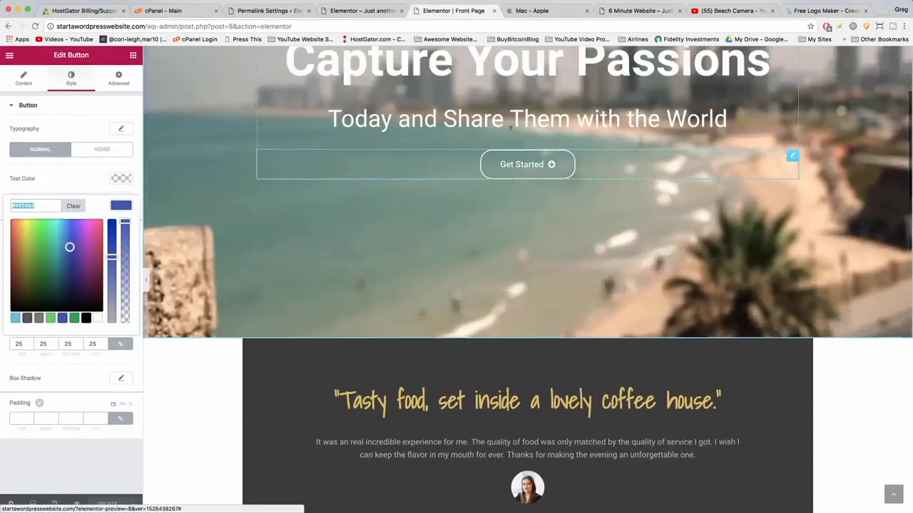
scroll(511, 127, up, 2)
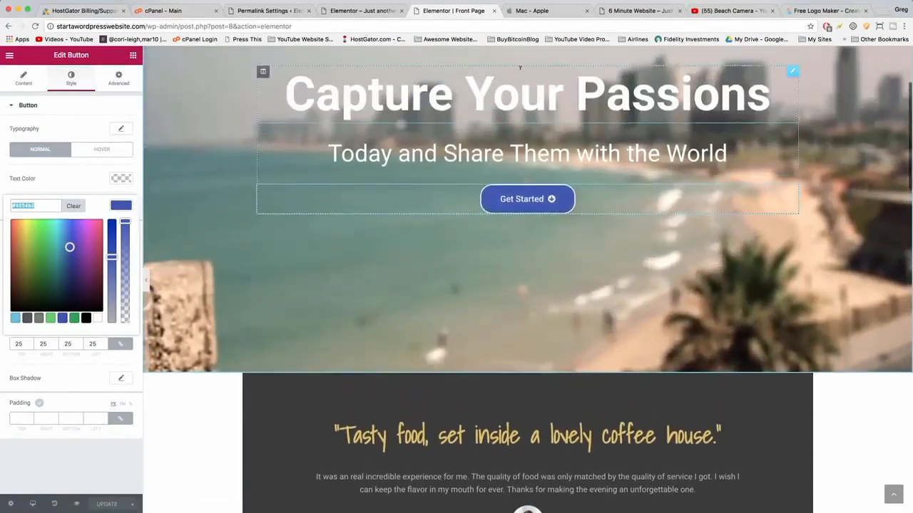
scroll(557, 285, down, 2)
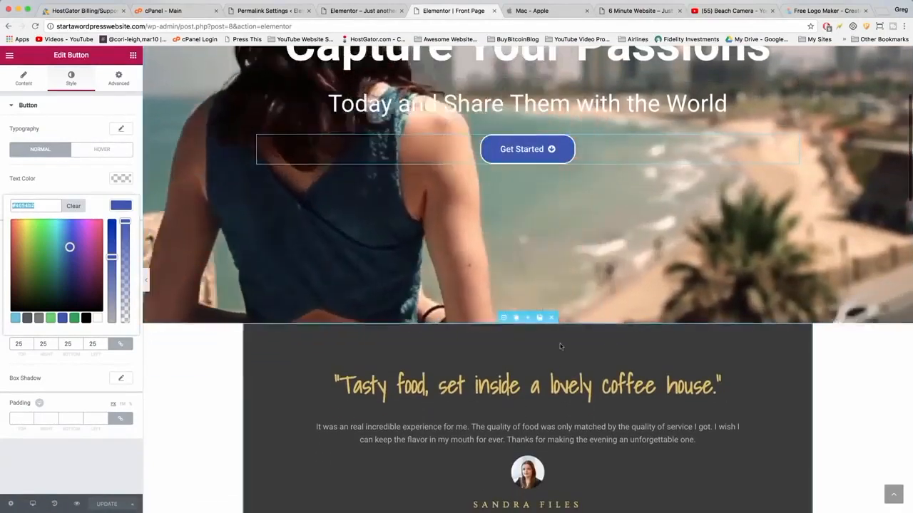
click(527, 317)
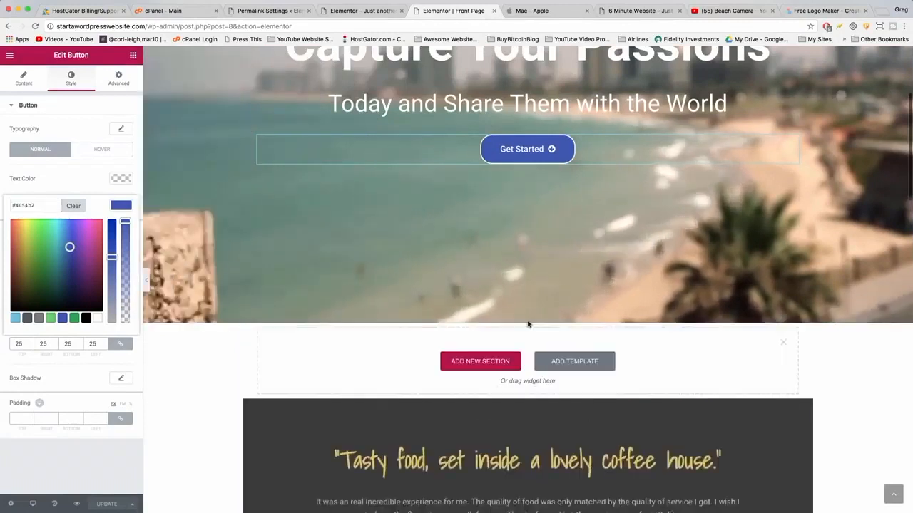
click(489, 362)
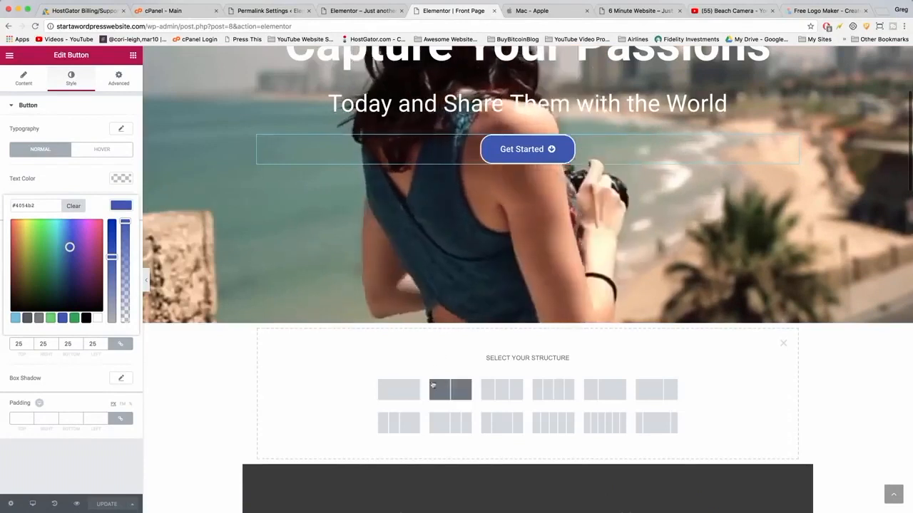
click(446, 389)
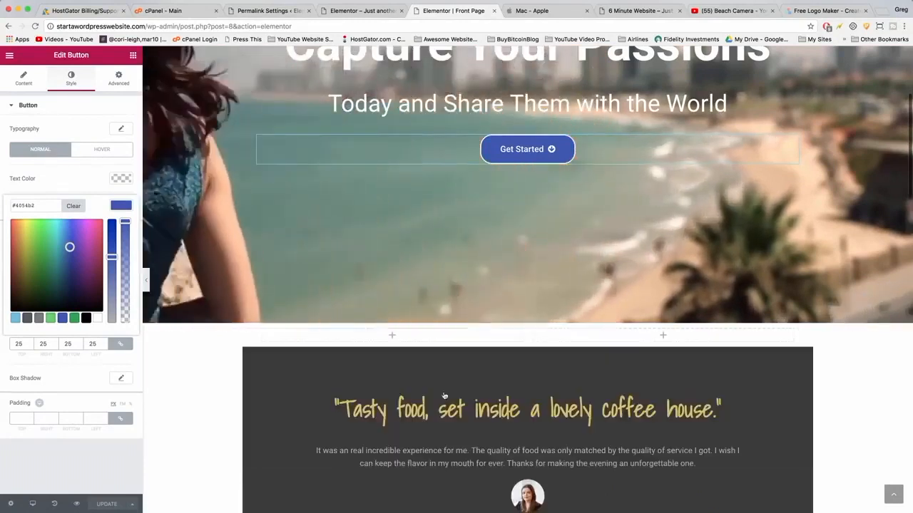
Fill the new section's left column with Heading, Text Editor and Button widgets.
click(133, 56)
click(524, 11)
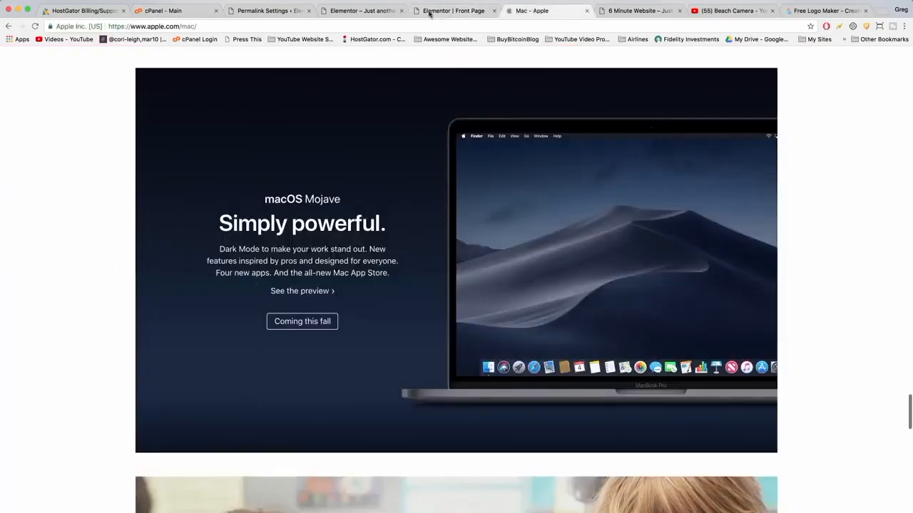
click(447, 15)
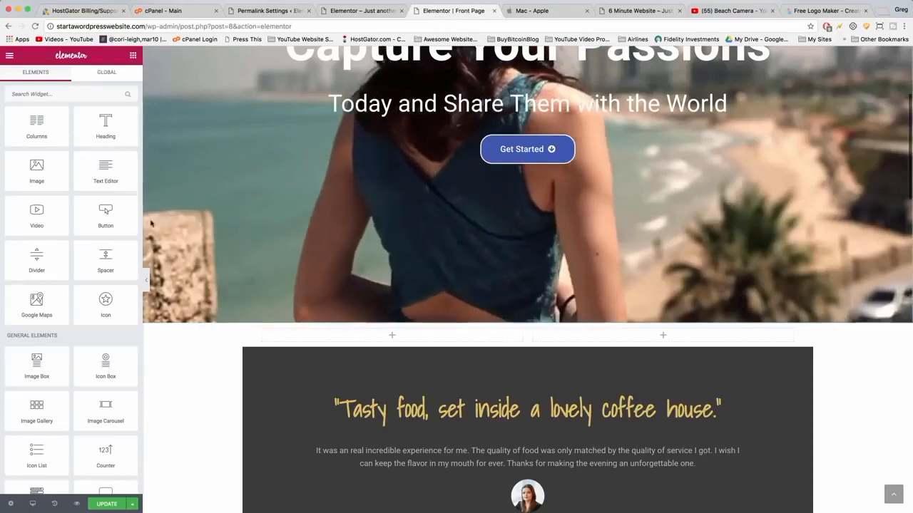
drag(106, 125, 388, 334)
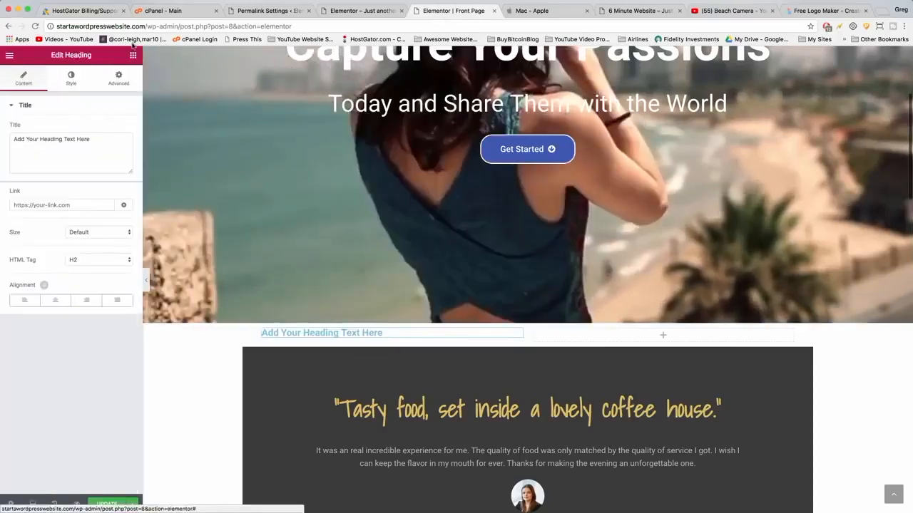
click(133, 55)
drag(114, 192, 347, 341)
drag(105, 214, 286, 385)
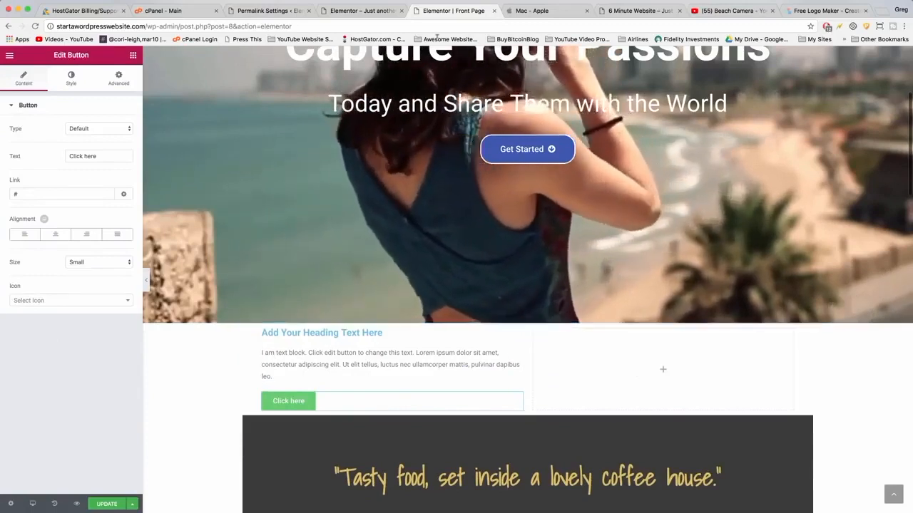
Copy the file URL of the ma.png laptop image from the WordPress Media Library.
click(540, 10)
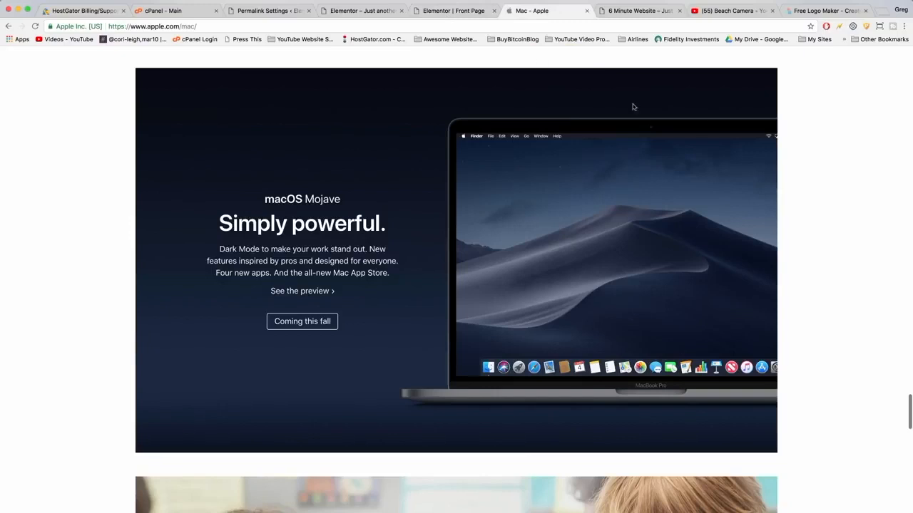
click(446, 8)
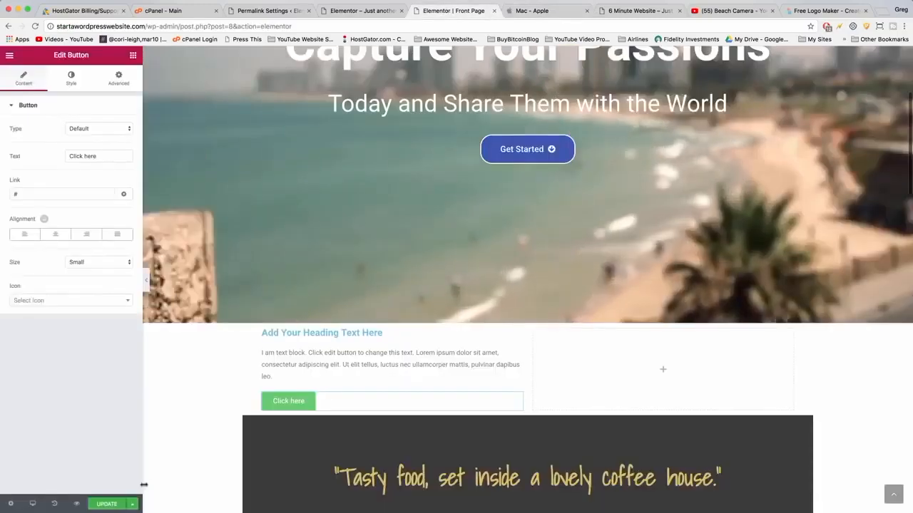
click(361, 11)
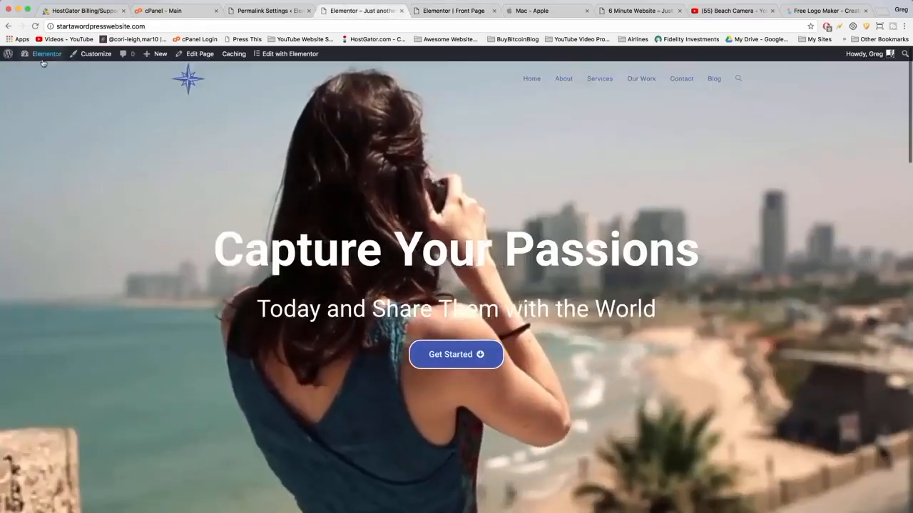
mouse_move(43, 63)
click(43, 63)
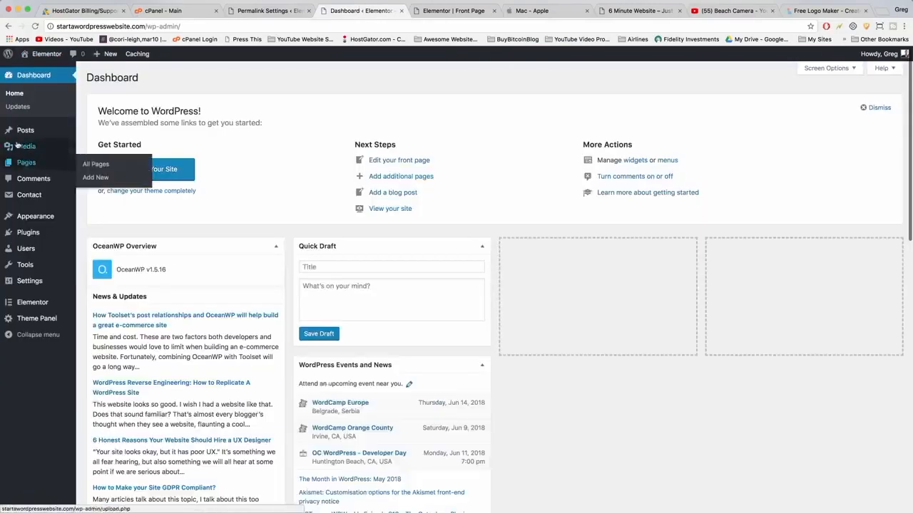
click(25, 151)
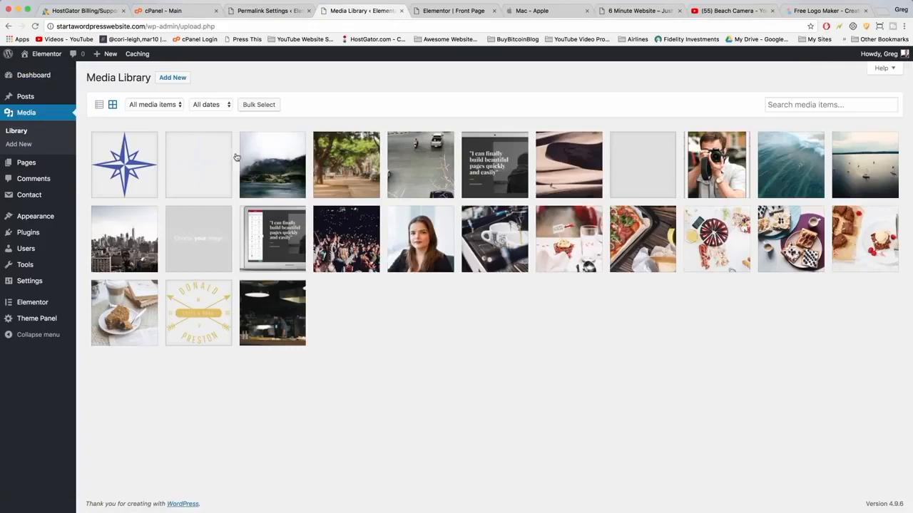
click(291, 249)
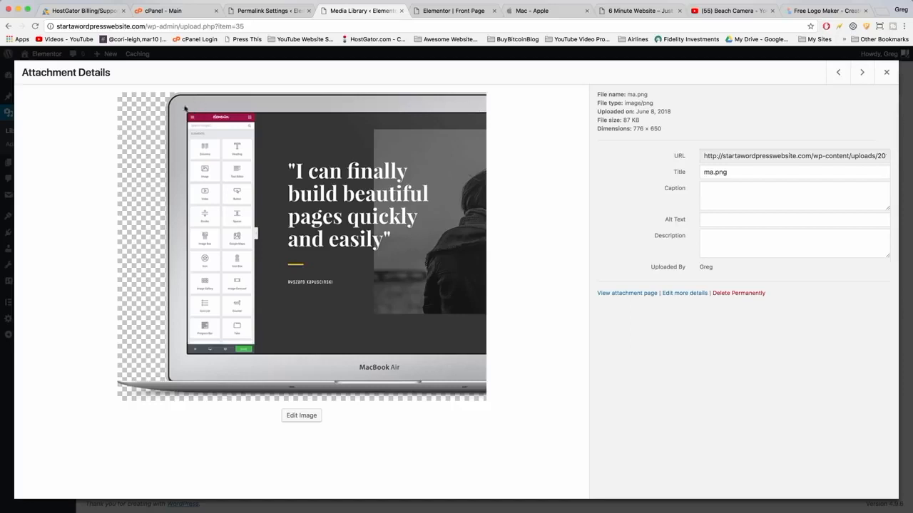
click(729, 155)
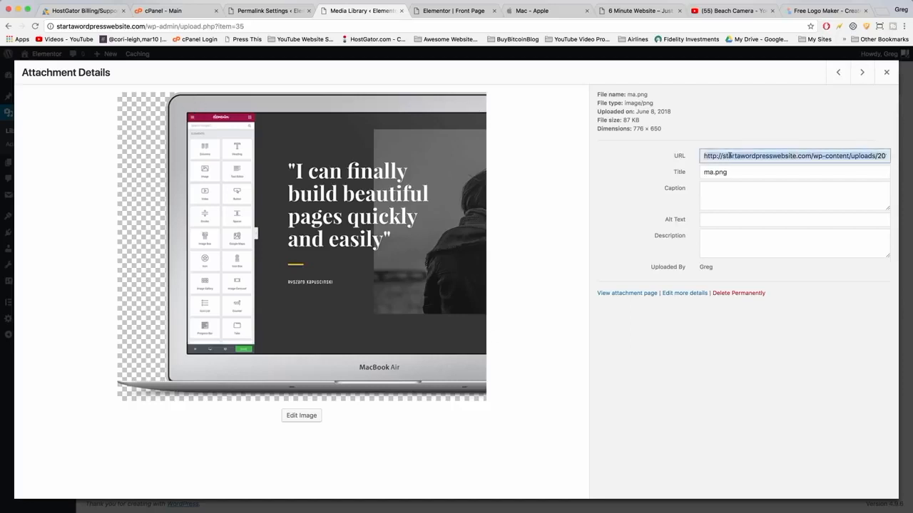
right_click(728, 154)
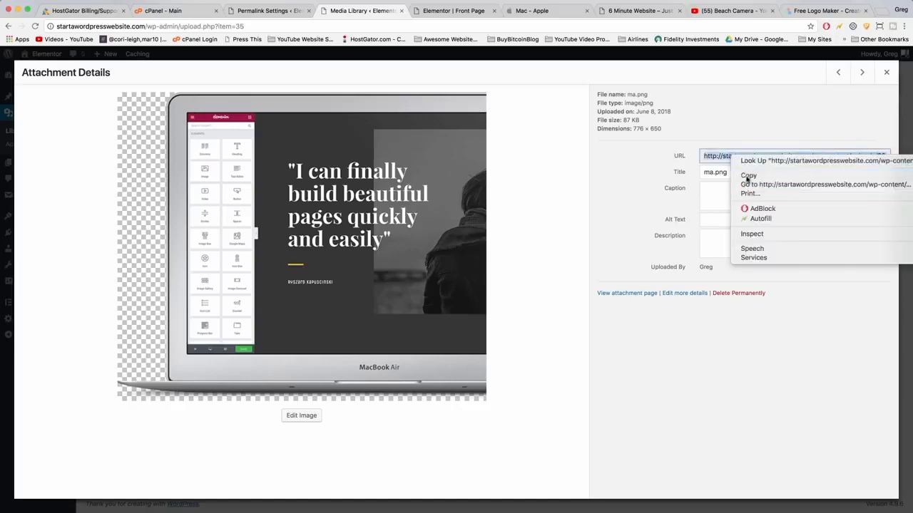
click(748, 176)
Open the copied ma.png image URL in a new browser tab.
click(881, 11)
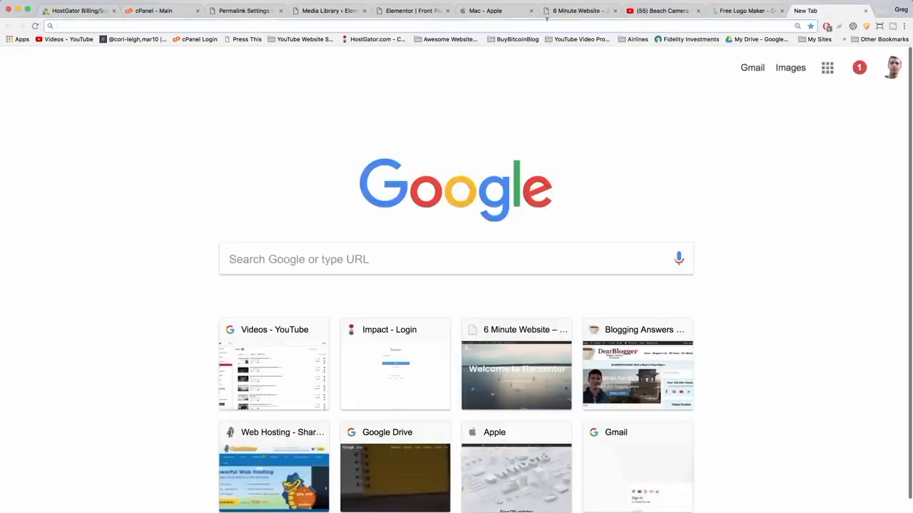
right_click(546, 21)
click(557, 41)
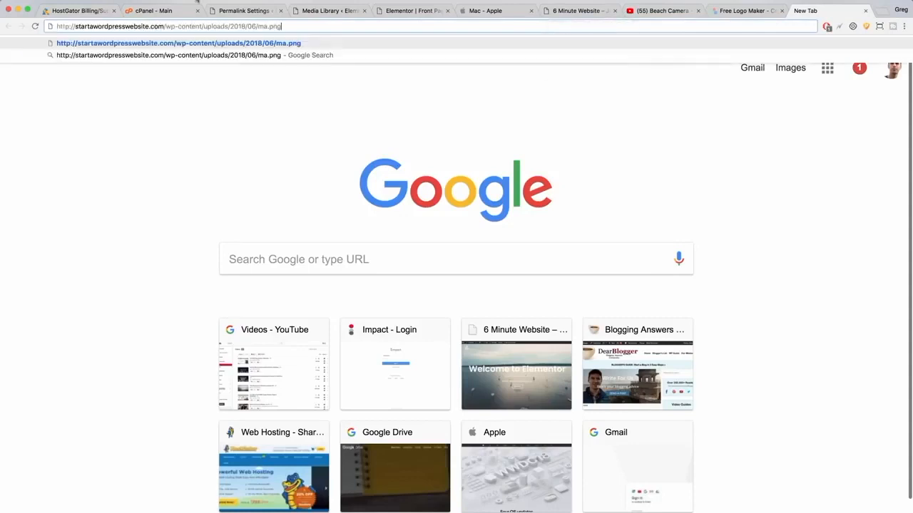
key(Return)
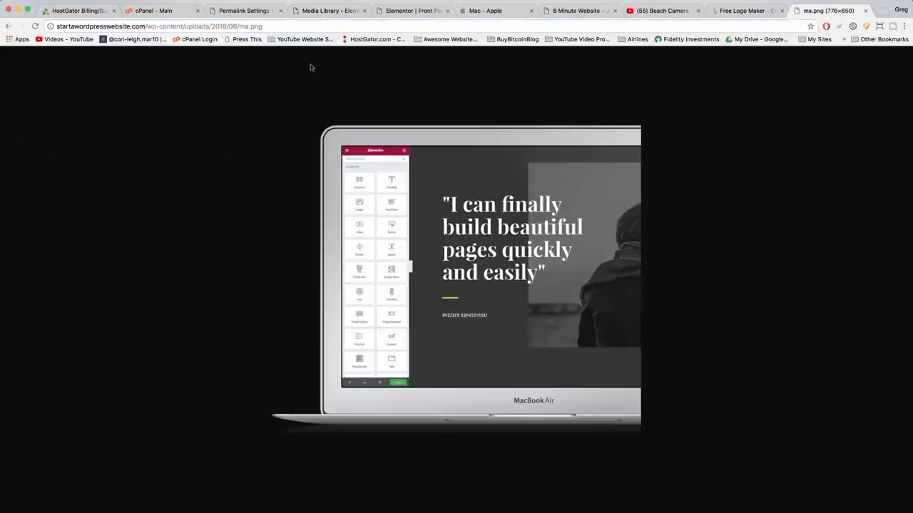
Save the laptop image to Documents as half laptop 2.
right_click(412, 227)
click(428, 237)
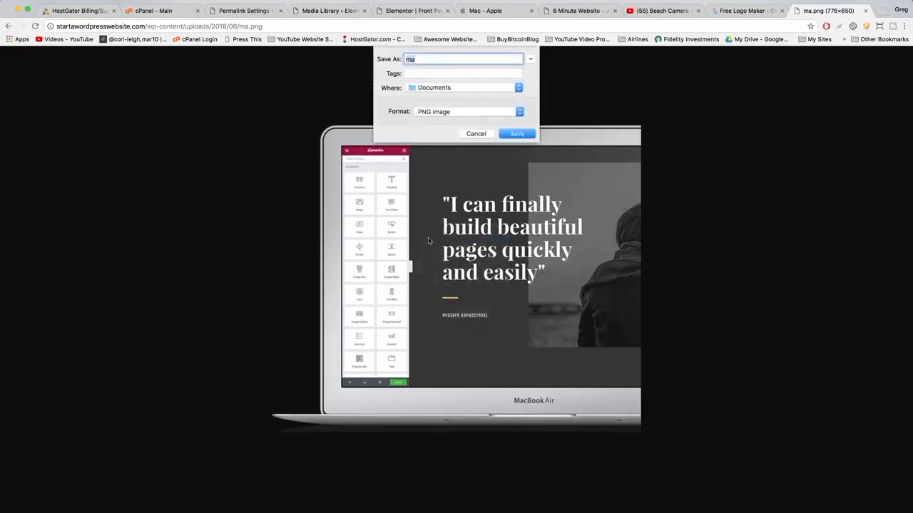
text(nalf)
click(519, 133)
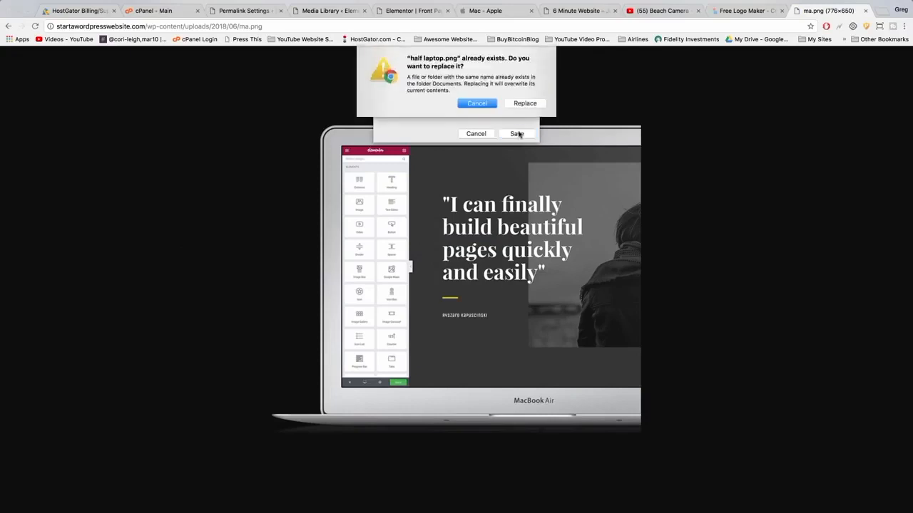
click(480, 105)
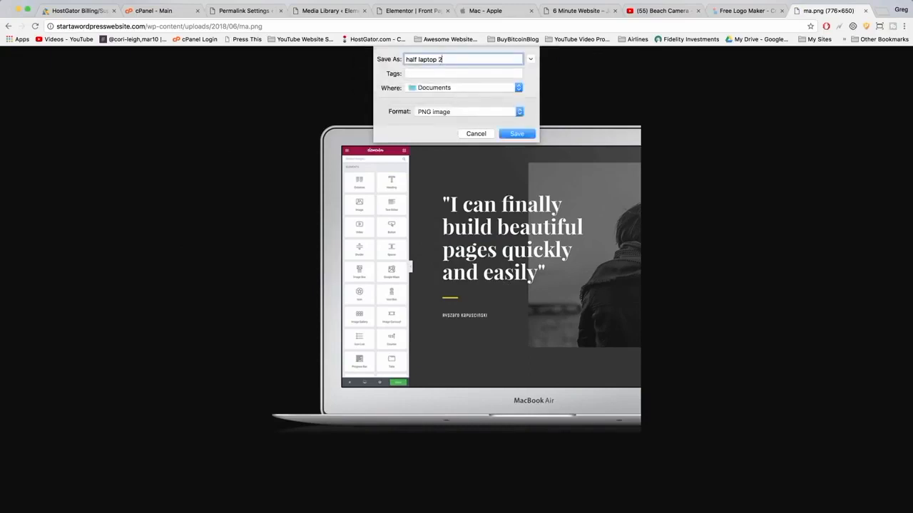
click(514, 136)
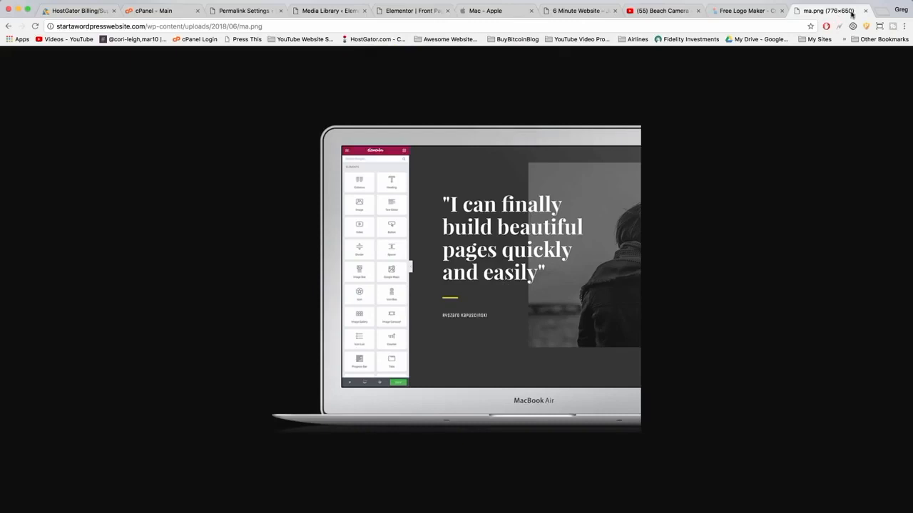
Open half laptop 2.png from Documents in the PicMonkey editor in a new tab.
key(super+t)
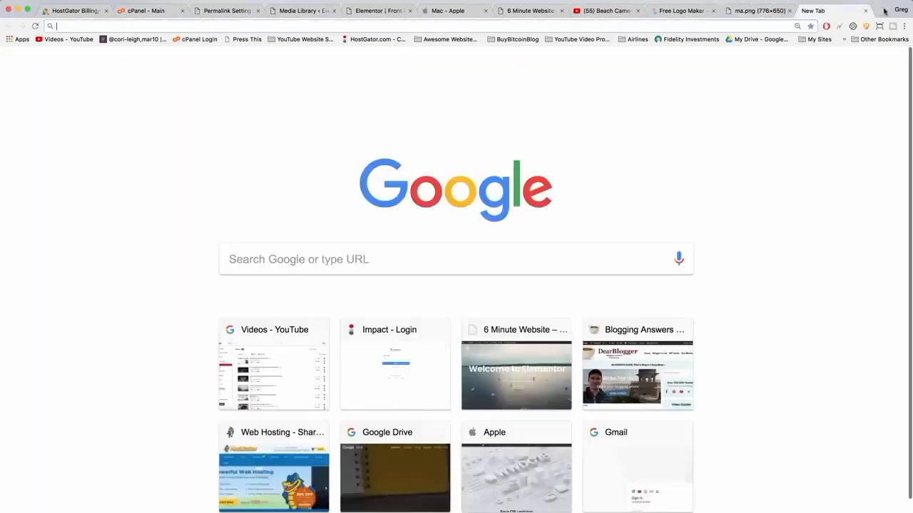
text(picmonkey.com/#edit)
key(Return)
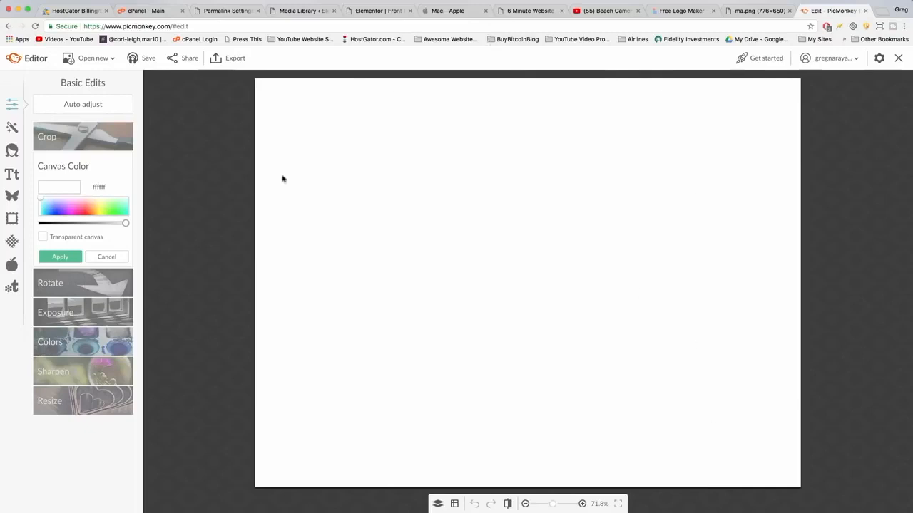
click(103, 61)
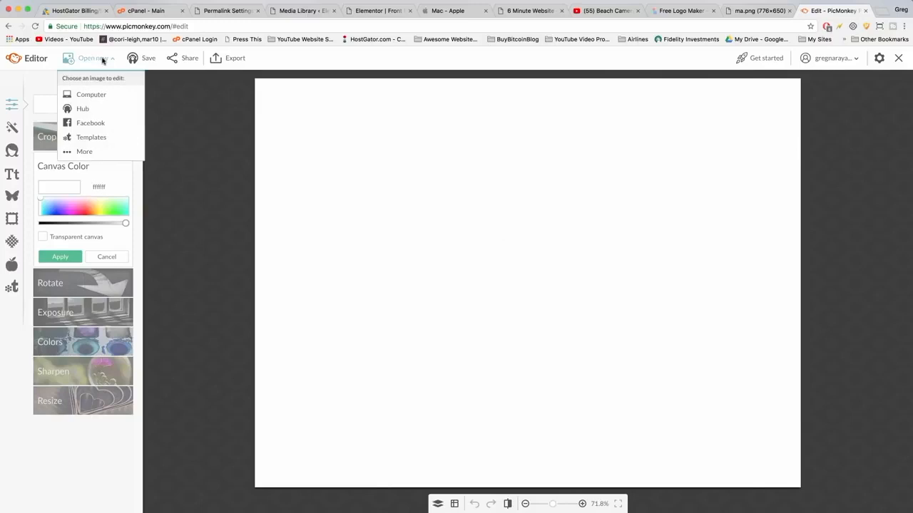
click(99, 95)
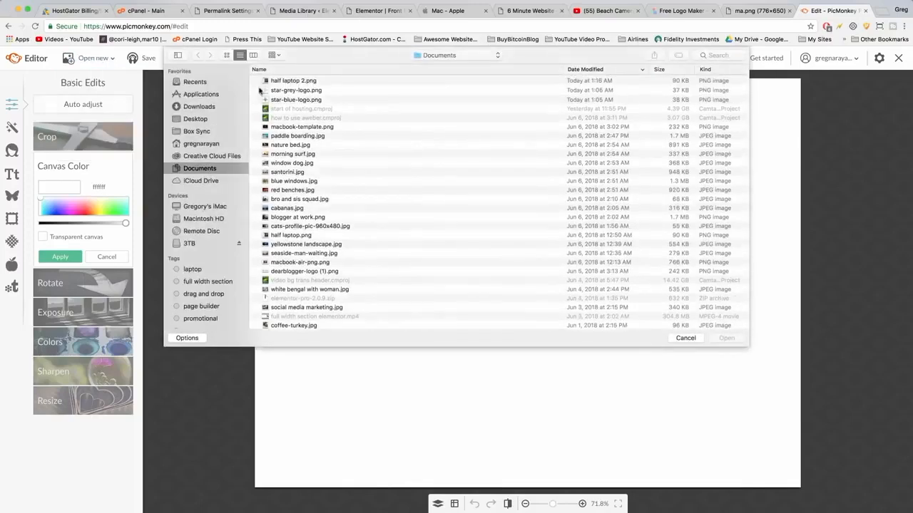
double_click(293, 80)
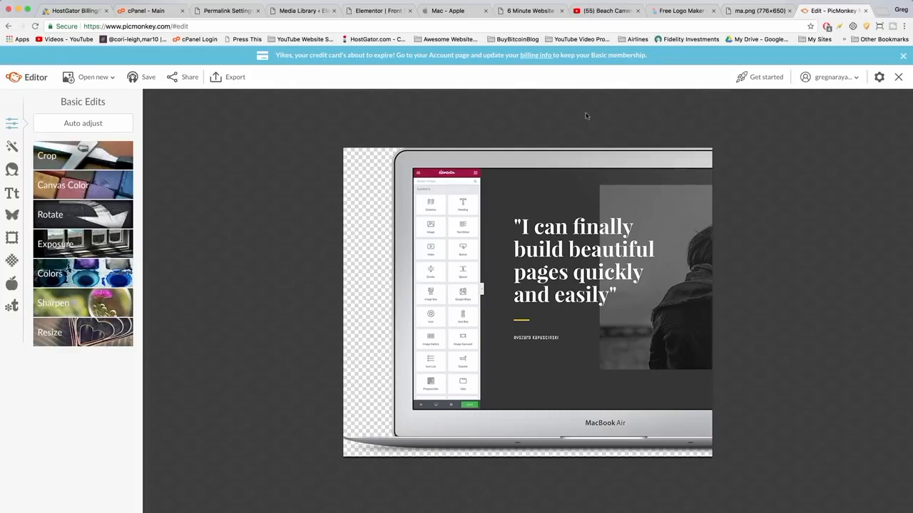
click(447, 11)
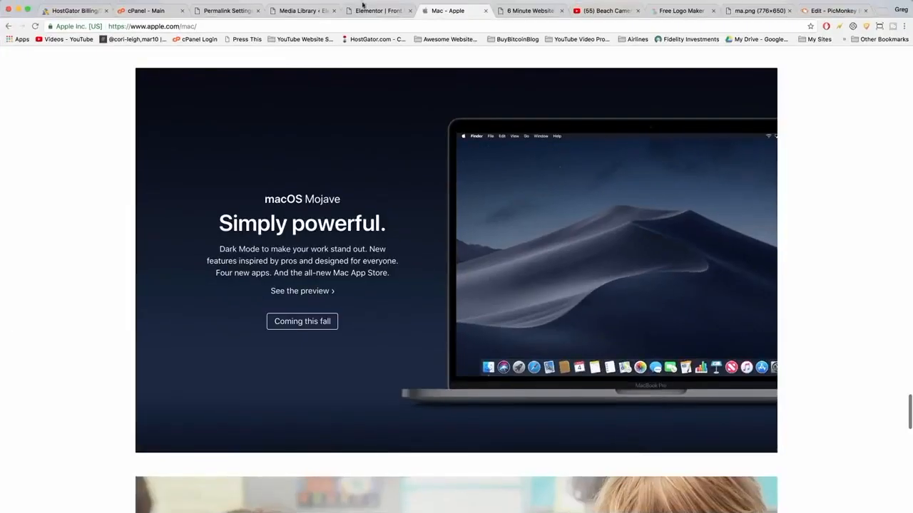
Add the first image from the Desktop folder as an overlay on the laptop mockup.
click(831, 10)
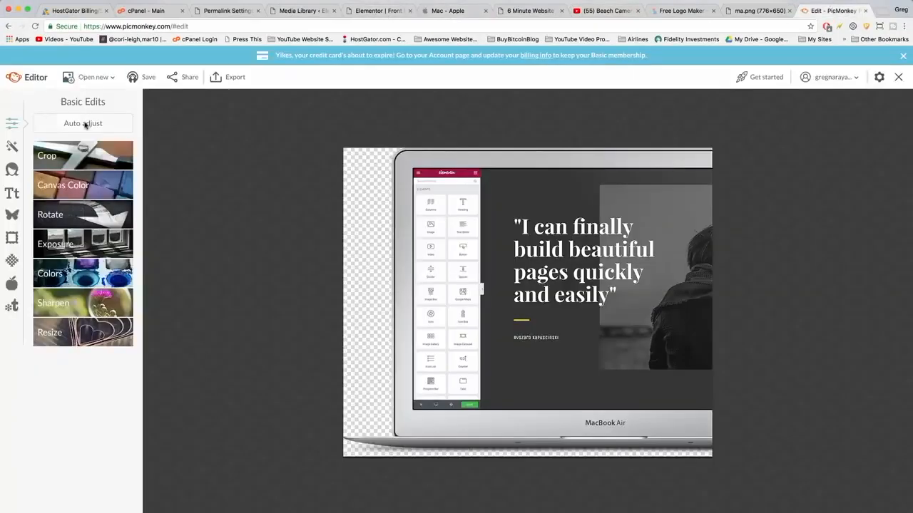
click(11, 216)
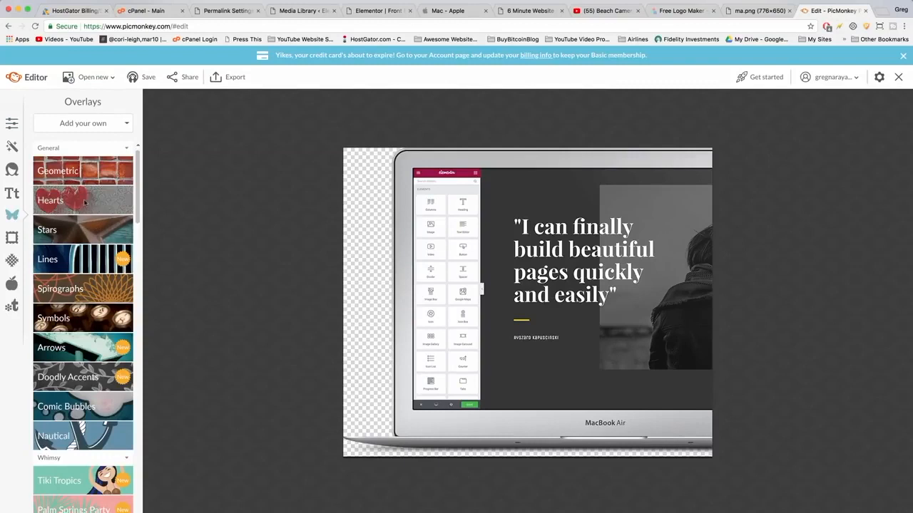
click(97, 124)
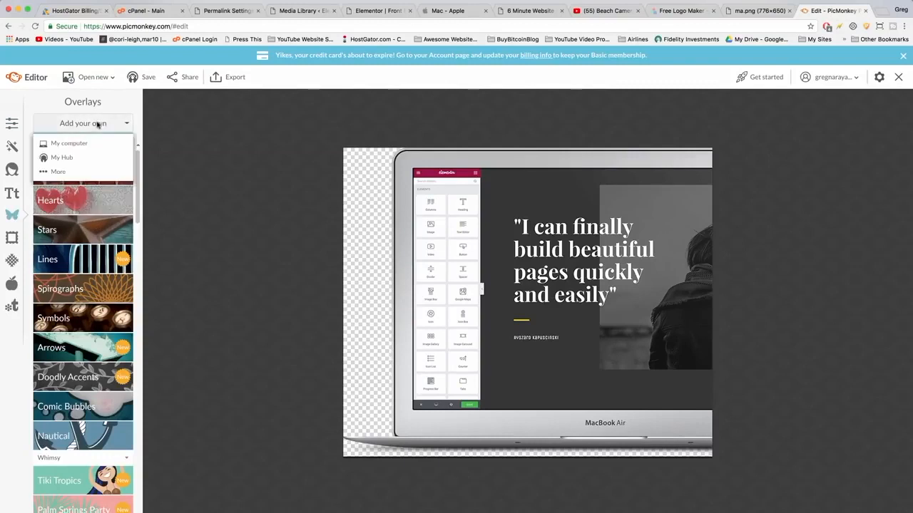
click(93, 143)
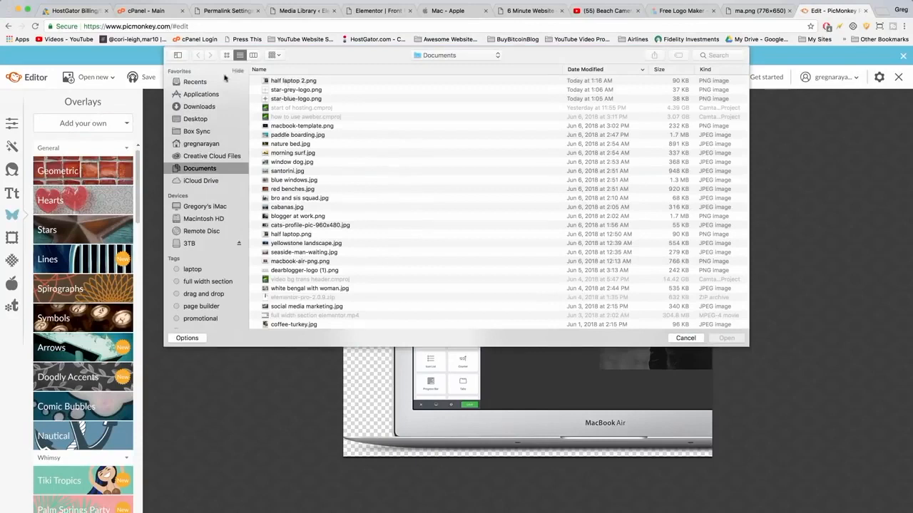
click(190, 120)
double_click(294, 84)
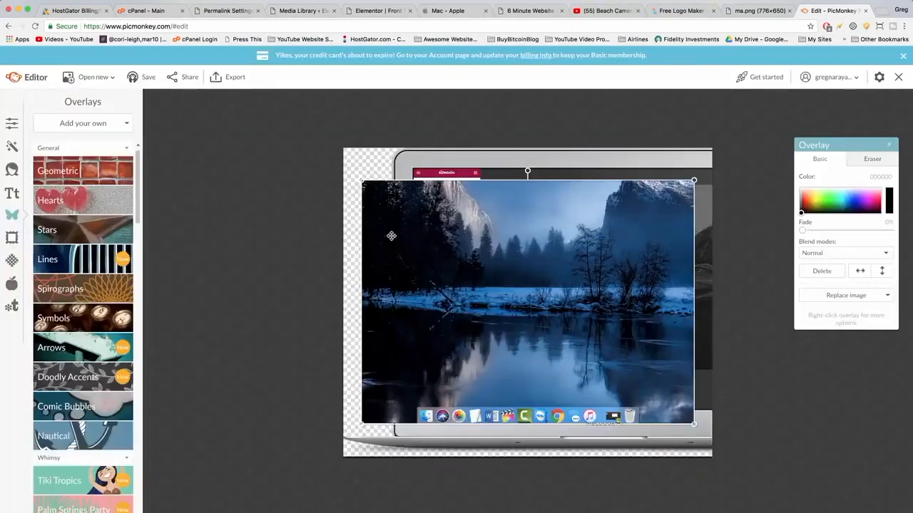
Move and resize the overlay image so it fills the laptop's screen area.
drag(419, 227, 470, 215)
drag(412, 169, 402, 164)
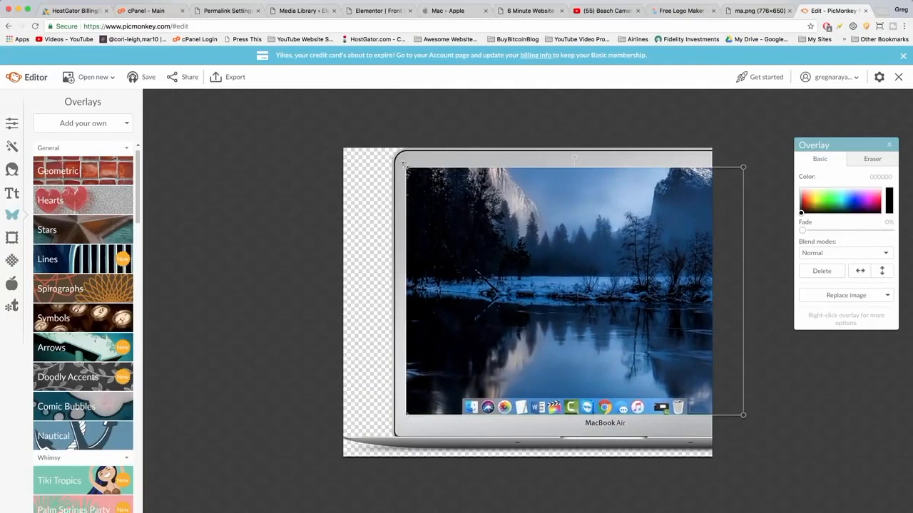
drag(427, 203, 428, 202)
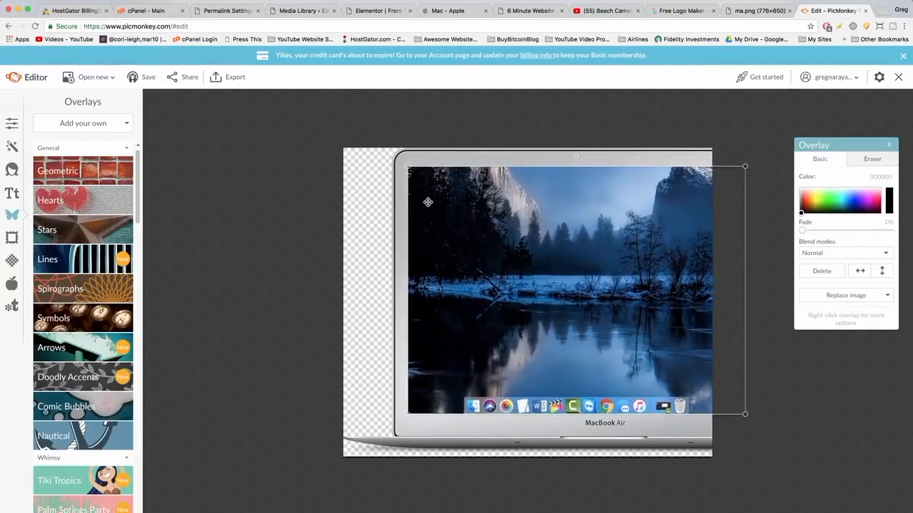
click(452, 433)
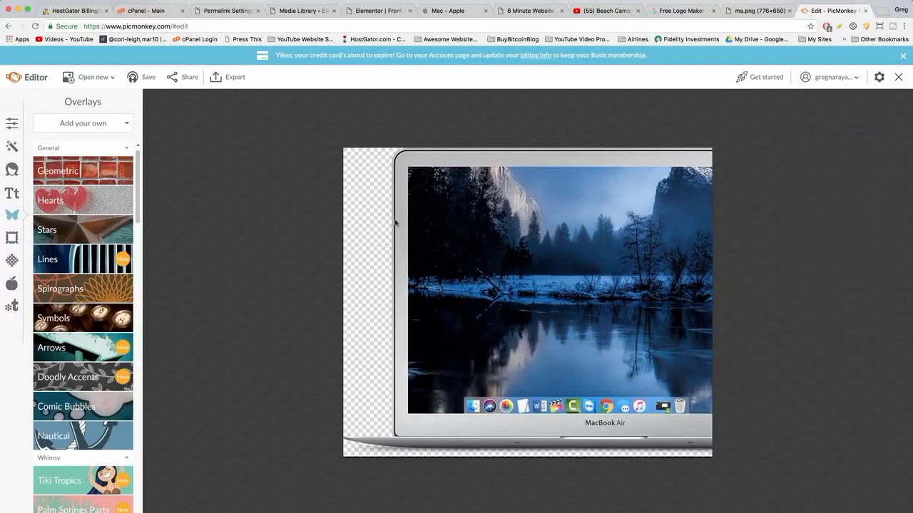
drag(448, 231, 450, 231)
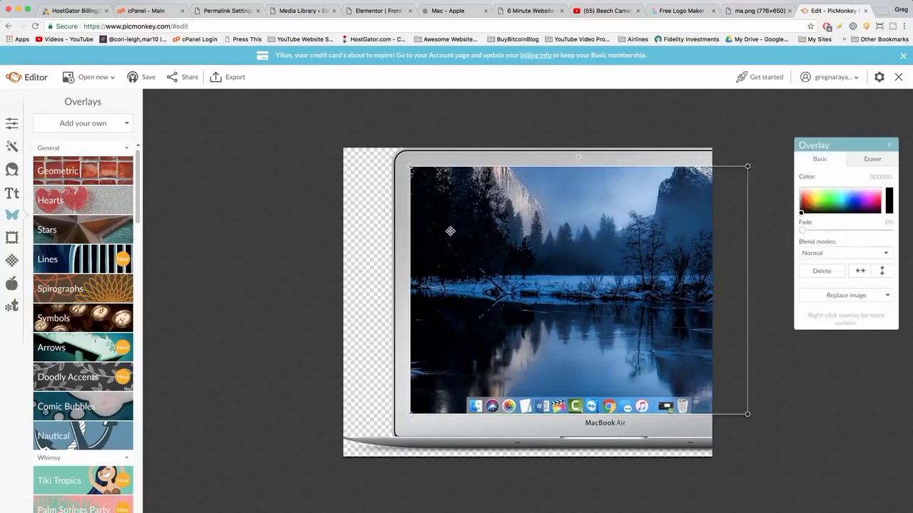
click(409, 251)
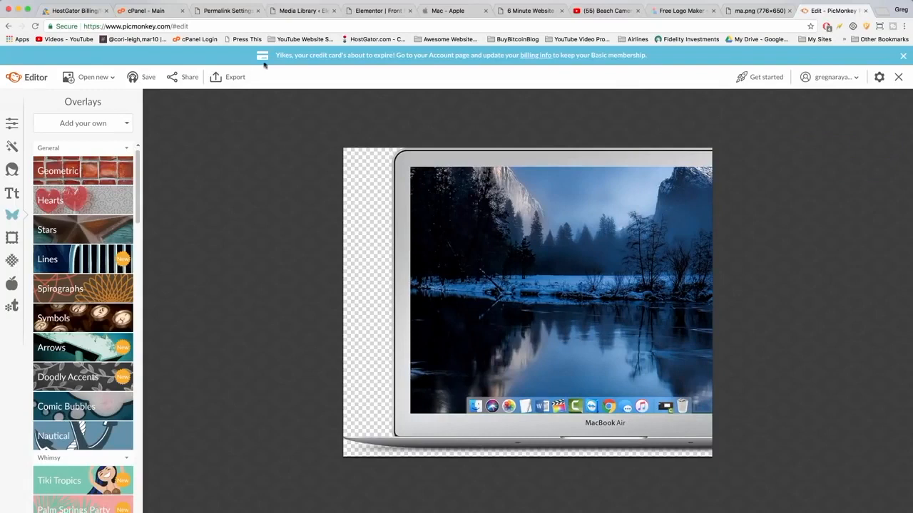
Export the edited mockup to the computer as half laptop 2 with bg.png at 776 x 650 px.
click(230, 78)
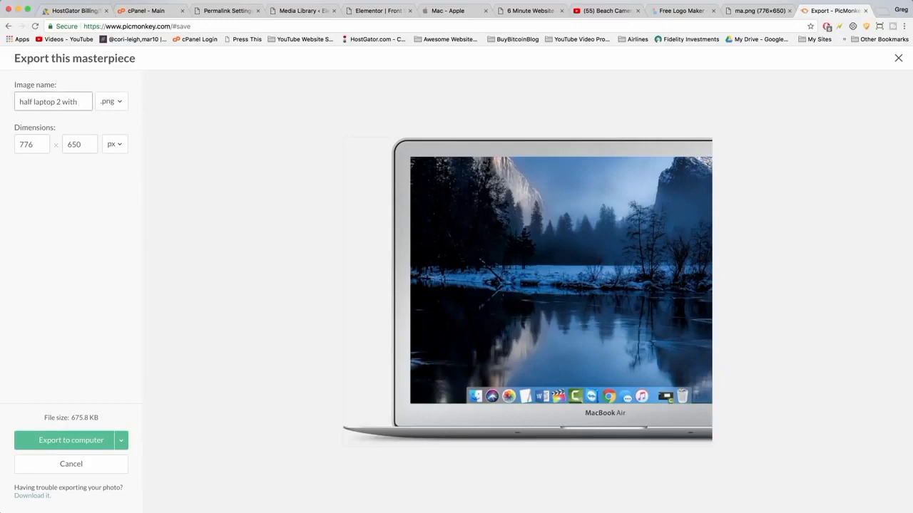
click(72, 441)
click(518, 134)
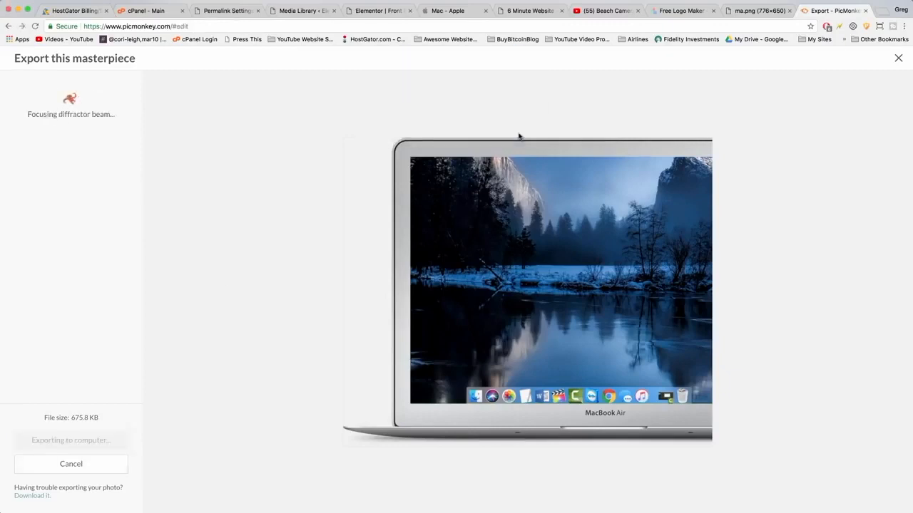
Add an Image widget to the empty column beside the heading on the Elementor front page.
click(308, 12)
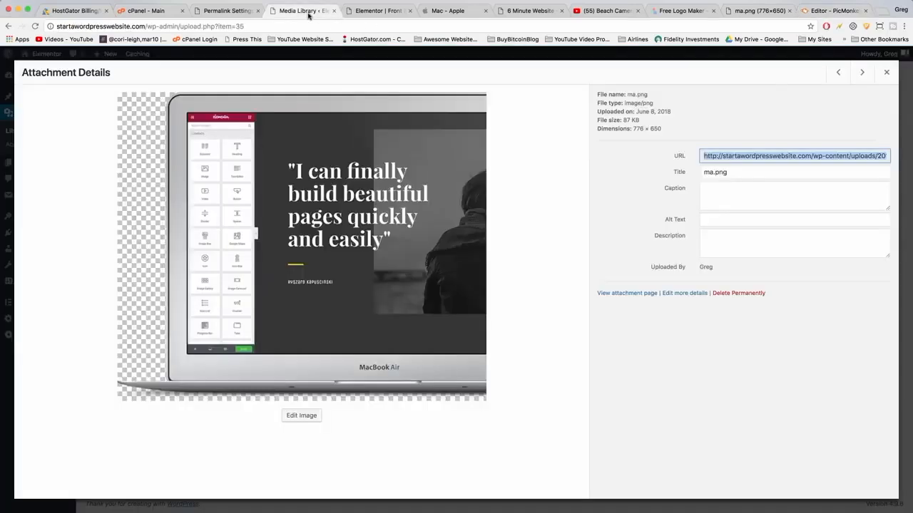
click(886, 73)
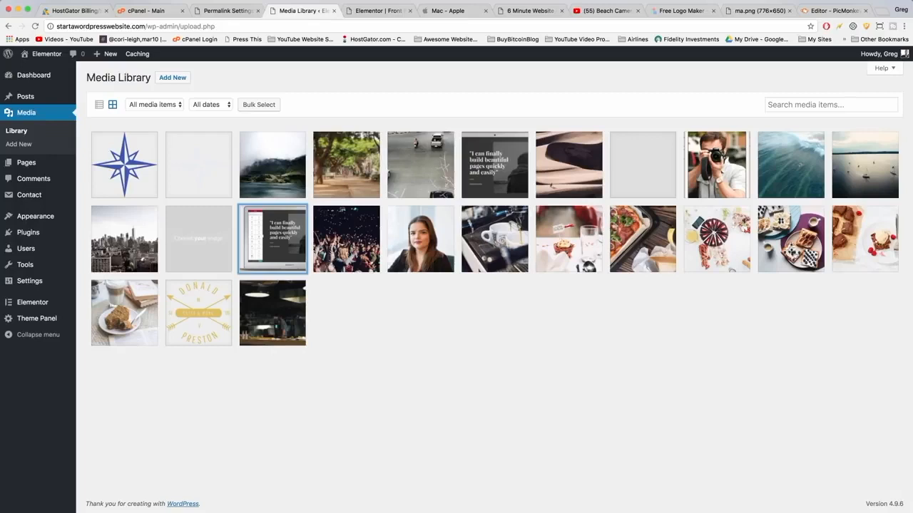
click(378, 11)
scroll(493, 212, down, 3)
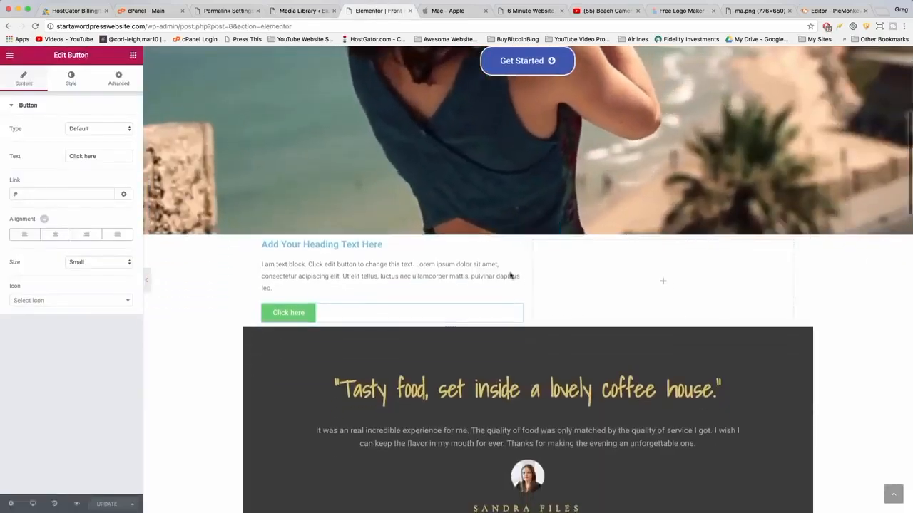
click(132, 57)
scroll(92, 264, down, 3)
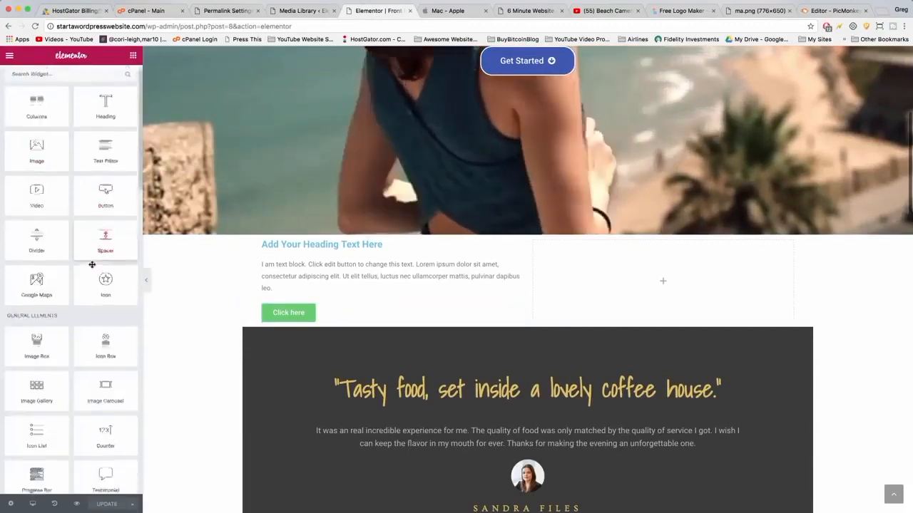
scroll(92, 265, up, 3)
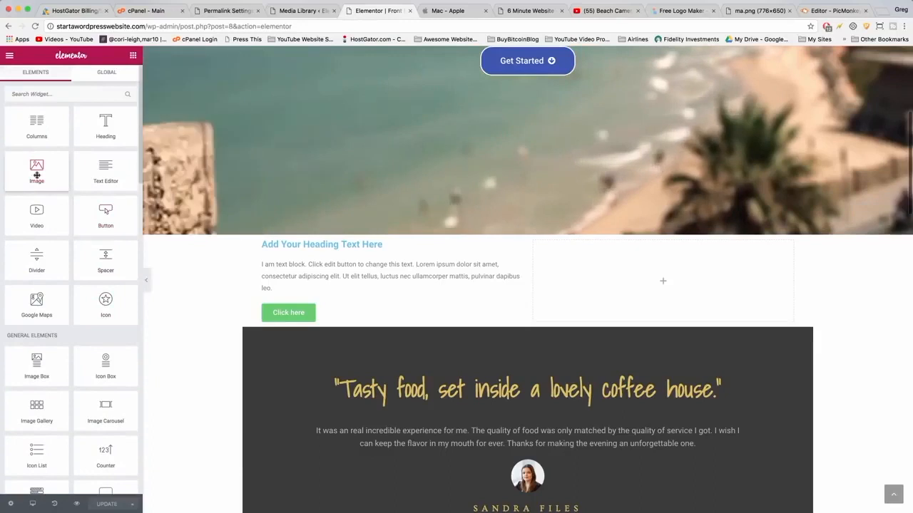
drag(37, 171, 614, 282)
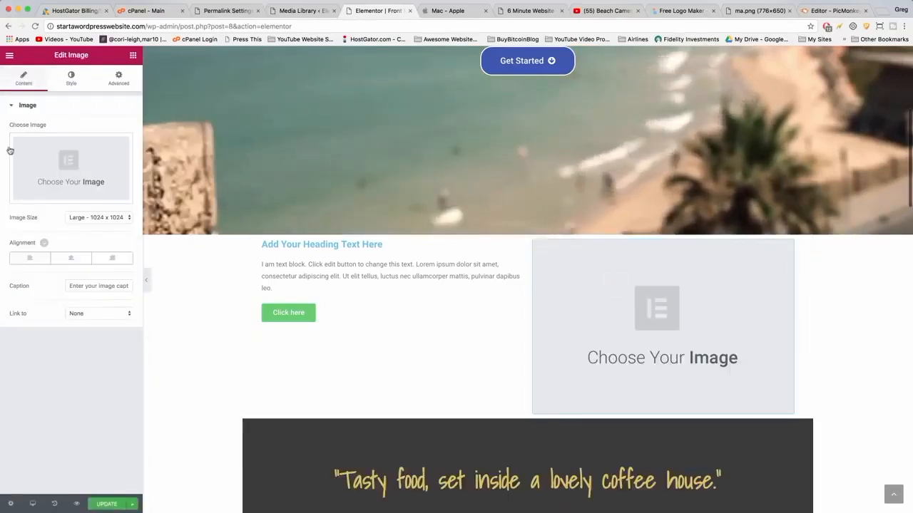
Upload the exported half laptop 2 with bg.png and insert it into the Image widget.
click(69, 166)
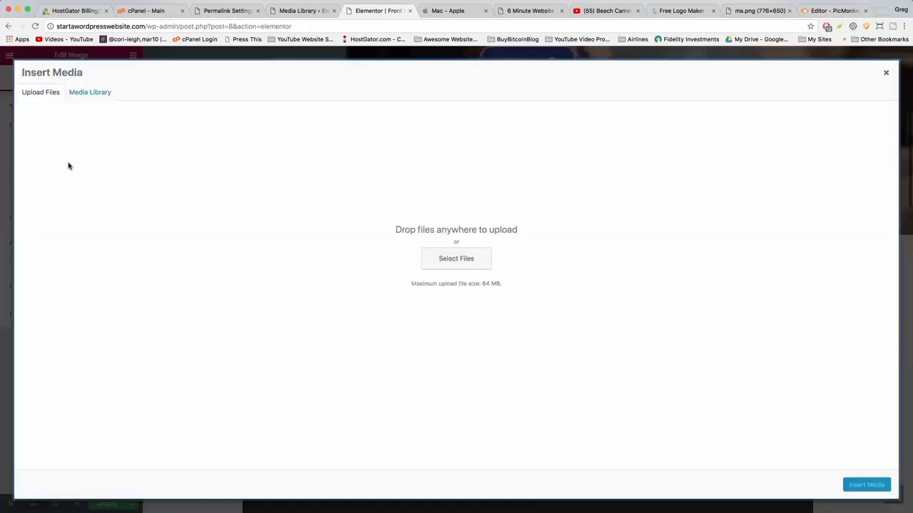
click(440, 261)
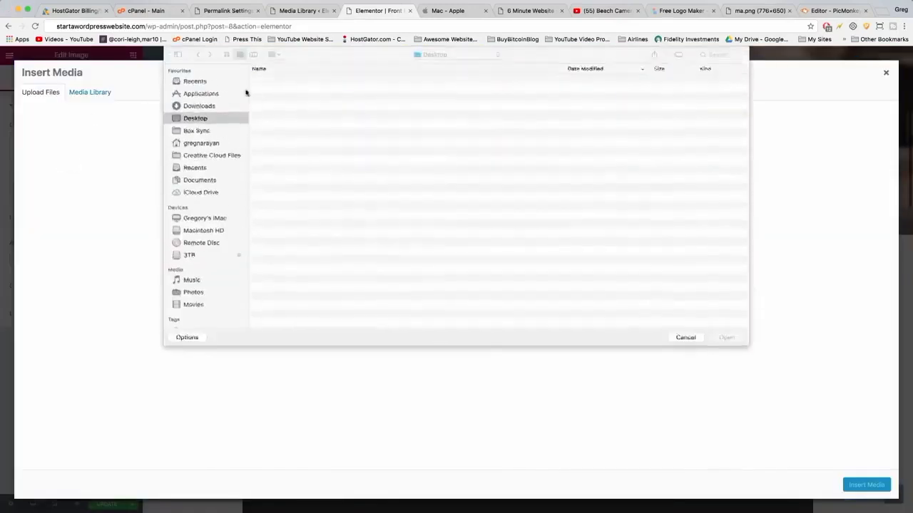
double_click(297, 83)
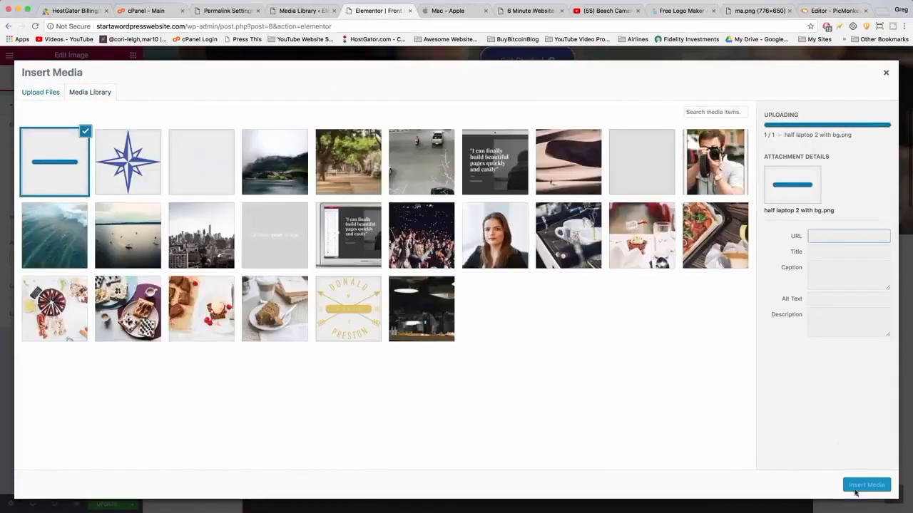
click(866, 486)
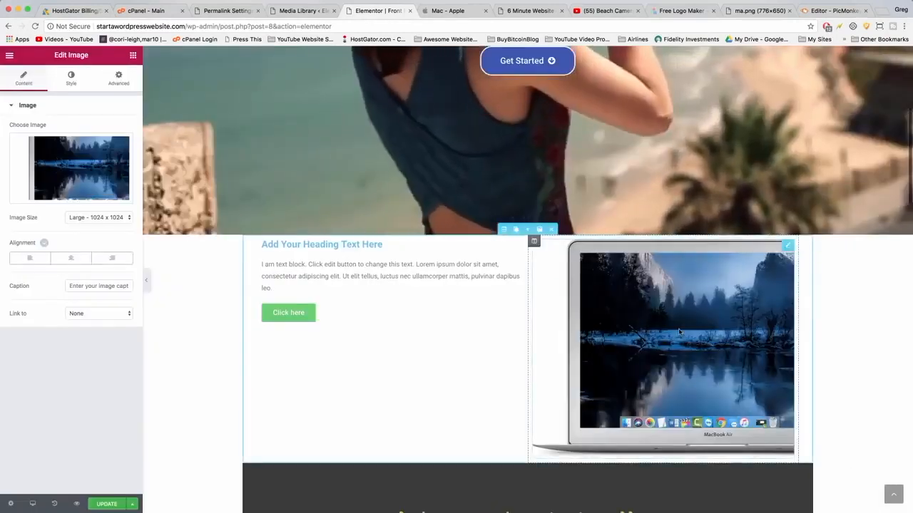
Change the section heading text to MacOS Dolphin.
click(448, 9)
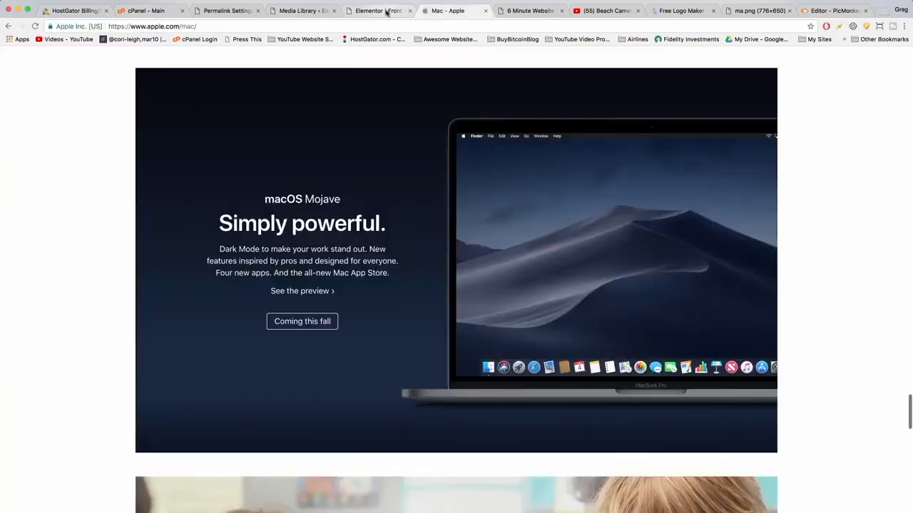
click(386, 11)
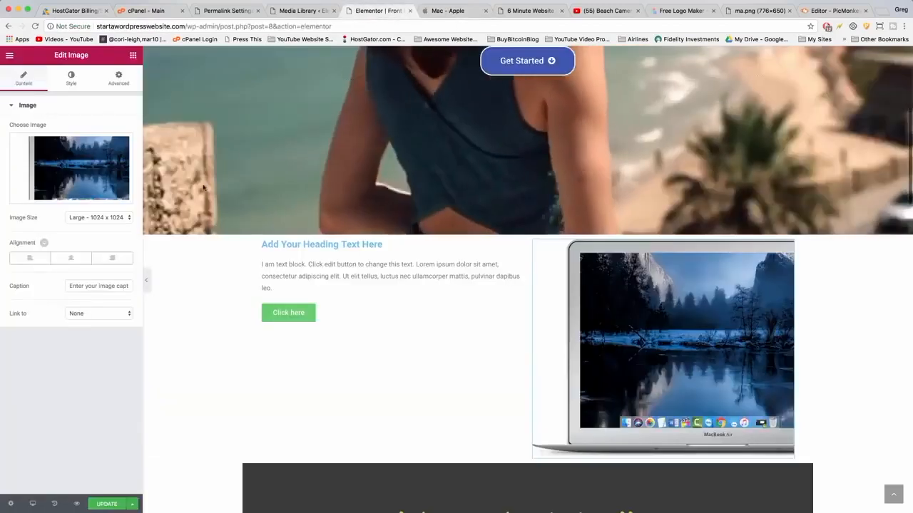
click(324, 245)
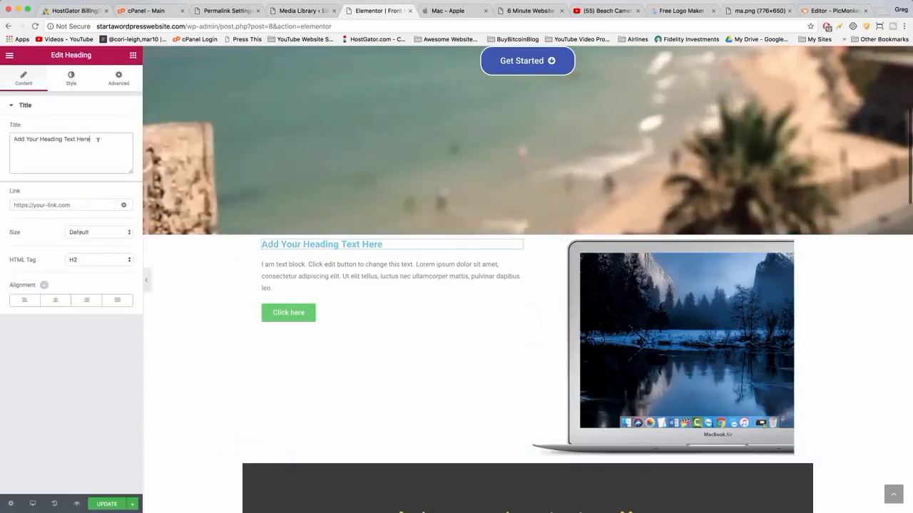
key(BackSpace)
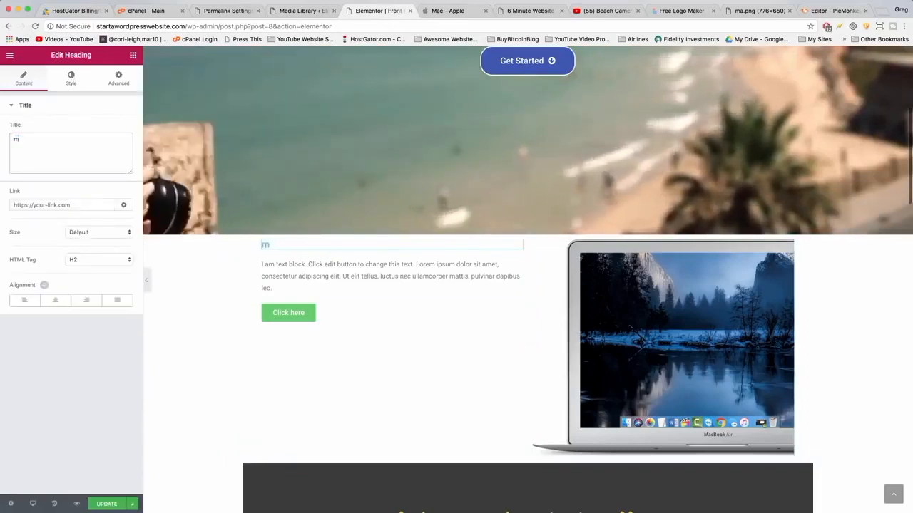
text(MacOS Dolphin)
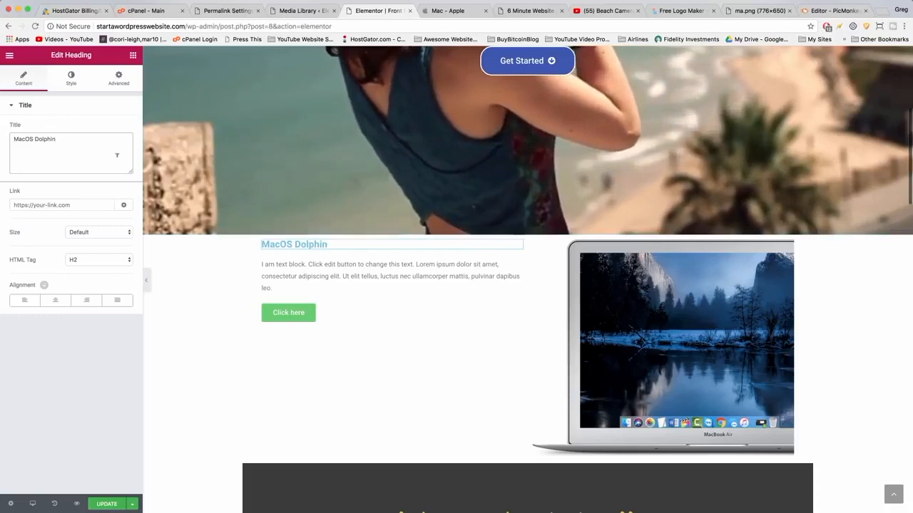
Replace the placeholder paragraph with a description beginning "The dolphin is the future" and ending "It will change your life.".
click(348, 269)
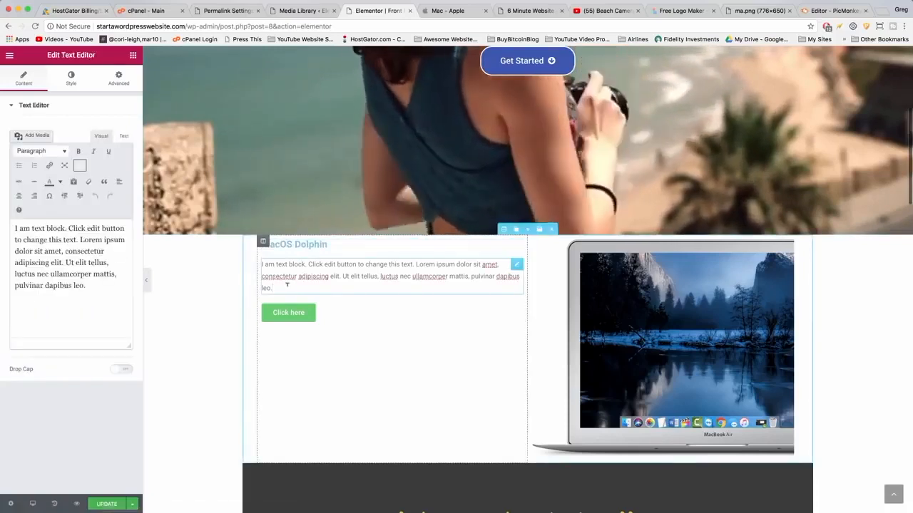
drag(272, 288, 260, 265)
click(448, 10)
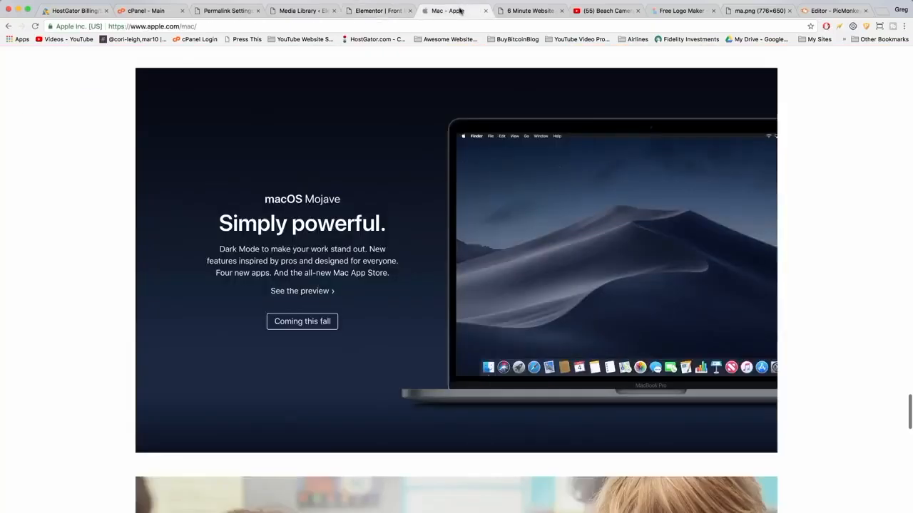
click(378, 12)
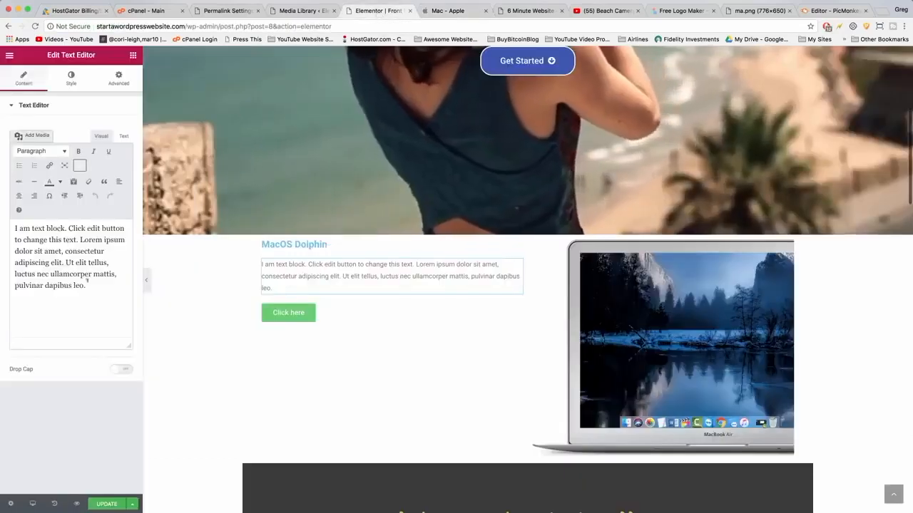
drag(89, 283, 6, 236)
text(T)
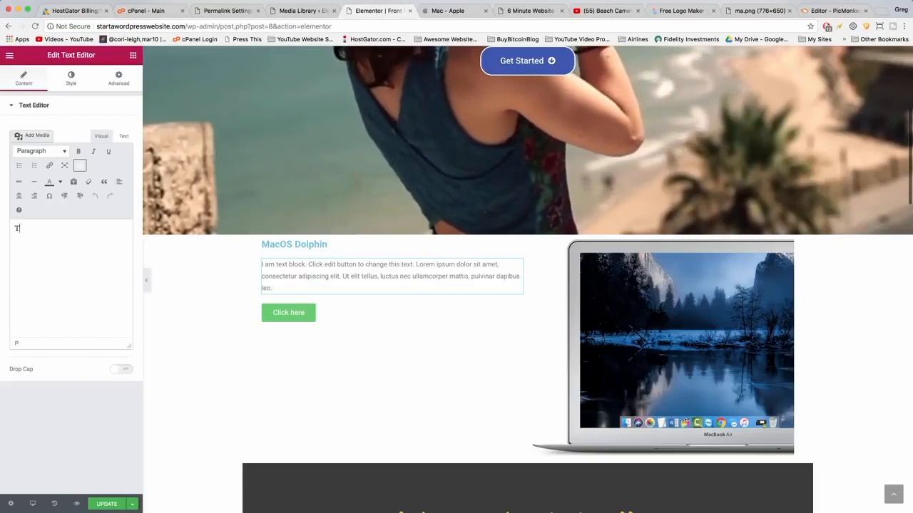
text(he dolphin is the)
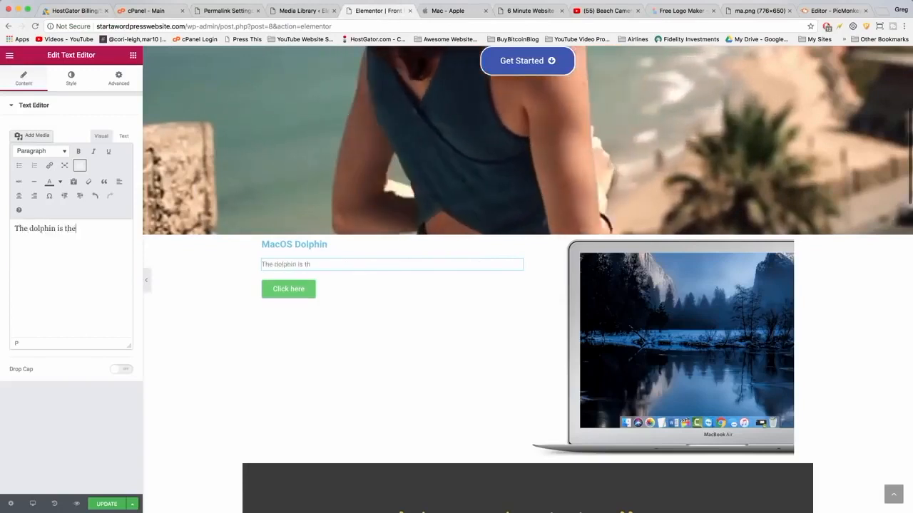
text( future. It's al)
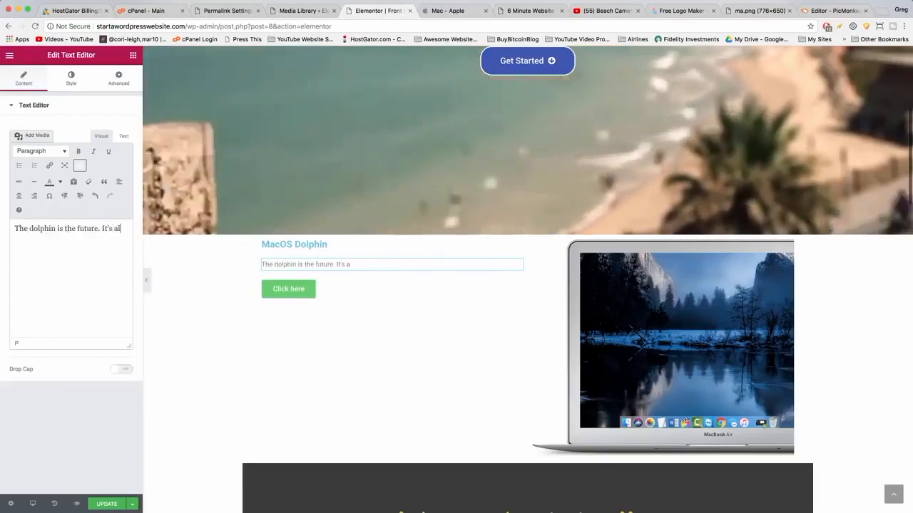
text(so underwater )
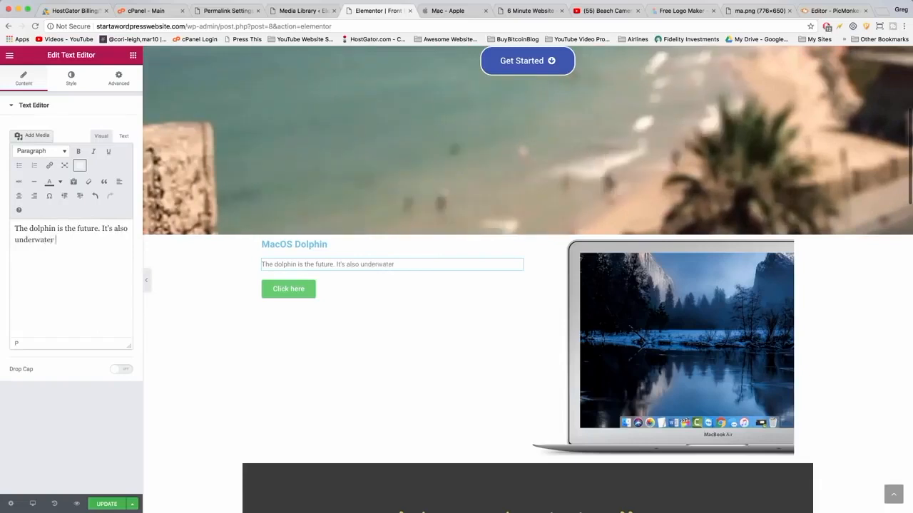
text(and is an ar)
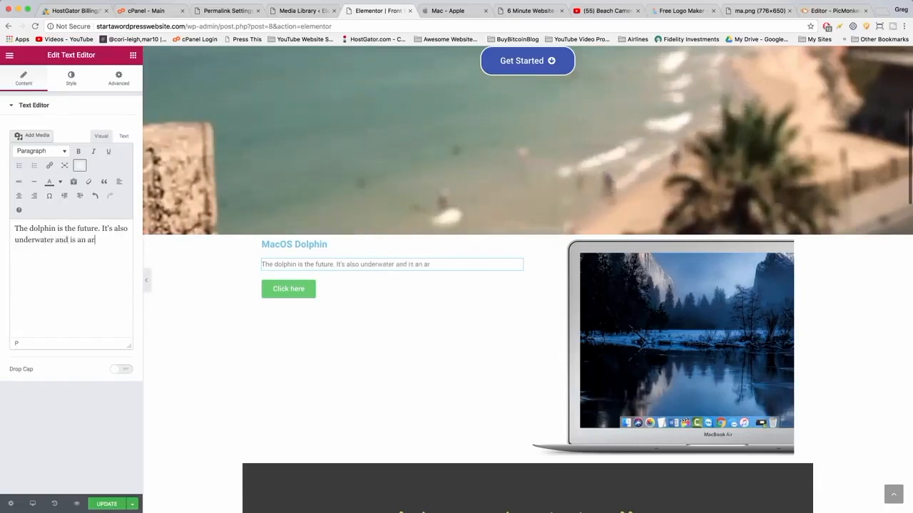
text(ctic dolp)
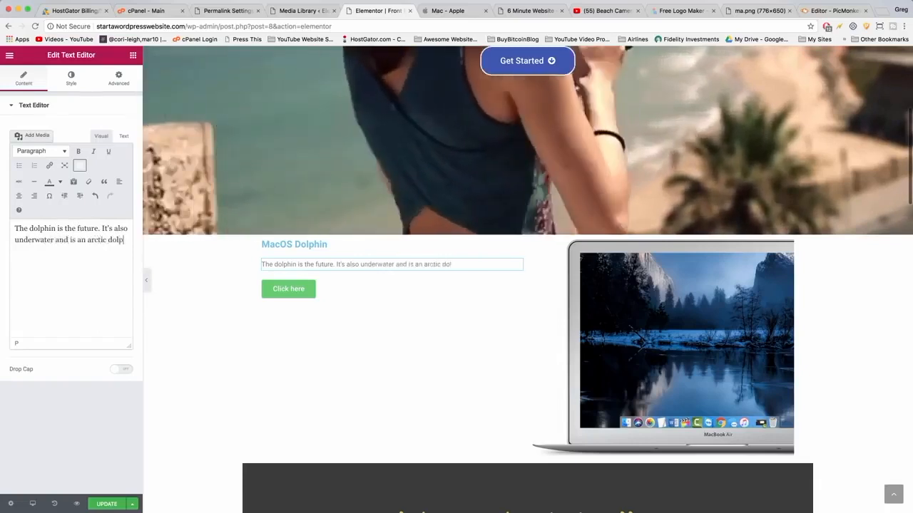
text(hin so you gotta come in the right season to use it. It will change your life.)
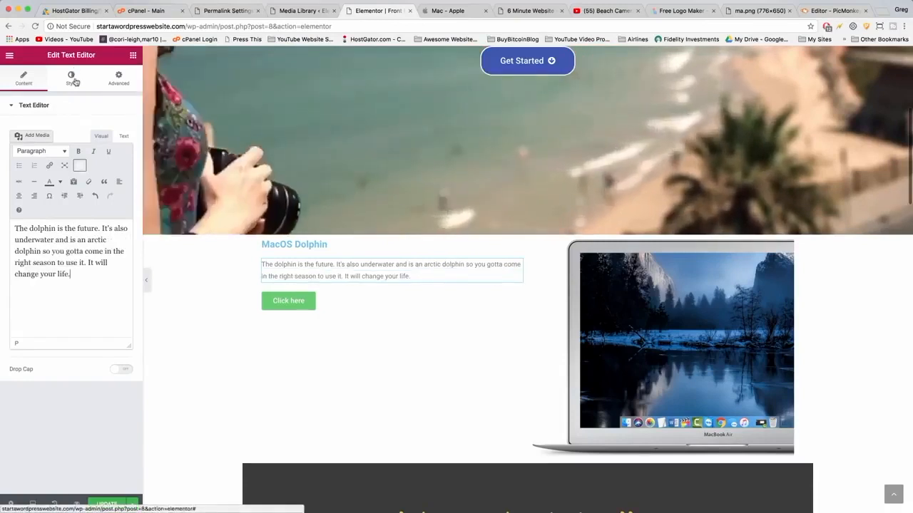
Center-align the description paragraph and the MacOS Dolphin heading.
click(71, 78)
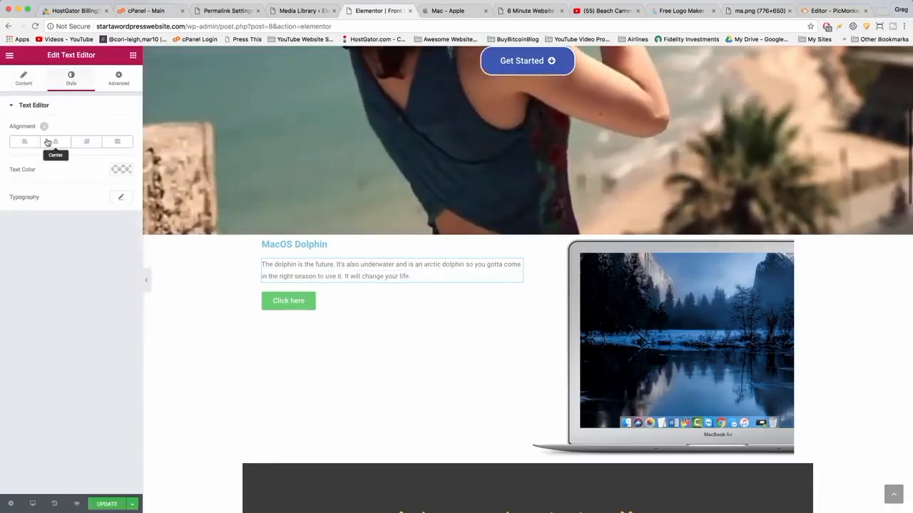
click(55, 142)
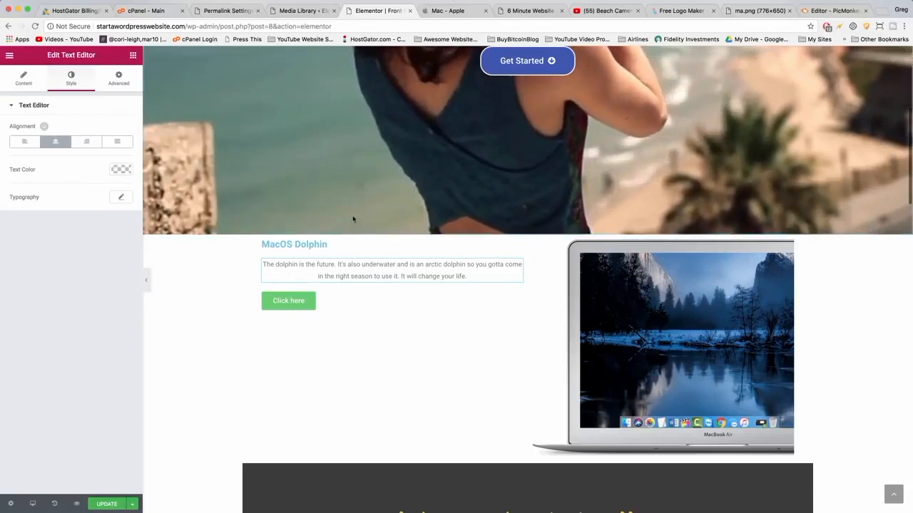
click(294, 245)
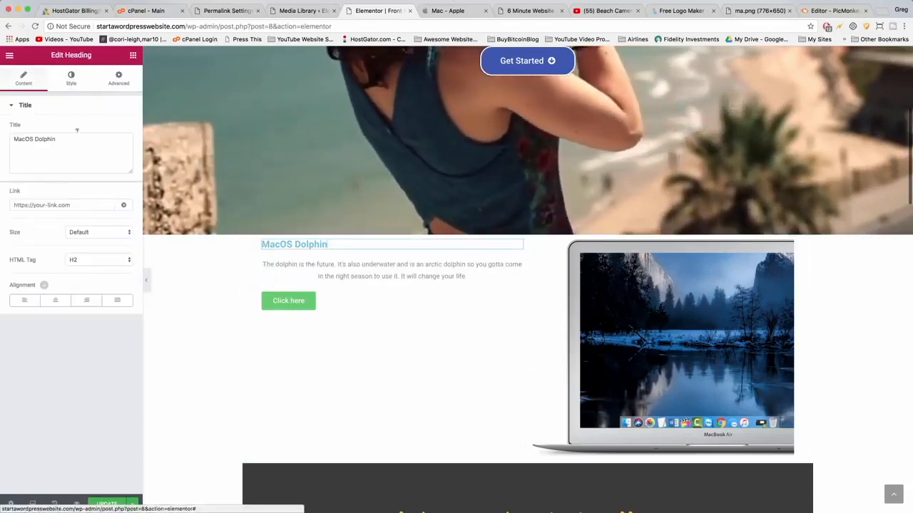
click(50, 300)
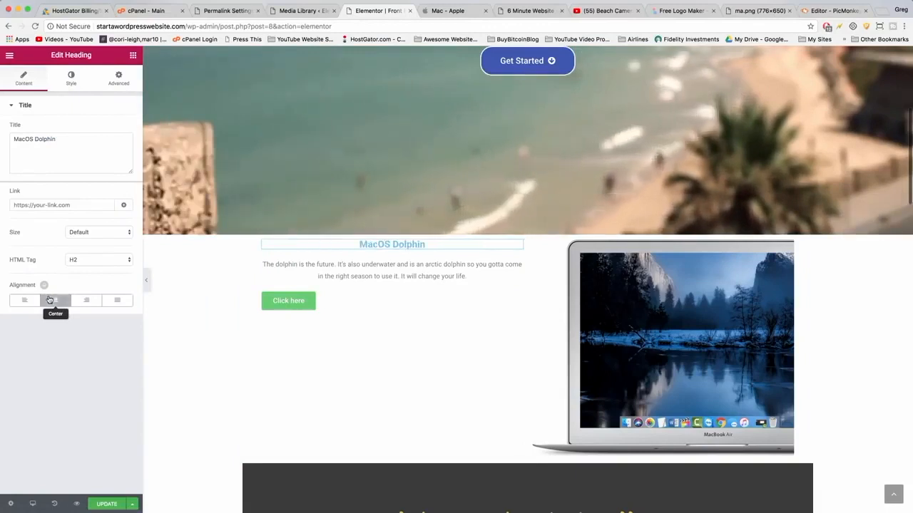
Center-align the Click here button.
click(335, 305)
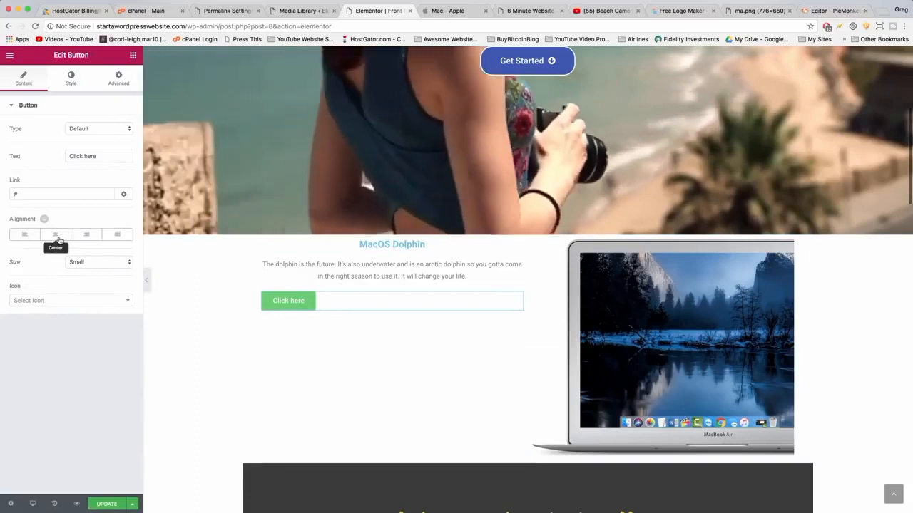
click(61, 235)
click(443, 10)
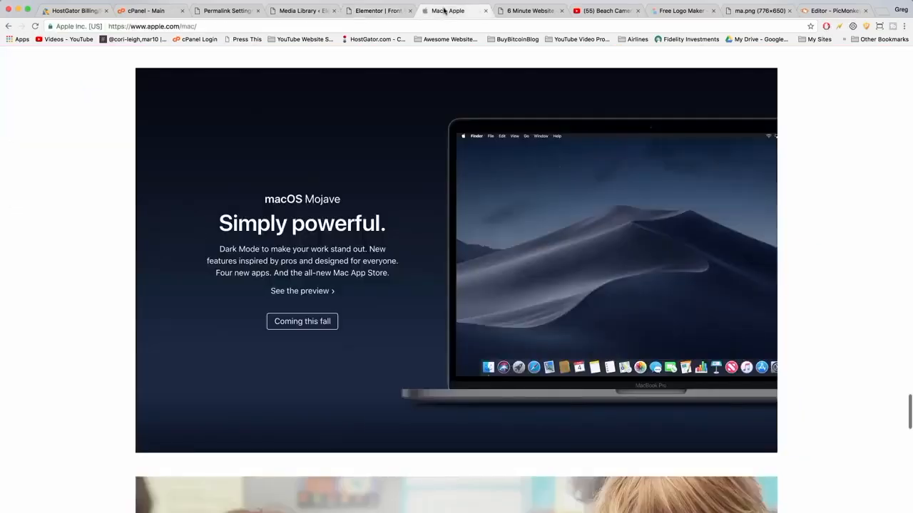
click(365, 13)
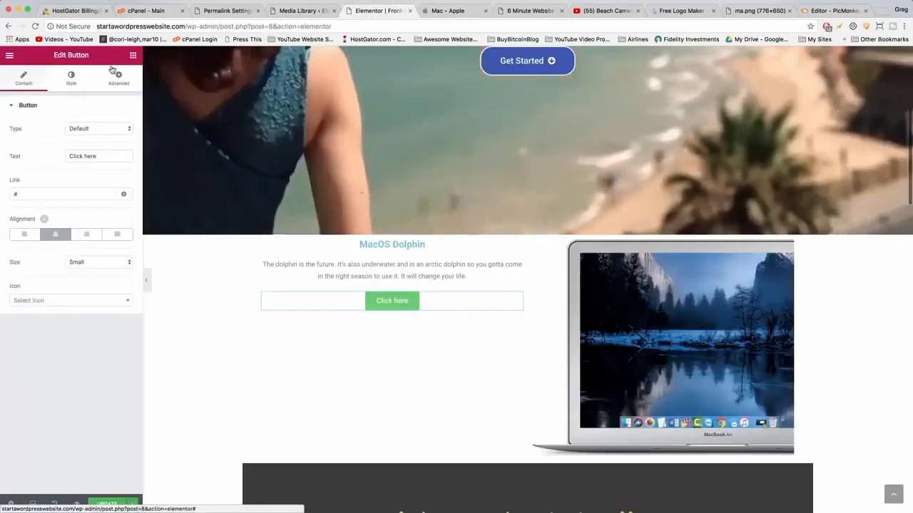
Add a new Heading widget above the MacOS Dolphin heading and set its title to Simply Delightful.
click(133, 56)
drag(112, 133, 363, 247)
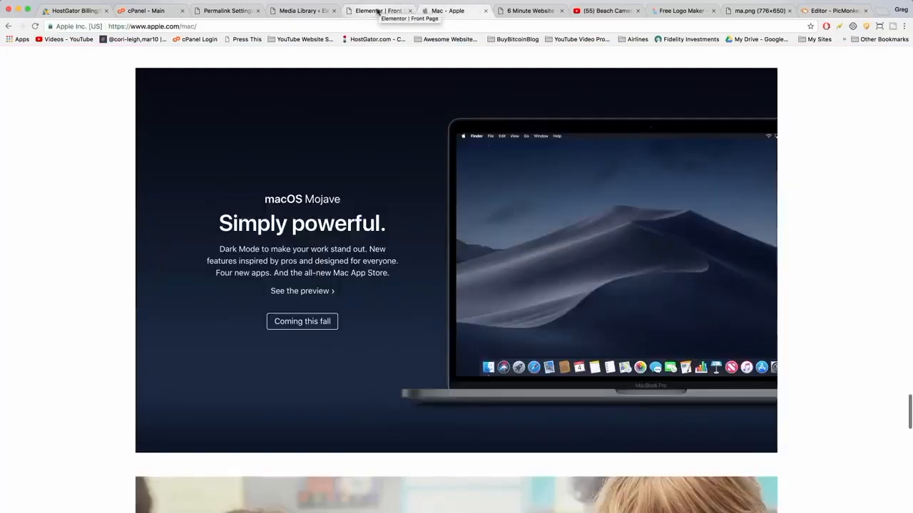
click(378, 11)
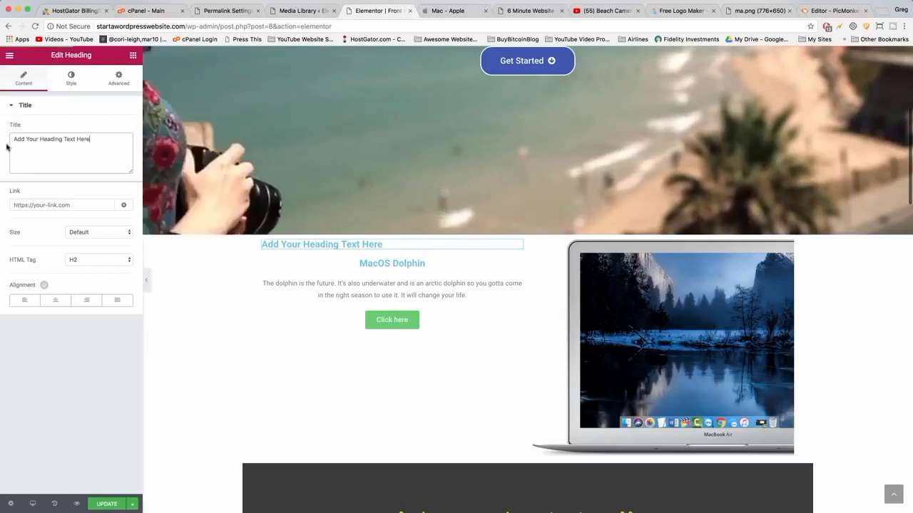
drag(92, 139, 5, 143)
text(Simply d)
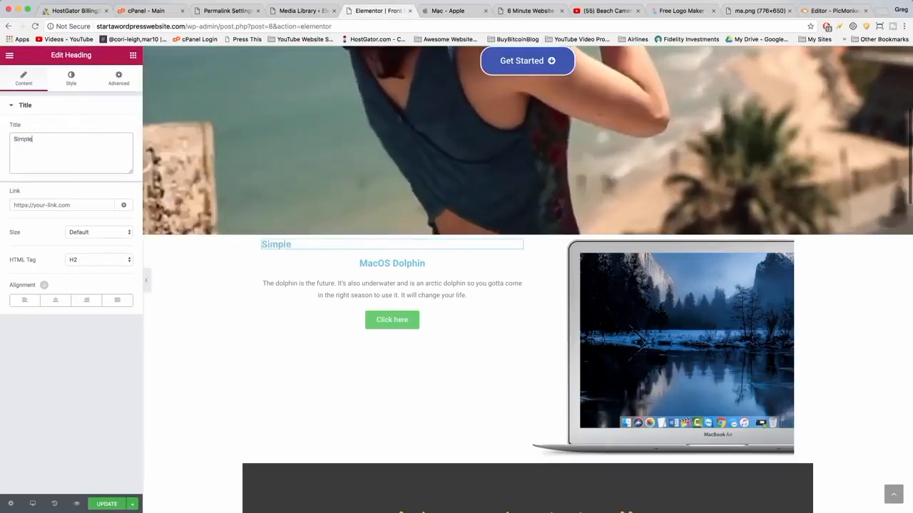
key(BackSpace)
text(Delight)
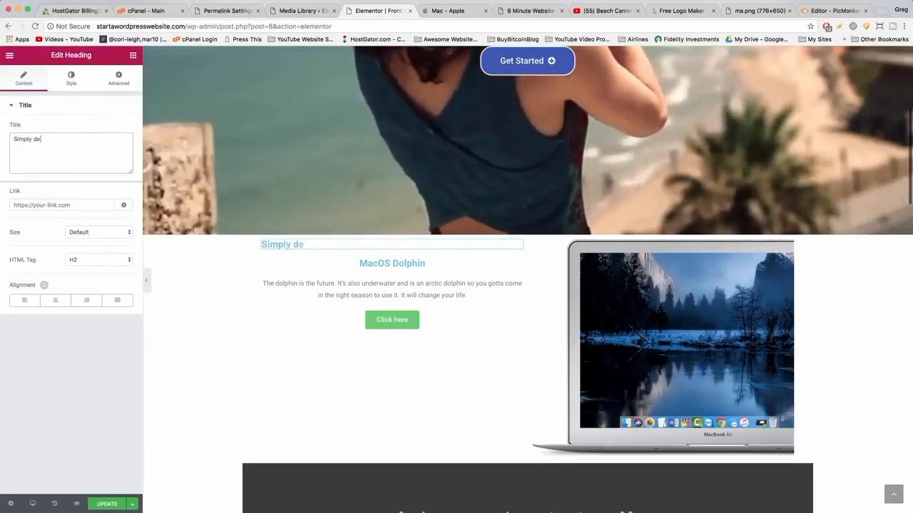
text(ful)
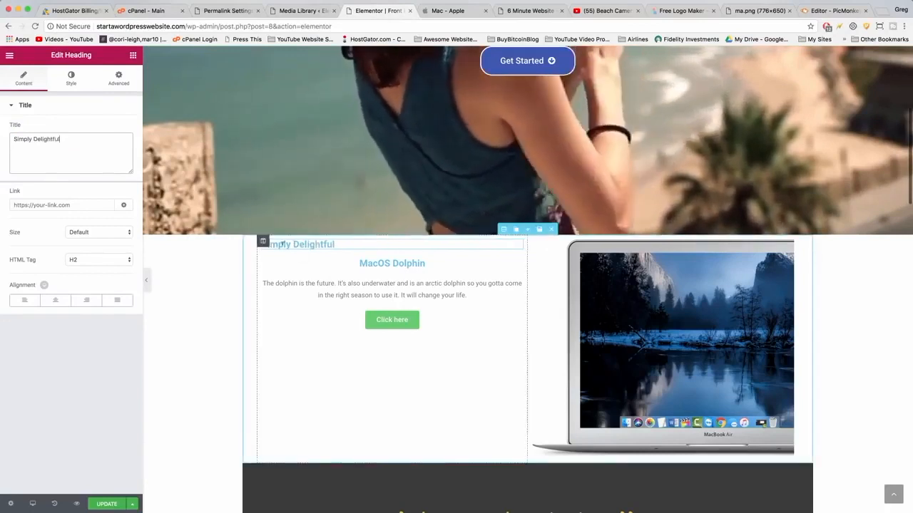
Move the Simply Delightful heading below MacOS Dolphin and center-align it.
mouse_move(515, 244)
mouse_down()
mouse_move(524, 241)
mouse_move(498, 246)
mouse_up()
drag(487, 259, 487, 261)
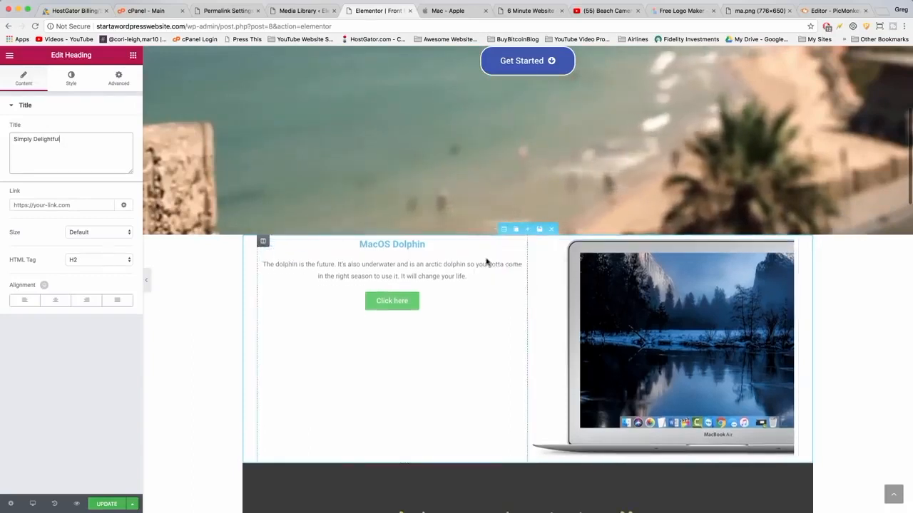
click(55, 301)
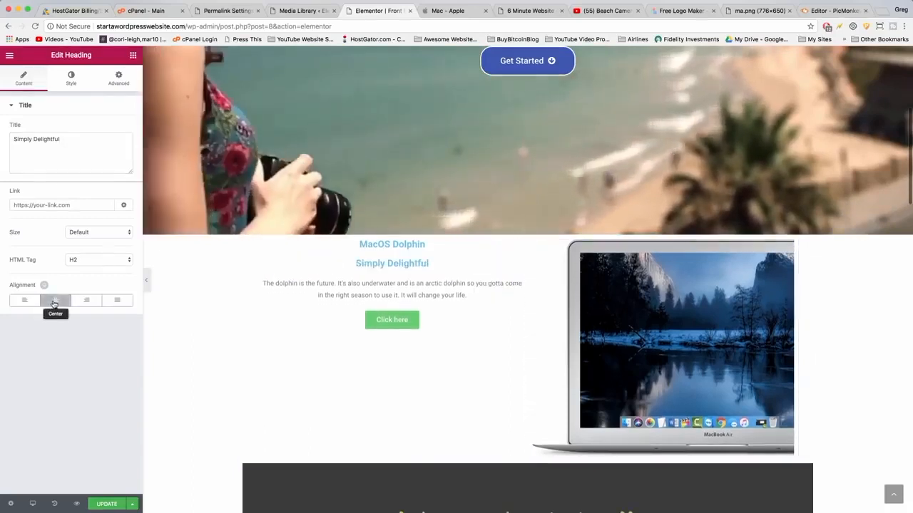
Set the Simply Delightful heading's typography size to 55 px.
click(71, 76)
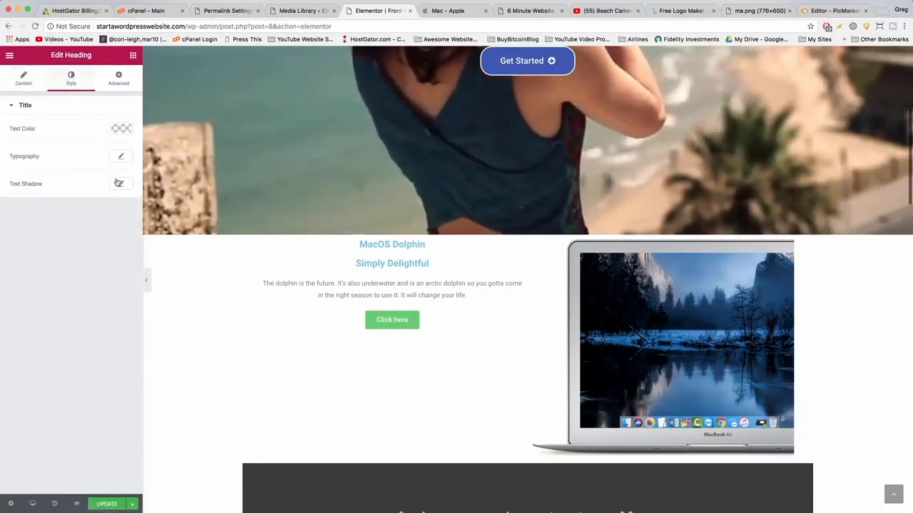
click(121, 157)
drag(18, 218, 36, 216)
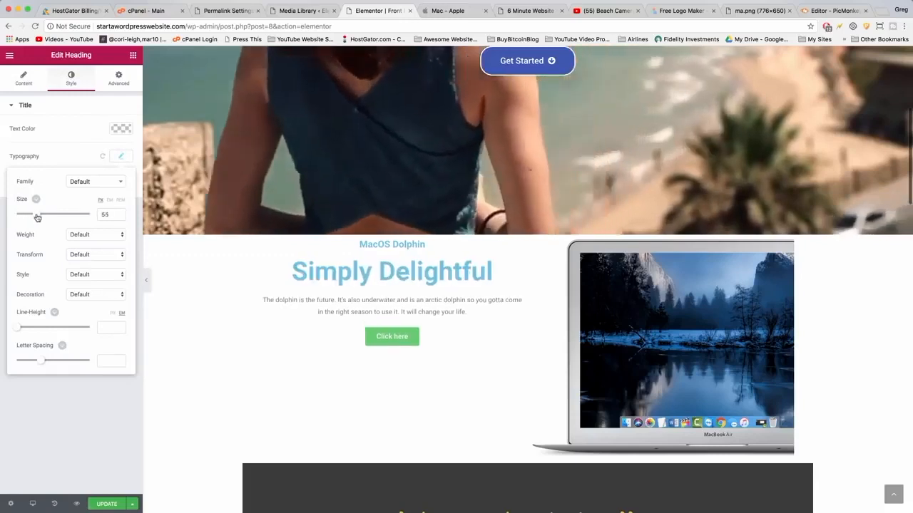
Set the description paragraph's typography size to 22 px.
click(464, 311)
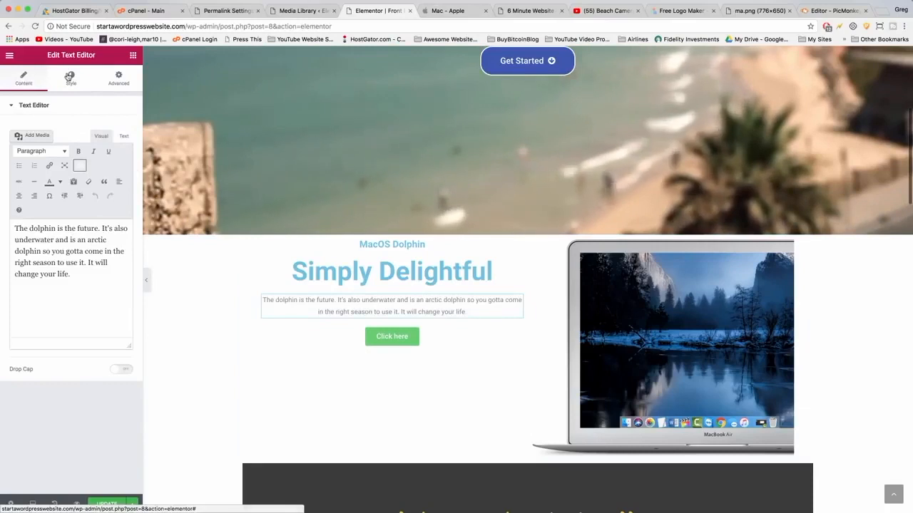
click(69, 76)
click(118, 199)
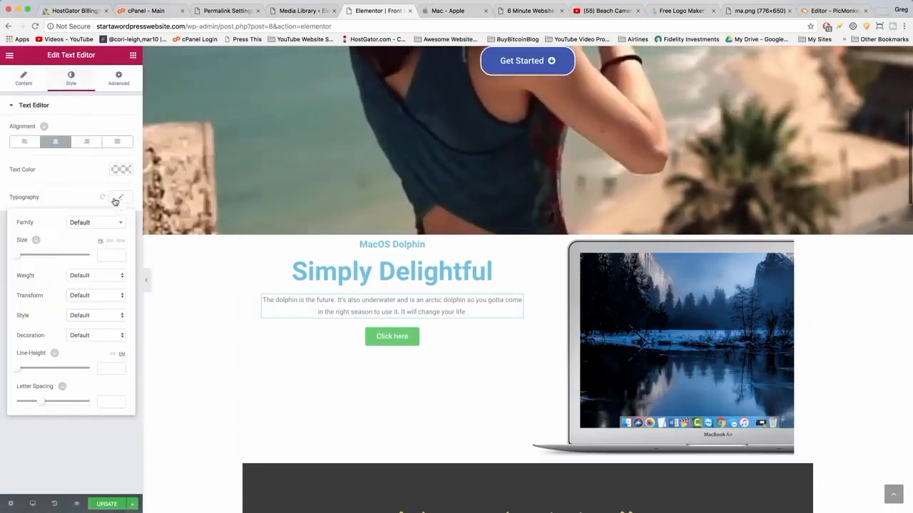
drag(17, 258, 24, 258)
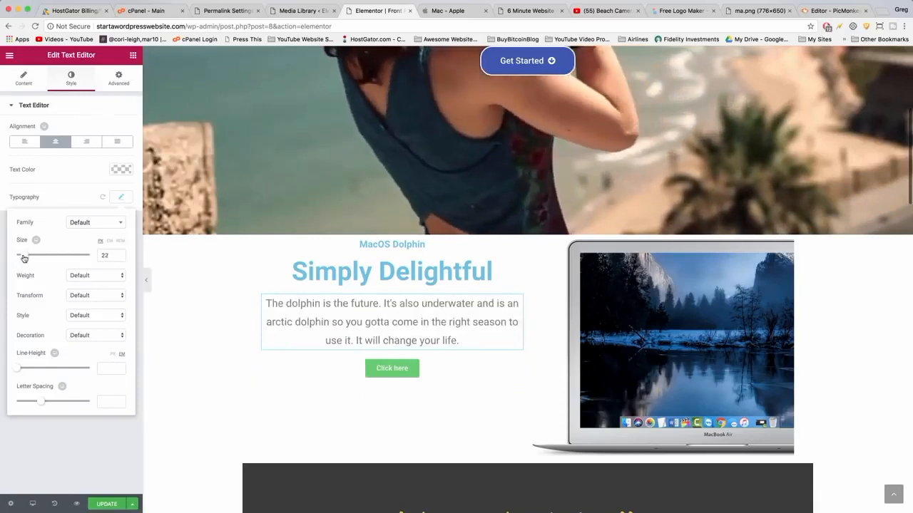
Change the button text to Coming to stores near you.
click(369, 373)
triple_click(77, 154)
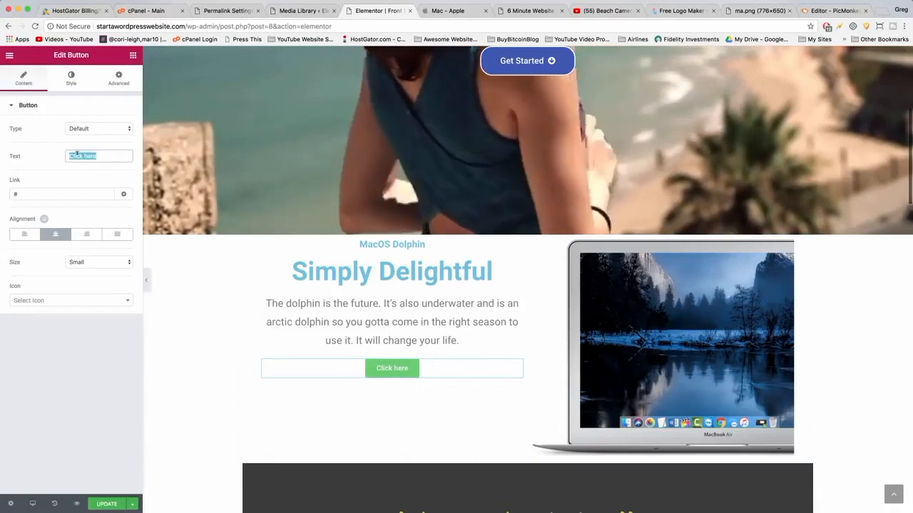
text(C)
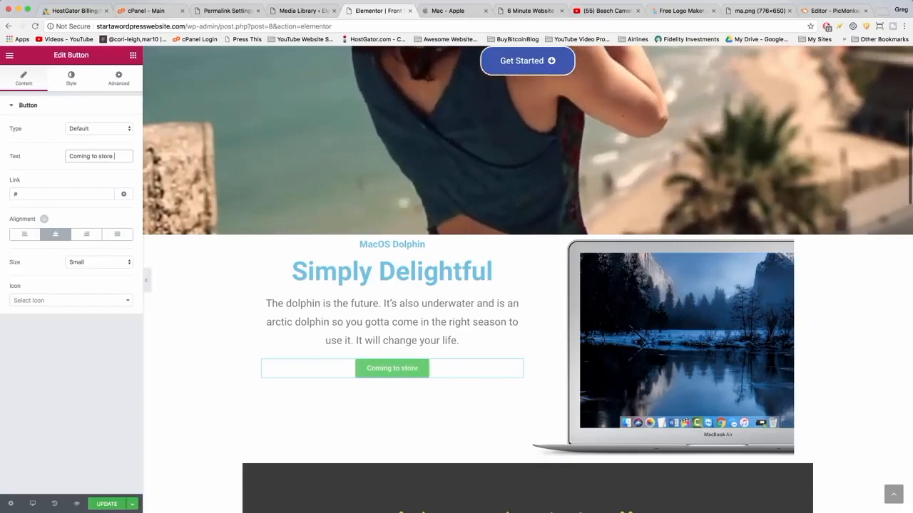
click(67, 393)
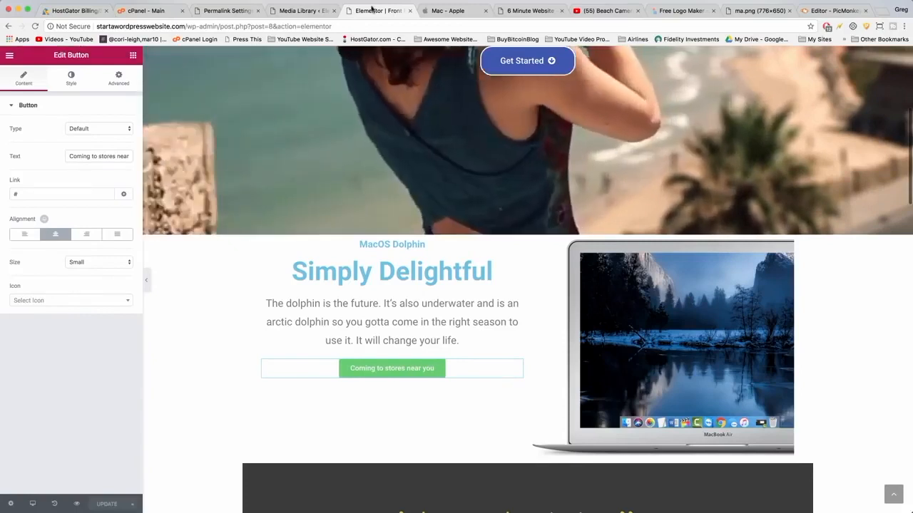
Open startawordpresswebsite.com in a new tab beside the Elementor tab to preview the live site.
click(884, 12)
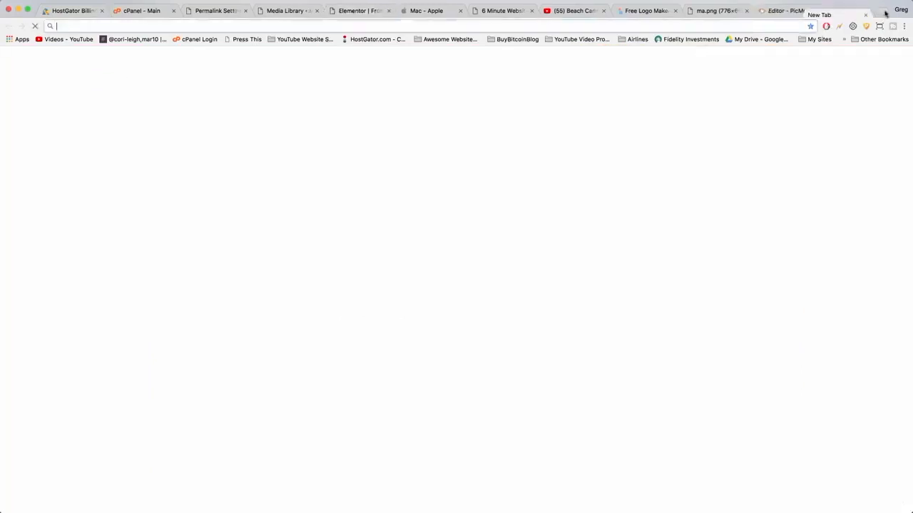
text(startawordpresswebsite.com)
key(Return)
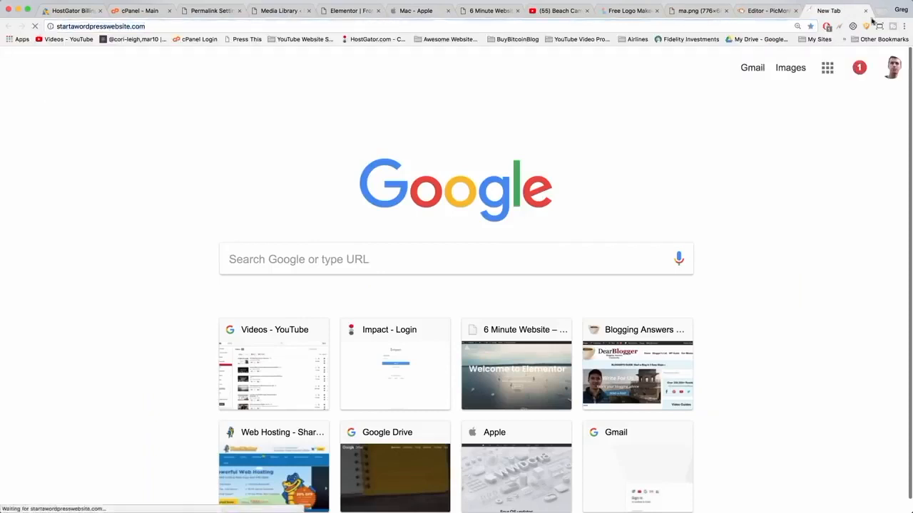
drag(841, 12, 656, 11)
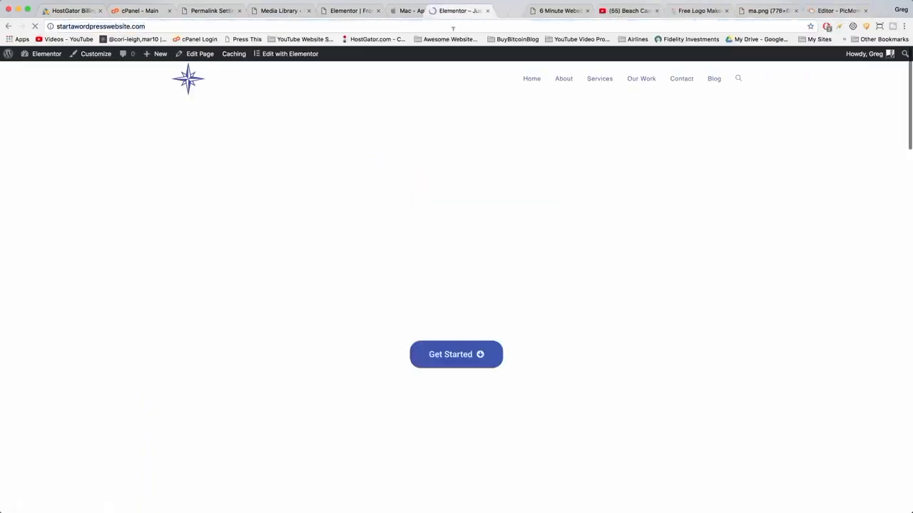
drag(453, 28, 420, 23)
scroll(332, 169, down, 8)
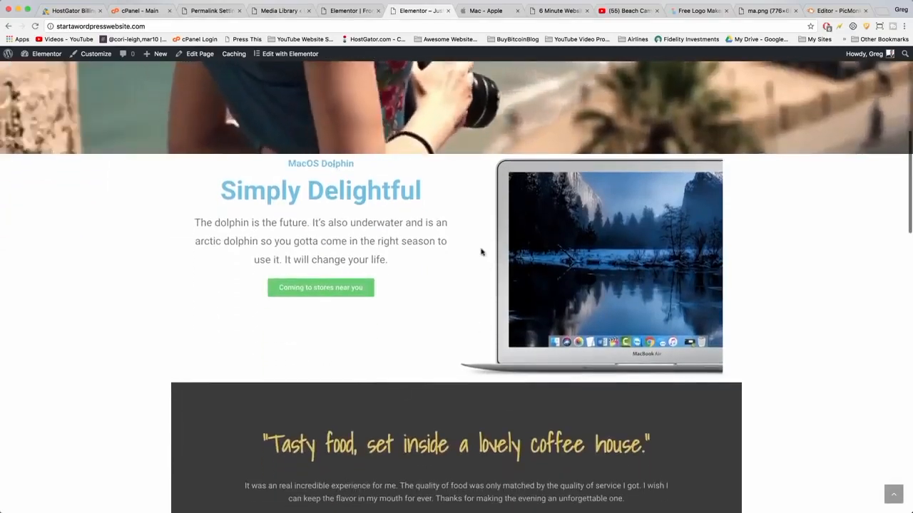
click(488, 10)
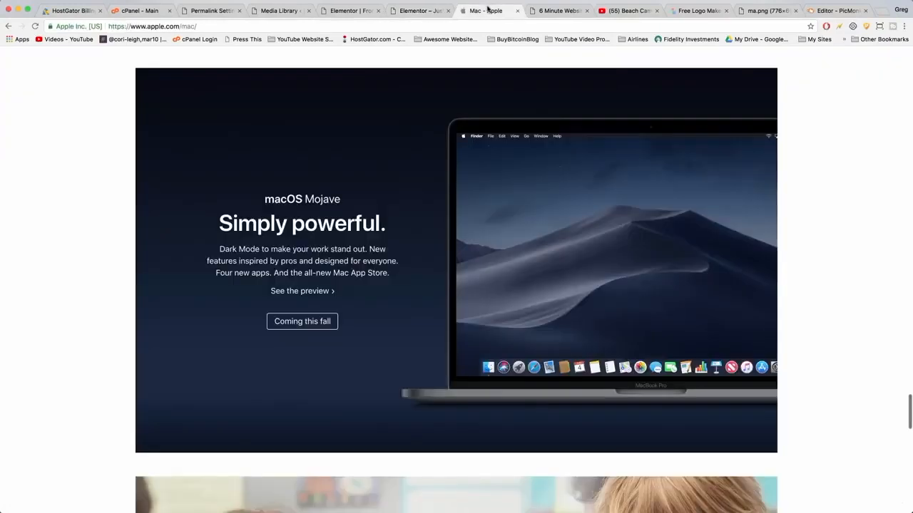
click(420, 12)
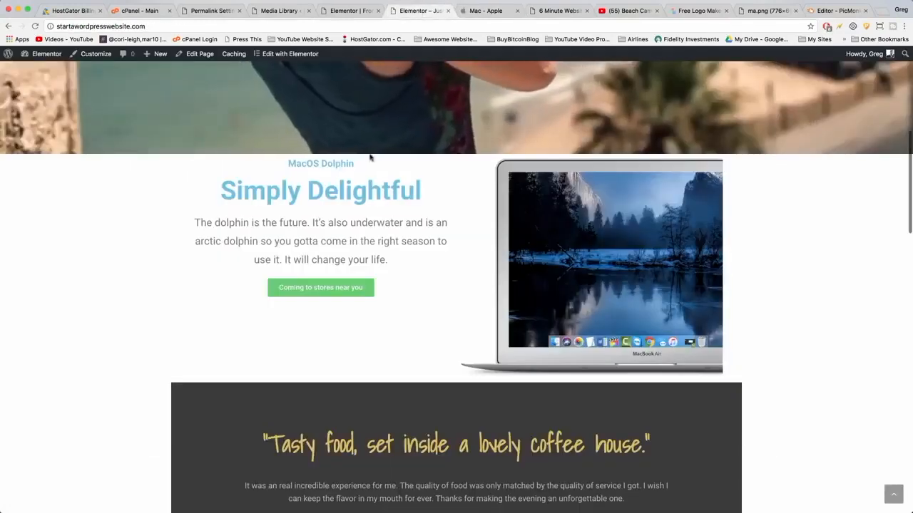
click(350, 10)
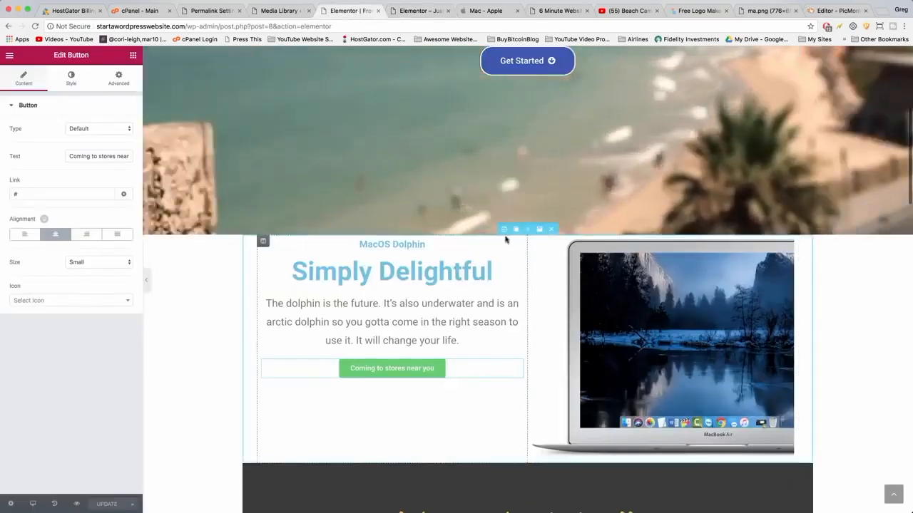
Give the section a gradient background with its first color set to dark navy #00074c.
click(504, 229)
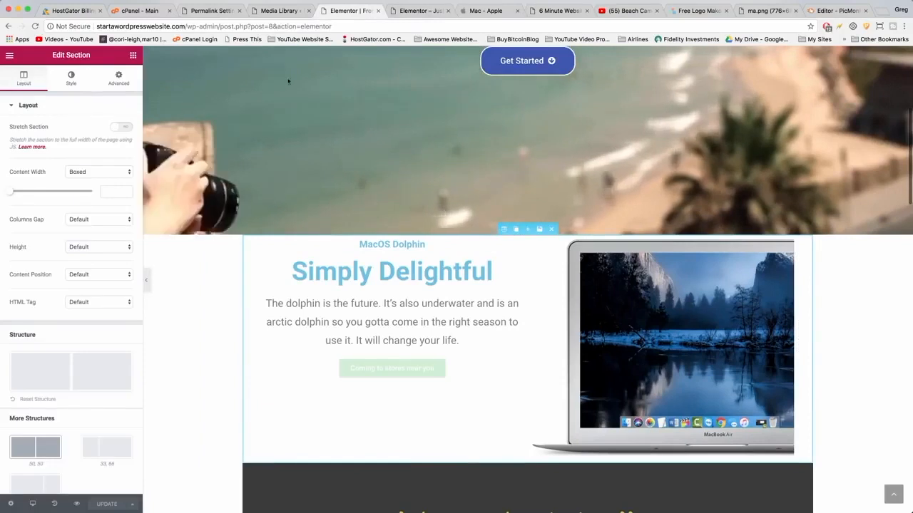
click(70, 78)
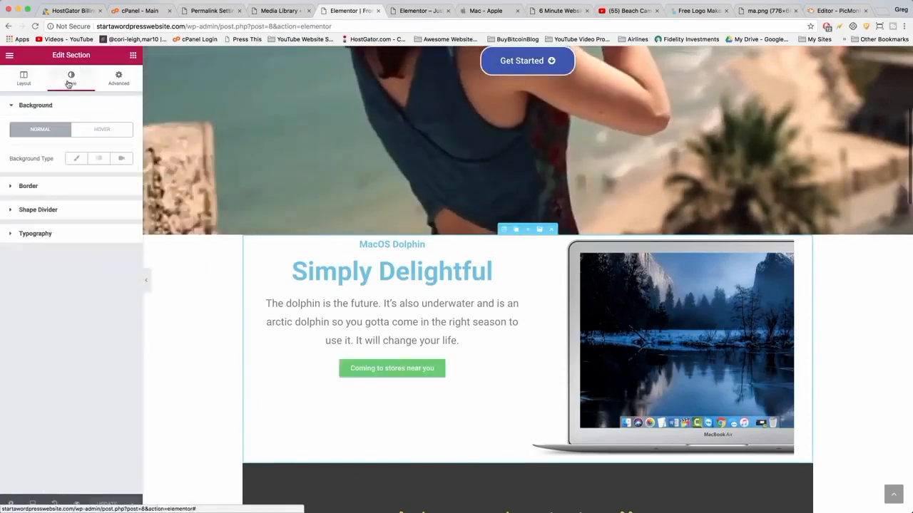
click(97, 160)
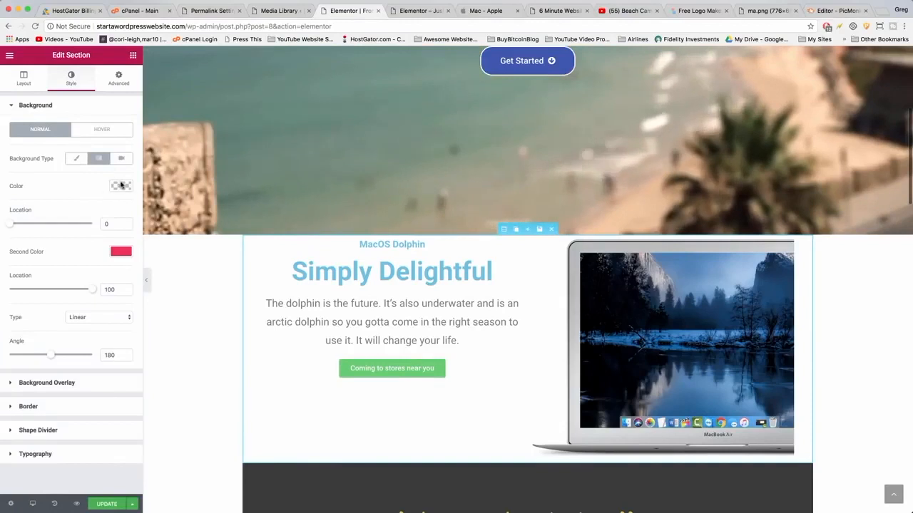
click(121, 187)
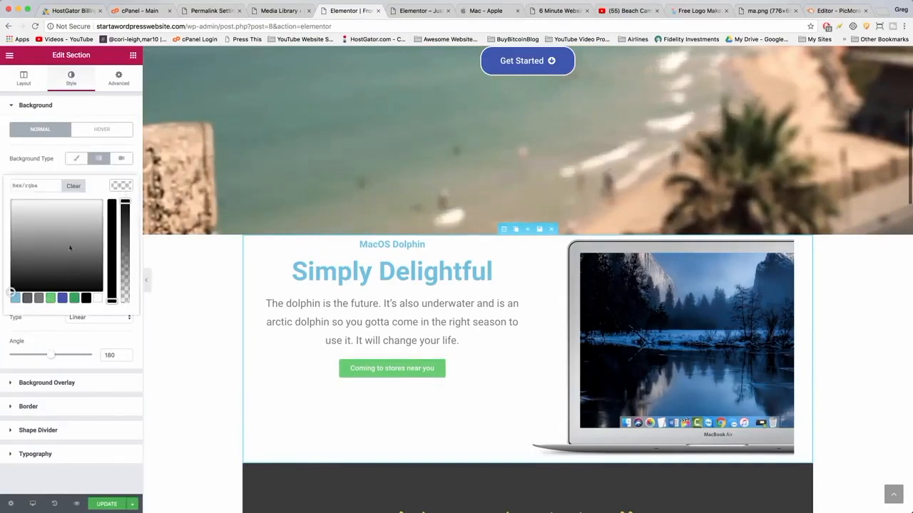
click(63, 298)
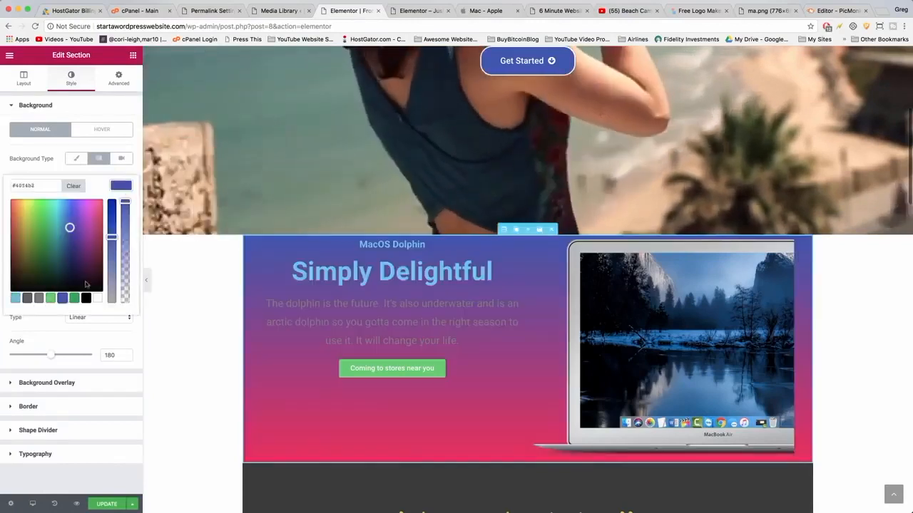
drag(111, 237, 112, 214)
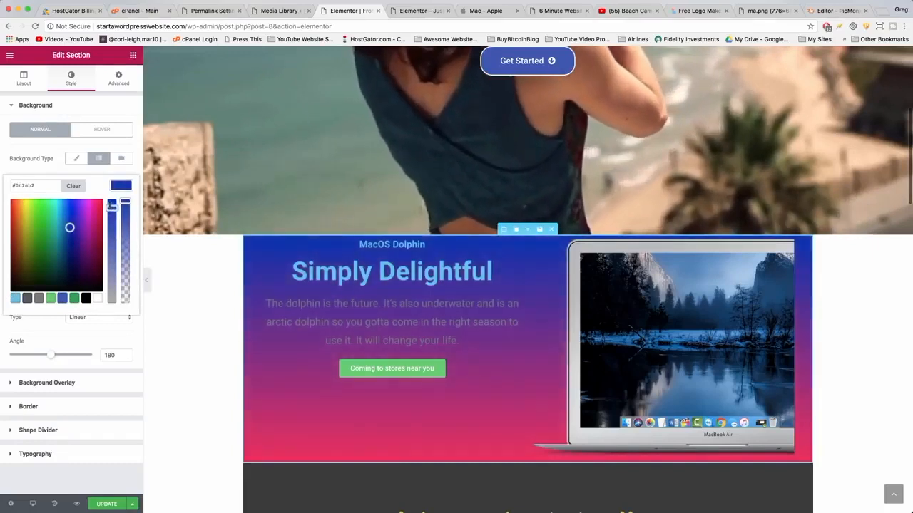
drag(69, 228, 71, 248)
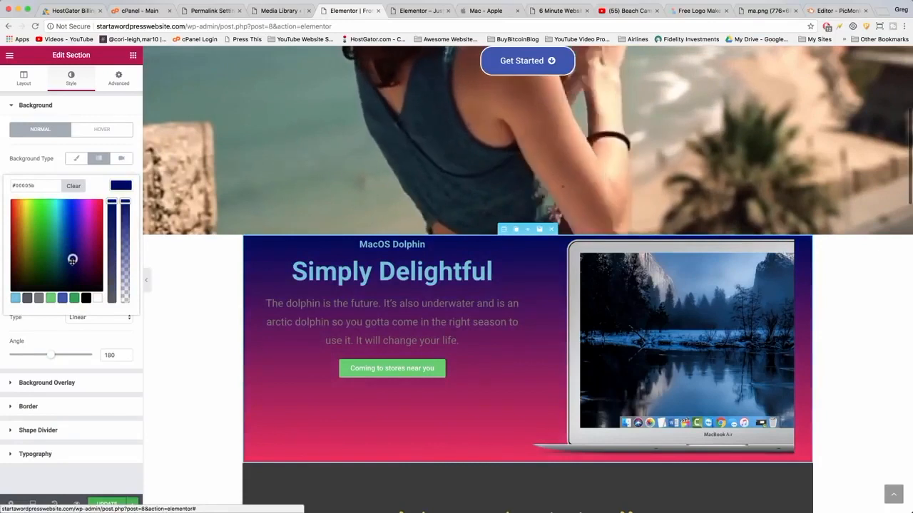
drag(72, 260, 74, 267)
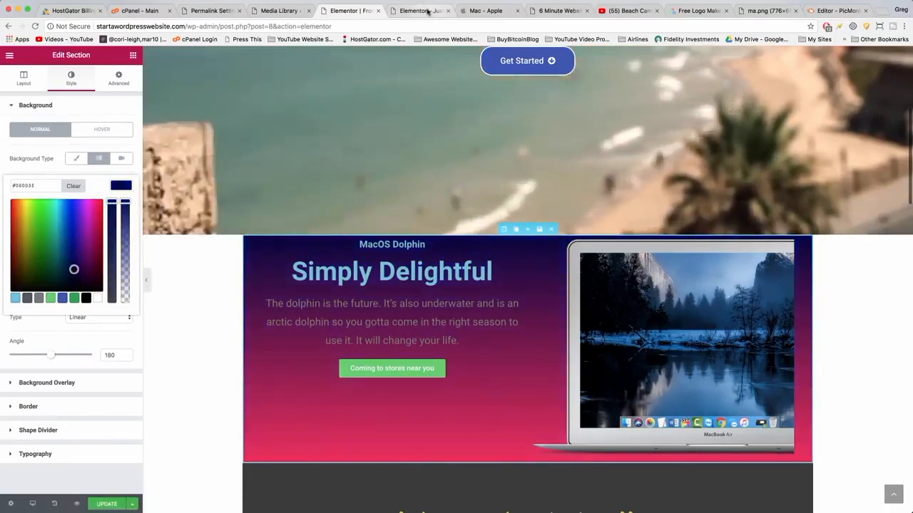
click(428, 11)
click(486, 11)
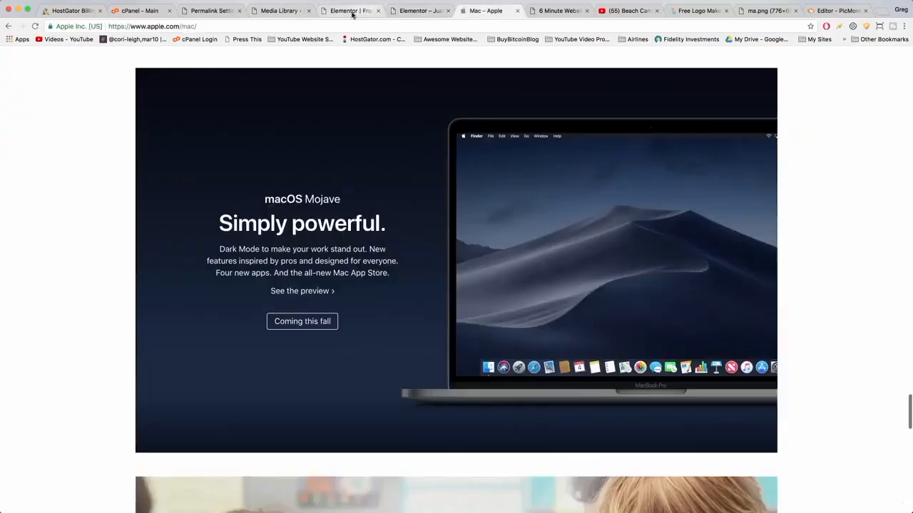
click(352, 11)
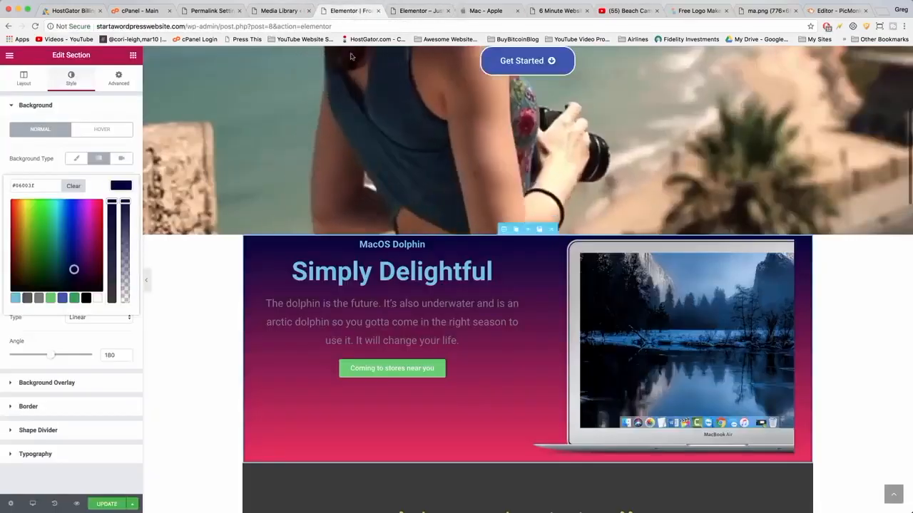
drag(73, 270, 71, 265)
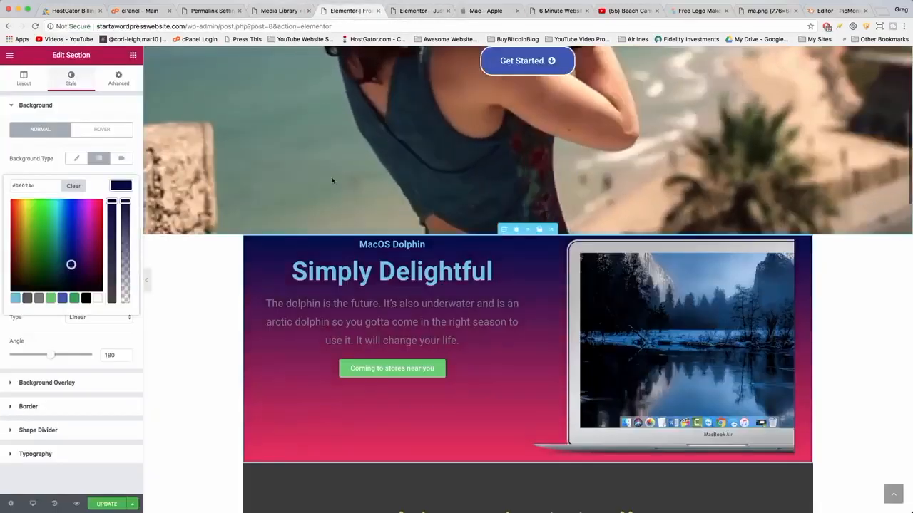
Set the gradient's second color to black #000000.
click(474, 10)
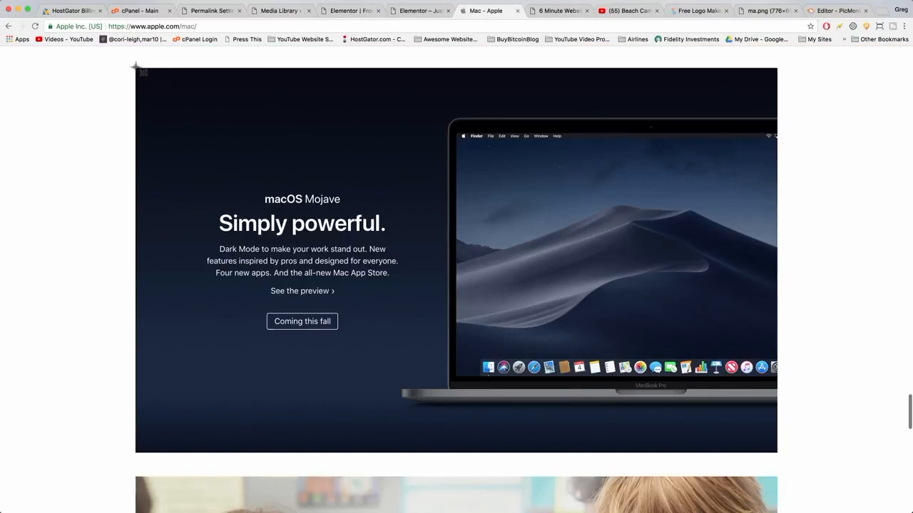
drag(142, 73, 441, 450)
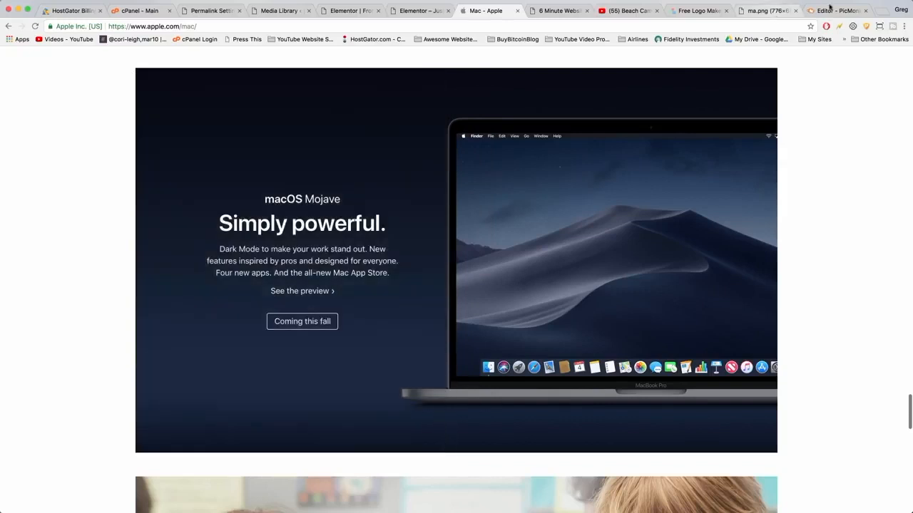
click(832, 11)
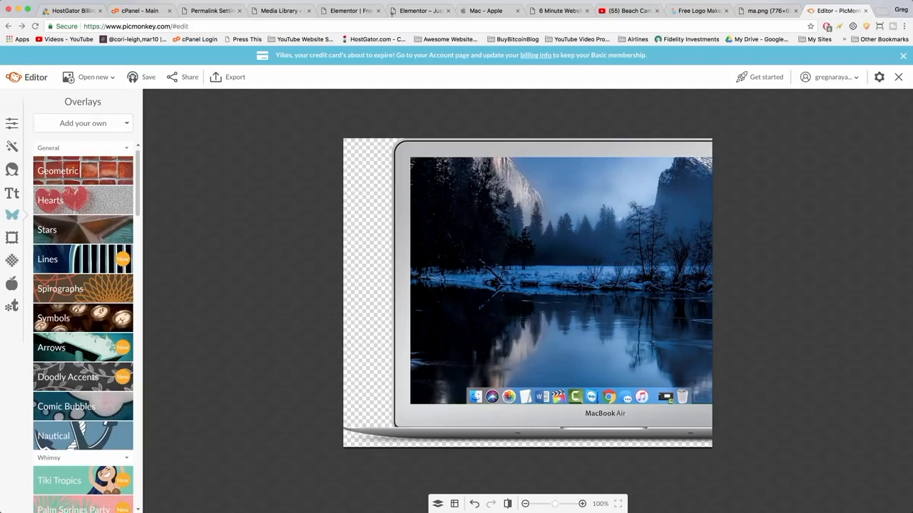
click(350, 10)
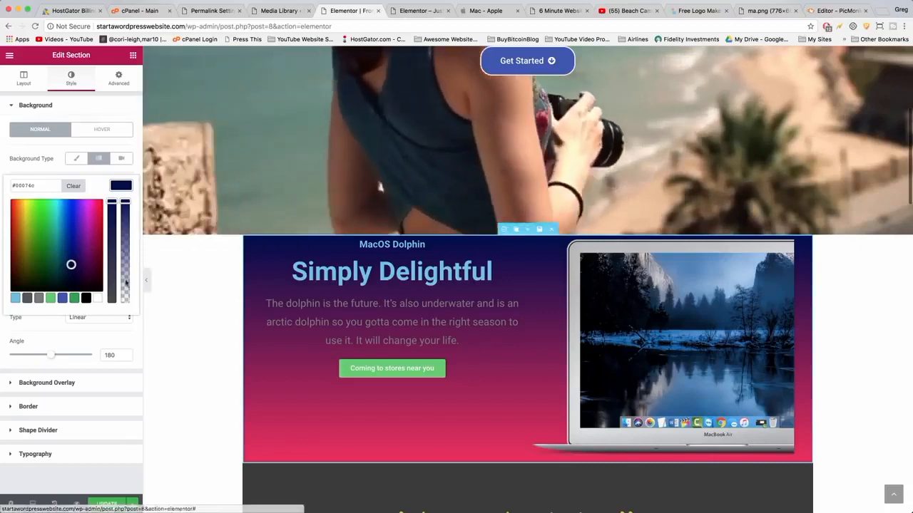
click(121, 185)
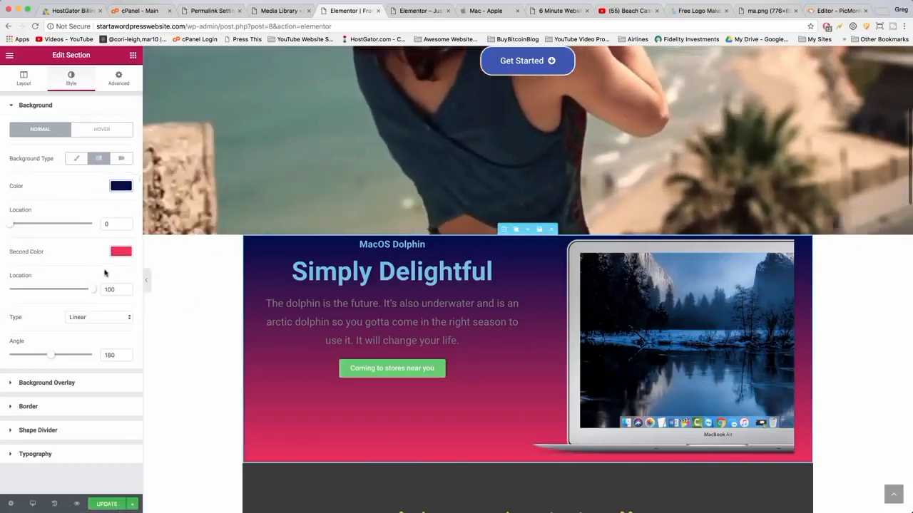
click(121, 251)
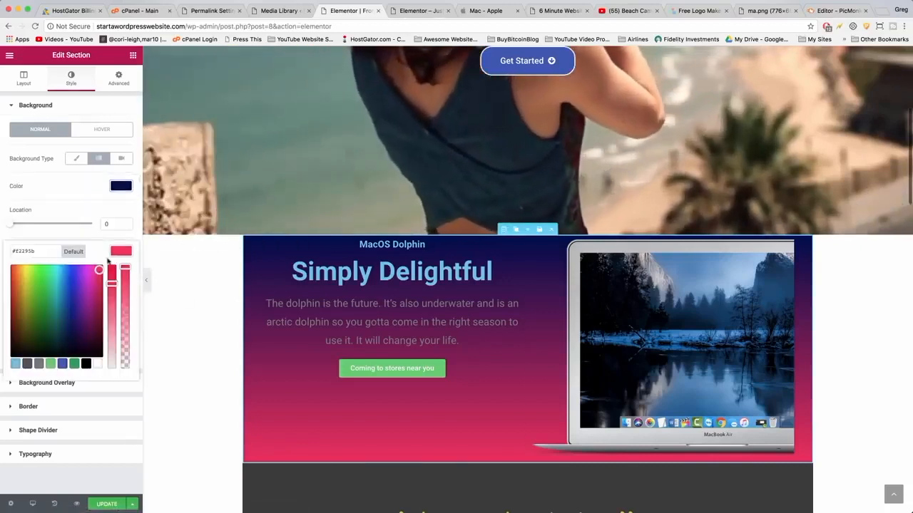
click(87, 364)
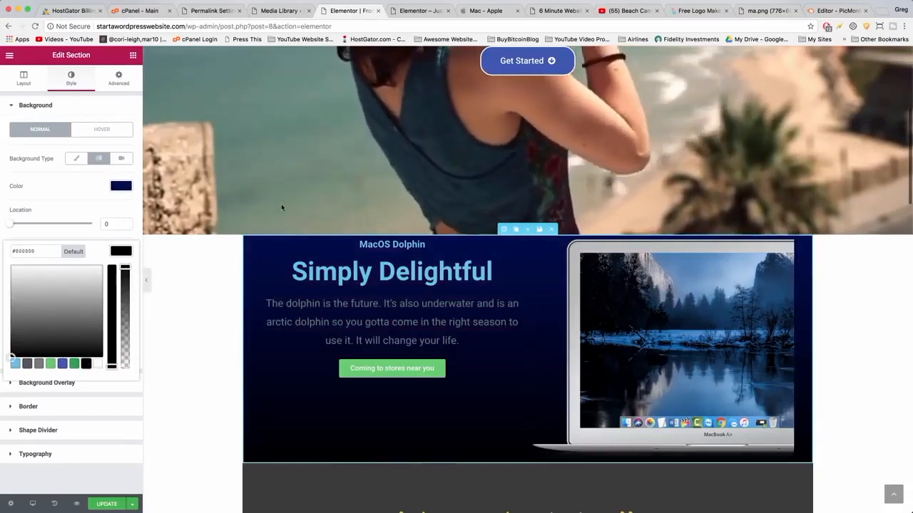
Set the section's padding to 50 on all sides.
click(117, 84)
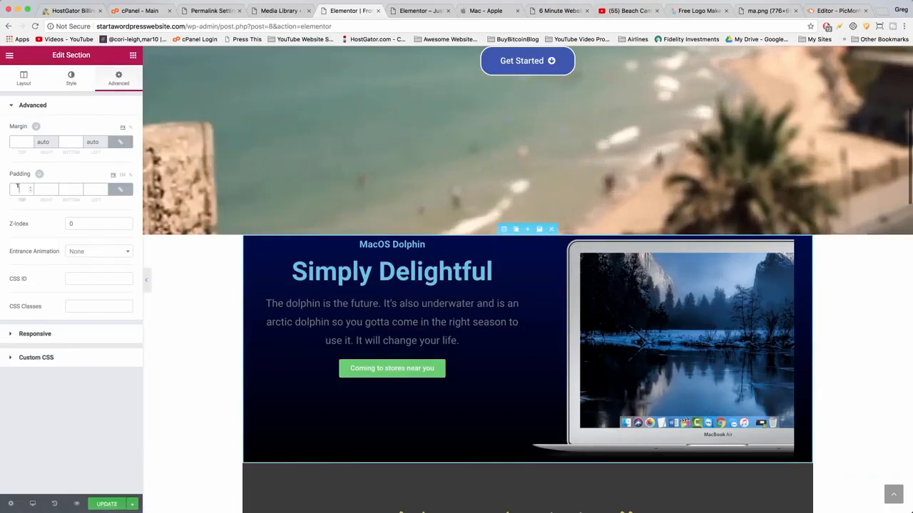
text(20)
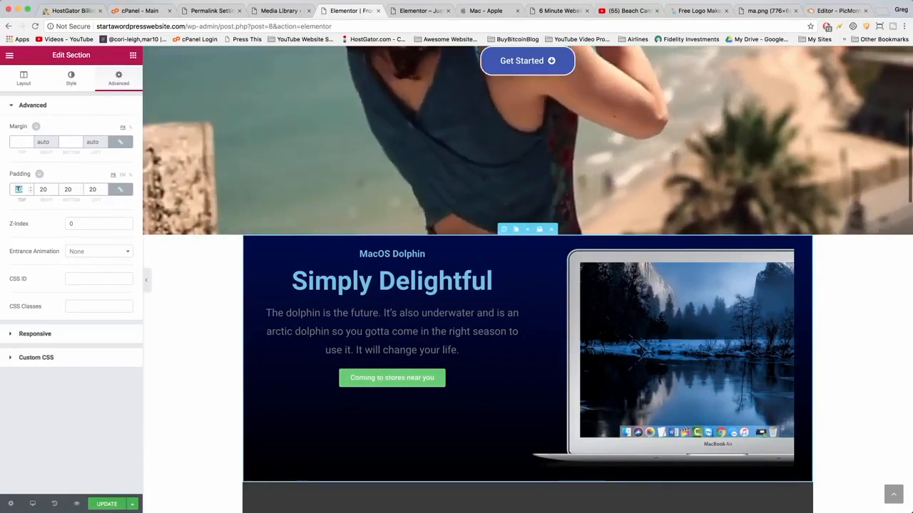
text(50)
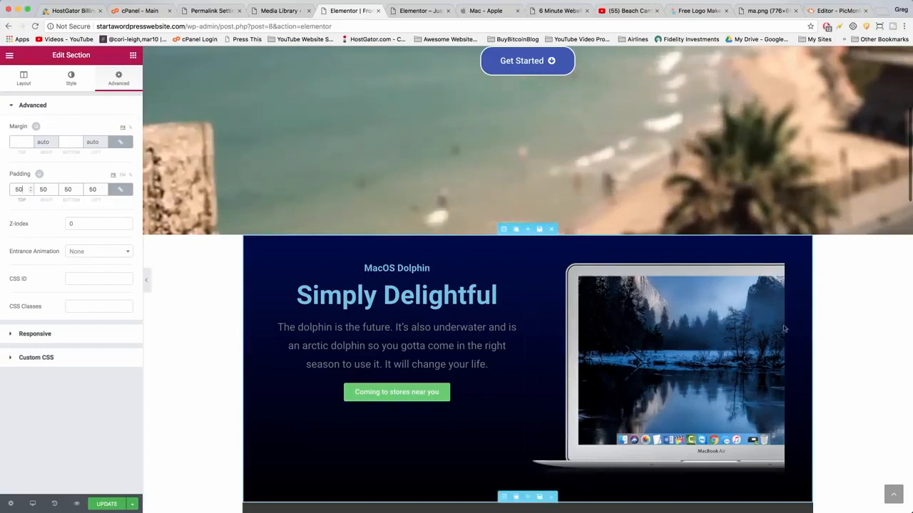
Unlink the padding values and set the right and left padding to 0.
key(ctrl+Tab)
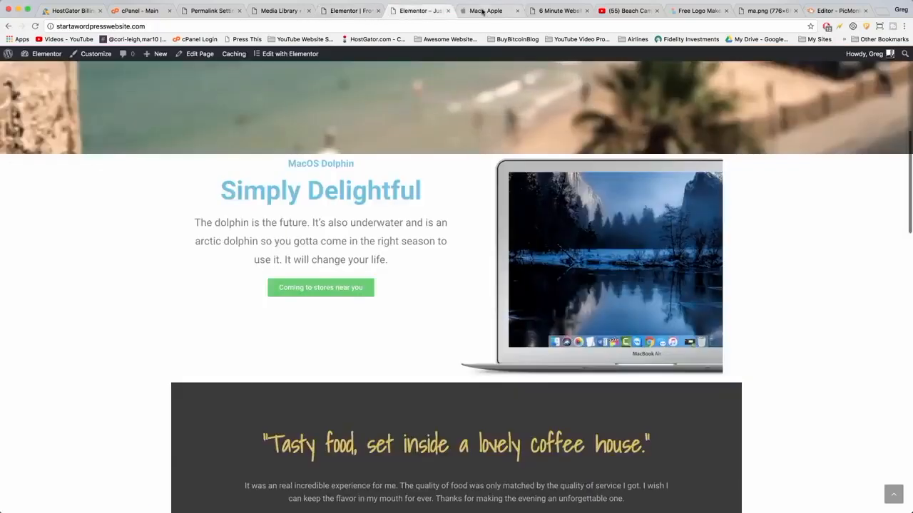
key(ctrl+Tab)
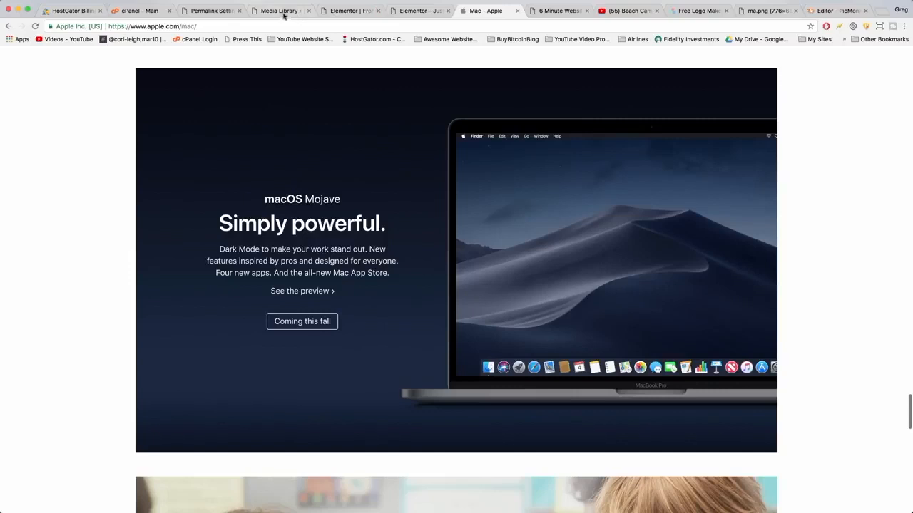
click(343, 12)
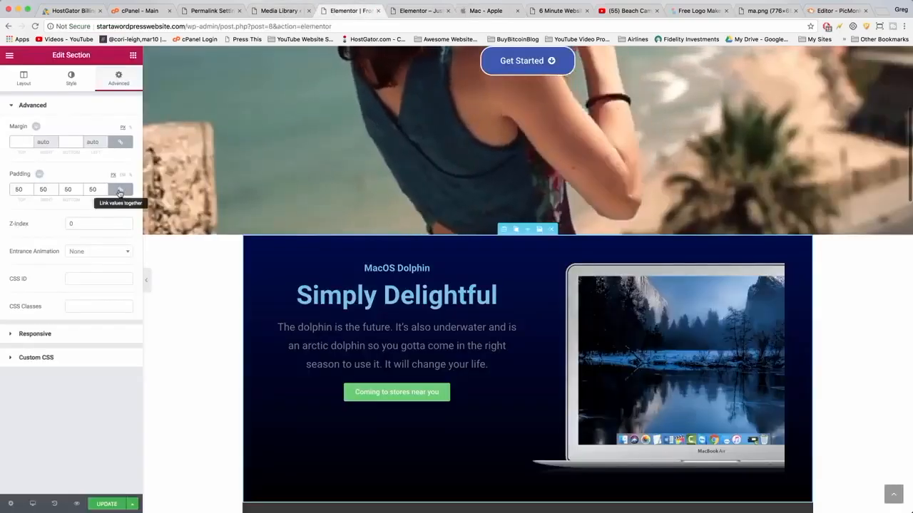
click(119, 192)
click(41, 188)
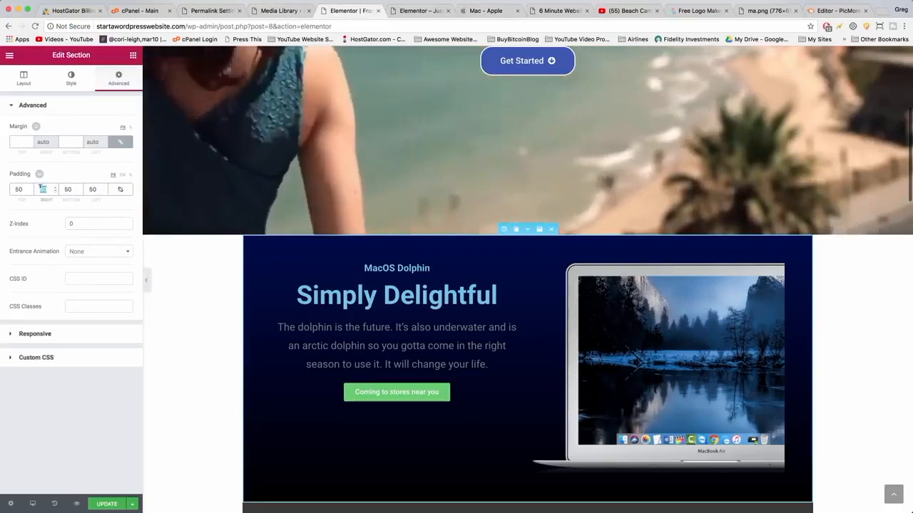
text(0)
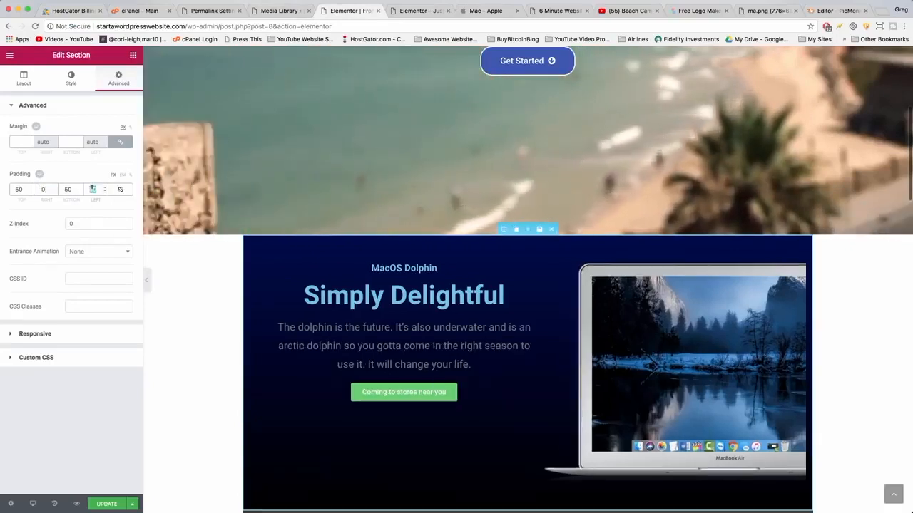
text(0)
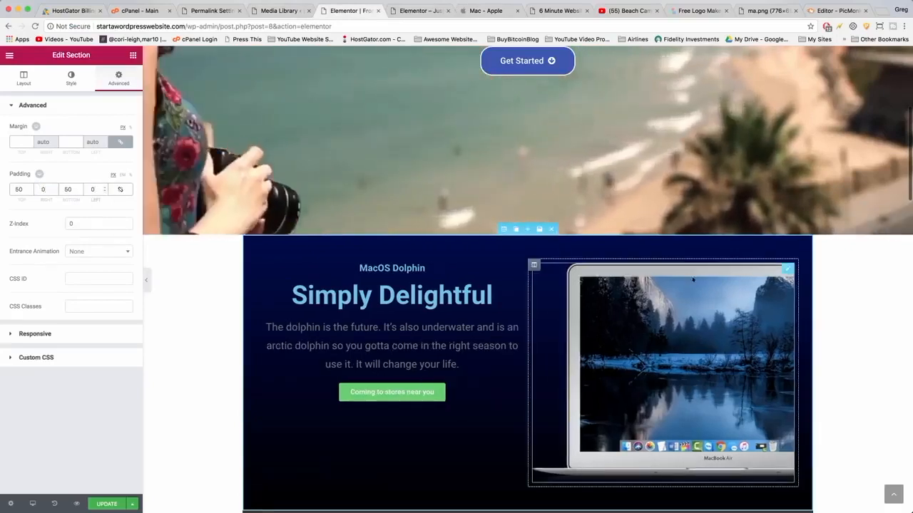
Set the section's content width to Full Width and its columns gap to No Gap.
click(23, 80)
click(80, 174)
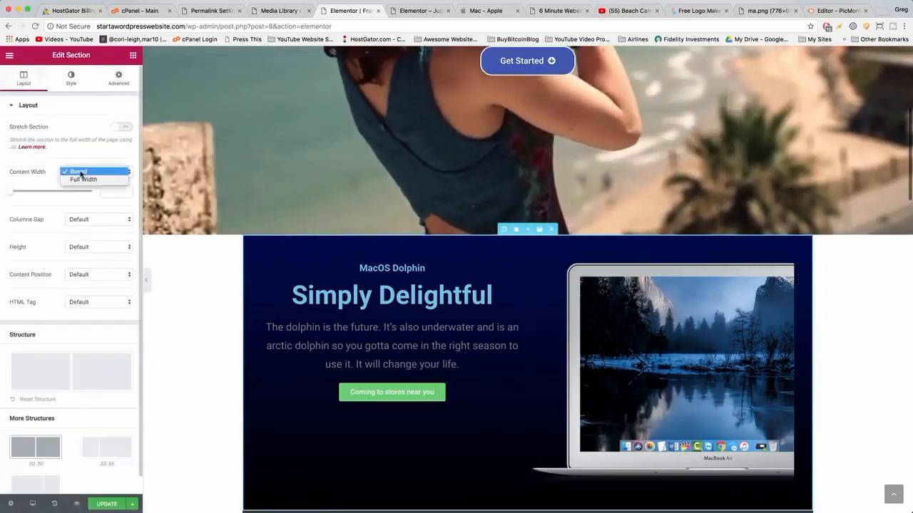
click(82, 182)
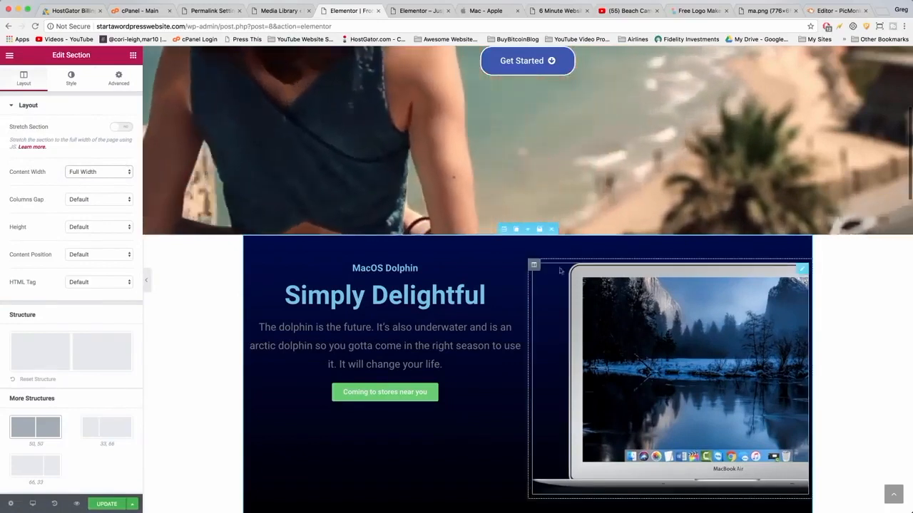
click(102, 201)
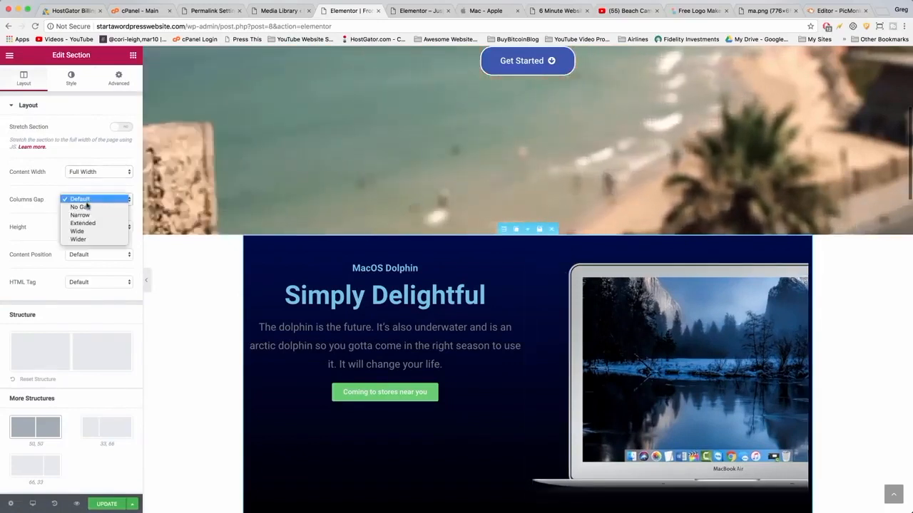
click(87, 208)
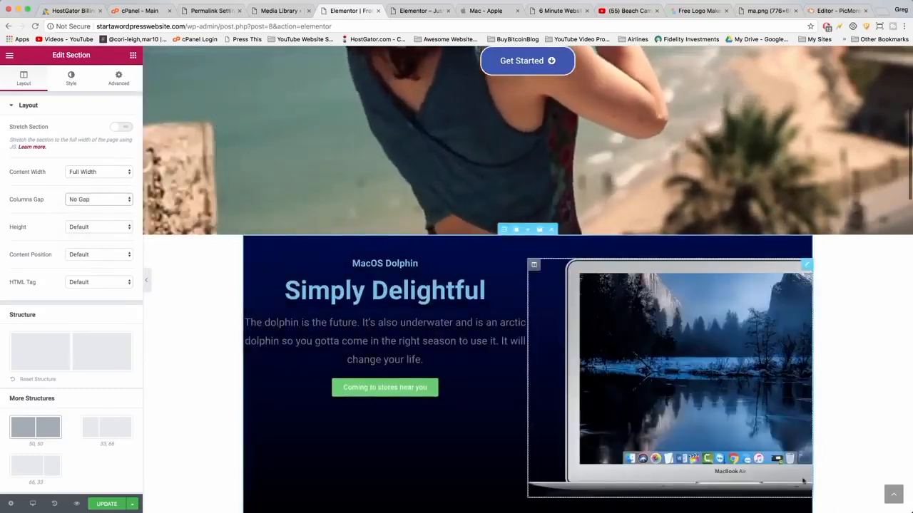
scroll(841, 214, down, 2)
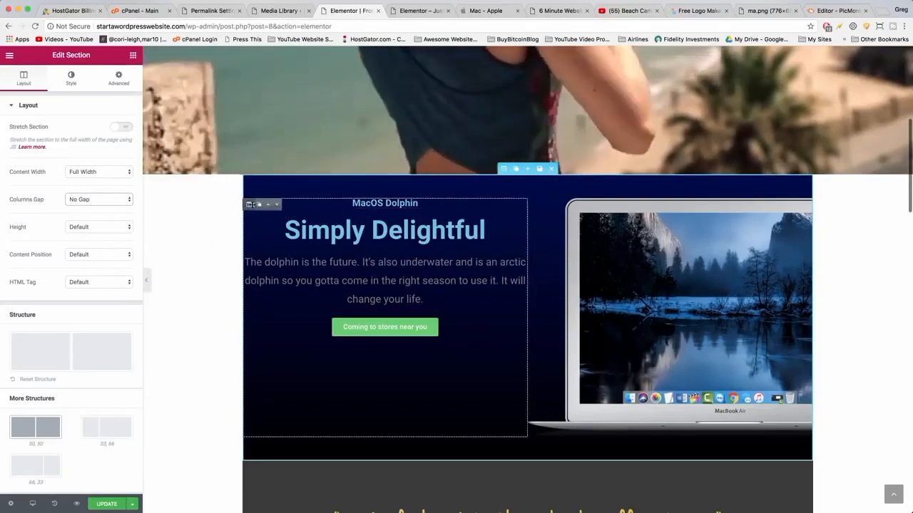
click(249, 204)
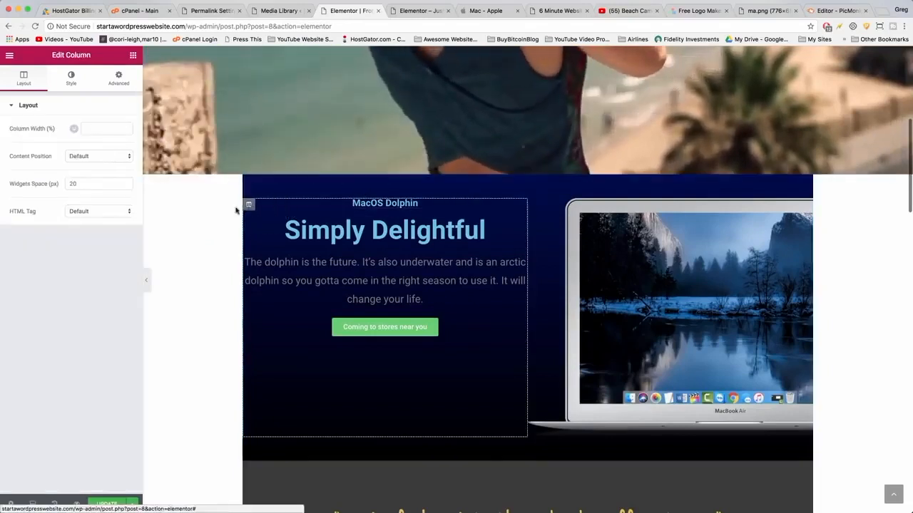
click(119, 81)
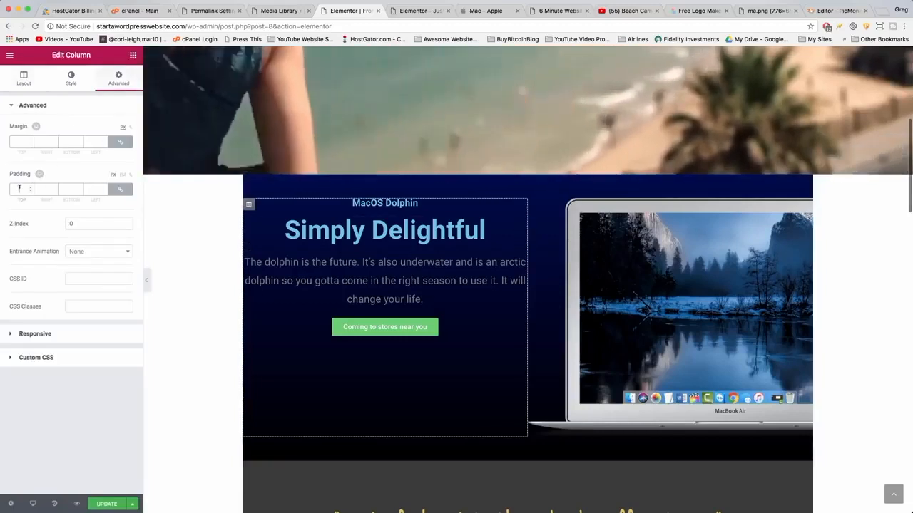
click(20, 188)
text(40)
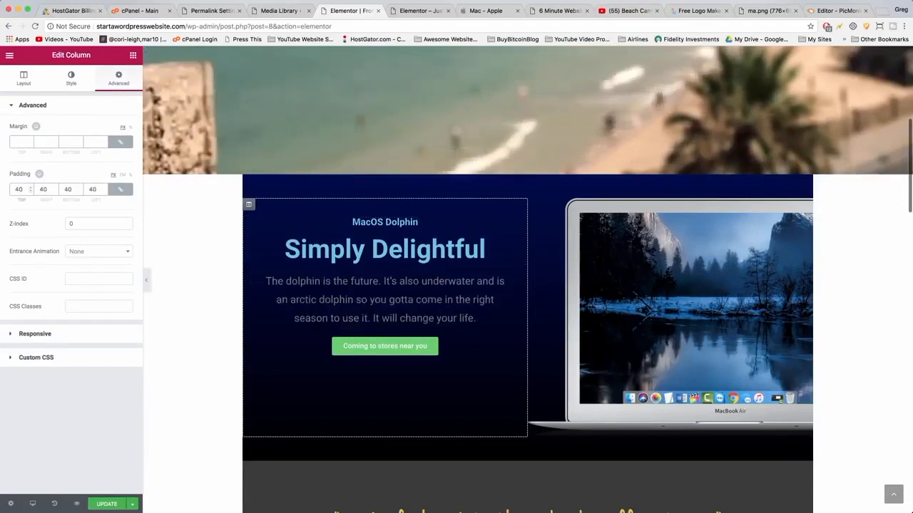
click(484, 10)
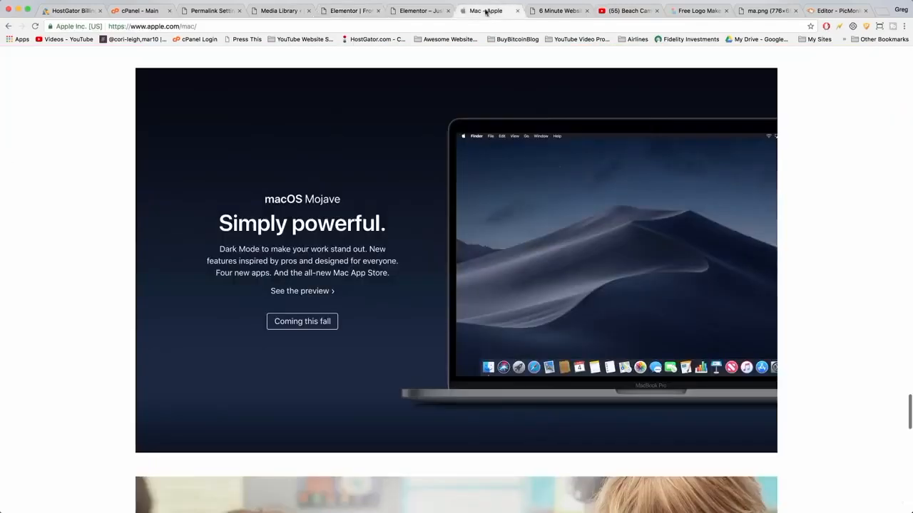
click(350, 11)
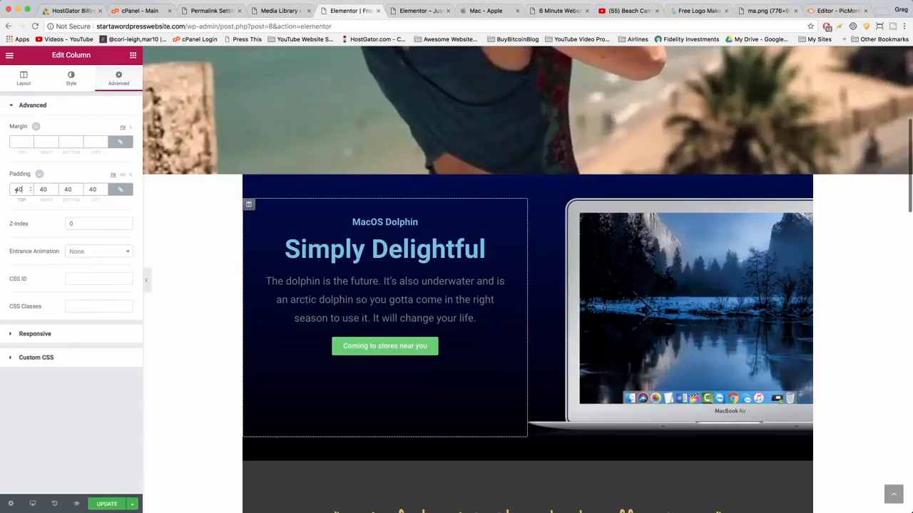
text(60)
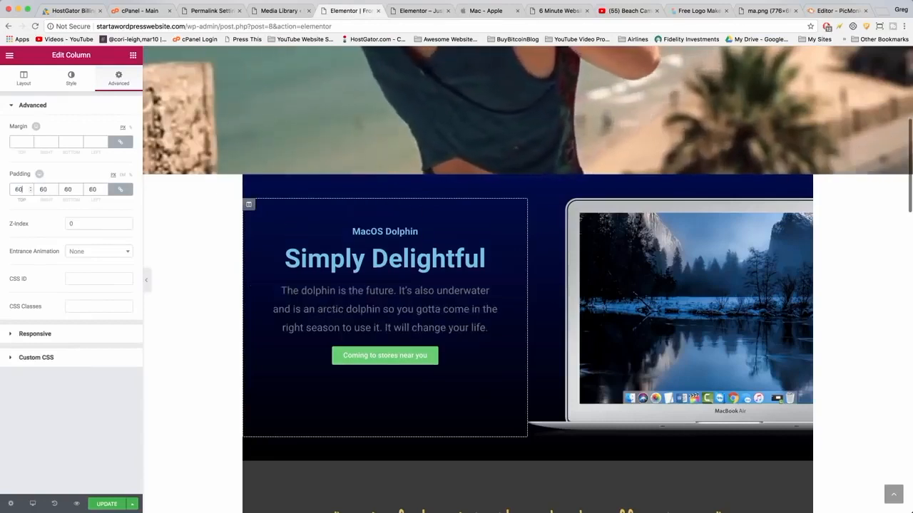
Make the 'Coming to stores near you' button's background color transparent.
click(337, 360)
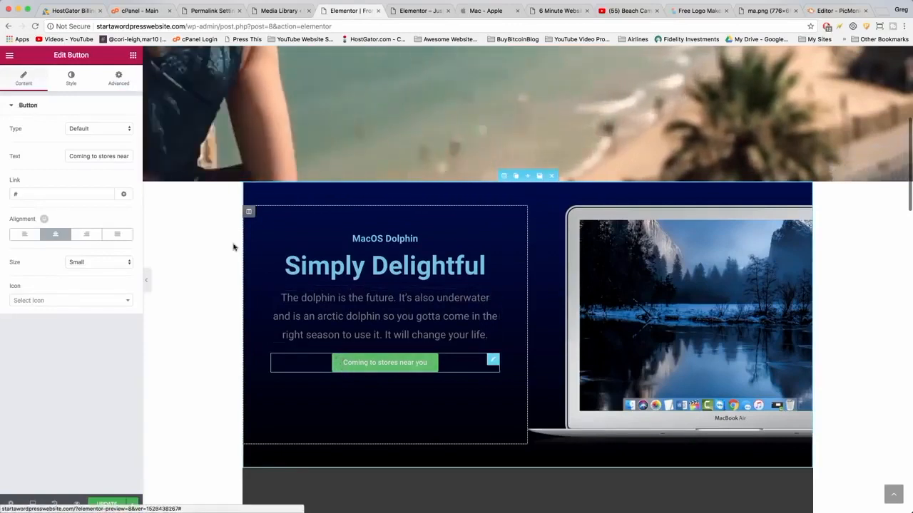
click(71, 78)
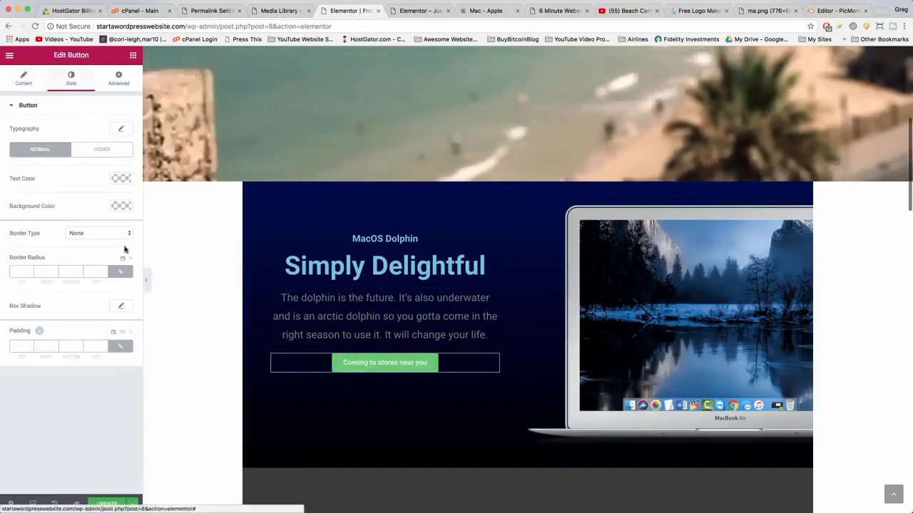
click(121, 207)
drag(125, 221, 126, 274)
drag(127, 326, 126, 332)
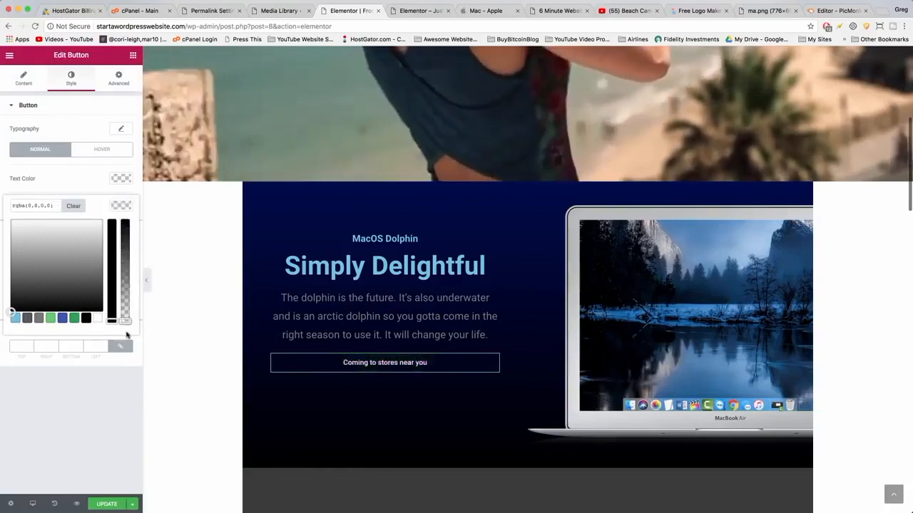
click(63, 173)
Give the button a solid white border 2 px wide on all sides.
click(99, 233)
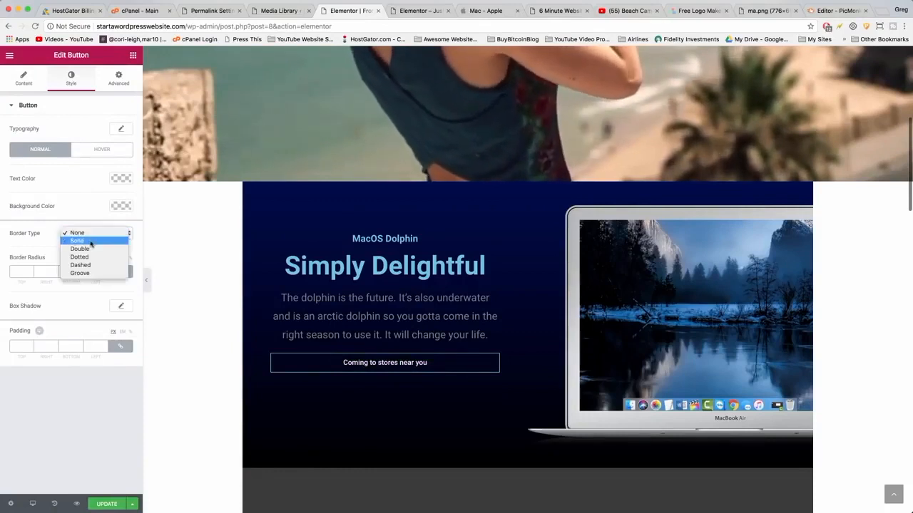
click(89, 242)
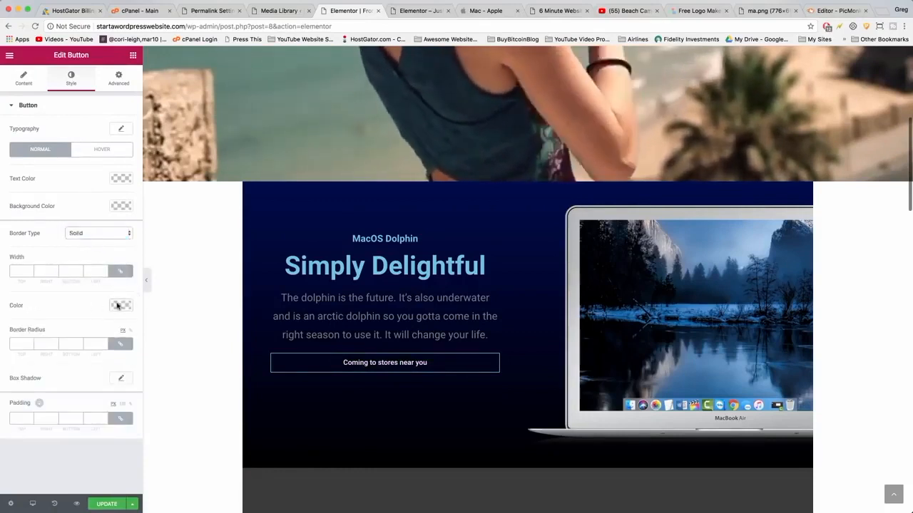
click(118, 305)
click(95, 288)
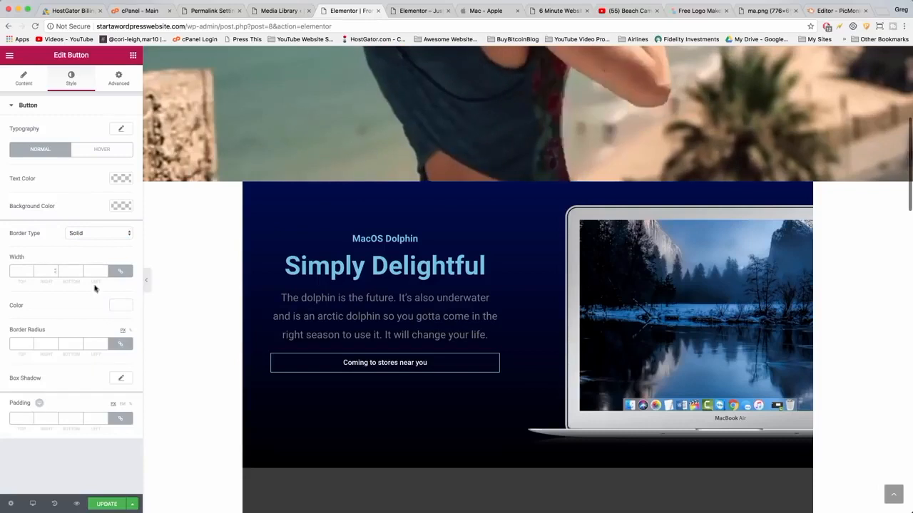
click(18, 270)
text(2)
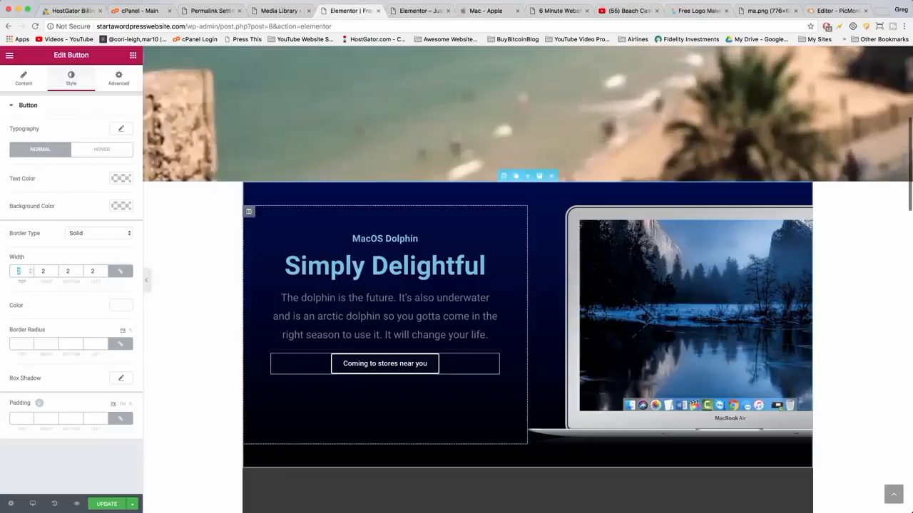
Add a new line reading 'See the preview >' below the description text.
click(385, 315)
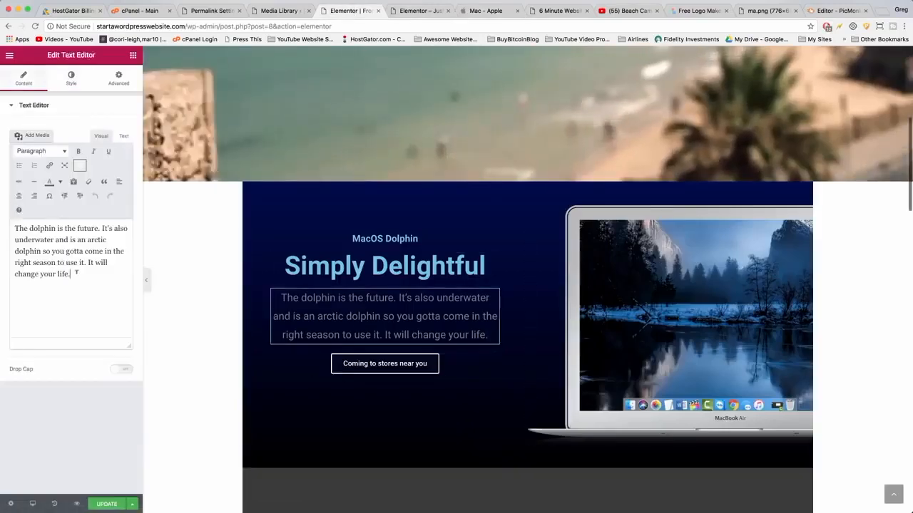
key(Return)
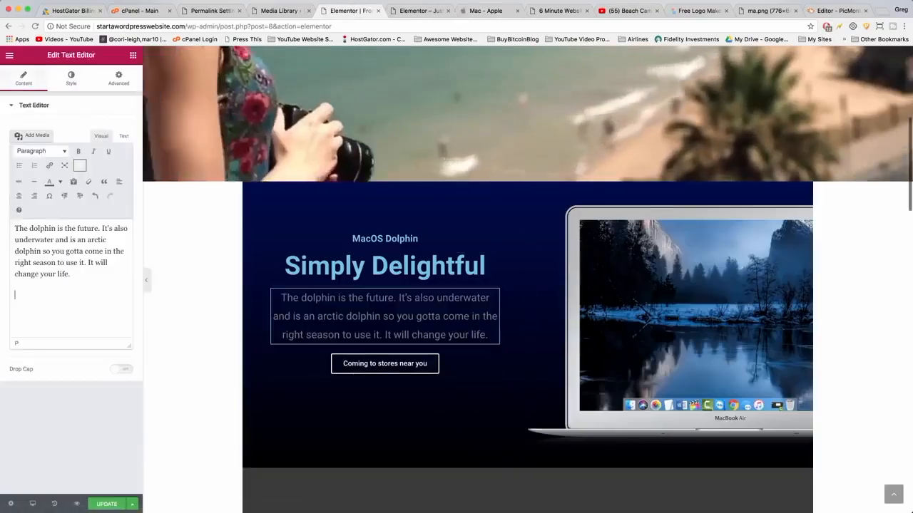
text(See t)
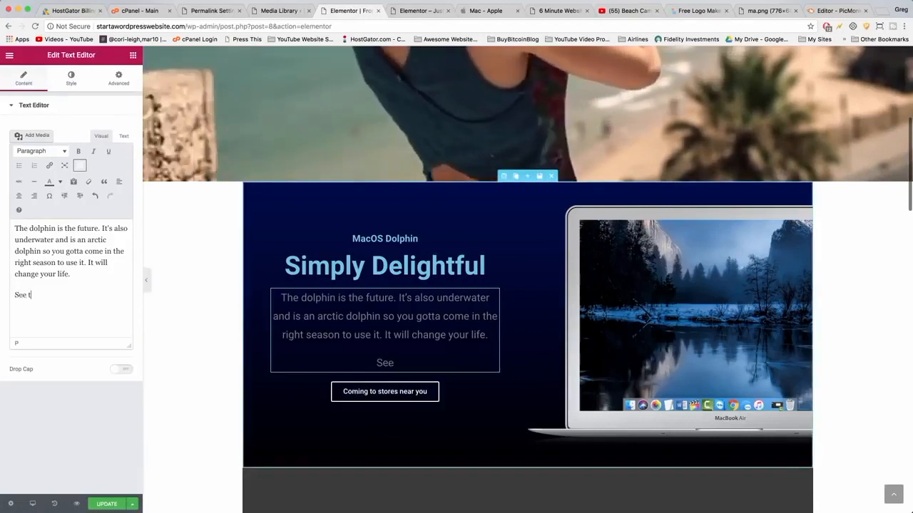
text(he preview >)
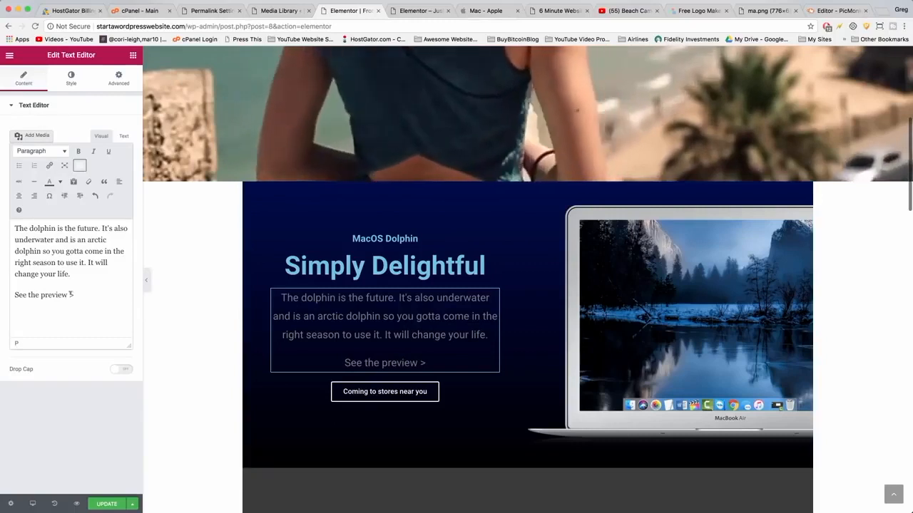
drag(81, 293, 8, 295)
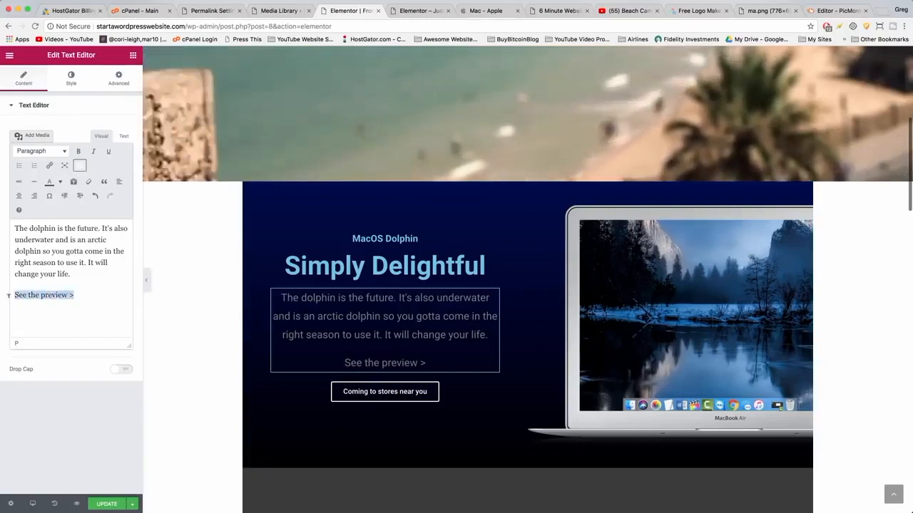
click(49, 165)
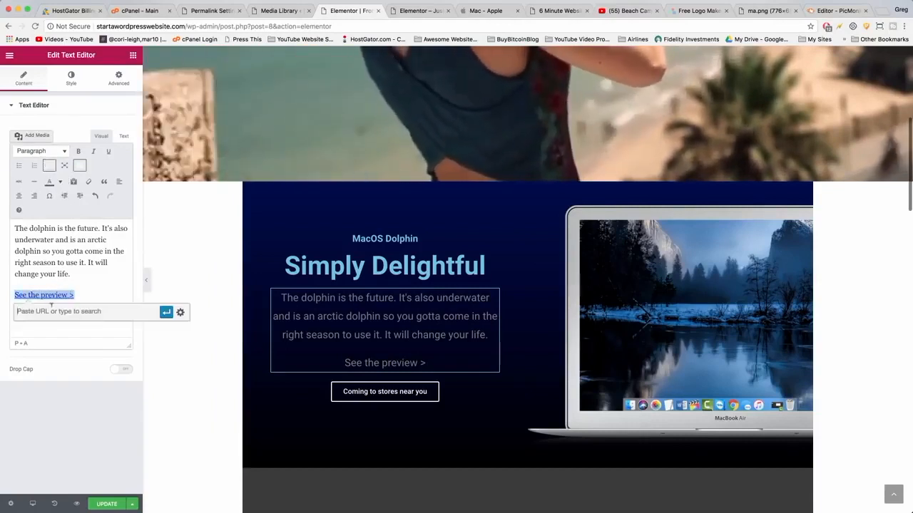
text(http:)
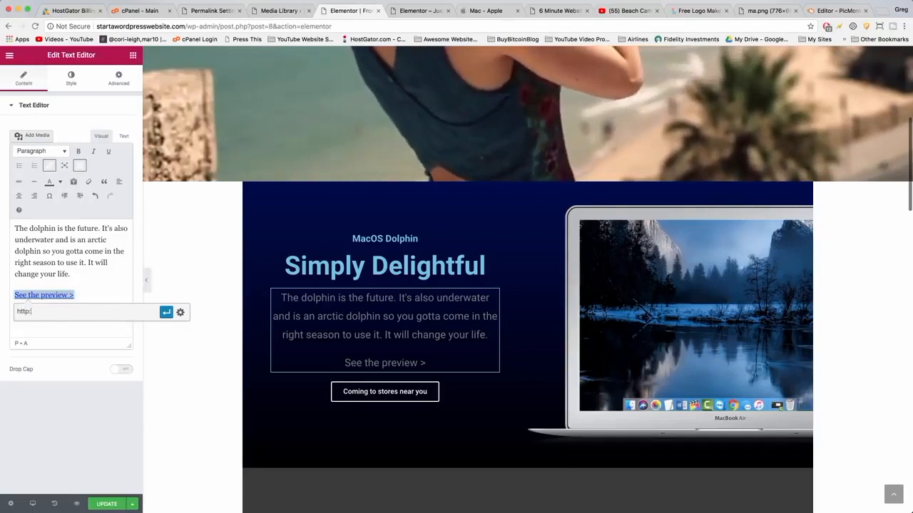
text(//wwwapp)
key(BackSpace)
key(BackSpace)
key(BackSpace)
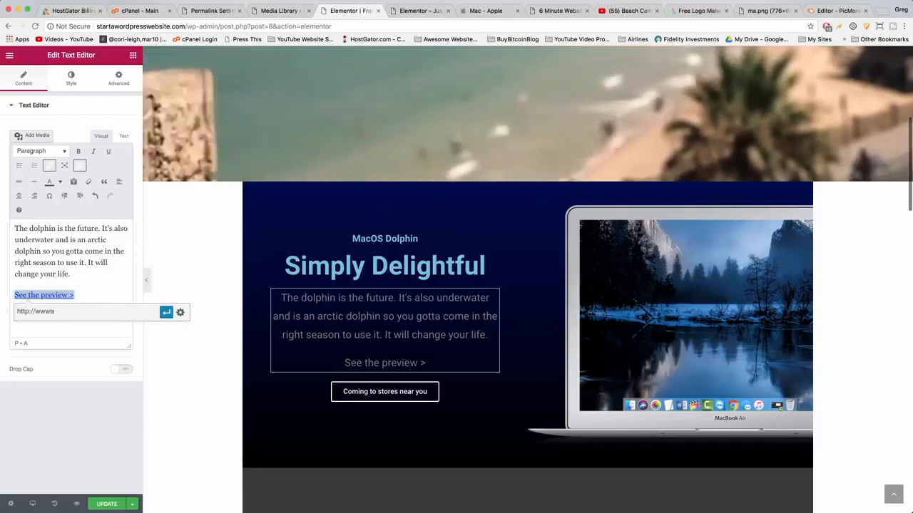
text(.)
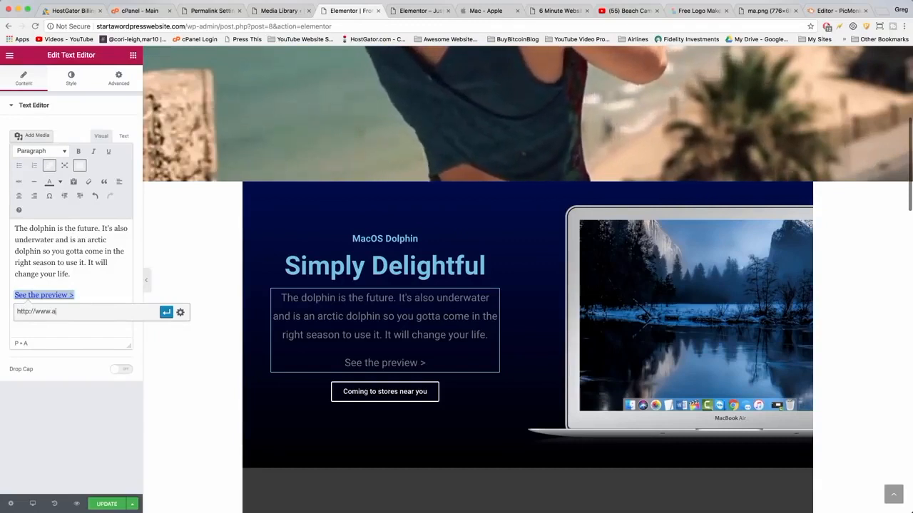
text(apple.com)
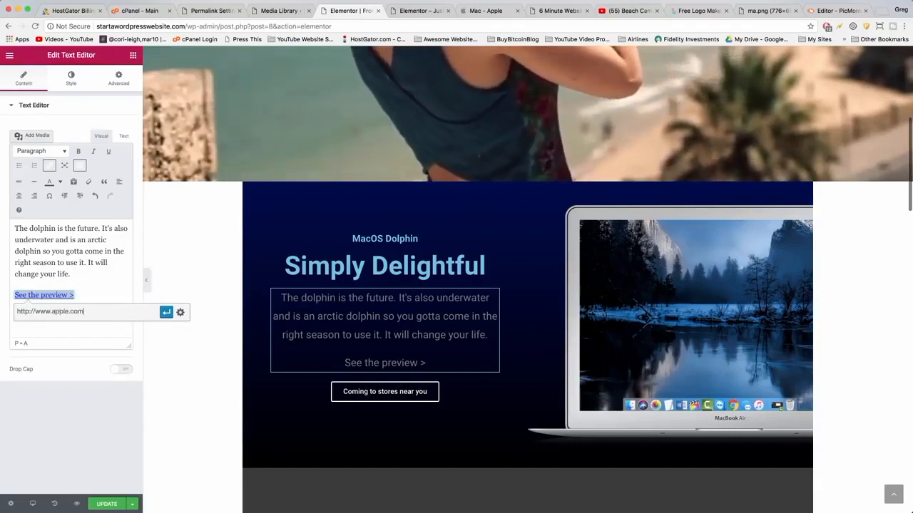
click(181, 313)
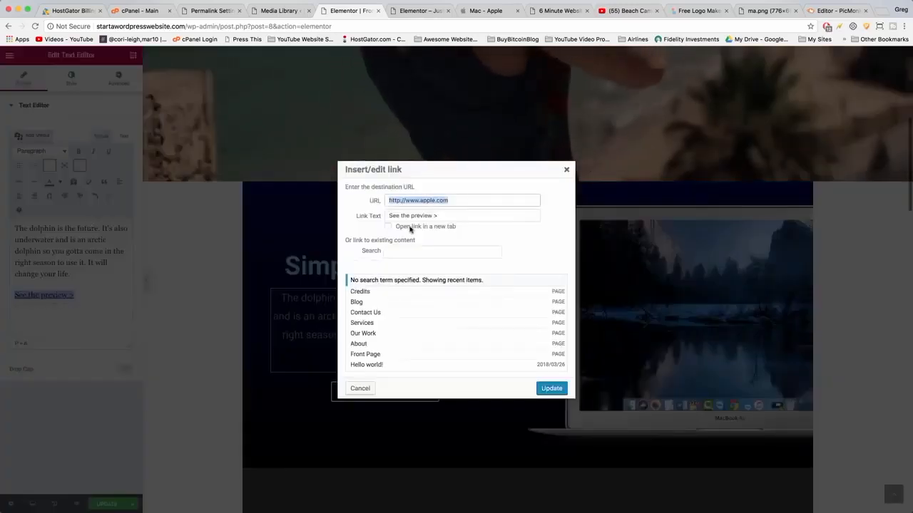
click(545, 390)
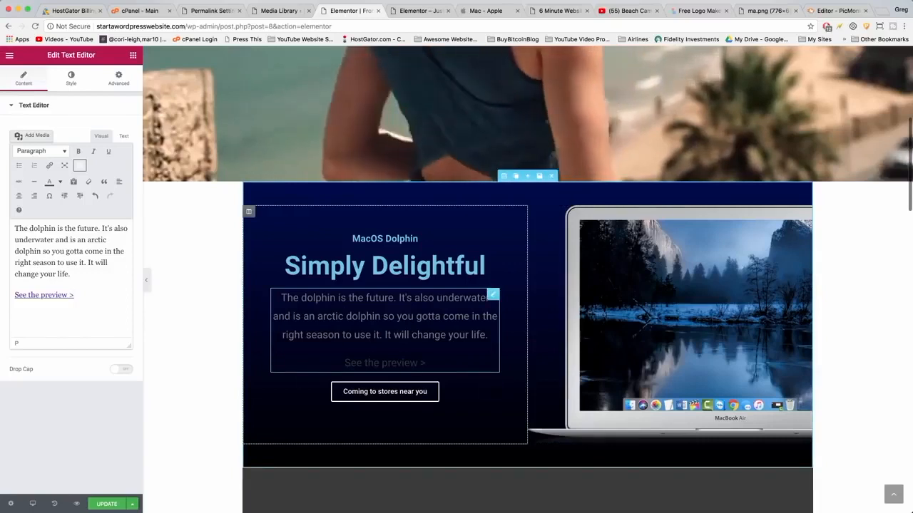
Set the description text's color to #EEEEEE.
click(71, 80)
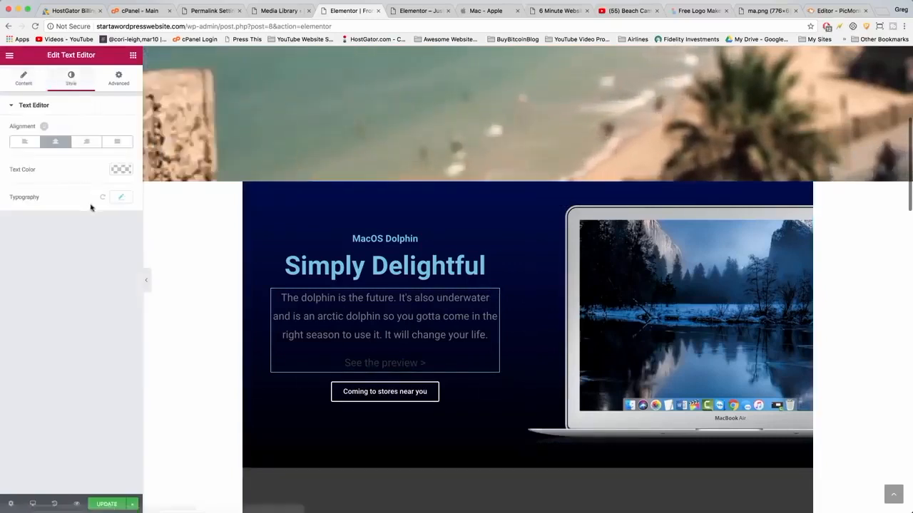
click(119, 173)
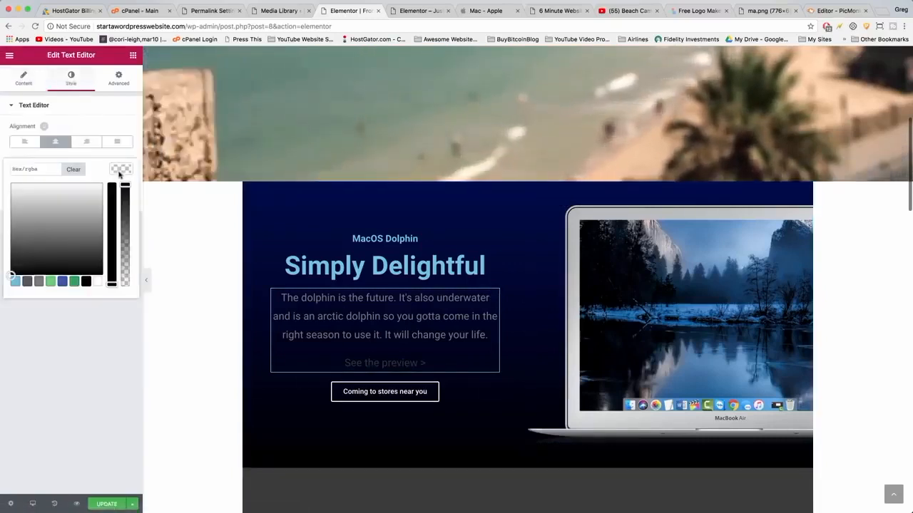
click(97, 284)
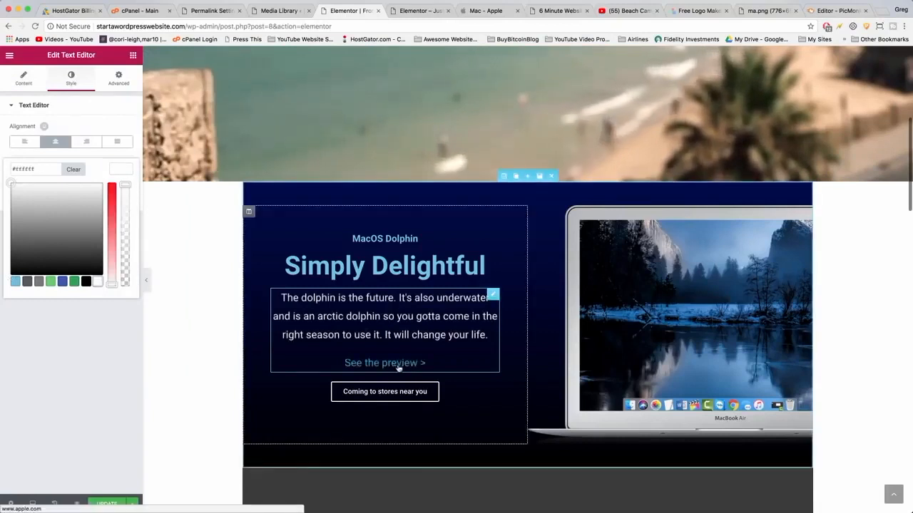
Color the 'See the preview >' link text white.
click(24, 78)
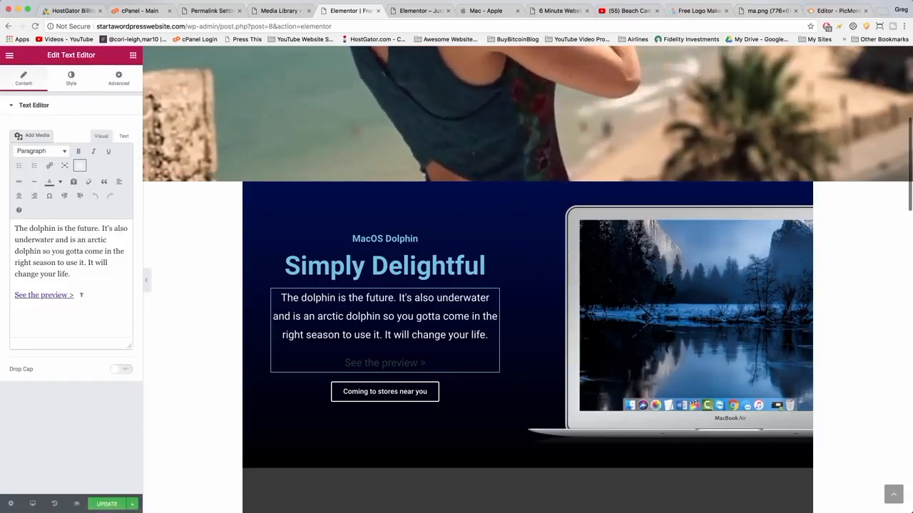
drag(81, 295, 13, 295)
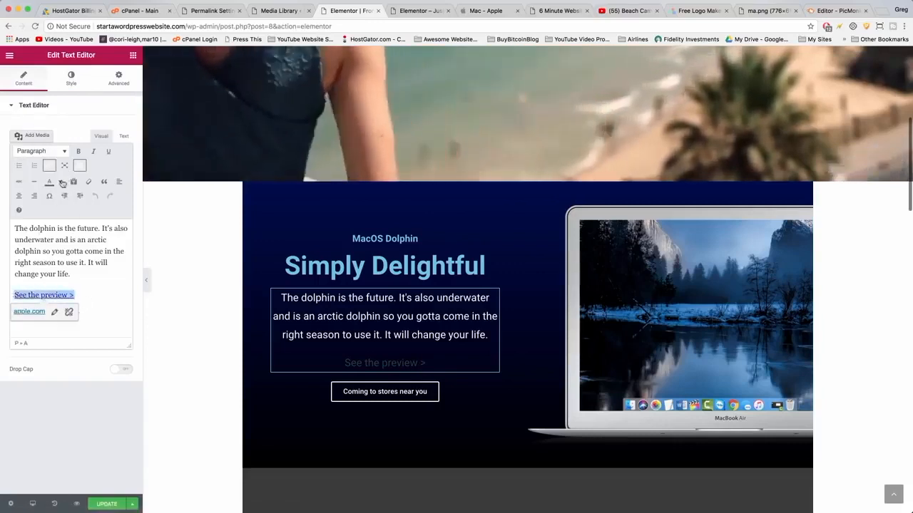
click(60, 182)
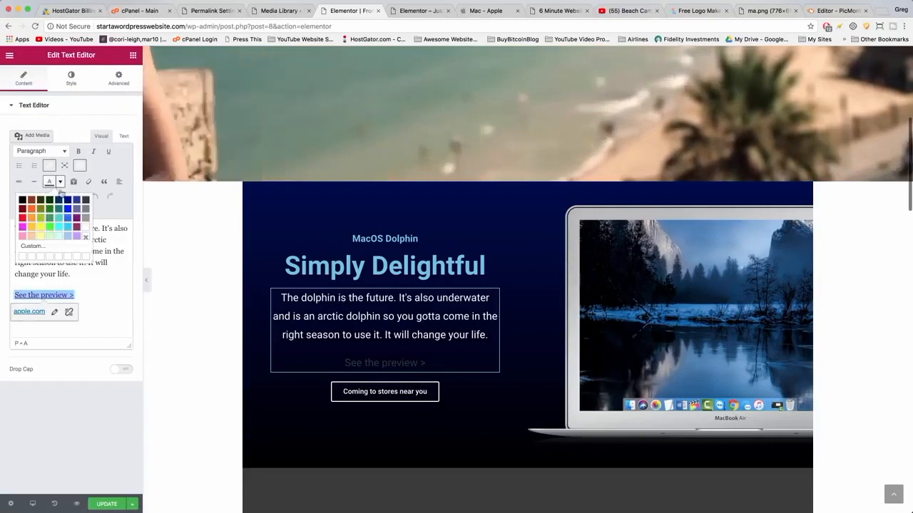
click(86, 233)
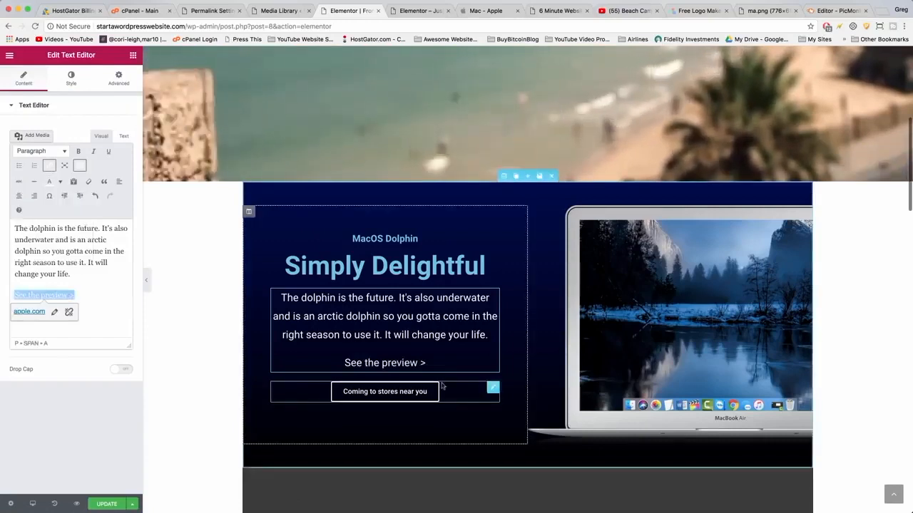
Set the laptop section's top and bottom padding to 80 px.
click(503, 175)
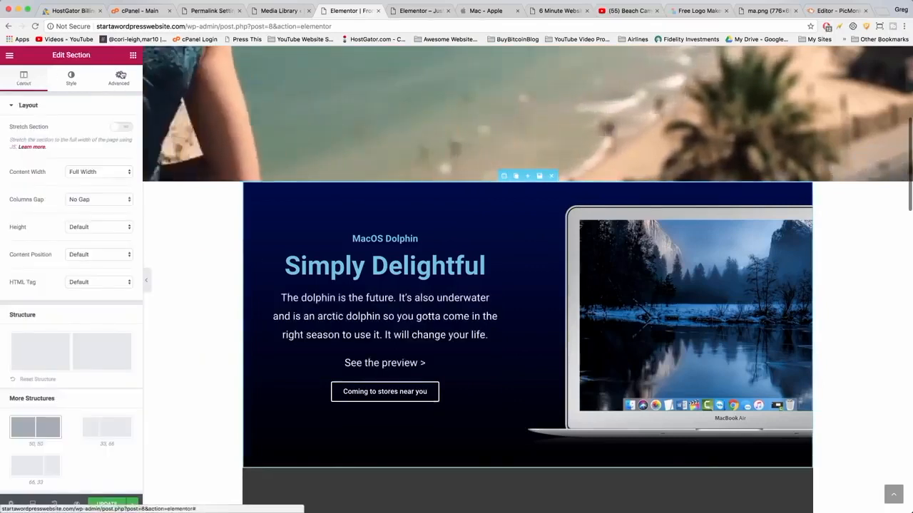
click(120, 75)
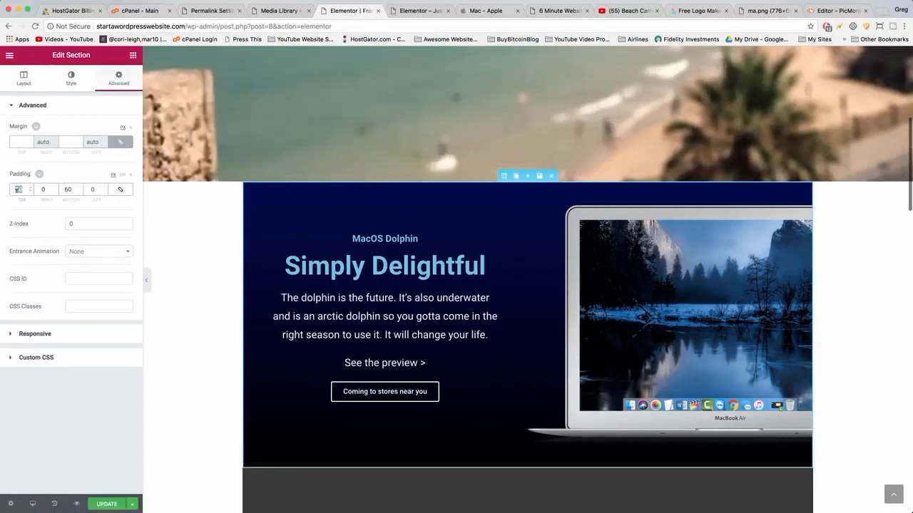
text(80)
double_click(65, 189)
text(80)
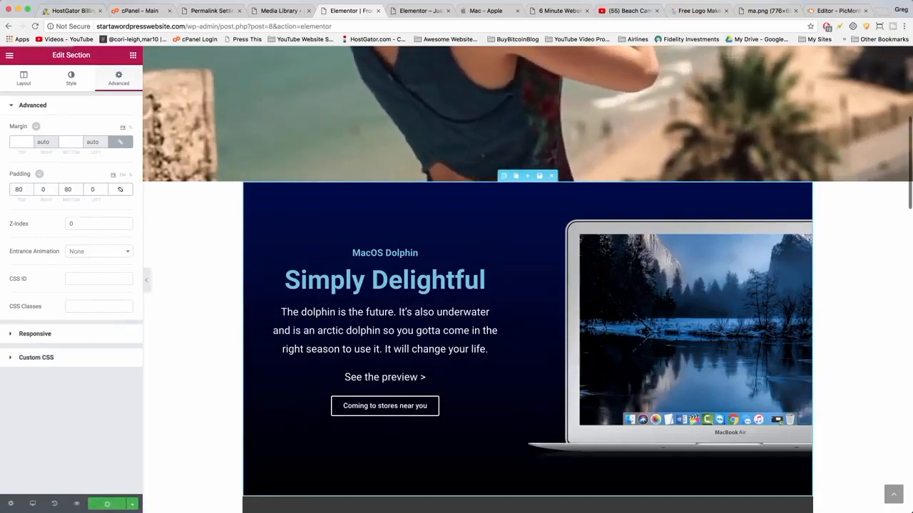
Compare the live laptop section with the Apple Mac page in the other tab.
click(419, 11)
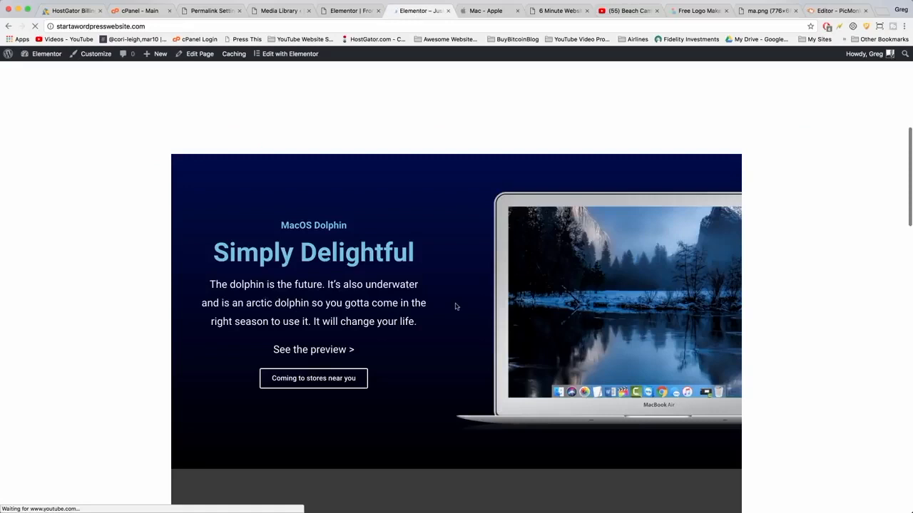
scroll(286, 261, down, 4)
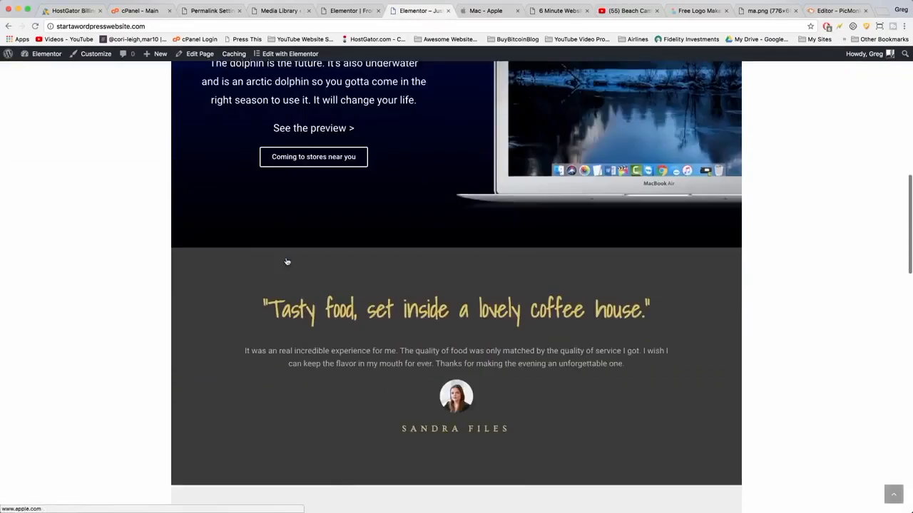
scroll(286, 261, up, 4)
scroll(287, 261, up, 2)
scroll(289, 275, down, 3)
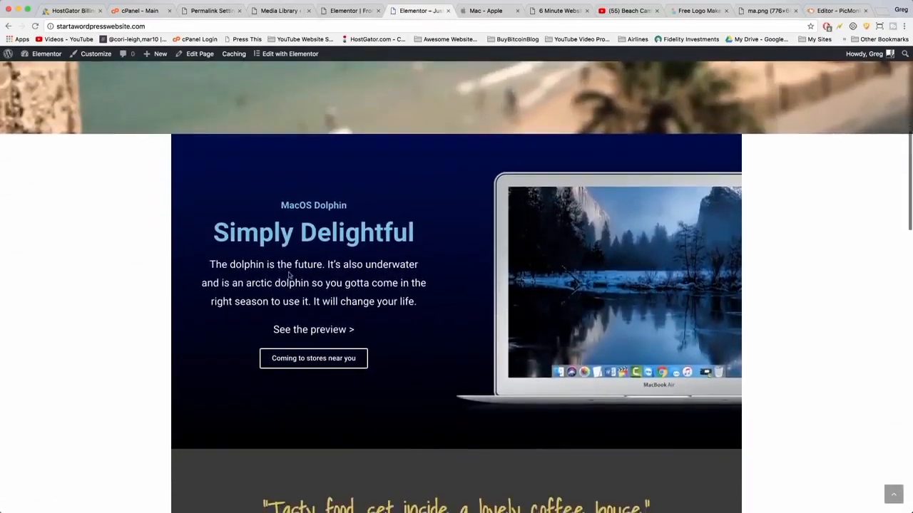
click(489, 11)
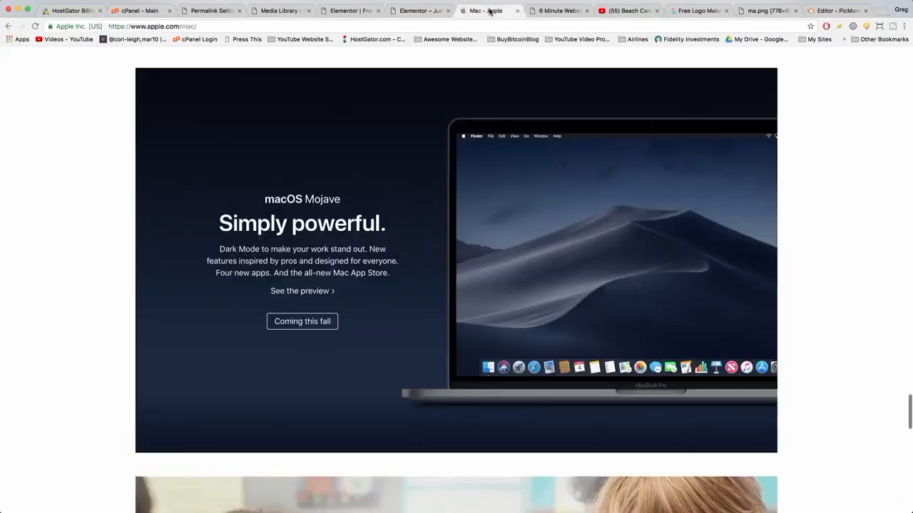
click(404, 12)
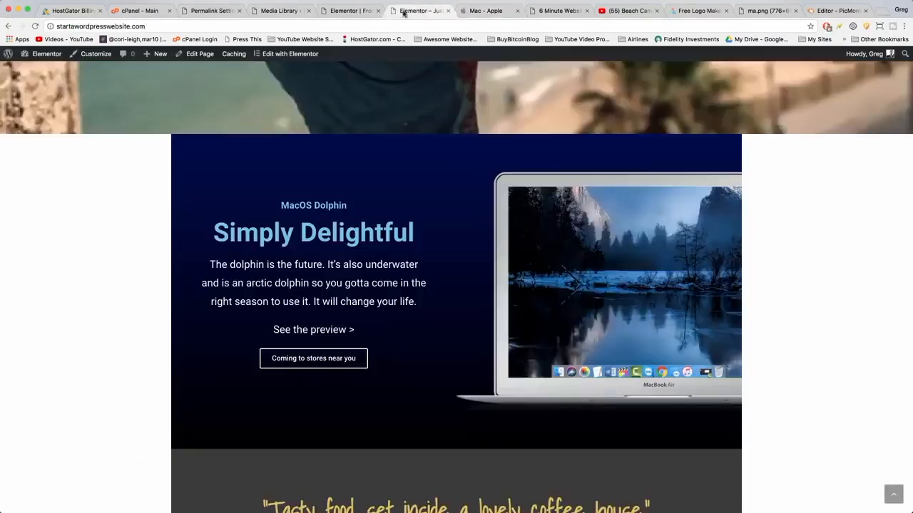
click(487, 13)
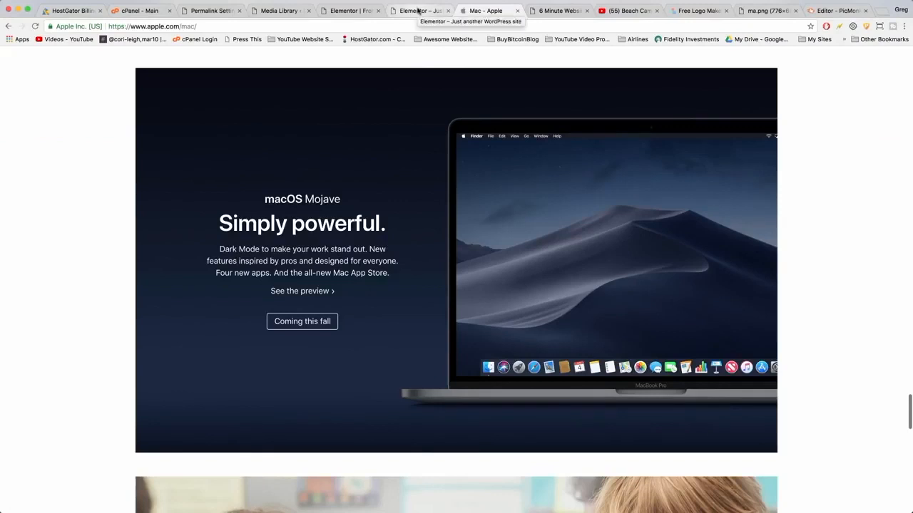
scroll(441, 270, down, 5)
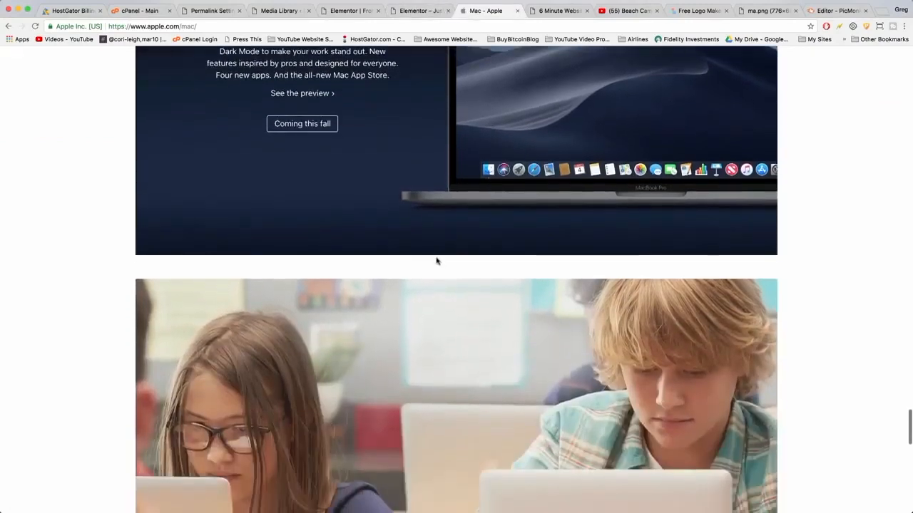
scroll(436, 261, up, 8)
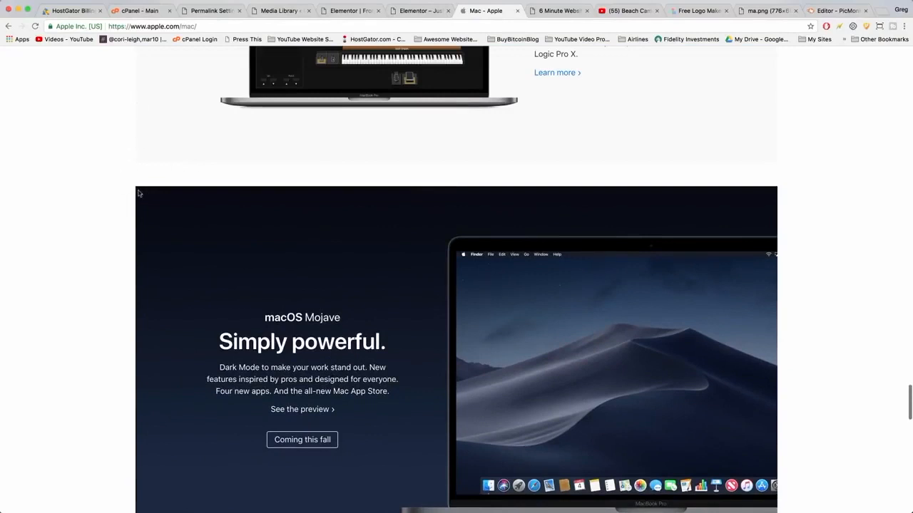
scroll(139, 194, down, 7)
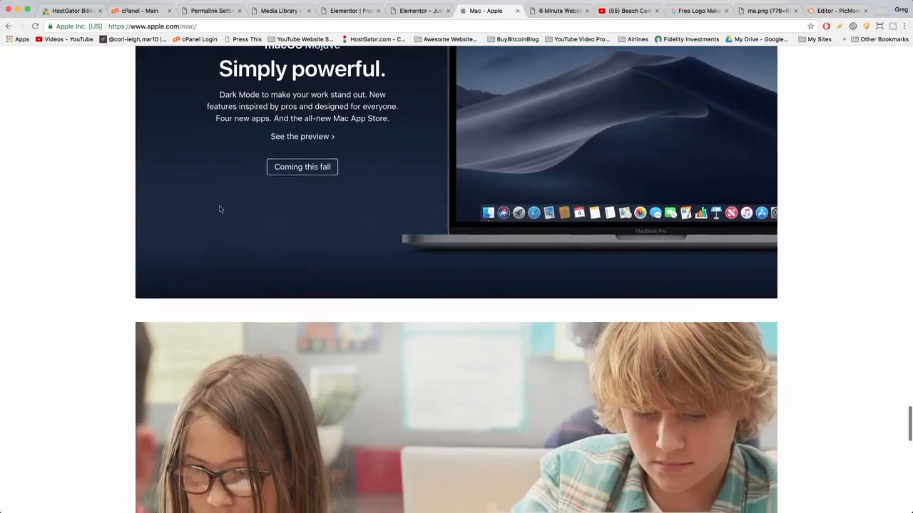
scroll(221, 210, down, 6)
scroll(309, 296, up, 5)
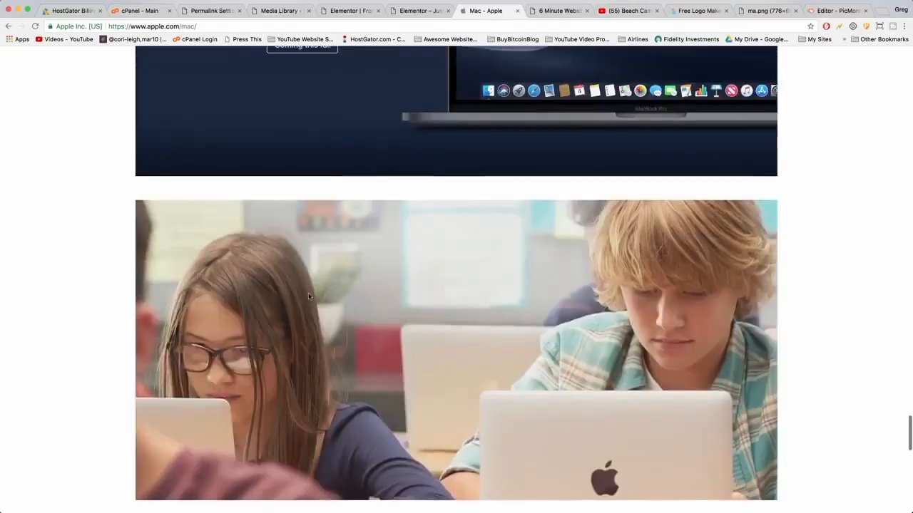
click(355, 12)
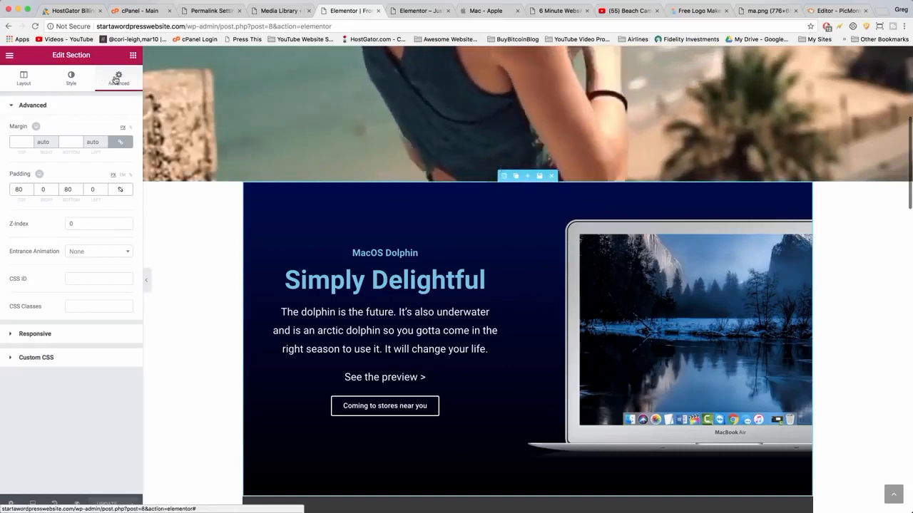
Set the section's top and bottom margin to 40 px.
click(20, 141)
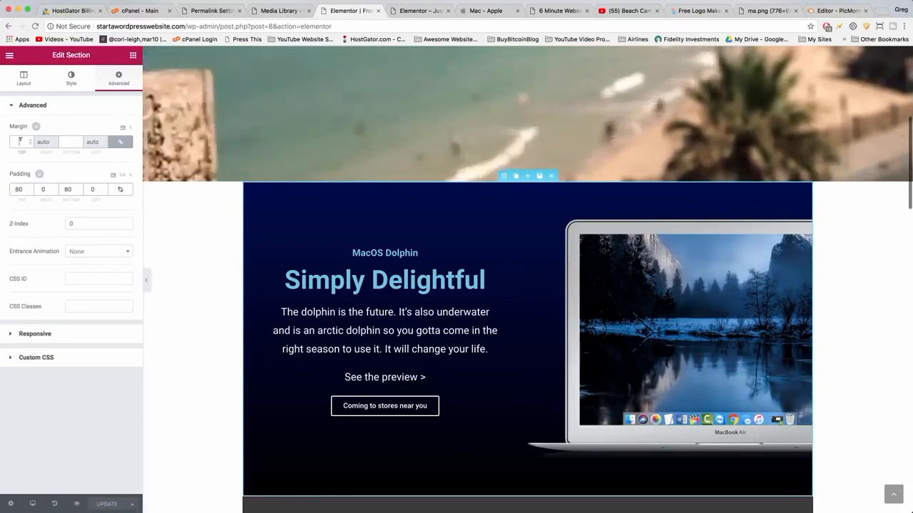
text(40)
scroll(281, 238, down, 5)
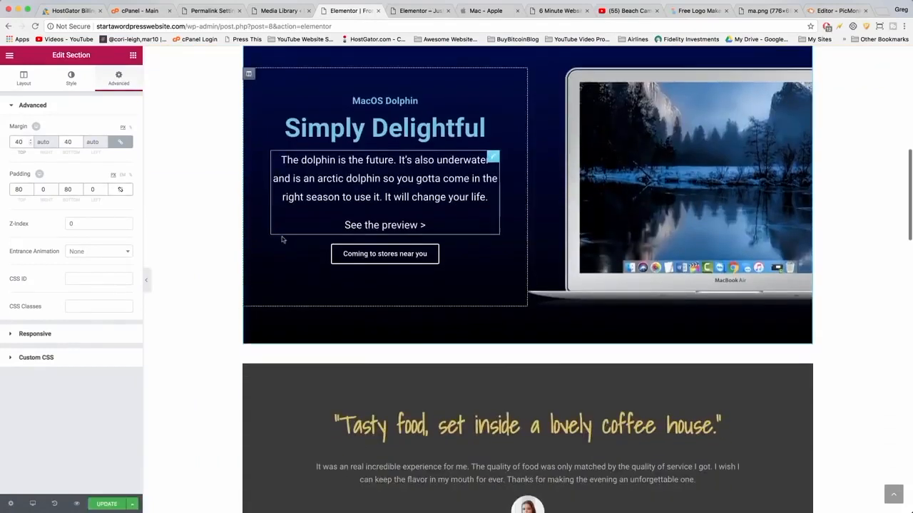
scroll(431, 357, up, 3)
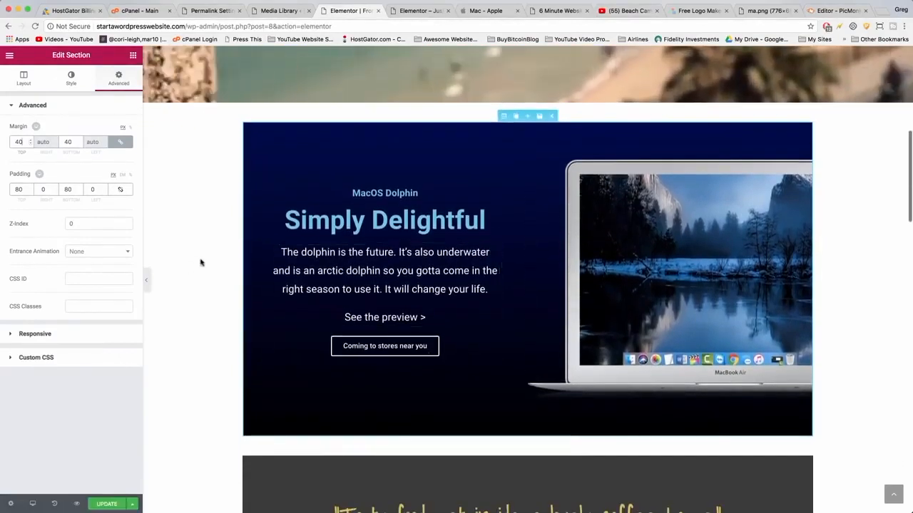
Compare the section spacing with the Apple page again and review the rest of the page.
click(484, 10)
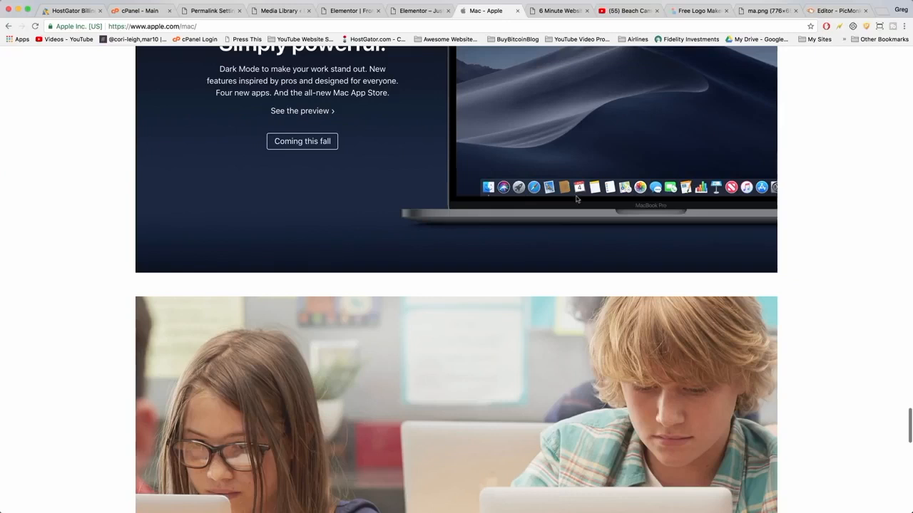
scroll(577, 199, up, 4)
scroll(576, 199, up, 2)
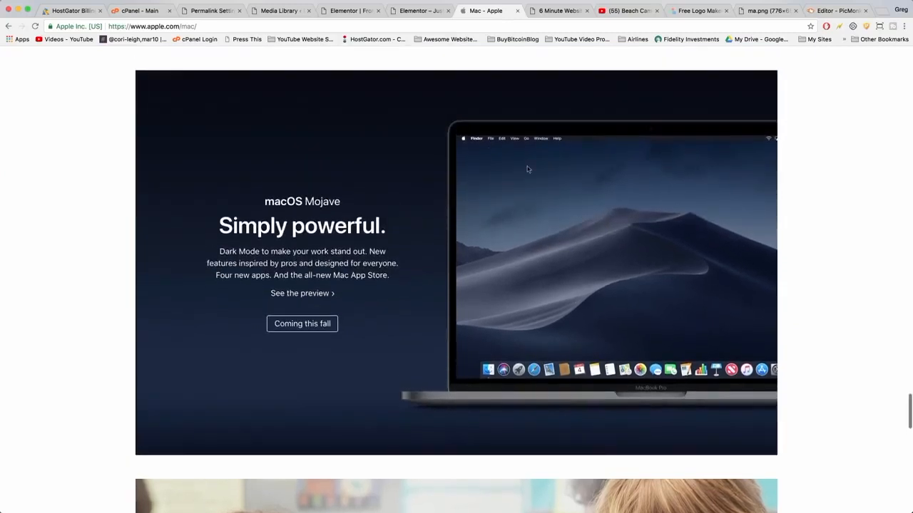
click(346, 10)
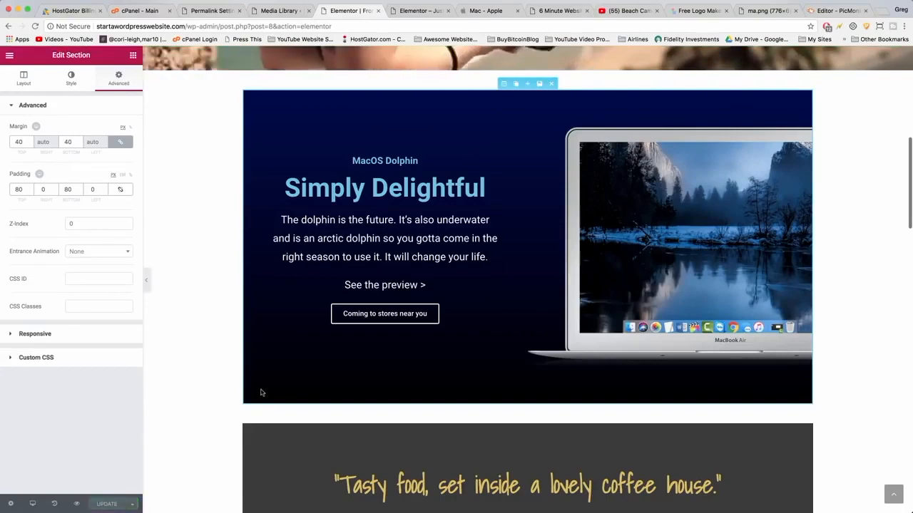
scroll(228, 317, down, 5)
scroll(228, 317, down, 10)
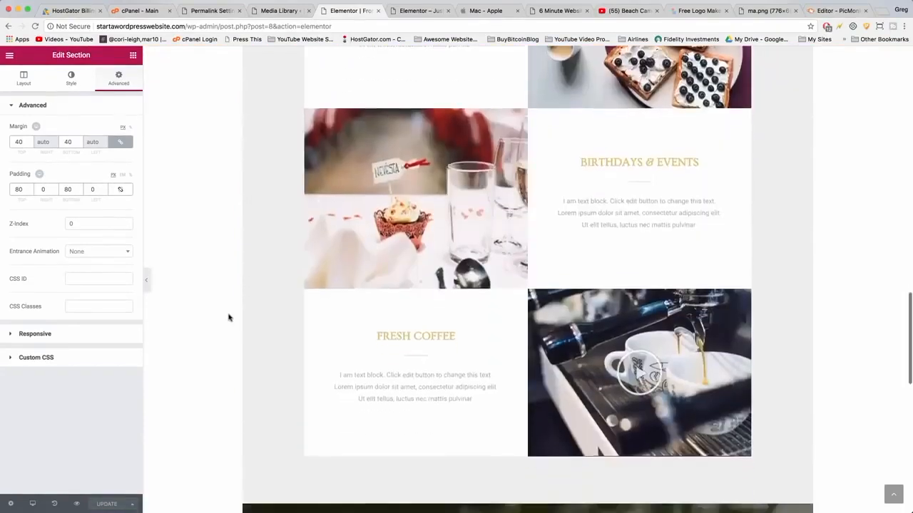
scroll(228, 317, up, 12)
scroll(228, 317, up, 10)
scroll(228, 317, down, 20)
scroll(484, 289, down, 14)
scroll(485, 289, down, 15)
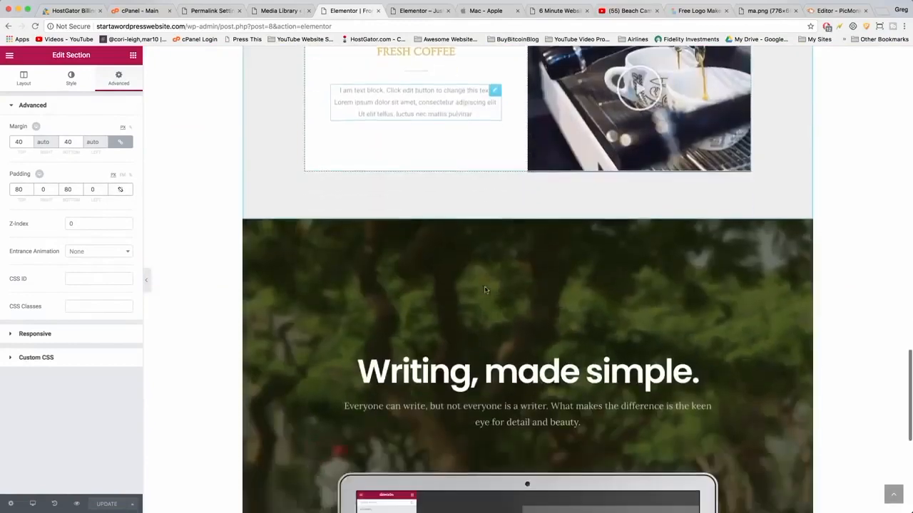
scroll(485, 290, up, 20)
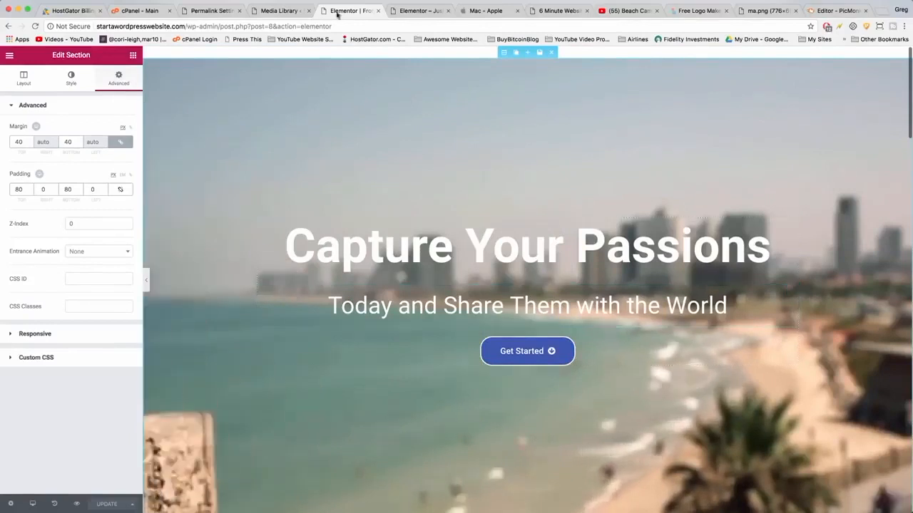
click(414, 12)
scroll(383, 179, up, 6)
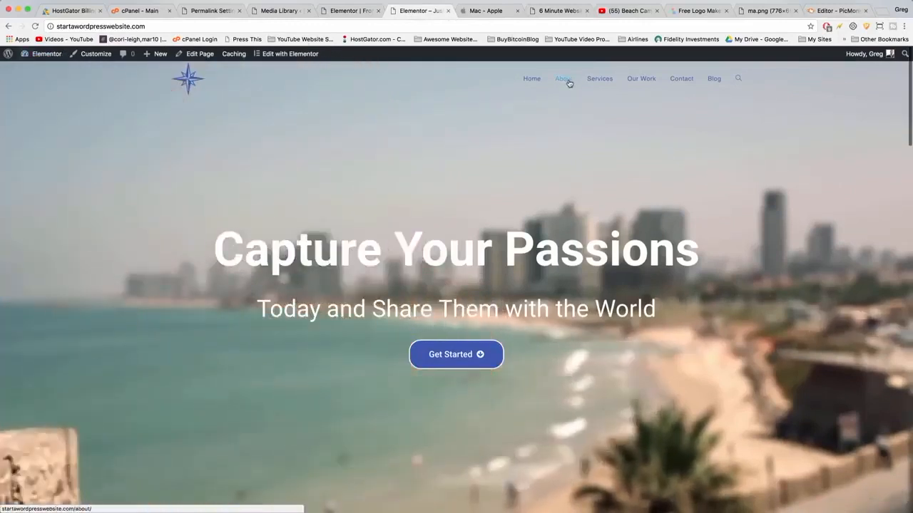
Open the About page in Elementor and add a one-column section containing a Text Editor widget.
click(569, 84)
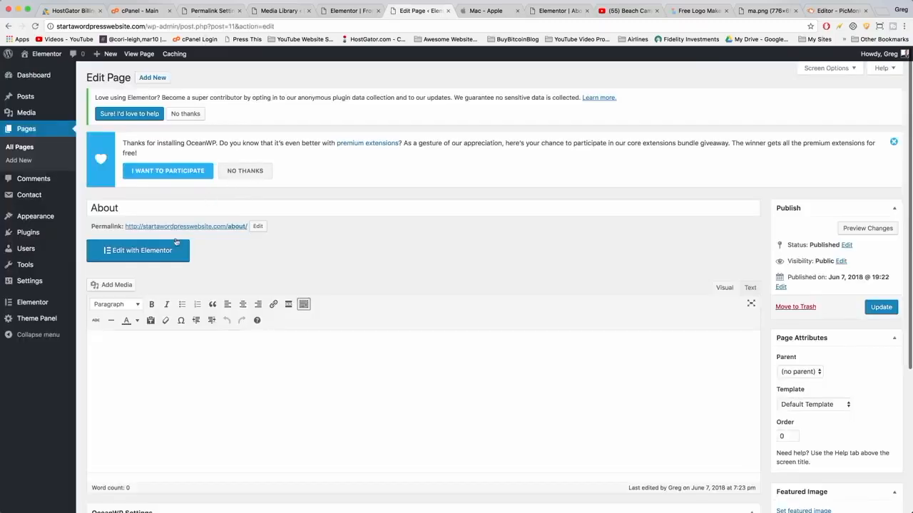
click(153, 253)
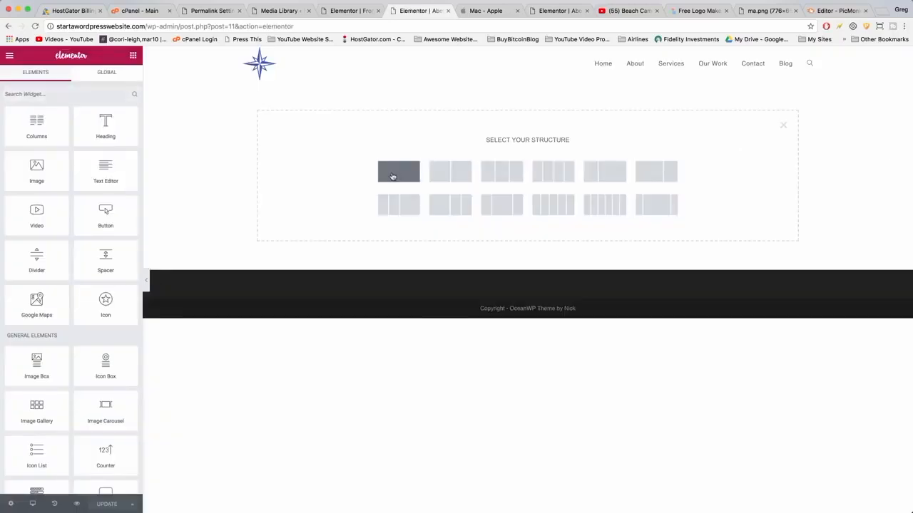
click(392, 175)
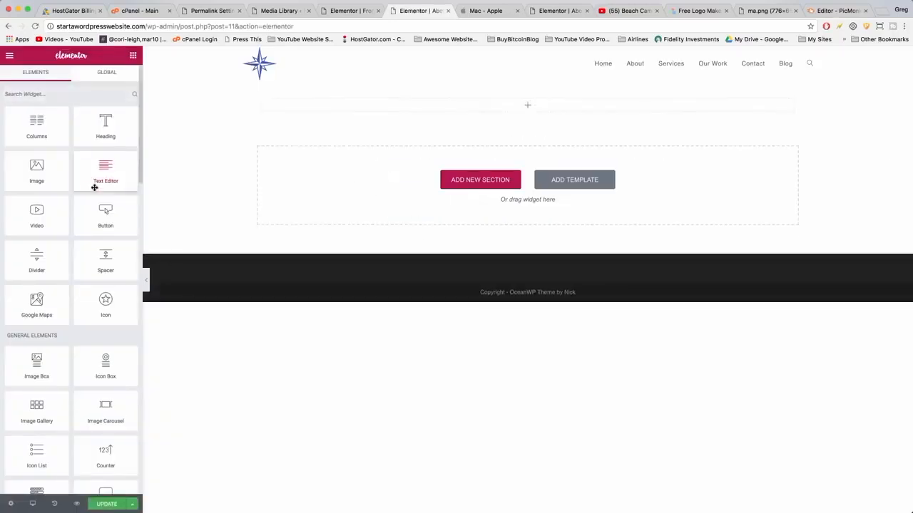
drag(105, 176, 519, 111)
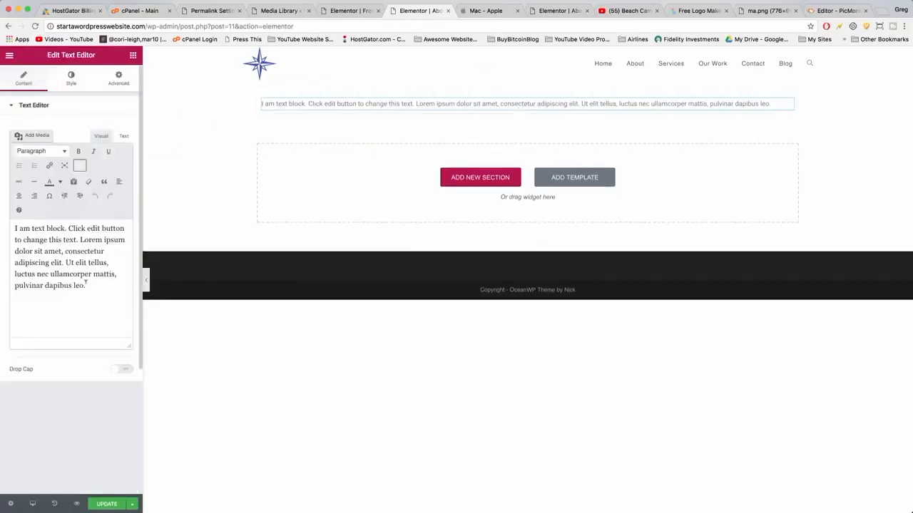
Replace the placeholder text with the pasted paragraph 'Blogging to me is all about family…'.
key(super+a)
key(BackSpace)
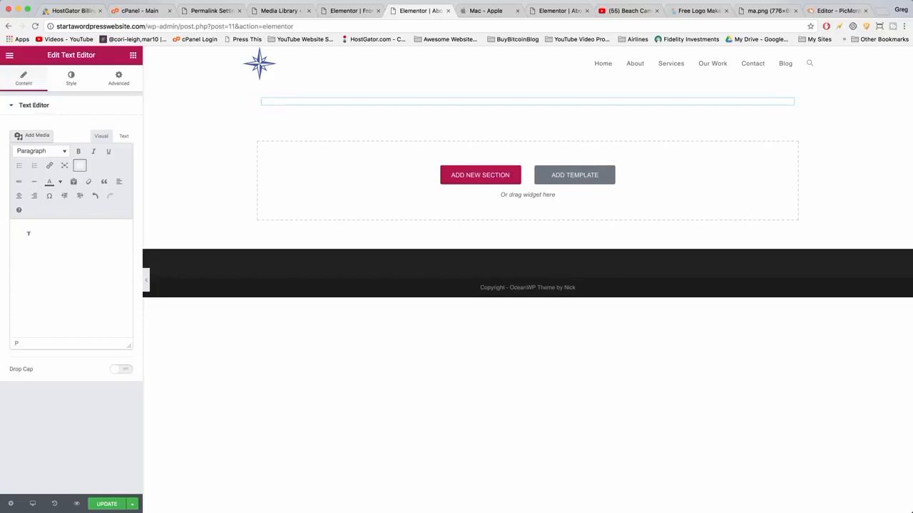
right_click(29, 233)
click(16, 227)
right_click(16, 225)
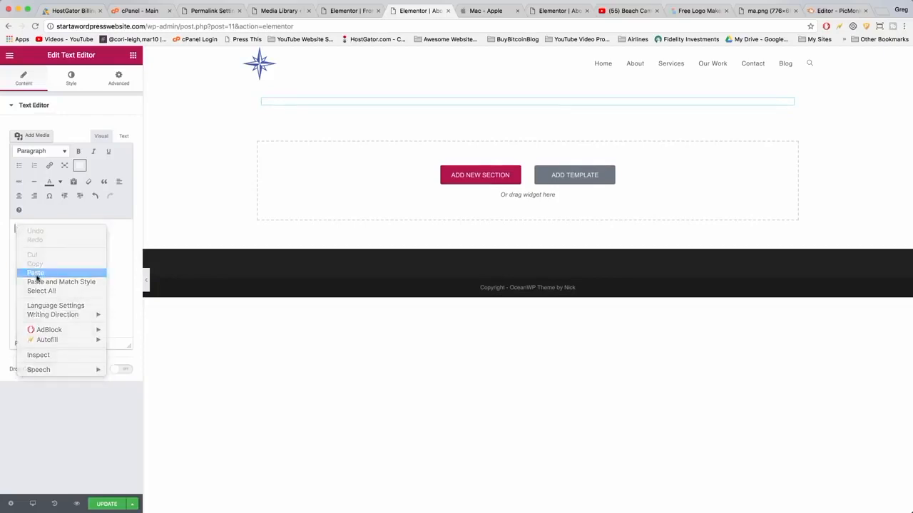
click(36, 272)
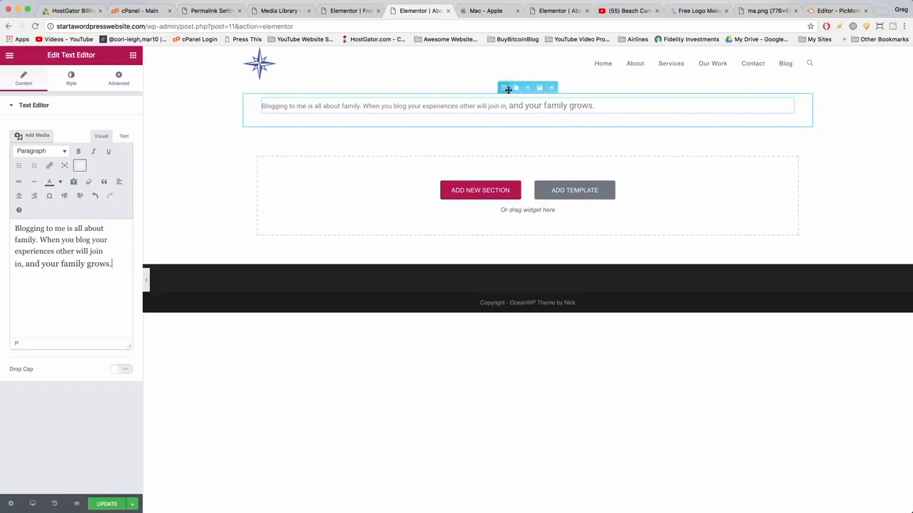
Give the section a classic background image by uploading greg-narayan-email-marketing.png from Documents.
click(504, 87)
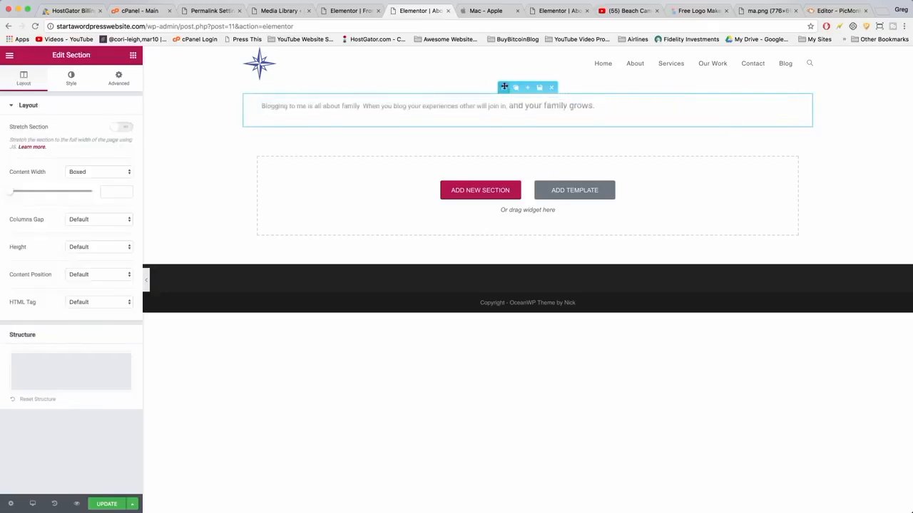
click(71, 79)
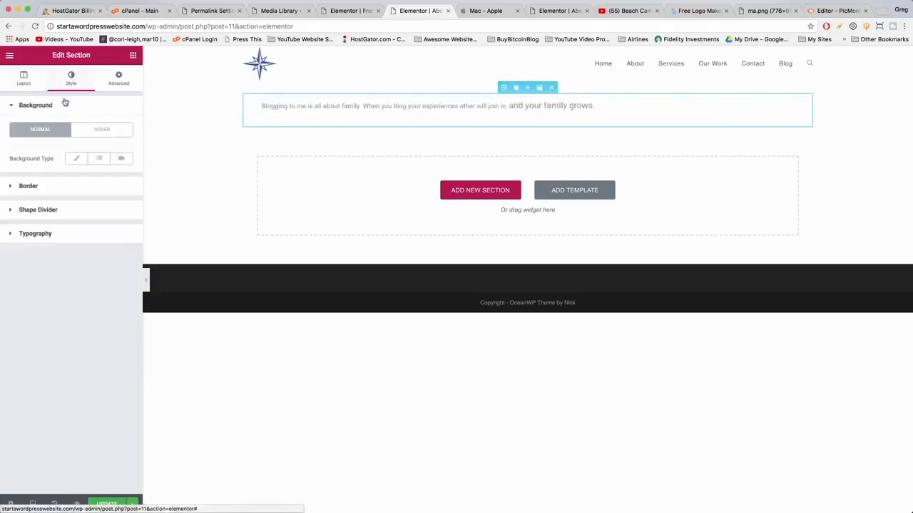
click(76, 159)
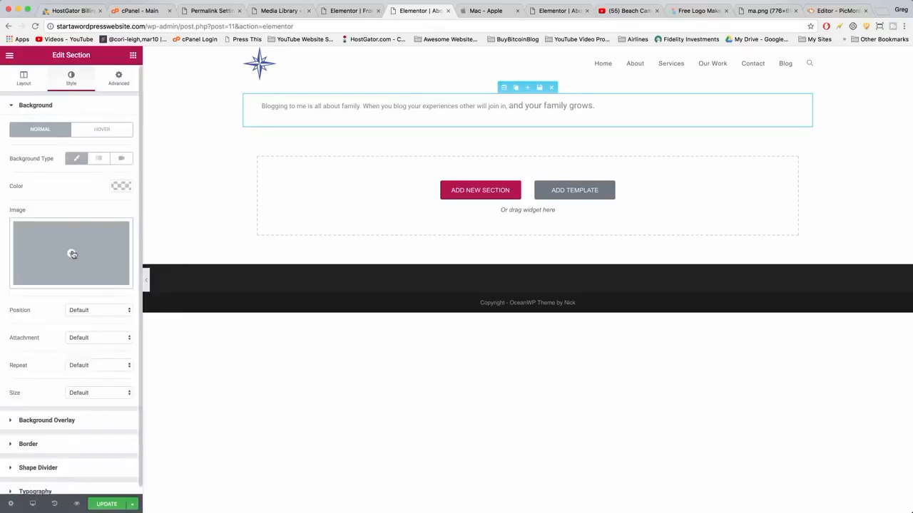
click(72, 255)
click(461, 260)
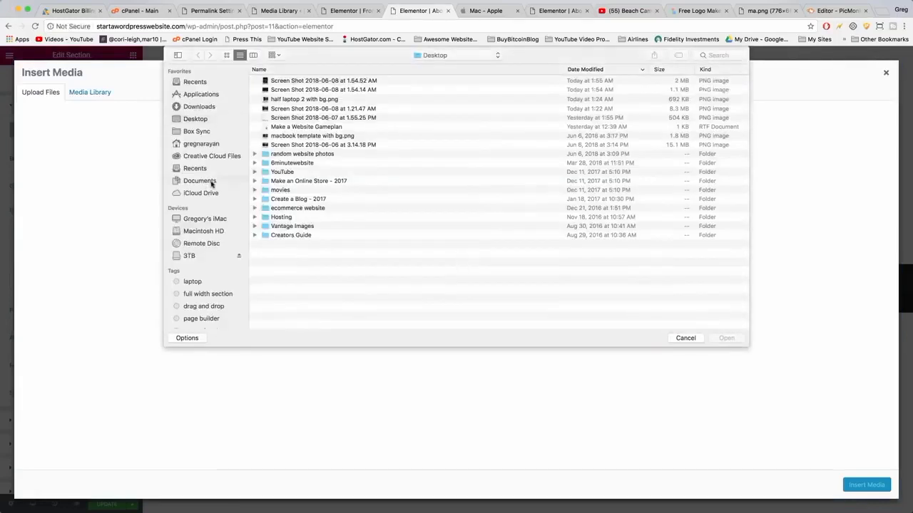
click(211, 184)
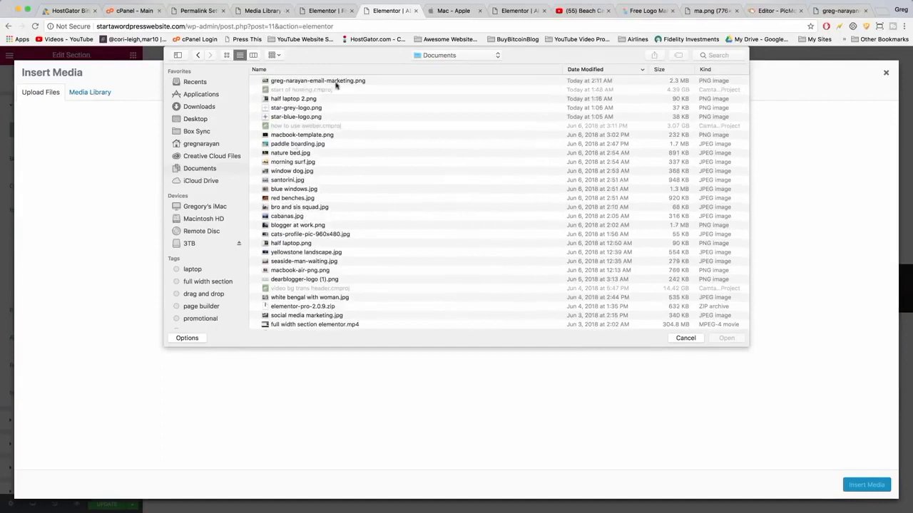
double_click(338, 82)
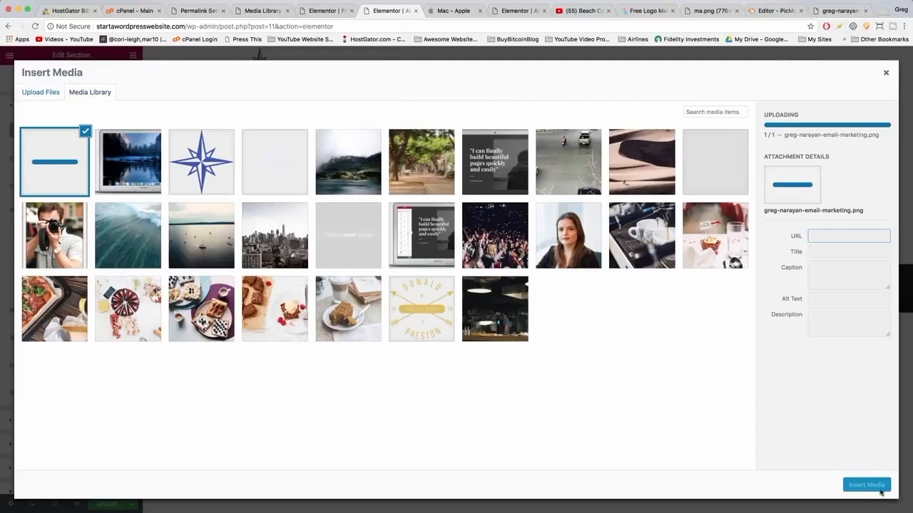
click(867, 486)
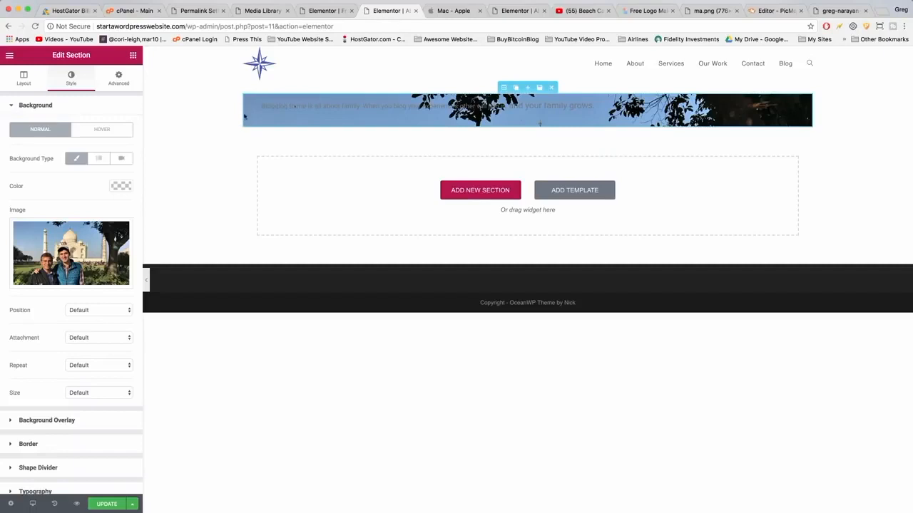
Stretch the section to full page width and set its background image size to Cover with No-repeat.
click(24, 79)
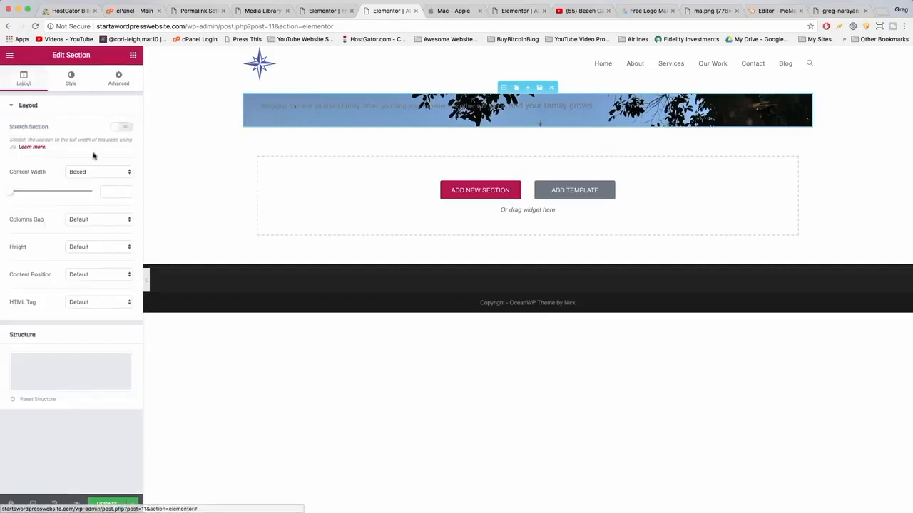
click(121, 127)
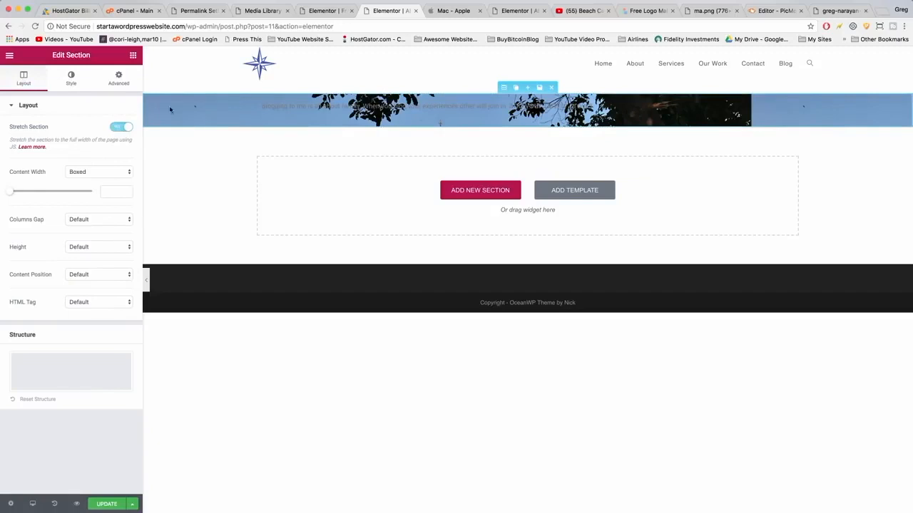
click(70, 83)
click(87, 396)
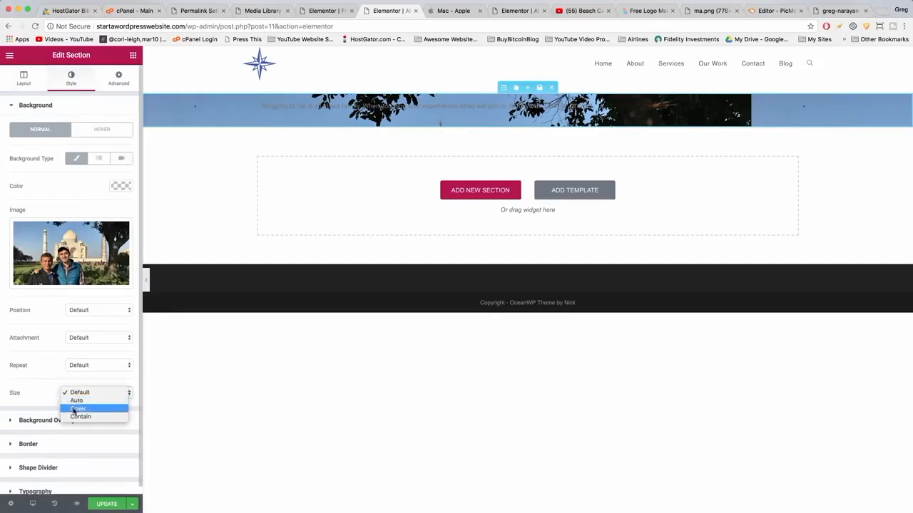
click(76, 409)
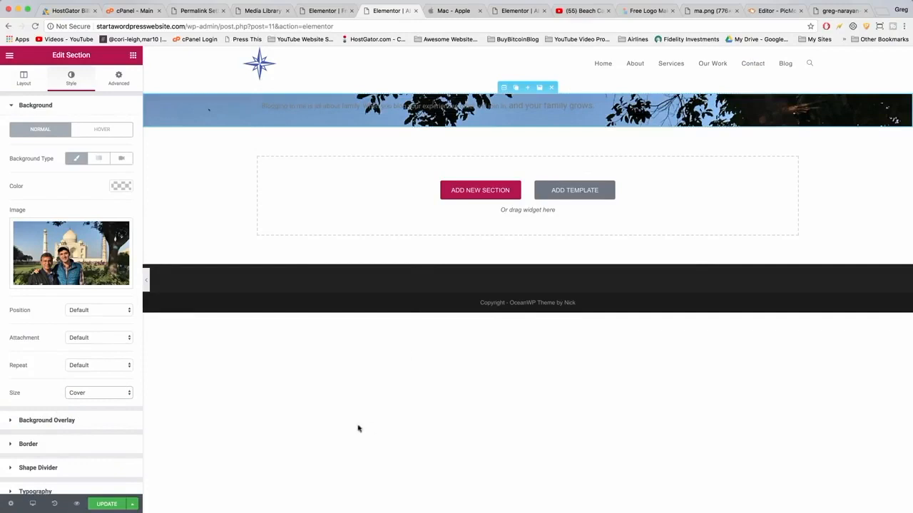
click(76, 365)
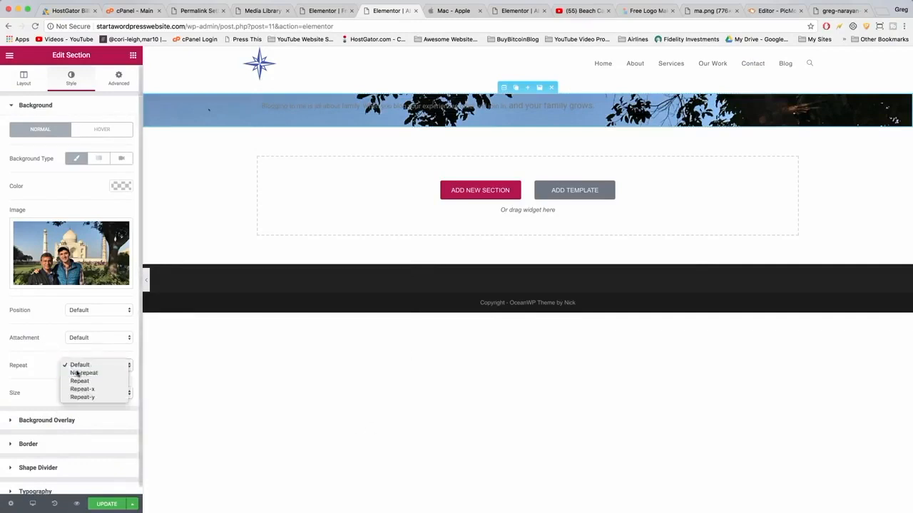
click(76, 372)
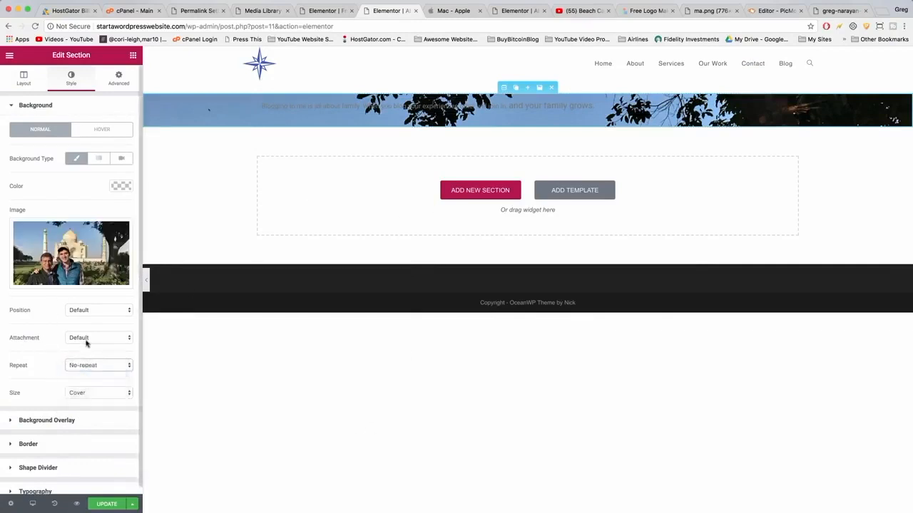
Set the section height to Fit To Screen.
click(23, 78)
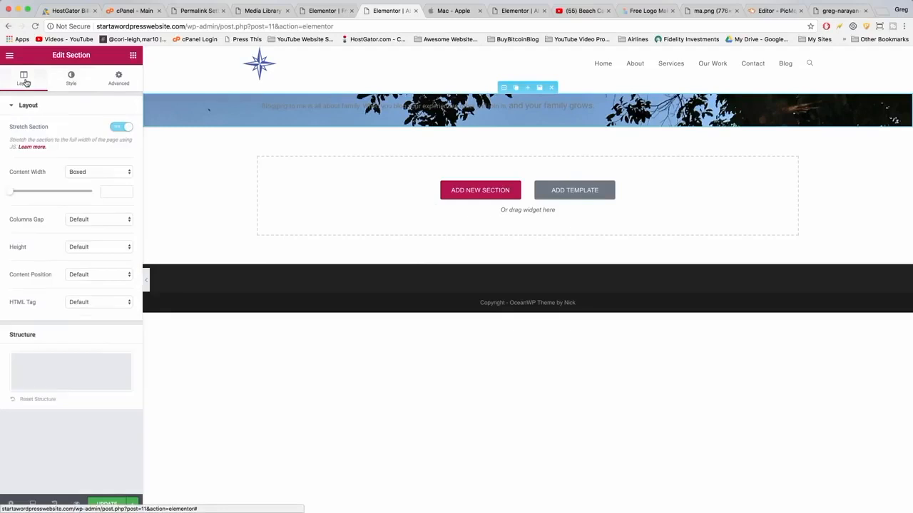
click(94, 247)
click(95, 255)
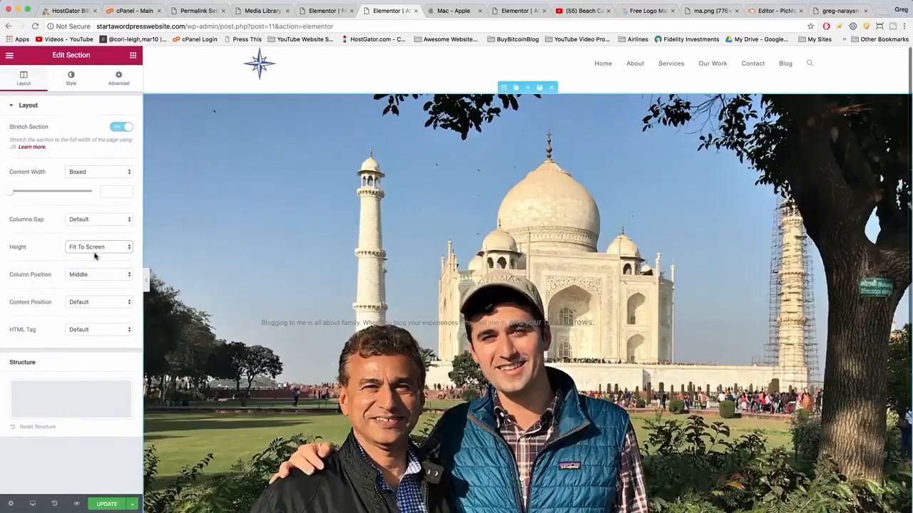
Scroll through the full-screen section to review how the background image fills the page.
scroll(338, 228, down, 3)
scroll(338, 228, up, 3)
scroll(312, 299, down, 2)
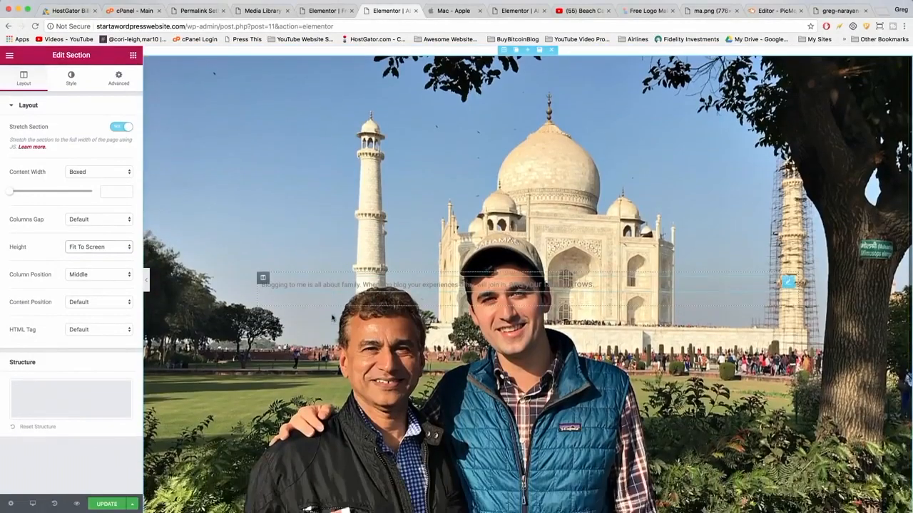
scroll(386, 241, down, 4)
scroll(463, 228, up, 5)
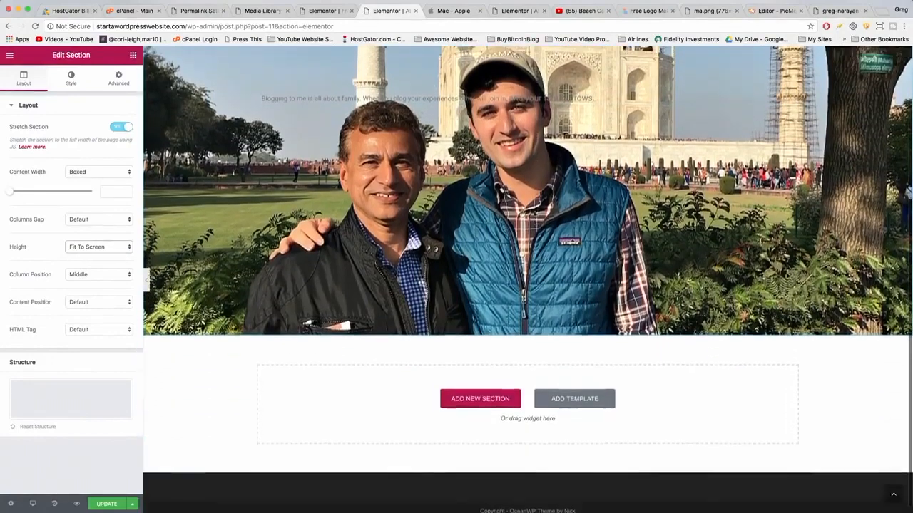
scroll(536, 214, down, 2)
scroll(536, 215, down, 3)
scroll(428, 231, up, 5)
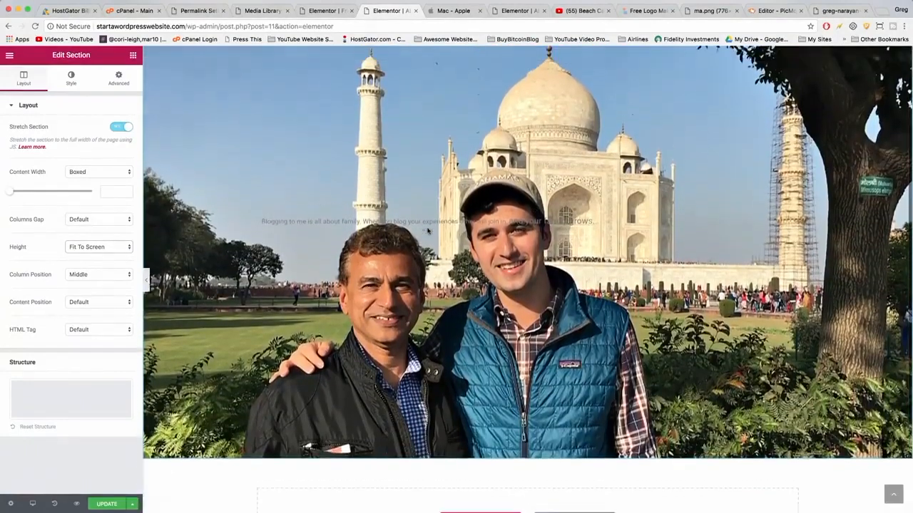
scroll(428, 230, down, 3)
scroll(434, 232, up, 3)
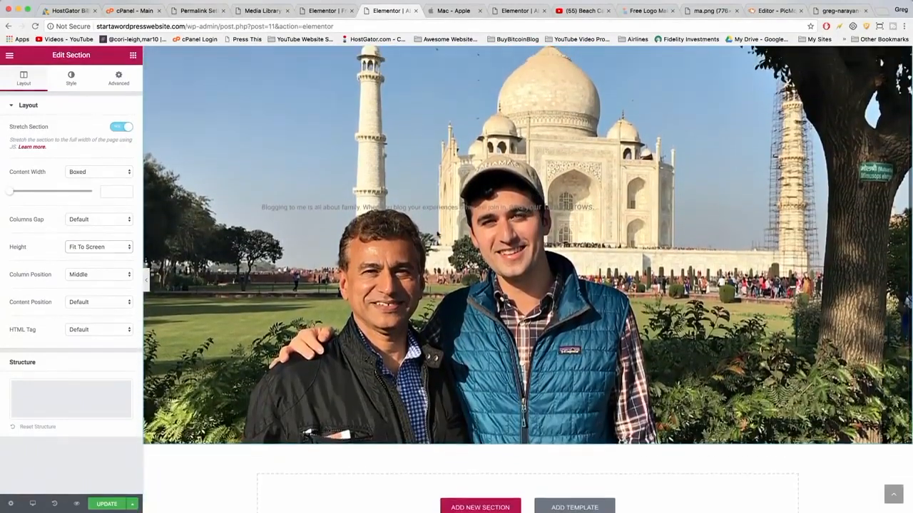
scroll(438, 234, up, 2)
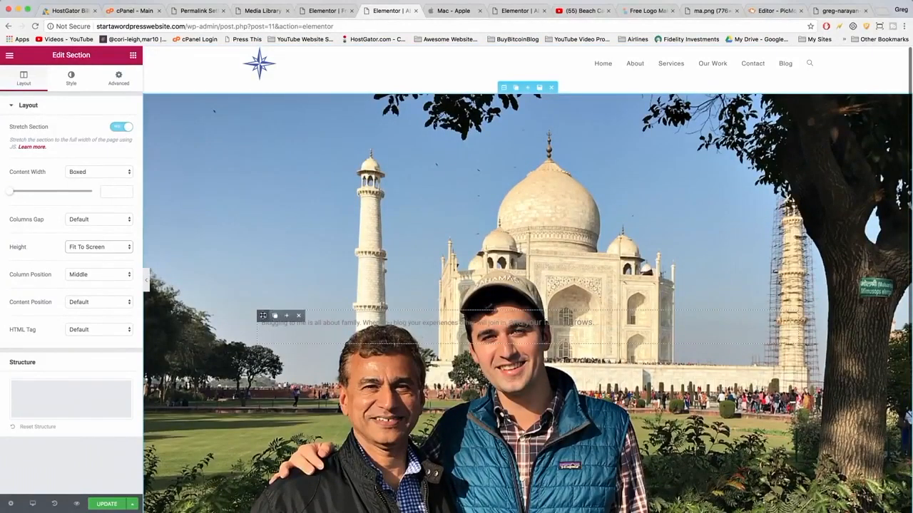
Set the column's margins to 25 top, 10 right, 0 bottom and 60 left px.
click(263, 316)
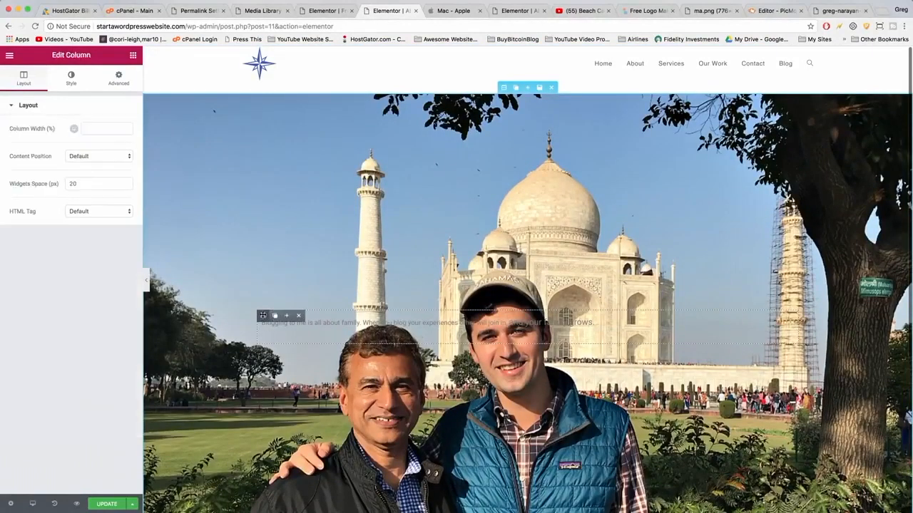
click(117, 84)
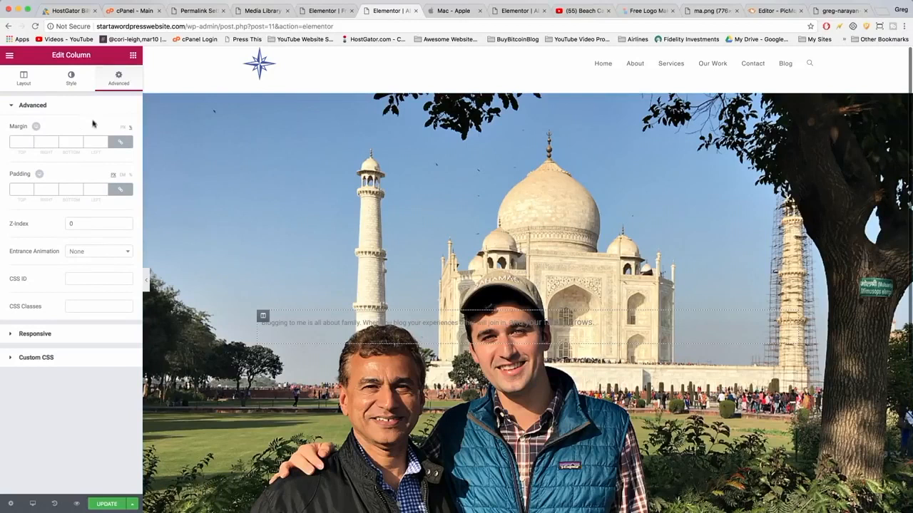
click(120, 142)
text(25)
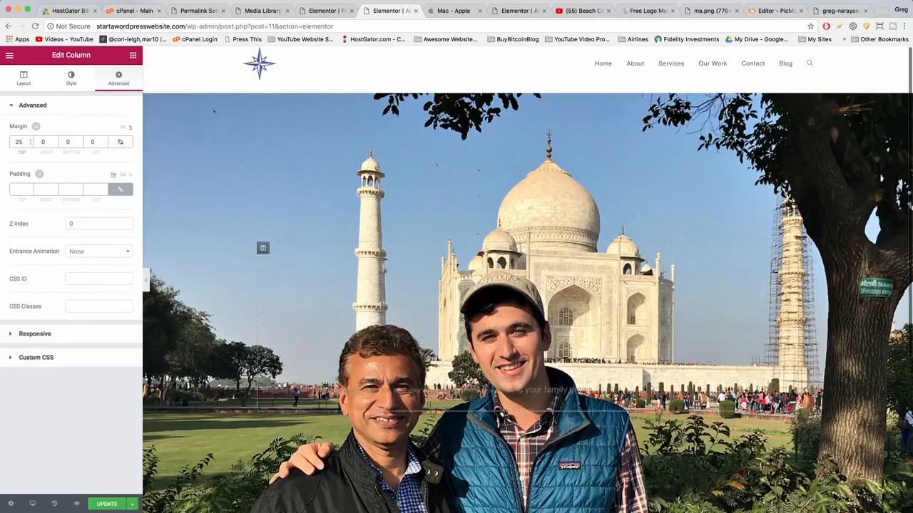
key(Tab)
text(60)
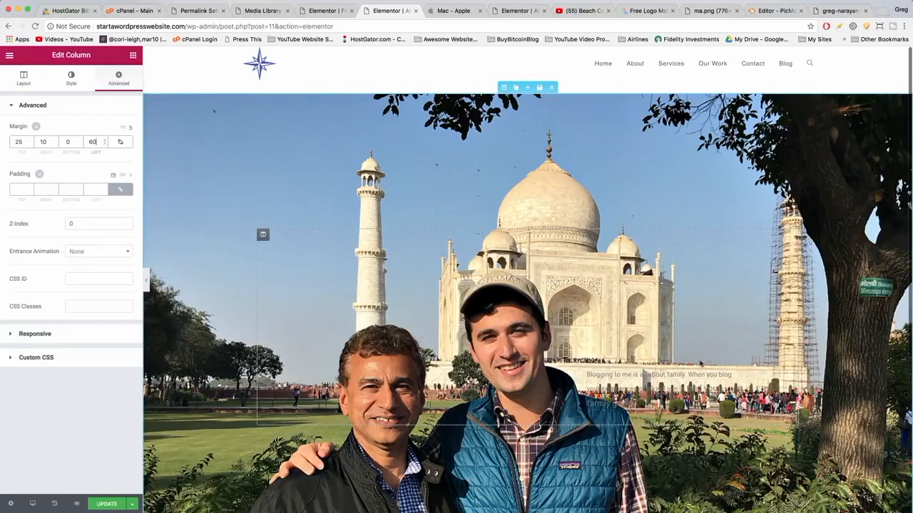
Give the text widget a classic background color of #EEEEEE.
click(649, 401)
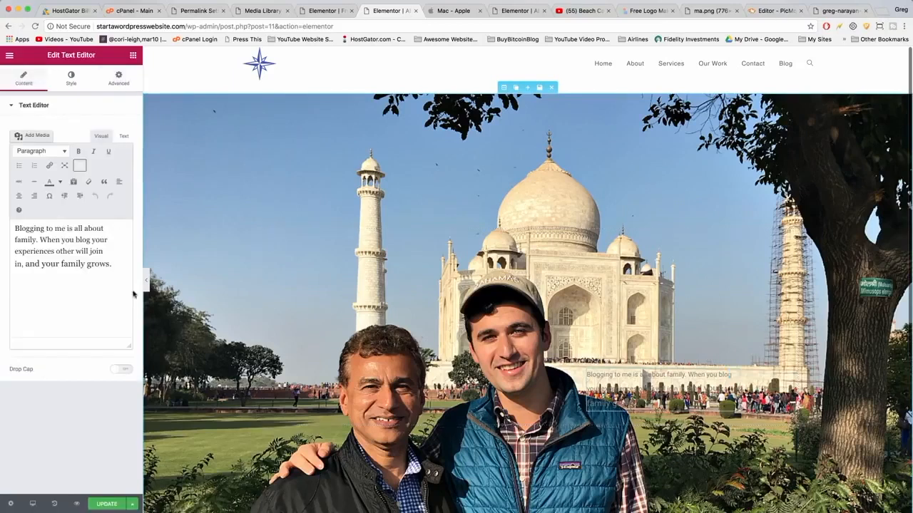
click(118, 79)
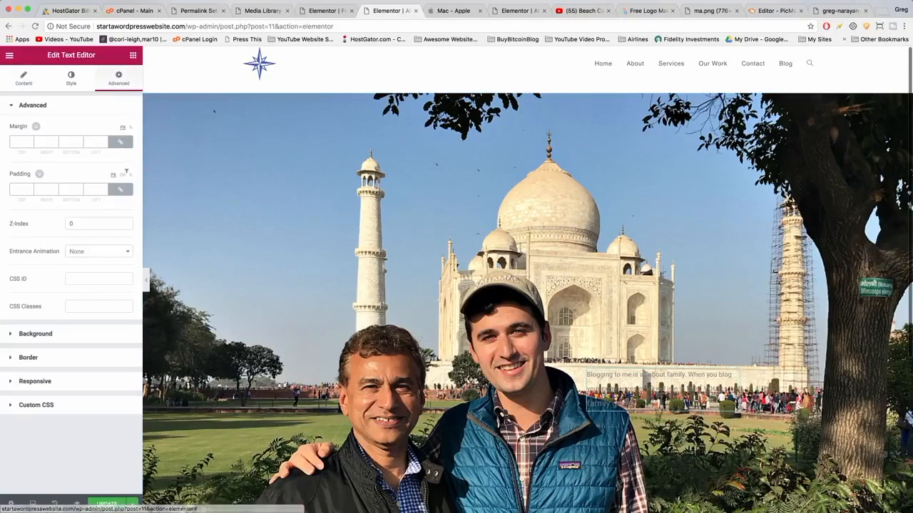
click(24, 335)
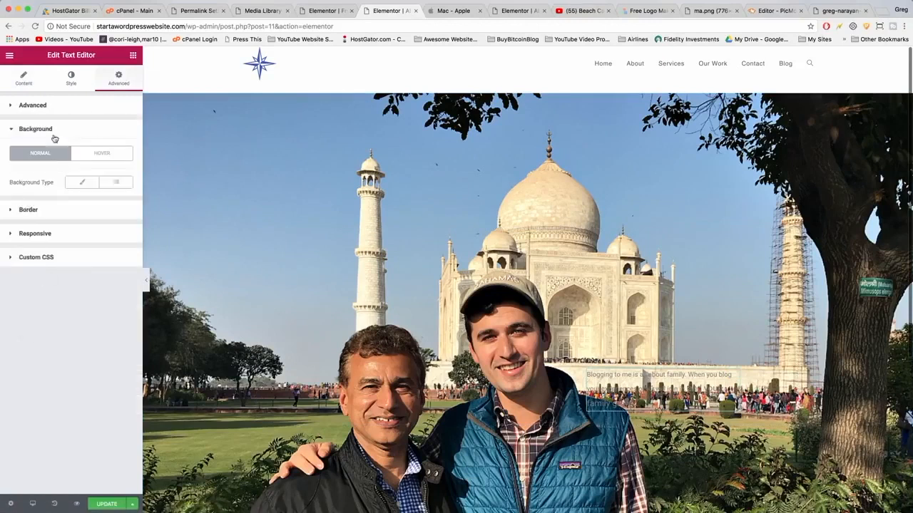
click(82, 181)
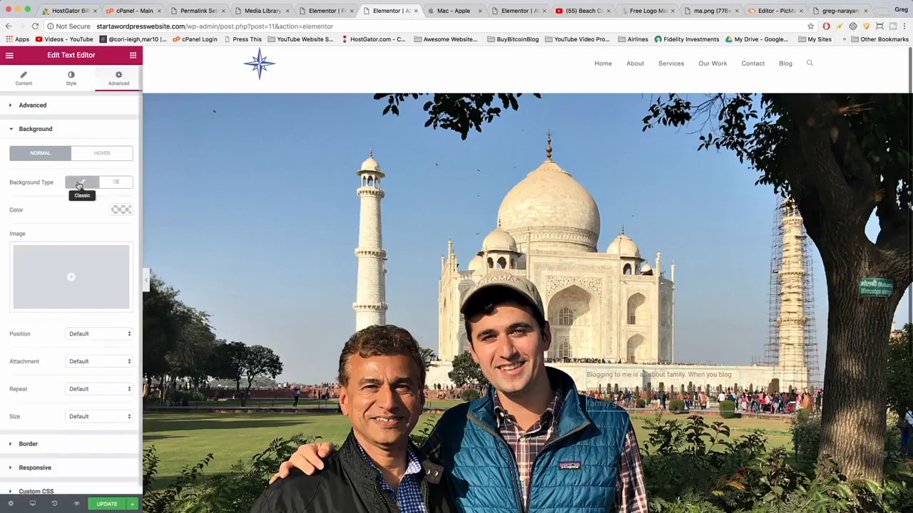
click(122, 211)
click(97, 321)
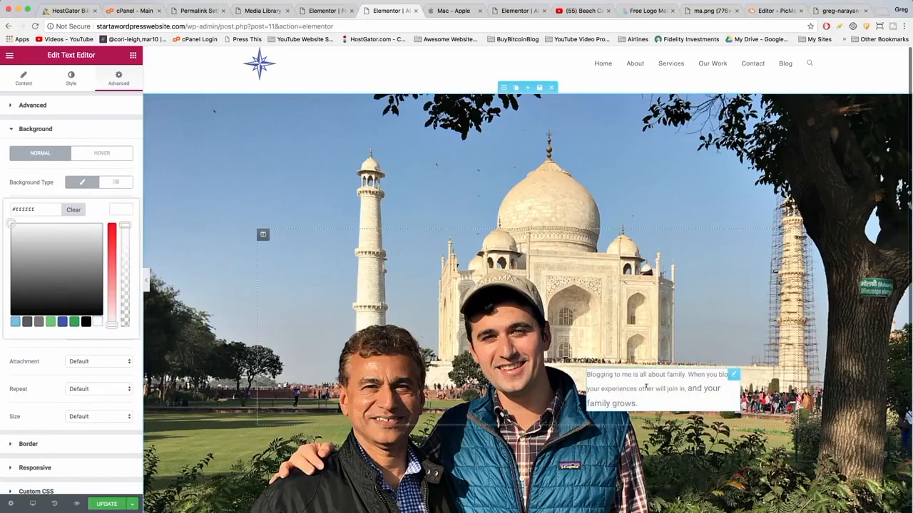
Remove the font-size span tags from the paragraph in the text editor's code view.
click(23, 78)
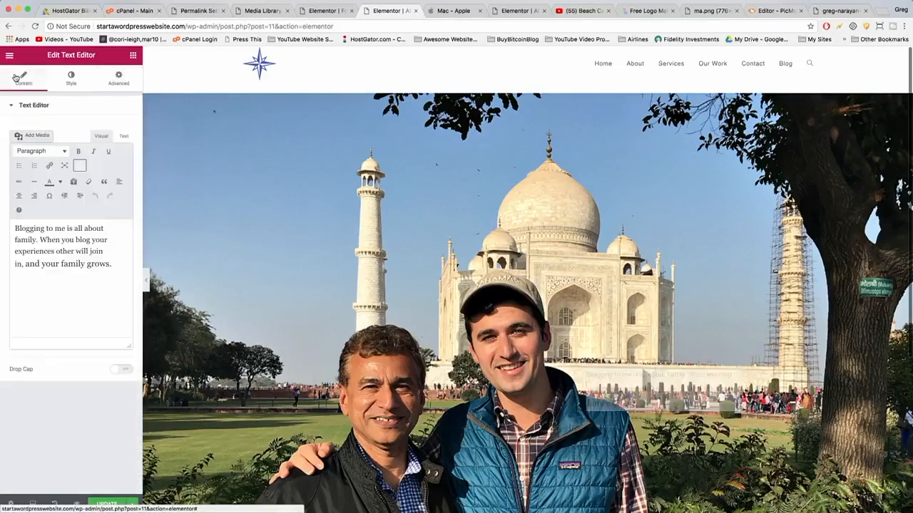
click(123, 135)
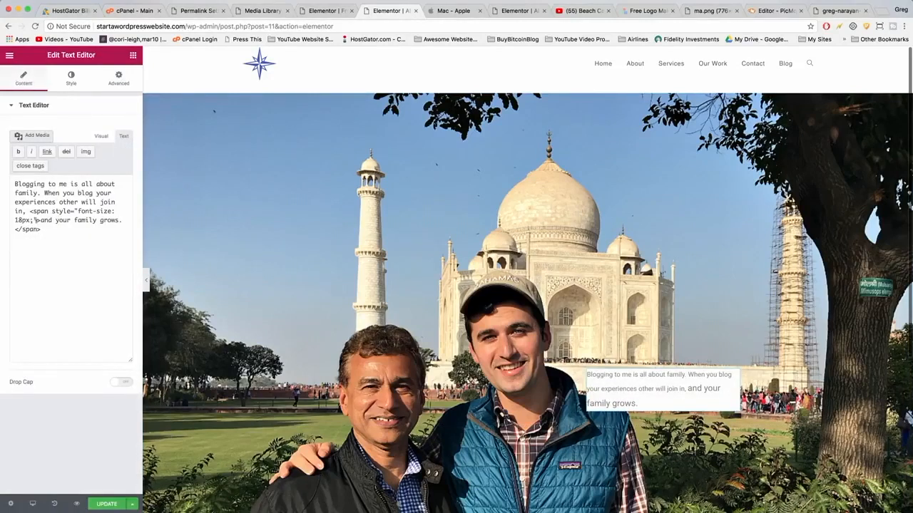
drag(41, 220, 32, 212)
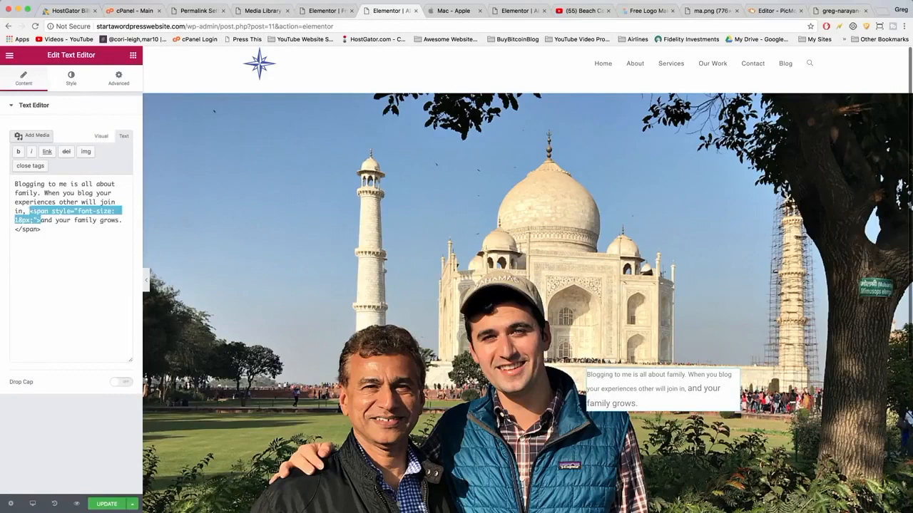
key(BackSpace)
drag(42, 220, 15, 220)
key(BackSpace)
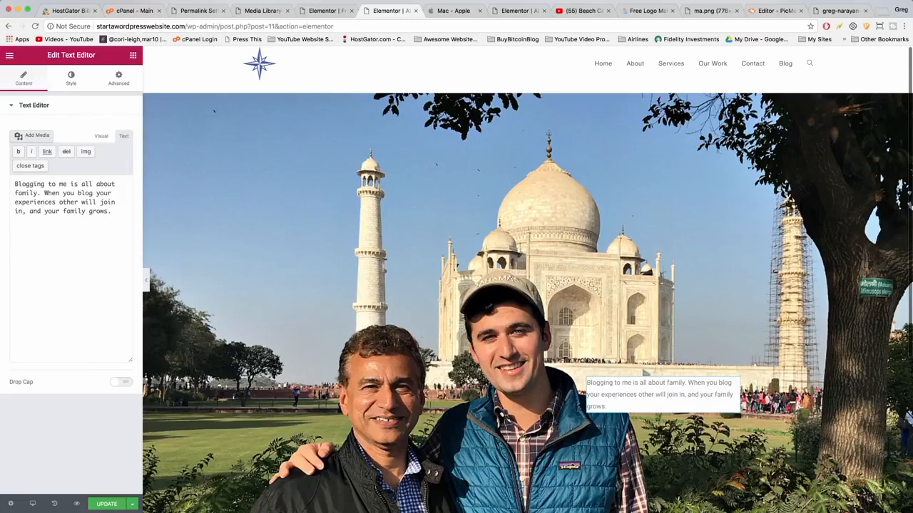
Set the text widget's typography font size to 18 px.
click(71, 80)
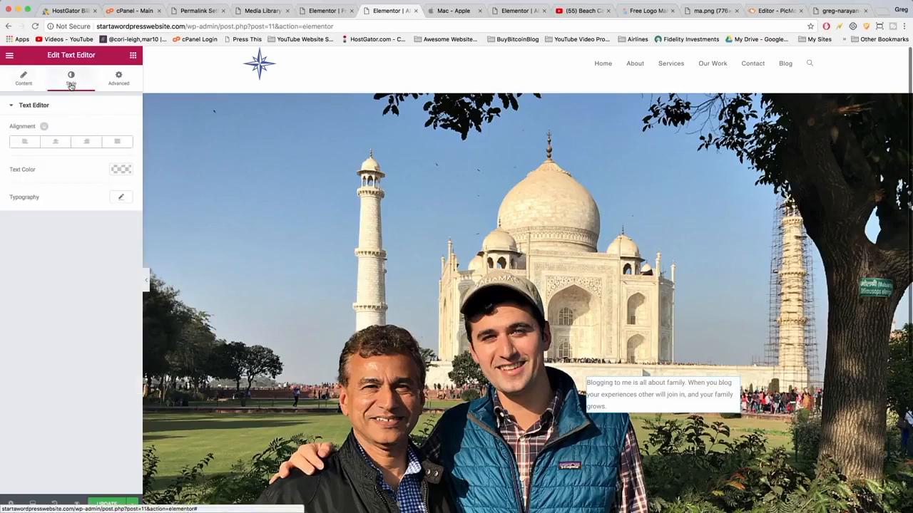
click(120, 198)
drag(22, 257, 23, 258)
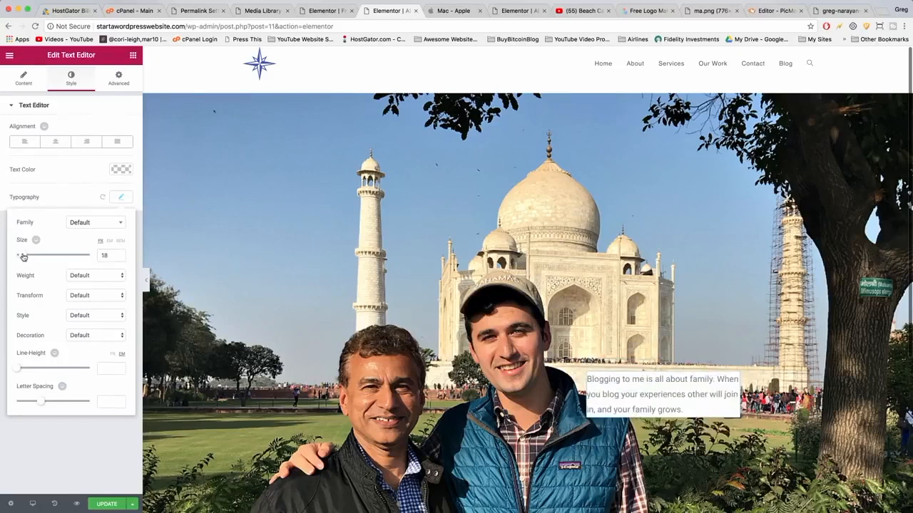
Center-align the text widget's paragraph and set its padding to 0 top, 2 right, 0 bottom, 2 left px.
click(52, 146)
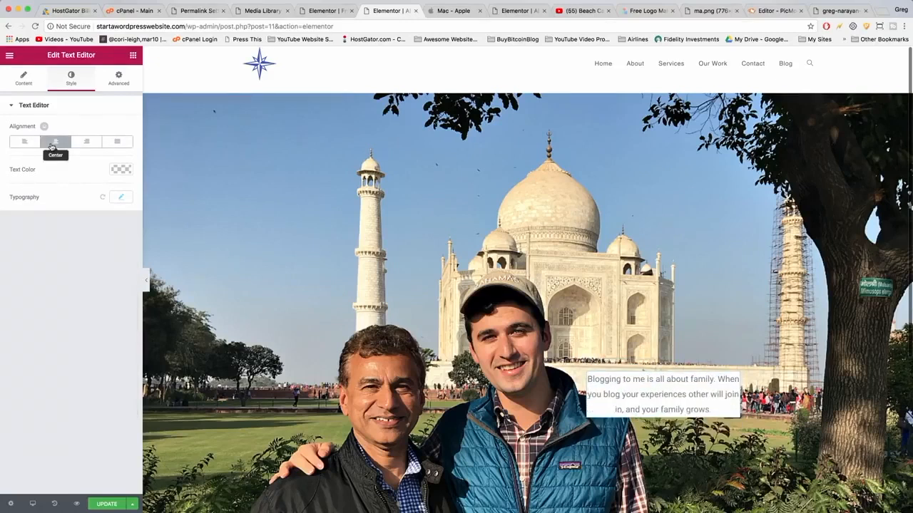
click(121, 84)
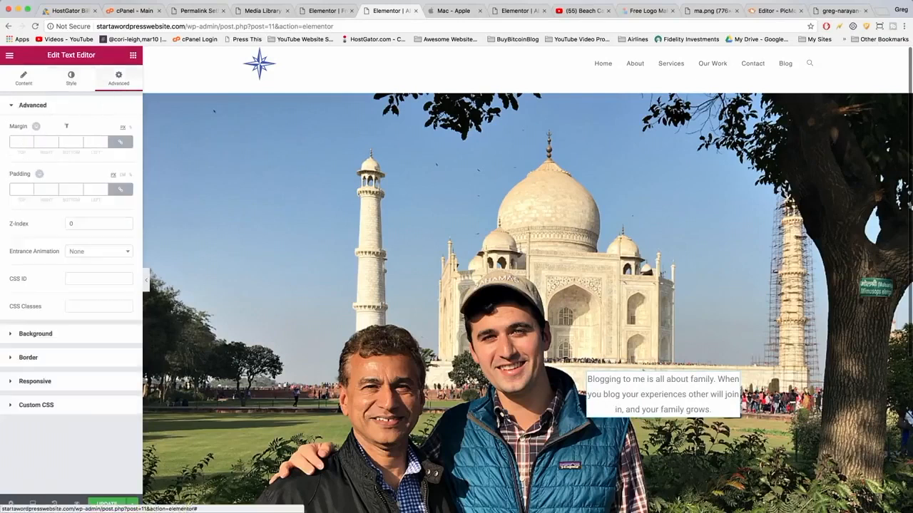
click(112, 192)
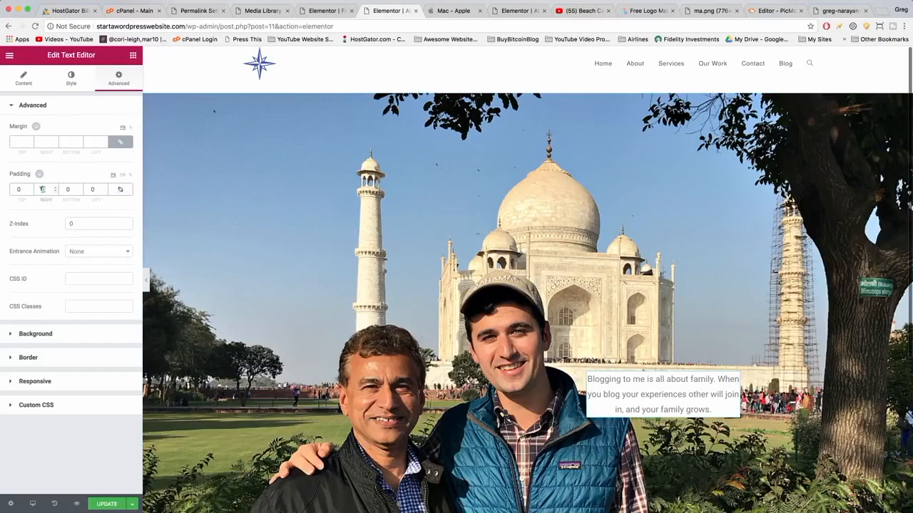
key(BackSpace)
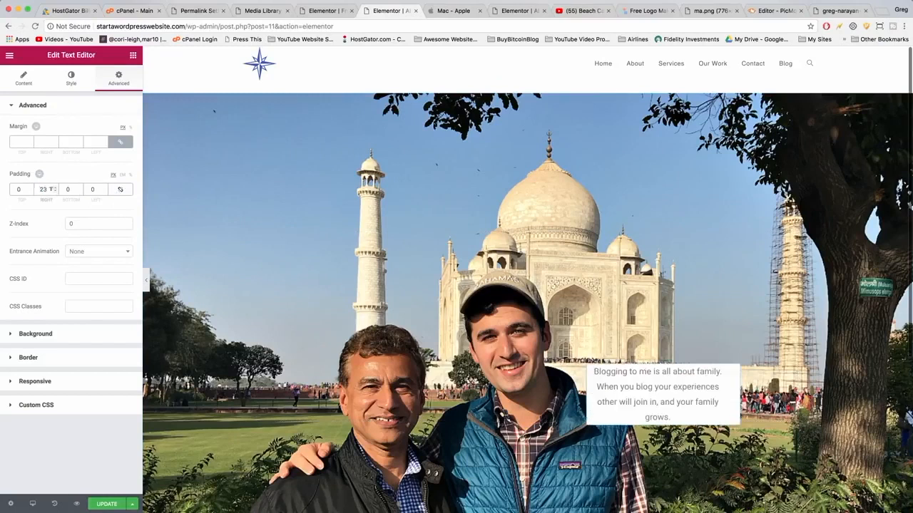
double_click(91, 189)
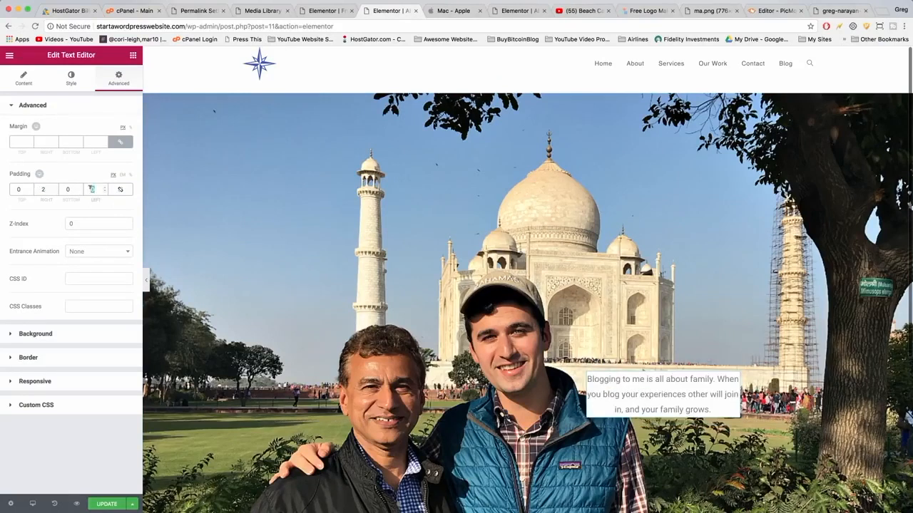
text(2)
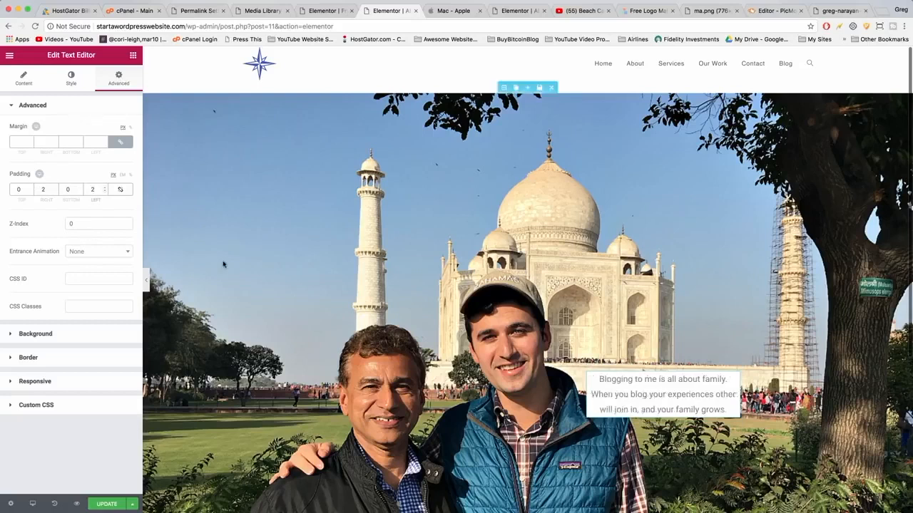
Save the page changes with Update.
scroll(224, 264, down, 3)
scroll(223, 264, up, 3)
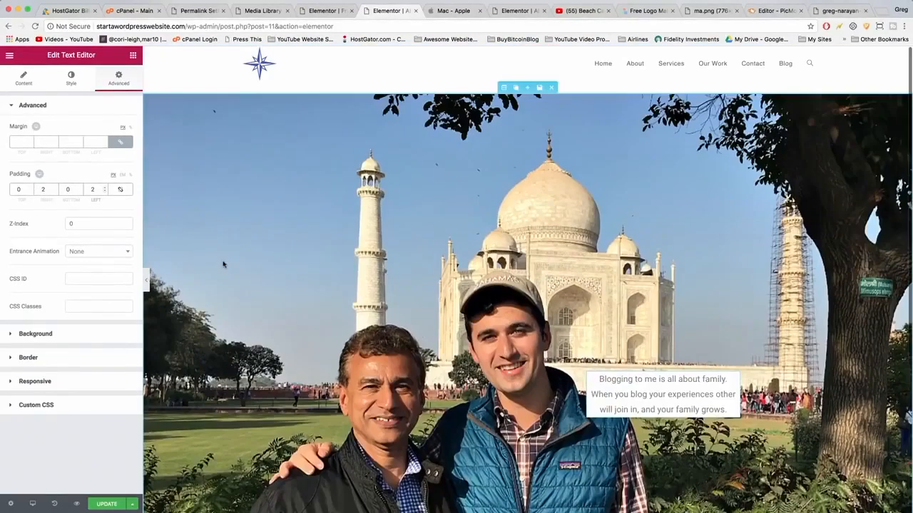
scroll(223, 264, down, 2)
click(107, 504)
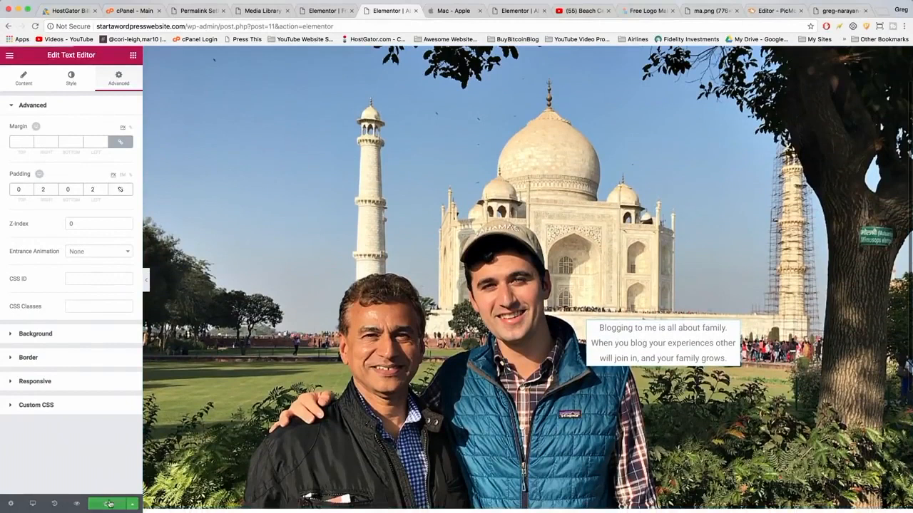
Add a new two-column section below the hero.
scroll(165, 285, up, 2)
scroll(263, 237, down, 8)
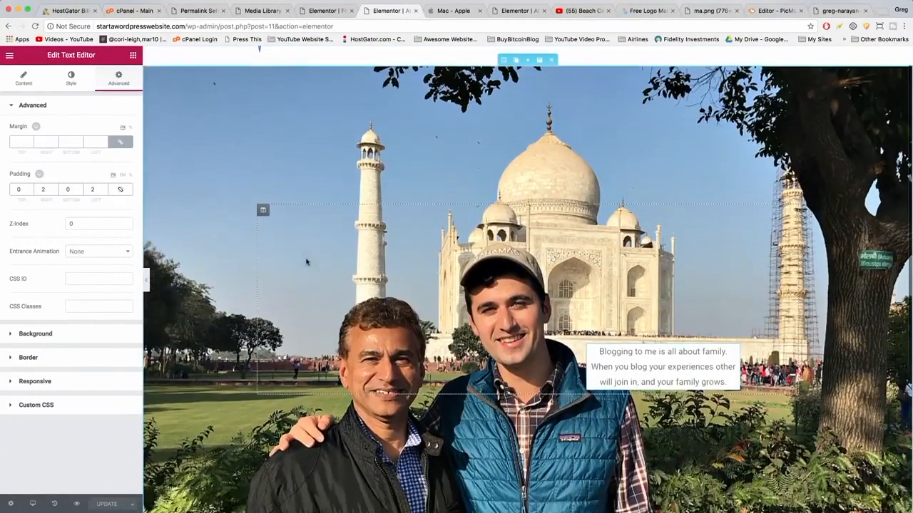
scroll(306, 262, down, 1)
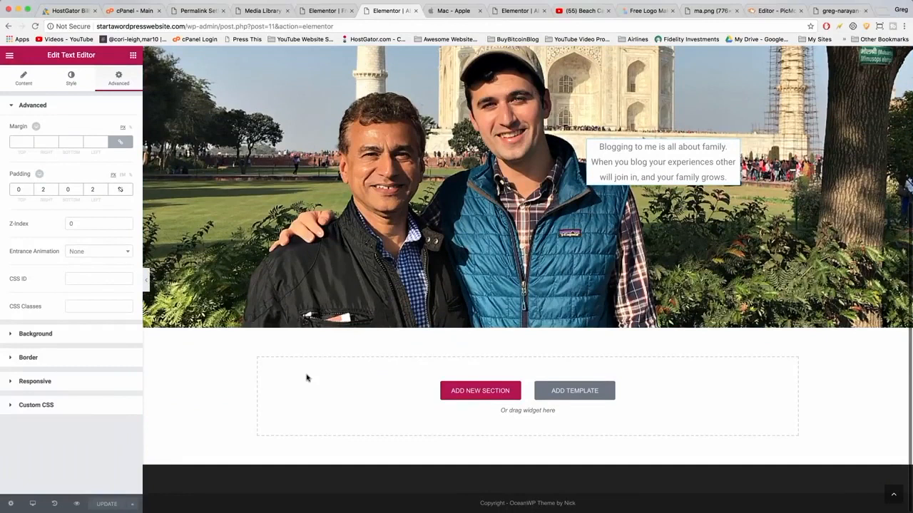
click(460, 392)
click(454, 417)
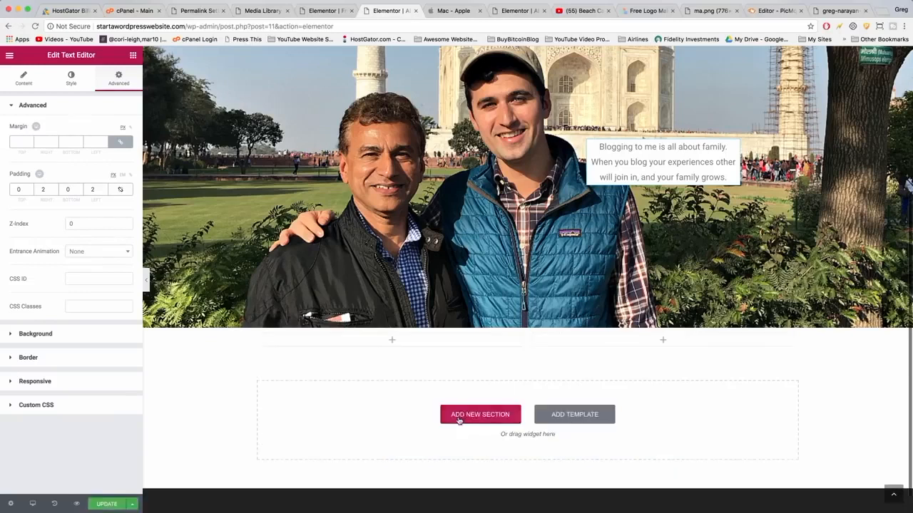
Add a Progress Bar widget to the new section's right column.
click(133, 56)
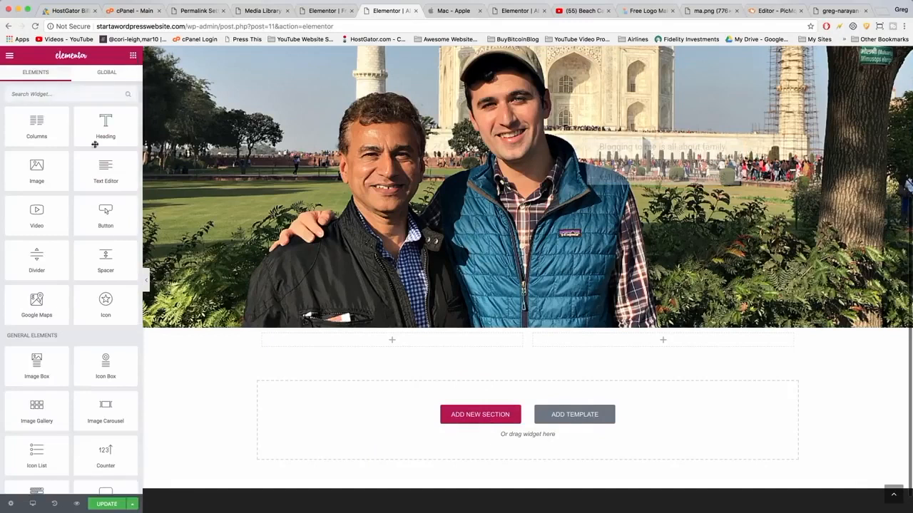
scroll(99, 185, down, 5)
scroll(111, 234, down, 5)
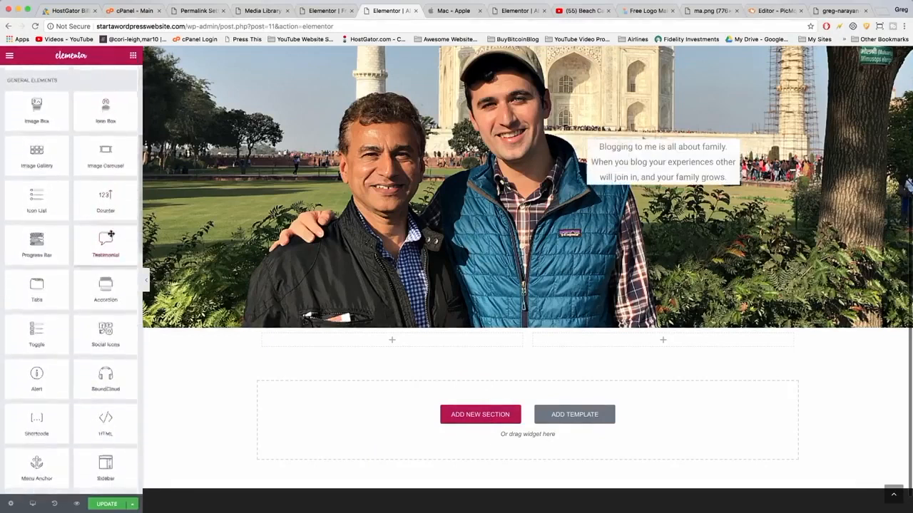
scroll(107, 234, up, 1)
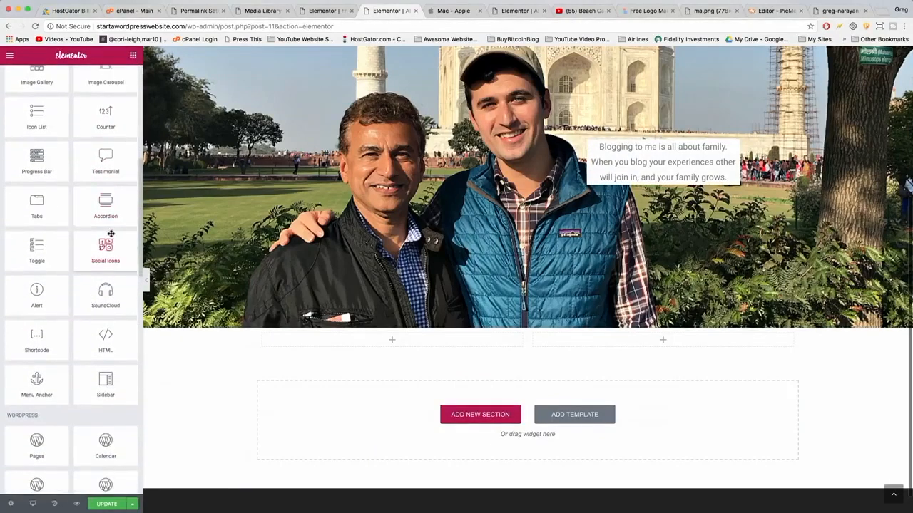
drag(35, 225, 627, 348)
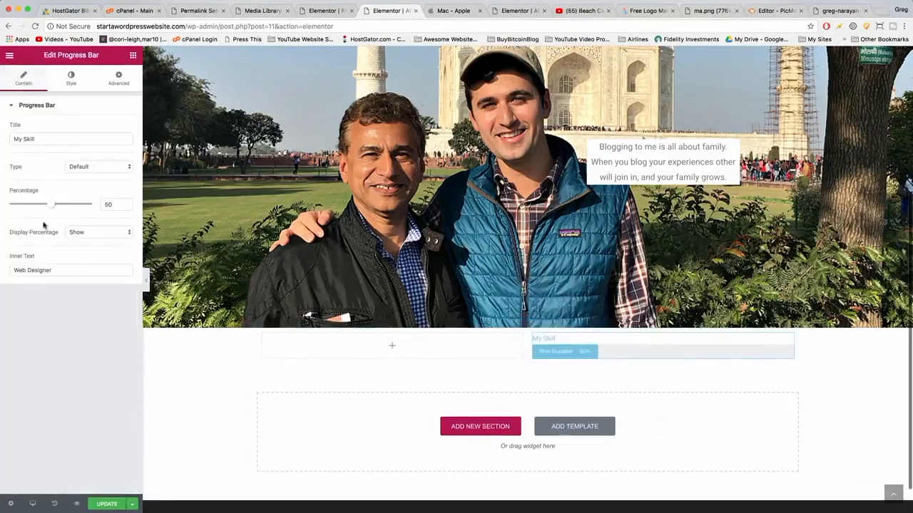
Duplicate the progress bar twice to make three skill bars in the right column.
click(133, 56)
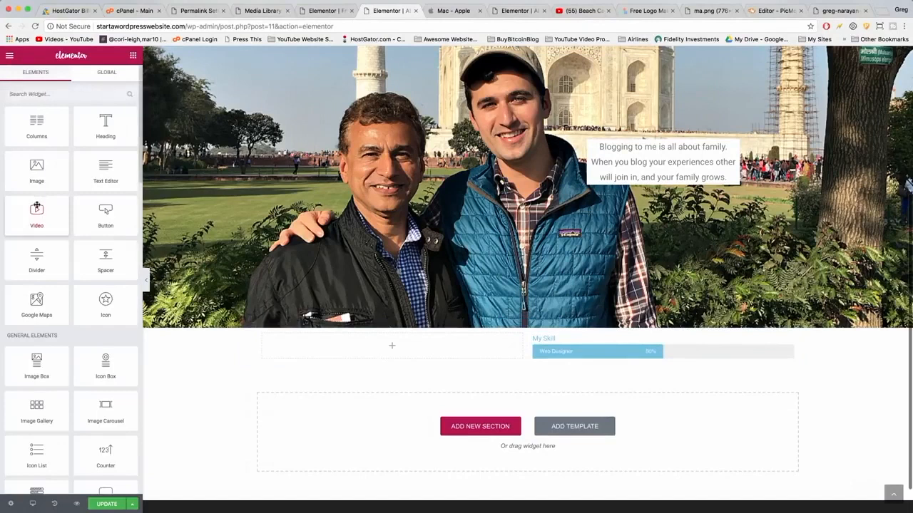
scroll(37, 396, down, 1)
scroll(37, 396, down, 3)
scroll(37, 395, up, 5)
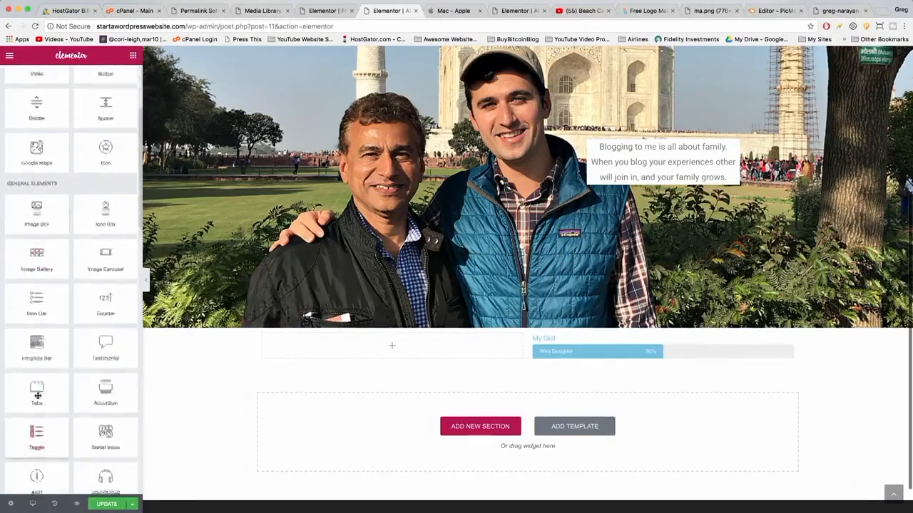
click(690, 346)
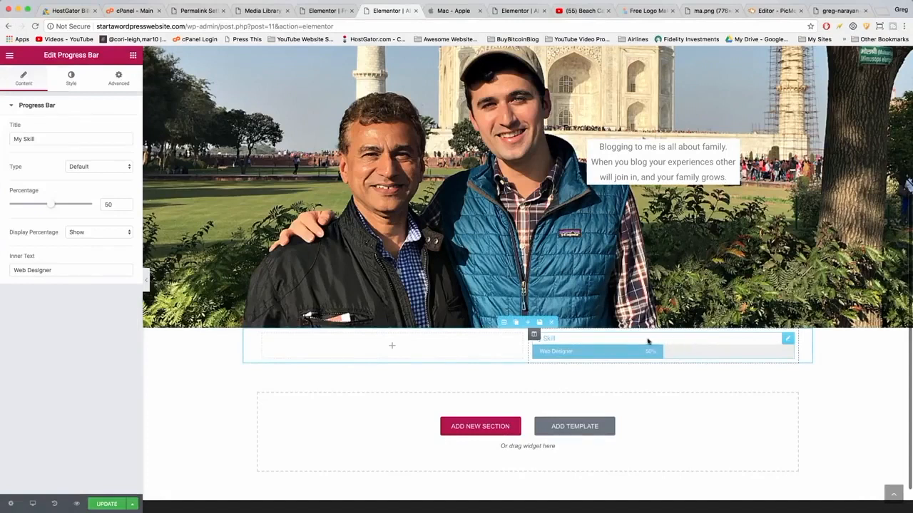
mouse_move(789, 338)
click(777, 342)
click(777, 342)
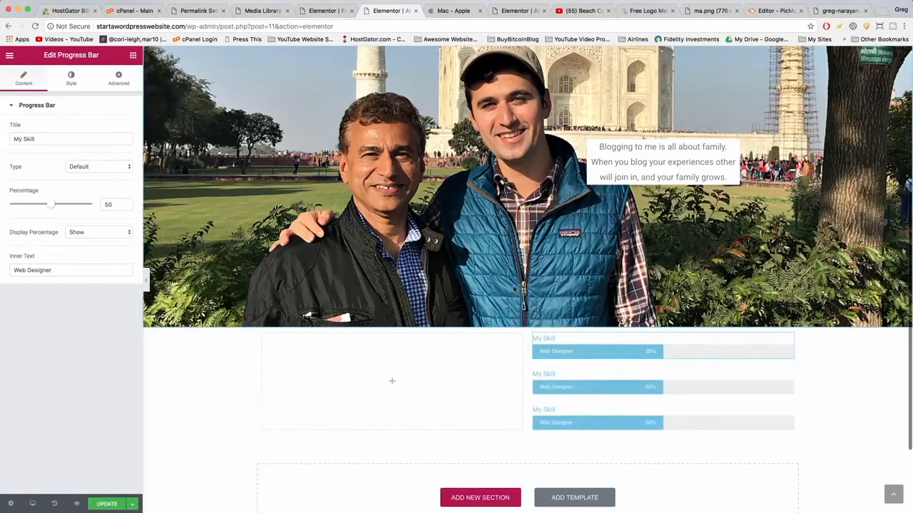
Add an Icon List widget to the left column.
click(133, 57)
scroll(50, 253, down, 5)
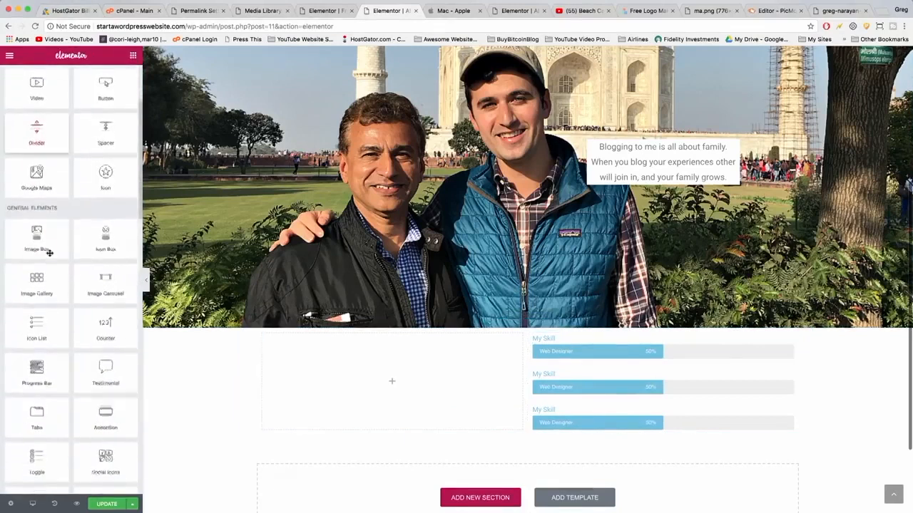
drag(33, 299, 383, 356)
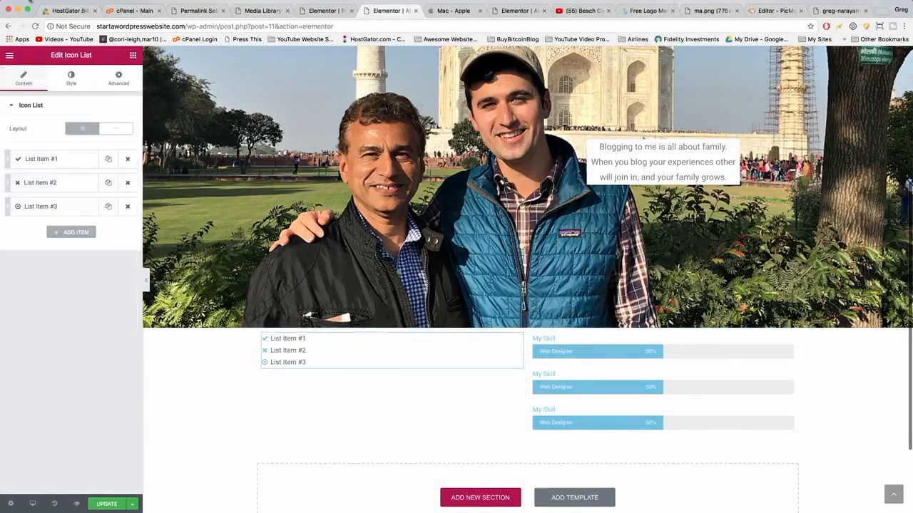
Add a Counter widget below the icon list in the left column.
click(132, 57)
scroll(76, 287, down, 4)
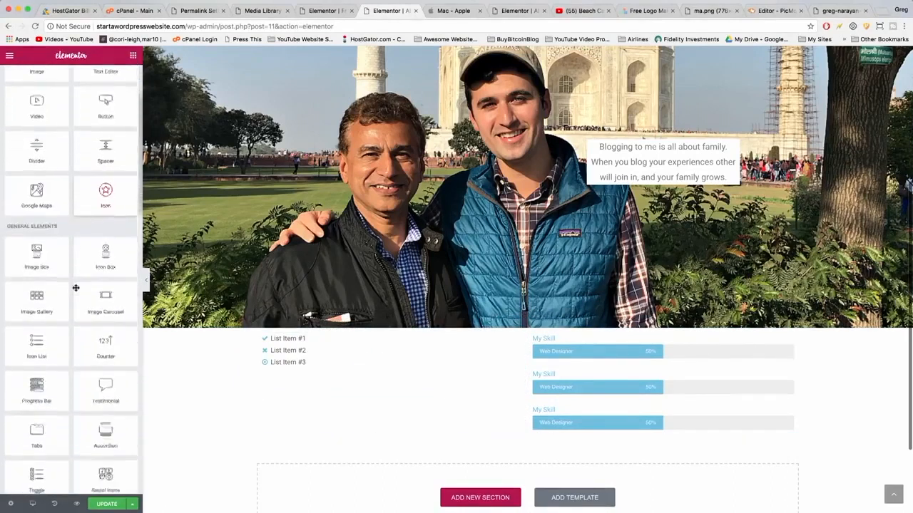
scroll(76, 287, down, 2)
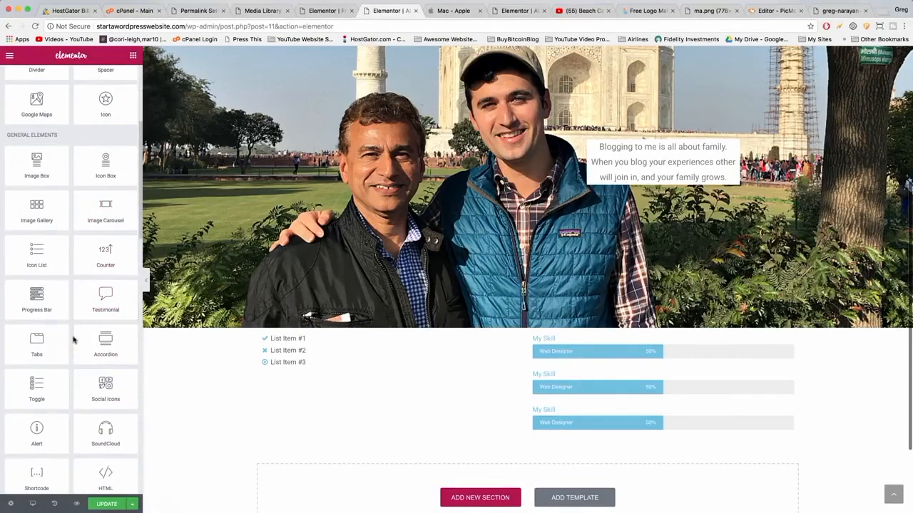
scroll(73, 340, down, 2)
scroll(72, 340, up, 2)
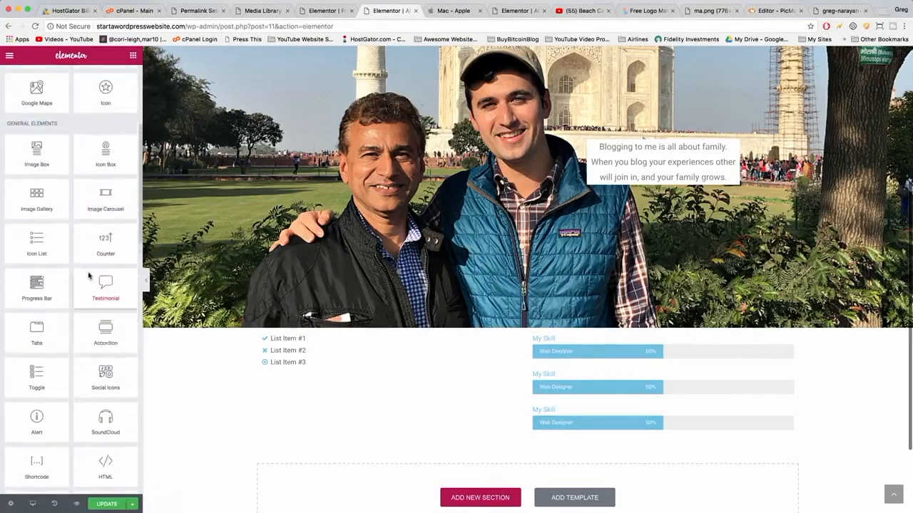
drag(105, 253, 350, 369)
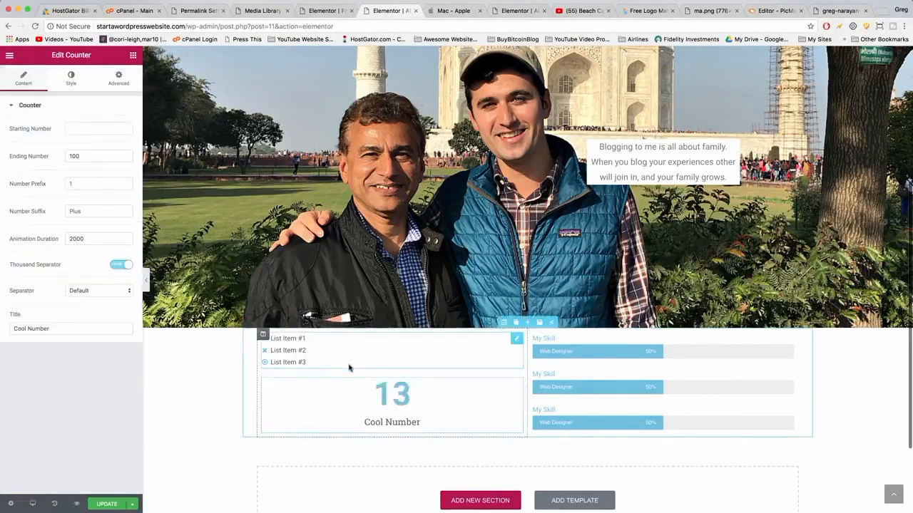
Set the new section's padding to 40 px on all sides.
scroll(349, 369, up, 1)
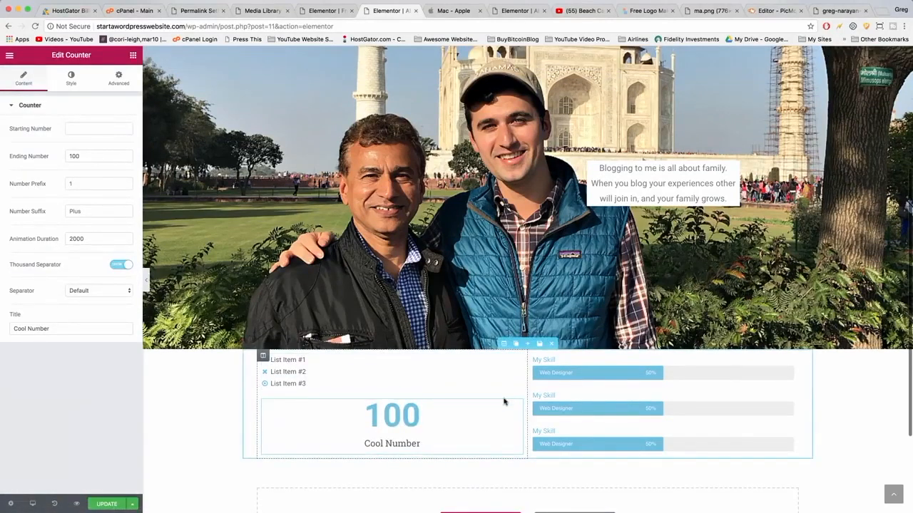
click(502, 343)
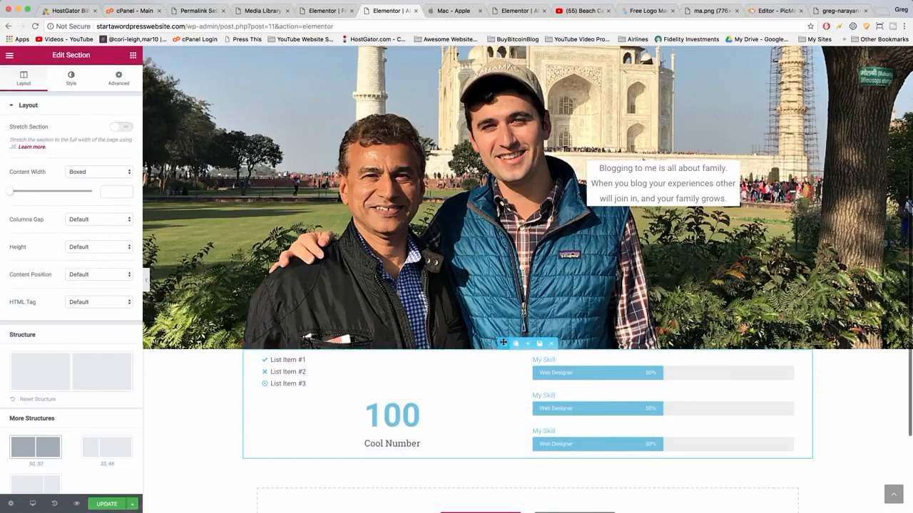
click(118, 77)
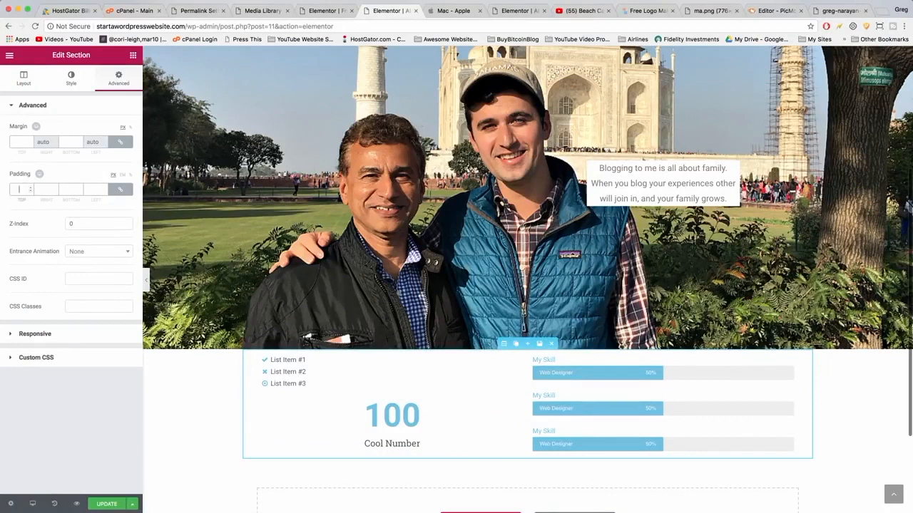
text(40)
Rename the icon list's first item to Blogger.
scroll(295, 288, down, 3)
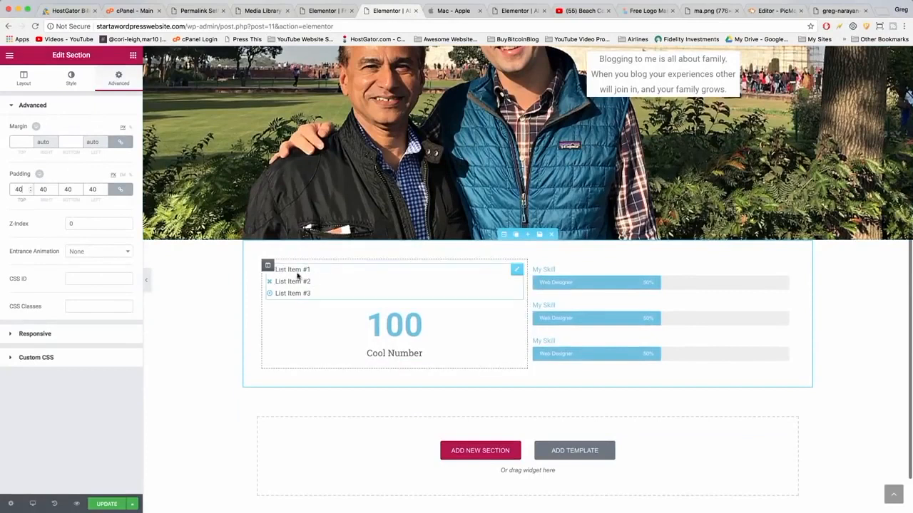
click(295, 269)
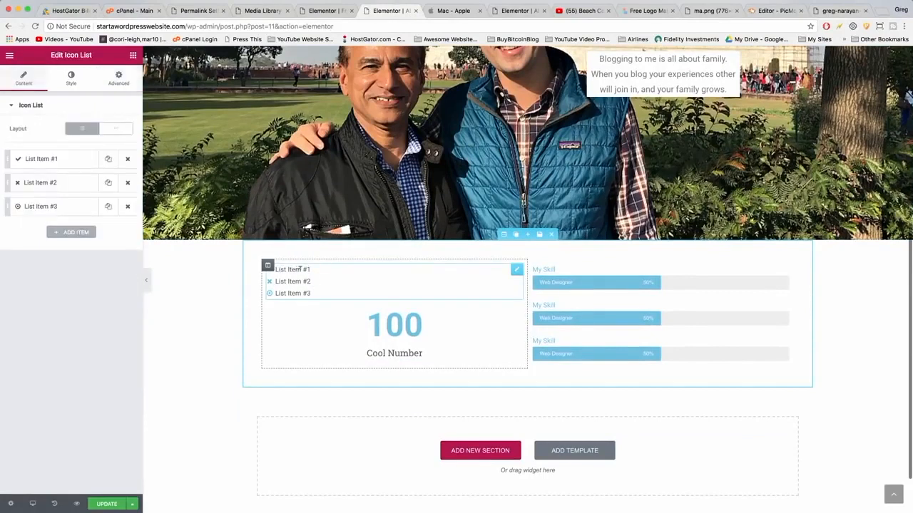
click(43, 162)
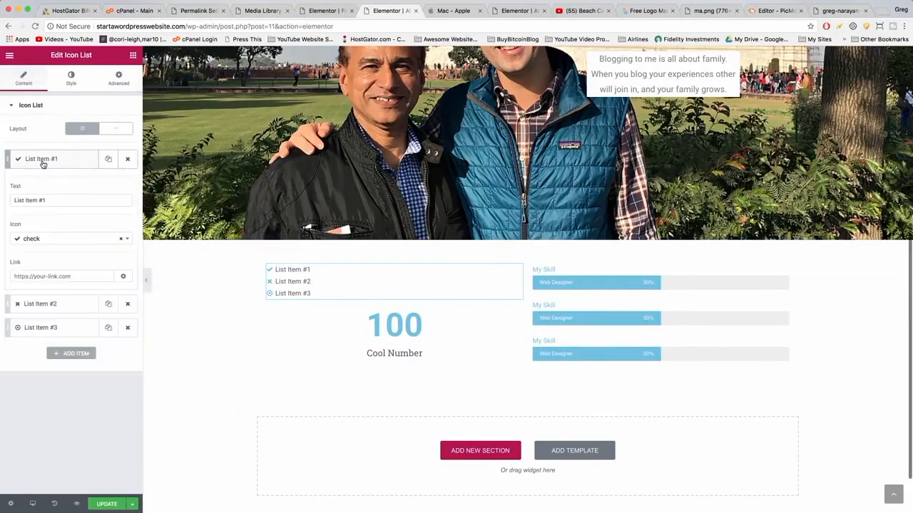
drag(50, 201, 4, 204)
text(Blogger)
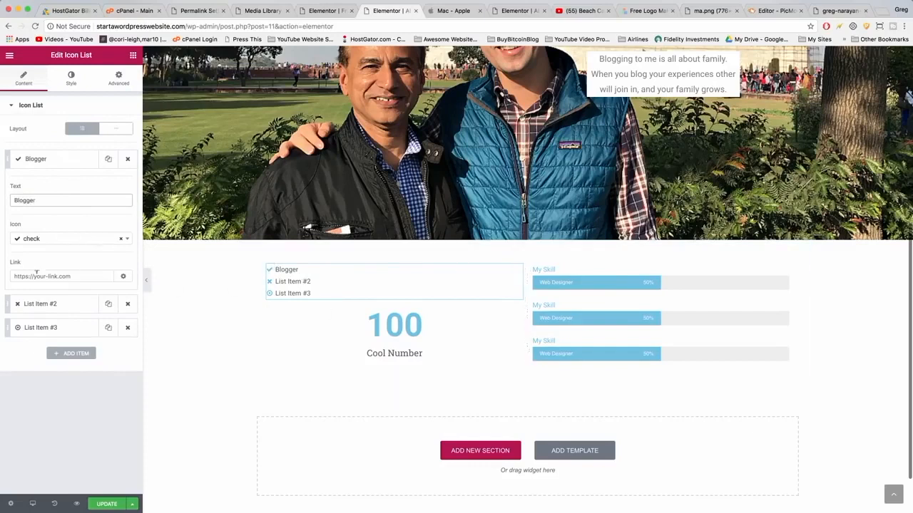
Set the icon list's second item text to Web Designer.
click(55, 305)
triple_click(40, 223)
text(Web Designer)
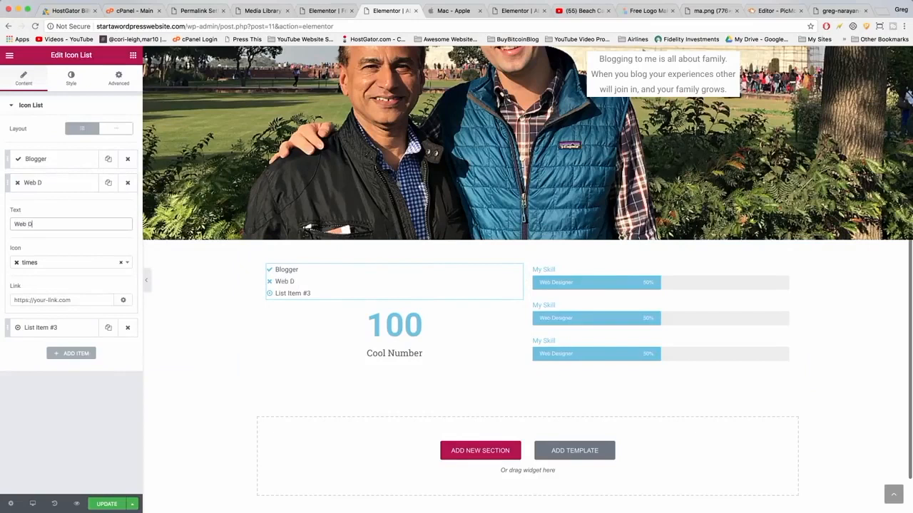
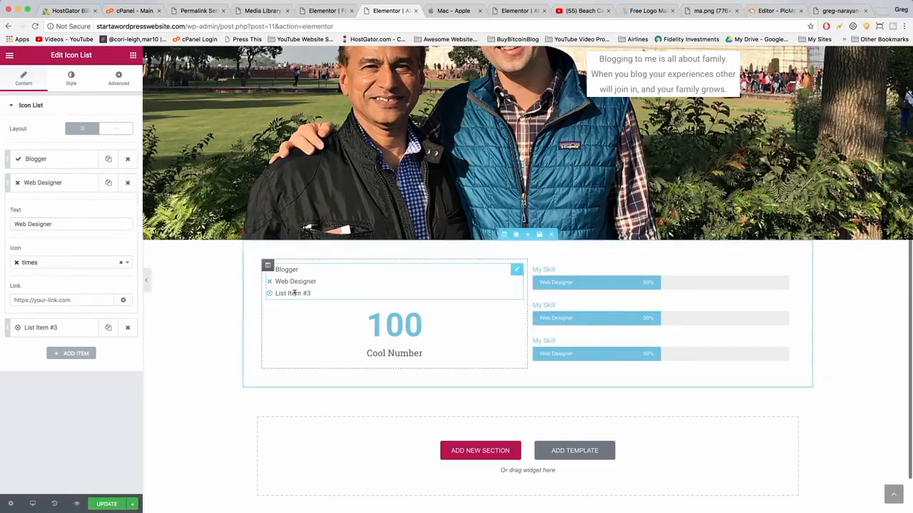
Set the icon list's third item text to YouTuber.
click(50, 327)
triple_click(32, 248)
text(YouTuber)
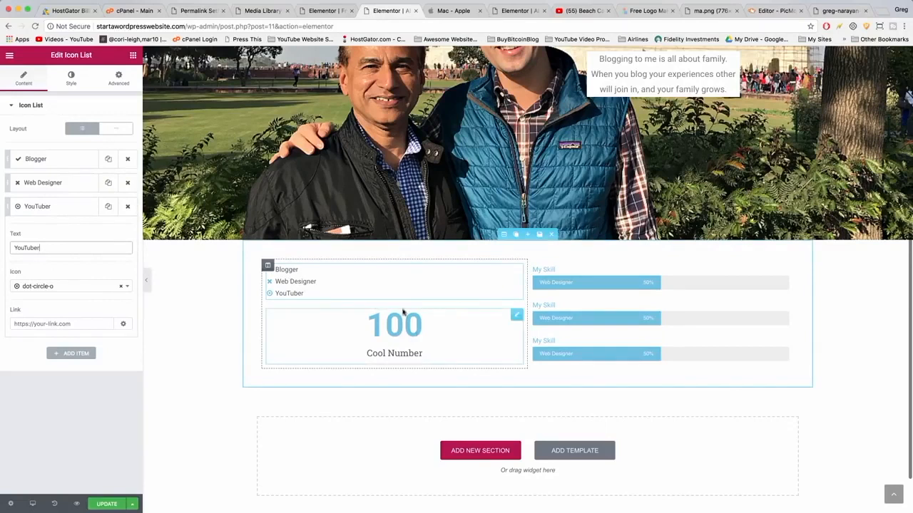
Change the icons of the second and third list items to check.
click(41, 183)
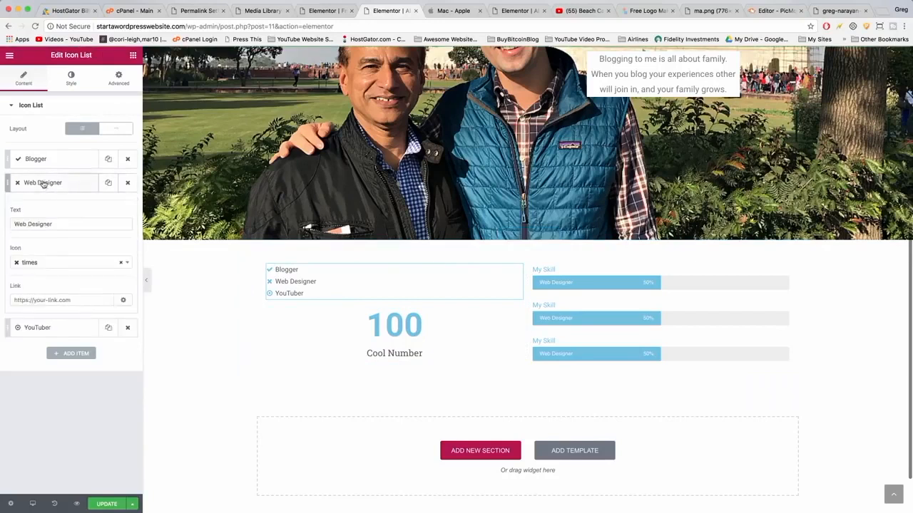
click(124, 264)
text(check)
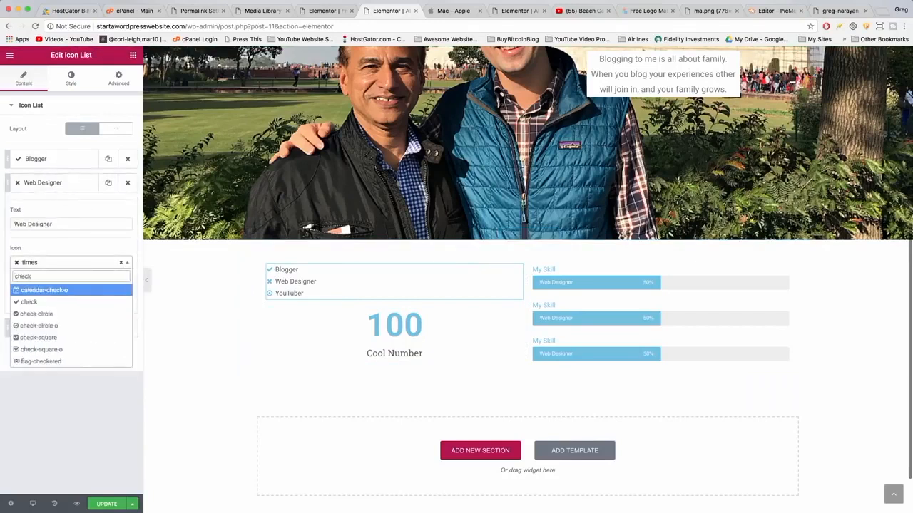
click(48, 302)
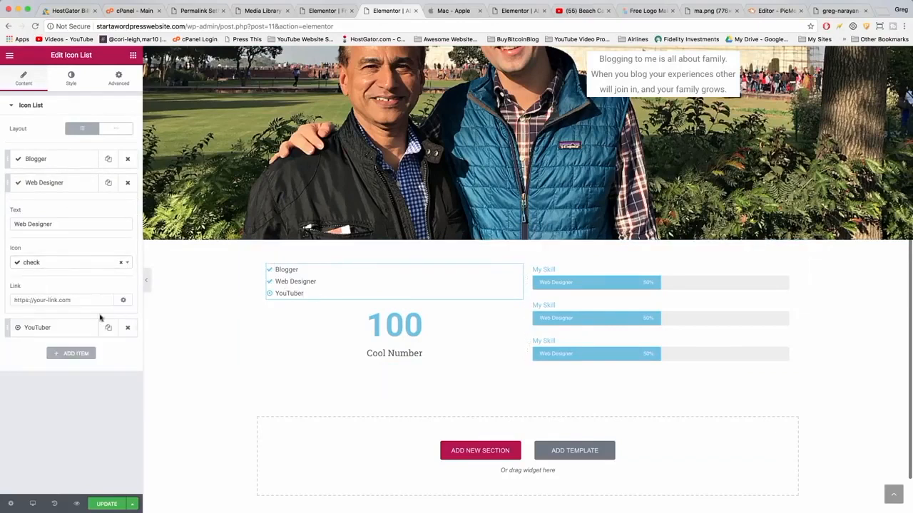
click(80, 328)
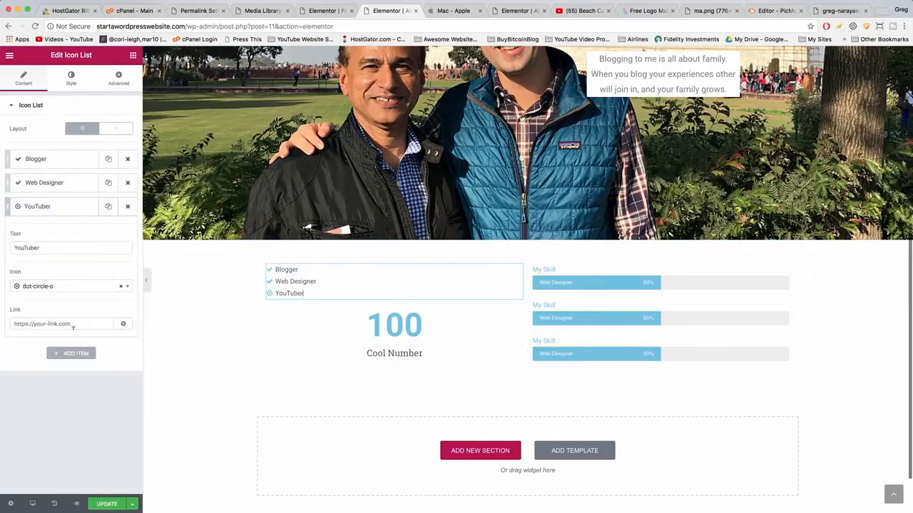
click(32, 286)
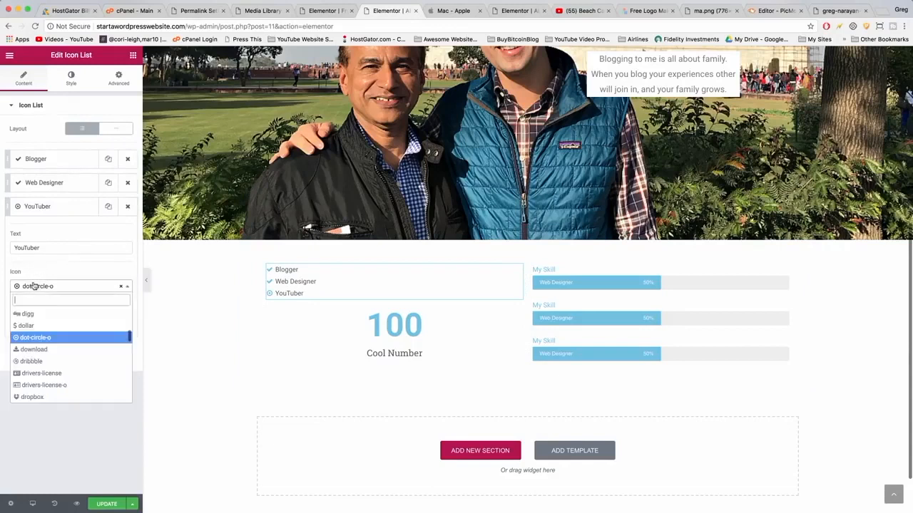
text(chec)
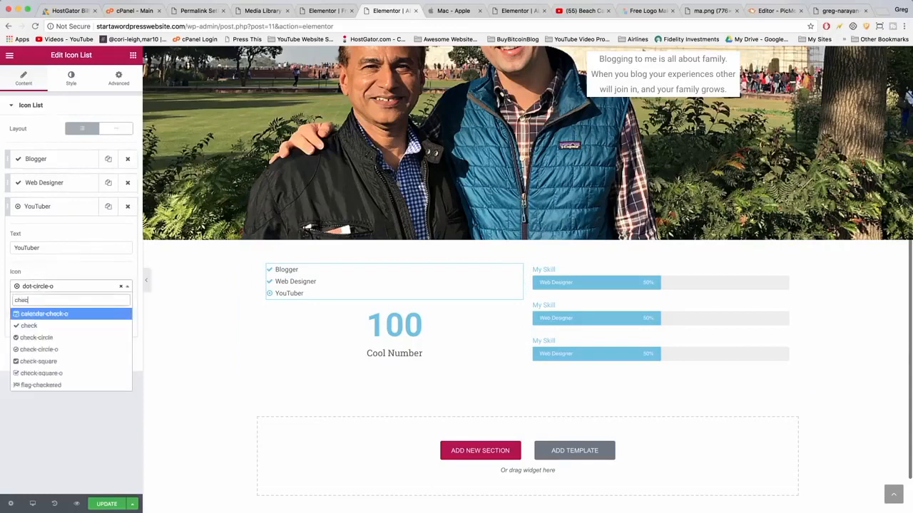
click(36, 325)
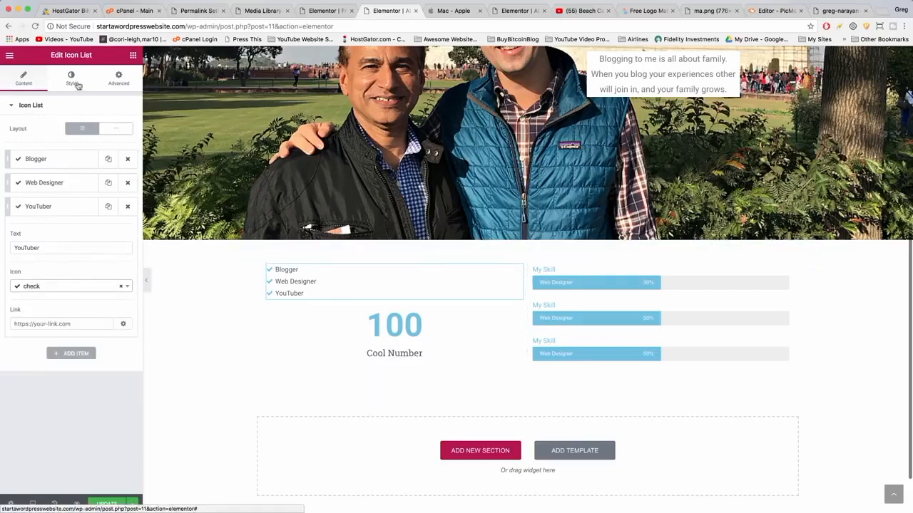
Center-align the icon list.
click(74, 80)
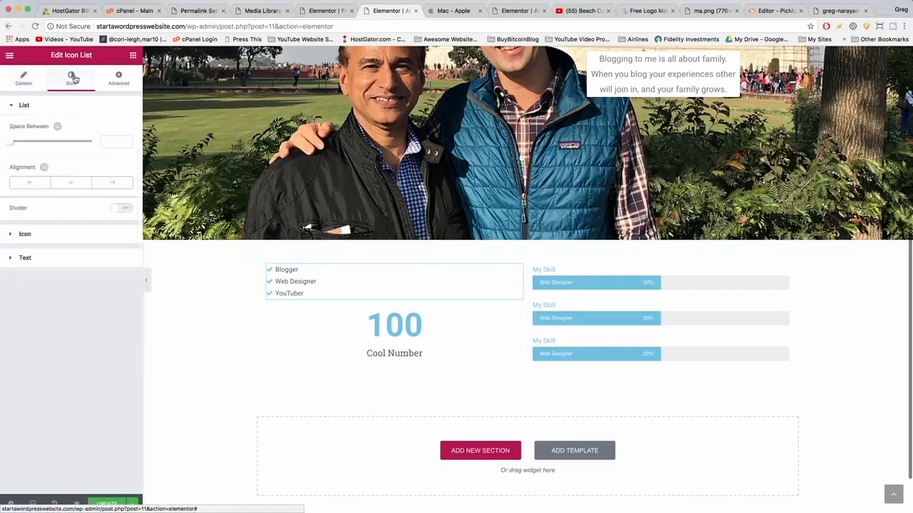
click(71, 183)
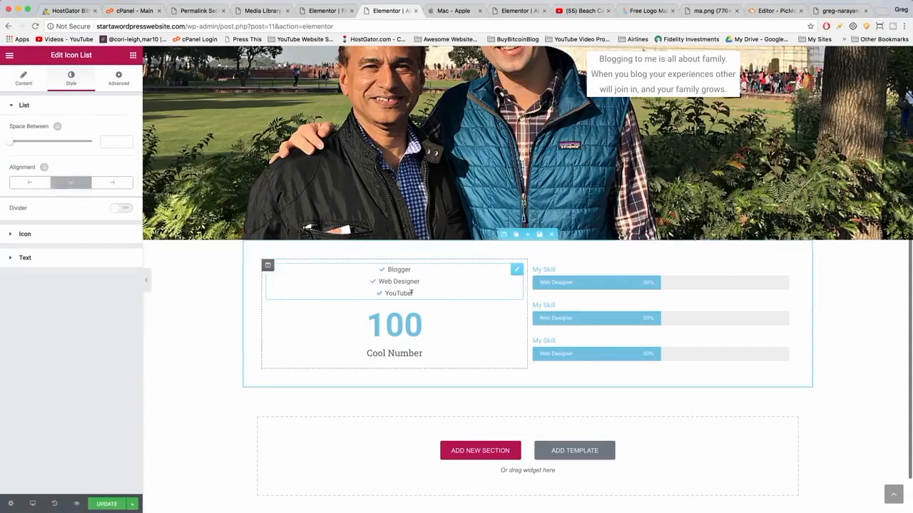
Set the counter's ending number to 27000 and its title to Subscribers.
click(405, 323)
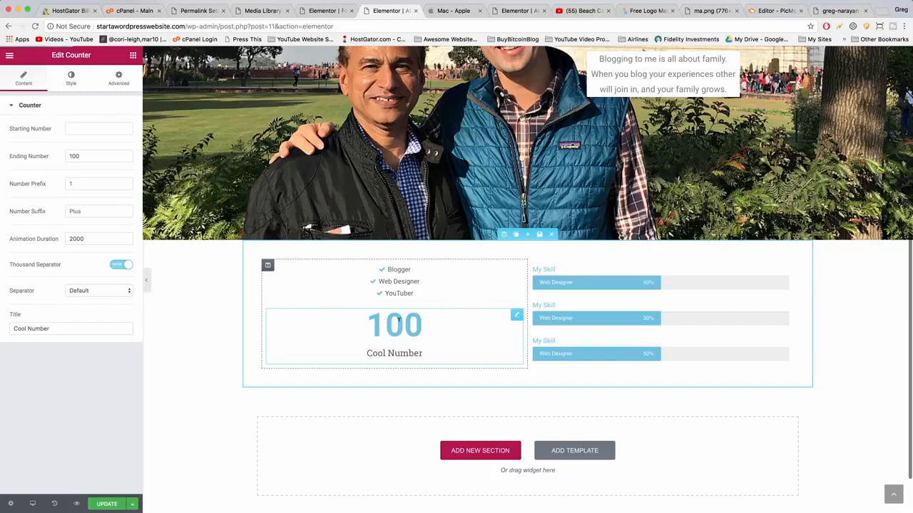
drag(89, 156, 55, 159)
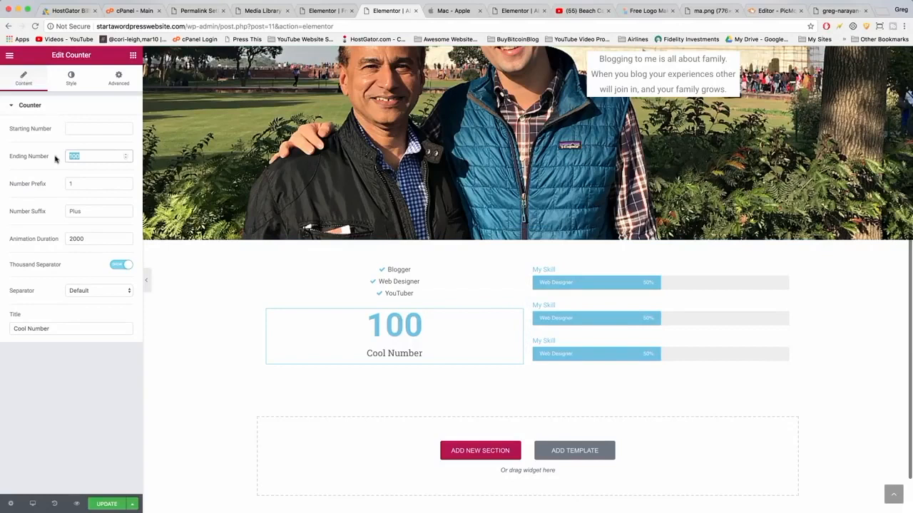
text(27000)
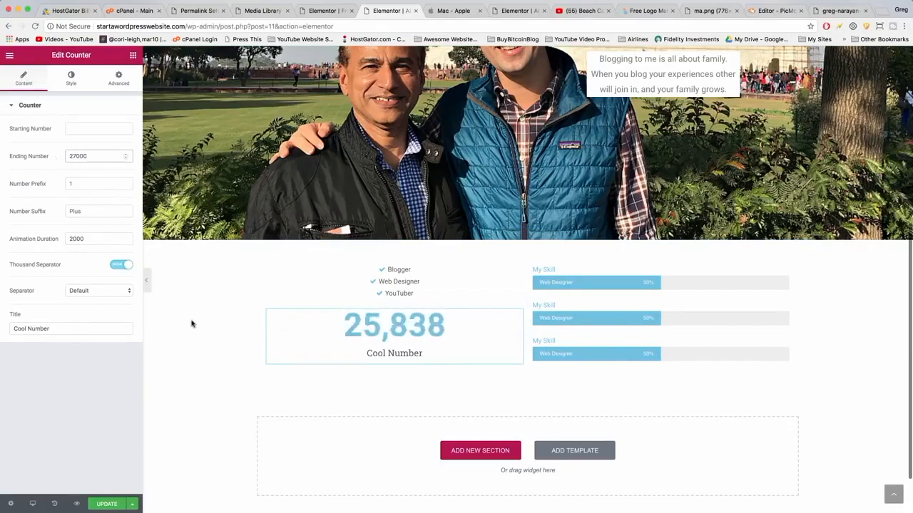
triple_click(54, 327)
text(Subscribers)
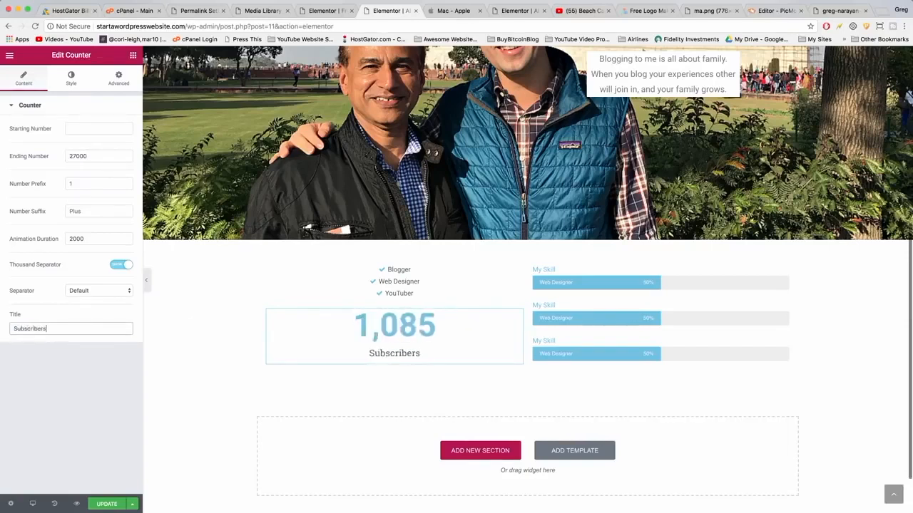
Rename the first progress bar's title to Answerin' Questions.
click(598, 276)
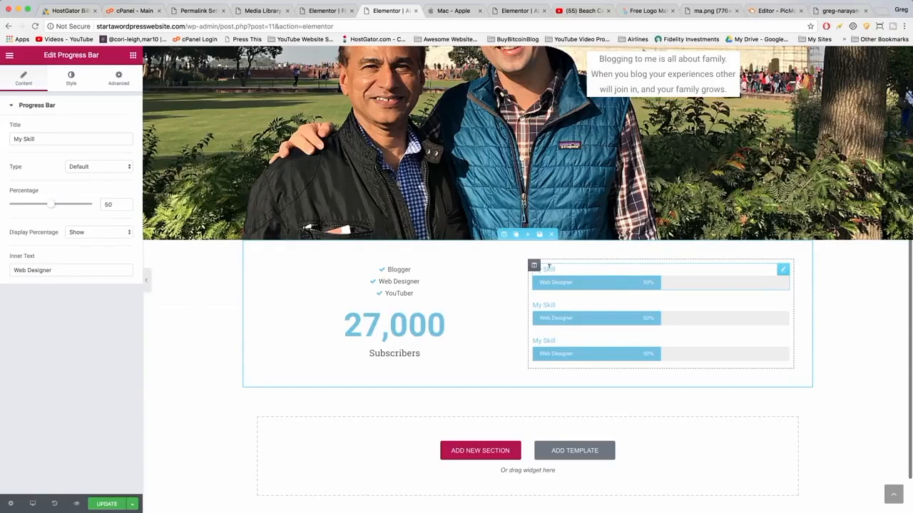
drag(40, 137, 2, 136)
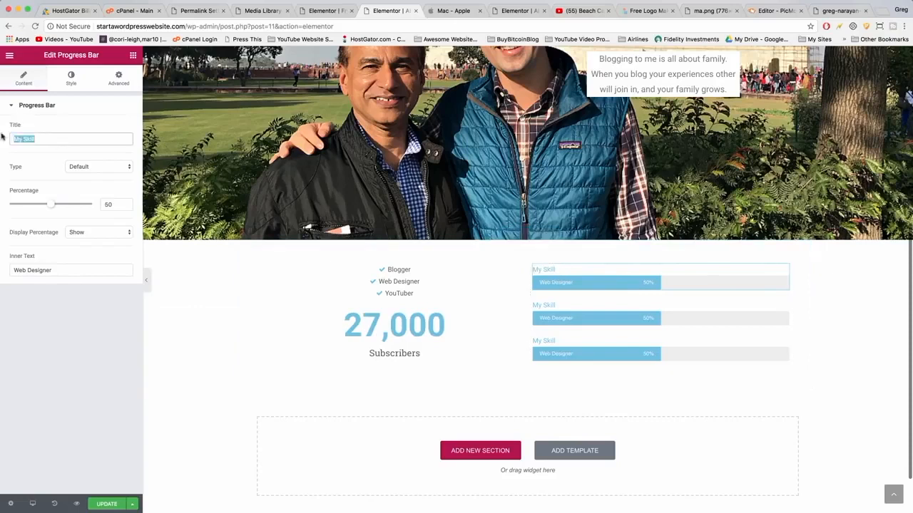
text(Answerin' Questions)
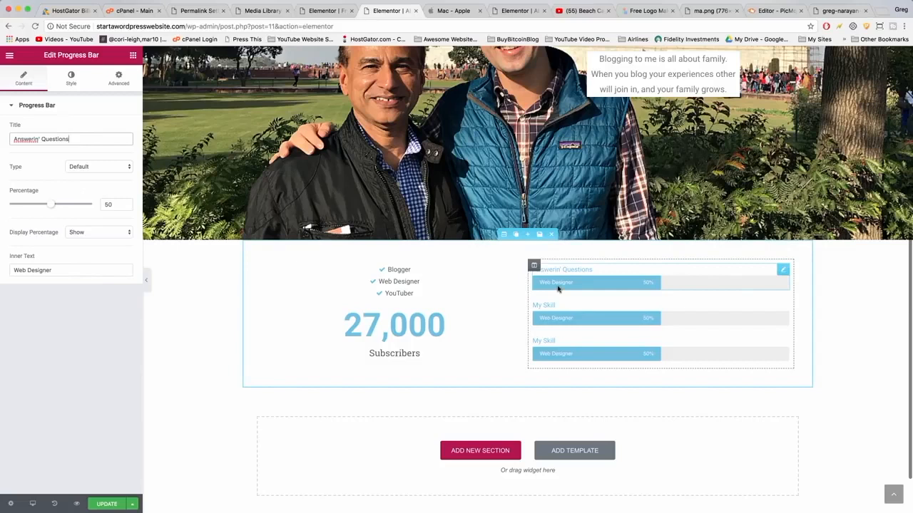
Set the first progress bar's title typography size to 20 px.
click(71, 78)
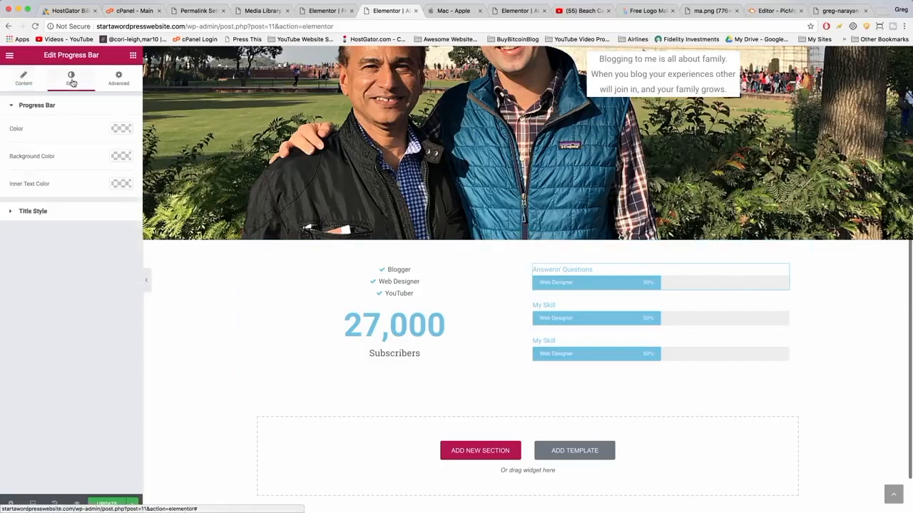
click(32, 211)
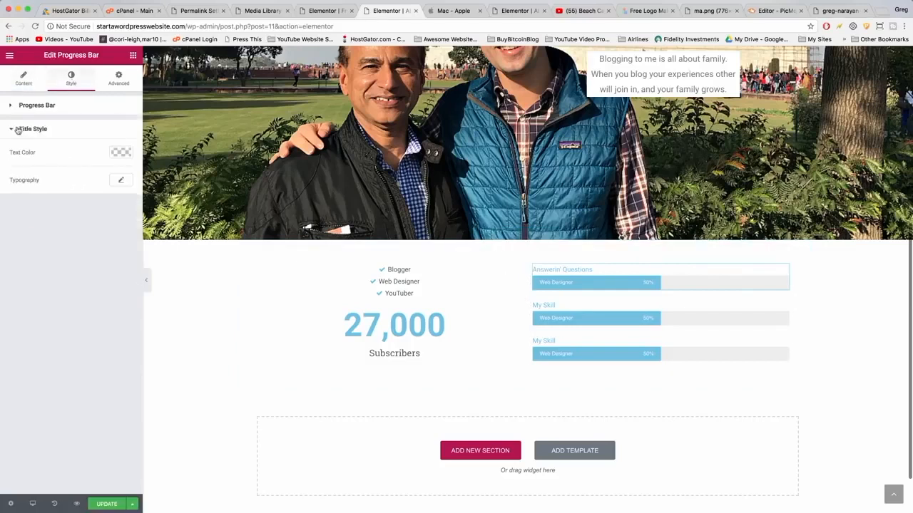
click(121, 183)
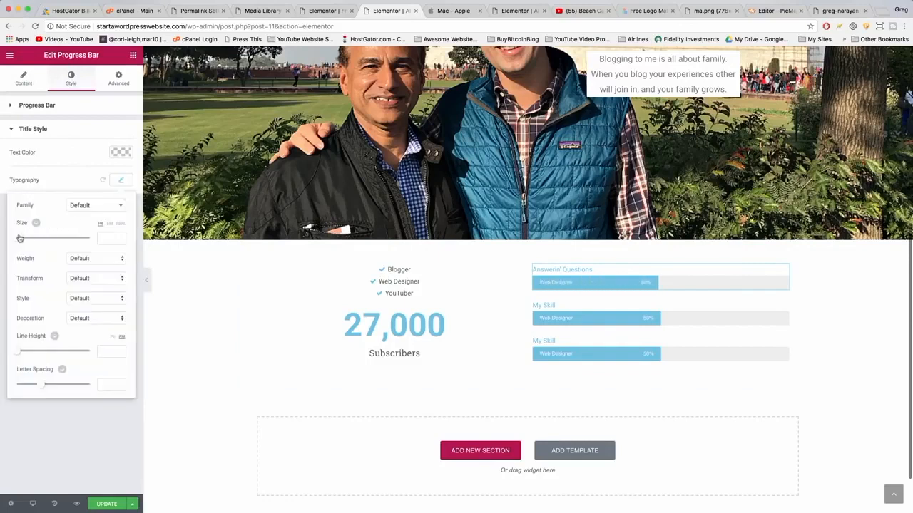
drag(18, 239, 21, 240)
drag(30, 240, 28, 241)
double_click(103, 238)
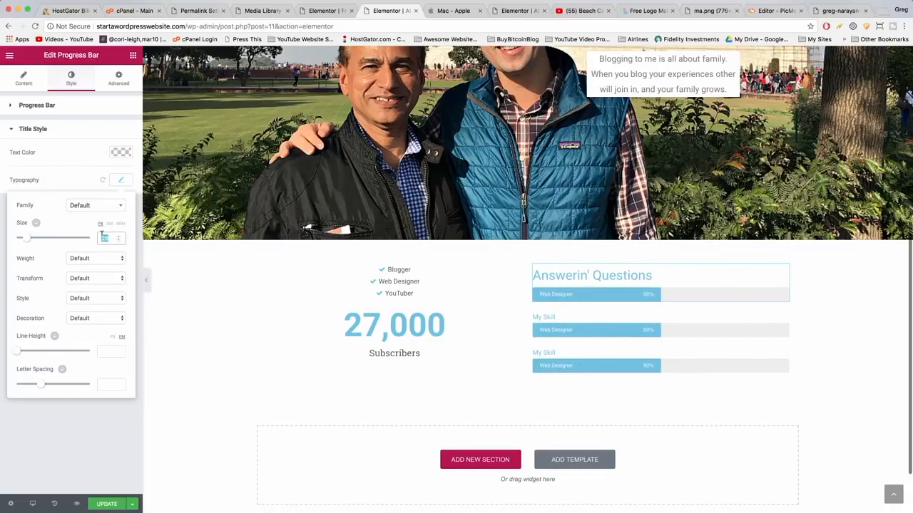
text(20)
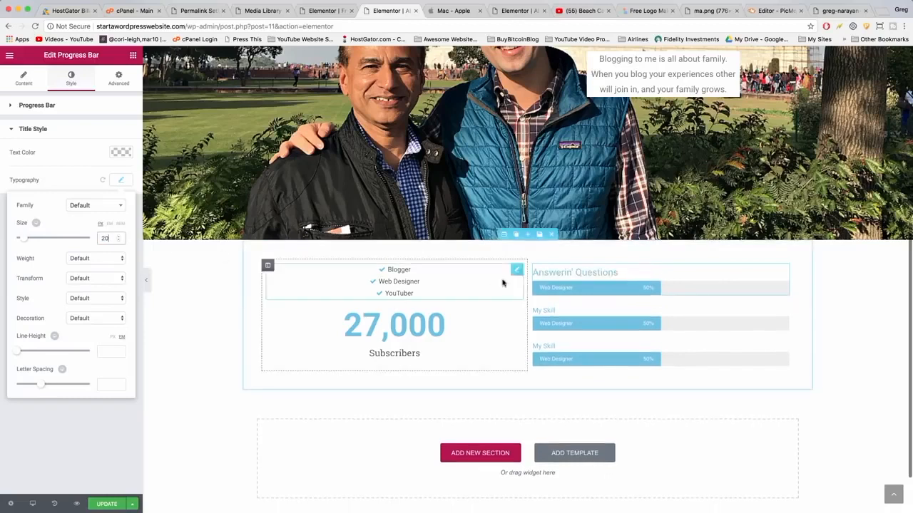
Clear the first progress bar's inner text.
click(552, 285)
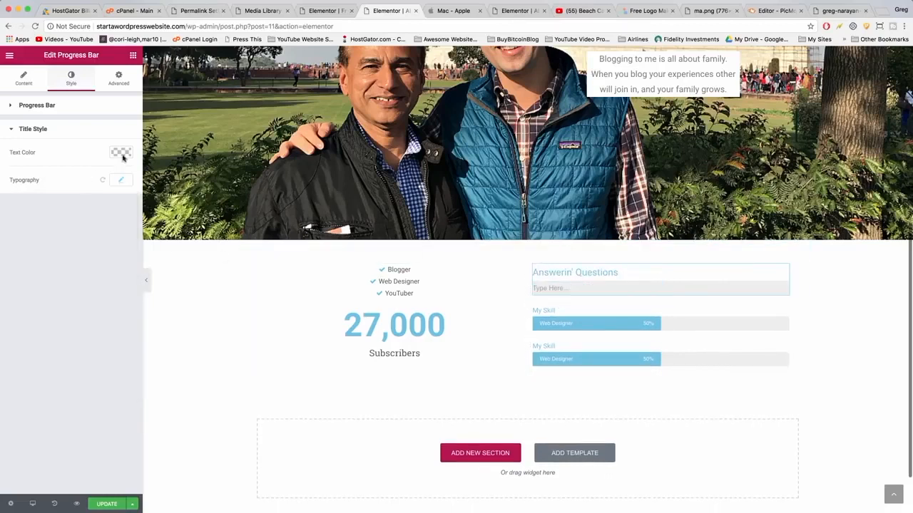
click(25, 80)
drag(54, 270, 10, 270)
key(BackSpace)
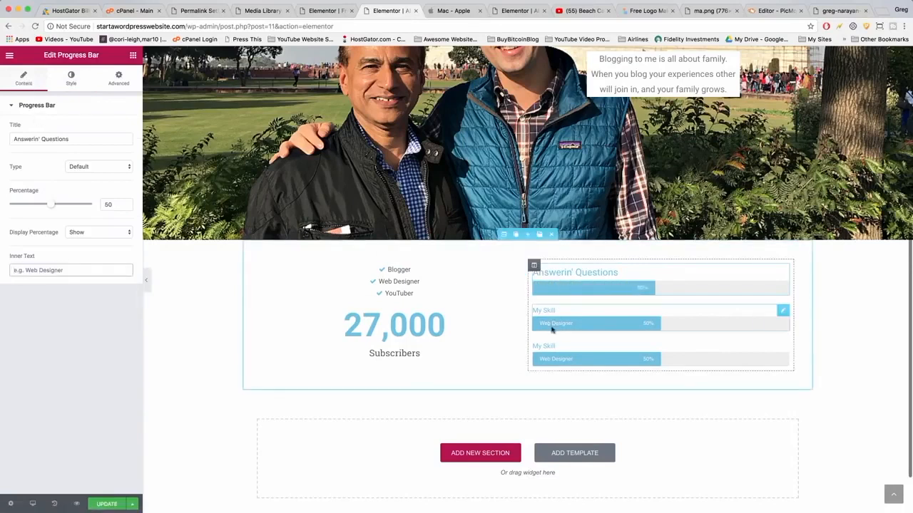
Delete the other two progress bars and duplicate the first progress bar twice.
click(759, 314)
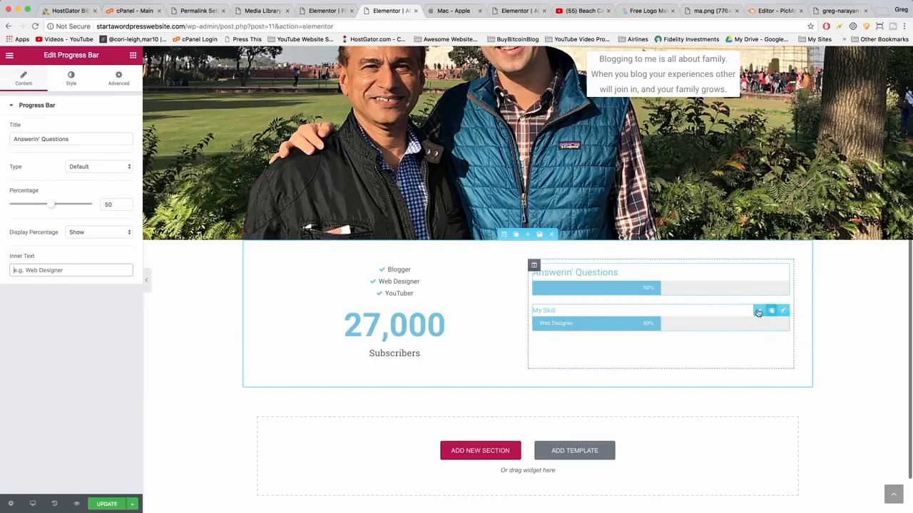
click(759, 310)
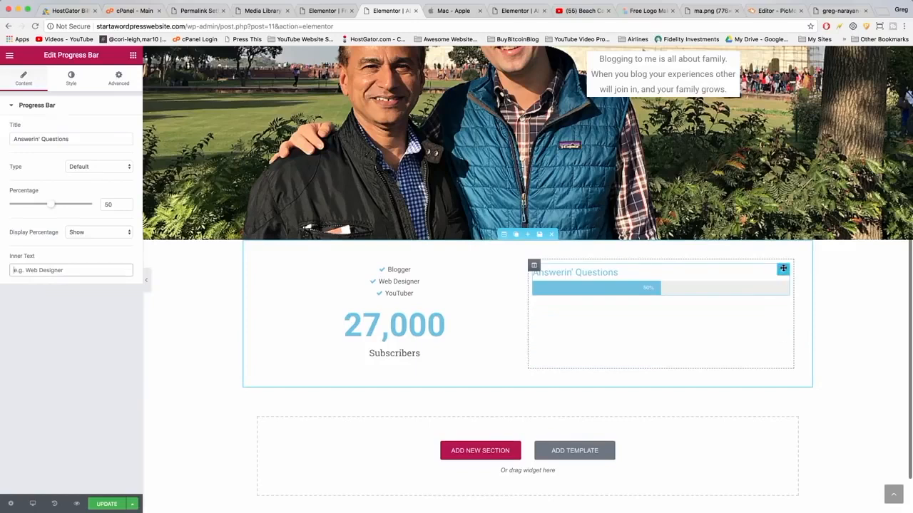
click(770, 270)
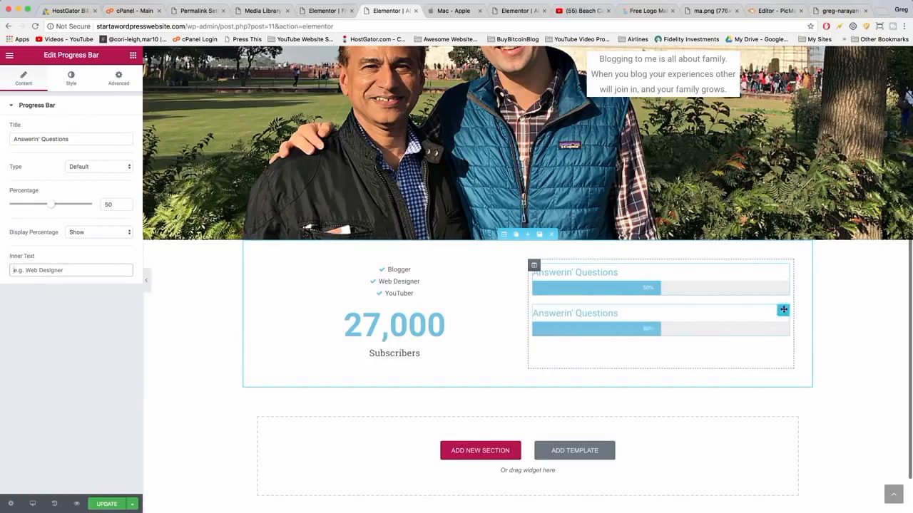
click(770, 310)
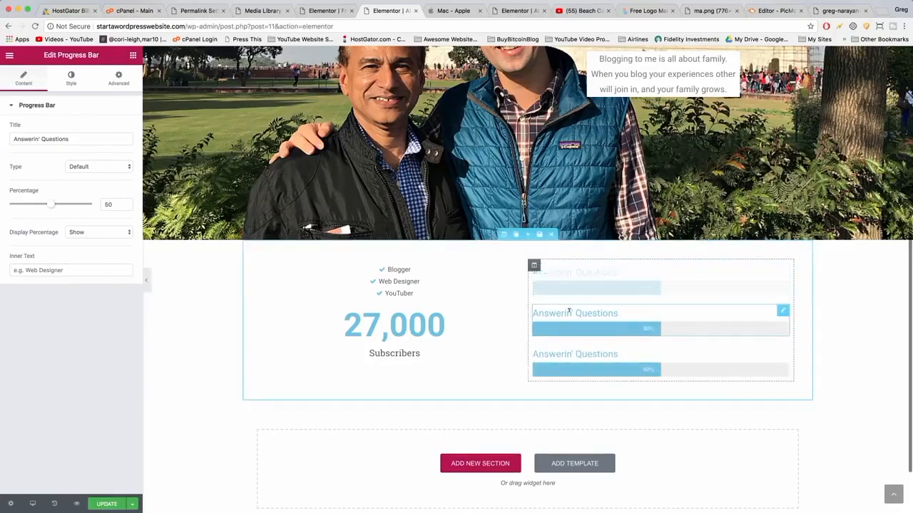
Set the second progress bar's title to WordPressin' and its percentage to 25.
drag(71, 138, 10, 135)
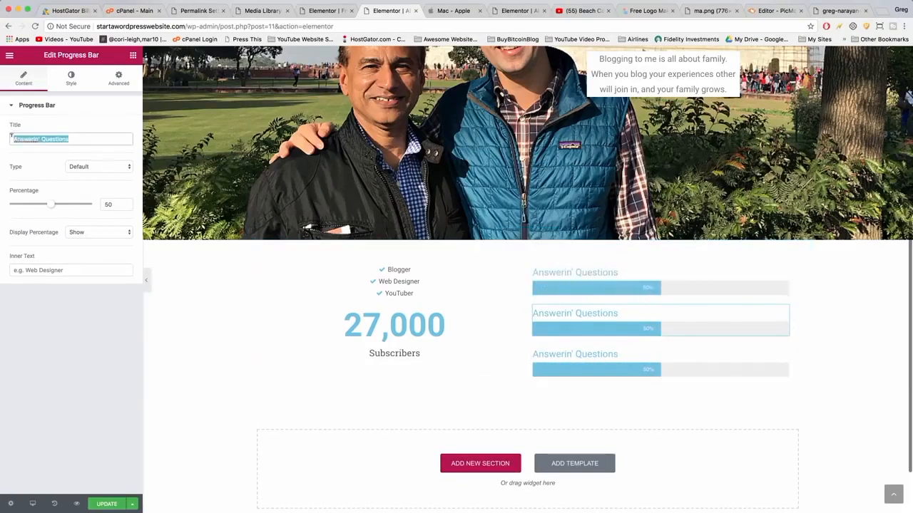
text(WordPressin')
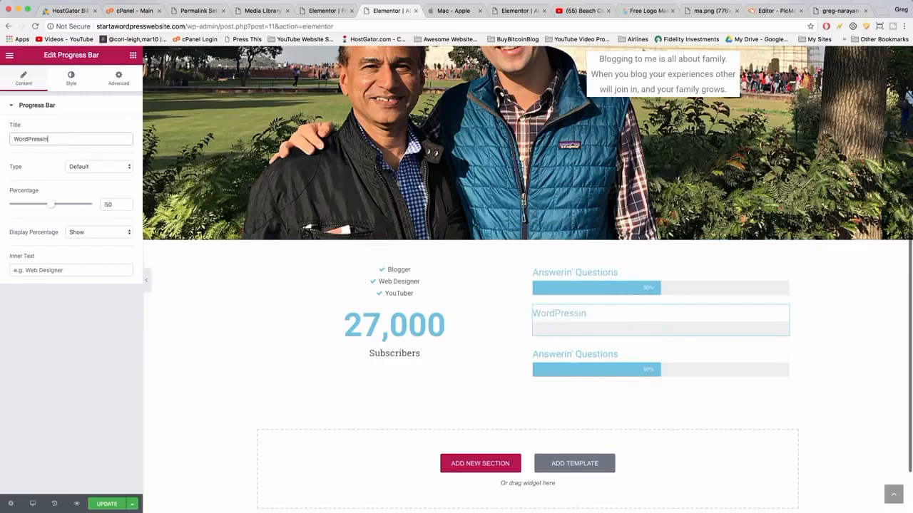
double_click(107, 204)
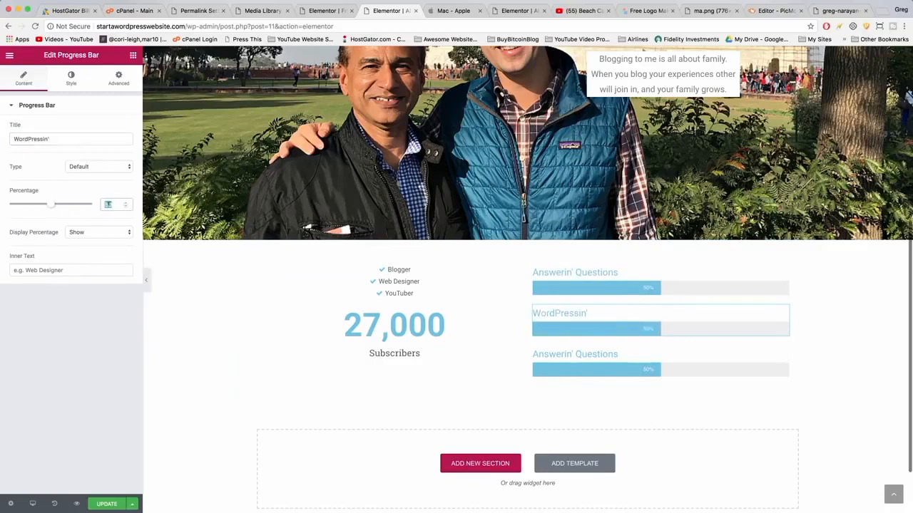
text(25)
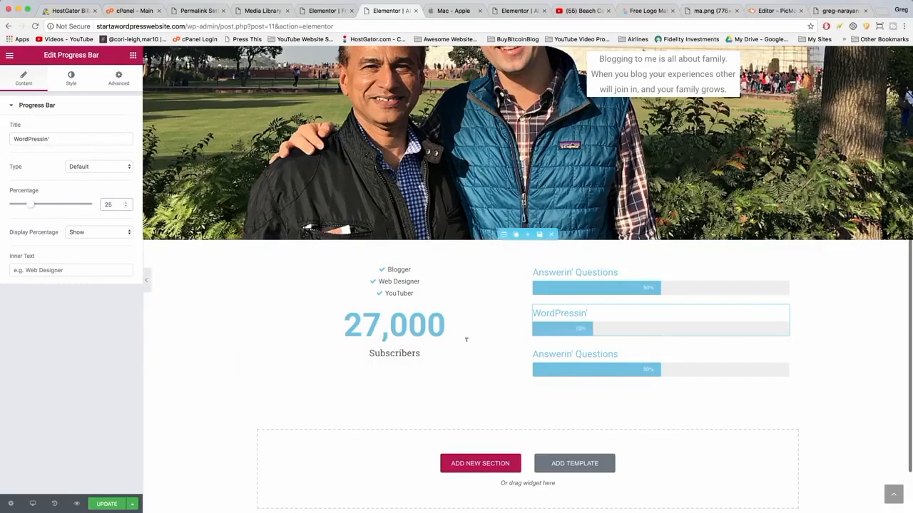
Set the third progress bar's title to Playin' with Kittens and its percentage to 25.
click(577, 355)
drag(72, 139, 12, 139)
text(Playin' )
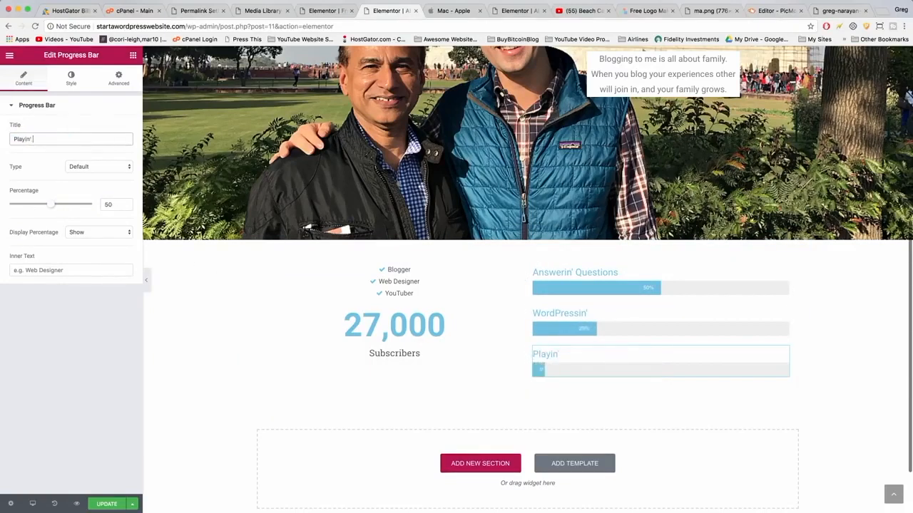
text(with Kittens)
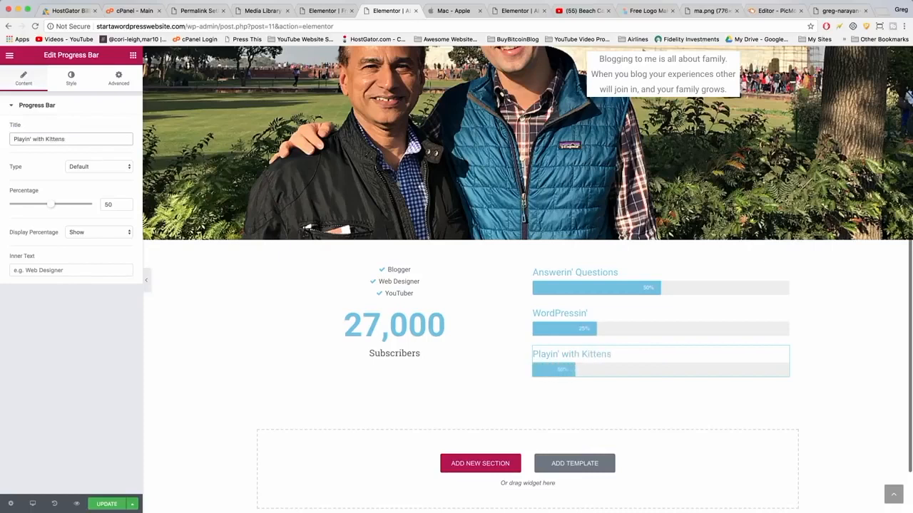
click(113, 204)
text(25)
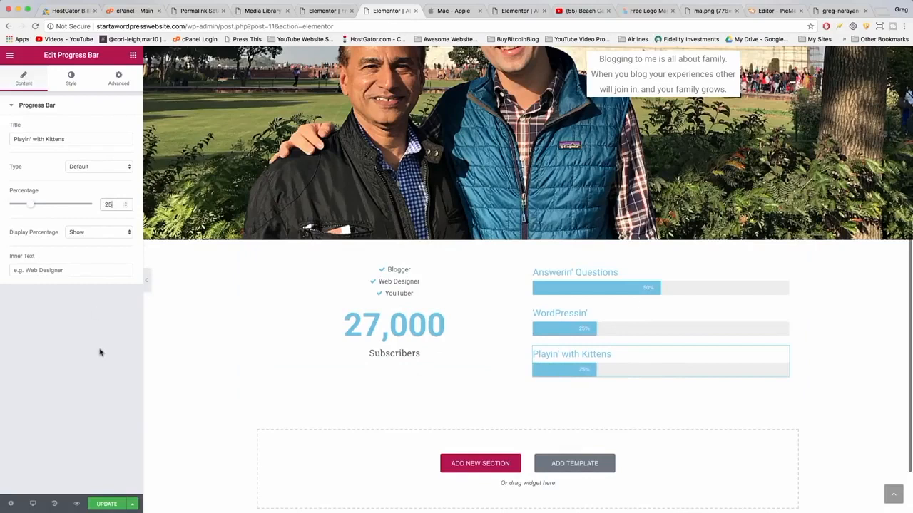
Save the page and add a new three-column section below the counter and progress bars.
click(105, 503)
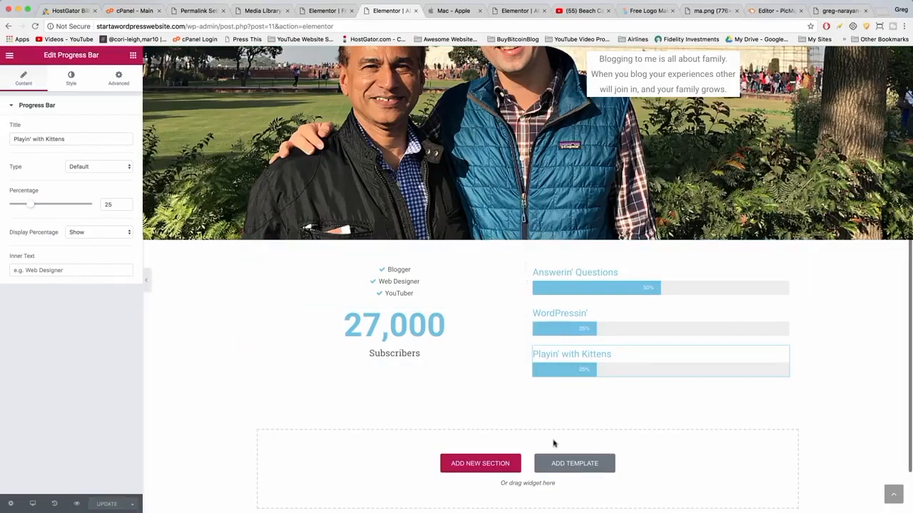
click(504, 465)
scroll(502, 466, down, 2)
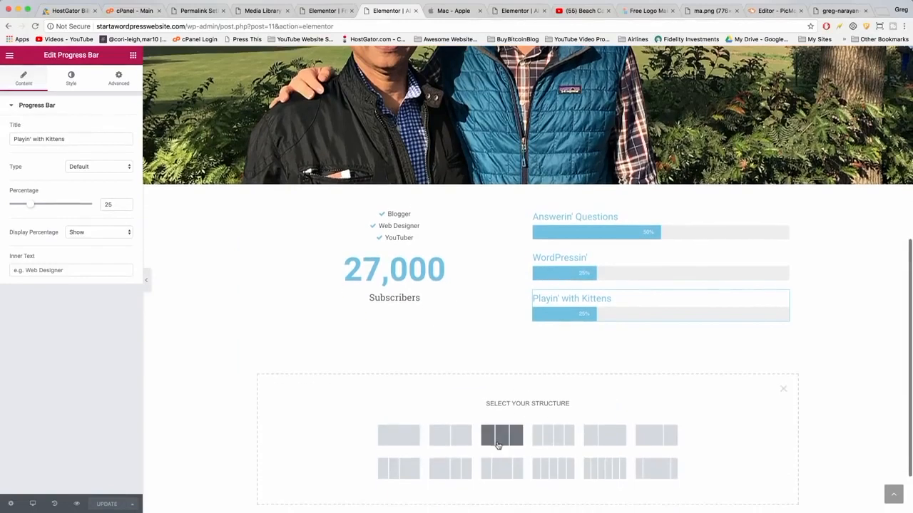
click(502, 436)
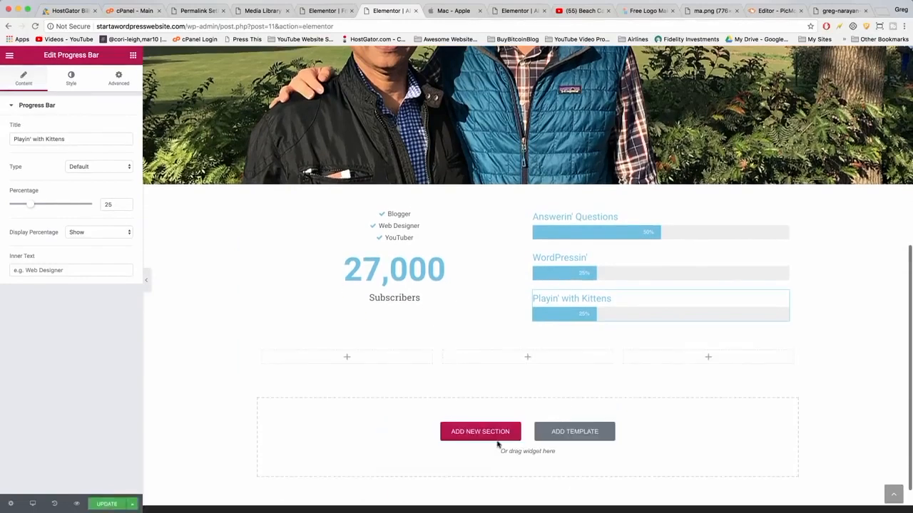
Place an Image widget in each of the three columns of the new section.
click(133, 55)
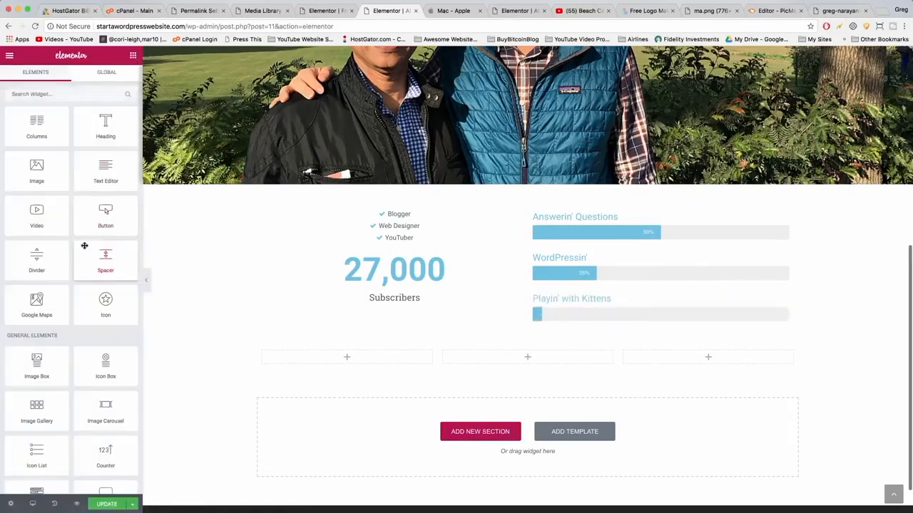
scroll(84, 246, down, 7)
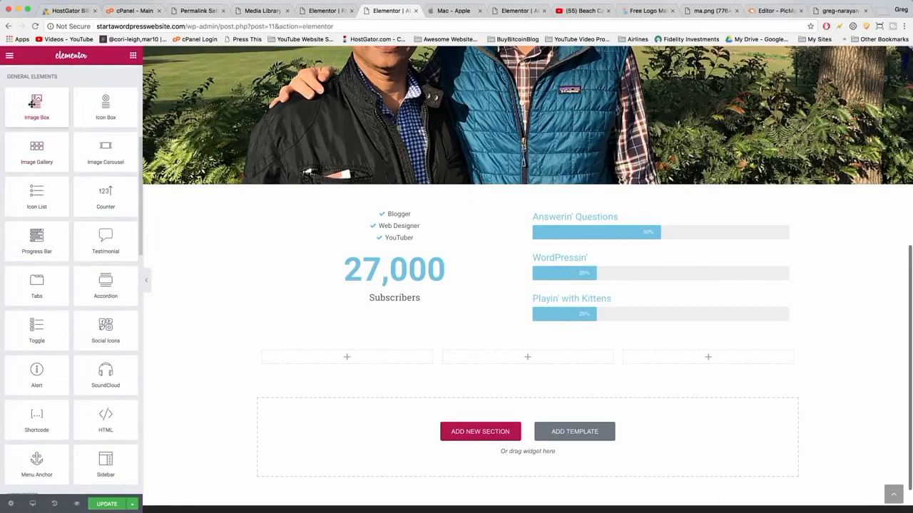
scroll(31, 103, up, 7)
drag(37, 171, 366, 356)
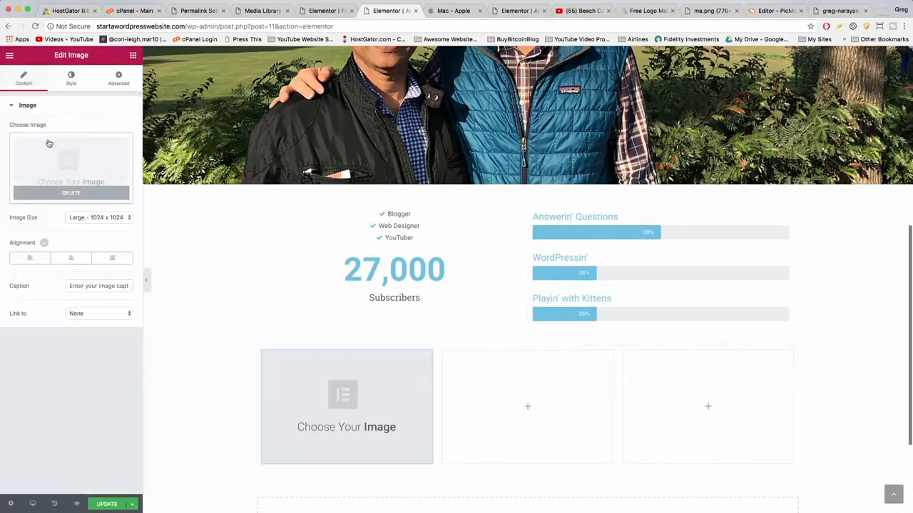
click(132, 56)
drag(37, 168, 524, 407)
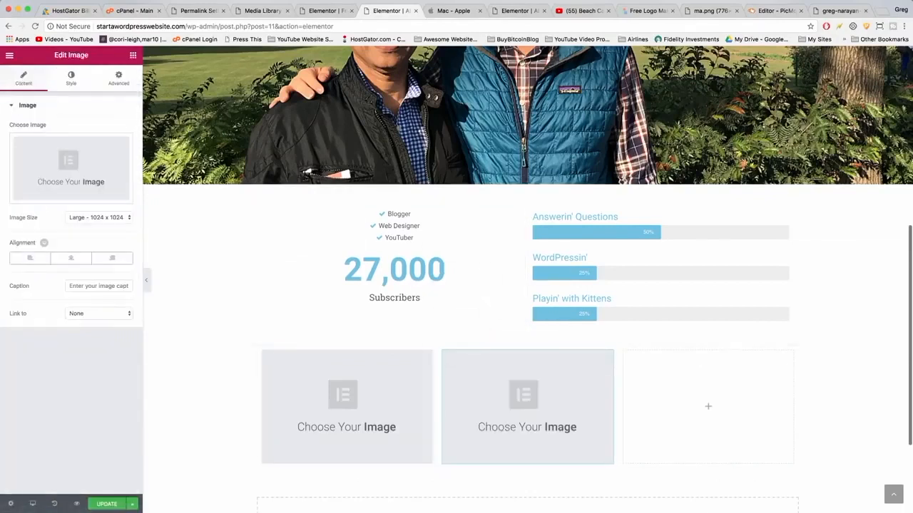
click(133, 56)
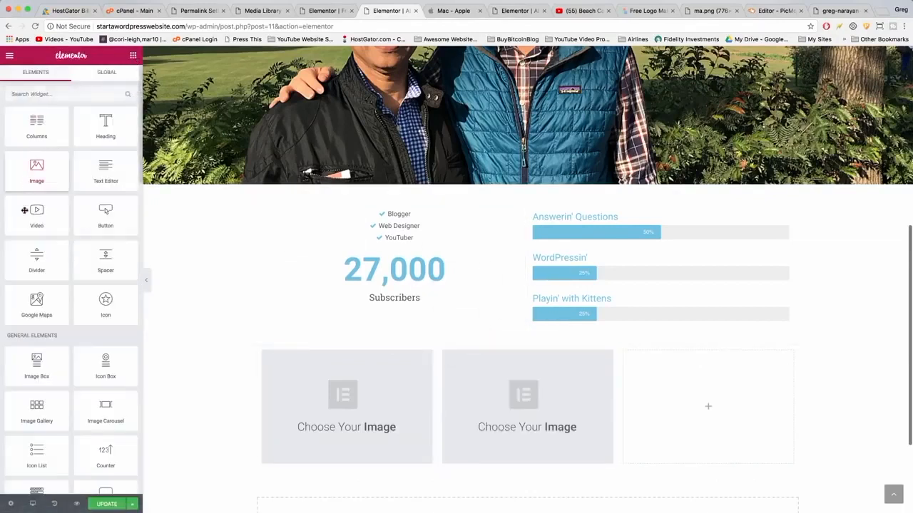
drag(31, 167, 725, 408)
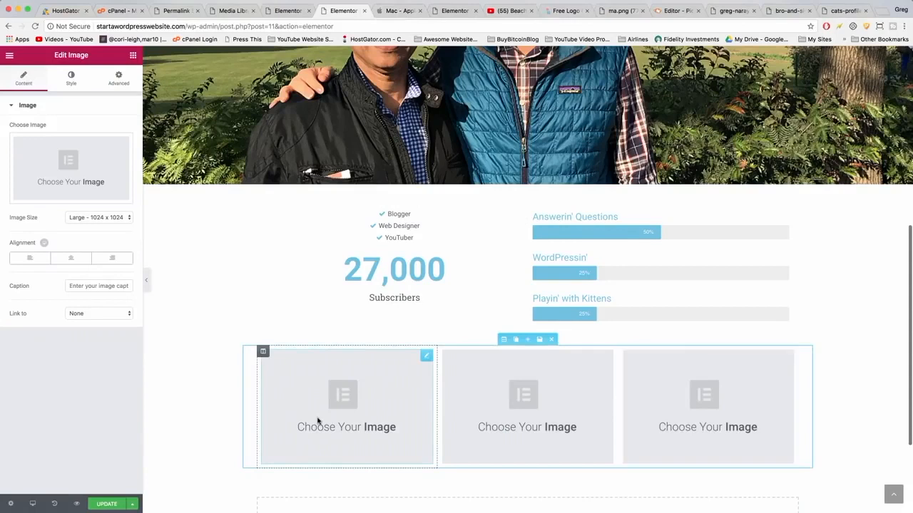
Upload the blogger-at-work, bro-and-sis-squad and cats-profile-pic images to the media library.
click(68, 161)
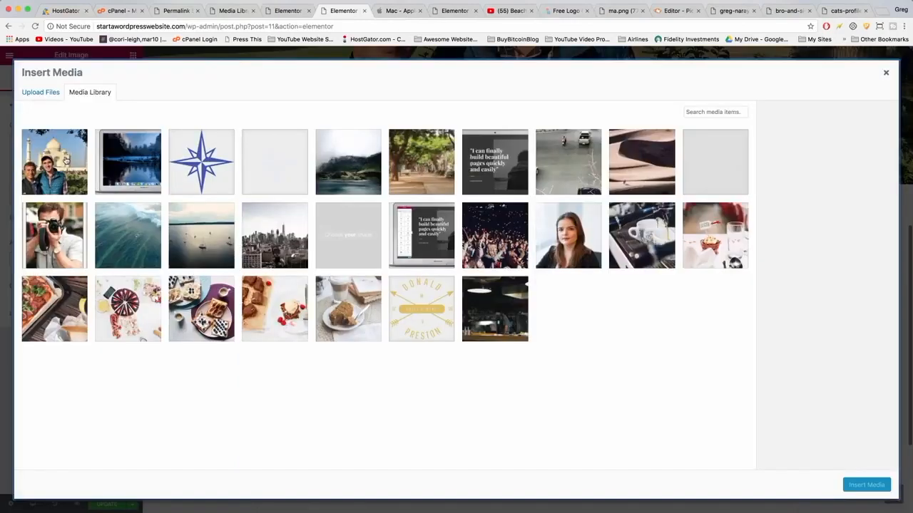
click(43, 94)
click(453, 263)
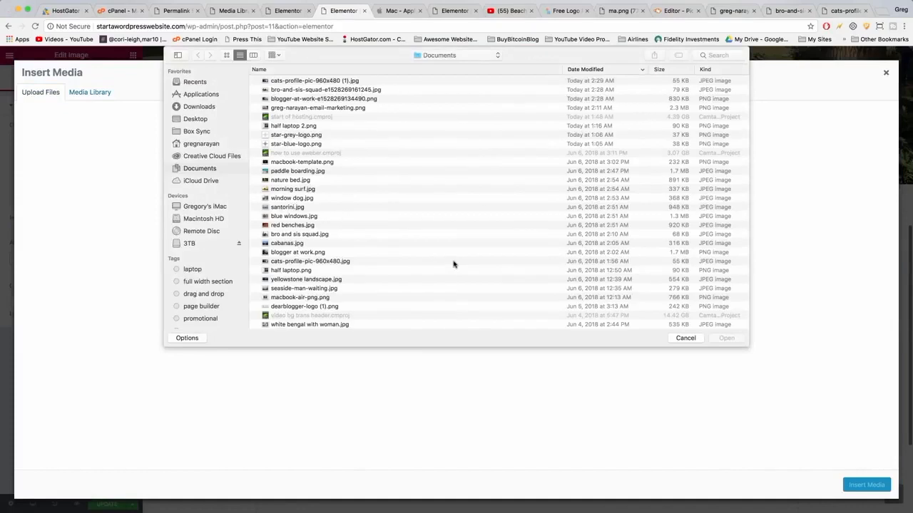
click(293, 100)
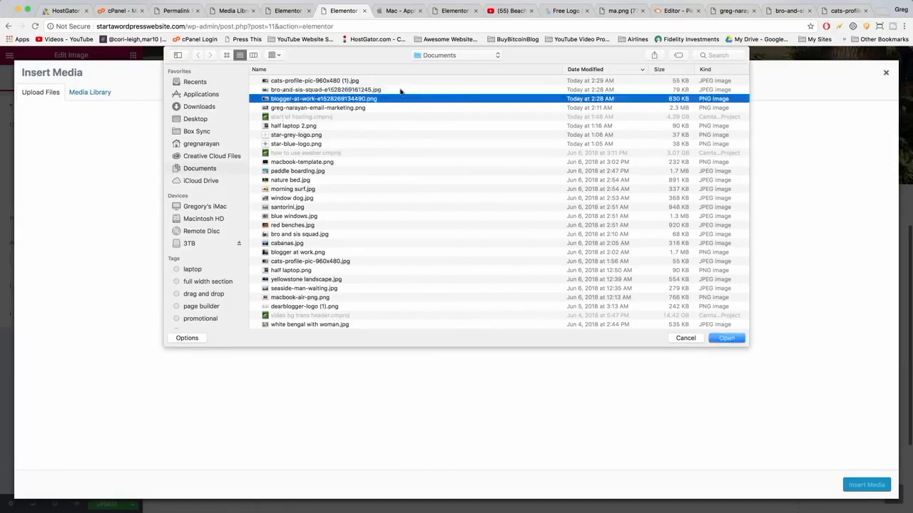
super+click(350, 90)
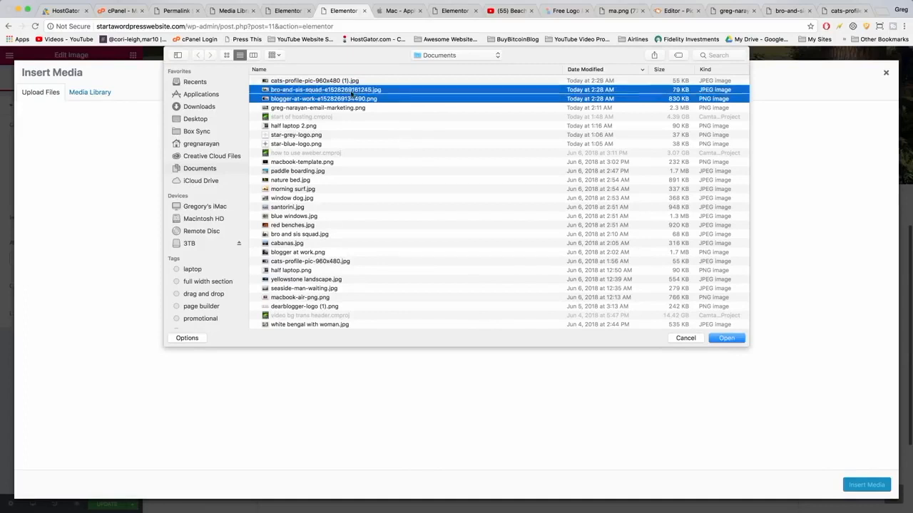
super+click(337, 81)
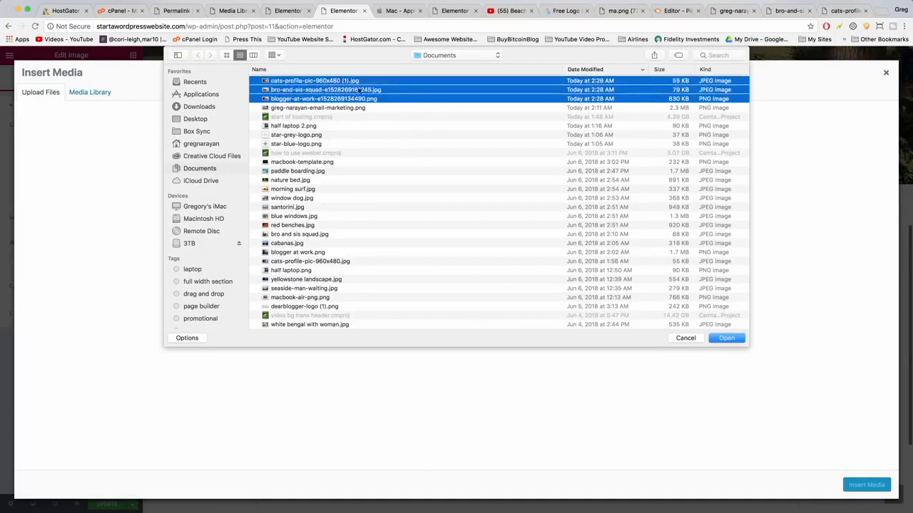
click(725, 340)
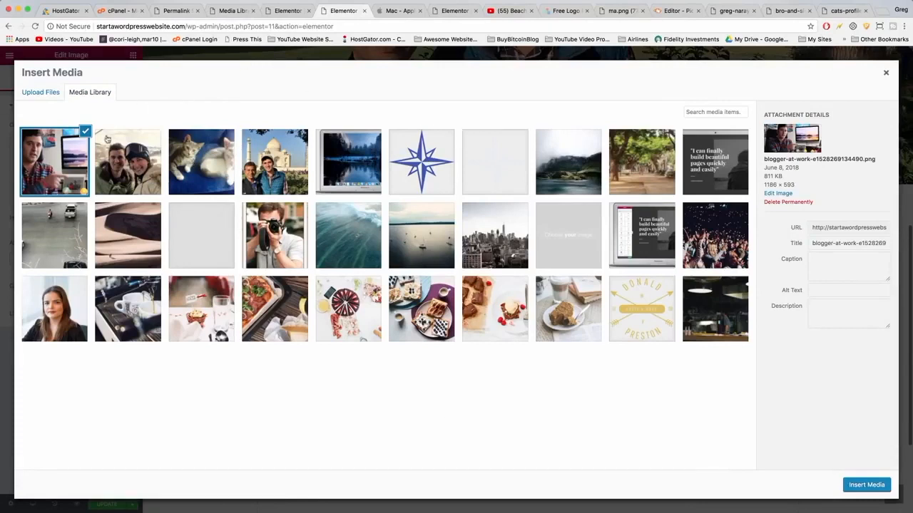
click(55, 169)
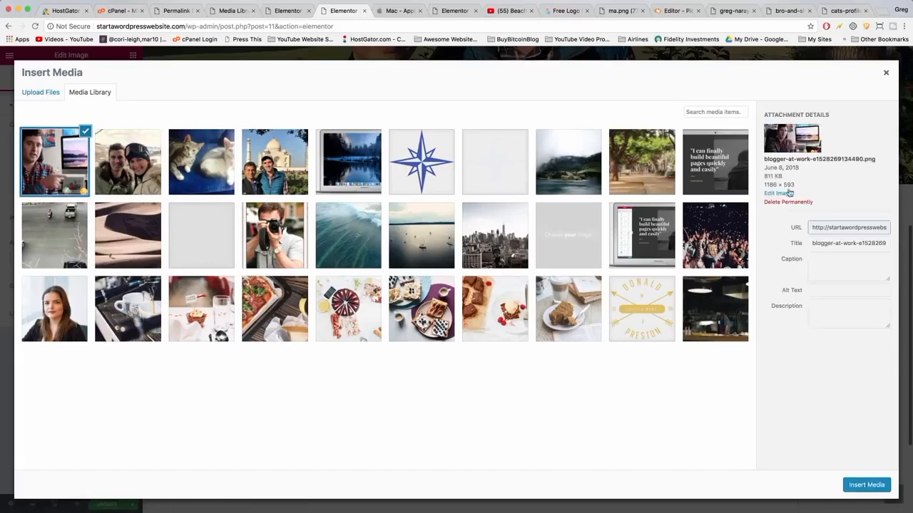
click(783, 194)
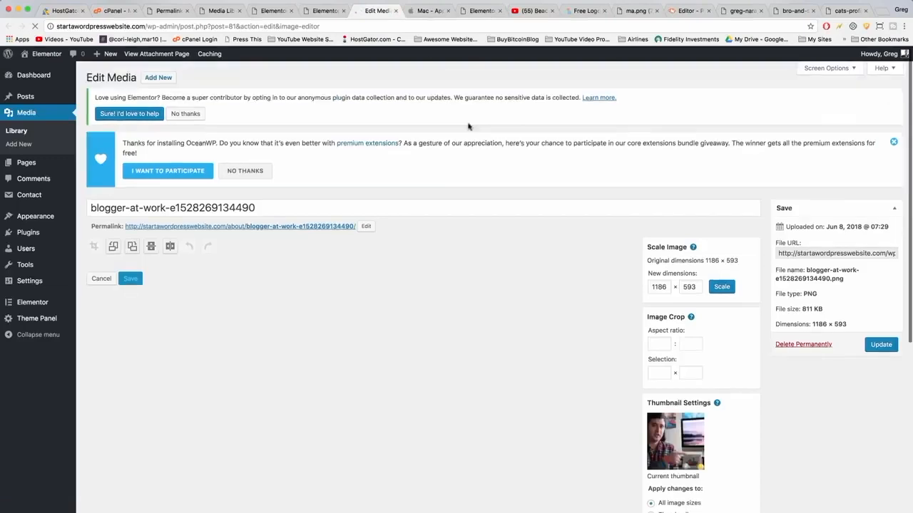
scroll(471, 261, down, 2)
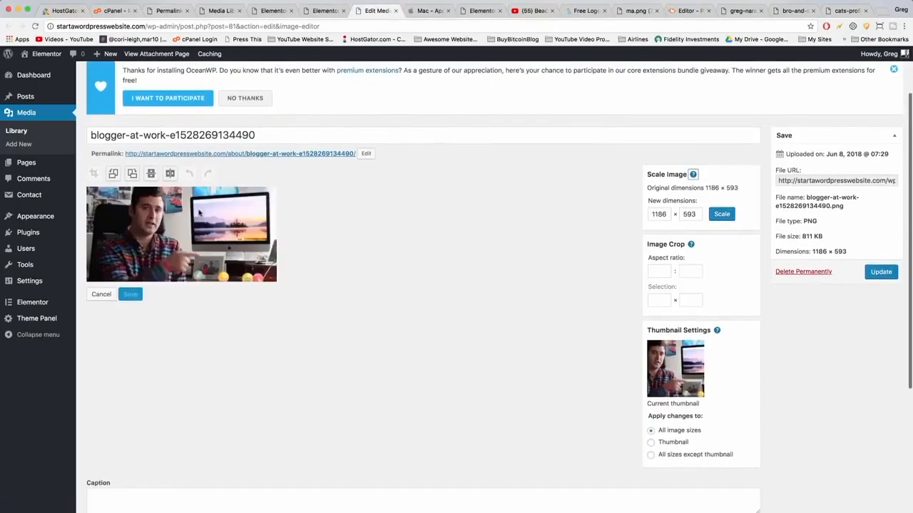
drag(230, 213, 145, 251)
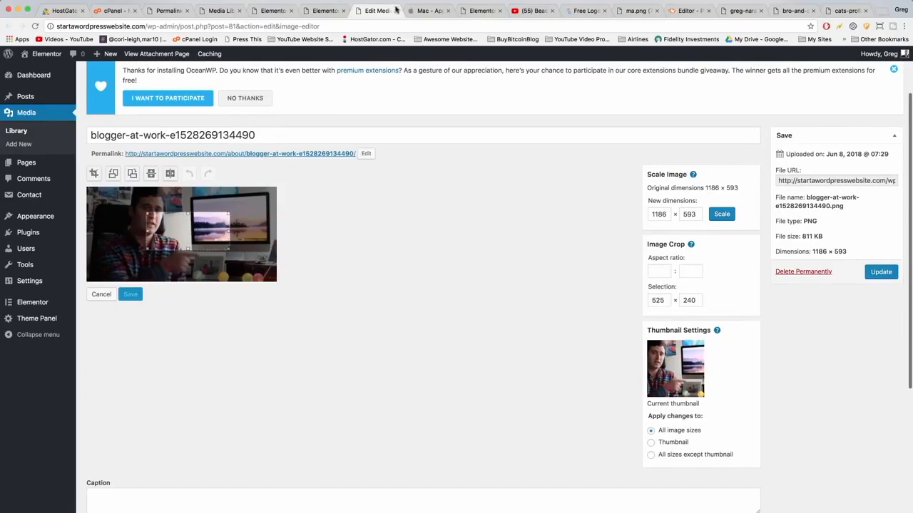
click(396, 13)
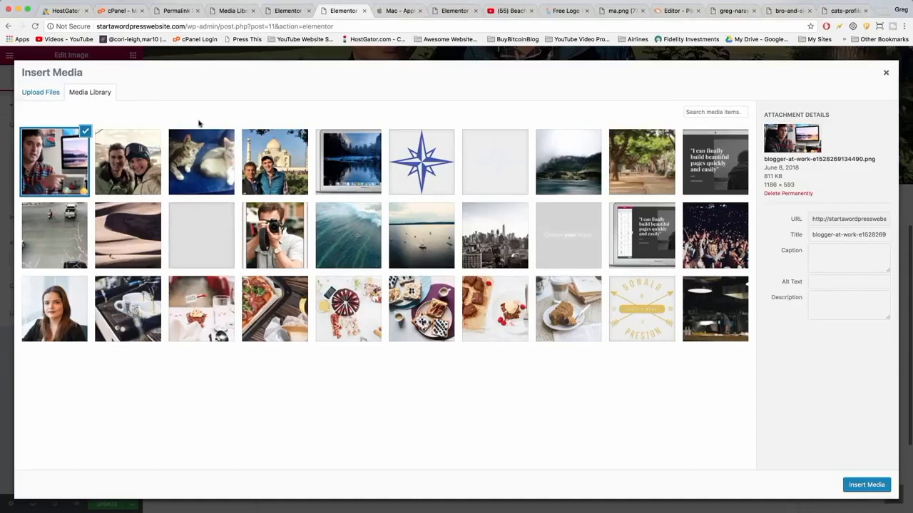
Insert the blogger-at-work image into the first column and the bro-and-sis-squad image into the second.
click(859, 485)
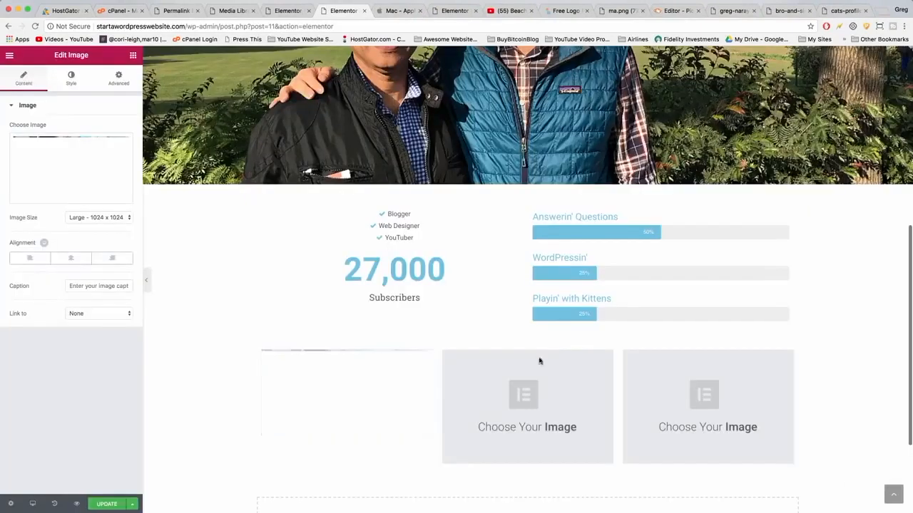
click(50, 168)
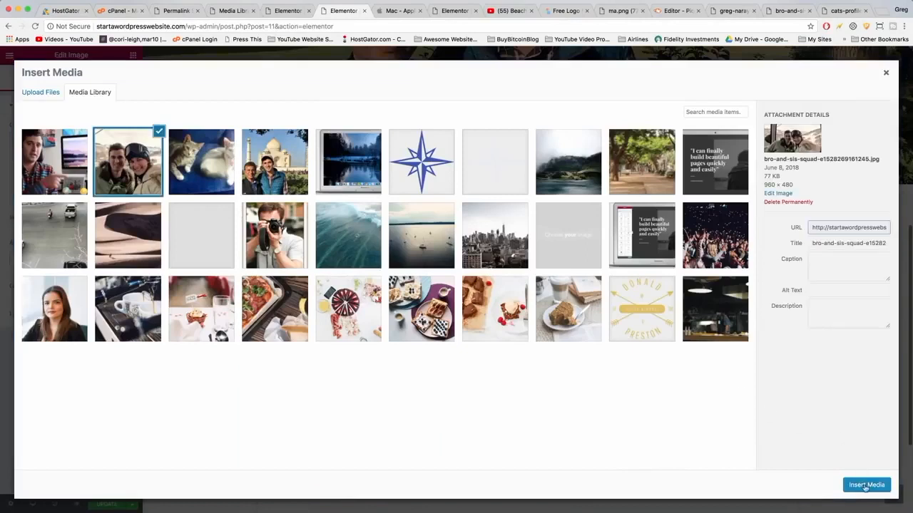
click(865, 487)
Insert the cats-profile-pic image into the third column's Image widget.
click(691, 401)
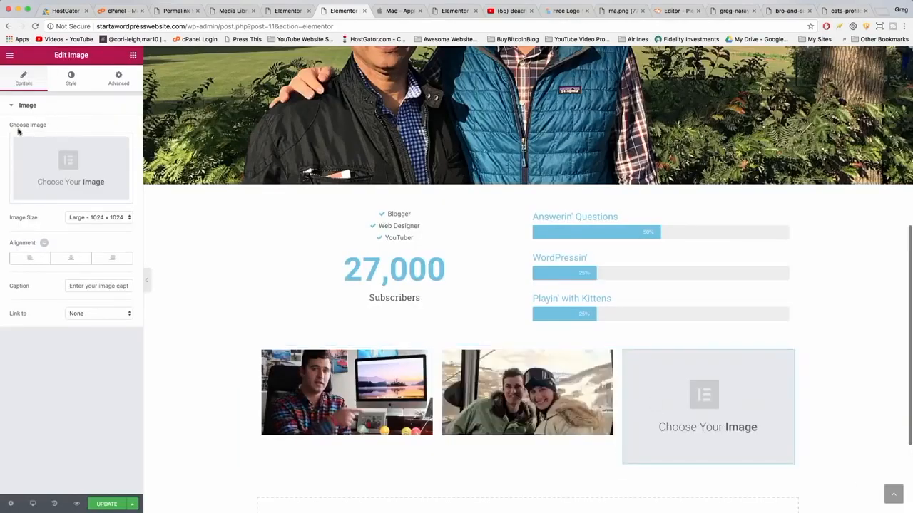
click(51, 162)
click(209, 163)
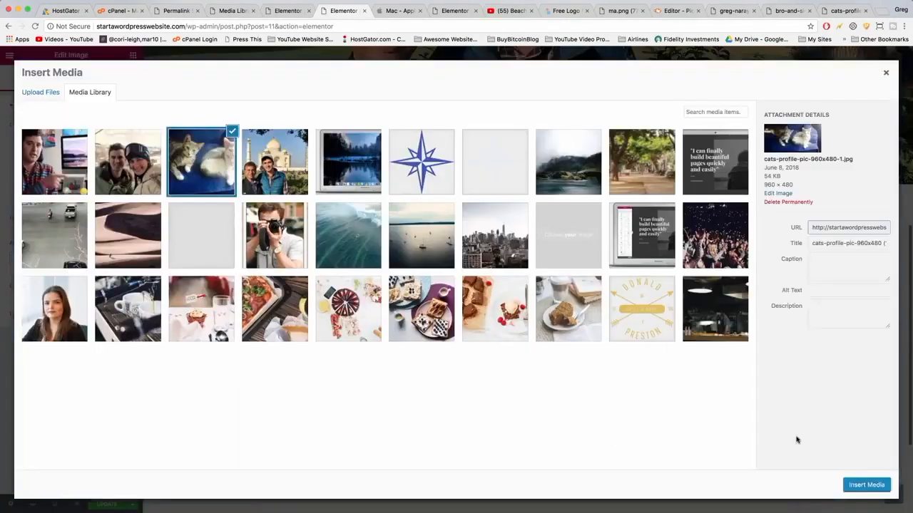
click(865, 485)
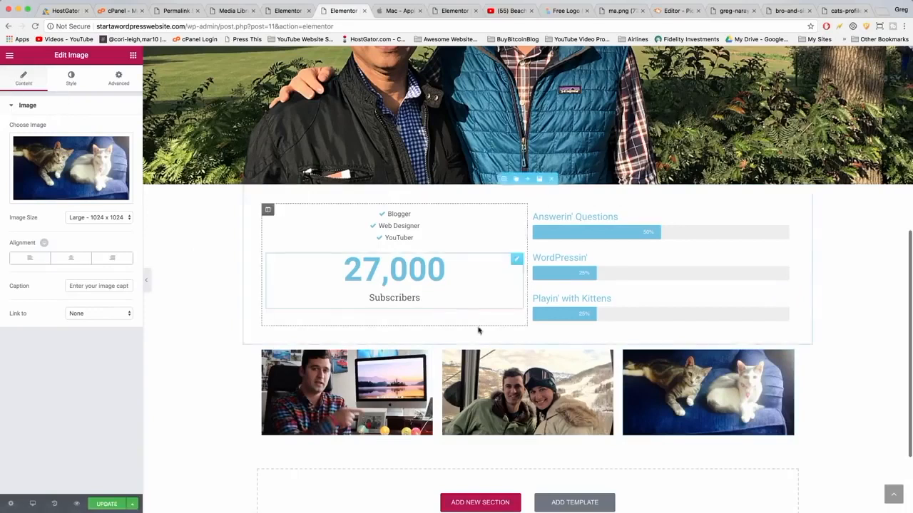
Stretch the image section, set its content width to Full Width and its columns gap to No Gap.
click(503, 339)
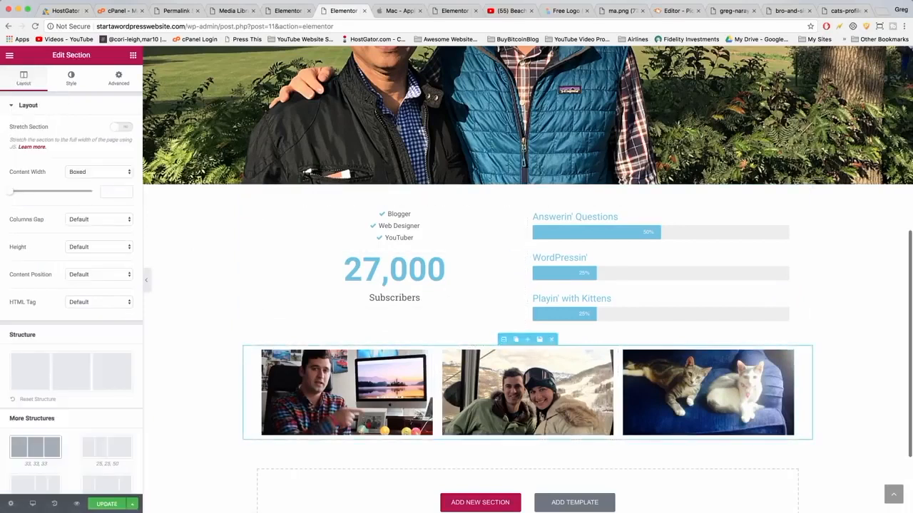
click(120, 128)
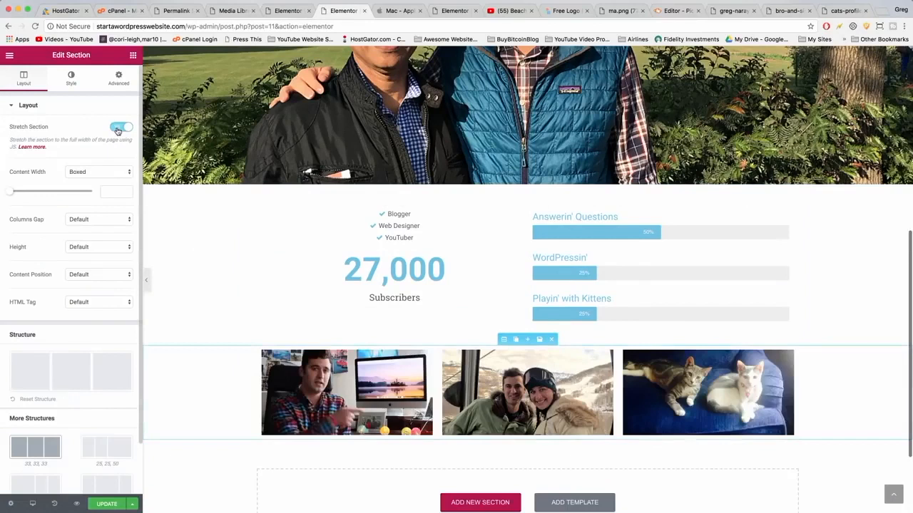
click(90, 174)
click(90, 182)
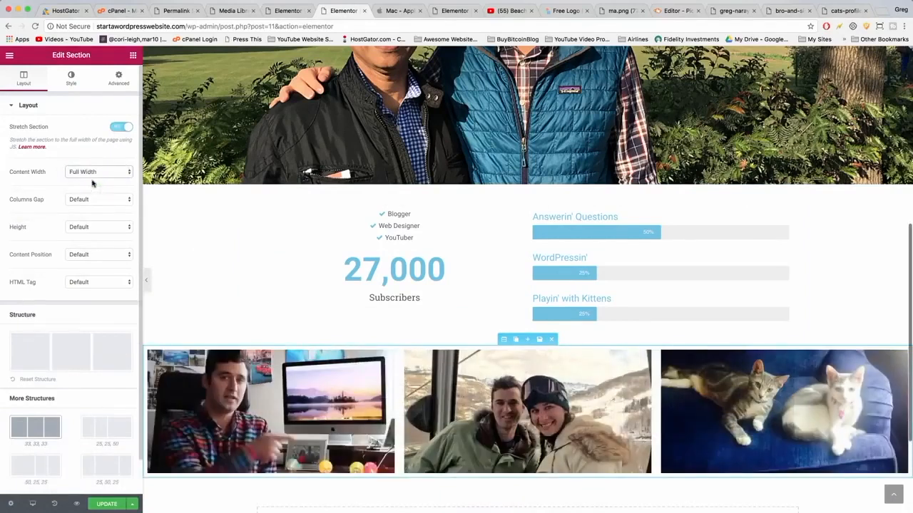
click(86, 202)
click(91, 206)
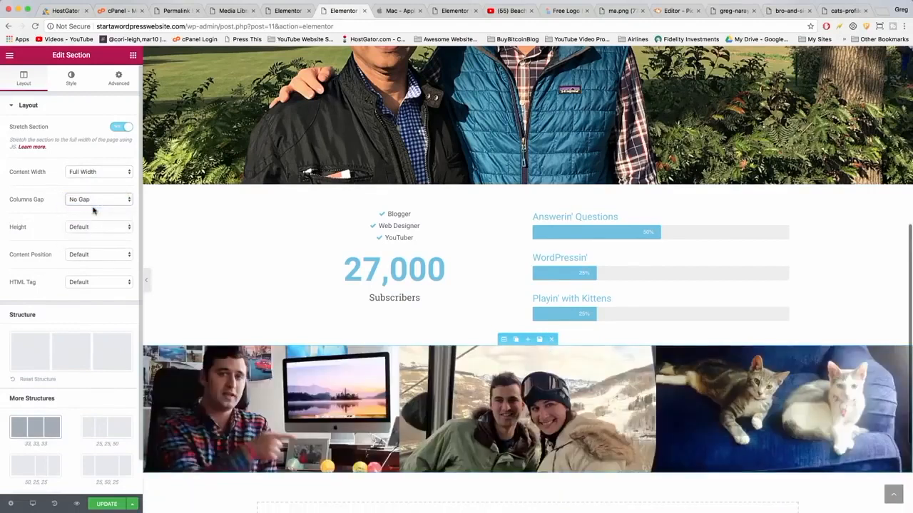
Save the page and add a new two-column section below the image row.
click(106, 505)
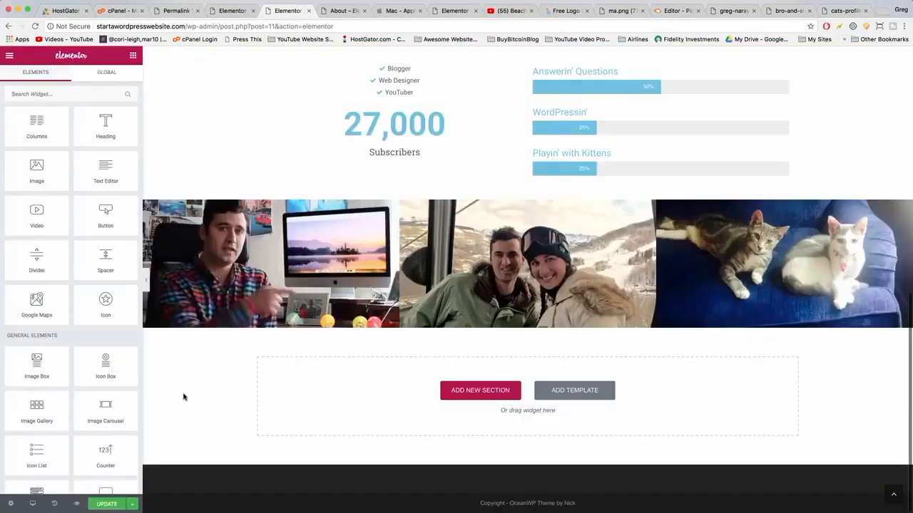
click(457, 393)
click(456, 415)
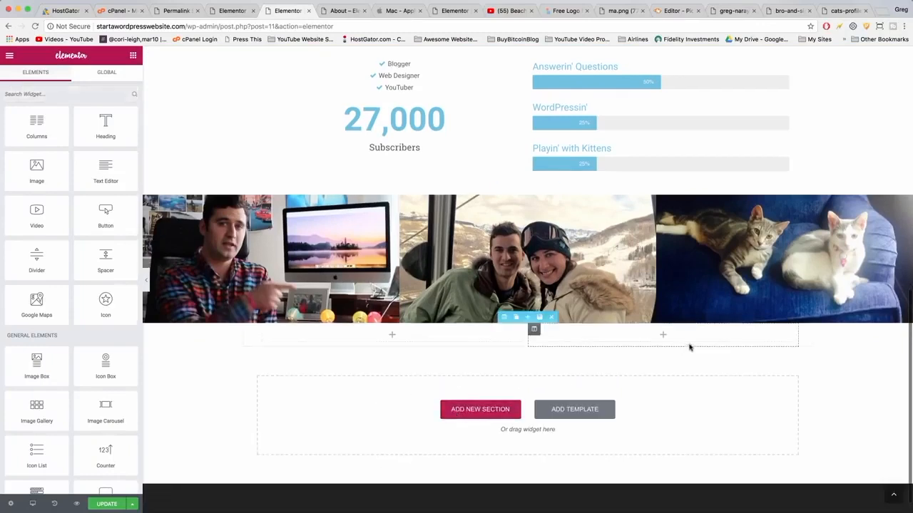
Search for the Instagram widget and add it to the right column of the new section.
click(32, 92)
text(ins)
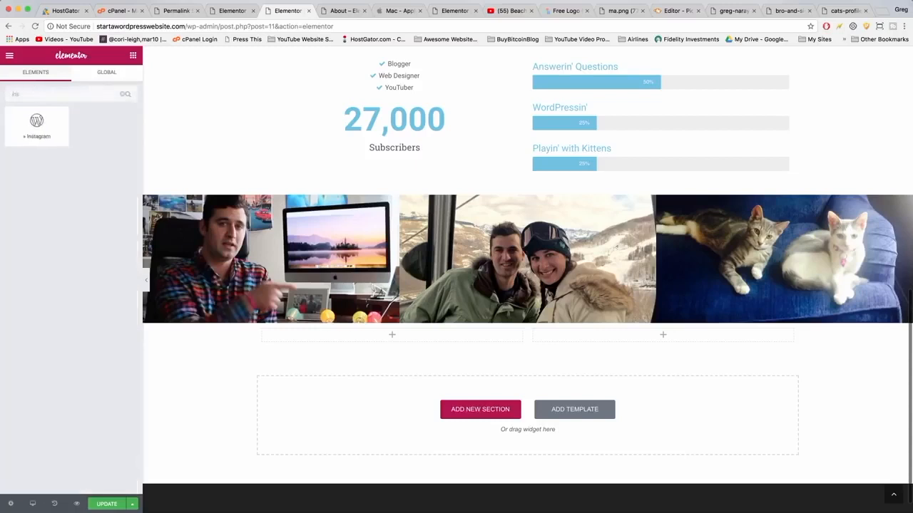
drag(41, 132, 654, 337)
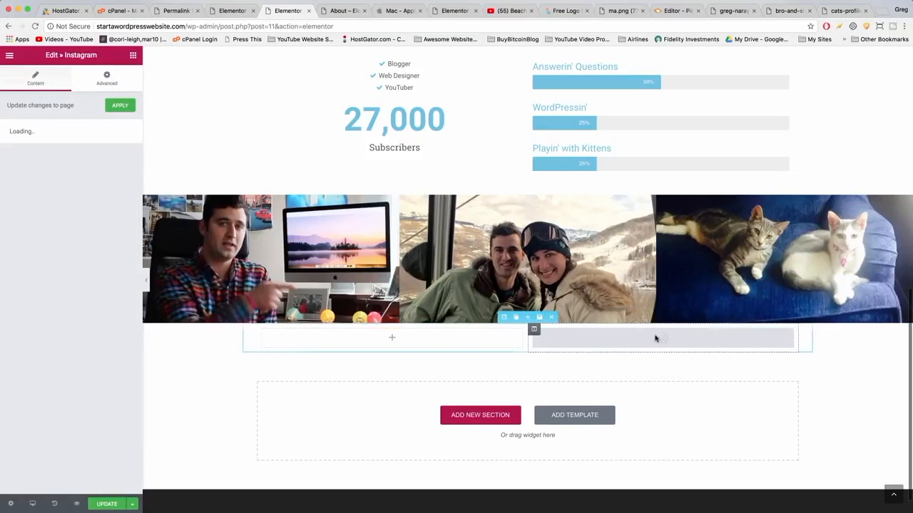
Clear the Instagram widget's title and set its images style to 3 Columns.
double_click(16, 142)
key(BackSpace)
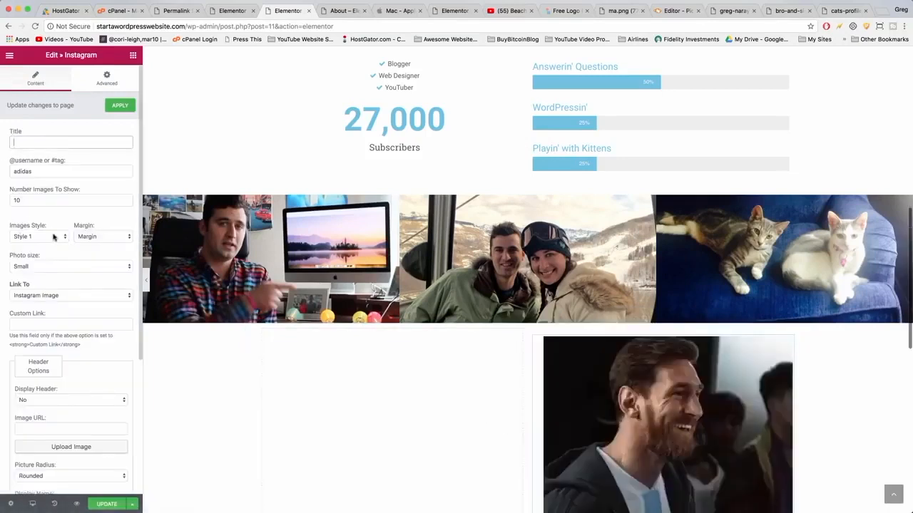
click(55, 237)
click(28, 276)
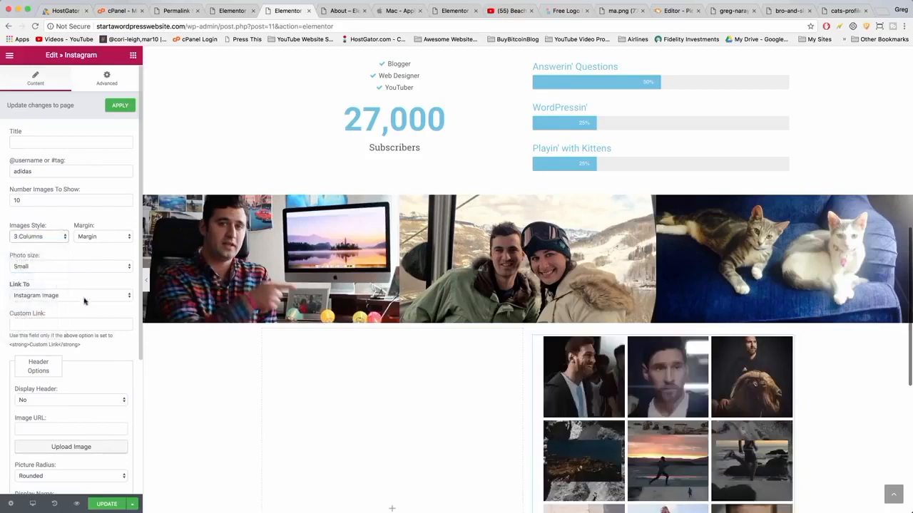
Enter the Instagram account username in the feed widget and set the number of images to show to 9.
scroll(89, 303, down, 5)
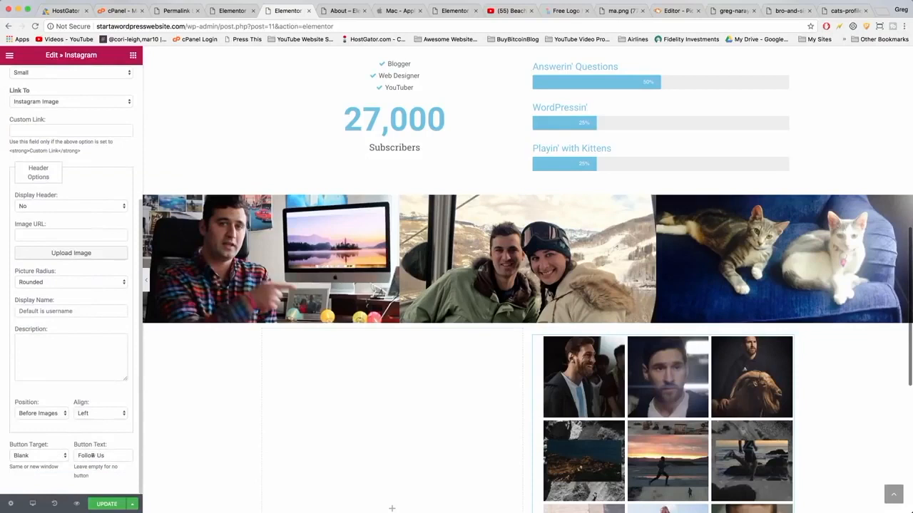
scroll(93, 452, up, 5)
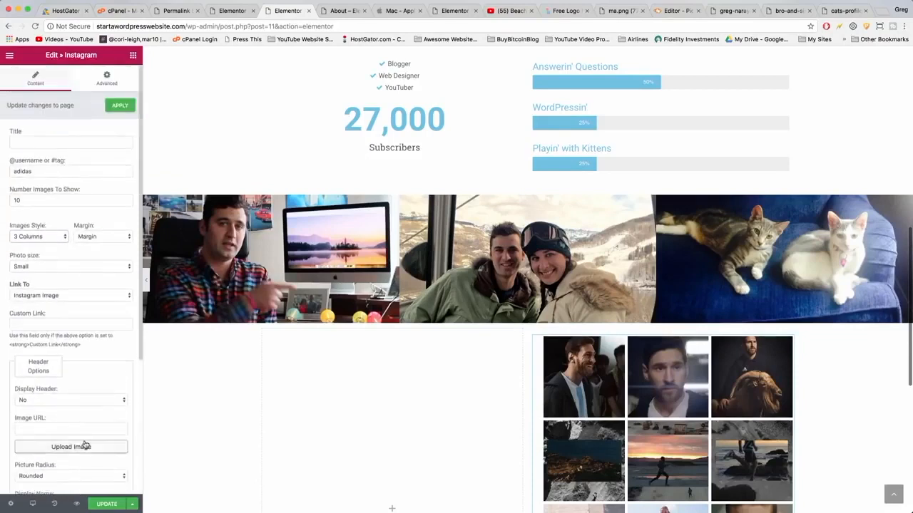
drag(32, 172, 9, 172)
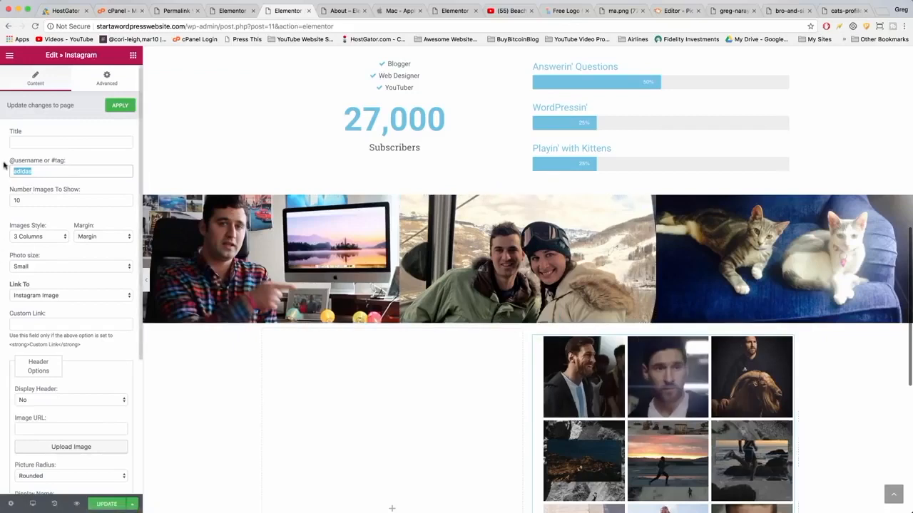
text(narayguy)
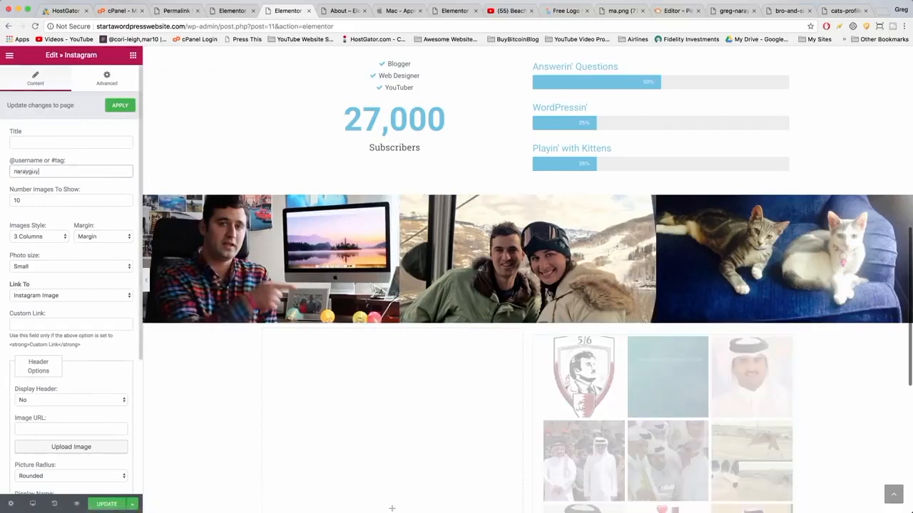
click(22, 201)
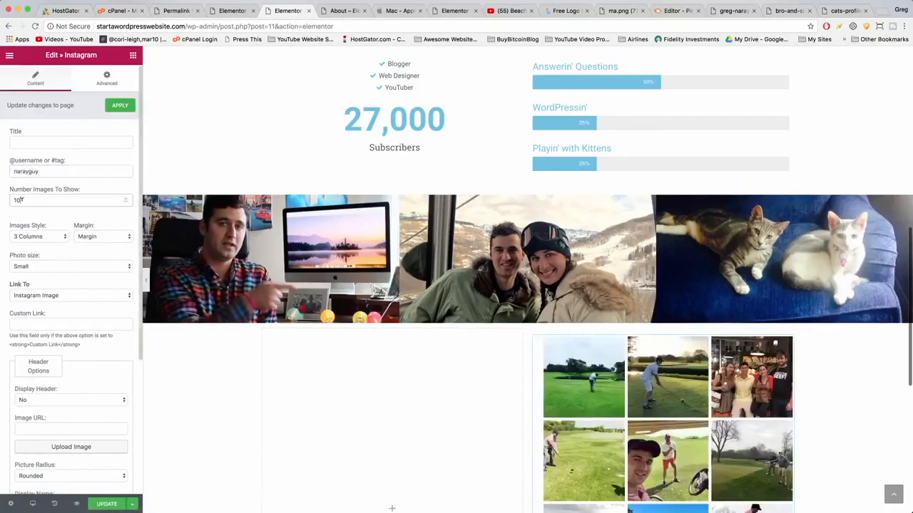
text(9)
scroll(585, 306, down, 3)
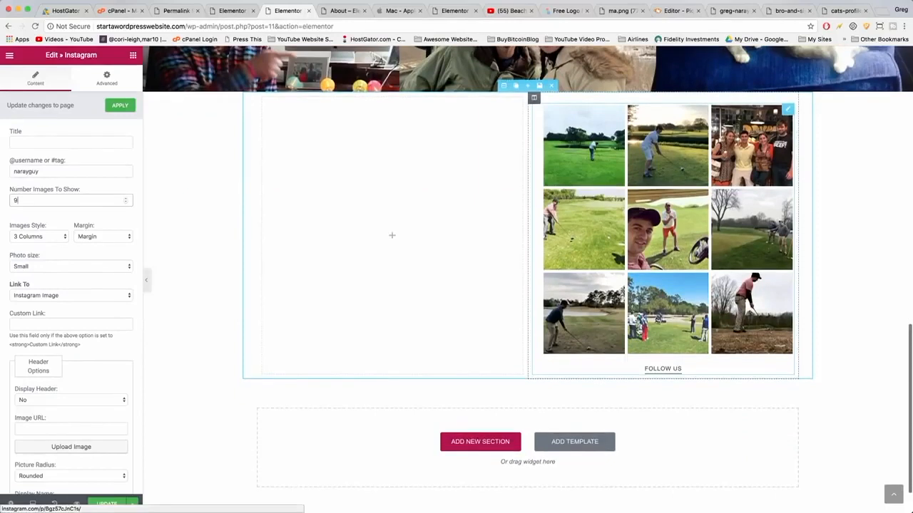
scroll(528, 286, up, 1)
click(63, 295)
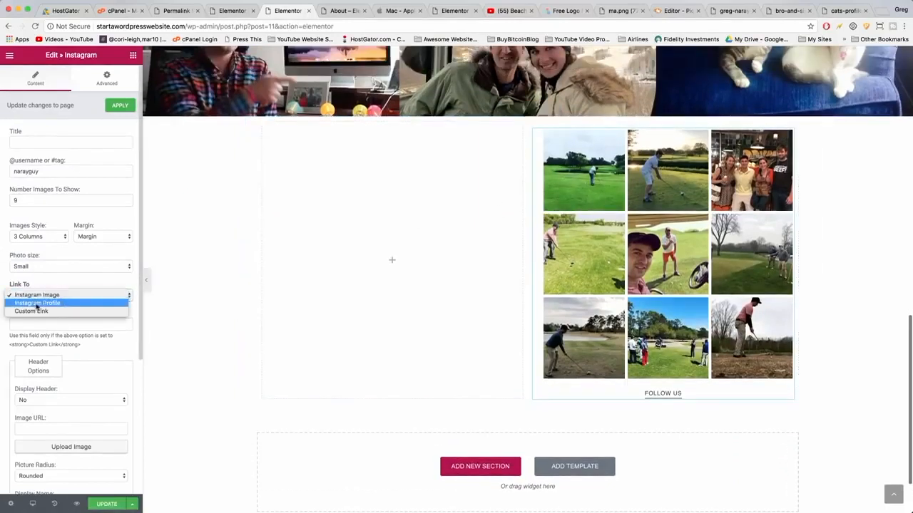
click(176, 281)
scroll(380, 265, up, 1)
scroll(380, 265, up, 3)
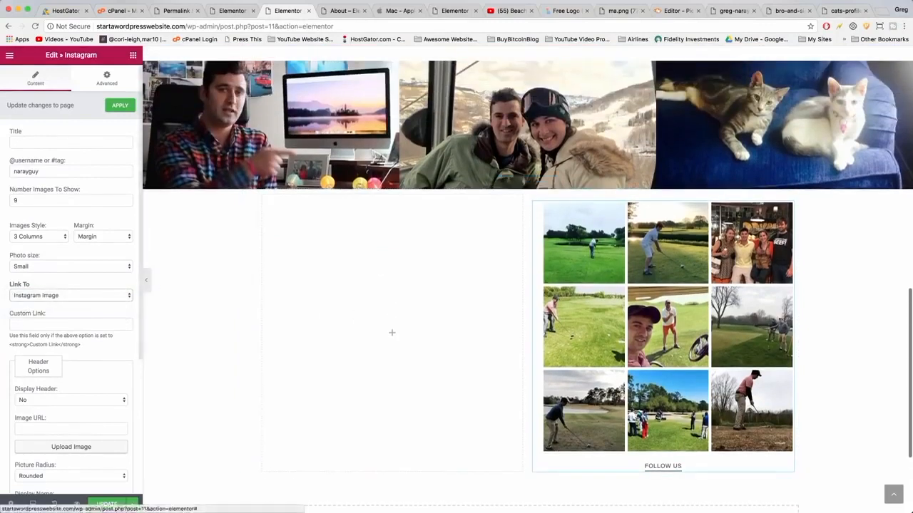
Add a Heading widget above the Instagram feed, set its text to Instagram and center it.
click(134, 56)
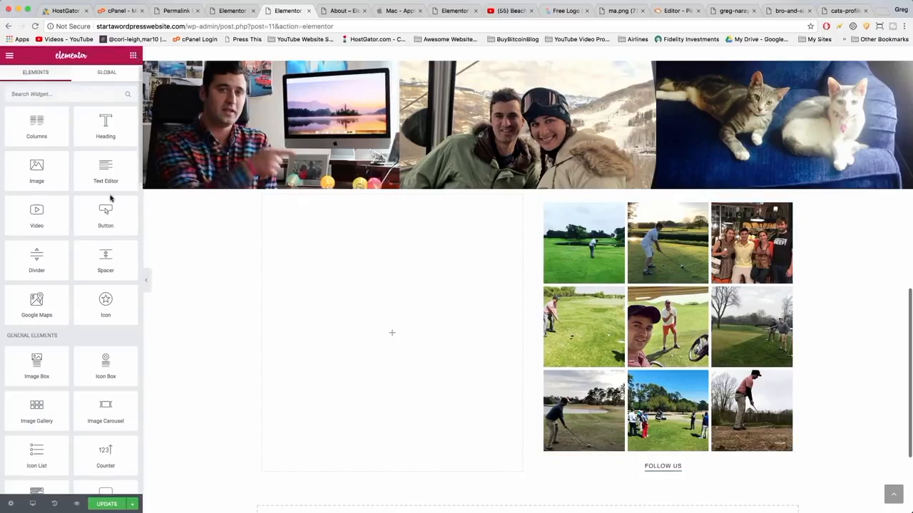
drag(104, 126, 696, 207)
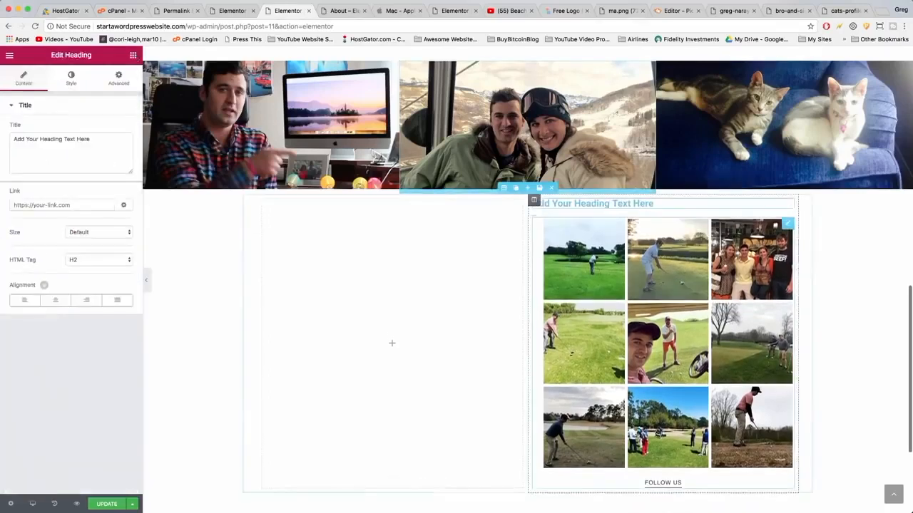
triple_click(60, 141)
text(Instagram)
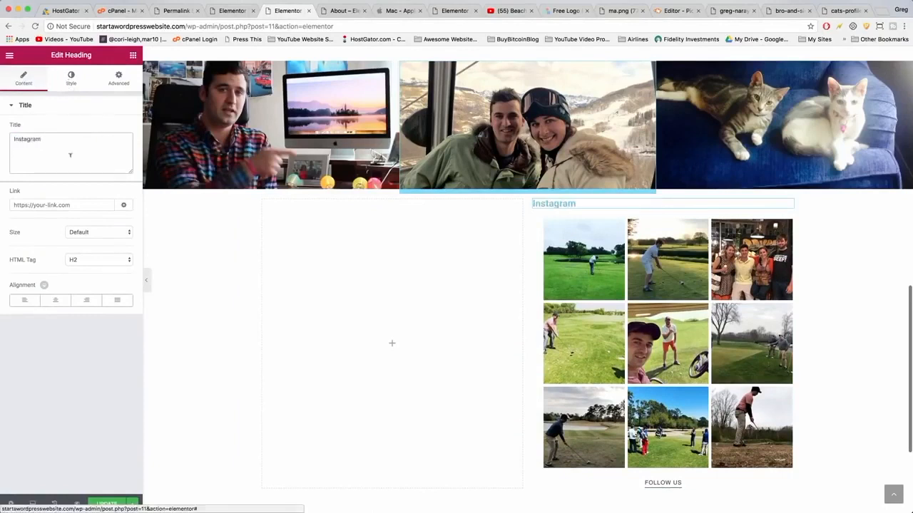
click(55, 300)
Set the Instagram heading's text color to black.
click(74, 85)
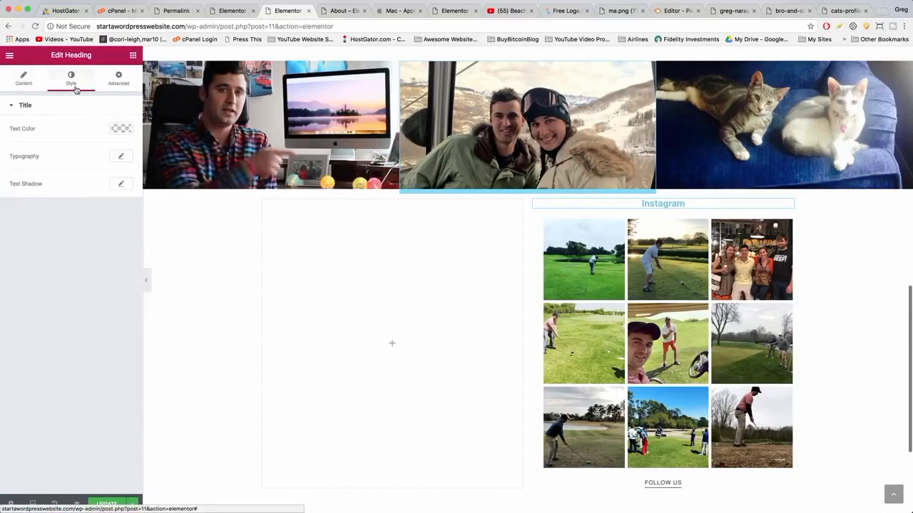
click(119, 130)
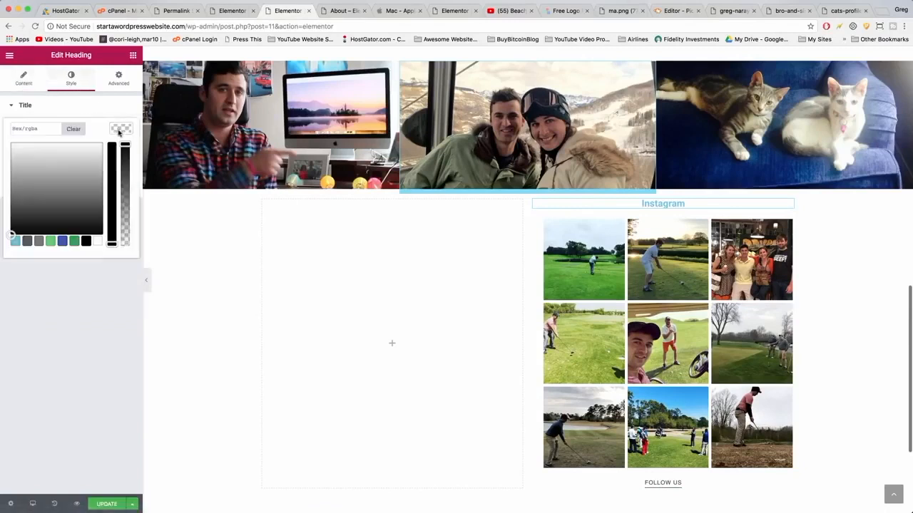
click(84, 242)
click(89, 301)
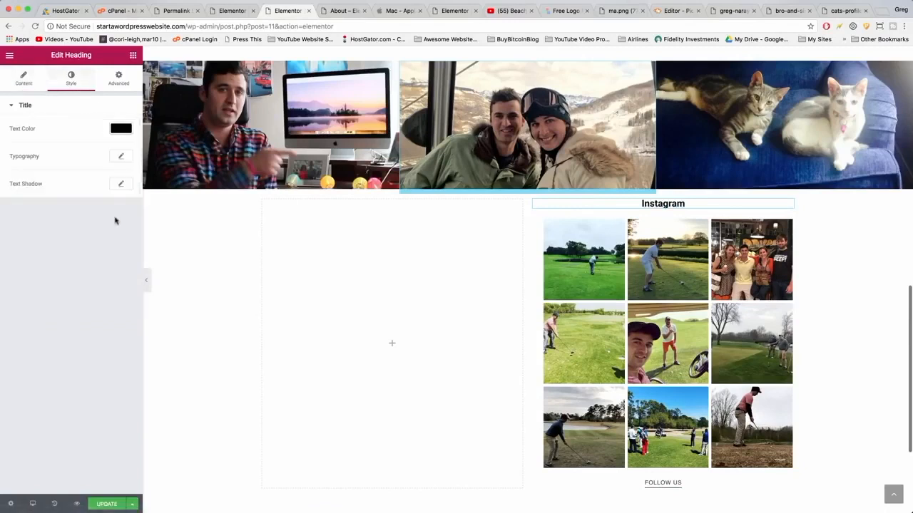
Set the heading's typography size to 40 and update the page.
click(121, 156)
click(116, 211)
text(40)
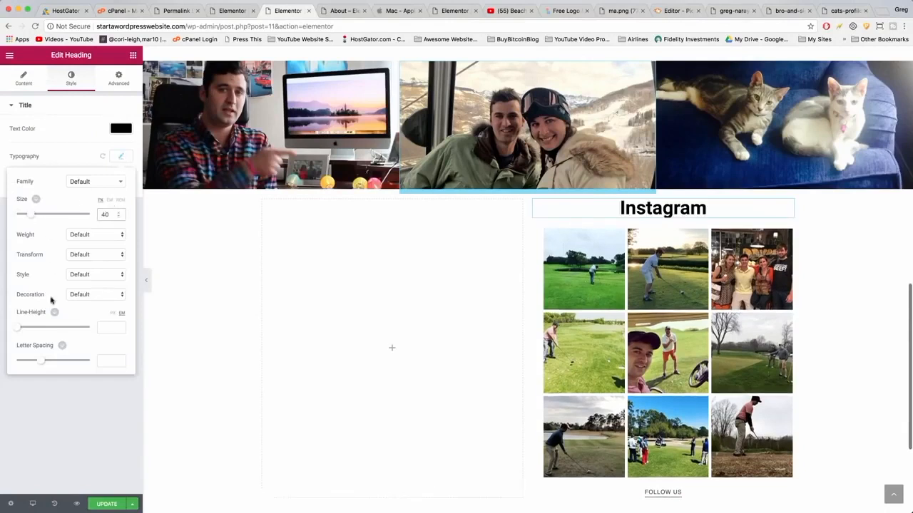
click(67, 427)
click(105, 504)
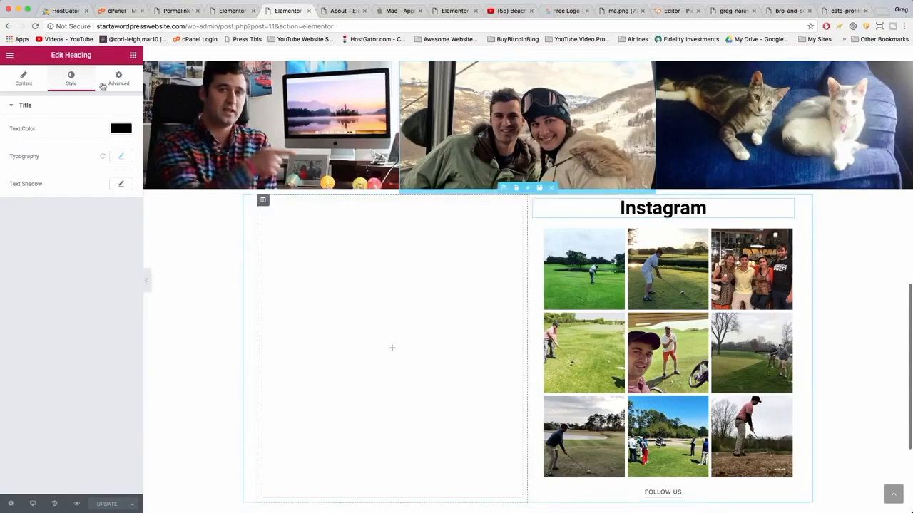
Add a Text Editor to the left column, paste the Lao Tzu quote in place of its text and format it as a blockquote.
click(133, 56)
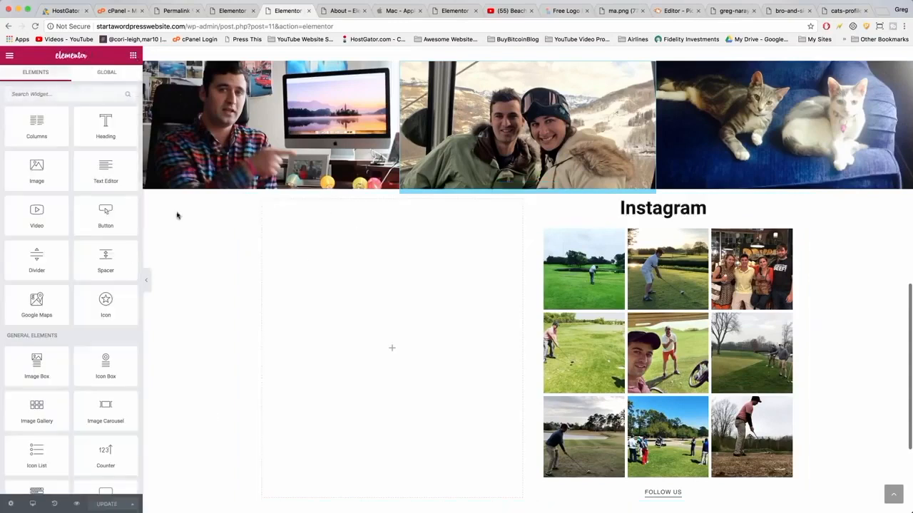
drag(108, 181, 383, 261)
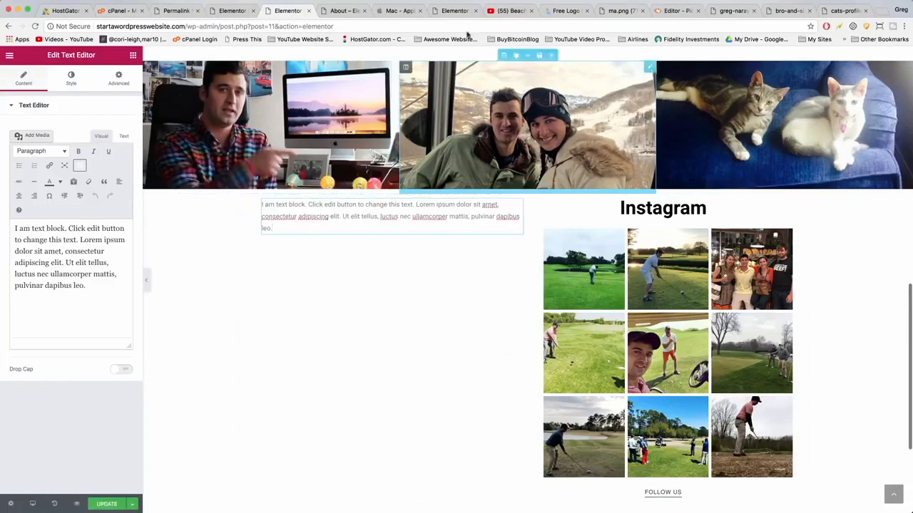
drag(96, 286, 14, 227)
key(BackSpace)
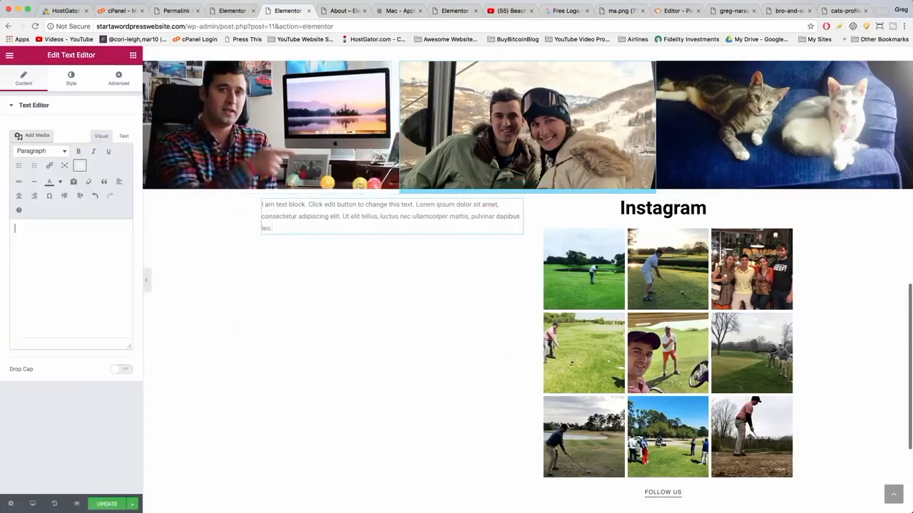
text("The journey of a thousand miles begins with a single step." - Lao Tzu)
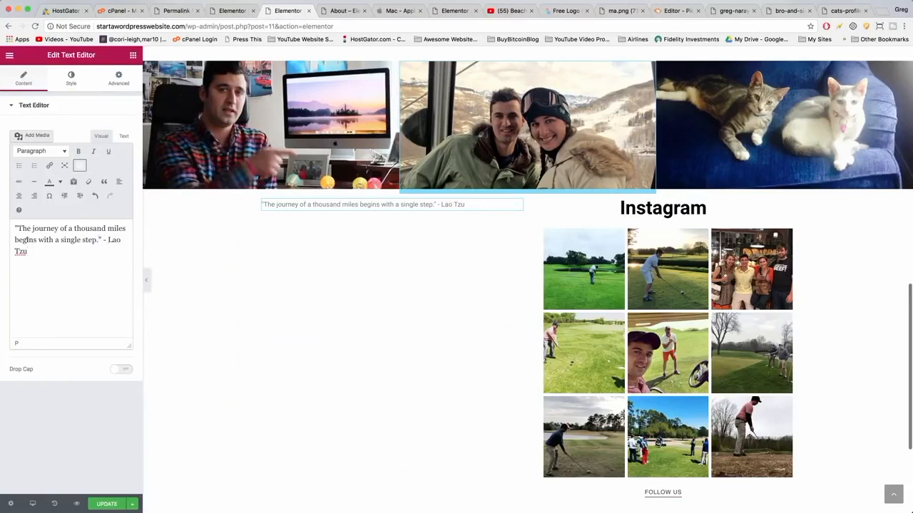
drag(34, 244, 12, 219)
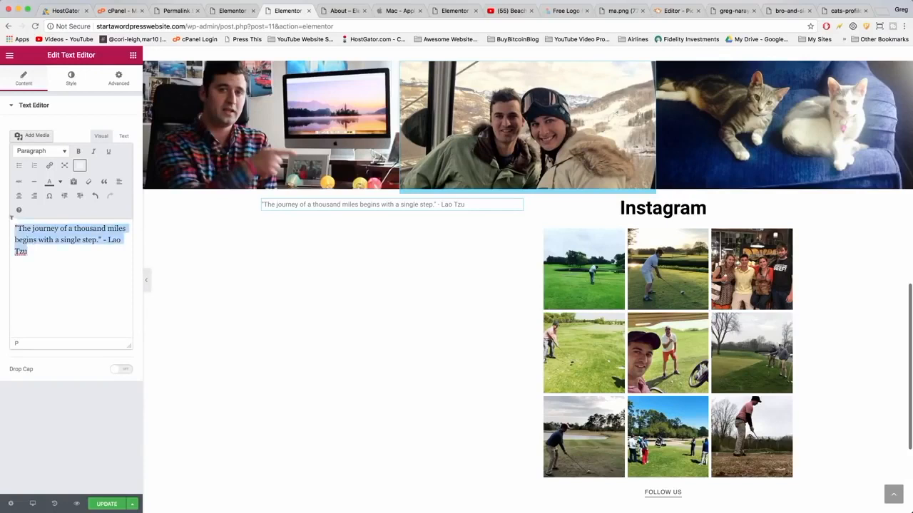
click(105, 182)
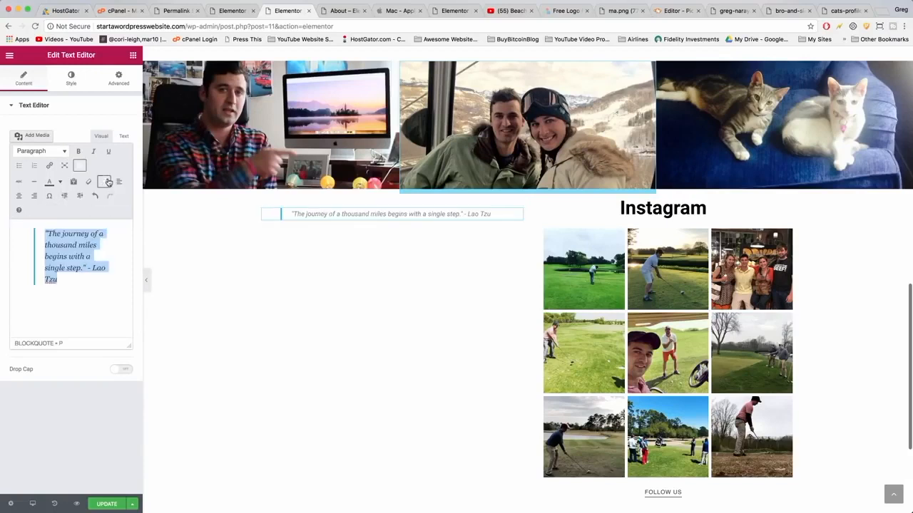
Set the quote's typography size to 38 and line height to 1.4.
click(72, 82)
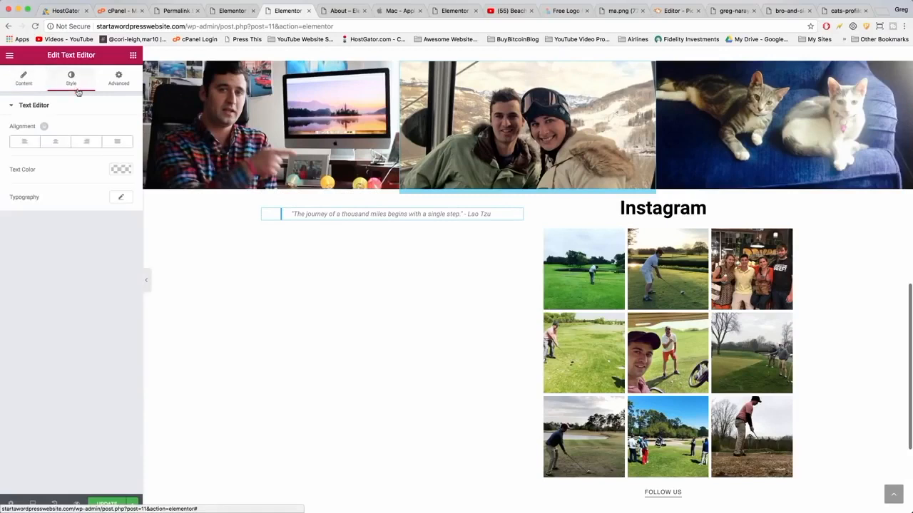
click(118, 194)
drag(21, 259, 28, 258)
drag(18, 368, 28, 370)
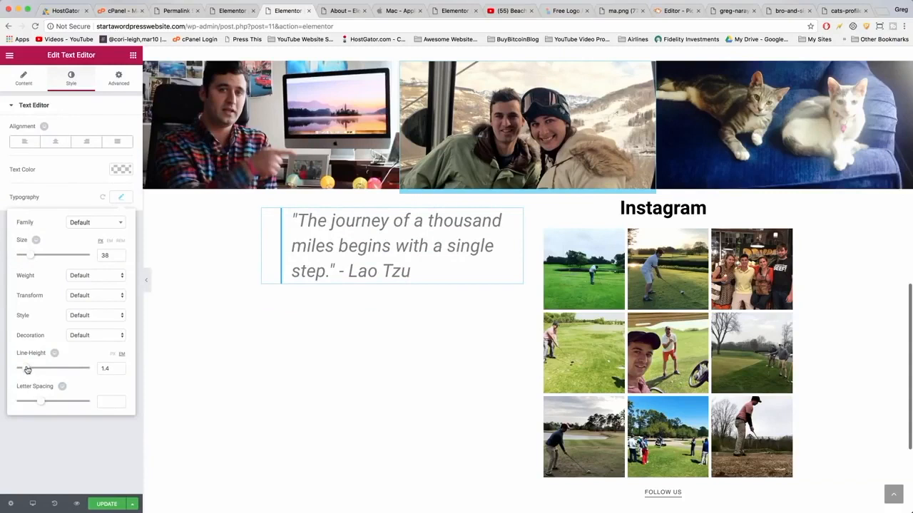
click(305, 259)
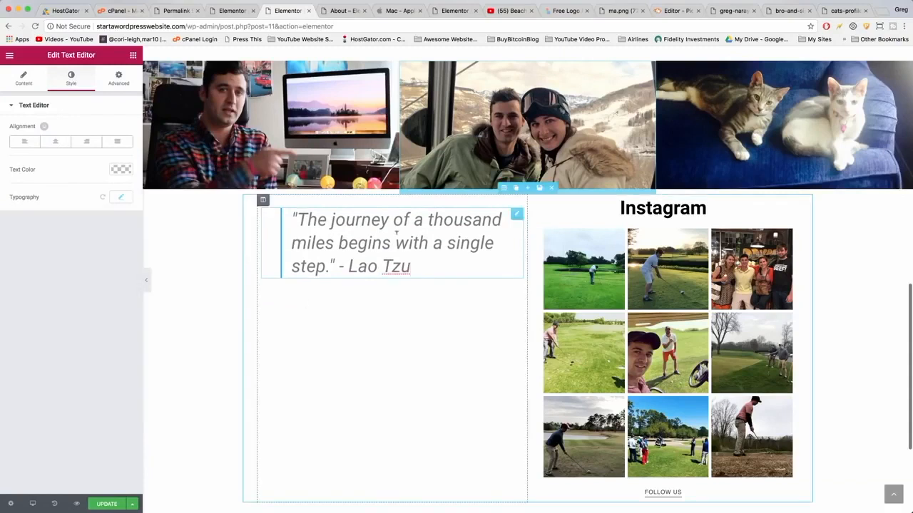
Duplicate the quote widget twice and change the second quote to "Buy the ticket, book the trip.".
click(504, 215)
click(503, 215)
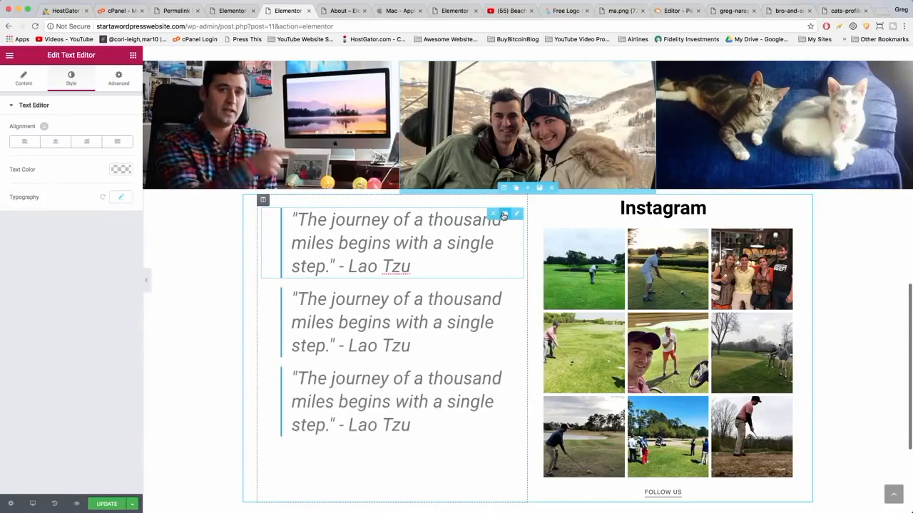
click(322, 347)
drag(328, 345, 298, 300)
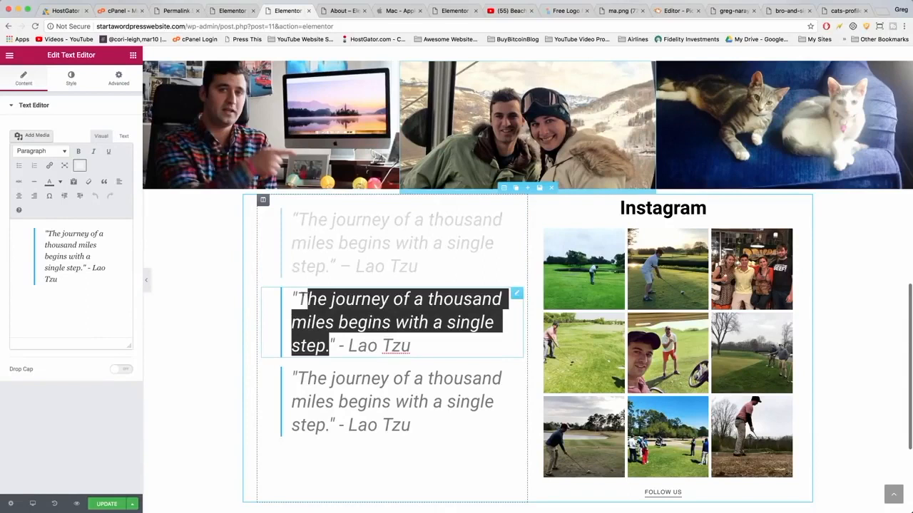
text(Buy h)
key(BackSpace)
text(the ticket, b)
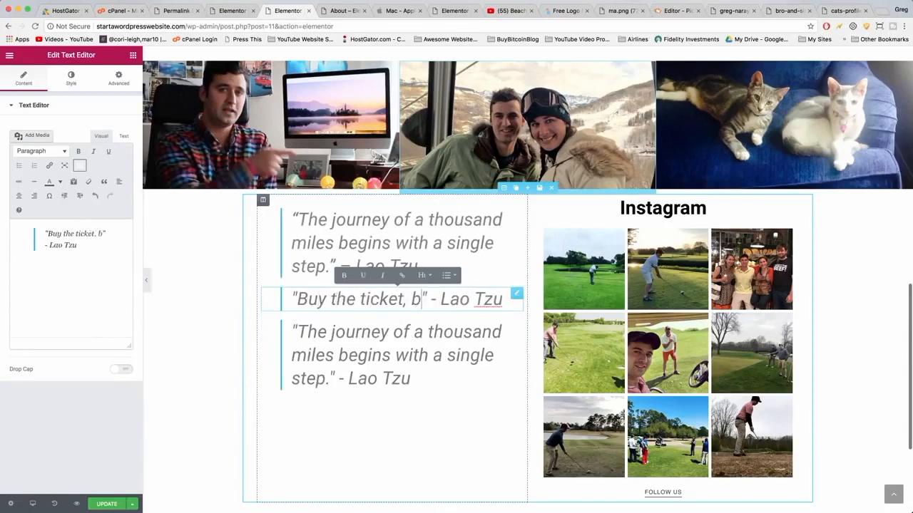
text(ook the trip.)
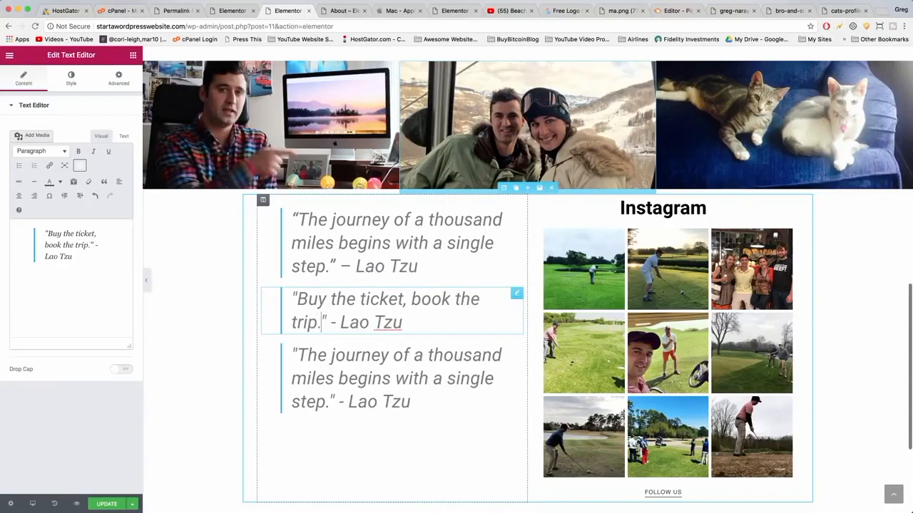
Change the second quote's author from Lao Tzu to Casey Neistat.
double_click(388, 322)
key(BackSpace)
key(BackSpace)
key(BackSpace)
key(BackSpace)
key(BackSpace)
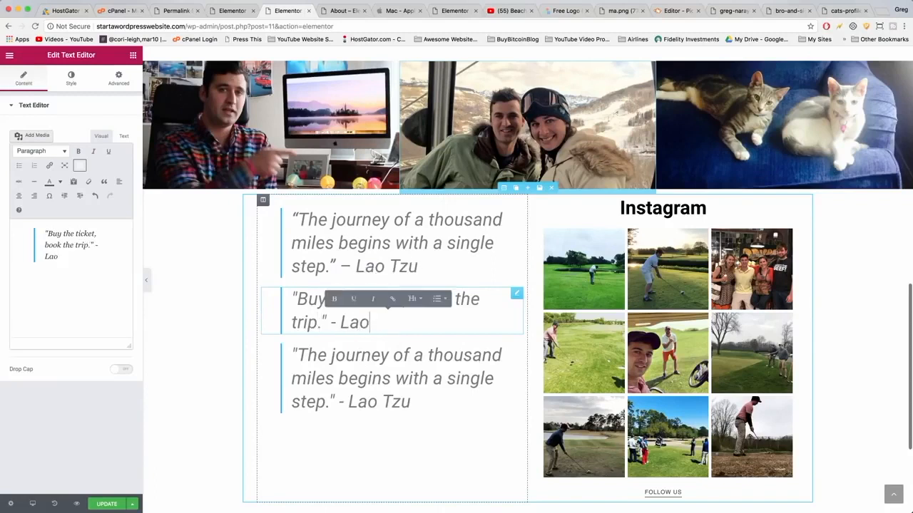
text(Casey )
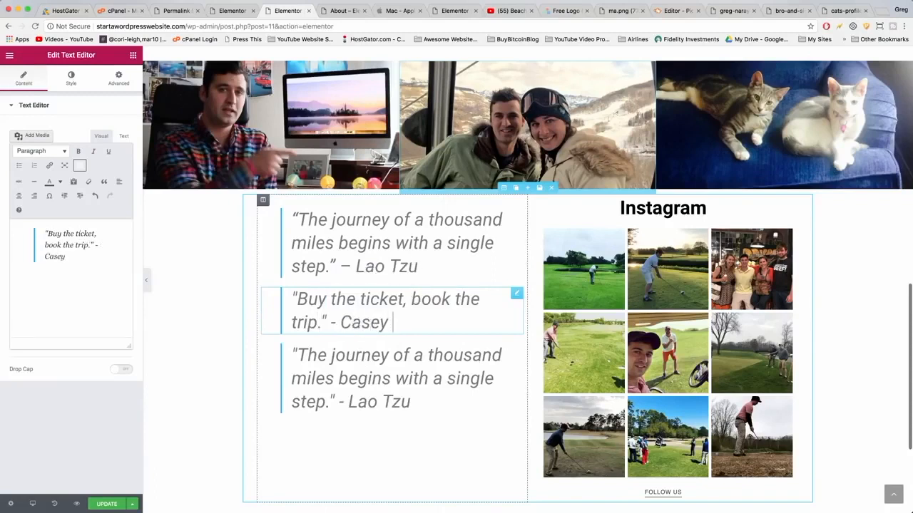
text(Neistat)
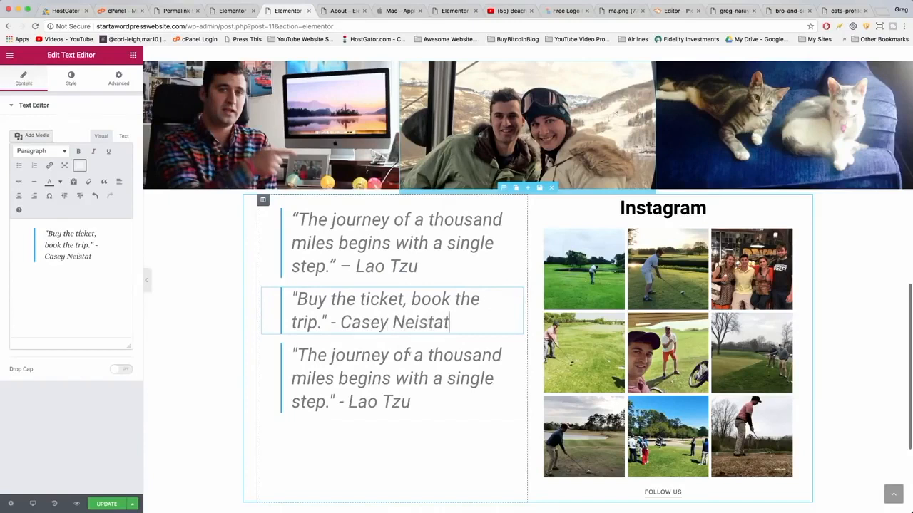
Replace the third quote's text with "Be one with it, and it will be one with you.".
click(417, 393)
scroll(400, 364, down, 1)
scroll(401, 363, down, 1)
drag(296, 257, 328, 303)
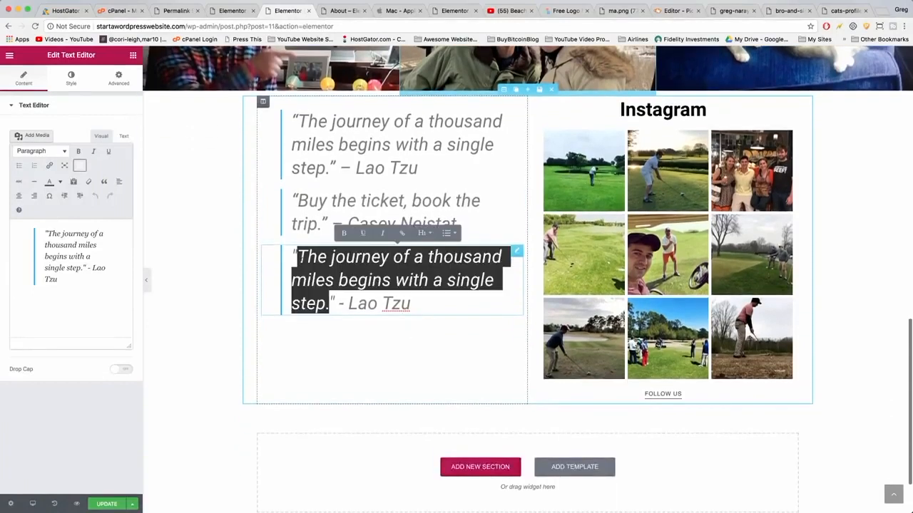
text(Be one with it, a)
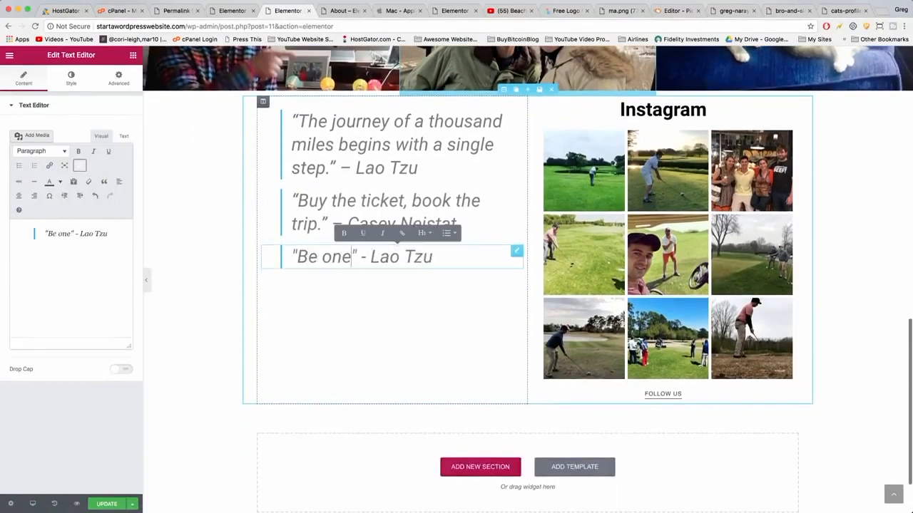
text(nd it will be one wit)
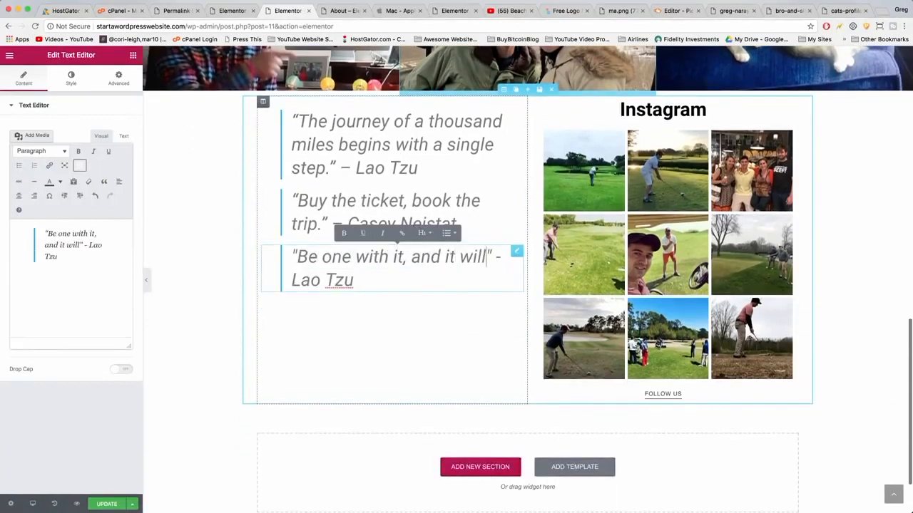
text(h you.)
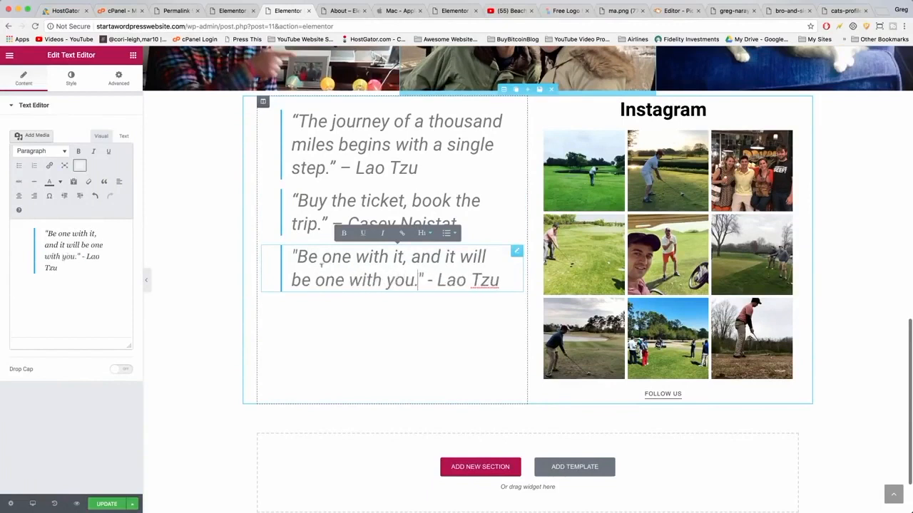
Change the third quote's author from Lao Tzu to Proverb.
double_click(484, 280)
key(BackSpace)
key(BackSpace)
key(BackSpace)
key(BackSpace)
key(BackSpace)
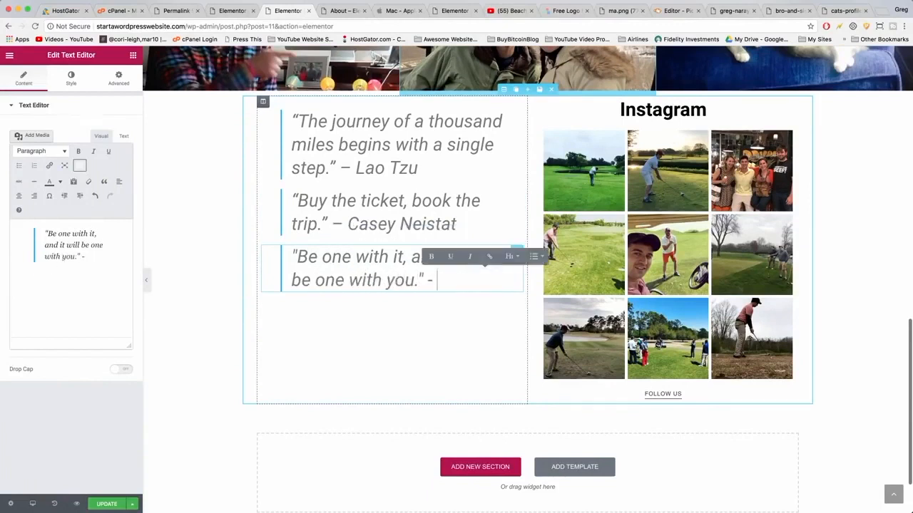
text(P)
key(BackSpace)
text(Proverb)
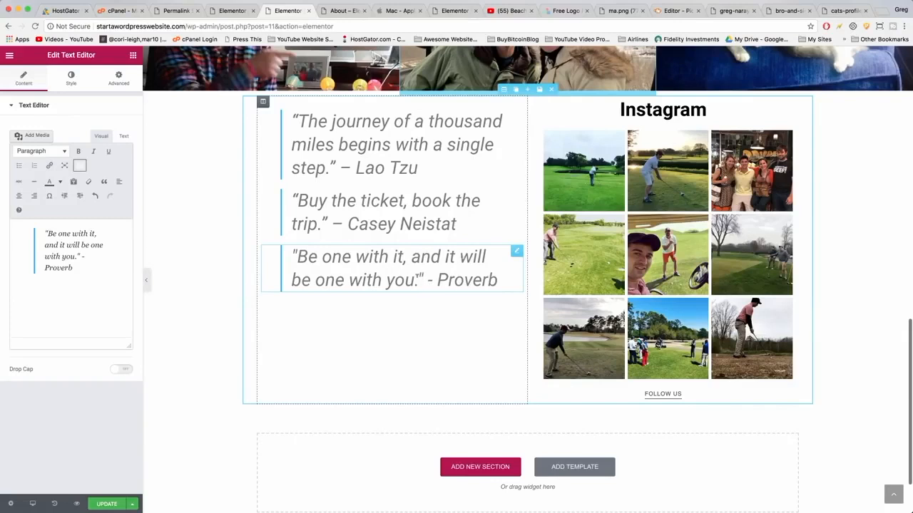
Set the quotes and Instagram section's padding to 40 on all sides and update the page.
scroll(435, 328, up, 1)
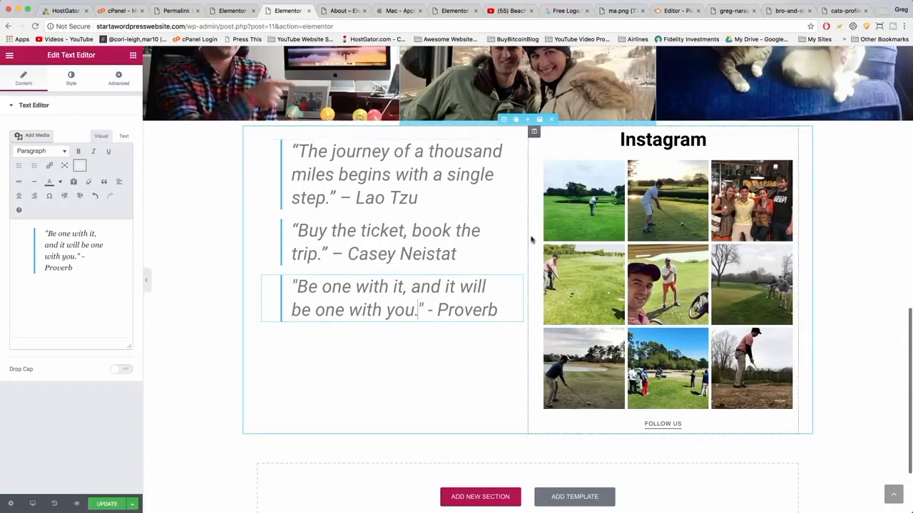
scroll(531, 240, up, 2)
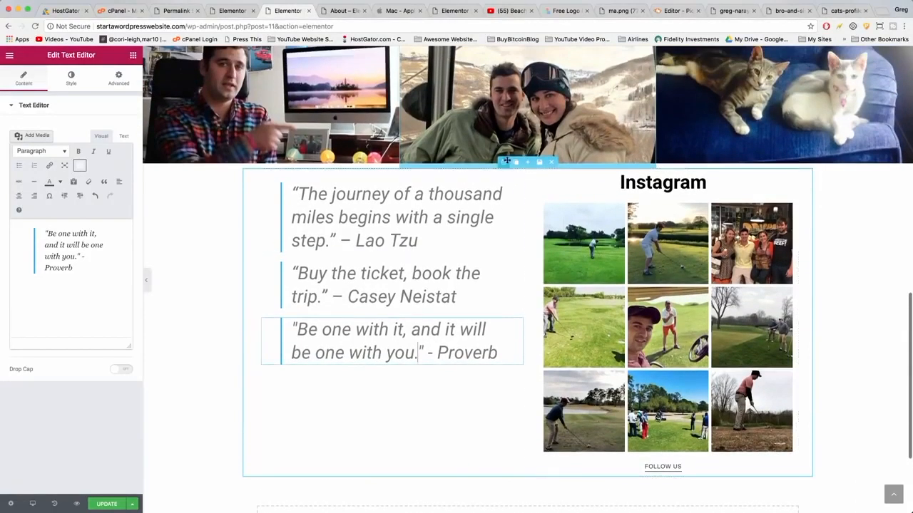
click(502, 163)
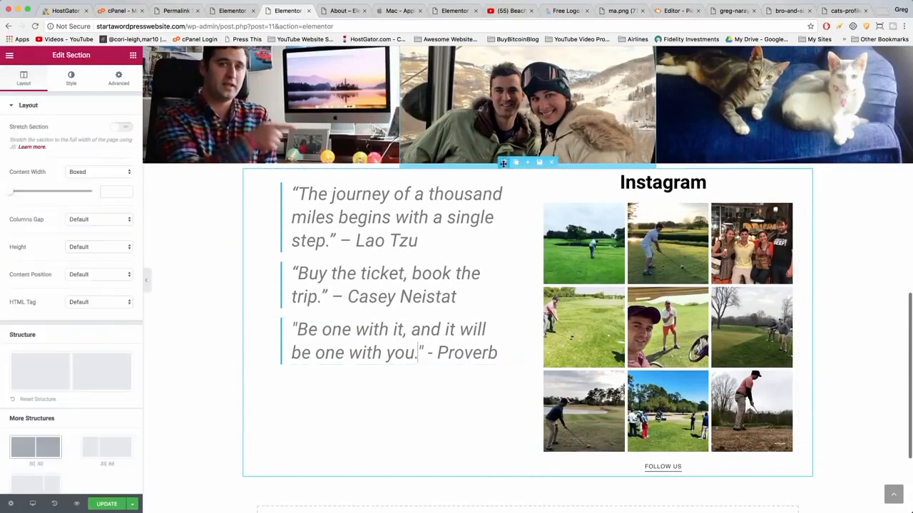
click(116, 77)
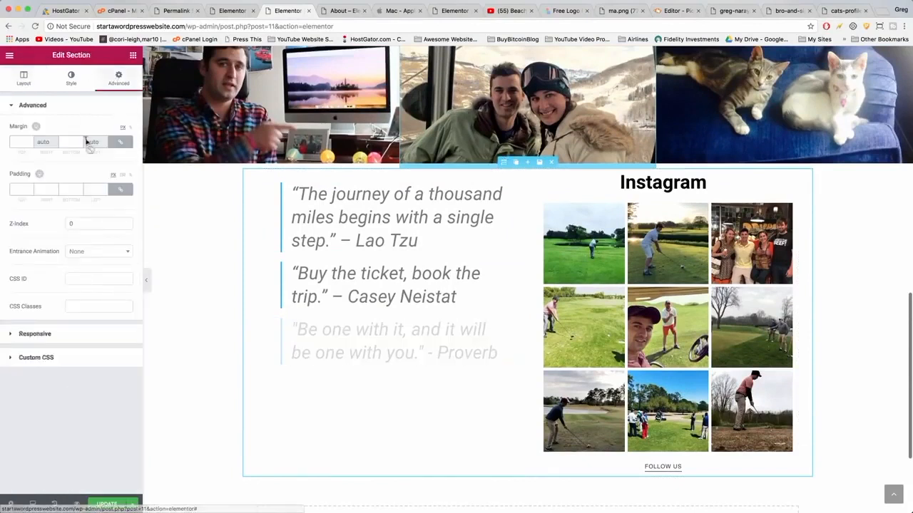
click(20, 187)
text(40)
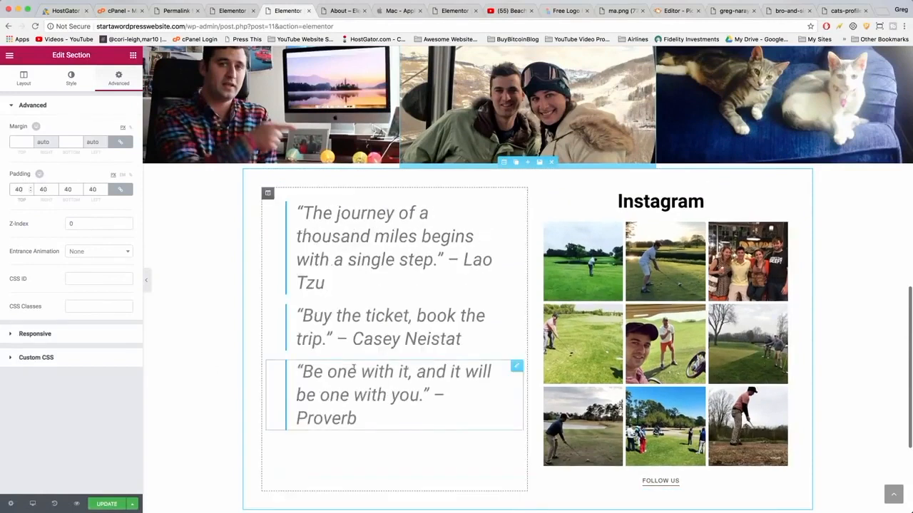
scroll(352, 366, down, 3)
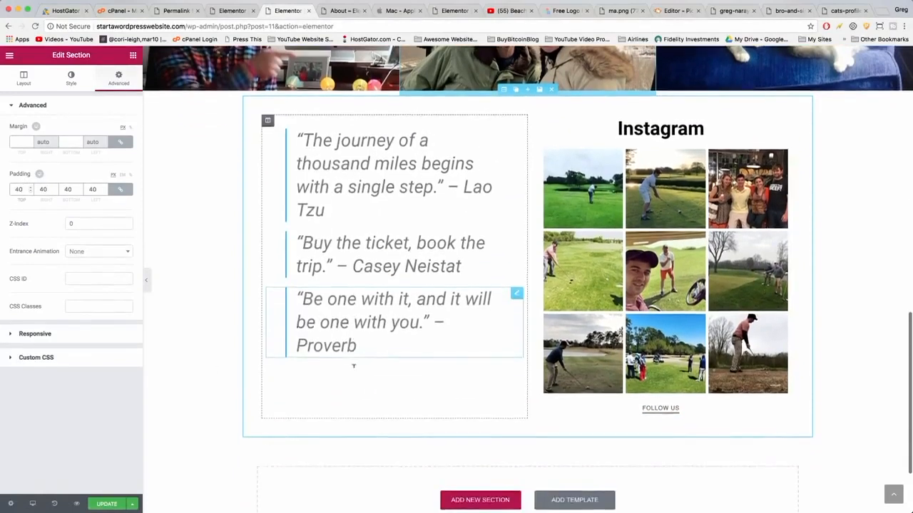
click(107, 504)
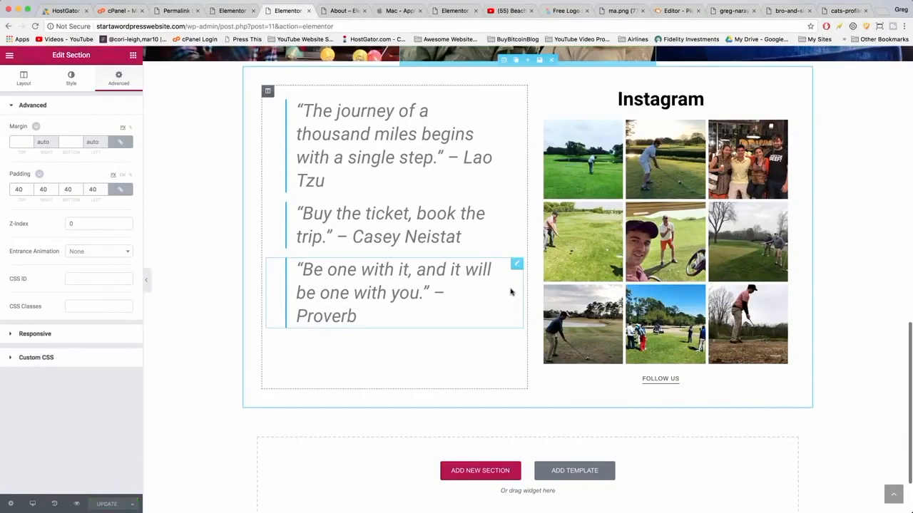
Review the published About page from top to bottom in the live site tab.
click(344, 10)
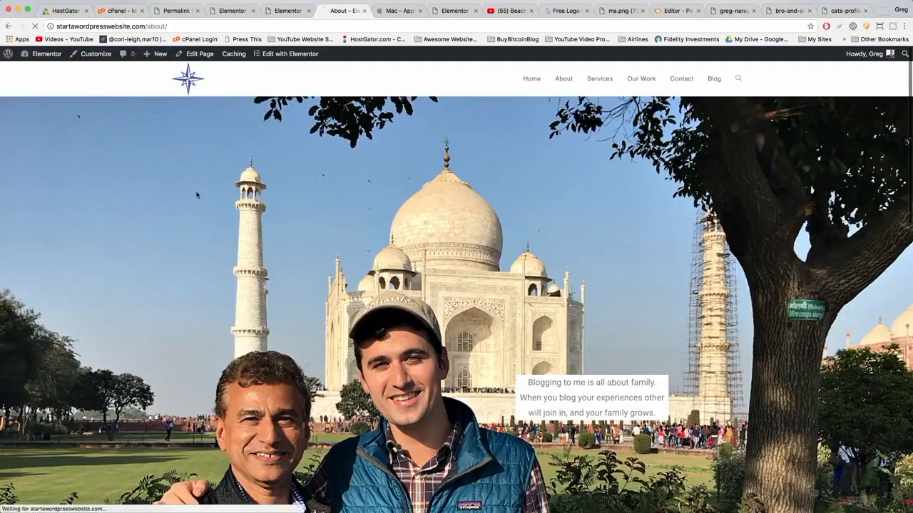
scroll(197, 195, down, 5)
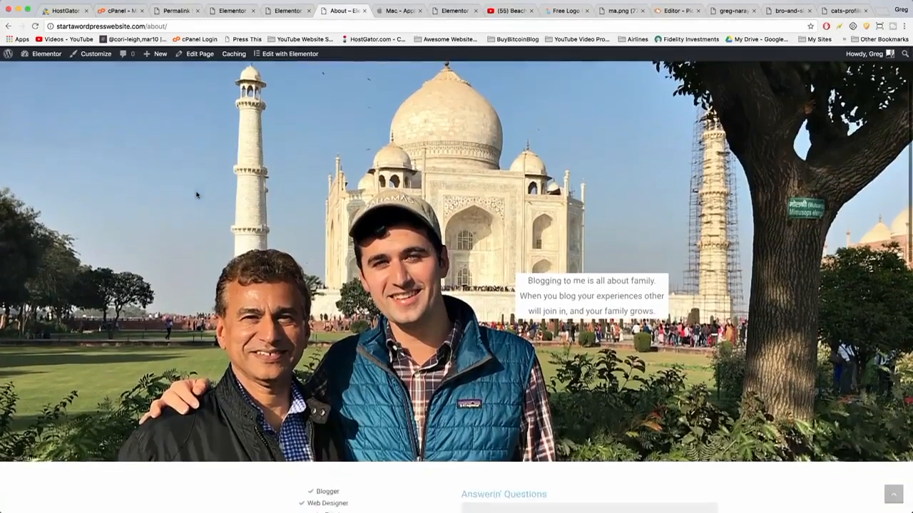
scroll(525, 239, down, 3)
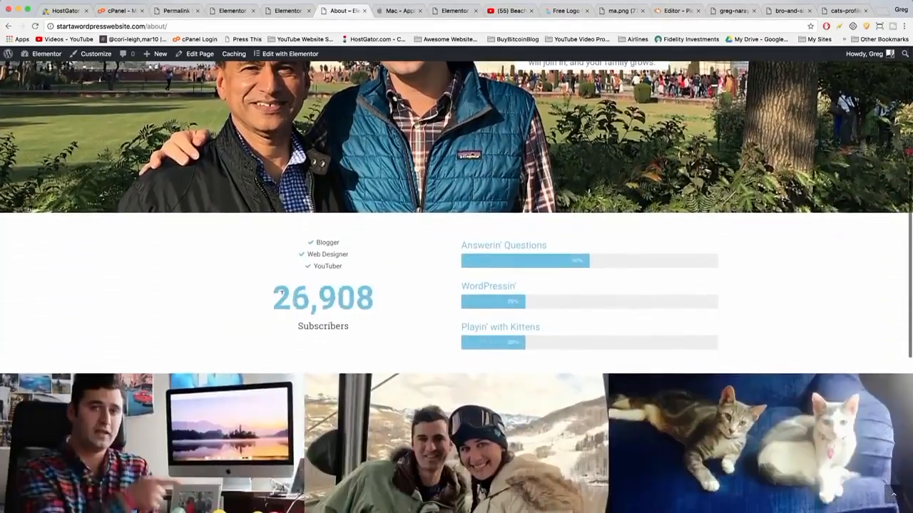
scroll(492, 255, down, 4)
scroll(491, 255, down, 3)
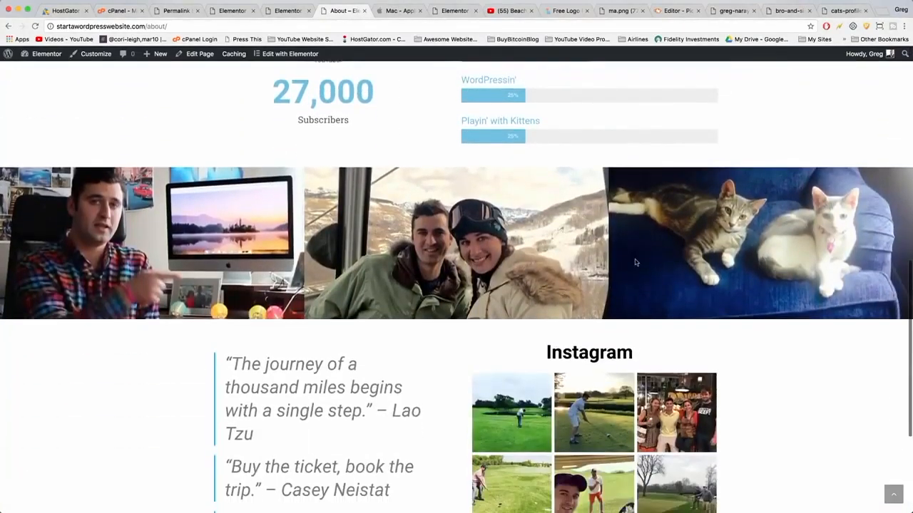
scroll(634, 261, down, 5)
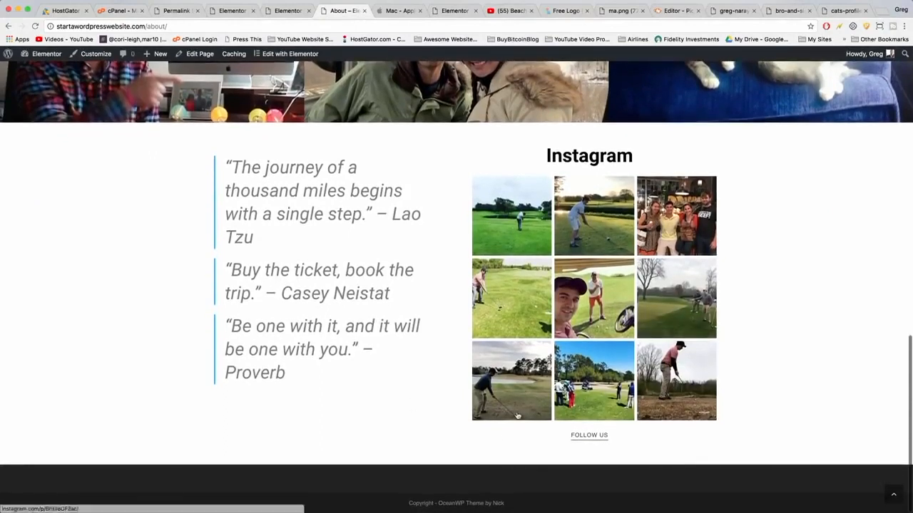
mouse_move(517, 416)
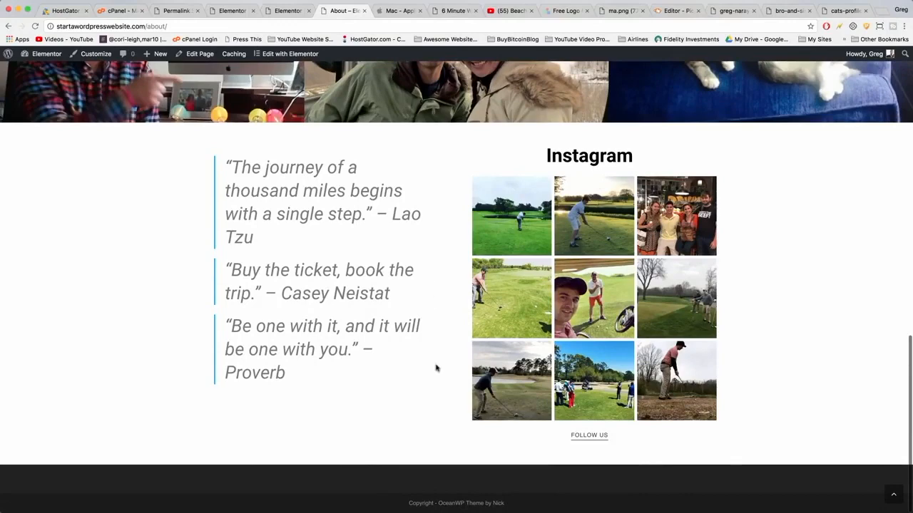
scroll(462, 462, up, 20)
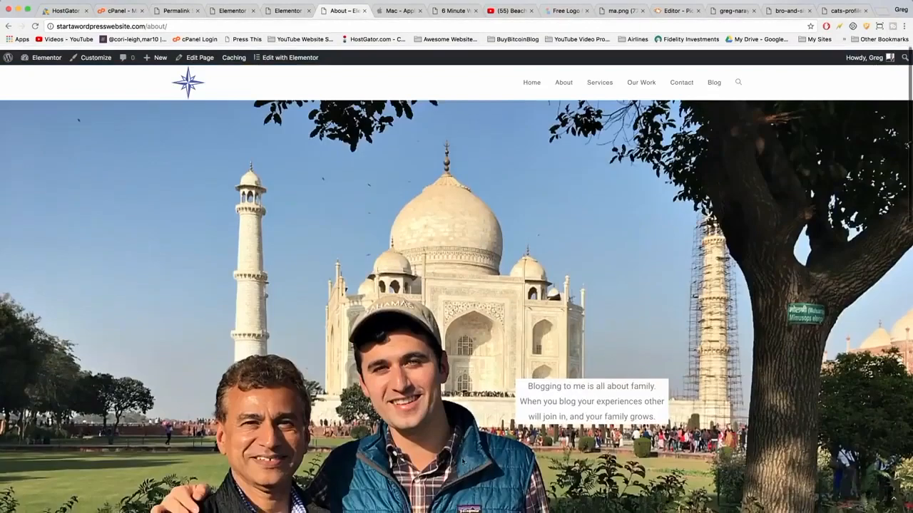
Open the Services page and start editing it with Elementor.
click(599, 79)
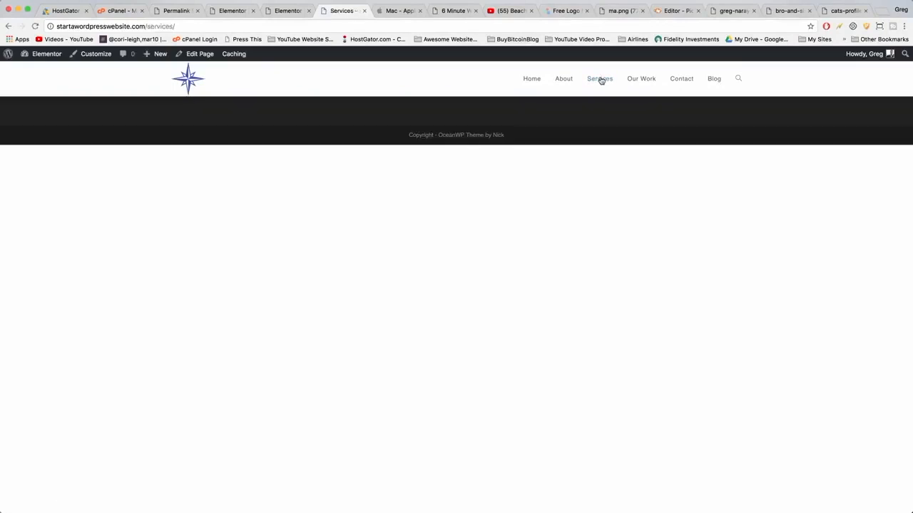
click(200, 54)
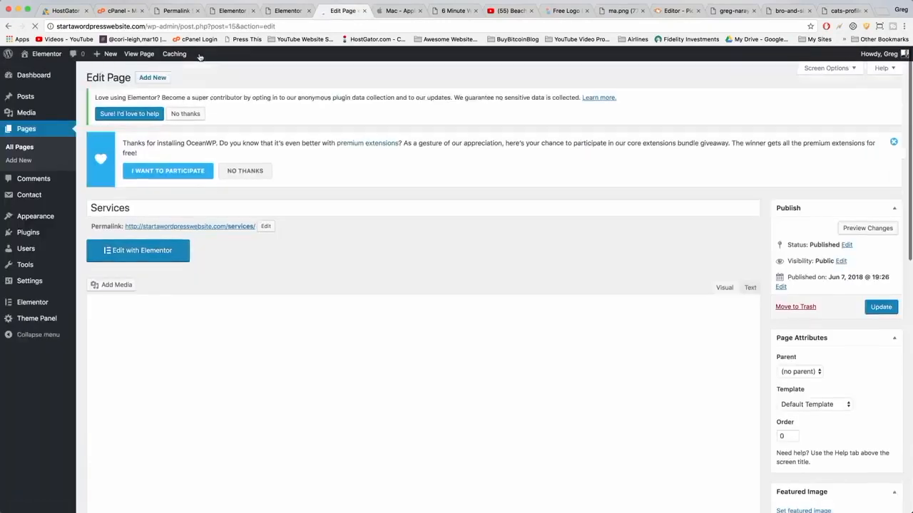
click(152, 254)
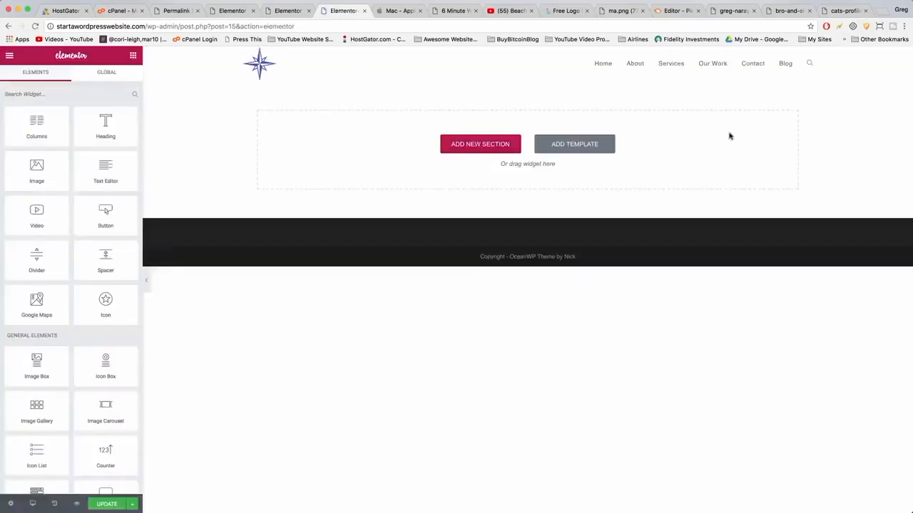
Add a new section with a two-column structure on the Services page.
click(509, 141)
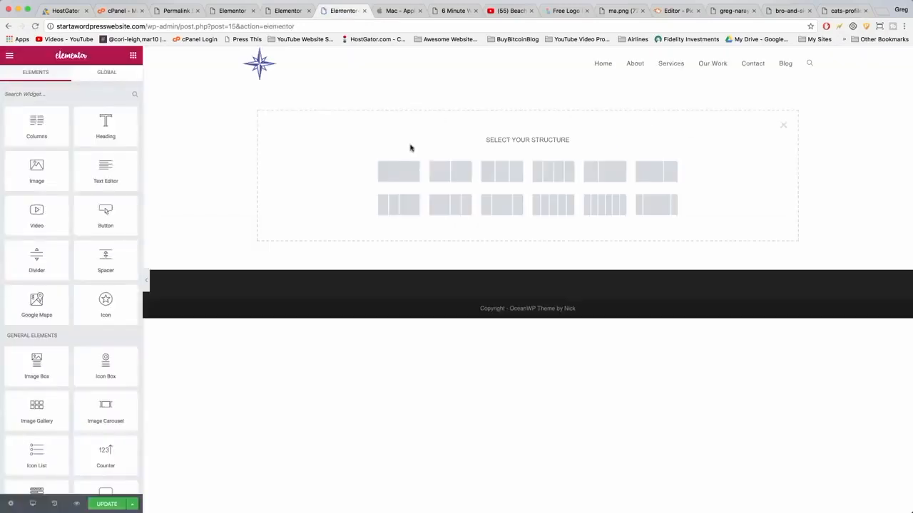
click(453, 183)
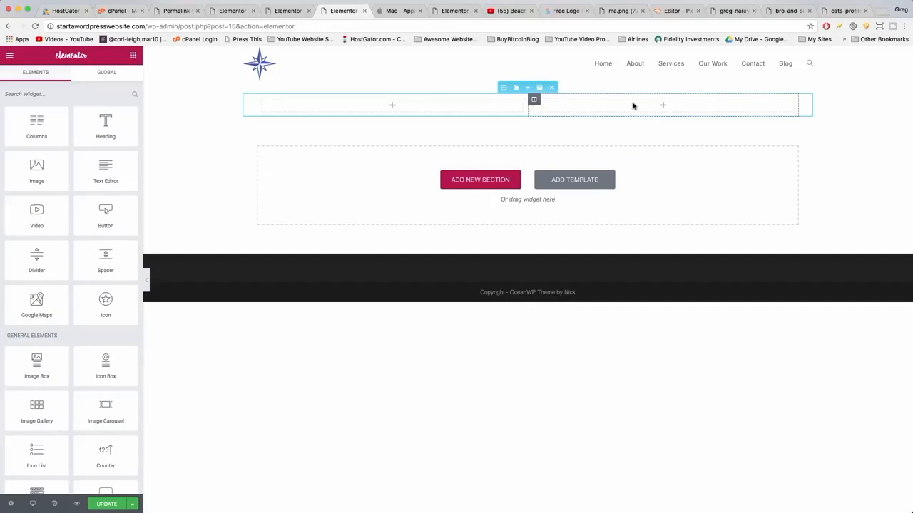
click(587, 119)
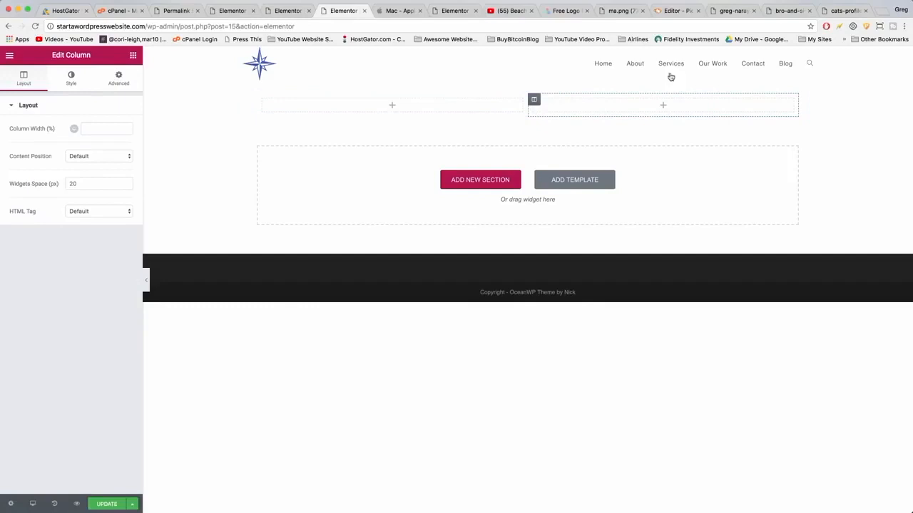
Add a Heading widget to the right column.
click(133, 56)
drag(105, 121, 600, 105)
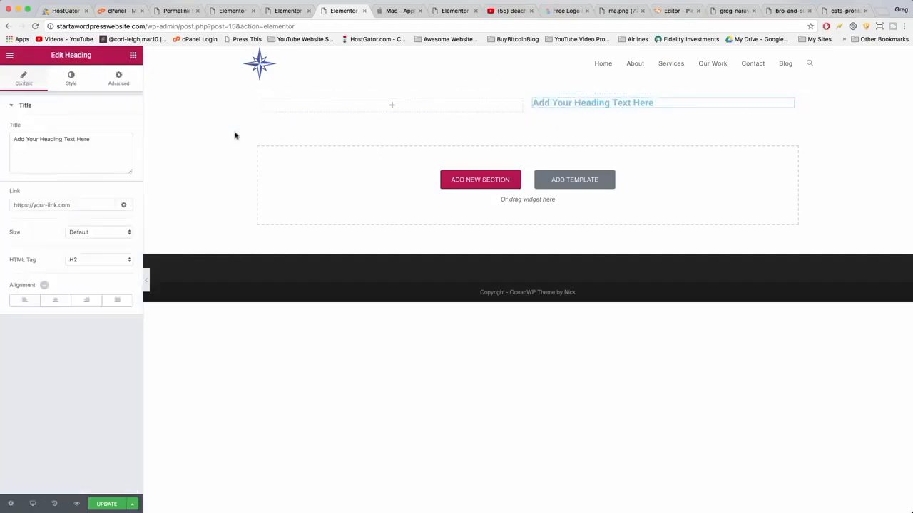
click(118, 78)
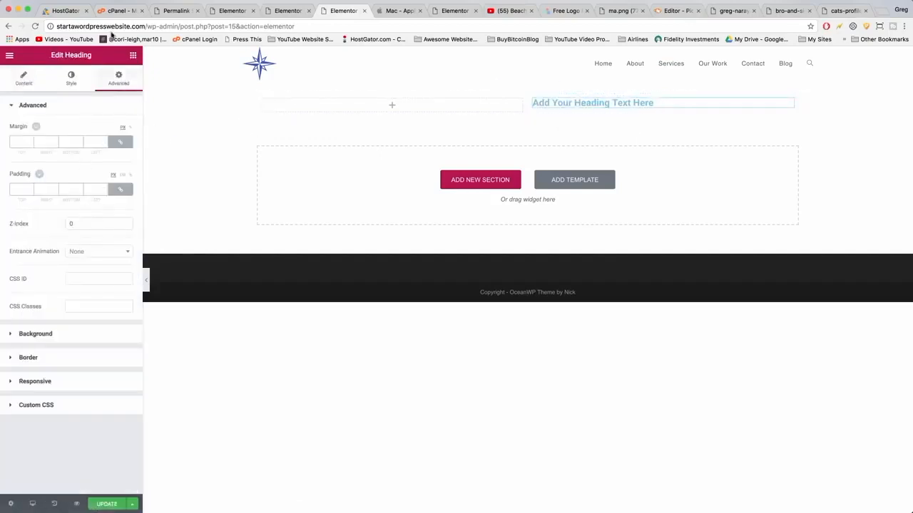
Add a Divider and a Text Editor below the heading in the right column.
click(136, 55)
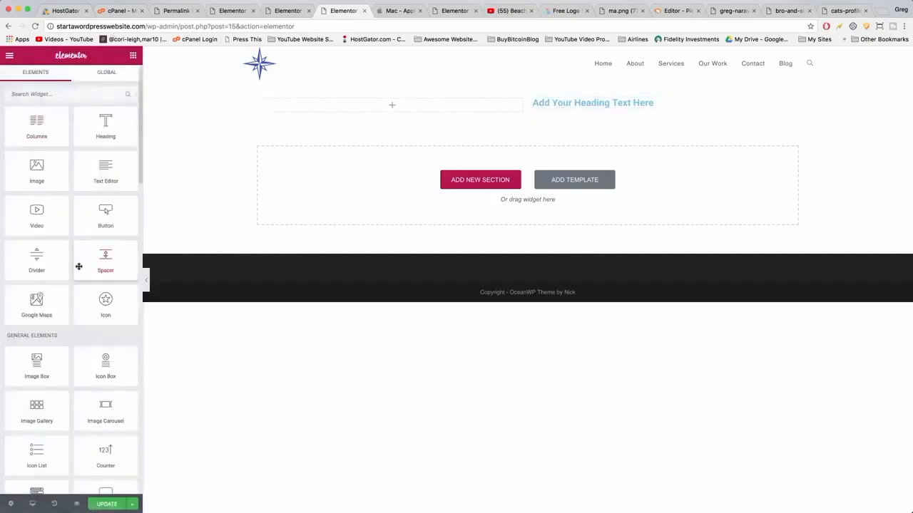
drag(43, 274, 584, 112)
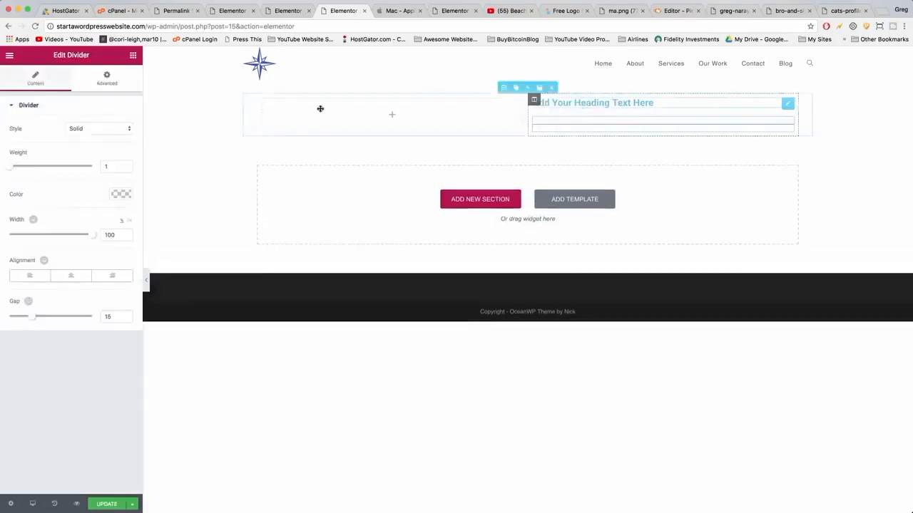
click(132, 55)
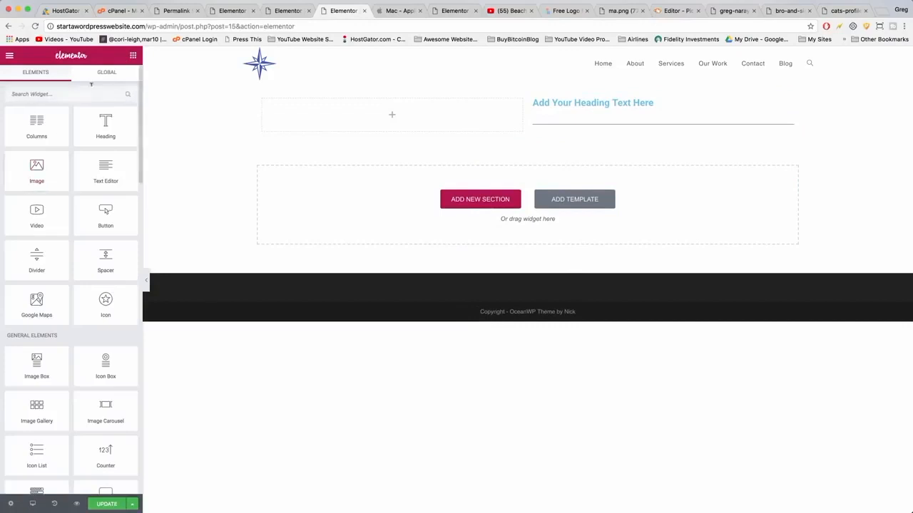
drag(106, 169, 570, 134)
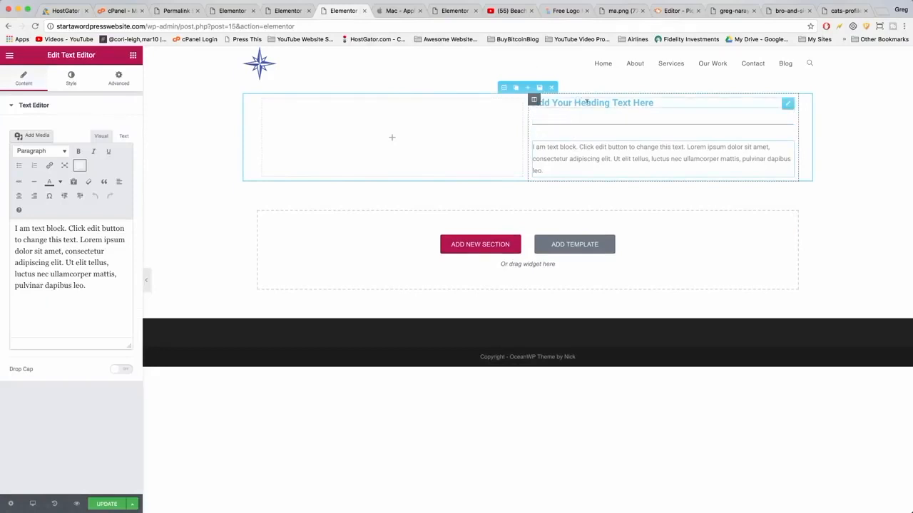
Change the heading's title to "Powerful heading".
click(586, 102)
drag(92, 134, 6, 132)
text(Powerful heading)
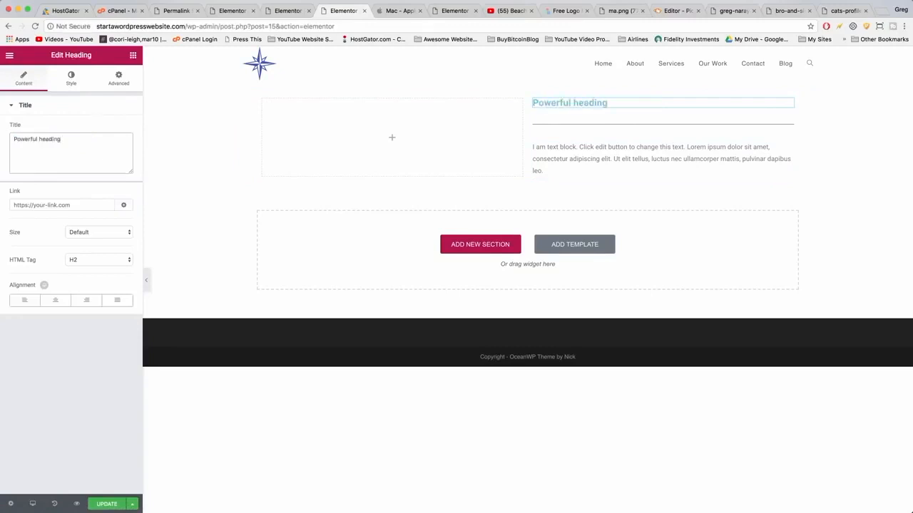
Set the heading's typography to the Poppins font at size 48.
click(71, 79)
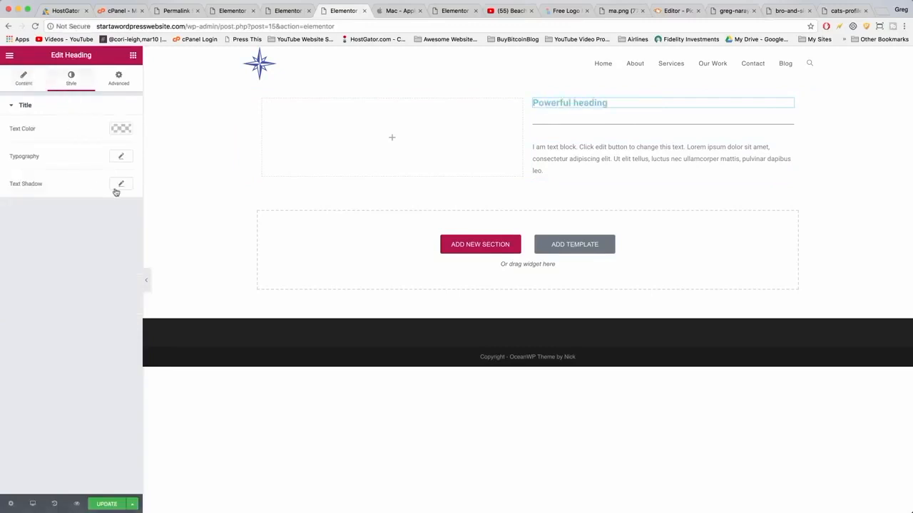
click(121, 159)
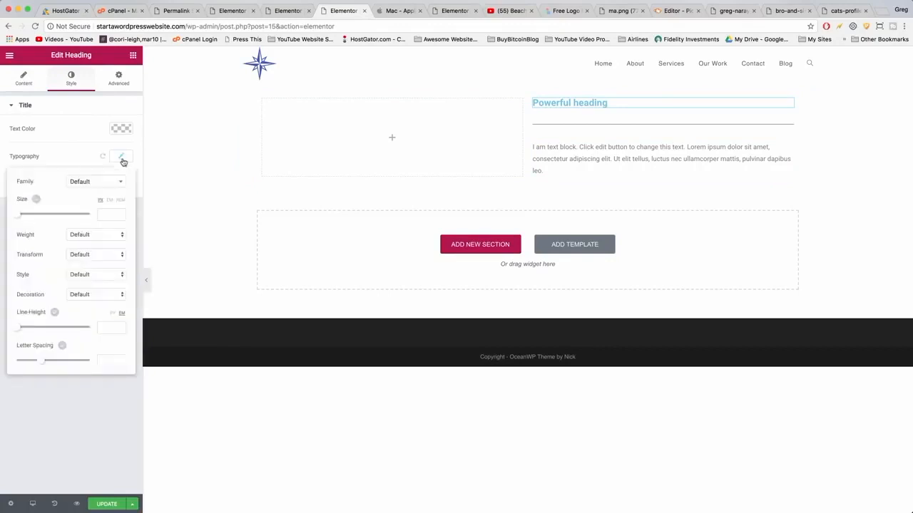
drag(17, 215, 34, 217)
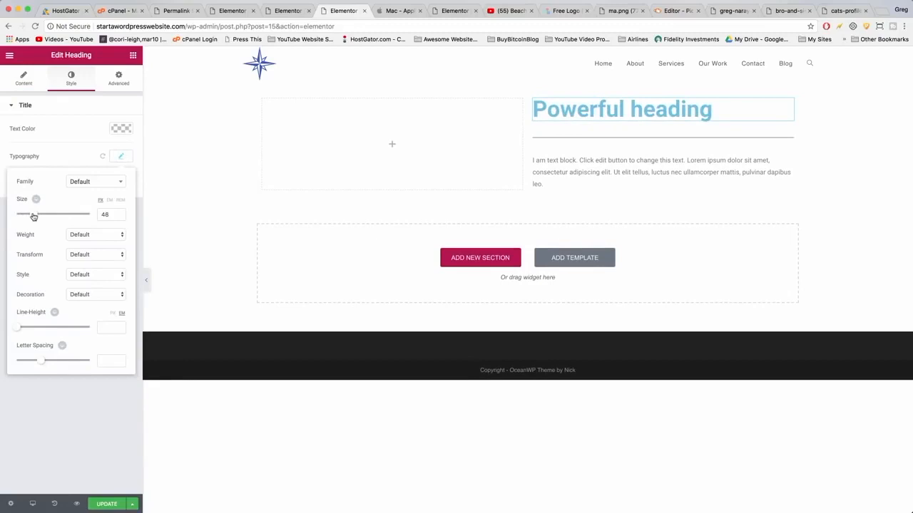
click(102, 183)
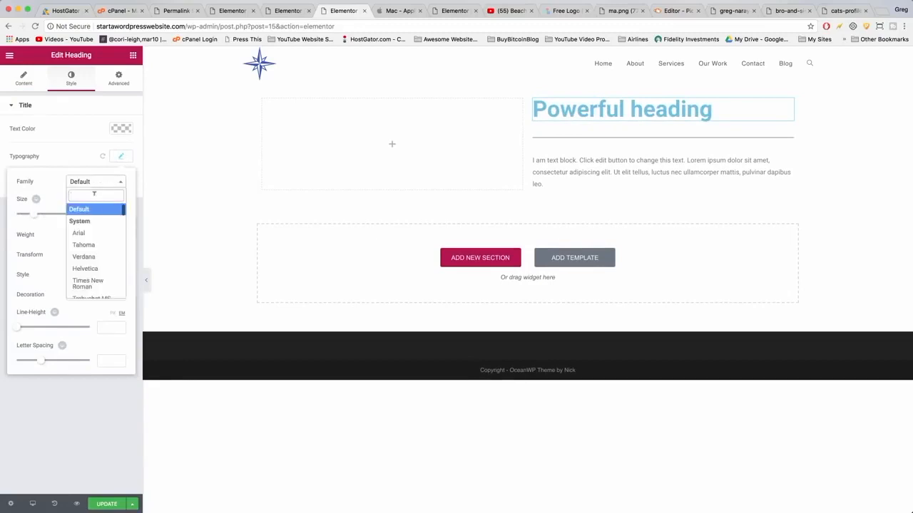
text(popp)
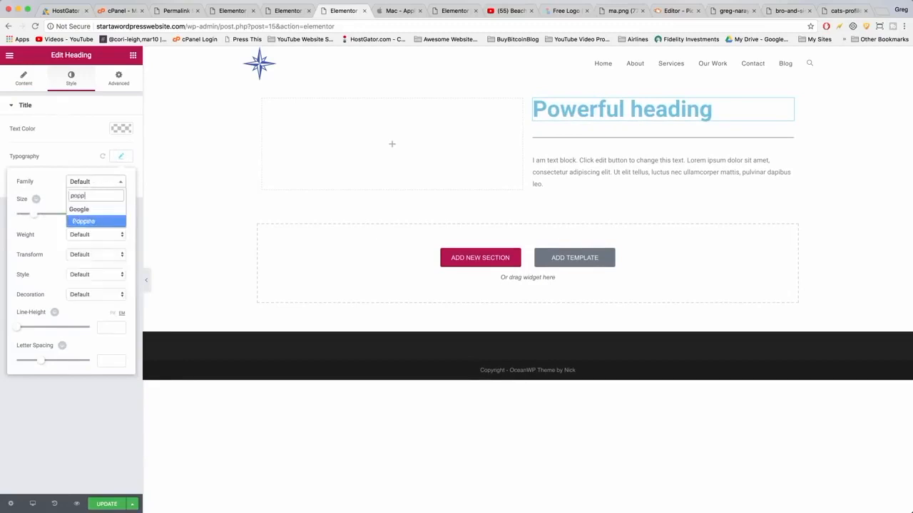
click(84, 222)
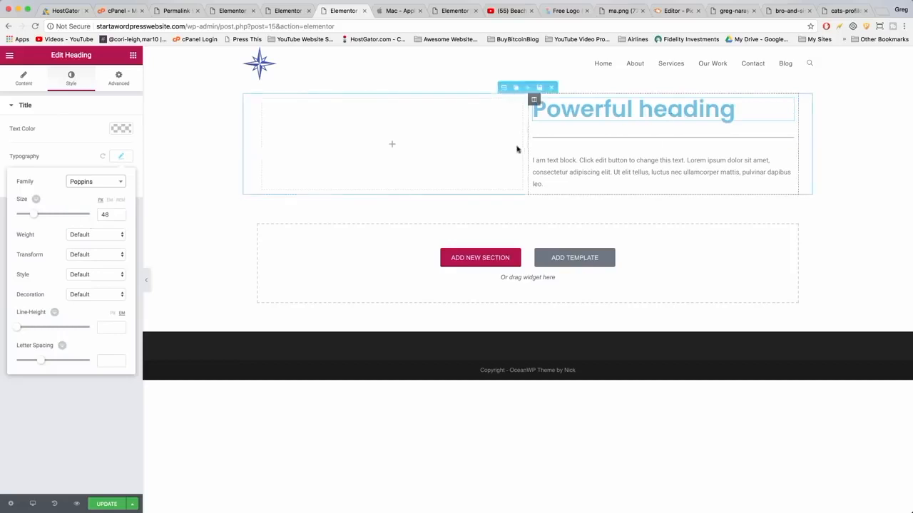
Set the text block's typography to the Lora font at size 26.
click(555, 172)
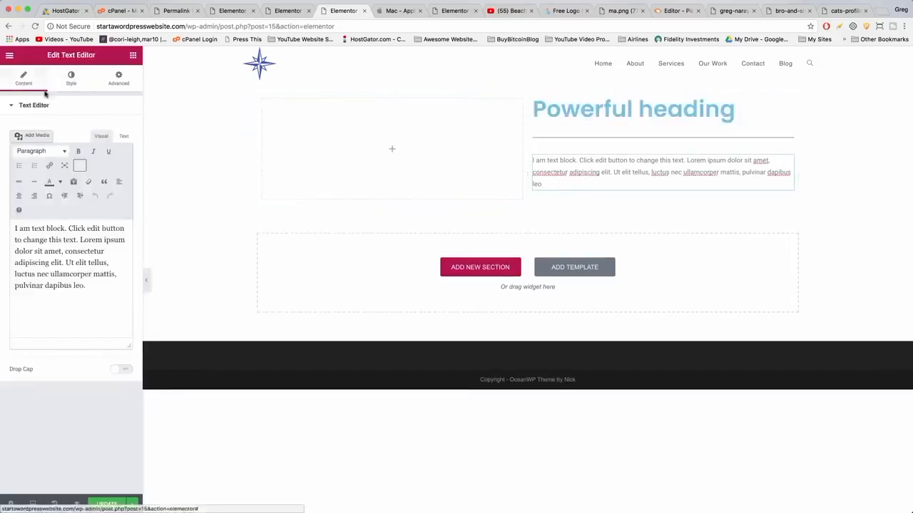
click(74, 80)
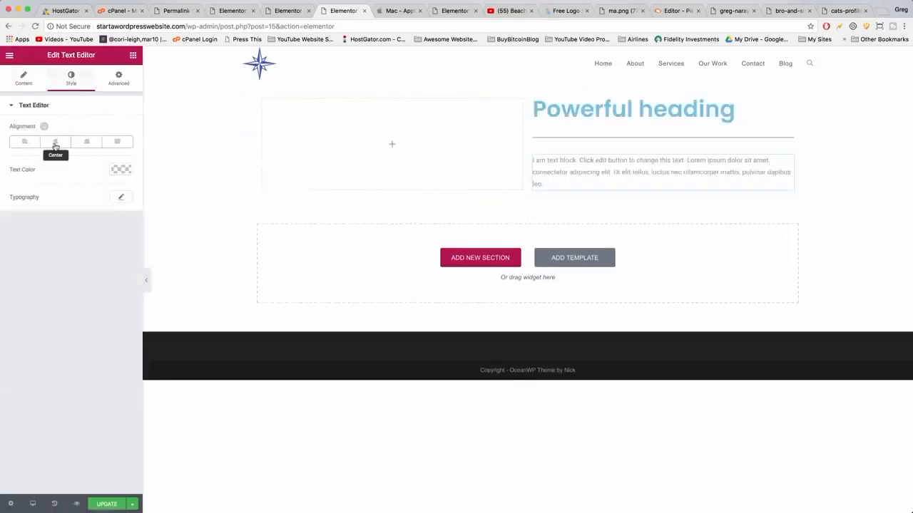
click(121, 196)
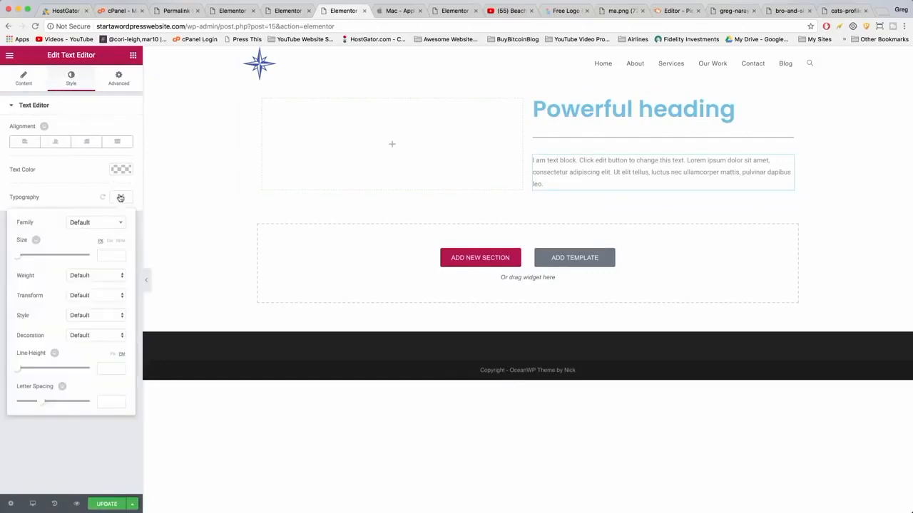
drag(19, 258, 28, 260)
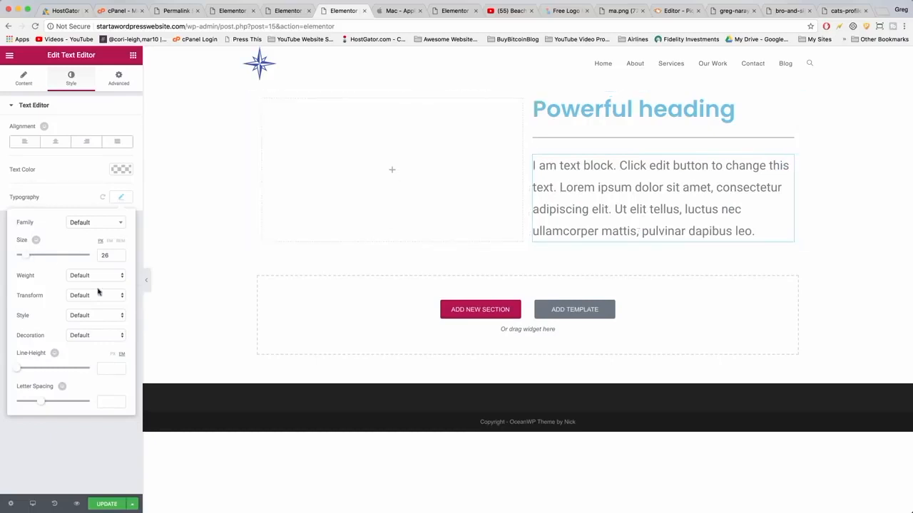
click(99, 228)
text(lora)
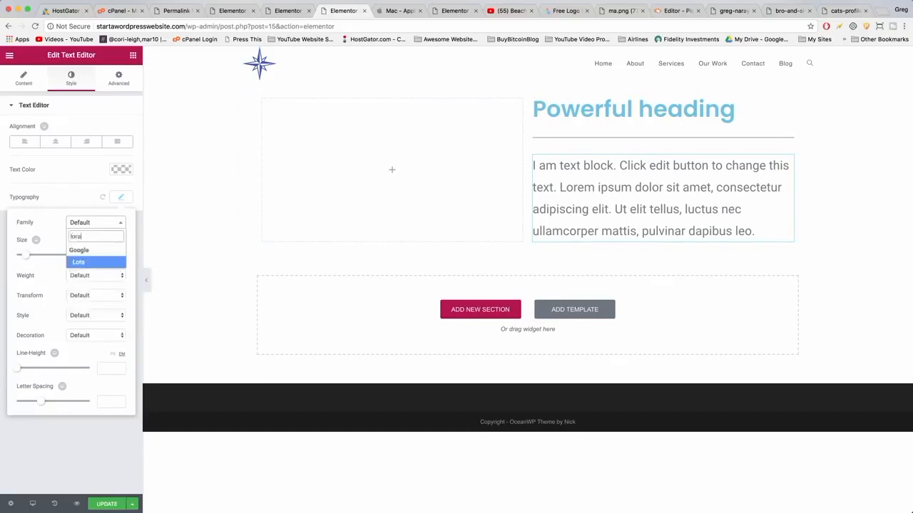
click(87, 264)
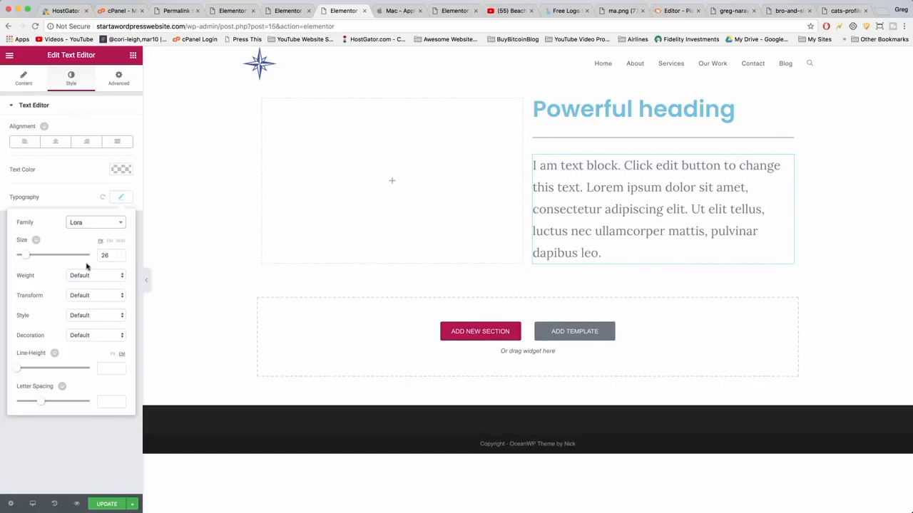
Set the divider's width to 33, weight to 3 and color to light grey, then update the page.
click(591, 139)
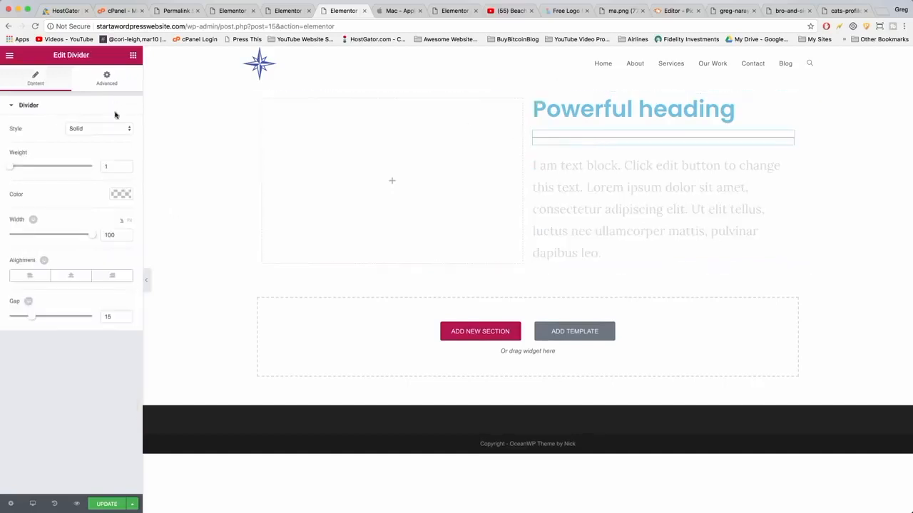
drag(92, 239, 37, 237)
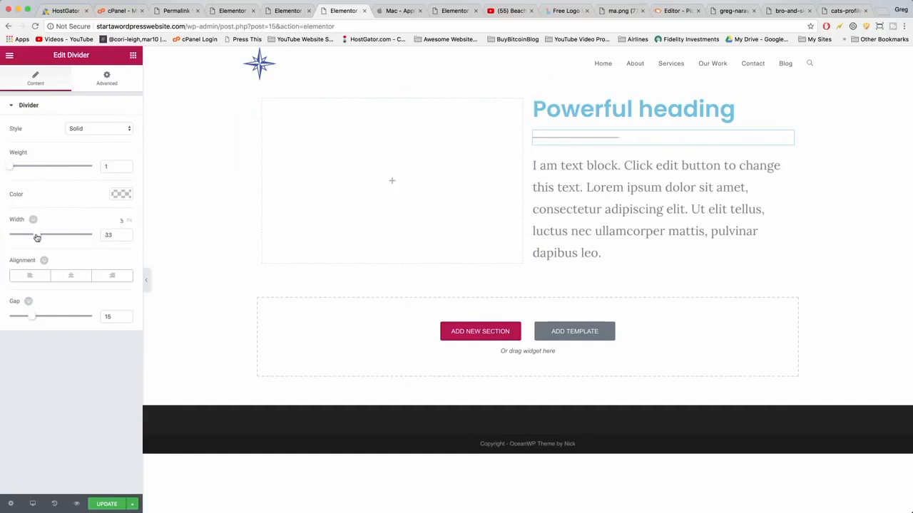
drag(12, 170, 27, 172)
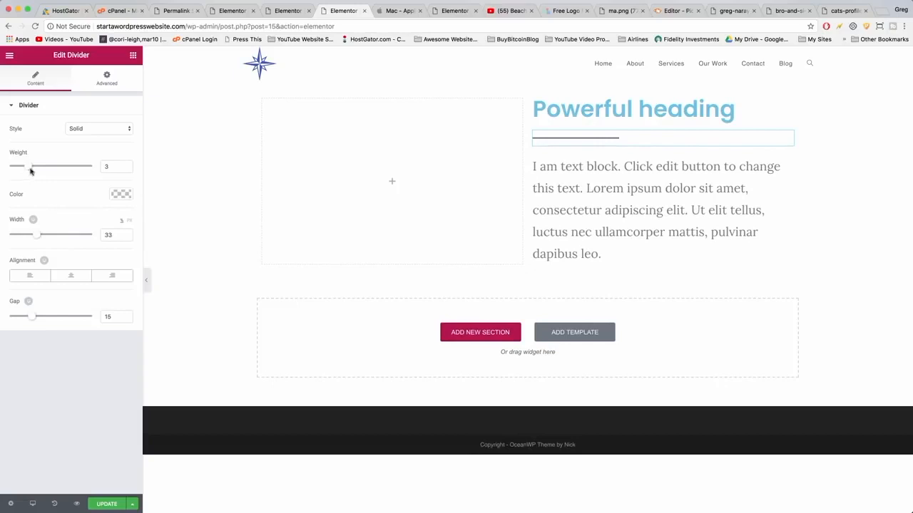
click(118, 192)
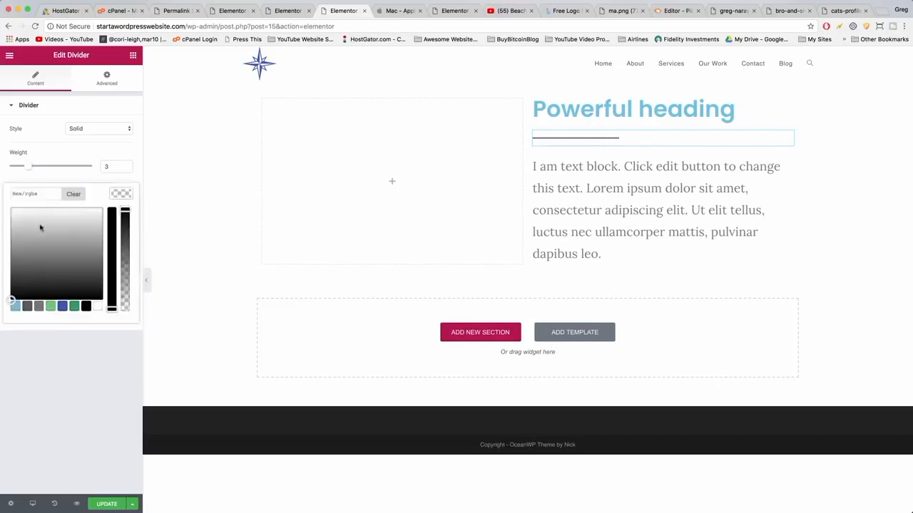
click(67, 222)
click(77, 216)
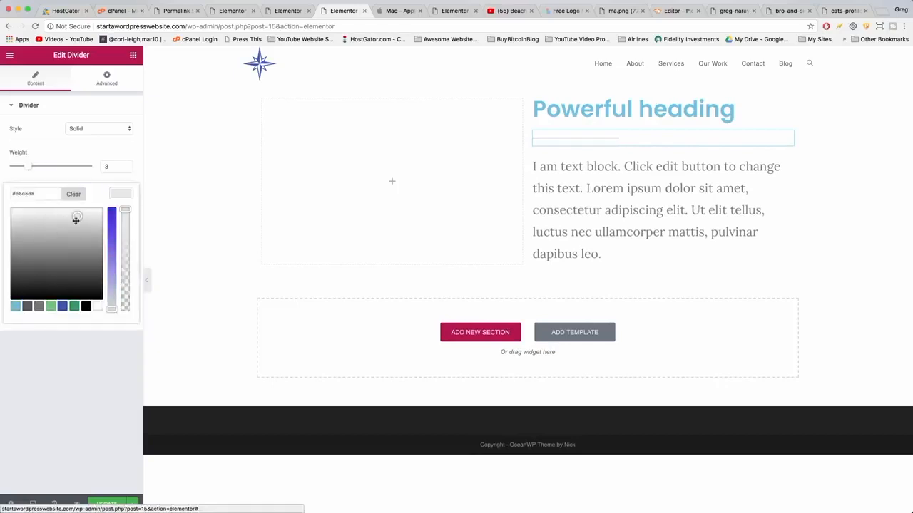
click(68, 227)
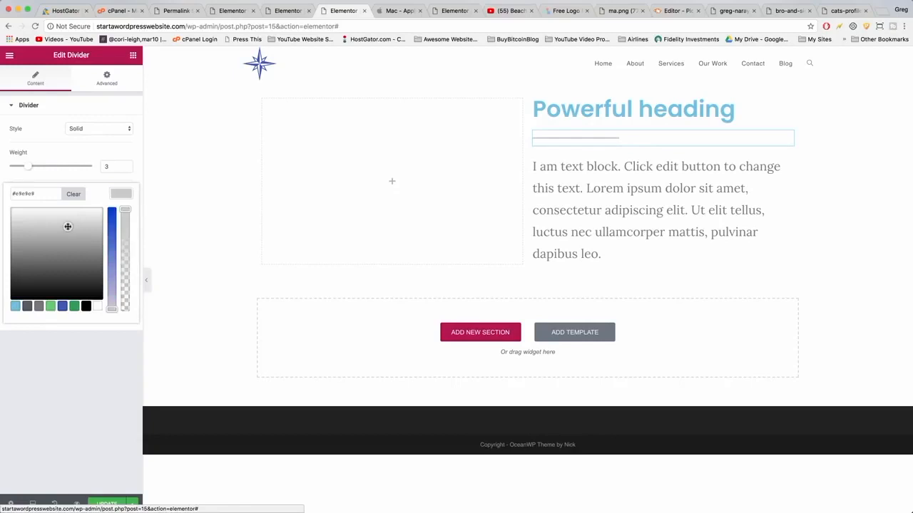
click(107, 504)
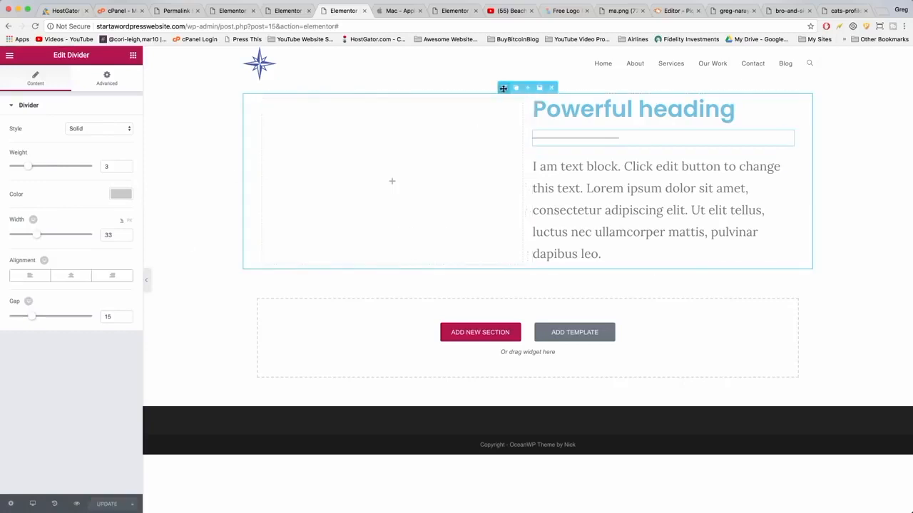
Upload seven photos from Documents and set nature-bed.jpg as the section's classic background image.
click(503, 87)
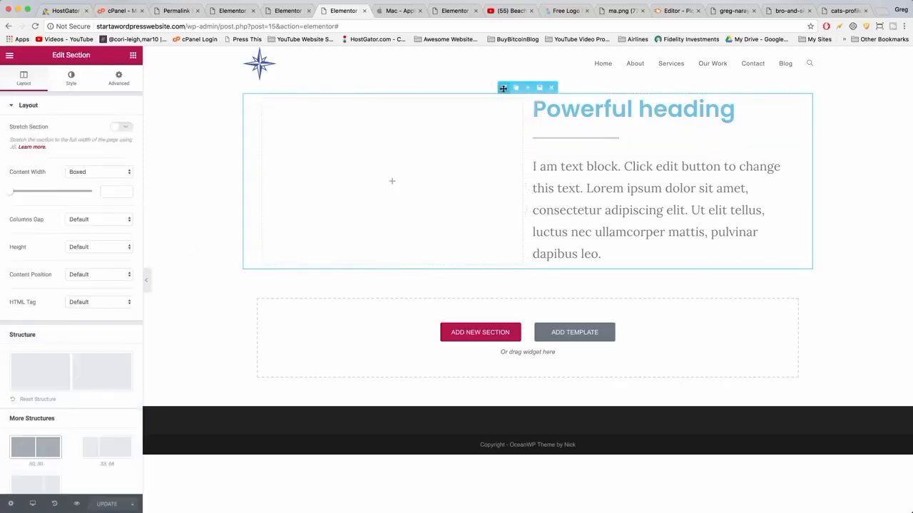
click(69, 80)
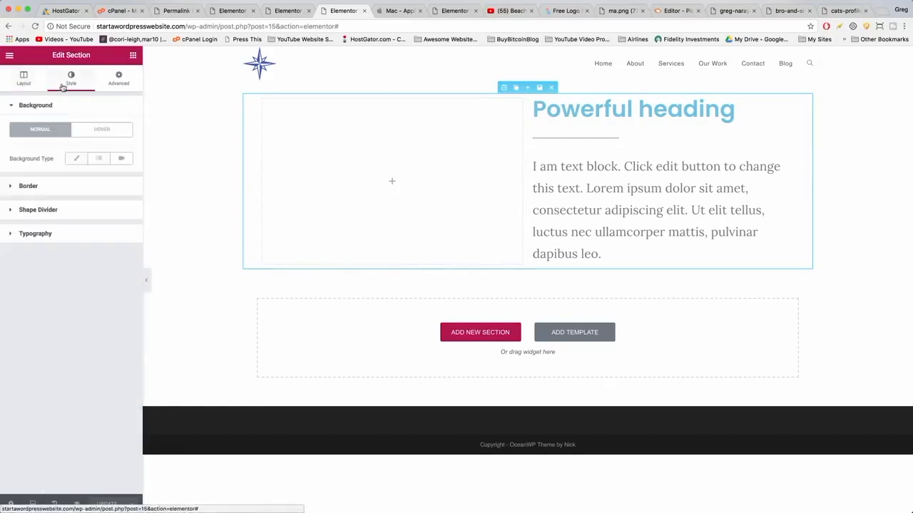
click(76, 160)
click(67, 255)
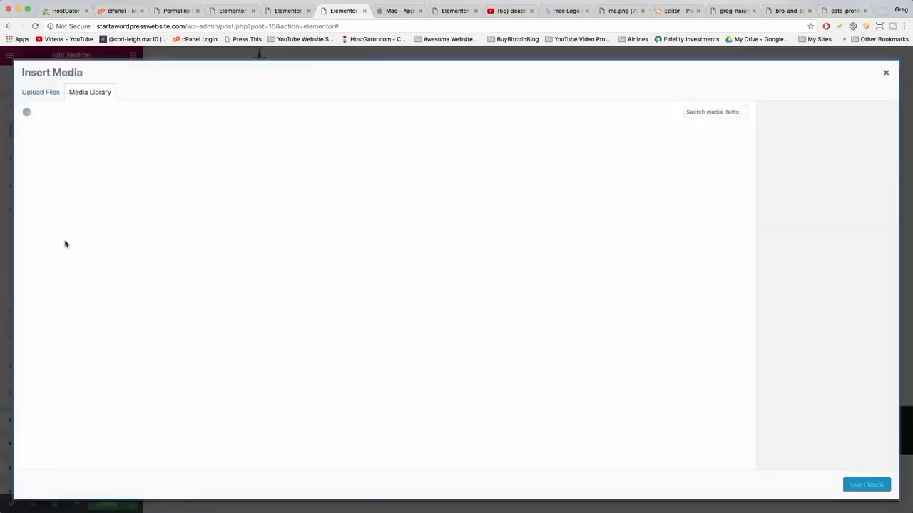
click(41, 92)
click(465, 265)
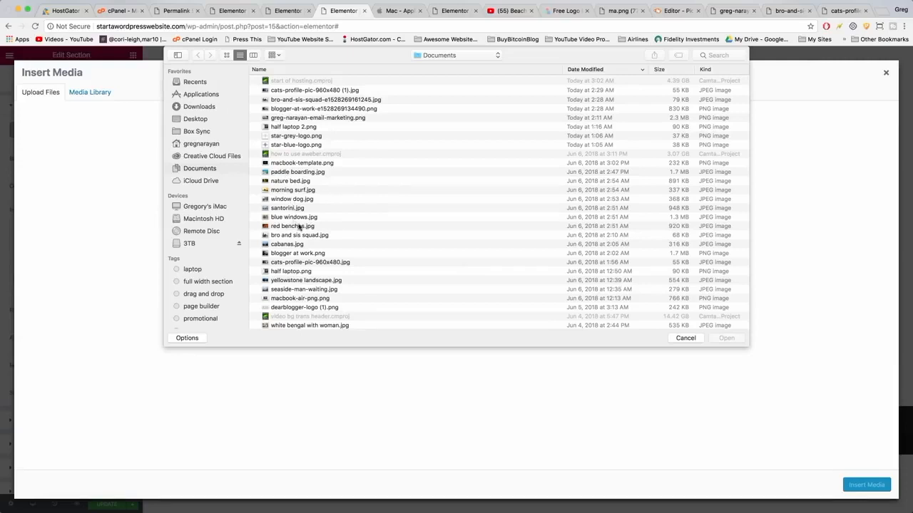
click(300, 226)
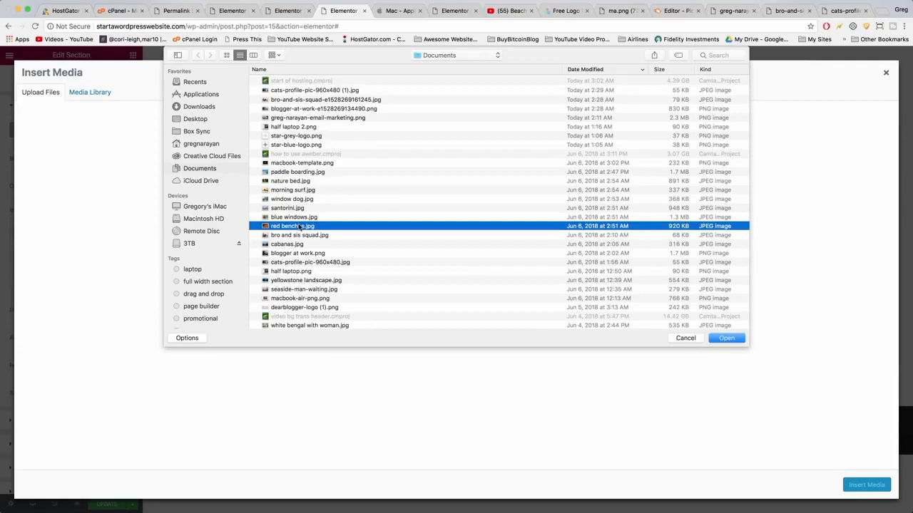
click(287, 218)
click(288, 229)
drag(283, 217, 291, 173)
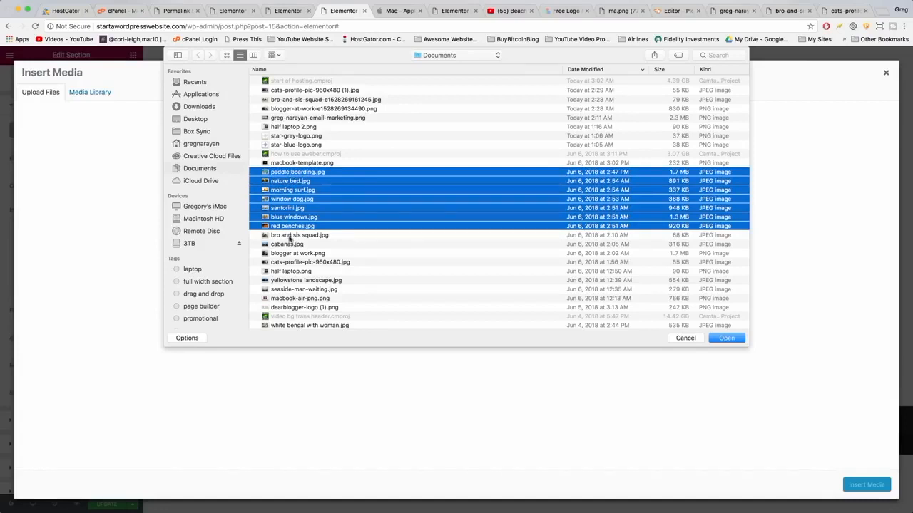
click(730, 339)
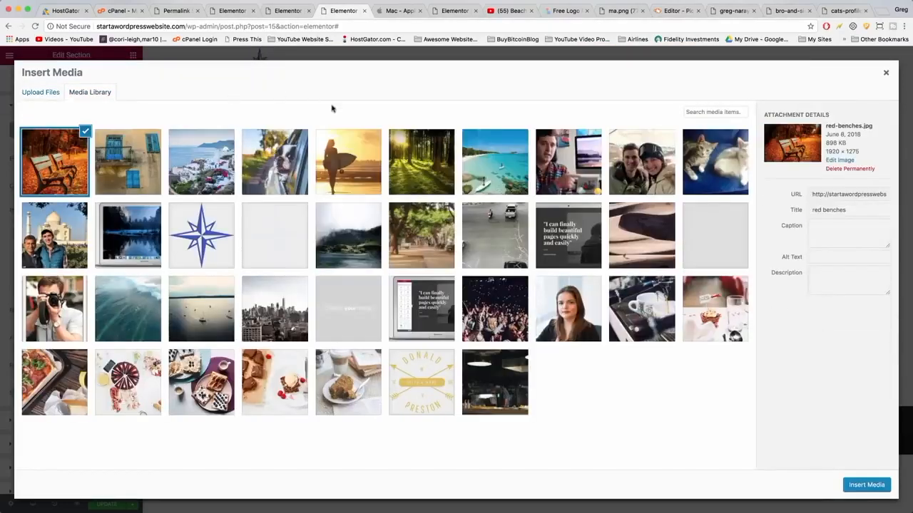
click(410, 170)
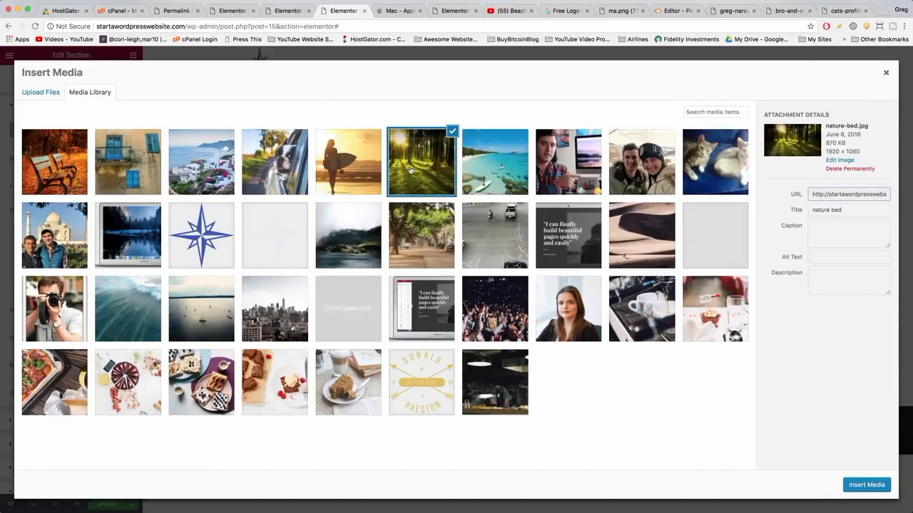
click(858, 487)
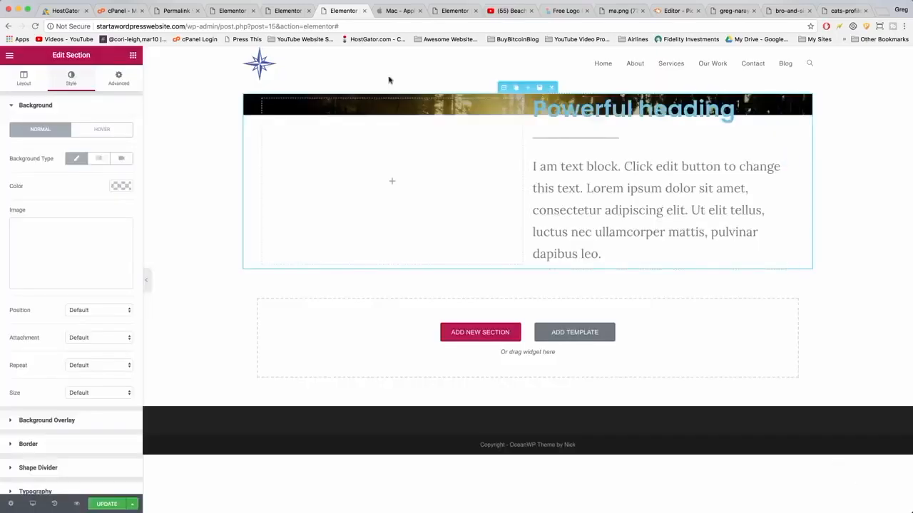
Stretch the section to full width and set its height to Fit To Screen.
click(23, 77)
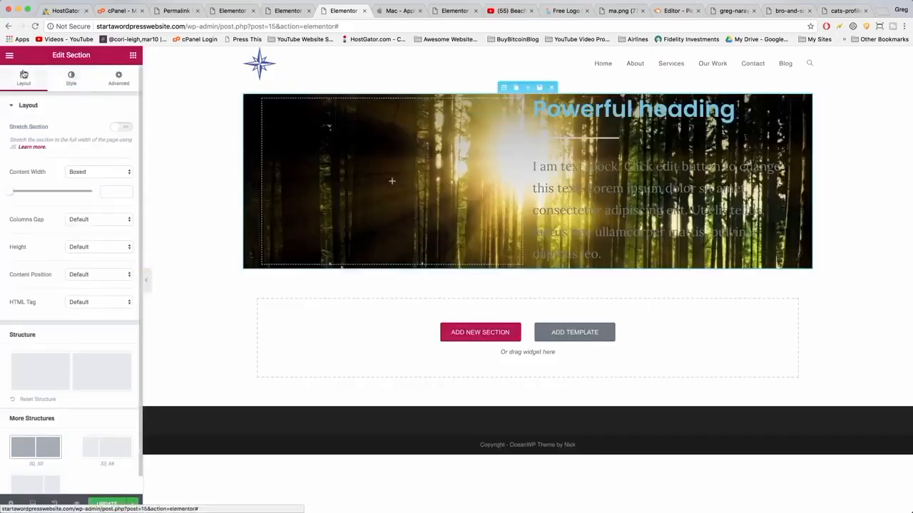
click(119, 127)
click(96, 246)
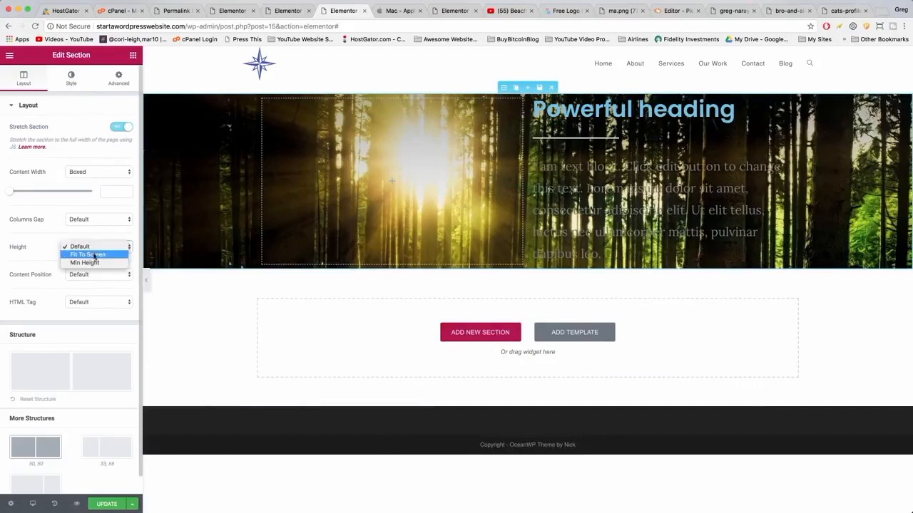
click(88, 254)
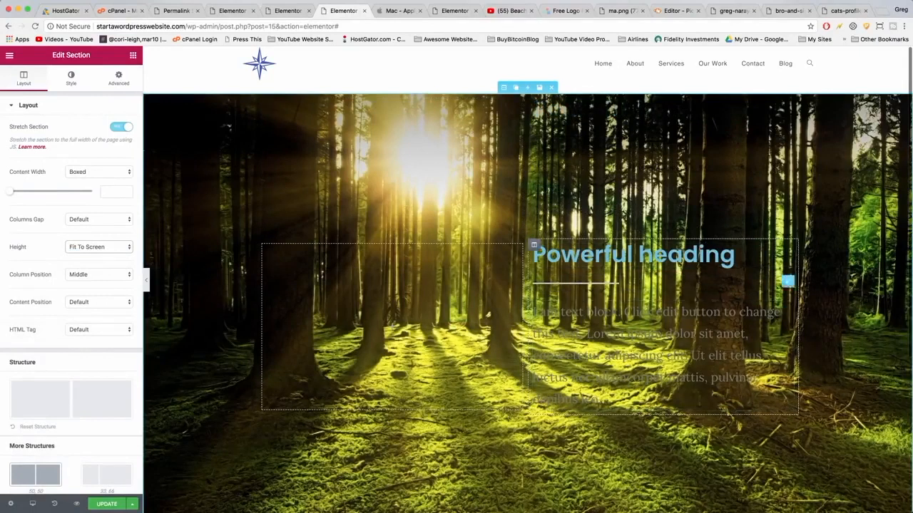
Give the right column a classic background with a white color.
mouse_move(534, 245)
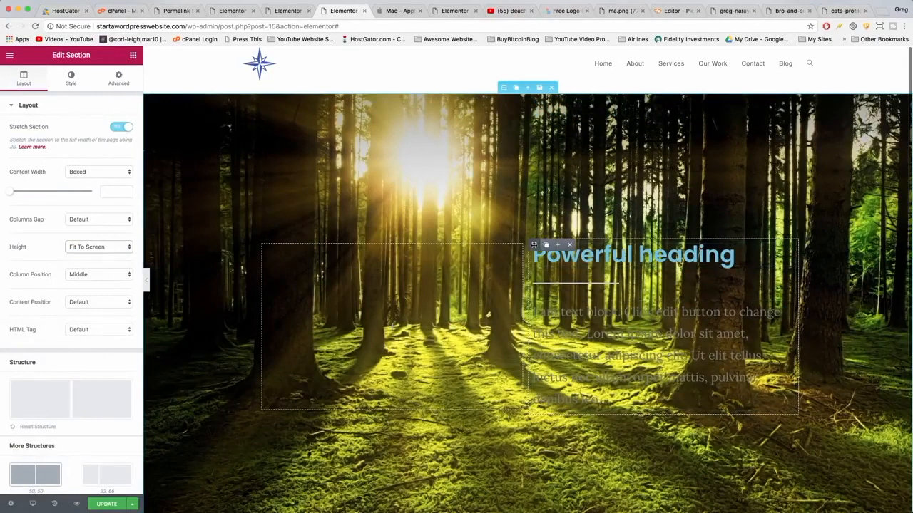
click(533, 245)
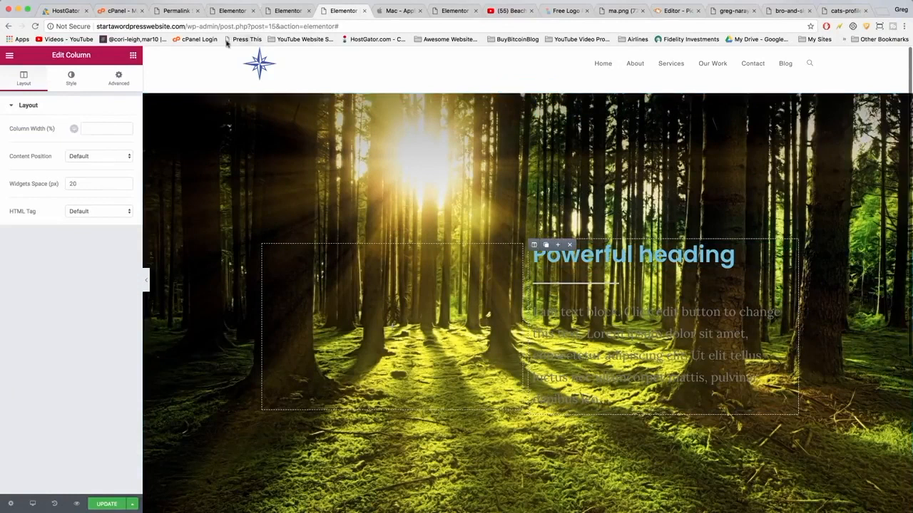
click(71, 79)
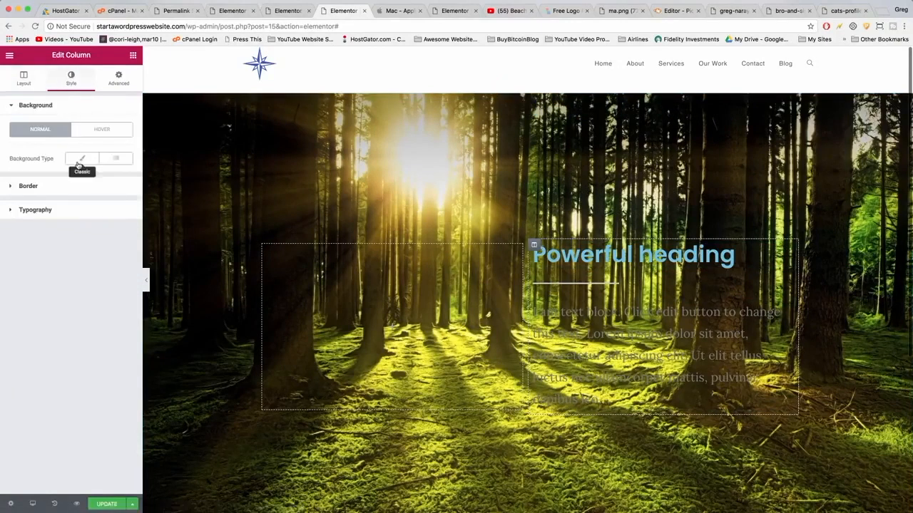
click(80, 163)
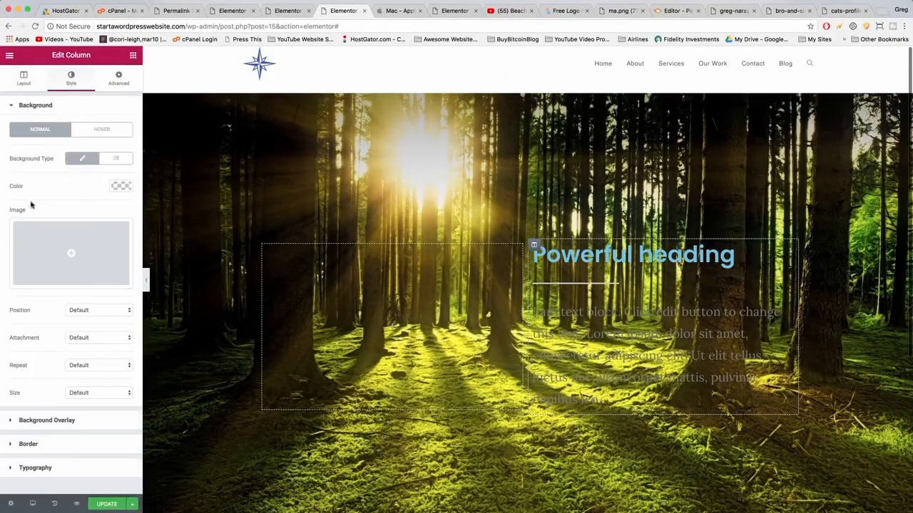
click(121, 187)
click(98, 298)
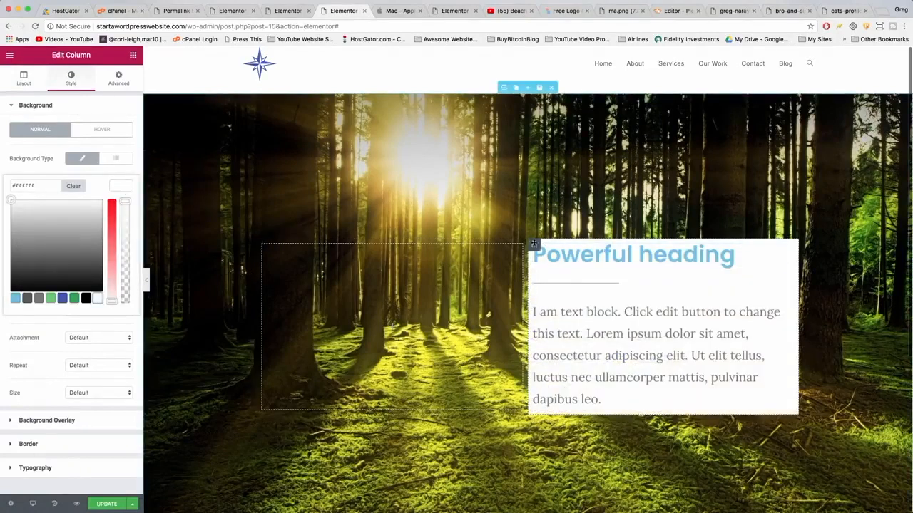
Set the column's margin to 60 on all sides and its padding to 20 on all sides.
mouse_move(536, 245)
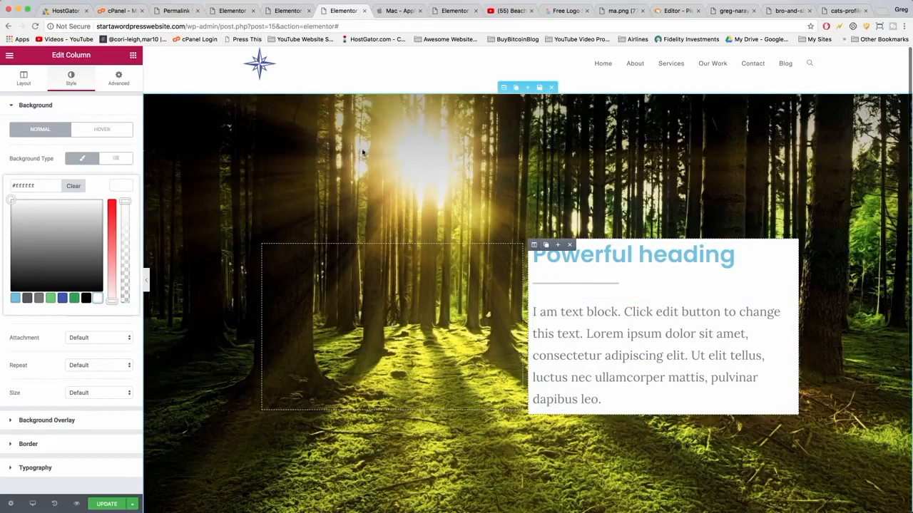
click(117, 76)
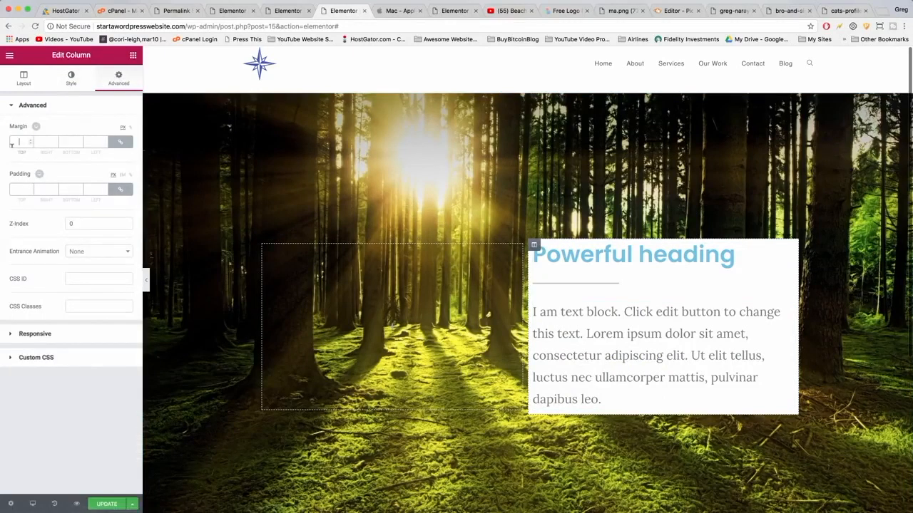
text(60)
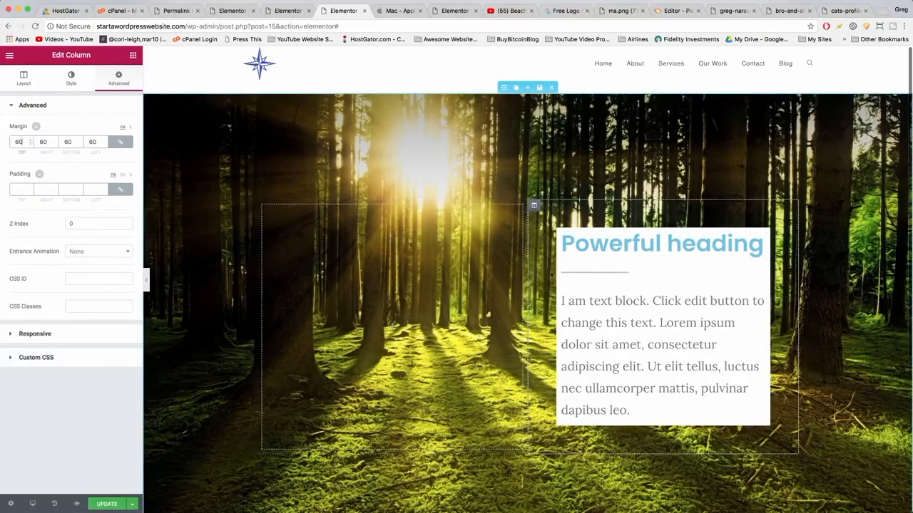
click(19, 188)
text(20)
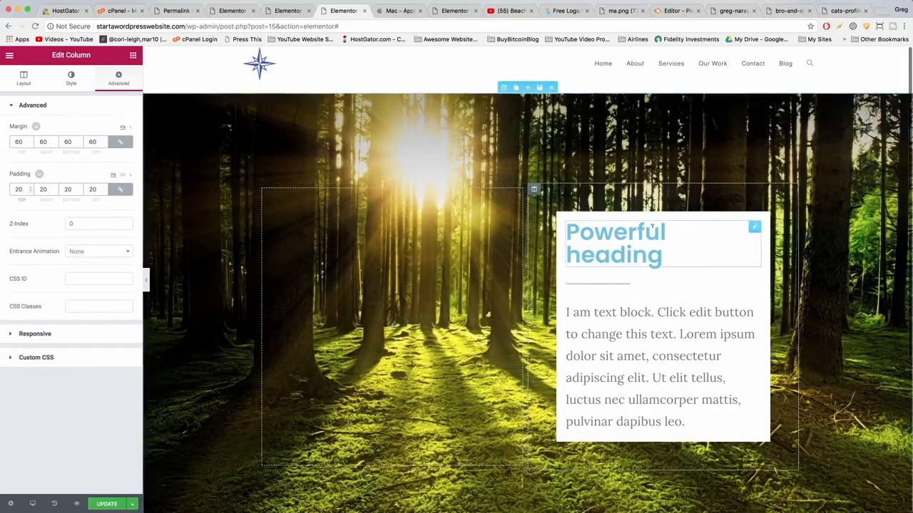
Set the heading's typography size to 42 and its text color to black, then update the page.
click(651, 252)
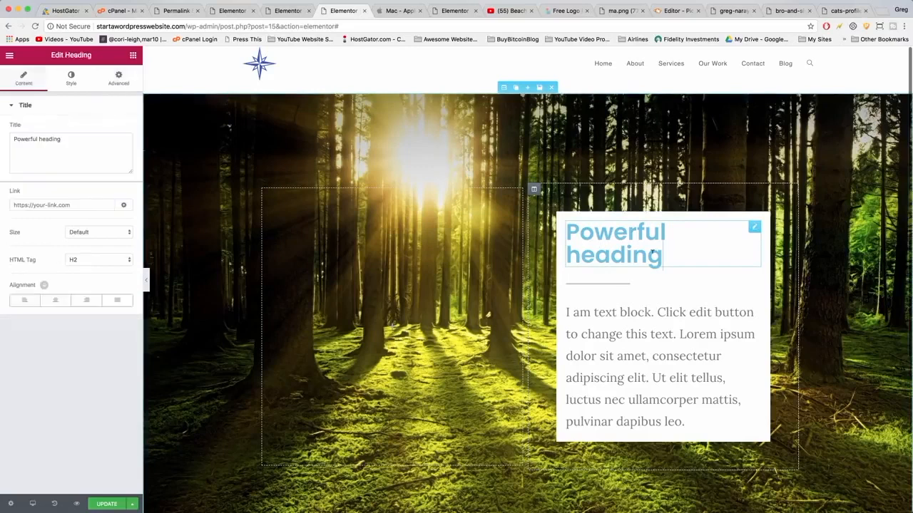
click(70, 77)
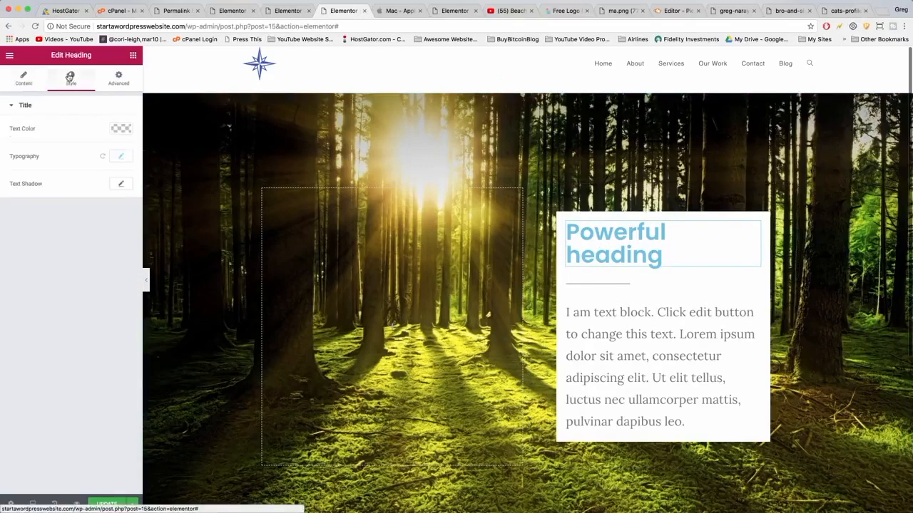
click(121, 158)
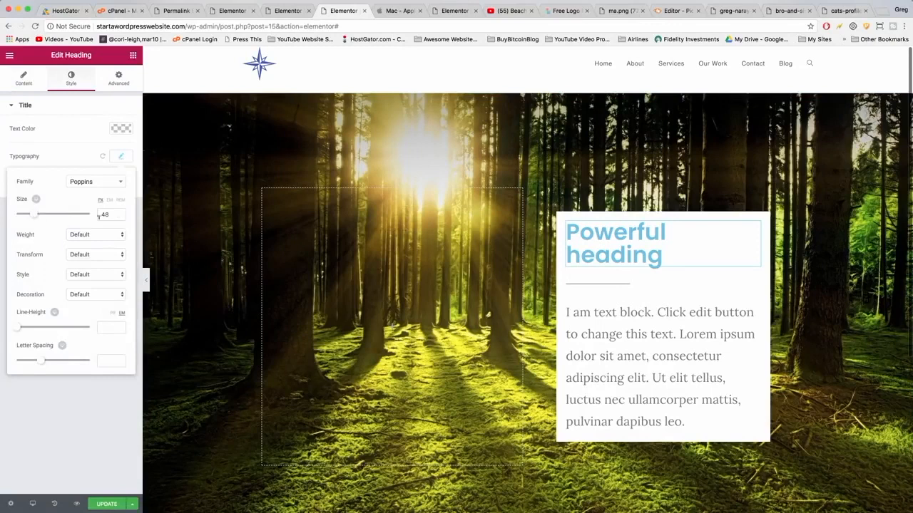
text(42)
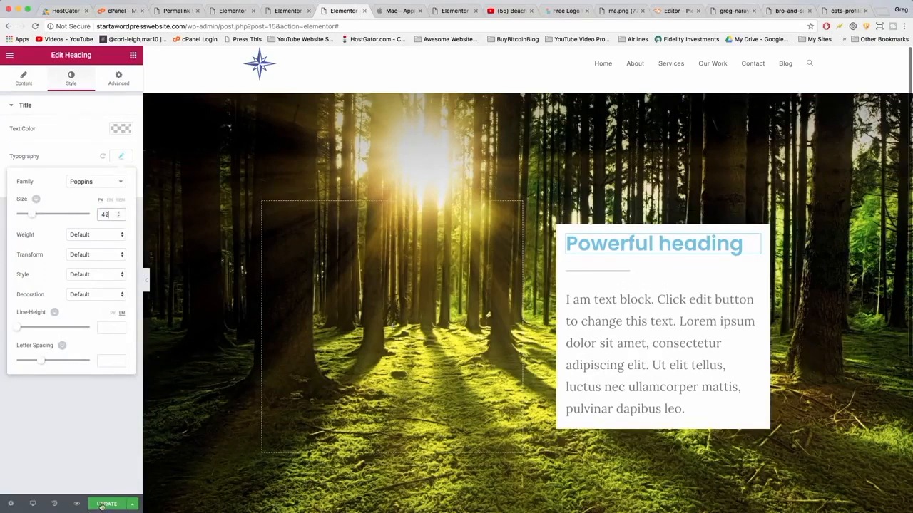
click(121, 128)
click(85, 241)
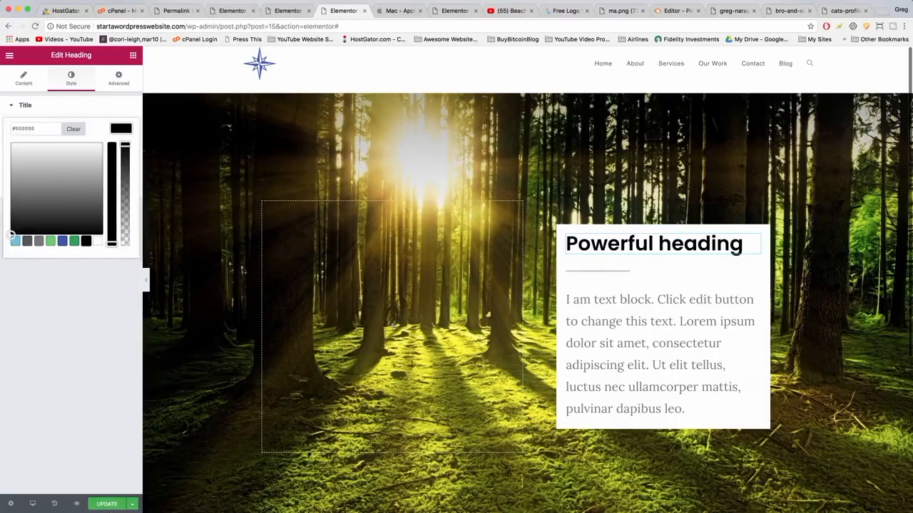
click(107, 504)
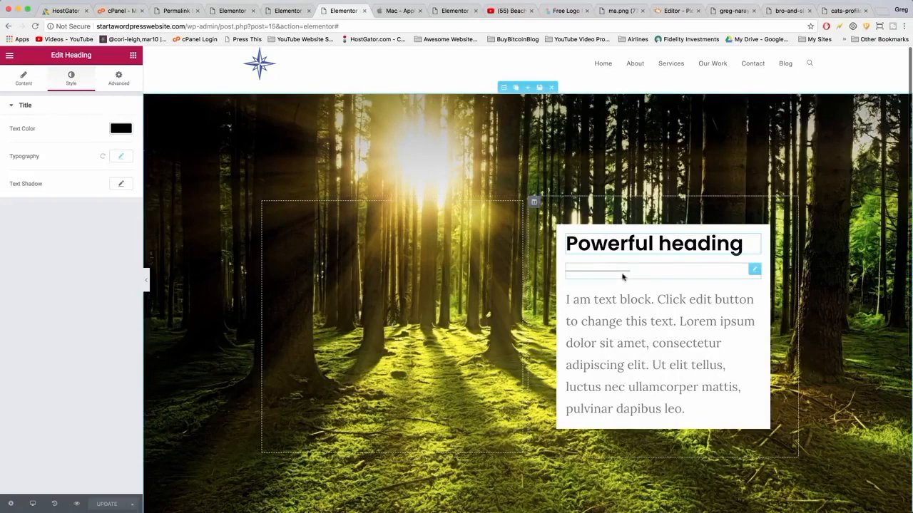
Review the heading and text widgets inside the white column across the section.
click(686, 415)
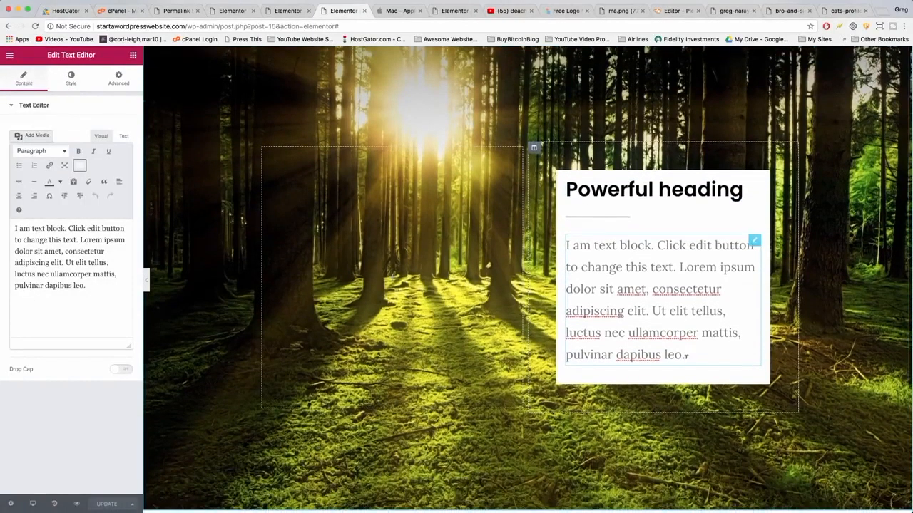
click(564, 186)
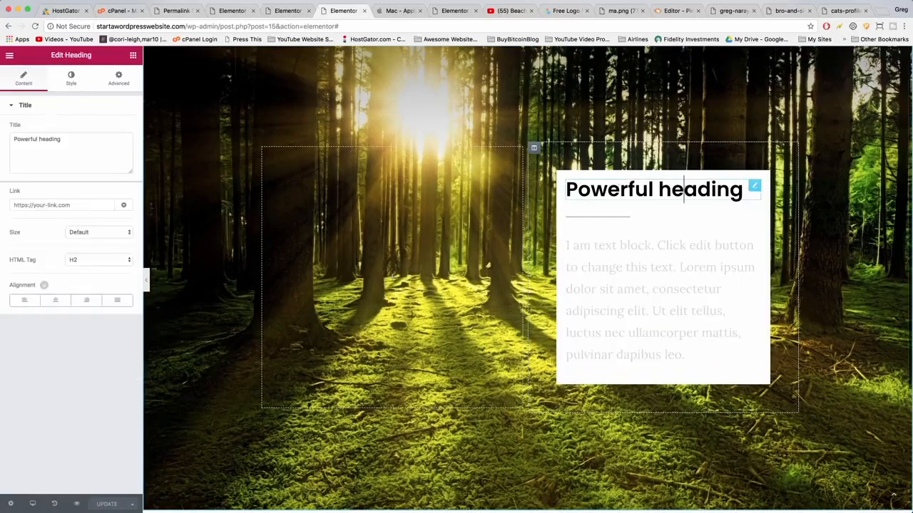
double_click(693, 194)
click(621, 194)
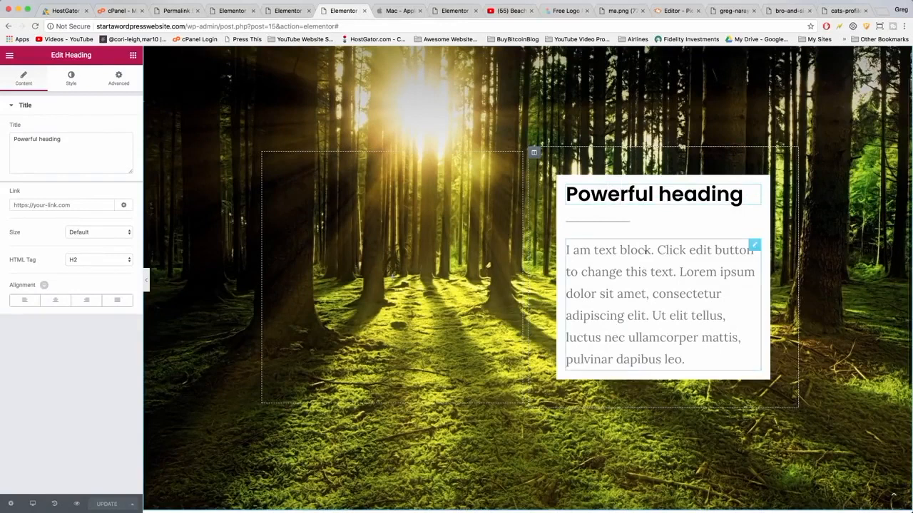
click(674, 291)
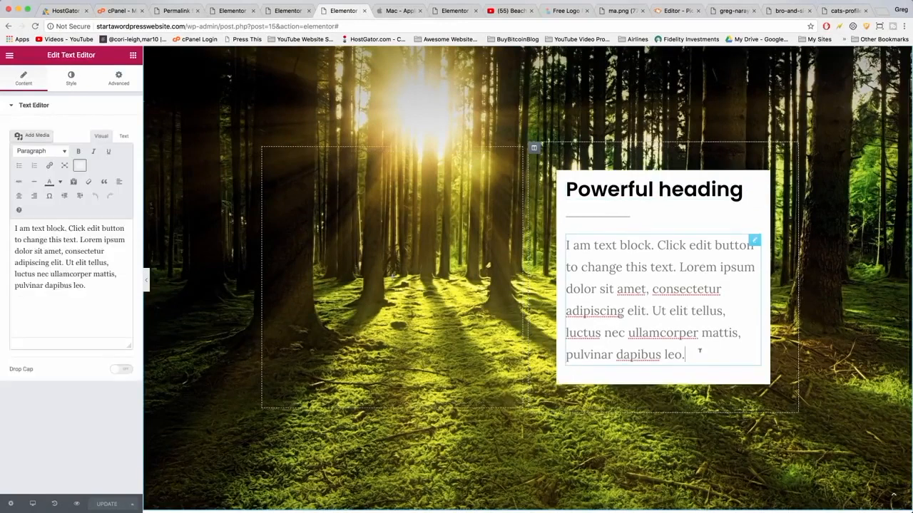
scroll(699, 351, up, 2)
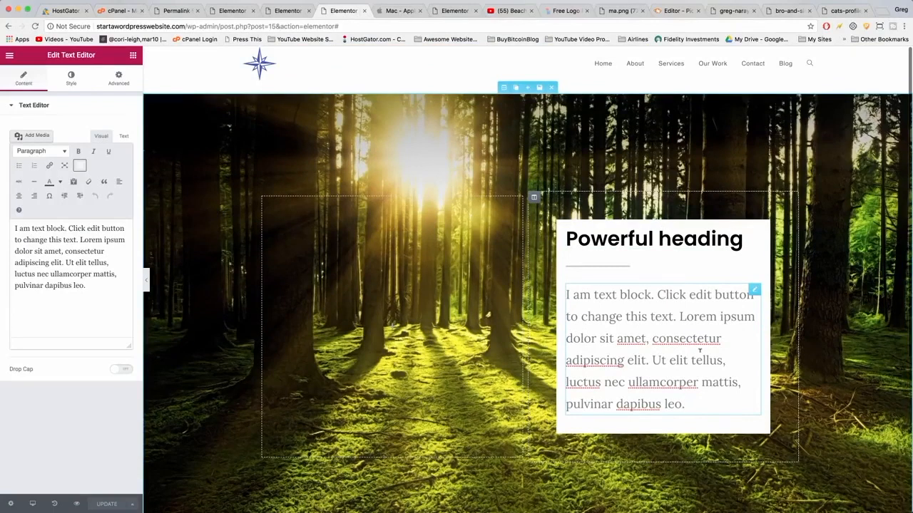
scroll(699, 349, down, 5)
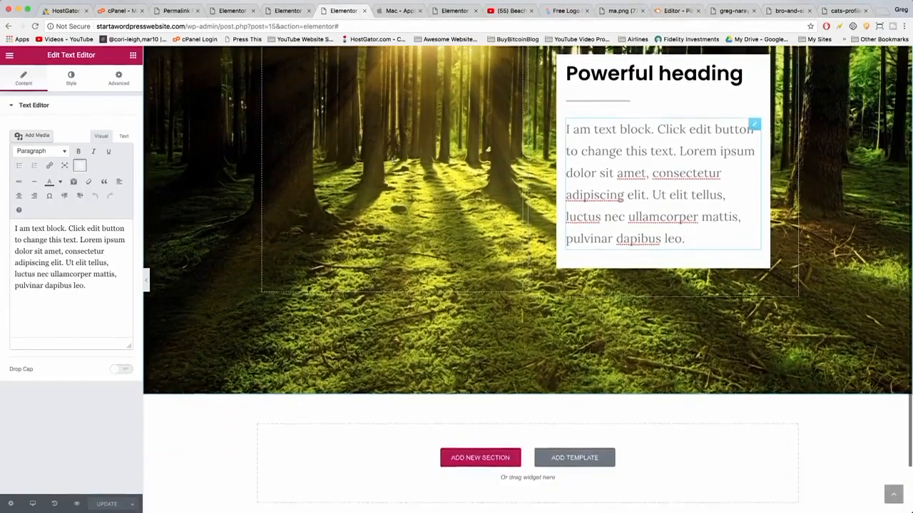
scroll(700, 353, up, 5)
scroll(700, 355, down, 8)
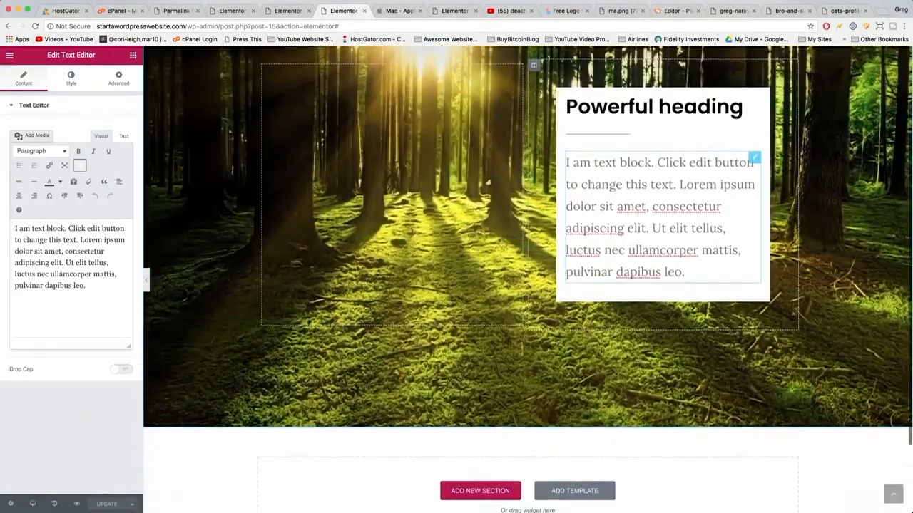
scroll(699, 355, up, 8)
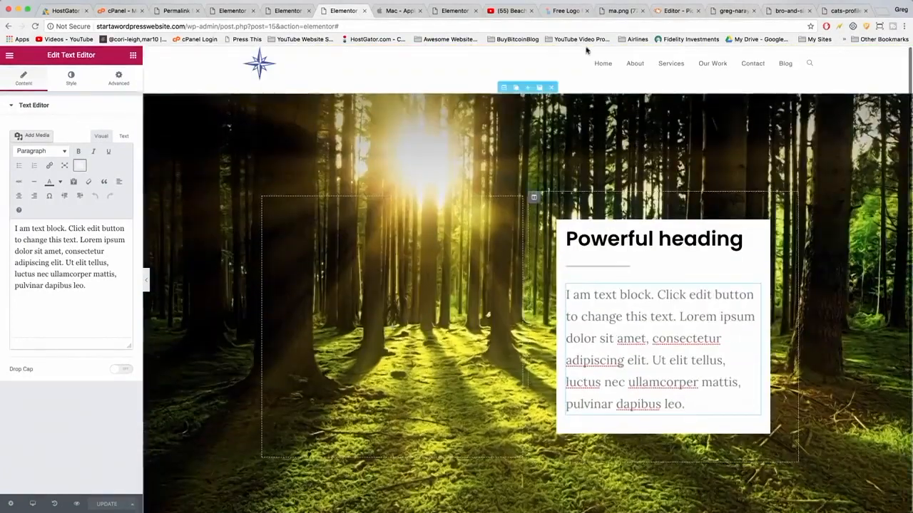
click(554, 147)
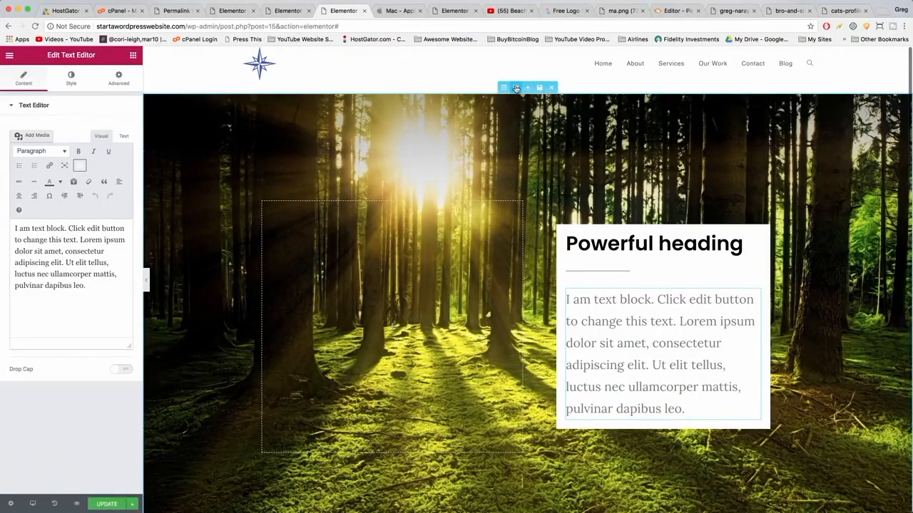
Duplicate the section and, in the copy, delete the empty left column and add a new column so the content box sits left.
click(516, 87)
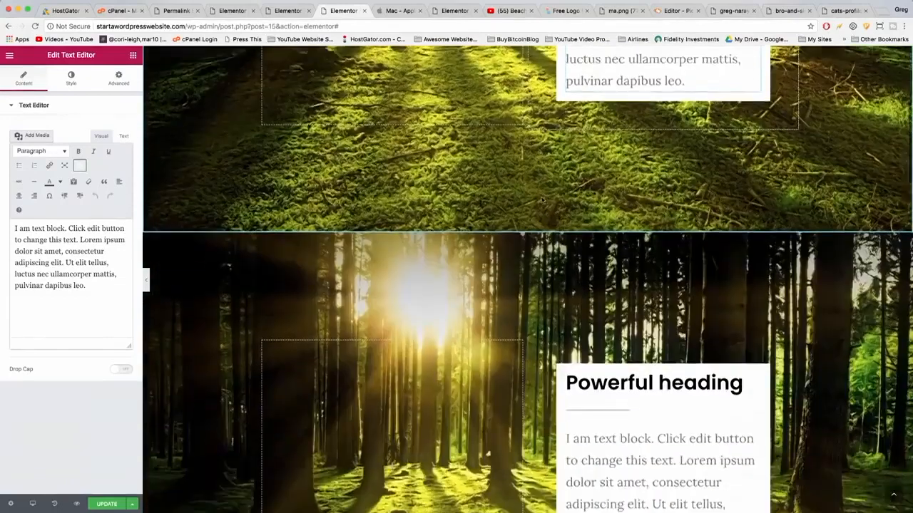
scroll(540, 200, down, 5)
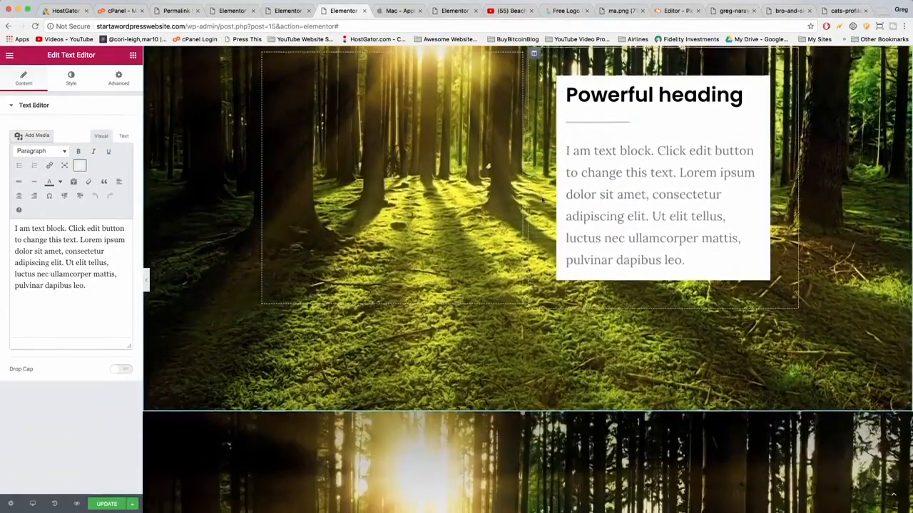
scroll(543, 201, up, 1)
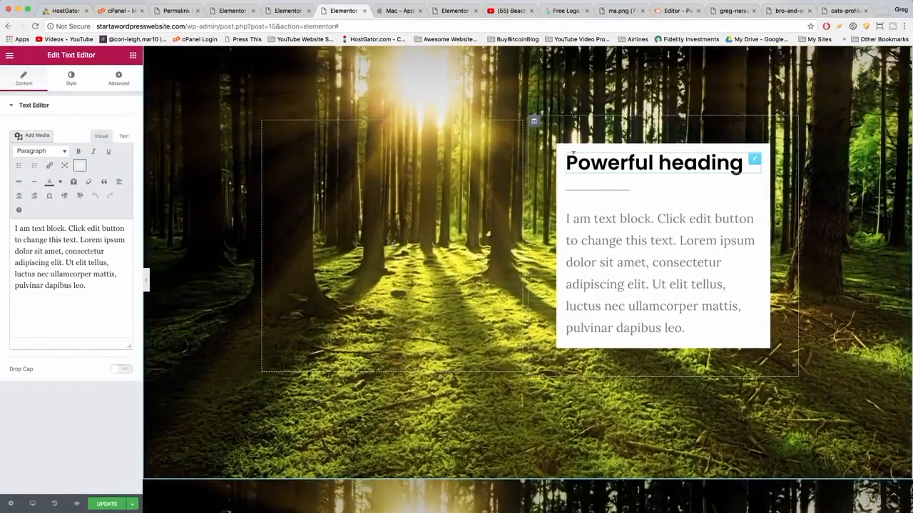
scroll(483, 161, up, 2)
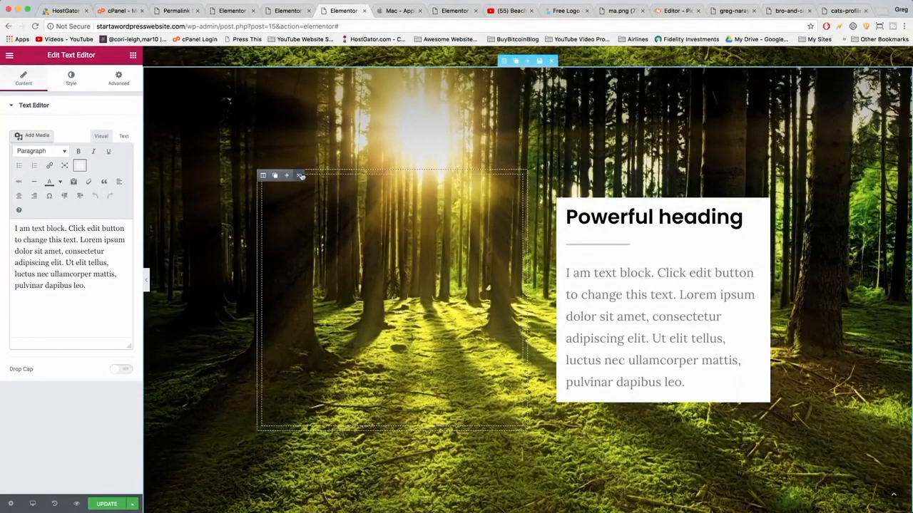
click(300, 176)
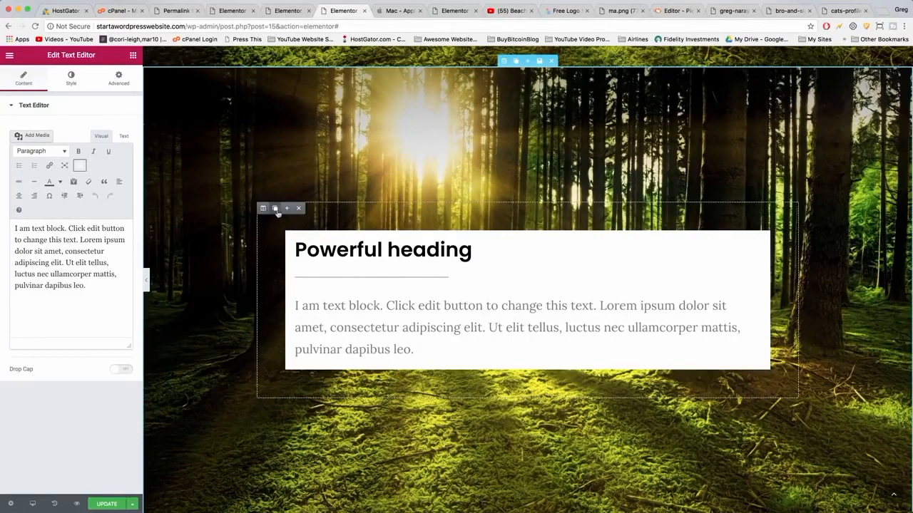
click(286, 209)
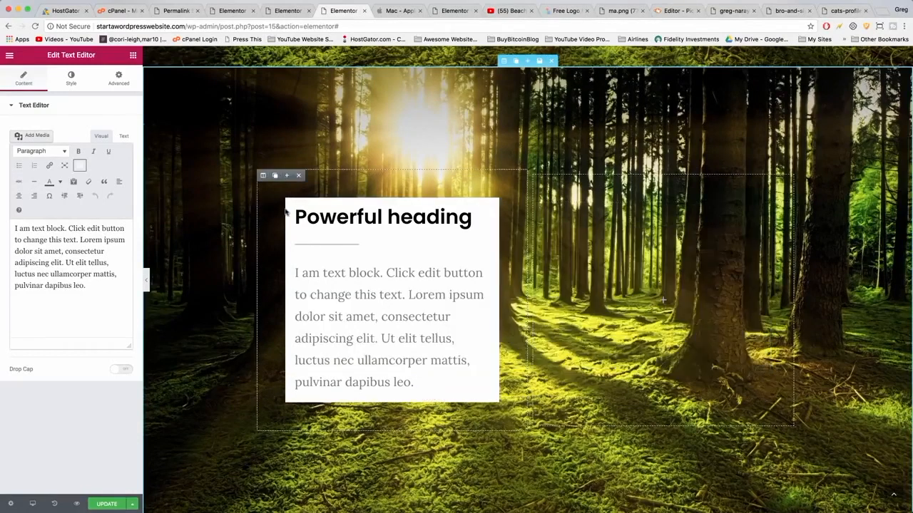
In the other forest section, delete the empty left column and add a new column so its content box moves left.
scroll(554, 247, down, 3)
scroll(554, 246, up, 3)
scroll(554, 247, up, 1)
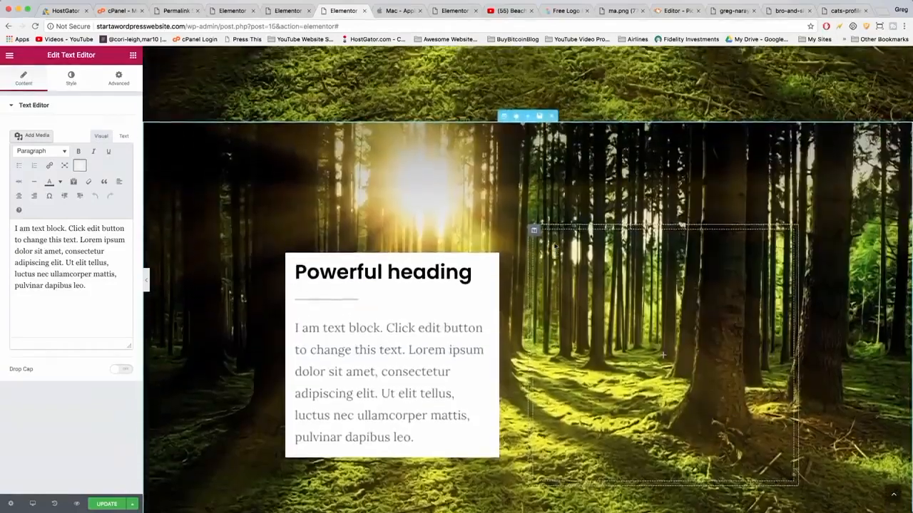
scroll(555, 247, down, 15)
scroll(555, 247, down, 5)
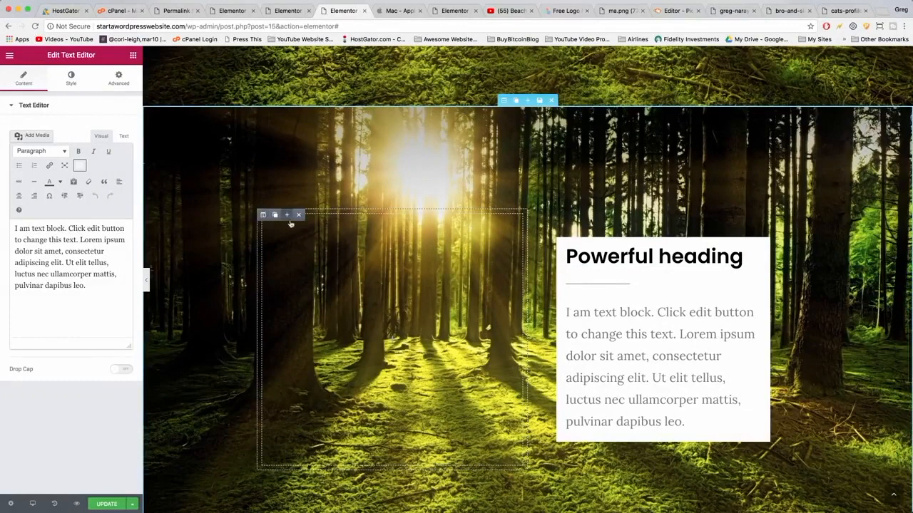
click(298, 215)
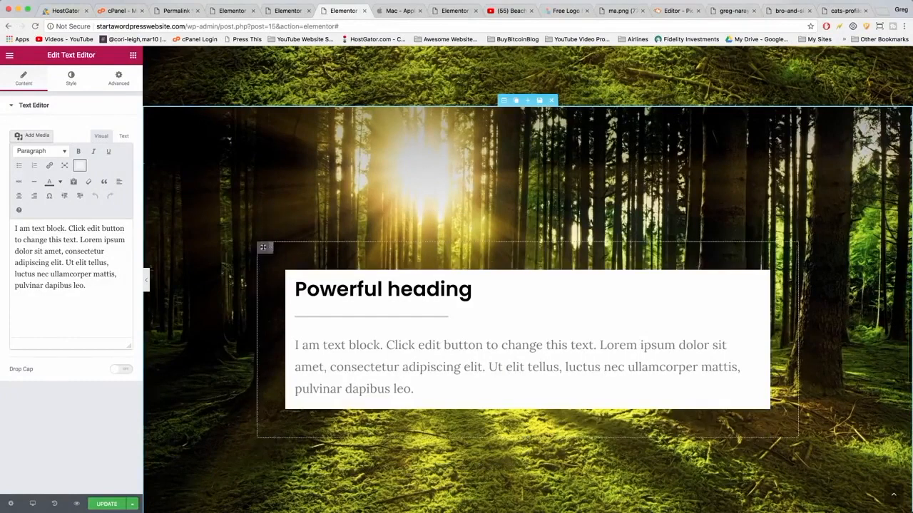
click(289, 248)
scroll(462, 264, down, 5)
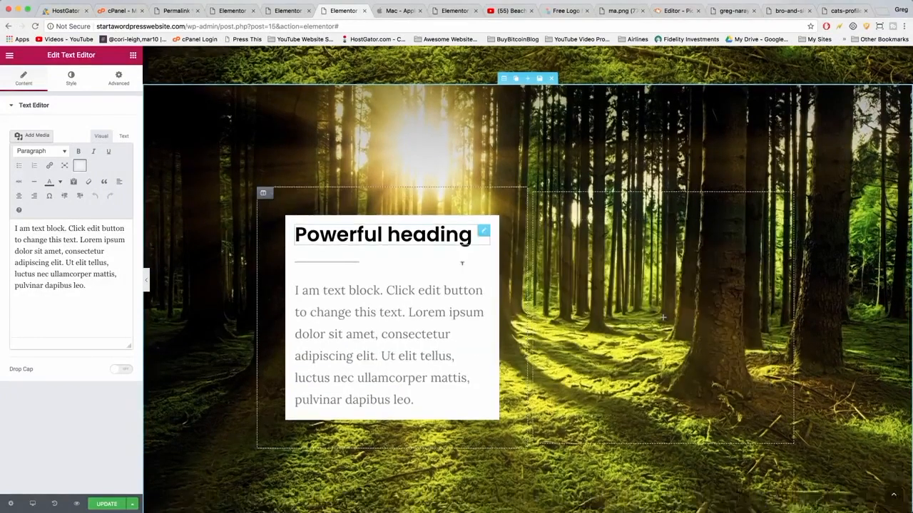
scroll(462, 267, up, 15)
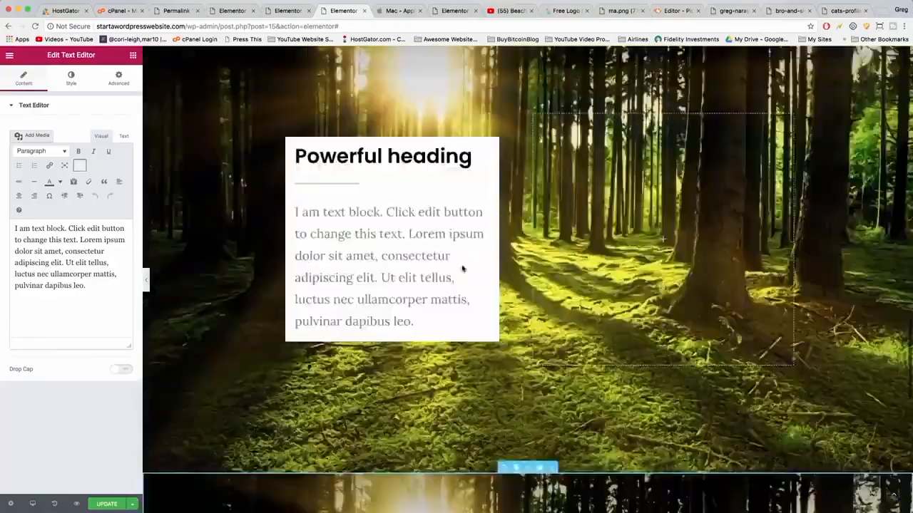
Replace the second section's forest background image with the red benches photo from the media library.
scroll(462, 268, down, 5)
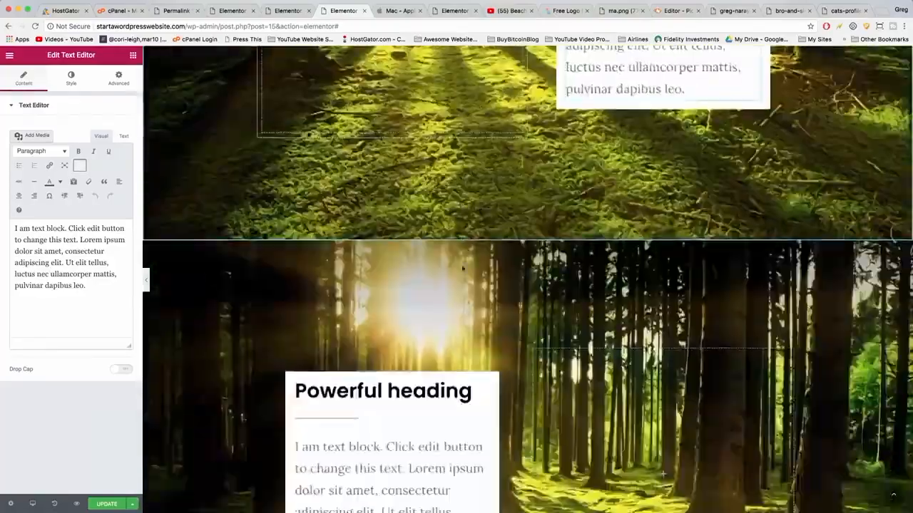
scroll(462, 269, up, 3)
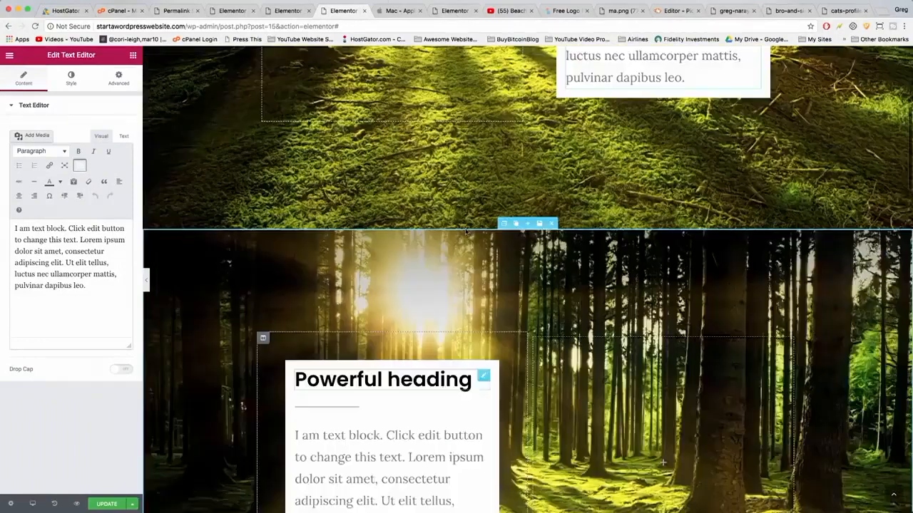
scroll(464, 250, down, 3)
scroll(466, 232, down, 1)
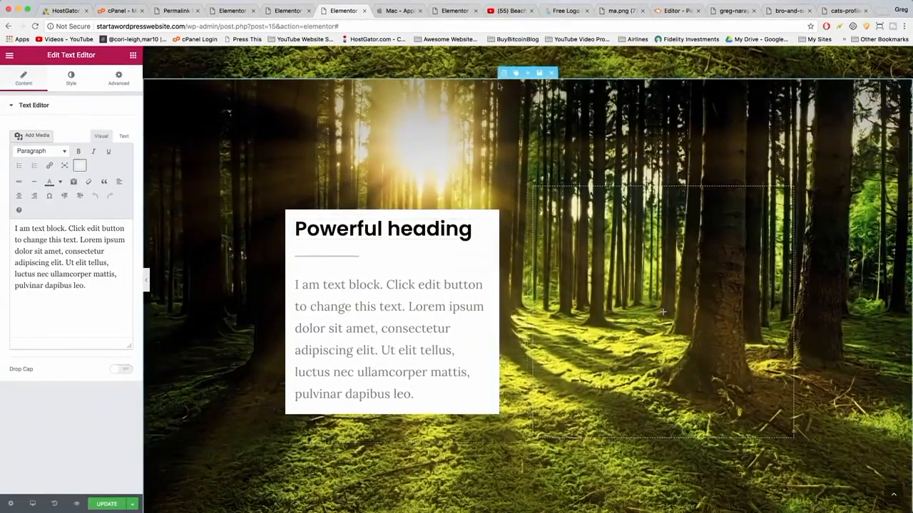
click(502, 73)
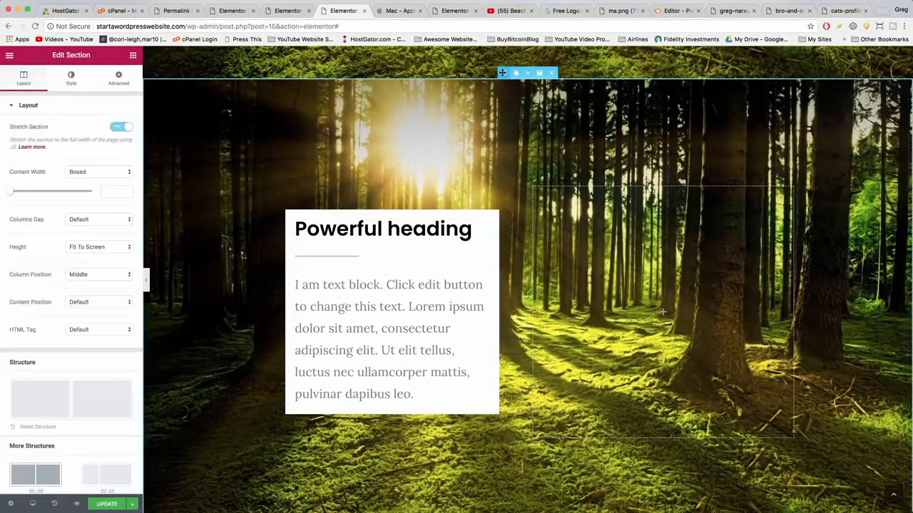
click(71, 77)
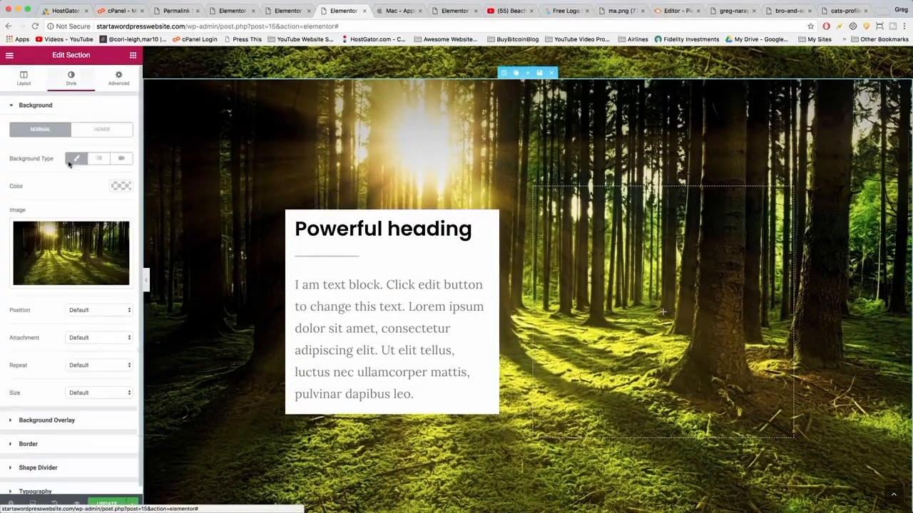
click(72, 250)
click(64, 161)
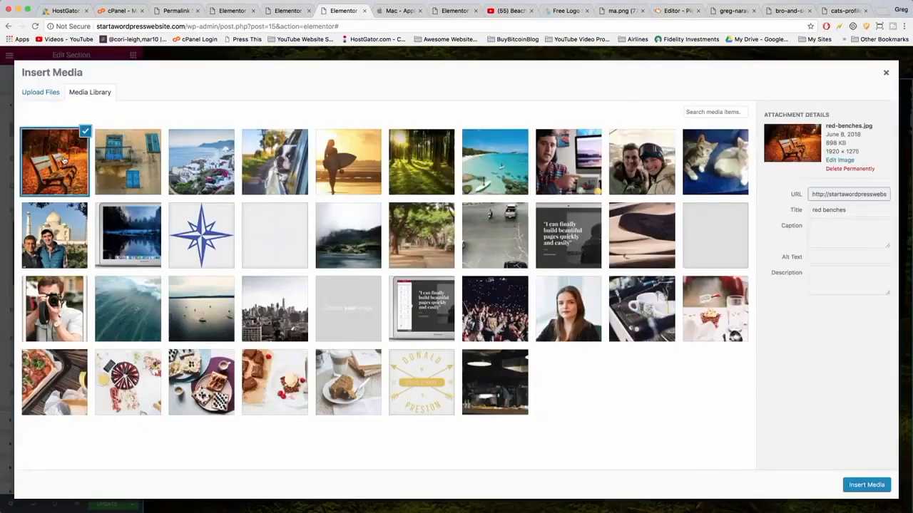
click(859, 488)
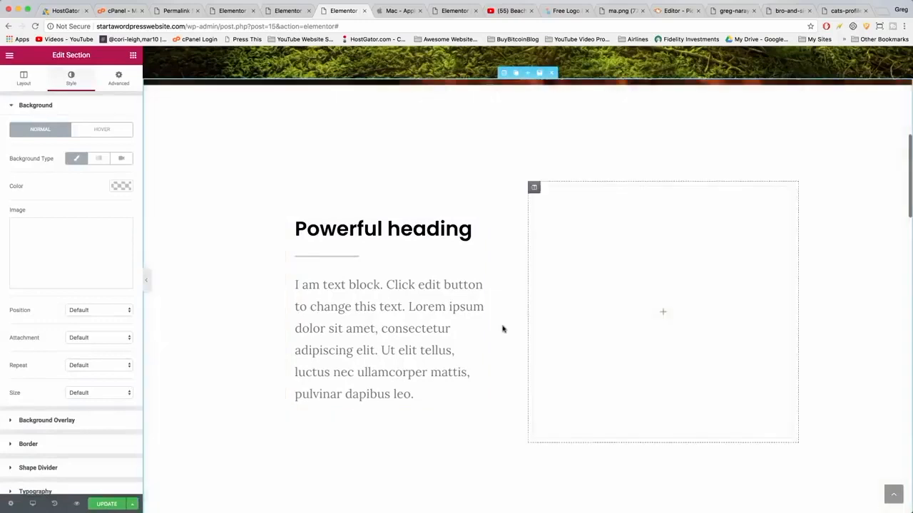
Set the red benches section's background size to Cover.
scroll(421, 271, down, 5)
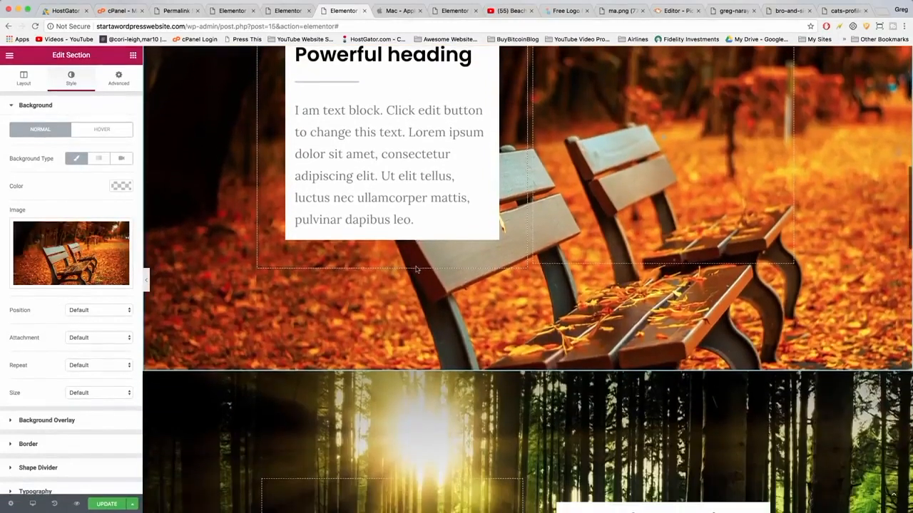
scroll(417, 270, up, 5)
scroll(417, 269, up, 1)
scroll(417, 270, down, 5)
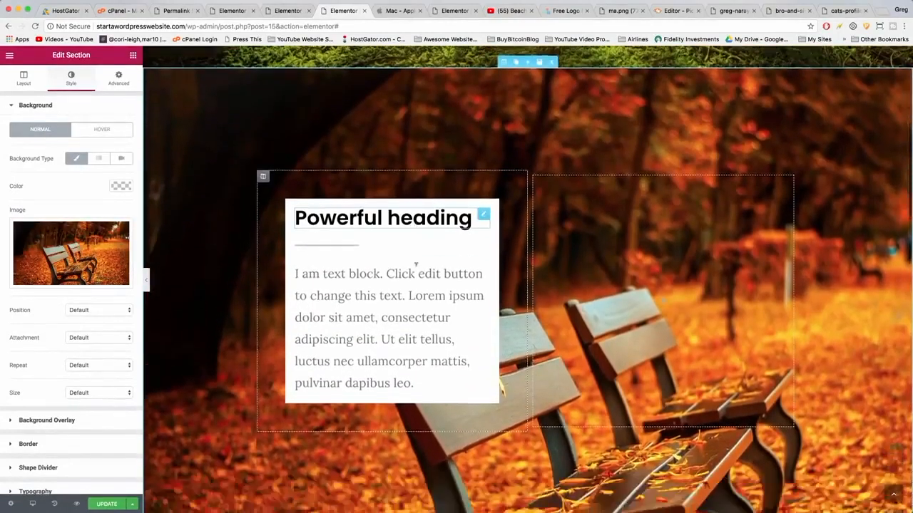
scroll(417, 270, up, 2)
scroll(417, 270, up, 1)
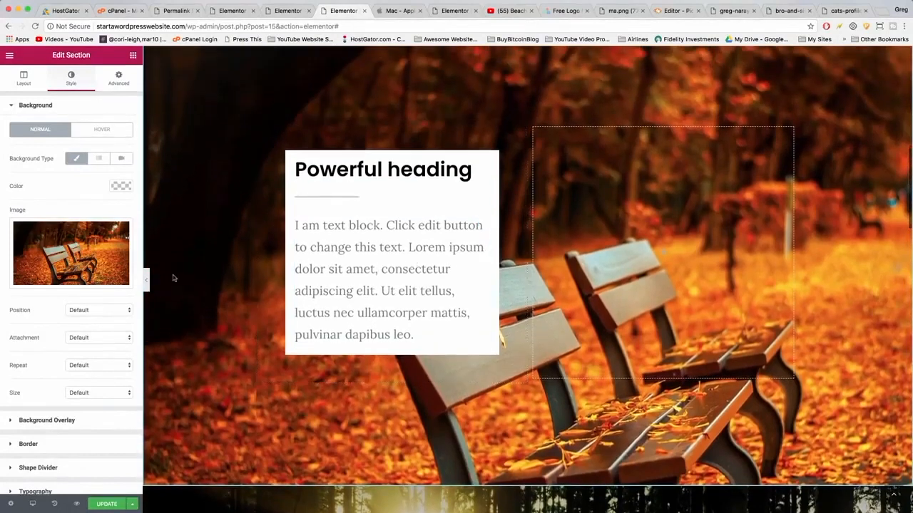
click(89, 398)
click(90, 409)
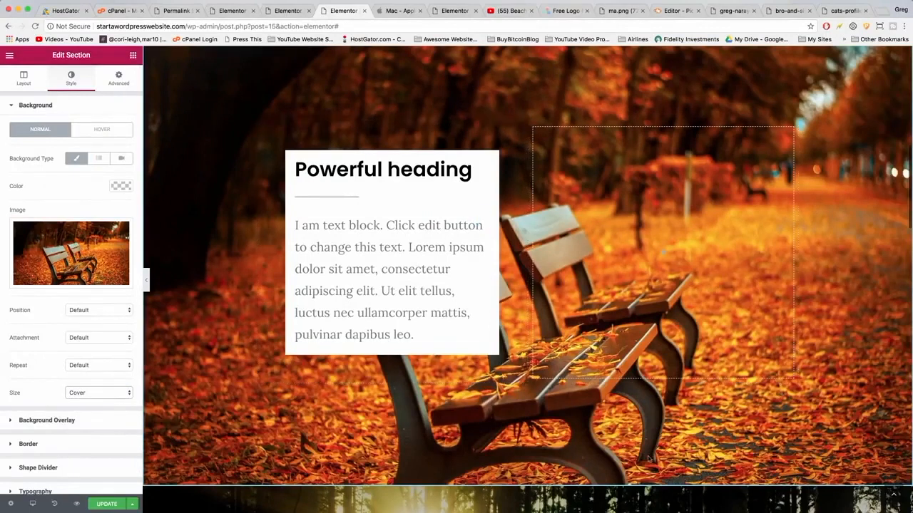
Try setting the top forest section's background size to Contain.
scroll(646, 450, up, 2)
scroll(606, 439, down, 4)
scroll(561, 430, up, 10)
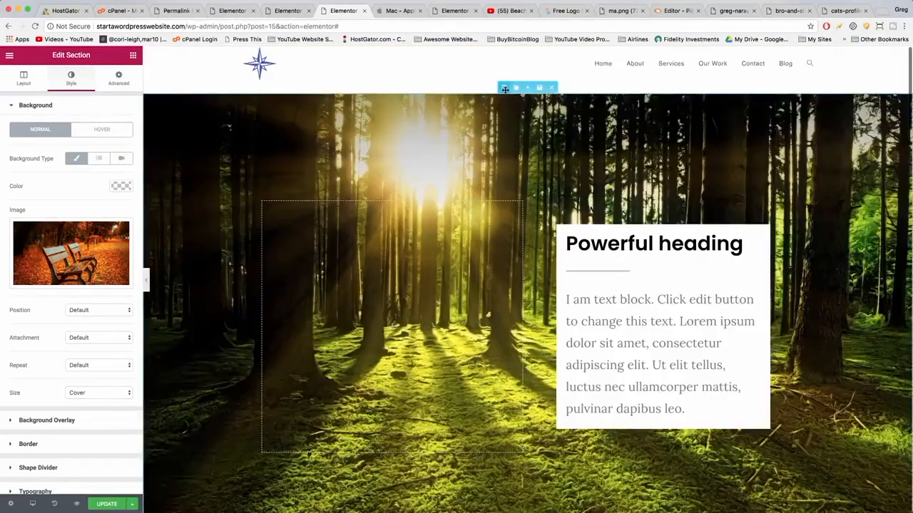
click(504, 88)
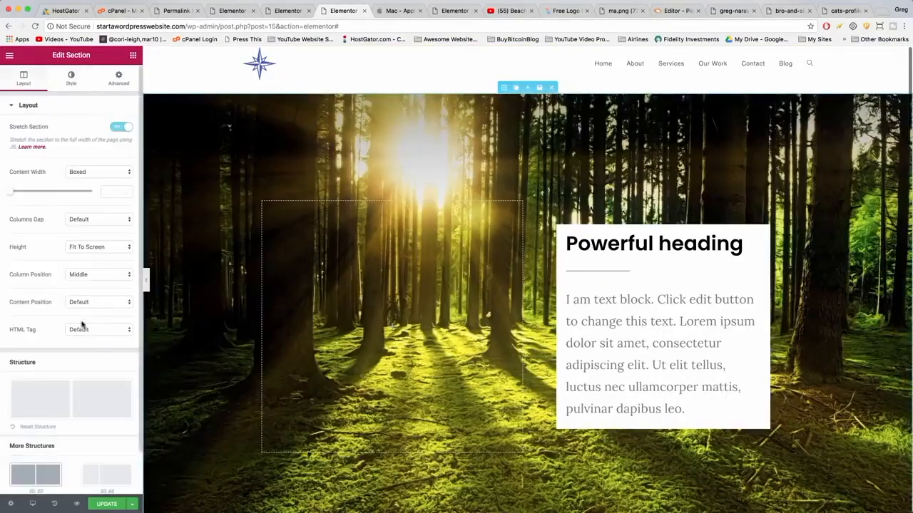
click(71, 79)
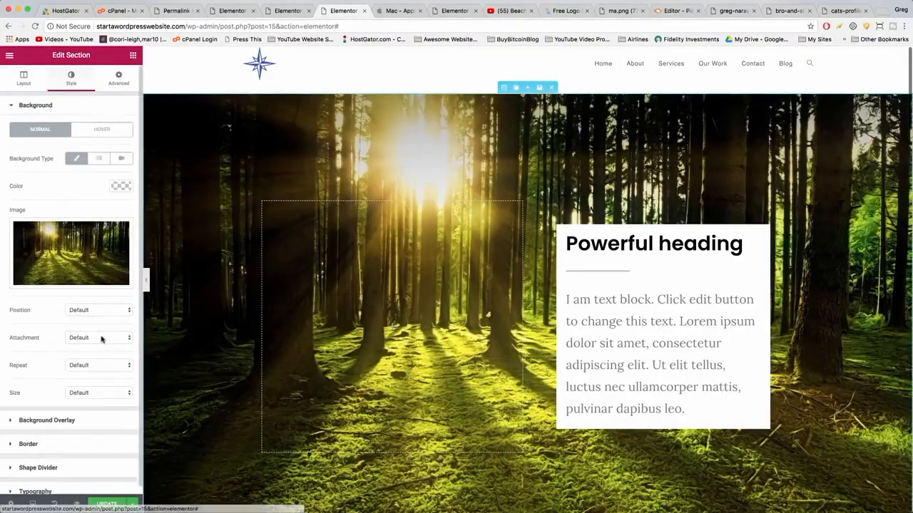
click(103, 394)
click(80, 417)
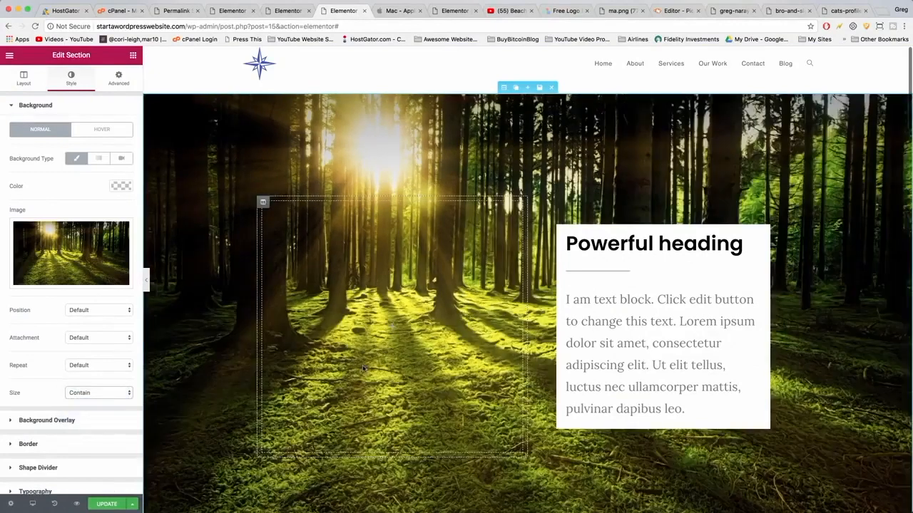
Set the top forest section's background repeat to No-repeat and its size to Cover.
scroll(362, 367, down, 1)
scroll(363, 368, down, 5)
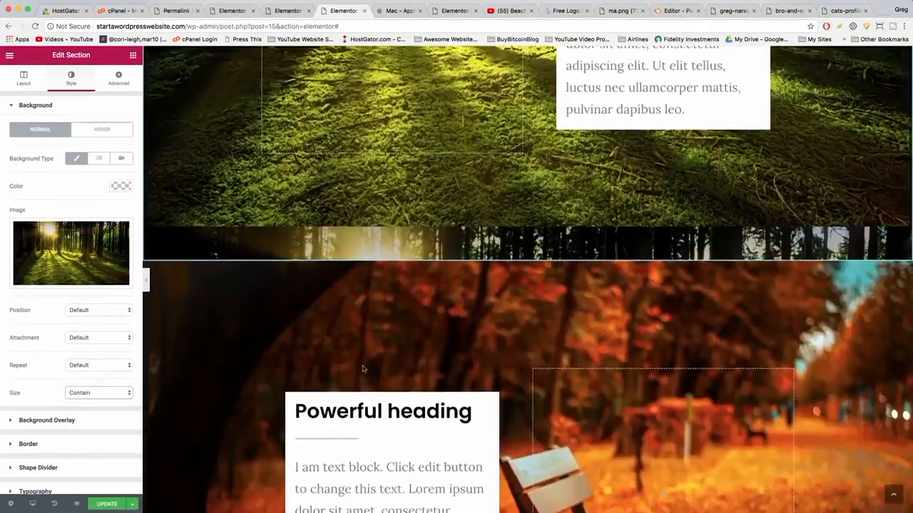
scroll(363, 368, up, 3)
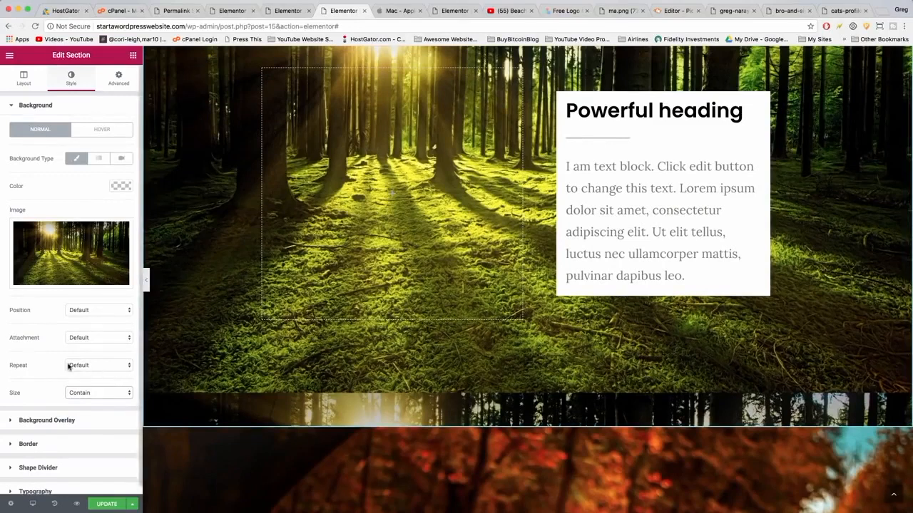
click(82, 366)
click(87, 372)
scroll(334, 319, down, 3)
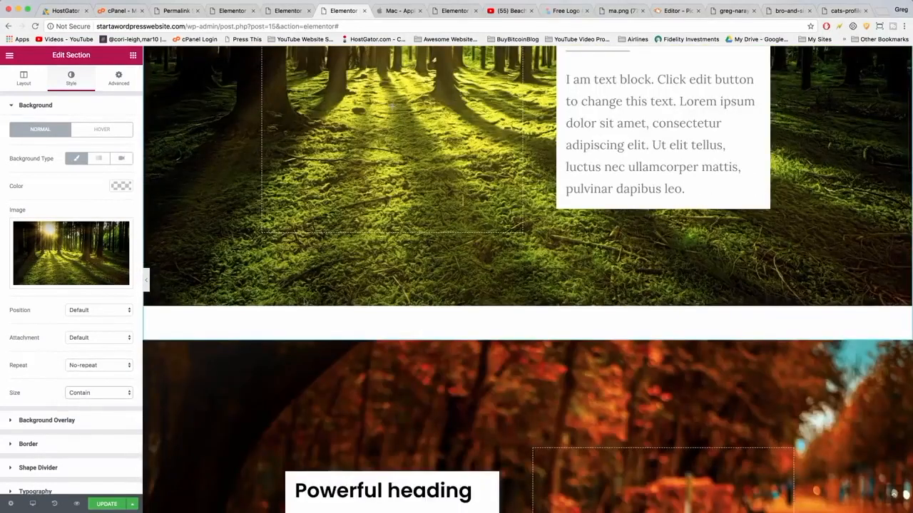
click(80, 392)
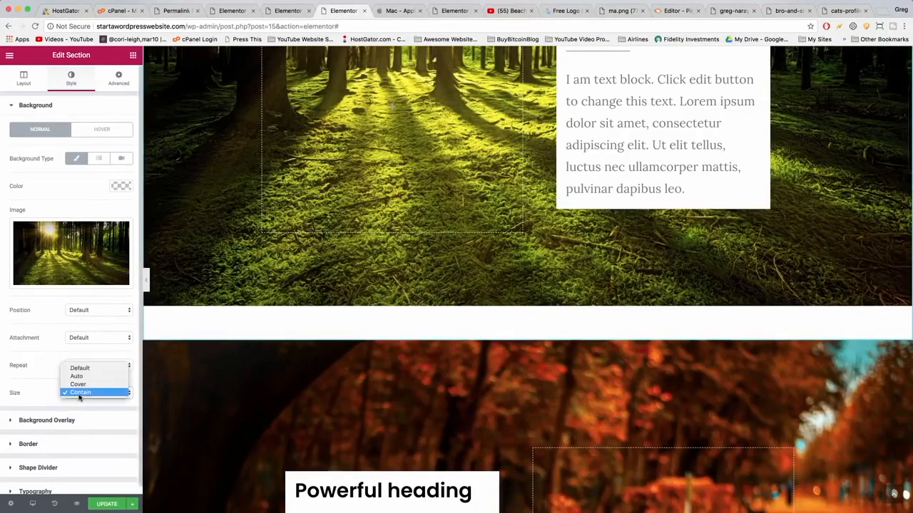
click(78, 384)
Replace the third section's forest background image with the blue windows photo.
scroll(378, 356, down, 1)
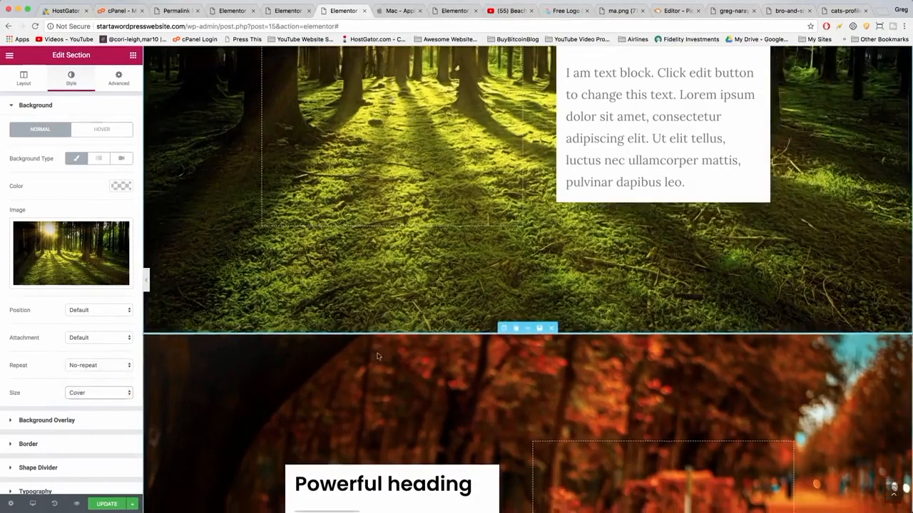
scroll(378, 356, down, 20)
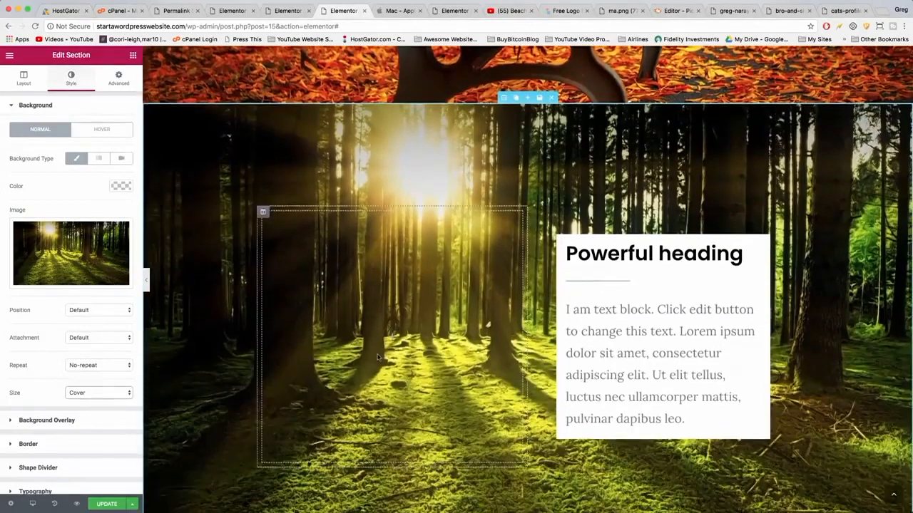
scroll(378, 356, down, 2)
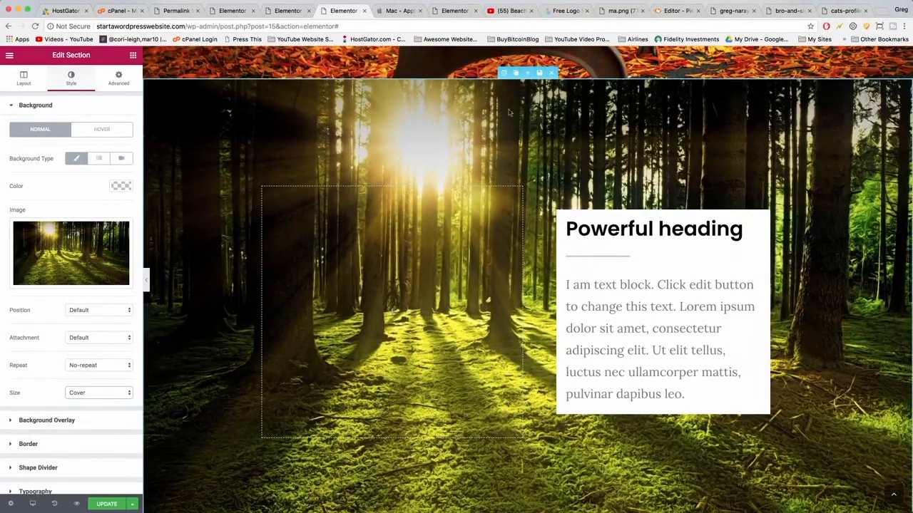
click(508, 72)
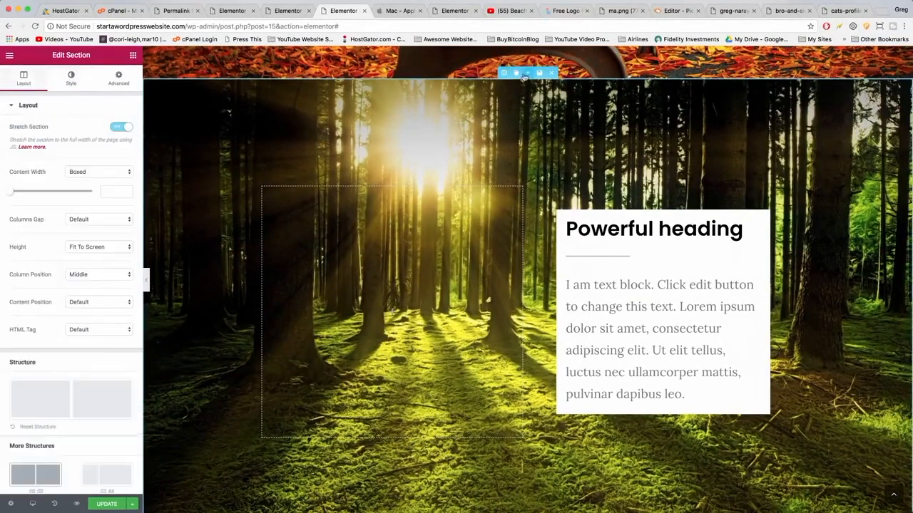
click(71, 77)
click(62, 248)
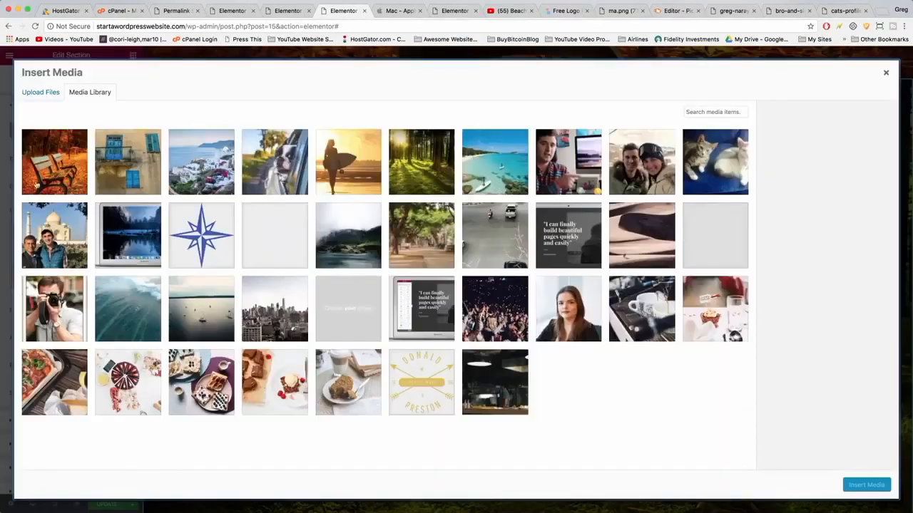
click(130, 169)
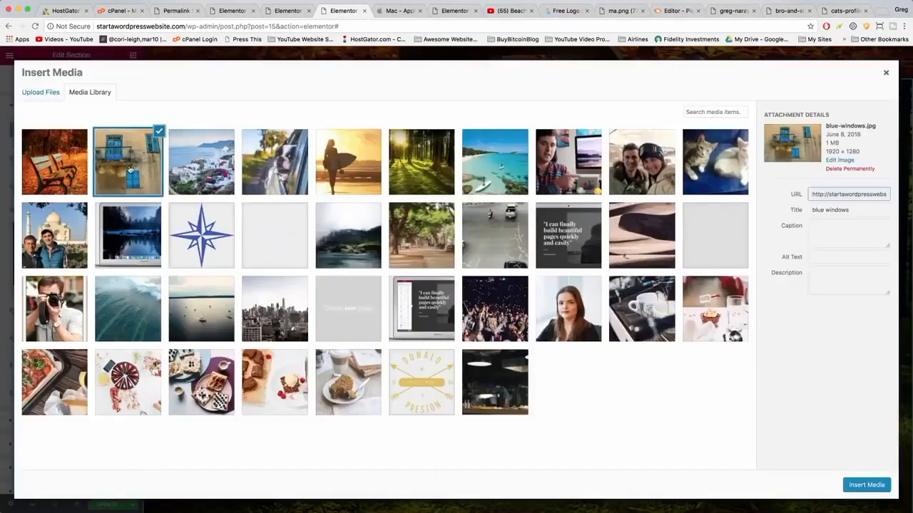
click(865, 484)
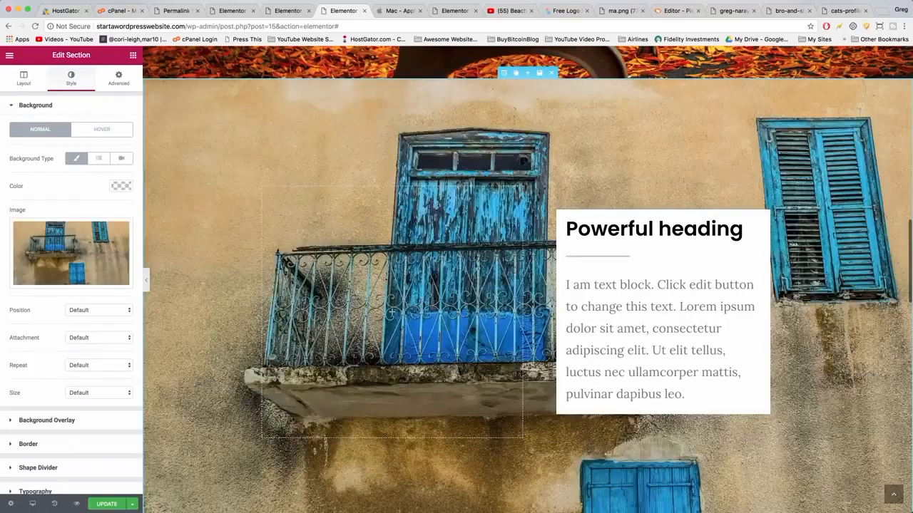
Set the blue windows section's background repeat to No-repeat and size to Cover.
click(88, 367)
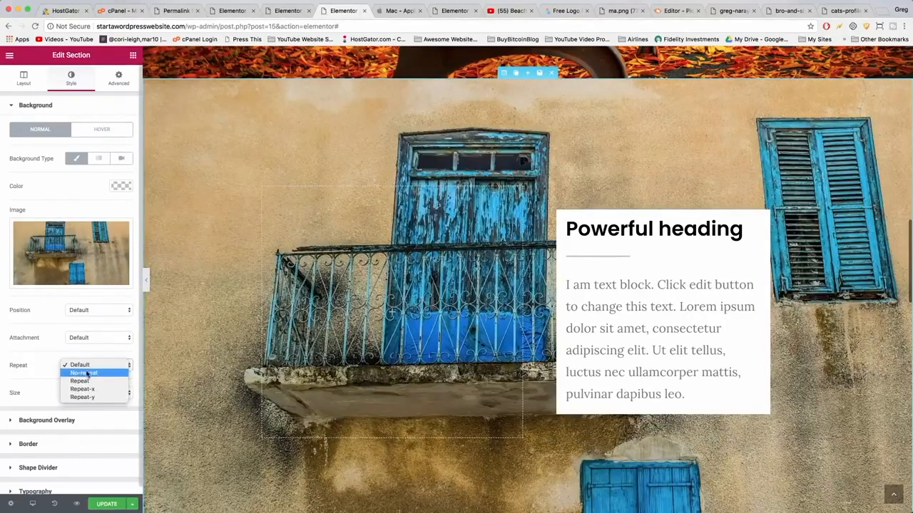
click(89, 367)
click(92, 394)
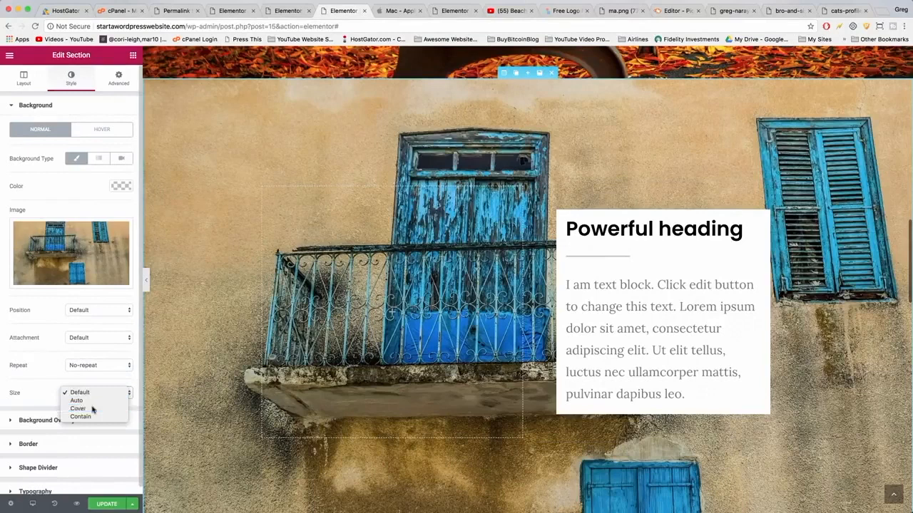
click(92, 410)
Replace the fourth section's forest background image with the santorini photo.
scroll(243, 385, down, 1)
scroll(243, 385, down, 4)
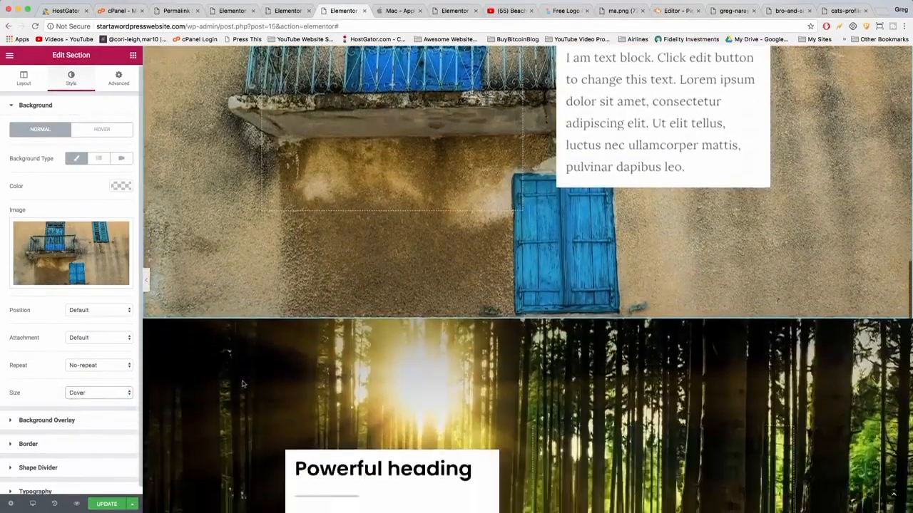
scroll(505, 150, down, 3)
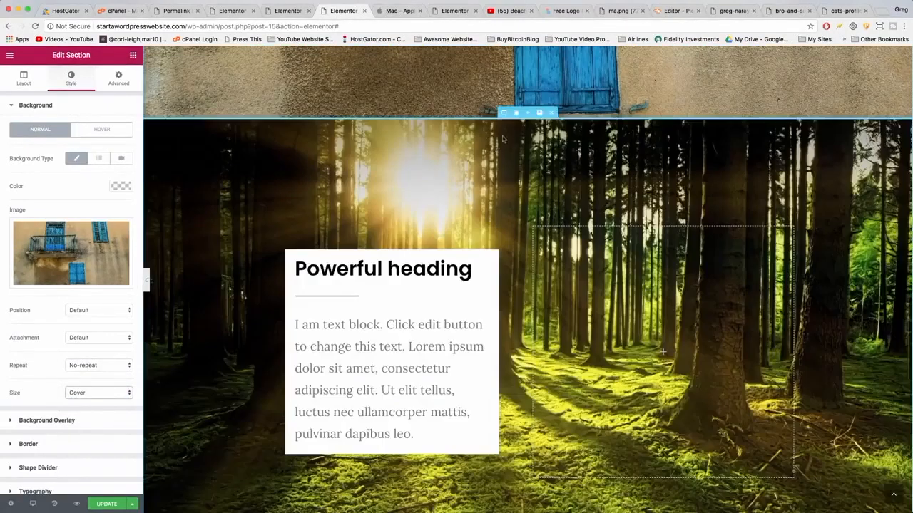
click(503, 114)
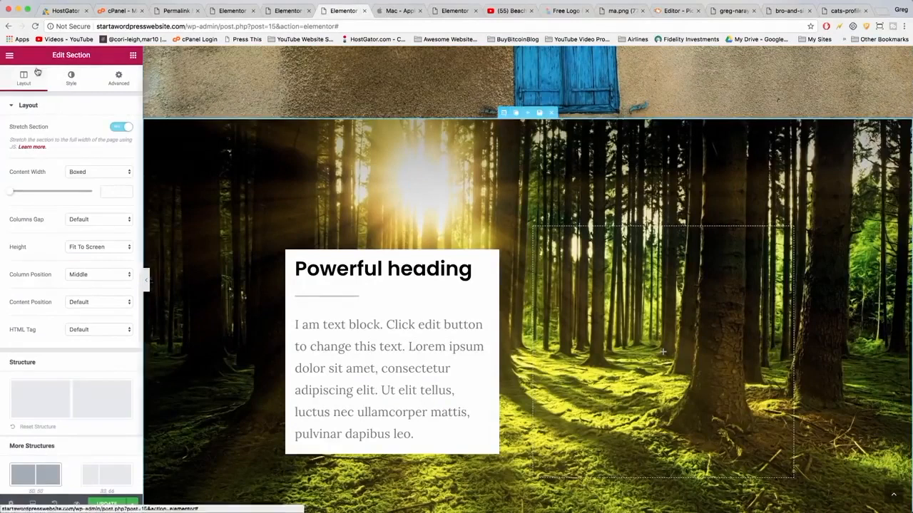
click(71, 79)
click(67, 244)
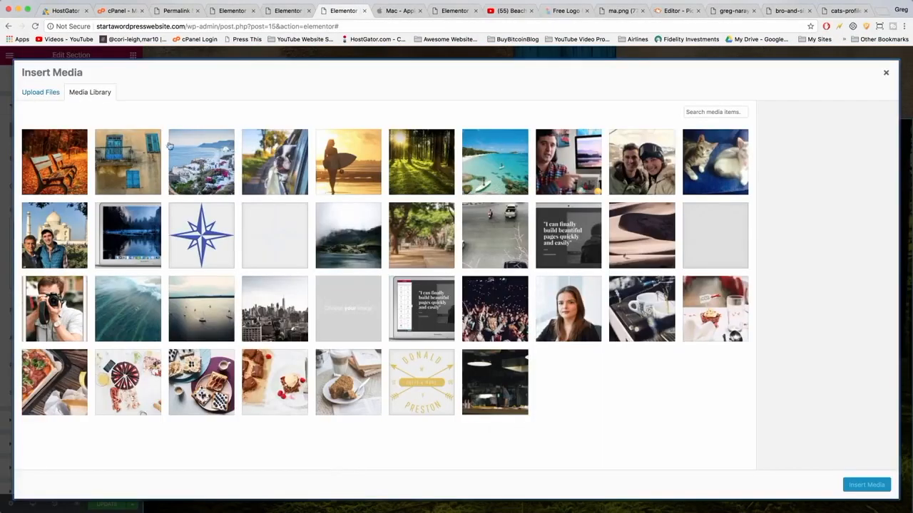
click(192, 147)
click(866, 486)
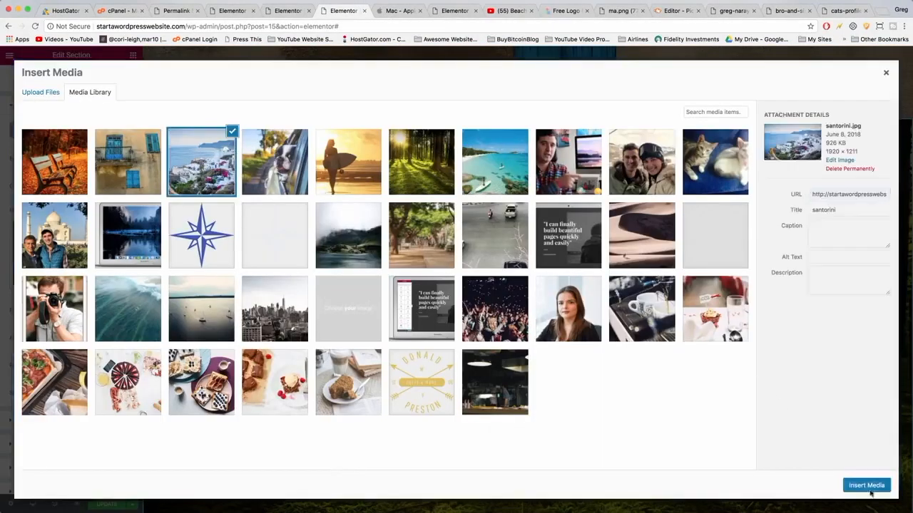
scroll(524, 257, down, 5)
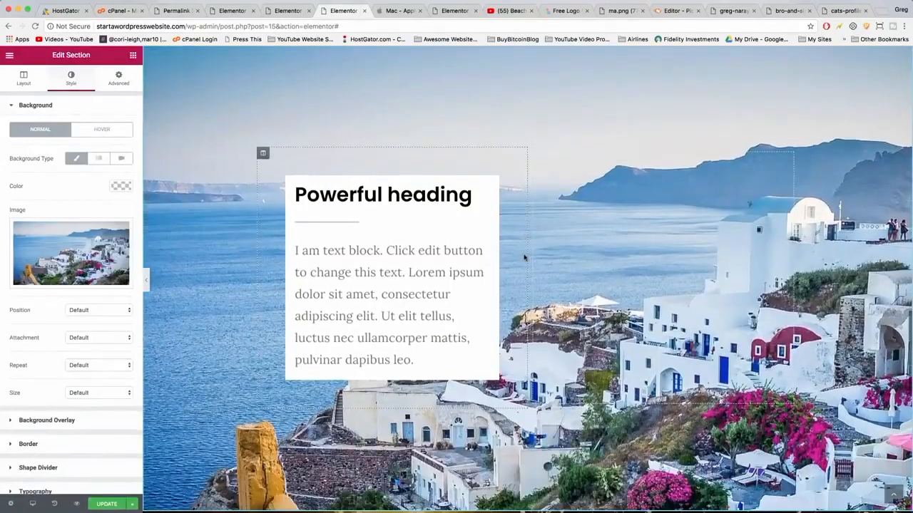
scroll(524, 257, down, 5)
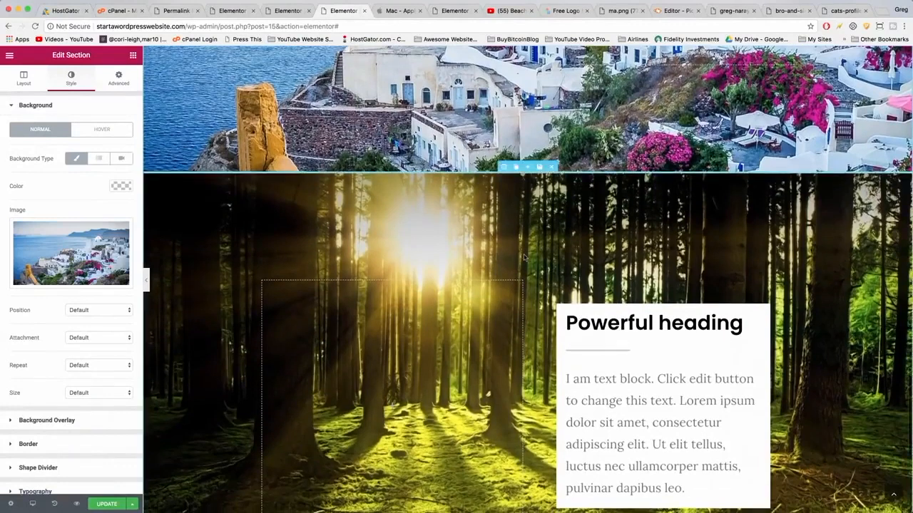
Replace the fifth section's forest background image with the morning-surf photo.
scroll(524, 257, down, 2)
scroll(524, 258, up, 1)
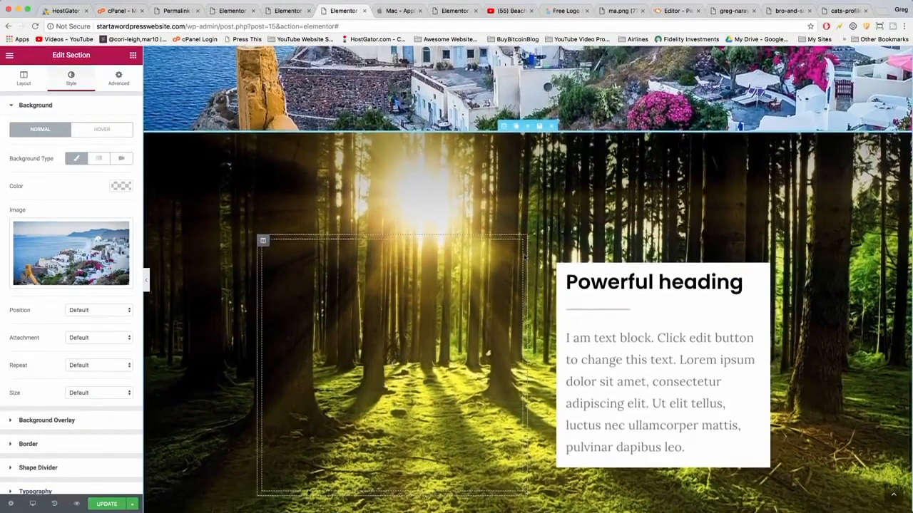
click(503, 127)
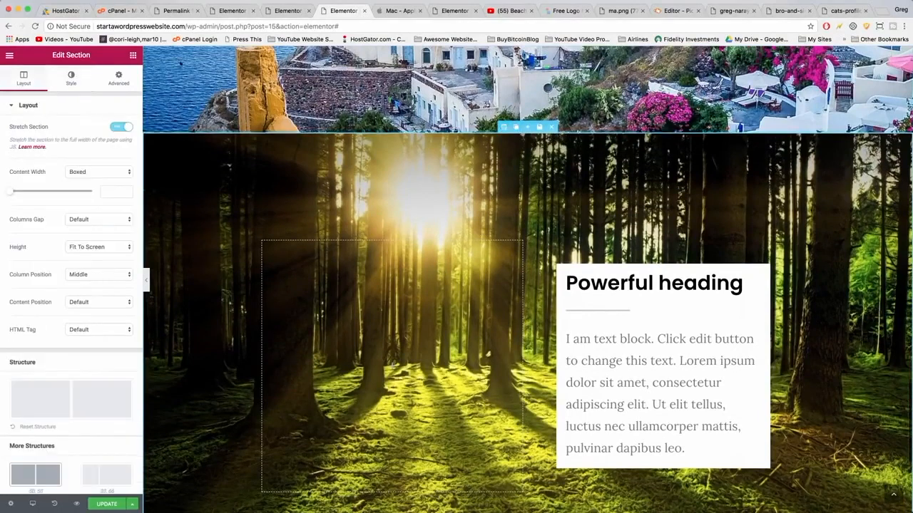
click(70, 78)
click(66, 252)
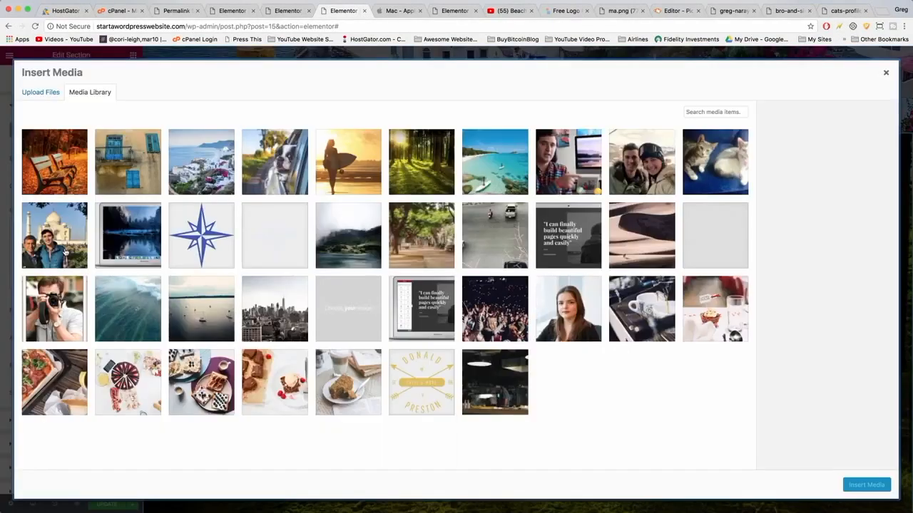
click(341, 176)
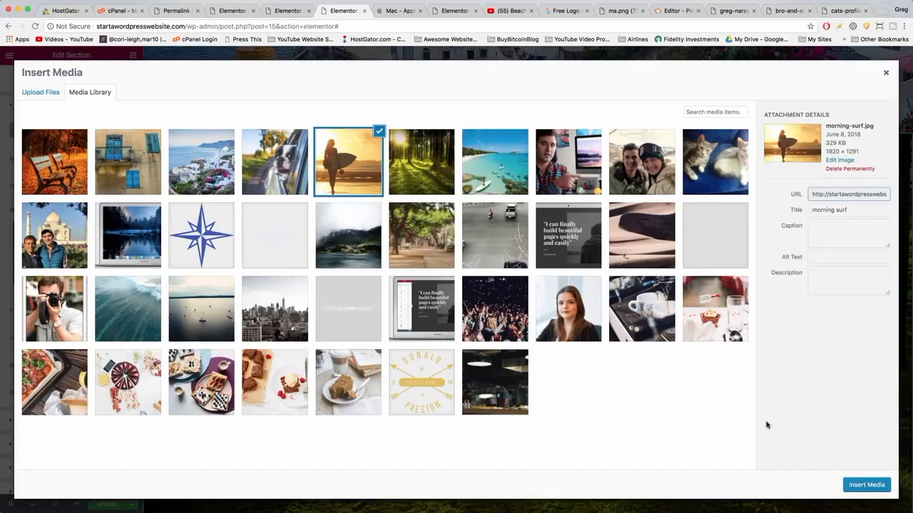
click(866, 484)
Set the surfer section's background repeat to No-repeat and size to Cover.
scroll(509, 322, down, 3)
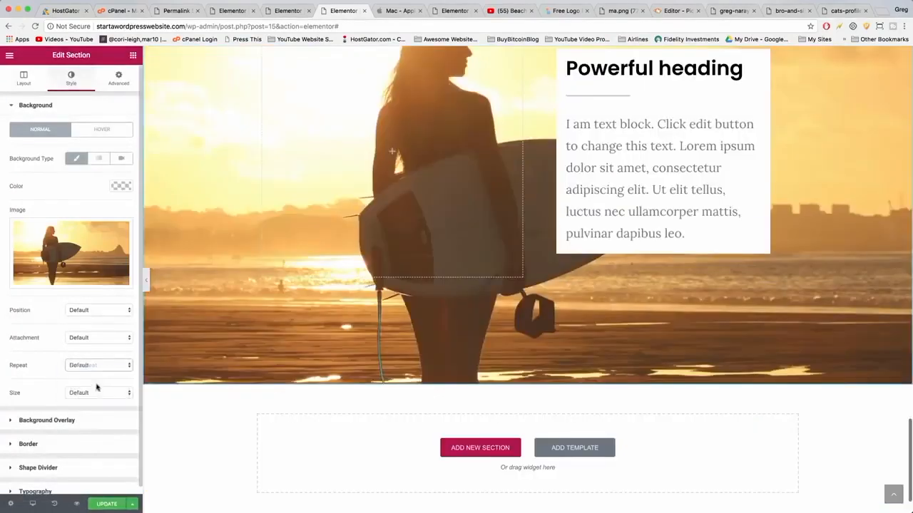
click(96, 395)
click(84, 408)
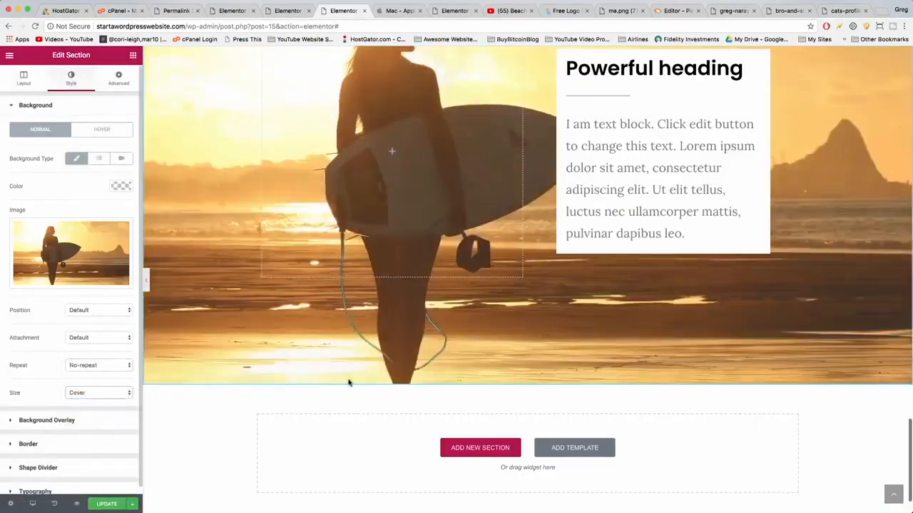
scroll(349, 383, up, 2)
scroll(371, 364, down, 1)
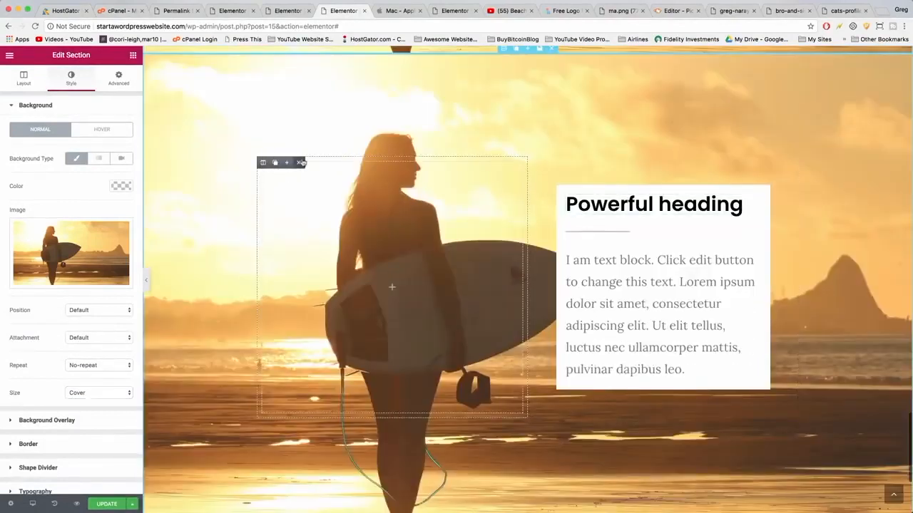
click(300, 162)
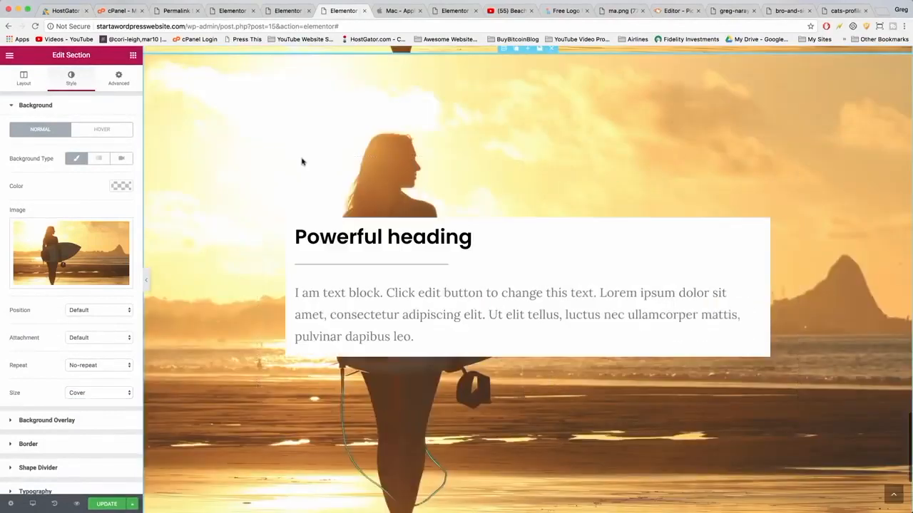
Replace the sixth section's background image with the dog-in-car photo.
click(287, 197)
scroll(444, 187, up, 1)
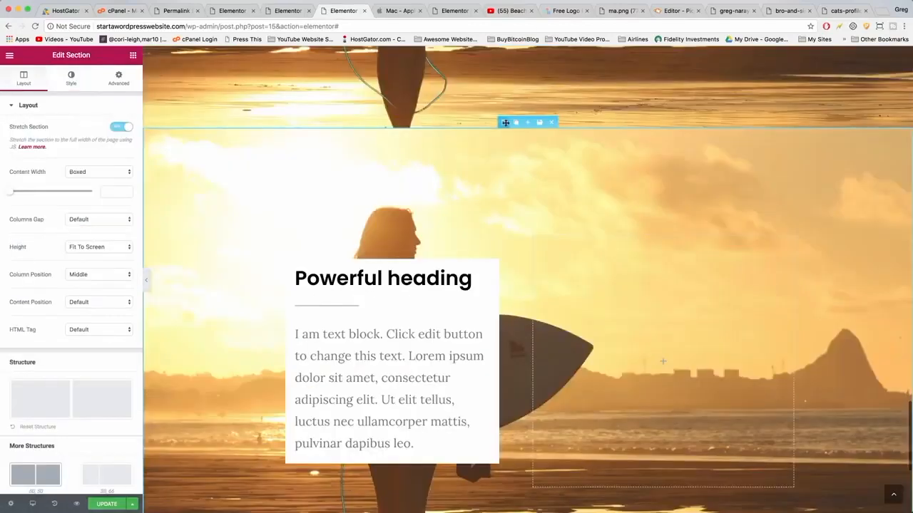
click(71, 77)
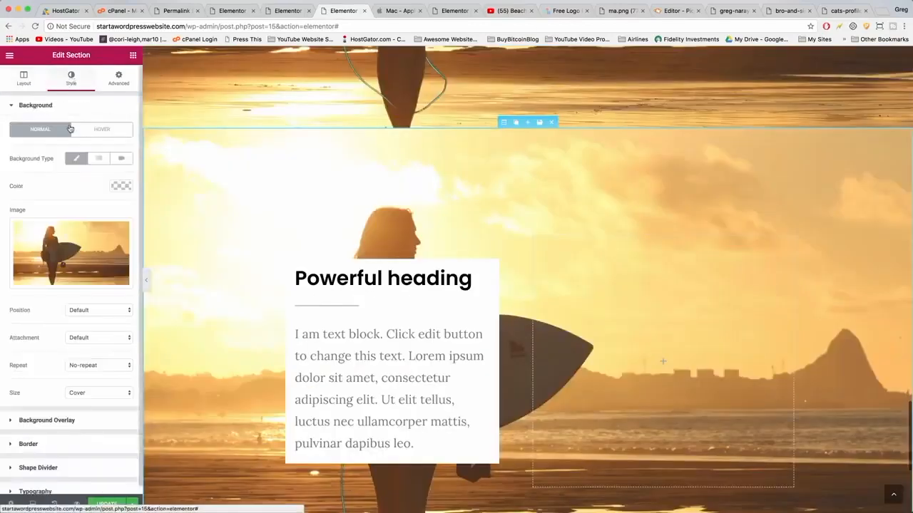
click(69, 254)
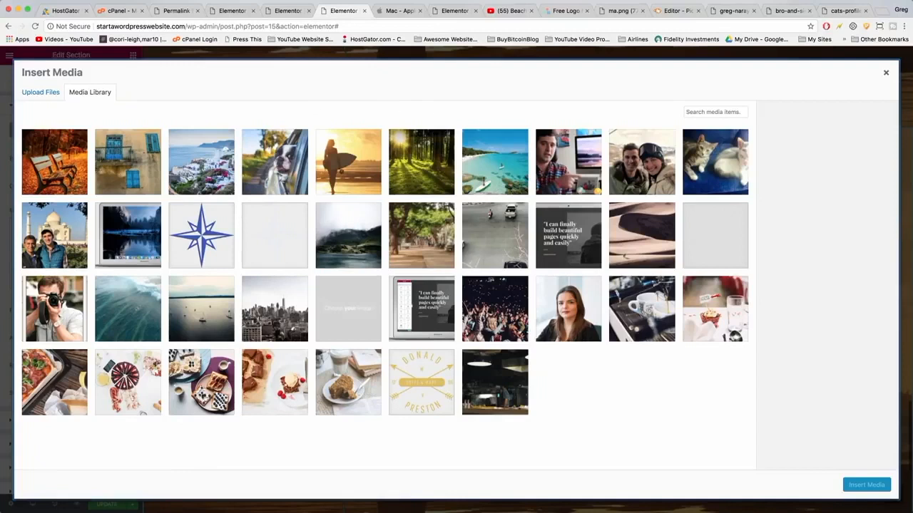
click(283, 153)
click(866, 485)
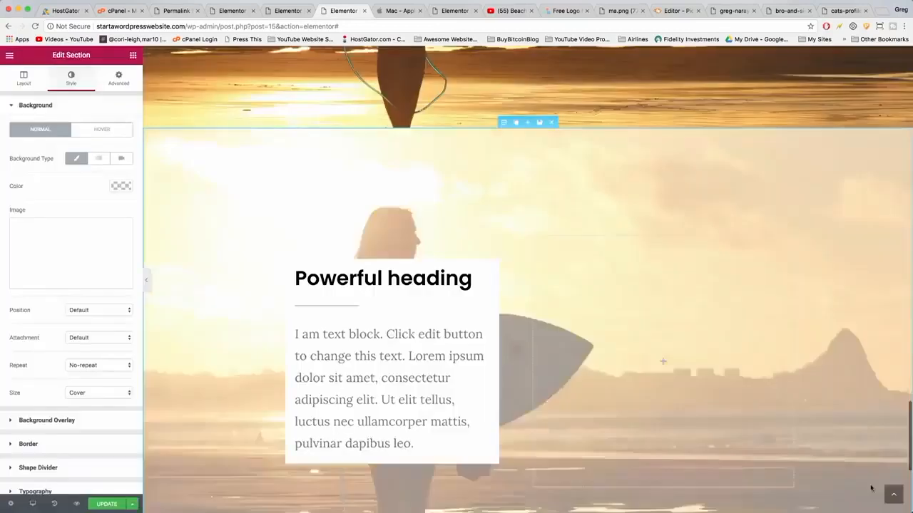
Save the page changes with Update.
scroll(511, 288, down, 2)
scroll(511, 288, down, 2)
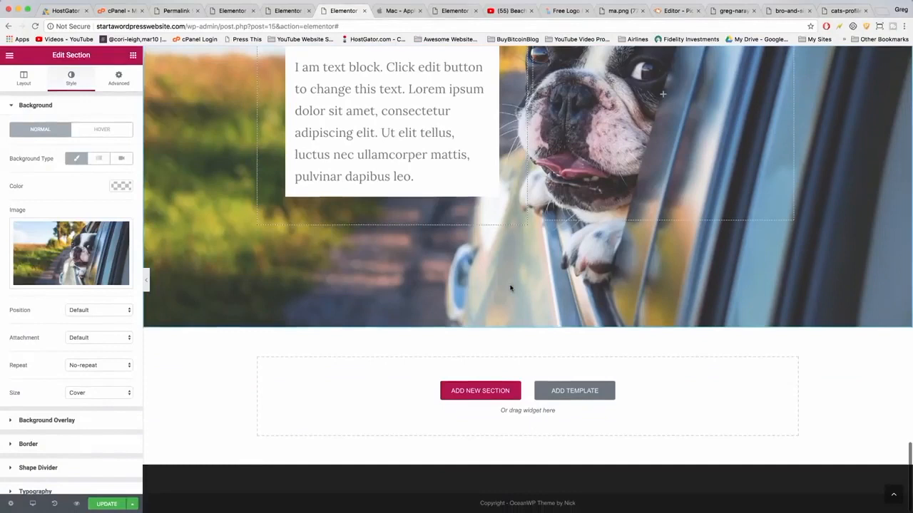
click(103, 505)
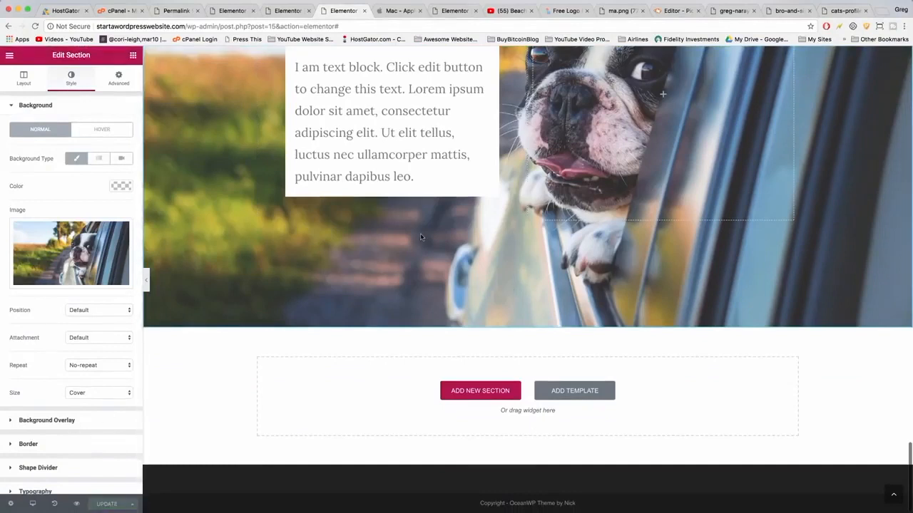
Scroll through the whole page to review each section's background and content box.
scroll(421, 237, up, 2)
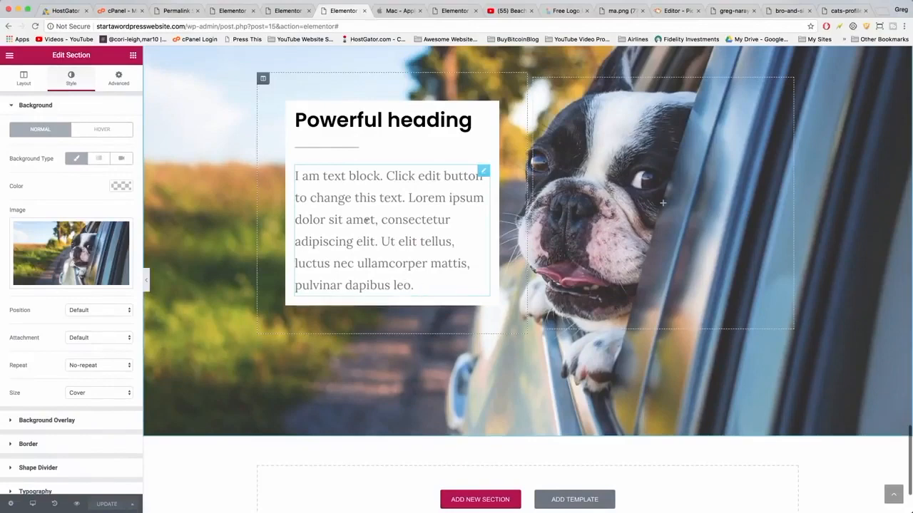
scroll(365, 220, up, 5)
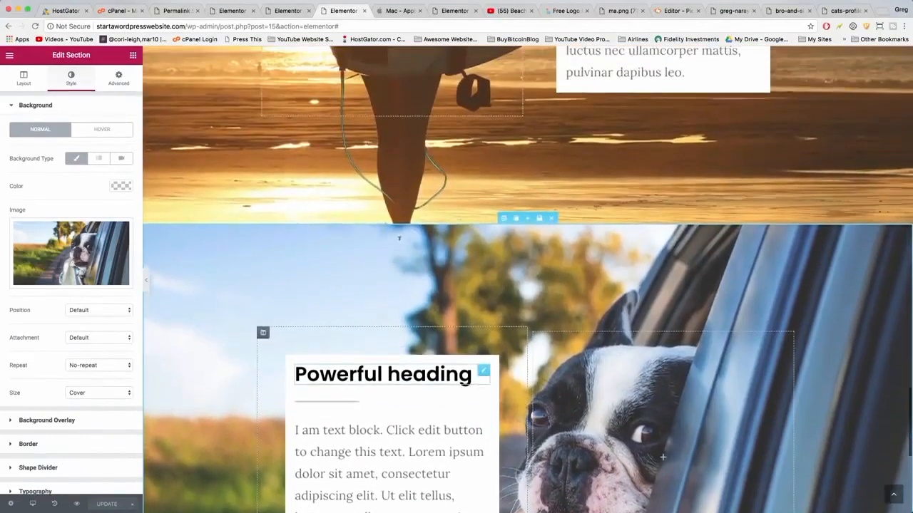
scroll(399, 239, up, 15)
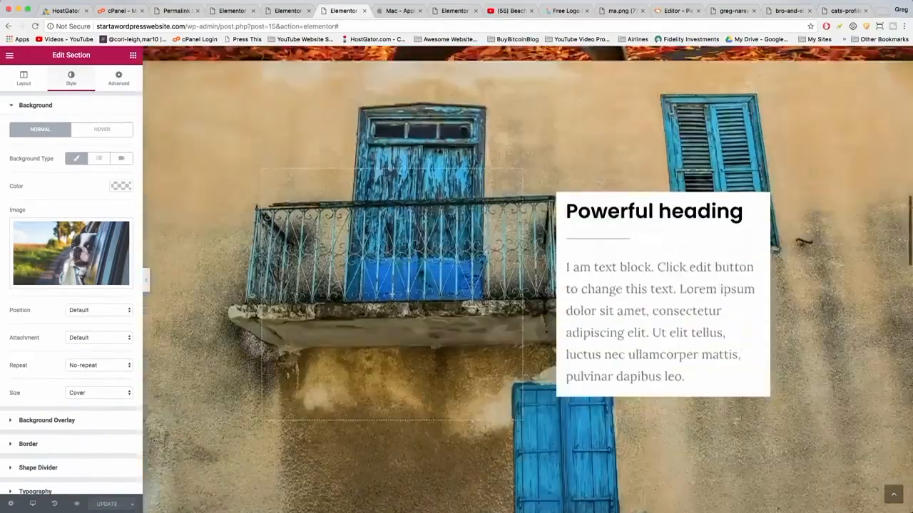
scroll(399, 242, up, 15)
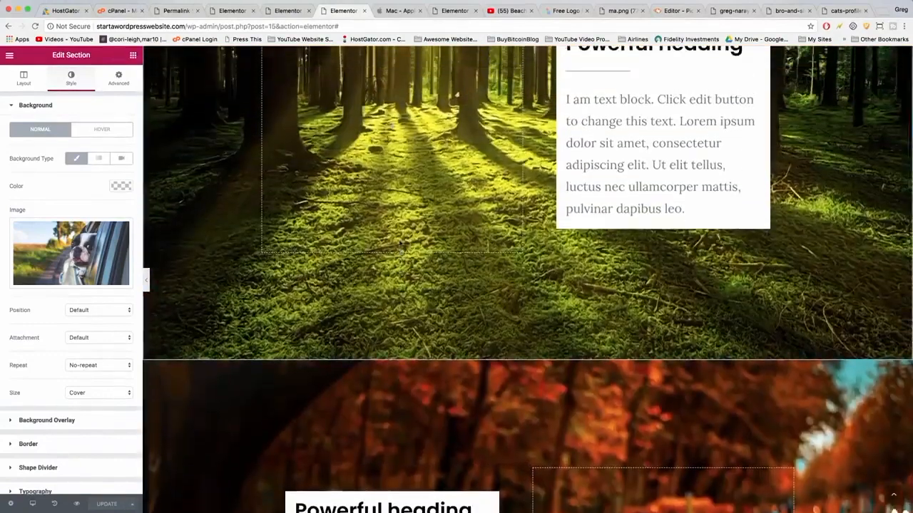
scroll(399, 244, up, 5)
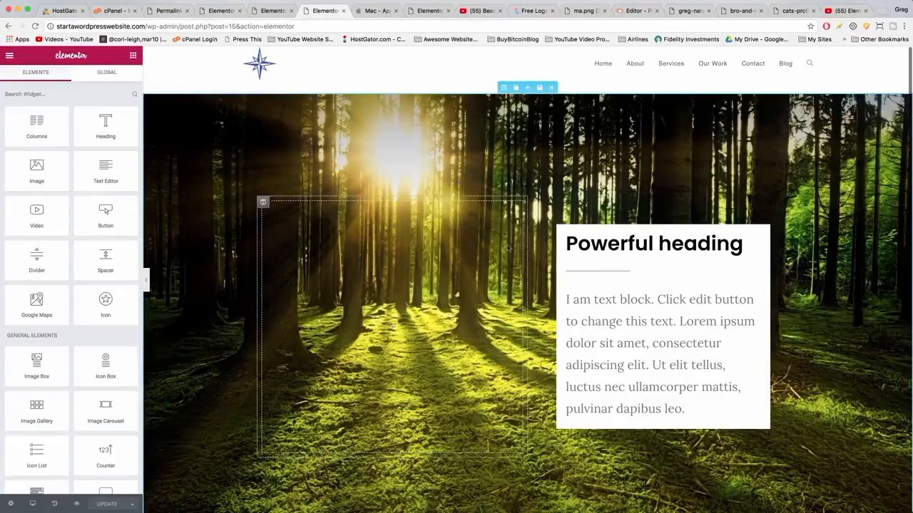
scroll(456, 179, down, 15)
scroll(509, 249, down, 20)
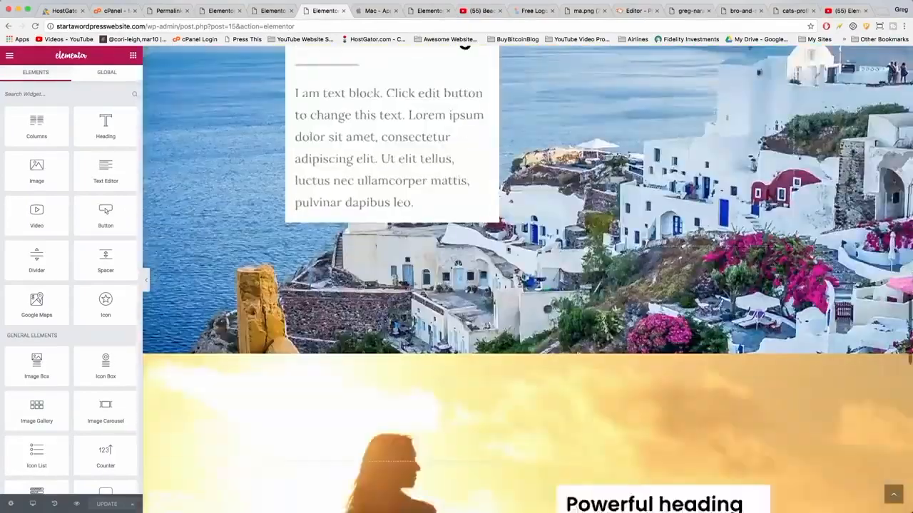
scroll(507, 249, up, 20)
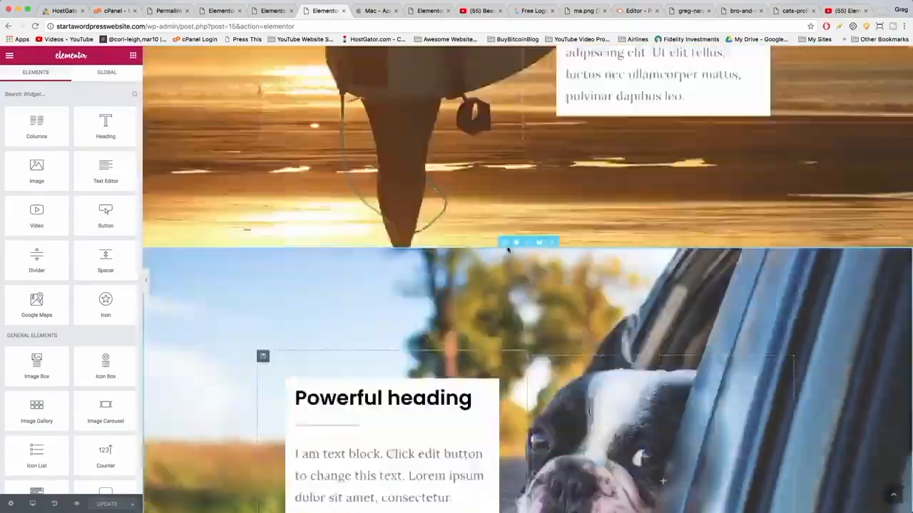
scroll(507, 249, up, 15)
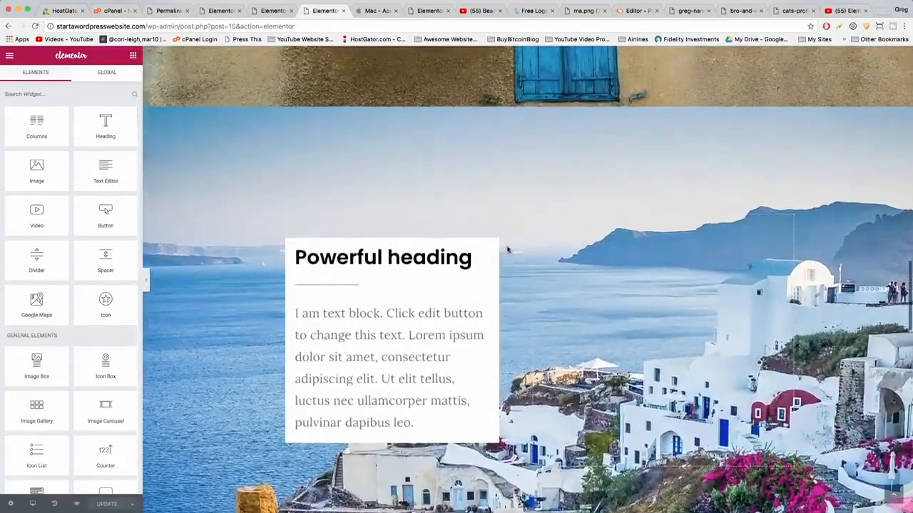
scroll(507, 249, up, 15)
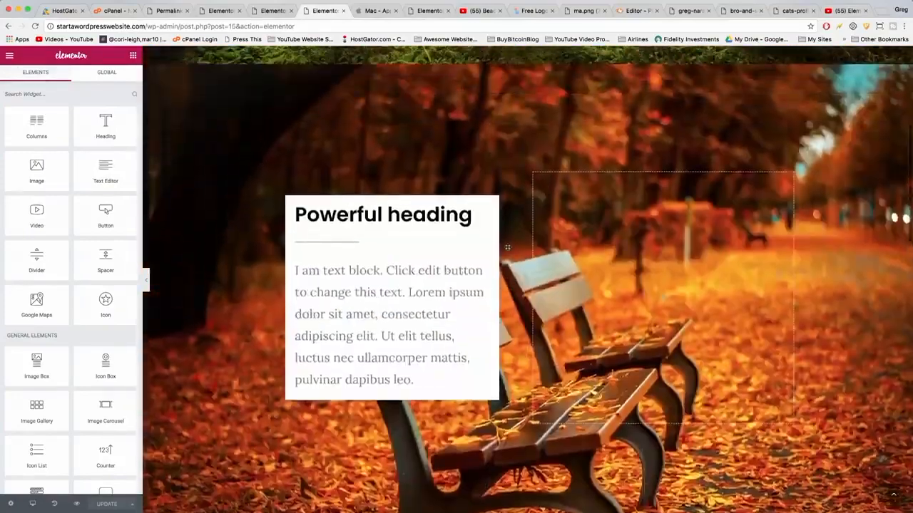
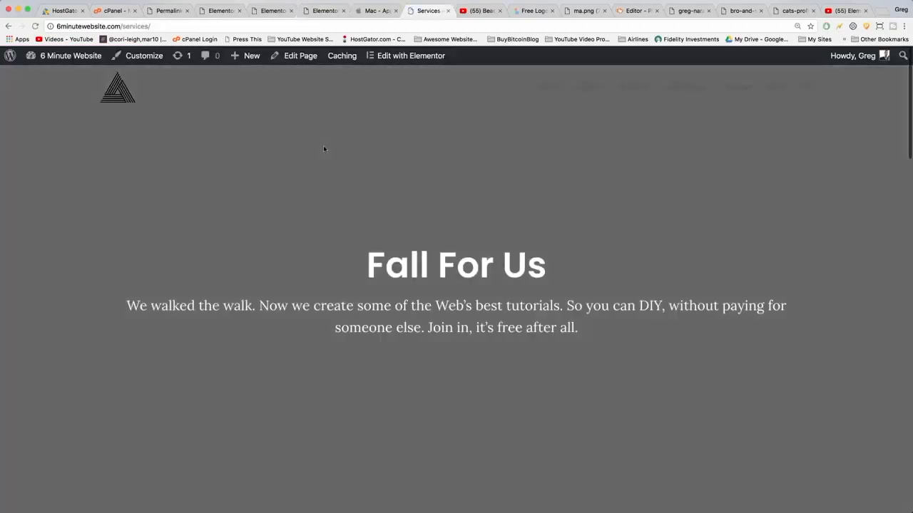
Scroll down to the footer and back up to the top of the Services page to inspect every section.
scroll(423, 159, down, 5)
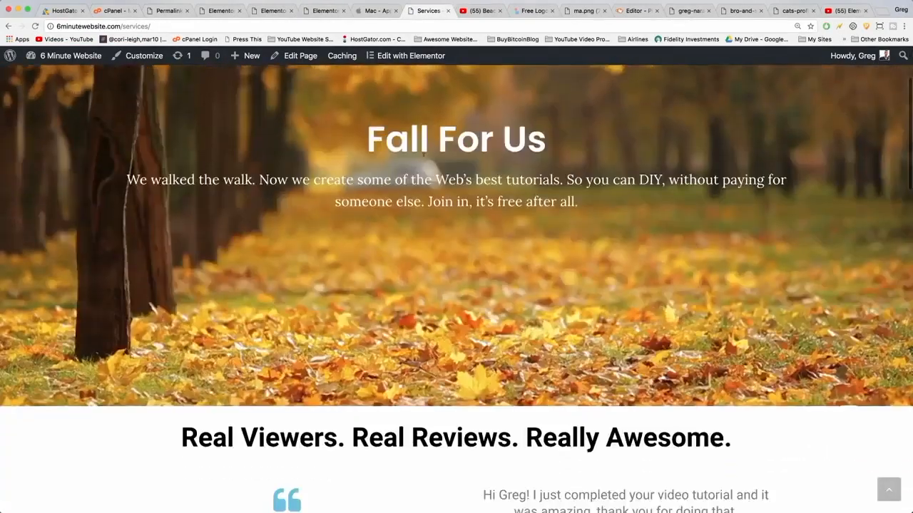
scroll(424, 157, down, 2)
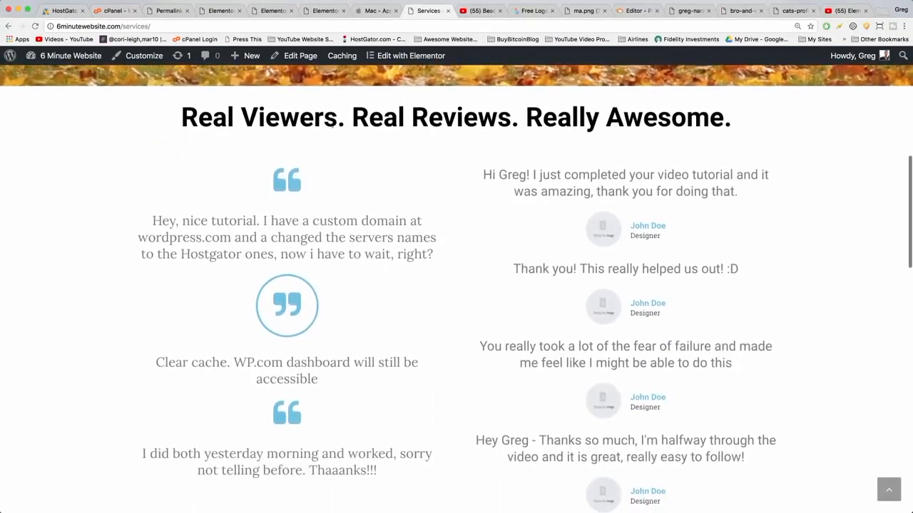
scroll(342, 136, down, 3)
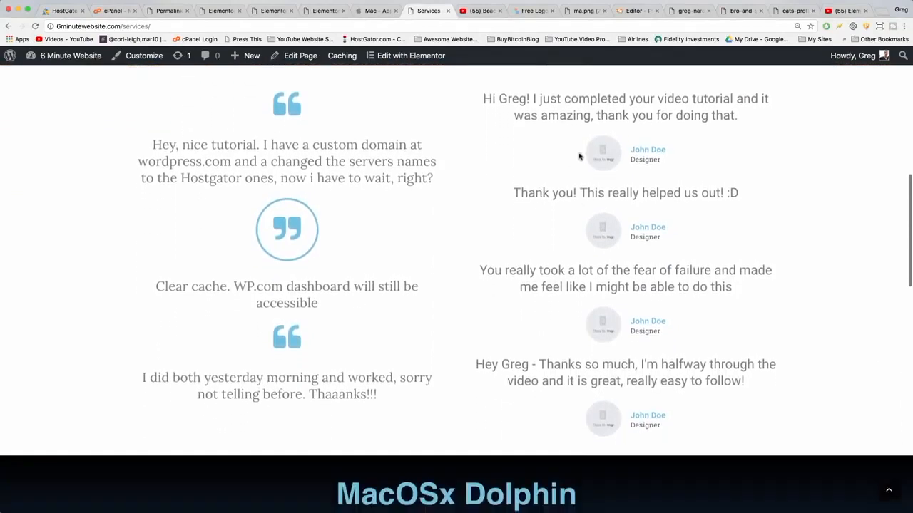
scroll(550, 126, down, 10)
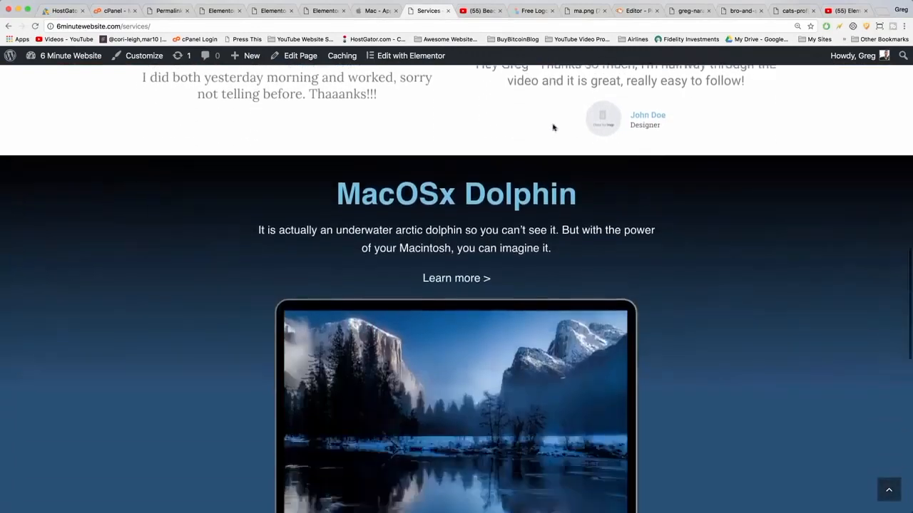
scroll(553, 126, down, 10)
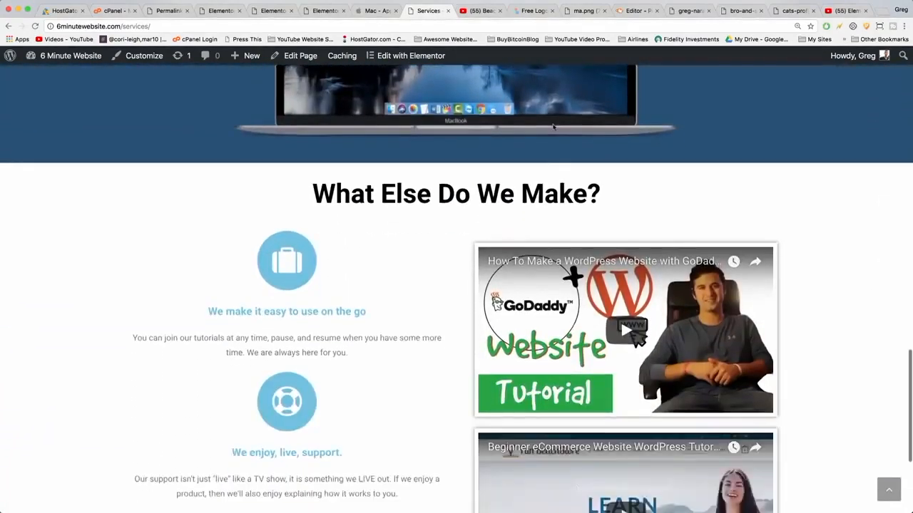
scroll(552, 127, down, 3)
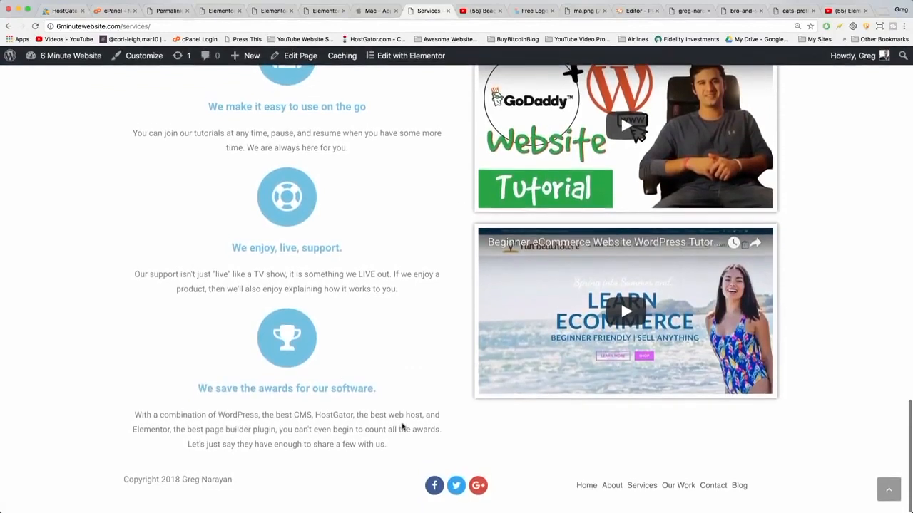
scroll(382, 360, up, 5)
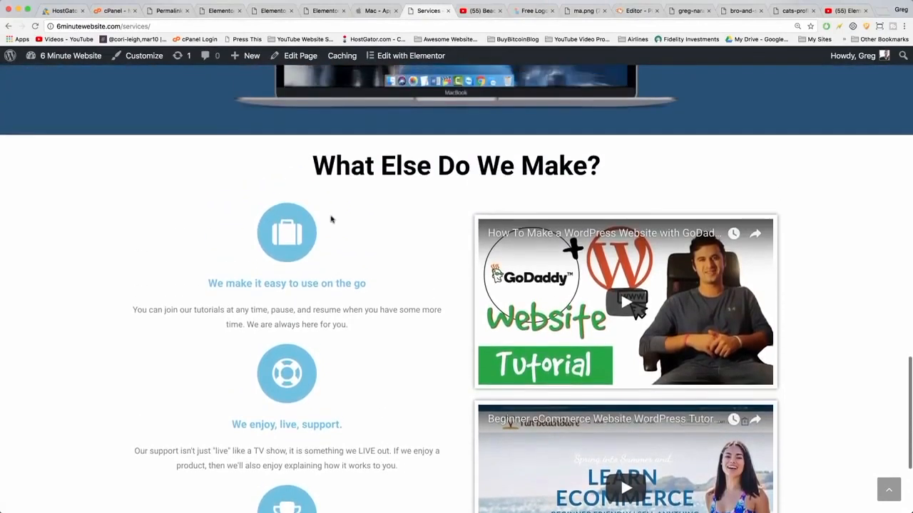
scroll(331, 219, up, 4)
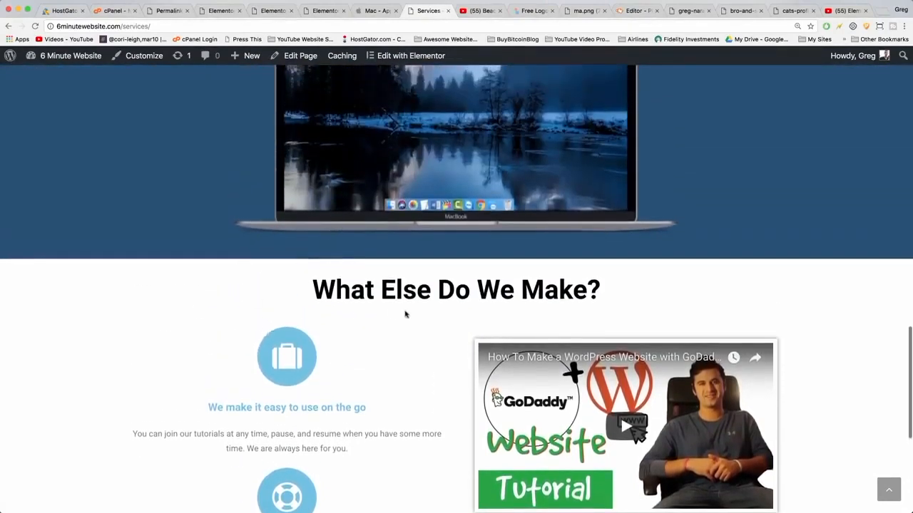
scroll(405, 315, up, 15)
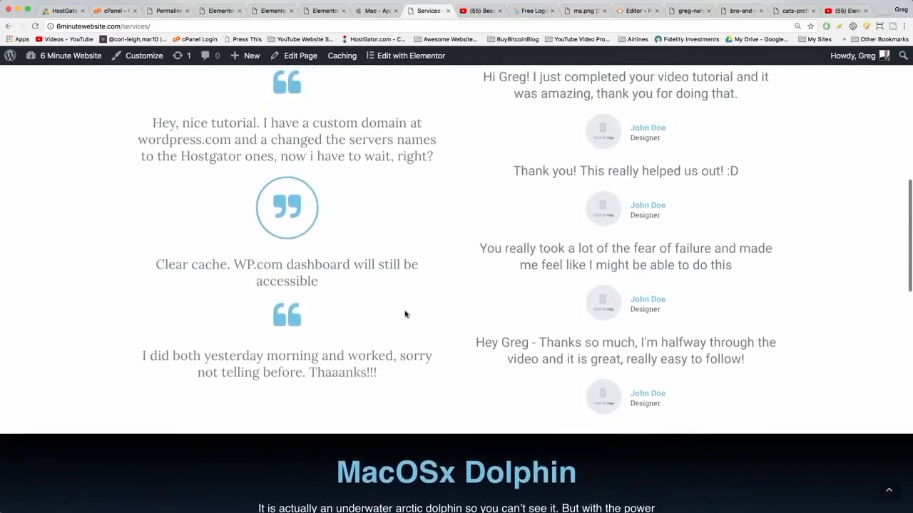
scroll(405, 315, up, 6)
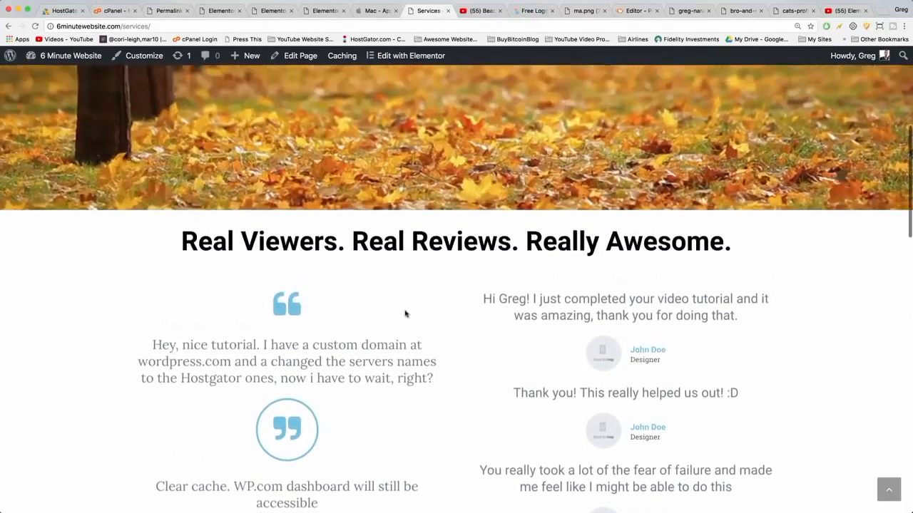
scroll(405, 314, up, 15)
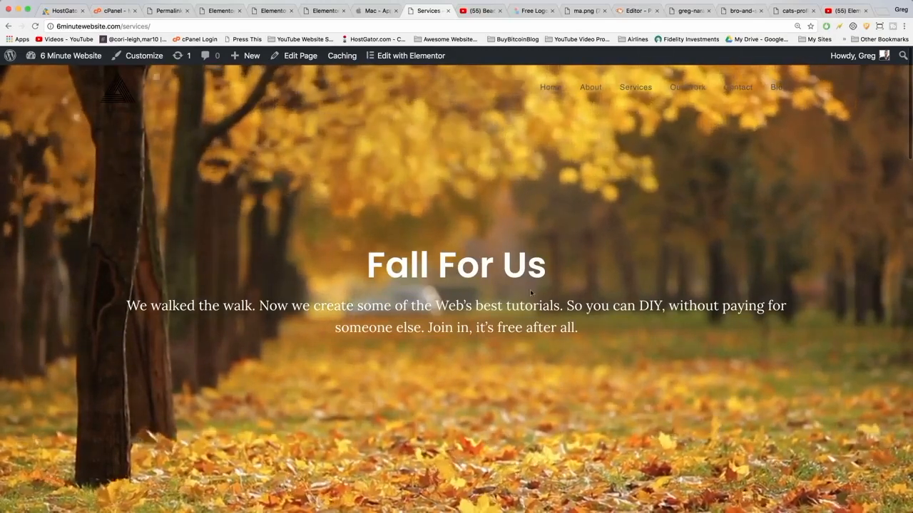
Open the page in Elementor and save the entire page as a template named Our Work Entire Page.
click(410, 55)
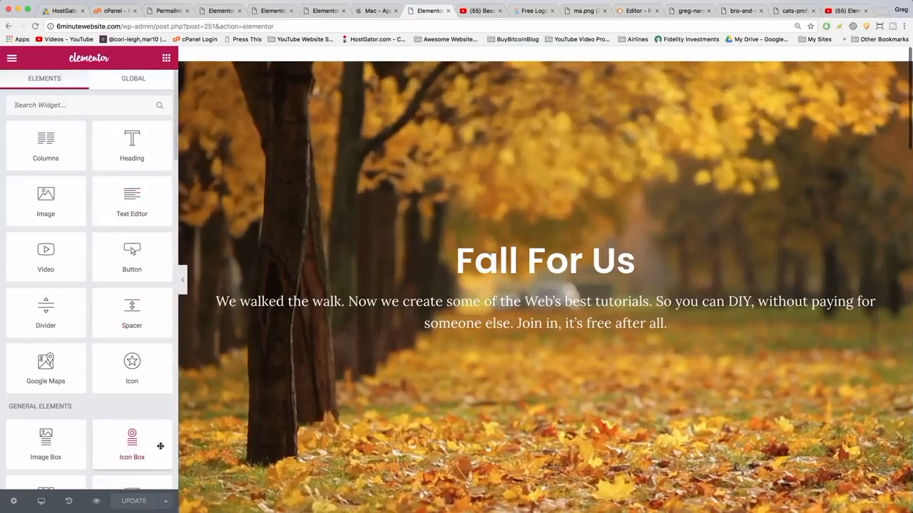
click(165, 502)
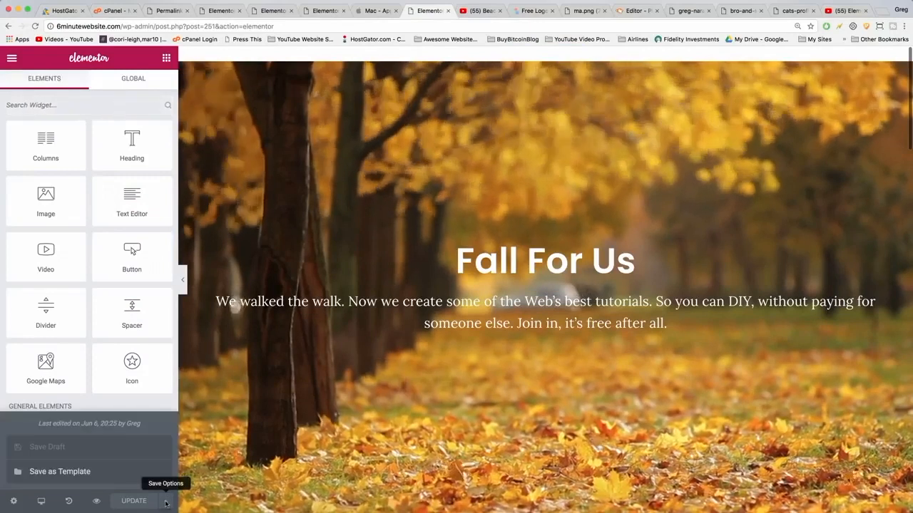
click(85, 472)
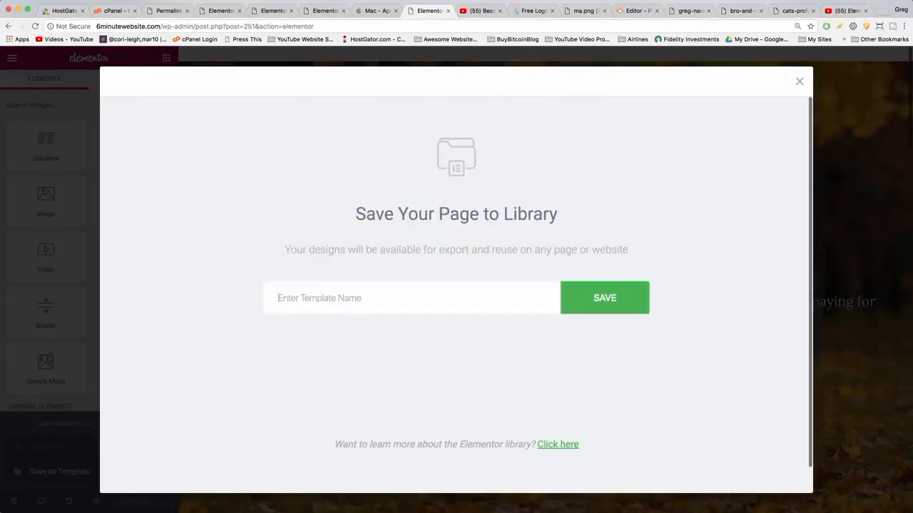
text(Our Work Entire Page)
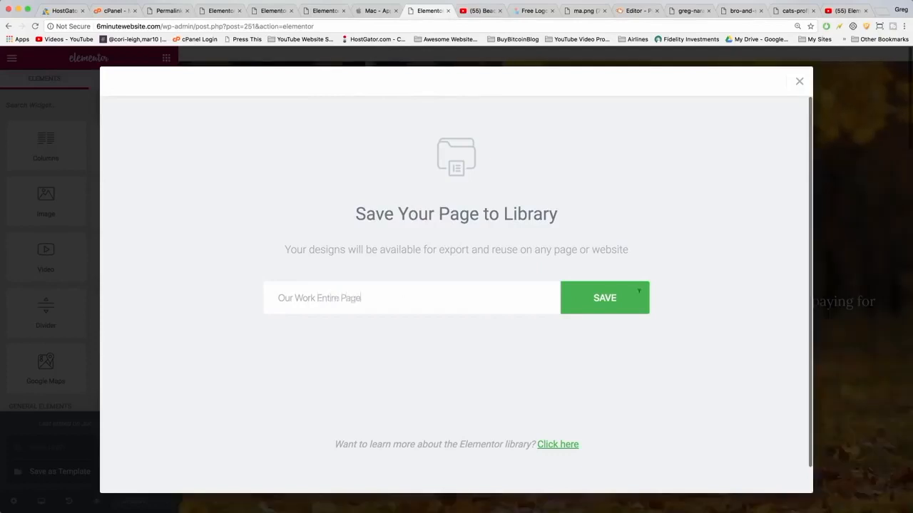
click(604, 298)
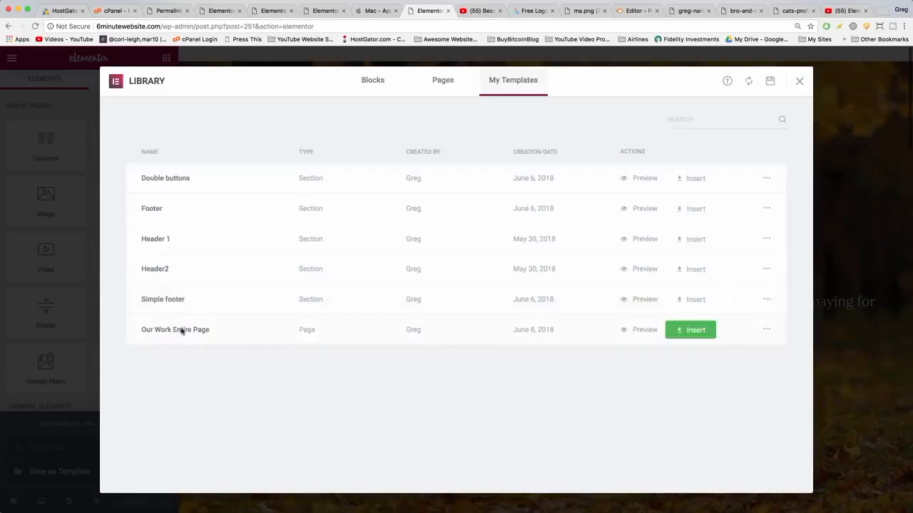
Export the Our Work Entire Page template as a JSON file to Documents and close the library.
click(767, 330)
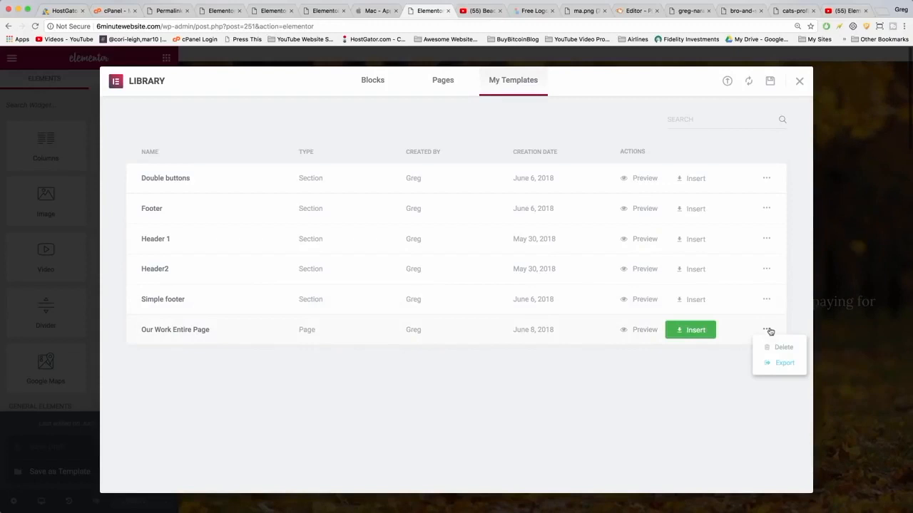
click(781, 363)
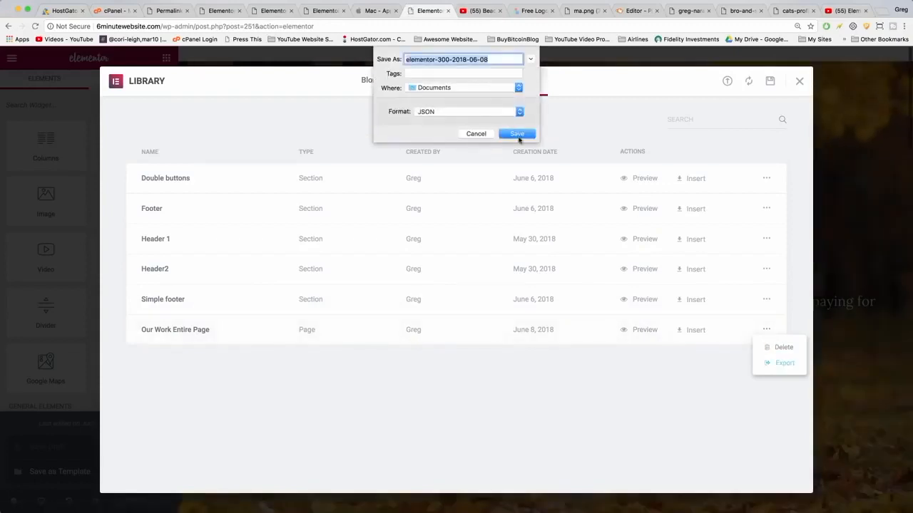
click(517, 134)
click(800, 84)
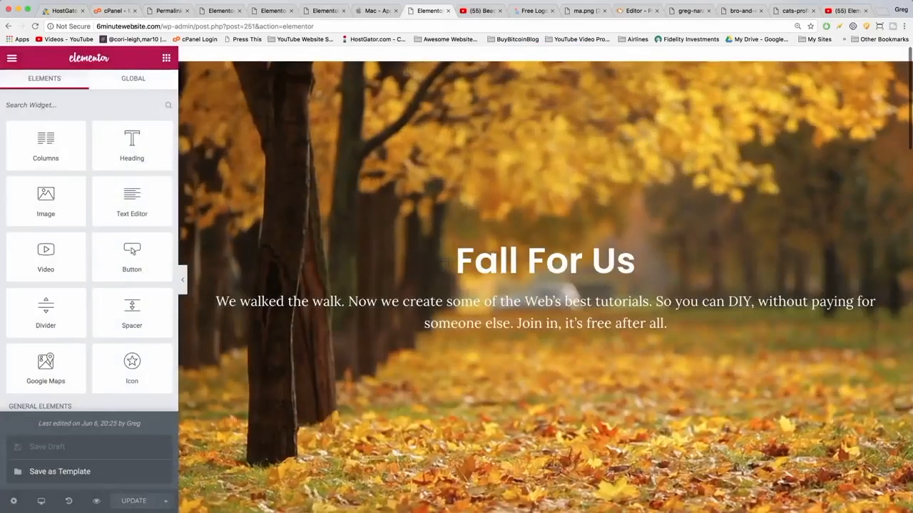
Switch to the startawordpresswebsite tab and open its Our Work page in Elementor.
click(125, 26)
click(155, 26)
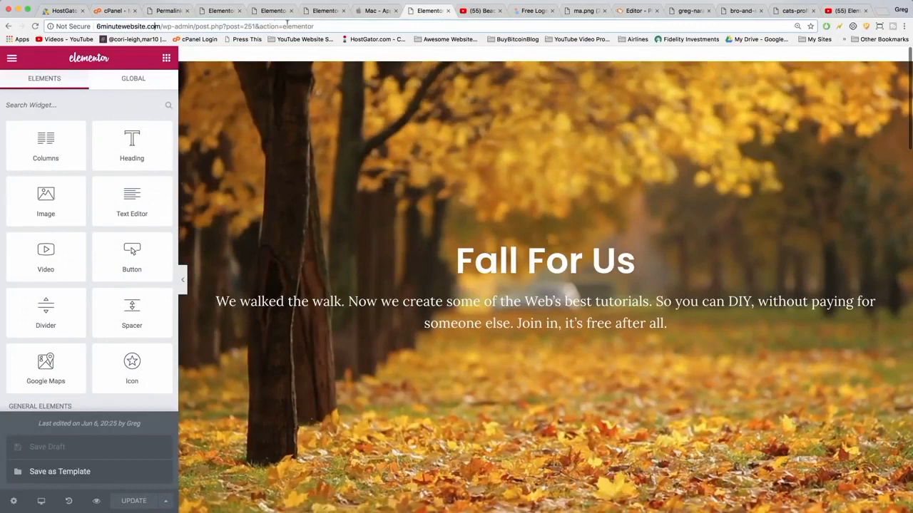
click(314, 10)
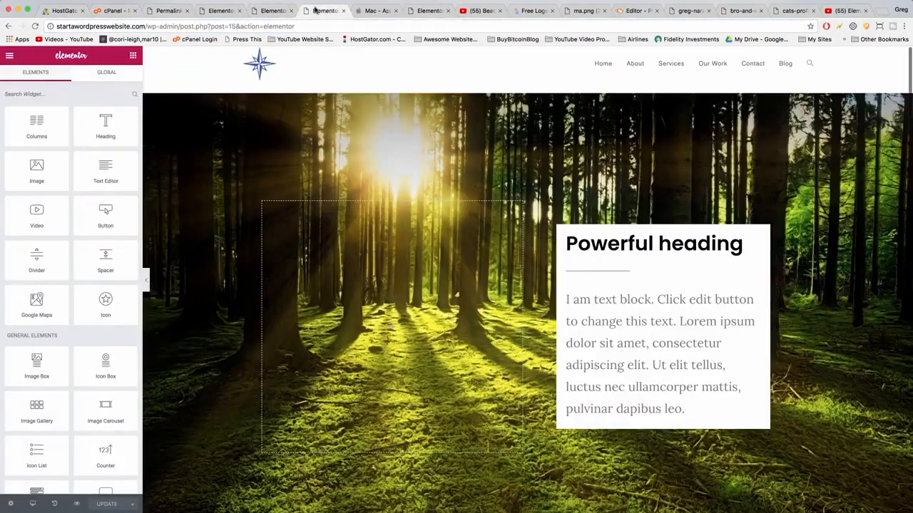
click(271, 13)
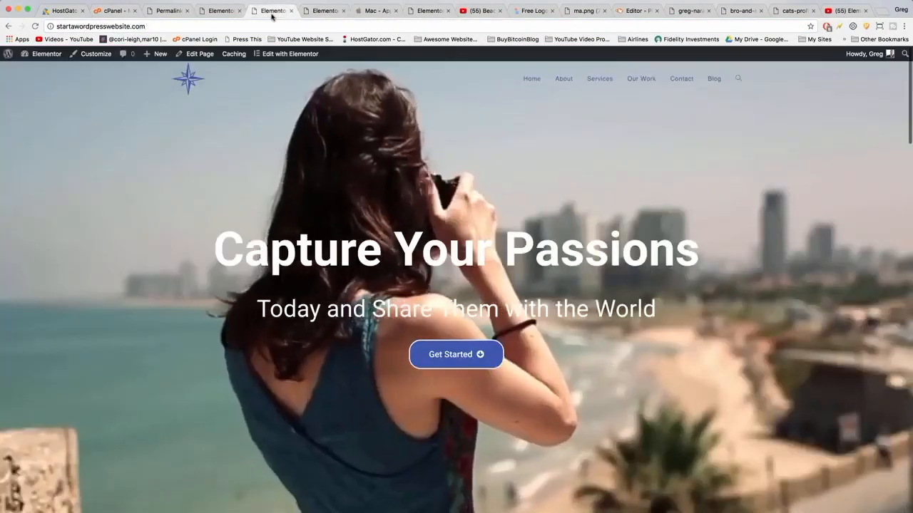
click(644, 80)
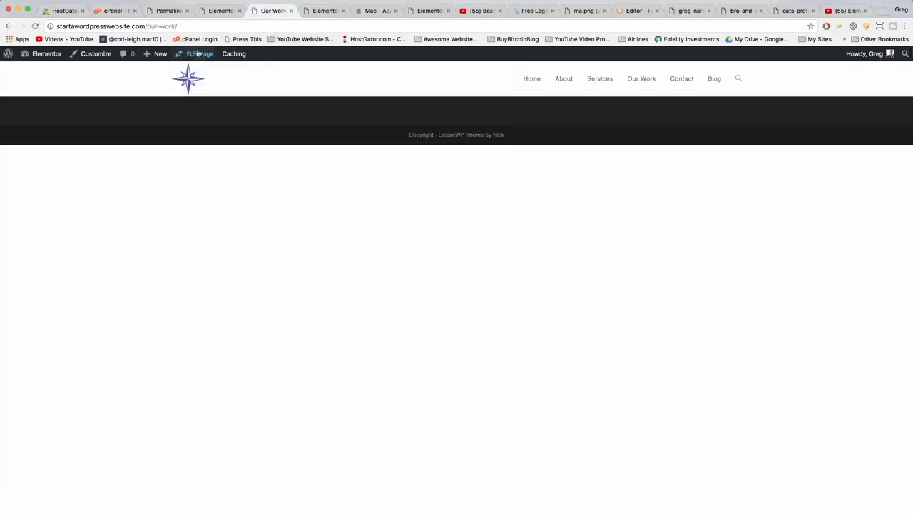
click(199, 54)
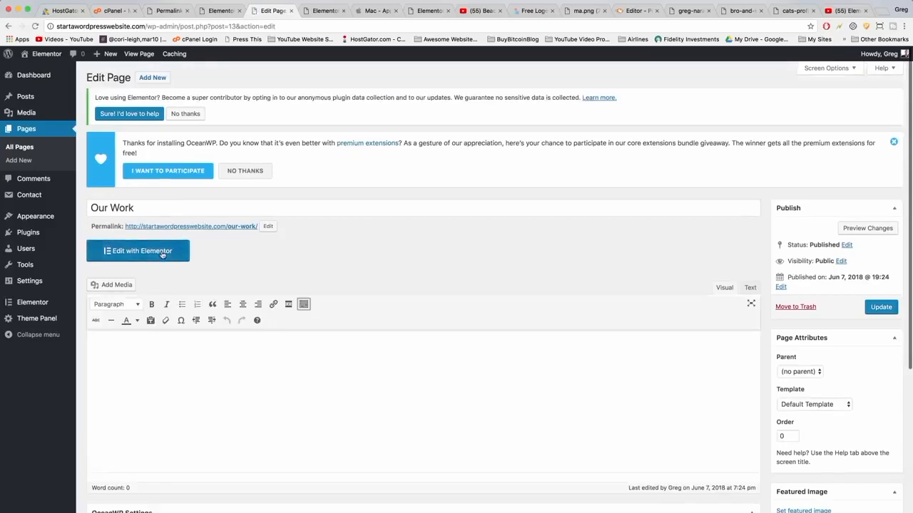
click(162, 253)
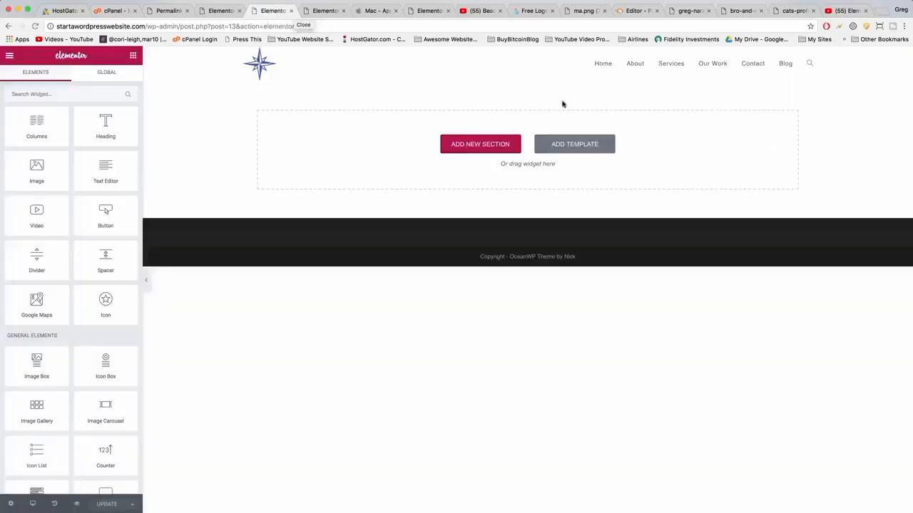
Check the other site's template library for saved templates.
click(569, 147)
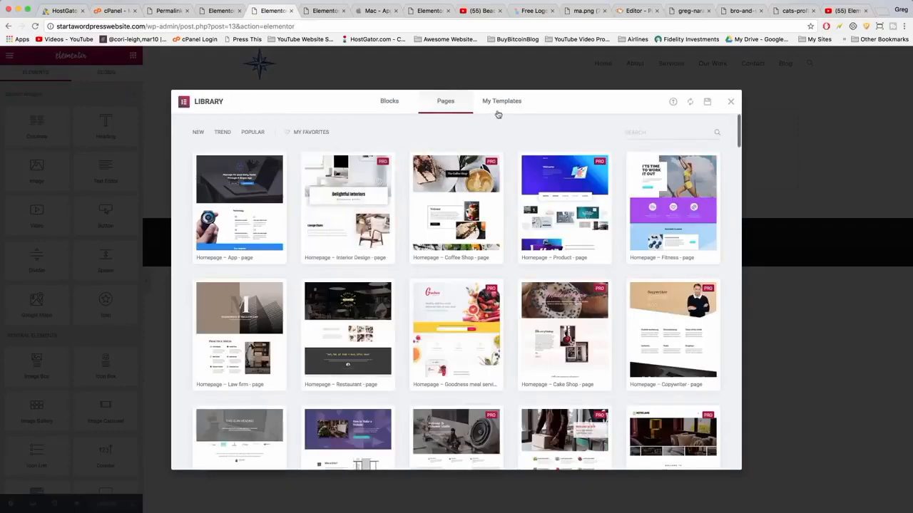
click(501, 102)
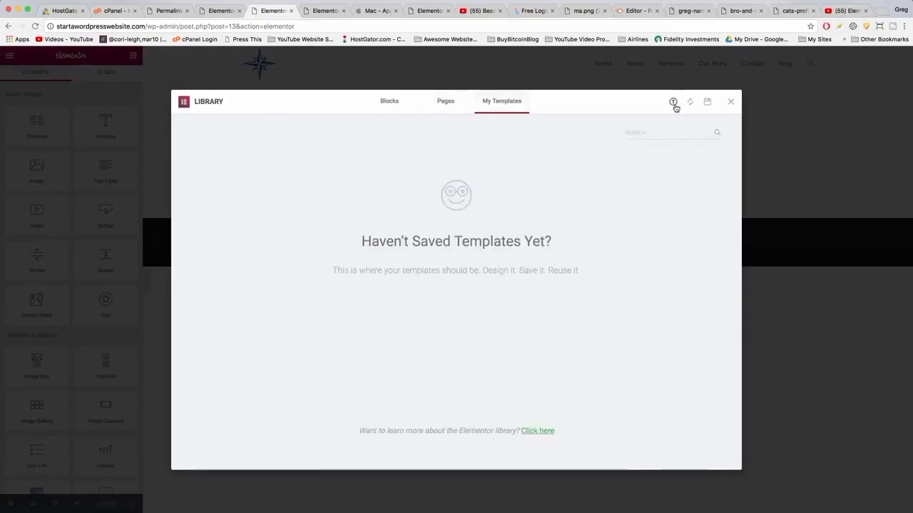
click(730, 103)
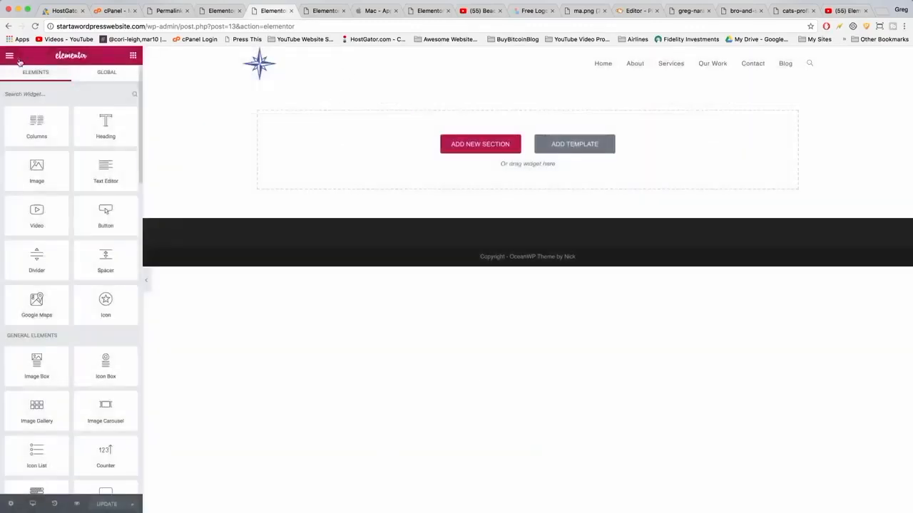
Import the exported elementor-300-2018-06-08.json file into the other site's Elementor templates.
click(10, 57)
click(47, 251)
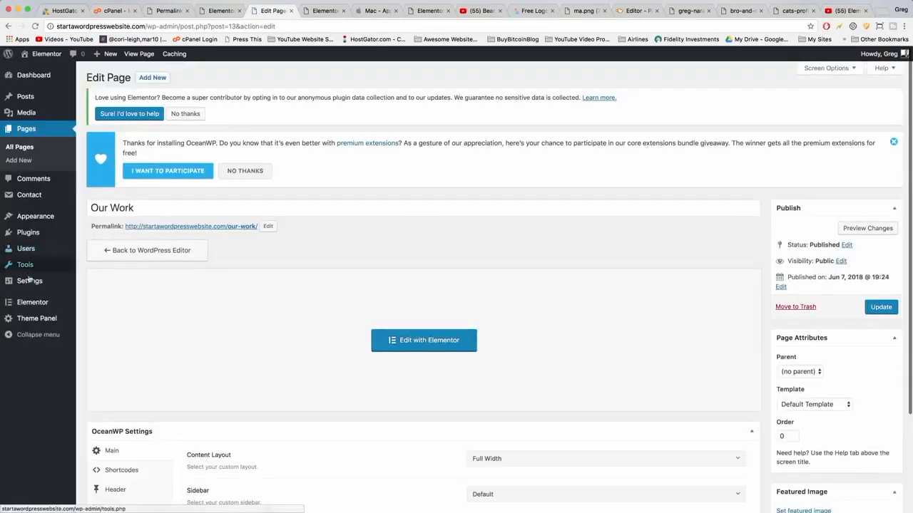
mouse_move(29, 307)
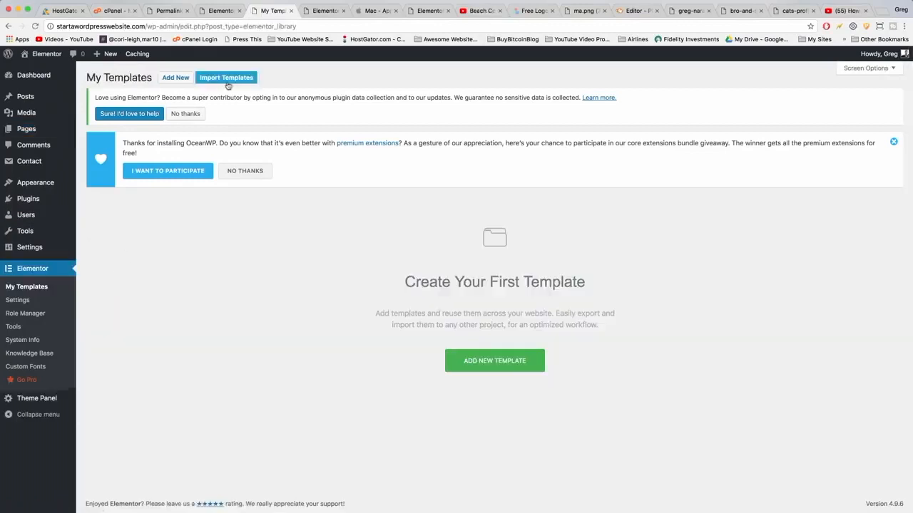
click(226, 79)
click(412, 155)
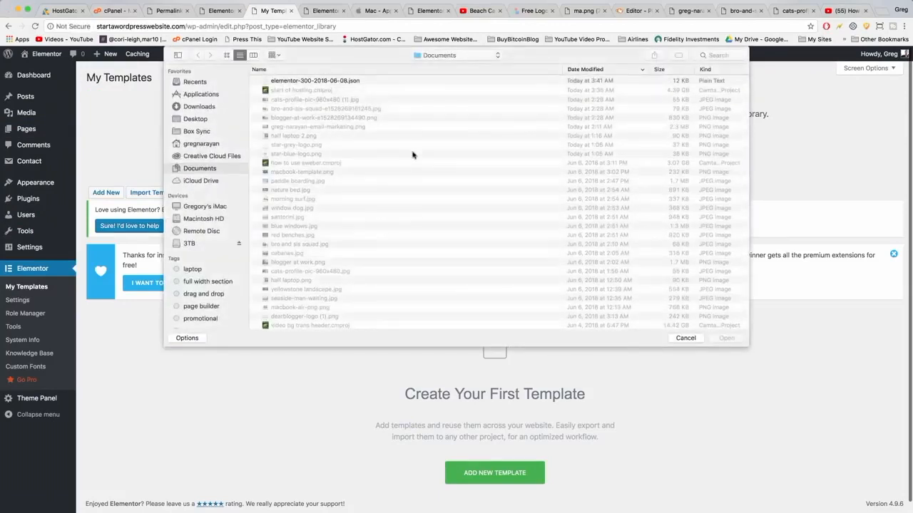
click(331, 82)
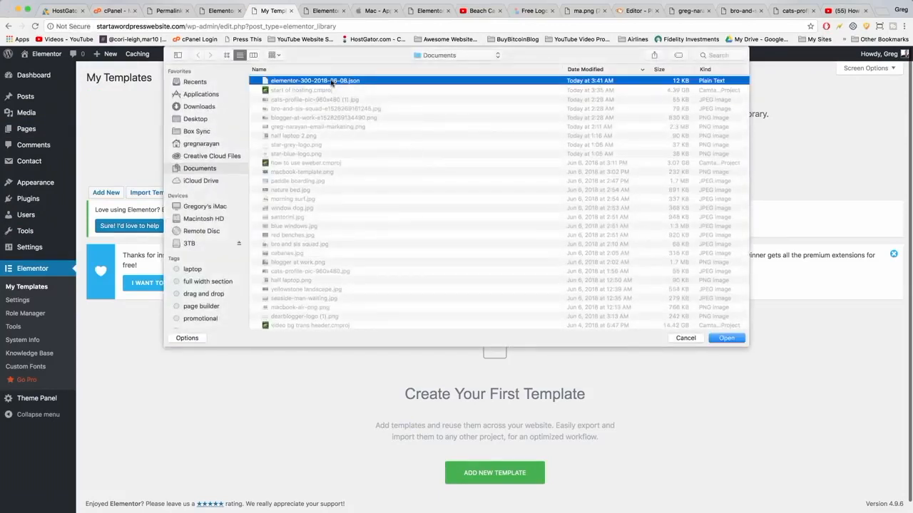
click(724, 339)
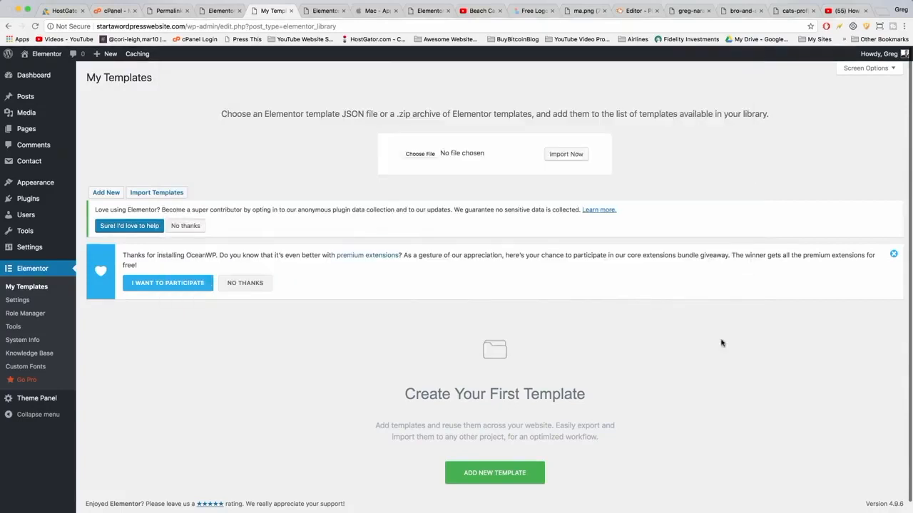
click(567, 157)
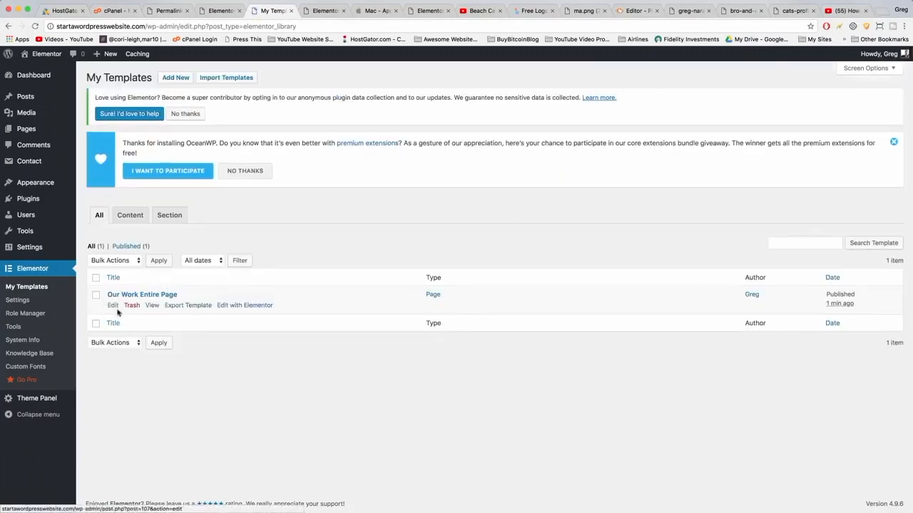
mouse_move(23, 135)
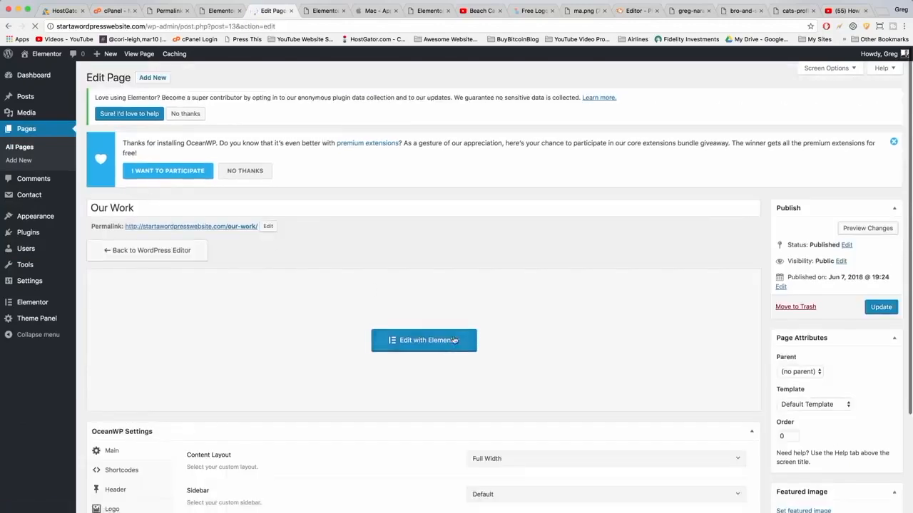
Open the Our Work page in Elementor and insert the saved Our Work Entire Page template into it.
click(454, 340)
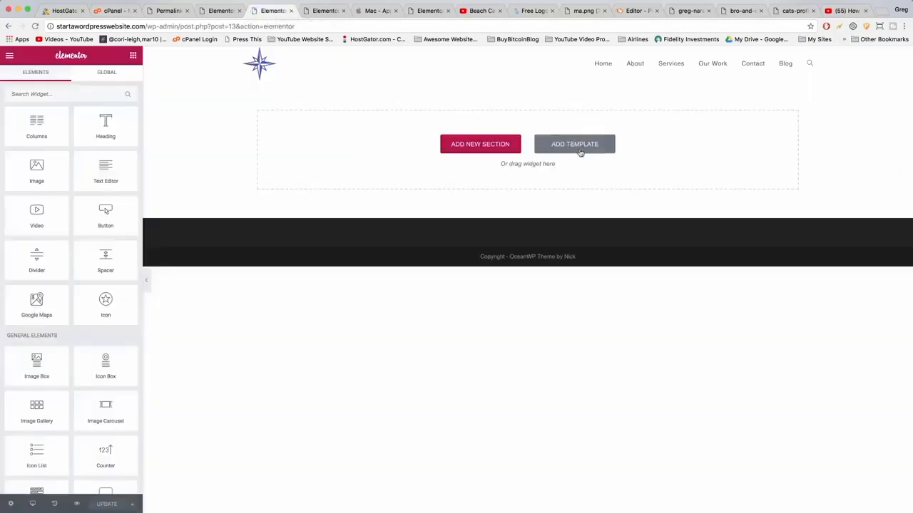
click(578, 146)
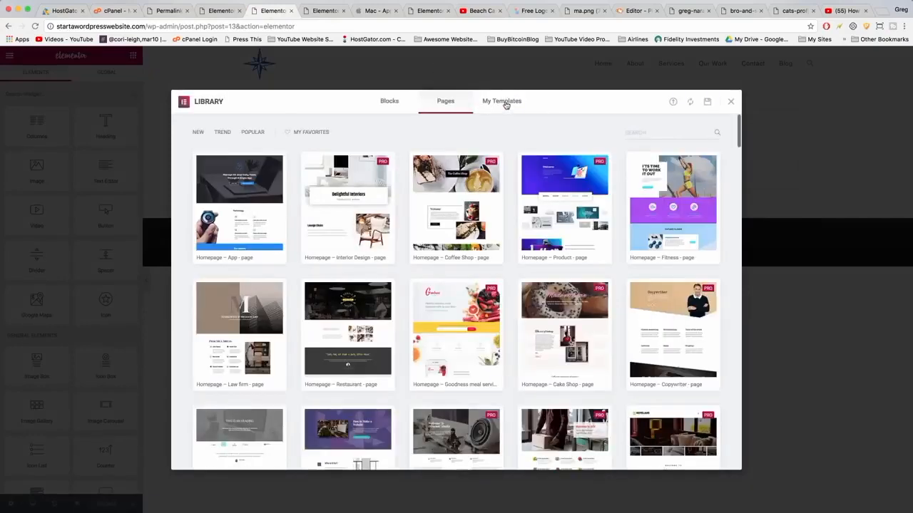
click(502, 101)
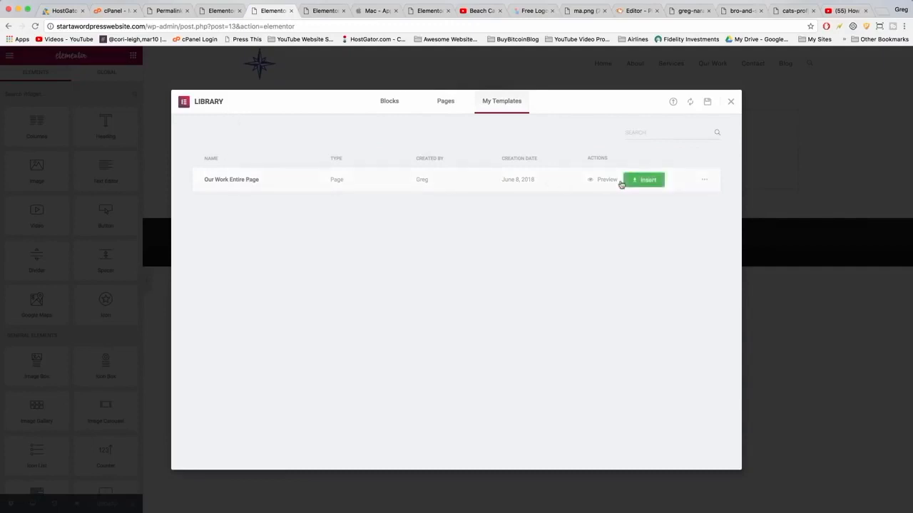
click(644, 181)
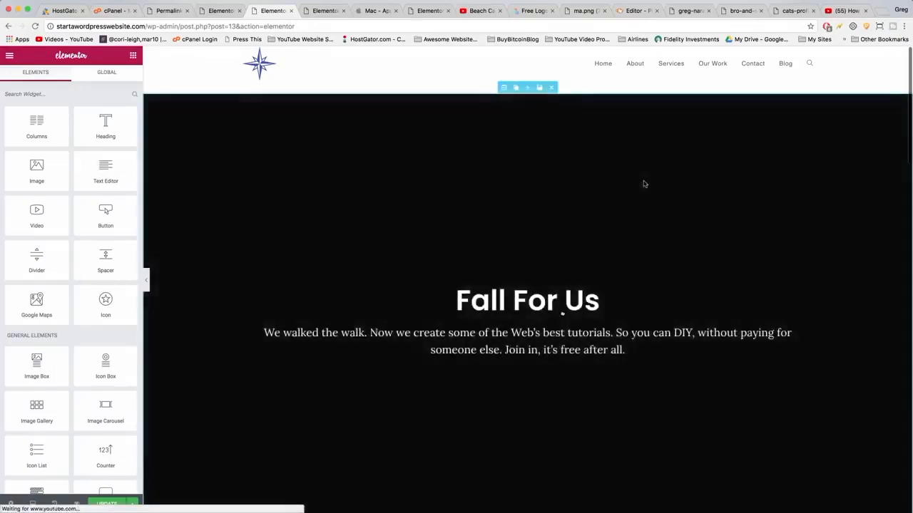
scroll(426, 184, down, 5)
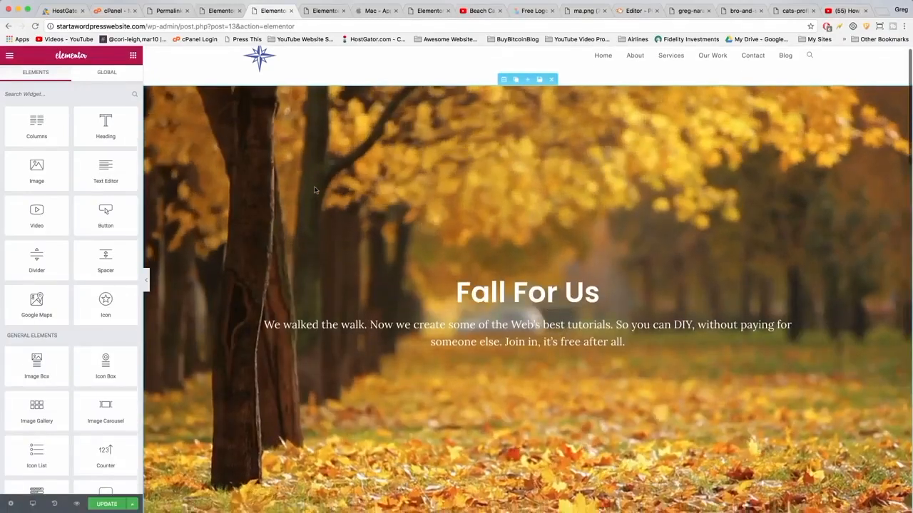
scroll(316, 201, down, 10)
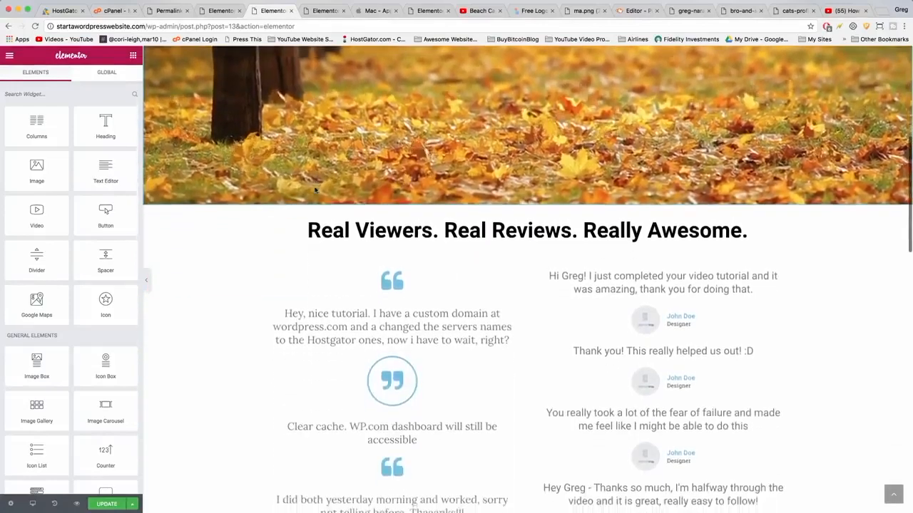
scroll(316, 202, down, 15)
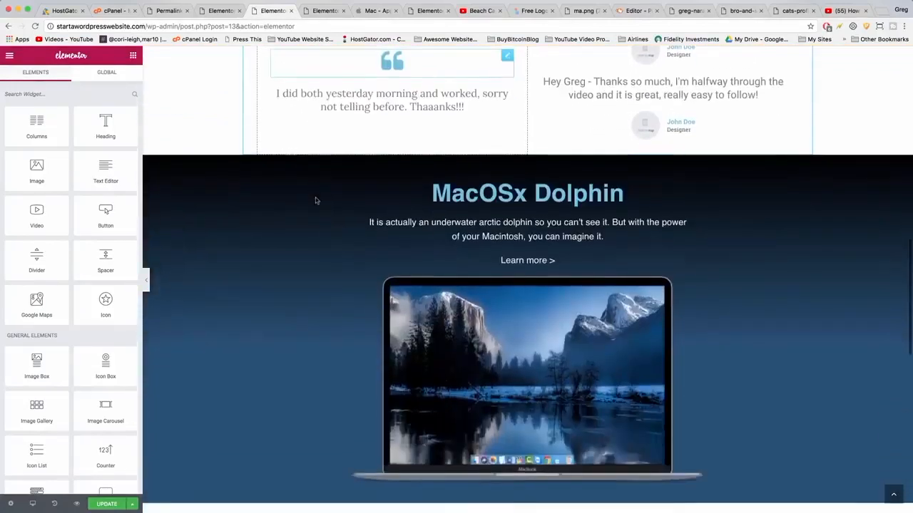
scroll(316, 202, down, 8)
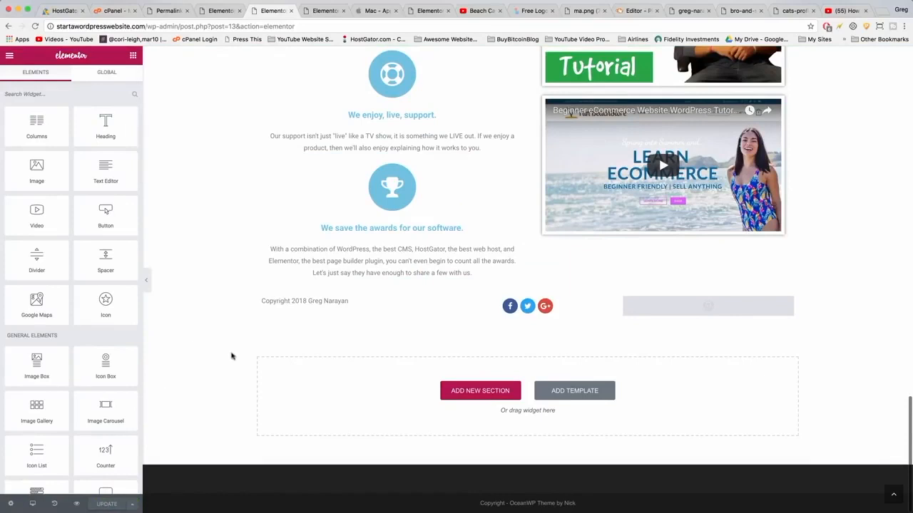
scroll(231, 356, up, 15)
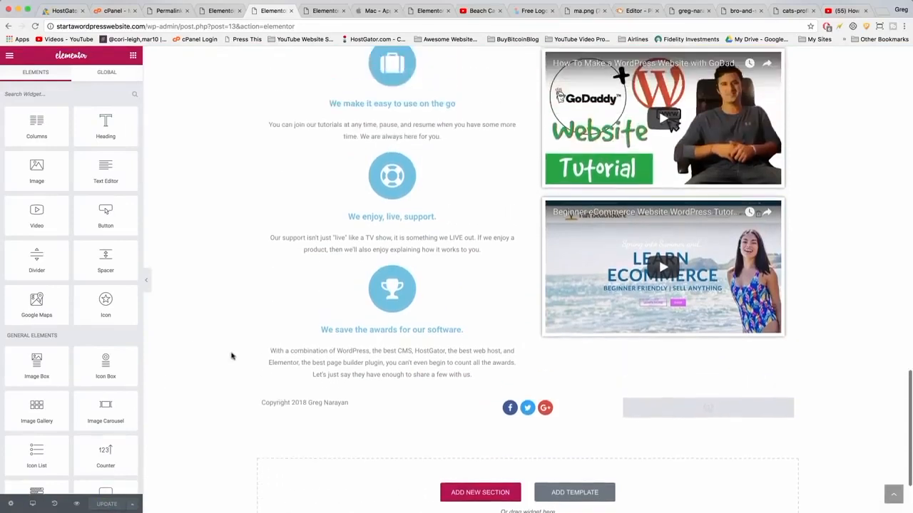
scroll(231, 355, up, 5)
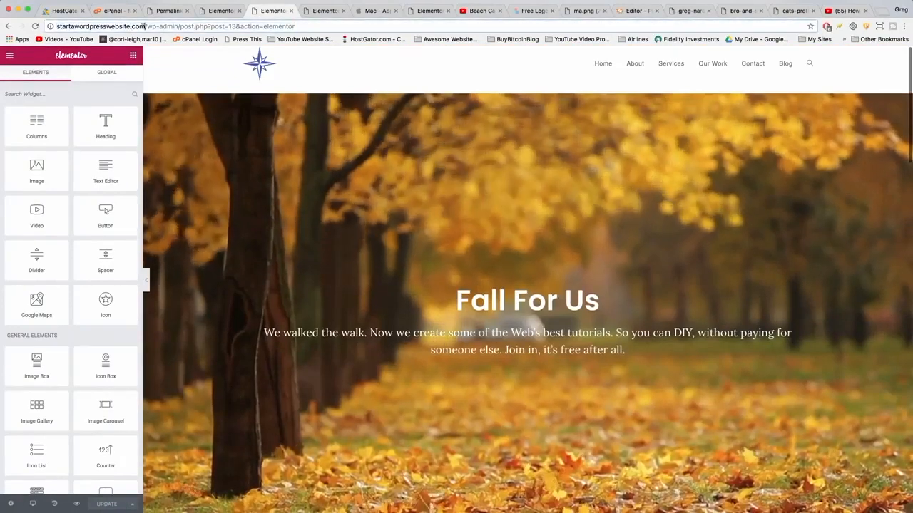
Go to the site's front end and view the live Our Work page.
drag(144, 26, 295, 27)
key(BackSpace)
key(Return)
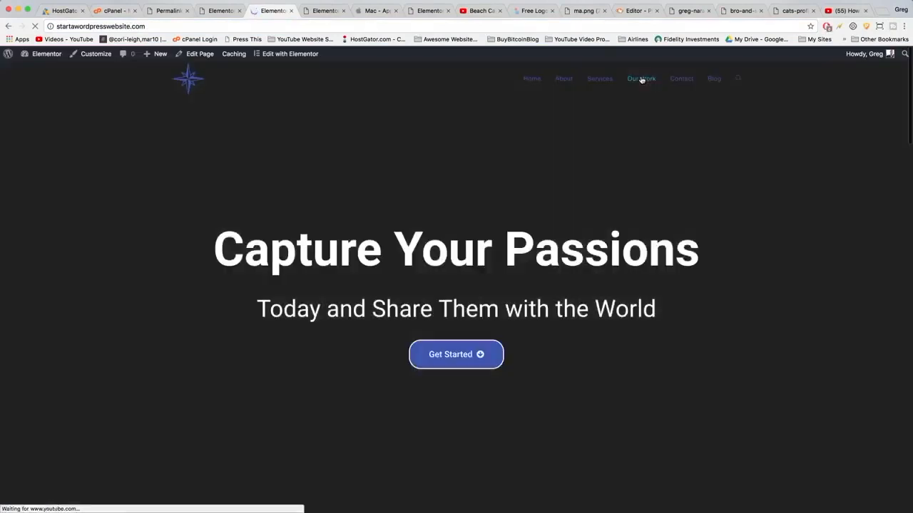
click(641, 80)
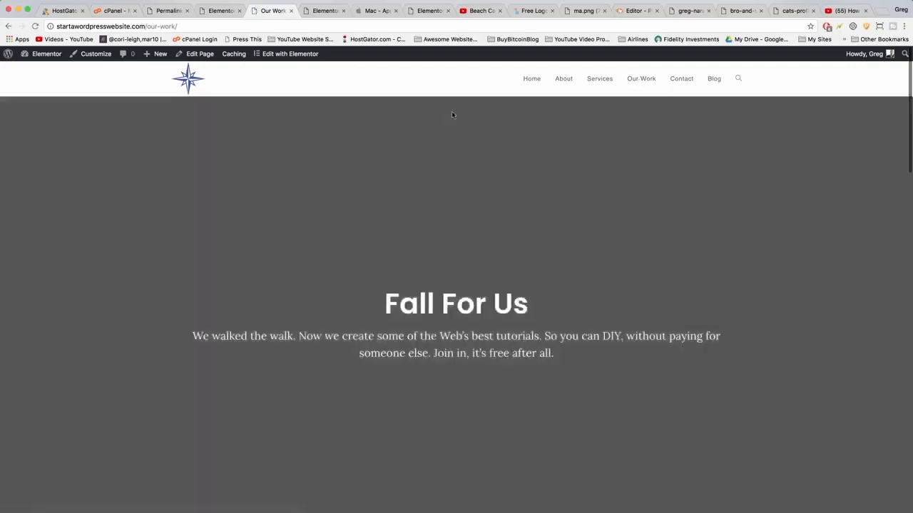
scroll(452, 115, down, 15)
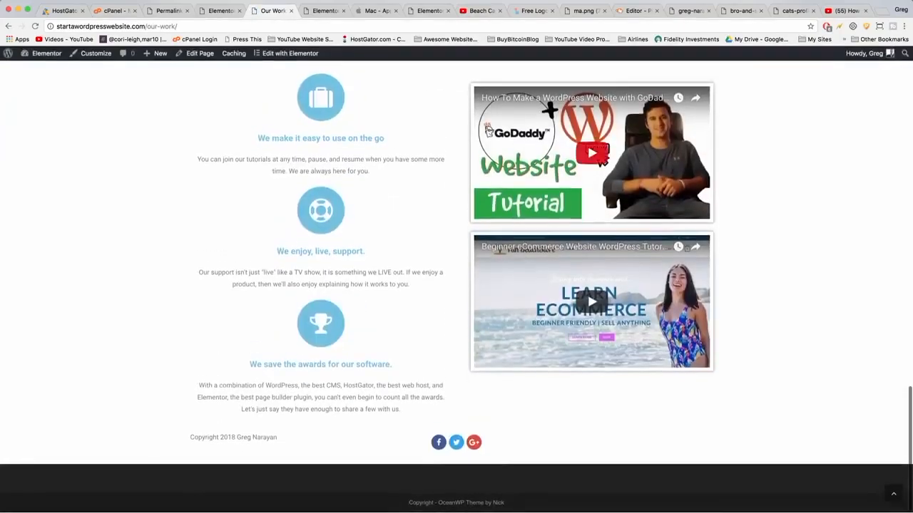
click(892, 492)
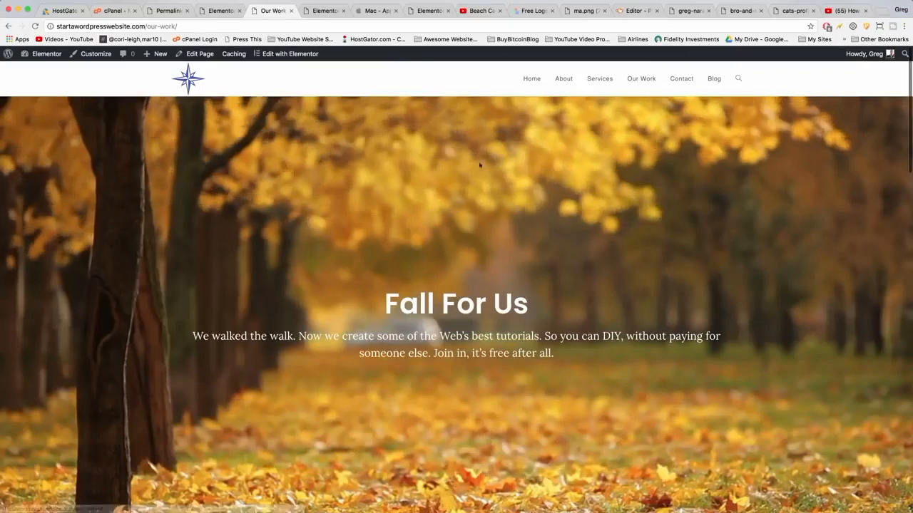
Open the Contact Us page in Elementor and add a new one-column section.
click(683, 80)
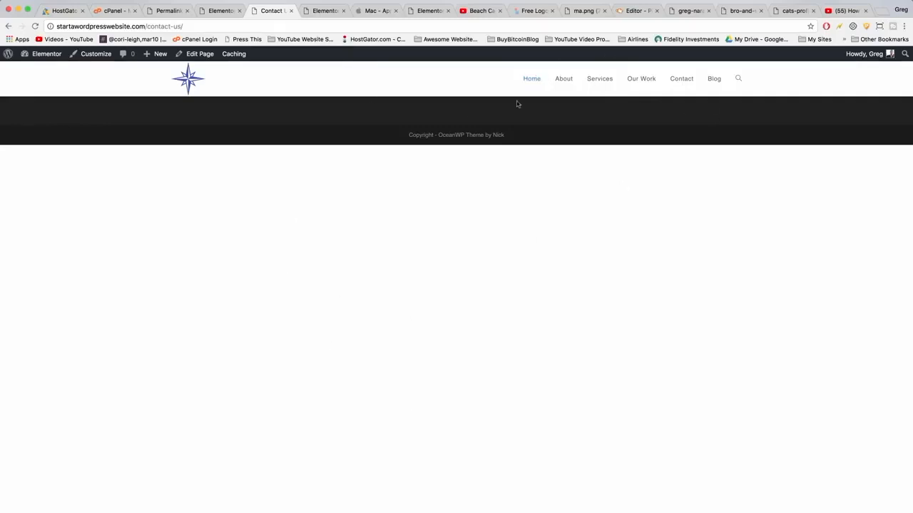
click(200, 54)
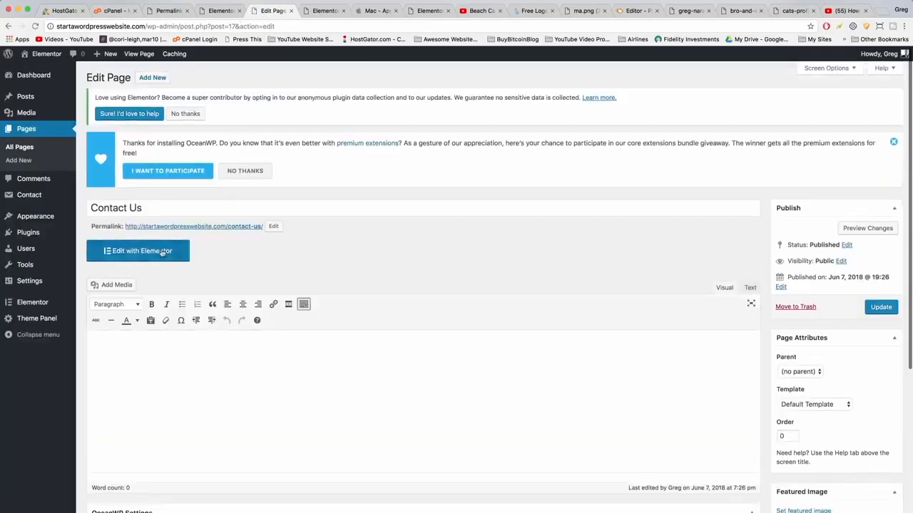
click(162, 251)
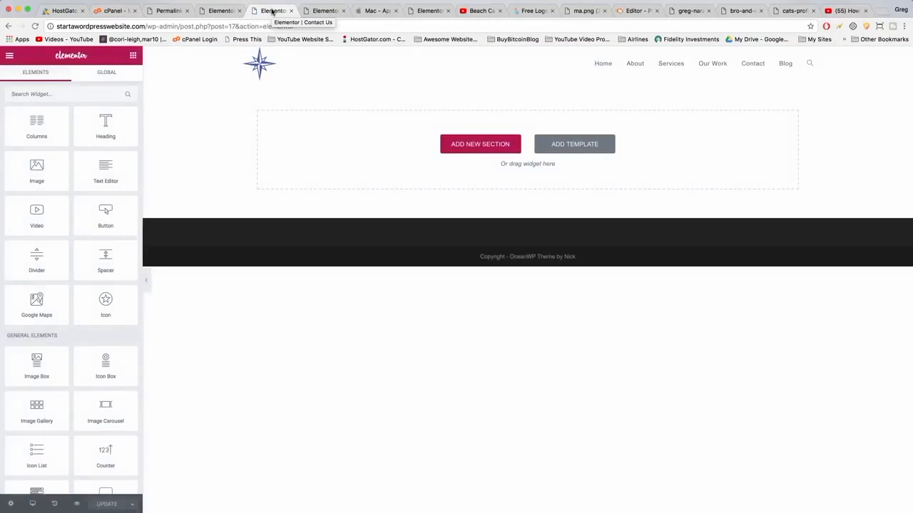
click(488, 143)
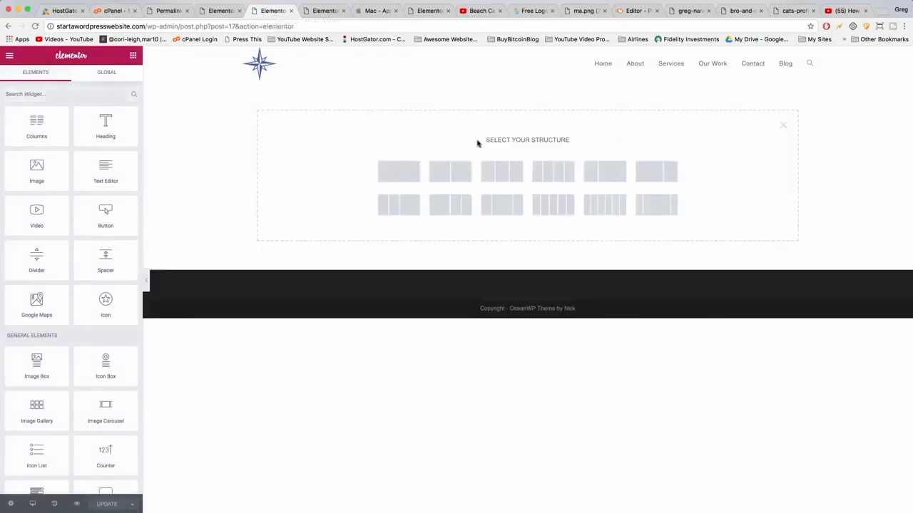
click(397, 172)
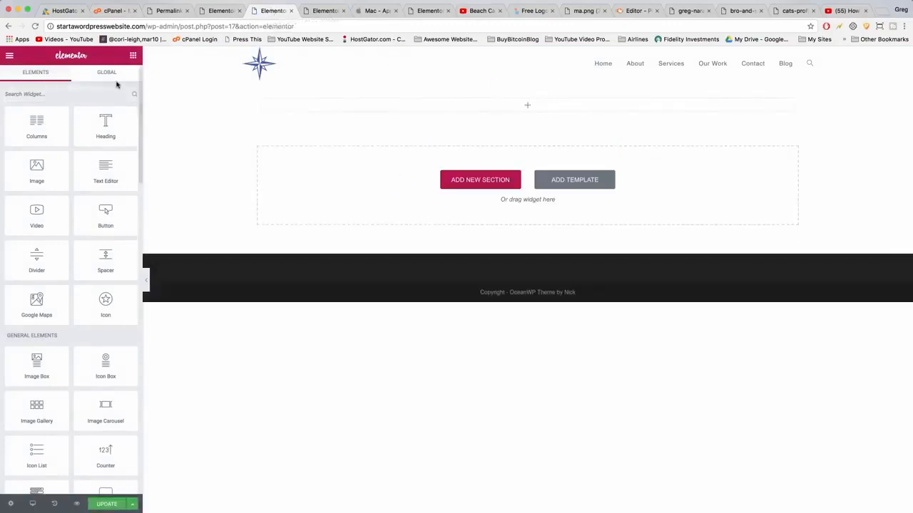
Add a Google Maps widget to the section and set its address to Lake of the Isles.
click(59, 92)
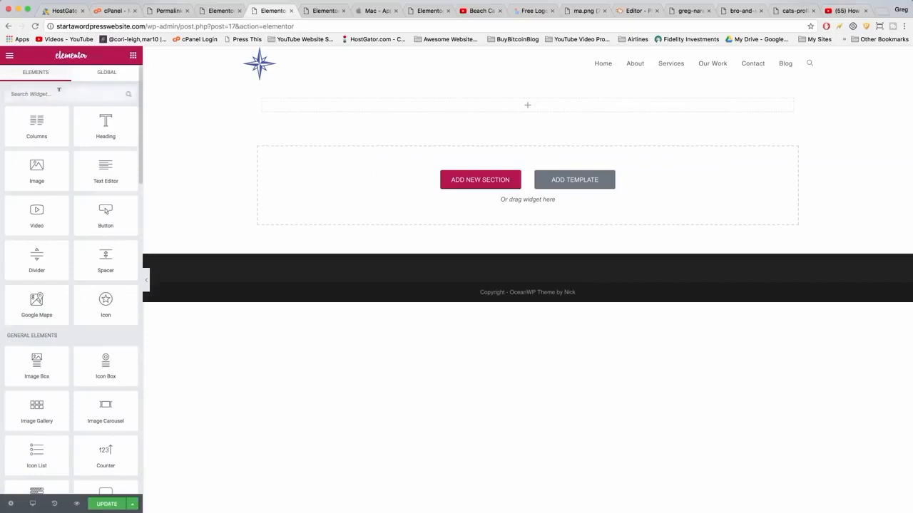
text(map)
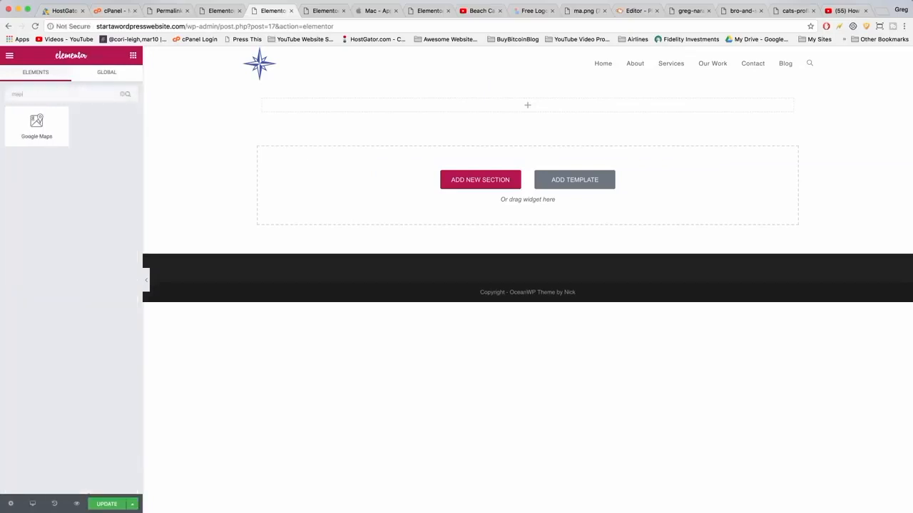
drag(36, 135, 519, 107)
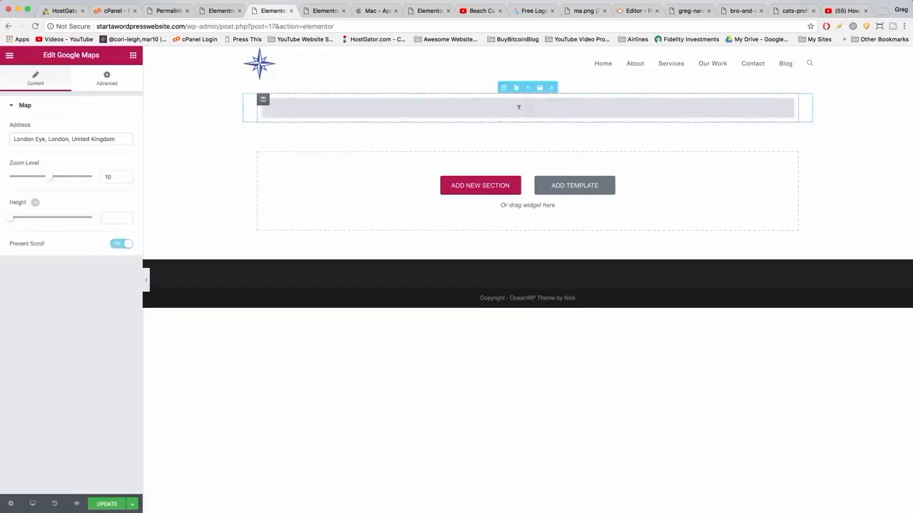
drag(115, 139, 4, 130)
key(BackSpace)
text(Lake of)
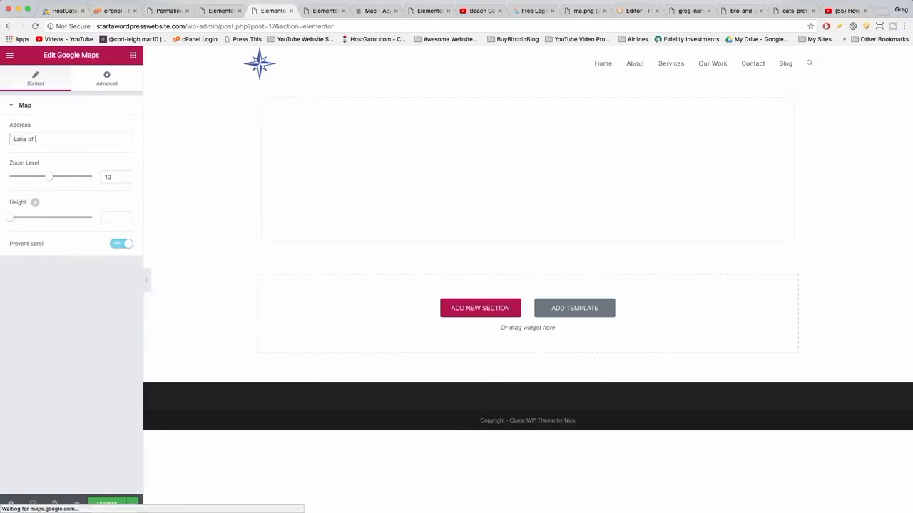
text( the isles)
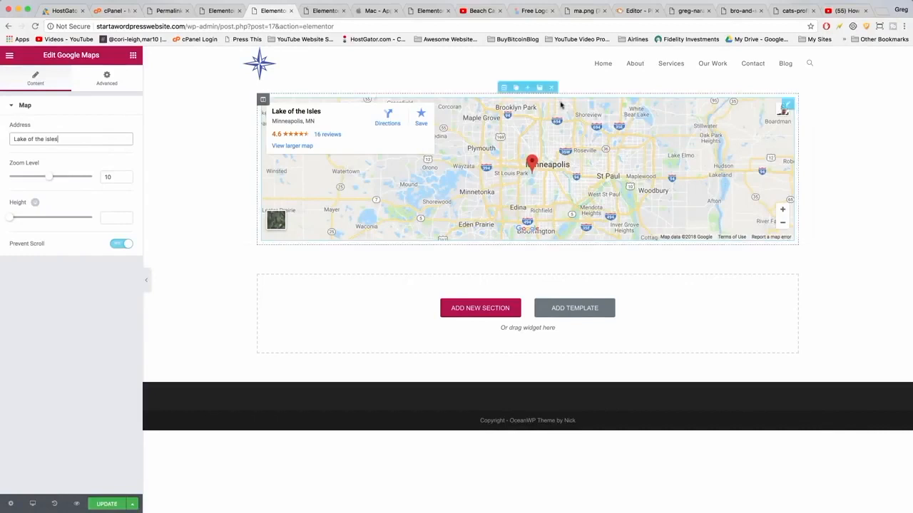
Stretch the map section across the page with Full Width content width and No Gap between columns.
click(500, 163)
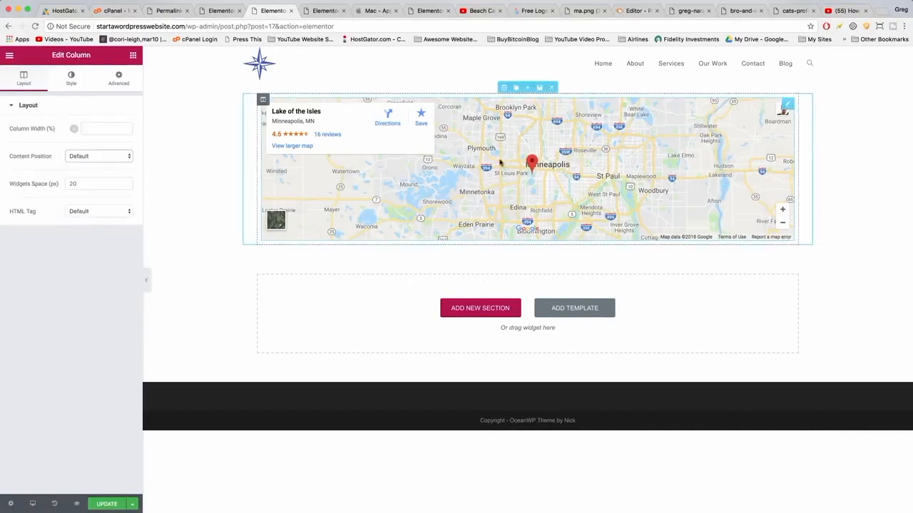
click(502, 85)
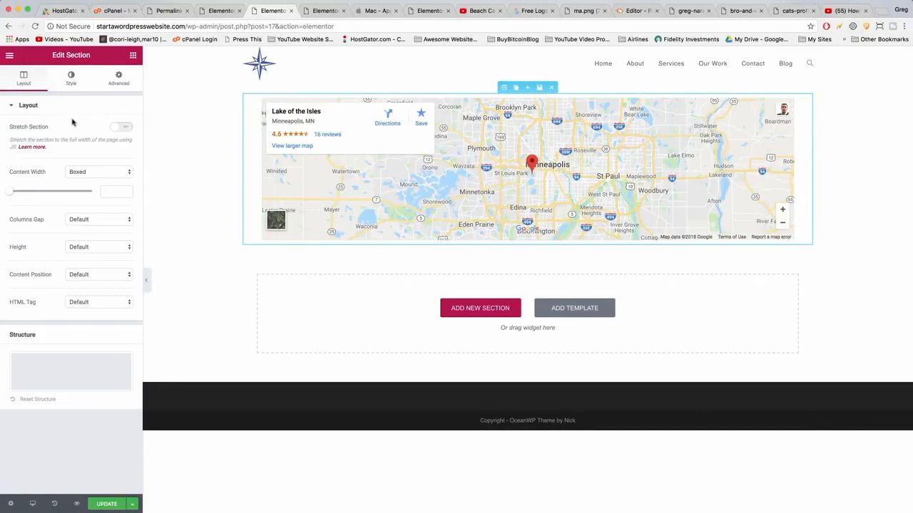
click(116, 127)
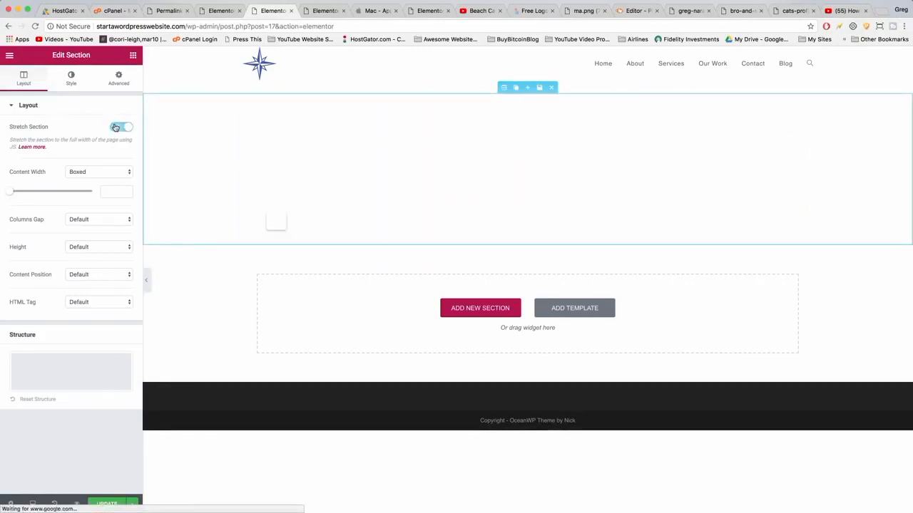
click(84, 171)
click(85, 180)
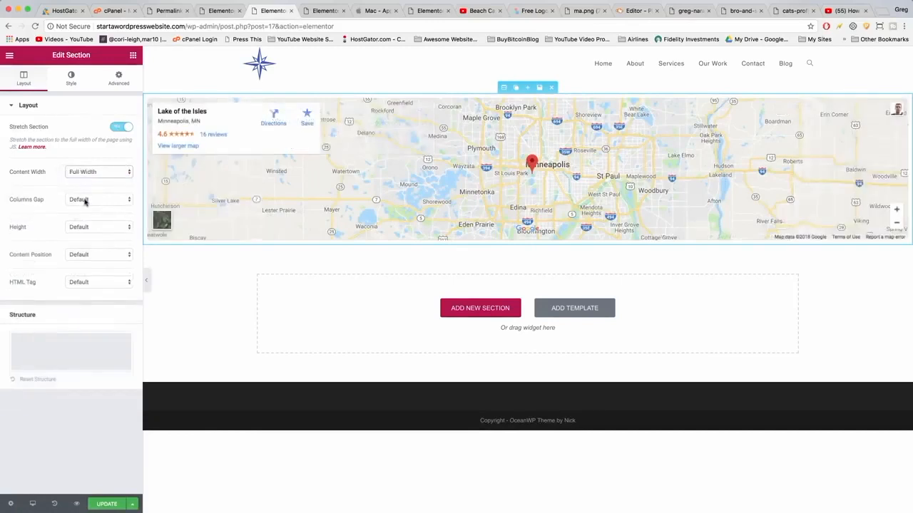
click(85, 203)
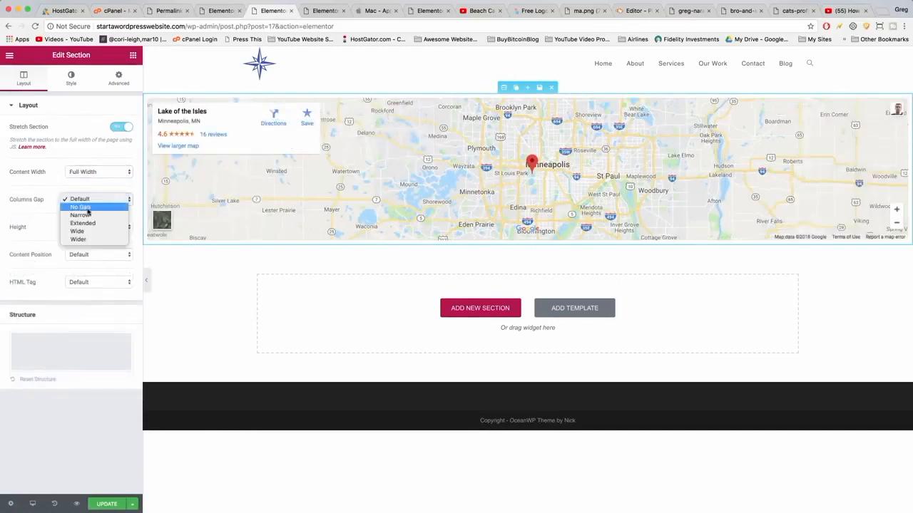
click(86, 209)
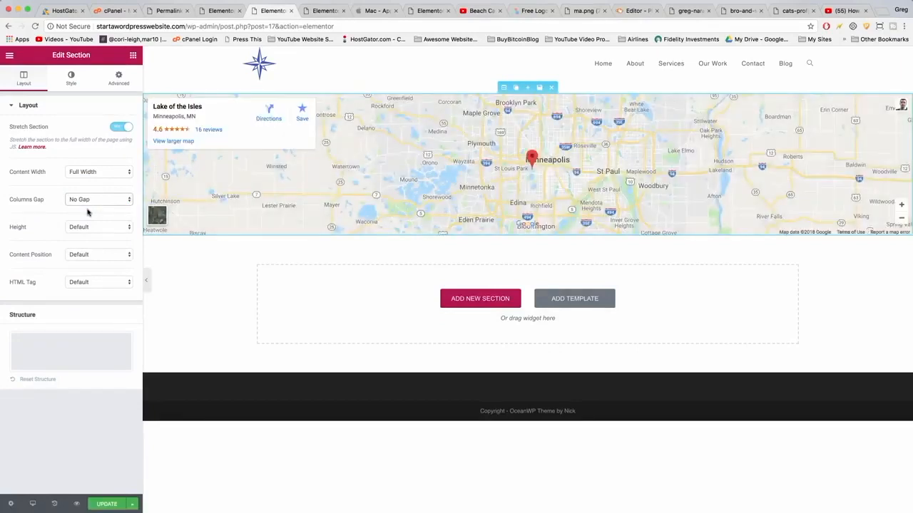
Add a two-column section below the map and place an Icon List widget in its left column.
click(483, 298)
click(450, 326)
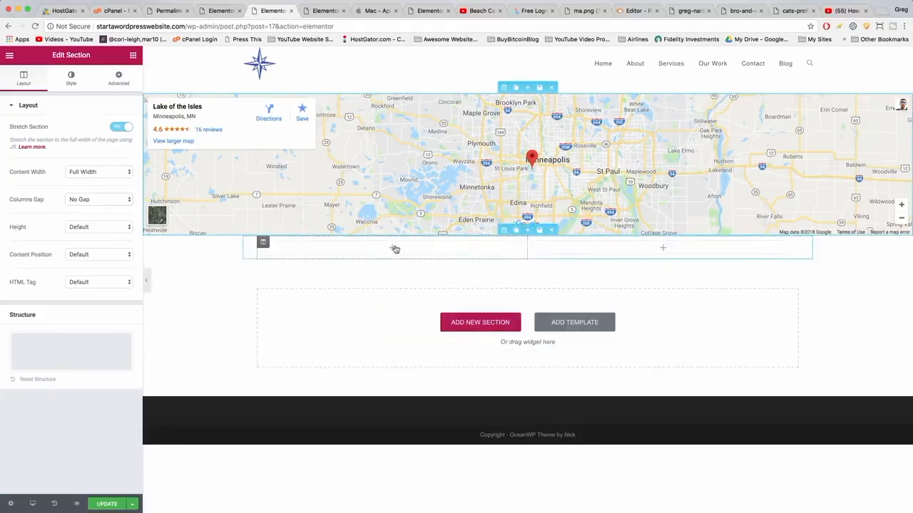
click(133, 55)
scroll(114, 253, down, 5)
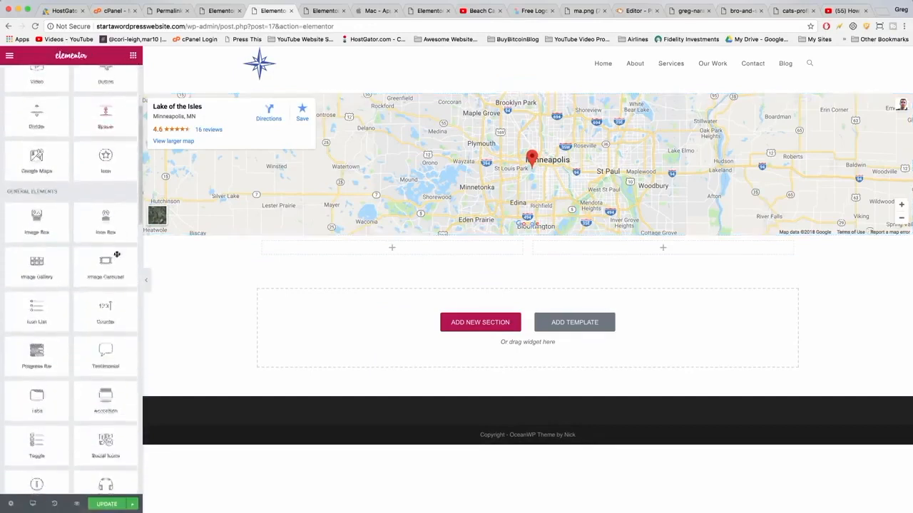
drag(36, 295, 385, 251)
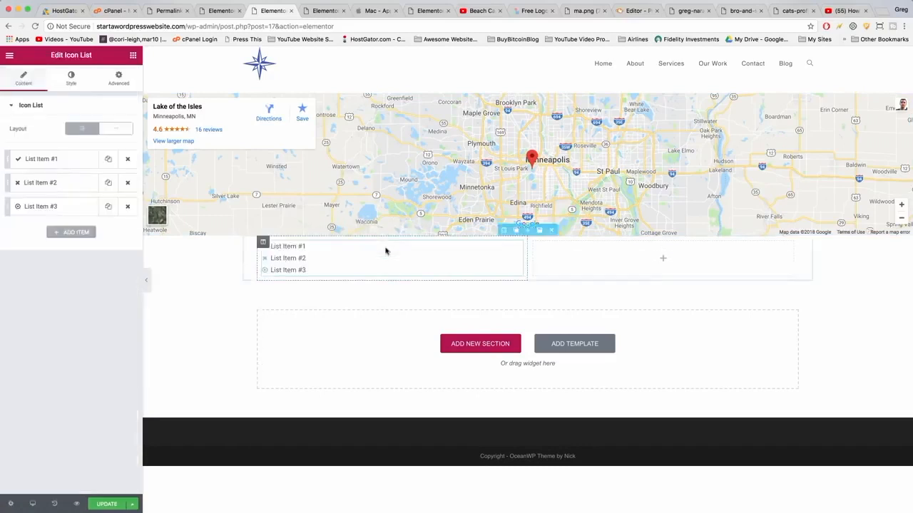
Add an Image widget below the icon list in the left column and reselect the icon list.
click(133, 56)
drag(37, 172, 326, 271)
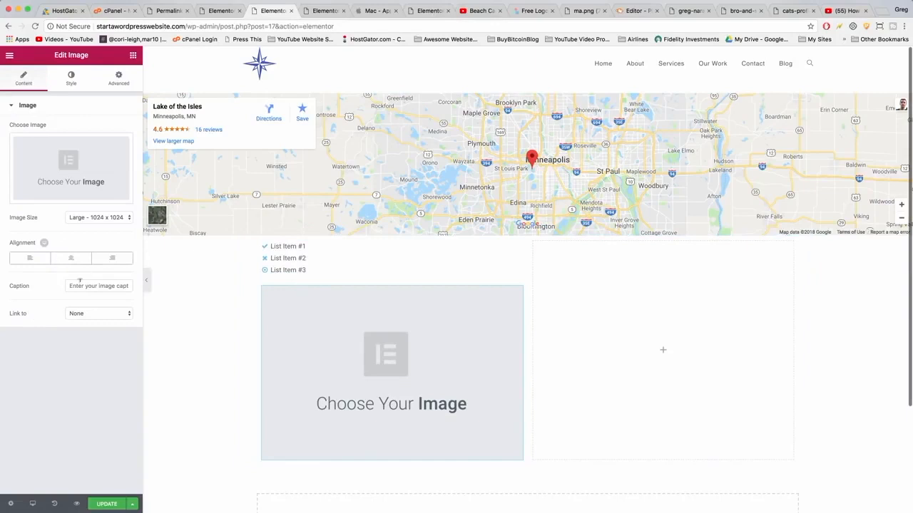
click(293, 245)
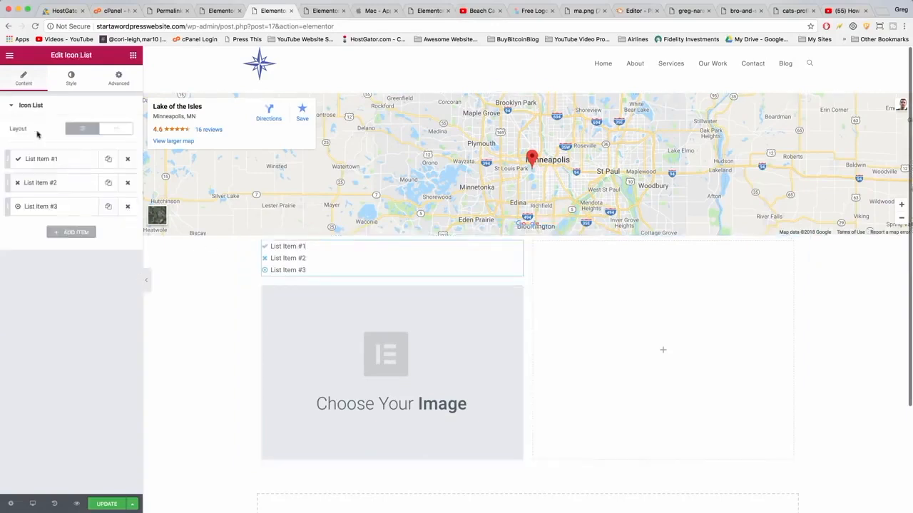
Set the first icon list item's text to "Email:" followed by the contact e-mail address, and its icon to envelope.
click(53, 162)
drag(52, 203, 4, 206)
text(Email)
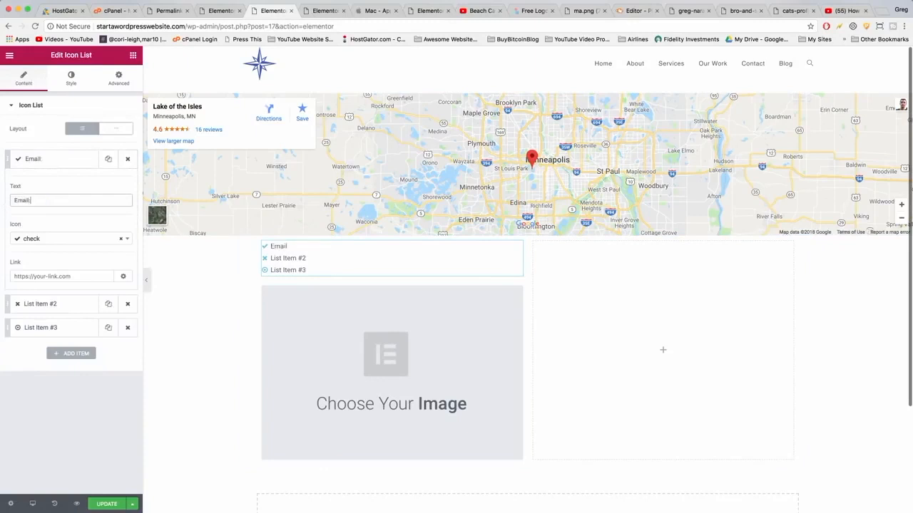
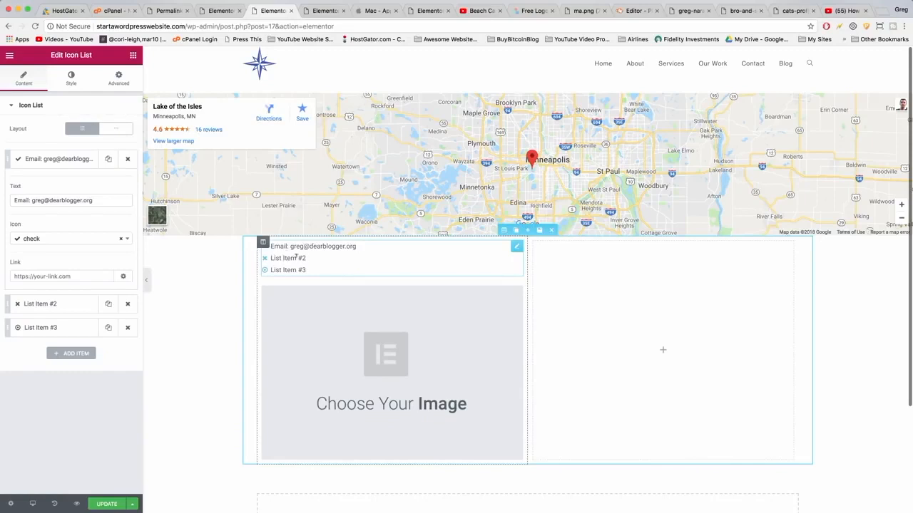
click(35, 239)
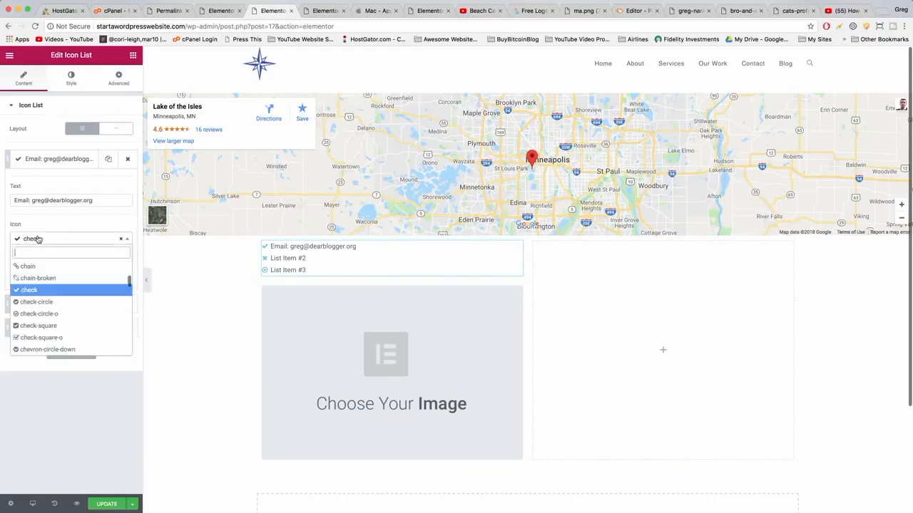
text(email)
key(BackSpace)
key(BackSpace)
key(BackSpace)
key(BackSpace)
key(BackSpace)
text(env)
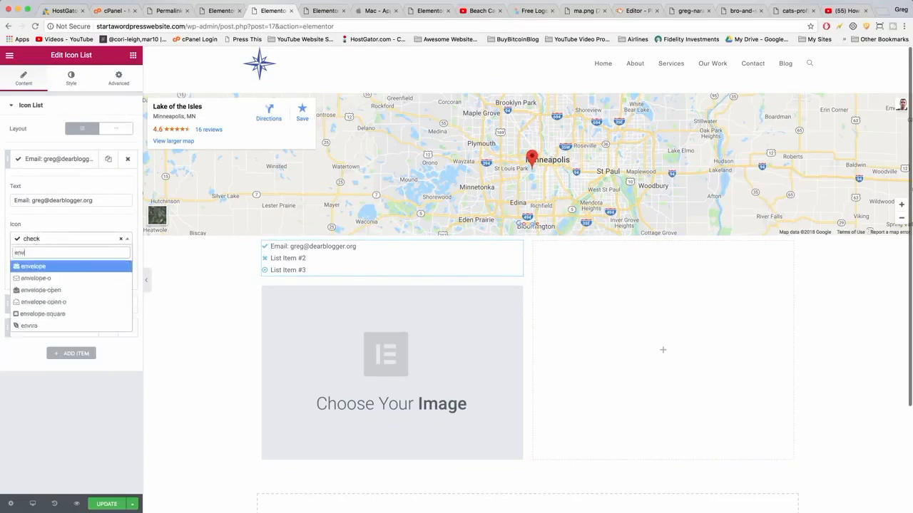
click(33, 267)
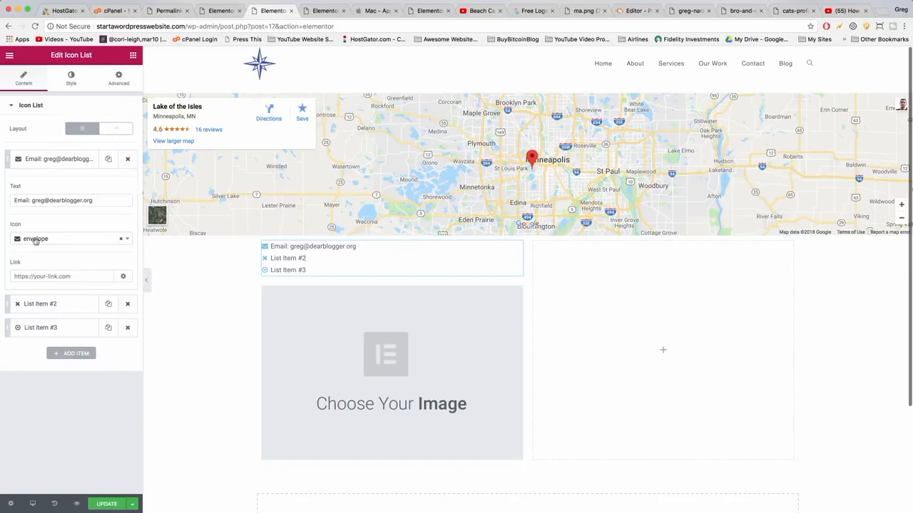
Set the second list item's text to "Phone:" followed by the contact phone number, and its icon to phone.
click(40, 305)
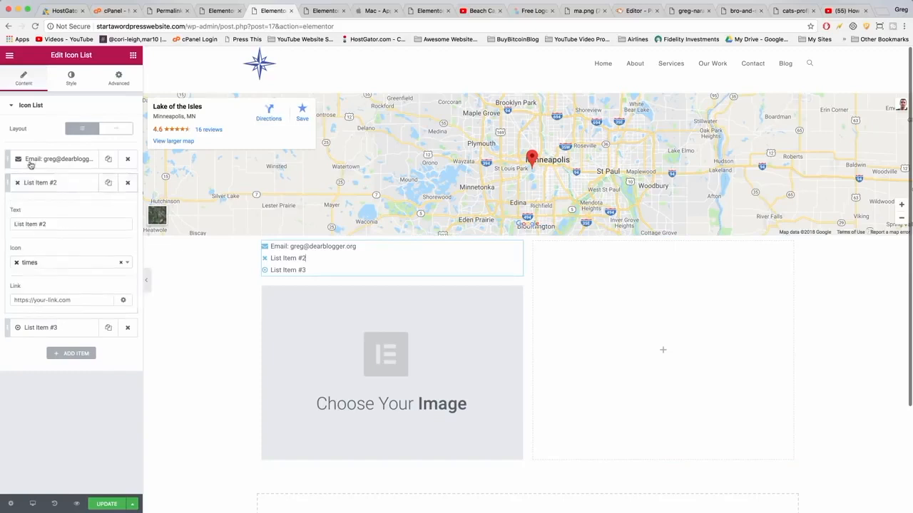
triple_click(31, 221)
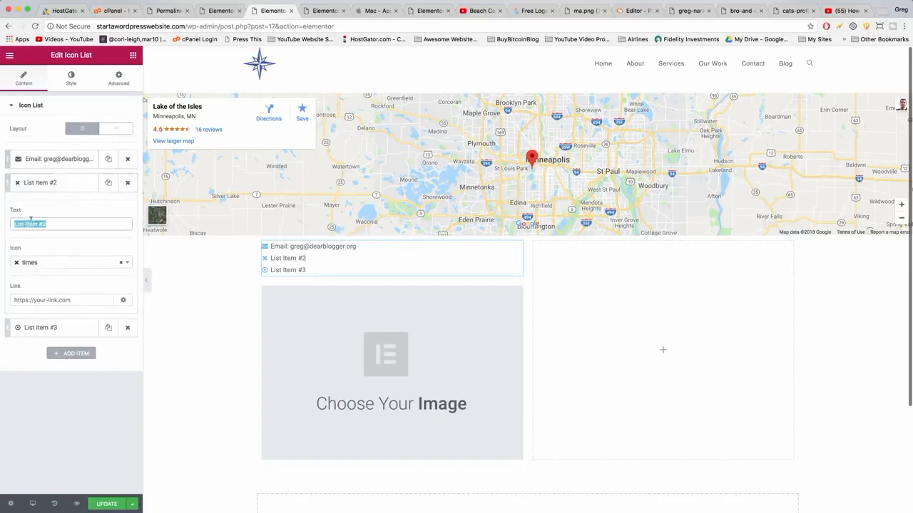
text(Phone:)
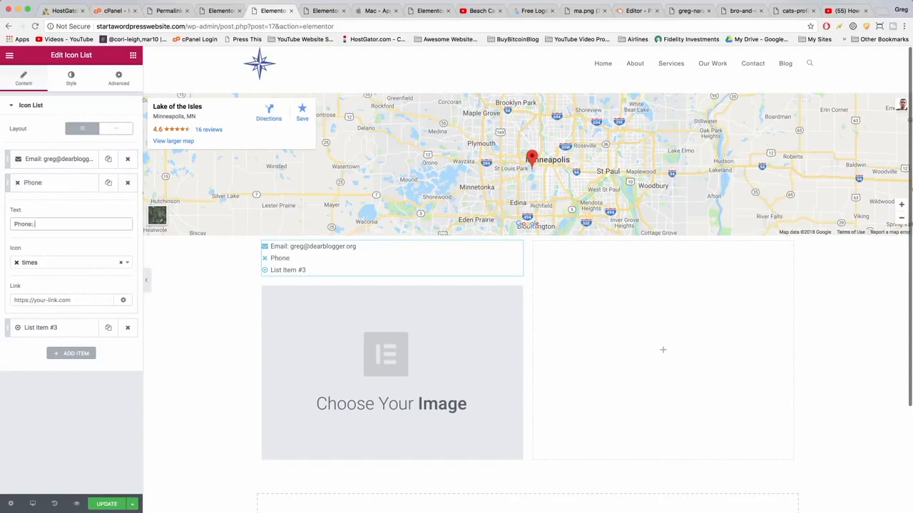
click(31, 264)
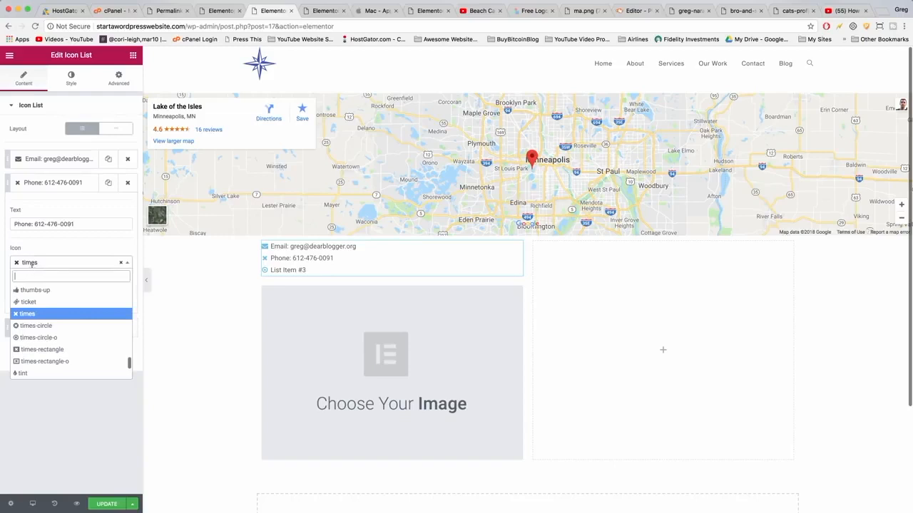
text(phone)
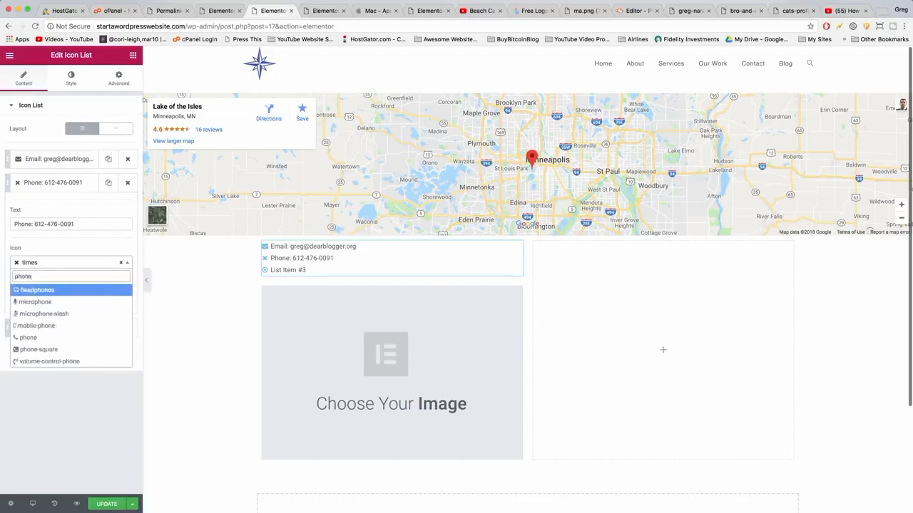
click(29, 338)
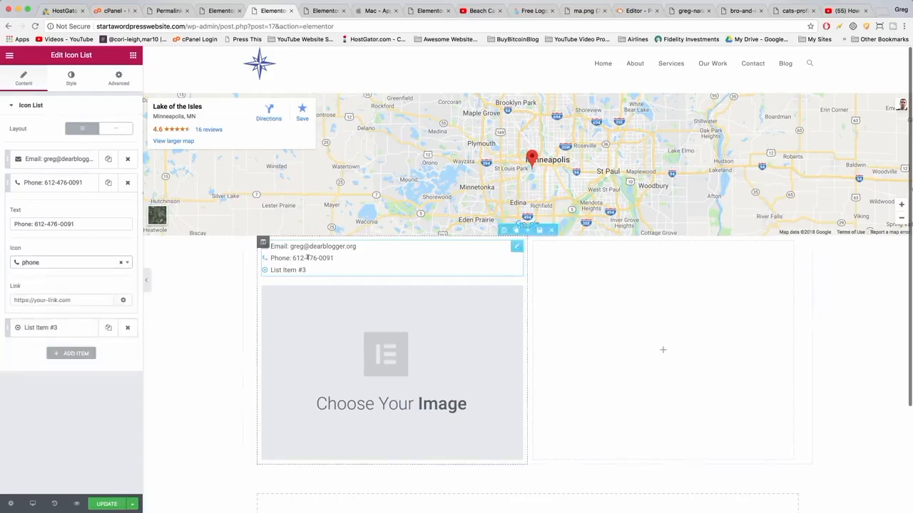
Set the third list item's text to "Address:" followed by the street address, and its icon to address-book.
click(60, 329)
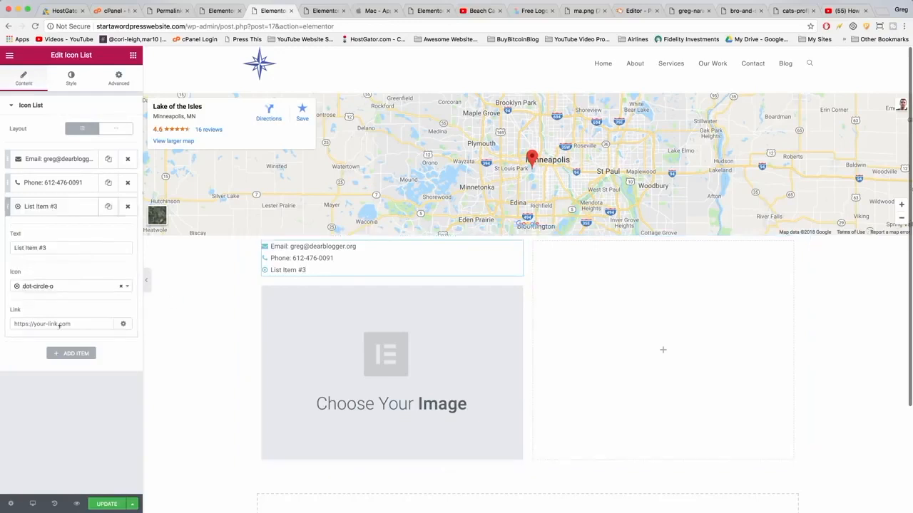
drag(52, 247, 9, 246)
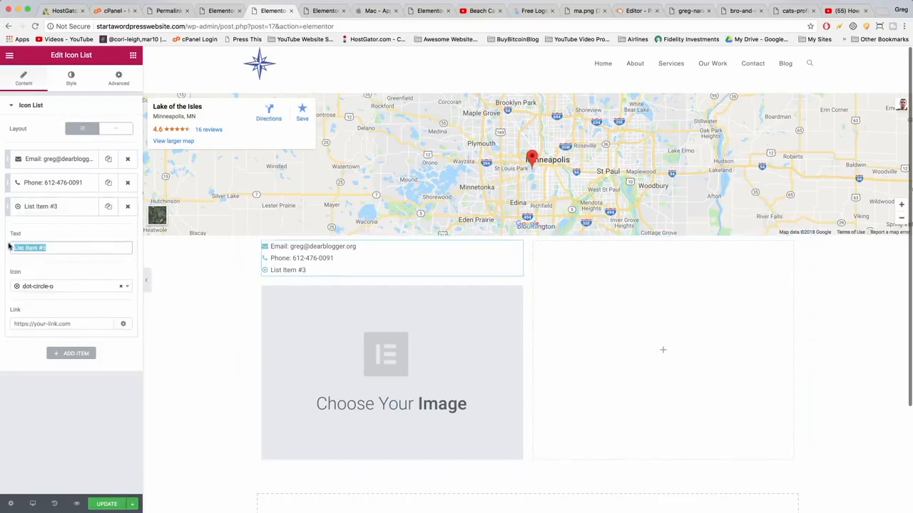
text(Address)
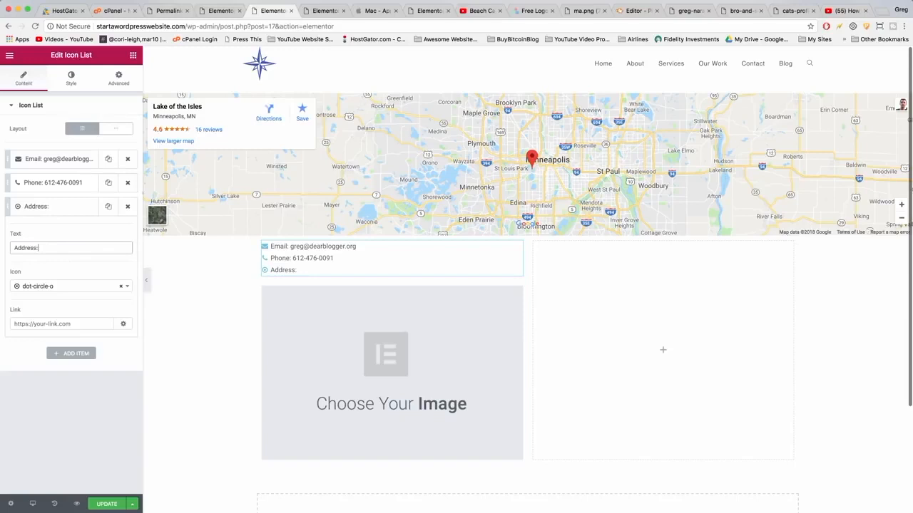
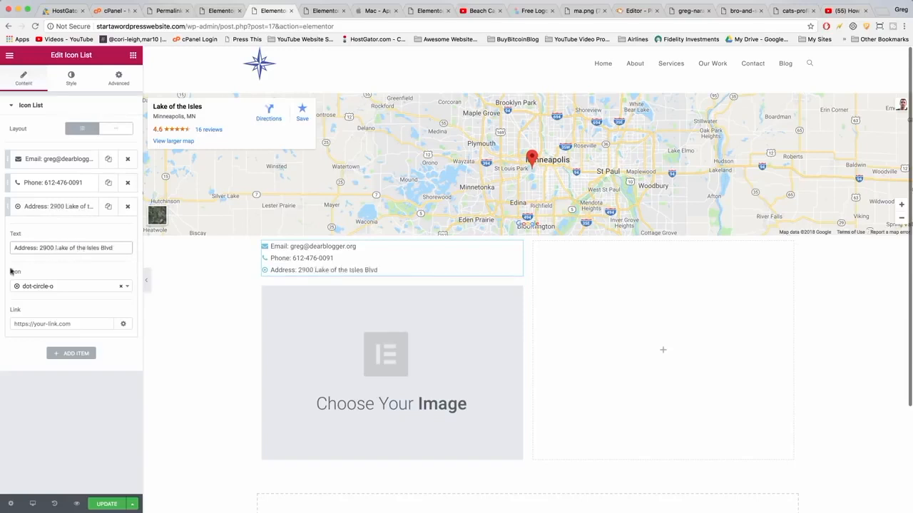
click(45, 289)
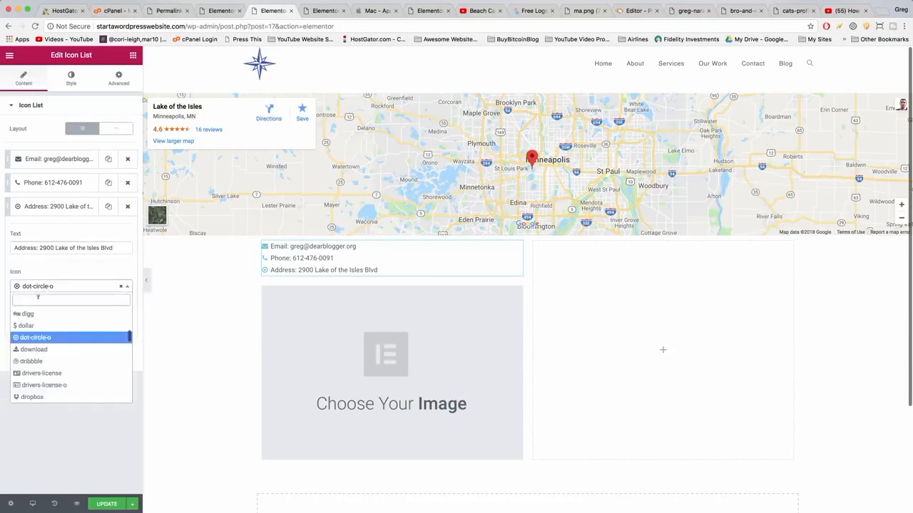
text(addres)
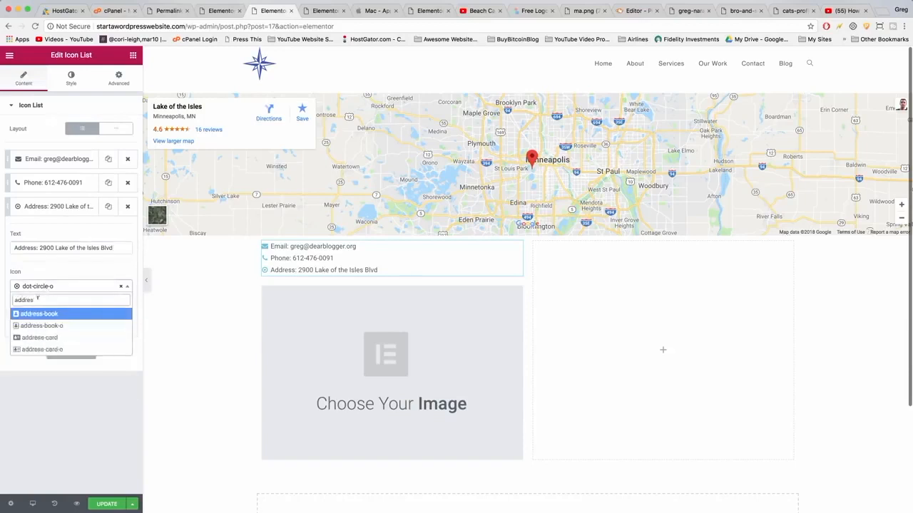
click(39, 314)
Insert the paddle-boarding image from the media library into the image widget and update the page.
click(380, 353)
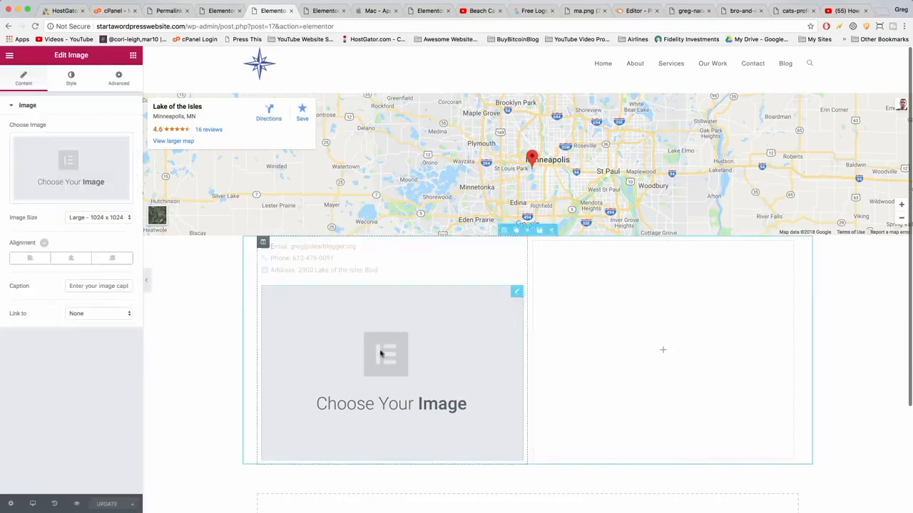
click(67, 151)
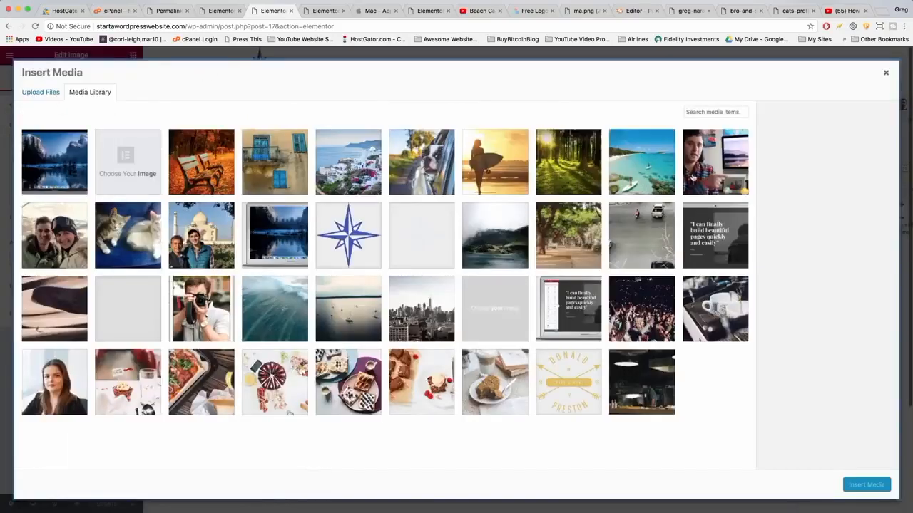
click(646, 169)
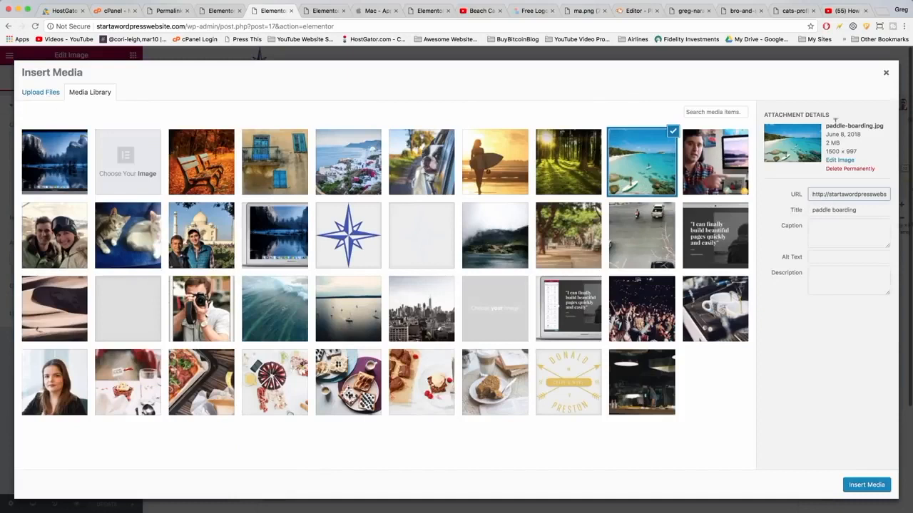
click(866, 484)
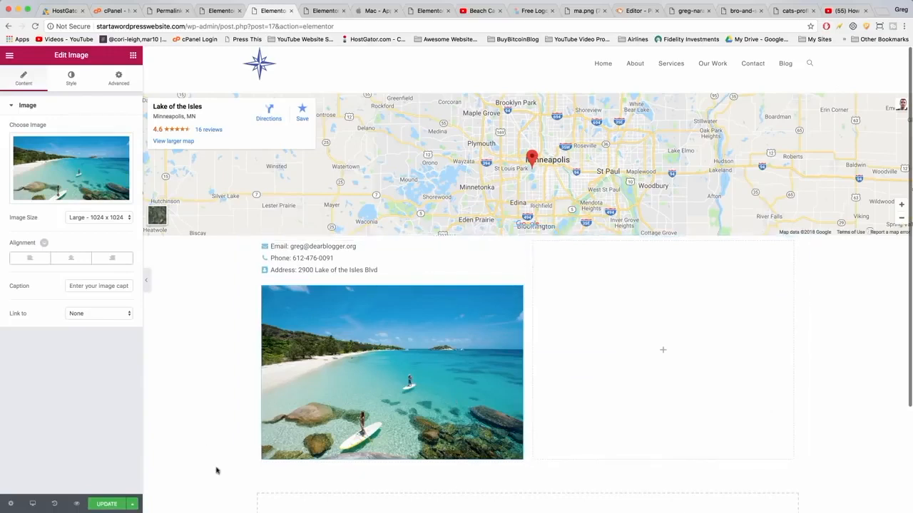
click(109, 504)
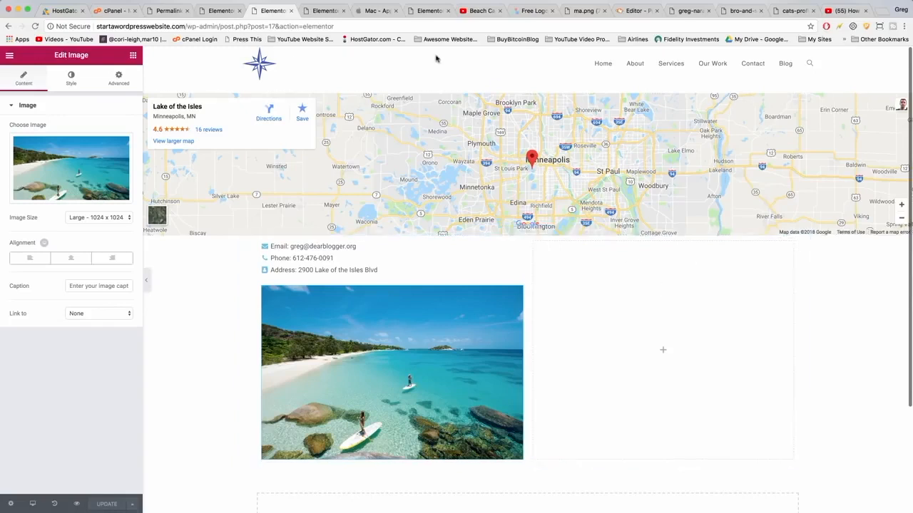
Copy the Contact form 1 shortcode from the Contact Form 7 forms list in the dashboard.
click(221, 12)
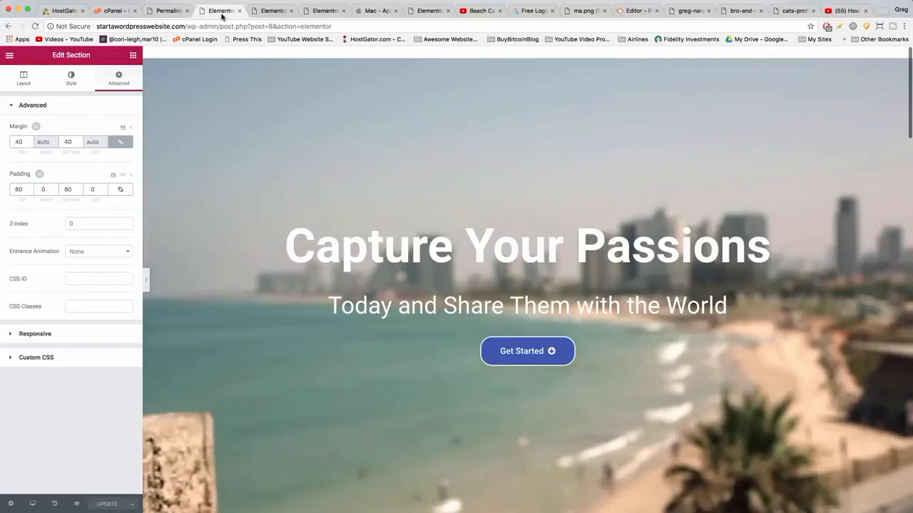
click(10, 57)
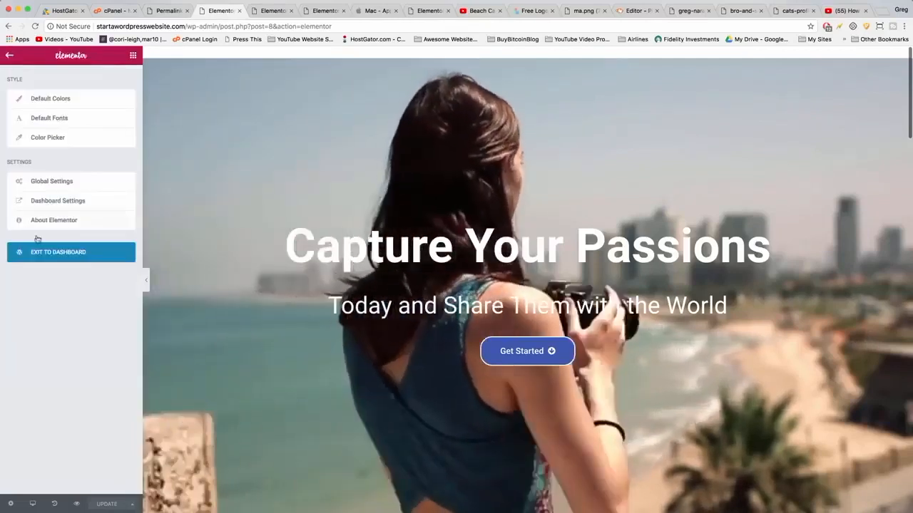
click(42, 252)
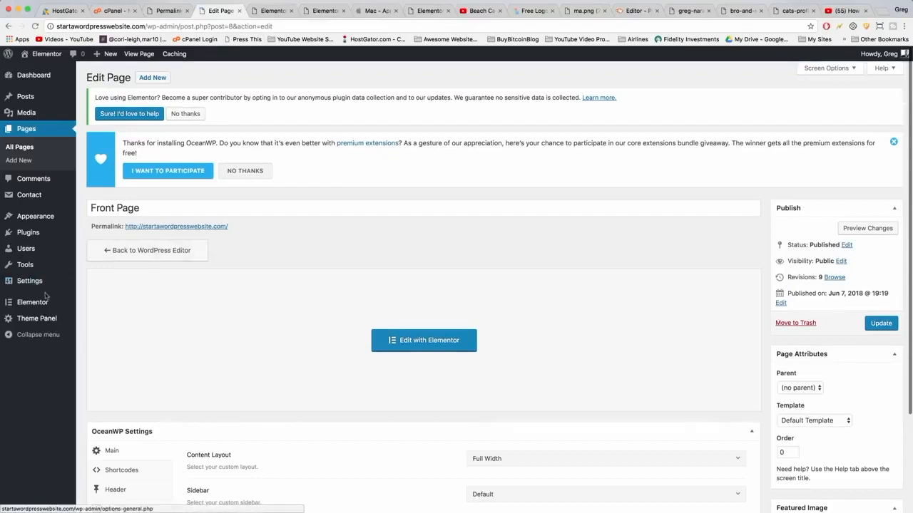
click(33, 236)
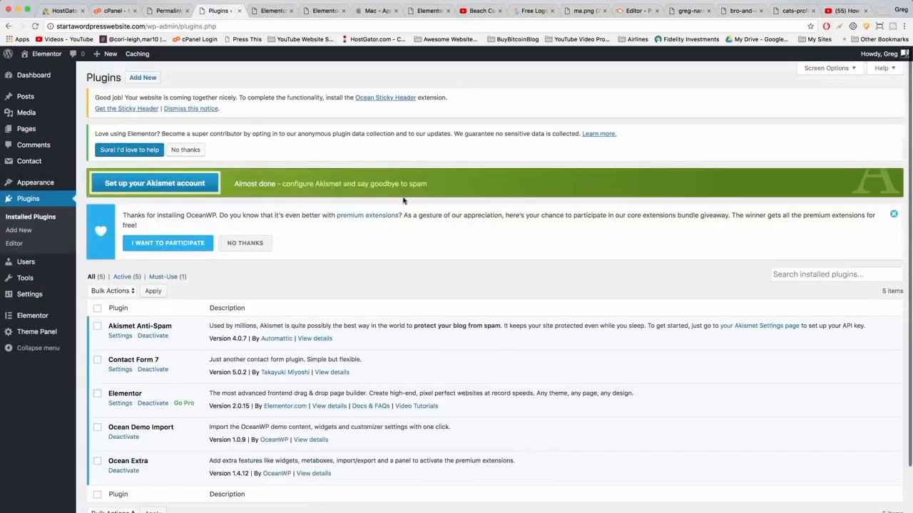
click(123, 370)
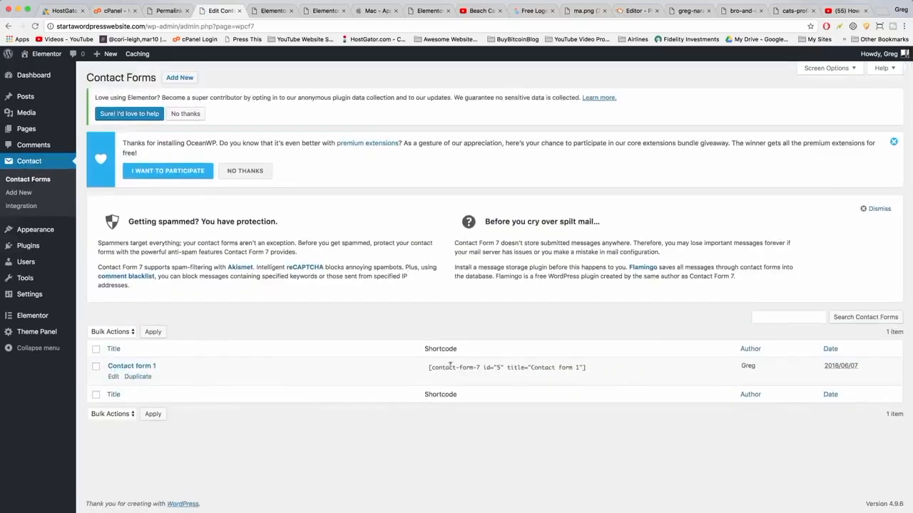
click(442, 367)
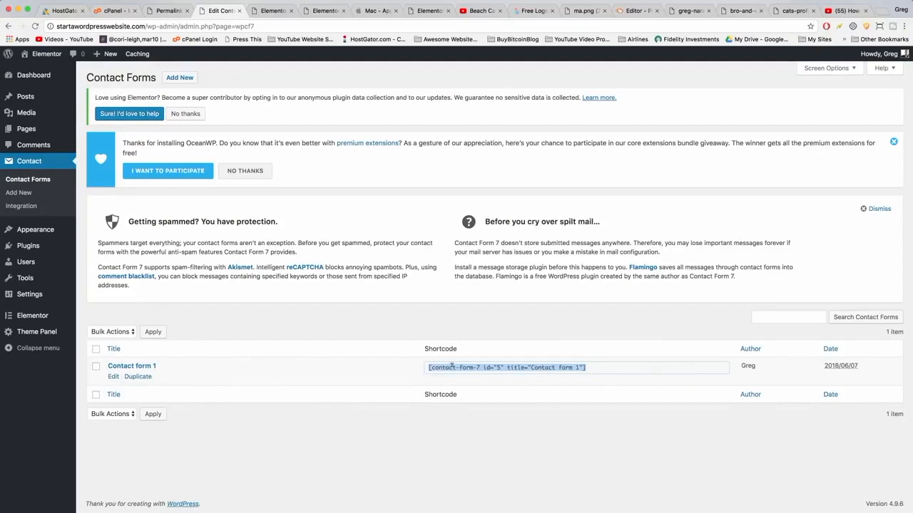
right_click(452, 366)
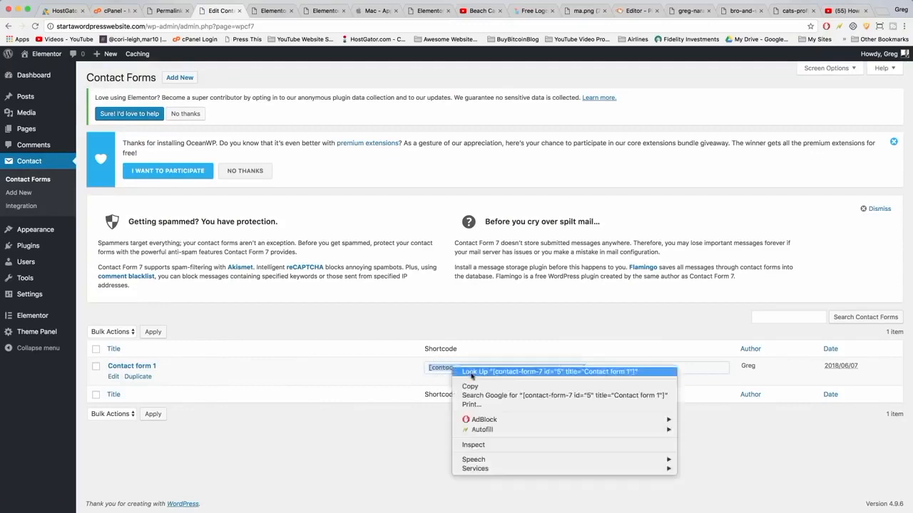
click(473, 387)
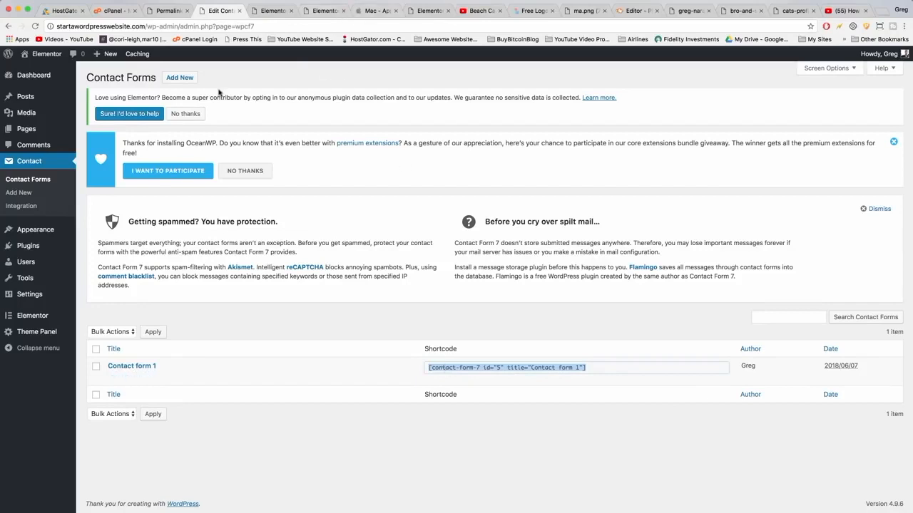
Add a Shortcode widget to the right column and paste the contact form shortcode into it.
click(273, 12)
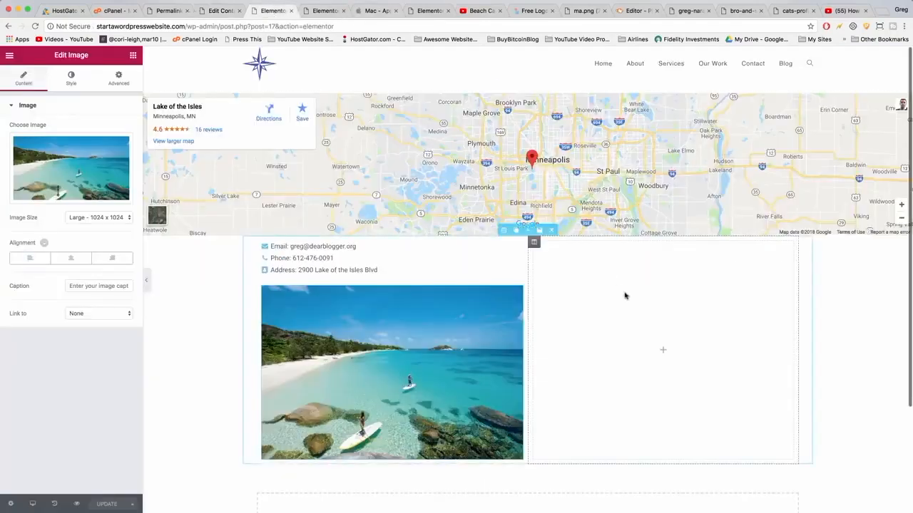
click(132, 55)
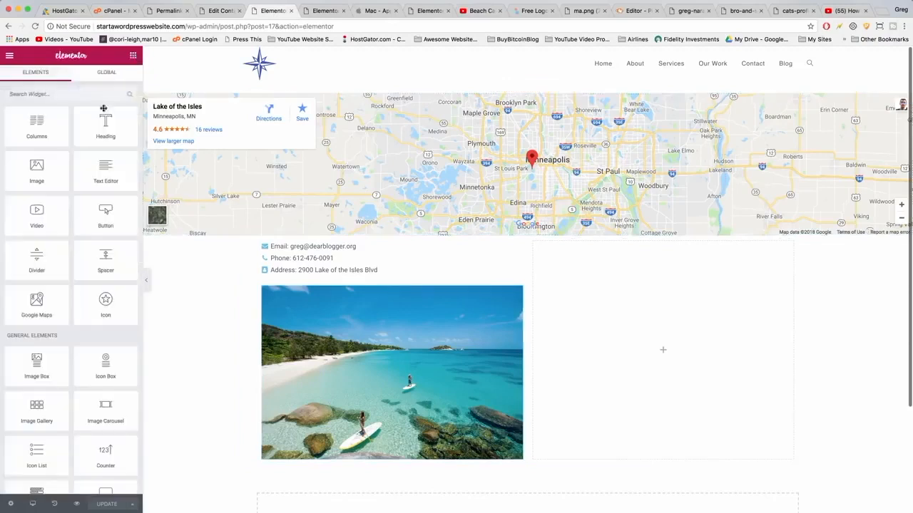
click(38, 94)
text(short)
drag(37, 122, 645, 340)
click(98, 159)
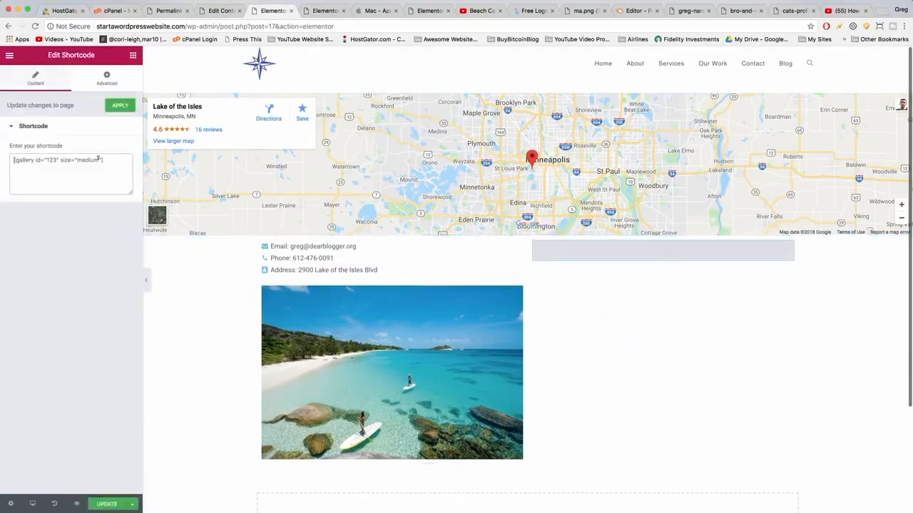
right_click(50, 157)
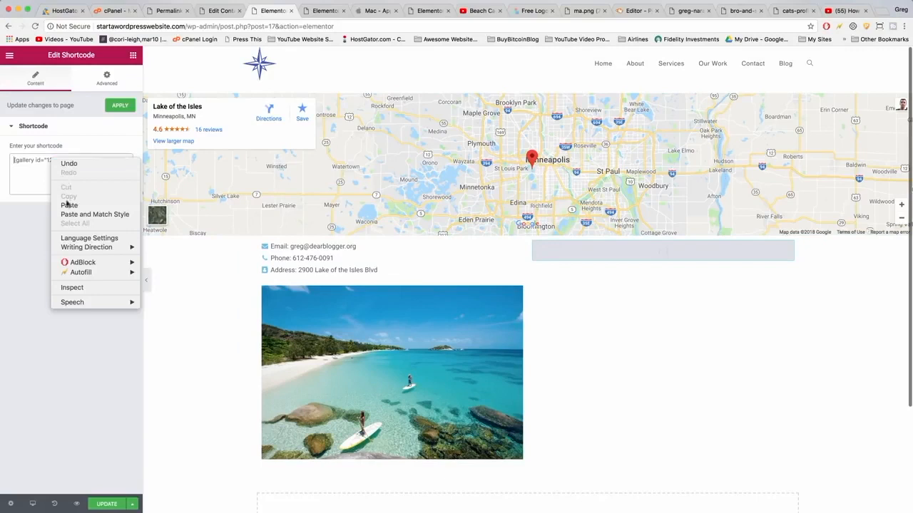
click(65, 205)
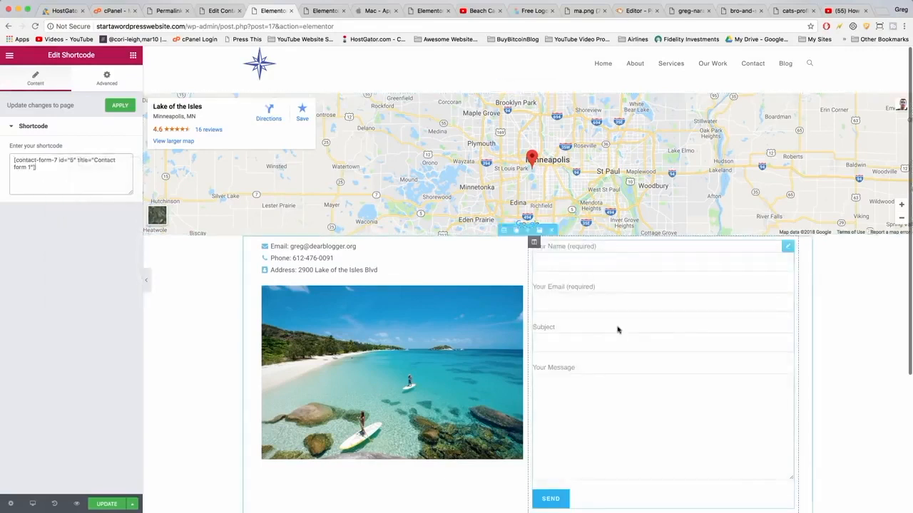
Update the Contact Us page to save the contact form shortcode.
scroll(620, 257, down, 5)
scroll(619, 255, up, 5)
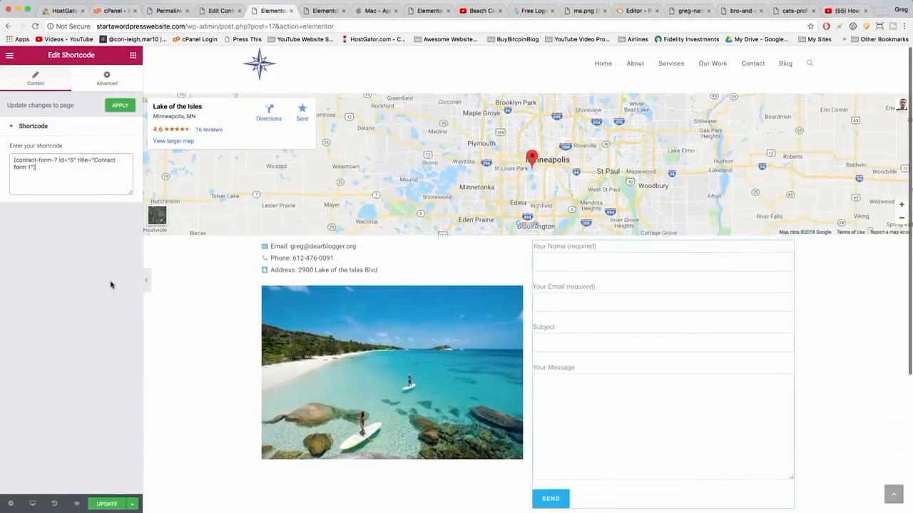
click(100, 505)
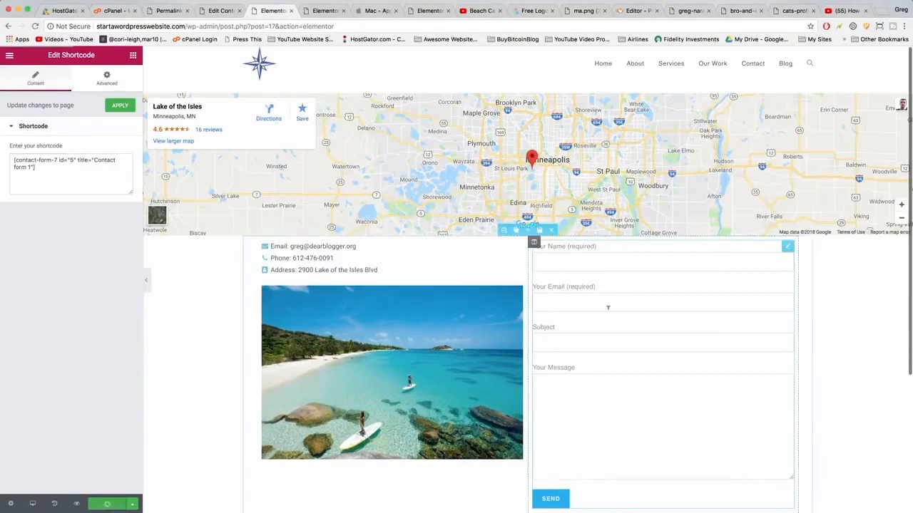
Review the published Contact Us page, then open the Blog page from the site menu.
scroll(608, 313, down, 3)
scroll(608, 313, up, 3)
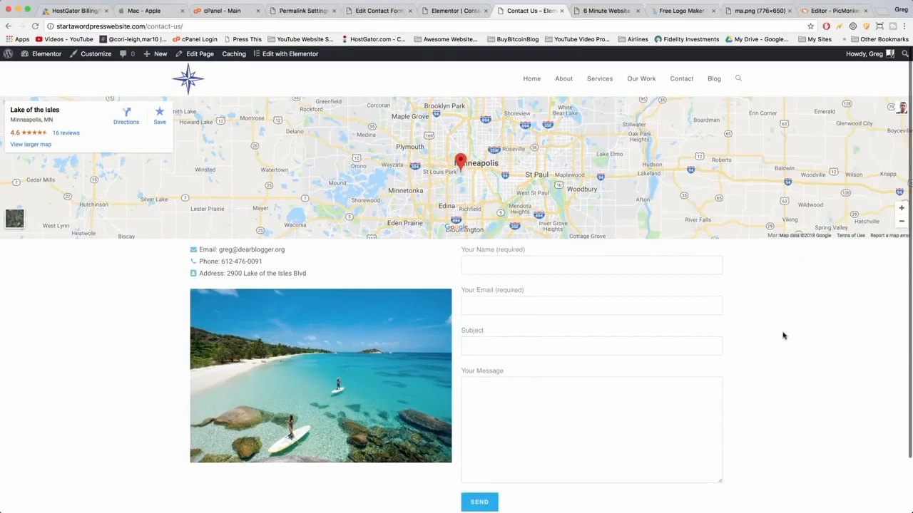
scroll(783, 336, down, 2)
scroll(783, 336, up, 2)
click(713, 80)
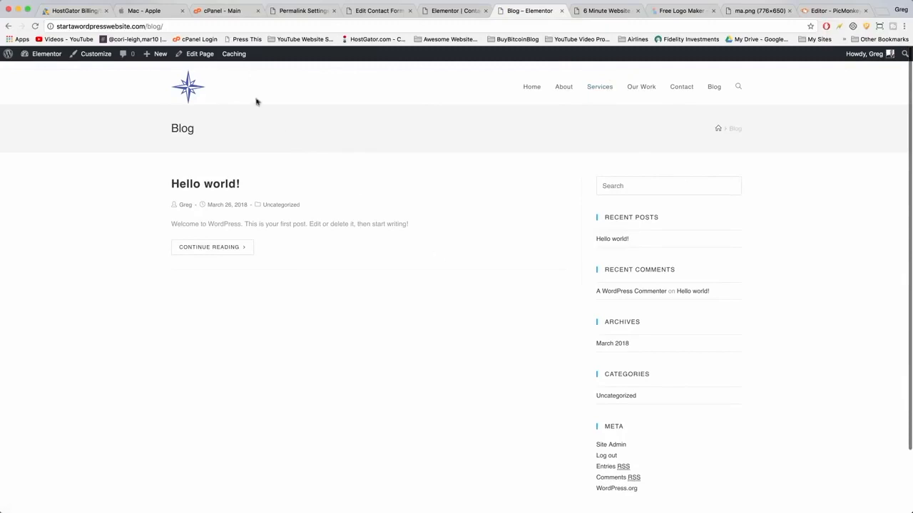
Start a new post and title it "Welcome to the Blog: Elementor Style".
mouse_move(154, 55)
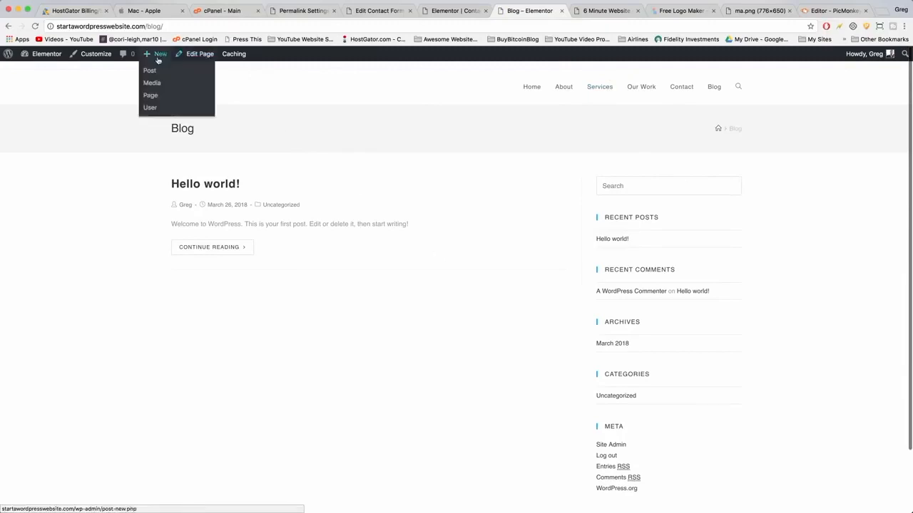
click(151, 70)
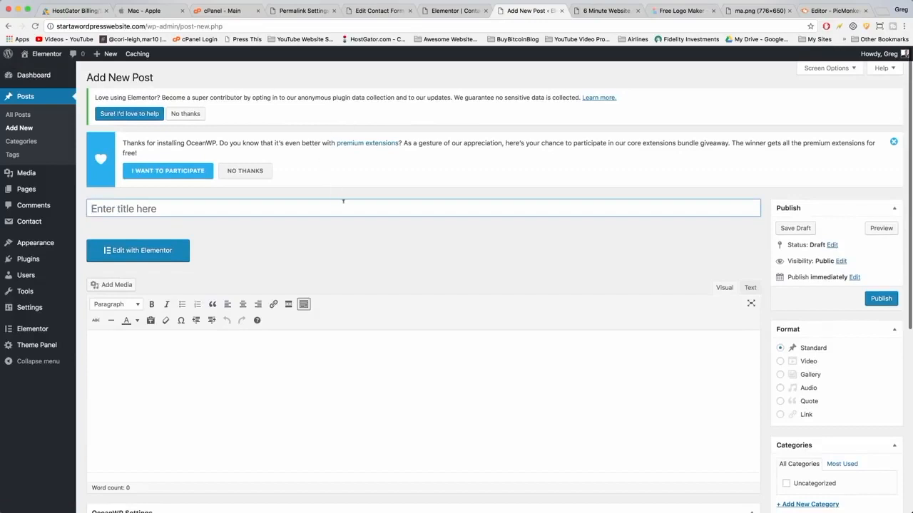
text(Welcome )
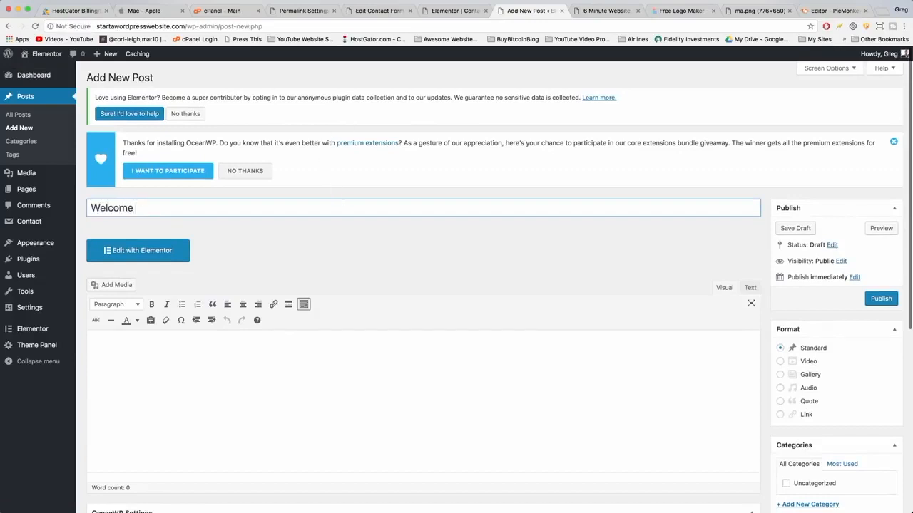
text(to the Blog)
text(Elemno)
text(entor Style)
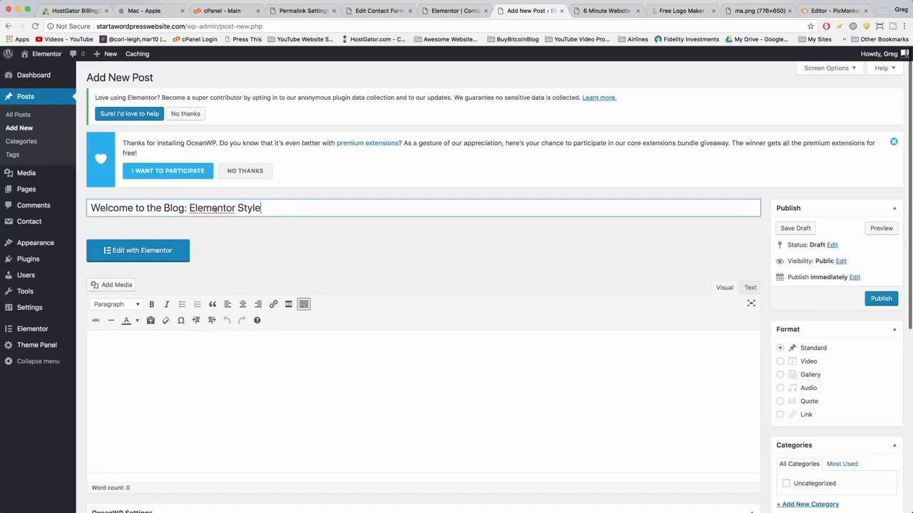
mouse_move(265, 207)
mouse_down()
mouse_move(187, 208)
mouse_move(264, 208)
mouse_up()
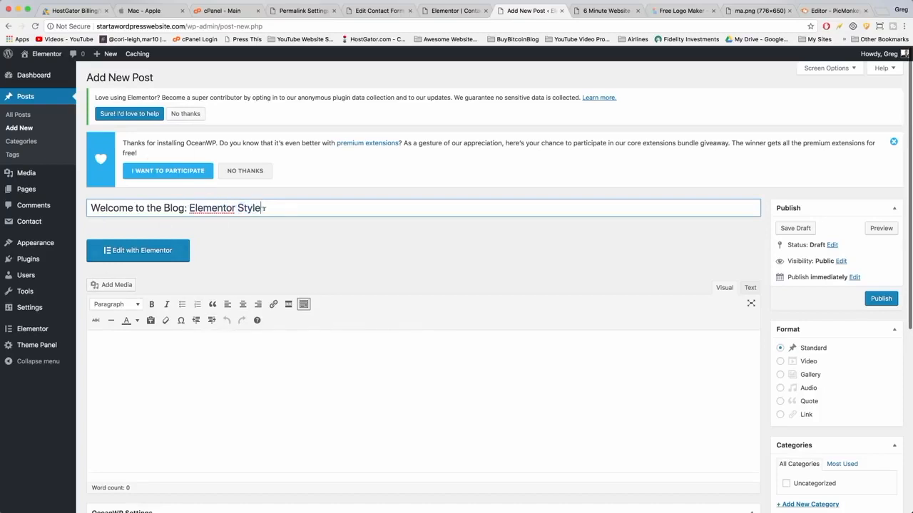
click(326, 349)
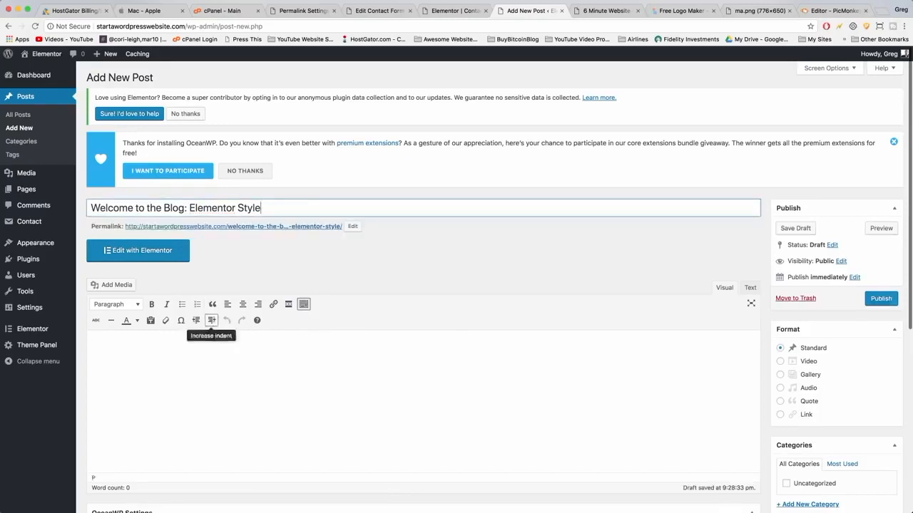
scroll(228, 336, down, 3)
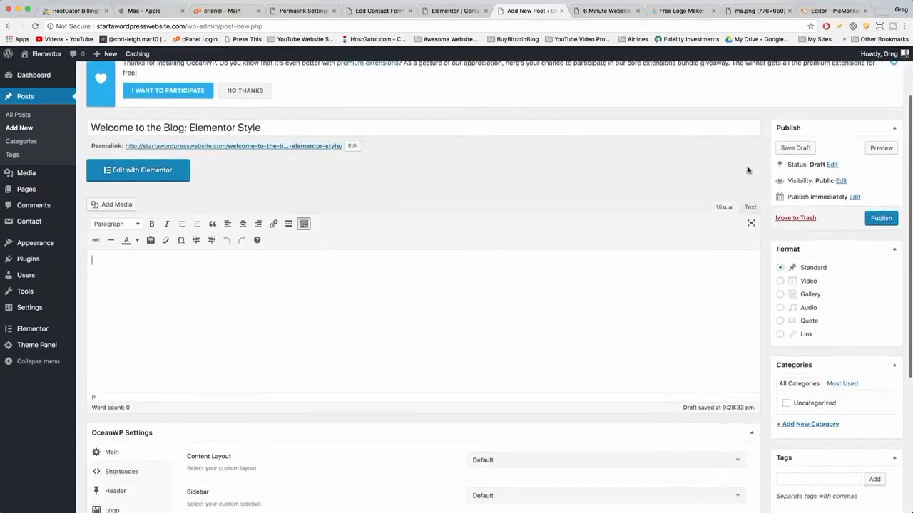
click(751, 208)
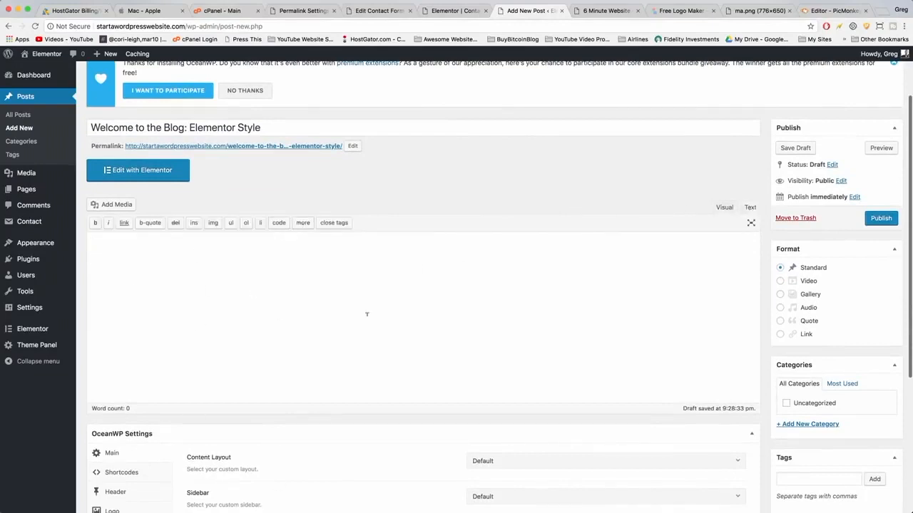
click(723, 206)
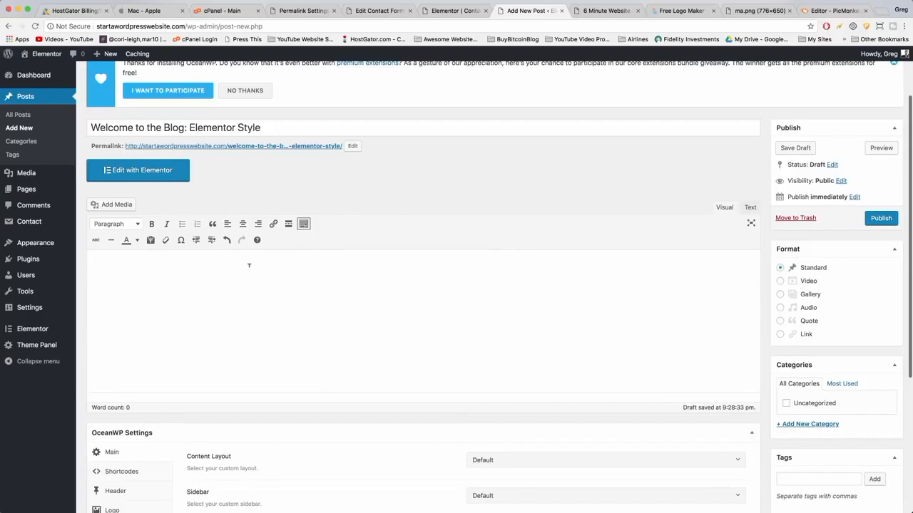
Write the greeting "Hi there, and welcome!" and an intro paragraph about the blog being made with Elementor.
text(Hi there, and welcome!)
key(Return)
text(This blog is made with Elementor free page builder. It's our first blog ev)
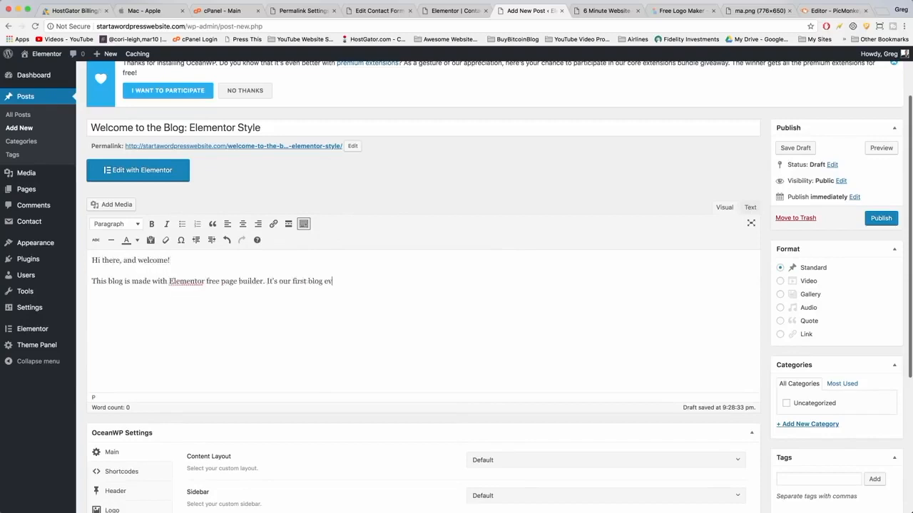
text(er made in Elementor. I hope to show you what's possible, while learning all about it myself.)
key(Return)
Add placeholder lines for an image, a link and a video, plus a closing sentence about the next post.
text(Why don't we add an image?)
key(Return)
key(Return)
text(And how about a link.)
key(Return)
key(Return)
text(And )
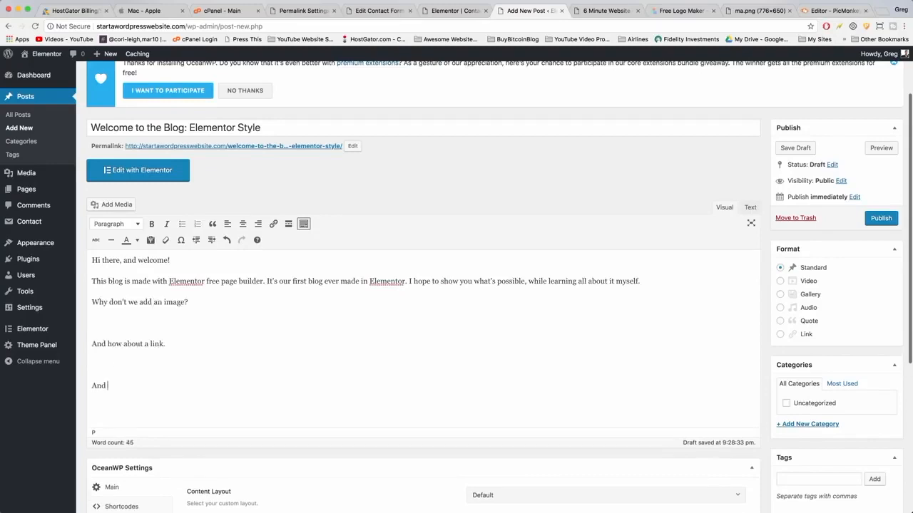
text(lastly, a video.)
key(Return)
key(Return)
text(So, that was a pretty basic blog post. But the next one will be much crazier.)
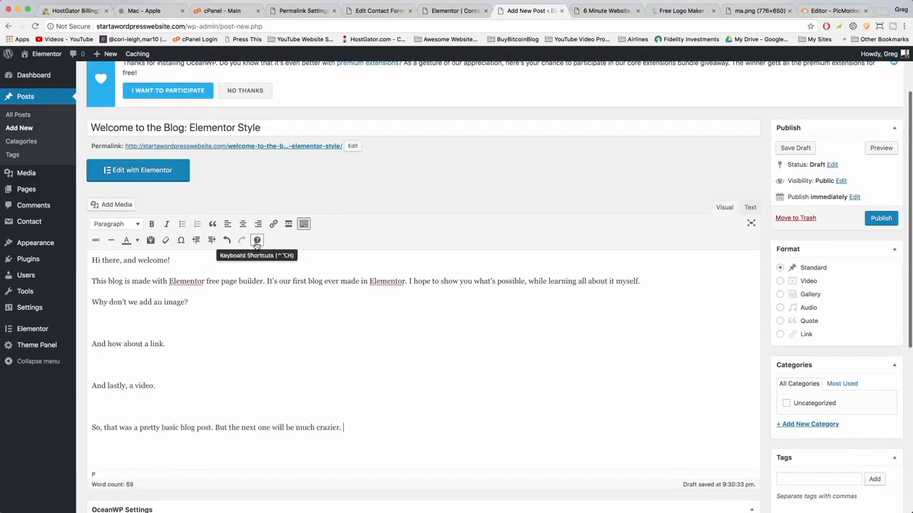
Insert the line "The heading of this blog post" after the intro paragraph.
click(642, 282)
key(Return)
text(The heading of this blog post)
click(92, 322)
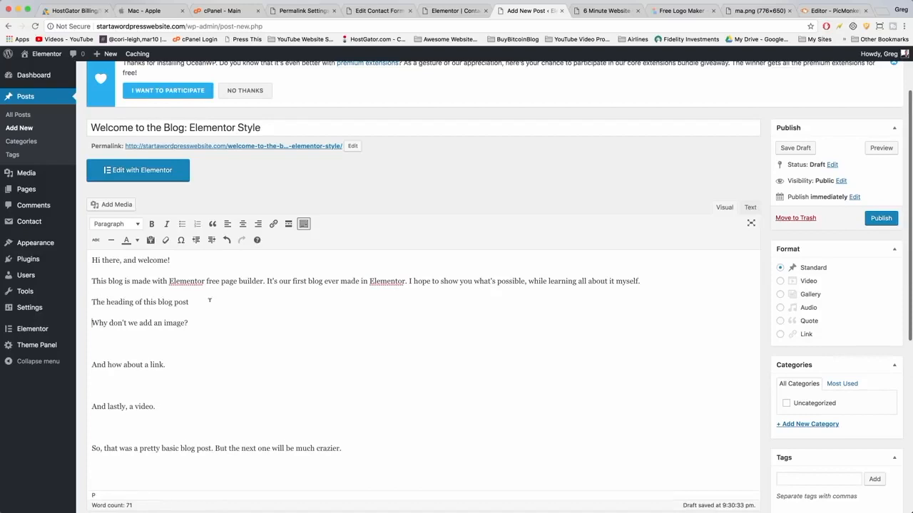
Format "The heading of this blog post" as Heading 2.
click(134, 226)
click(134, 225)
drag(193, 301, 94, 301)
click(125, 302)
drag(193, 302, 94, 302)
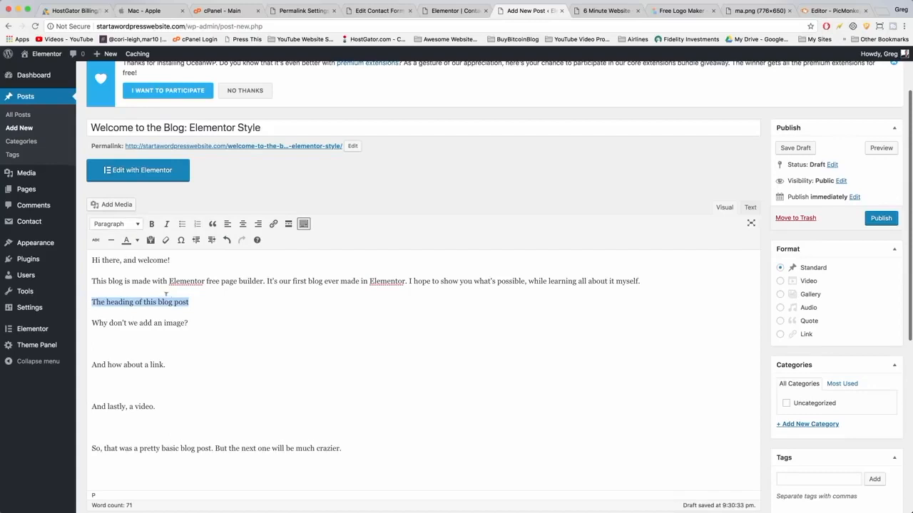
click(135, 226)
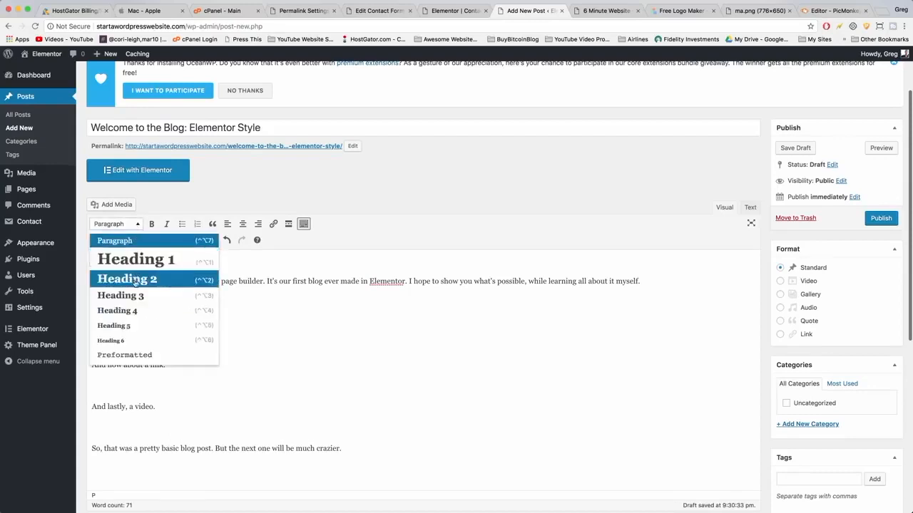
click(128, 284)
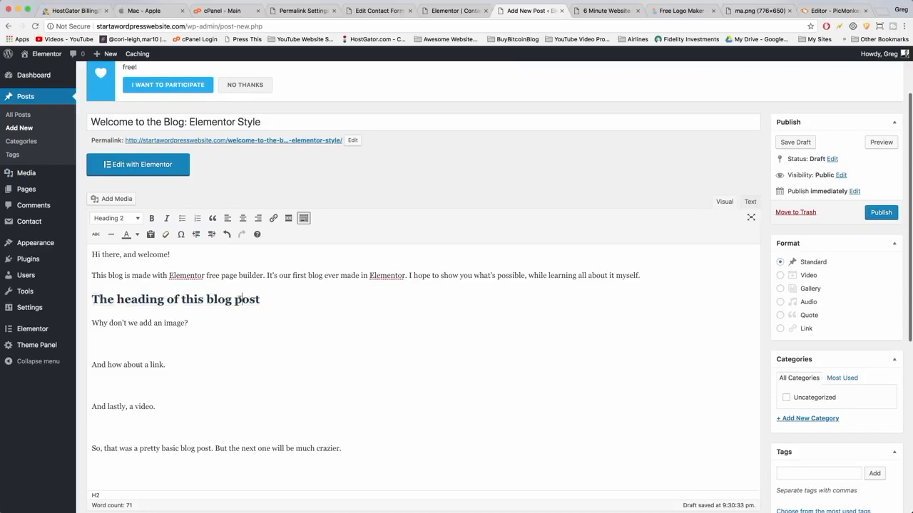
click(122, 219)
click(150, 121)
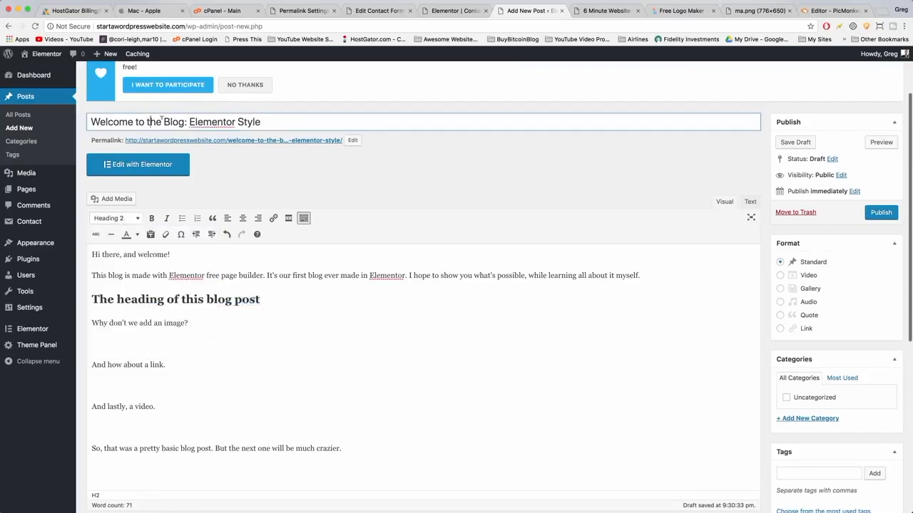
Make "Elementor free page builder." bold and italic.
click(286, 301)
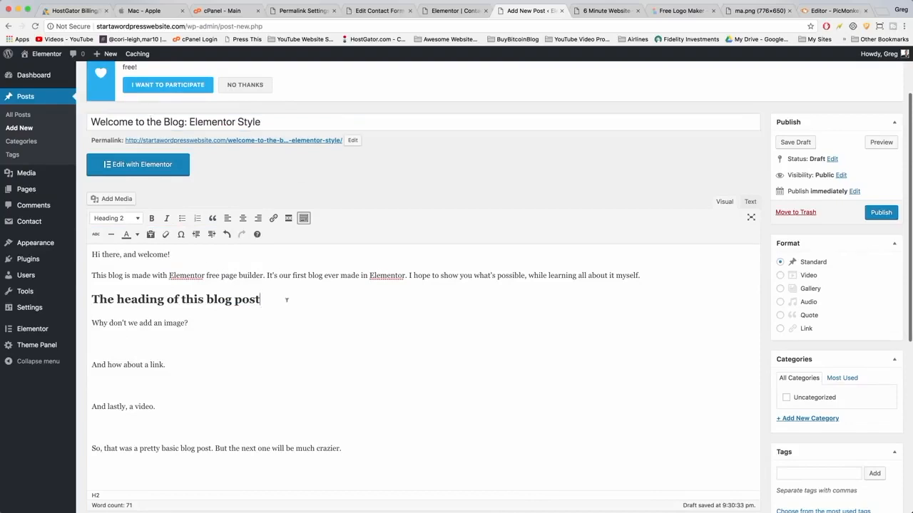
click(214, 322)
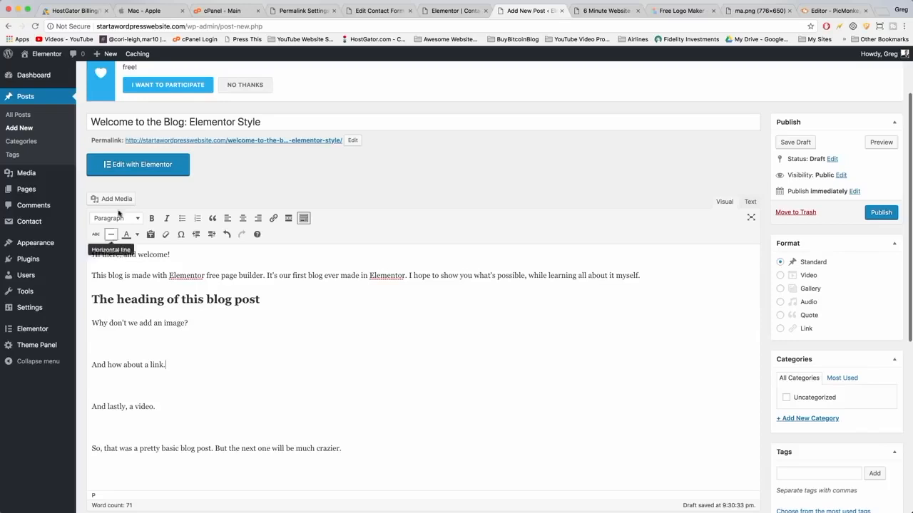
drag(169, 276, 265, 276)
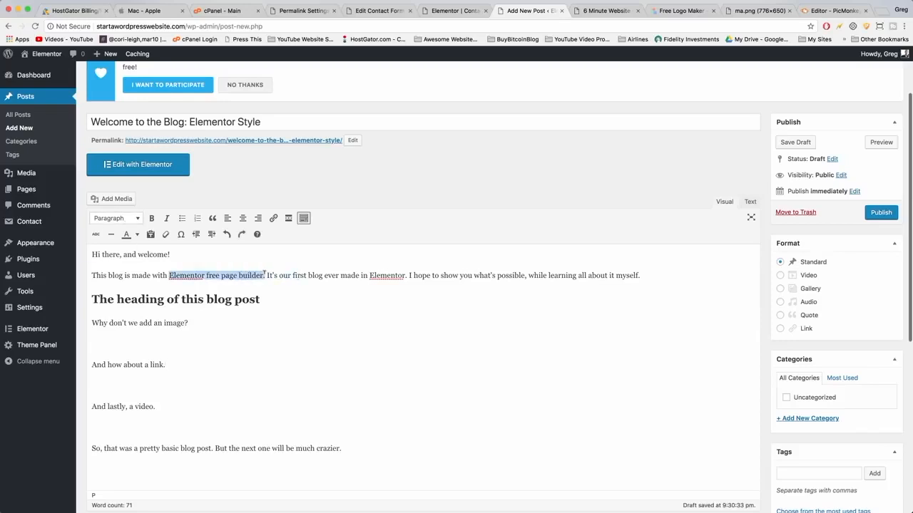
click(151, 218)
click(168, 220)
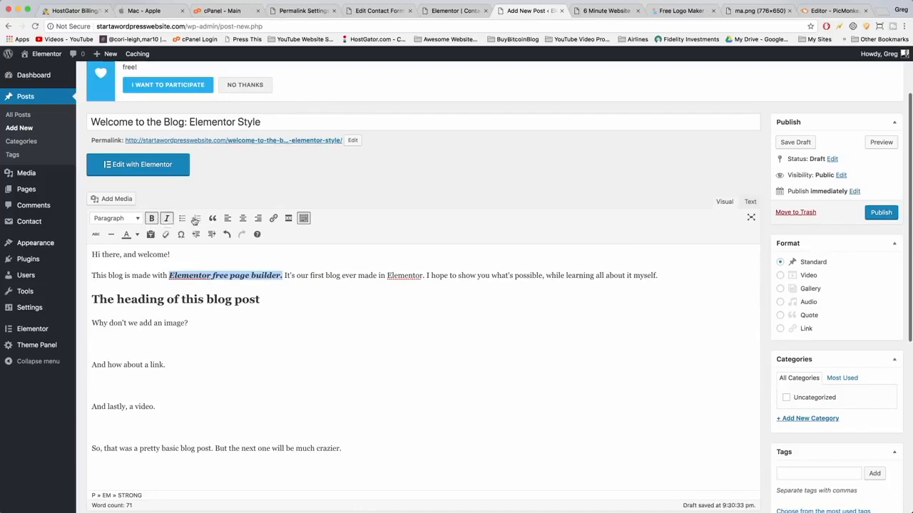
Turn the intro paragraph into a bulleted list, splitting it after "This blog" and "is made".
click(300, 275)
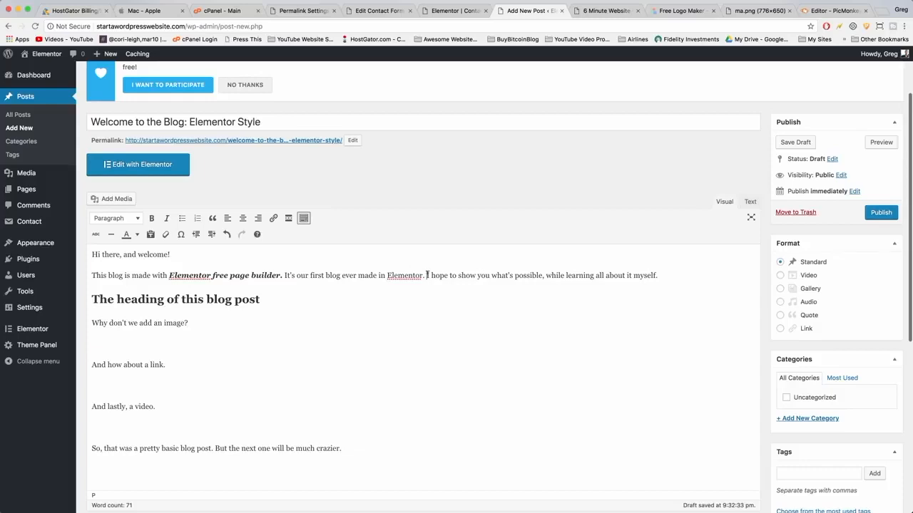
click(182, 220)
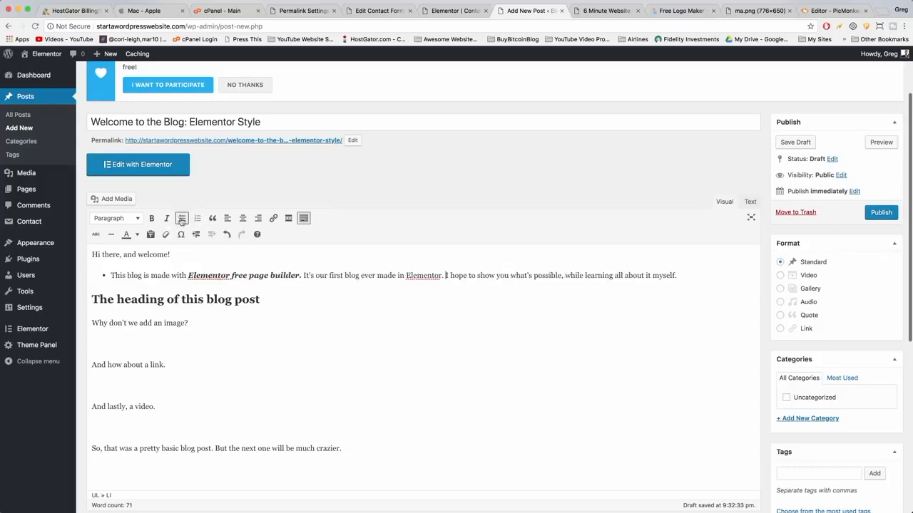
click(143, 275)
key(Return)
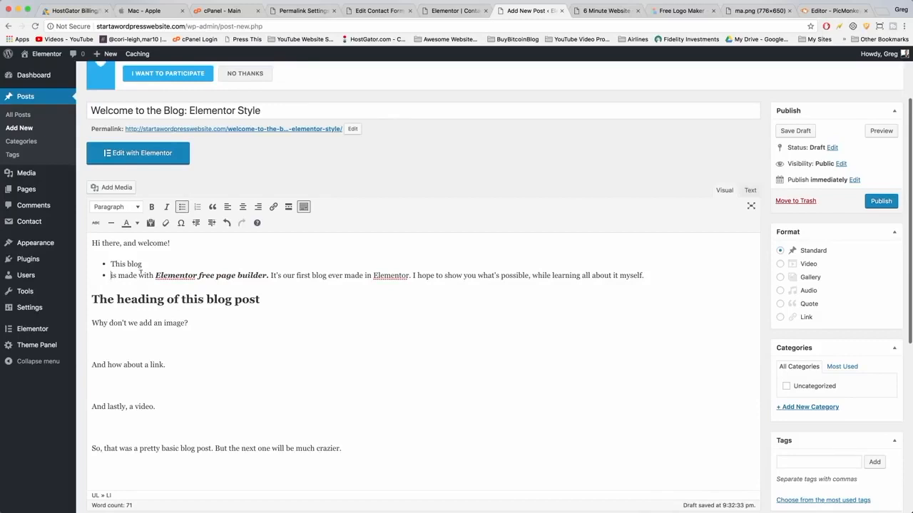
click(140, 275)
key(Return)
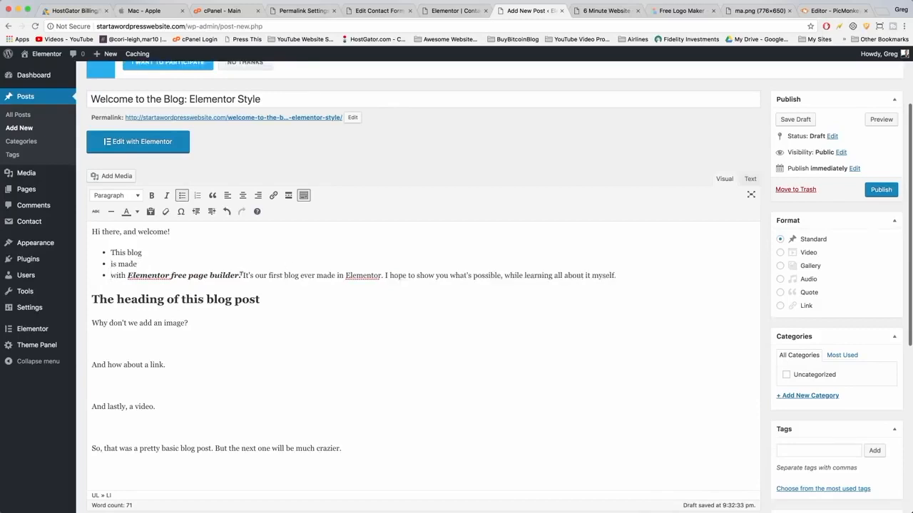
Format "And how about a link." as a left-aligned blockquote.
click(183, 321)
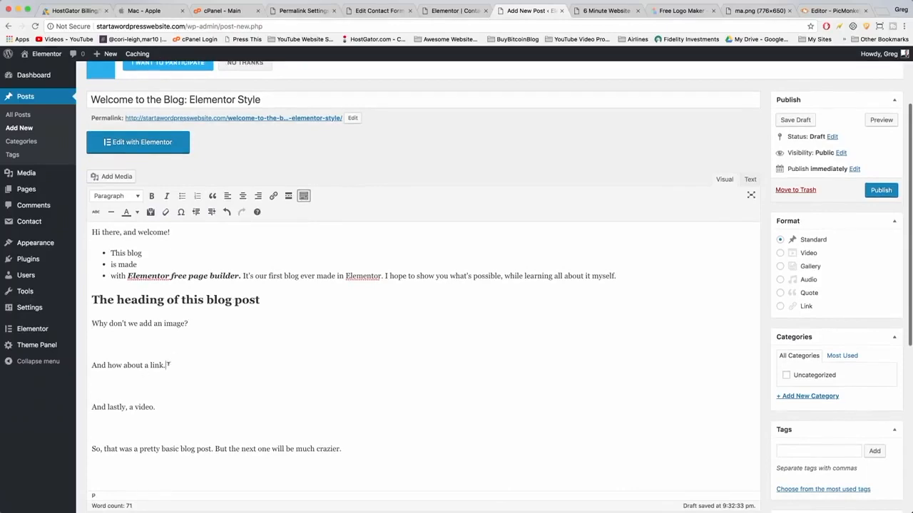
drag(168, 364, 92, 365)
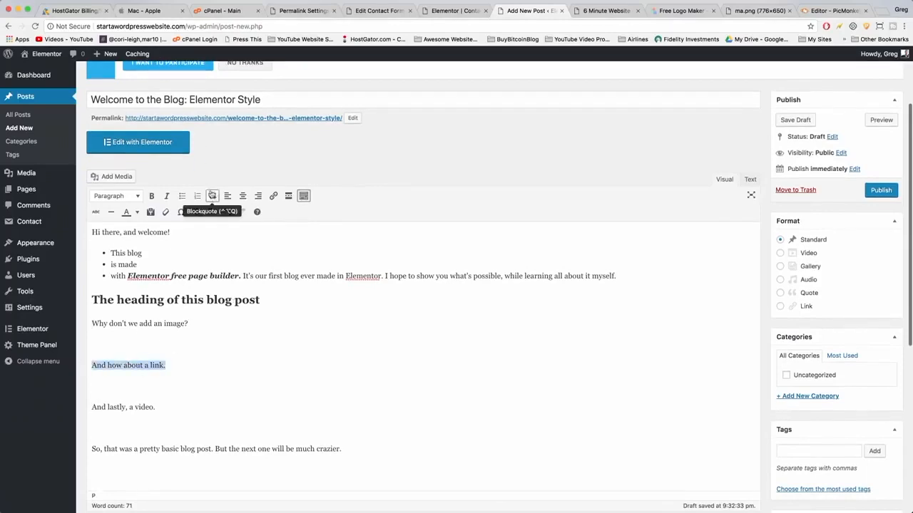
click(211, 196)
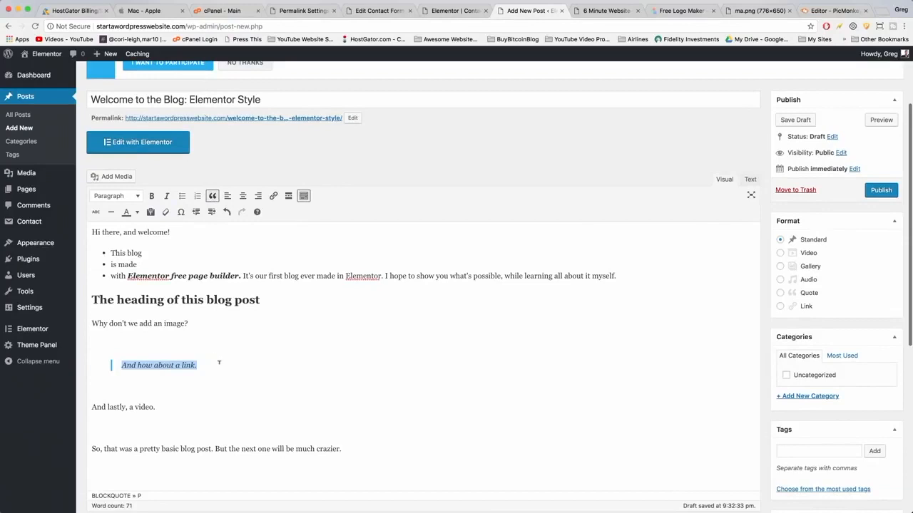
click(255, 196)
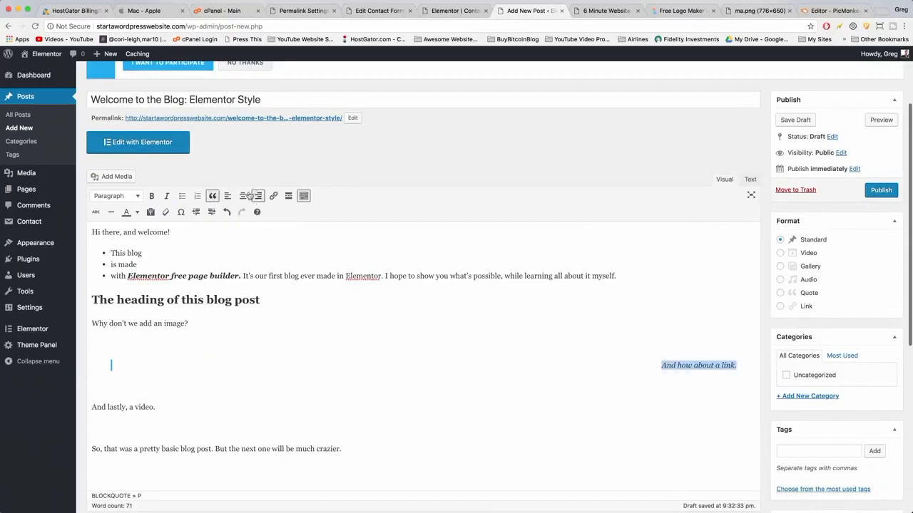
click(244, 196)
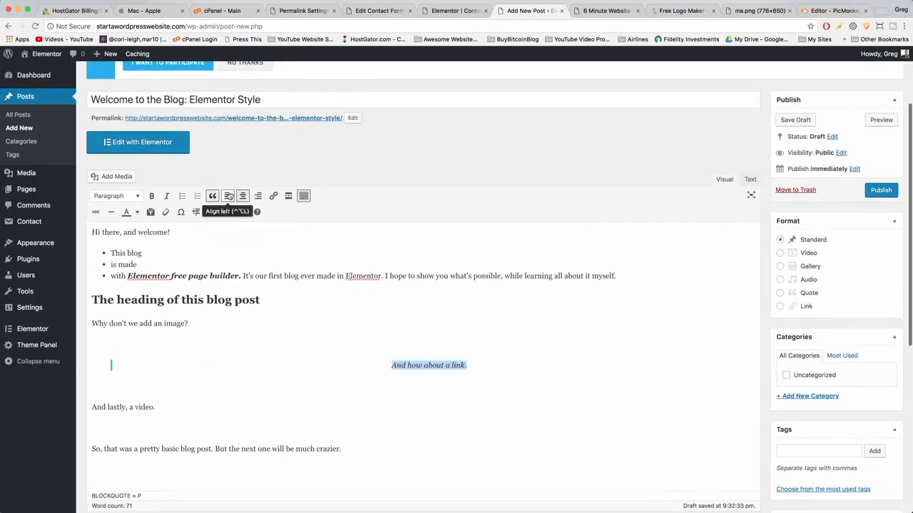
click(227, 196)
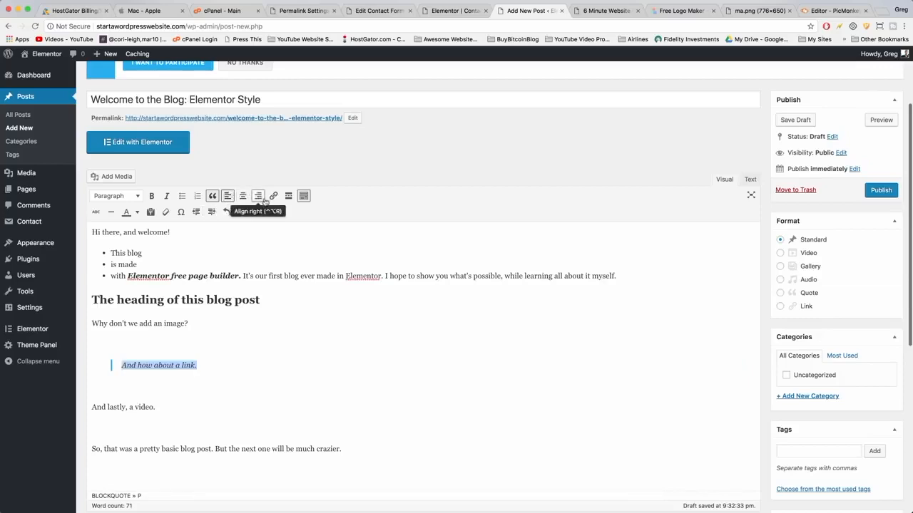
Start a link on the quote text, then open google.com in a new browser tab and copy its address.
click(273, 195)
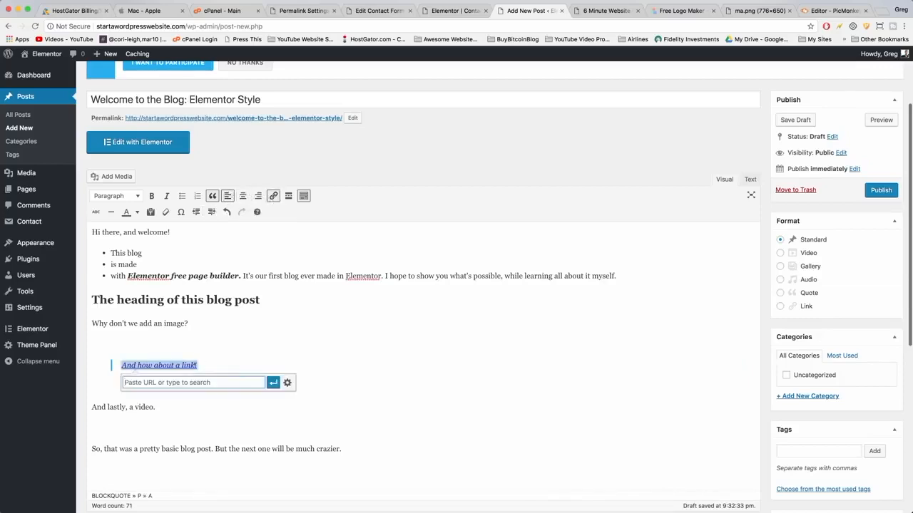
text(htt)
key(BackSpace)
key(BackSpace)
key(BackSpace)
click(879, 13)
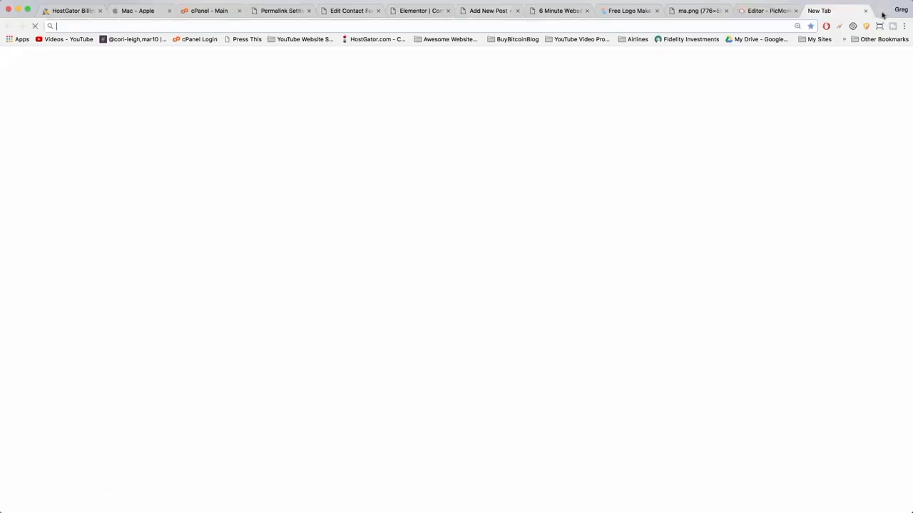
text(google.com)
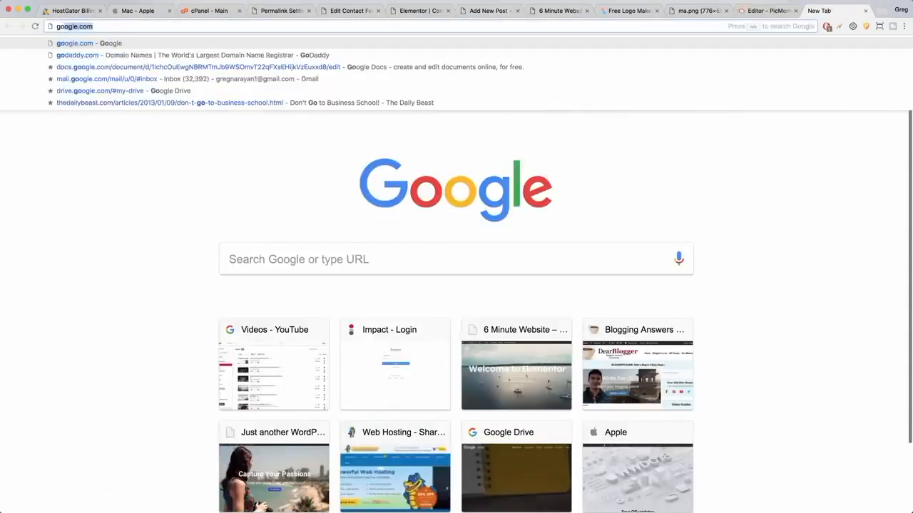
key(Return)
key(super+l)
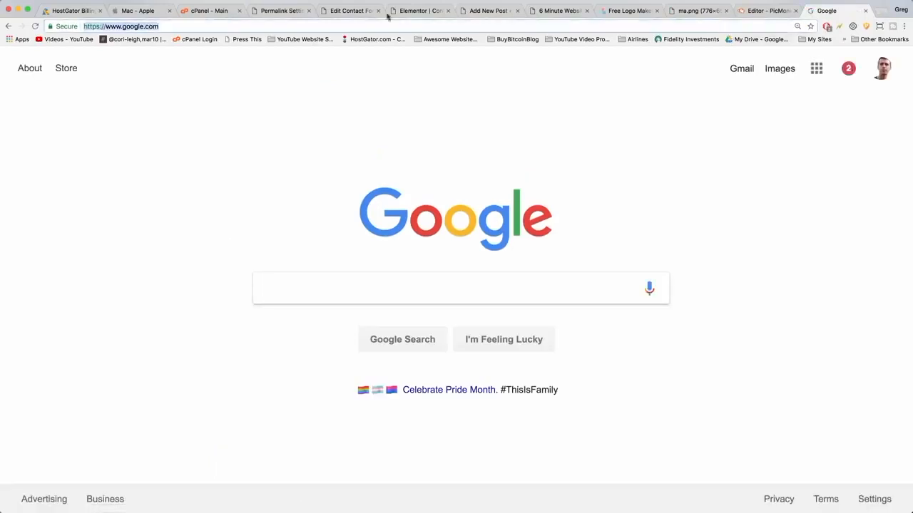
right_click(138, 24)
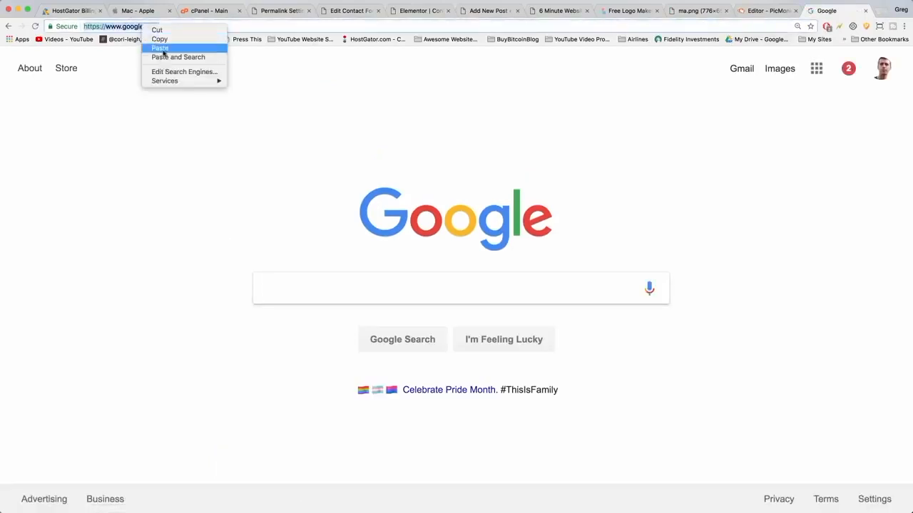
click(157, 40)
click(469, 10)
right_click(182, 381)
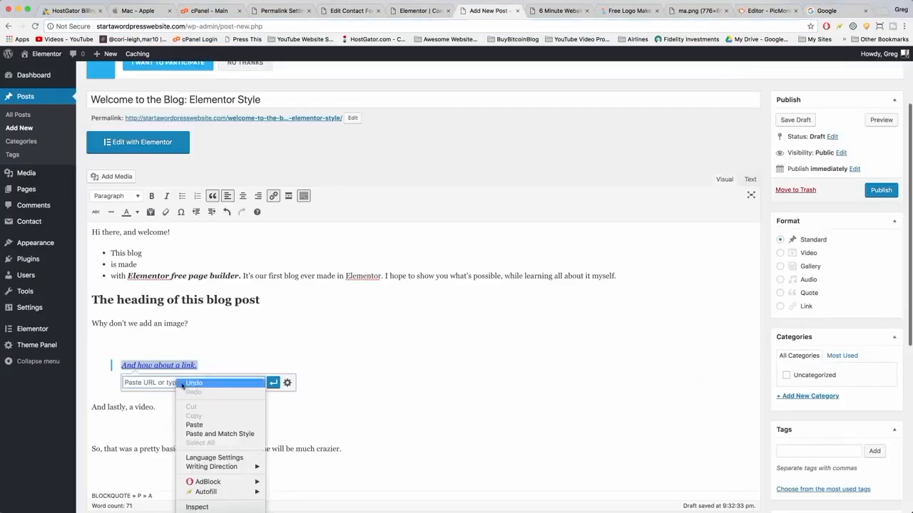
click(194, 424)
click(288, 383)
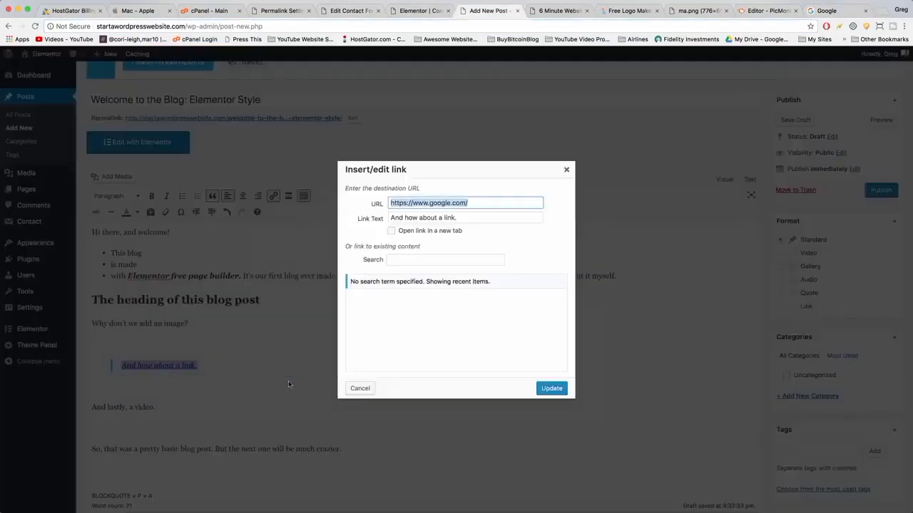
click(392, 231)
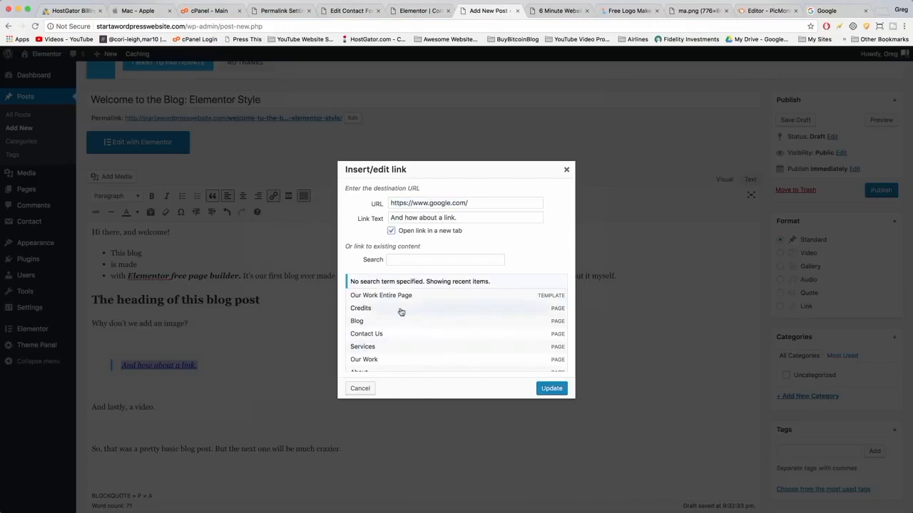
scroll(401, 311, down, 2)
scroll(400, 312, up, 3)
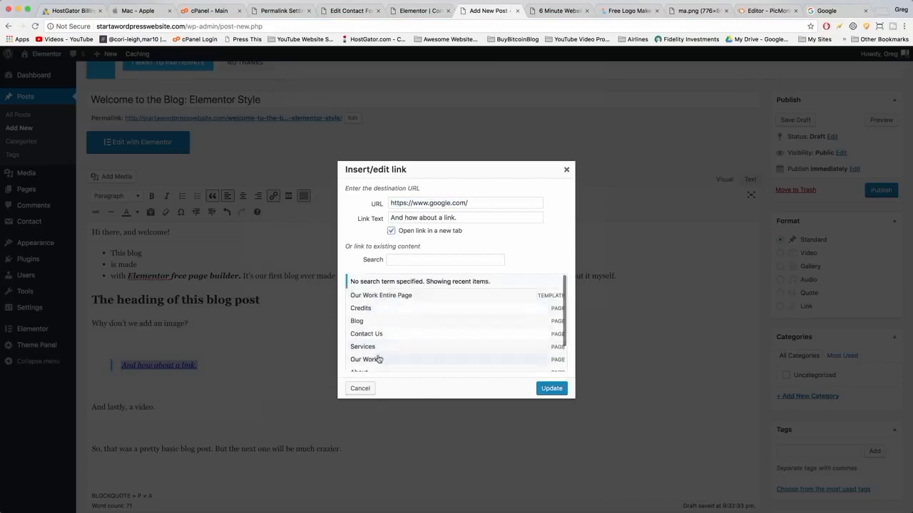
click(549, 389)
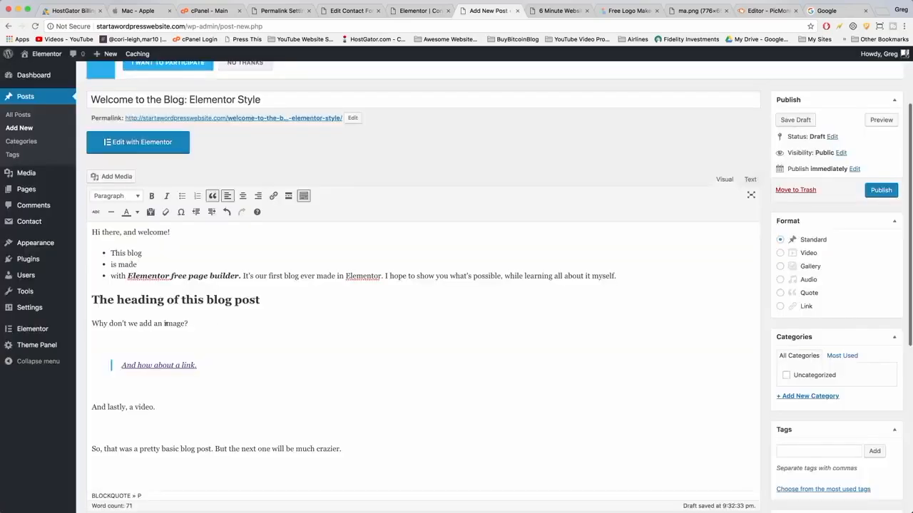
Insert a Read More tag after the intro list paragraph.
click(203, 287)
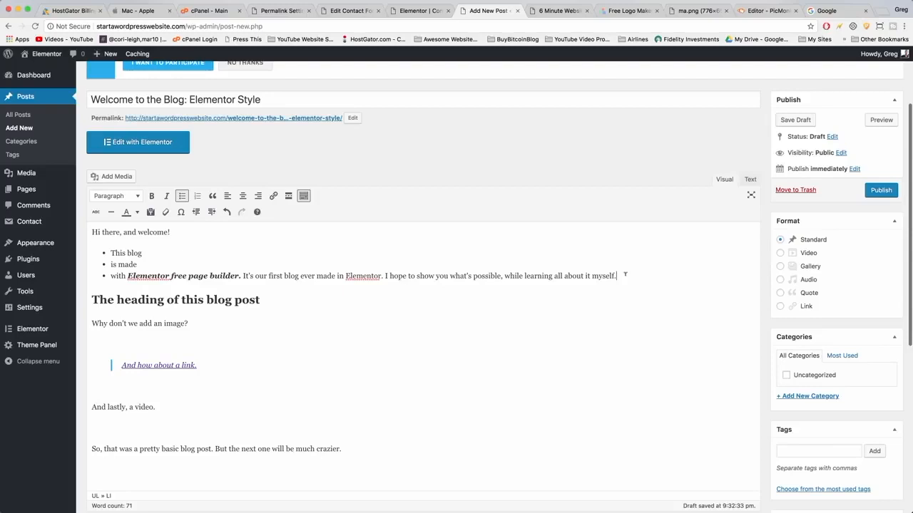
click(288, 197)
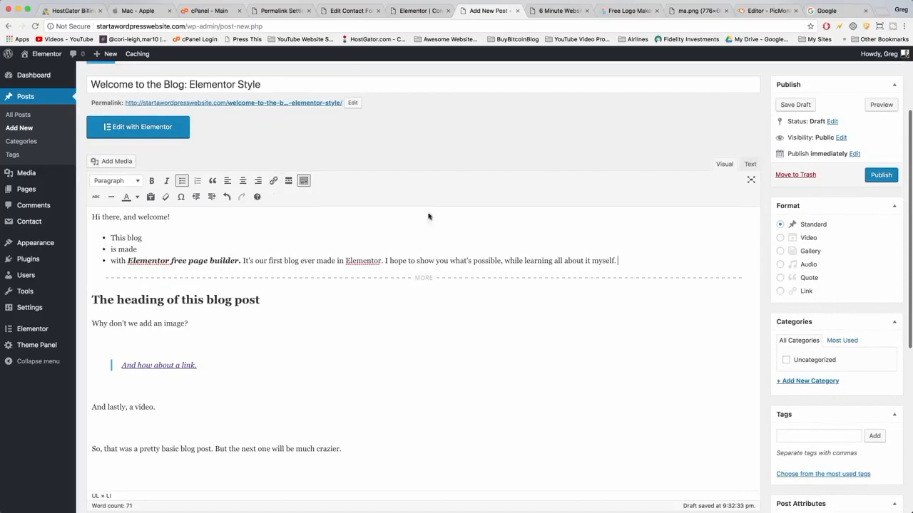
click(303, 181)
click(305, 181)
Try strikethrough and a horizontal line on "image?", then undo the horizontal line.
drag(191, 323, 164, 324)
click(95, 197)
click(111, 198)
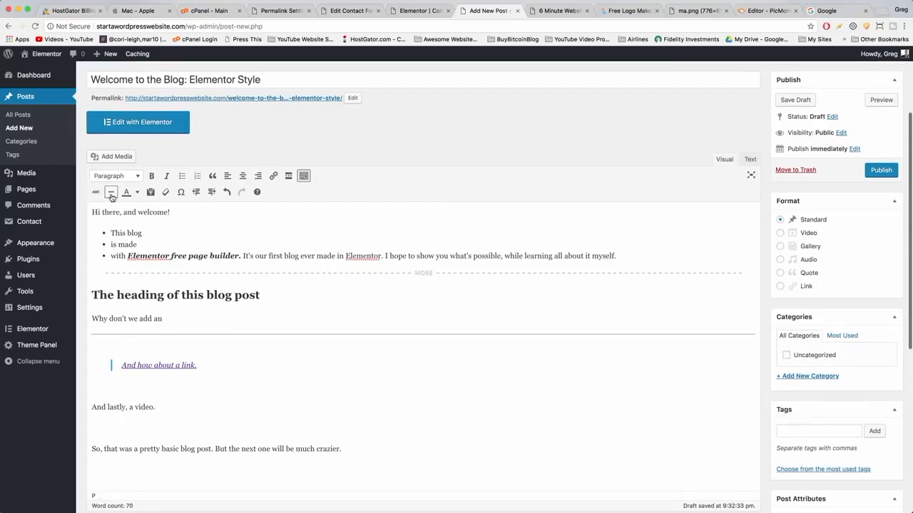
key(super+z)
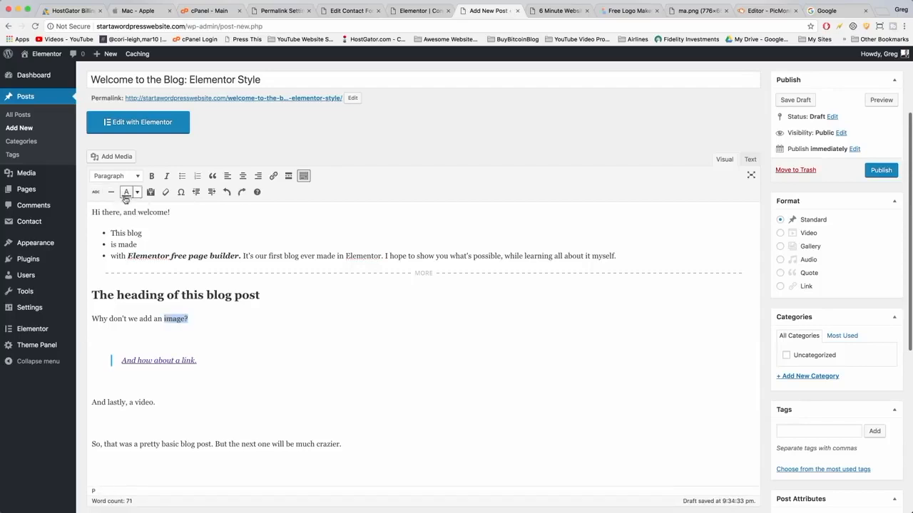
Colour the selected "image?" text blue.
click(140, 194)
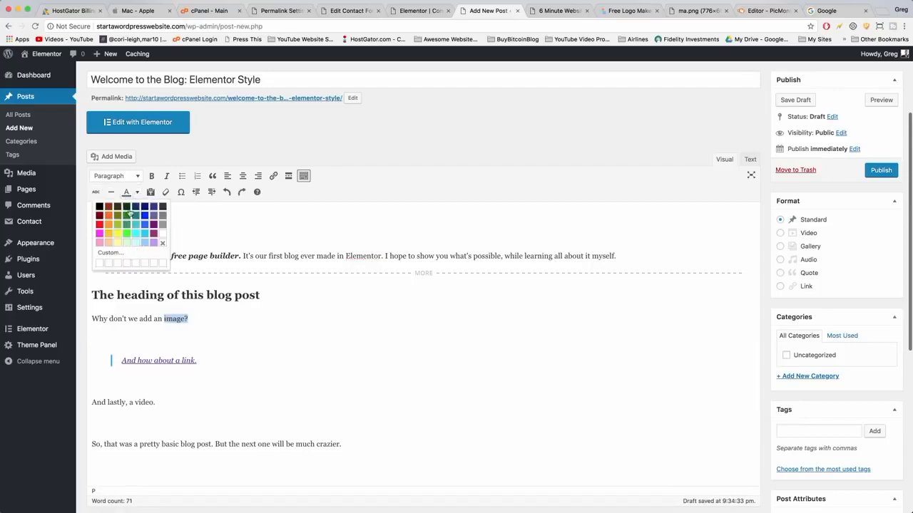
click(145, 218)
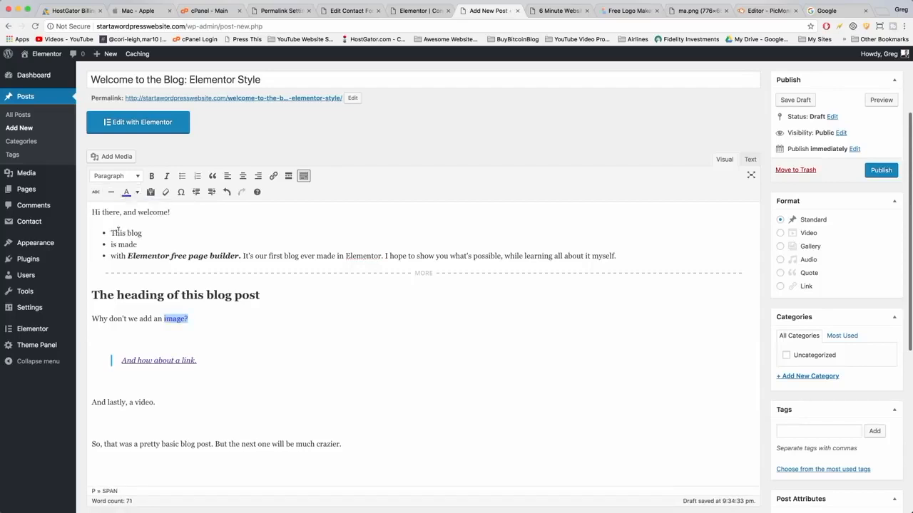
click(137, 192)
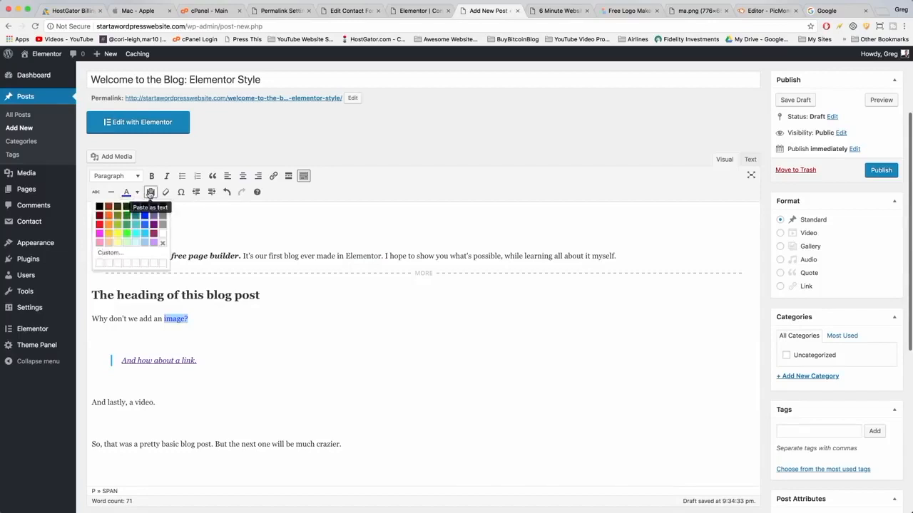
click(193, 314)
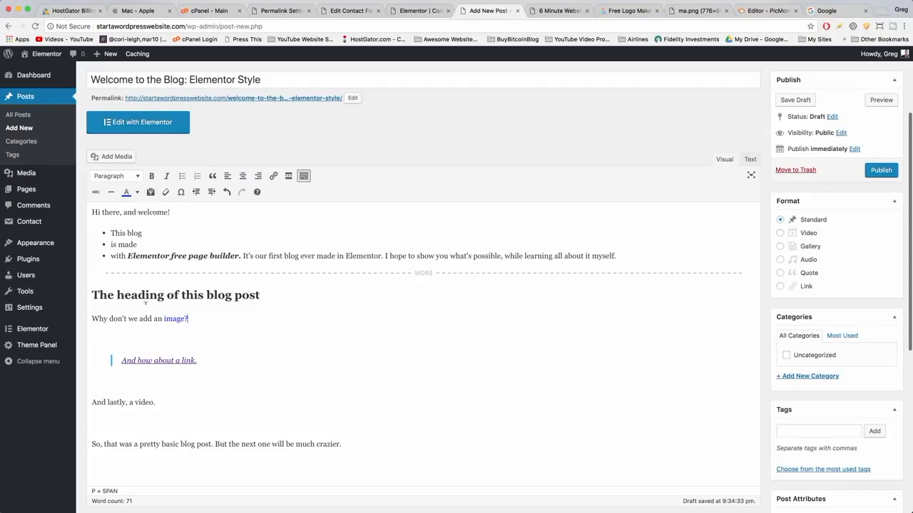
Insert an infinity special character after "image?".
click(182, 194)
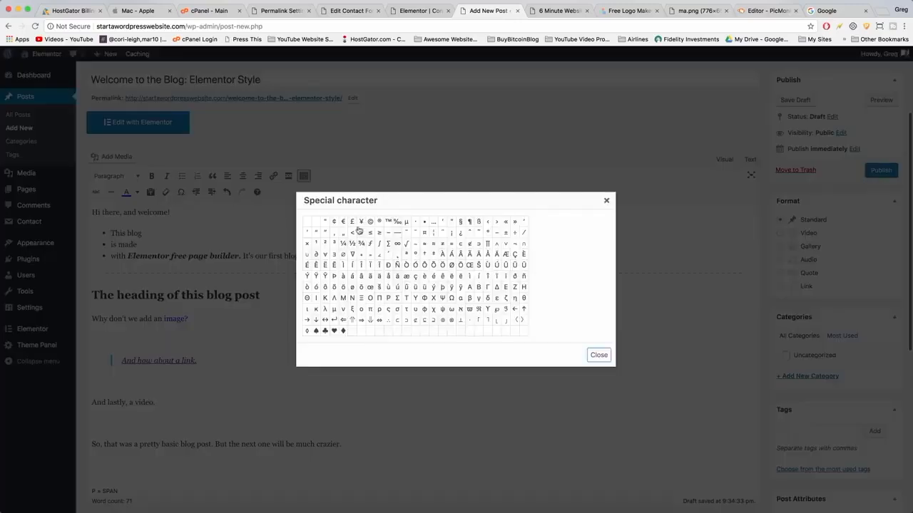
scroll(362, 275, down, 1)
scroll(363, 275, down, 1)
scroll(399, 257, up, 4)
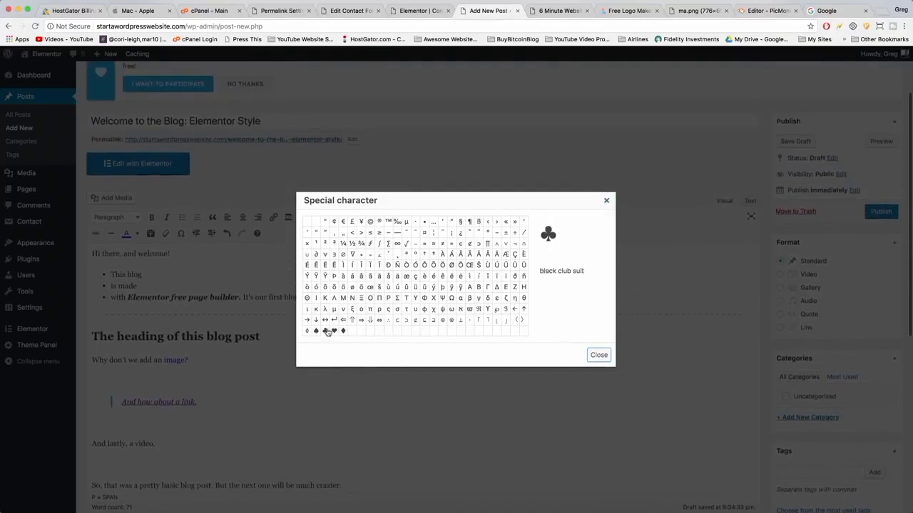
click(397, 243)
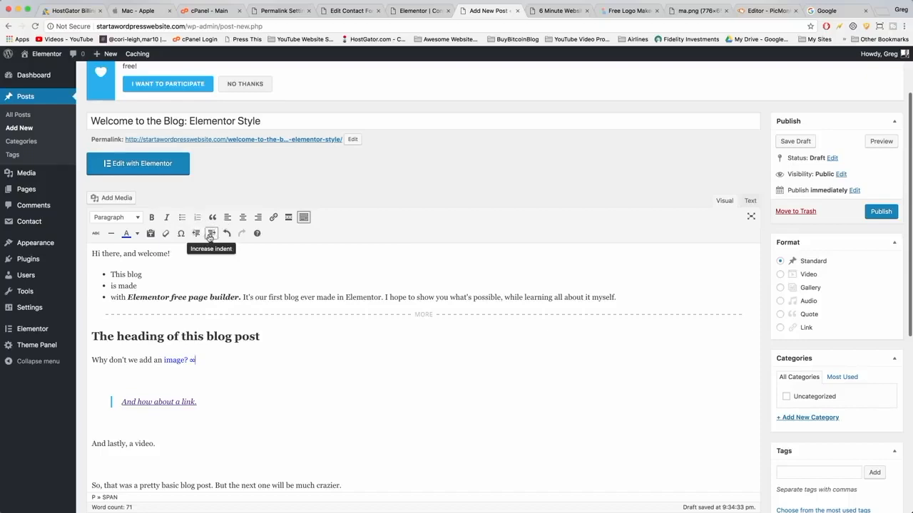
Review the editor's keyboard shortcuts list.
click(257, 234)
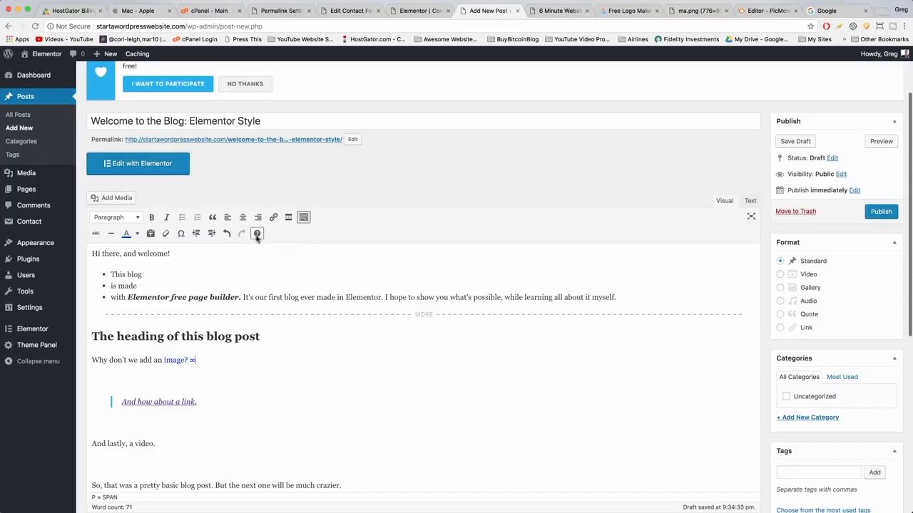
scroll(392, 240, down, 2)
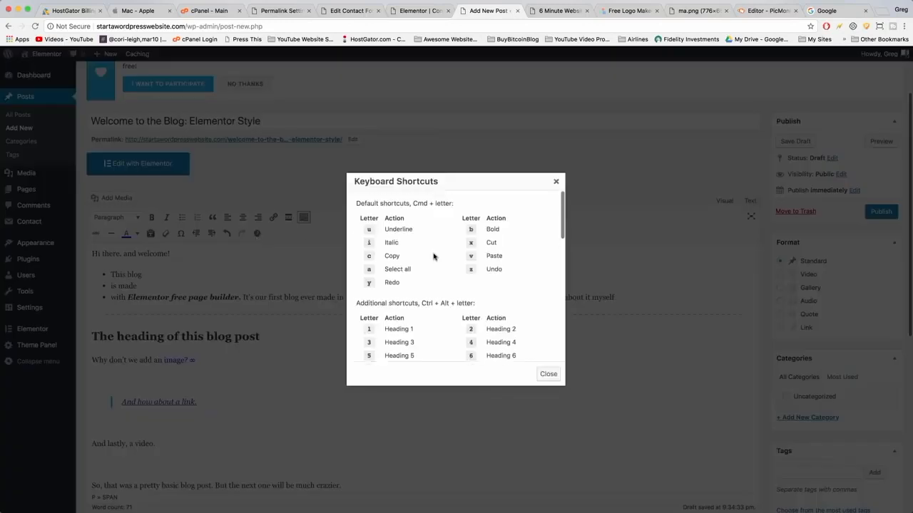
scroll(433, 256, down, 5)
scroll(434, 258, up, 10)
scroll(460, 266, down, 8)
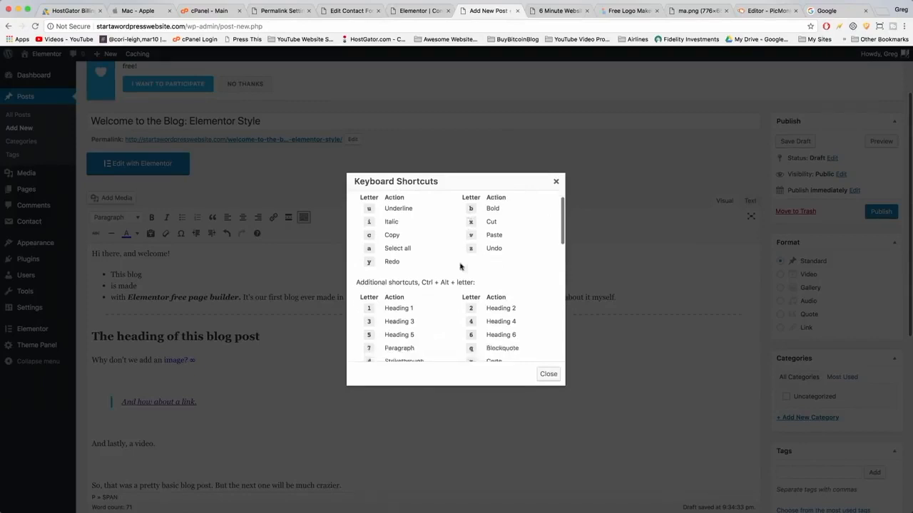
scroll(460, 266, down, 5)
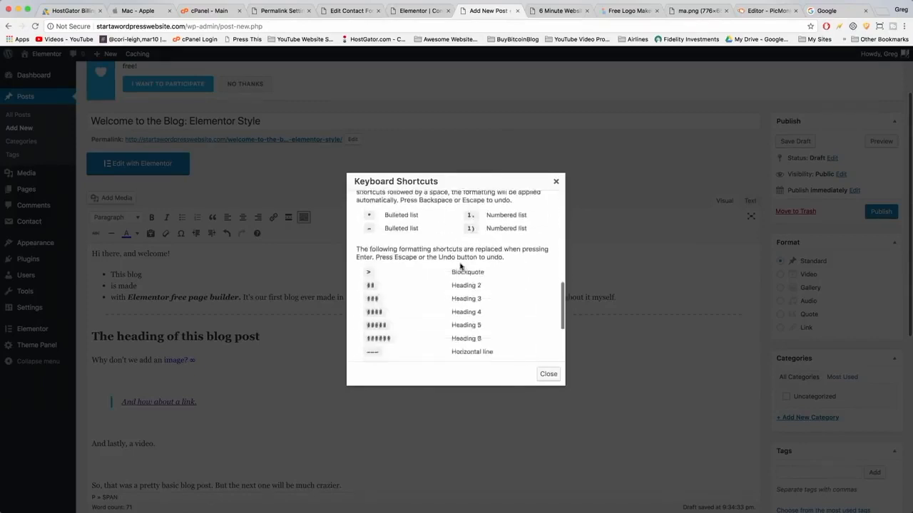
click(549, 373)
scroll(555, 368, down, 3)
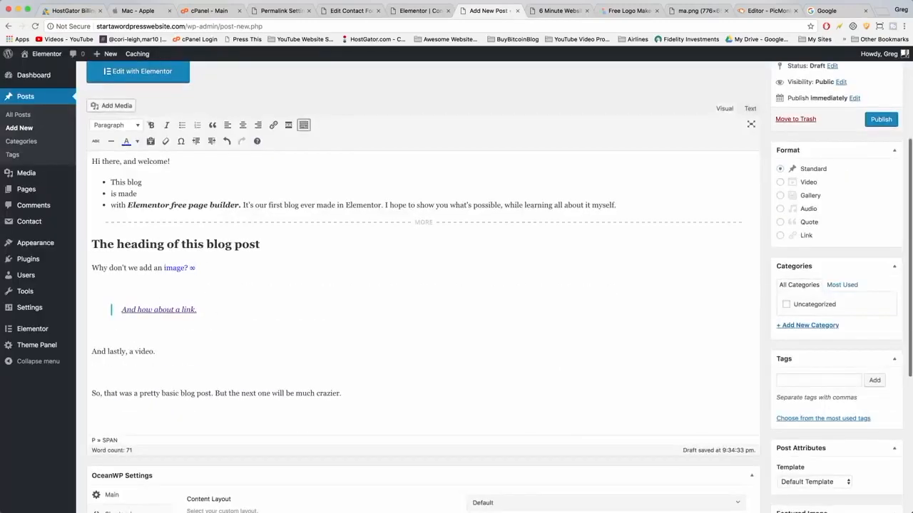
scroll(200, 307, up, 3)
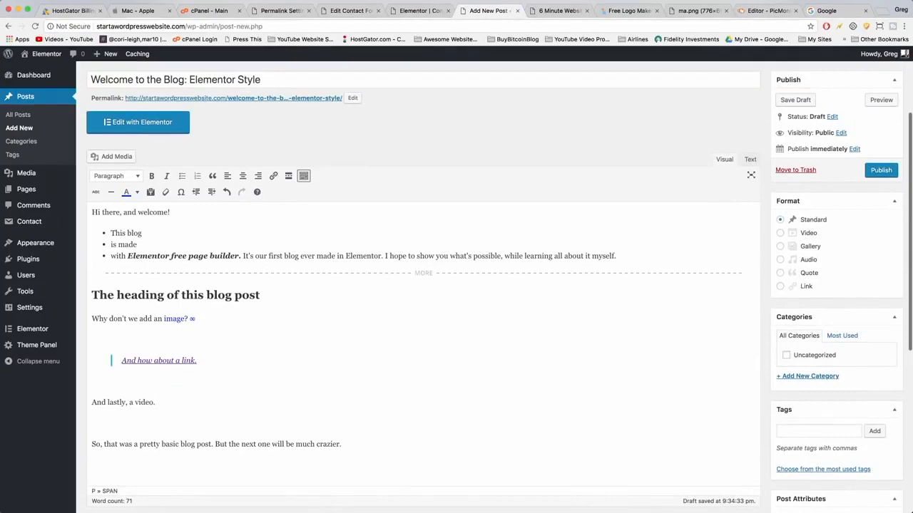
Add a line below, pick the macbook-template-with-bg image, with caption "This is a caption" and alt text "Glacier in Wyoming".
key(Return)
click(116, 137)
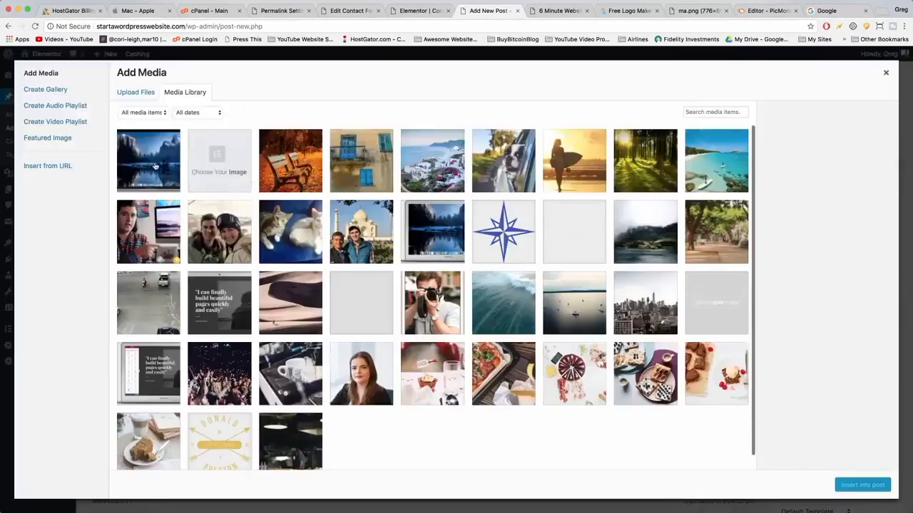
click(153, 168)
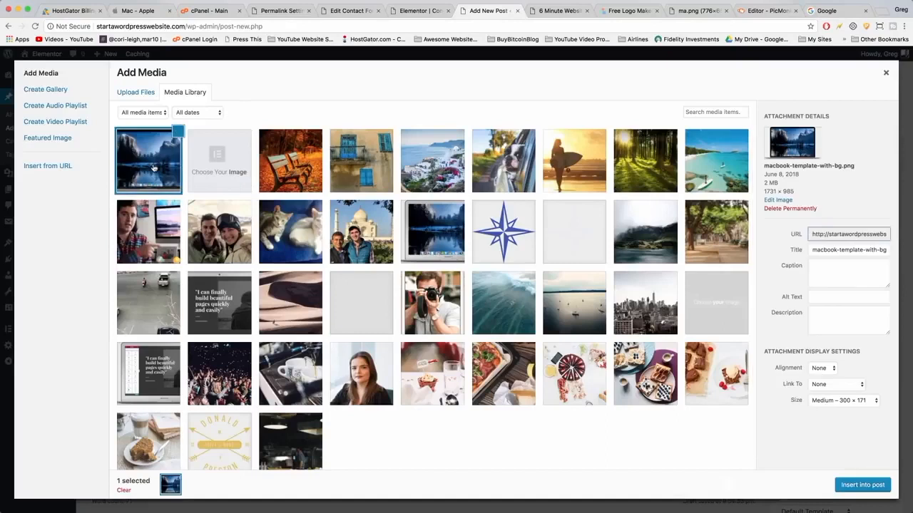
triple_click(830, 248)
click(824, 267)
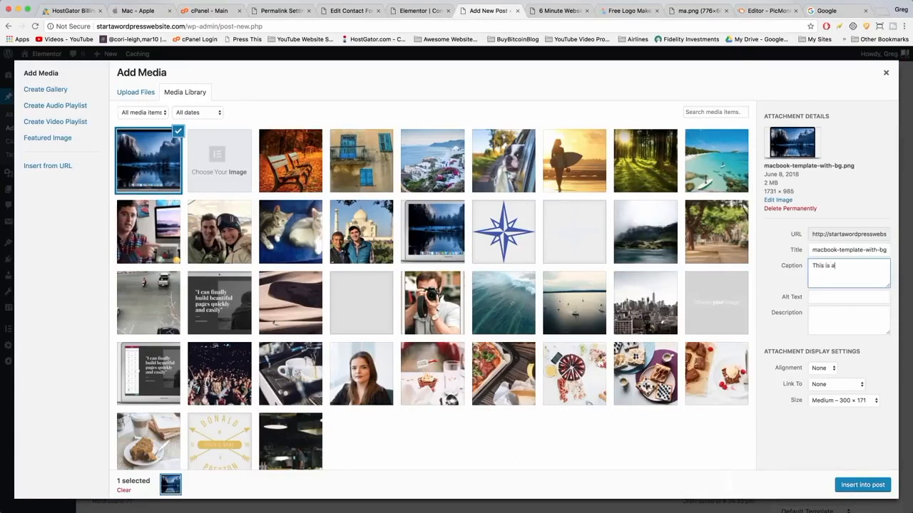
click(833, 296)
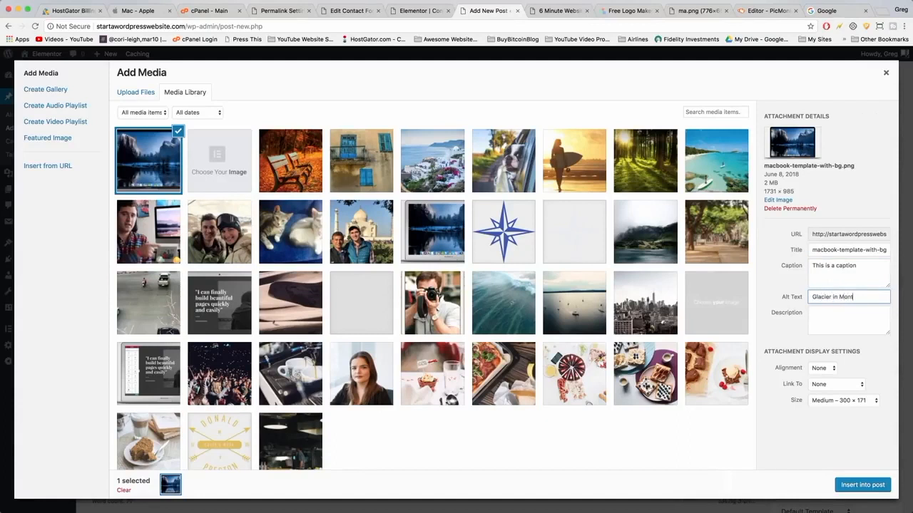
text(Glacier in Wyoming)
click(848, 319)
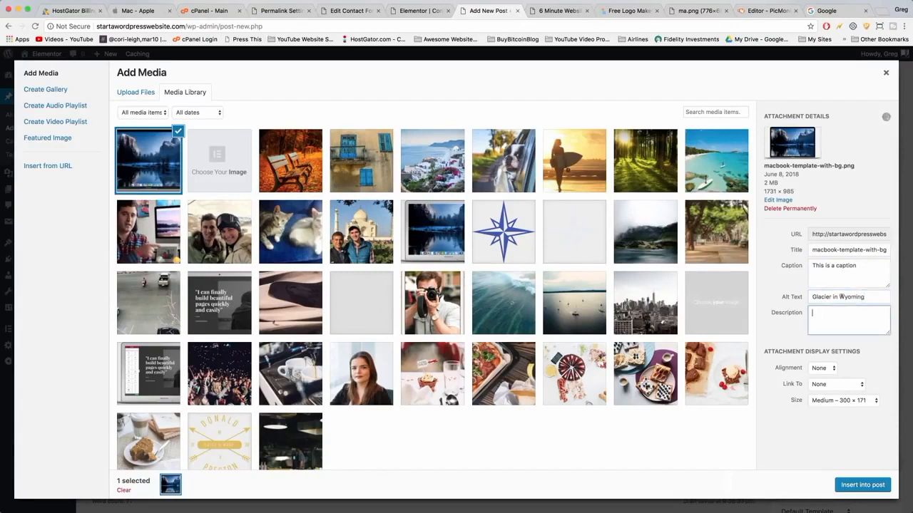
Set the image size to Large – 1024 × 583 and insert it into the post.
click(832, 369)
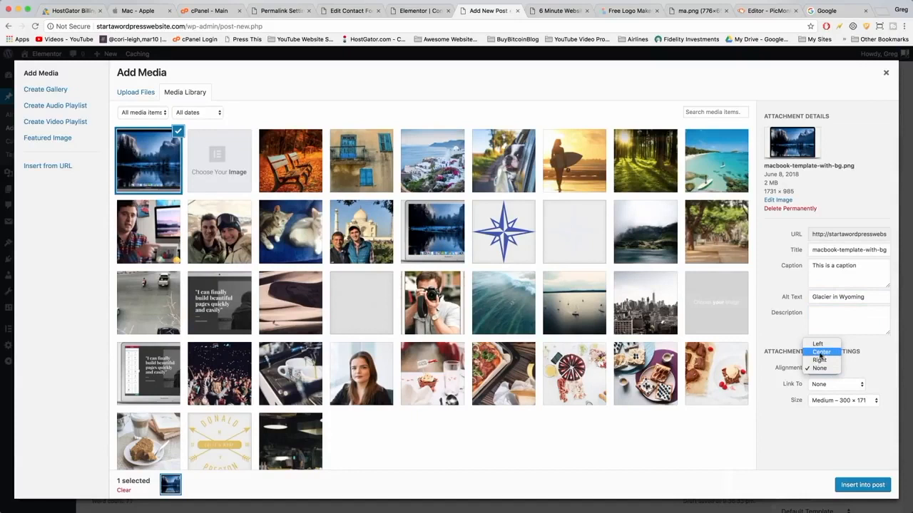
click(786, 397)
click(827, 386)
click(792, 439)
click(835, 403)
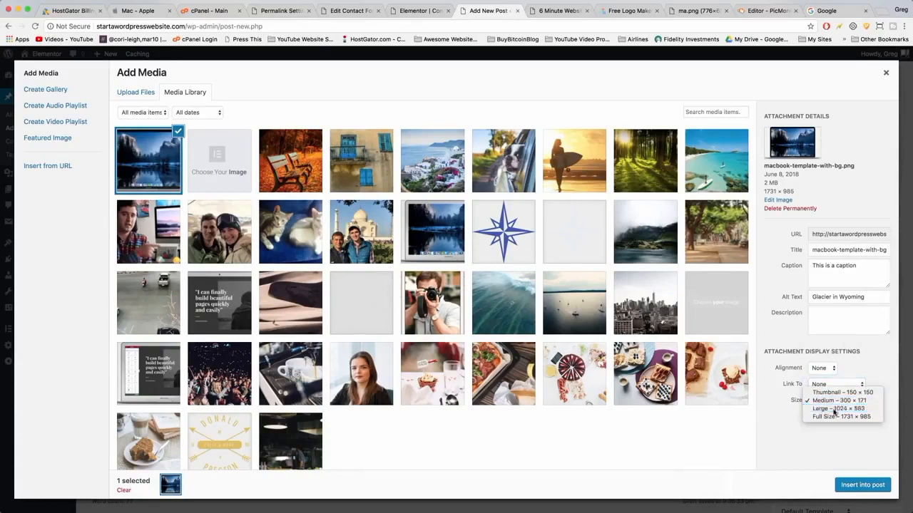
click(835, 408)
click(861, 486)
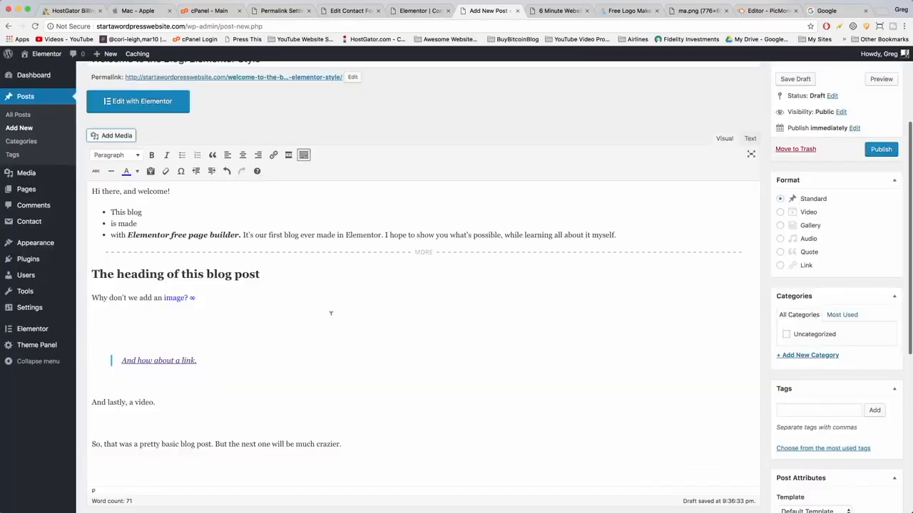
Copy the embed code of the "How To Make a Website in 6 Minutes" YouTube video.
scroll(330, 312, down, 10)
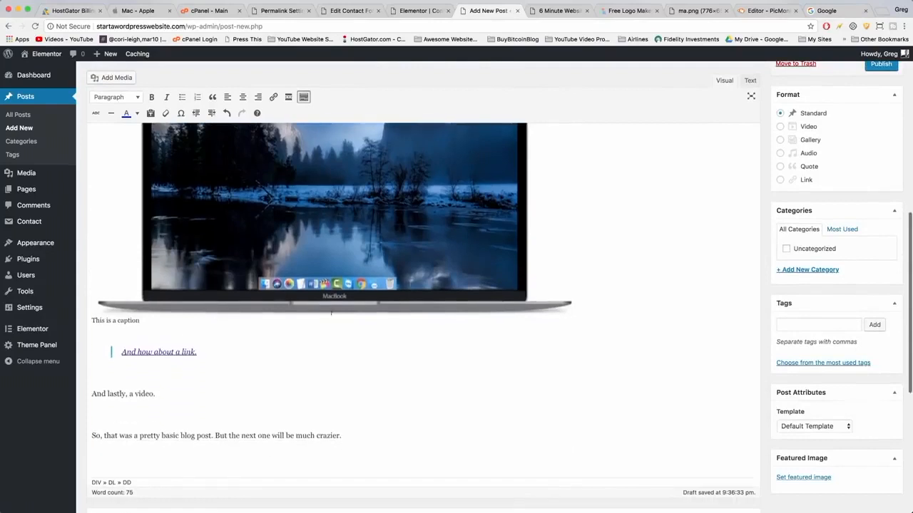
scroll(330, 312, up, 1)
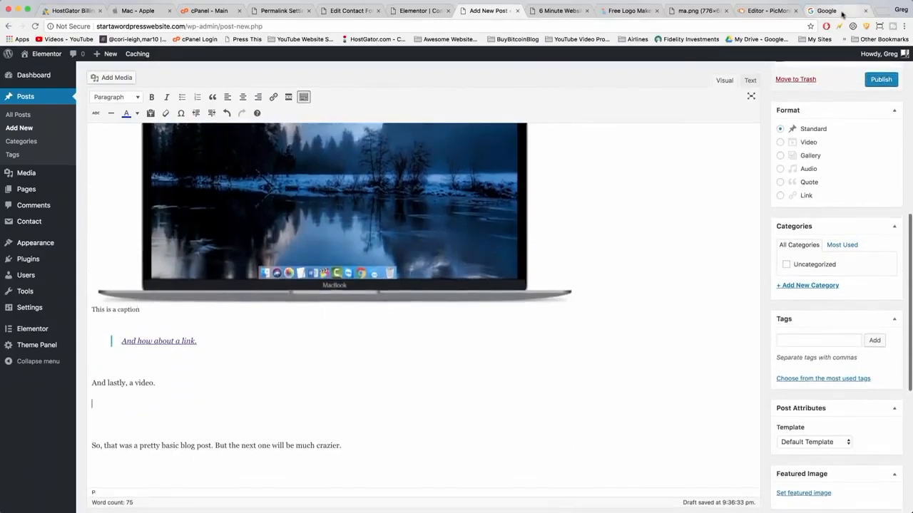
click(830, 11)
click(70, 39)
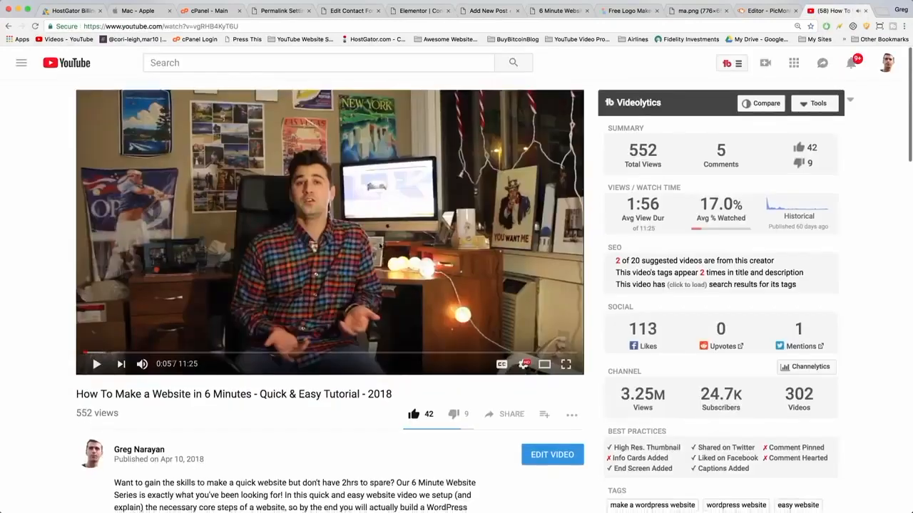
scroll(502, 316, down, 1)
click(502, 316)
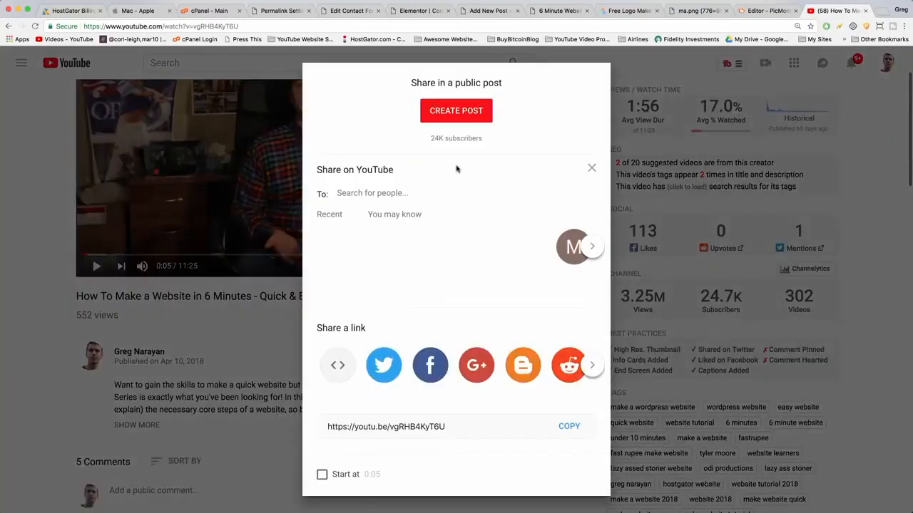
click(569, 430)
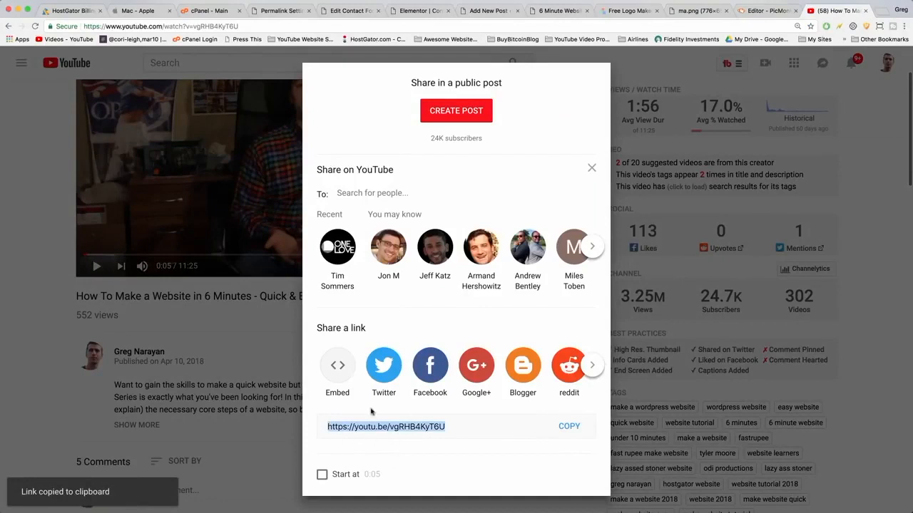
click(339, 366)
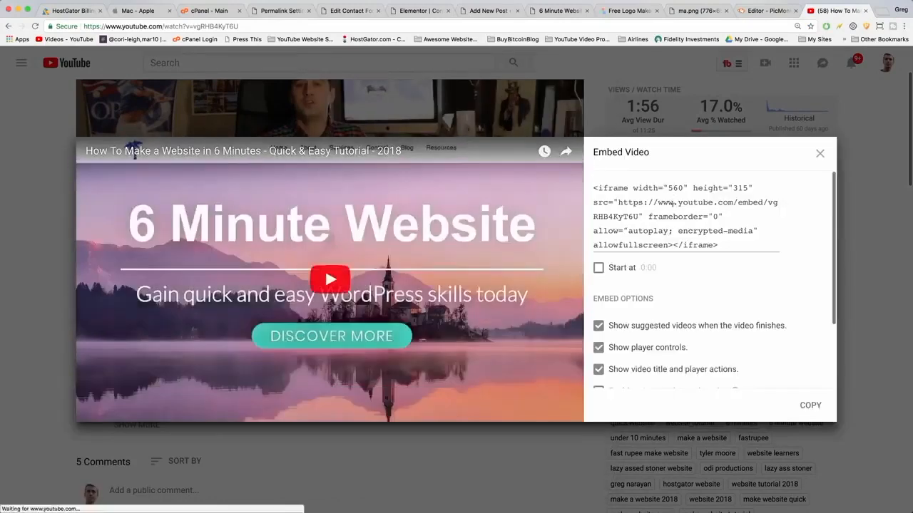
click(622, 216)
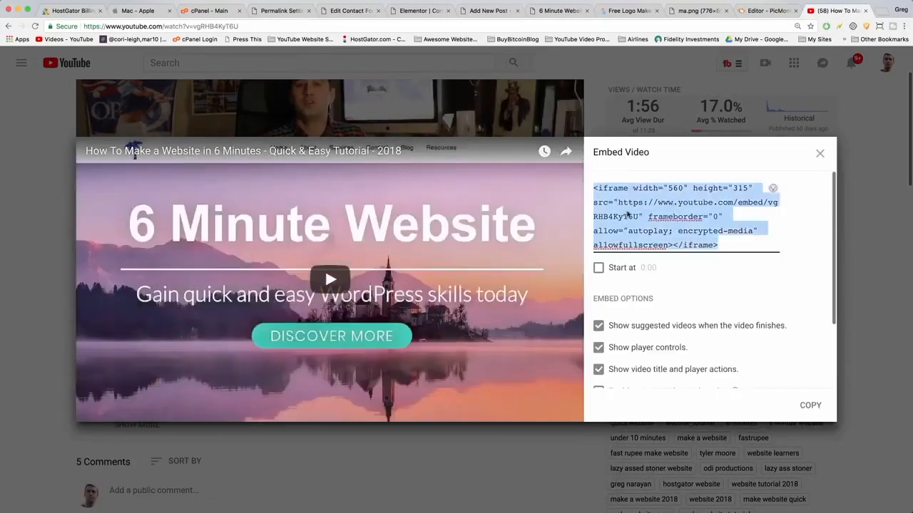
right_click(628, 213)
click(646, 264)
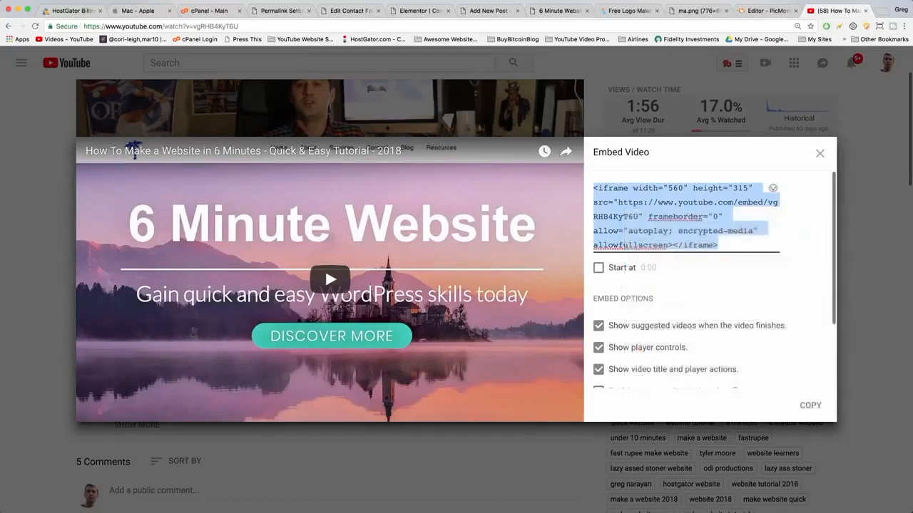
In the post's text view, paste the video embed code over the empty lines below "And lastly, a video." and return to visual view.
click(490, 11)
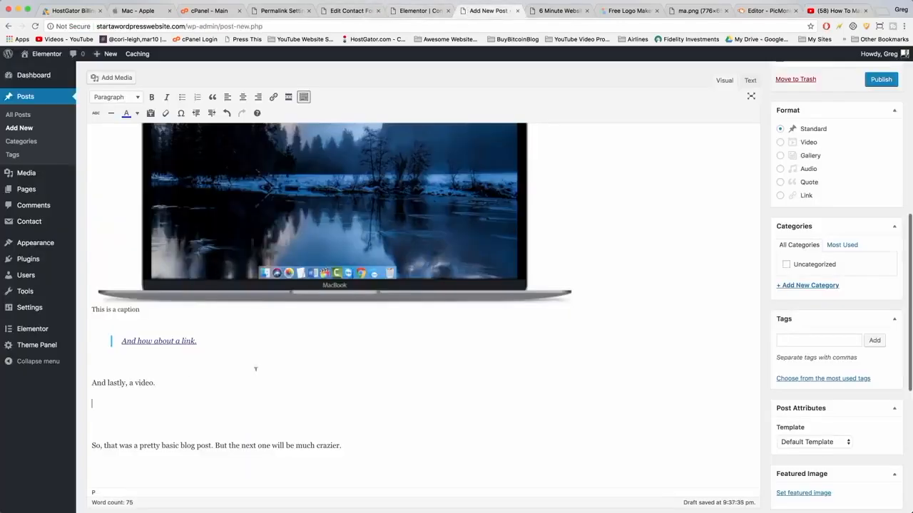
click(748, 81)
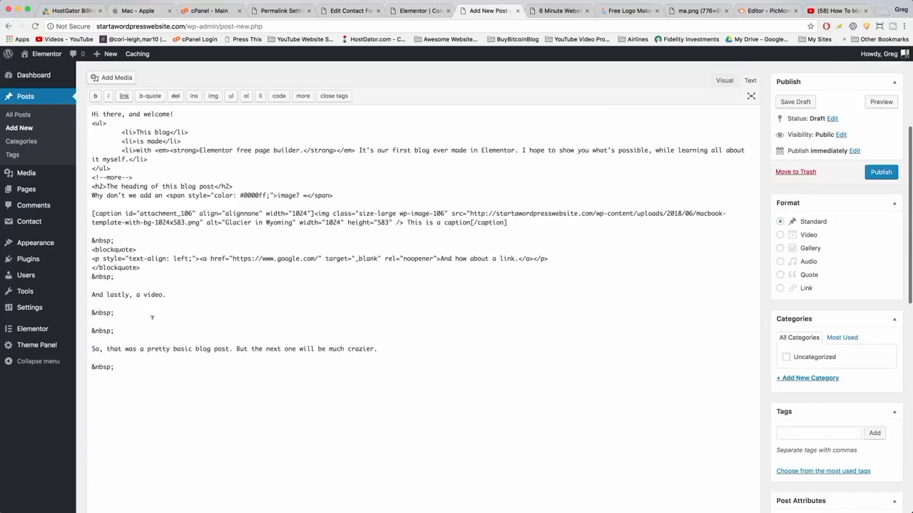
drag(114, 329, 90, 312)
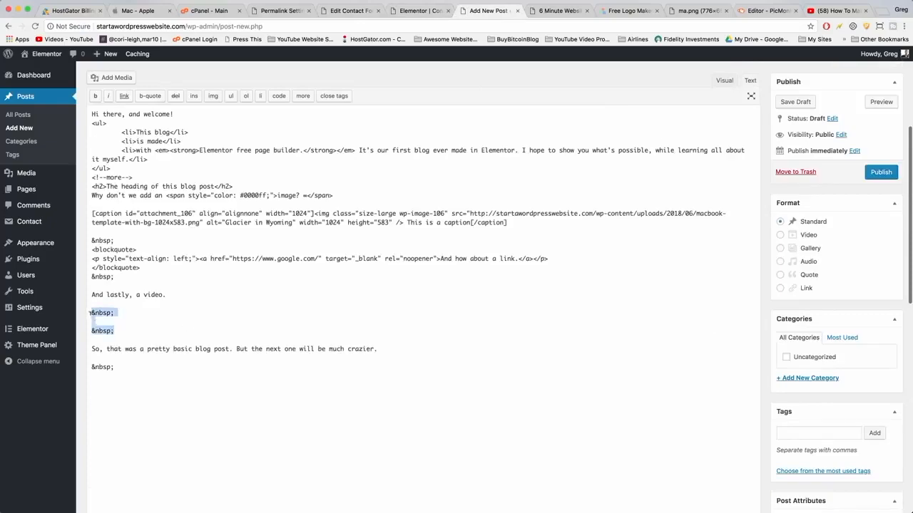
right_click(99, 313)
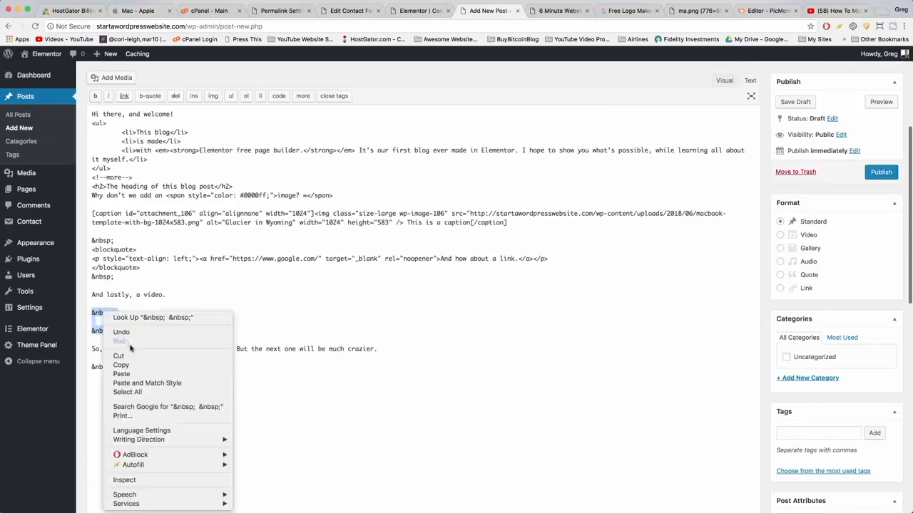
click(121, 373)
scroll(224, 342, up, 2)
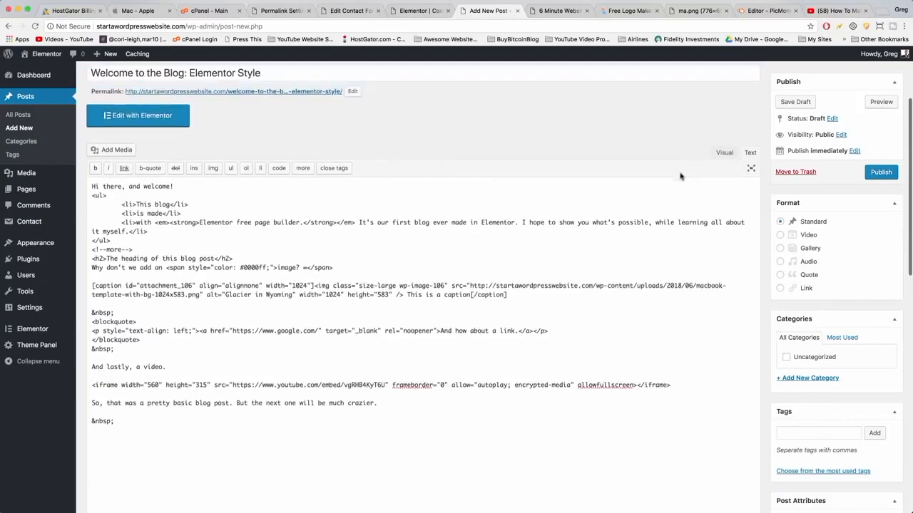
click(723, 147)
Add a new post category named "welcome".
scroll(226, 428, up, 2)
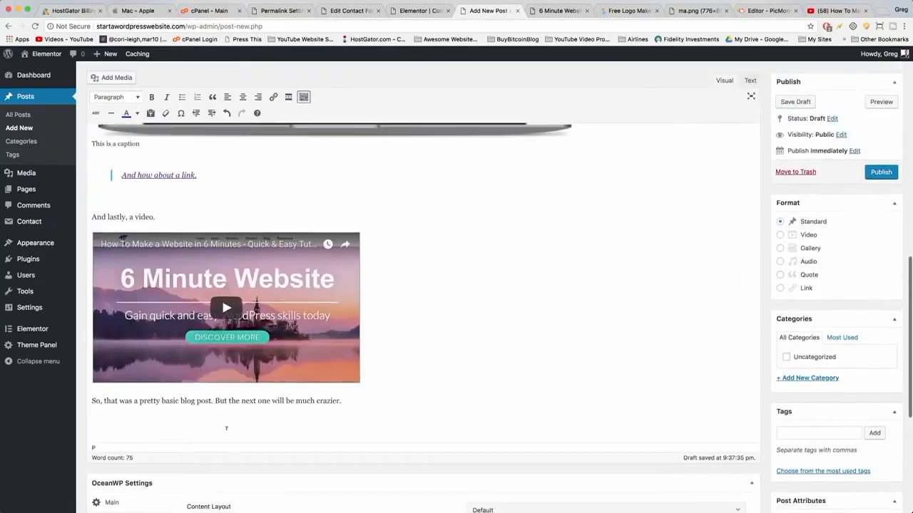
scroll(481, 310, down, 2)
scroll(481, 310, up, 4)
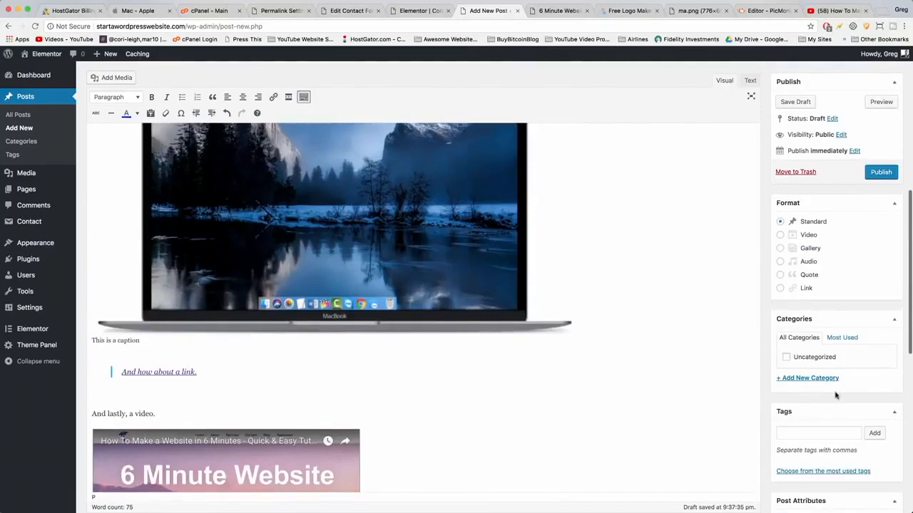
scroll(799, 362, down, 1)
click(807, 318)
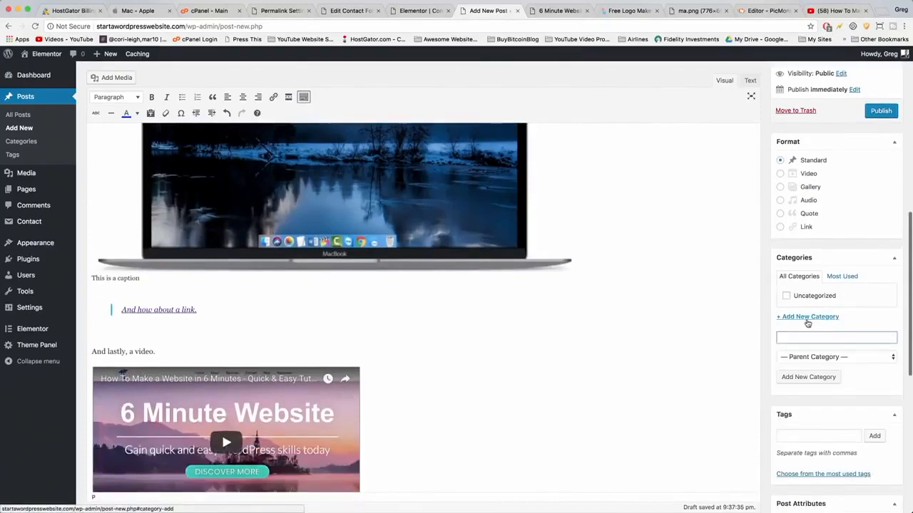
text(welcome)
click(818, 375)
Enter "how to use elementor" as another new category name without adding it.
text(how to use elementor)
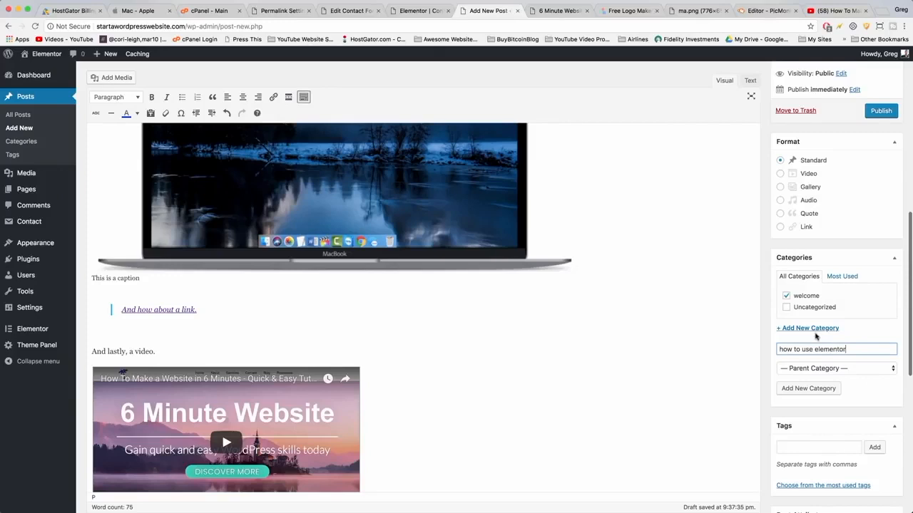
scroll(799, 137, down, 3)
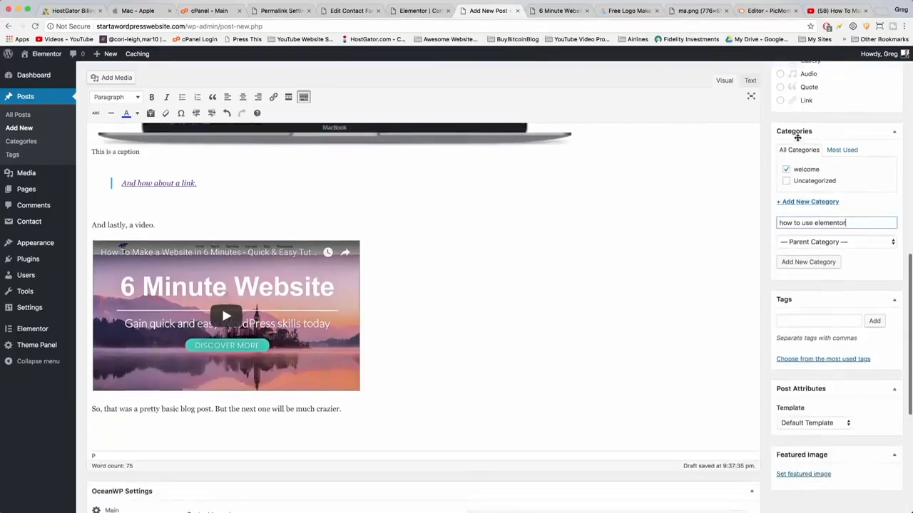
scroll(813, 171, up, 4)
scroll(805, 188, down, 5)
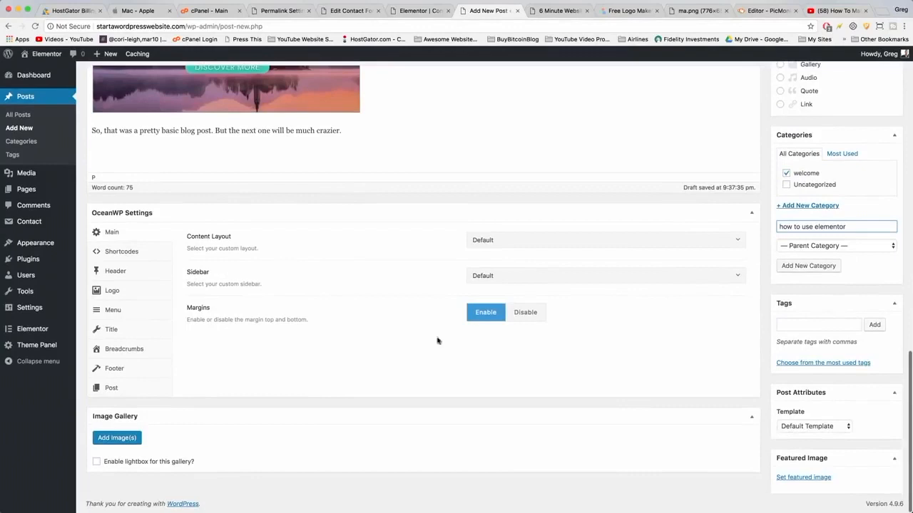
Set the photo of the dog in the car window as the post's featured image.
click(818, 477)
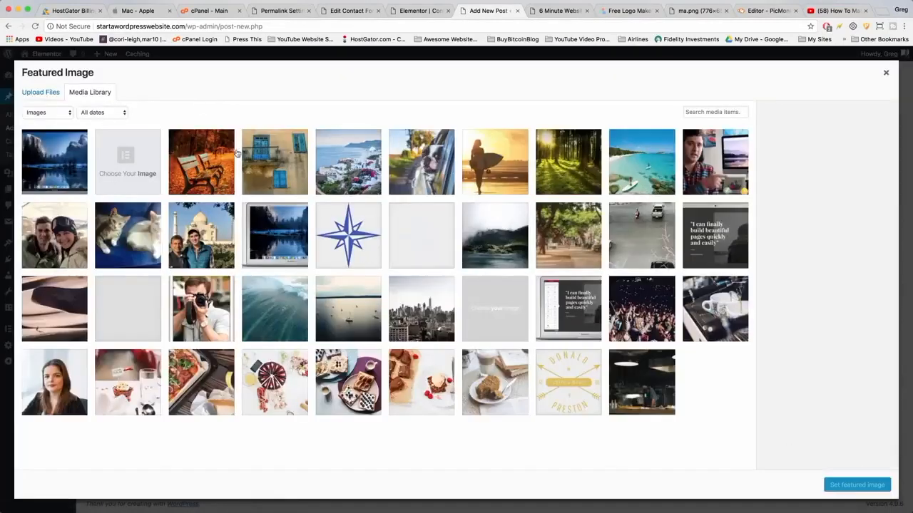
click(365, 166)
click(416, 169)
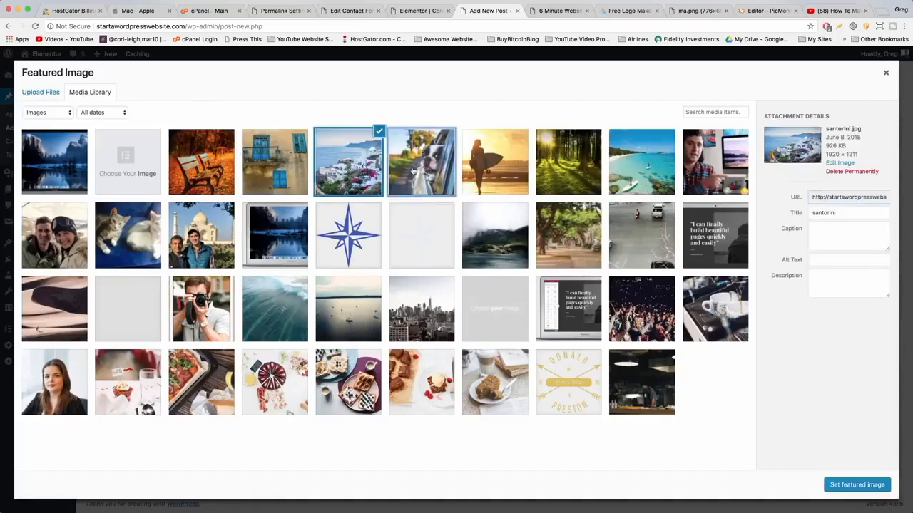
click(852, 485)
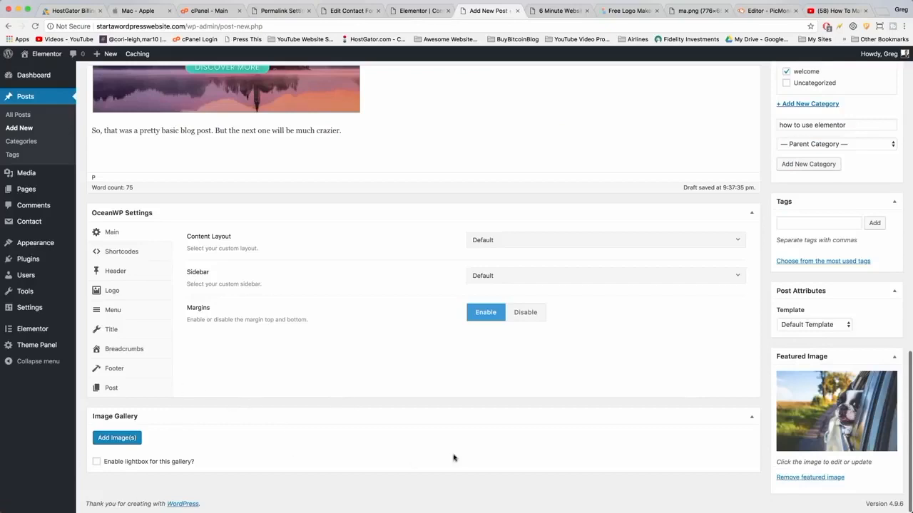
Publish the post and open it on the site.
scroll(456, 456, up, 15)
click(884, 206)
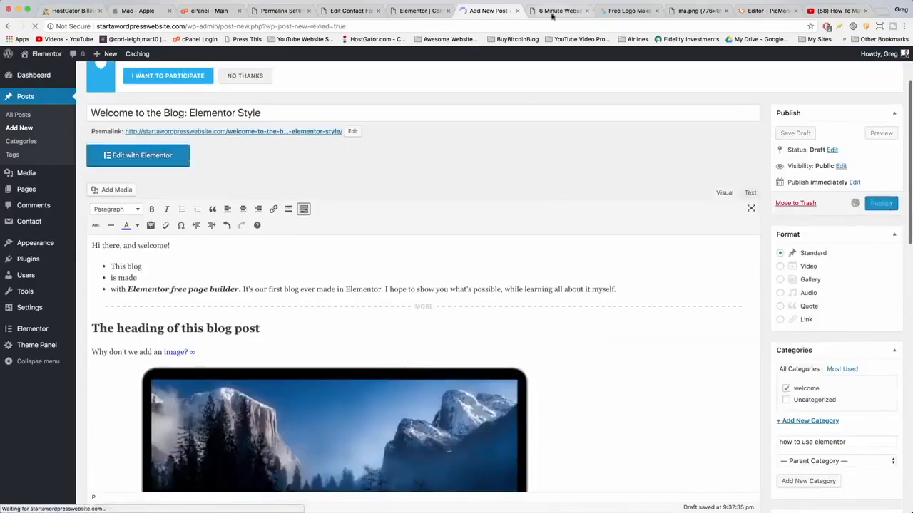
mouse_move(102, 56)
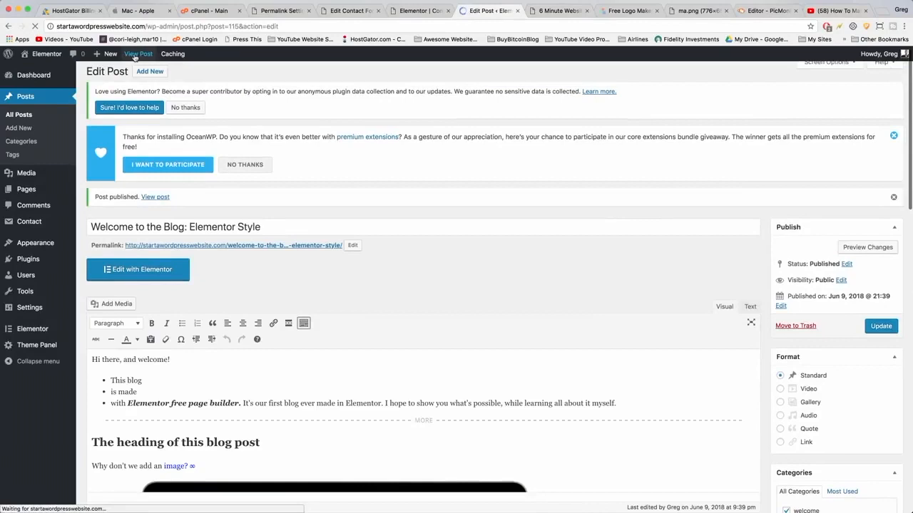
click(134, 57)
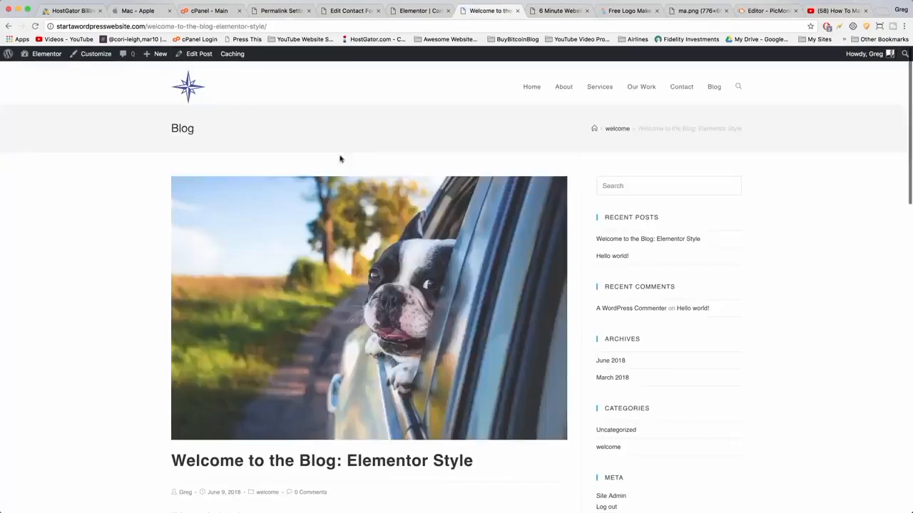
Scroll through the published post to review its content.
scroll(320, 218, down, 6)
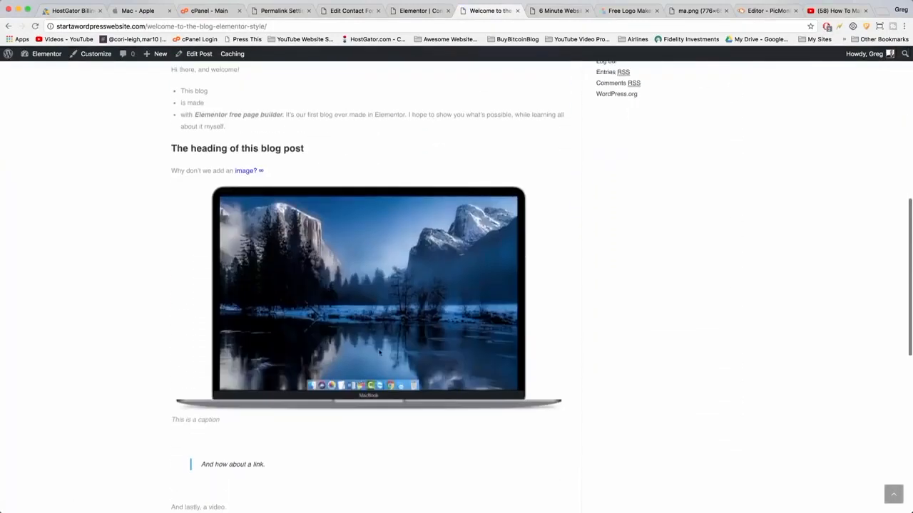
scroll(381, 322, up, 3)
scroll(382, 322, up, 3)
scroll(318, 358, down, 12)
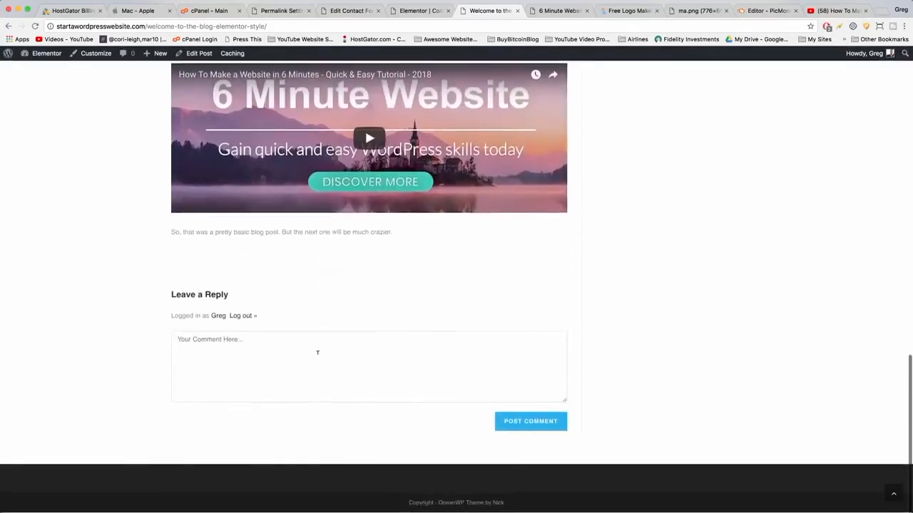
scroll(318, 352, up, 8)
scroll(318, 357, up, 10)
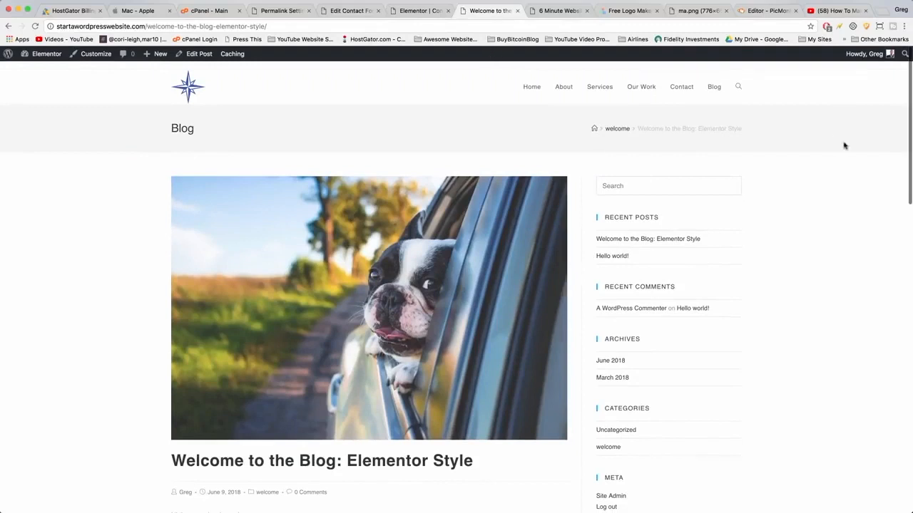
Search the web for "facebook page plugin" and open the Facebook Page Plugin documentation.
click(881, 11)
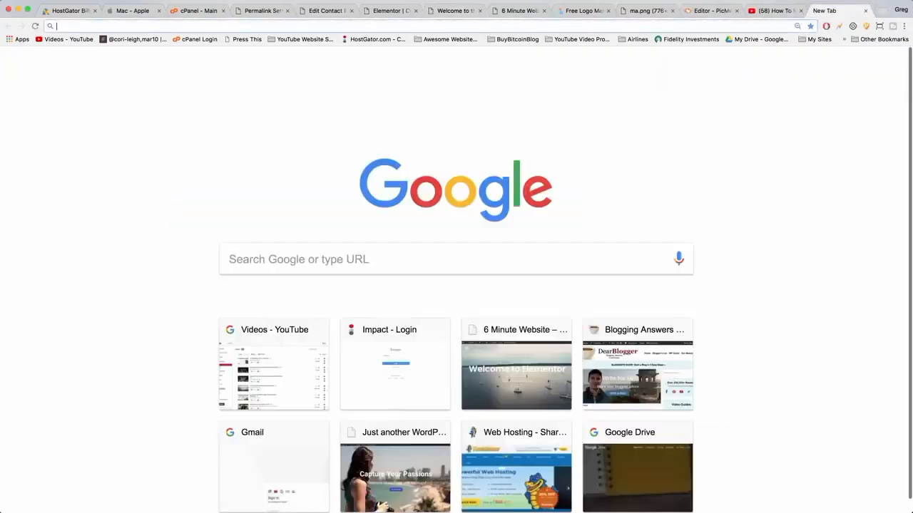
text(facebook)
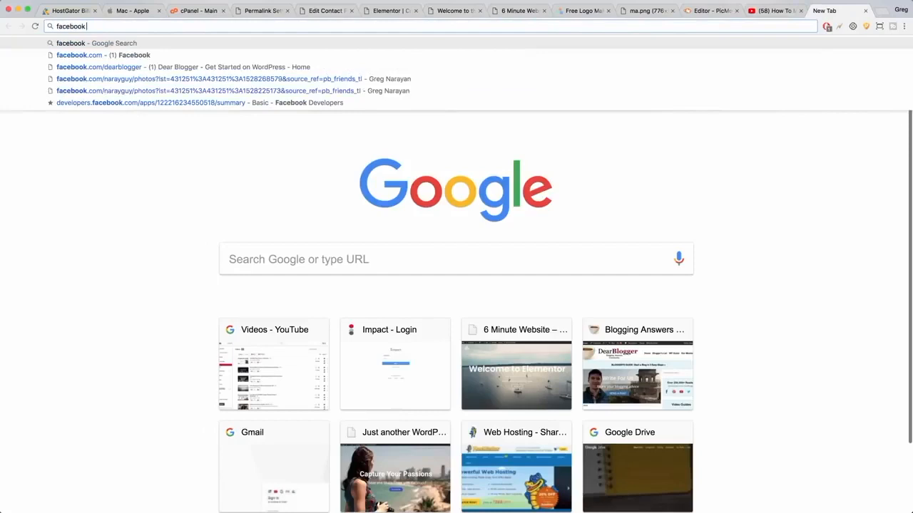
text( page plugin)
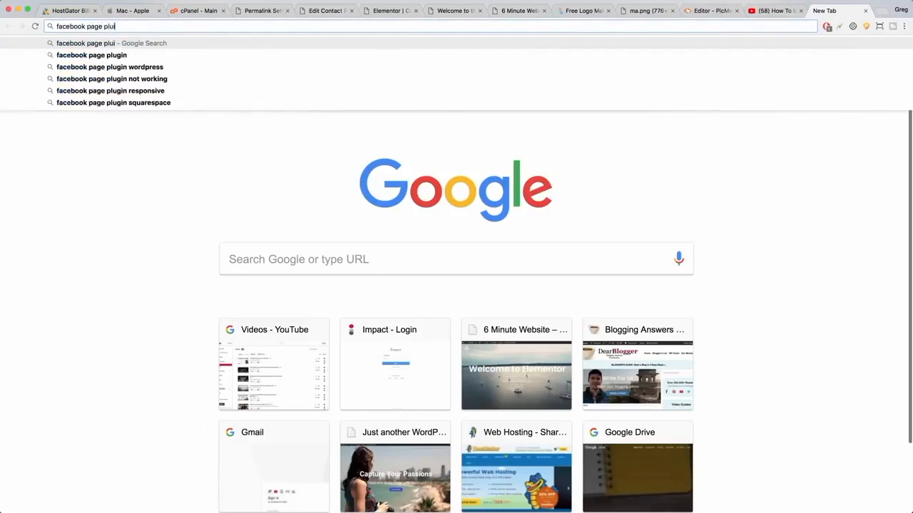
key(Return)
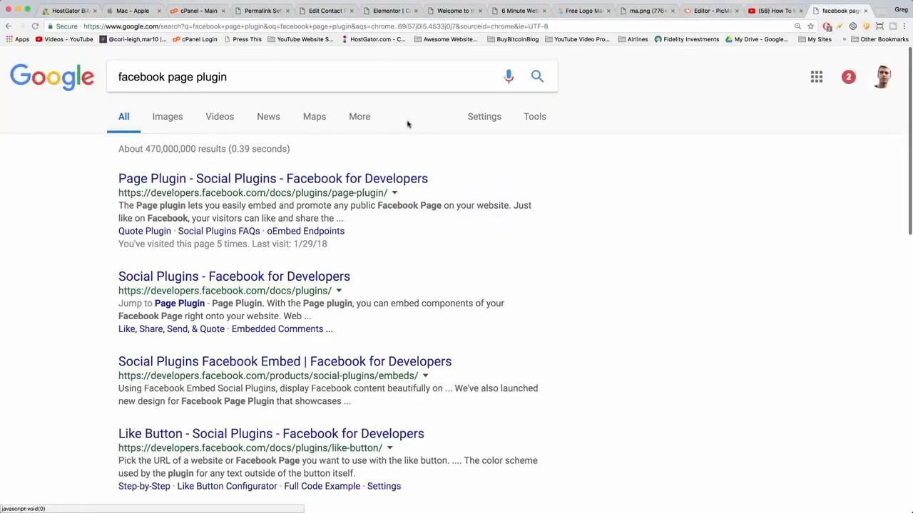
click(384, 178)
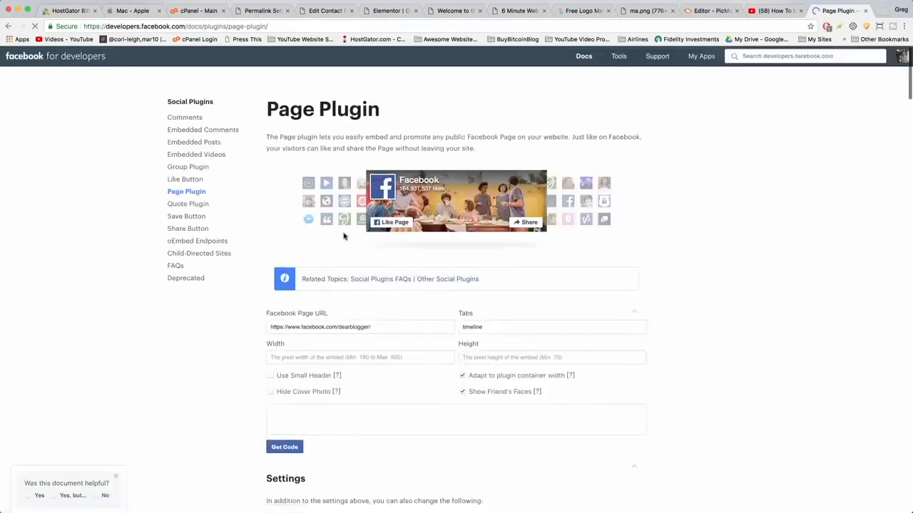
Configure the Facebook Page Plugin for the dearblogger page with Use Small Header and Hide Cover Photo enabled.
scroll(345, 236, down, 3)
triple_click(337, 238)
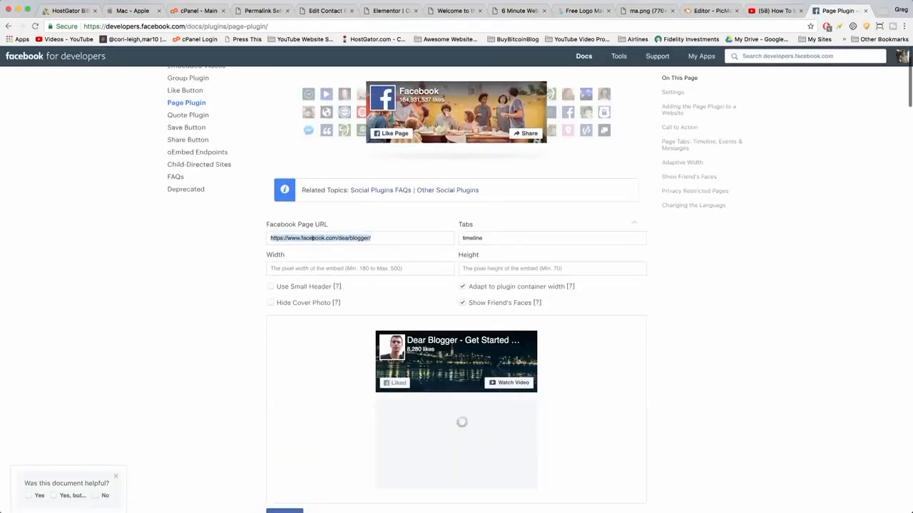
click(337, 239)
drag(338, 238, 371, 238)
click(372, 238)
click(399, 268)
scroll(497, 237, down, 1)
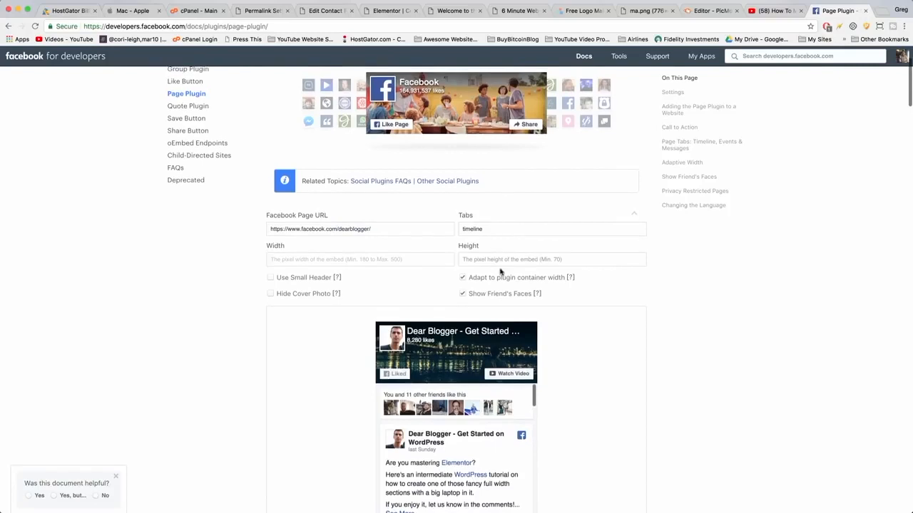
scroll(362, 238, down, 3)
click(312, 228)
click(307, 244)
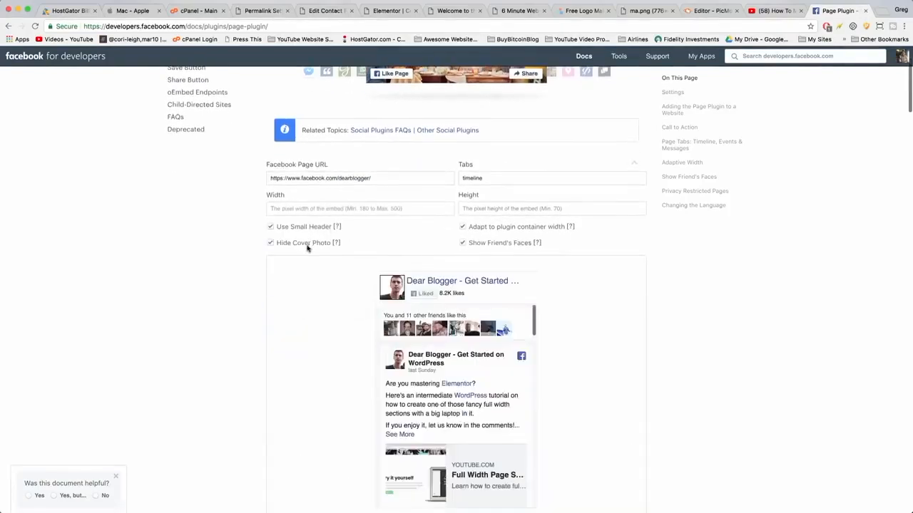
Get the plugin code and copy the Step 3 embed snippet.
scroll(345, 286, down, 5)
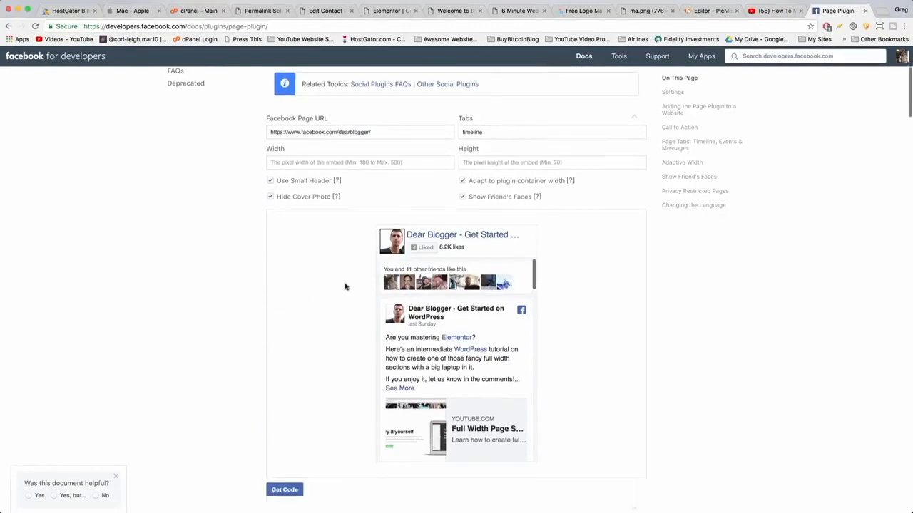
click(271, 366)
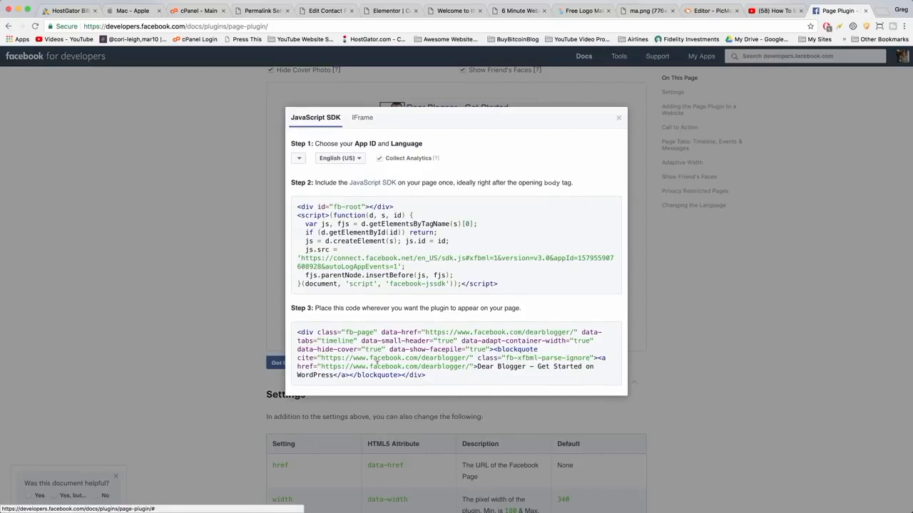
click(380, 355)
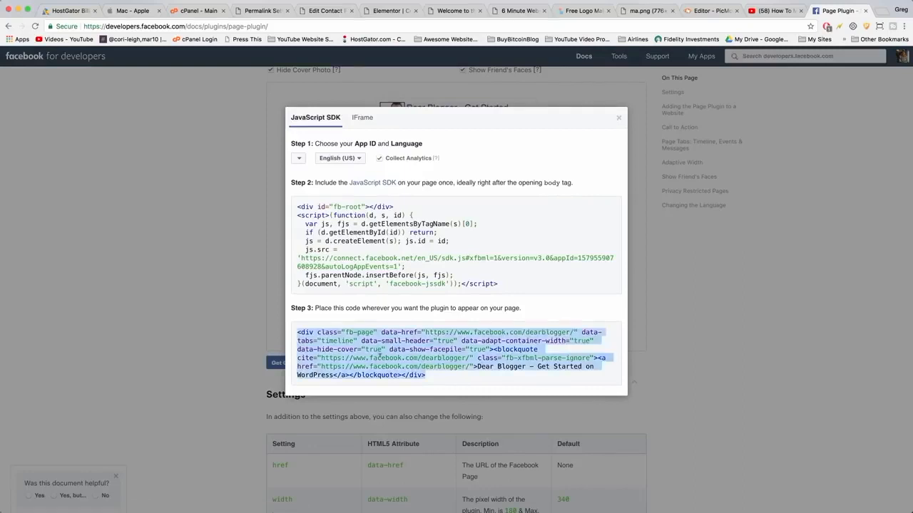
right_click(380, 355)
click(393, 376)
Switch to the site, open Widgets, and add a Text widget to the Default Sidebar.
click(449, 13)
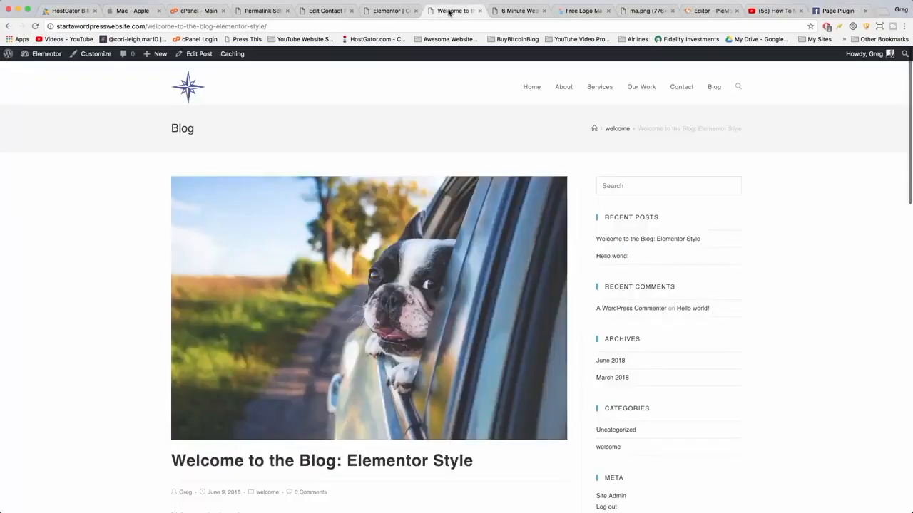
mouse_move(33, 56)
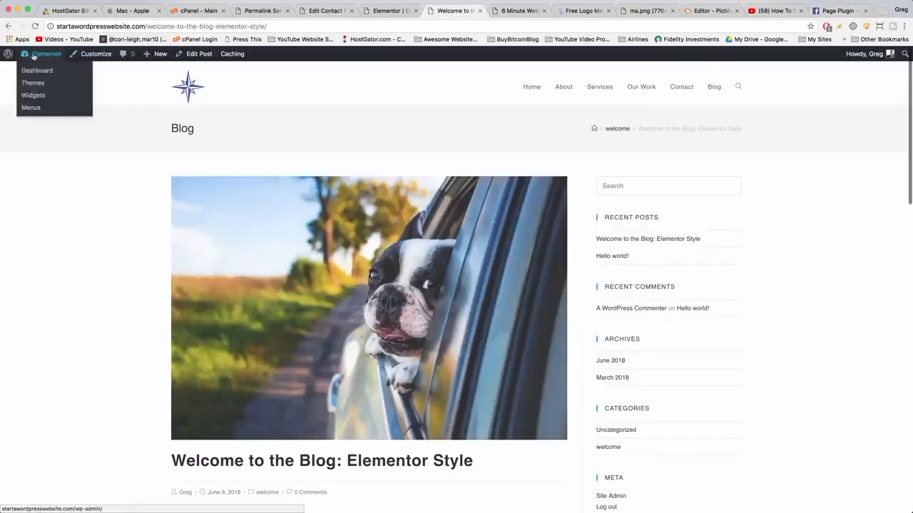
click(38, 96)
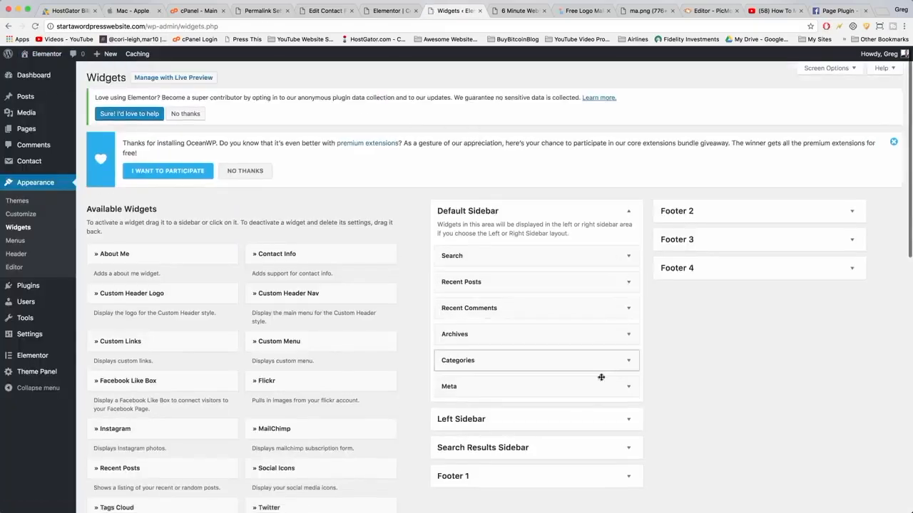
click(628, 335)
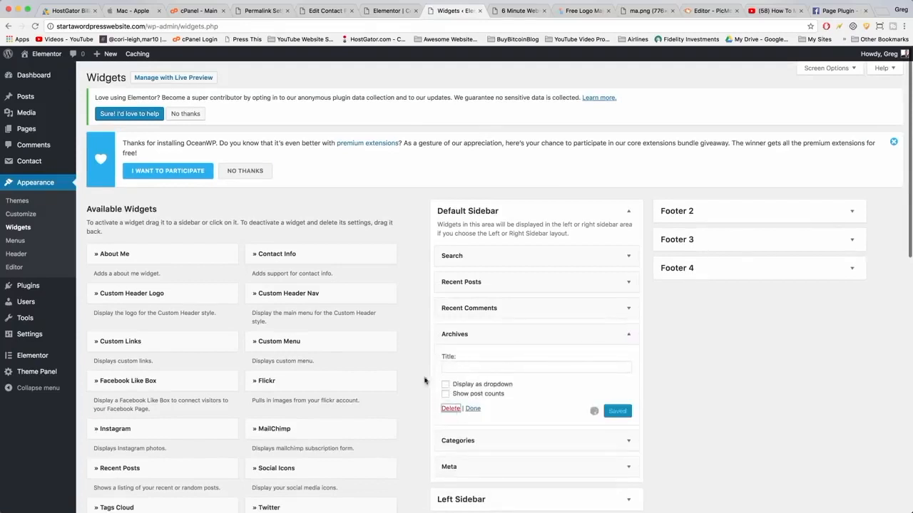
scroll(399, 364, down, 10)
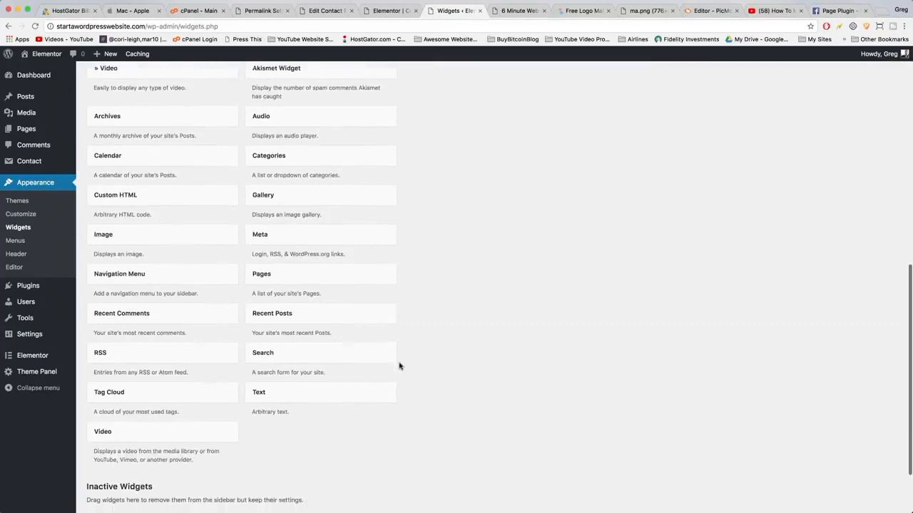
scroll(318, 349, down, 1)
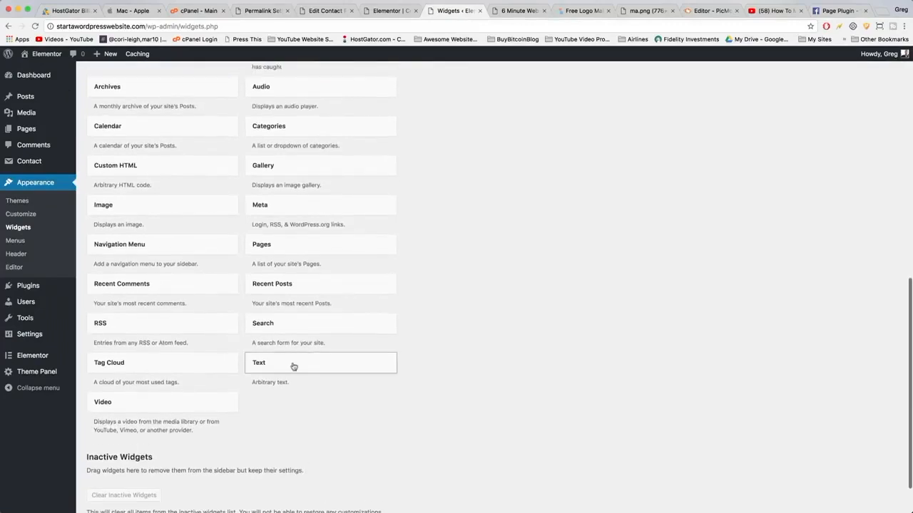
click(293, 367)
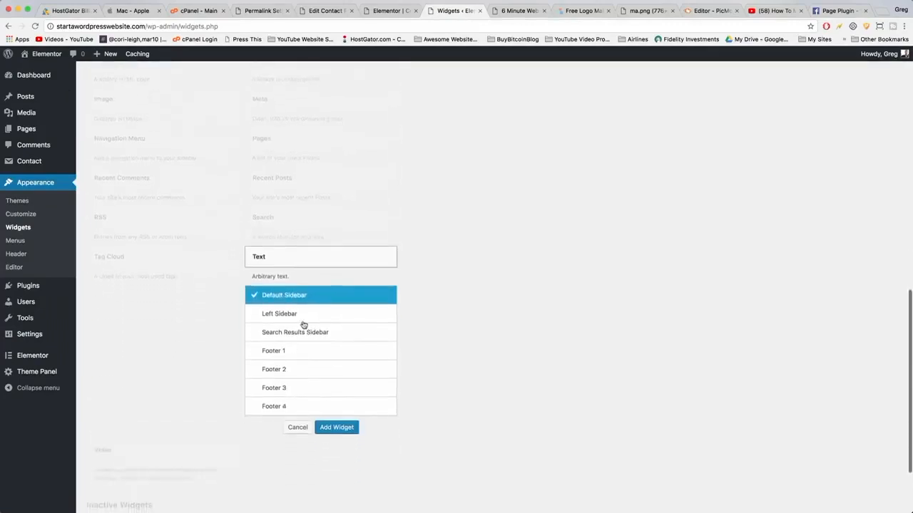
click(326, 431)
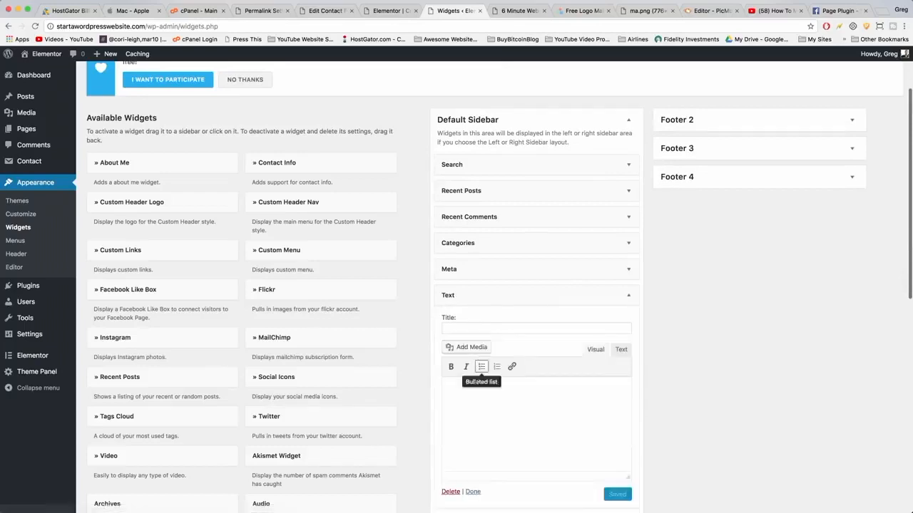
Paste the Facebook embed code into the Text widget's text mode, title it "Add on us Facebook", and save.
click(621, 355)
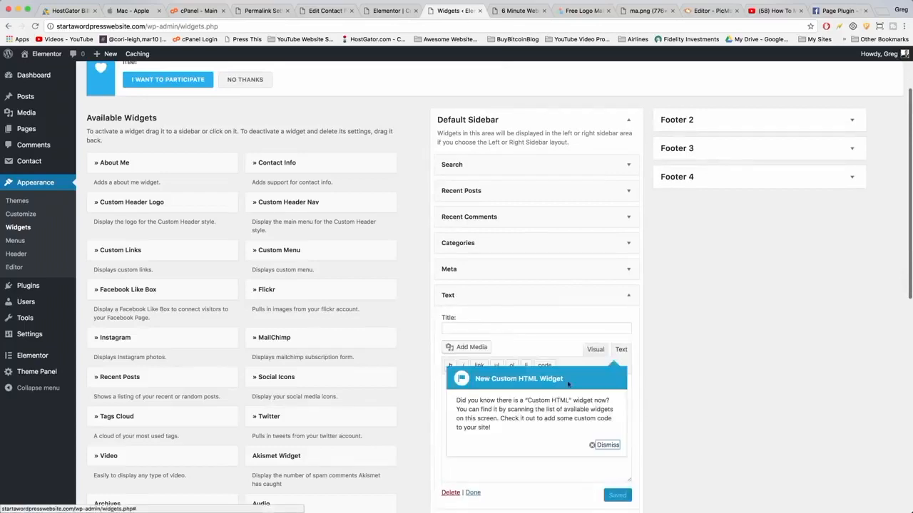
click(606, 445)
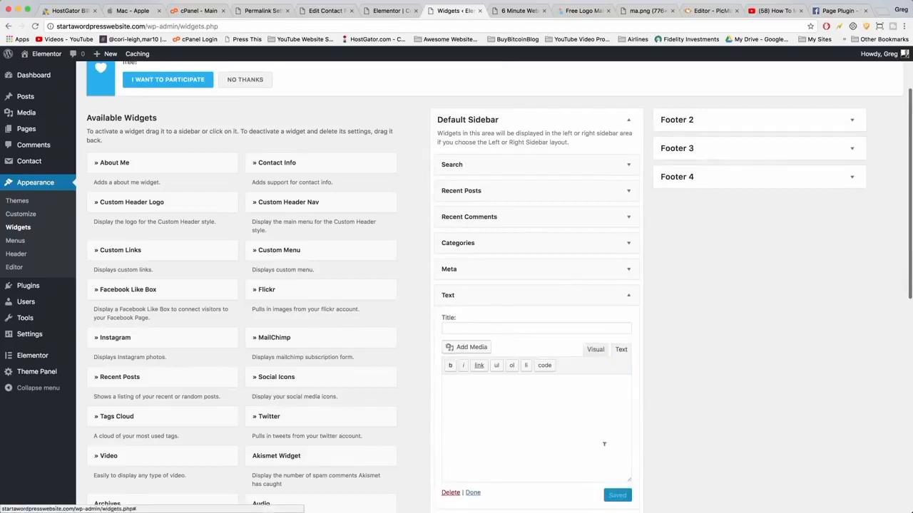
right_click(487, 397)
click(501, 435)
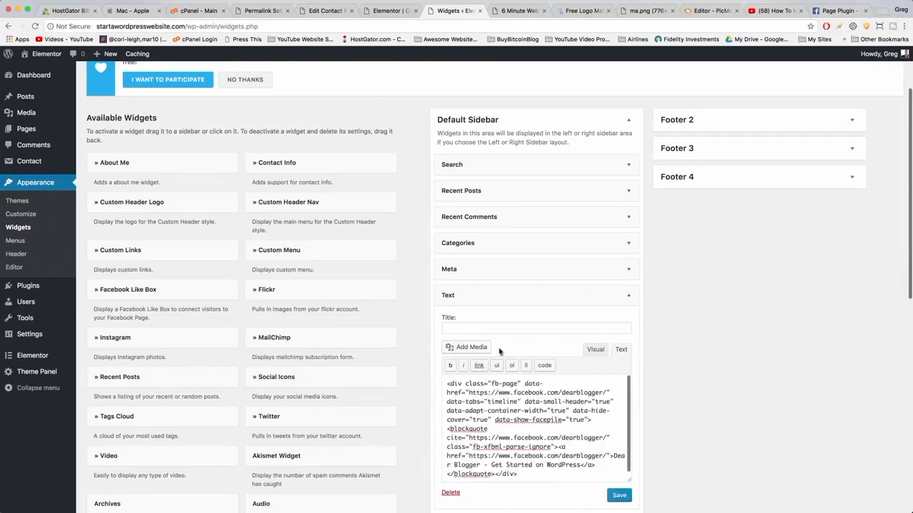
click(481, 328)
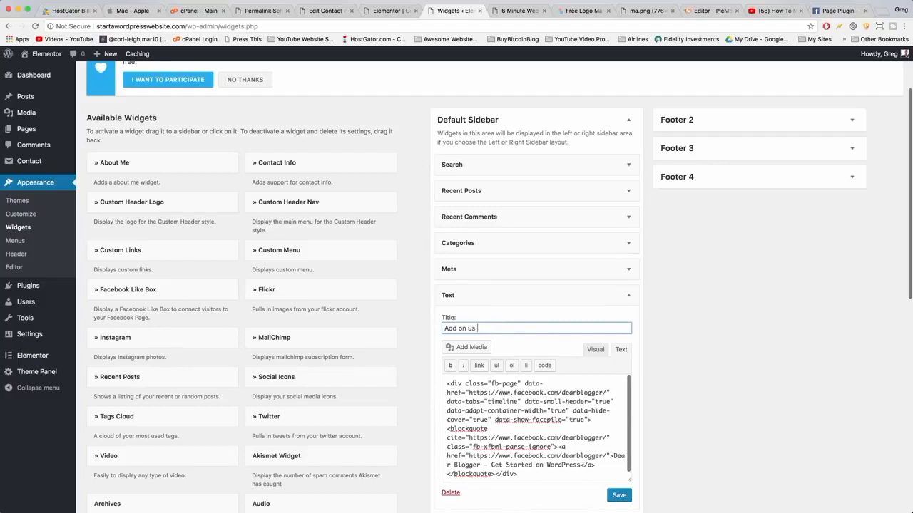
click(619, 495)
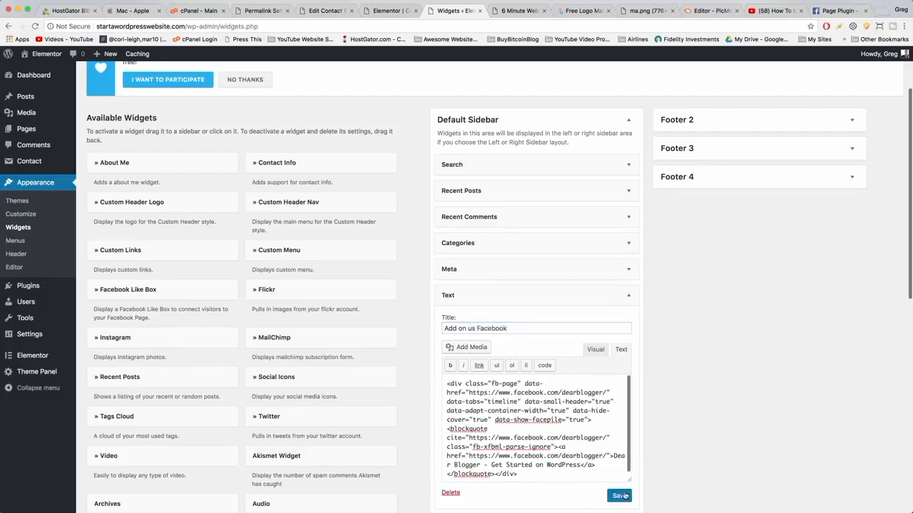
Open the blog page on the site and check the new Facebook sidebar widget.
click(39, 70)
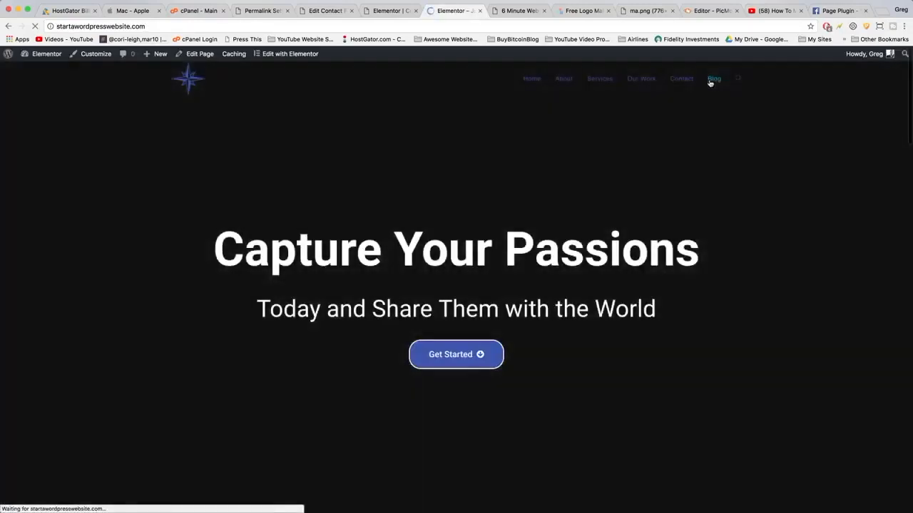
click(710, 83)
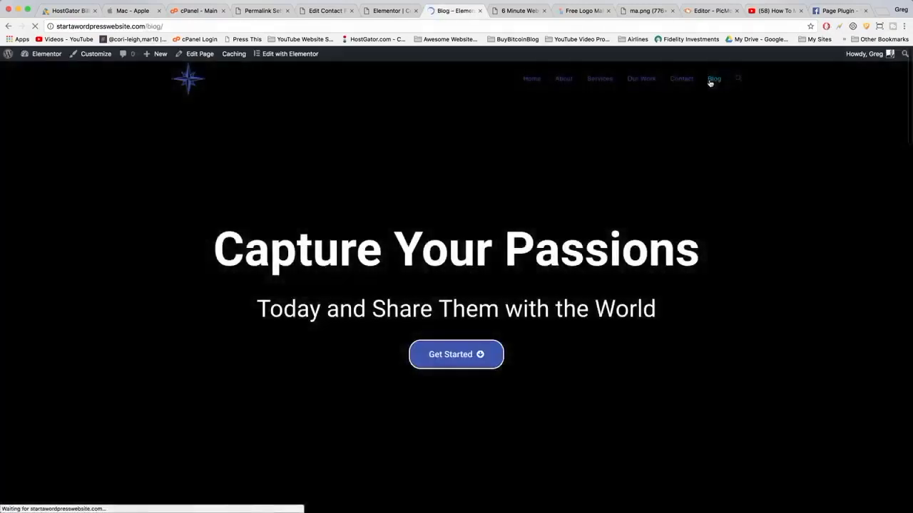
scroll(710, 214, down, 10)
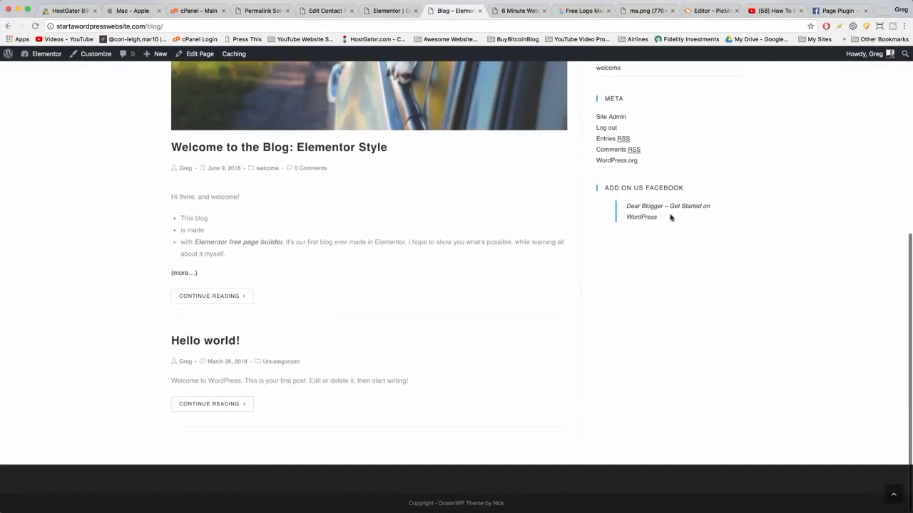
scroll(670, 217, up, 5)
Return to the Page Plugin code and copy the Step 2 JavaScript SDK snippet.
click(832, 10)
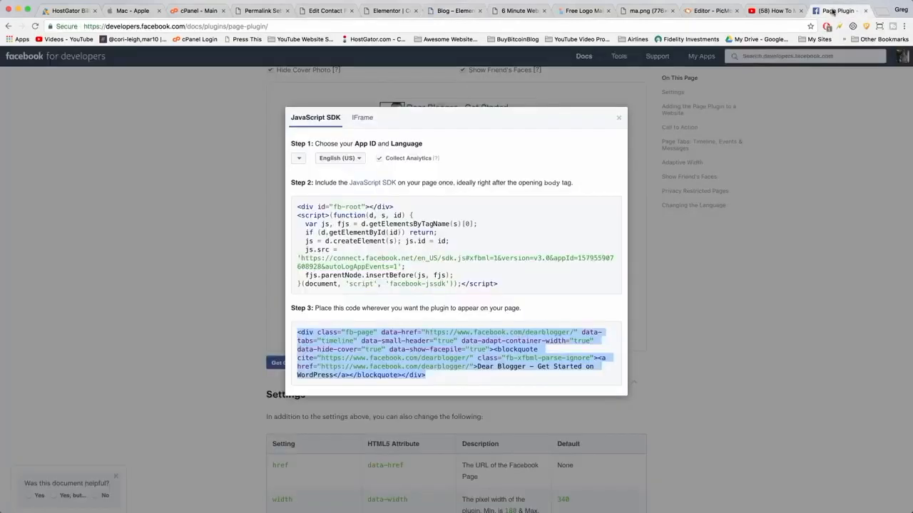
click(341, 232)
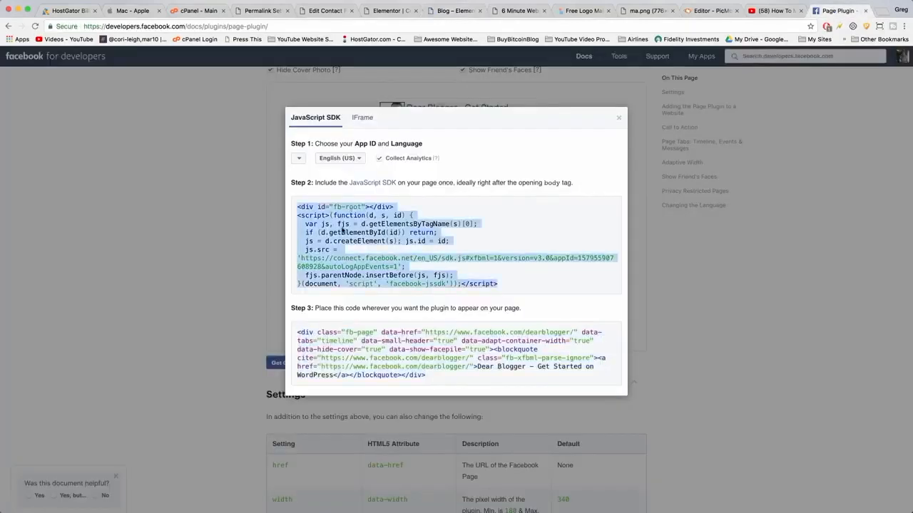
right_click(341, 231)
click(360, 247)
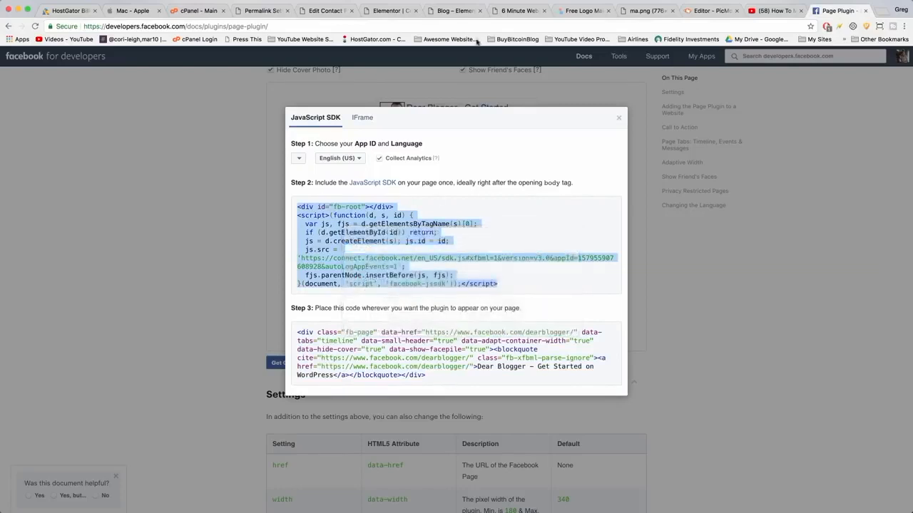
Search the plugin directory for "insert headers and footers", then install and activate the Insert Headers and Footers plugin.
click(388, 12)
click(454, 11)
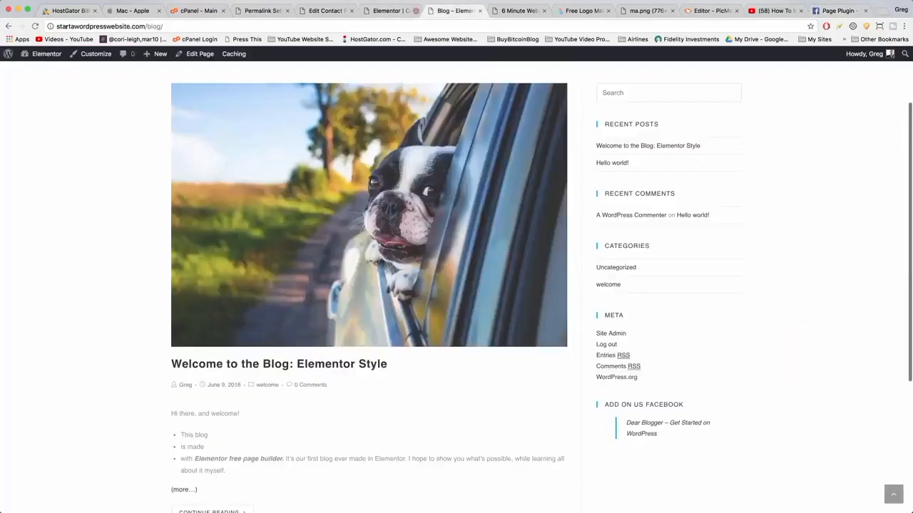
click(39, 61)
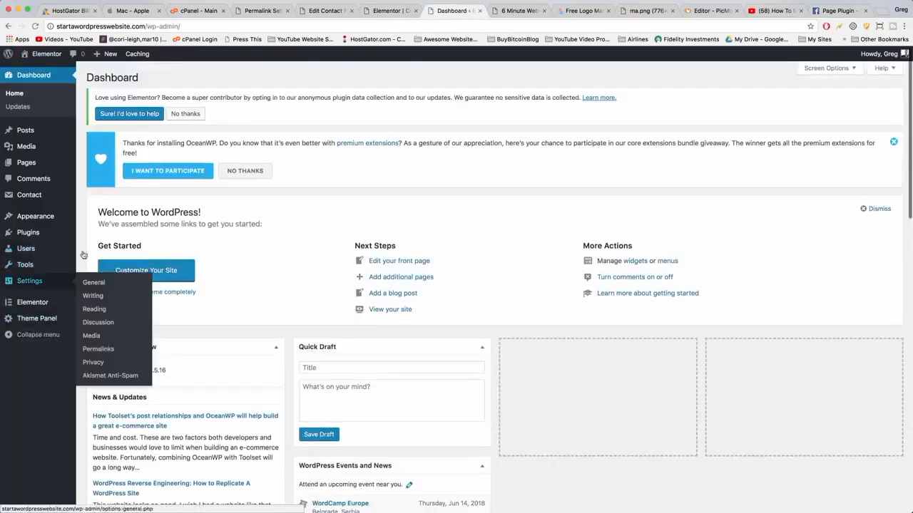
mouse_move(43, 232)
click(99, 248)
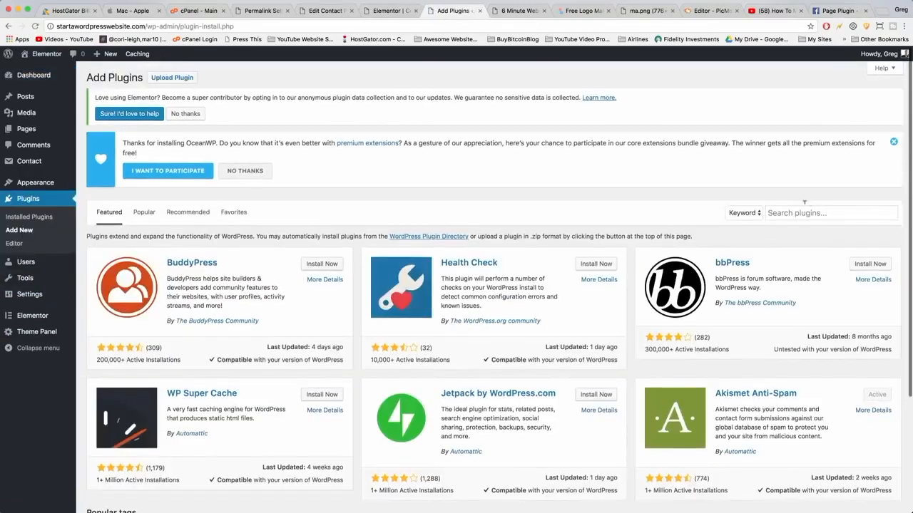
click(802, 213)
text(insert headers and footers)
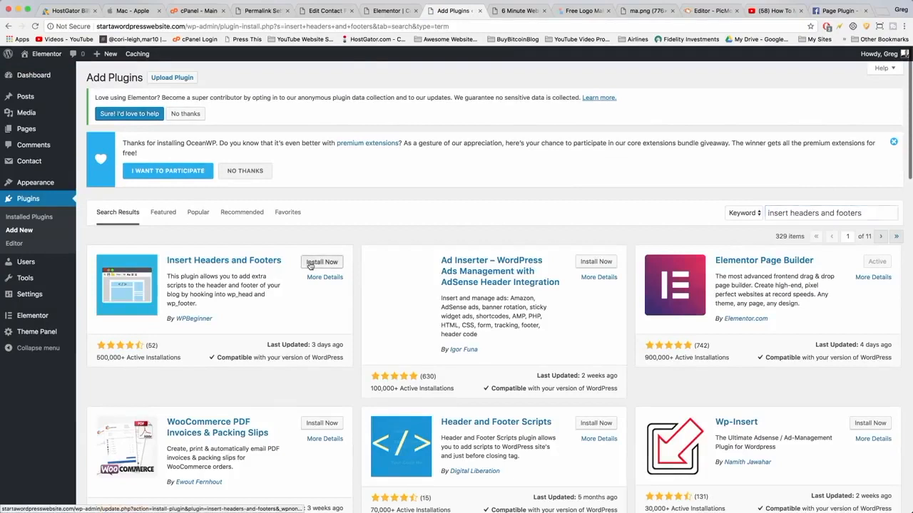
click(313, 261)
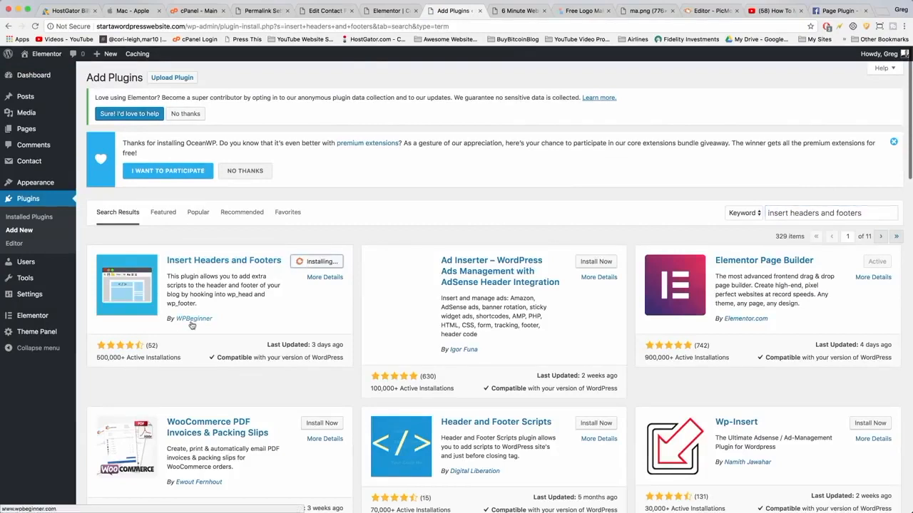
click(323, 266)
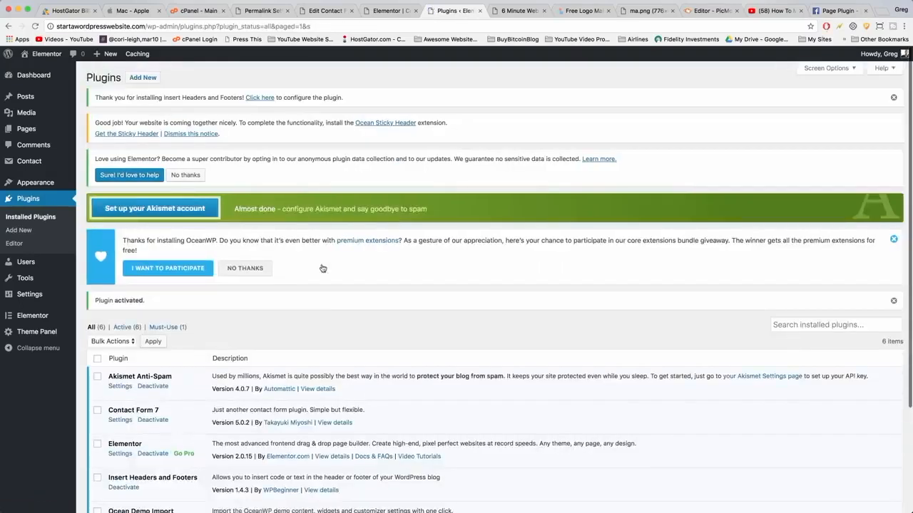
Paste the copied Facebook JavaScript SDK snippet into Scripts in Header in the Insert Headers and Footers settings and save.
scroll(322, 268, down, 3)
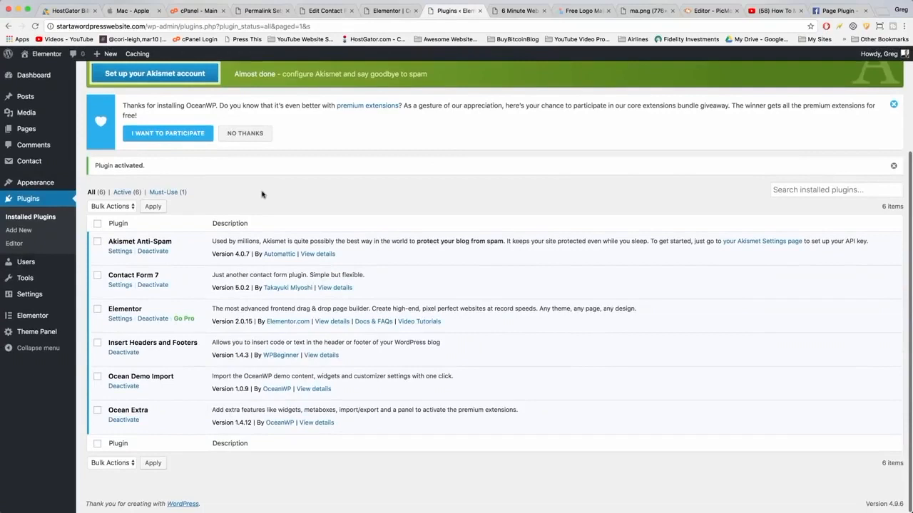
mouse_move(34, 293)
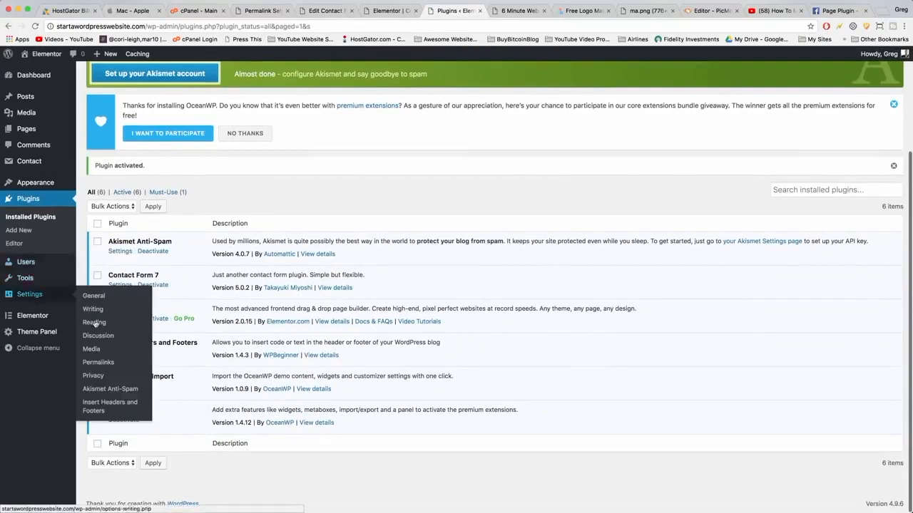
click(99, 403)
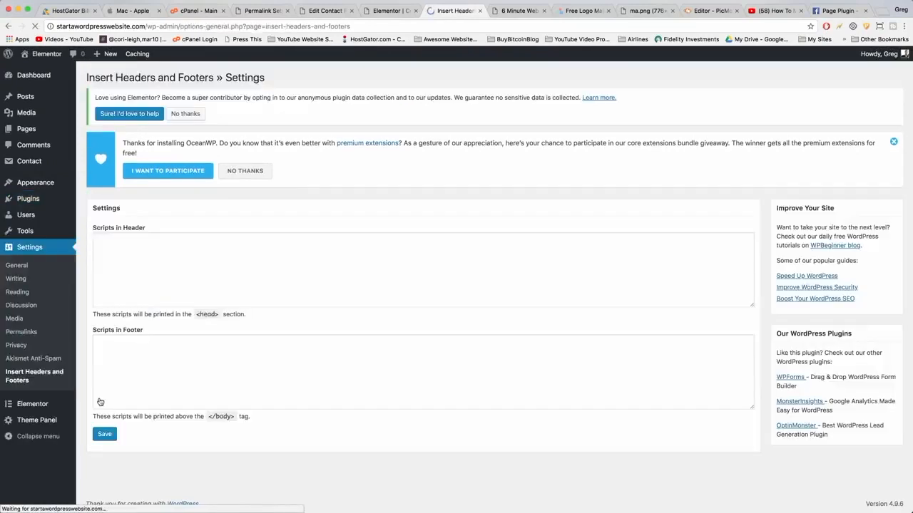
click(261, 268)
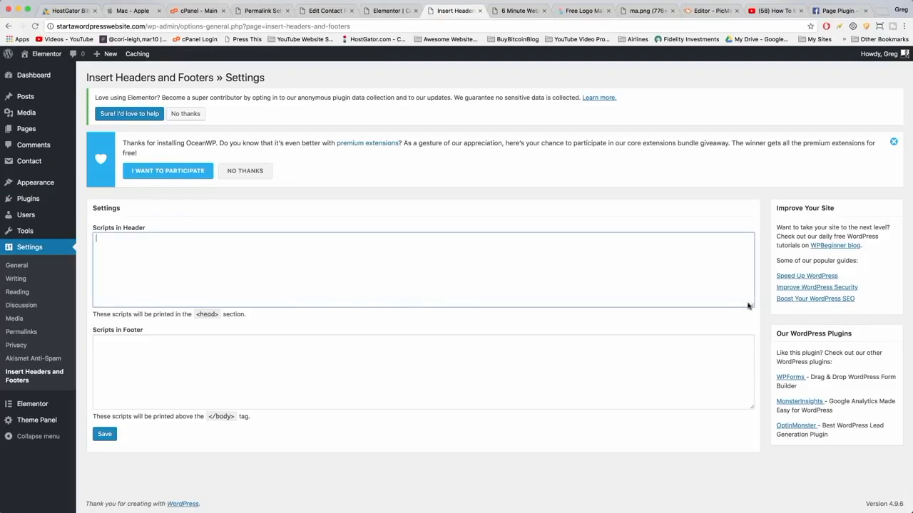
drag(748, 306, 756, 334)
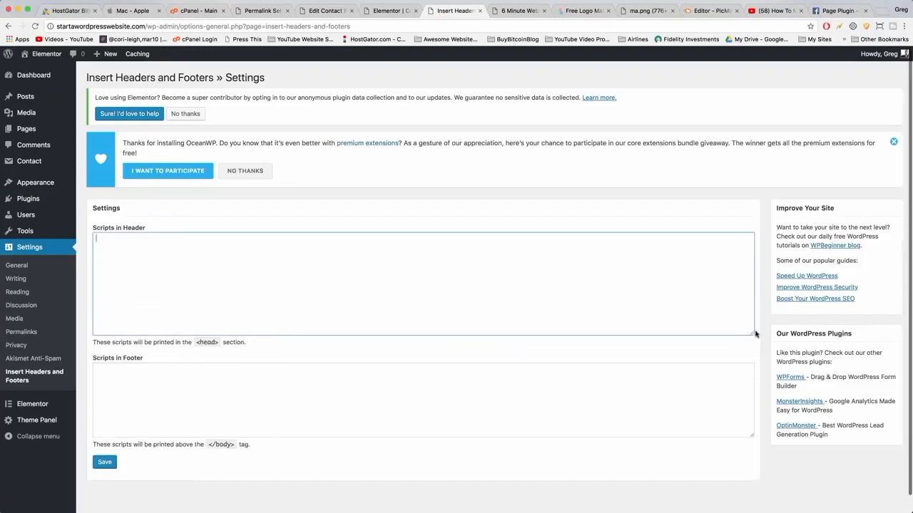
right_click(107, 258)
click(129, 299)
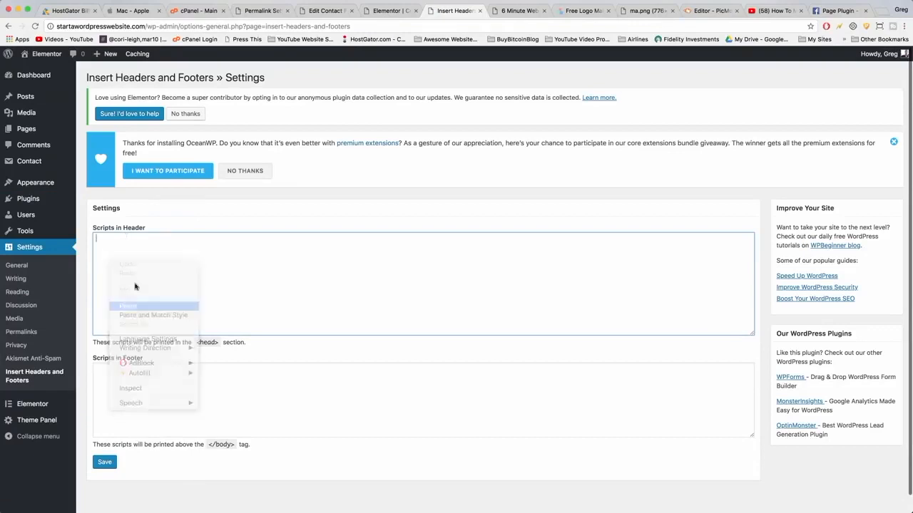
click(104, 462)
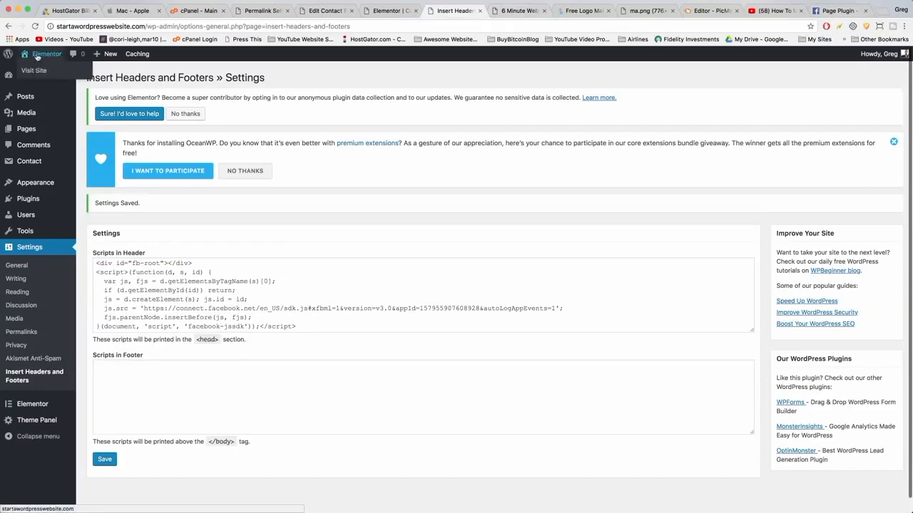
Visit the site's blog page and examine the Facebook page feed in the sidebar.
click(37, 56)
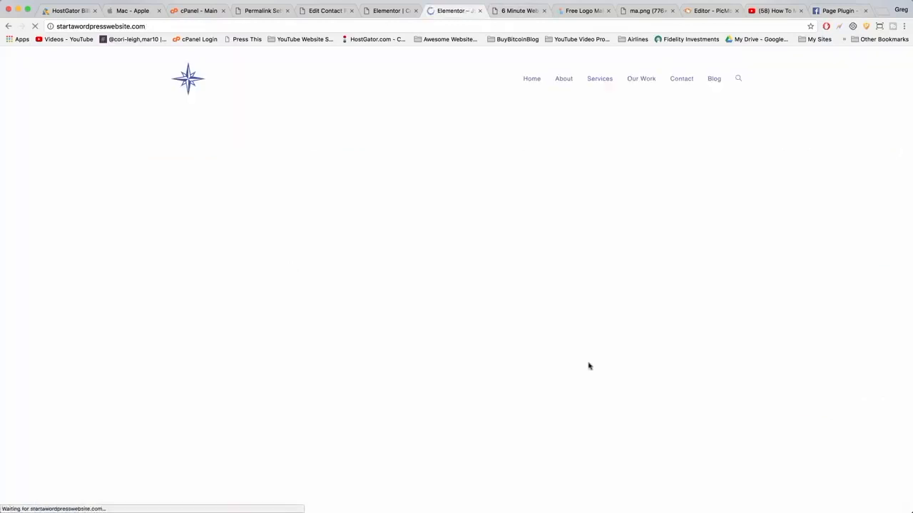
click(716, 79)
scroll(784, 308, down, 3)
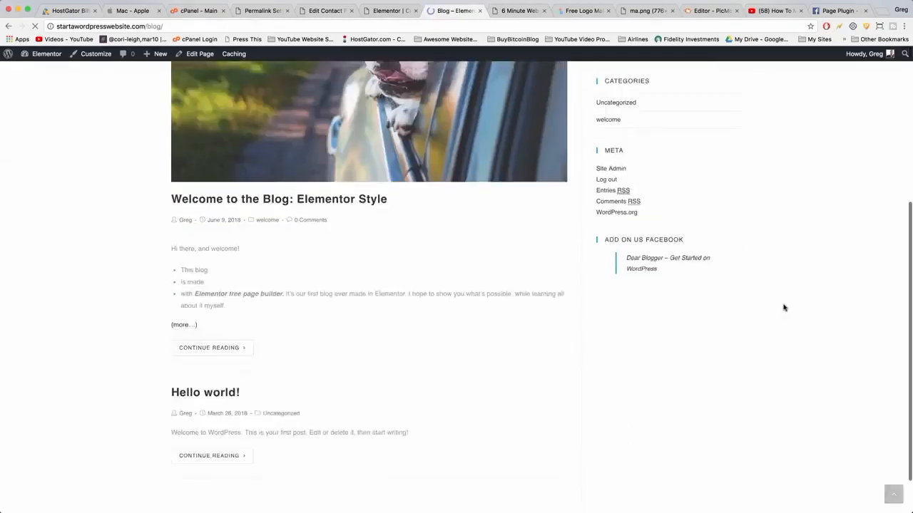
scroll(783, 307, down, 2)
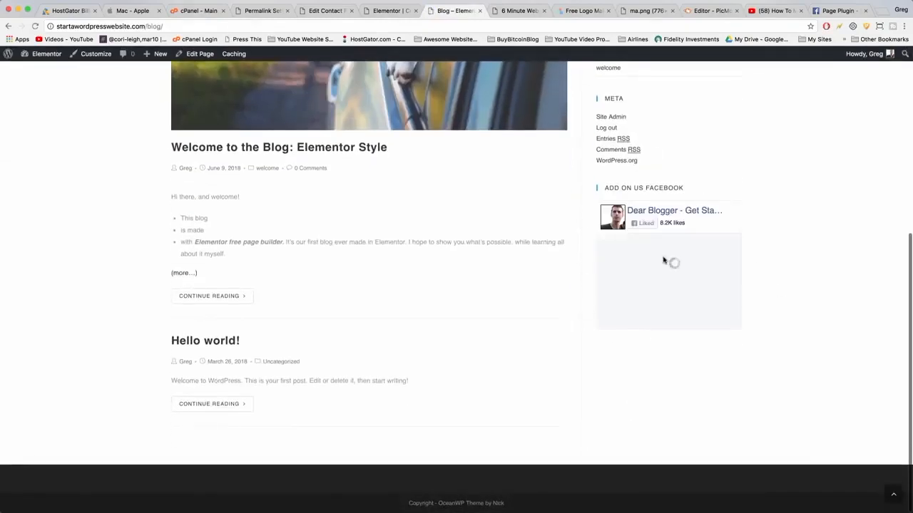
scroll(663, 259, down, 10)
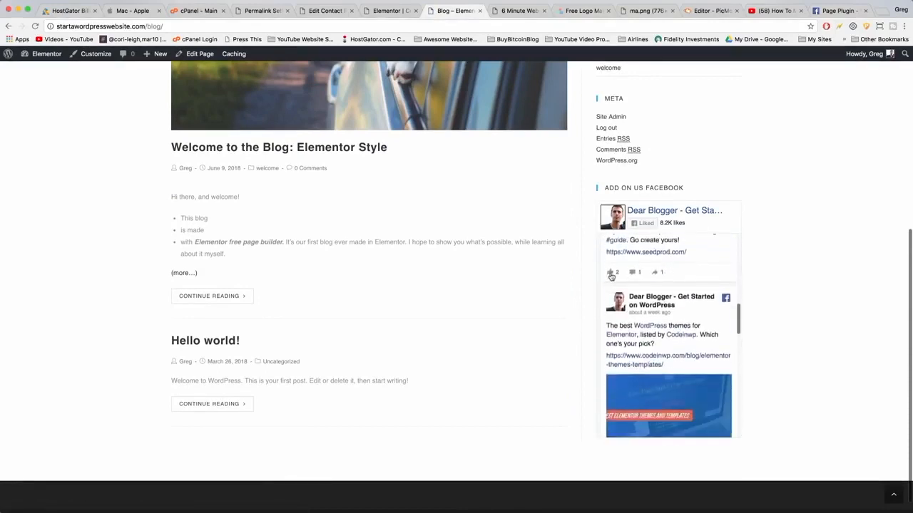
scroll(662, 271, up, 10)
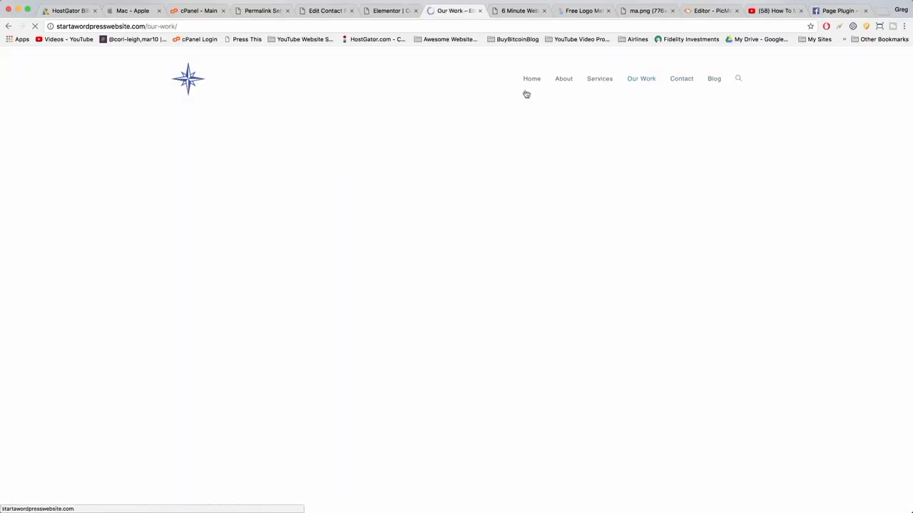
Go to the site's home page and open it in the Elementor editor.
click(528, 84)
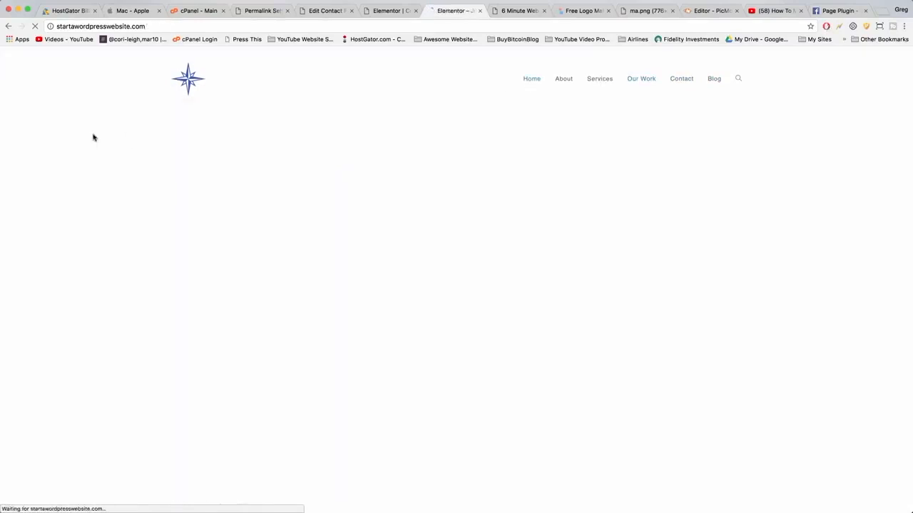
scroll(92, 136, down, 10)
scroll(93, 137, down, 15)
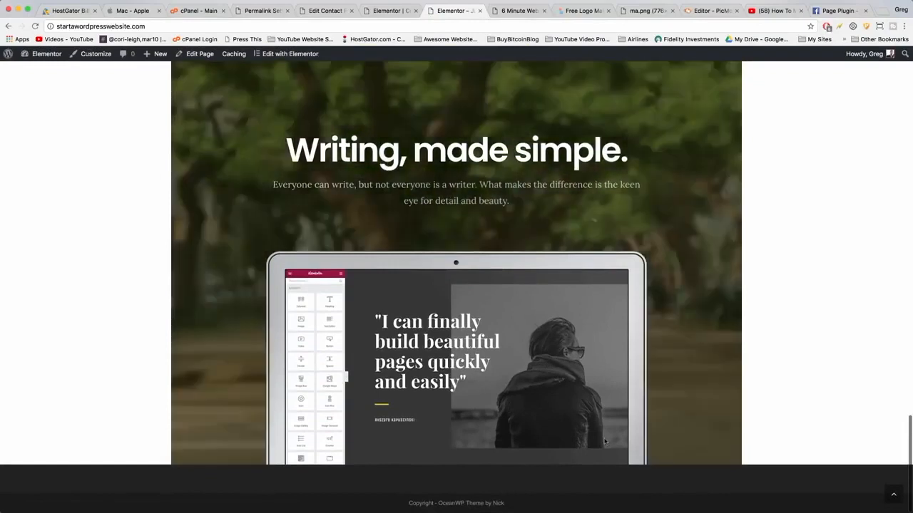
scroll(605, 442, up, 20)
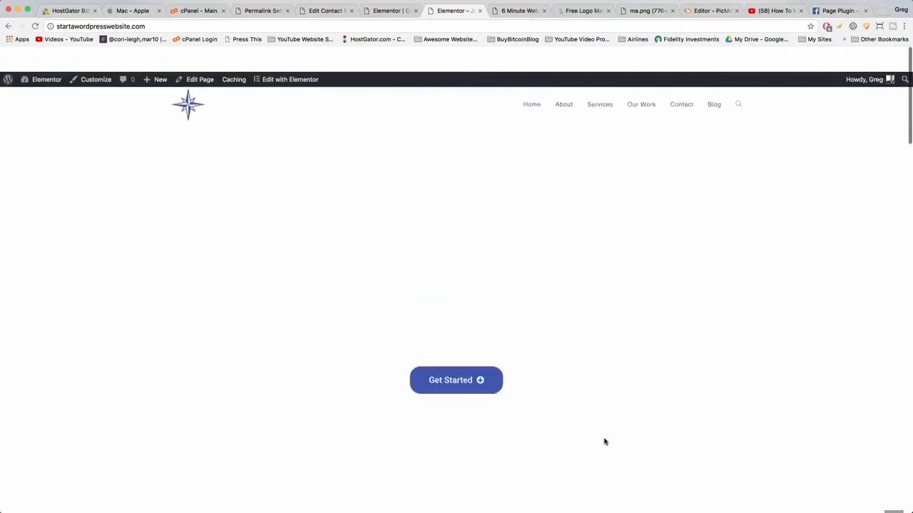
scroll(430, 288, down, 20)
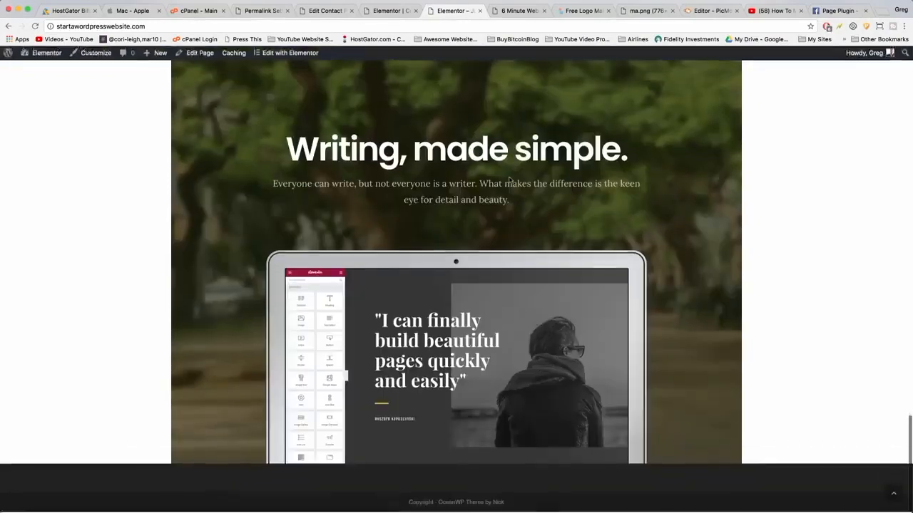
scroll(137, 102, up, 20)
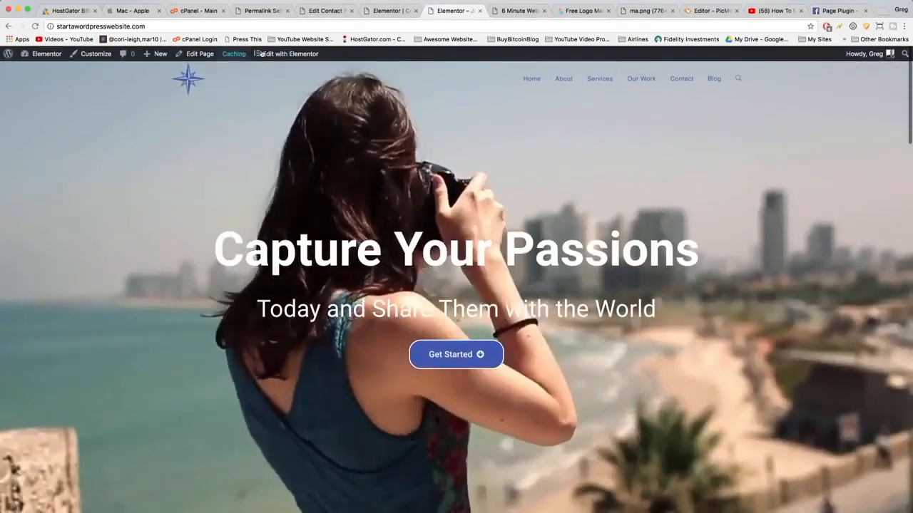
click(281, 56)
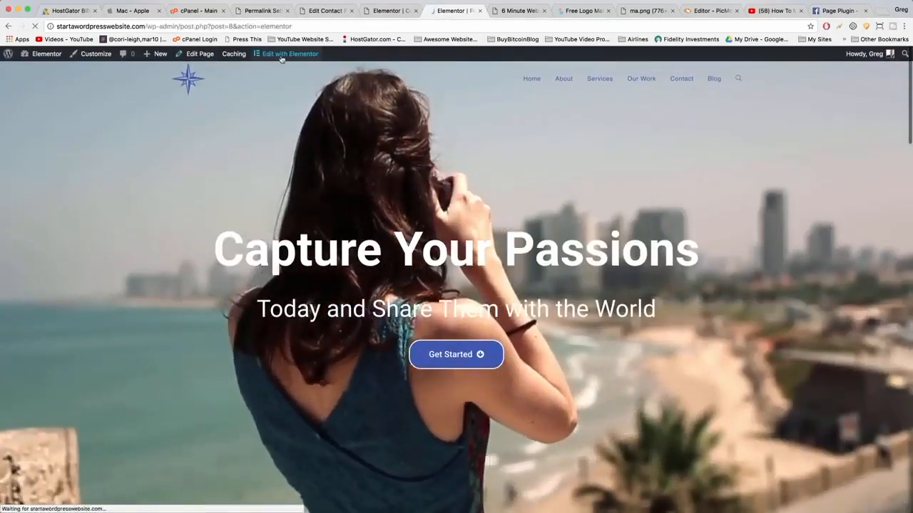
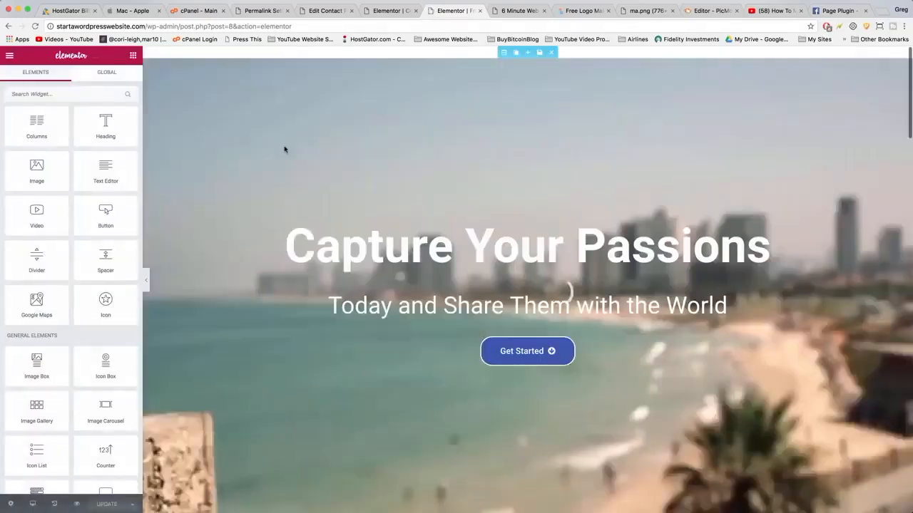
Add a new three-column section at the bottom of the home page.
scroll(284, 149, down, 15)
scroll(284, 149, down, 10)
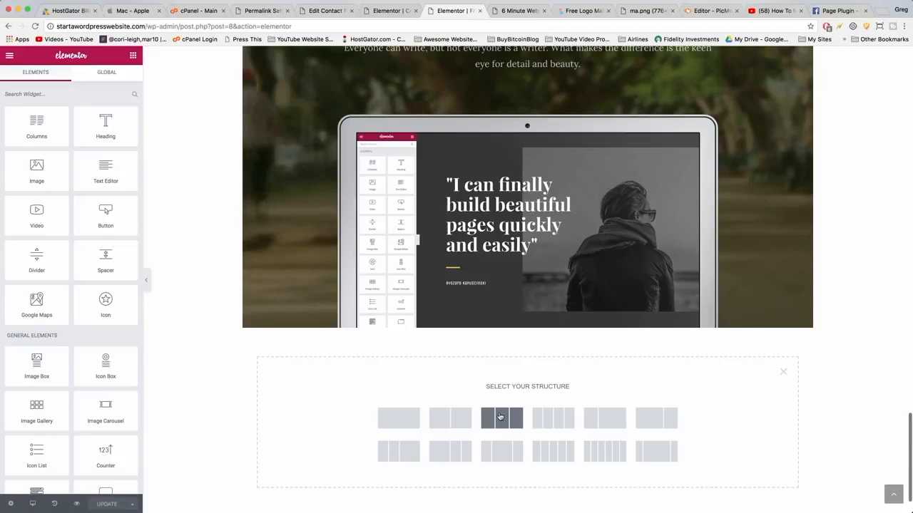
click(498, 422)
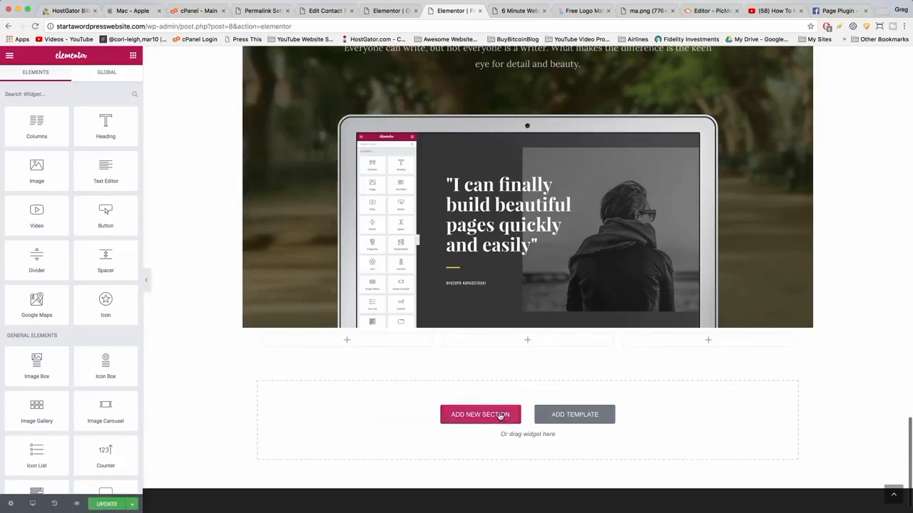
Search the widgets for "social" and place a Social Icons widget in the middle column.
click(44, 94)
text(social)
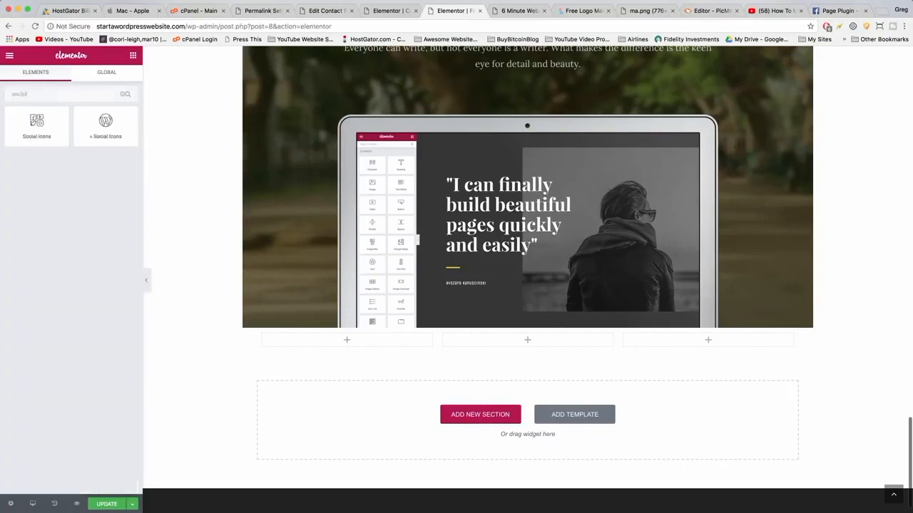
drag(41, 116, 543, 341)
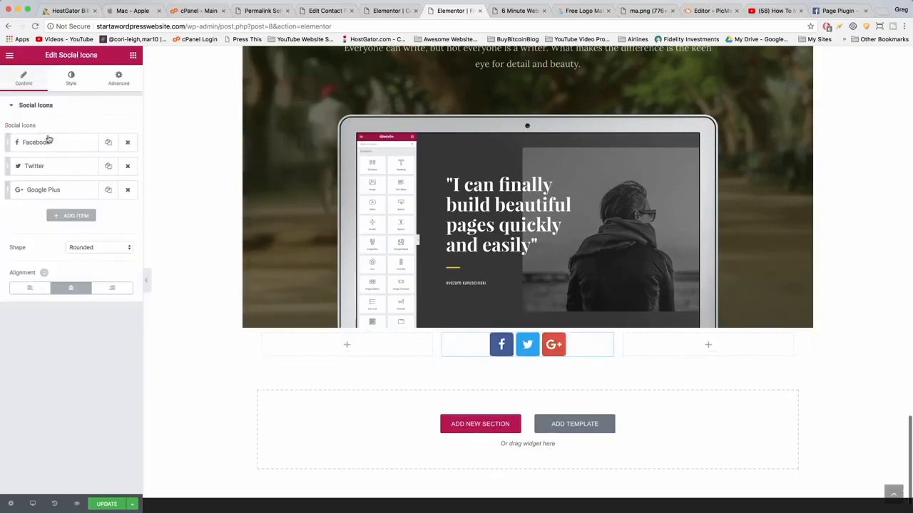
Add a fourth social icon, change it to YouTube, and link it to the YouTube channel URL.
click(69, 84)
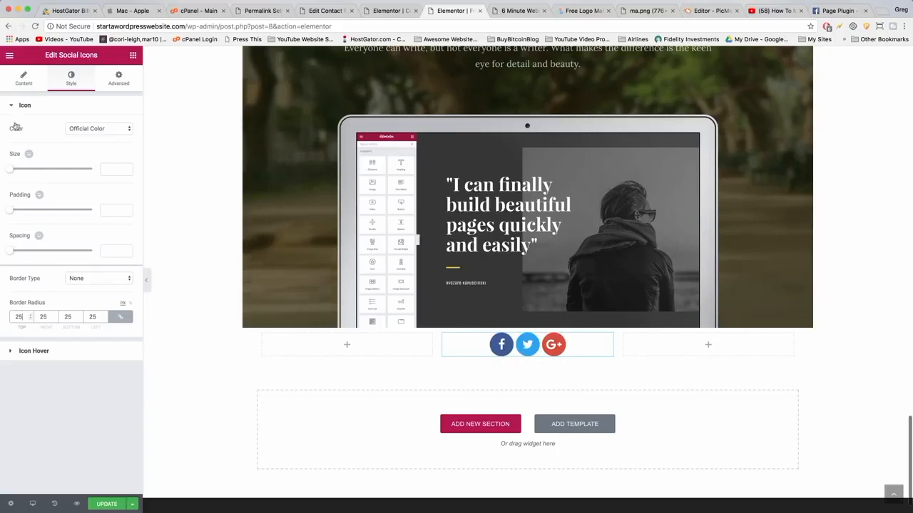
click(33, 80)
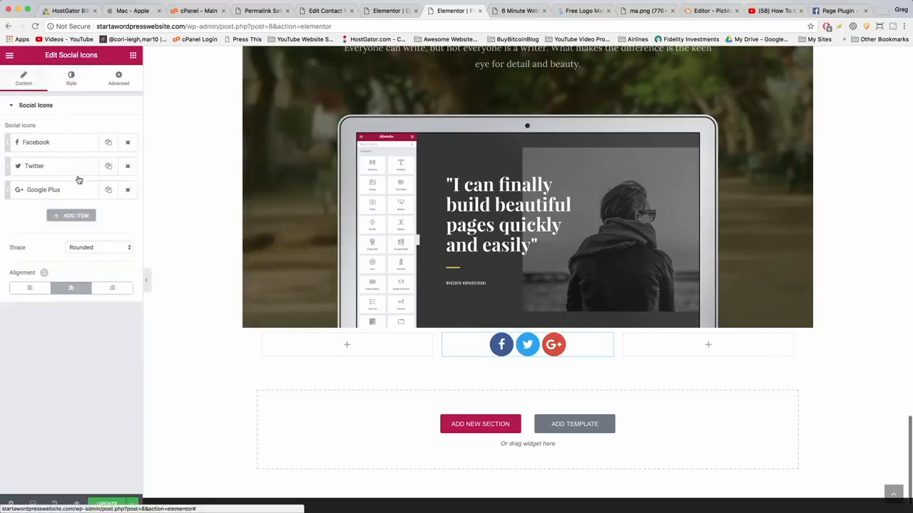
click(71, 216)
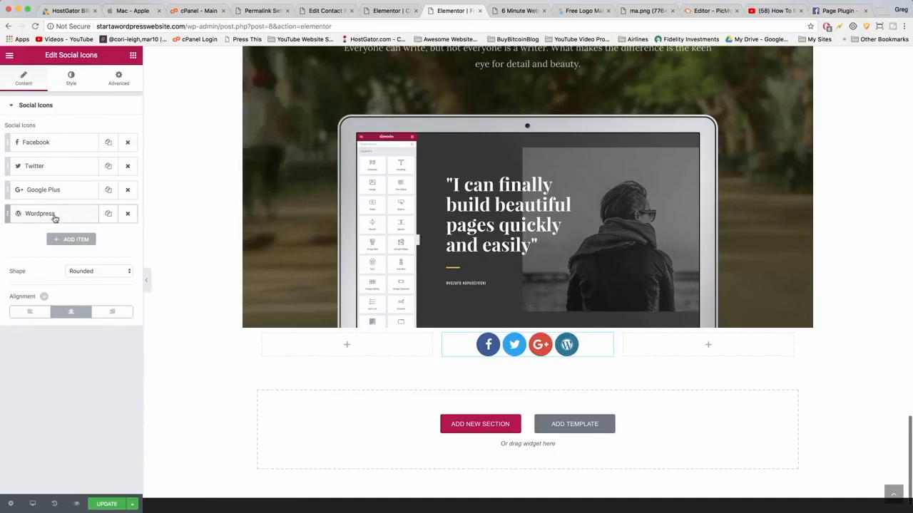
click(78, 215)
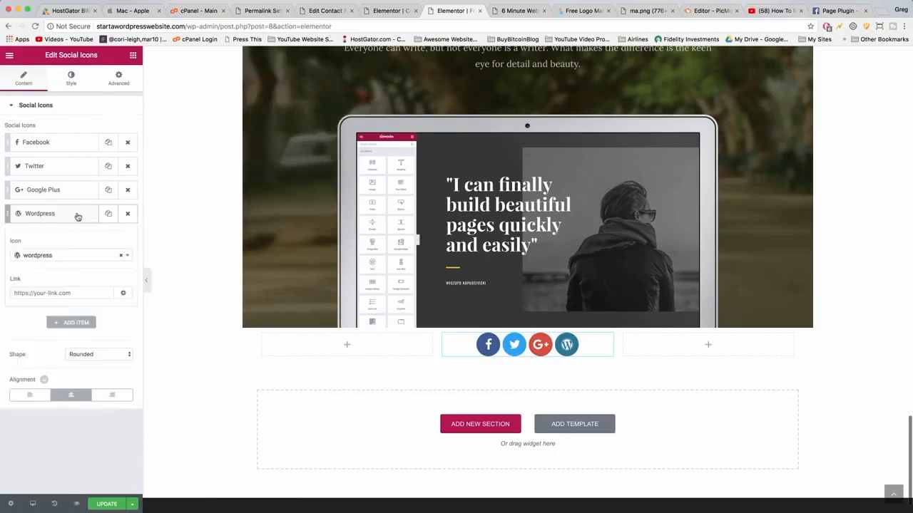
click(90, 263)
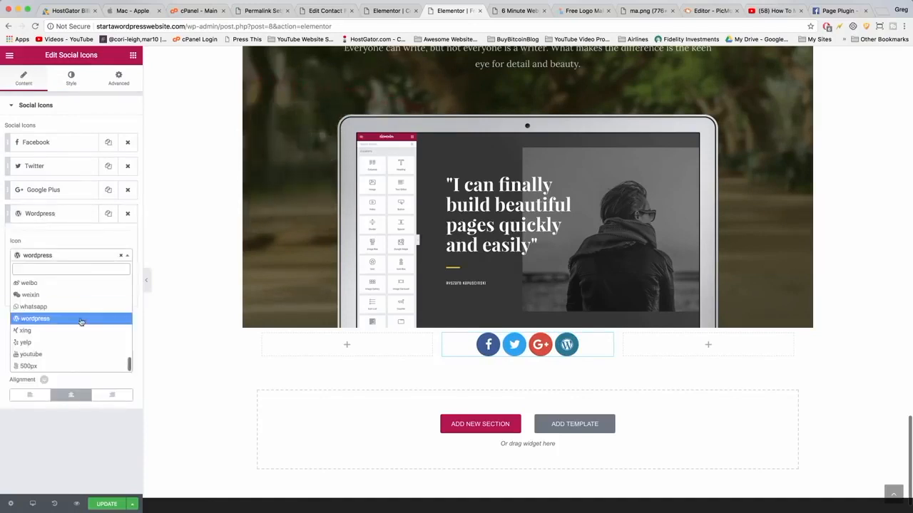
scroll(81, 322, up, 8)
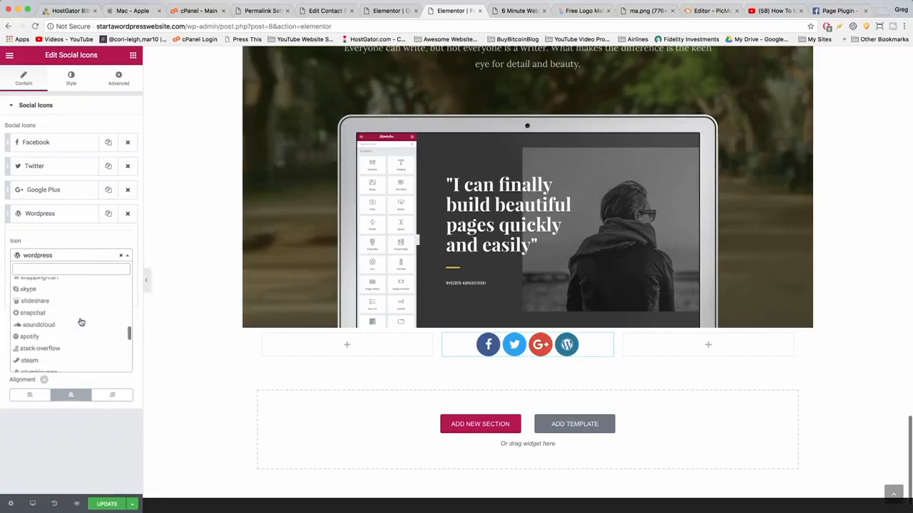
scroll(81, 322, up, 10)
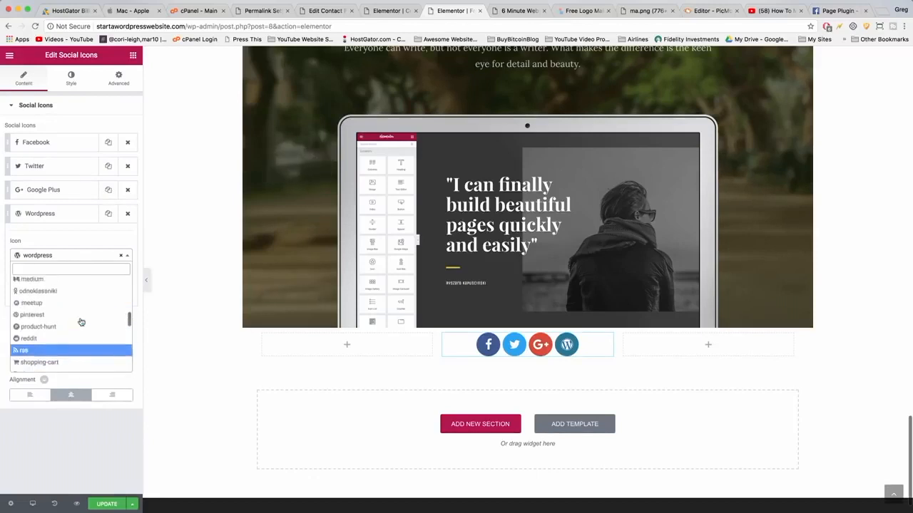
scroll(81, 323, up, 5)
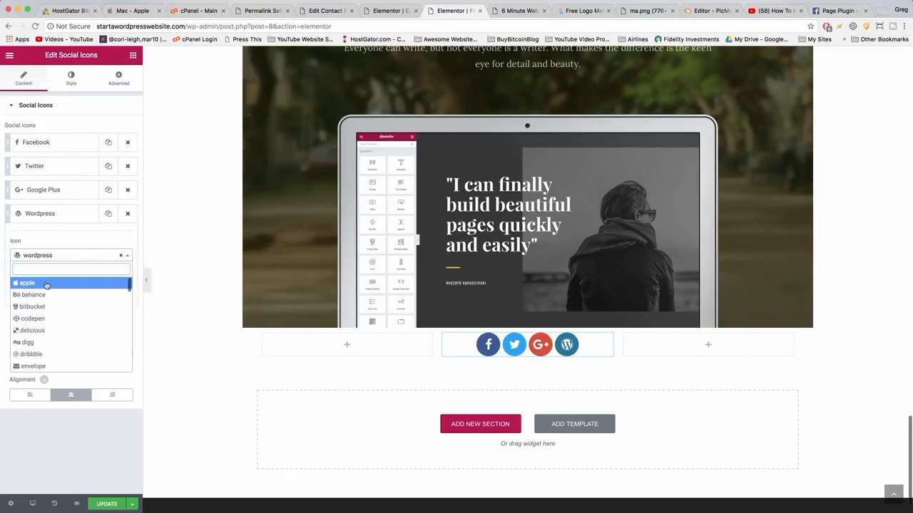
text(you)
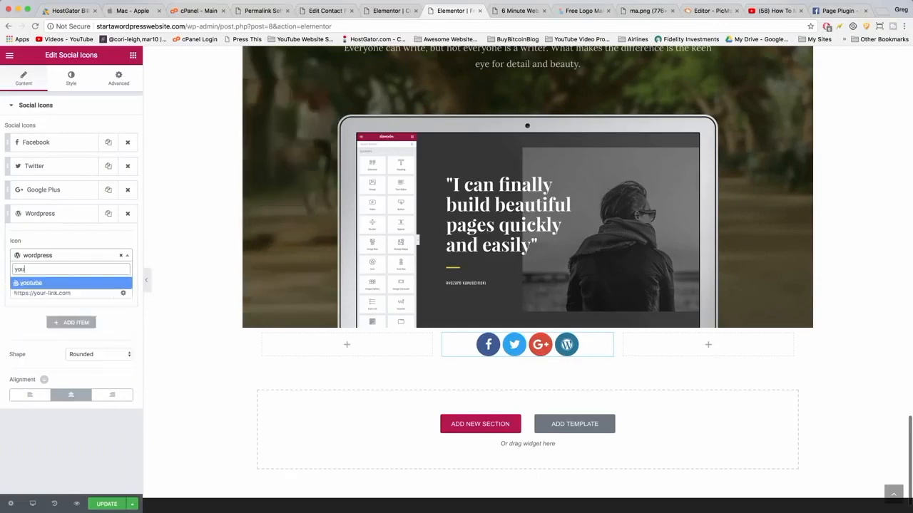
click(40, 285)
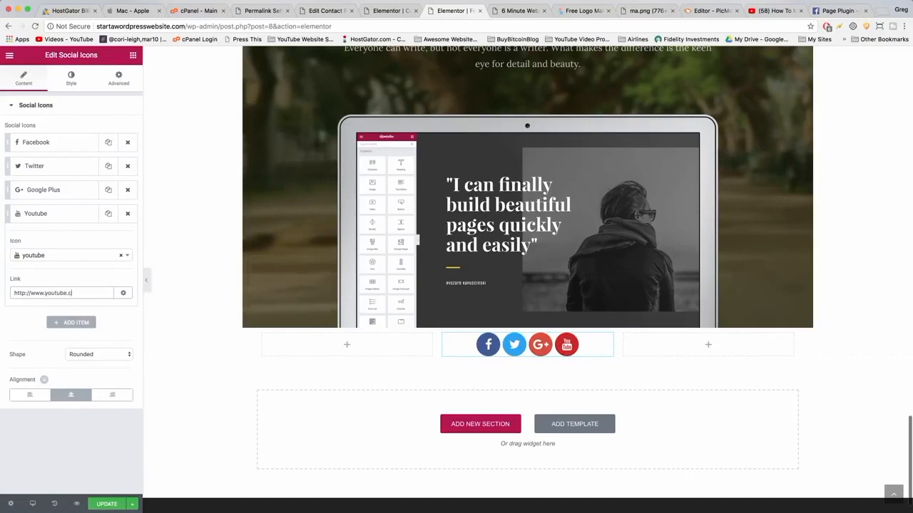
text(narayguy)
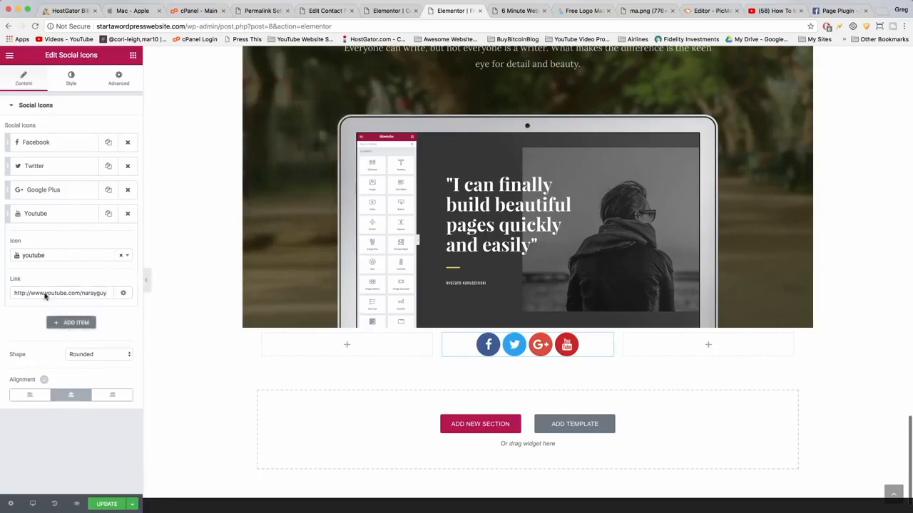
Add a fifth social icon and change its icon to Reddit.
click(68, 322)
click(128, 238)
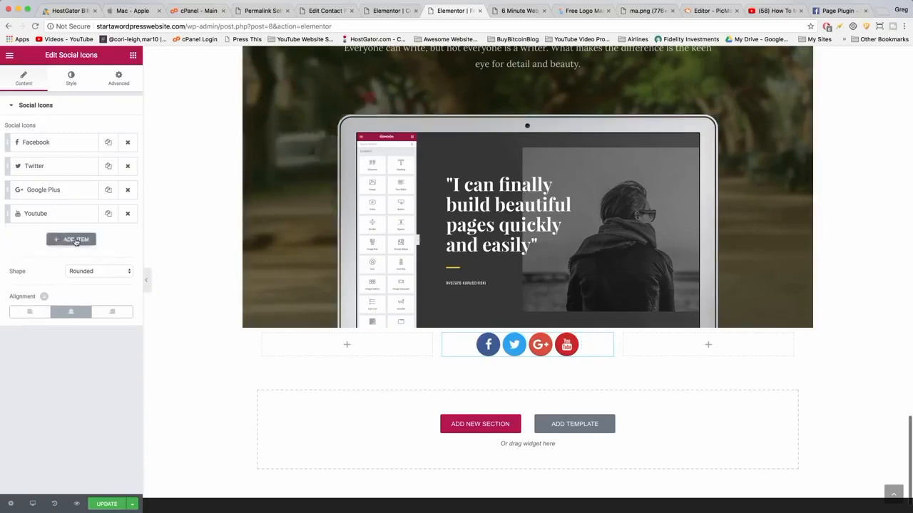
click(76, 240)
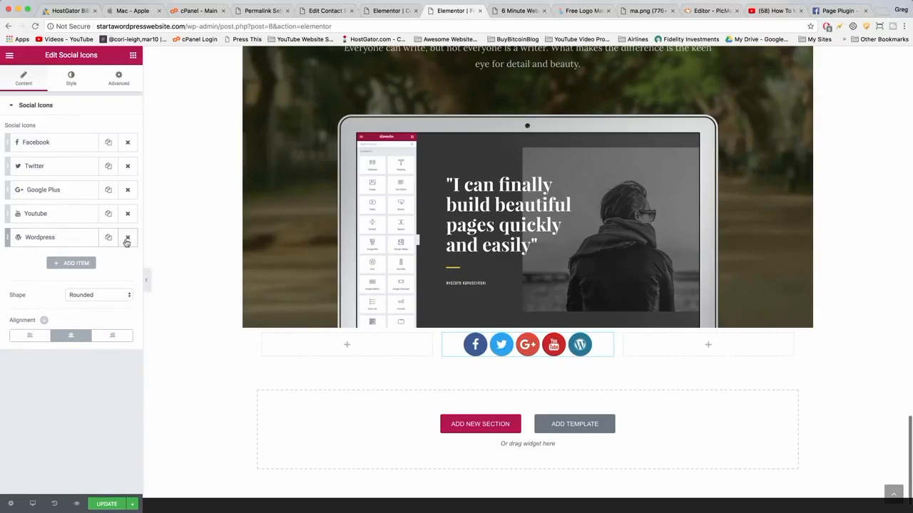
click(127, 238)
click(59, 241)
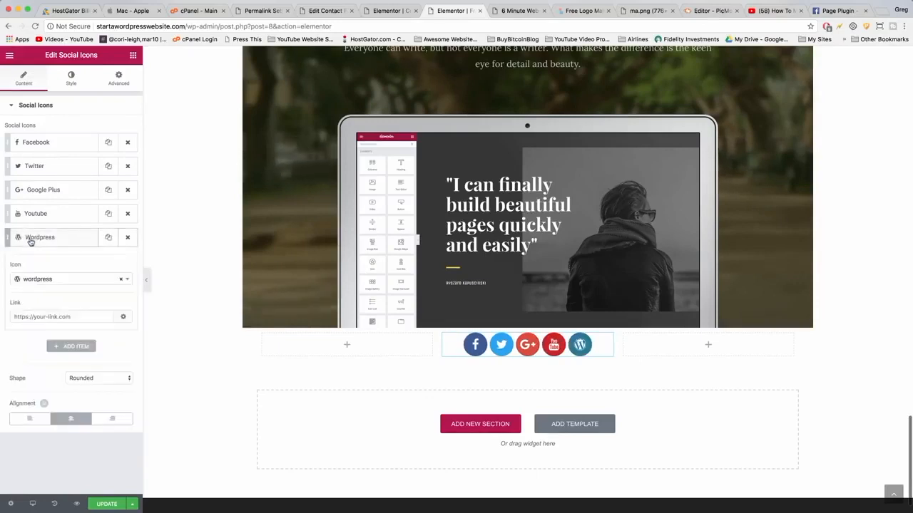
click(34, 281)
text(redd)
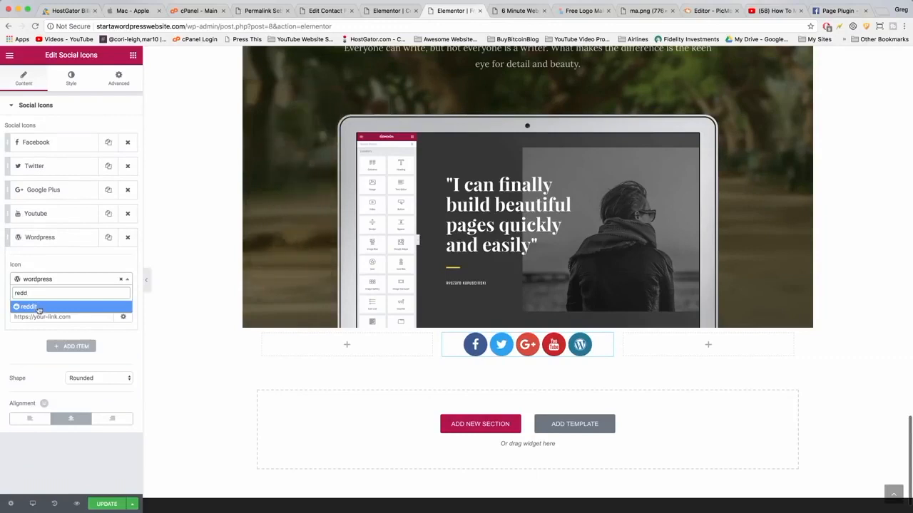
click(30, 306)
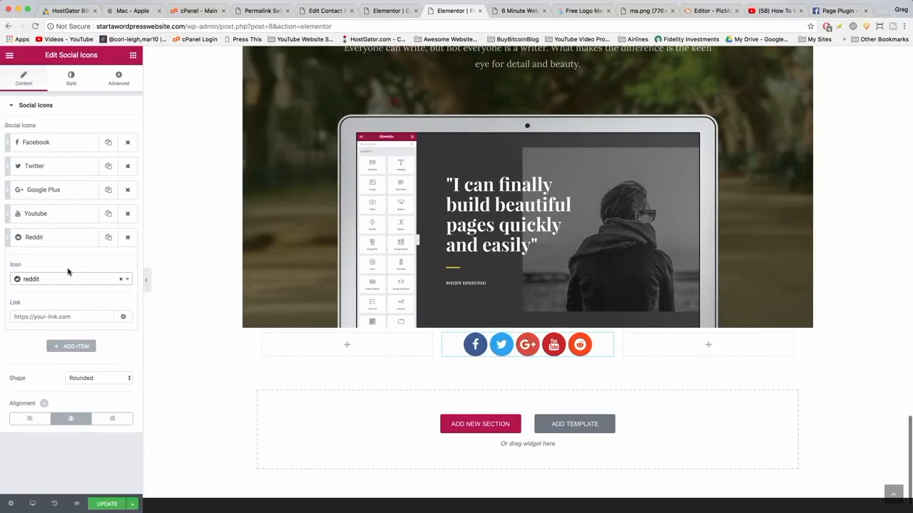
click(49, 316)
text(http)
text(://asd)
drag(48, 316, 12, 318)
key(BackSpace)
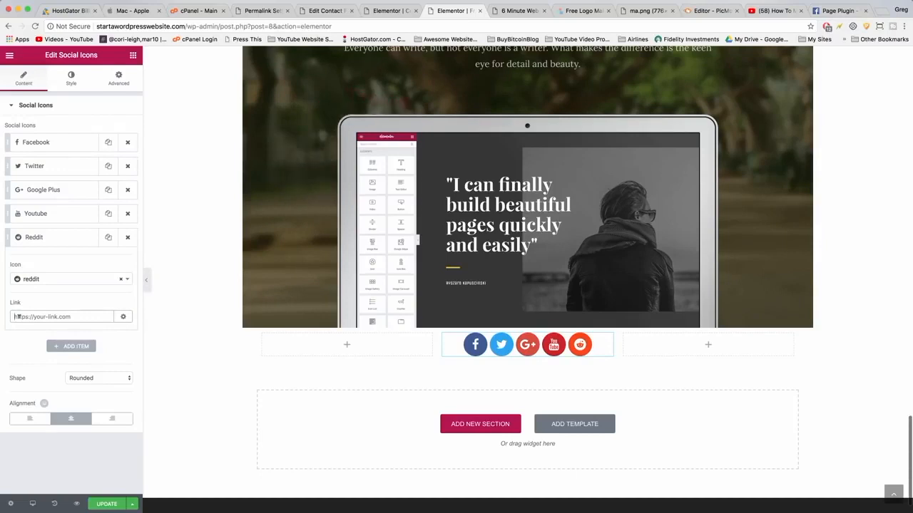
text(://www.reddit.com)
click(102, 504)
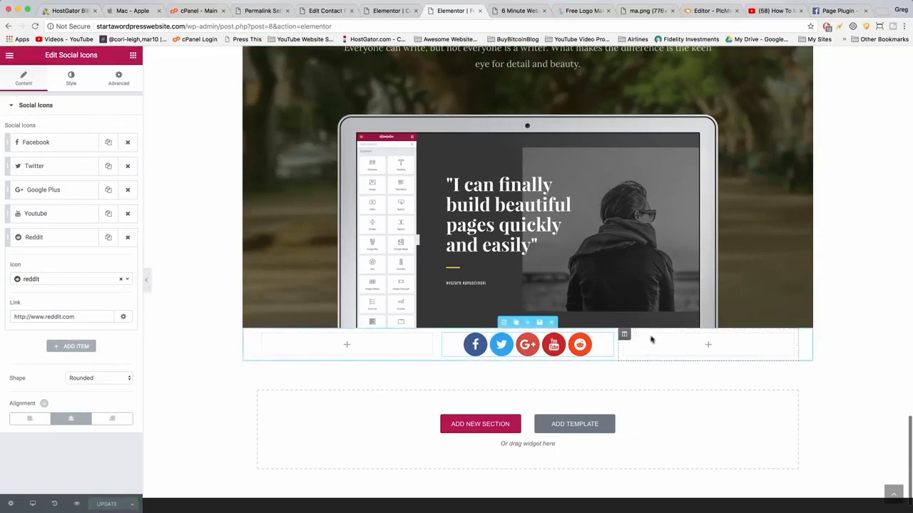
Search the widgets for "menu" and place a Custom Menu widget in the right column.
click(133, 57)
text(m)
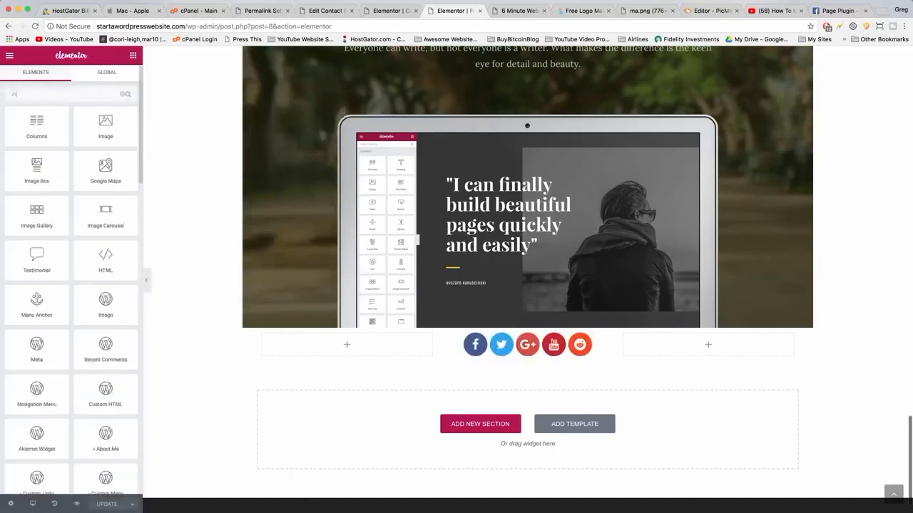
text(enu)
drag(36, 172, 667, 349)
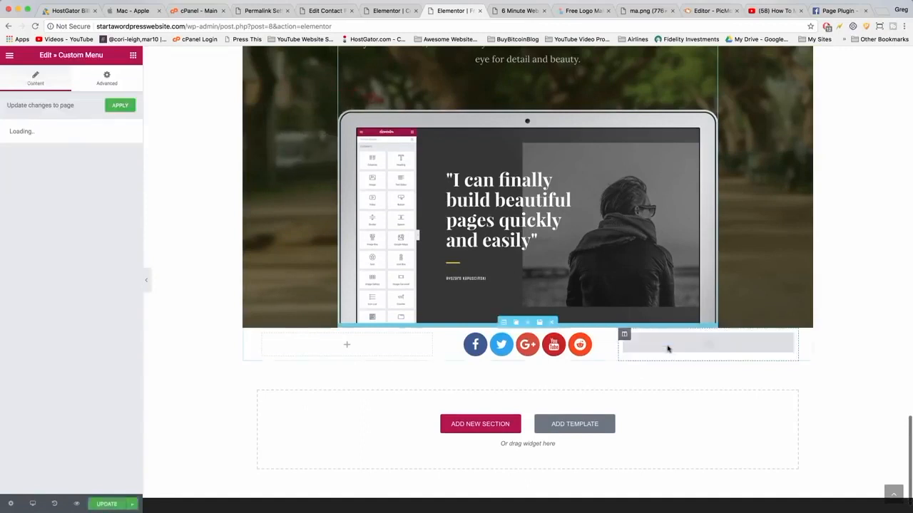
Select Main Navigation as the custom menu and set its menu padding to 5px.
click(52, 172)
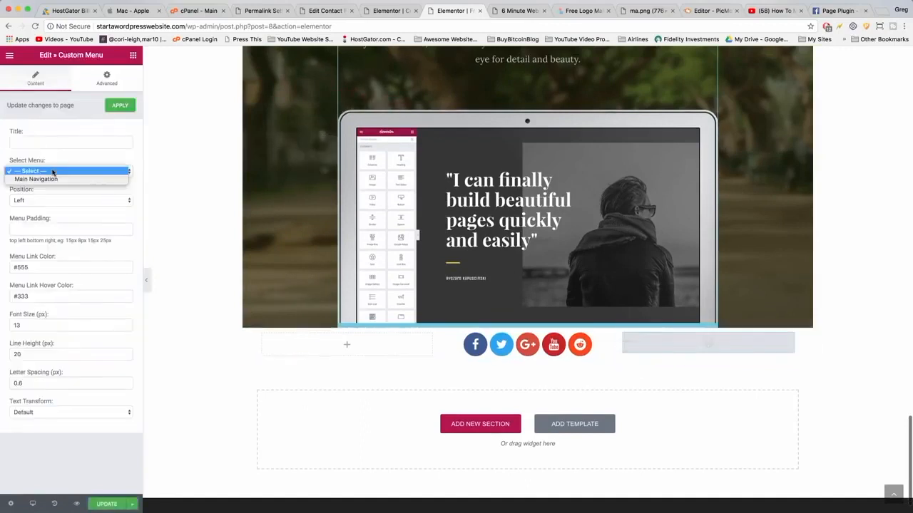
click(52, 179)
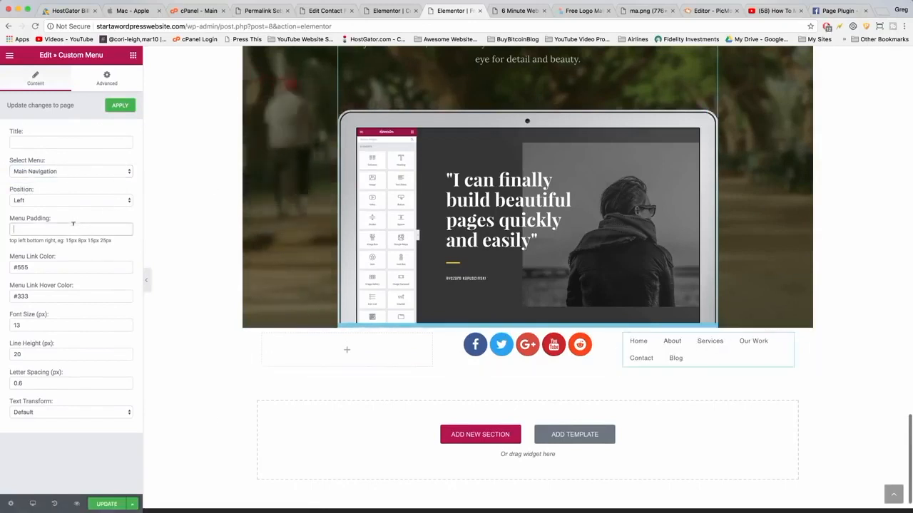
text(5)
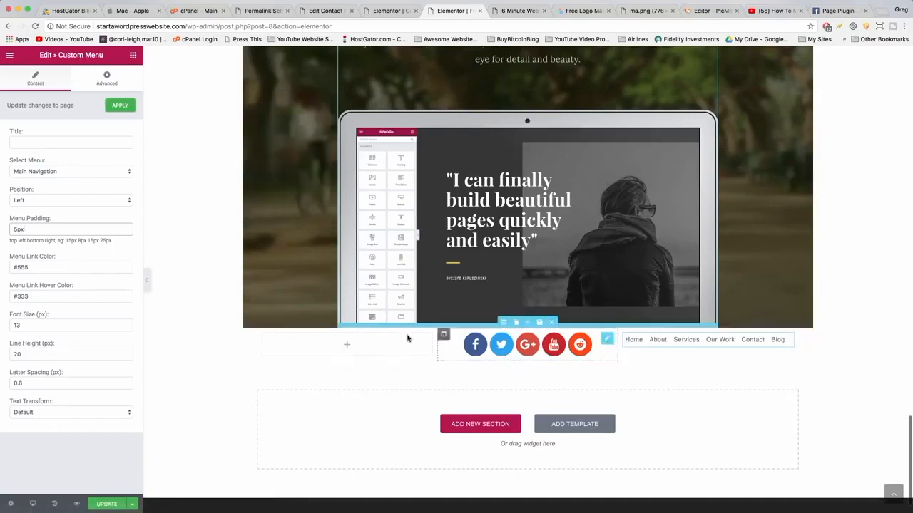
Place a Text Editor widget in the left column and replace its text with a Copyright 2018 notice and the owner's name.
click(346, 346)
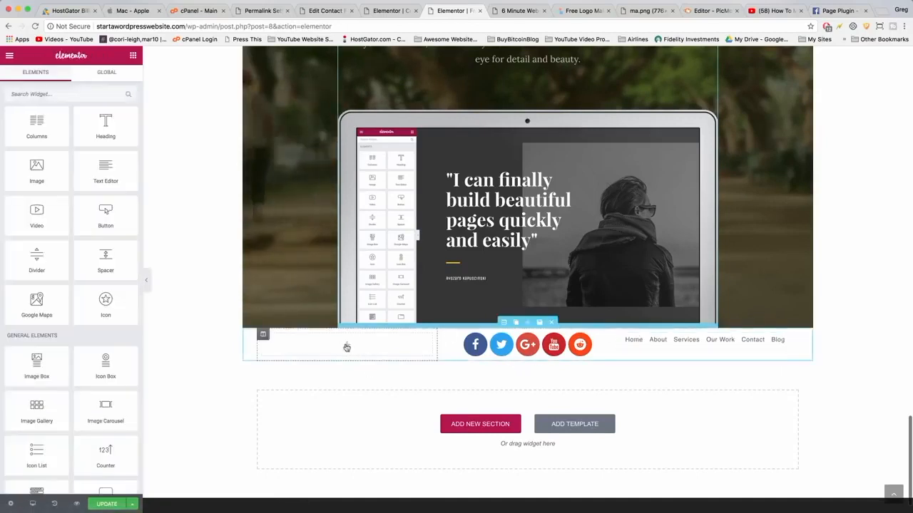
drag(99, 174, 342, 348)
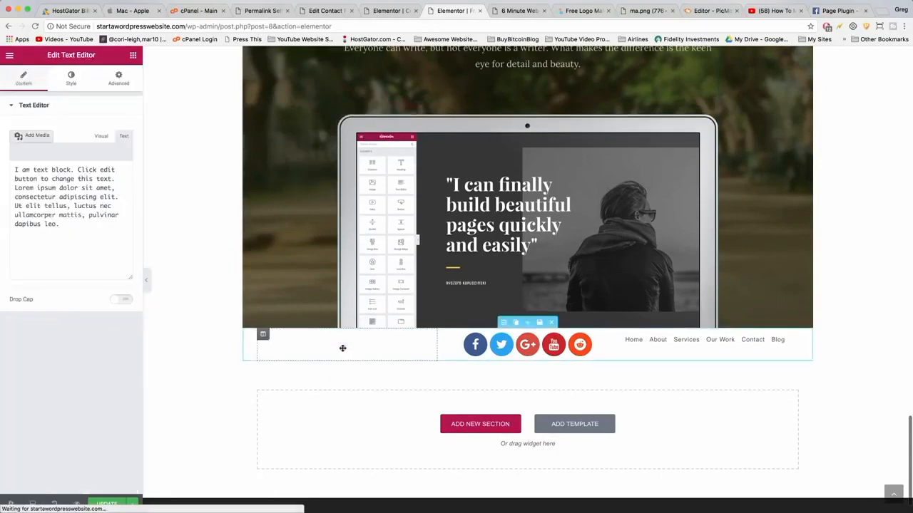
key(ctrl+a)
key(BackSpace)
text(Copy)
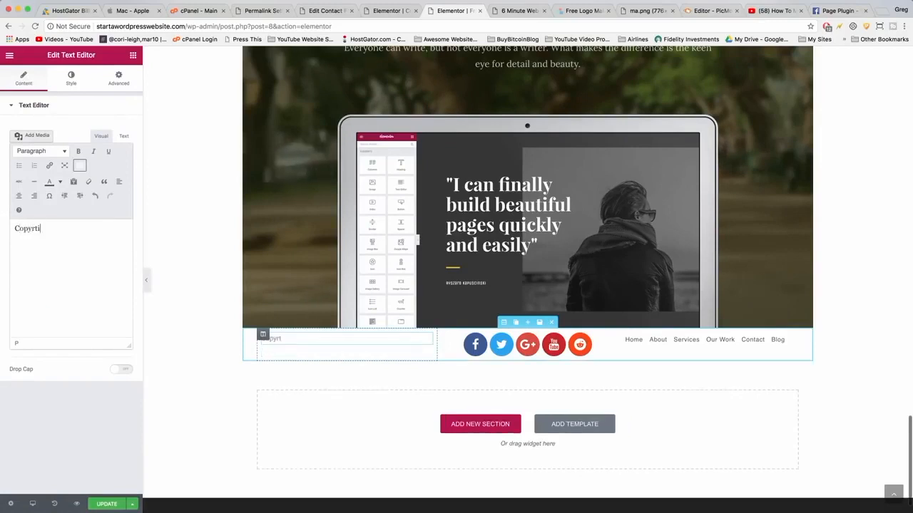
text(right 2018)
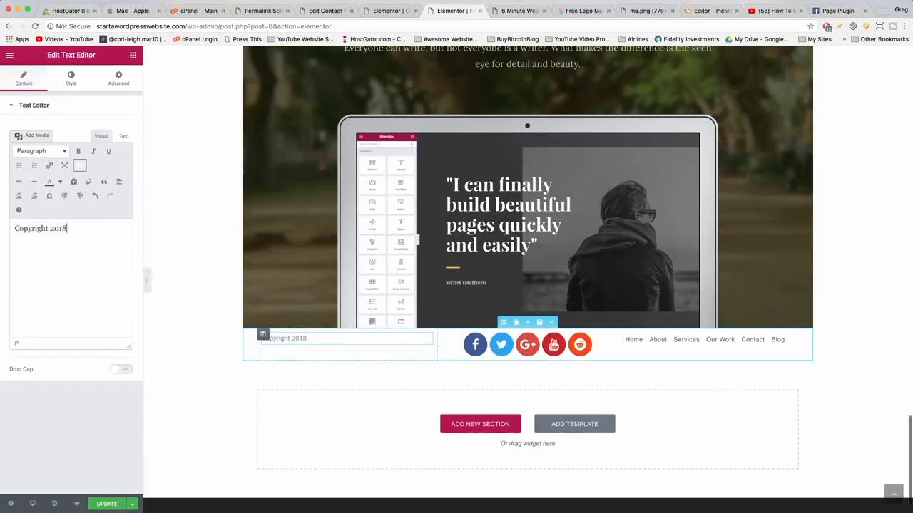
text( Greg Narayan)
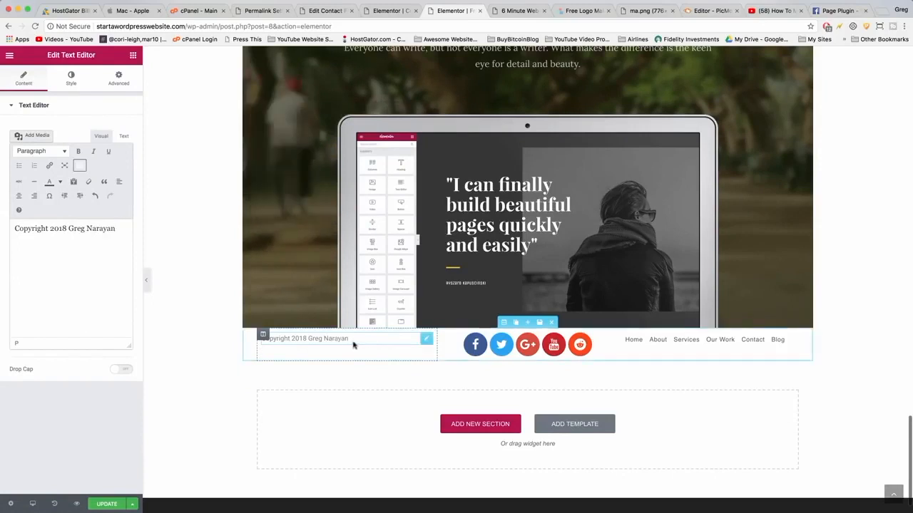
Open a new browser tab and search Google for "copyright symbol".
click(879, 6)
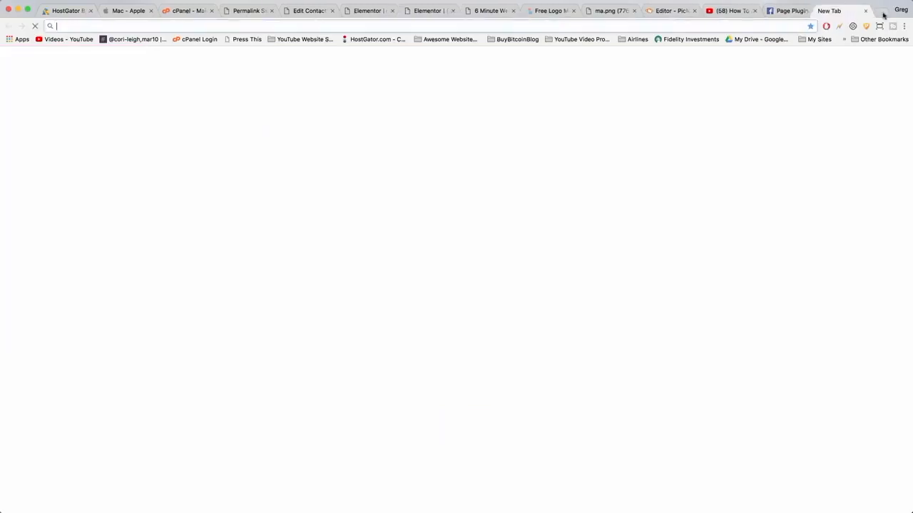
text(copyright symbol)
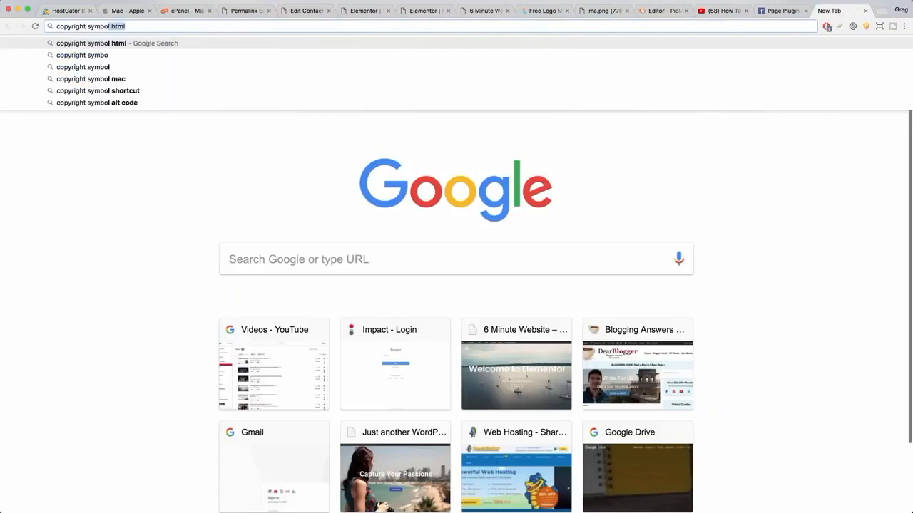
key(Return)
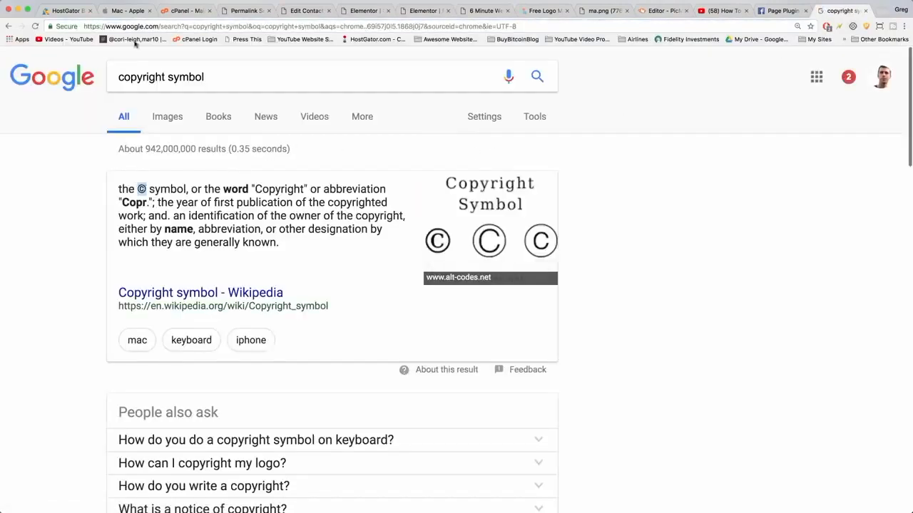
Copy the © symbol from the search result and insert it after "Copyright" in the footer's text editor.
right_click(141, 189)
click(167, 211)
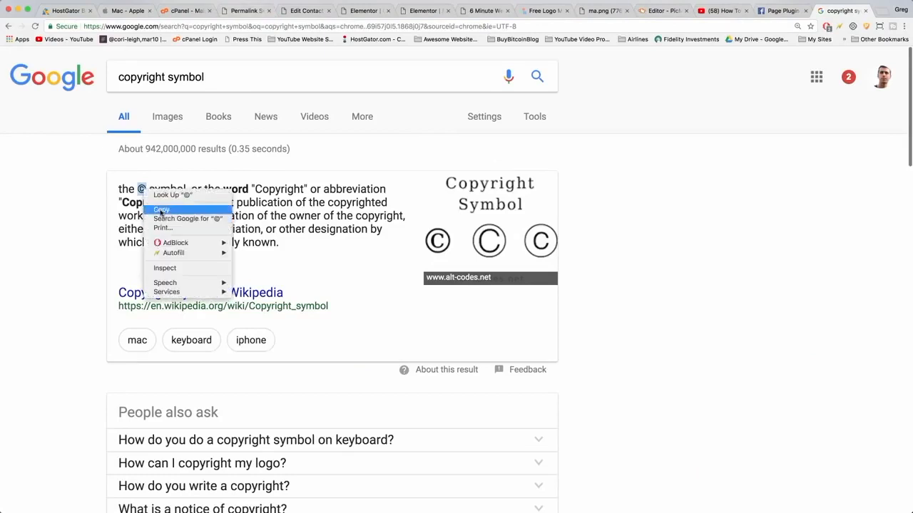
click(318, 10)
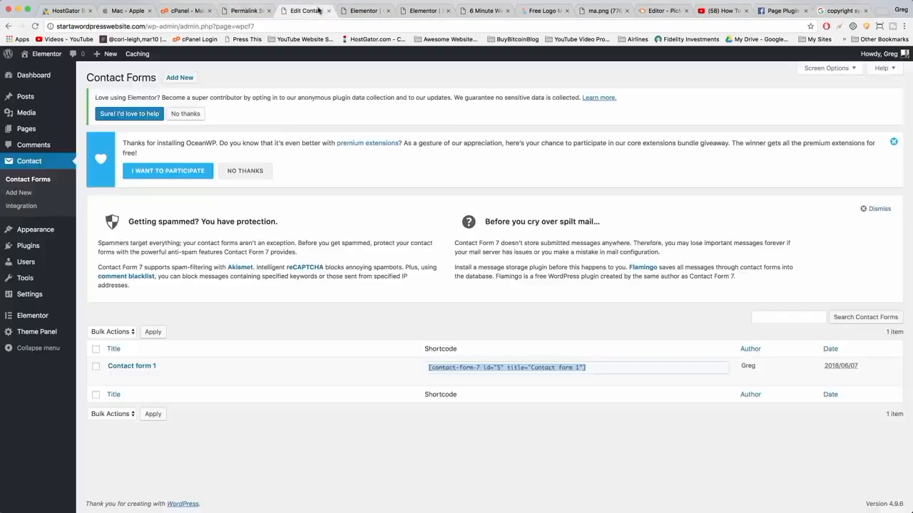
click(366, 8)
click(426, 10)
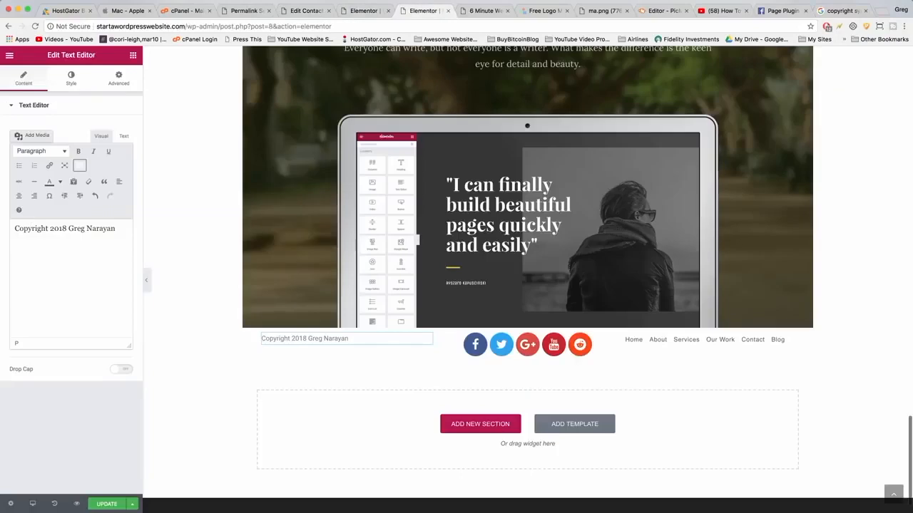
click(49, 229)
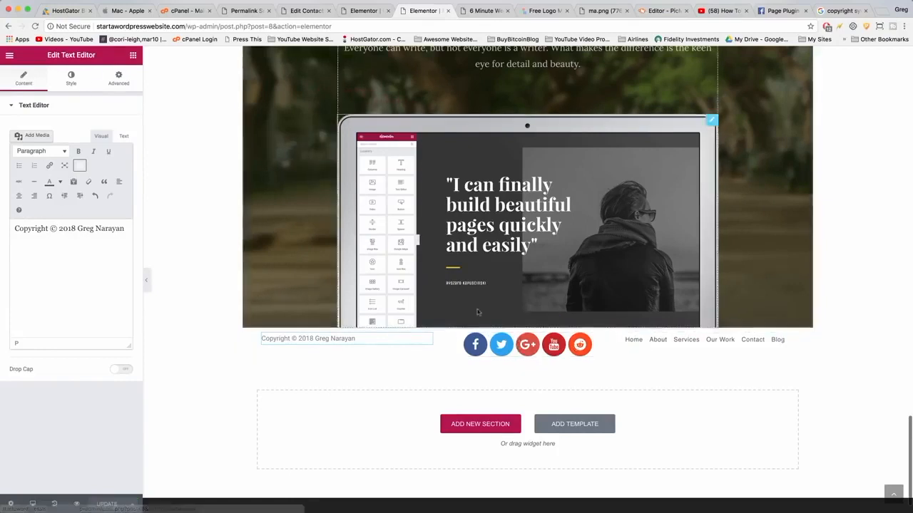
Select the footer section and set its padding to 20 on all sides.
click(505, 322)
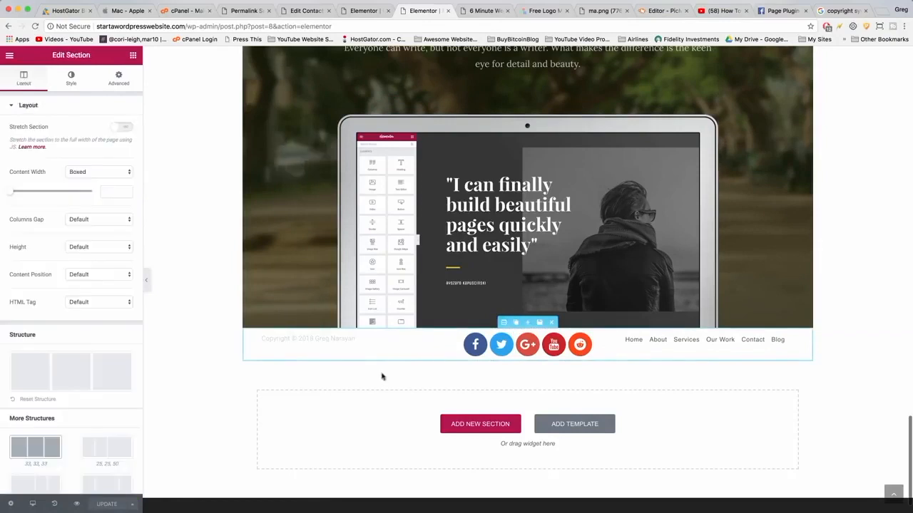
click(115, 80)
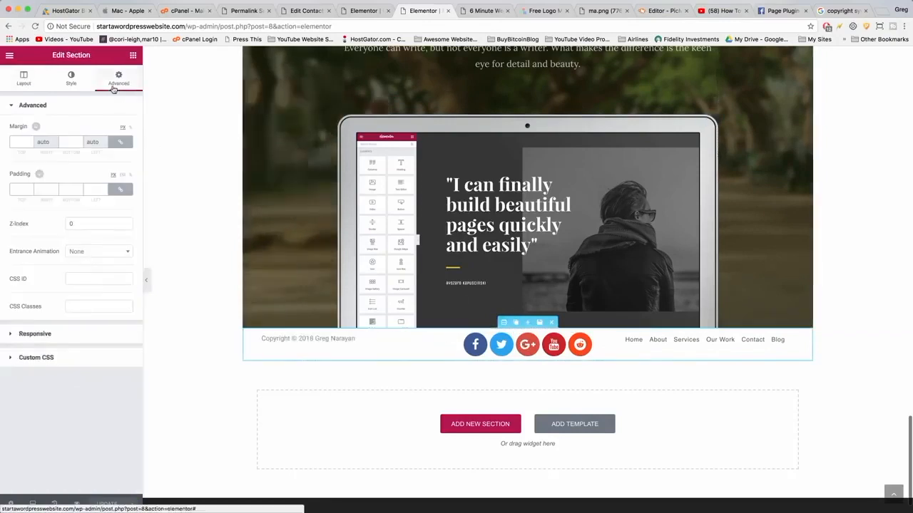
click(22, 188)
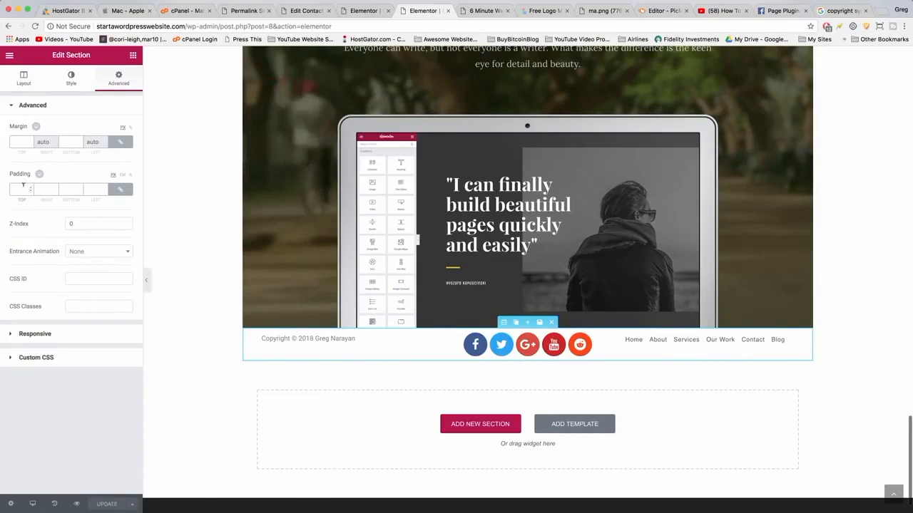
text(20)
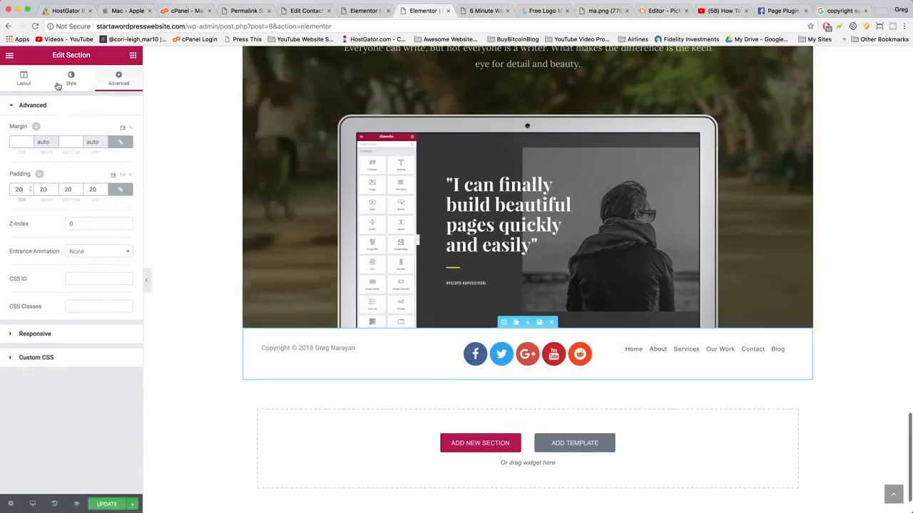
Set the footer section's content position to Middle and turn on Stretch Section.
click(23, 80)
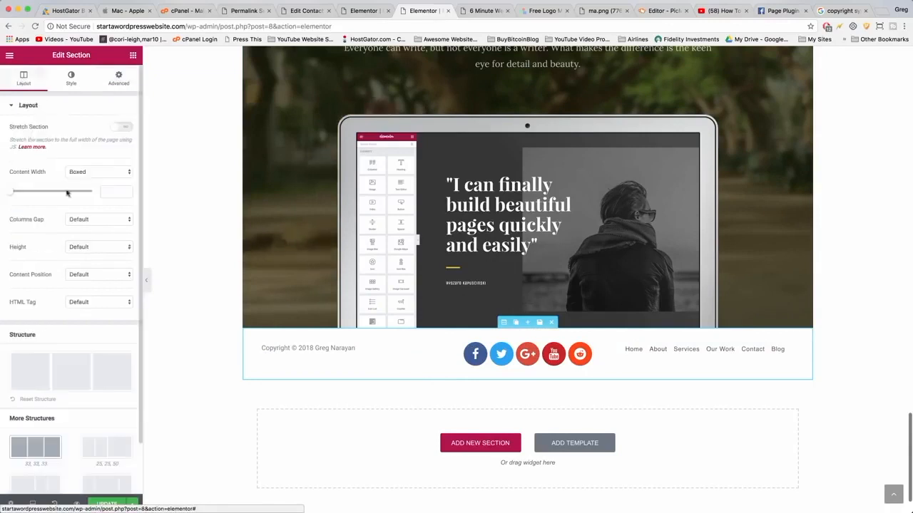
click(97, 275)
click(88, 291)
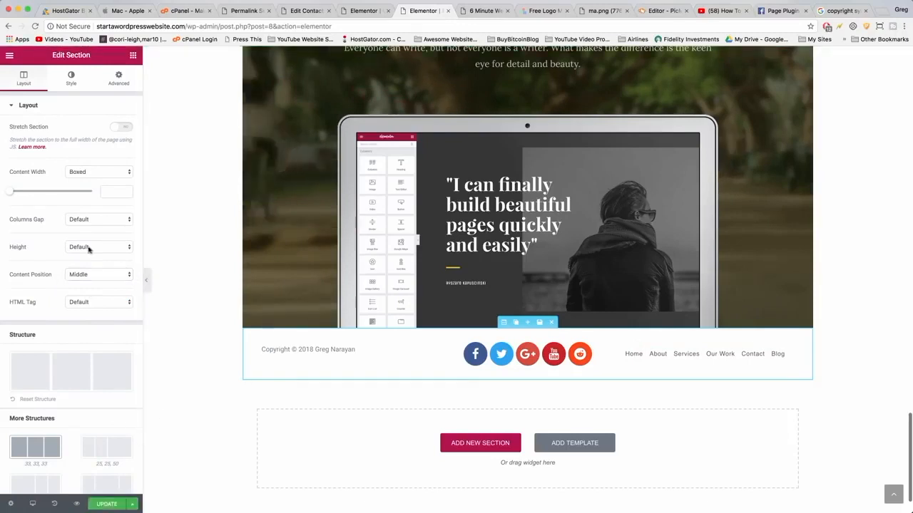
click(121, 126)
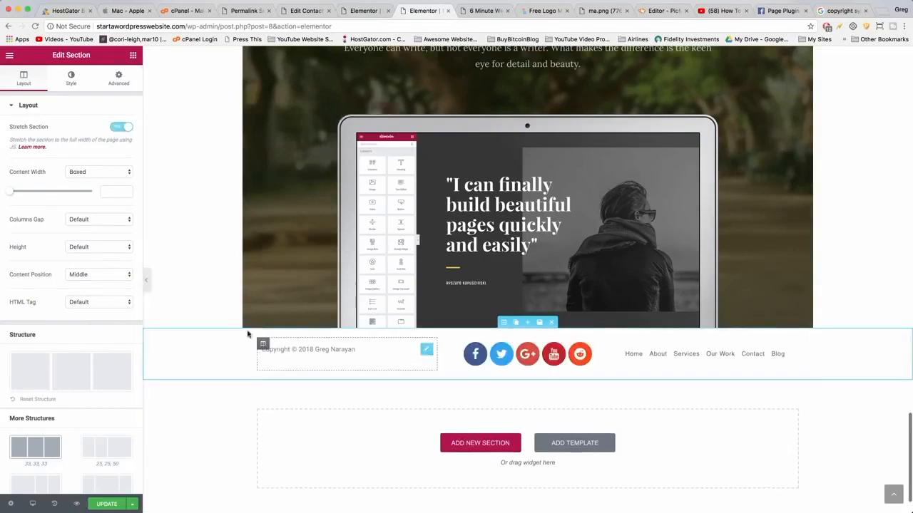
Update the page and review the saved section templates in the library.
click(120, 504)
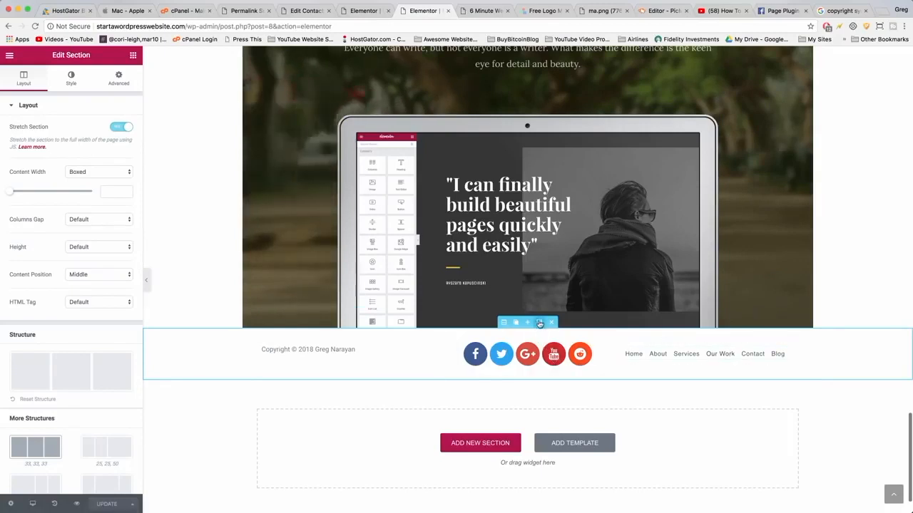
click(540, 323)
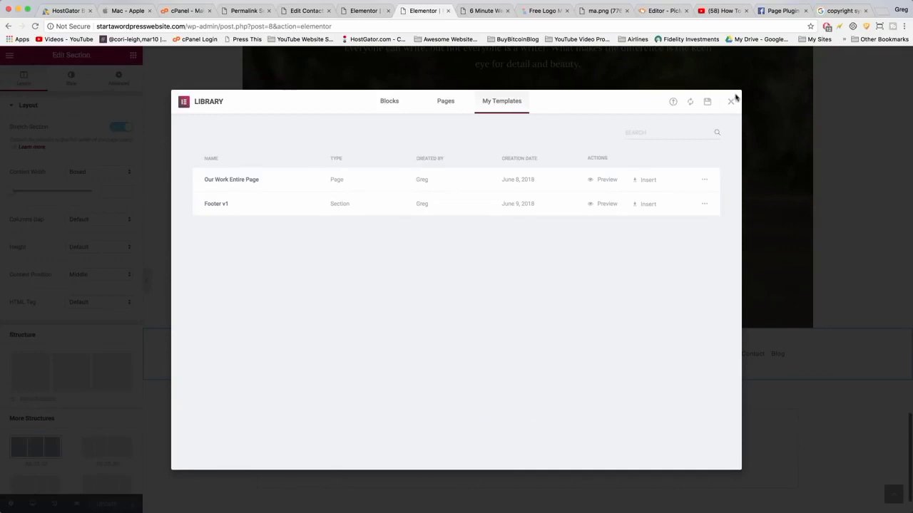
click(732, 102)
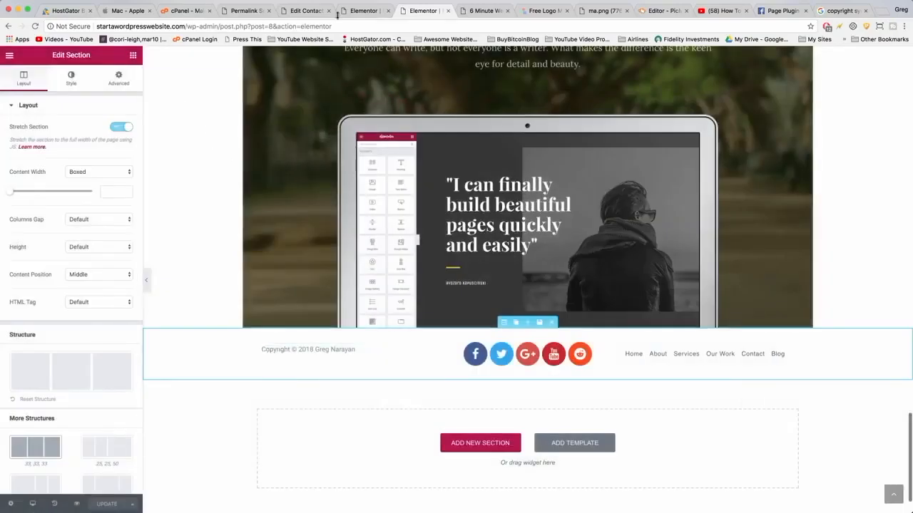
Leave the editor, go to the site's home address and open the About page in Elementor.
click(10, 57)
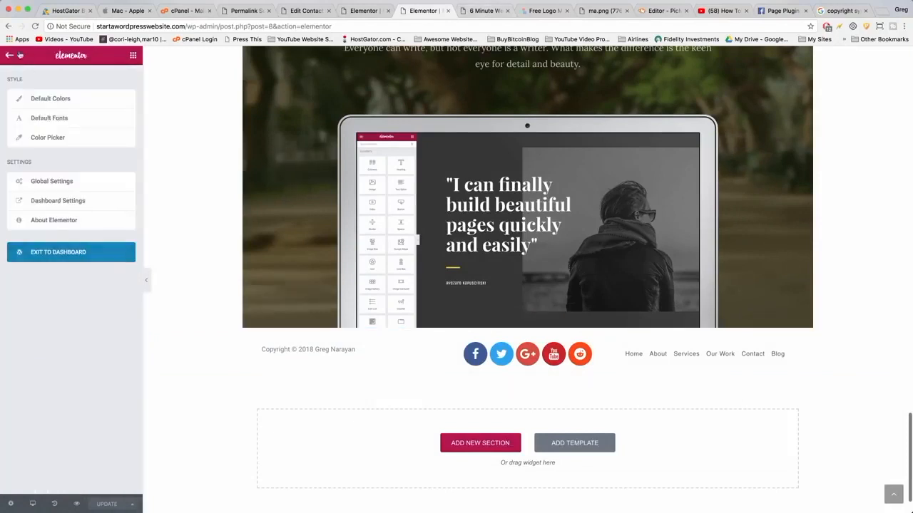
click(10, 57)
double_click(190, 26)
key(shift+End)
key(BackSpace)
key(Return)
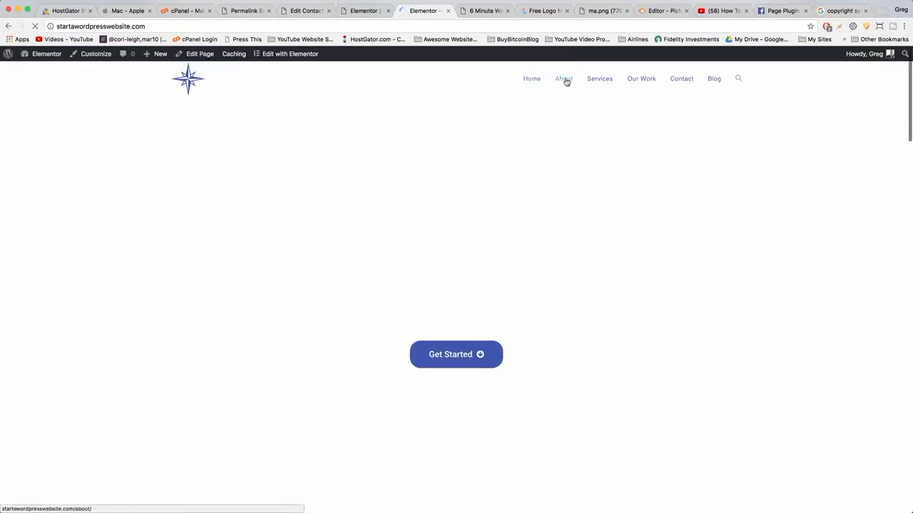
click(565, 80)
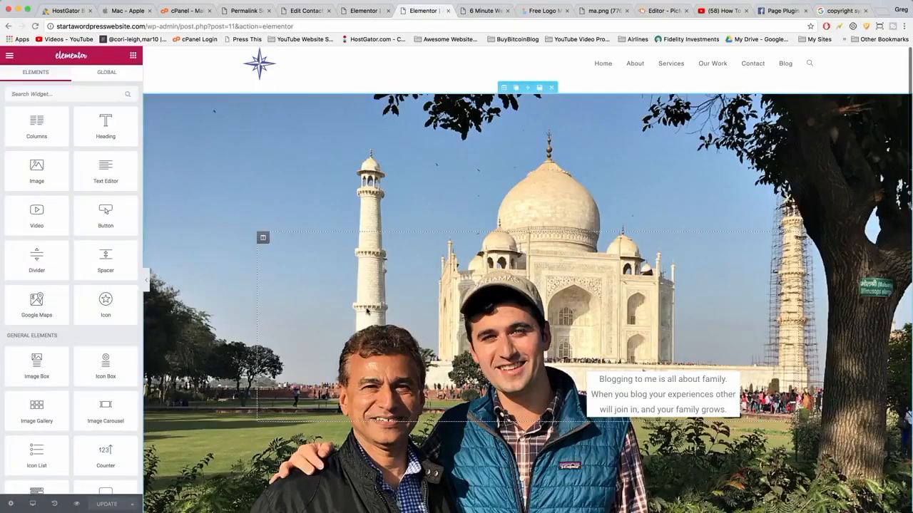
Insert the saved Footer v1 template at the bottom of the About page.
scroll(367, 311, down, 20)
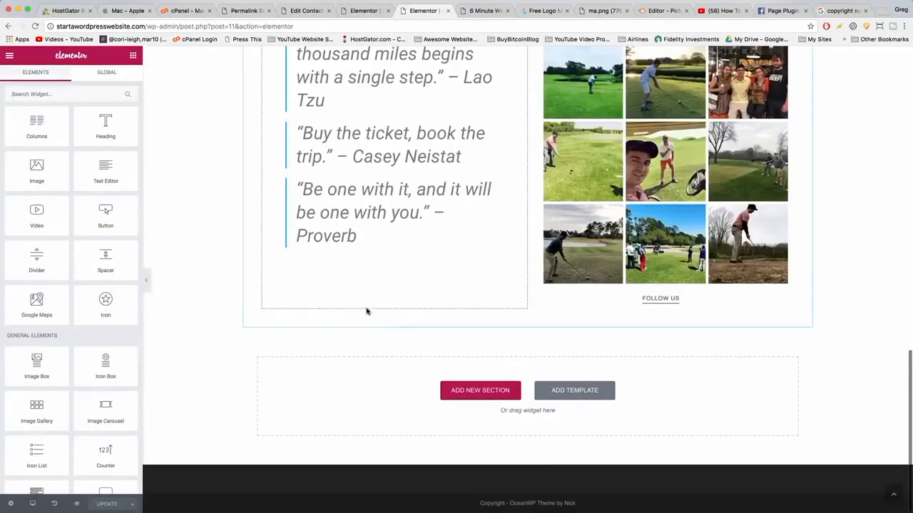
click(583, 399)
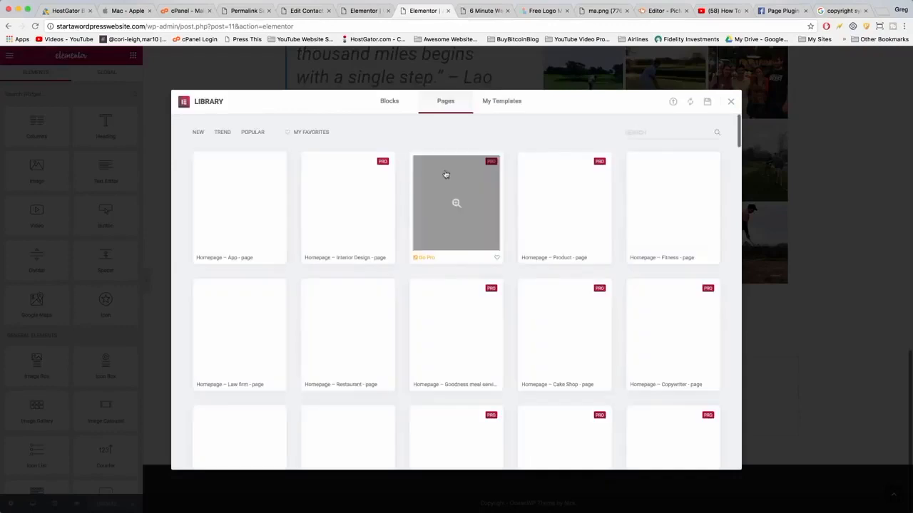
click(496, 102)
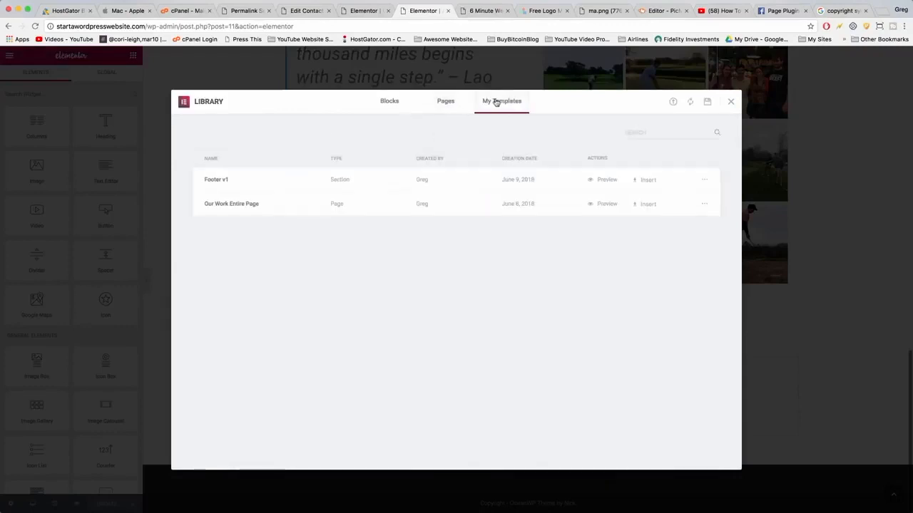
click(643, 180)
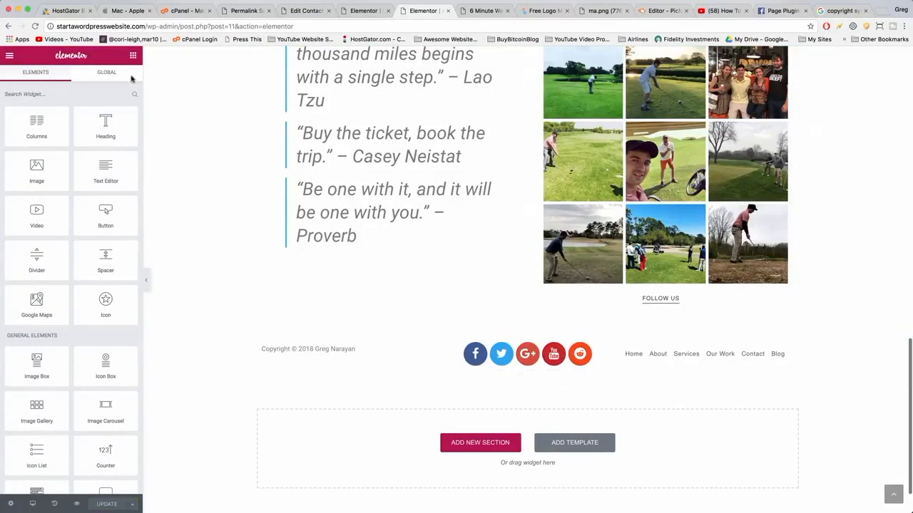
Exit to the About page's dashboard editor and open its OceanWP Footer settings.
click(10, 55)
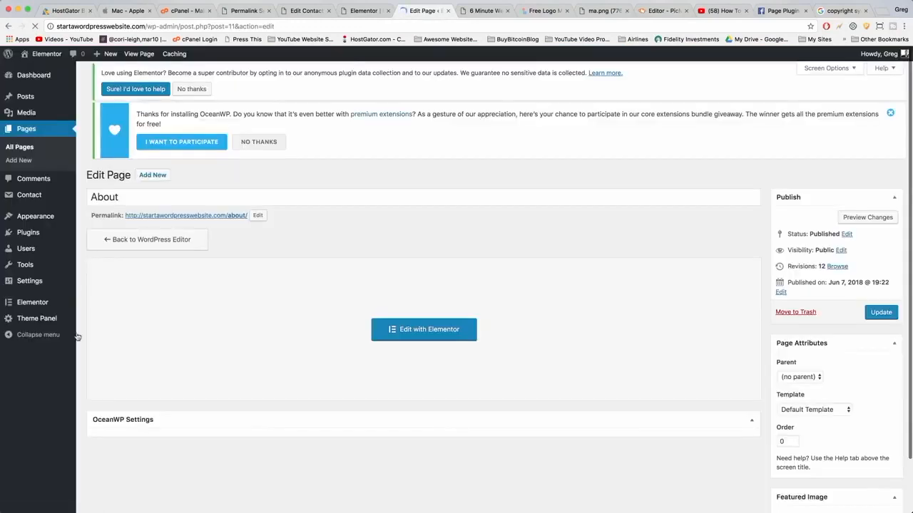
scroll(261, 350, down, 3)
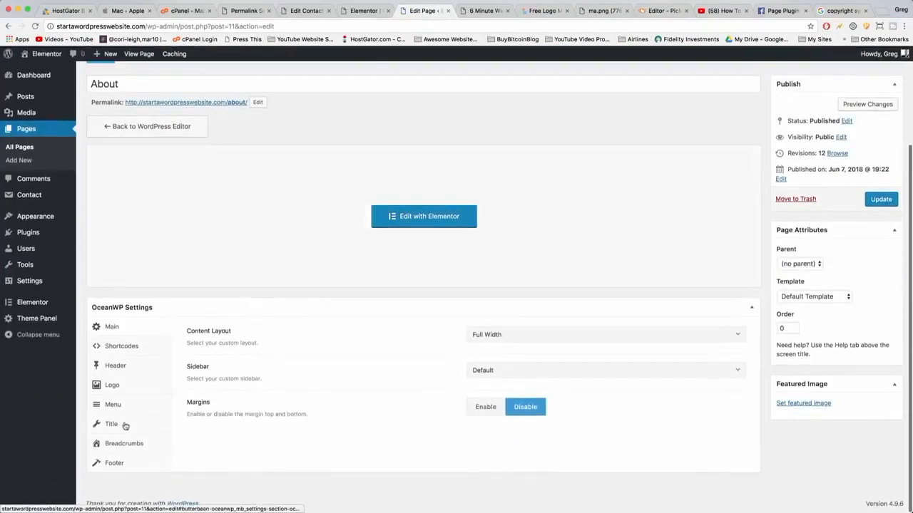
click(118, 464)
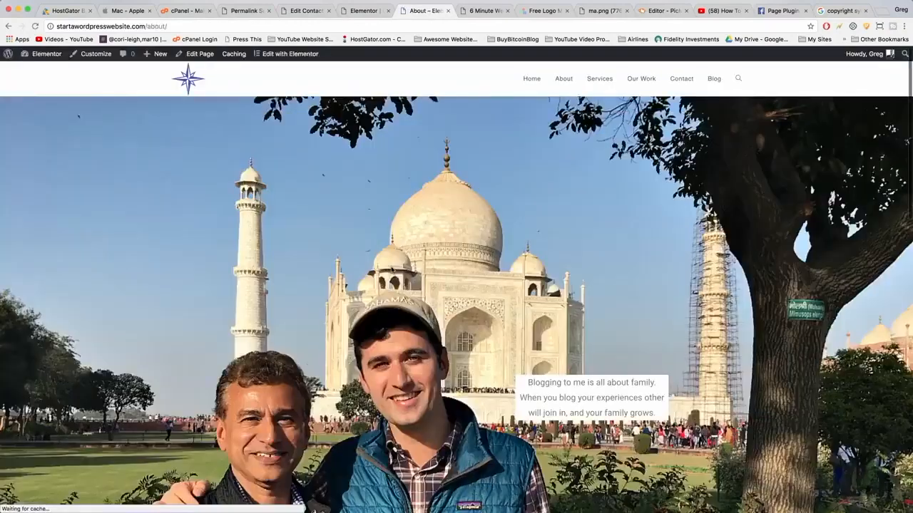
Preview the About page's new footer and revisit the page's OceanWP settings.
scroll(391, 269, down, 15)
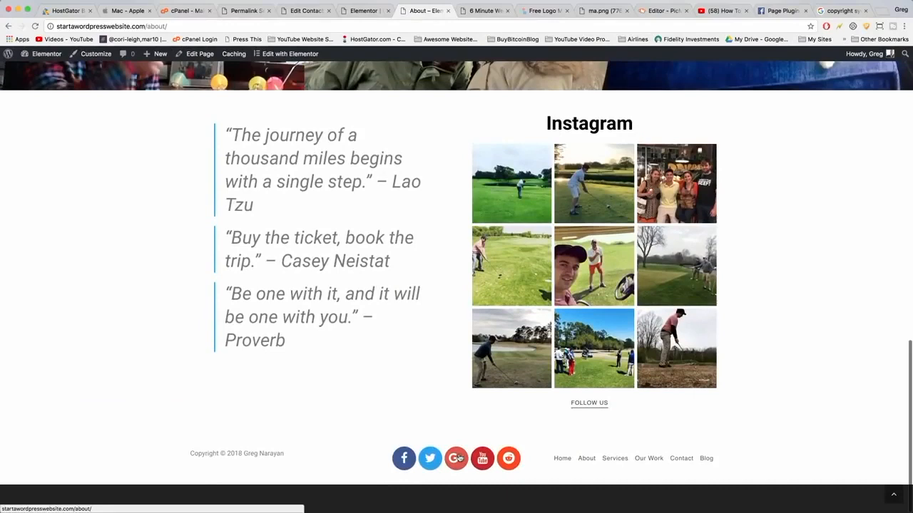
scroll(435, 507, up, 15)
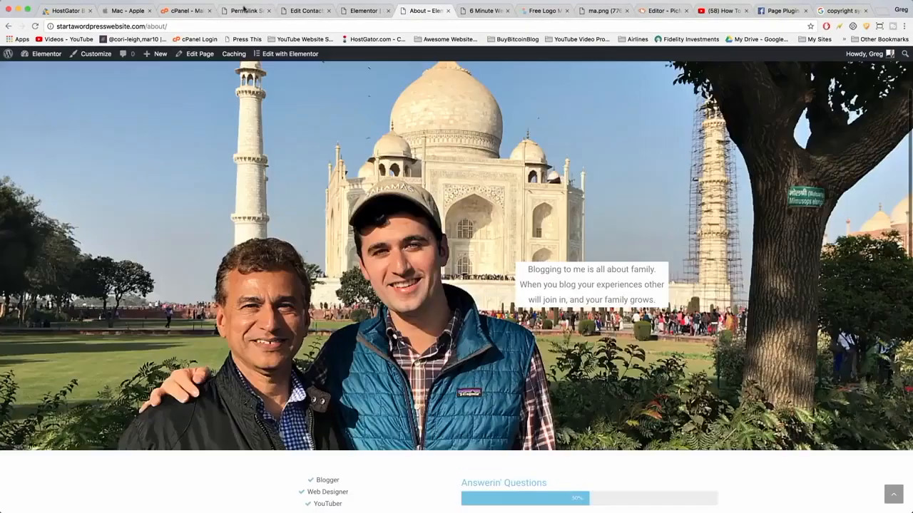
click(200, 56)
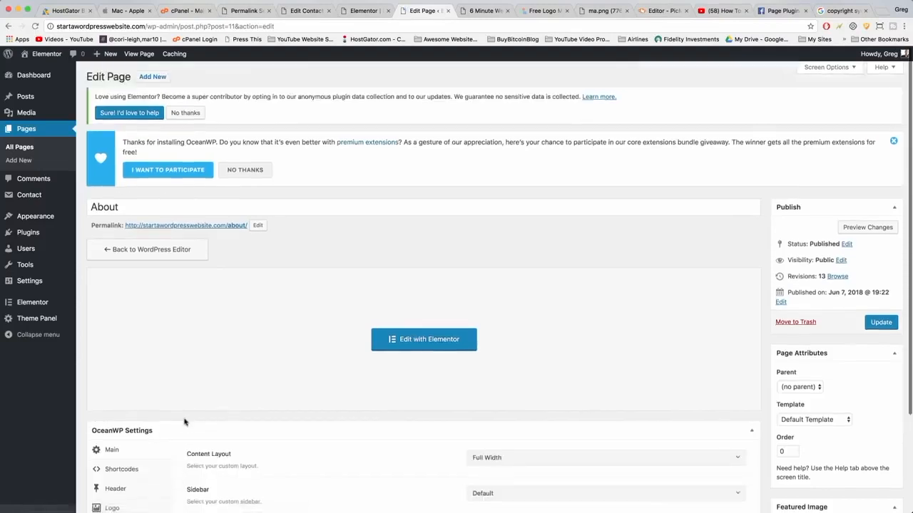
scroll(184, 422, down, 4)
click(141, 462)
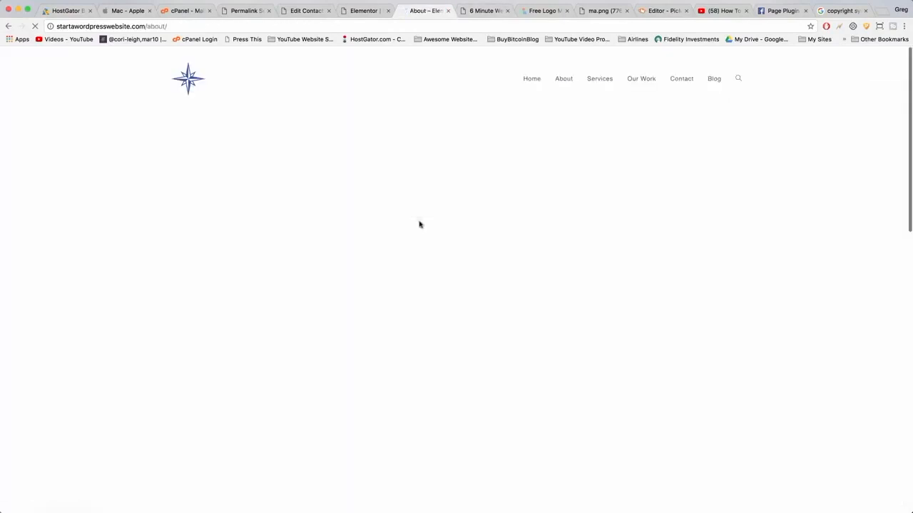
scroll(420, 224, down, 15)
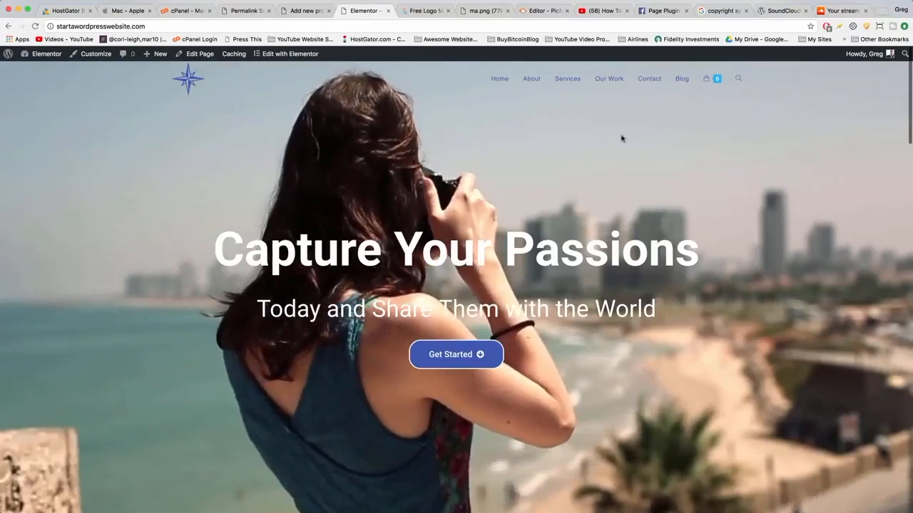
Open the home page in Elementor and select the Get Started button for editing.
click(454, 361)
scroll(453, 361, up, 10)
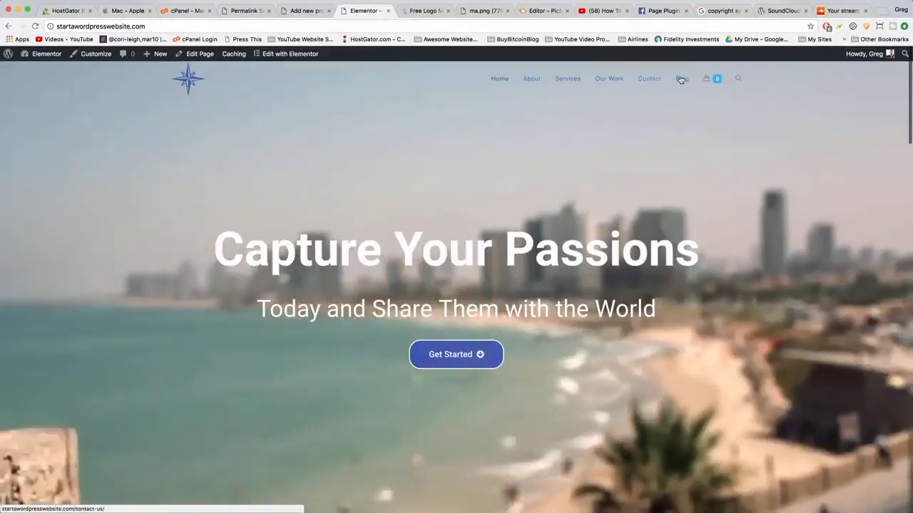
mouse_move(705, 78)
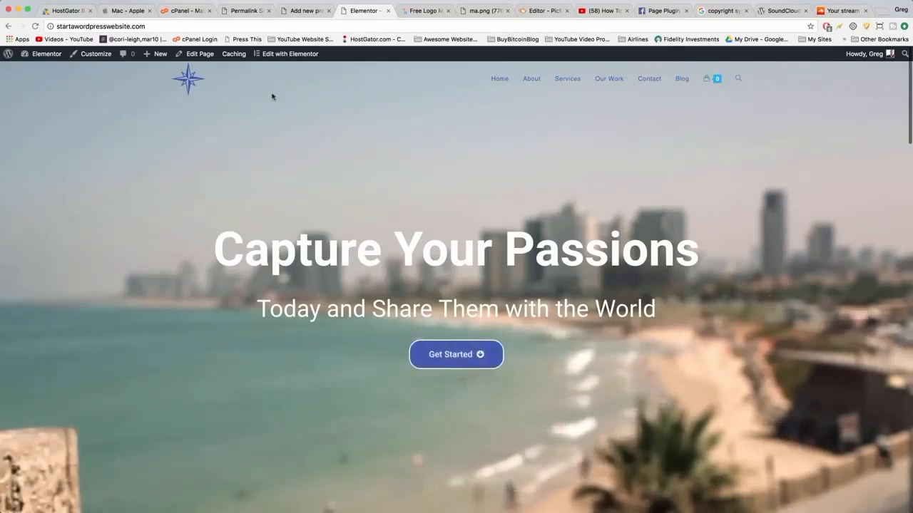
click(271, 55)
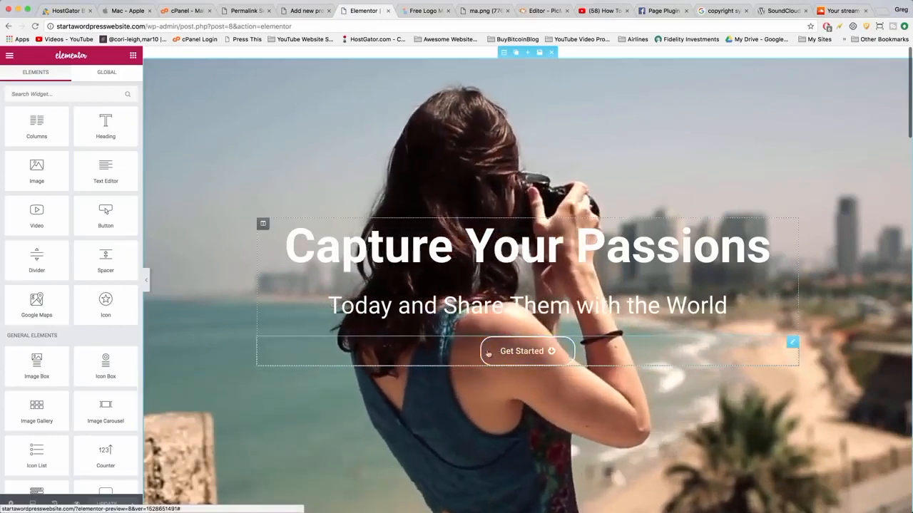
scroll(492, 354, down, 2)
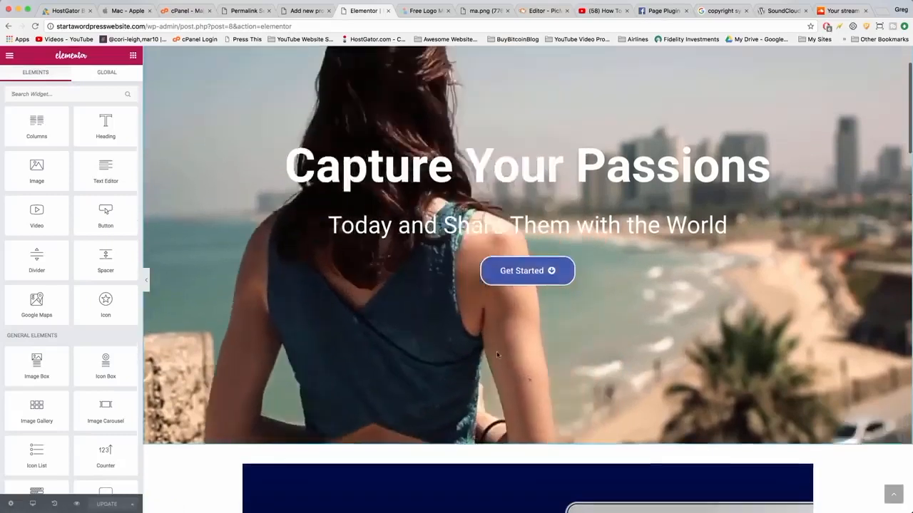
scroll(499, 353, up, 2)
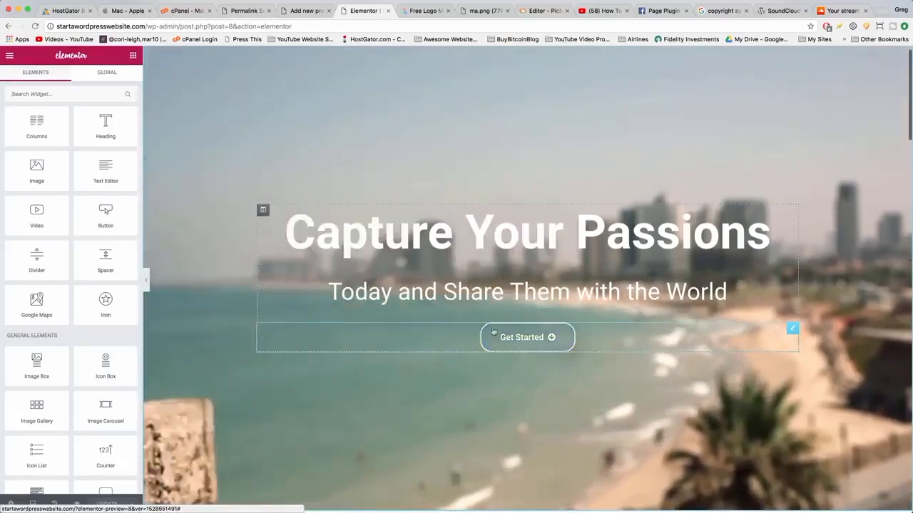
click(496, 338)
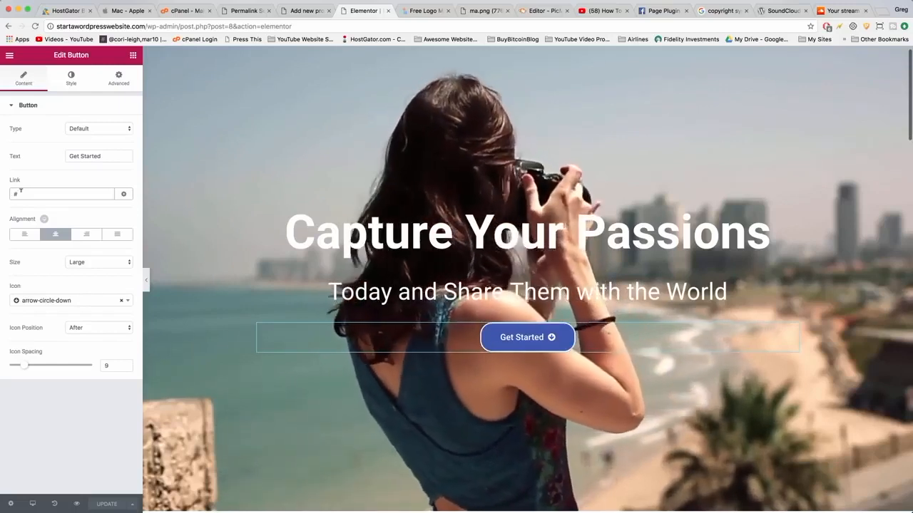
Set the Get Started button's link to #my-anchor.
click(21, 193)
text(my-)
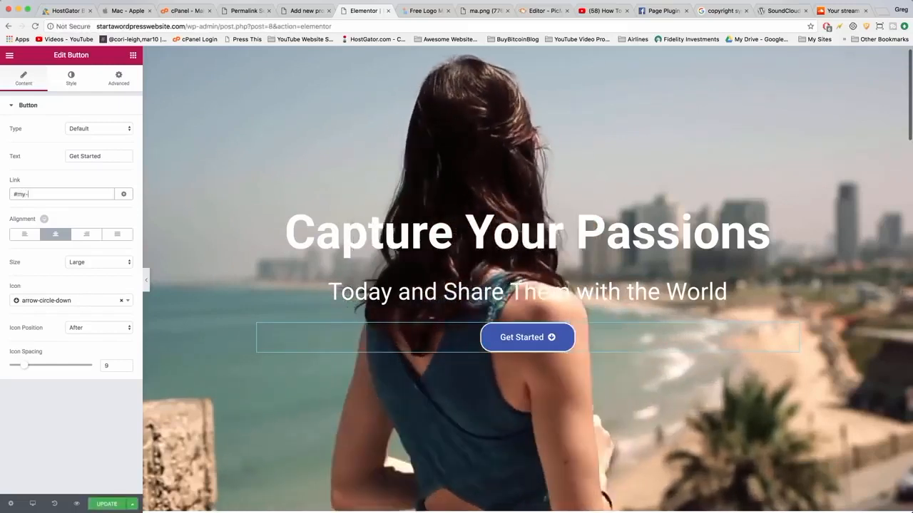
text(anchor)
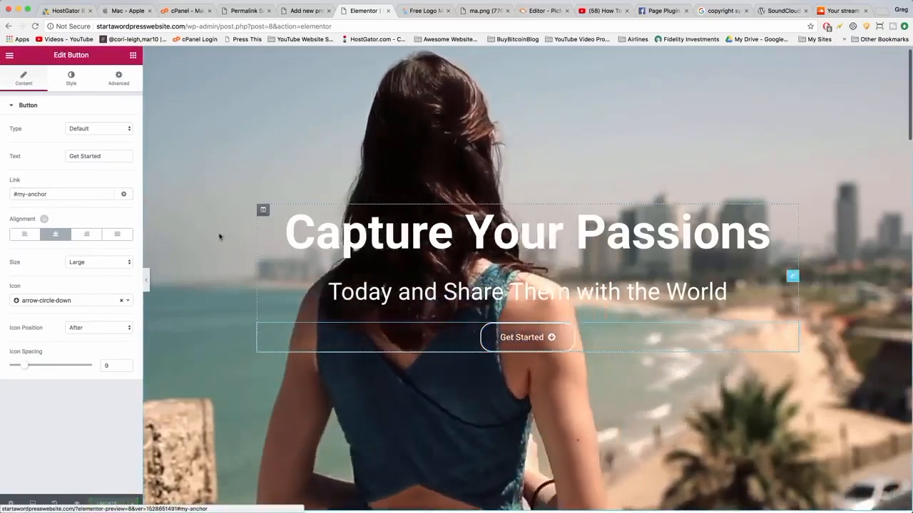
Give the MacOS Dolphin section the CSS ID my-anchor.
scroll(527, 285, down, 5)
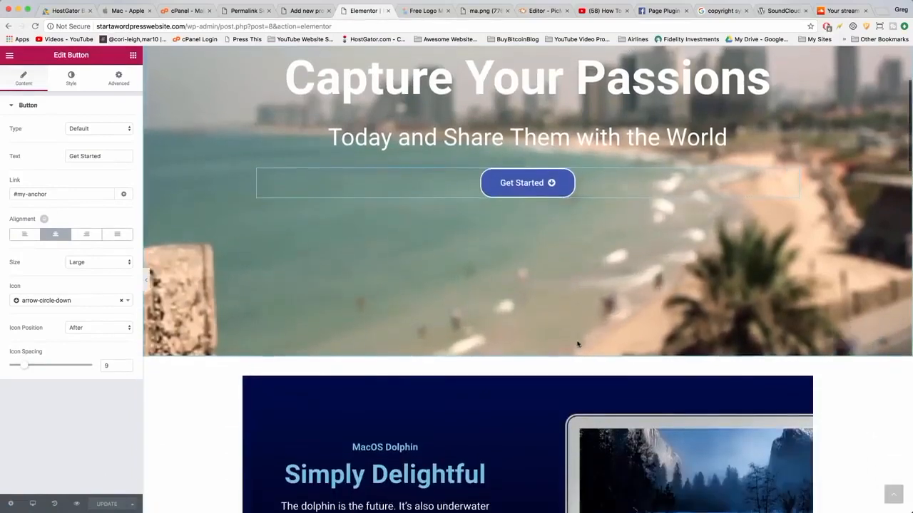
scroll(577, 345, down, 8)
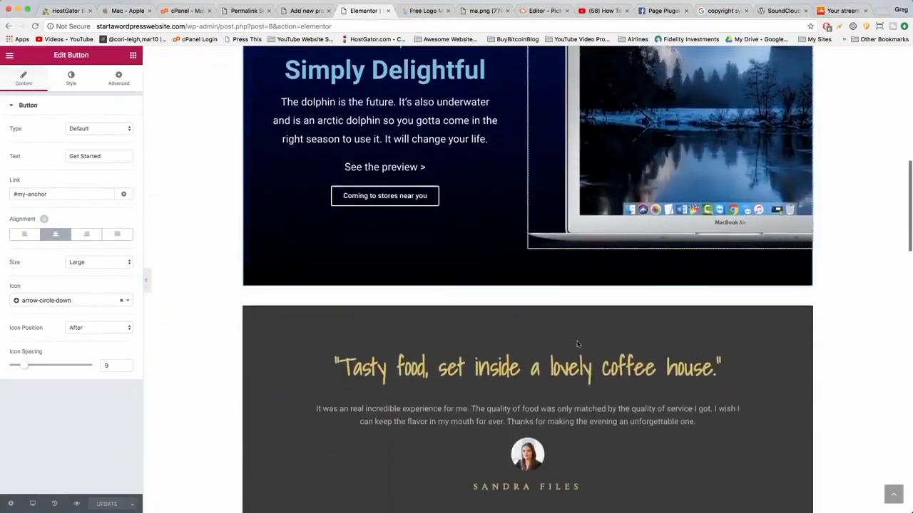
scroll(577, 345, down, 10)
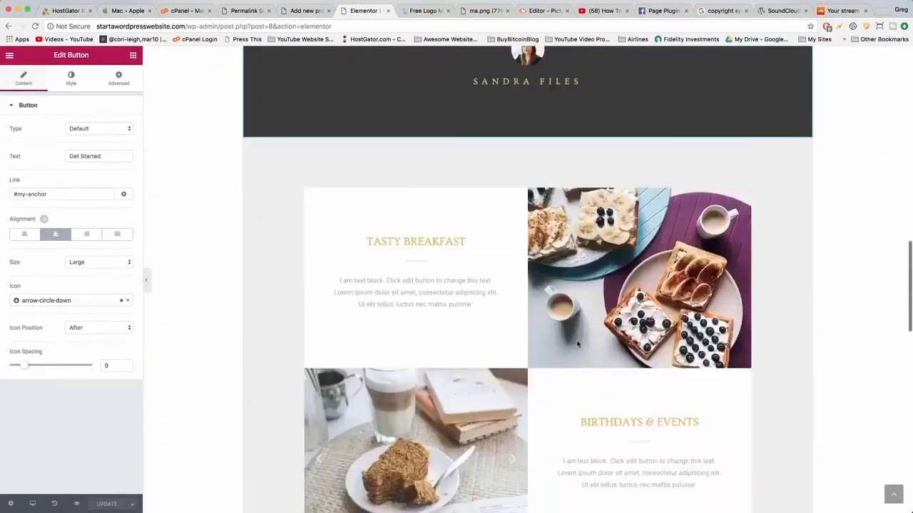
scroll(577, 345, down, 5)
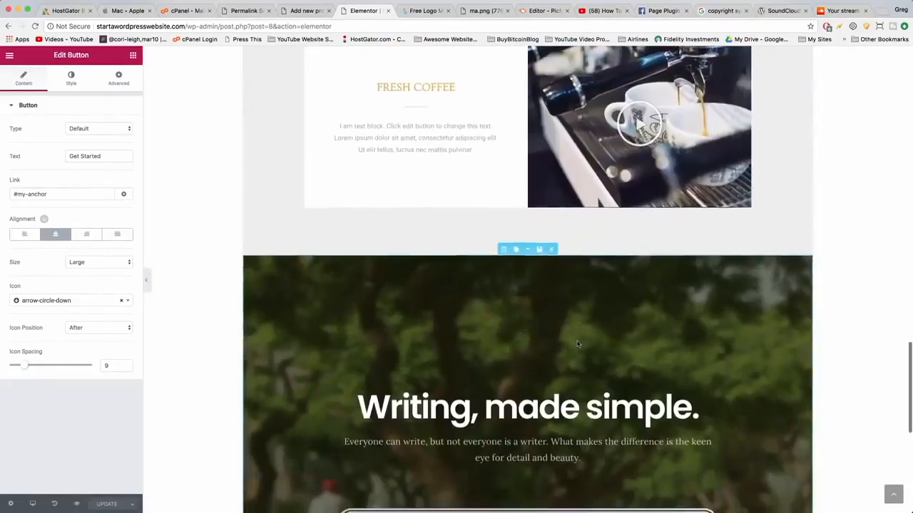
scroll(500, 342, down, 2)
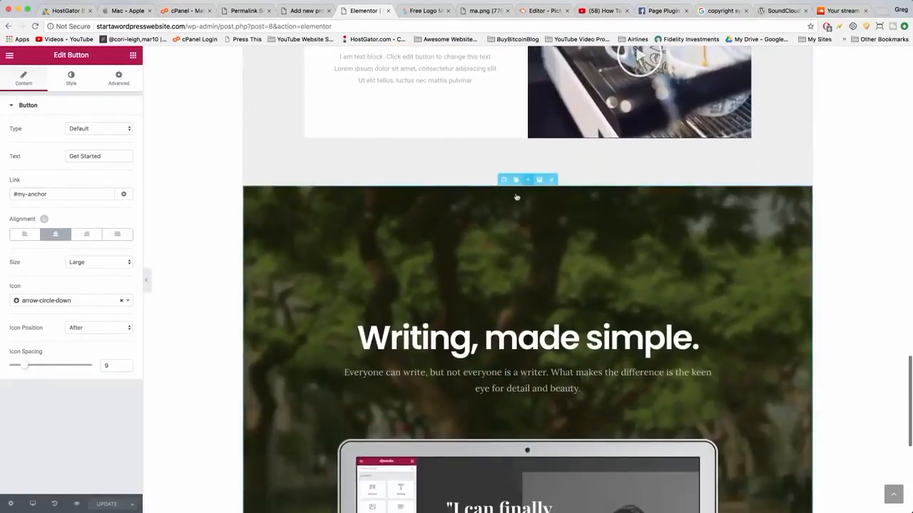
scroll(531, 229, up, 15)
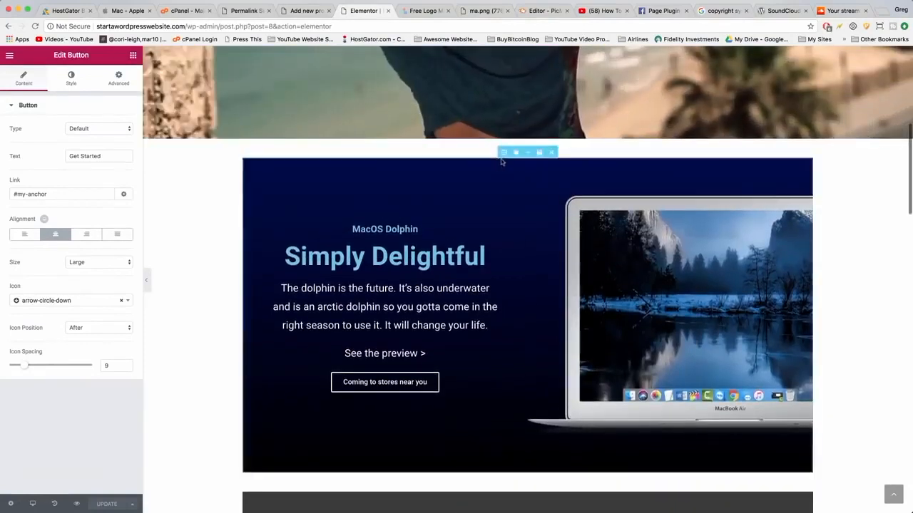
click(503, 152)
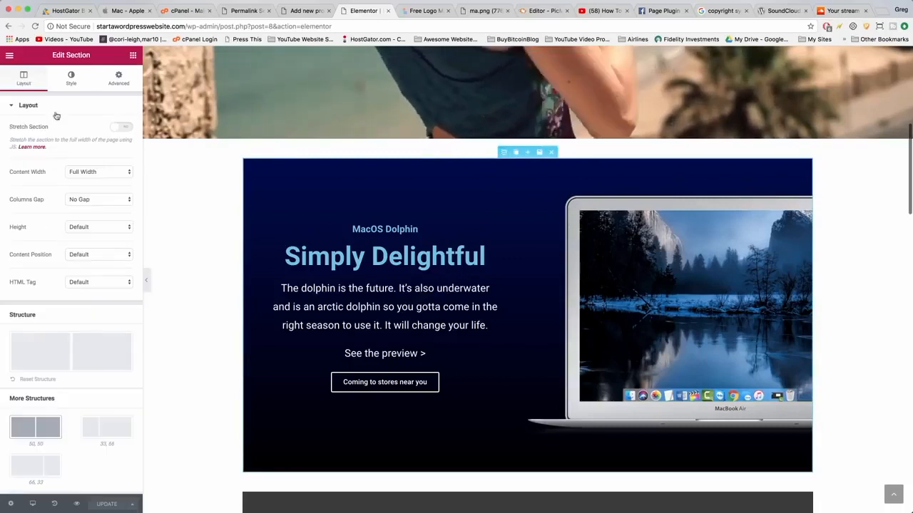
click(119, 77)
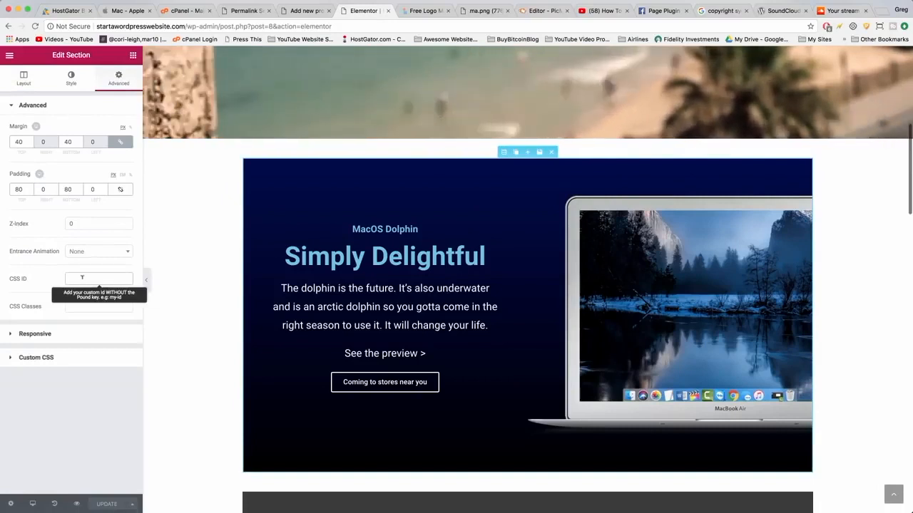
text(my-anchor)
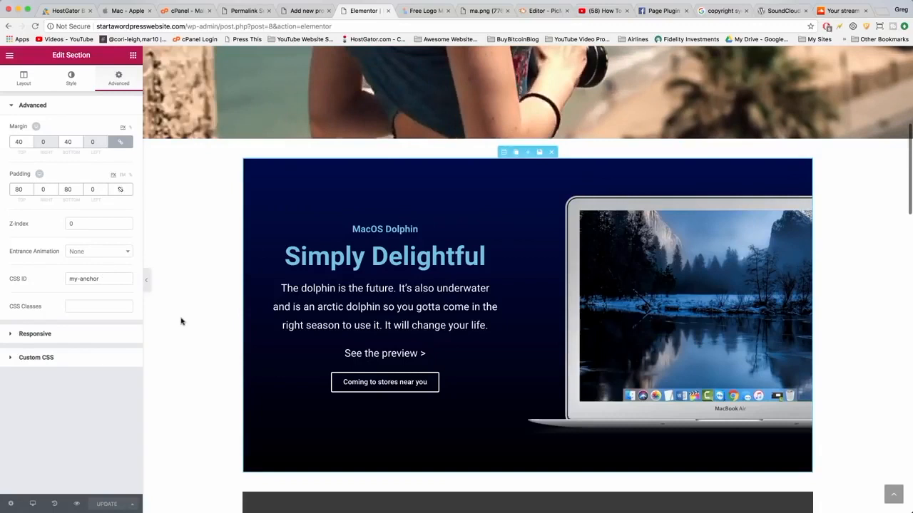
Open the live home page and test the Get Started button's jump to the anchored section.
scroll(181, 322, up, 6)
click(185, 26)
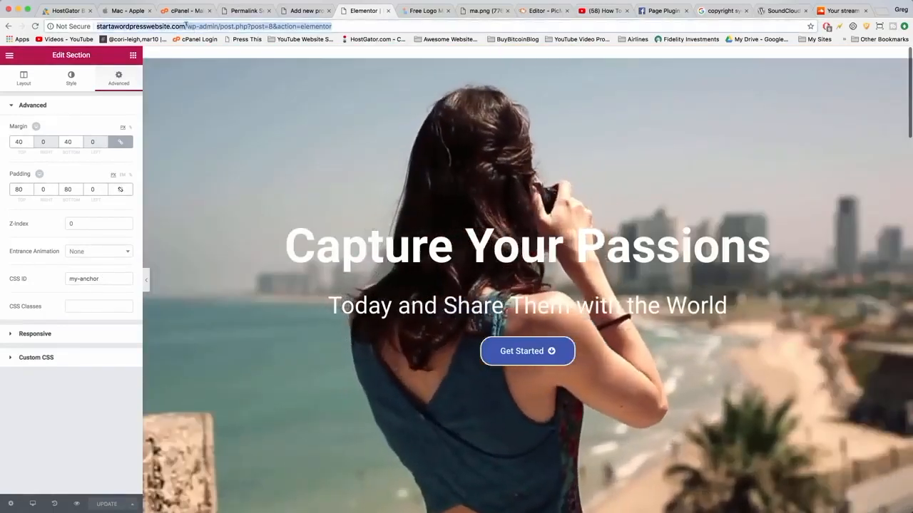
text(startawordpresswebsite.com)
key(Return)
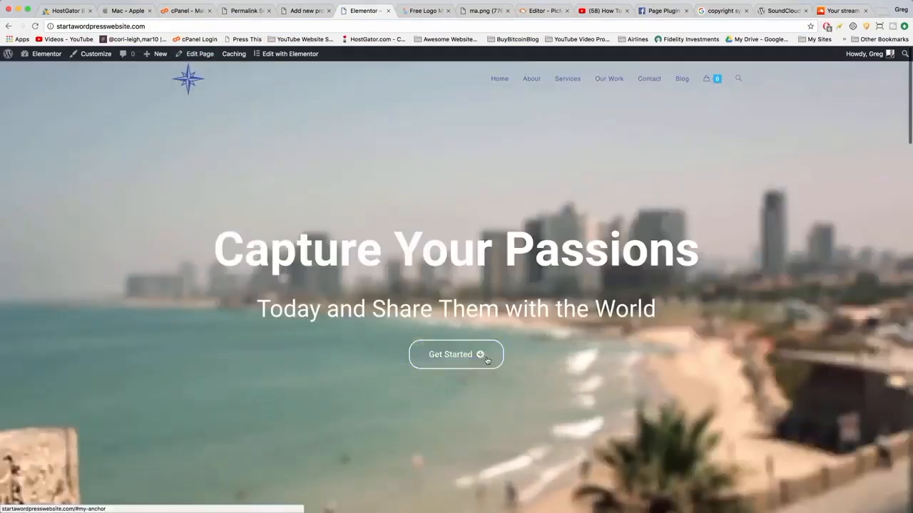
click(486, 360)
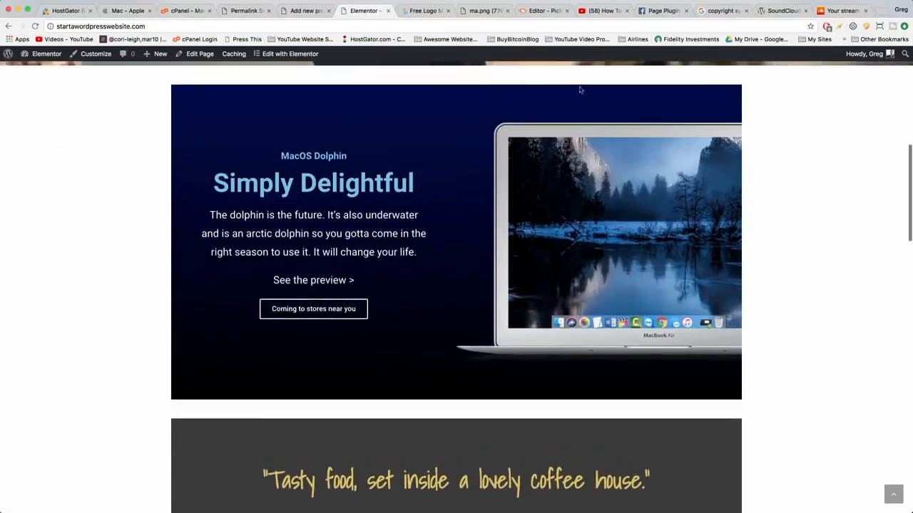
scroll(424, 97, up, 6)
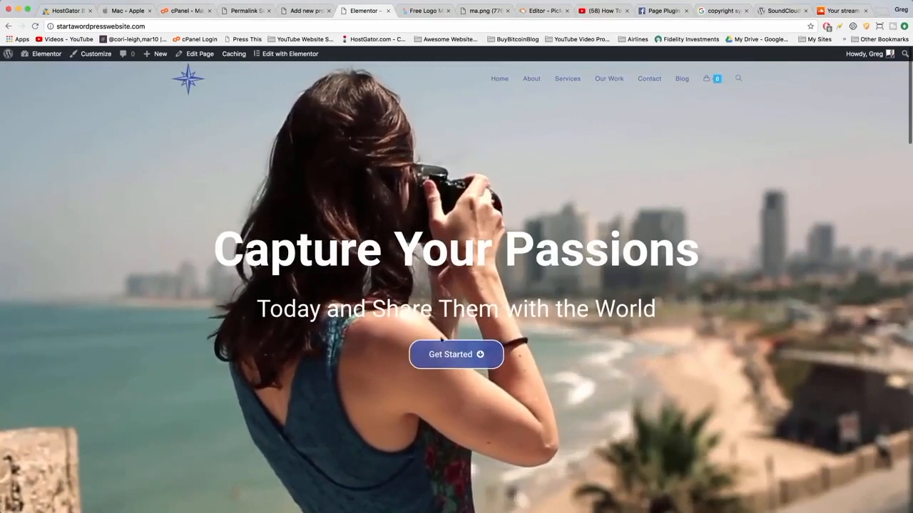
click(481, 358)
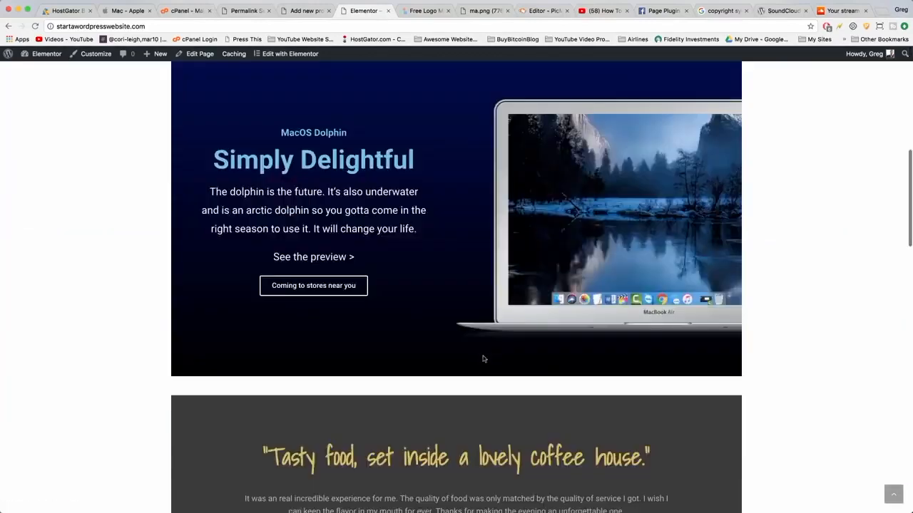
scroll(483, 358, up, 10)
scroll(484, 358, up, 2)
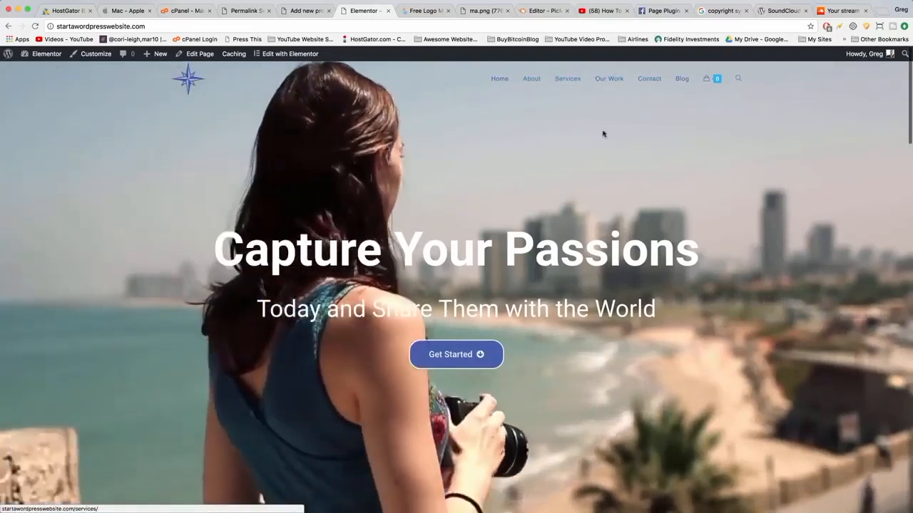
In the theme Customizer, set the main menu typography font size to 18px and publish.
click(93, 55)
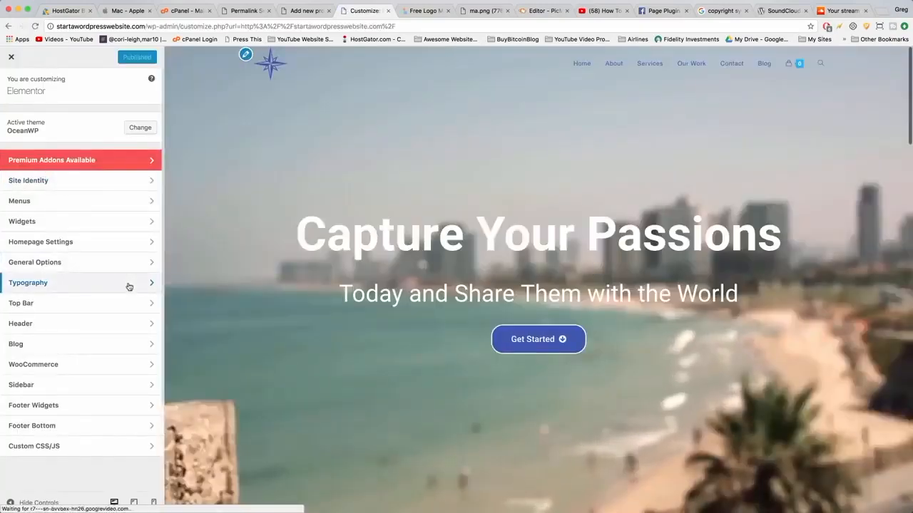
click(126, 284)
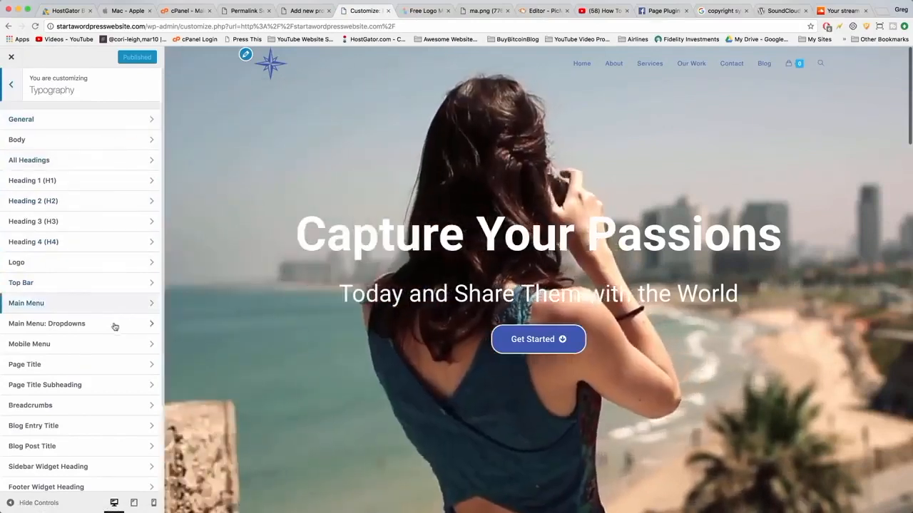
click(139, 306)
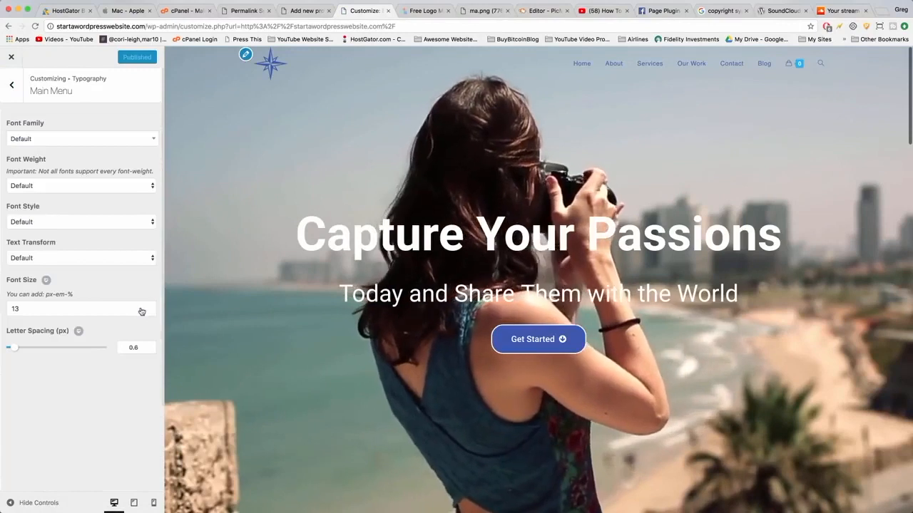
click(71, 308)
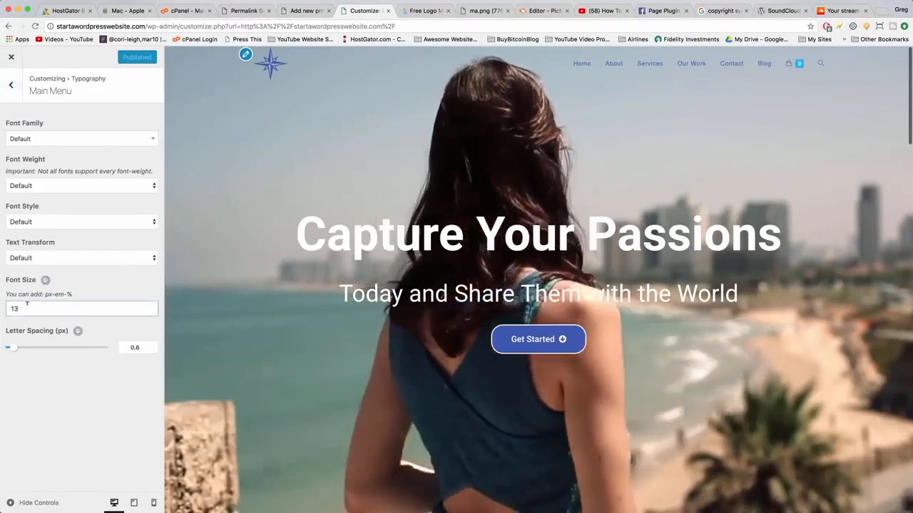
key(BackSpace)
key(BackSpace)
text(18)
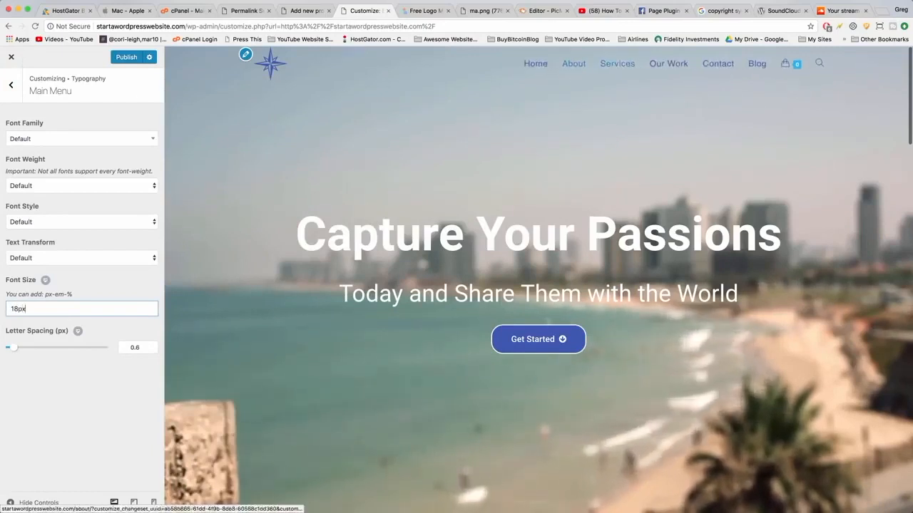
click(133, 60)
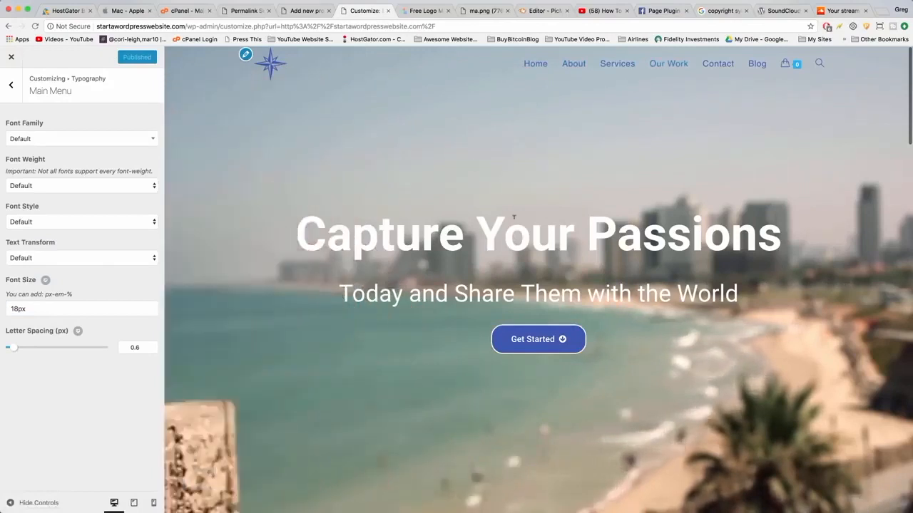
Set the header logo's maximum width to about 75 px and maximum height to about 160 px, then publish.
click(12, 85)
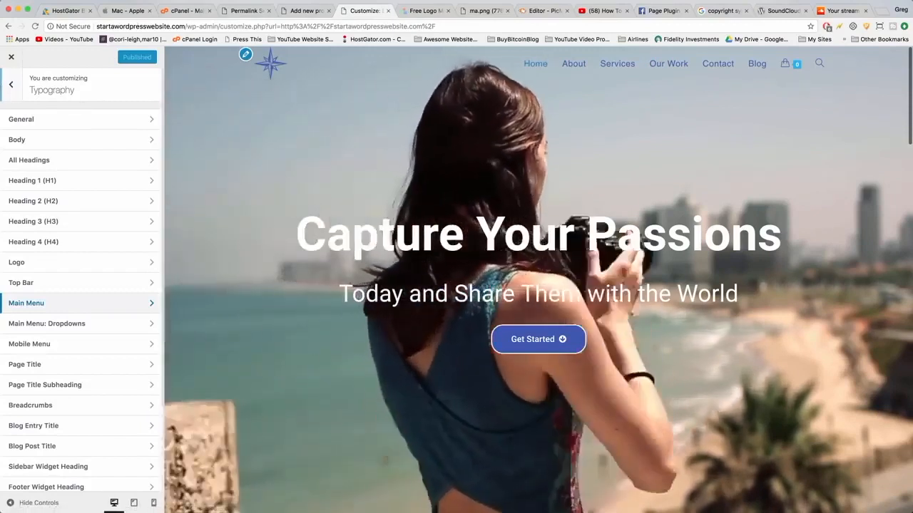
click(11, 85)
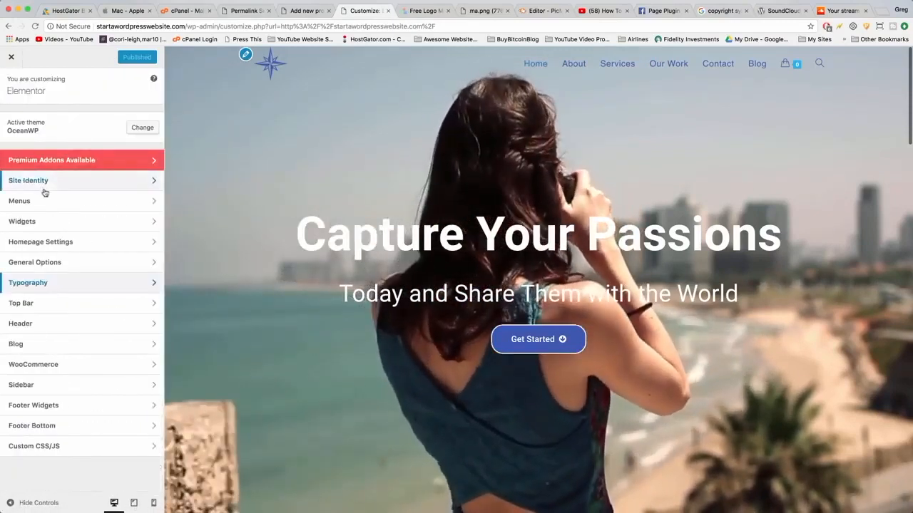
click(50, 324)
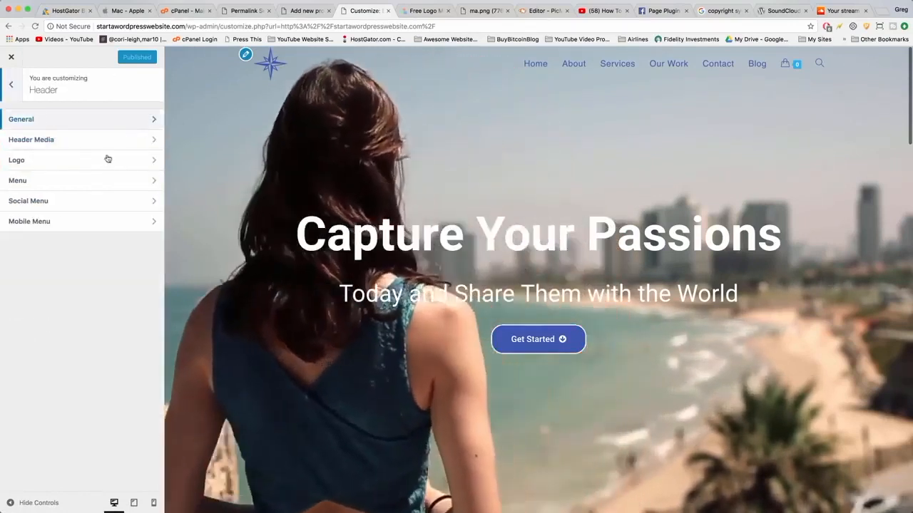
click(136, 164)
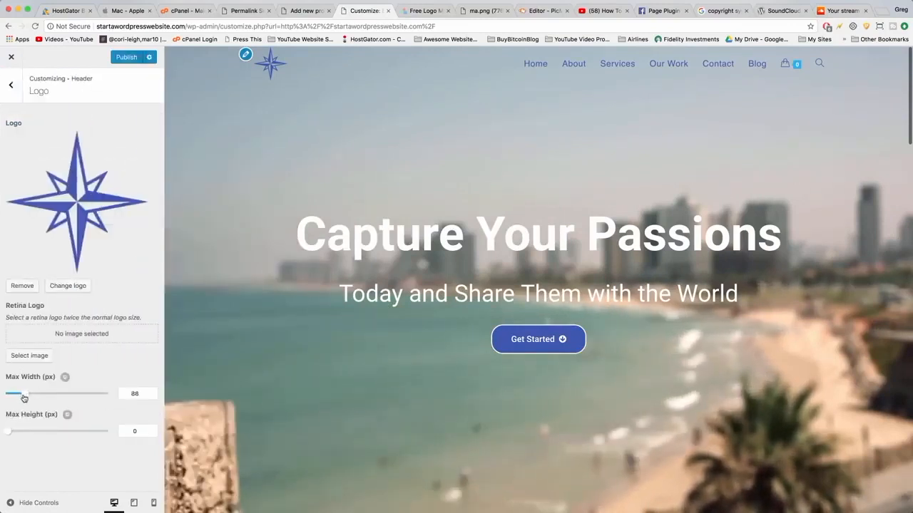
mouse_move(29, 398)
mouse_down()
mouse_move(23, 394)
mouse_move(34, 391)
mouse_up()
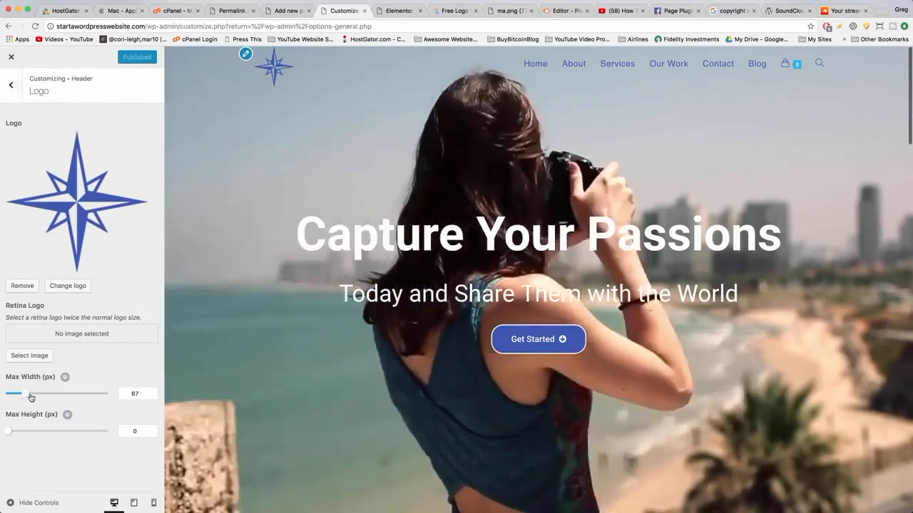
drag(31, 398, 20, 399)
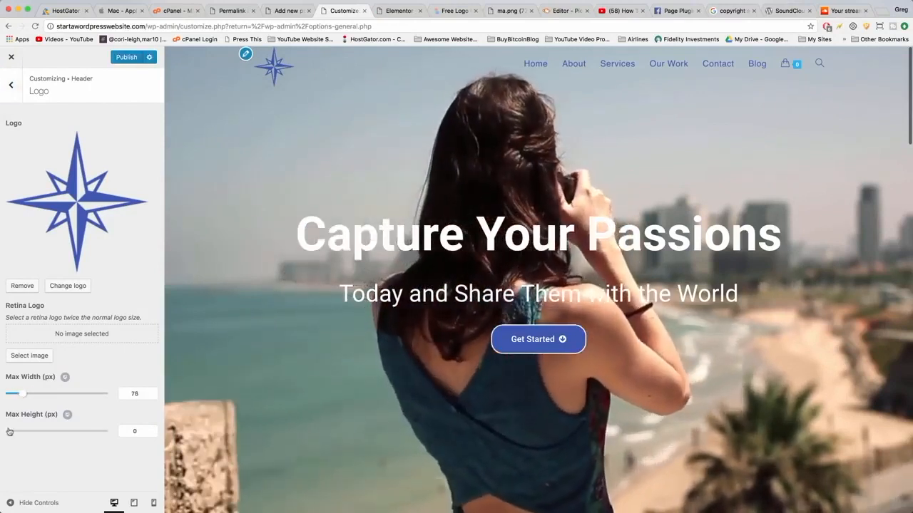
drag(20, 432, 40, 438)
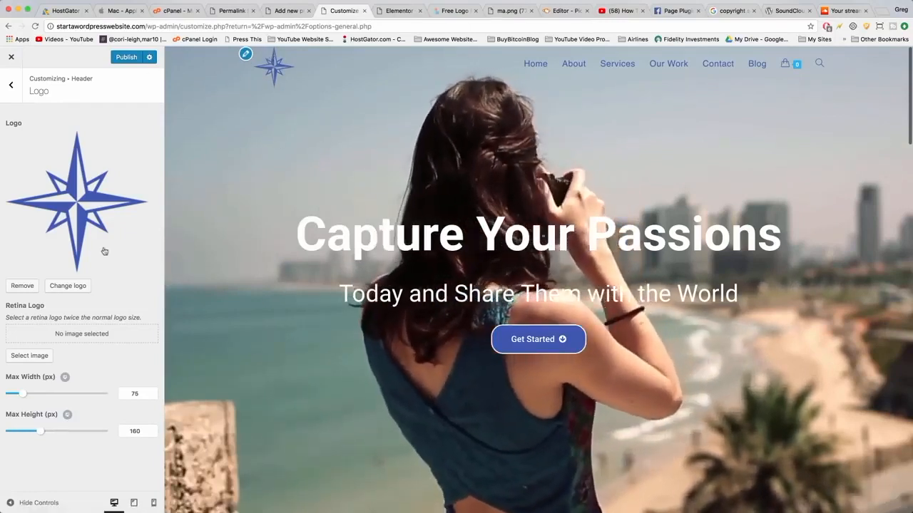
click(126, 57)
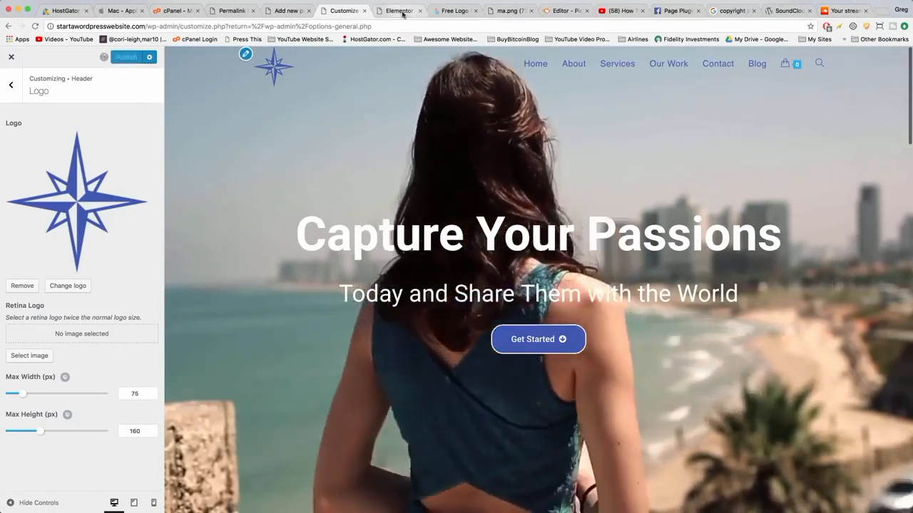
Review the live home page from the hero down to the footer and back to the top.
click(399, 11)
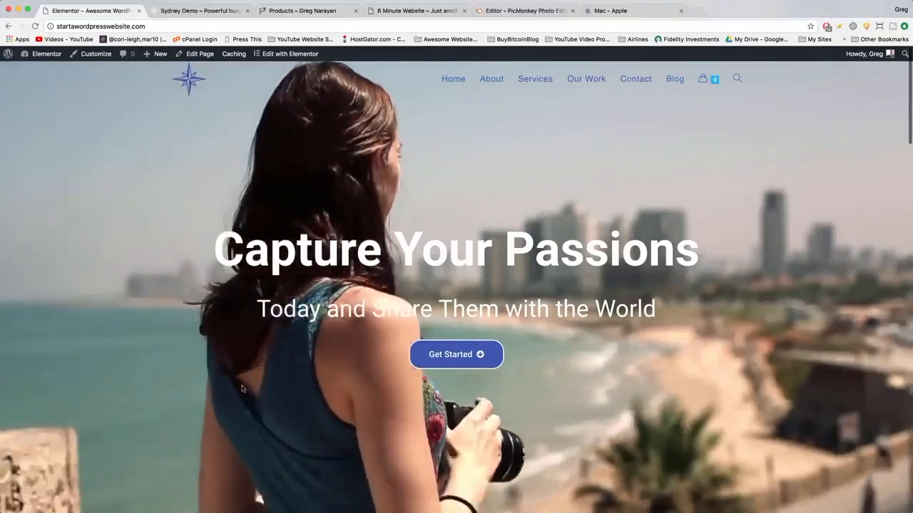
scroll(711, 218, down, 15)
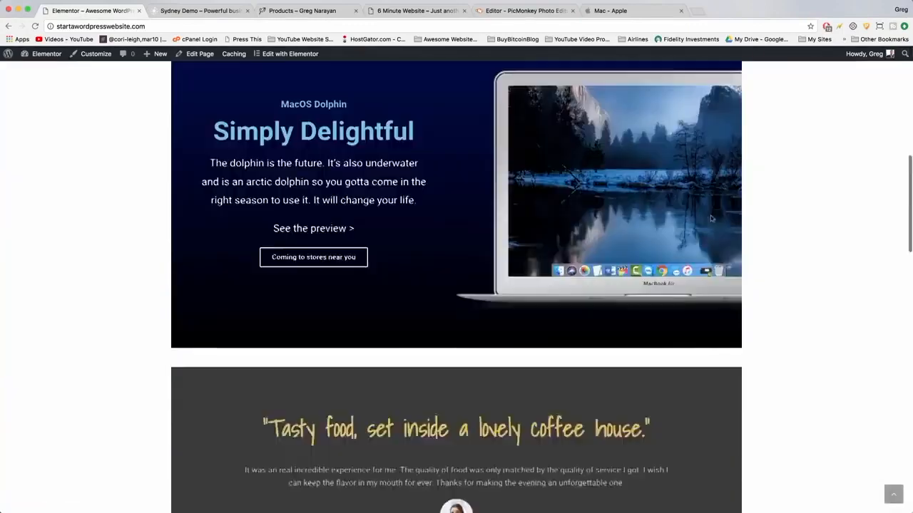
scroll(711, 218, down, 15)
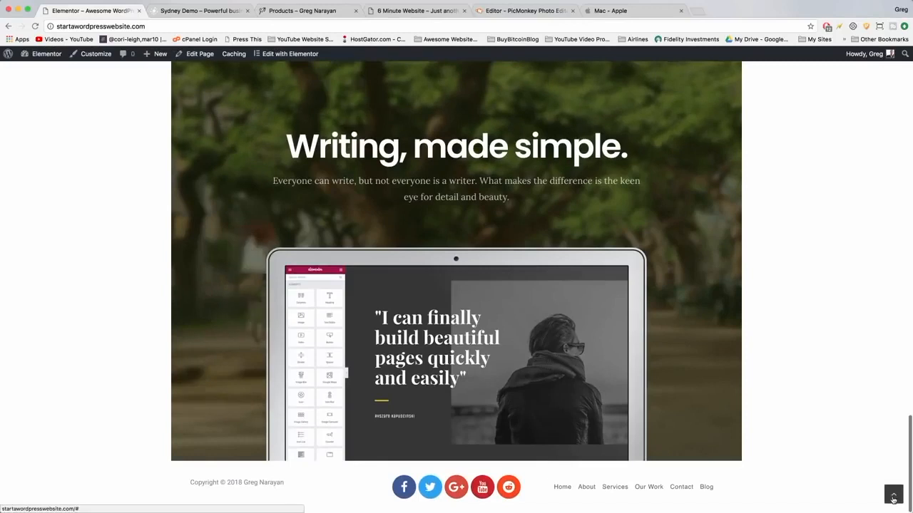
click(893, 495)
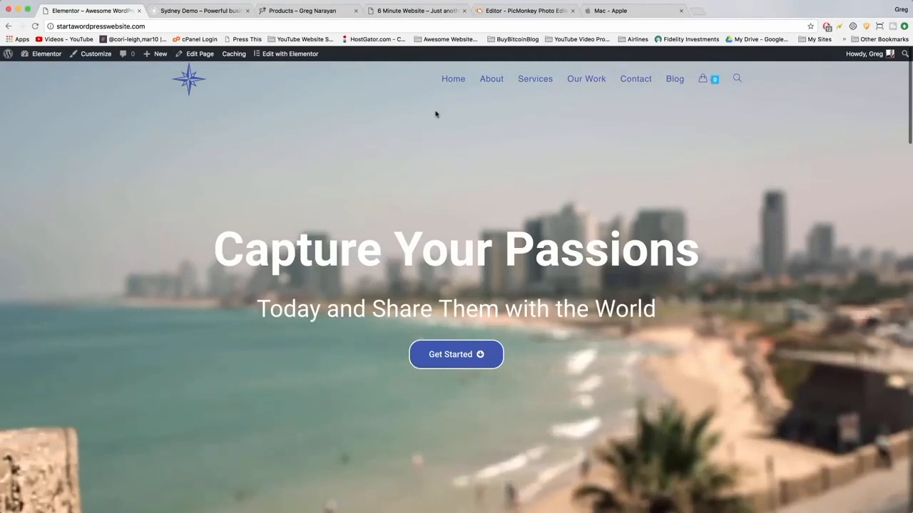
Open the About page and review it down to the footer, then jump back to the top with the scroll-to-top button.
click(489, 82)
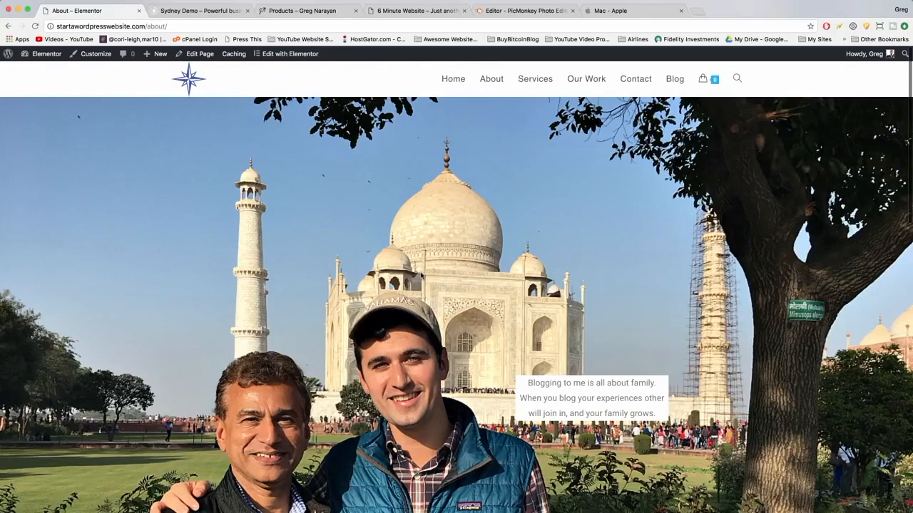
scroll(572, 263, down, 5)
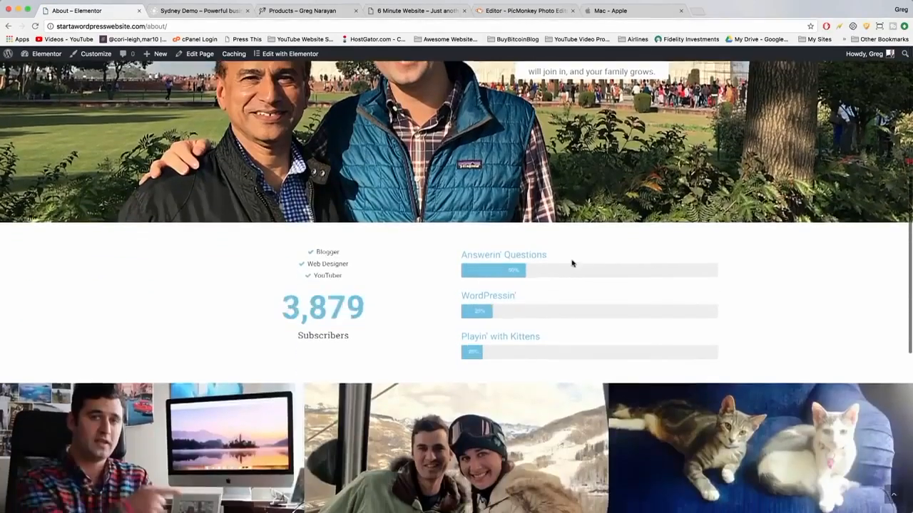
scroll(572, 264, down, 5)
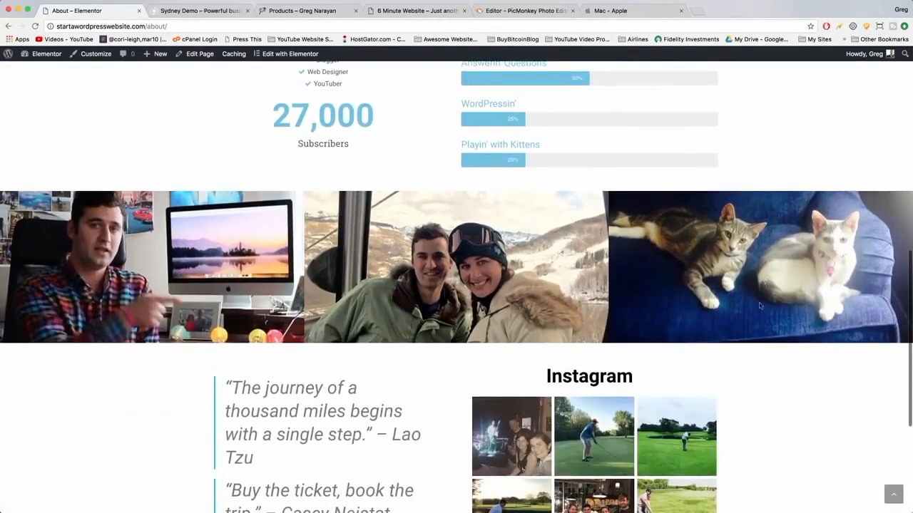
scroll(760, 306, down, 3)
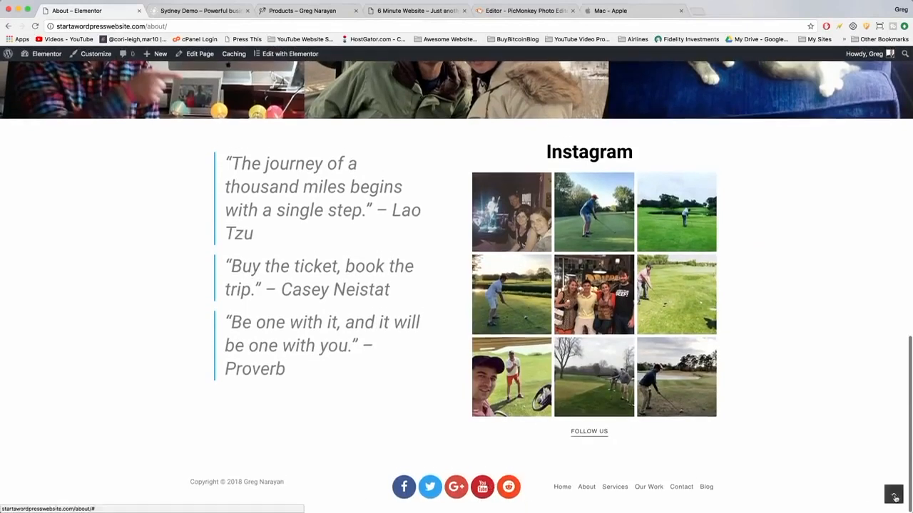
click(893, 495)
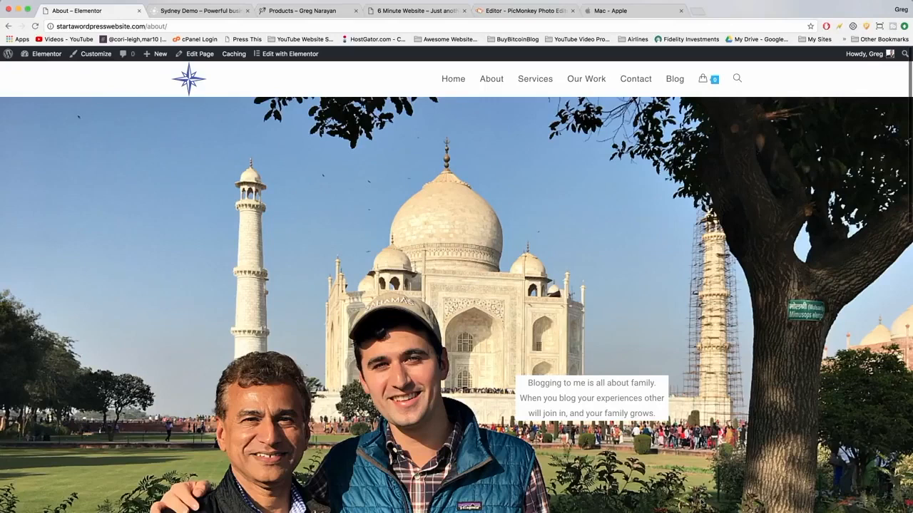
Review the About page down to the footer and back to the top again, then return home through the logo.
scroll(415, 365, down, 15)
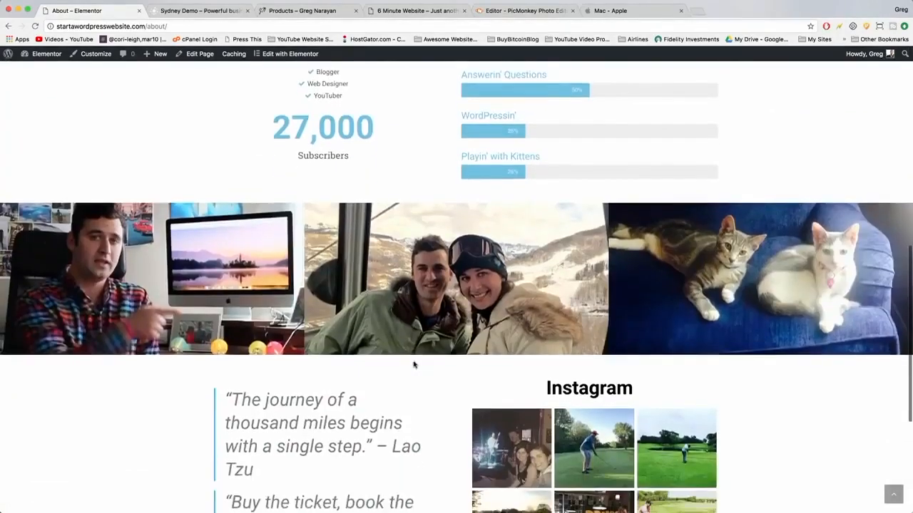
scroll(414, 365, down, 2)
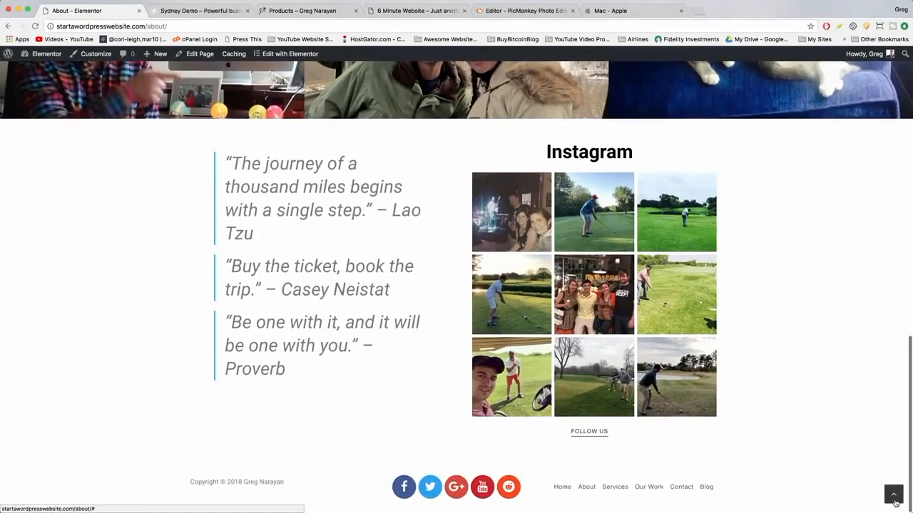
click(893, 495)
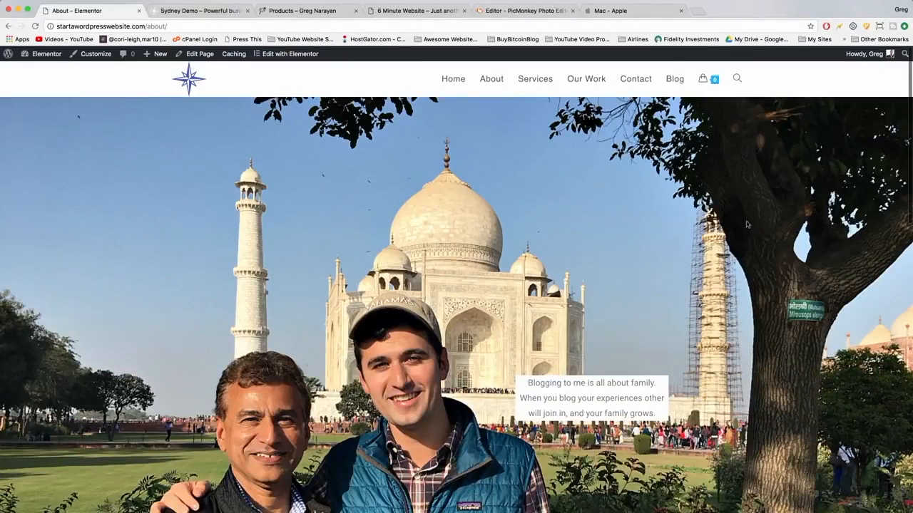
click(193, 82)
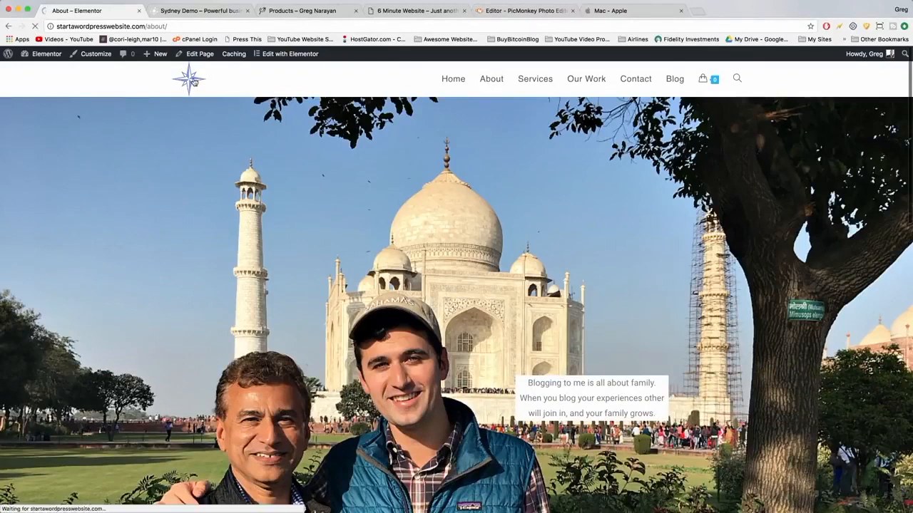